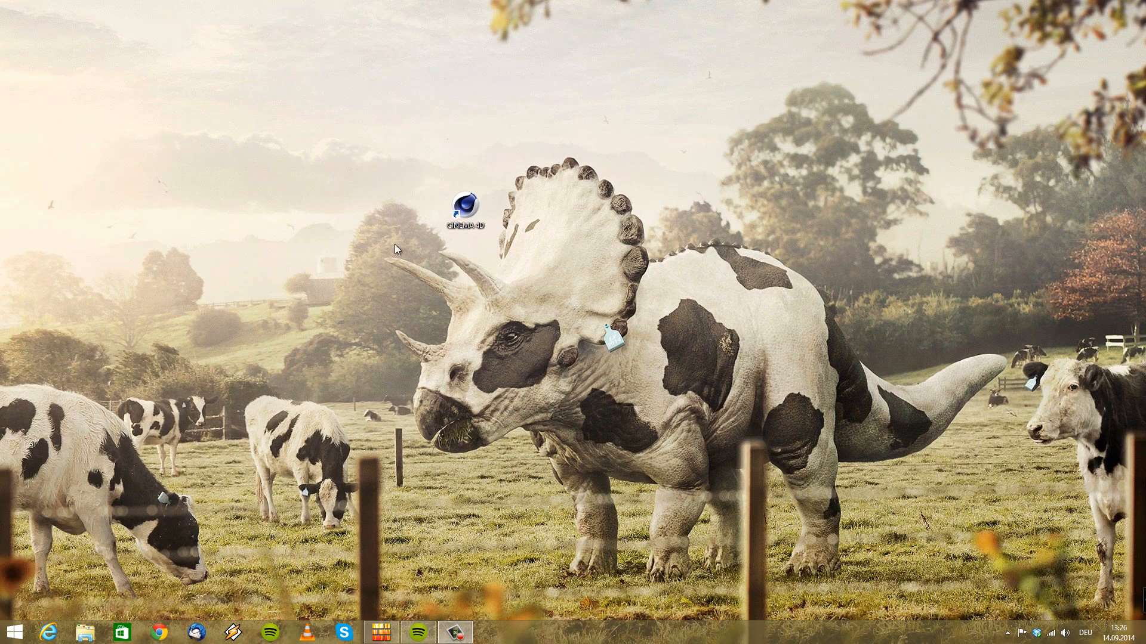
Launch Cinema 4D and check the available renderers in the render settings, keeping Standard selected
{"action": "left_click", "coordinate": [454, 215]}
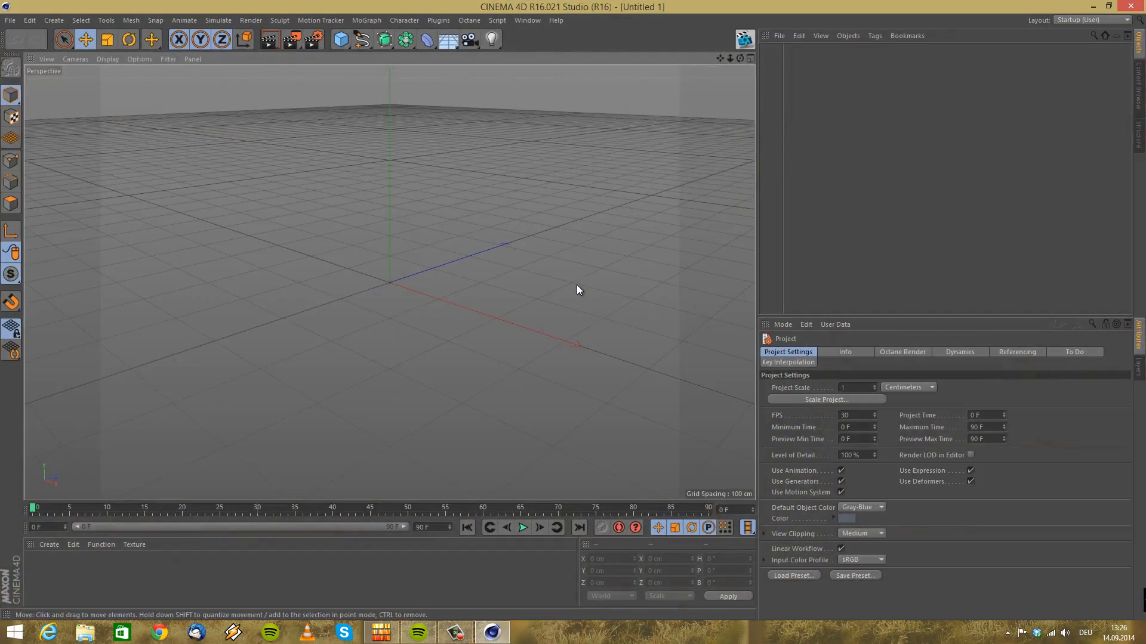
{"action": "left_click", "coordinate": [309, 42]}
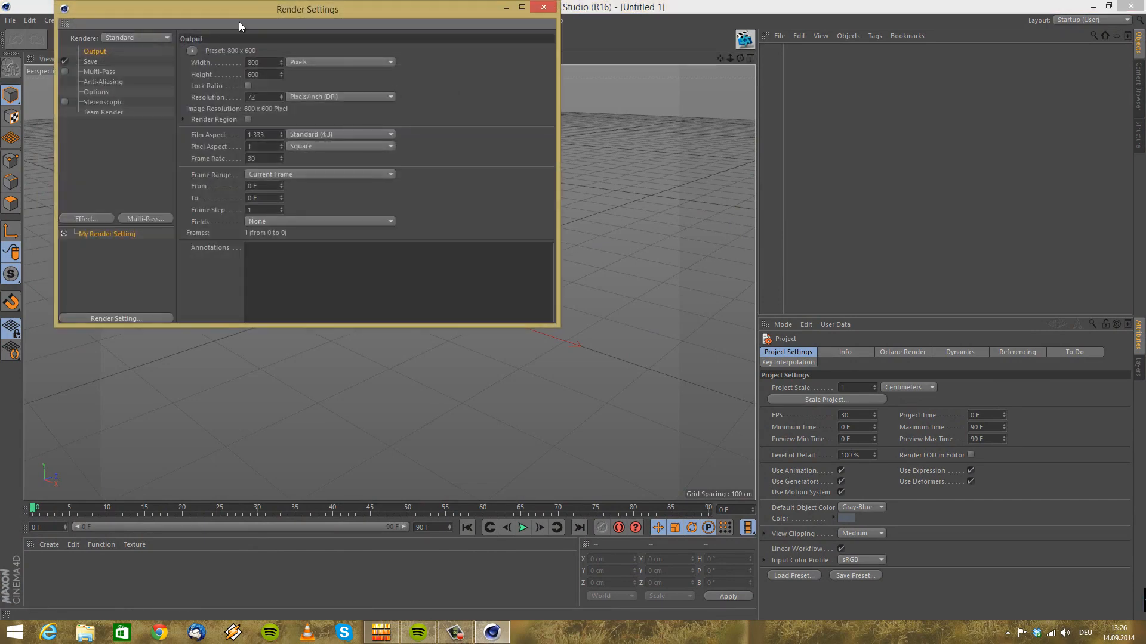
{"action": "left_click_drag", "start_coordinate": [520, 51], "coordinate": [445, 97]}
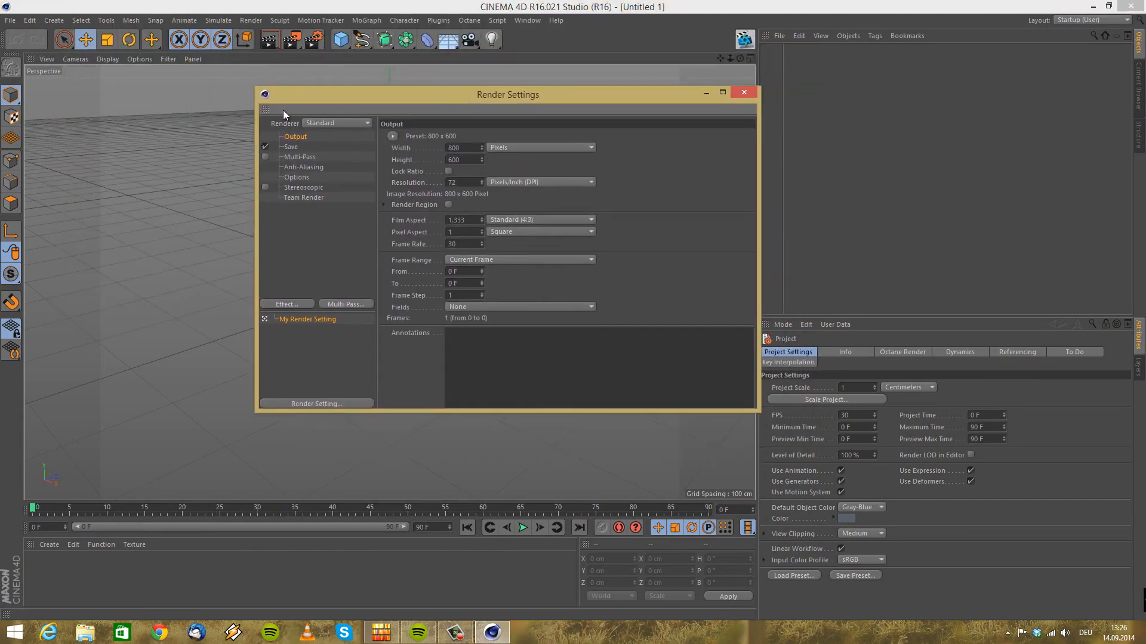
{"action": "left_click", "coordinate": [349, 122]}
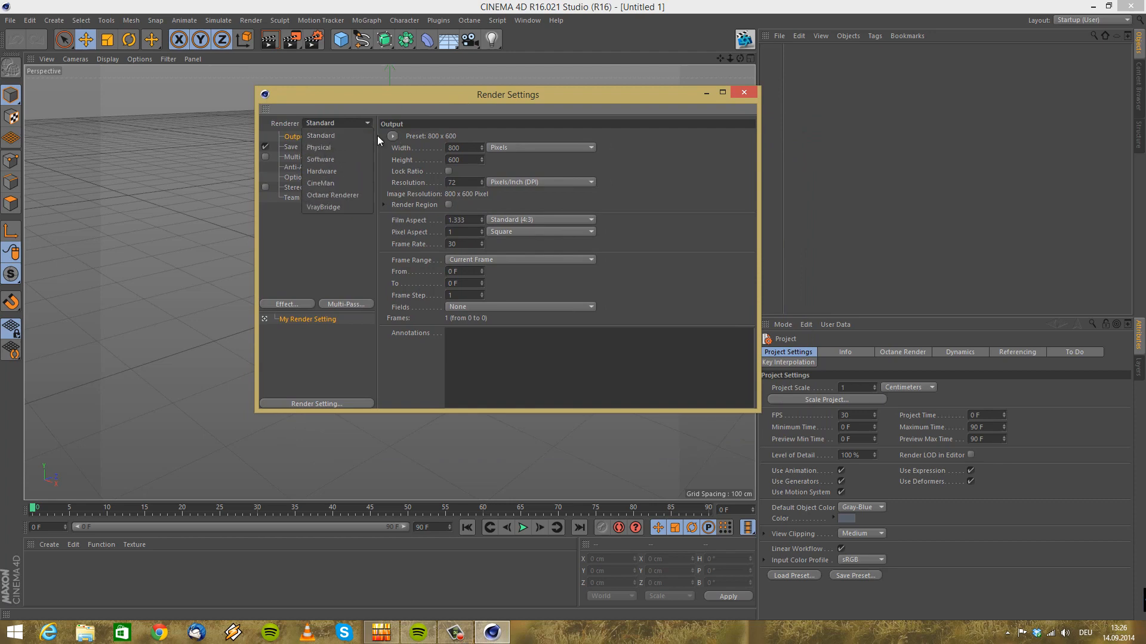
{"action": "left_click", "coordinate": [327, 136]}
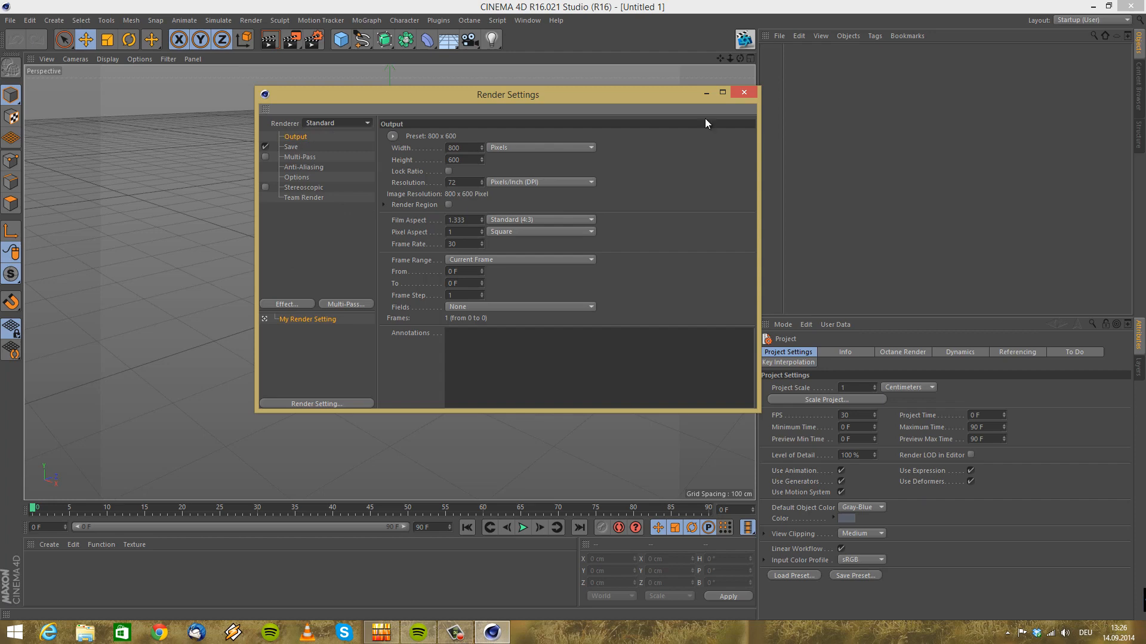
{"action": "left_click", "coordinate": [743, 92]}
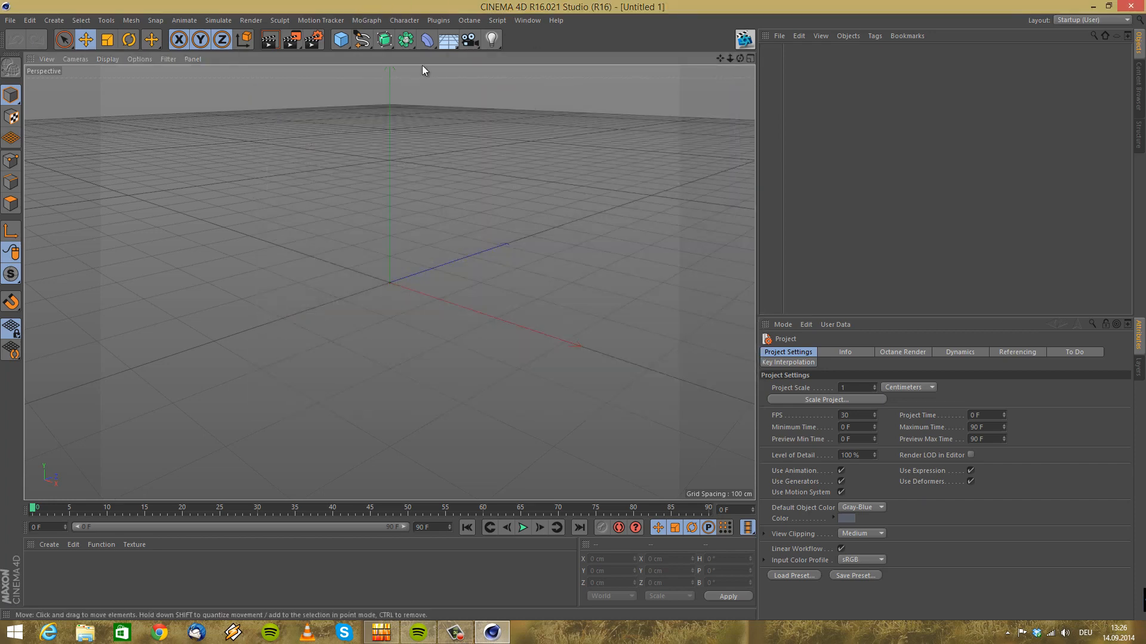
Add a Maxwell Scene object from the Maxwell for Cinema 4D plugin to the empty project
{"action": "left_click", "coordinate": [438, 21]}
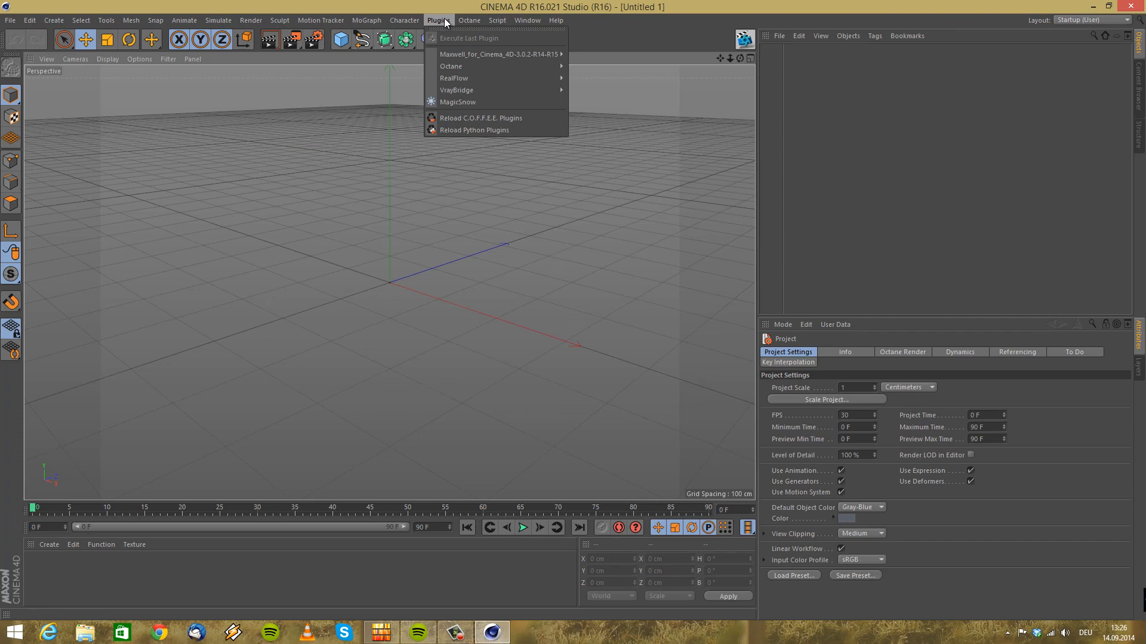
{"action": "left_click", "coordinate": [442, 20]}
{"action": "left_click", "coordinate": [442, 21]}
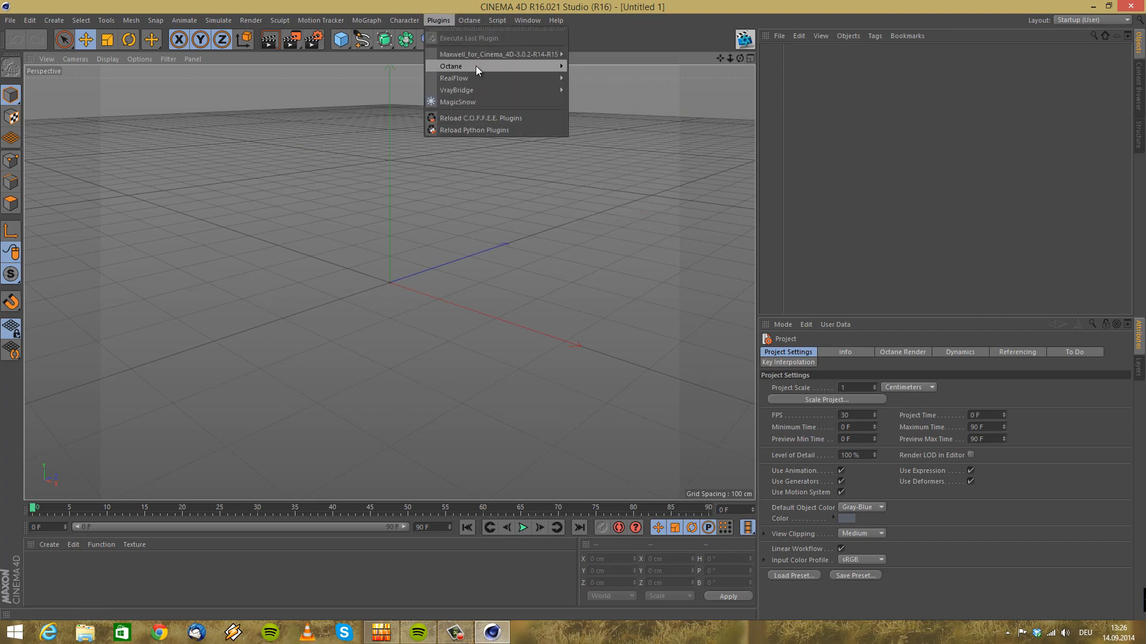
{"action": "mouse_move", "coordinate": [504, 58]}
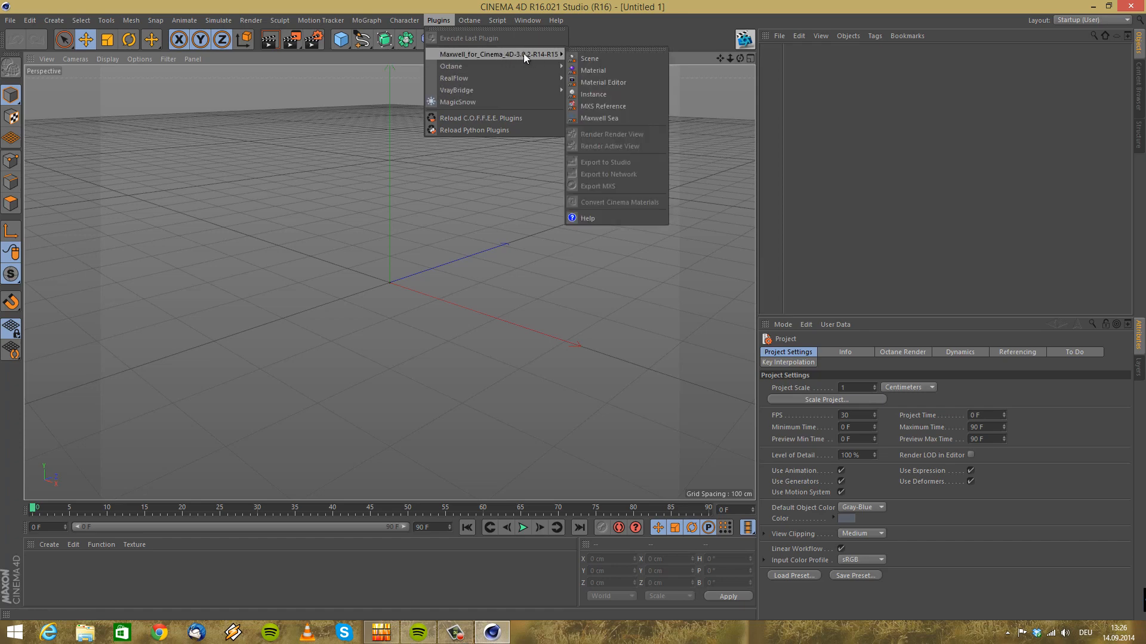
{"action": "left_click", "coordinate": [617, 59]}
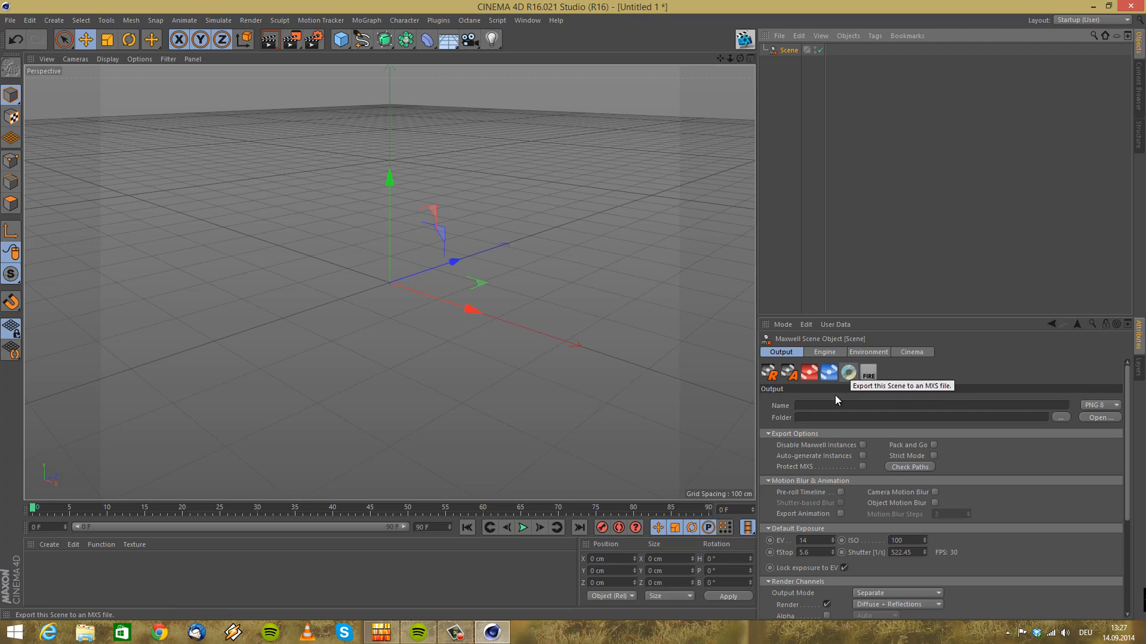
Start the Maxwell Fire preview for the Scene object and enlarge its window
{"action": "left_click", "coordinate": [812, 374]}
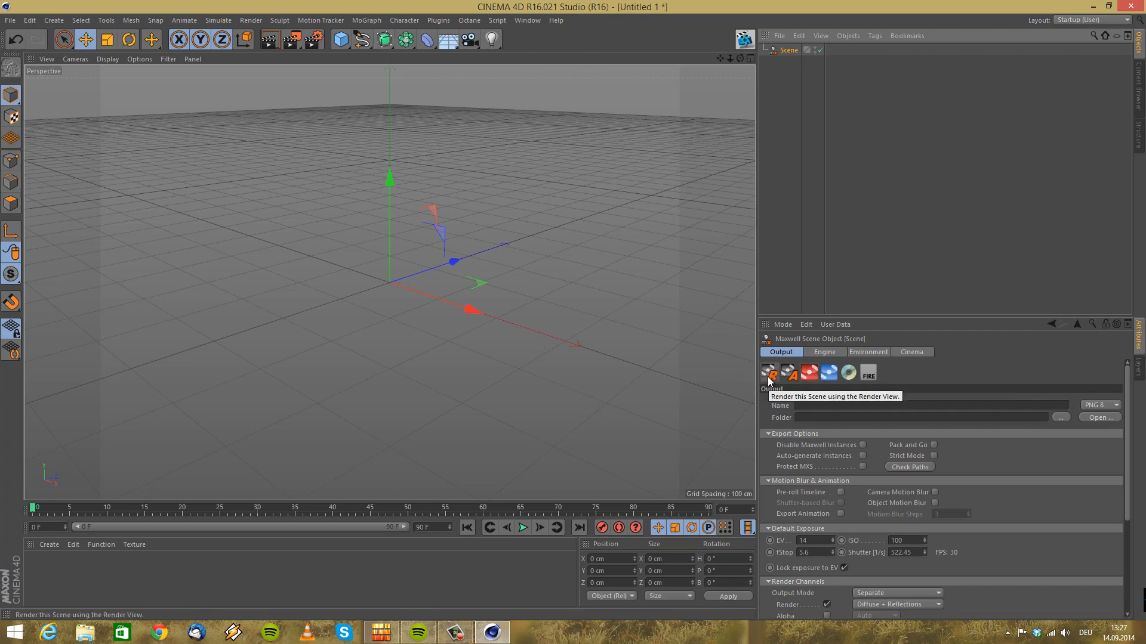
{"action": "left_click", "coordinate": [868, 373]}
{"action": "left_click_drag", "start_coordinate": [807, 287], "coordinate": [641, 155]}
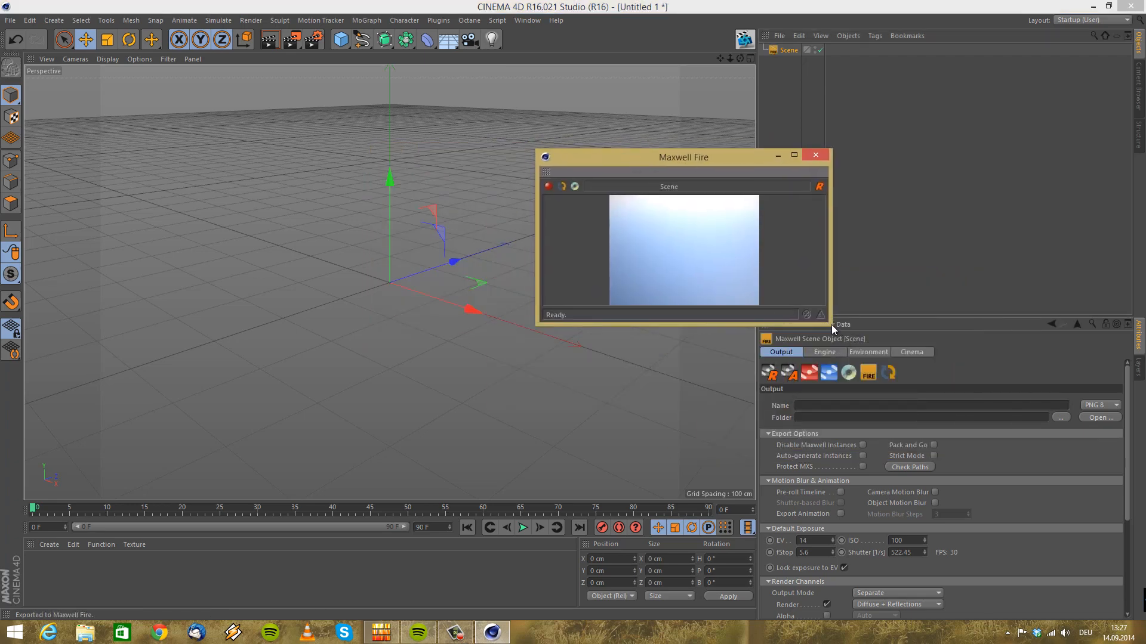
{"action": "left_click_drag", "start_coordinate": [831, 326], "coordinate": [1041, 536]}
Add a cube raised about 110 cm along Y and re-export the scene to the Maxwell Fire preview
{"action": "left_click_drag", "start_coordinate": [338, 277], "coordinate": [297, 284], "text": "alt"}
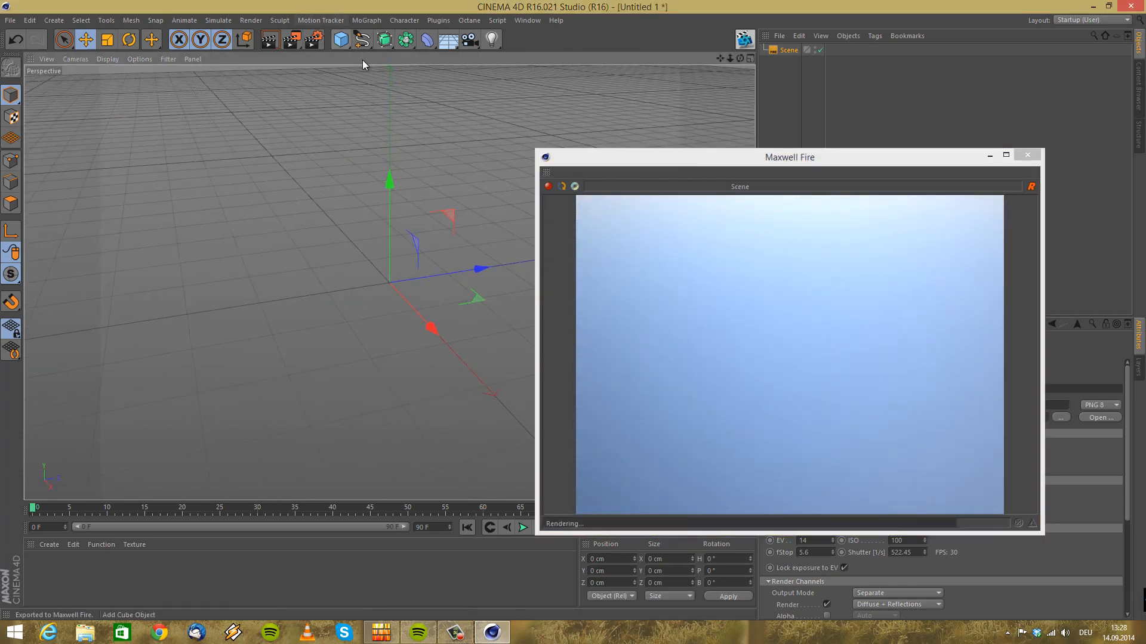
{"action": "left_click_drag", "start_coordinate": [341, 39], "coordinate": [442, 56]}
{"action": "left_click_drag", "start_coordinate": [389, 179], "coordinate": [389, 110]}
{"action": "left_click", "coordinate": [563, 187]}
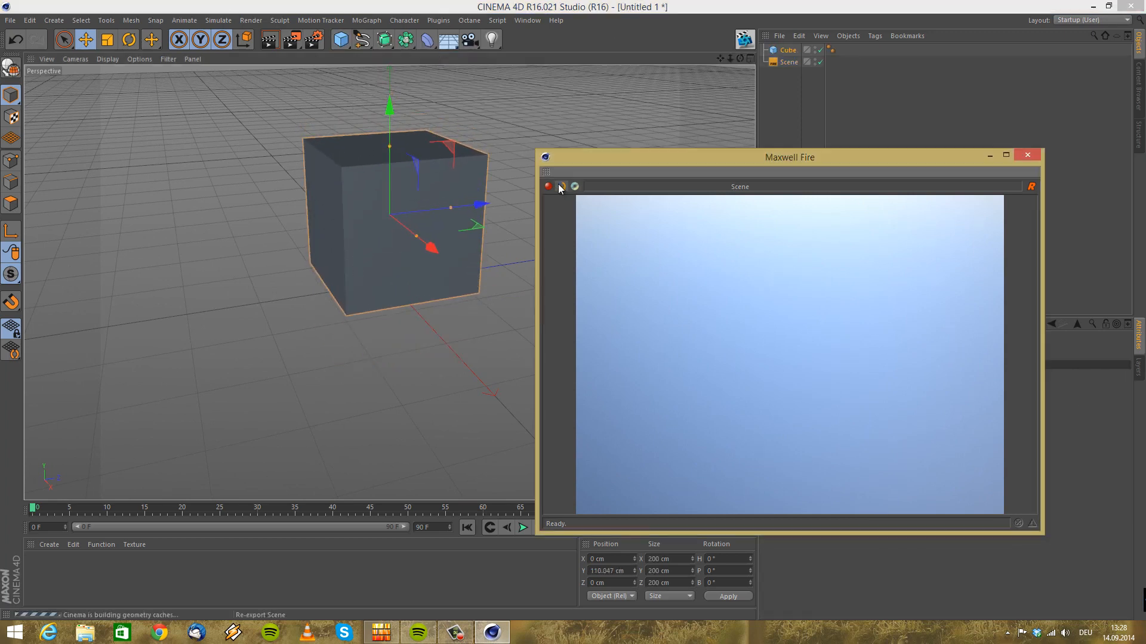
Shrink the Maxwell Fire window and move it clear of the Scene object's attributes
{"action": "mouse_move", "coordinate": [312, 281]}
{"action": "left_mouse_down", "text": "alt"}
{"action": "mouse_move", "coordinate": [438, 248]}
{"action": "mouse_move", "coordinate": [345, 279]}
{"action": "mouse_move", "coordinate": [353, 327]}
{"action": "mouse_move", "coordinate": [281, 347]}
{"action": "mouse_move", "coordinate": [334, 281]}
{"action": "left_mouse_up", "text": "alt"}
{"action": "left_click_drag", "start_coordinate": [675, 160], "coordinate": [135, 164]}
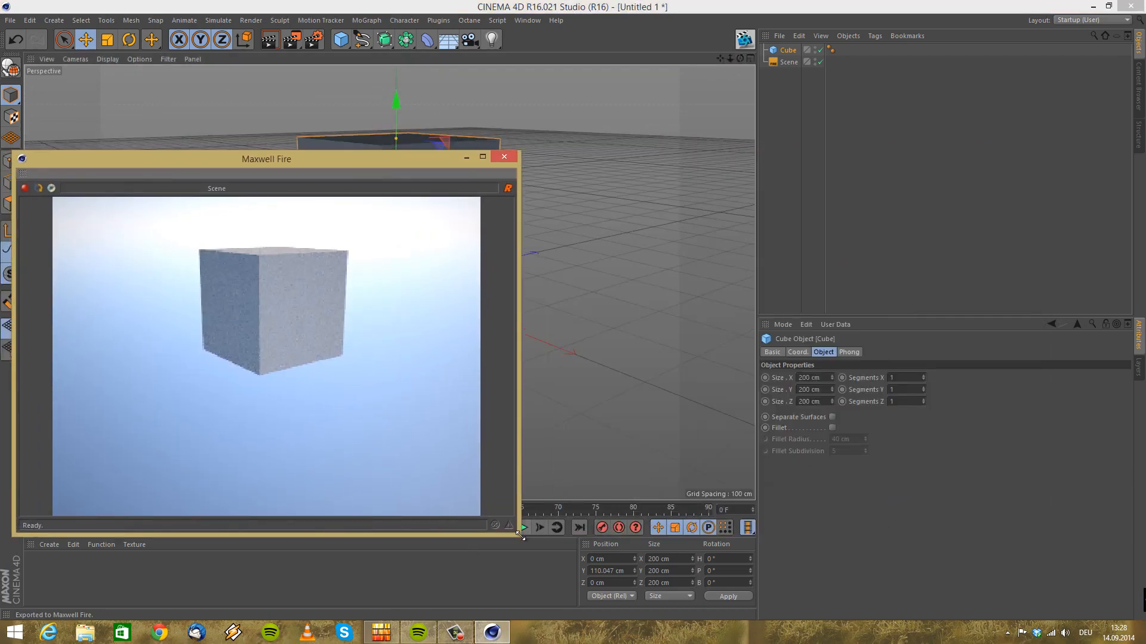
{"action": "left_click_drag", "start_coordinate": [512, 534], "coordinate": [433, 501]}
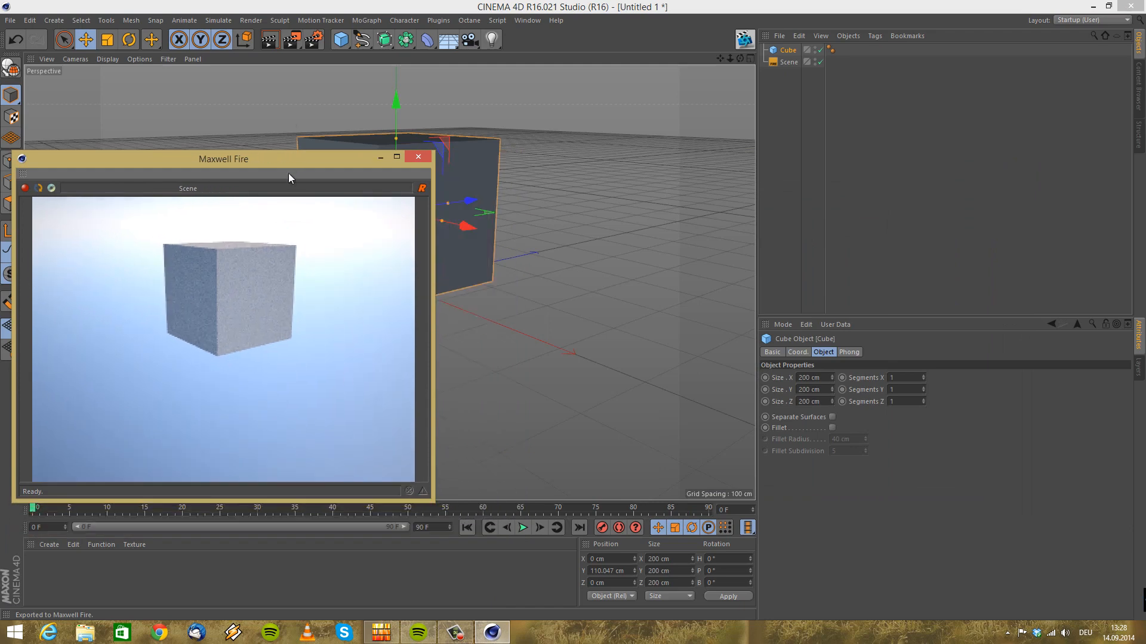
{"action": "left_click_drag", "start_coordinate": [288, 173], "coordinate": [270, 238]}
{"action": "left_click_drag", "start_coordinate": [547, 389], "coordinate": [588, 370], "text": "alt"}
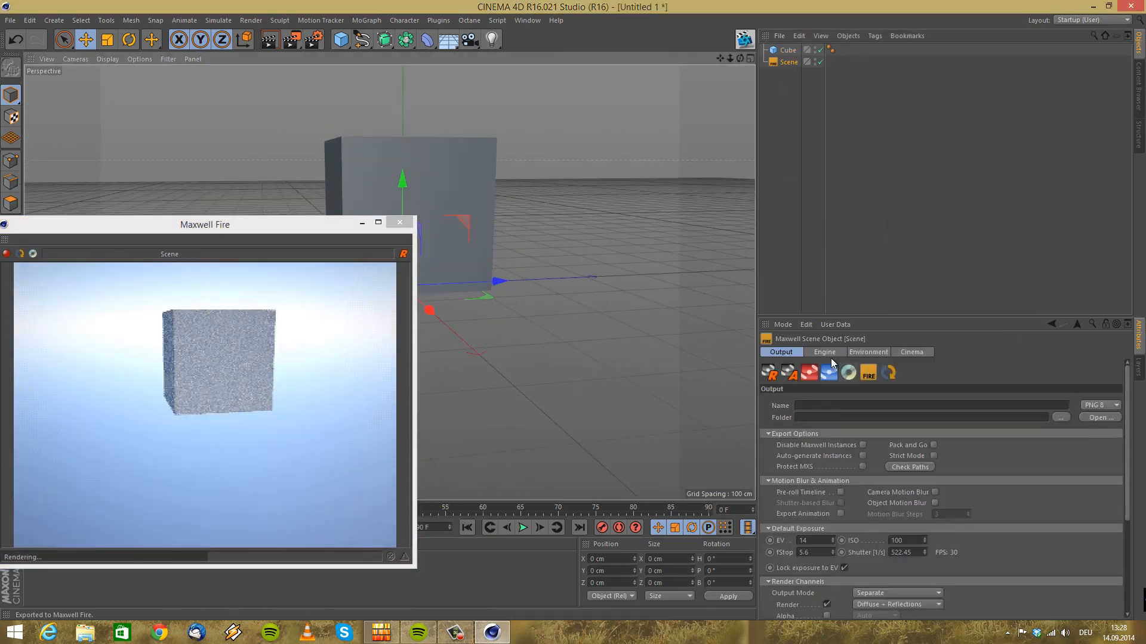
Set the CPU threads in the Scene object's Fire options to 16 and test the preview from another angle
{"action": "left_click", "coordinate": [824, 352]}
{"action": "left_click_drag", "start_coordinate": [527, 435], "coordinate": [507, 439], "text": "alt"}
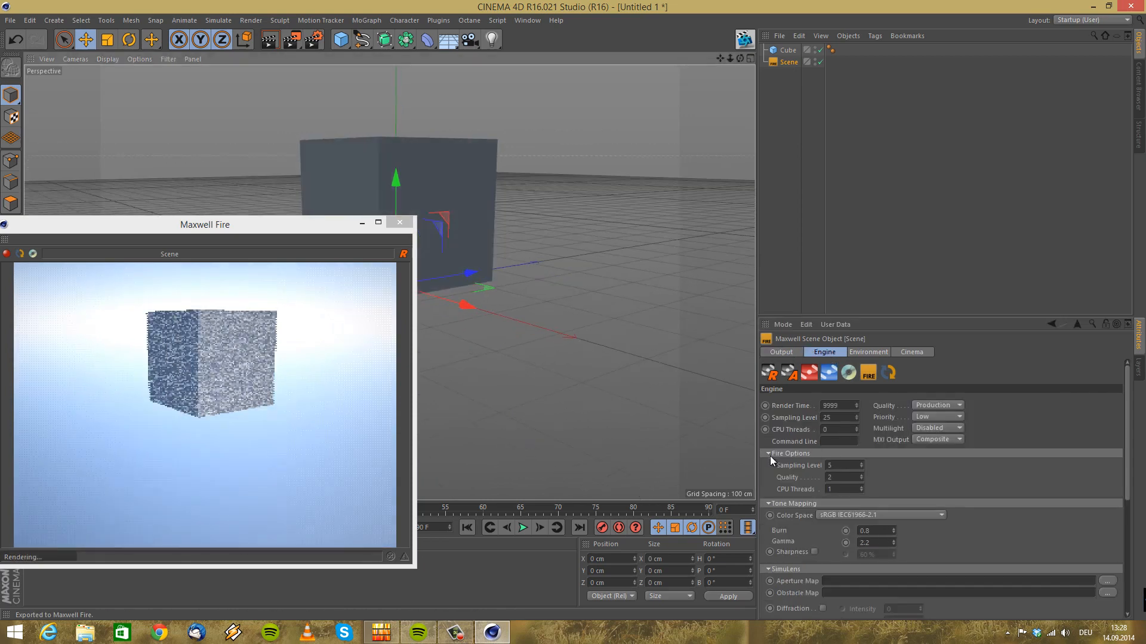
{"action": "left_click", "coordinate": [862, 487]}
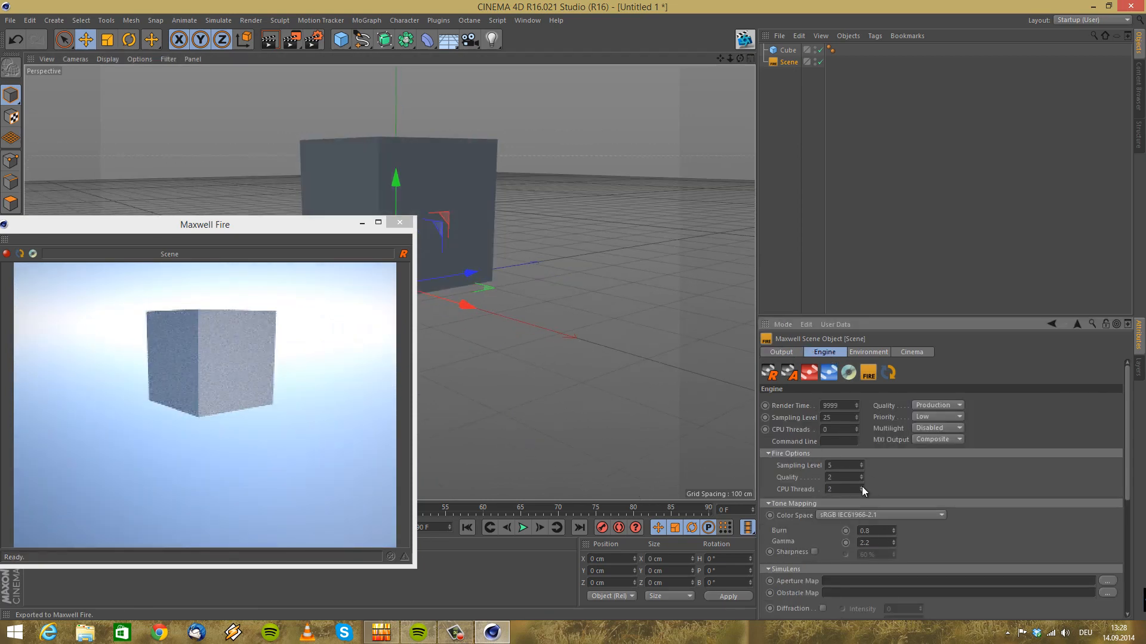
{"action": "left_click", "coordinate": [862, 487]}
{"action": "left_click", "coordinate": [862, 487]}
{"action": "left_click", "coordinate": [861, 487]}
{"action": "left_click", "coordinate": [862, 487]}
{"action": "left_click", "coordinate": [861, 487]}
{"action": "left_click", "coordinate": [862, 487]}
{"action": "left_click", "coordinate": [862, 488]}
{"action": "left_click", "coordinate": [861, 487]}
{"action": "left_click", "coordinate": [861, 487]}
{"action": "left_click", "coordinate": [861, 487]}
{"action": "left_click", "coordinate": [860, 487]}
{"action": "left_click", "coordinate": [860, 487]}
{"action": "left_click", "coordinate": [860, 487]}
{"action": "left_click_drag", "start_coordinate": [464, 365], "coordinate": [525, 418], "text": "alt"}
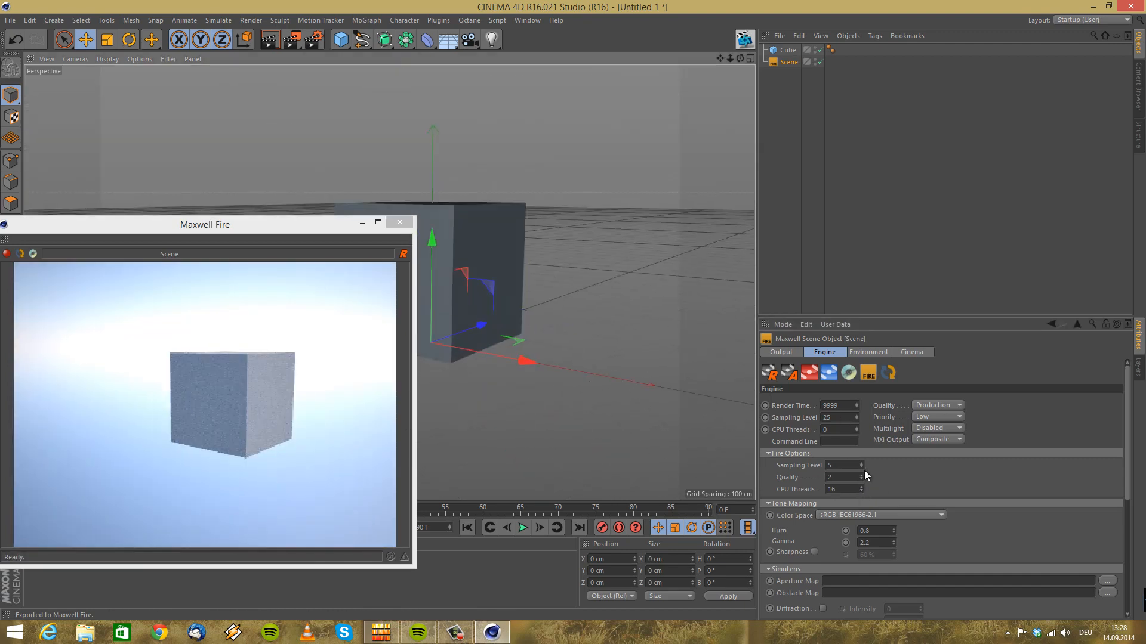
Set the quality in the Fire options to 7
{"action": "left_click", "coordinate": [862, 475]}
{"action": "left_click", "coordinate": [861, 475]}
{"action": "left_click", "coordinate": [861, 475]}
{"action": "left_click", "coordinate": [862, 475]}
{"action": "left_click", "coordinate": [861, 475]}
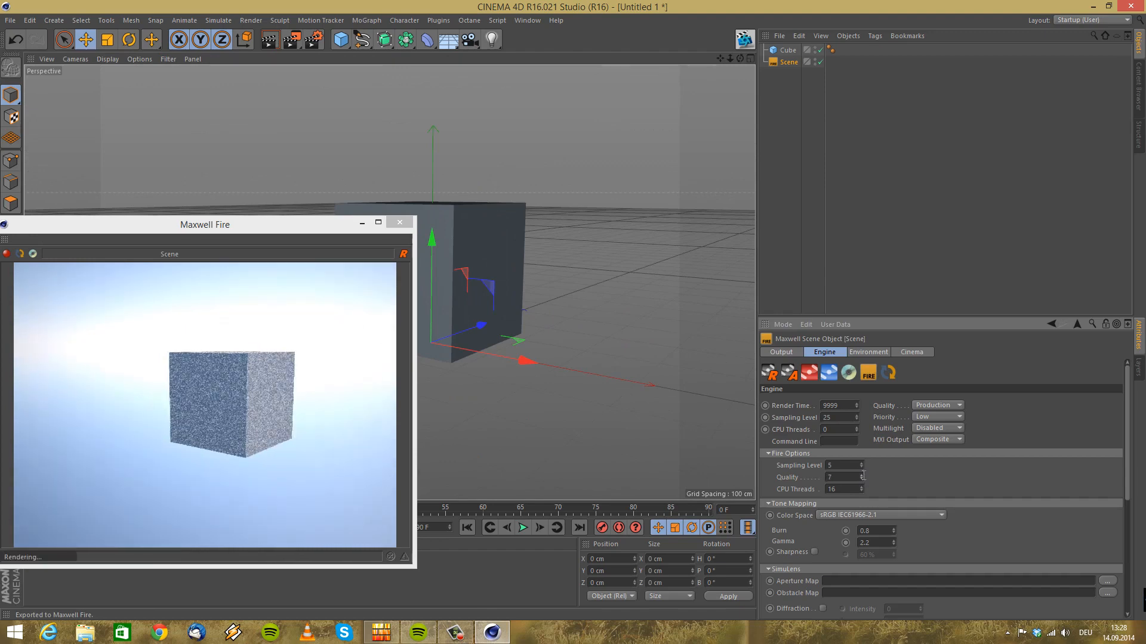
Raise the sampling level in the Fire options to 30 and test the preview from a new angle
{"action": "left_click", "coordinate": [862, 464]}
{"action": "left_click", "coordinate": [861, 463]}
{"action": "left_click", "coordinate": [861, 463]}
{"action": "left_click", "coordinate": [861, 463]}
{"action": "left_click", "coordinate": [862, 464]}
{"action": "left_click", "coordinate": [862, 464]}
{"action": "left_click", "coordinate": [862, 464]}
{"action": "left_click", "coordinate": [862, 464]}
{"action": "left_click", "coordinate": [861, 464]}
{"action": "left_click", "coordinate": [862, 464]}
{"action": "left_click", "coordinate": [861, 464]}
{"action": "left_click", "coordinate": [862, 464]}
{"action": "left_click", "coordinate": [861, 463]}
{"action": "left_click", "coordinate": [862, 464]}
{"action": "left_click", "coordinate": [862, 464]}
{"action": "left_click", "coordinate": [862, 464]}
{"action": "left_click", "coordinate": [862, 464]}
{"action": "left_click", "coordinate": [862, 463]}
{"action": "left_click", "coordinate": [862, 464]}
{"action": "left_click", "coordinate": [862, 463]}
{"action": "left_click", "coordinate": [862, 463]}
{"action": "left_click", "coordinate": [862, 464]}
{"action": "left_click_drag", "start_coordinate": [486, 413], "coordinate": [485, 413], "text": "alt"}
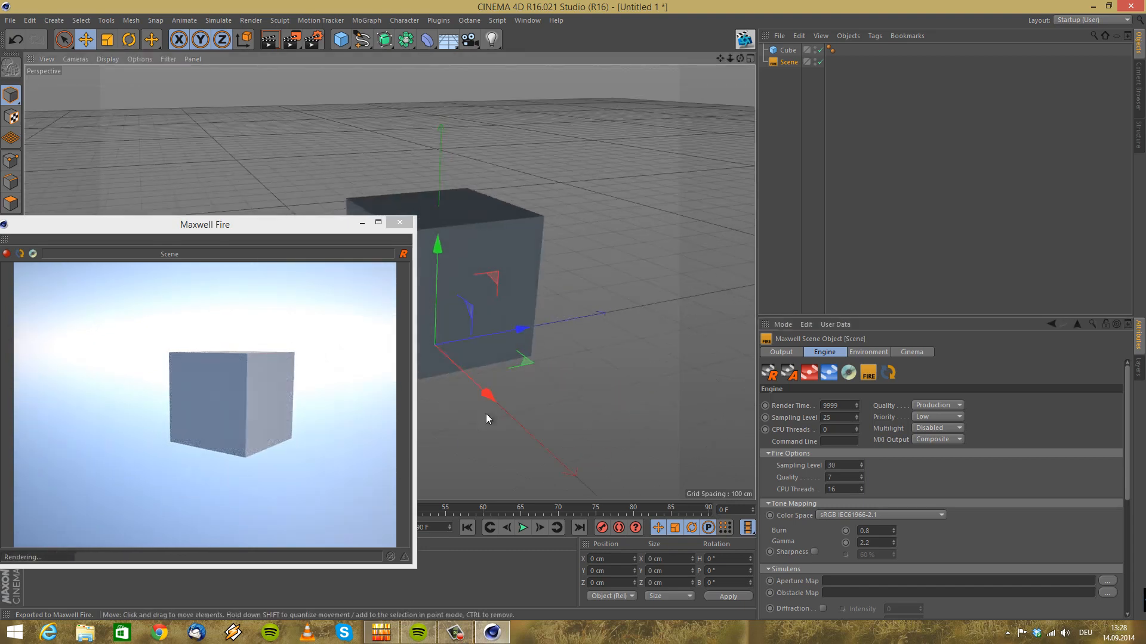
Set the Fire sampling level to 8 and test the preview speed from several angles
{"action": "double_click", "coordinate": [855, 465]}
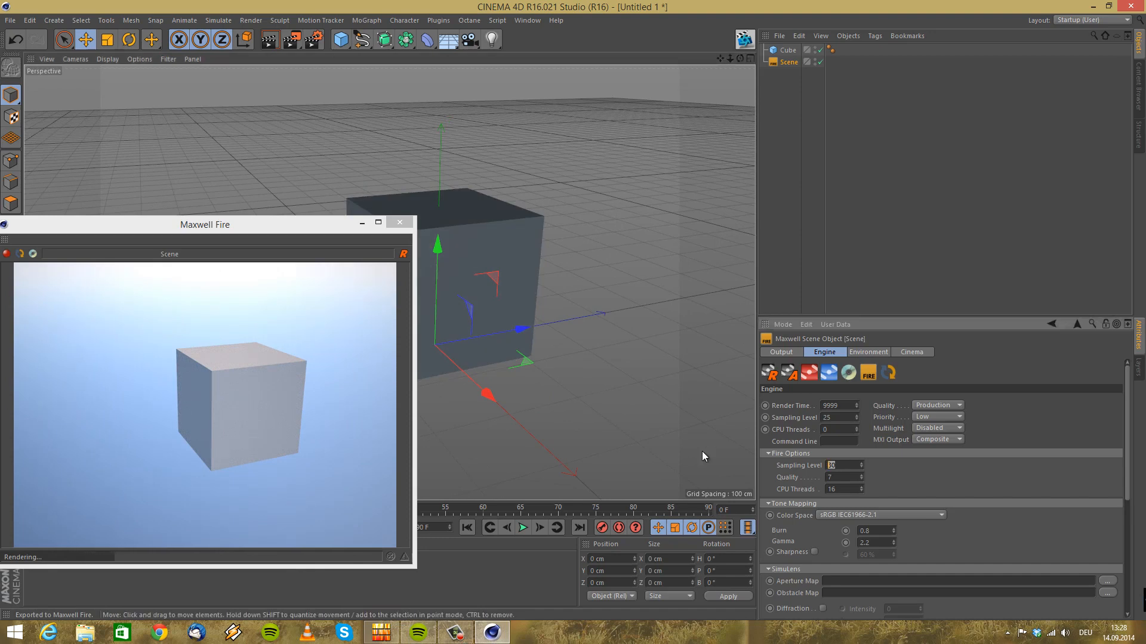
{"action": "type", "text": "8"}
{"action": "key", "text": "Return"}
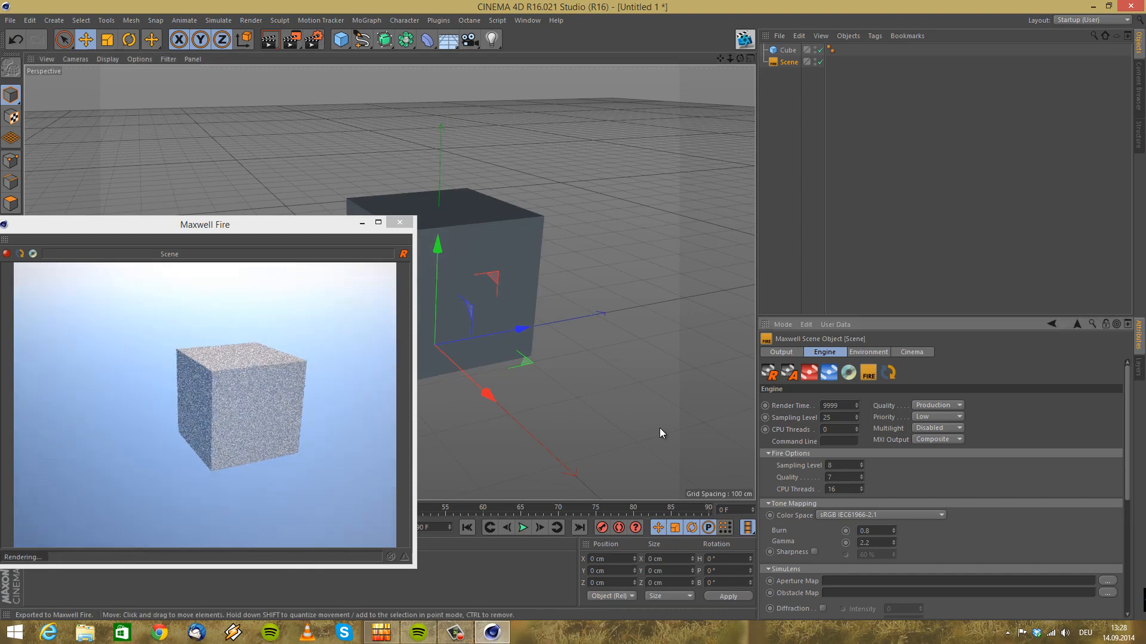
{"action": "left_click_drag", "start_coordinate": [502, 382], "coordinate": [547, 370], "text": "alt"}
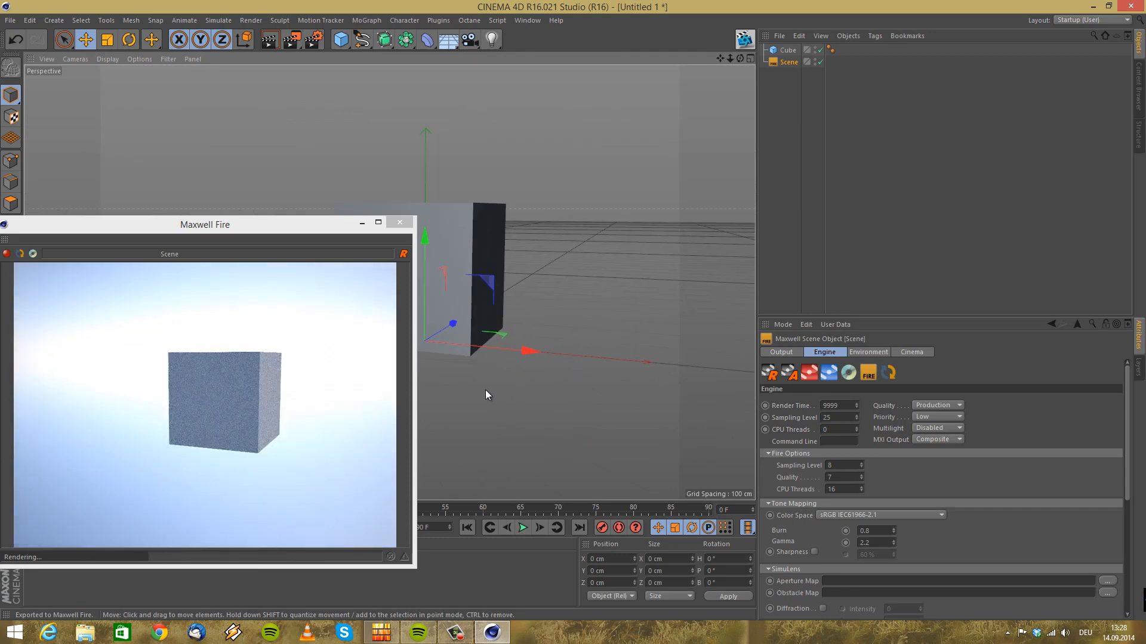
{"action": "left_click_drag", "start_coordinate": [593, 348], "coordinate": [302, 313], "text": "alt"}
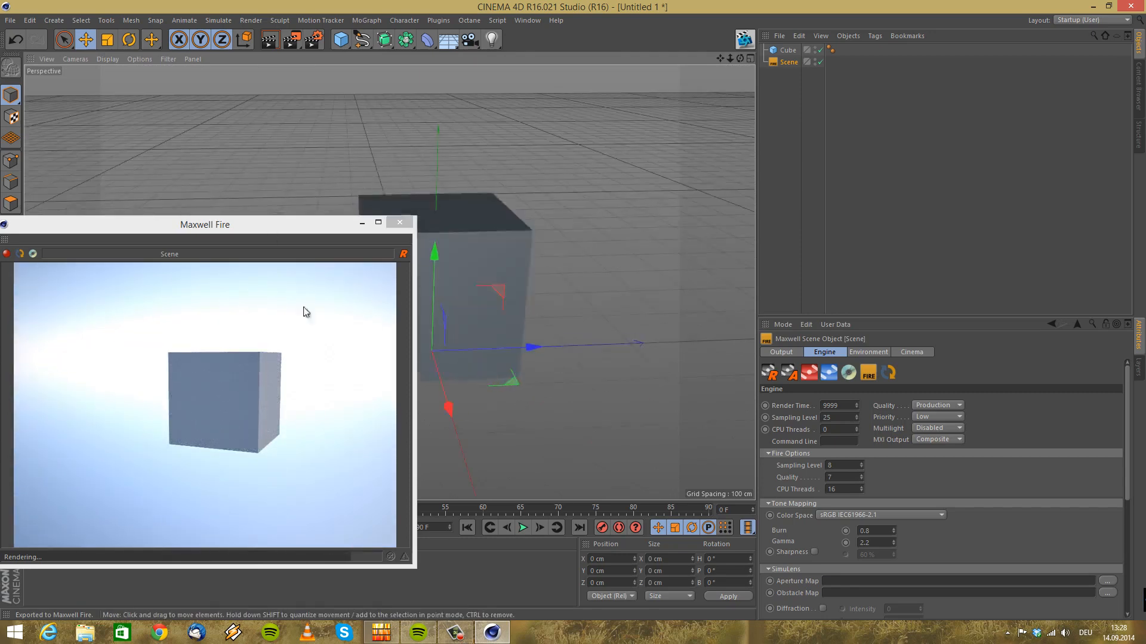
Close the Maxwell Fire preview and show the Scene object's output settings
{"action": "left_click", "coordinate": [400, 223]}
{"action": "left_click_drag", "start_coordinate": [428, 208], "coordinate": [573, 189], "text": "alt"}
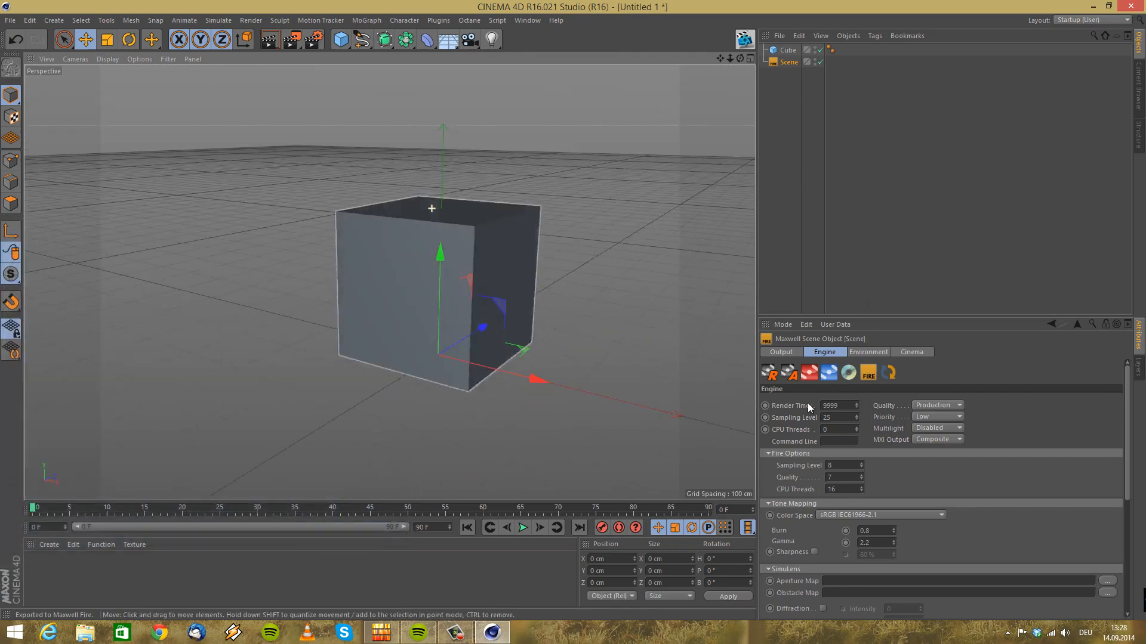
{"action": "left_click", "coordinate": [779, 352]}
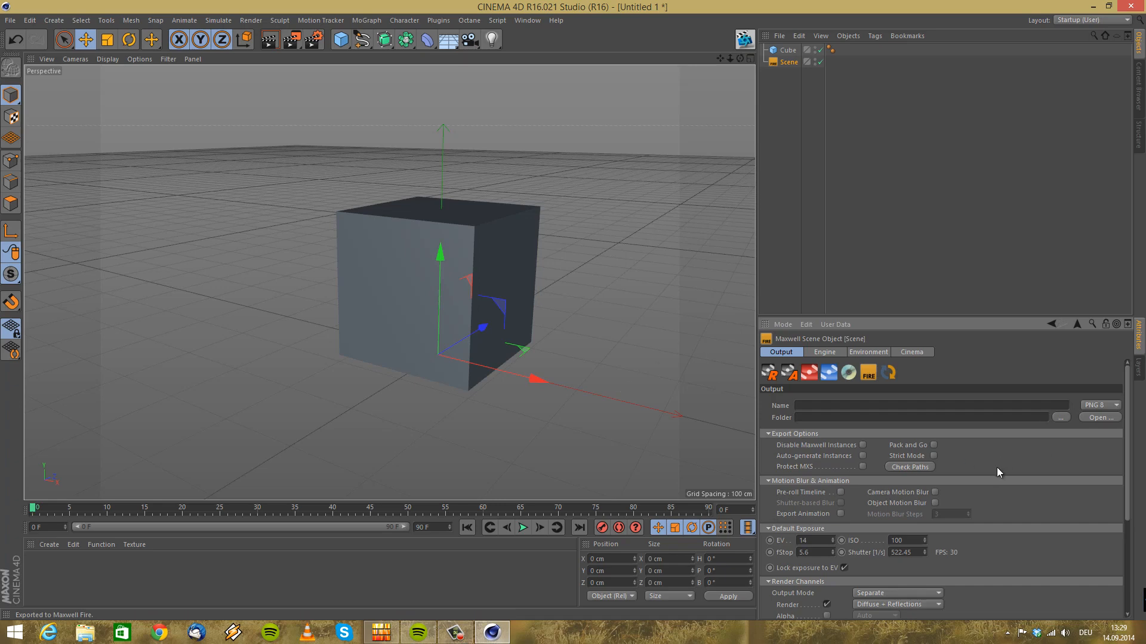
Examine the Maxwell plugin's commands and the Scene object's export, motion blur and default exposure options
{"action": "left_click", "coordinate": [810, 444]}
{"action": "left_click", "coordinate": [439, 20]}
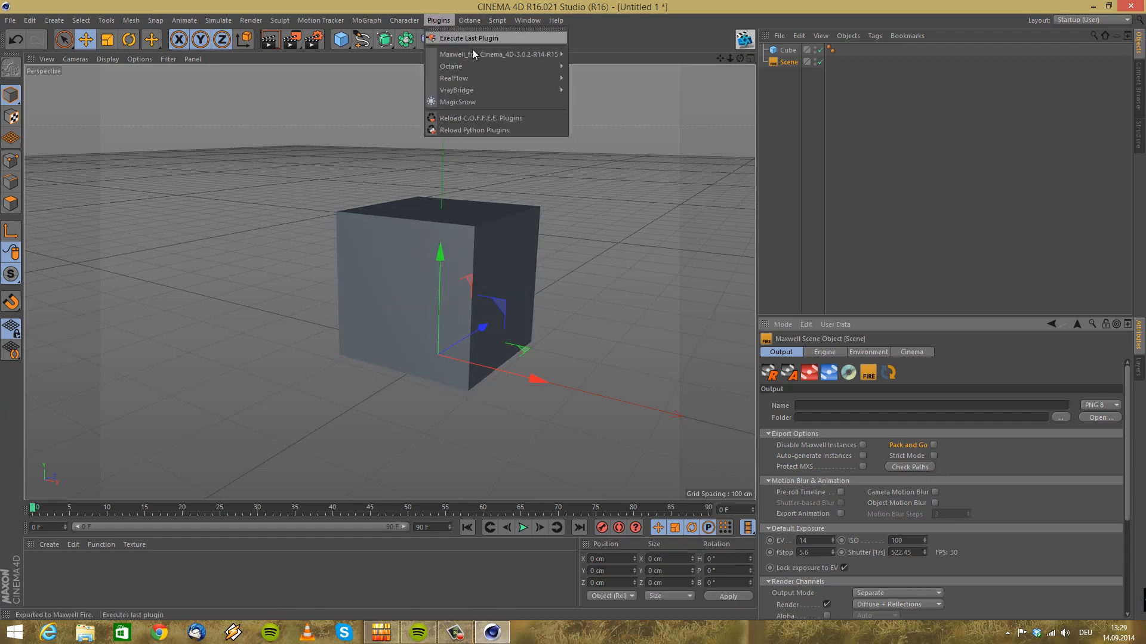
{"action": "mouse_move", "coordinate": [490, 55]}
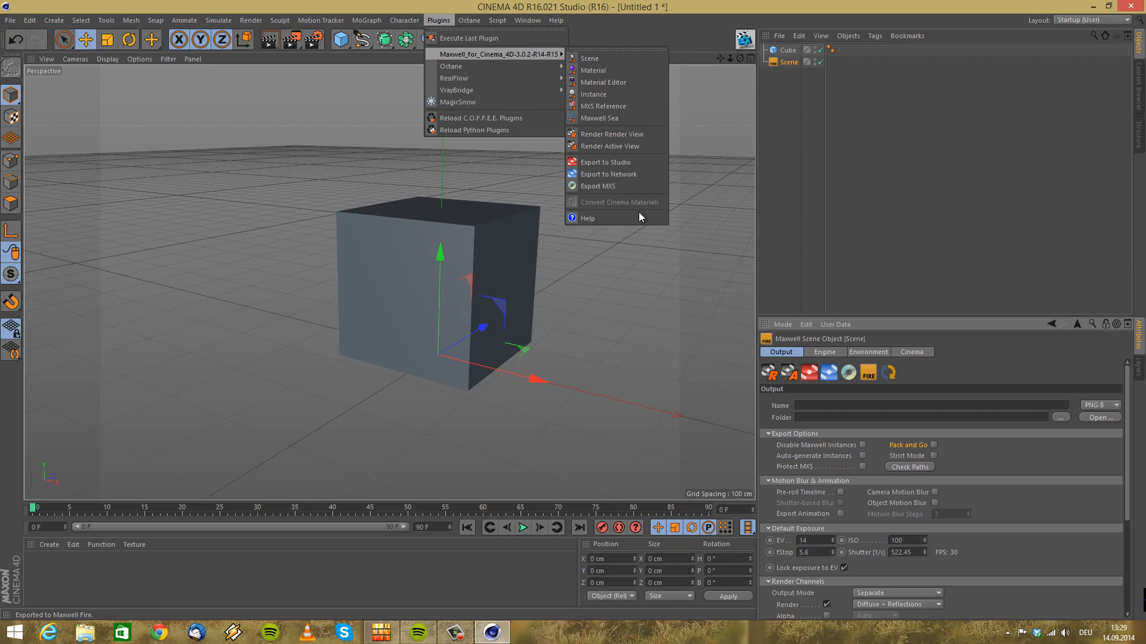
{"action": "left_click", "coordinate": [640, 7]}
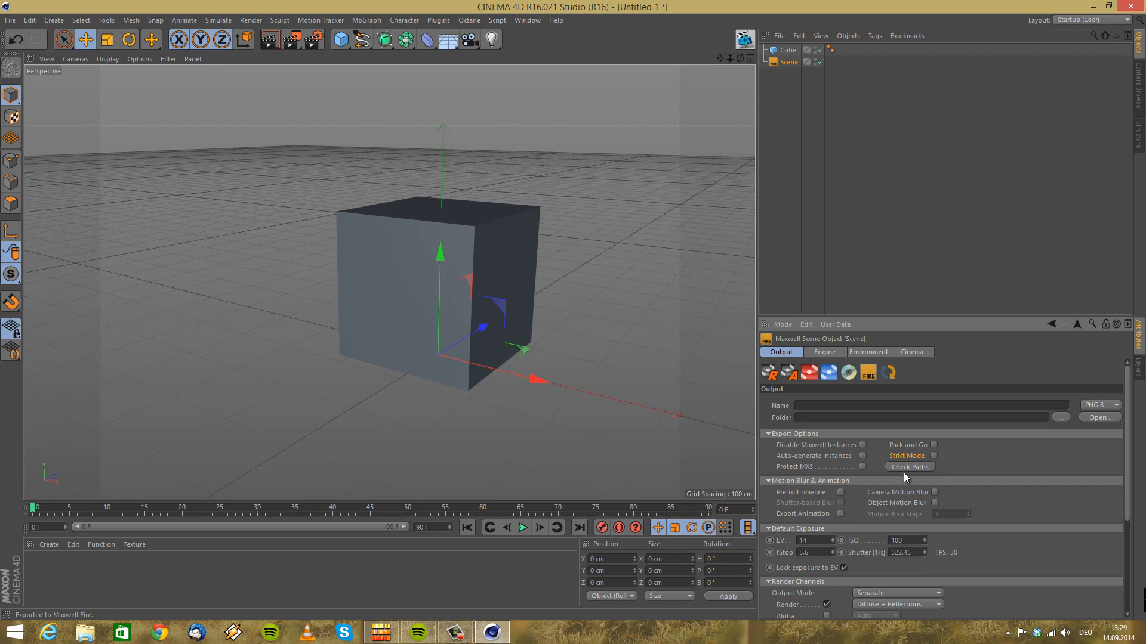
{"action": "scroll", "coordinate": [992, 447], "scroll_direction": "down", "scroll_amount": 3}
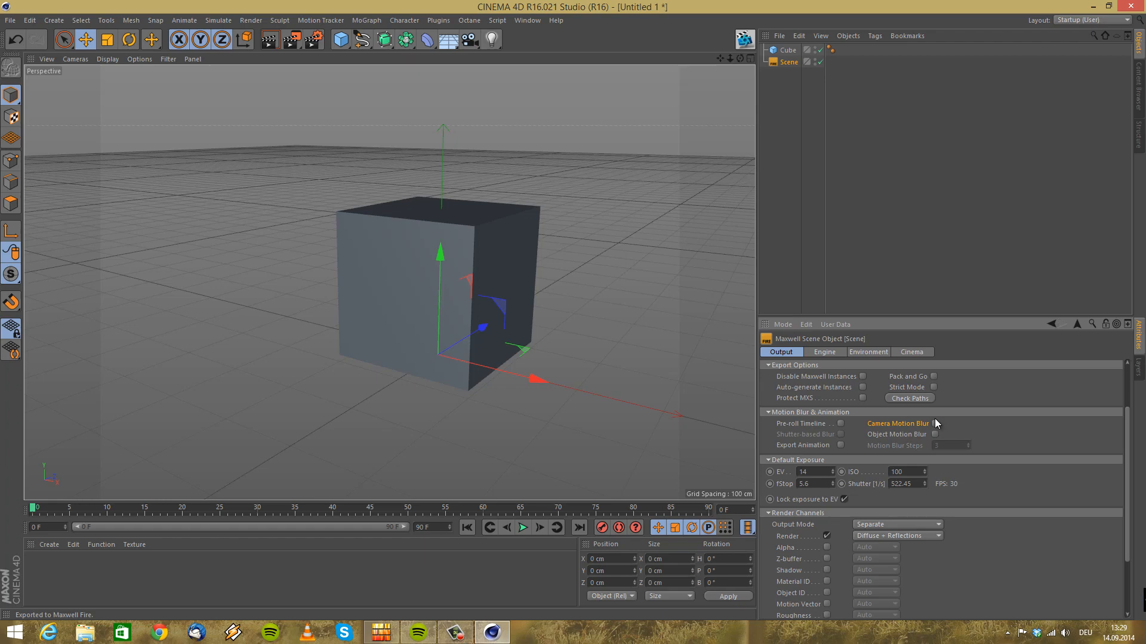
{"action": "left_click", "coordinate": [909, 435]}
{"action": "left_click", "coordinate": [896, 435]}
{"action": "left_click", "coordinate": [886, 435]}
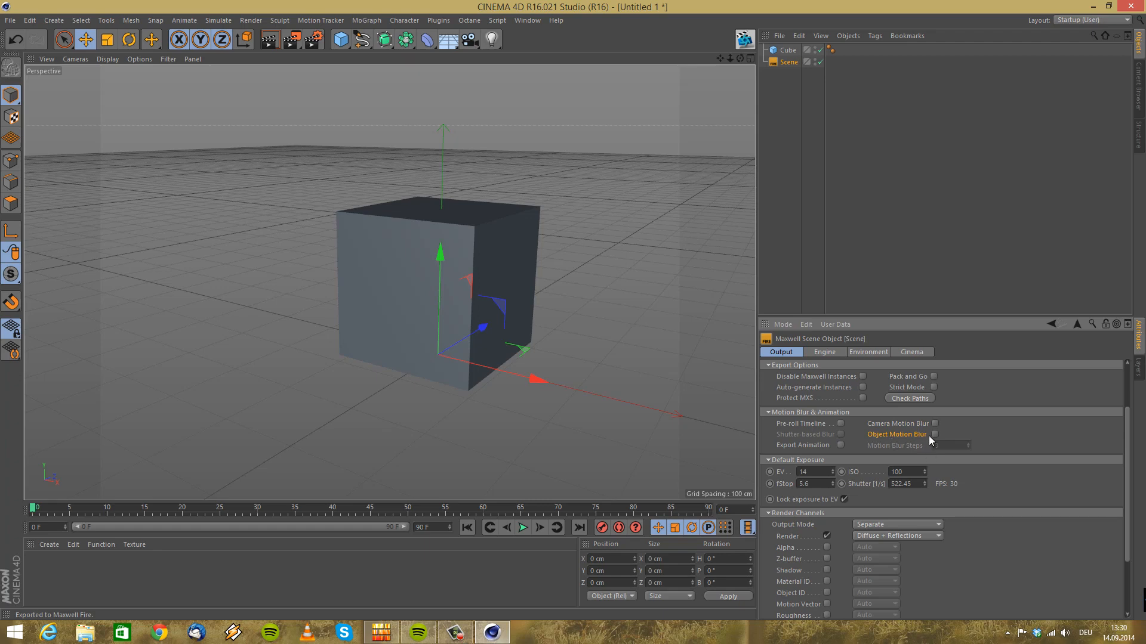
{"action": "scroll", "coordinate": [1006, 478], "scroll_direction": "down", "scroll_amount": 2}
{"action": "left_click", "coordinate": [778, 412]}
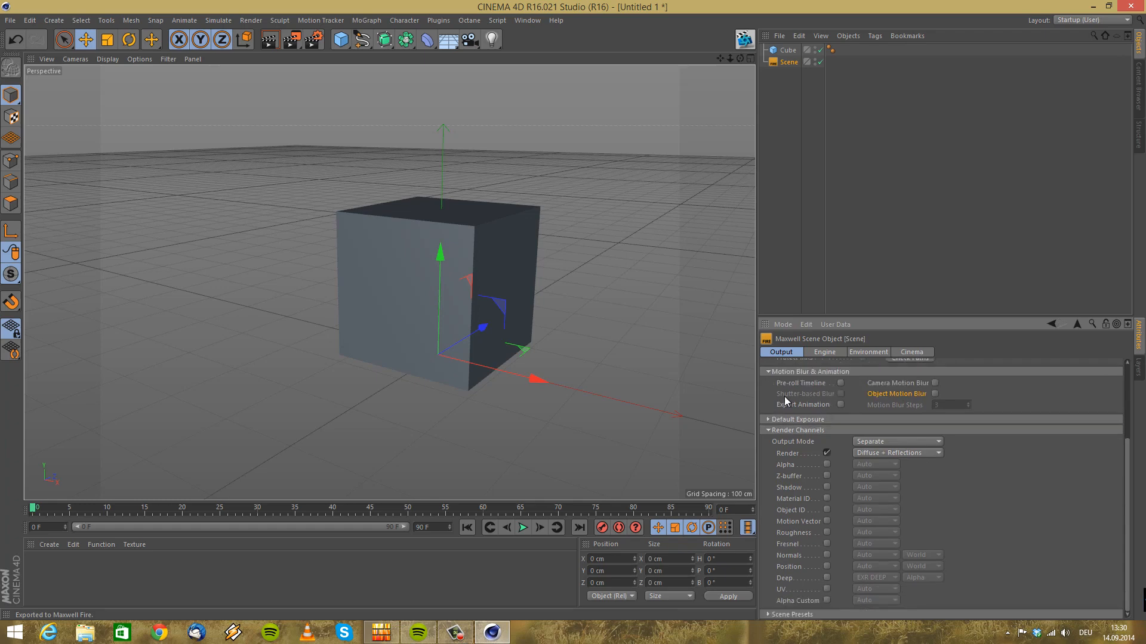
{"action": "left_click", "coordinate": [806, 422]}
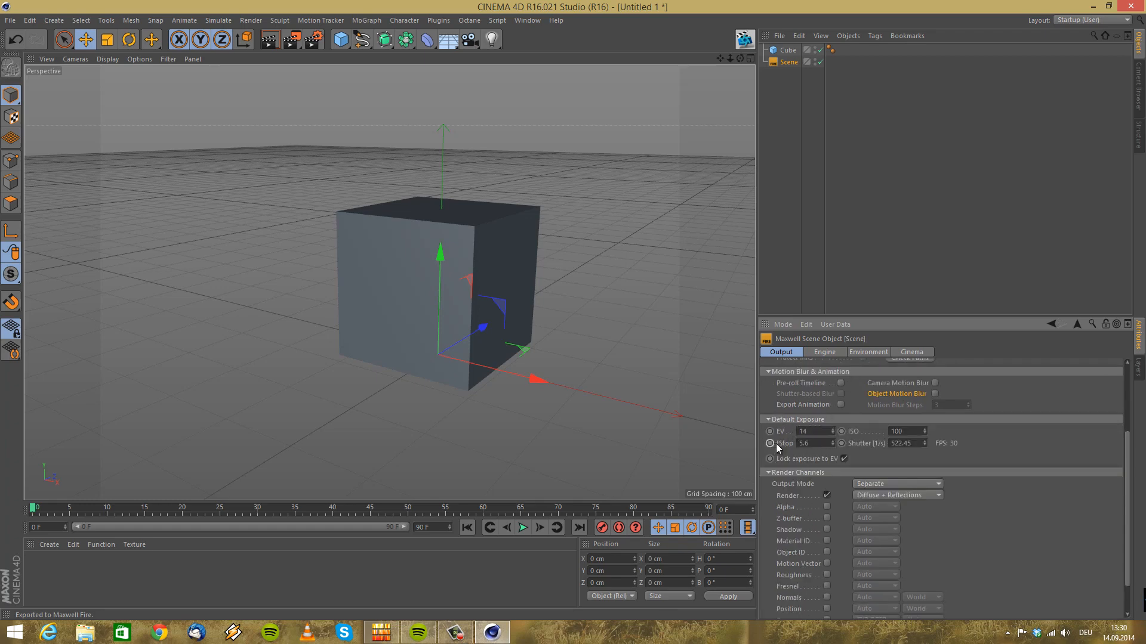
Toggle the default exposure's lock to EV and set the ISO to 400
{"action": "left_click", "coordinate": [876, 443]}
{"action": "scroll", "coordinate": [475, 305], "scroll_direction": "up", "scroll_amount": 4}
{"action": "scroll", "coordinate": [475, 304], "scroll_direction": "down", "scroll_amount": 2}
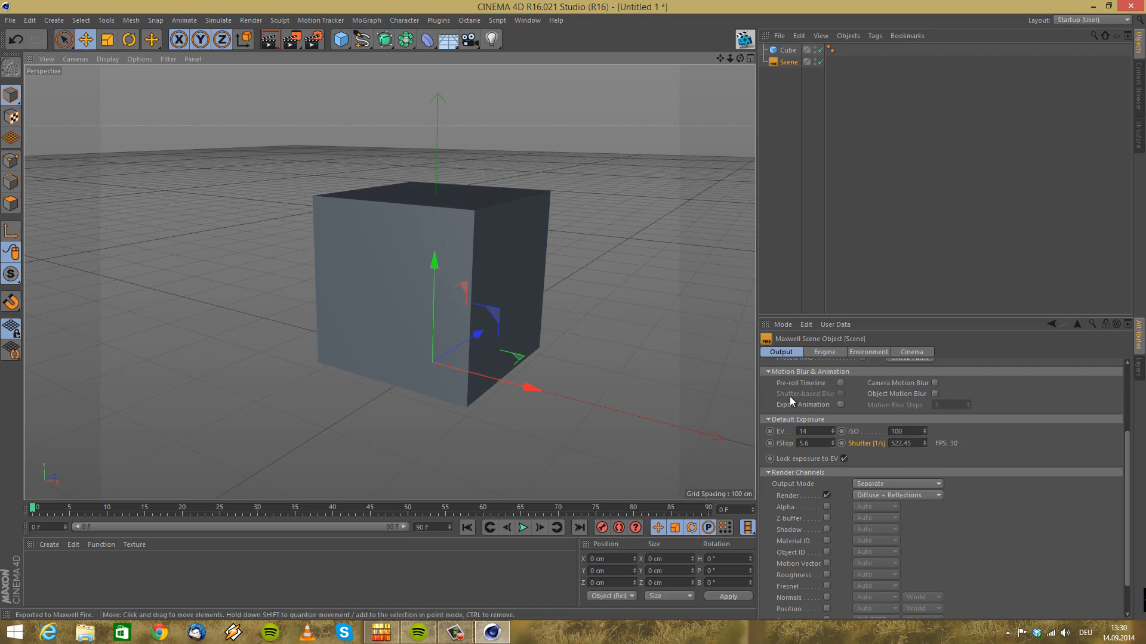
{"action": "left_click", "coordinate": [810, 458]}
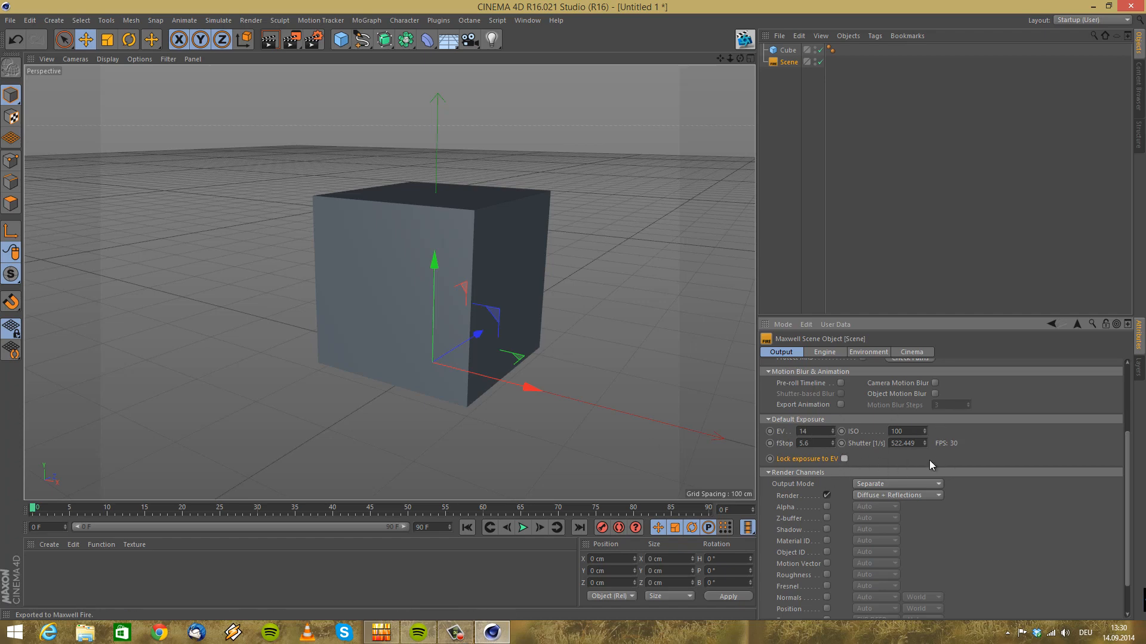
{"action": "left_click", "coordinate": [844, 457]}
{"action": "type", "text": "400"}
{"action": "key", "text": "Return"}
Set the default exposure's ISO to 200 with the exposure unlocked from EV
{"action": "double_click", "coordinate": [890, 430]}
{"action": "type", "text": "200"}
{"action": "key", "text": "Return"}
Examine the Scene object's render channels and expand the scene presets section
{"action": "scroll", "coordinate": [982, 572], "scroll_direction": "down", "scroll_amount": 2}
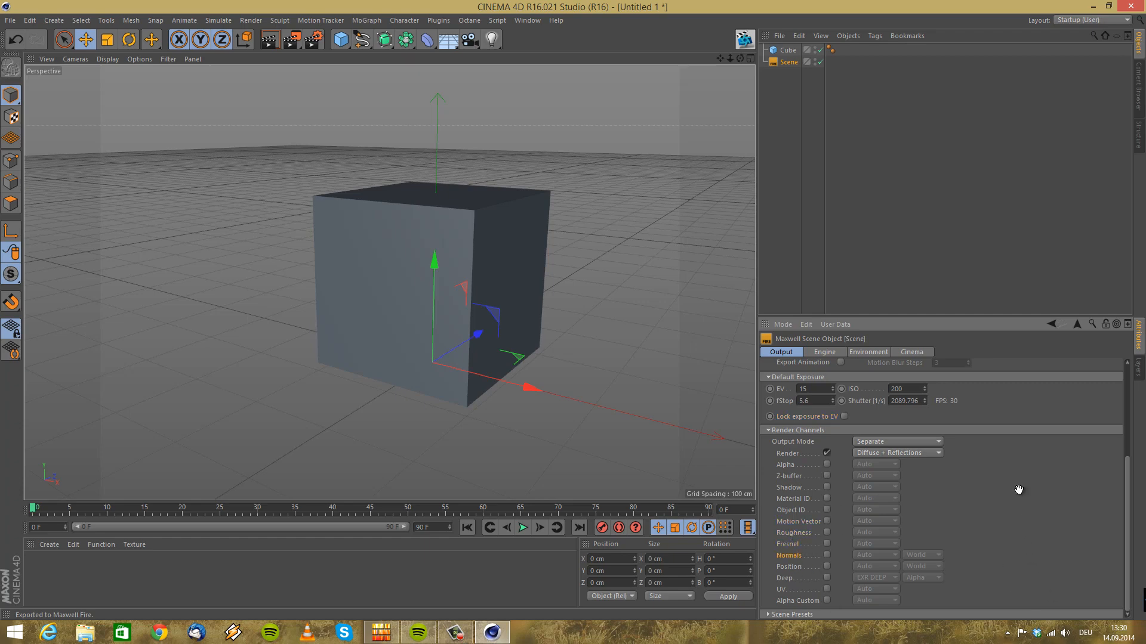
{"action": "left_click", "coordinate": [828, 613]}
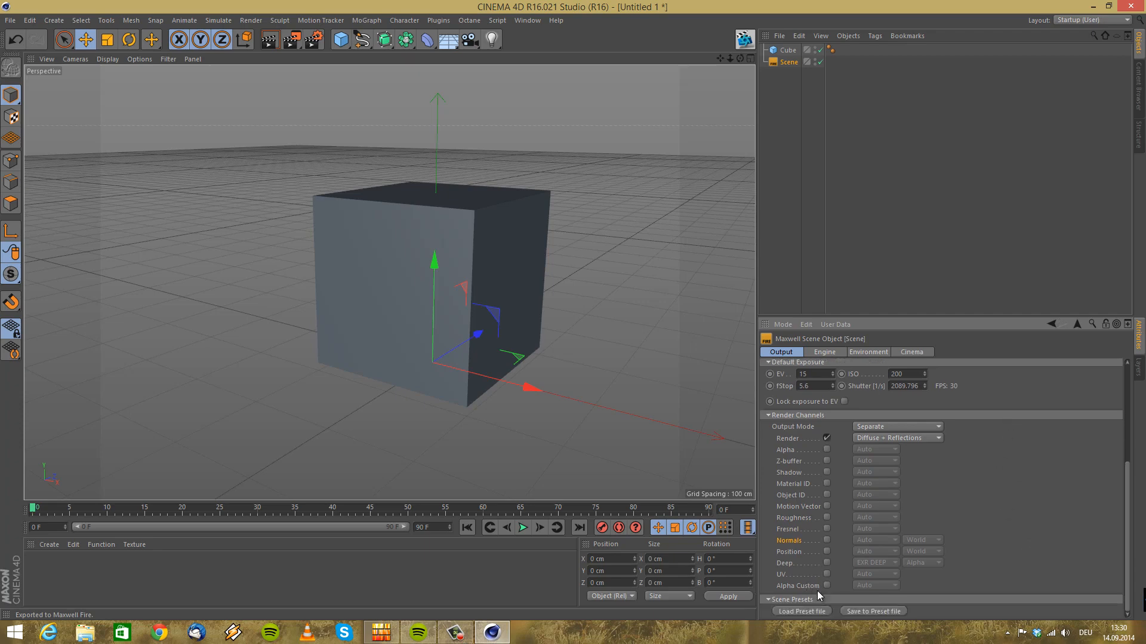
{"action": "scroll", "coordinate": [955, 466], "scroll_direction": "up", "scroll_amount": 3}
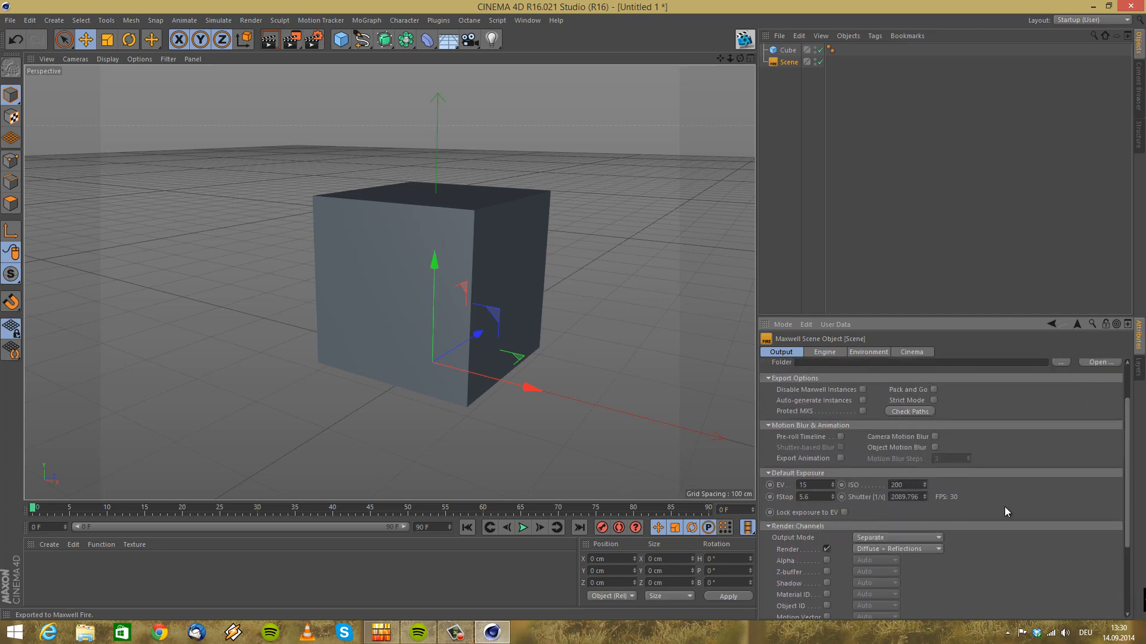
{"action": "scroll", "coordinate": [1008, 453], "scroll_direction": "down", "scroll_amount": 4}
{"action": "scroll", "coordinate": [1027, 477], "scroll_direction": "up", "scroll_amount": 4}
{"action": "scroll", "coordinate": [1033, 537], "scroll_direction": "down", "scroll_amount": 3}
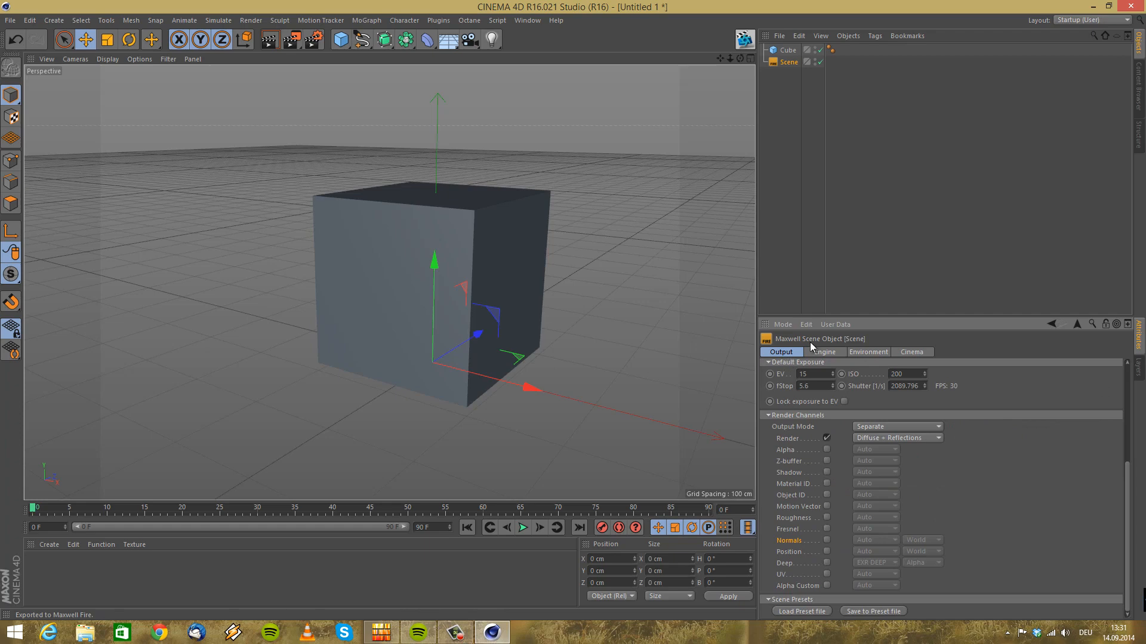
Show the Scene object's engine settings and set the main render sampling level to 16
{"action": "left_click", "coordinate": [824, 352]}
{"action": "scroll", "coordinate": [971, 376], "scroll_direction": "up", "scroll_amount": 5}
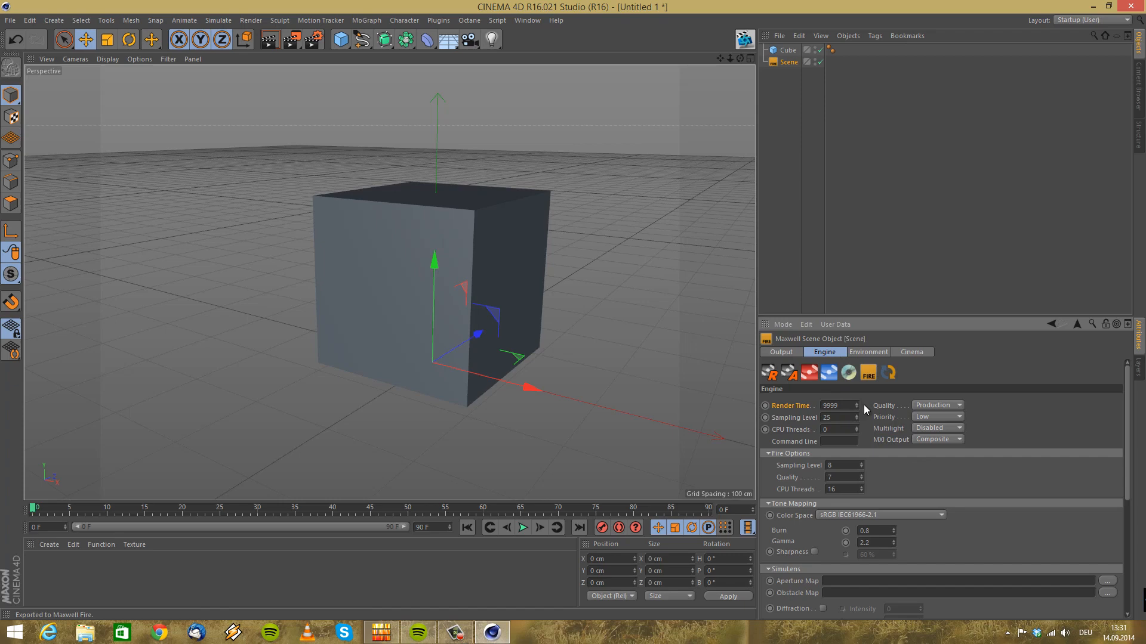
{"action": "left_click", "coordinate": [802, 417]}
{"action": "left_click_drag", "start_coordinate": [857, 418], "coordinate": [709, 405]}
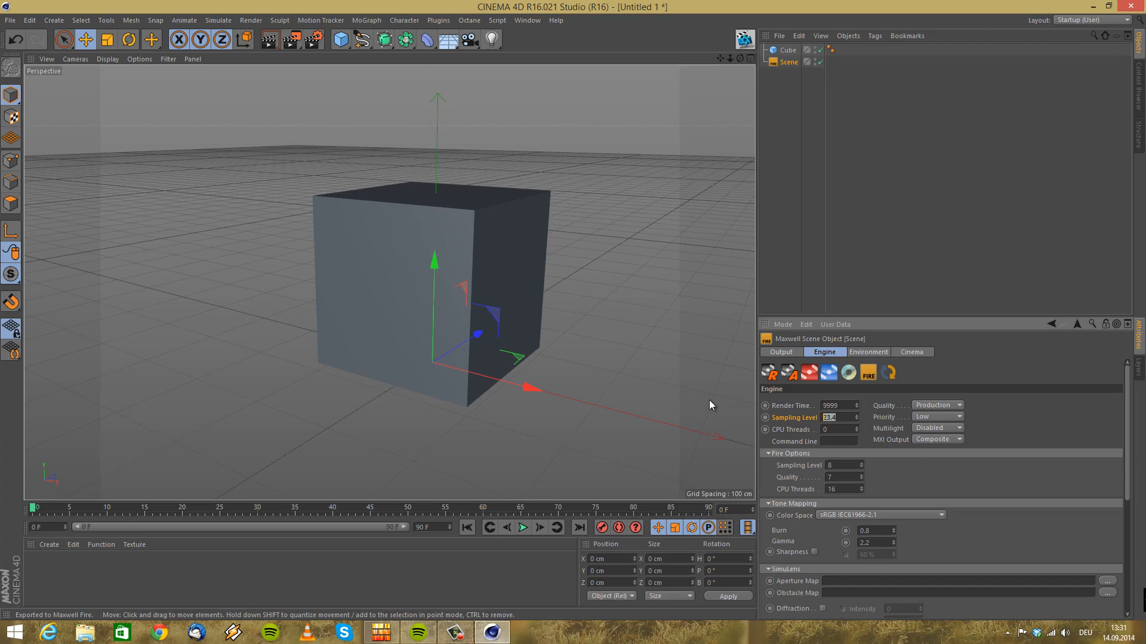
{"action": "type", "text": "16"}
{"action": "left_click", "coordinate": [783, 429]}
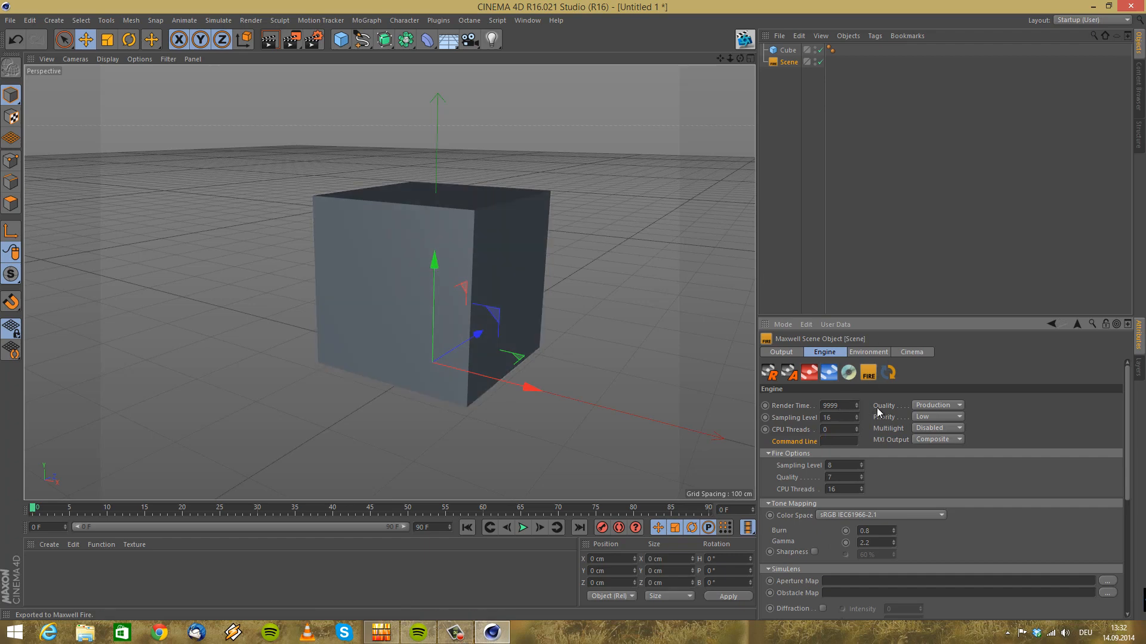
Review the available choices for the engine's Quality and Priority options
{"action": "left_click", "coordinate": [892, 407]}
{"action": "left_click", "coordinate": [960, 406]}
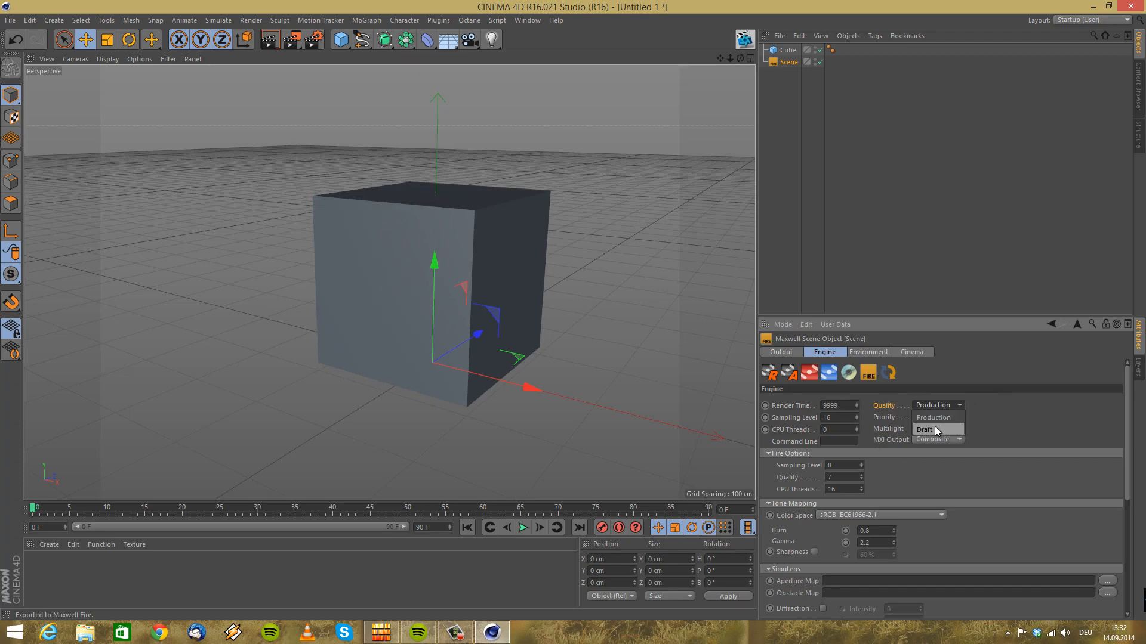
{"action": "left_click", "coordinate": [887, 418]}
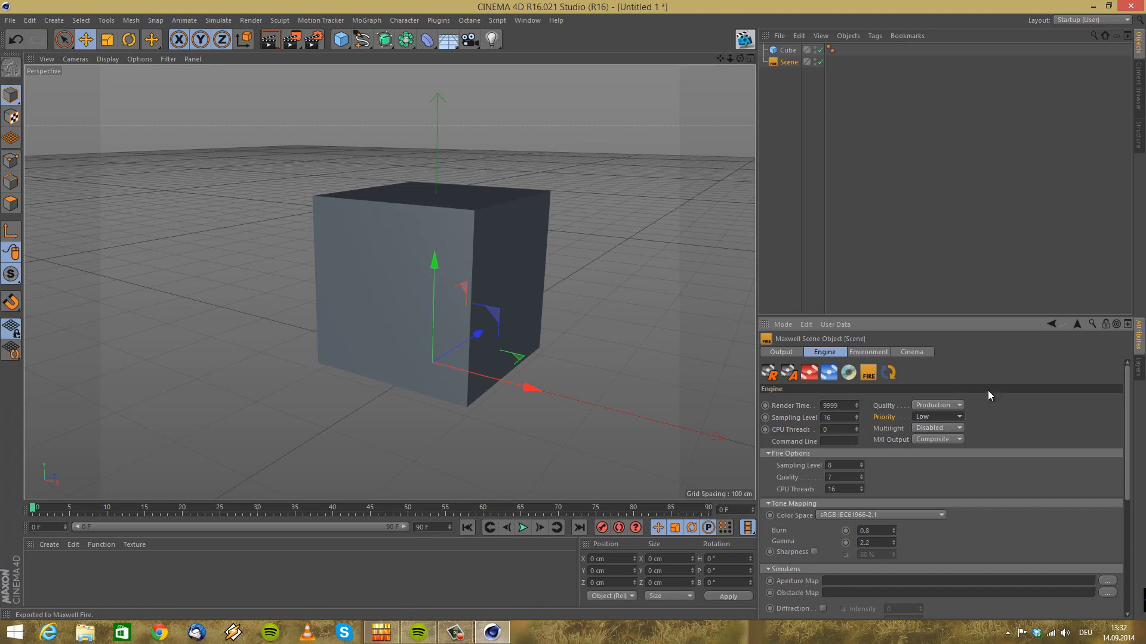
{"action": "left_click", "coordinate": [958, 417]}
{"action": "left_click", "coordinate": [1012, 424]}
Switch to Chrome and open the Multilight category of the Maxwell Render website's video gallery
{"action": "left_click", "coordinate": [161, 634]}
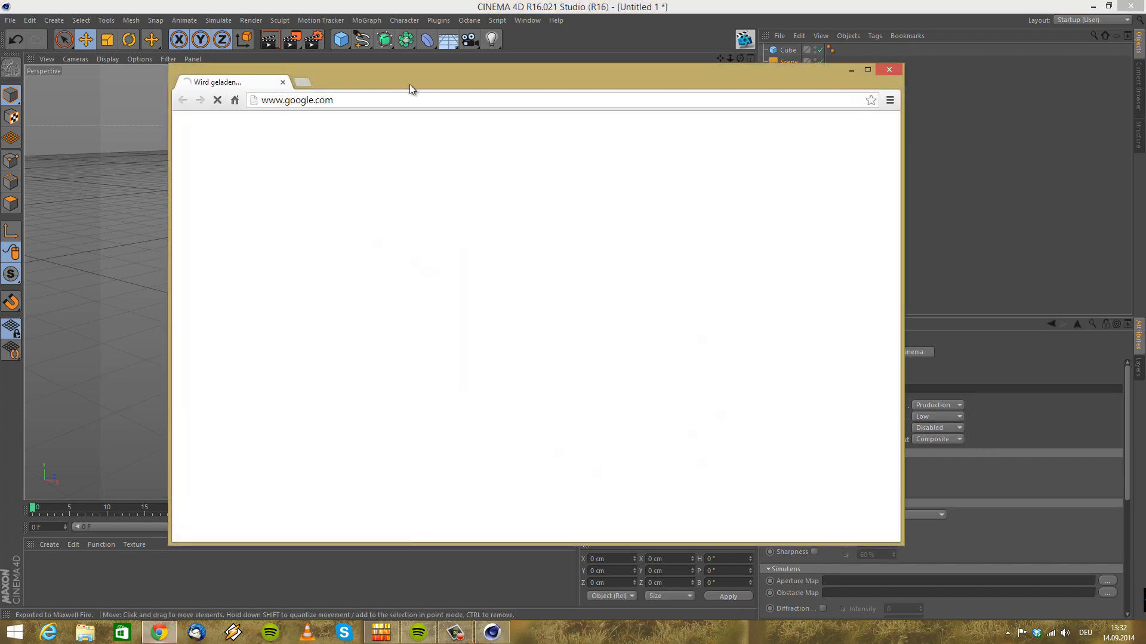
{"action": "left_click_drag", "start_coordinate": [410, 85], "coordinate": [1145, 97]}
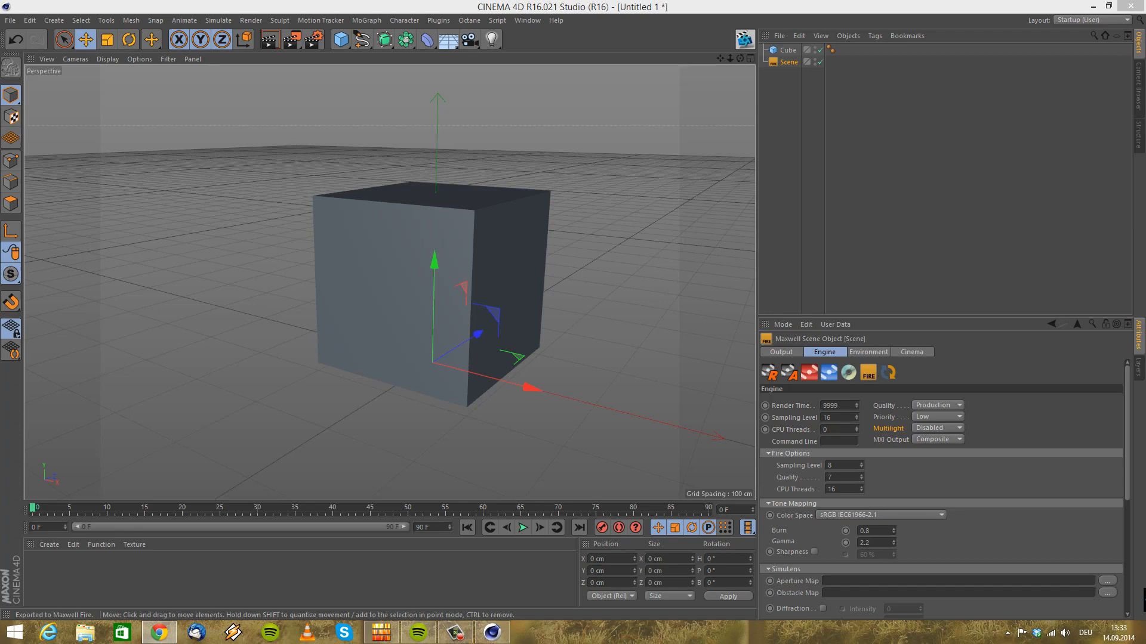
{"action": "left_click_drag", "start_coordinate": [567, 22], "coordinate": [540, 78]}
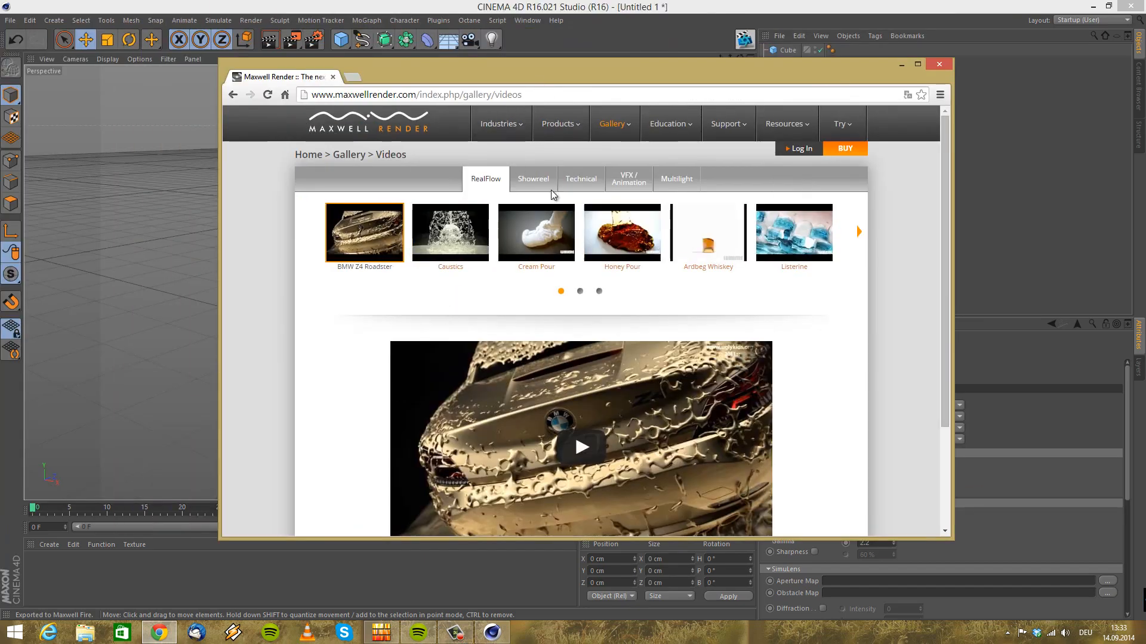
{"action": "left_click", "coordinate": [678, 181]}
Watch the Maxwell Render V3 Multilight Test video in full screen and return to the gallery page
{"action": "left_click", "coordinate": [346, 256]}
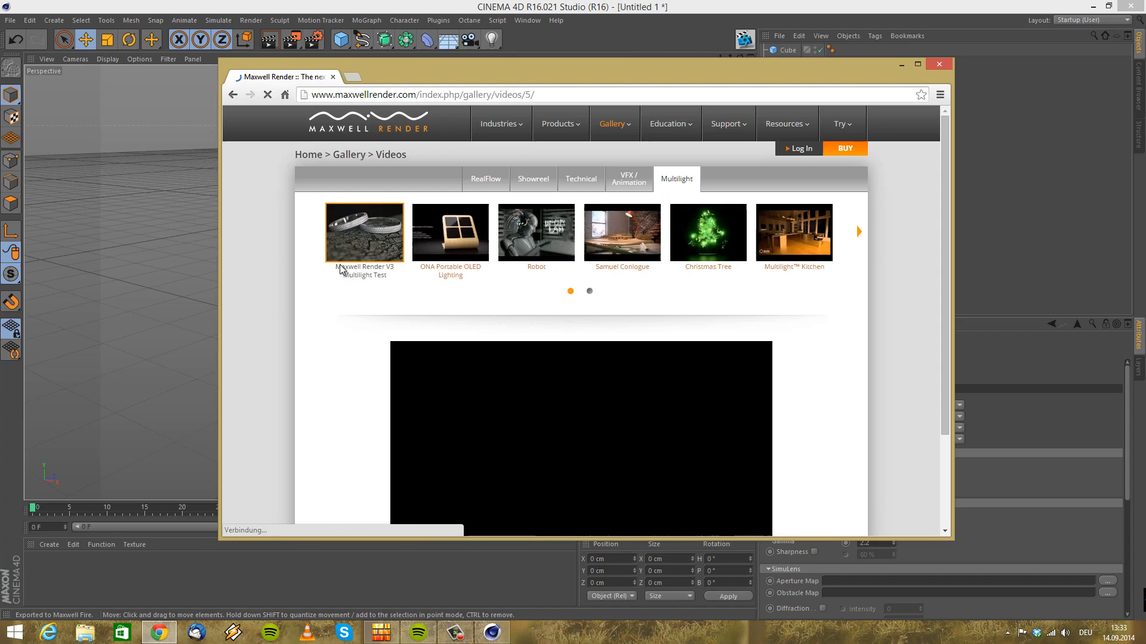
{"action": "scroll", "coordinate": [625, 328], "scroll_direction": "down", "scroll_amount": 2}
{"action": "scroll", "coordinate": [626, 328], "scroll_direction": "up", "scroll_amount": 2}
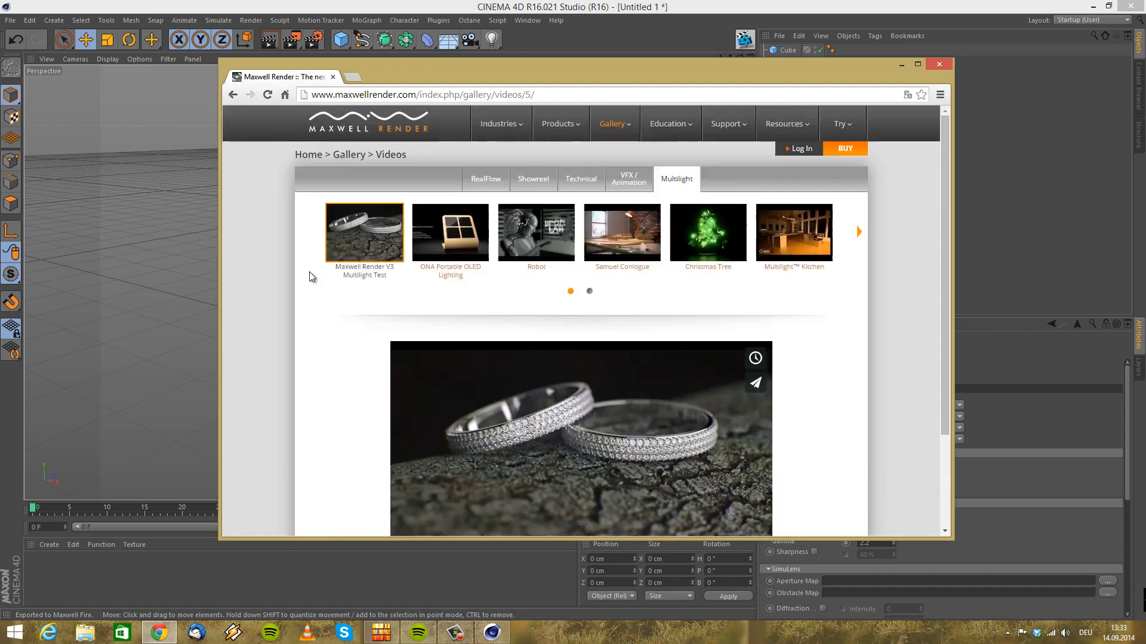
{"action": "scroll", "coordinate": [438, 391], "scroll_direction": "down", "scroll_amount": 2}
{"action": "left_click", "coordinate": [416, 432]}
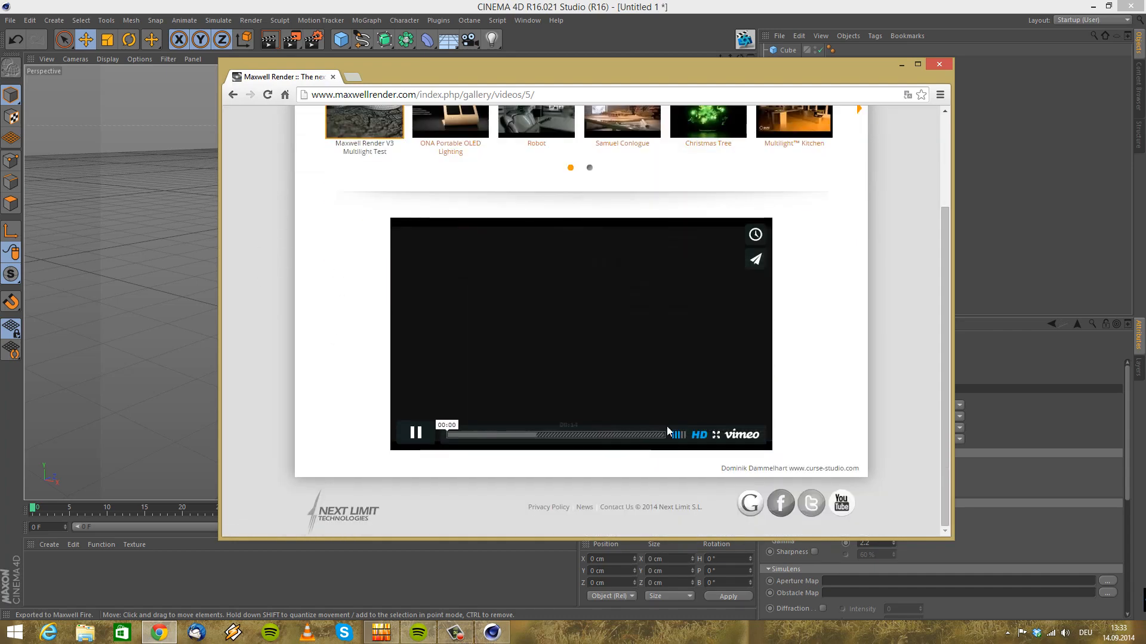
{"action": "left_click", "coordinate": [712, 434]}
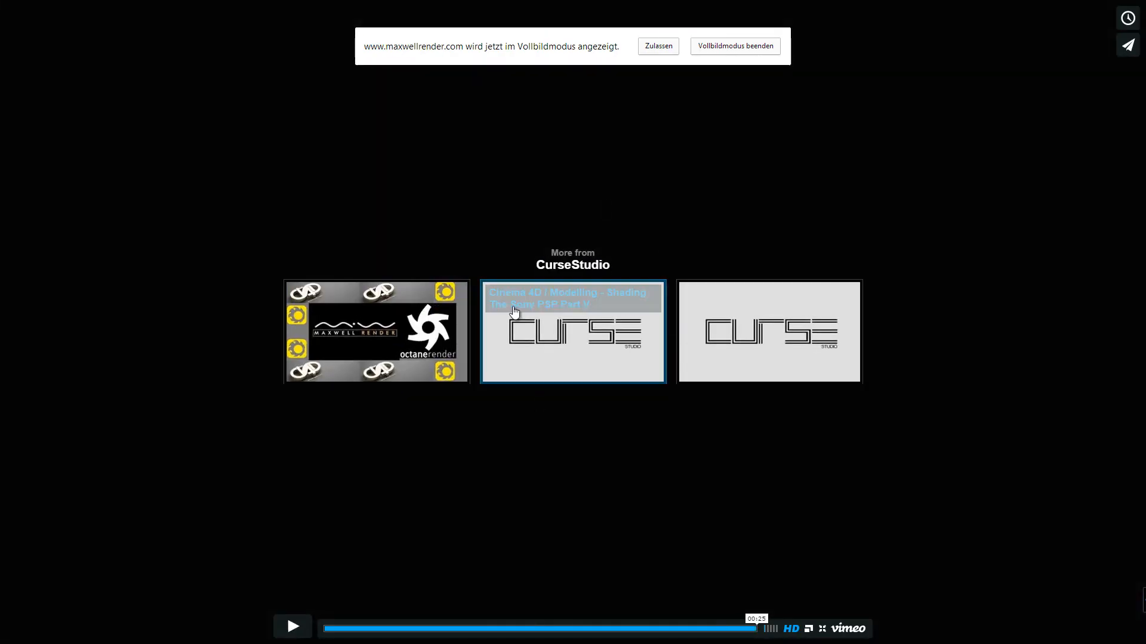
{"action": "left_click", "coordinate": [822, 628]}
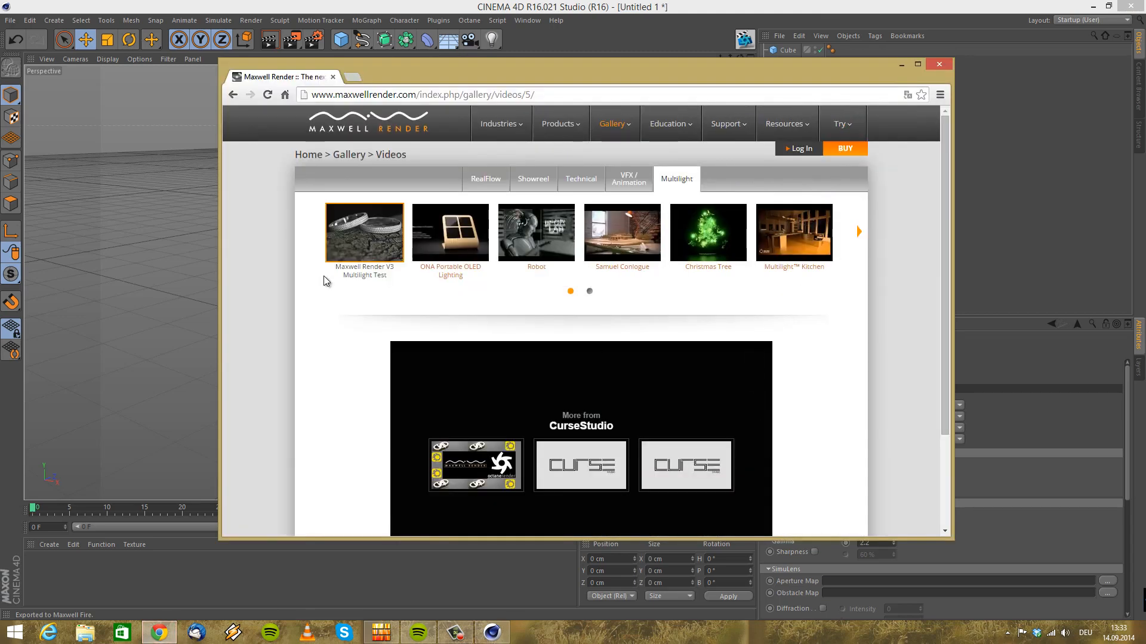
Watch the Multilight Kitchen video in full screen at 720p quality and leave full screen
{"action": "left_click", "coordinate": [787, 238]}
{"action": "scroll", "coordinate": [618, 298], "scroll_direction": "down", "scroll_amount": 2}
{"action": "left_click", "coordinate": [566, 327]}
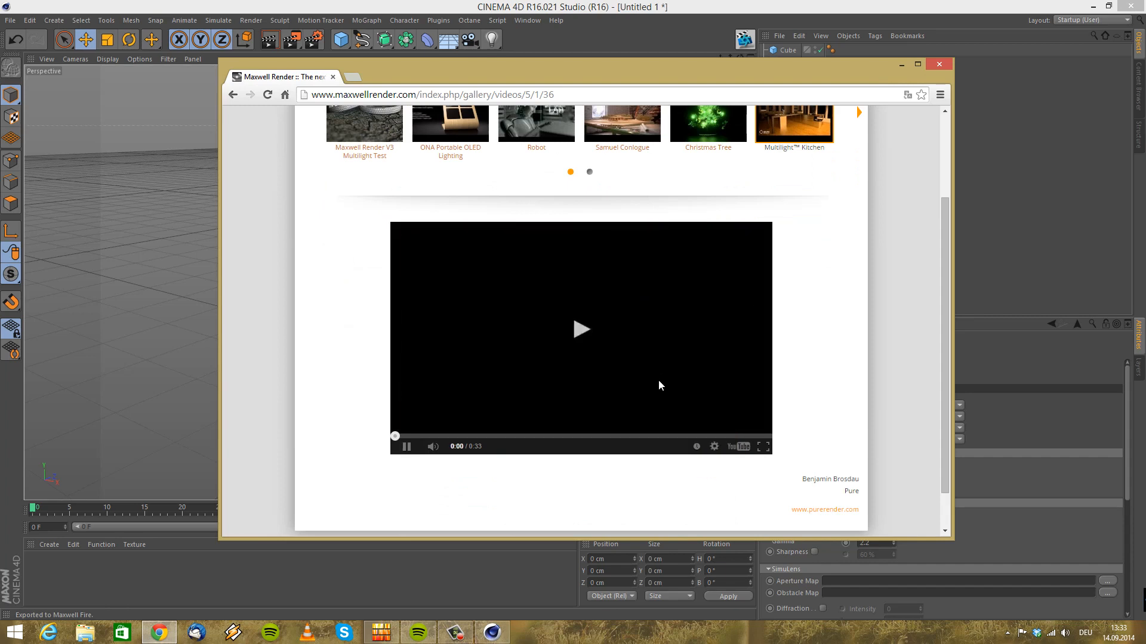
{"action": "left_click", "coordinate": [714, 447]}
{"action": "left_click", "coordinate": [713, 418]}
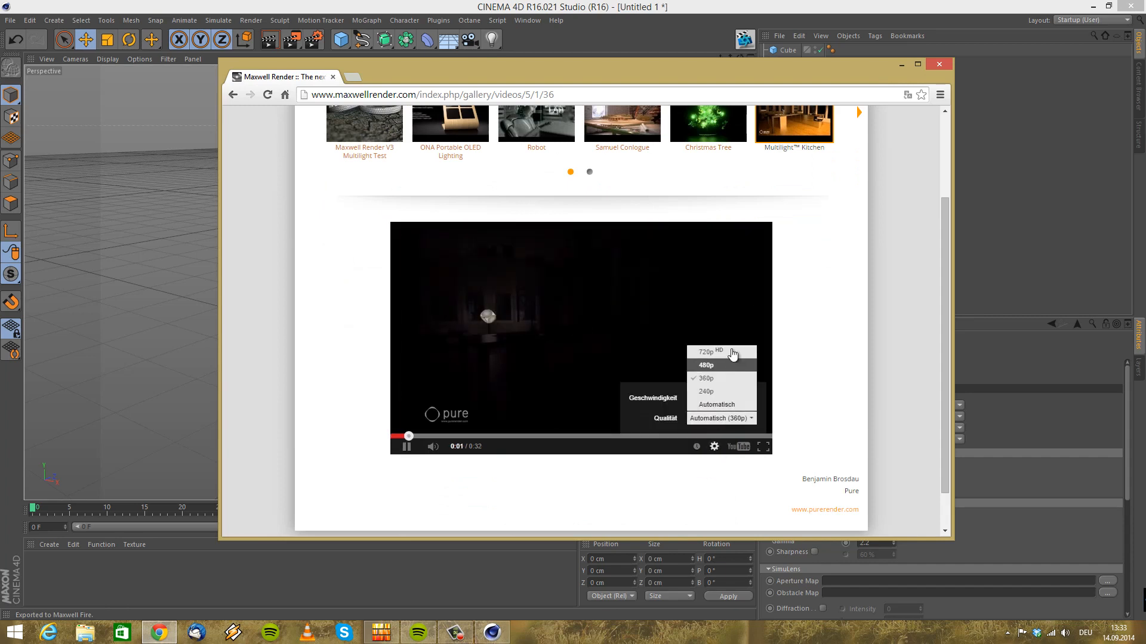
{"action": "left_click", "coordinate": [727, 347]}
{"action": "left_click", "coordinate": [764, 451]}
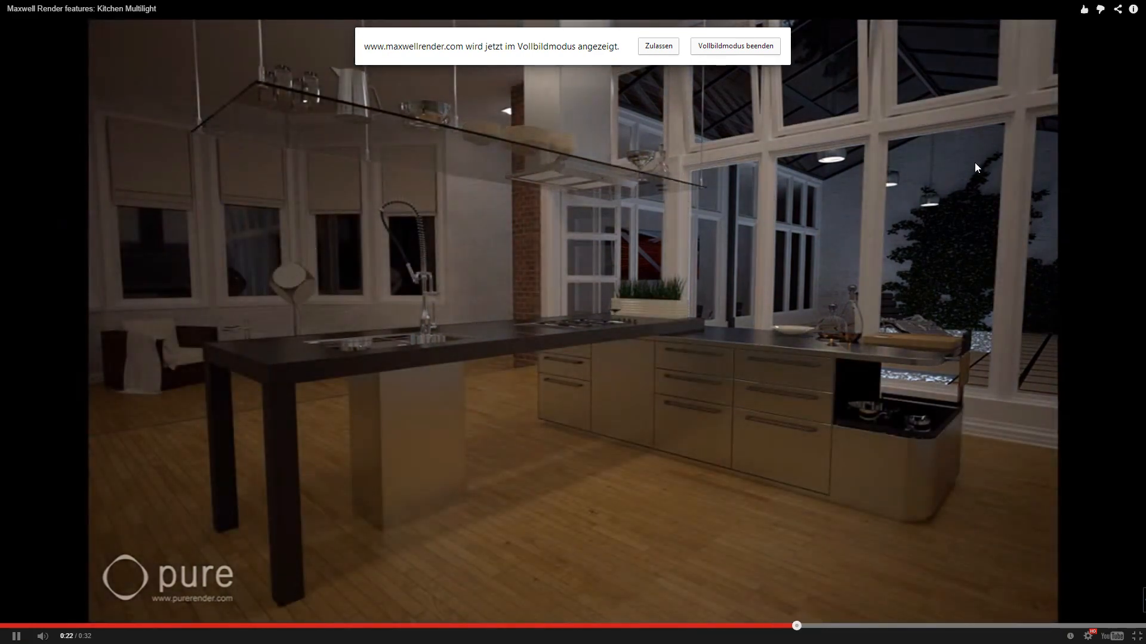
{"action": "left_click", "coordinate": [659, 46]}
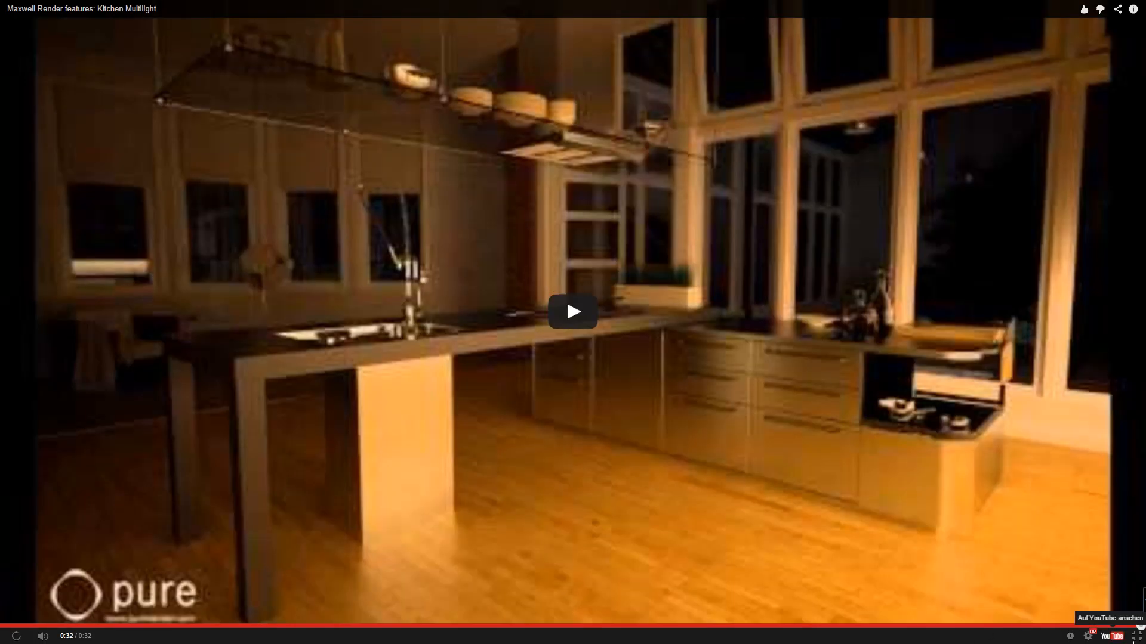
{"action": "left_click", "coordinate": [1136, 636]}
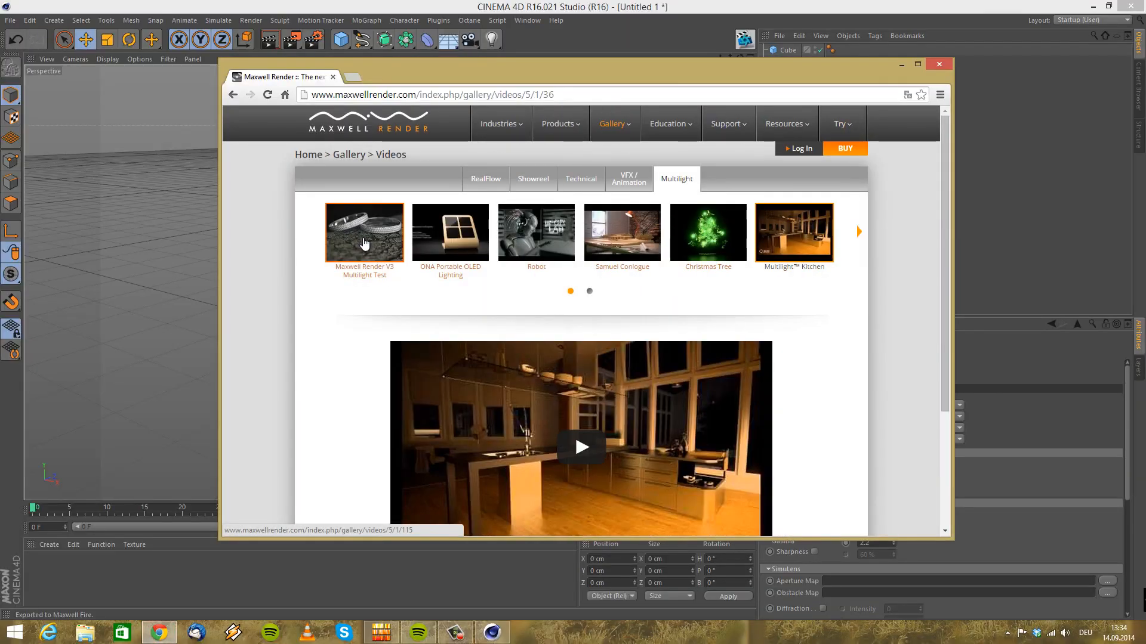
Switch back to Cinema 4D, try the Color mode for Multilight and set it to Intensity
{"action": "left_click", "coordinate": [902, 64]}
{"action": "scroll", "coordinate": [894, 446], "scroll_direction": "down", "scroll_amount": 2}
{"action": "scroll", "coordinate": [899, 449], "scroll_direction": "up", "scroll_amount": 2}
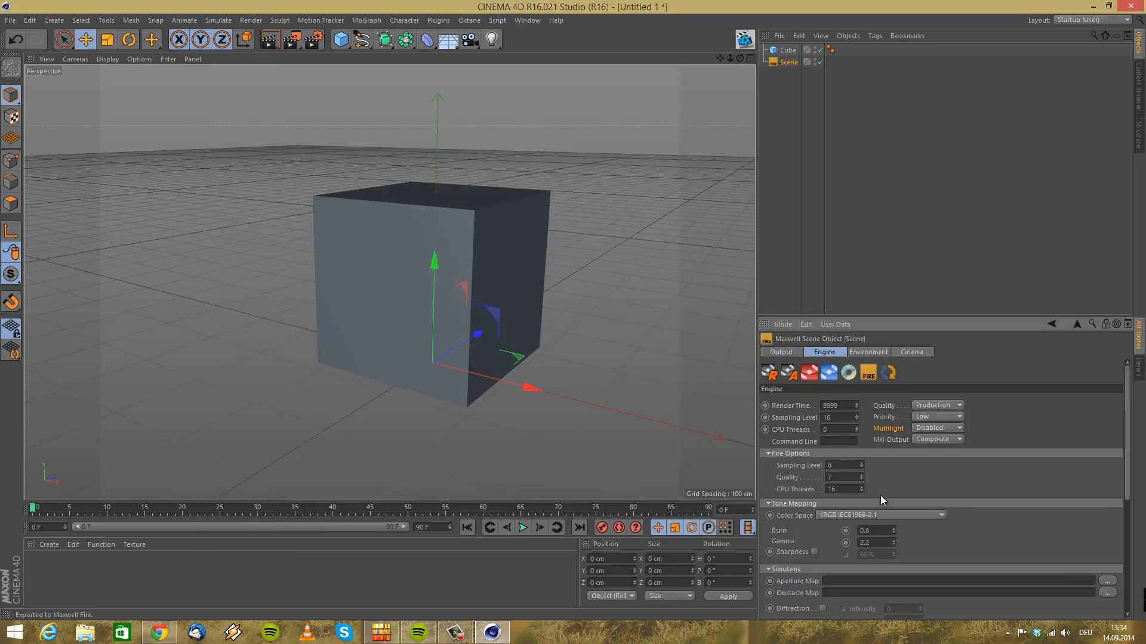
{"action": "left_click", "coordinate": [925, 428]}
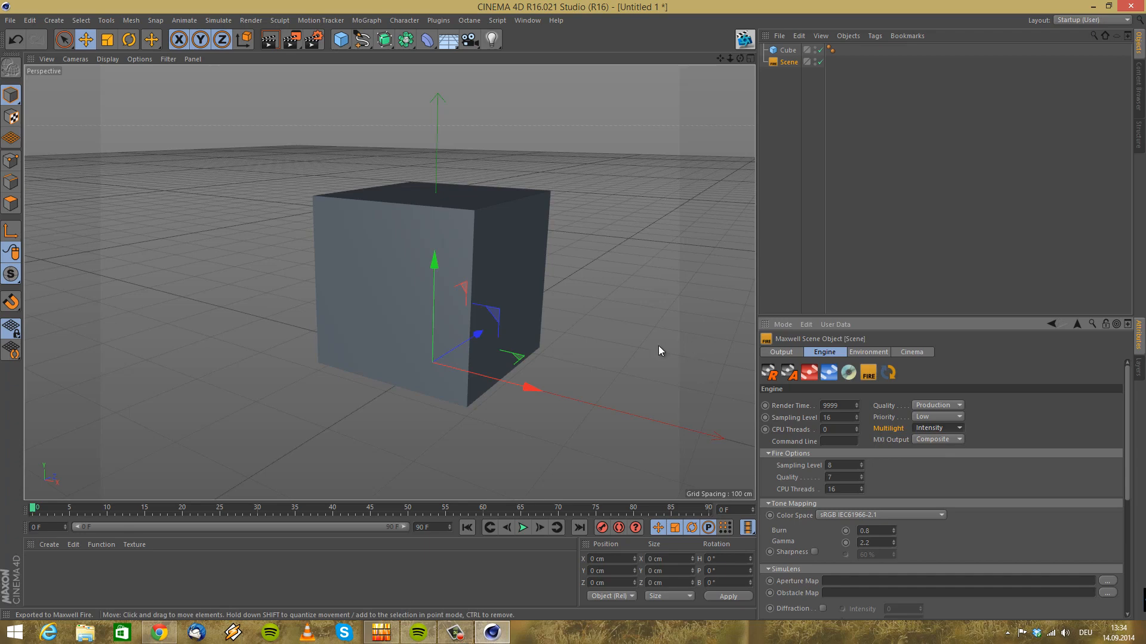
{"action": "left_click", "coordinate": [940, 428]}
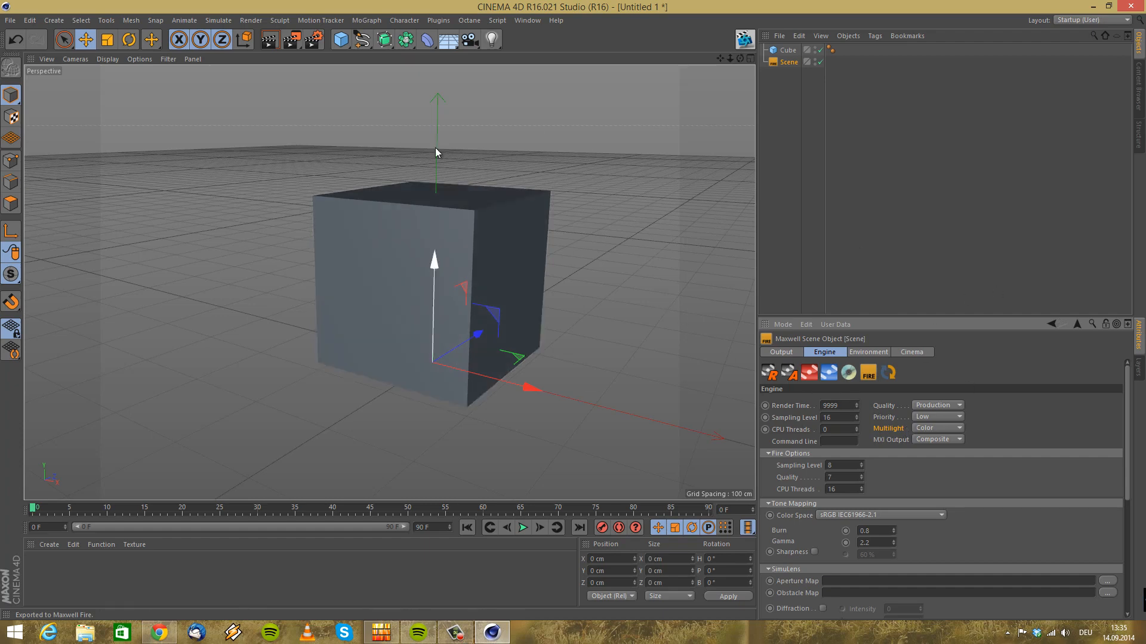
{"action": "left_click", "coordinate": [934, 427]}
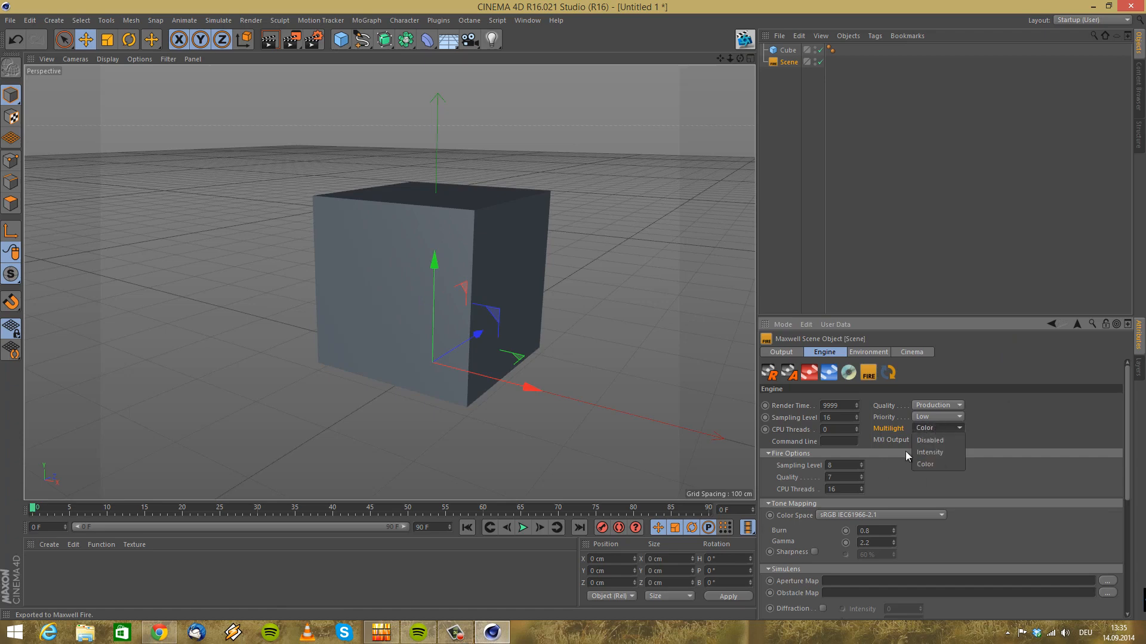
{"action": "left_click", "coordinate": [949, 452]}
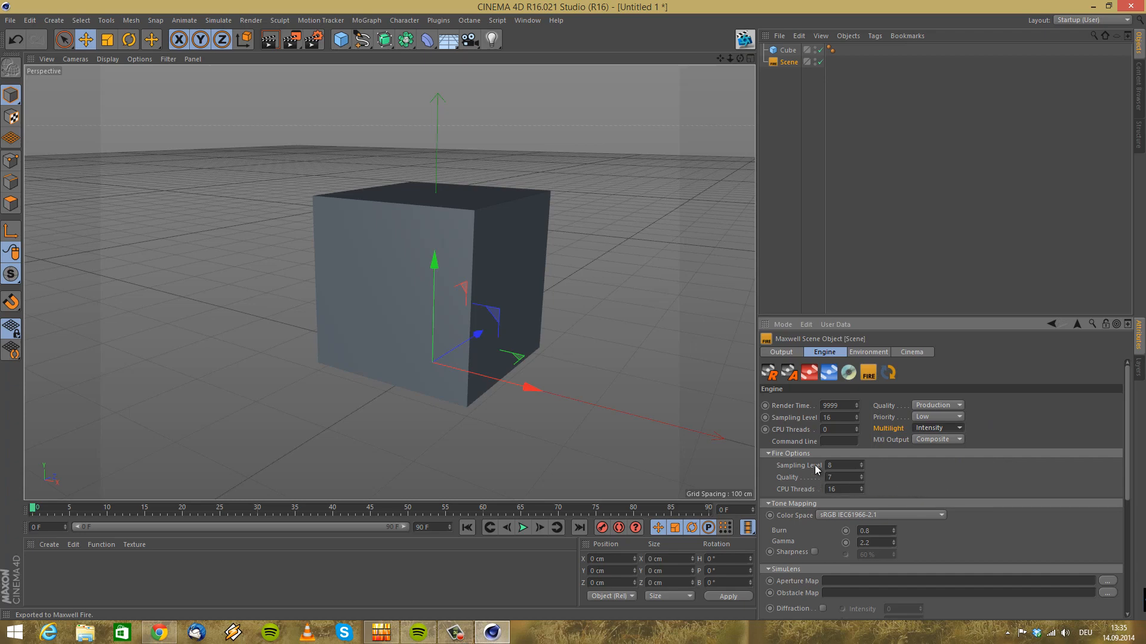
Review the color space choices in the engine's tone mapping settings
{"action": "scroll", "coordinate": [912, 496], "scroll_direction": "down", "scroll_amount": 3}
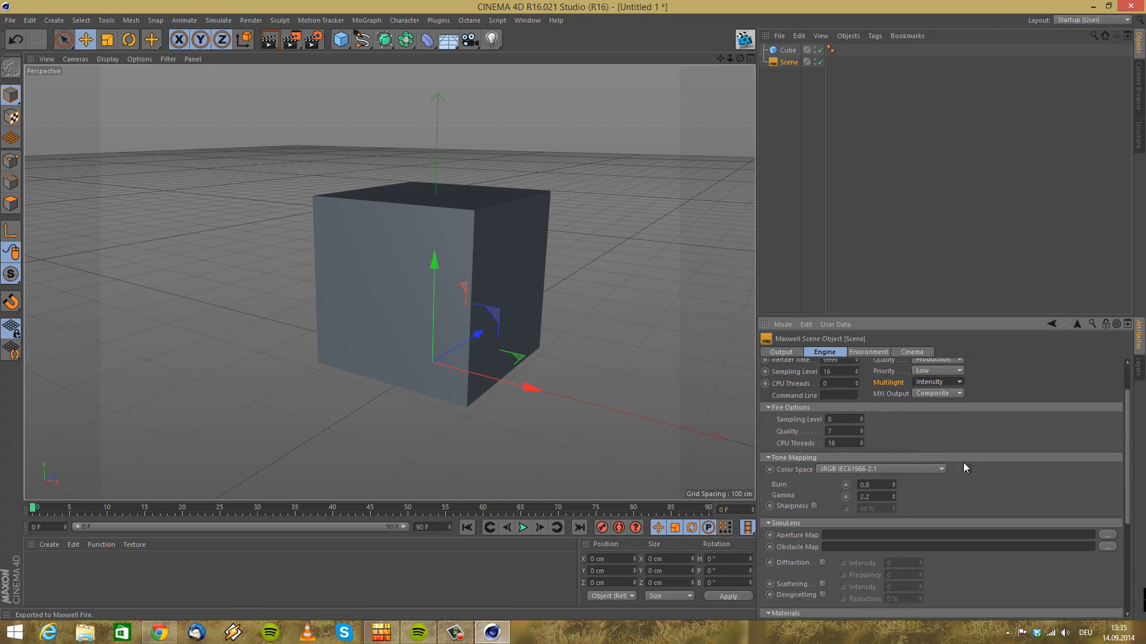
{"action": "scroll", "coordinate": [957, 477], "scroll_direction": "down", "scroll_amount": 5}
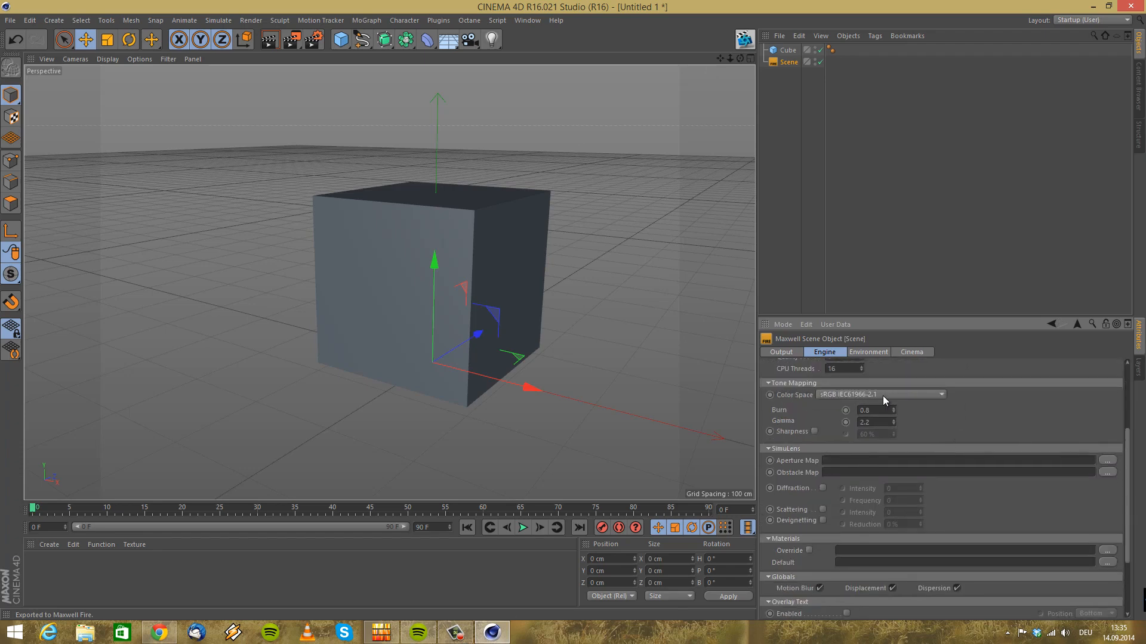
{"action": "left_click", "coordinate": [882, 395]}
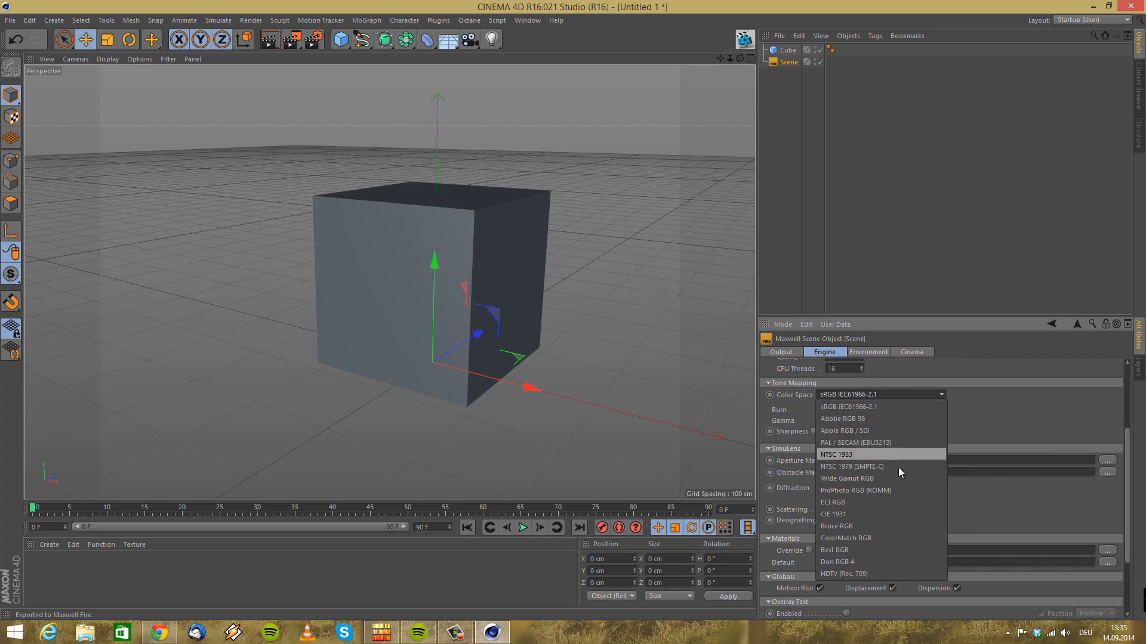
{"action": "left_click", "coordinate": [1026, 399]}
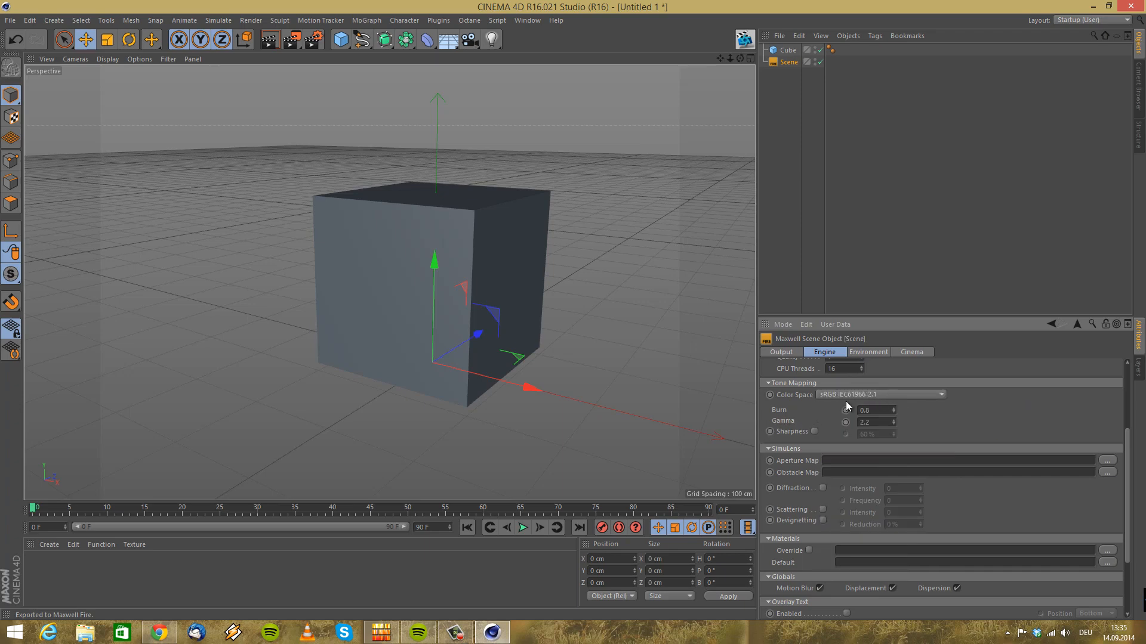
Try different Burn values in the tone mapping settings, including 0.8 and 1
{"action": "scroll", "coordinate": [794, 421], "scroll_direction": "up", "scroll_amount": 1}
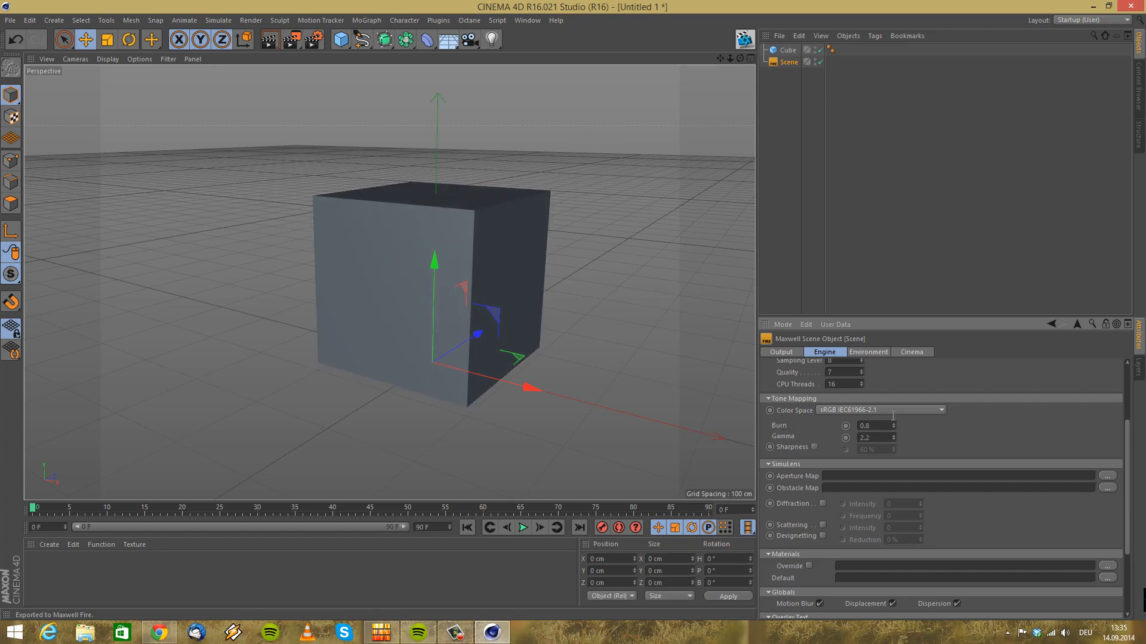
{"action": "left_click", "coordinate": [870, 426]}
{"action": "type", "text": "1"}
{"action": "left_click_drag", "start_coordinate": [881, 425], "coordinate": [610, 420]}
{"action": "type", "text": "0.8"}
{"action": "key", "text": "Return"}
{"action": "left_click_drag", "start_coordinate": [879, 426], "coordinate": [787, 425]}
{"action": "type", "text": "1"}
{"action": "key", "text": "Return"}
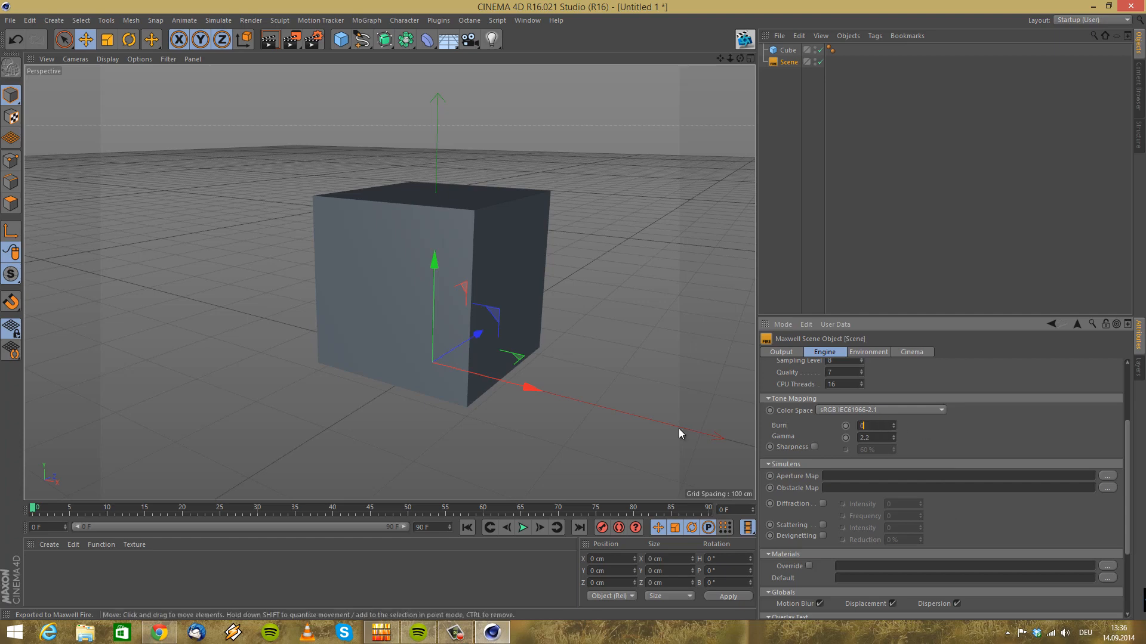
{"action": "type", "text": "3"}
Try the Devignetting option in the SimuLens settings and turn it back off
{"action": "scroll", "coordinate": [977, 414], "scroll_direction": "down", "scroll_amount": 3}
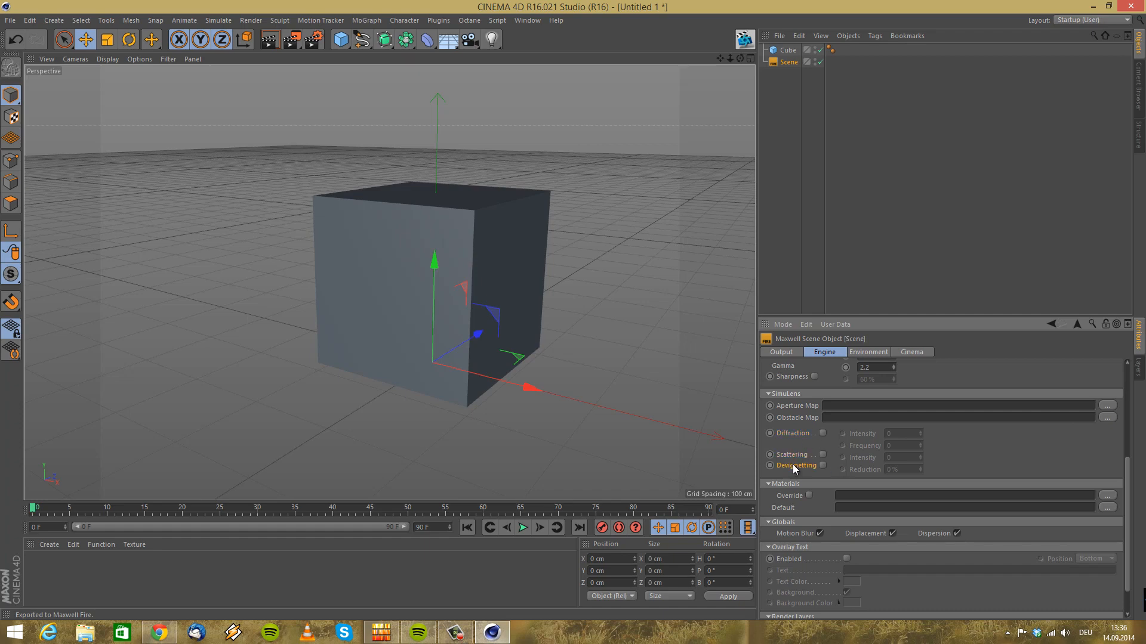
{"action": "left_click", "coordinate": [822, 466]}
{"action": "left_click", "coordinate": [822, 466]}
{"action": "scroll", "coordinate": [982, 469], "scroll_direction": "down", "scroll_amount": 3}
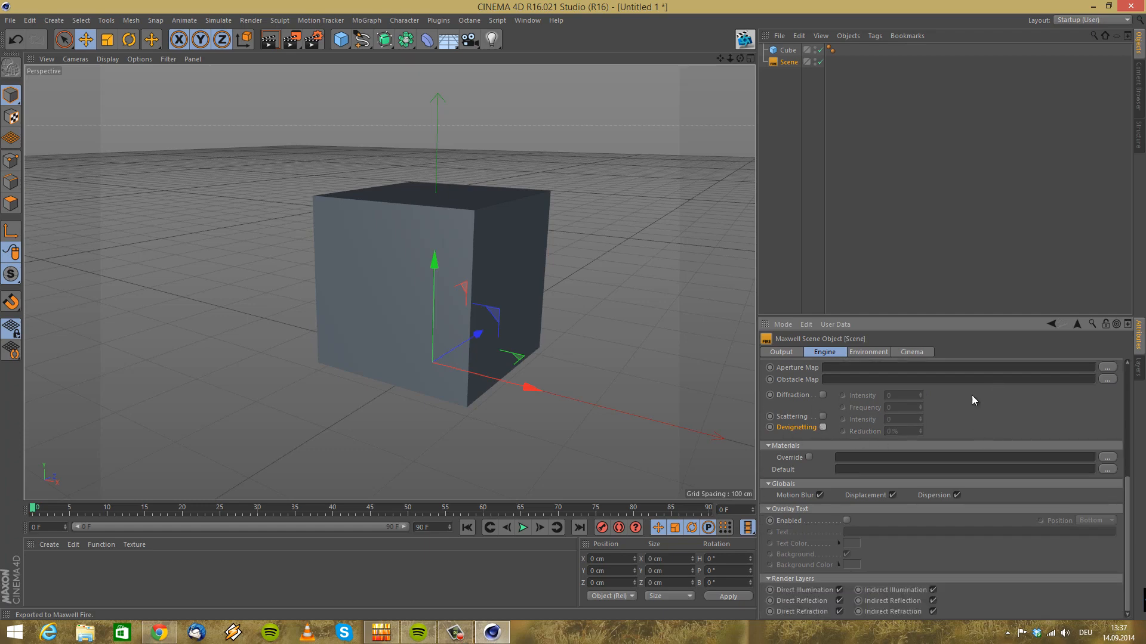
Try the material Override option and the overlay text in the engine settings, switching both back off
{"action": "left_click", "coordinate": [790, 446]}
{"action": "left_click", "coordinate": [789, 472]}
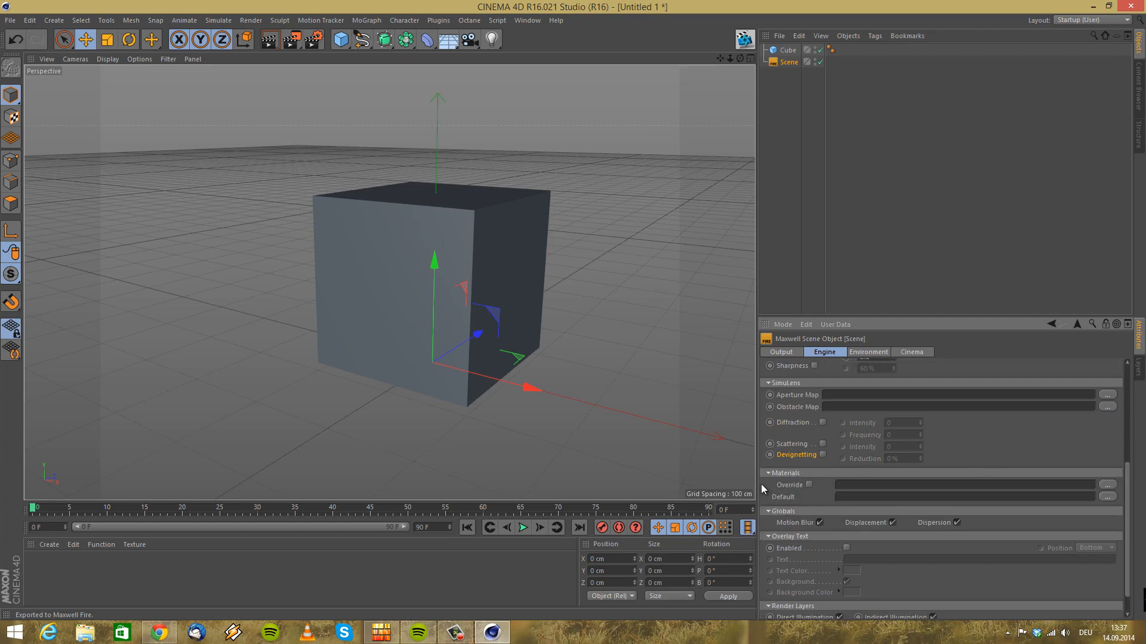
{"action": "scroll", "coordinate": [822, 490], "scroll_direction": "down", "scroll_amount": 2}
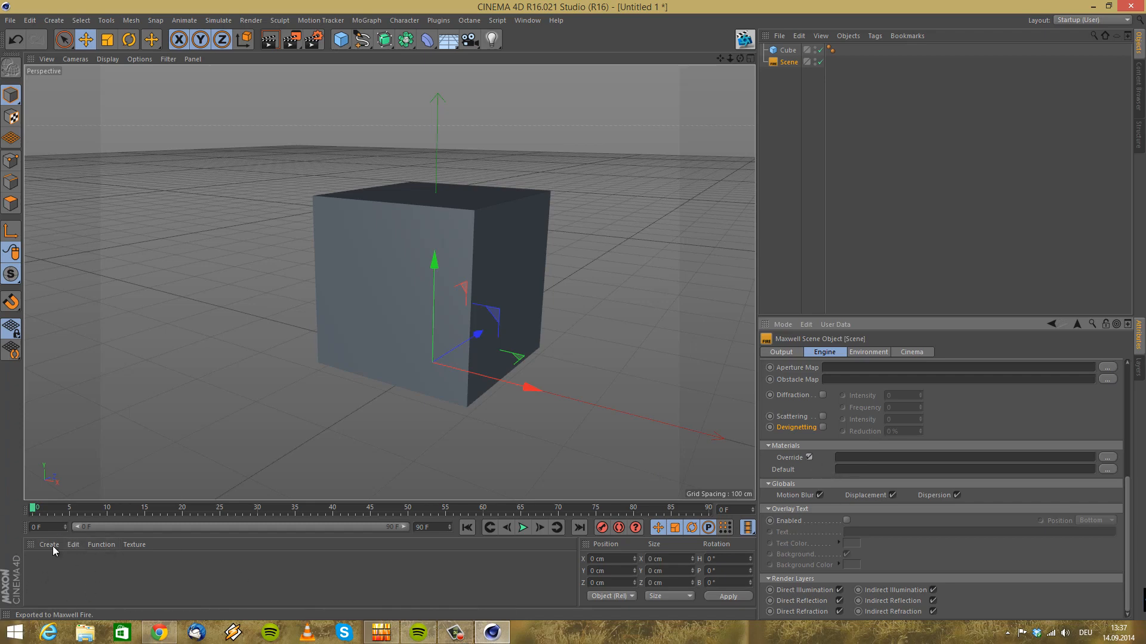
{"action": "left_click", "coordinate": [915, 458]}
{"action": "left_click", "coordinate": [808, 458]}
{"action": "left_click", "coordinate": [847, 520]}
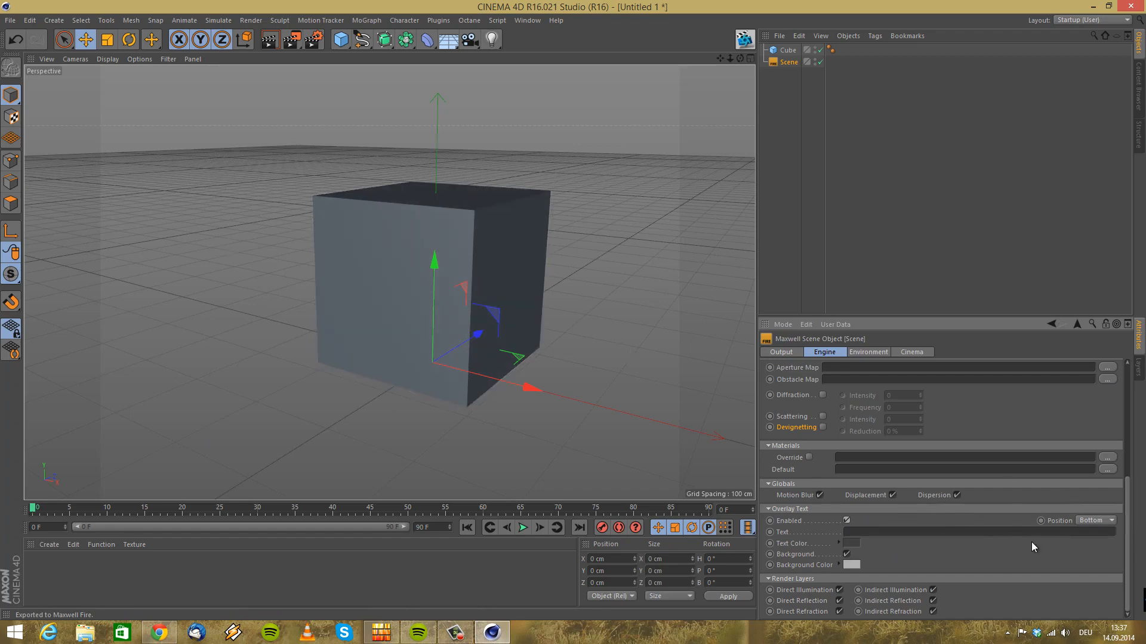
{"action": "left_click", "coordinate": [847, 521]}
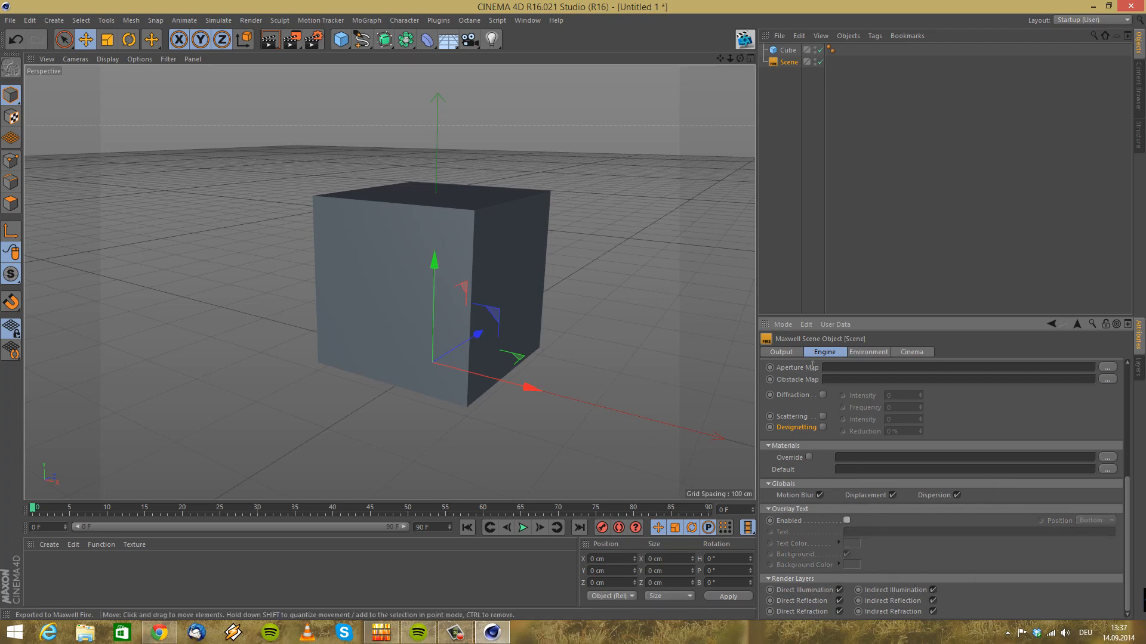
Examine the scene's Environment settings, including the type choices and the physical sky parameters
{"action": "left_click", "coordinate": [868, 352]}
{"action": "scroll", "coordinate": [1022, 477], "scroll_direction": "up", "scroll_amount": 2}
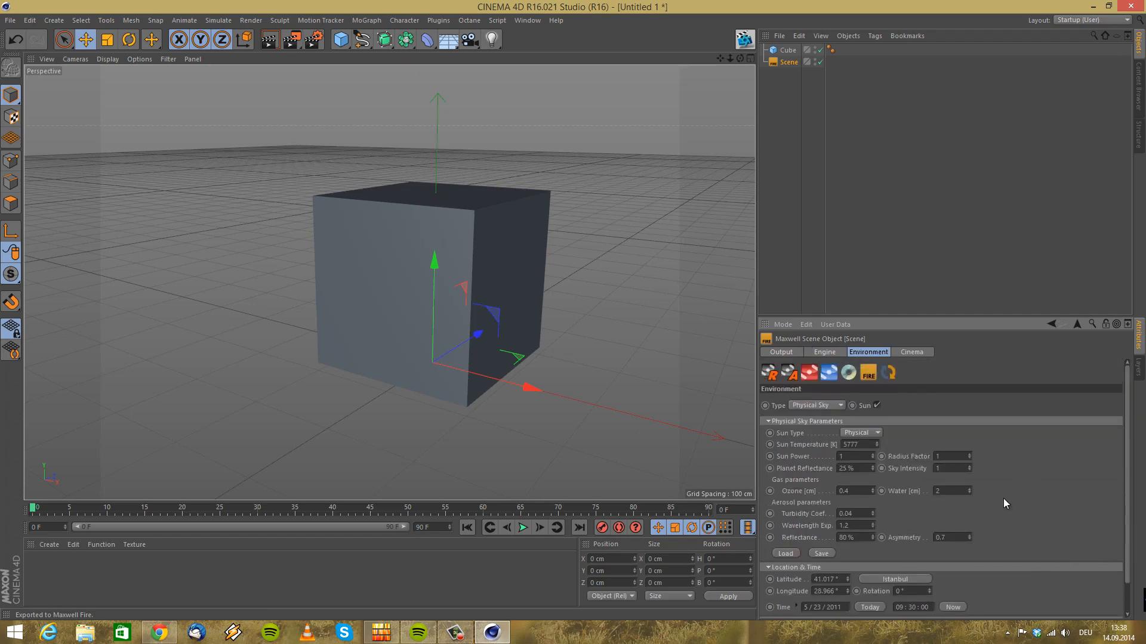
{"action": "left_click", "coordinate": [810, 405]}
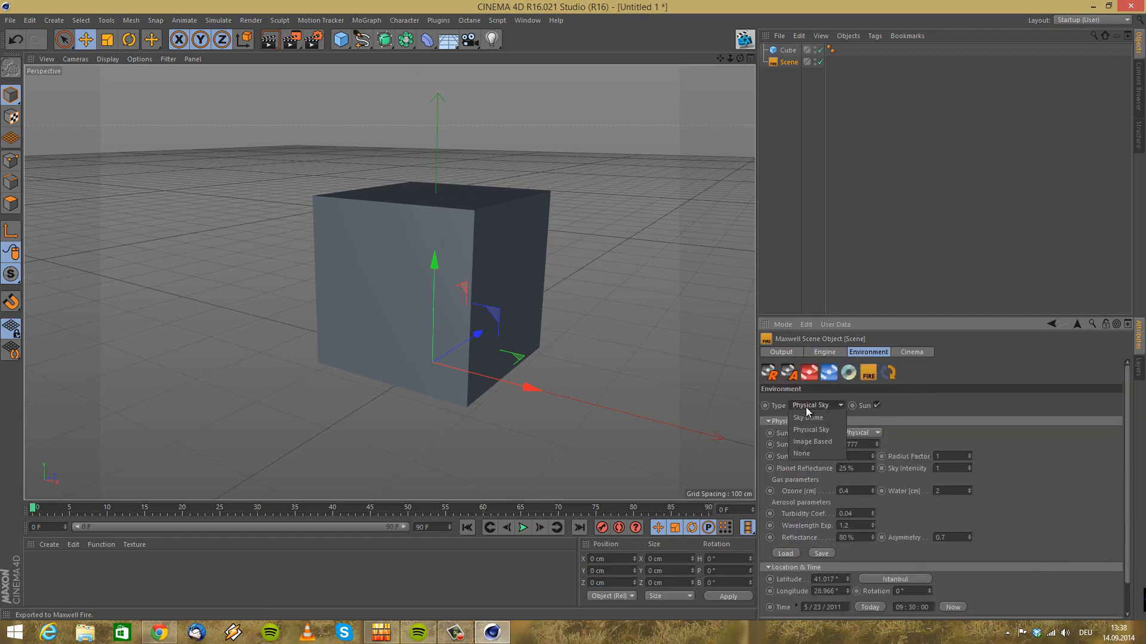
{"action": "left_click", "coordinate": [840, 406]}
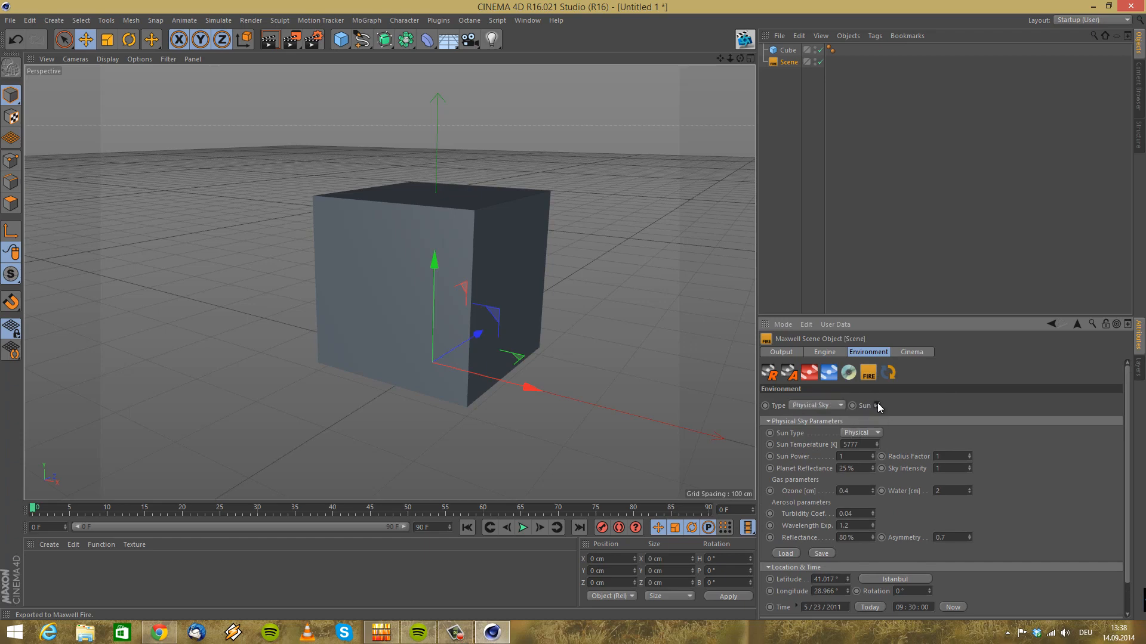
{"action": "scroll", "coordinate": [911, 434], "scroll_direction": "down", "scroll_amount": 1}
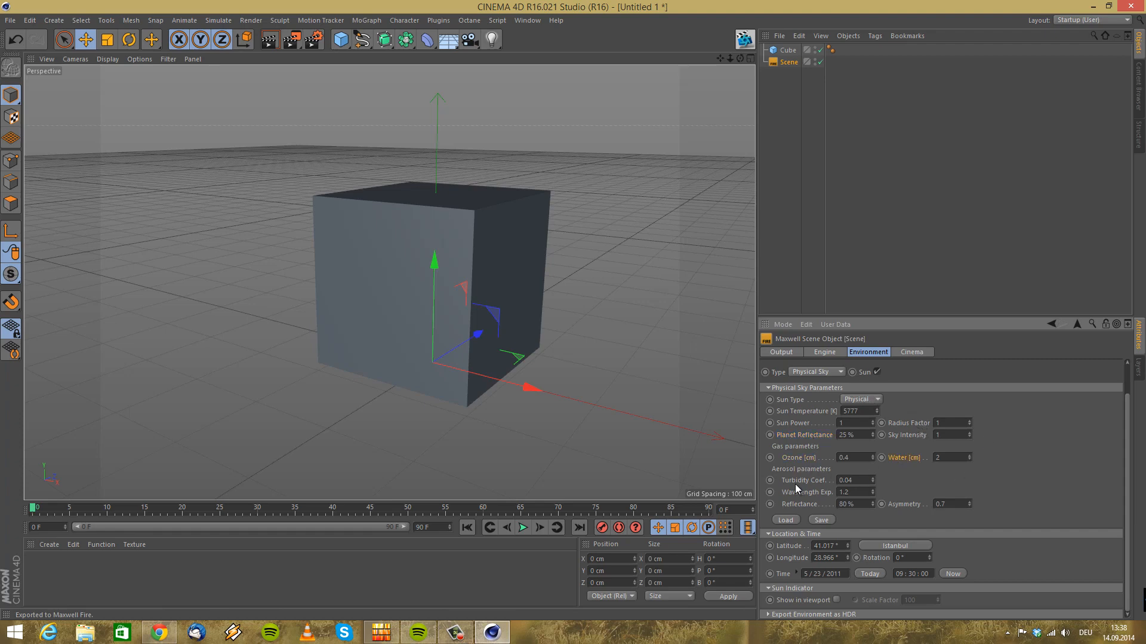
{"action": "left_click_drag", "start_coordinate": [1020, 508], "coordinate": [1033, 419]}
{"action": "scroll", "coordinate": [1021, 476], "scroll_direction": "up", "scroll_amount": 2}
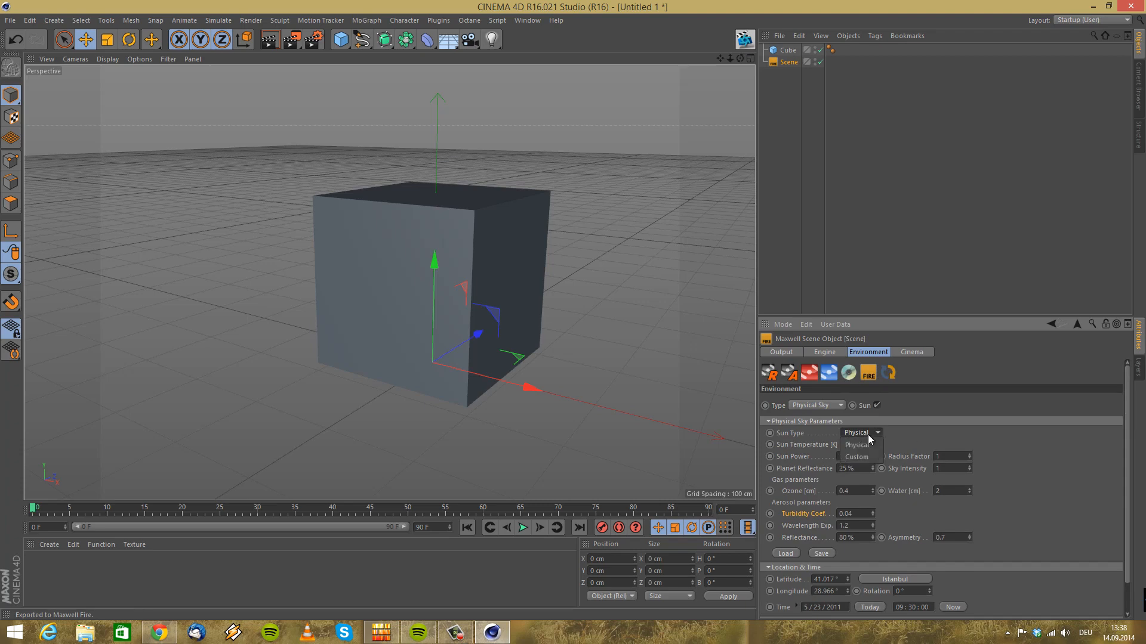
Try the Custom sun type for the physical sky and return it to Physical
{"action": "left_click", "coordinate": [864, 456]}
{"action": "left_click", "coordinate": [861, 435]}
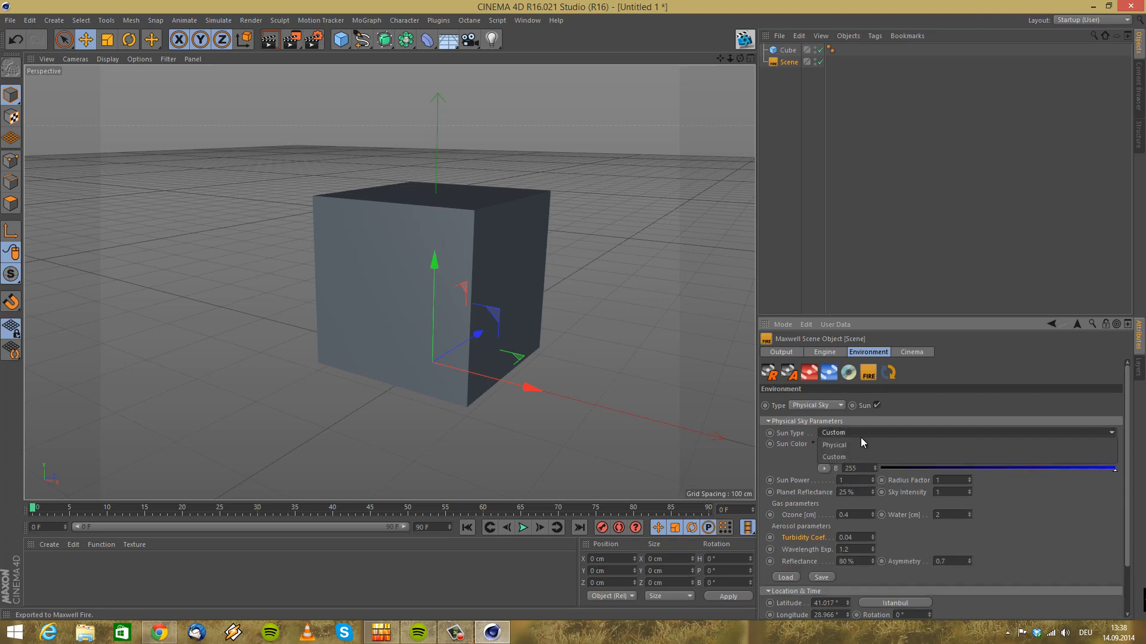
{"action": "left_click", "coordinate": [861, 445]}
Review the European city presets available for the sky's location
{"action": "scroll", "coordinate": [990, 516], "scroll_direction": "down", "scroll_amount": 1}
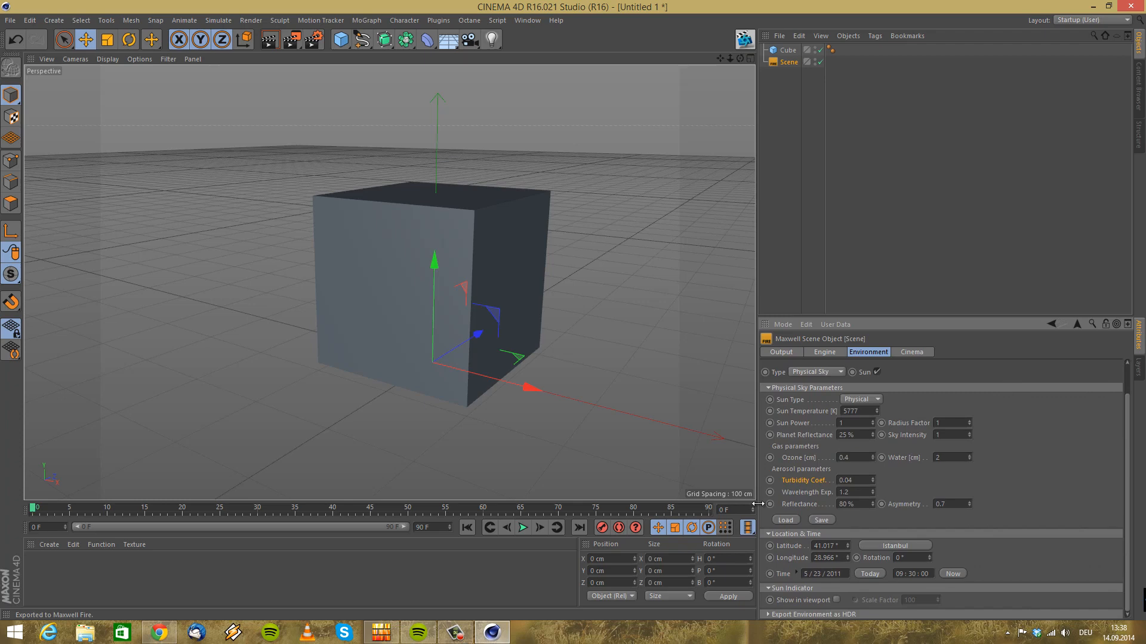
{"action": "left_click", "coordinate": [886, 548]}
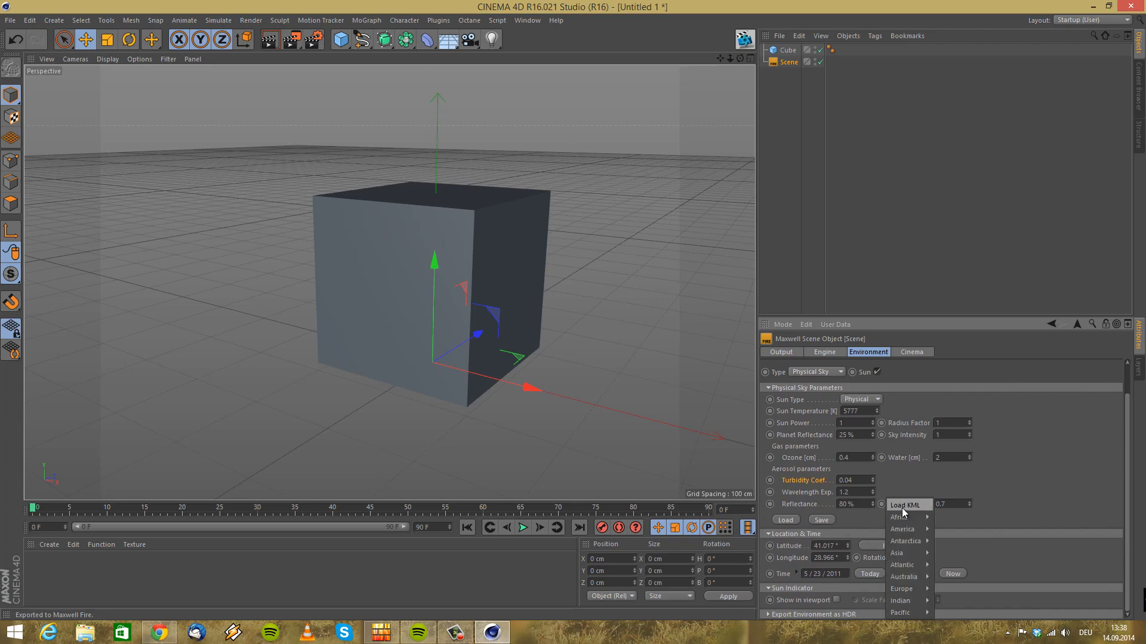
{"action": "mouse_move", "coordinate": [904, 590]}
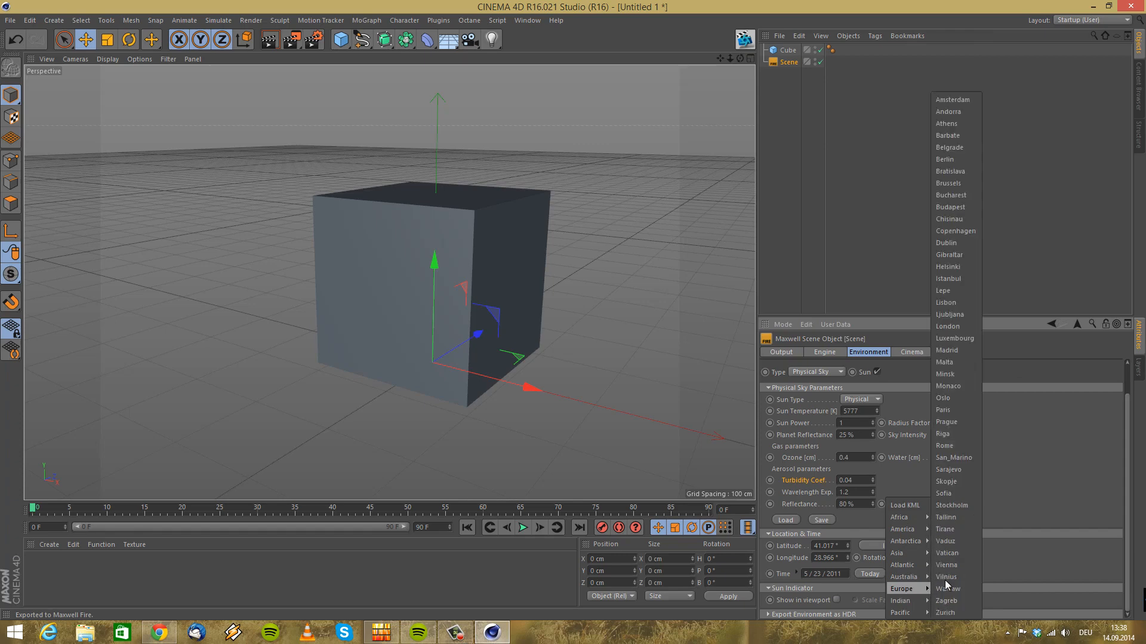
{"action": "left_click", "coordinate": [1012, 546]}
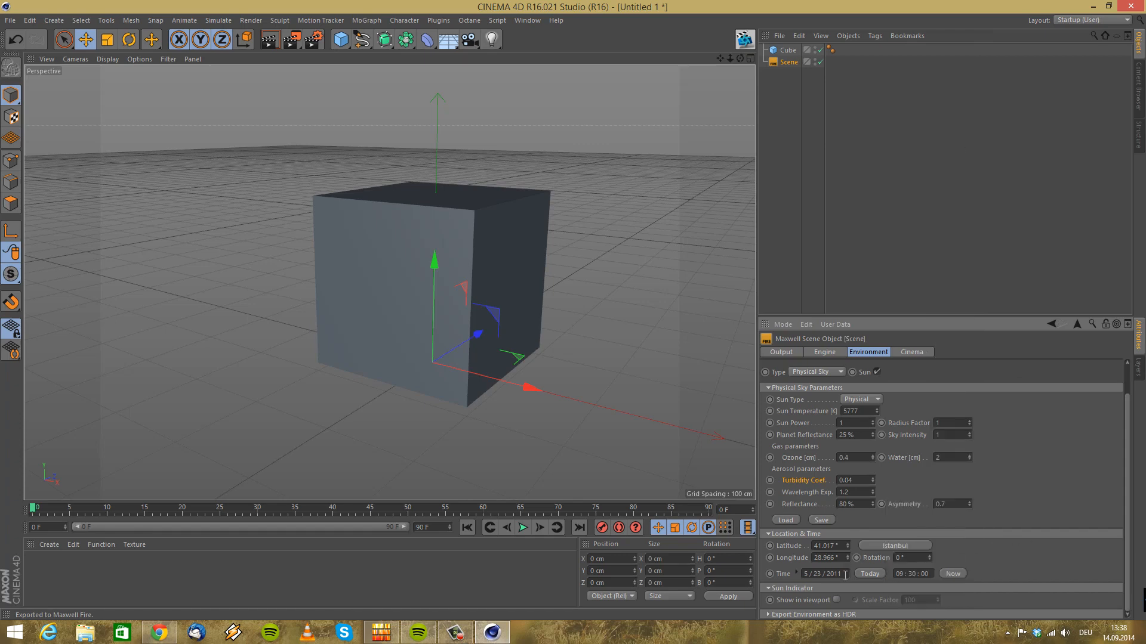
Enable the sun indicator's Show in viewport option and check for the indicator around the cube
{"action": "left_click", "coordinate": [836, 600]}
{"action": "scroll", "coordinate": [333, 187], "scroll_direction": "down", "scroll_amount": 3}
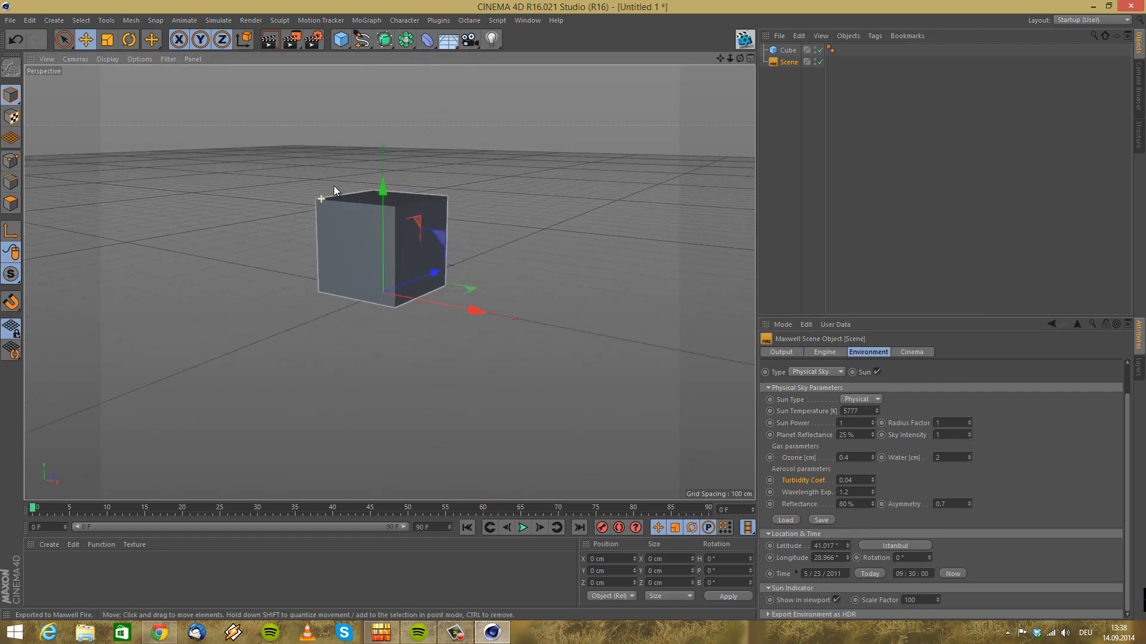
{"action": "left_click_drag", "start_coordinate": [331, 264], "coordinate": [439, 435], "text": "alt"}
{"action": "scroll", "coordinate": [878, 373], "scroll_direction": "up", "scroll_amount": 1}
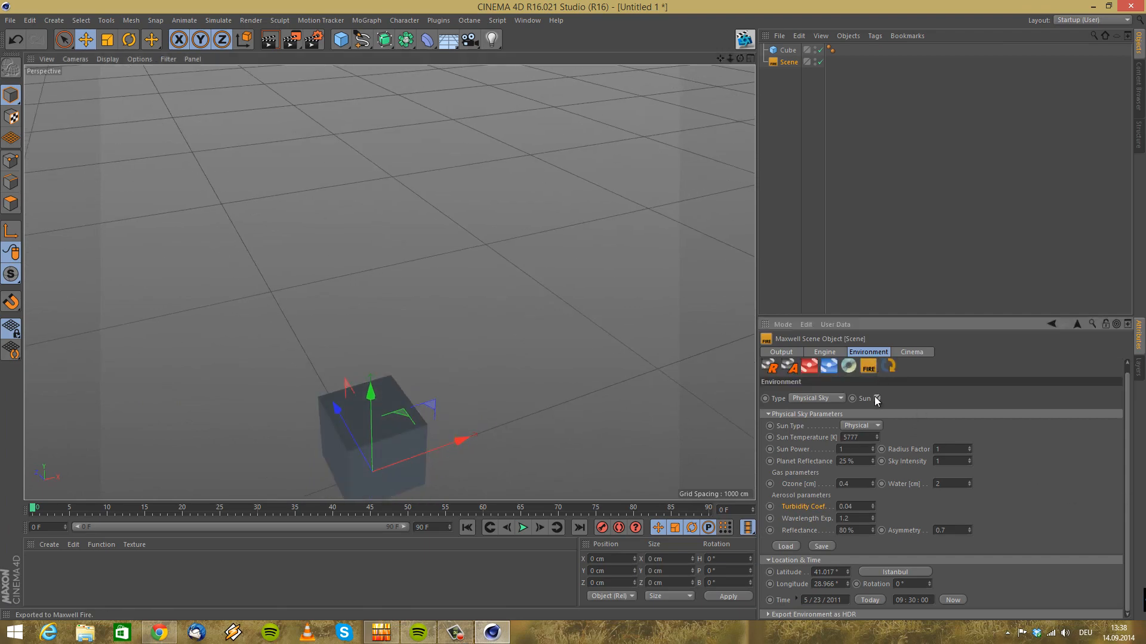
{"action": "left_click_drag", "start_coordinate": [462, 380], "coordinate": [746, 412], "text": "alt"}
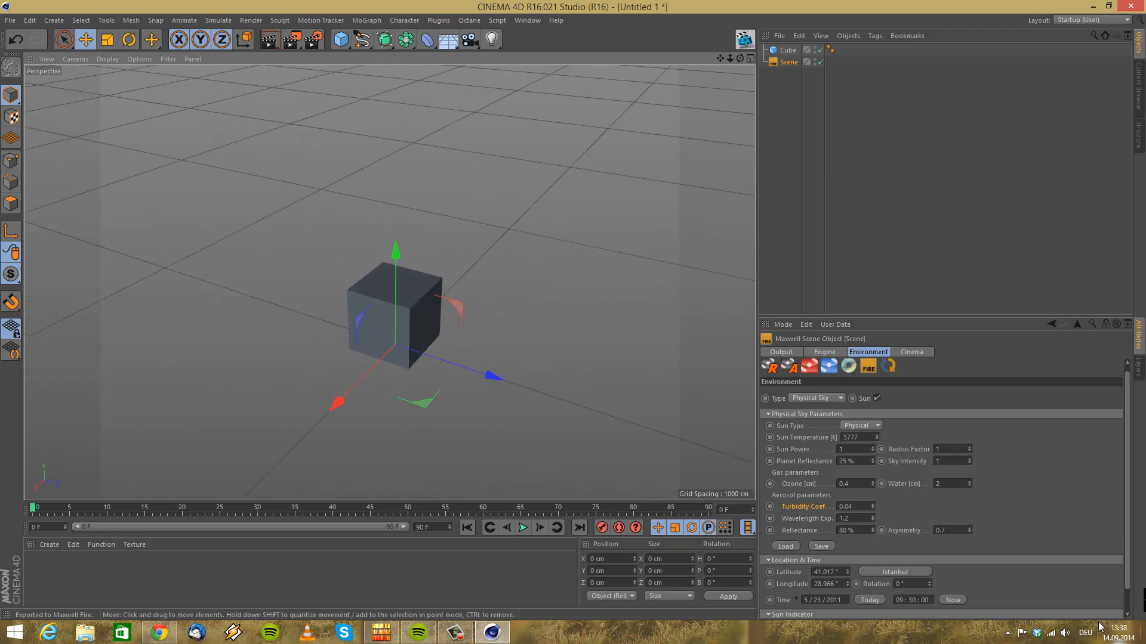
{"action": "scroll", "coordinate": [1018, 522], "scroll_direction": "down", "scroll_amount": 2}
{"action": "left_click", "coordinate": [836, 600]}
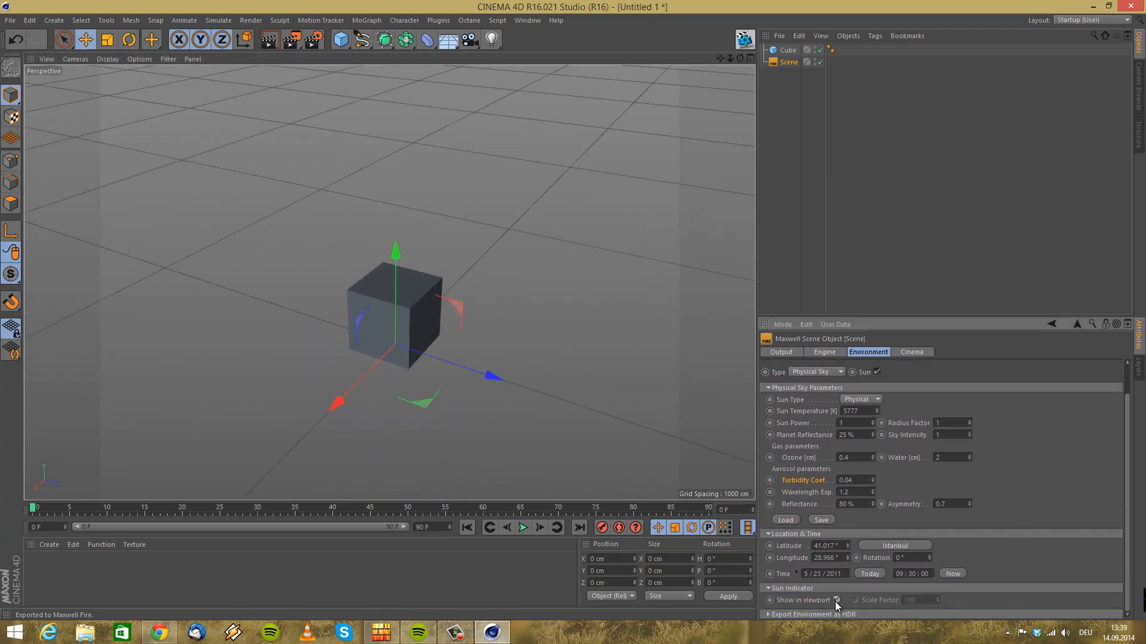
Set the environment location to the Asian city preset Phnom_Penh
{"action": "left_click", "coordinate": [884, 546]}
{"action": "mouse_move", "coordinate": [912, 552]}
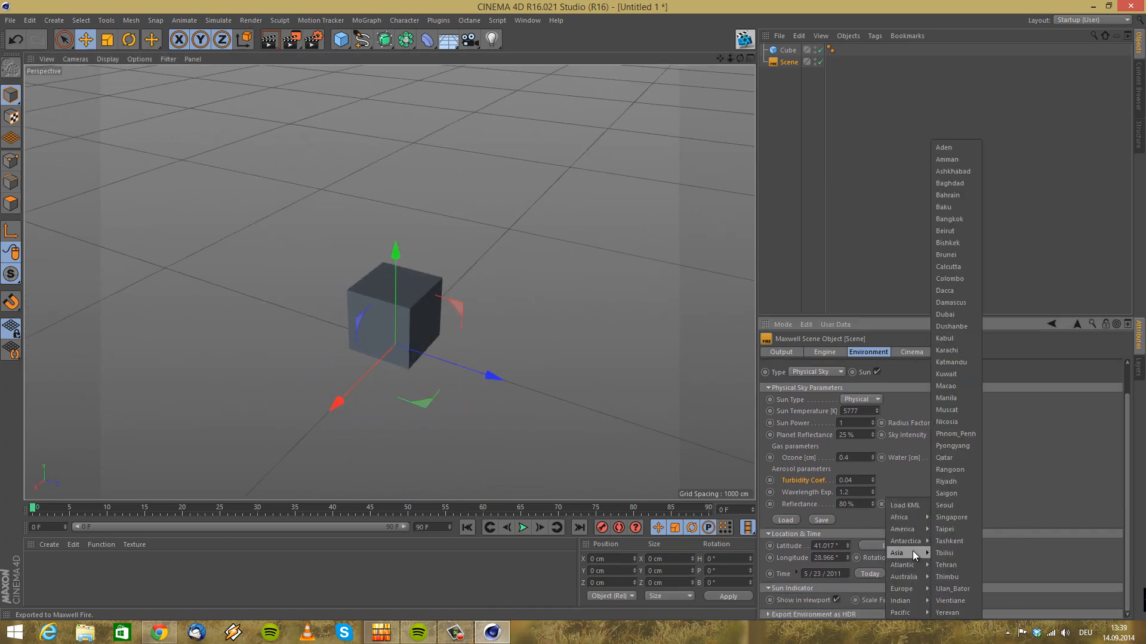
{"action": "left_click", "coordinate": [948, 437]}
{"action": "left_click_drag", "start_coordinate": [403, 371], "coordinate": [692, 367], "text": "alt"}
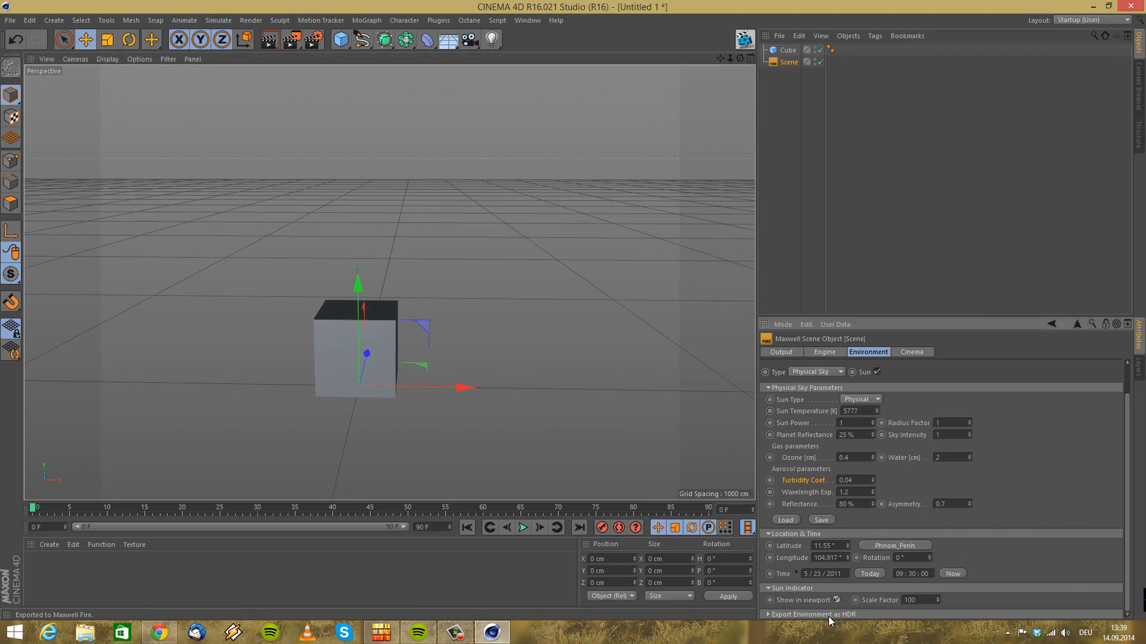
Show the options for exporting the environment as HDR
{"action": "left_click", "coordinate": [953, 617]}
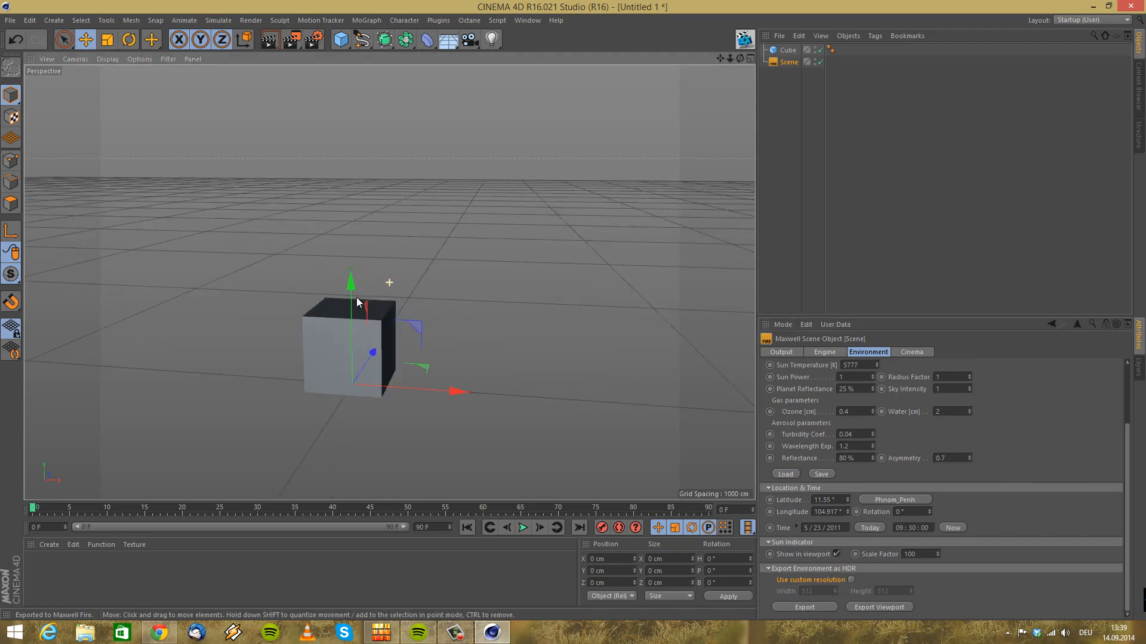
{"action": "left_click_drag", "start_coordinate": [389, 212], "coordinate": [412, 286], "text": "alt"}
{"action": "scroll", "coordinate": [389, 305], "scroll_direction": "up", "scroll_amount": 10}
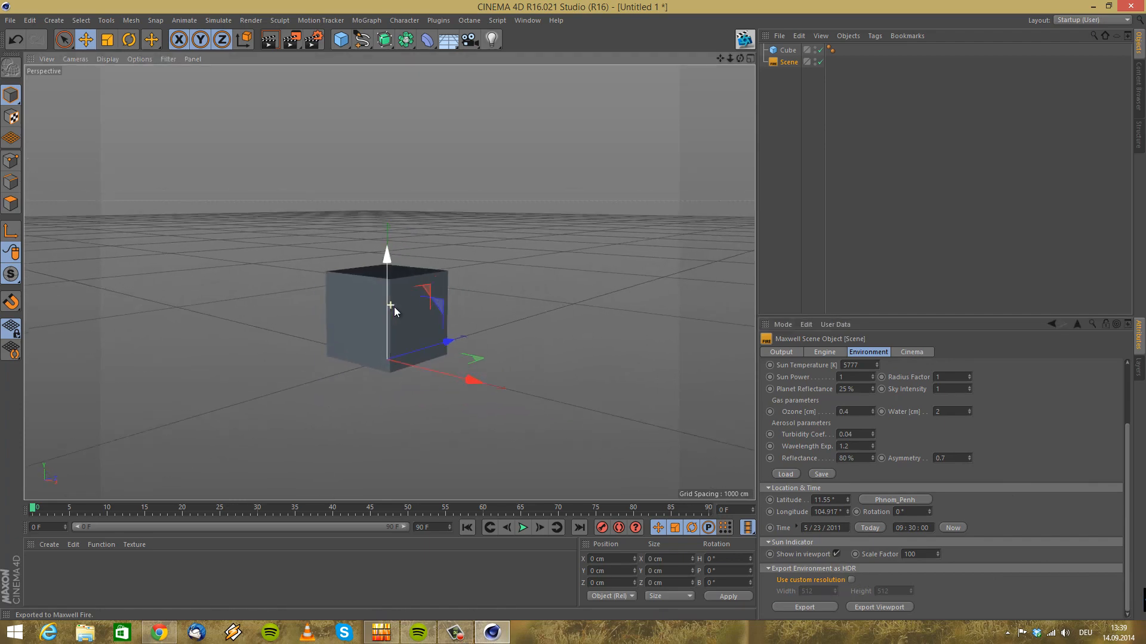
{"action": "left_click_drag", "start_coordinate": [408, 378], "coordinate": [399, 336], "text": "alt"}
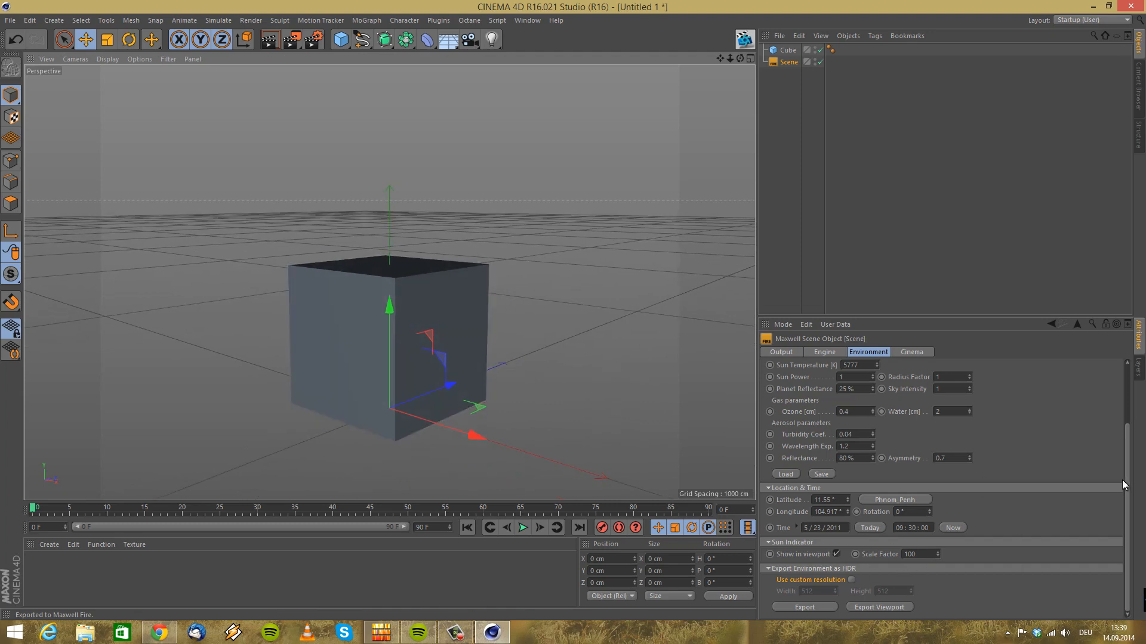
Try Sky Dome as the environment type
{"action": "left_click_drag", "start_coordinate": [1123, 513], "coordinate": [1122, 458]}
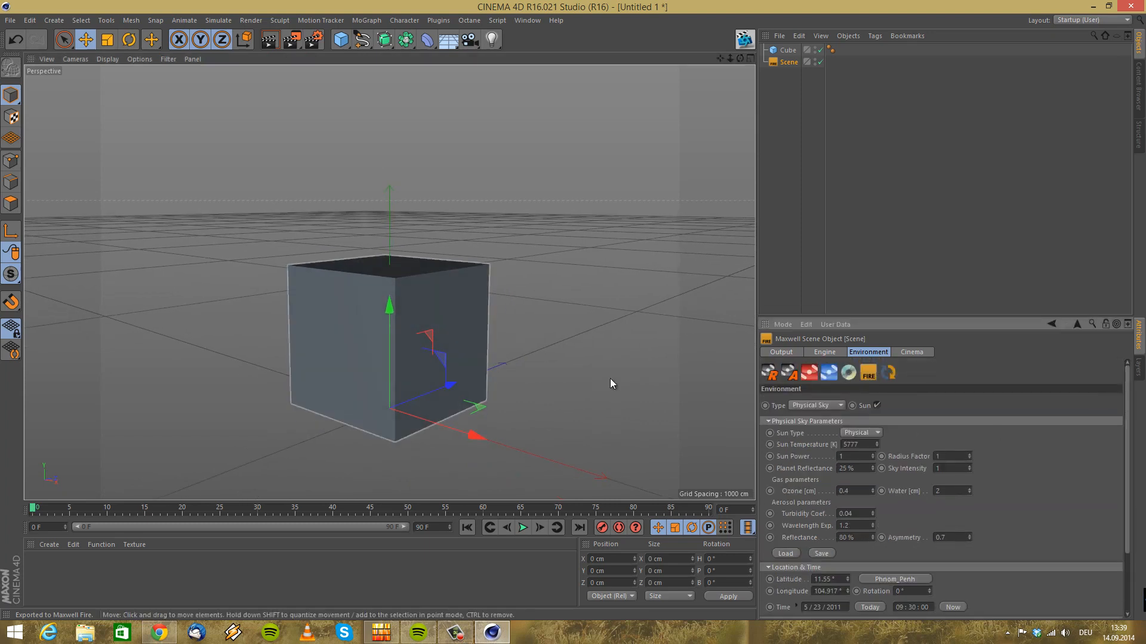
{"action": "left_click", "coordinate": [815, 405]}
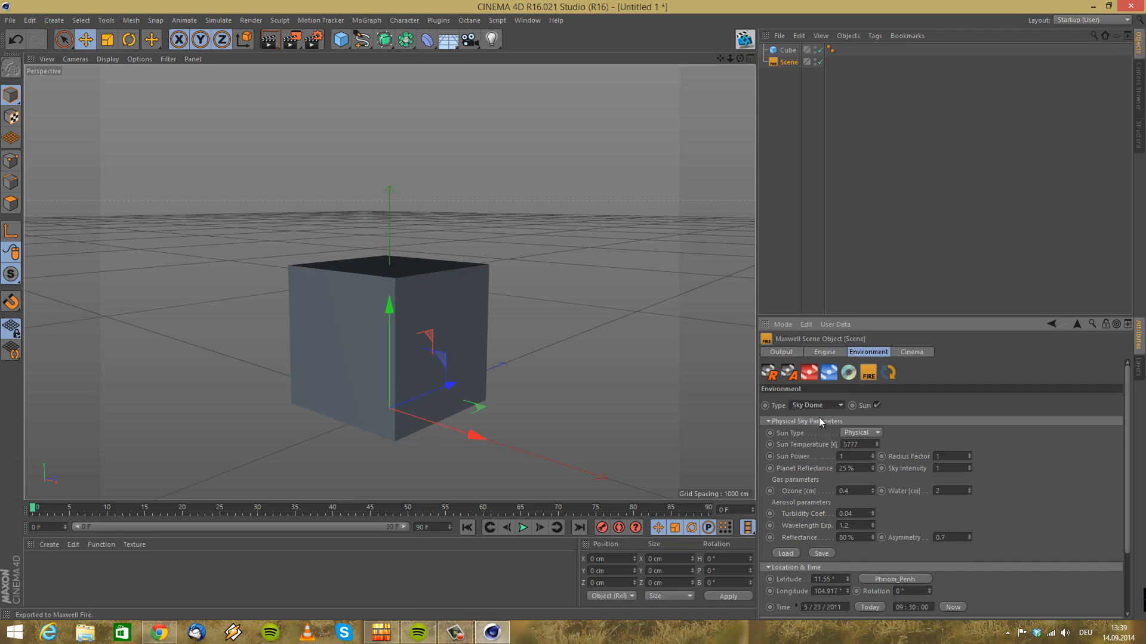
{"action": "left_click", "coordinate": [808, 418]}
{"action": "mouse_move", "coordinate": [478, 401]}
{"action": "left_mouse_down", "text": "alt"}
{"action": "mouse_move", "coordinate": [257, 403]}
{"action": "mouse_move", "coordinate": [479, 408]}
{"action": "left_mouse_up", "text": "alt"}
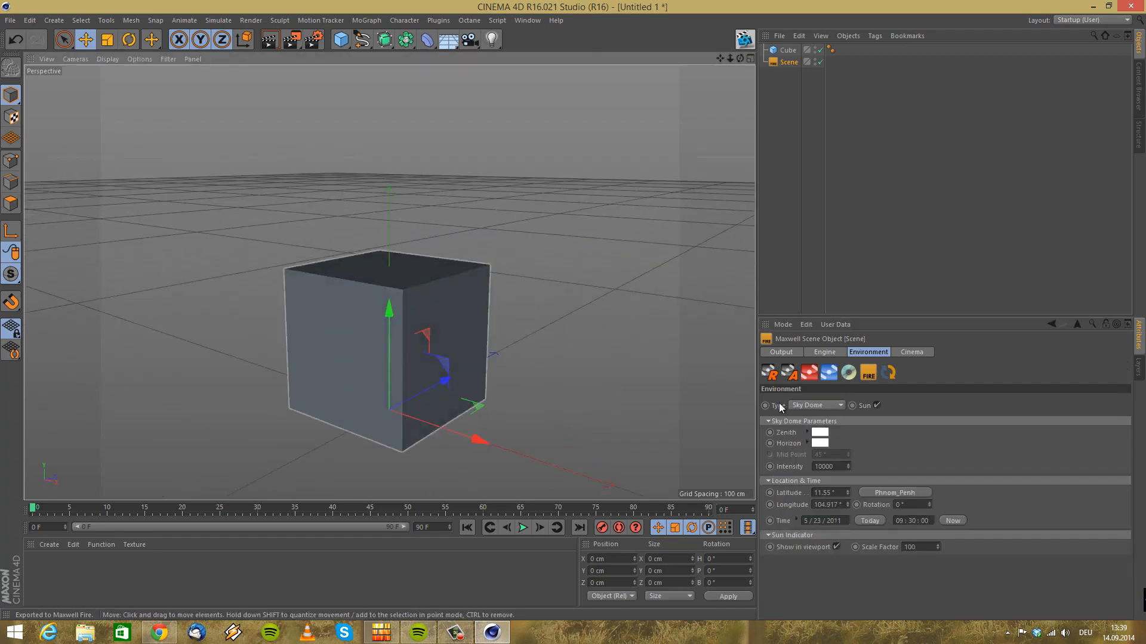
Set the environment type to Image Based
{"action": "left_click", "coordinate": [826, 406]}
{"action": "left_click", "coordinate": [825, 444]}
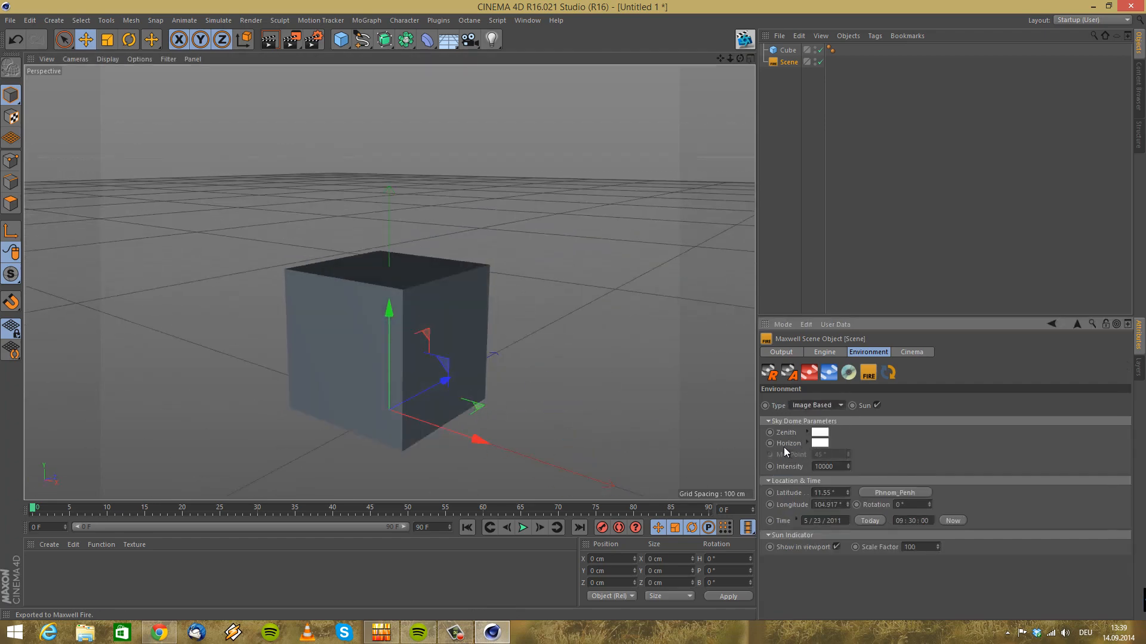
{"action": "left_click_drag", "start_coordinate": [432, 388], "coordinate": [403, 387], "text": "alt"}
{"action": "middle_click_drag", "start_coordinate": [359, 350], "coordinate": [388, 281], "text": "alt"}
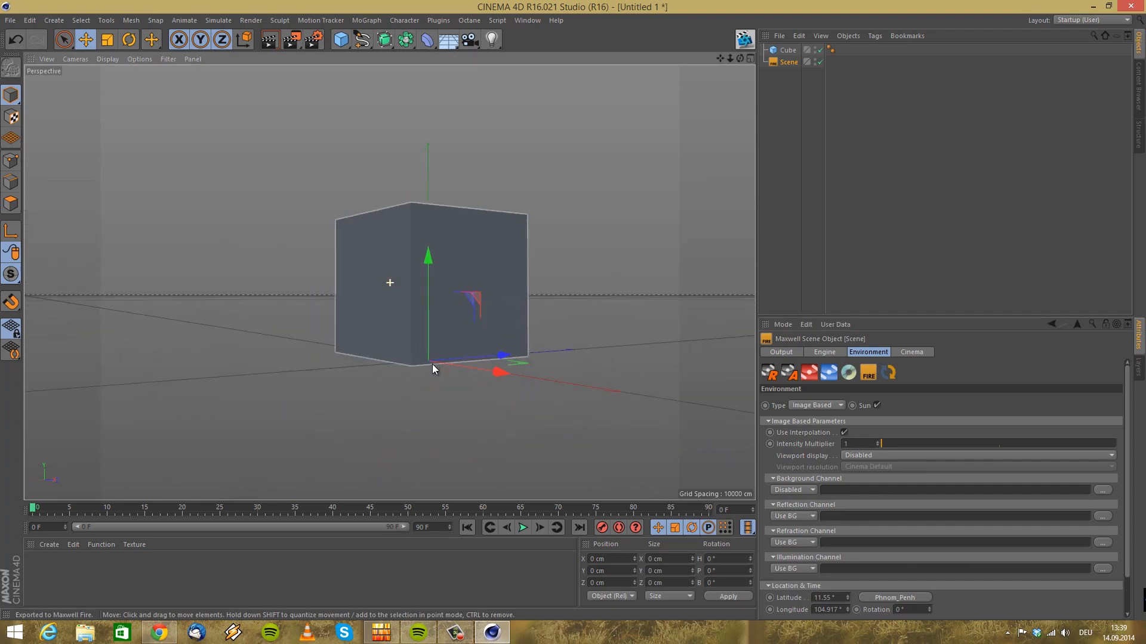
{"action": "left_click_drag", "start_coordinate": [432, 362], "coordinate": [405, 385], "text": "alt"}
{"action": "scroll", "coordinate": [411, 327], "scroll_direction": "up", "scroll_amount": 3}
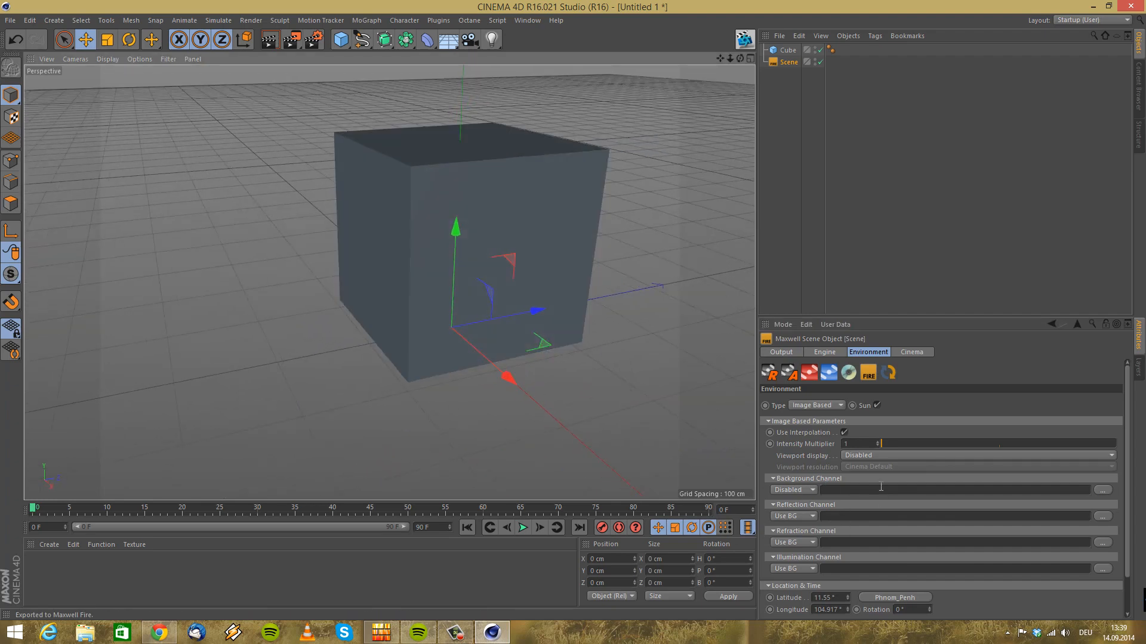
Load the Studio1 EXR image from the Textures > HDRI's folder on the WORK (E:) drive into the Background Channel
{"action": "left_click", "coordinate": [1102, 490]}
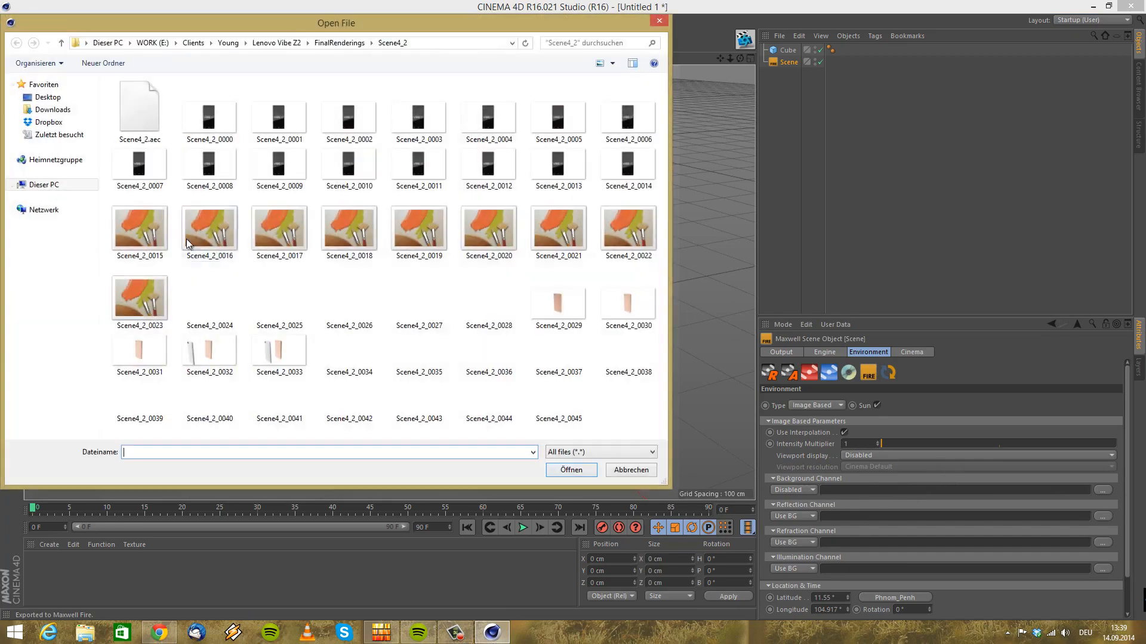
{"action": "left_click", "coordinate": [154, 43]}
{"action": "scroll", "coordinate": [243, 307], "scroll_direction": "down", "scroll_amount": 5}
{"action": "scroll", "coordinate": [243, 307], "scroll_direction": "up", "scroll_amount": 5}
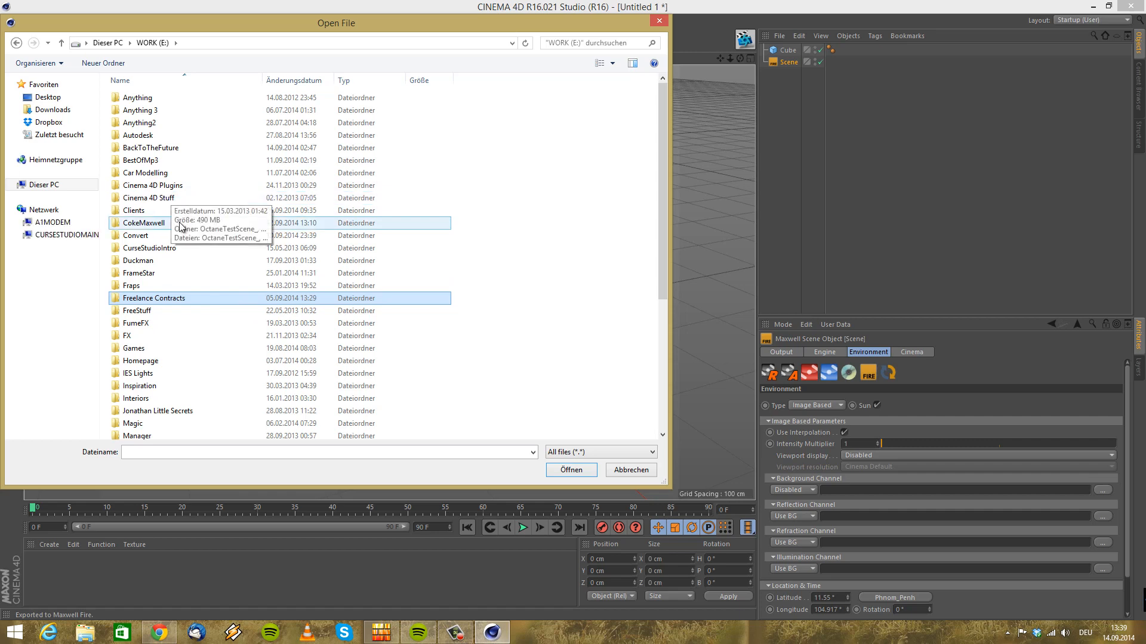
{"action": "scroll", "coordinate": [177, 233], "scroll_direction": "down", "scroll_amount": 3}
{"action": "left_click", "coordinate": [141, 410]}
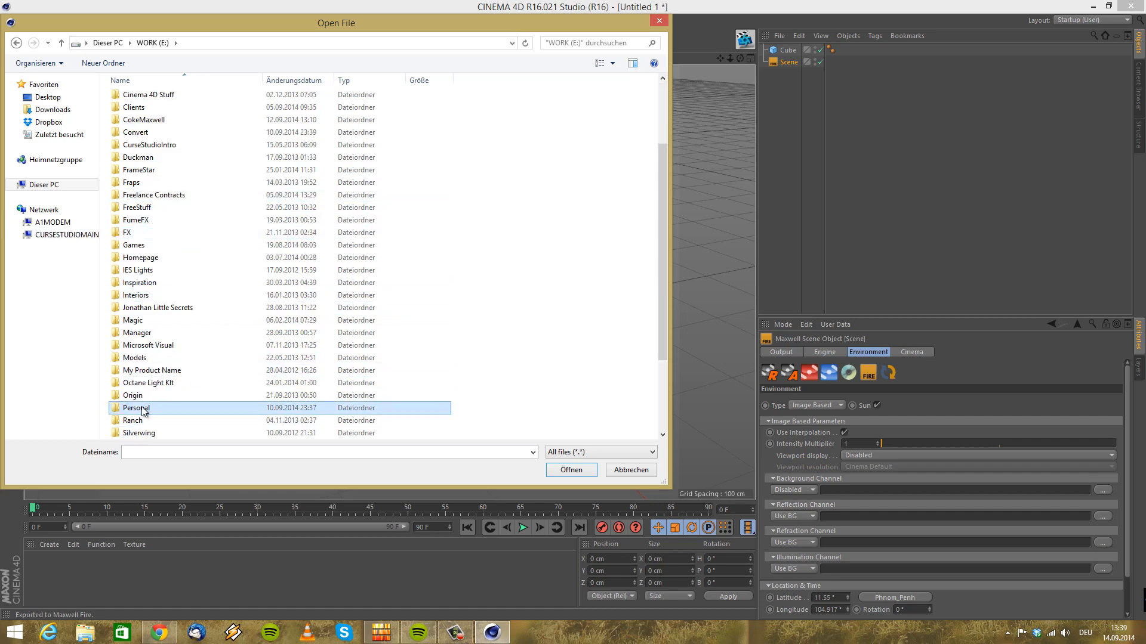
{"action": "left_click", "coordinate": [145, 370]}
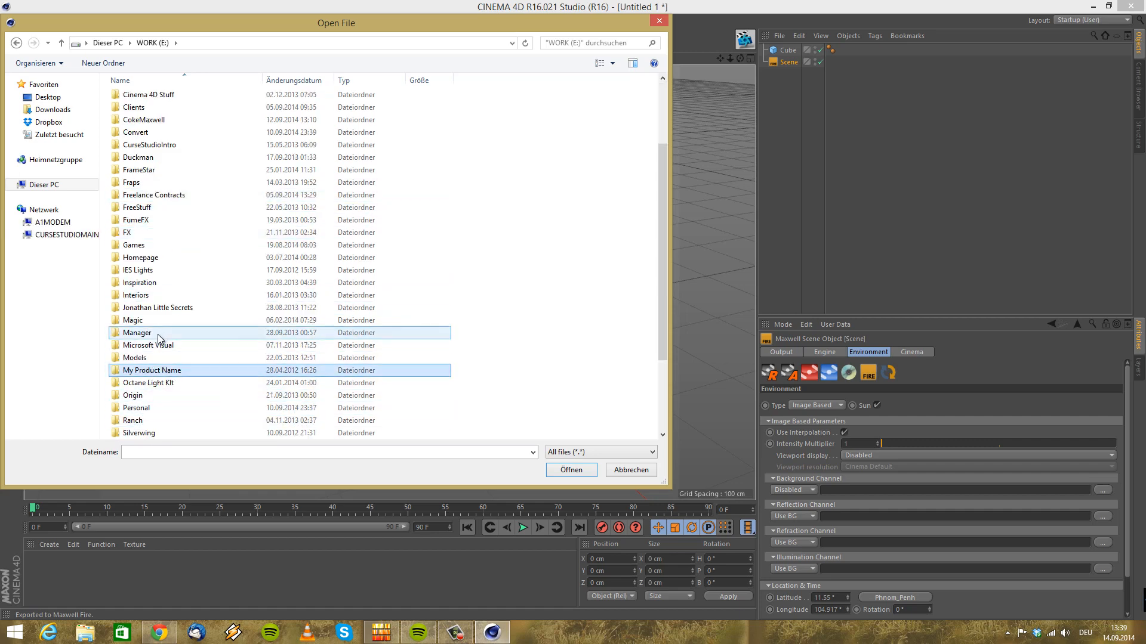
{"action": "scroll", "coordinate": [154, 370], "scroll_direction": "down", "scroll_amount": 3}
{"action": "double_click", "coordinate": [142, 383]}
{"action": "double_click", "coordinate": [143, 149]}
{"action": "left_click", "coordinate": [143, 112]}
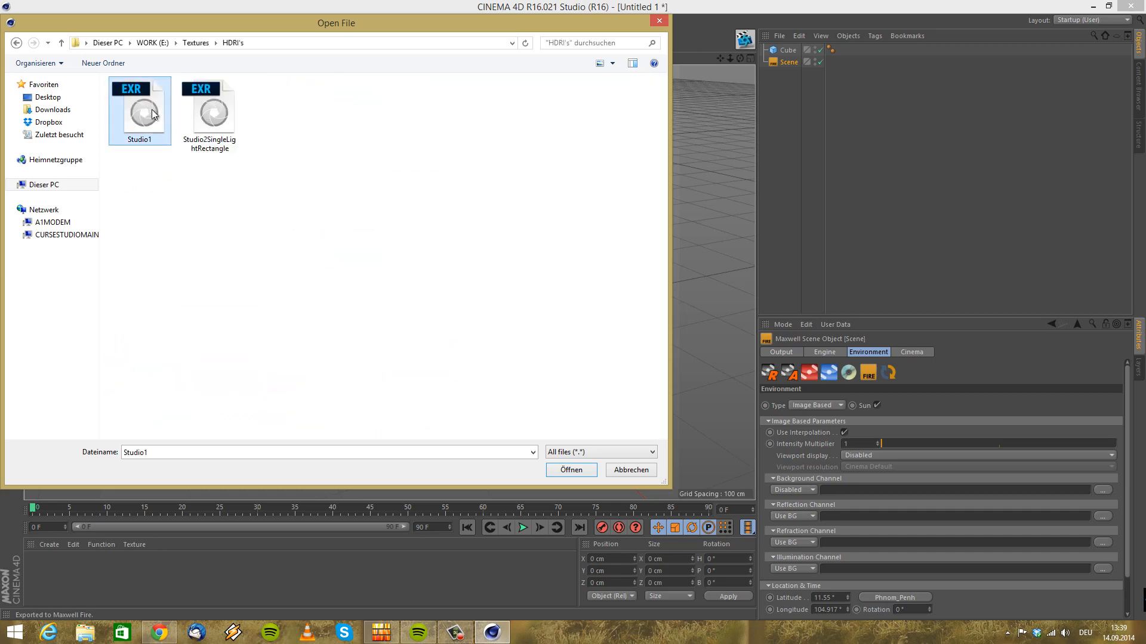
{"action": "left_click", "coordinate": [550, 472]}
Try Use HDRI for the Reflection Channel, cancel browsing for an image, and return the channel to Use BG
{"action": "left_click_drag", "start_coordinate": [463, 375], "coordinate": [453, 352], "text": "alt"}
{"action": "scroll", "coordinate": [851, 475], "scroll_direction": "down", "scroll_amount": 3}
{"action": "scroll", "coordinate": [851, 475], "scroll_direction": "down", "scroll_amount": 3}
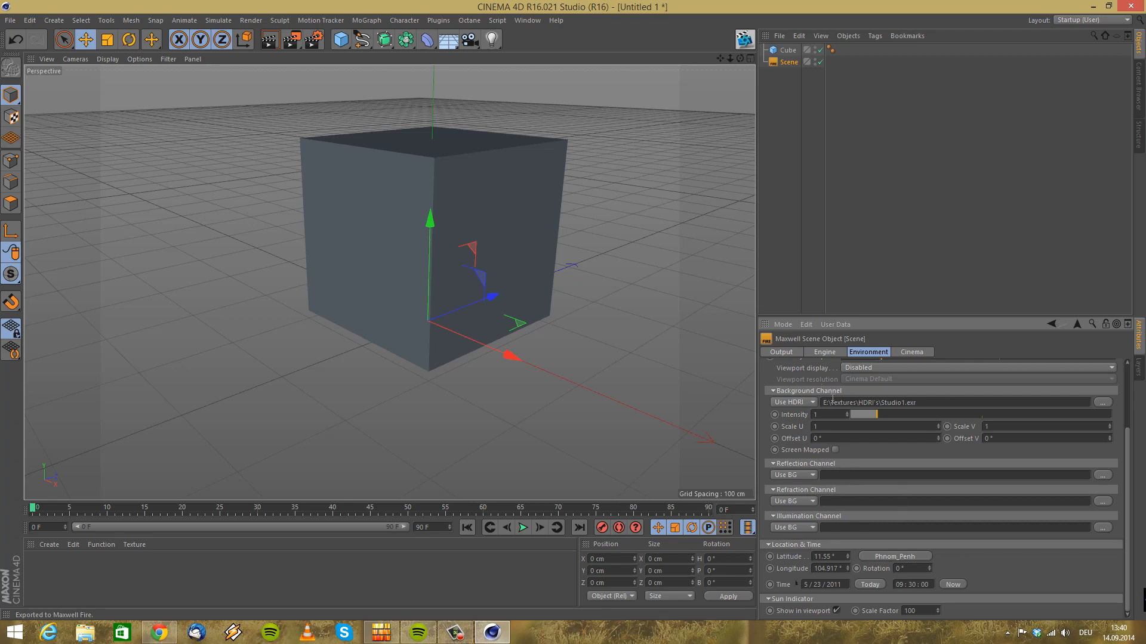
{"action": "scroll", "coordinate": [853, 489], "scroll_direction": "up", "scroll_amount": 1}
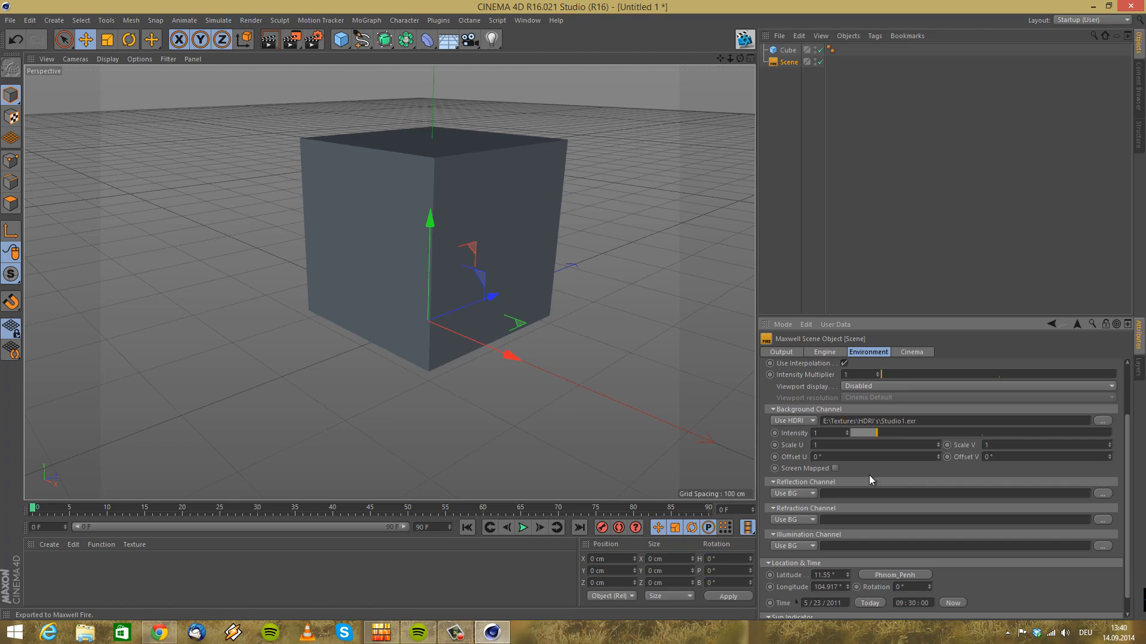
{"action": "left_click", "coordinate": [789, 495]}
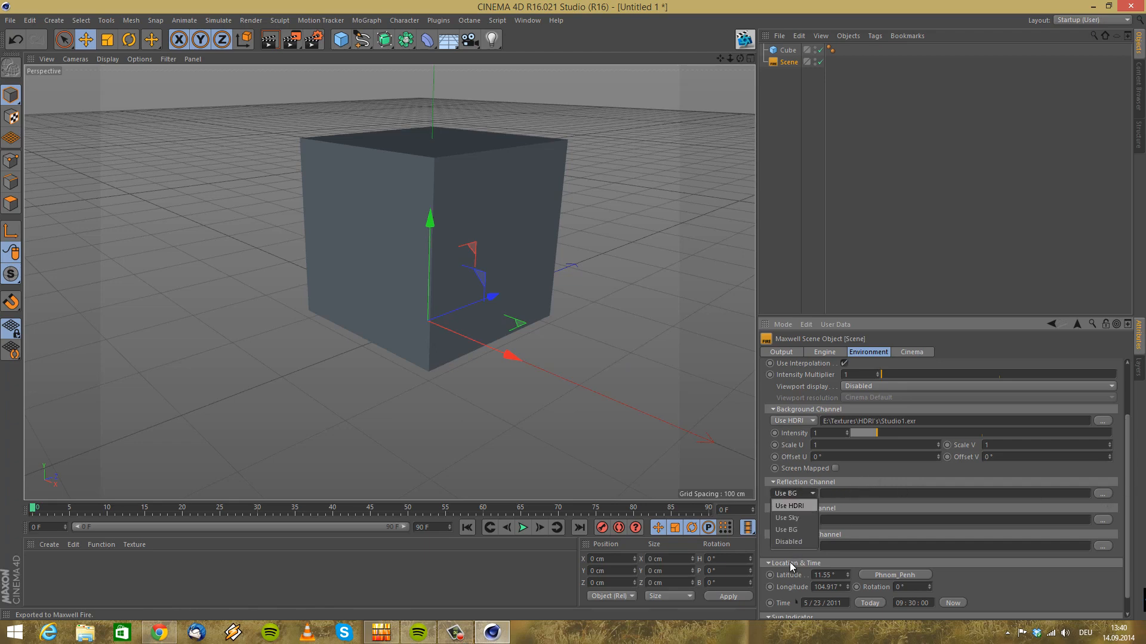
{"action": "left_click", "coordinate": [803, 511]}
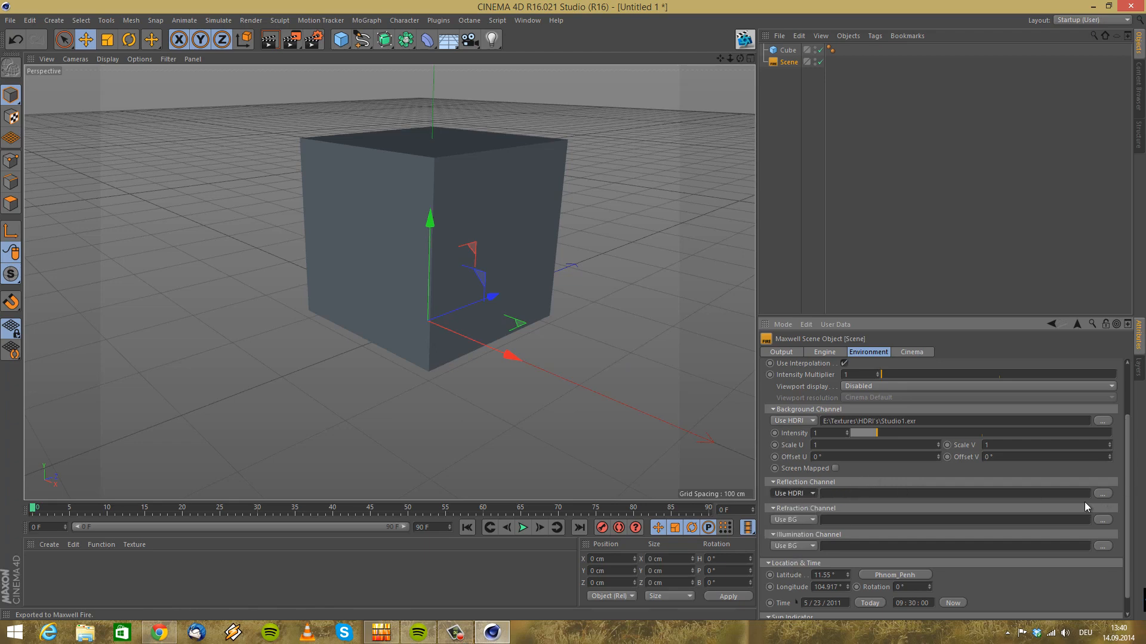
{"action": "left_click", "coordinate": [1107, 495]}
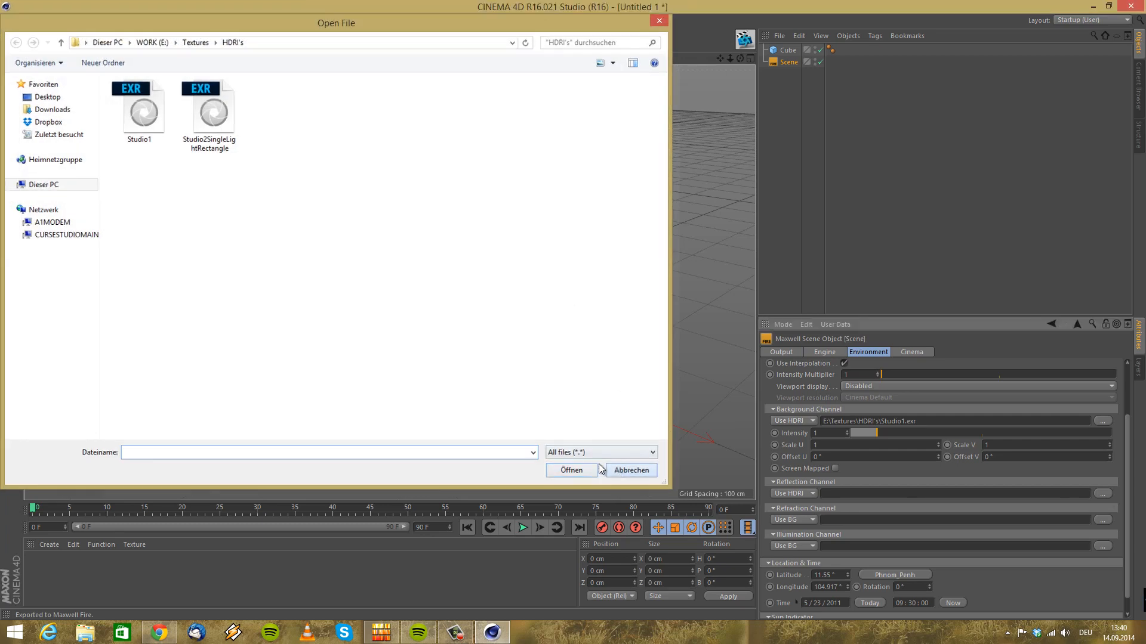
{"action": "left_click", "coordinate": [621, 466]}
{"action": "left_click", "coordinate": [792, 495]}
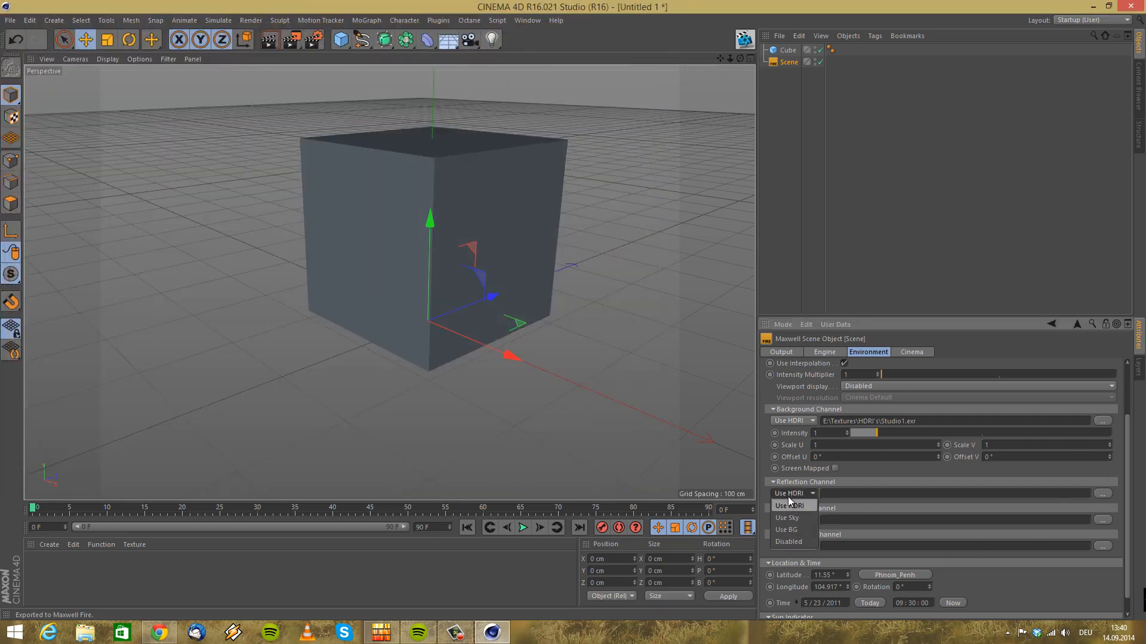
{"action": "left_click", "coordinate": [789, 530]}
Set the environment's viewport display to Background Channel and inspect the HDRI around the cube
{"action": "left_click_drag", "start_coordinate": [477, 355], "coordinate": [450, 326], "text": "alt"}
{"action": "middle_click_drag", "start_coordinate": [450, 321], "coordinate": [553, 374], "text": "alt"}
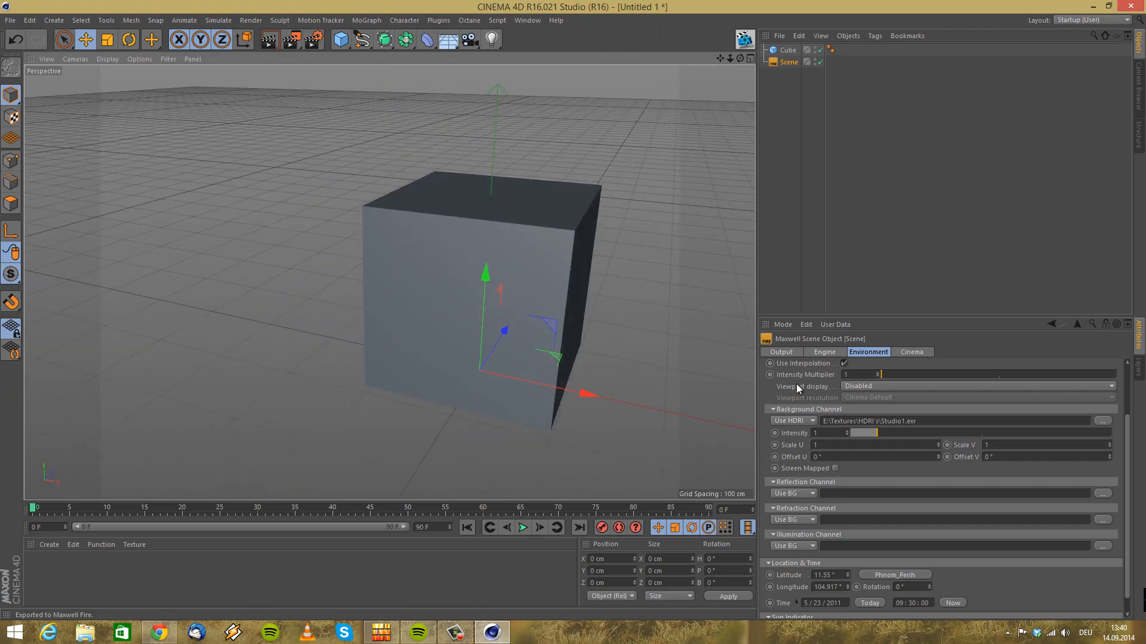
{"action": "scroll", "coordinate": [772, 399], "scroll_direction": "up", "scroll_amount": 2}
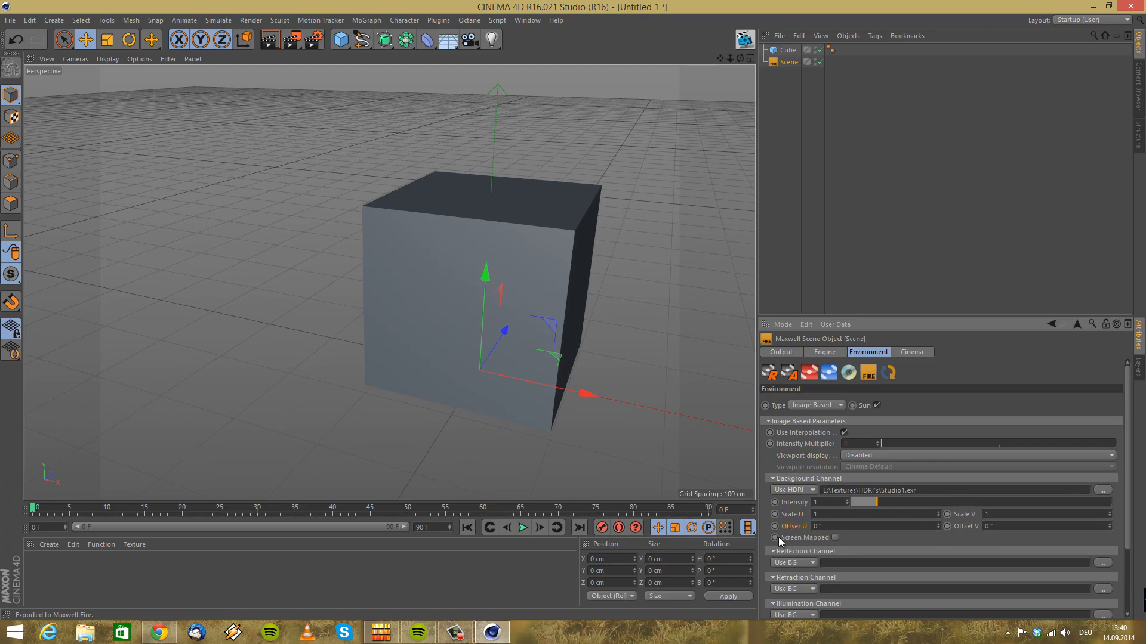
{"action": "mouse_move", "coordinate": [540, 370]}
{"action": "left_mouse_down", "text": "alt"}
{"action": "mouse_move", "coordinate": [599, 386]}
{"action": "mouse_move", "coordinate": [531, 373]}
{"action": "left_mouse_up", "text": "alt"}
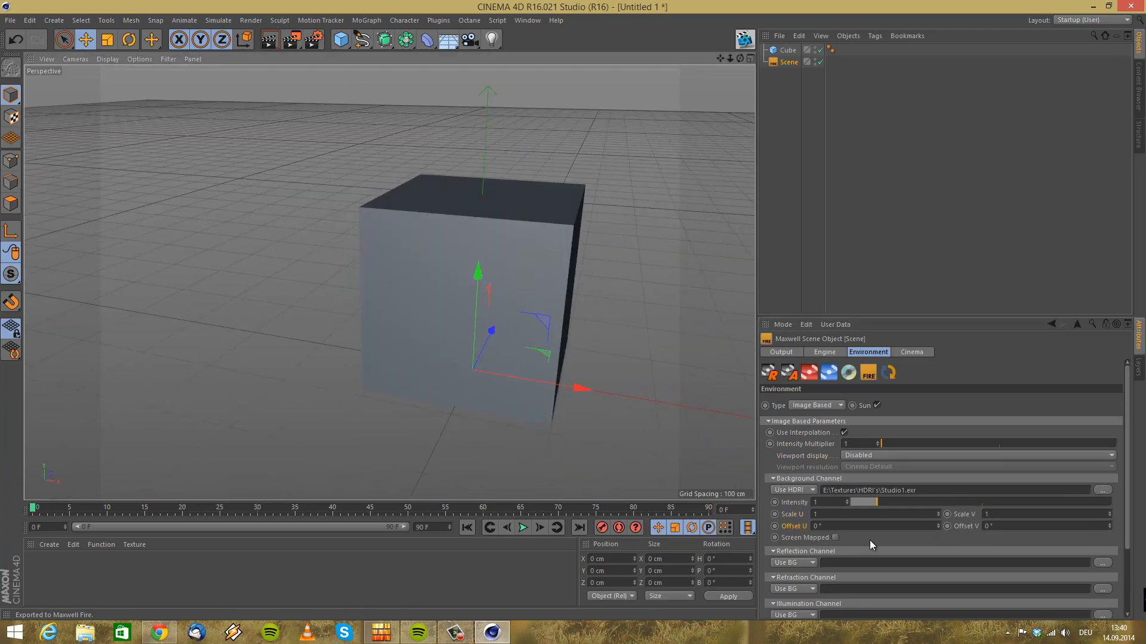
{"action": "scroll", "coordinate": [835, 477], "scroll_direction": "down", "scroll_amount": 1}
{"action": "scroll", "coordinate": [843, 452], "scroll_direction": "down", "scroll_amount": 1}
{"action": "scroll", "coordinate": [824, 471], "scroll_direction": "up", "scroll_amount": 2}
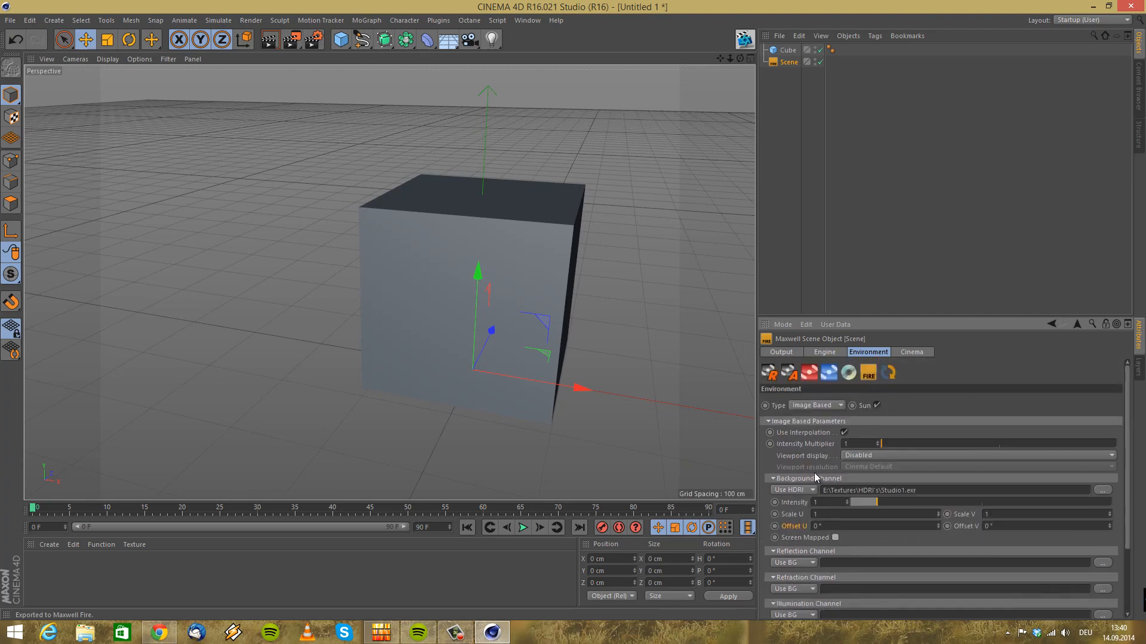
{"action": "mouse_move", "coordinate": [541, 404]}
{"action": "left_mouse_down", "text": "alt"}
{"action": "mouse_move", "coordinate": [489, 375]}
{"action": "mouse_move", "coordinate": [540, 388]}
{"action": "left_mouse_up", "text": "alt"}
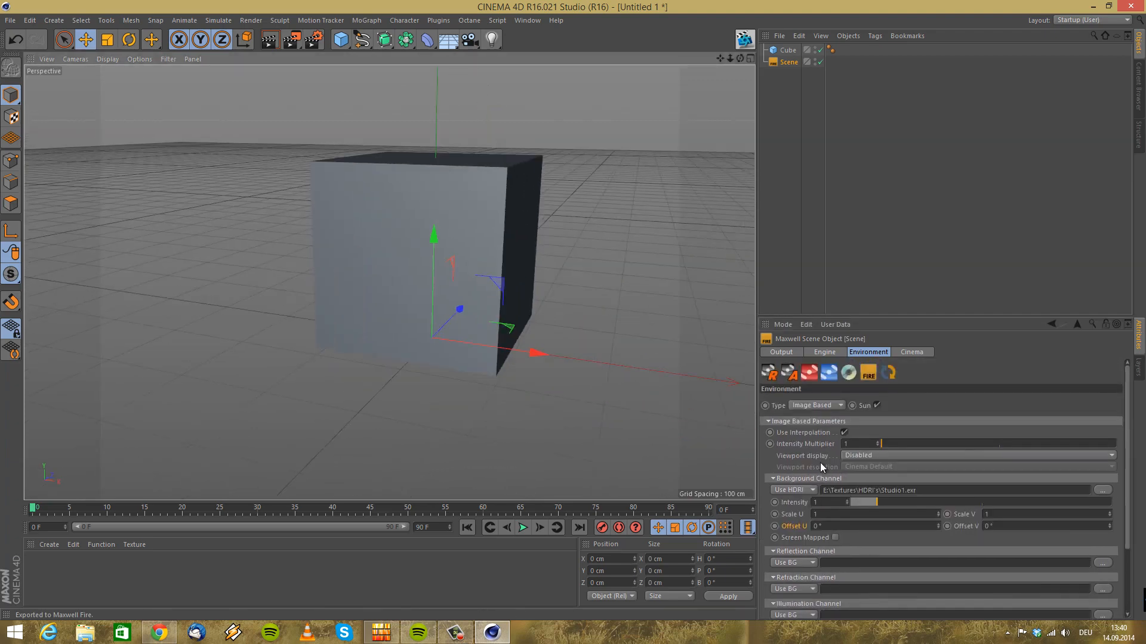
{"action": "left_click", "coordinate": [884, 456]}
{"action": "left_click", "coordinate": [884, 480]}
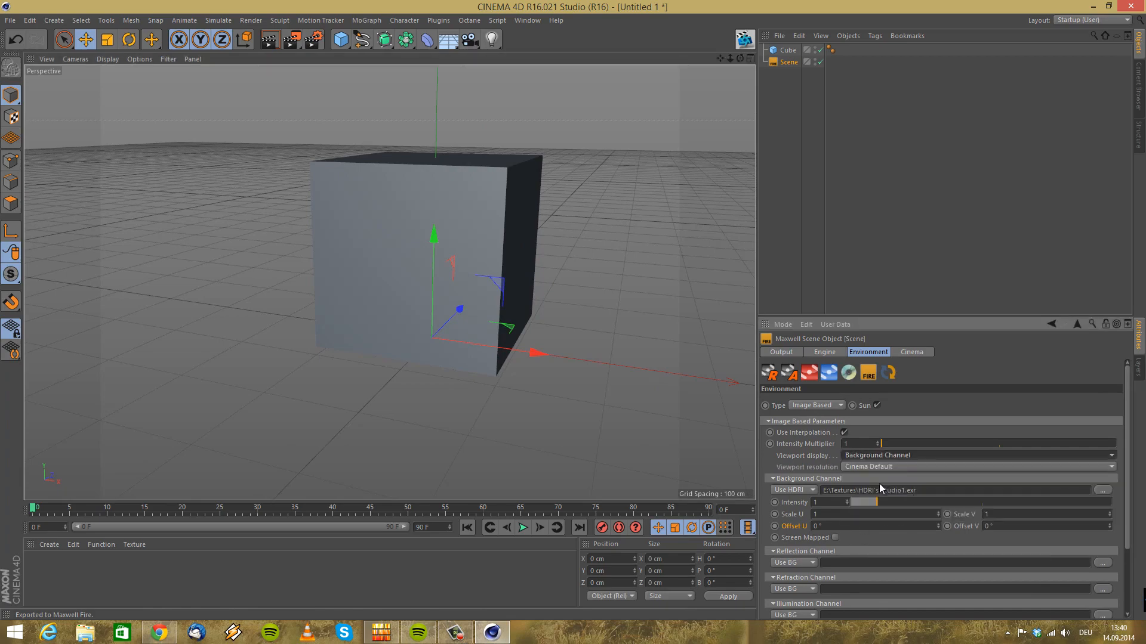
{"action": "left_click_drag", "start_coordinate": [434, 348], "coordinate": [518, 350], "text": "alt"}
{"action": "left_click_drag", "start_coordinate": [616, 312], "coordinate": [557, 319], "text": "alt"}
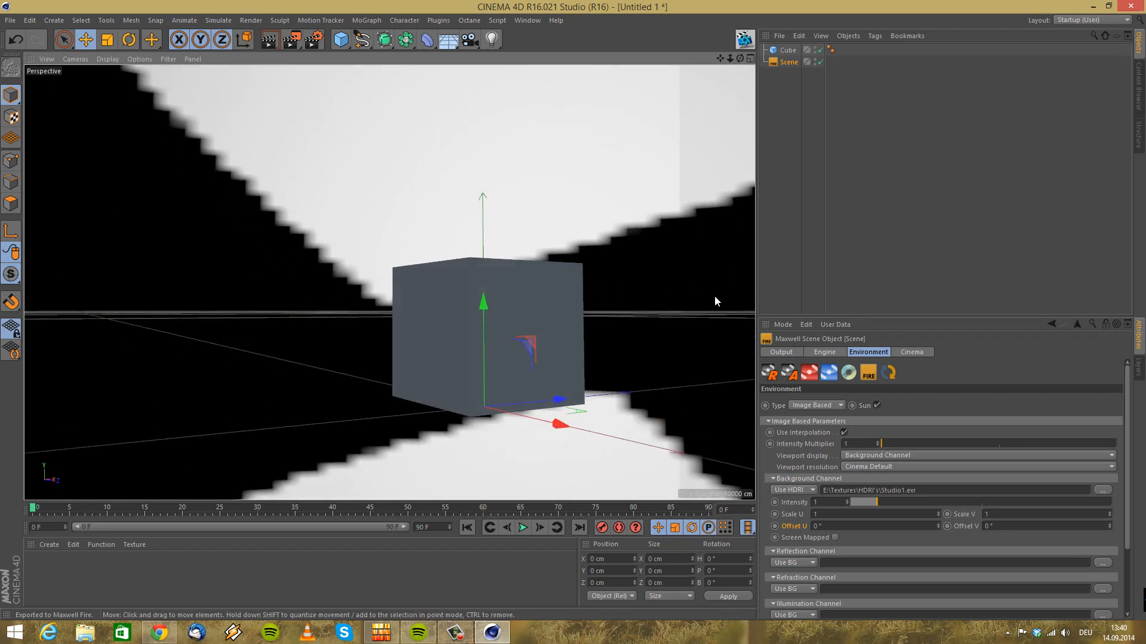
Preview the HDRI-lit scene in Maxwell Fire from different camera angles, and close the preview window
{"action": "left_click", "coordinate": [866, 377]}
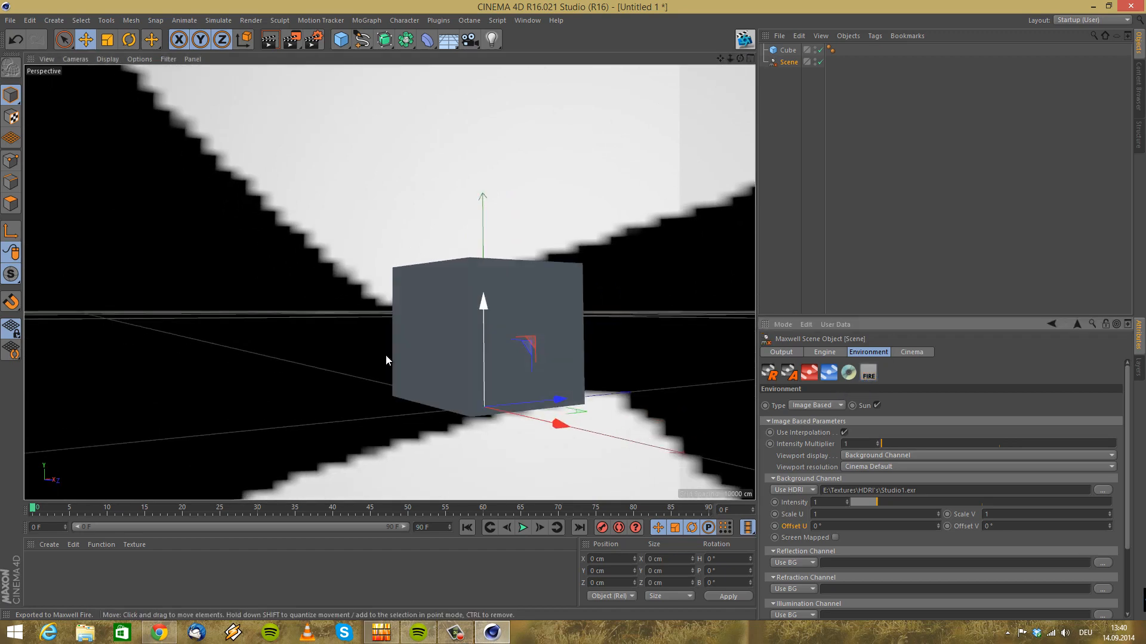
{"action": "left_click", "coordinate": [870, 372]}
{"action": "left_click_drag", "start_coordinate": [103, 229], "coordinate": [364, 187]}
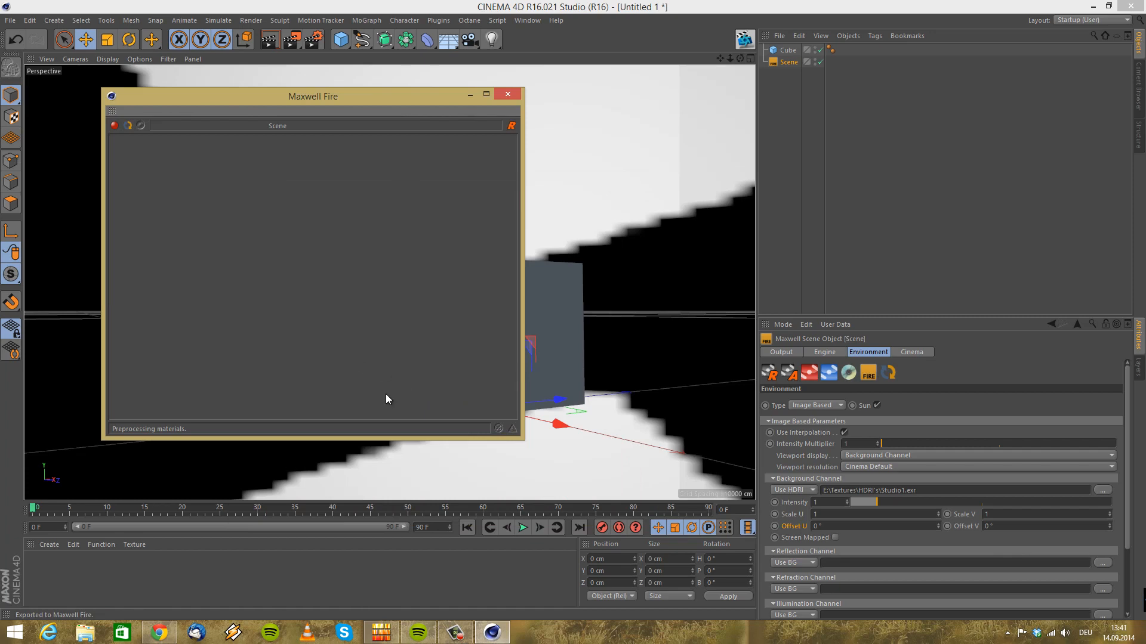
{"action": "left_click_drag", "start_coordinate": [519, 440], "coordinate": [548, 451]}
{"action": "left_click_drag", "start_coordinate": [273, 117], "coordinate": [281, 197]}
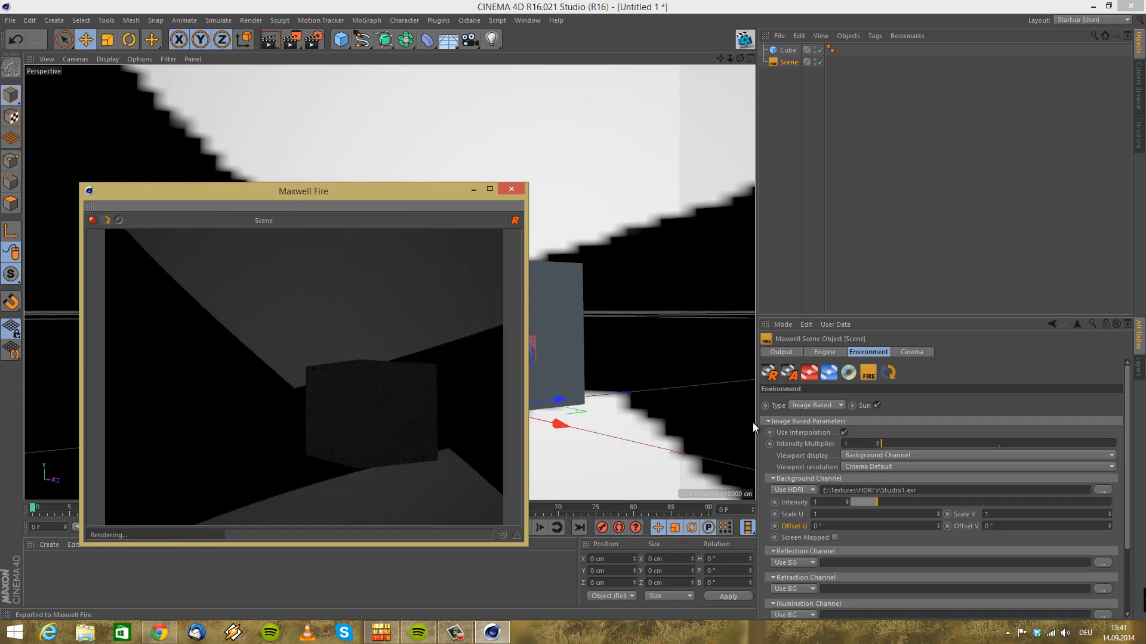
{"action": "mouse_move", "coordinate": [598, 400]}
{"action": "left_mouse_down", "text": "alt"}
{"action": "mouse_move", "coordinate": [560, 416]}
{"action": "mouse_move", "coordinate": [591, 405]}
{"action": "left_mouse_up", "text": "alt"}
{"action": "left_click_drag", "start_coordinate": [660, 430], "coordinate": [546, 418], "text": "alt"}
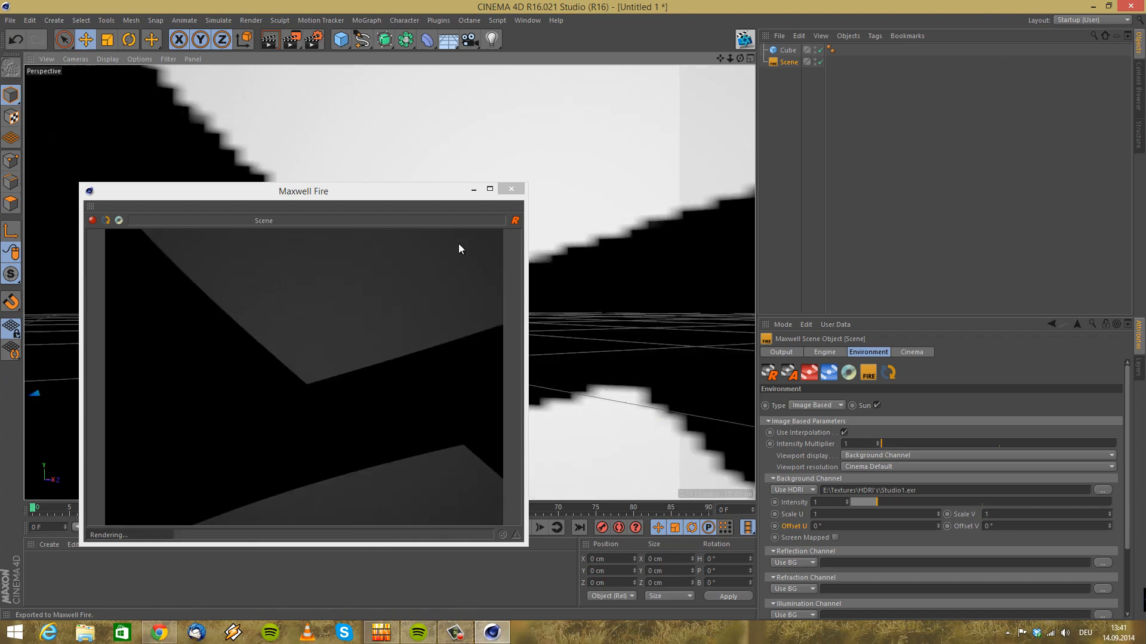
{"action": "left_click", "coordinate": [505, 192]}
{"action": "left_click", "coordinate": [511, 188]}
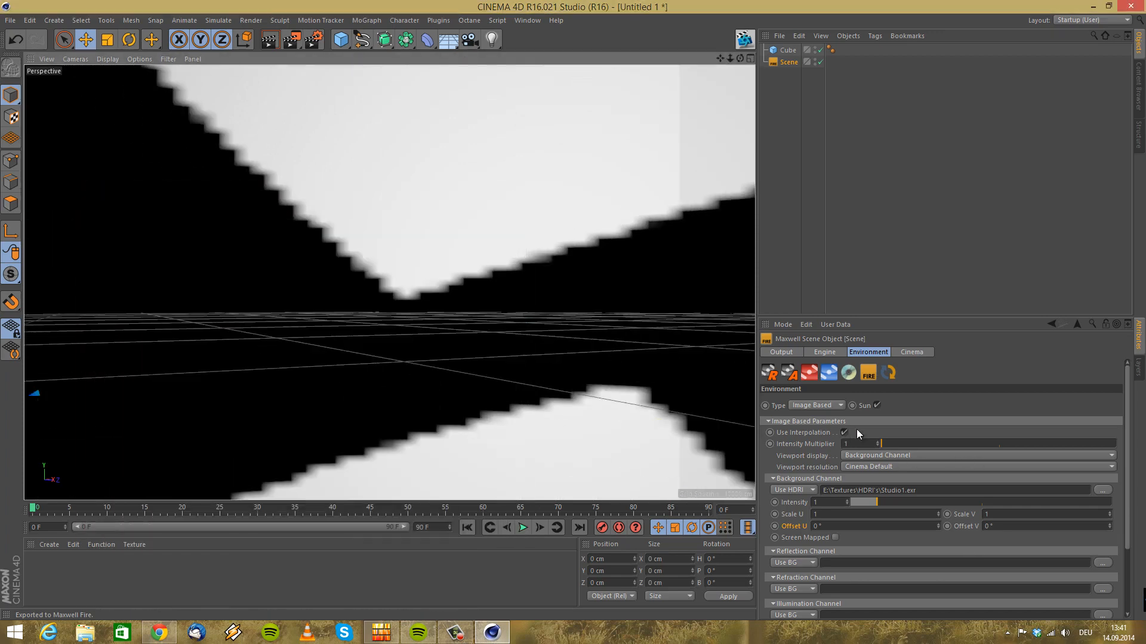
Set the environment's viewport display to Disabled and show the Scene object's Cinema settings
{"action": "left_click", "coordinate": [865, 455]}
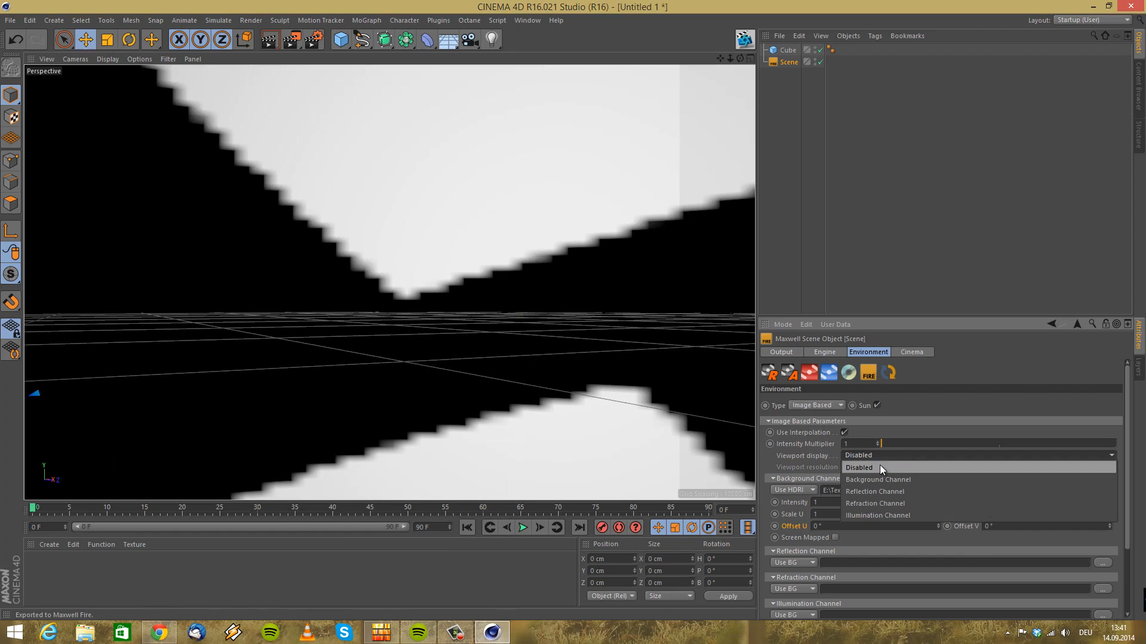
{"action": "left_click", "coordinate": [879, 466]}
{"action": "left_click", "coordinate": [913, 352]}
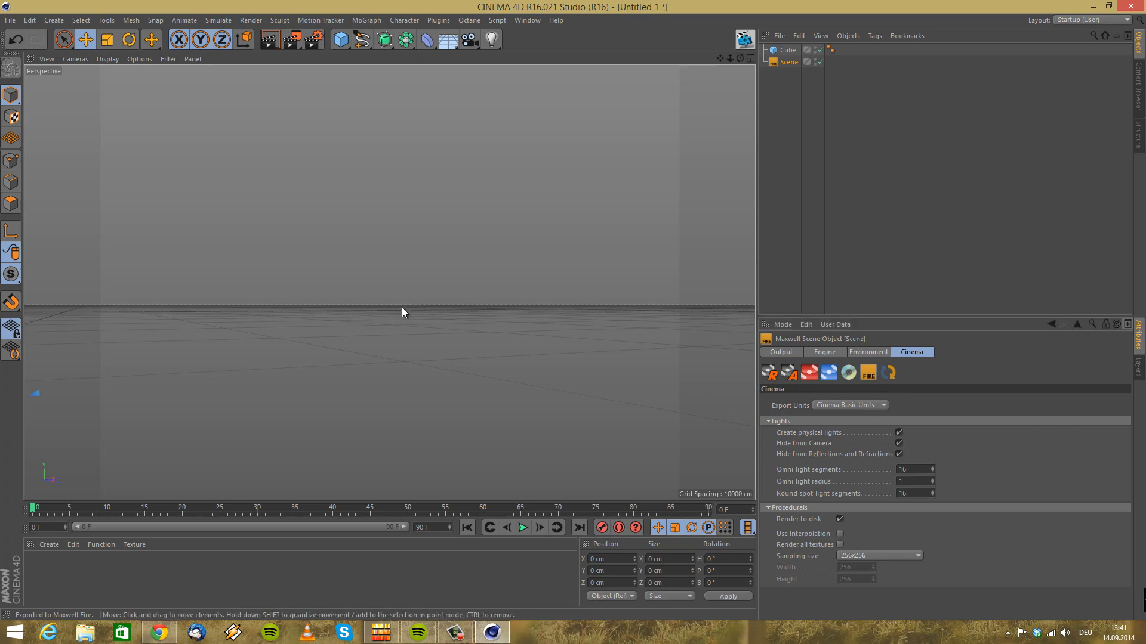
Bring the cube back into view, check the project scale units, and return to the Scene object's settings
{"action": "left_click_drag", "start_coordinate": [408, 321], "coordinate": [339, 403], "text": "alt"}
{"action": "left_click_drag", "start_coordinate": [194, 405], "coordinate": [300, 256], "text": "alt"}
{"action": "right_click_drag", "start_coordinate": [300, 256], "coordinate": [587, 269], "text": "alt"}
{"action": "middle_click_drag", "start_coordinate": [532, 288], "coordinate": [580, 274], "text": "alt"}
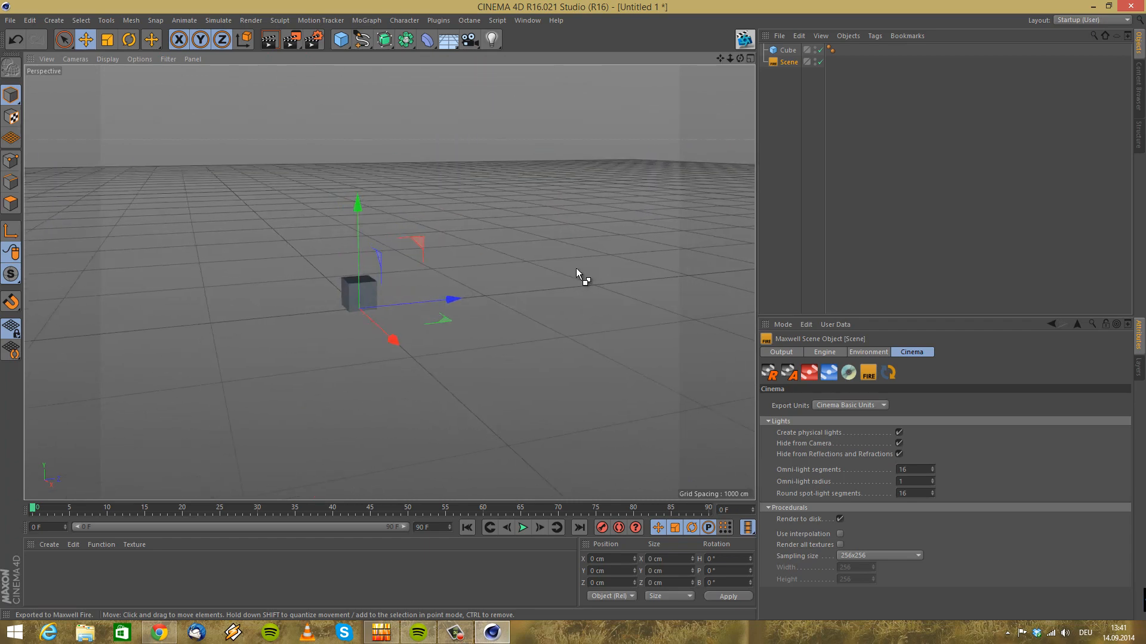
{"action": "key", "text": "ctrl+d"}
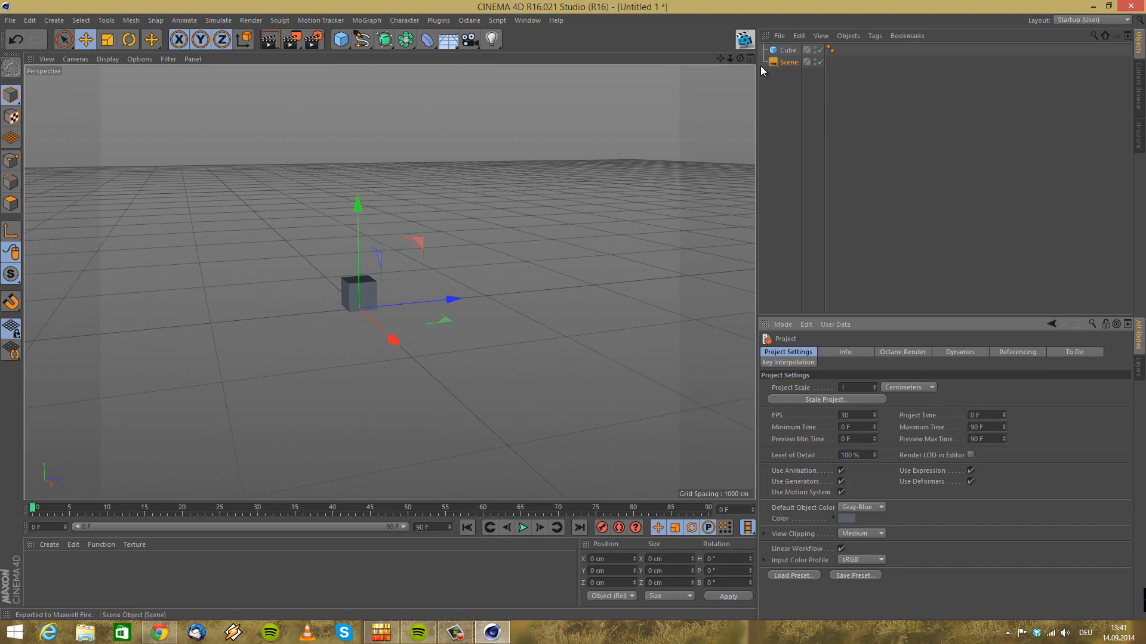
{"action": "left_click", "coordinate": [786, 62]}
Review the Scene object's light export options, including Hide from Camera and Hide from Reflections and Refractions
{"action": "middle_click_drag", "start_coordinate": [287, 312], "coordinate": [292, 310], "text": "alt"}
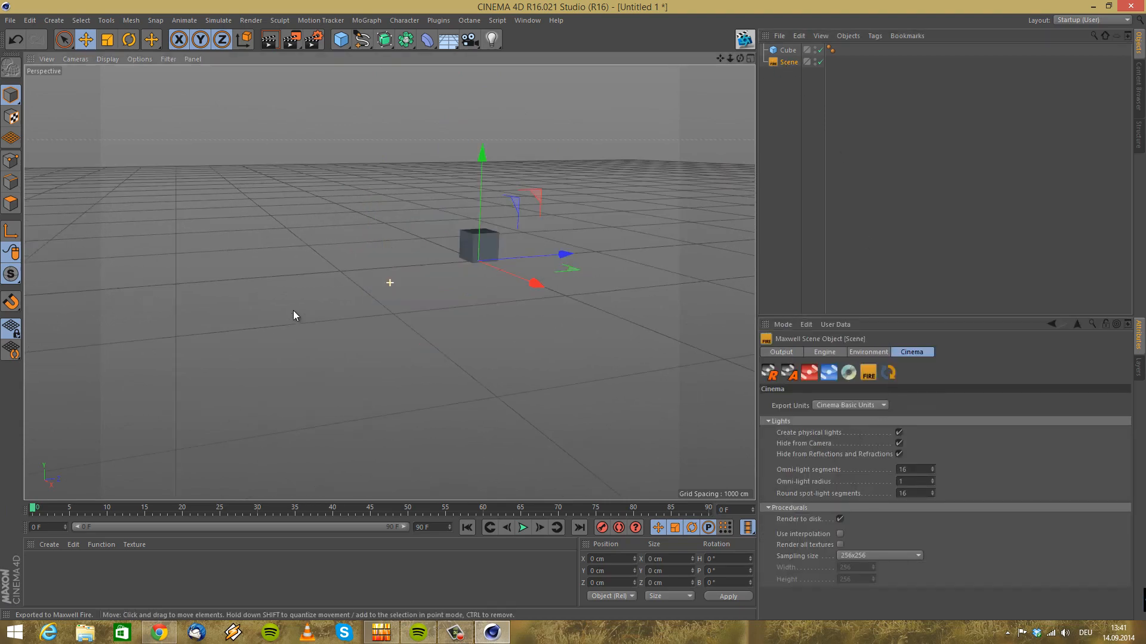
{"action": "left_click", "coordinate": [832, 432]}
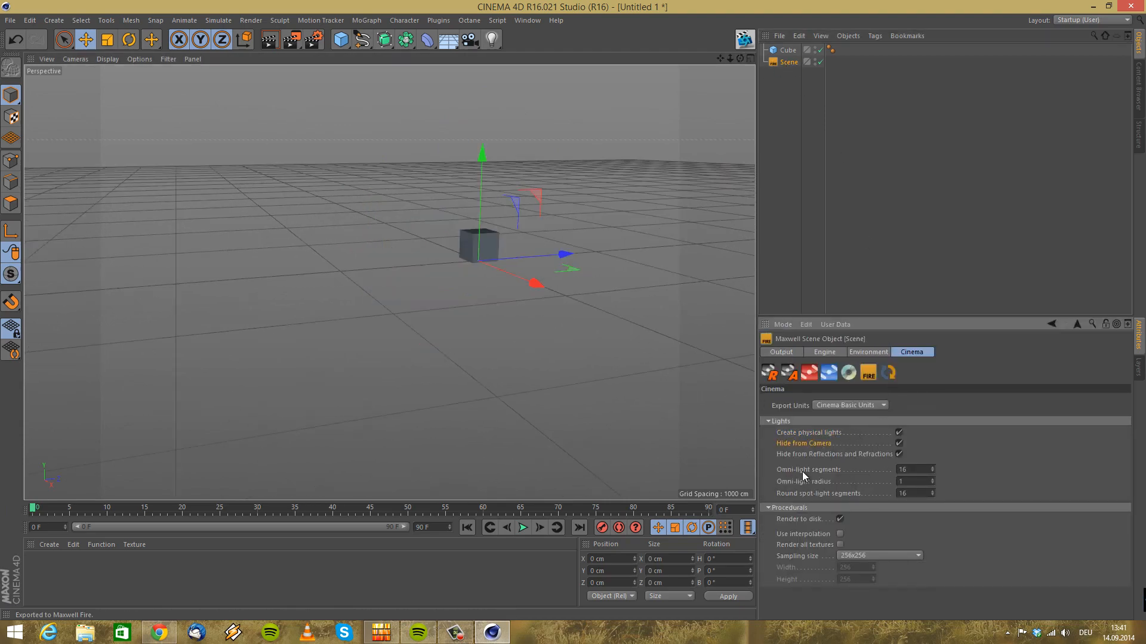
{"action": "left_click", "coordinate": [828, 456]}
{"action": "middle_click_drag", "start_coordinate": [488, 342], "coordinate": [503, 356], "text": "alt"}
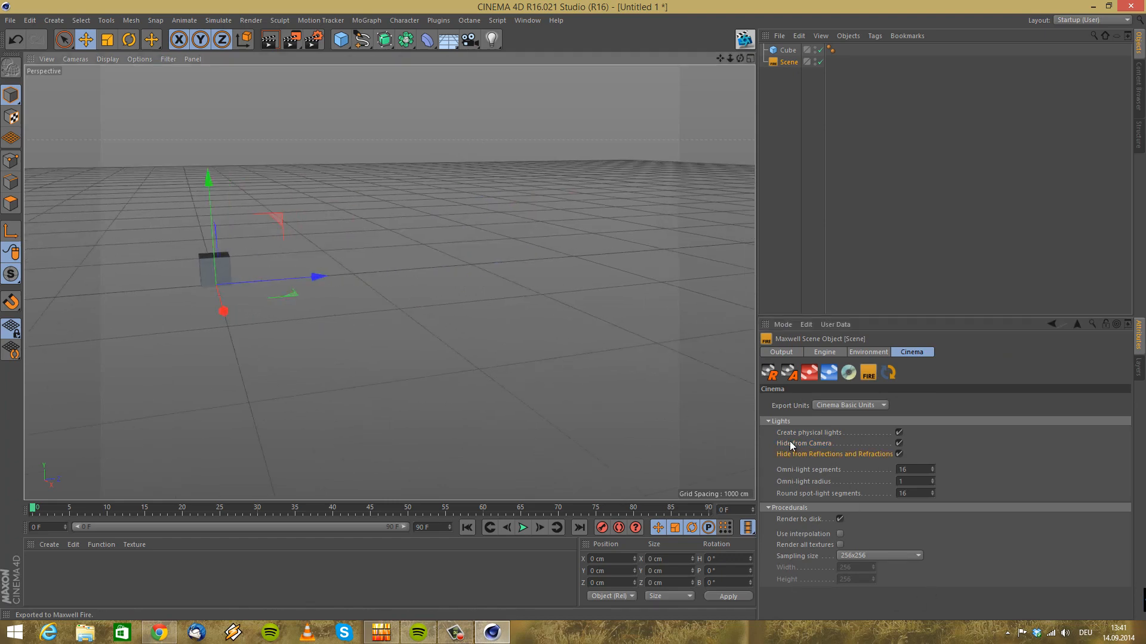
{"action": "mouse_move", "coordinate": [344, 363]}
{"action": "middle_mouse_down", "text": "alt"}
{"action": "mouse_move", "coordinate": [355, 359]}
{"action": "mouse_move", "coordinate": [347, 362]}
{"action": "middle_mouse_up", "text": "alt"}
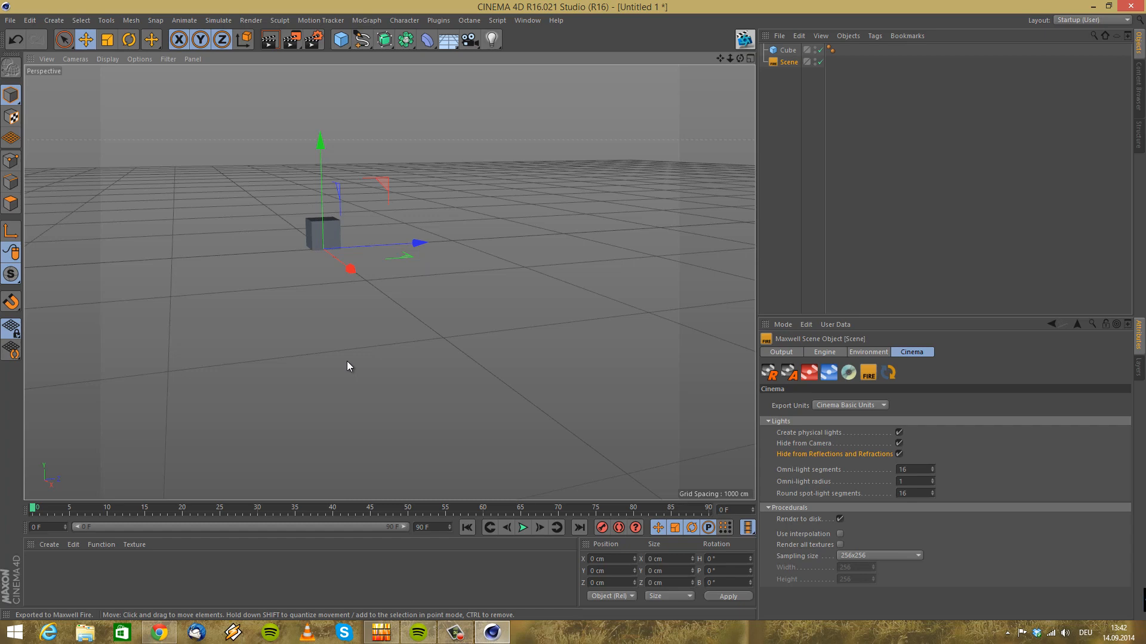
{"action": "middle_click_drag", "start_coordinate": [357, 350], "coordinate": [361, 353], "text": "alt"}
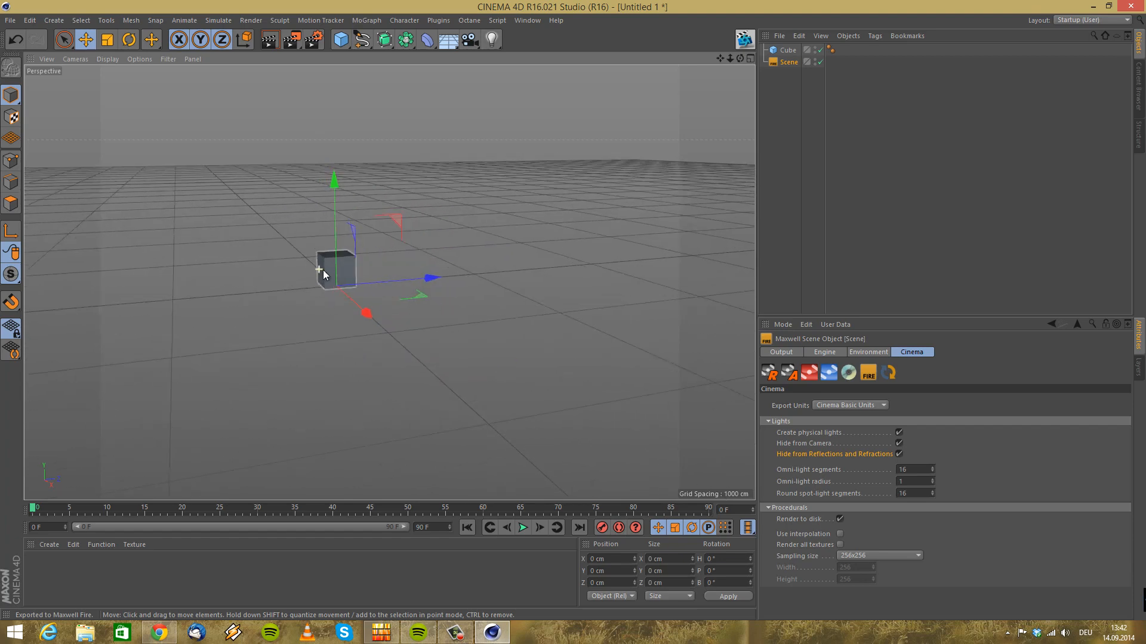
{"action": "scroll", "coordinate": [324, 270], "scroll_direction": "up", "scroll_amount": 5}
{"action": "left_click_drag", "start_coordinate": [330, 275], "coordinate": [371, 376], "text": "alt"}
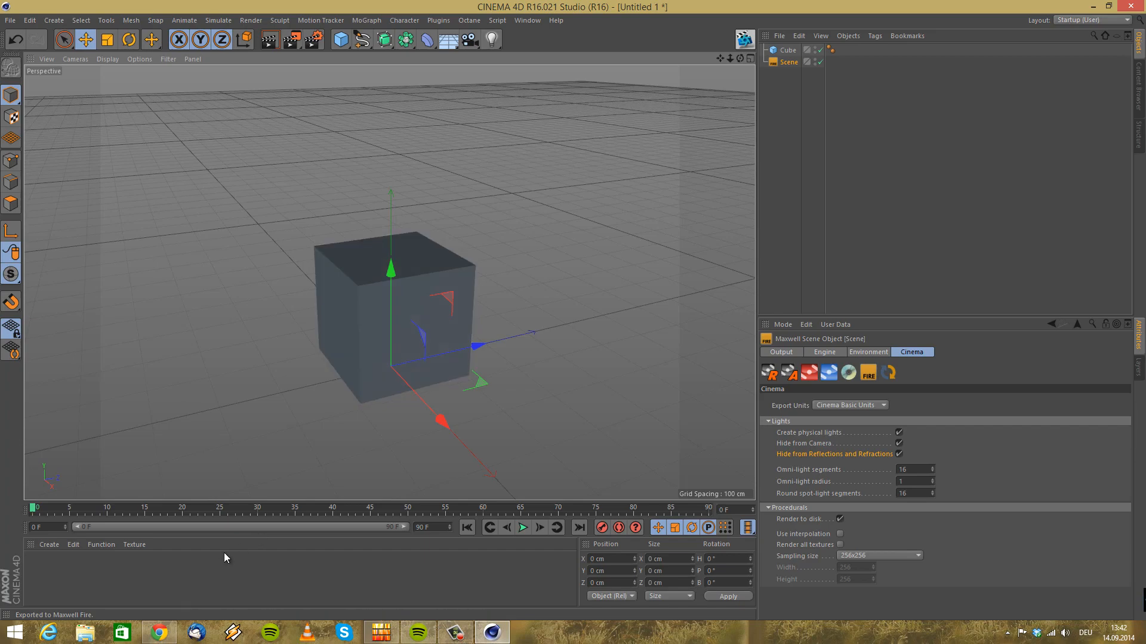
Switch to the Chrome window showing the Maxwell Render video gallery and move it out of the way
{"action": "mouse_move", "coordinate": [160, 632]}
{"action": "left_click", "coordinate": [164, 535]}
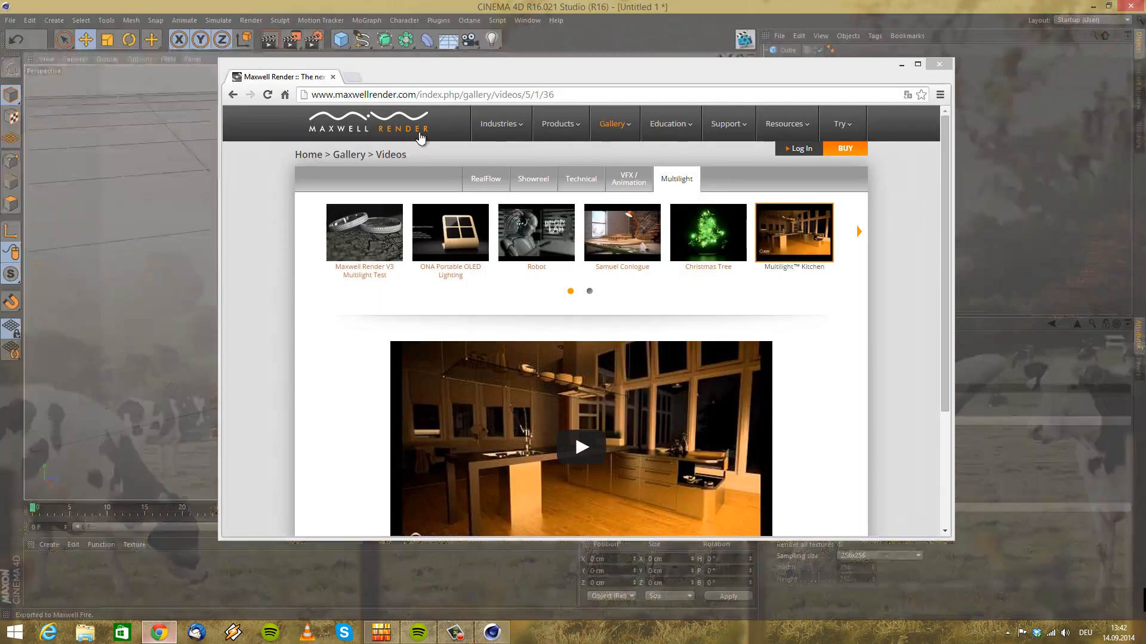
{"action": "left_click_drag", "start_coordinate": [453, 76], "coordinate": [1145, 78]}
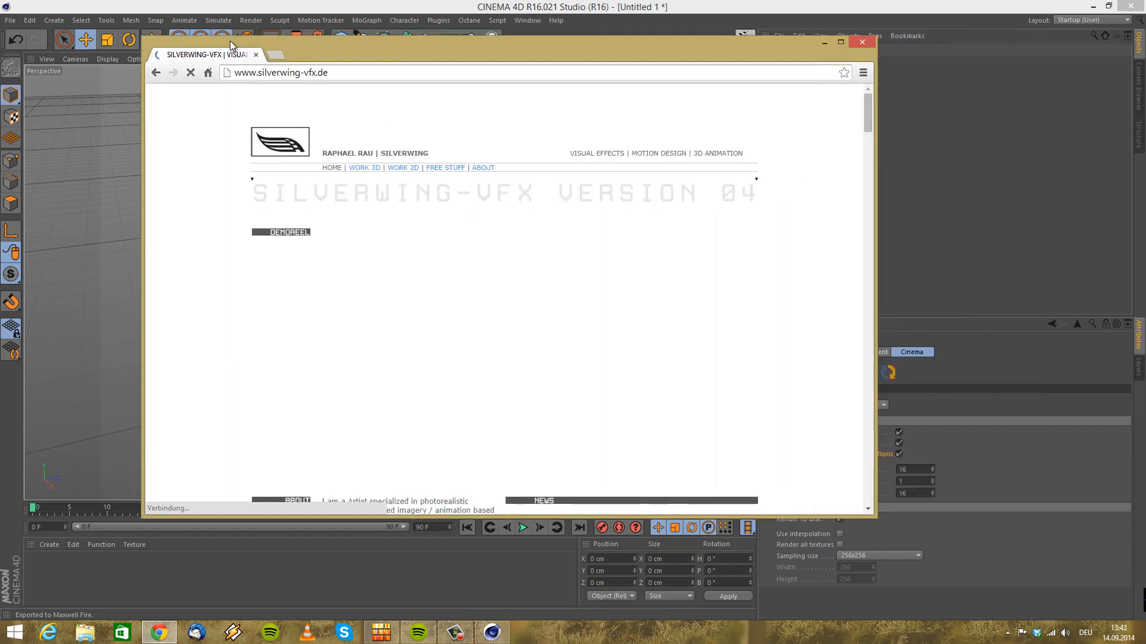
Open the Free Stuff page of silverwing-vfx.de and look through the free scenes offered there
{"action": "left_click_drag", "start_coordinate": [230, 40], "coordinate": [219, 63]}
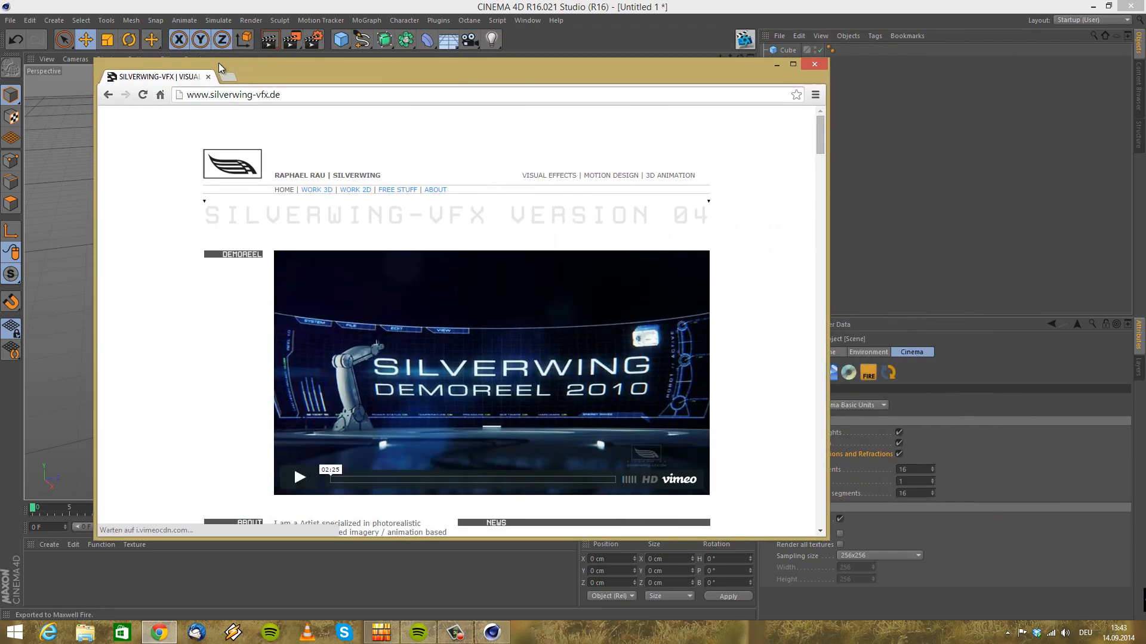
{"action": "left_click", "coordinate": [749, 145]}
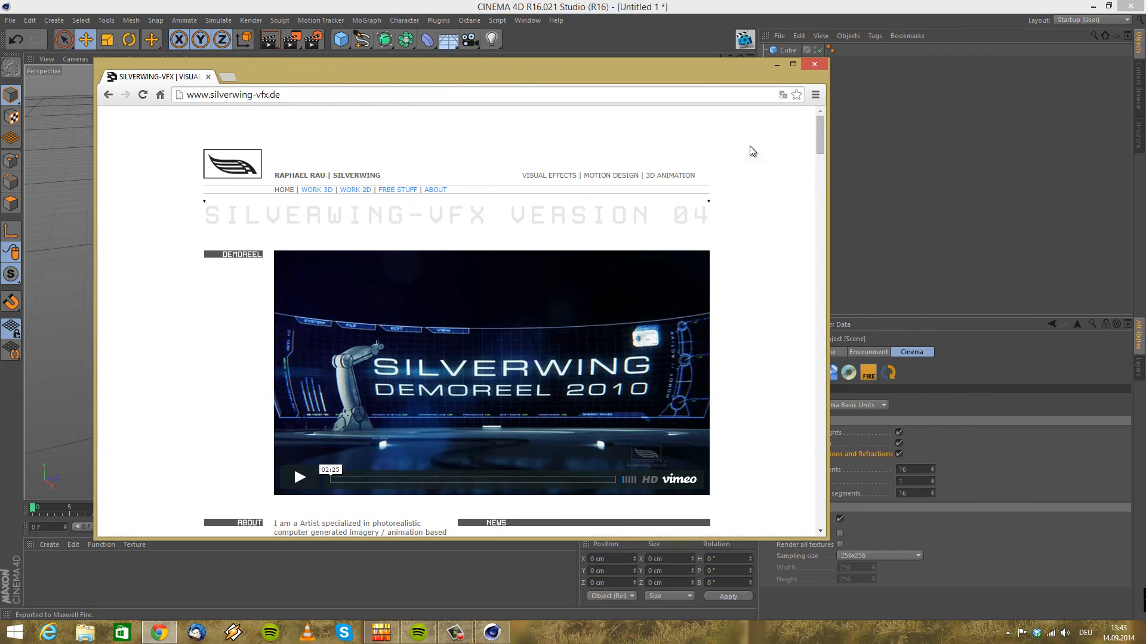
{"action": "left_click", "coordinate": [398, 191]}
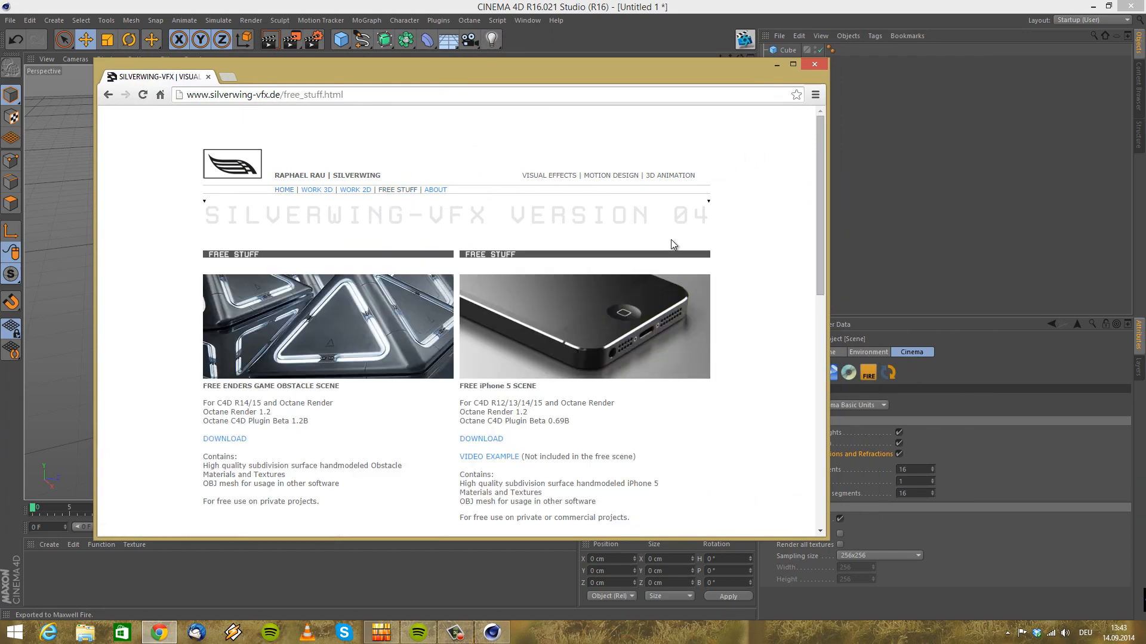
{"action": "scroll", "coordinate": [611, 352], "scroll_direction": "down", "scroll_amount": 2}
{"action": "scroll", "coordinate": [611, 352], "scroll_direction": "down", "scroll_amount": 3}
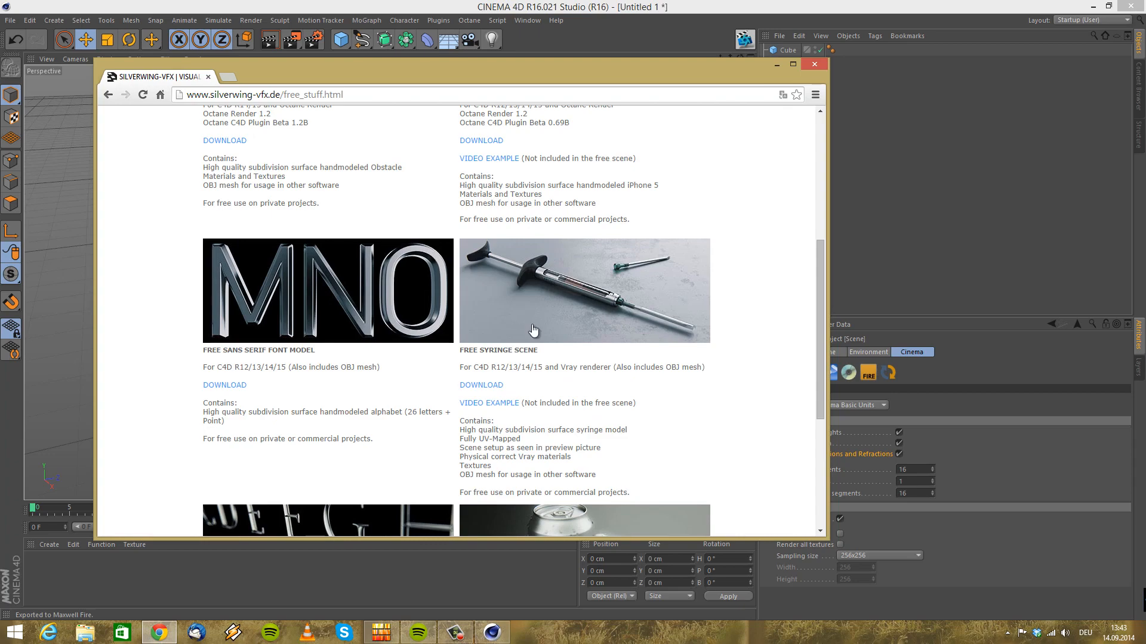
{"action": "scroll", "coordinate": [497, 332], "scroll_direction": "down", "scroll_amount": 4}
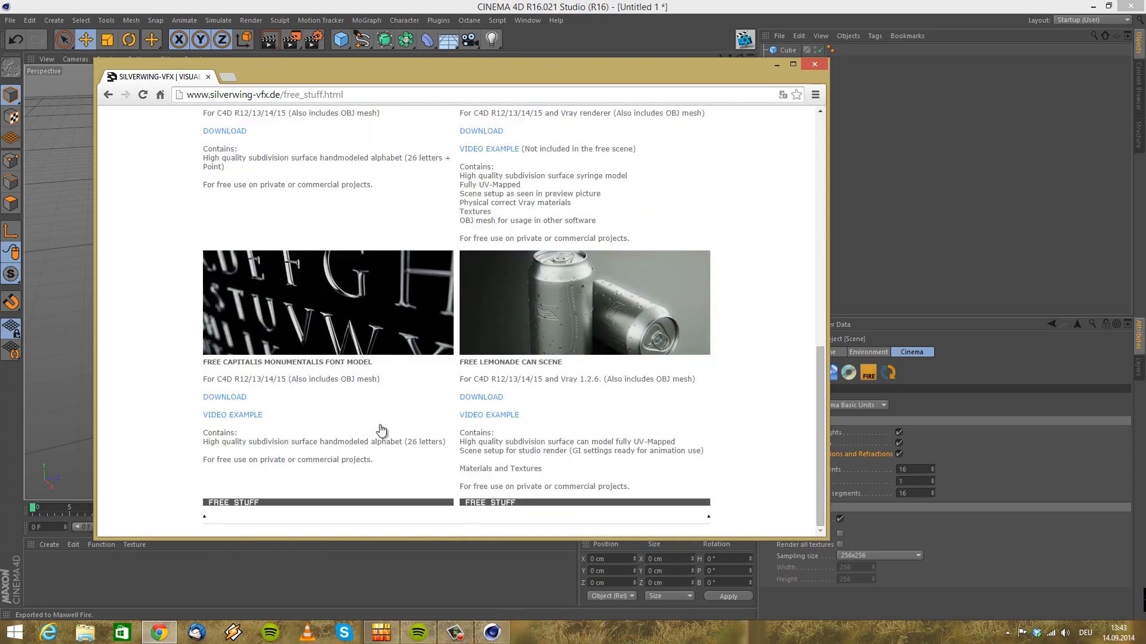
{"action": "scroll", "coordinate": [378, 430], "scroll_direction": "up", "scroll_amount": 10}
{"action": "scroll", "coordinate": [494, 281], "scroll_direction": "down", "scroll_amount": 4}
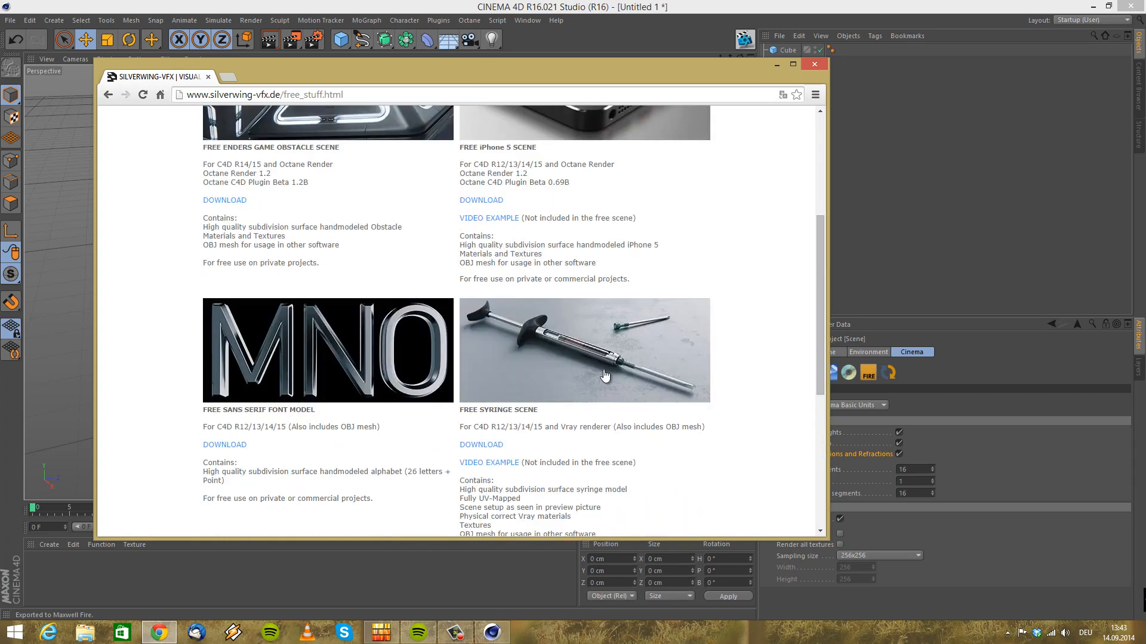
Download the Free Syringe Scene, move the browser out of the way and select the cube in Cinema 4D
{"action": "left_click", "coordinate": [482, 444]}
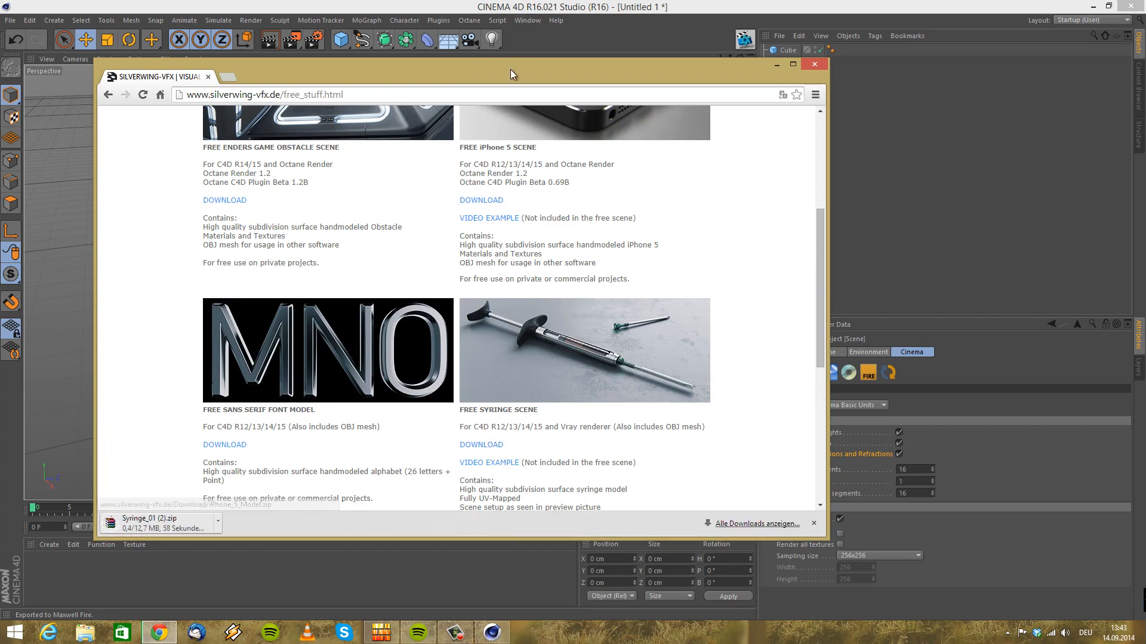
{"action": "left_click_drag", "start_coordinate": [518, 72], "coordinate": [1145, 55]}
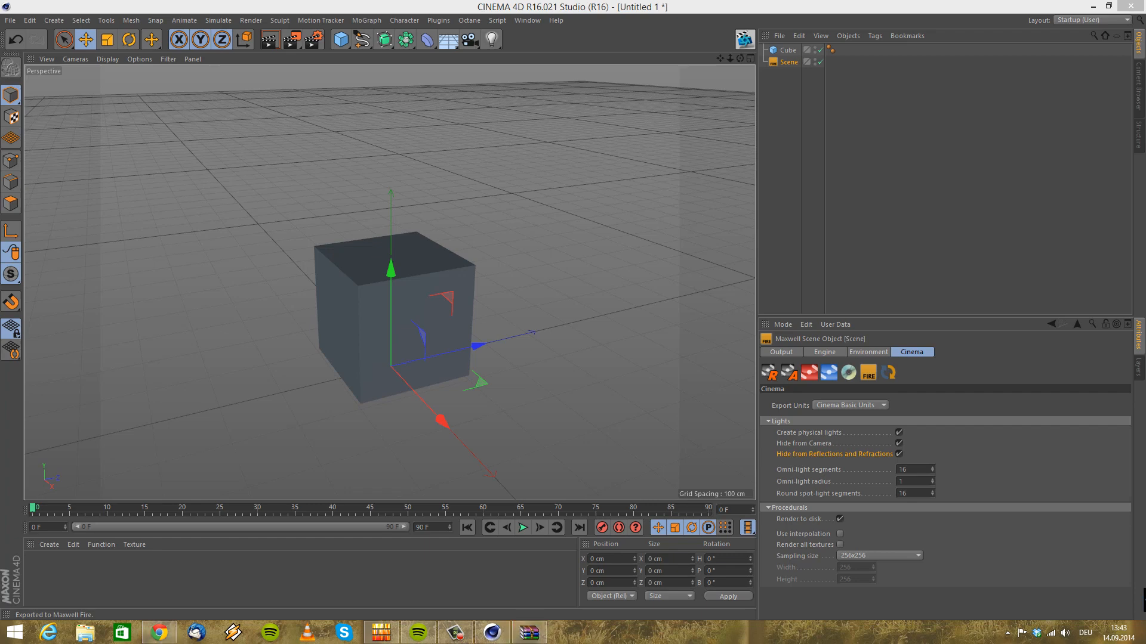
{"action": "left_click", "coordinate": [452, 281]}
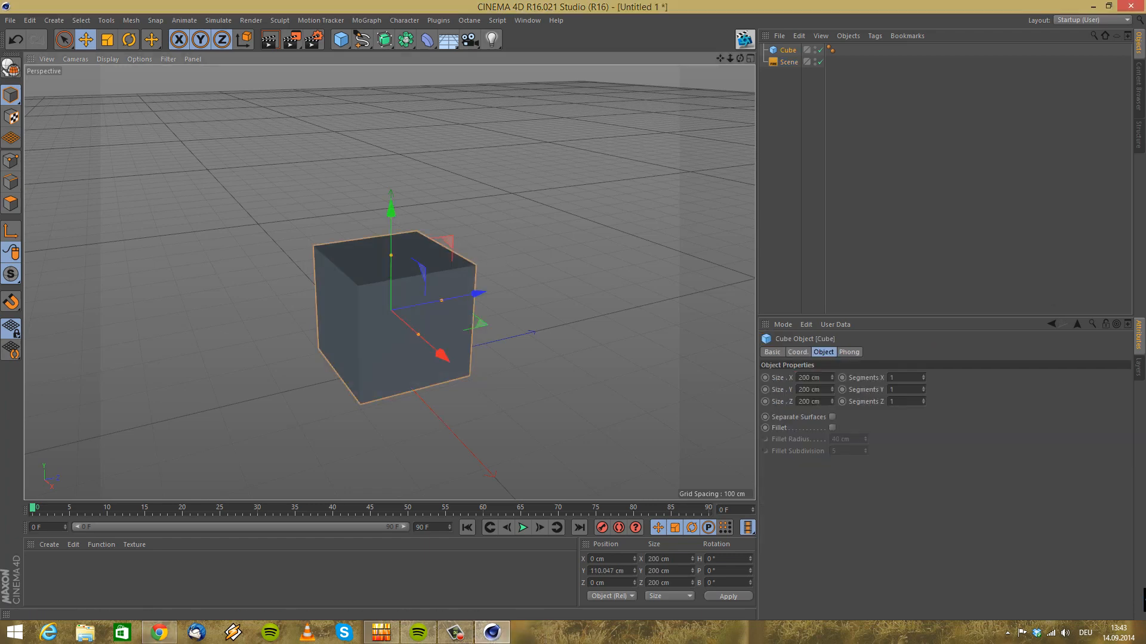
Open the Syringe_01 folder in the file explorer and check the contents of its Syringe_Scene subfolder
{"action": "left_click", "coordinate": [85, 632]}
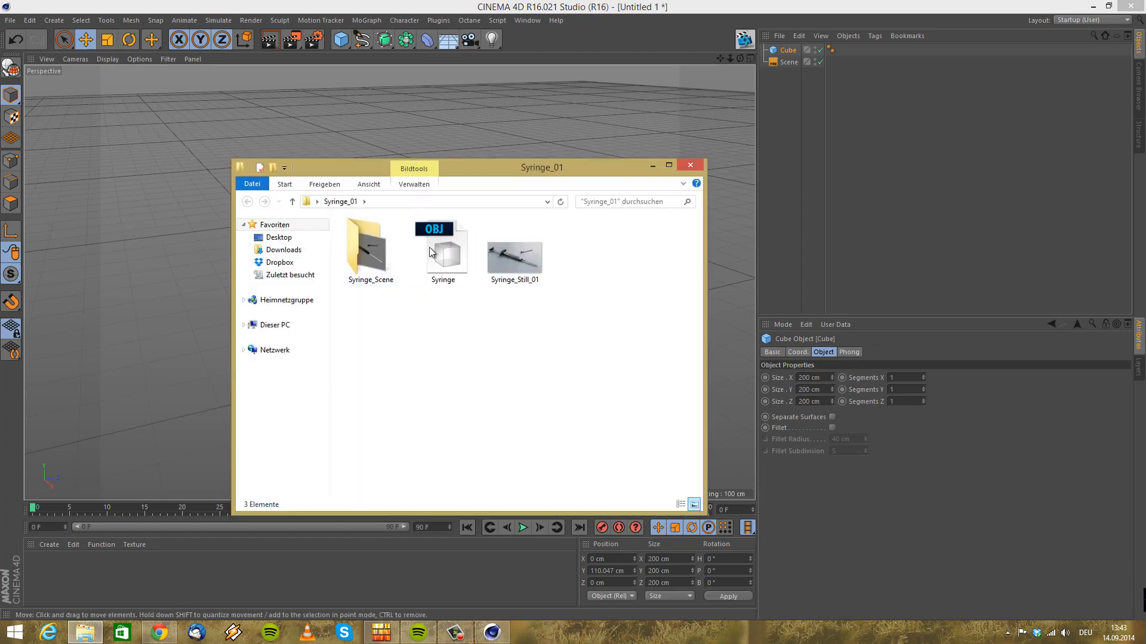
{"action": "double_click", "coordinate": [377, 262]}
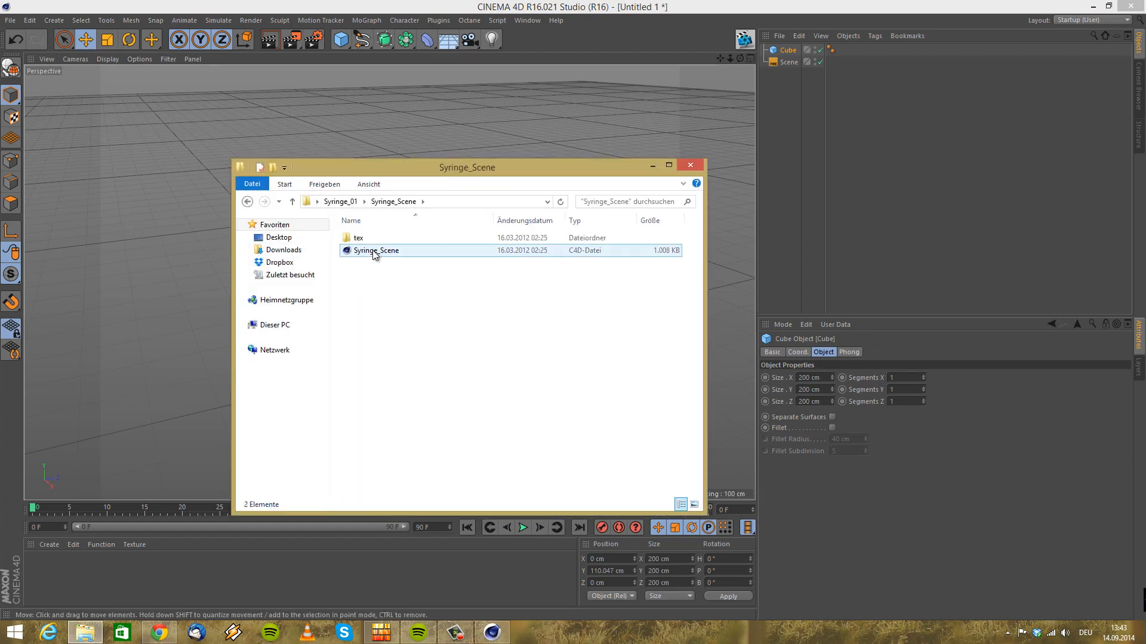
{"action": "left_click", "coordinate": [247, 202]}
View the Syringe_Still_01 preview image, close it and minimise the folder window
{"action": "left_click", "coordinate": [514, 262]}
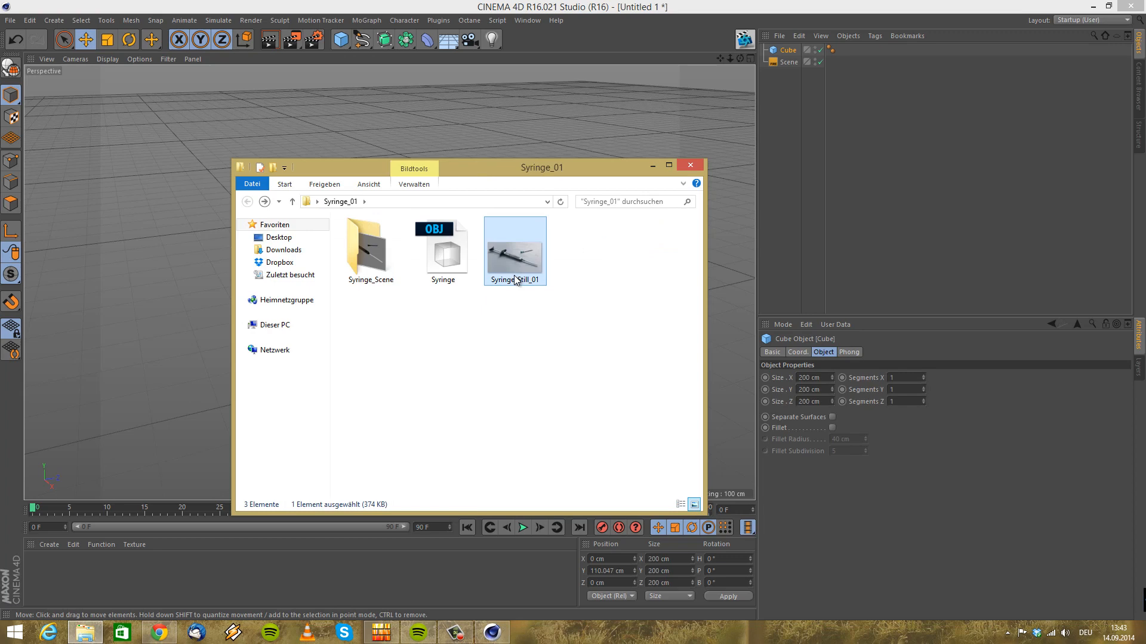
{"action": "double_click", "coordinate": [515, 278]}
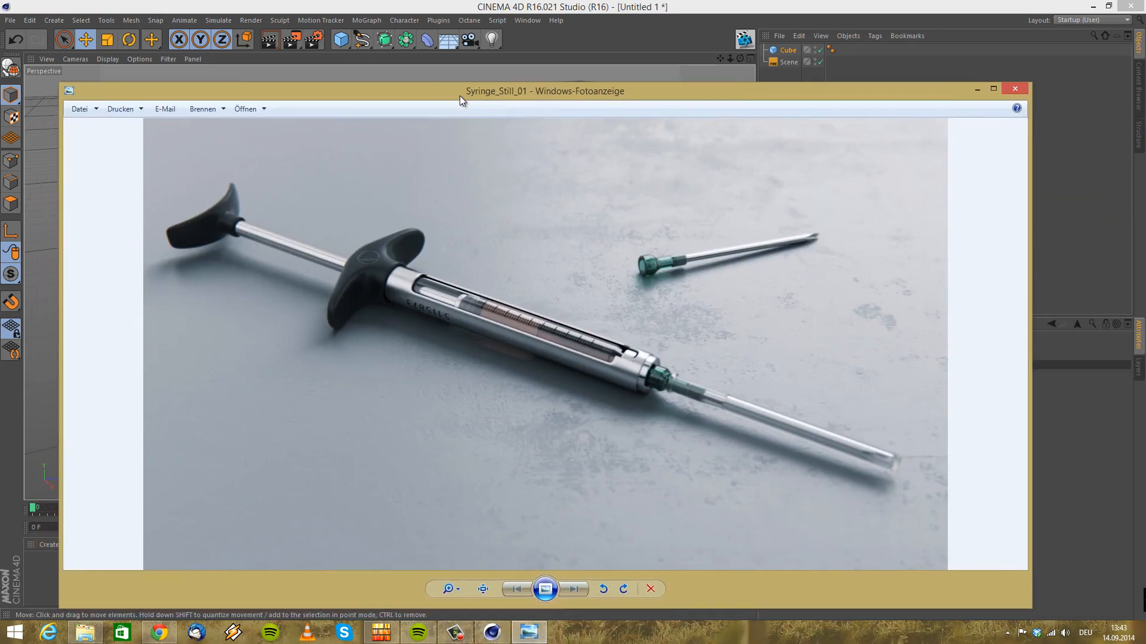
{"action": "key", "text": "alt+F4"}
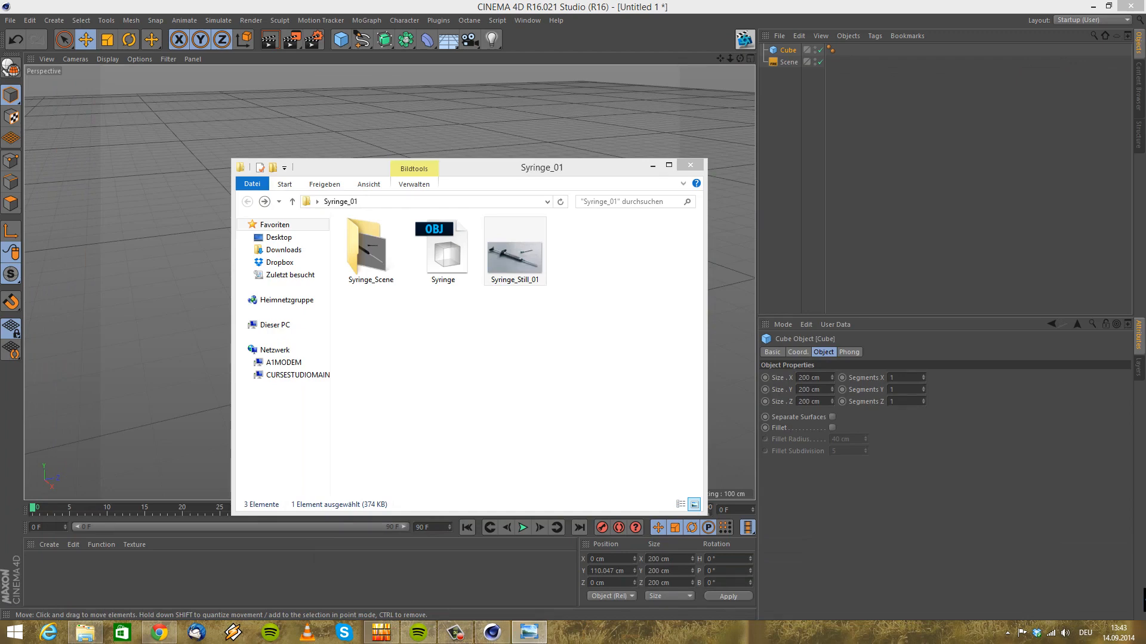
{"action": "key", "text": "Return"}
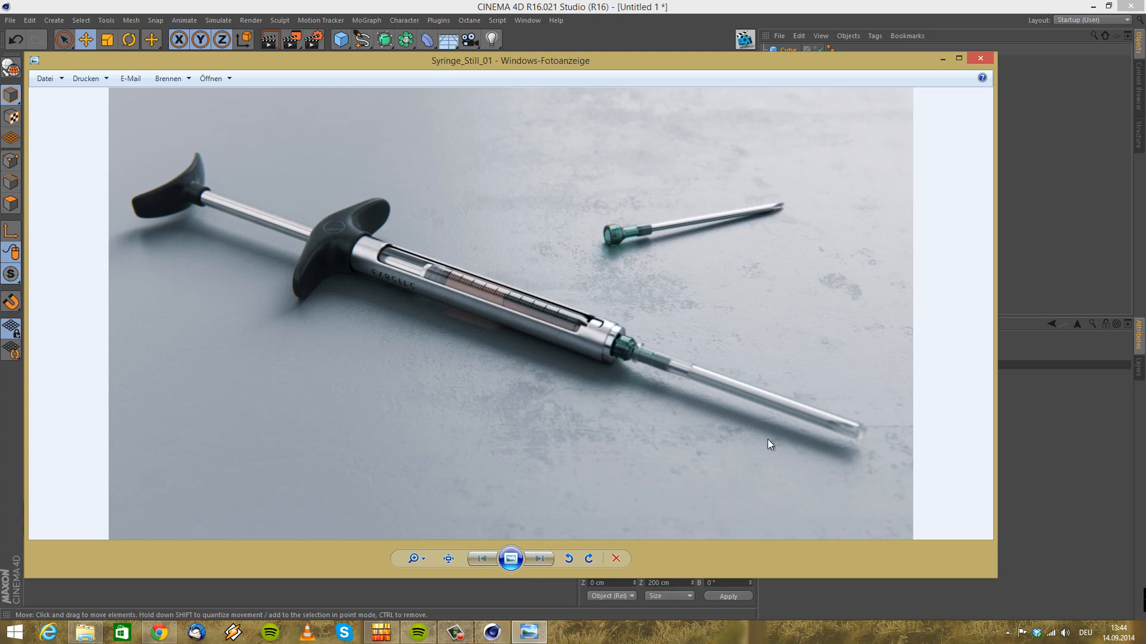
{"action": "left_click", "coordinate": [977, 57]}
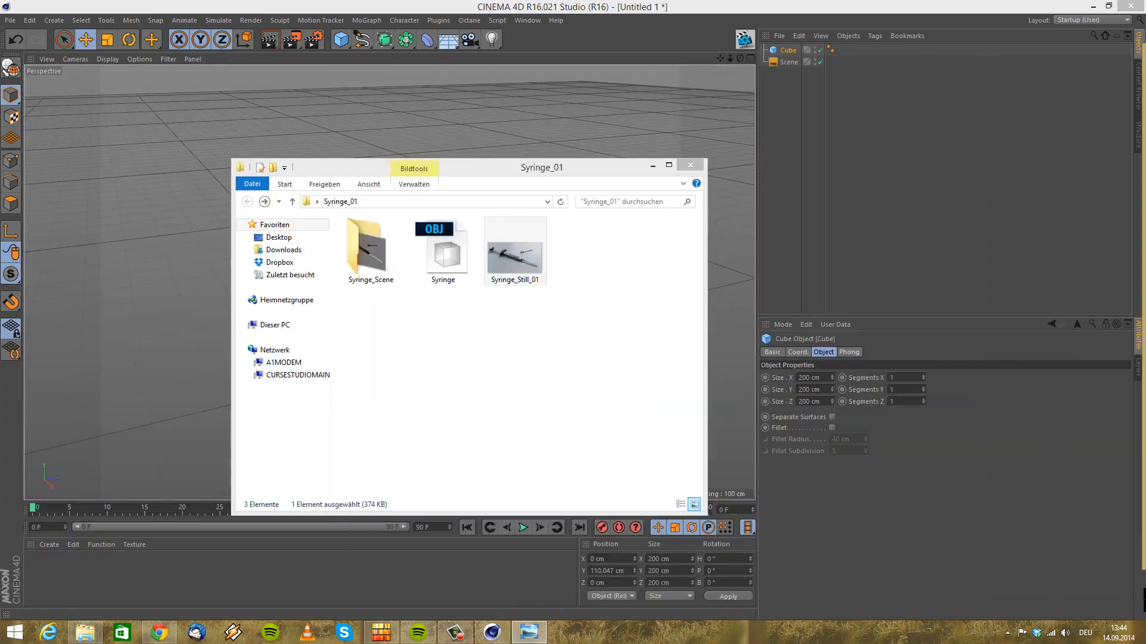
{"action": "left_click", "coordinate": [651, 167]}
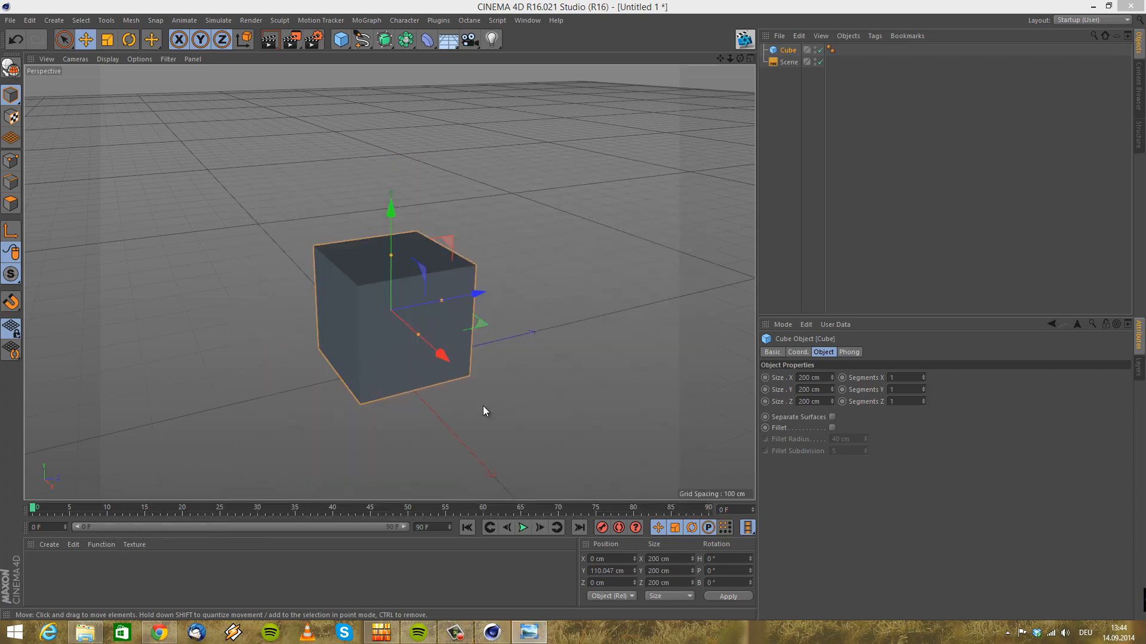
Open the Syringe_Scene Cinema 4D file from the Syringe_Scene folder and minimise the folder window
{"action": "left_click", "coordinate": [516, 22]}
{"action": "left_click", "coordinate": [515, 23]}
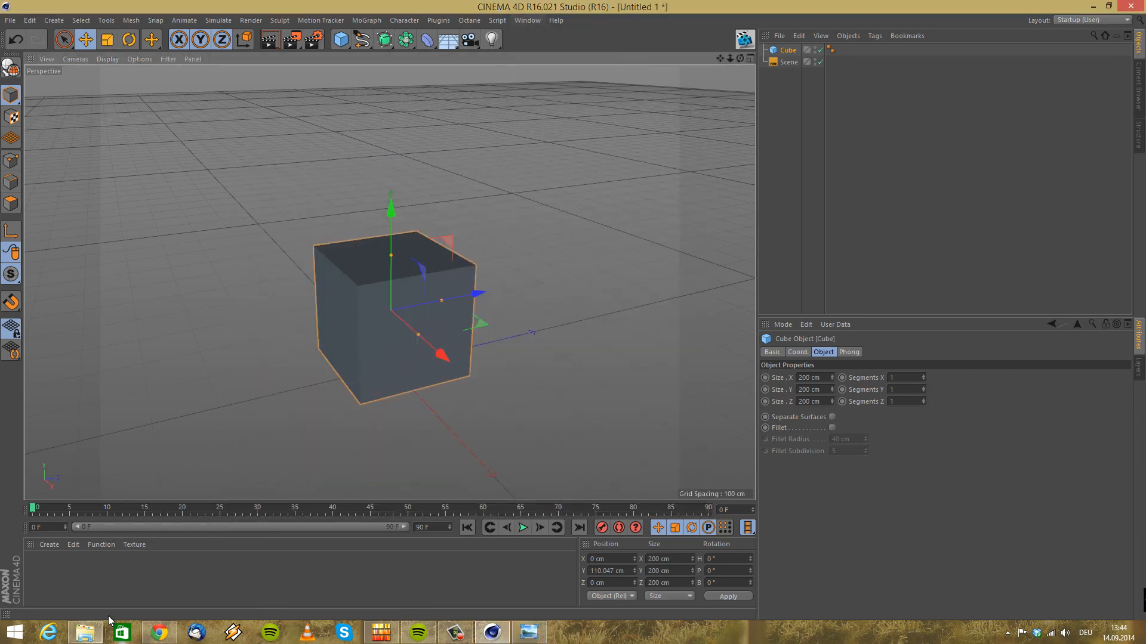
{"action": "left_click", "coordinate": [87, 631]}
{"action": "double_click", "coordinate": [373, 242]}
{"action": "left_click", "coordinate": [388, 252]}
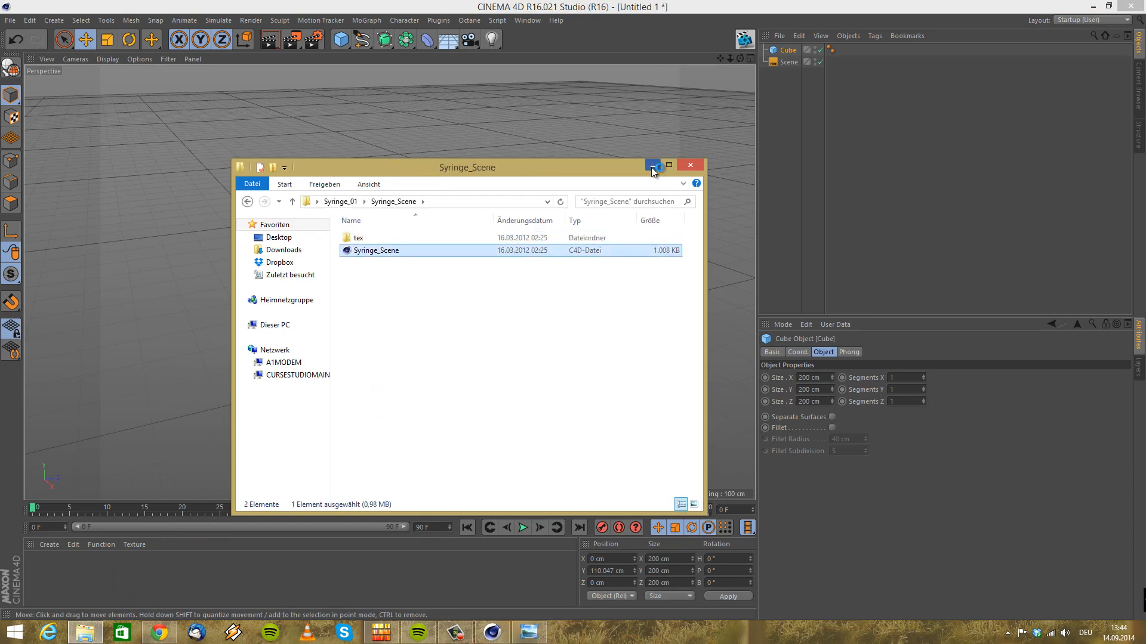
{"action": "left_click", "coordinate": [653, 167]}
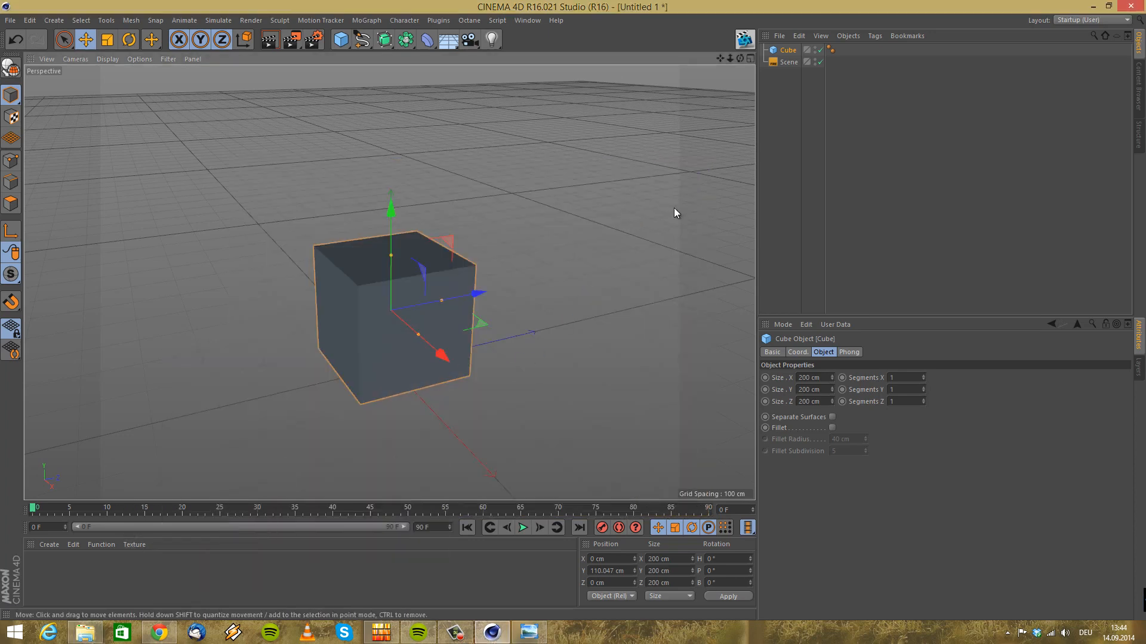
Check the list of open projects and open the Syringe_Scene file from its folder once more
{"action": "left_click", "coordinate": [525, 21]}
{"action": "left_click", "coordinate": [523, 20]}
{"action": "left_click", "coordinate": [85, 631]}
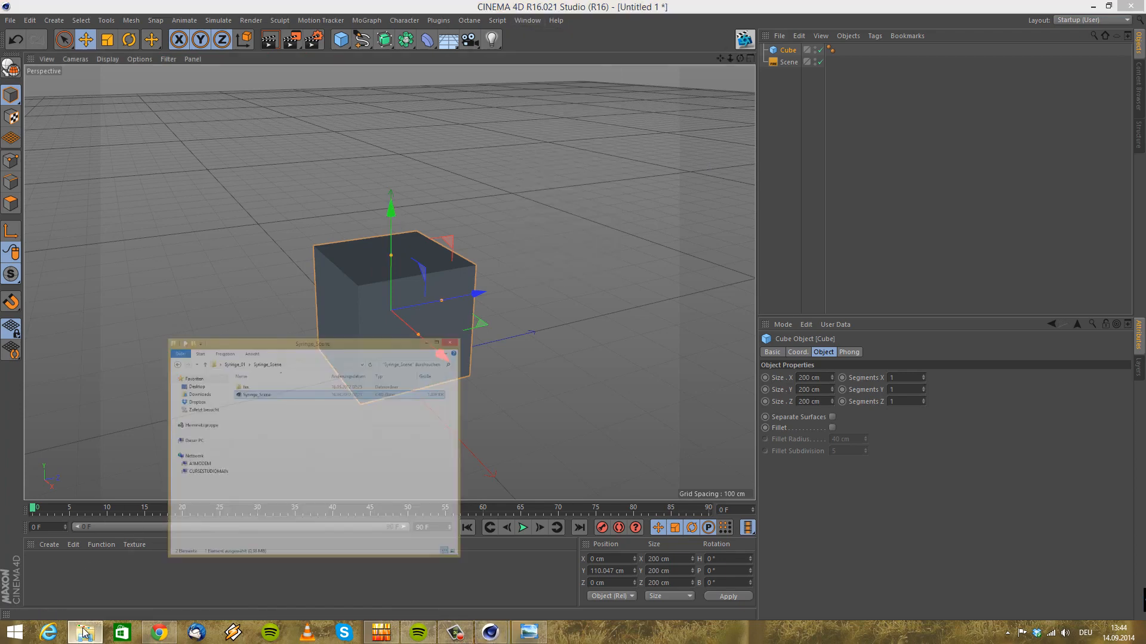
{"action": "left_click", "coordinate": [372, 250]}
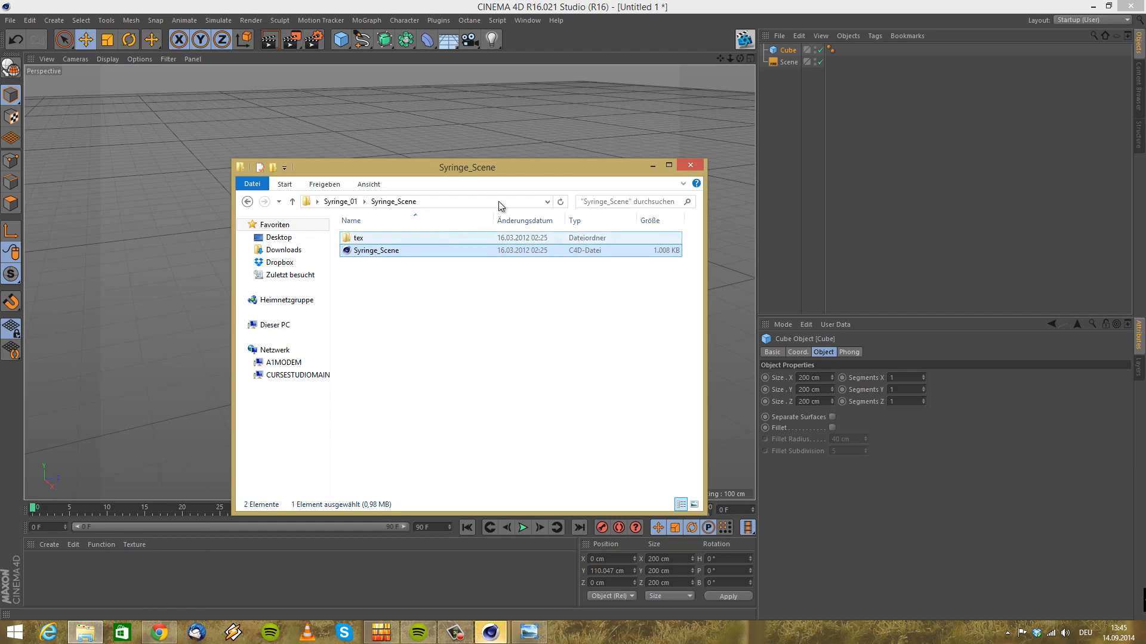
Switch to the Cinema 4D instance with the syringe, decline opening it under the same name, and check the open projects
{"action": "left_click", "coordinate": [490, 631]}
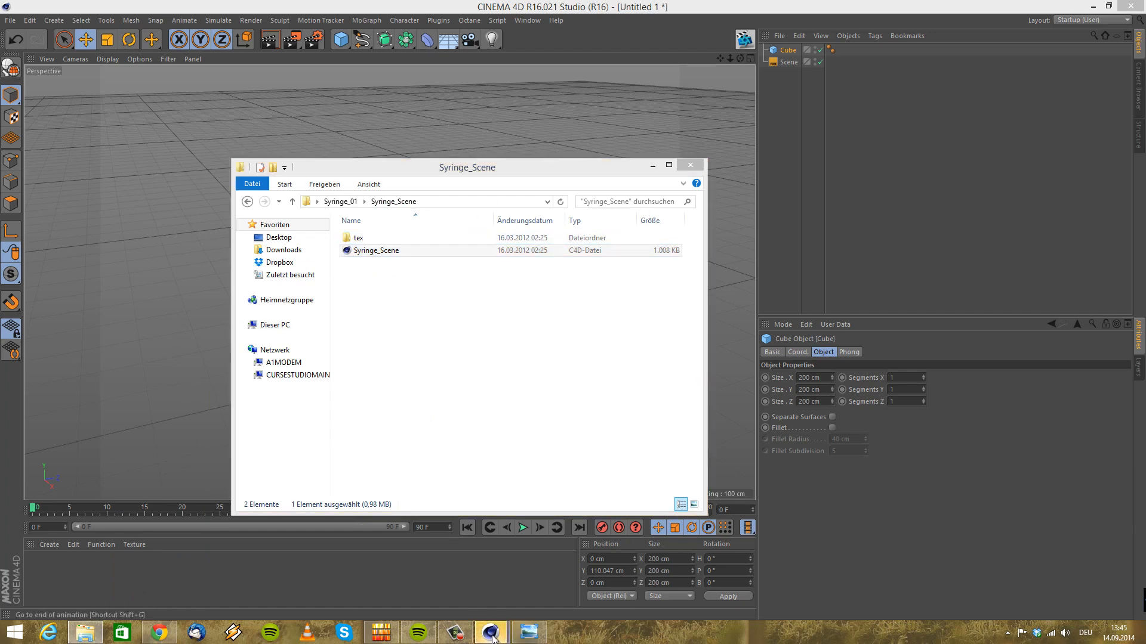
{"action": "left_click", "coordinate": [553, 570]}
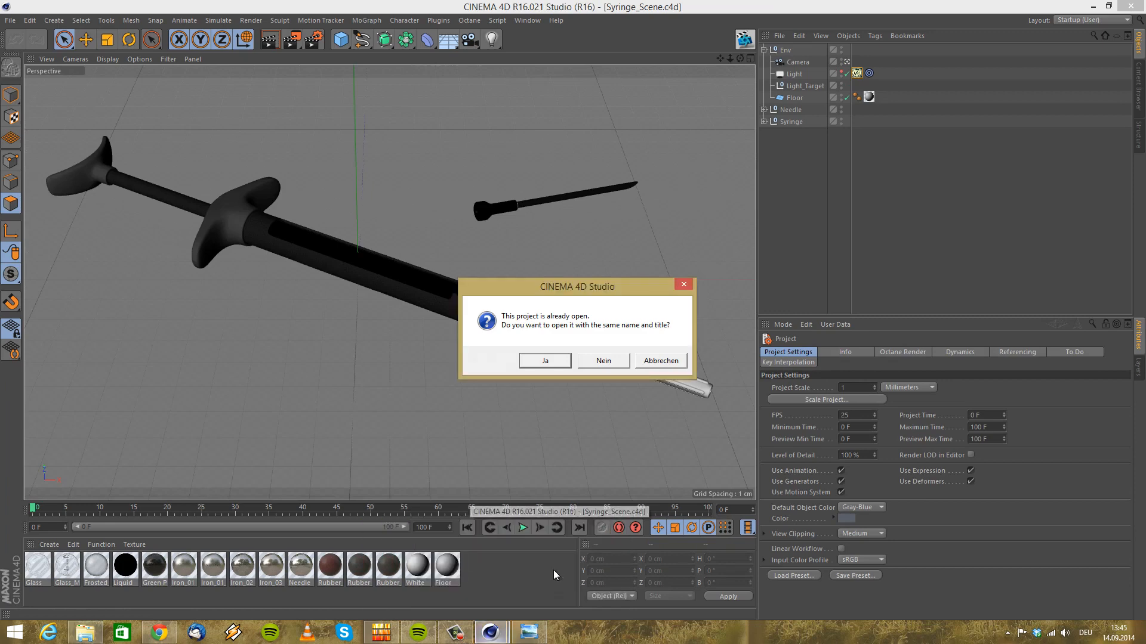
{"action": "left_click", "coordinate": [616, 366]}
{"action": "left_click", "coordinate": [528, 20]}
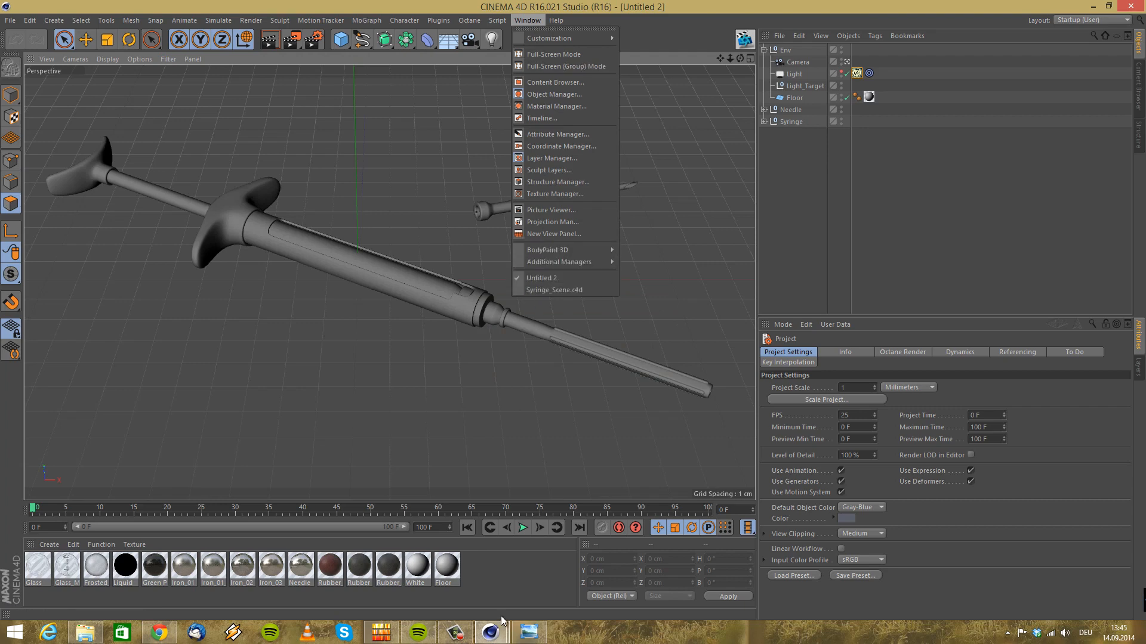
{"action": "left_click", "coordinate": [522, 291]}
Minimise both Cinema 4D windows and the folder window to reveal the desktop
{"action": "mouse_move", "coordinate": [489, 632]}
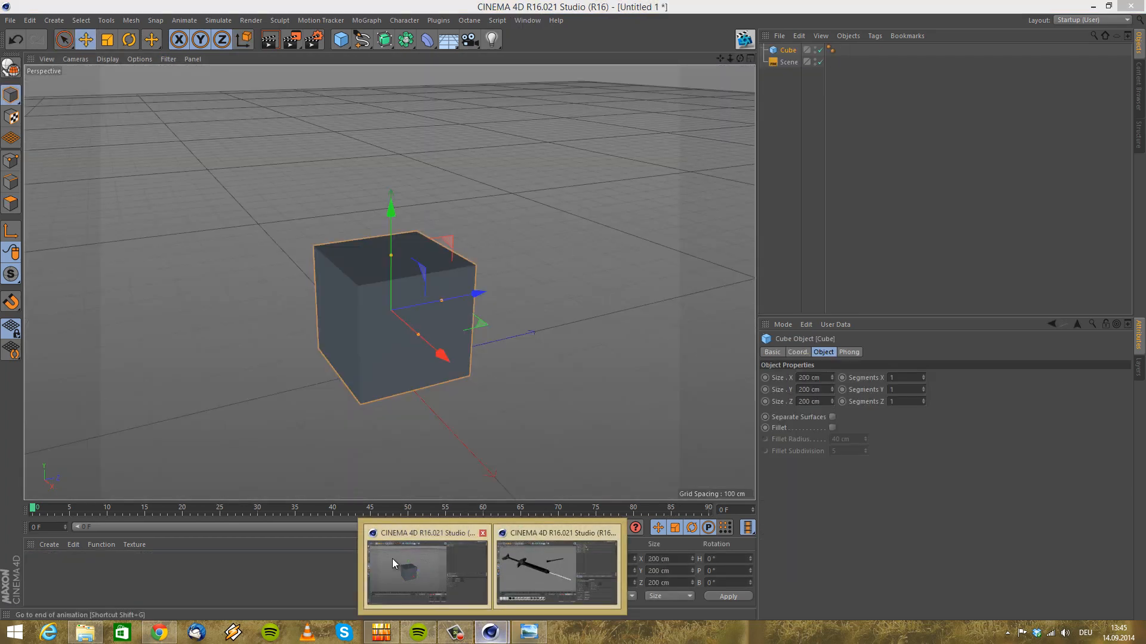
{"action": "left_click", "coordinate": [392, 558]}
{"action": "left_click", "coordinate": [1094, 6]}
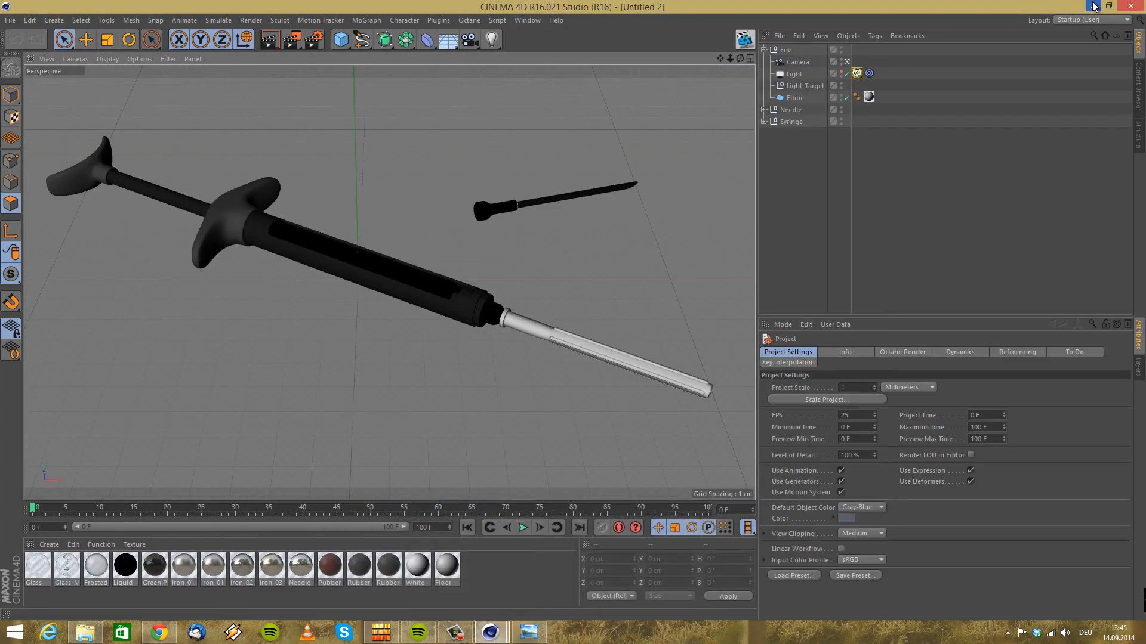
{"action": "left_click", "coordinate": [1094, 6]}
{"action": "left_click", "coordinate": [652, 165]}
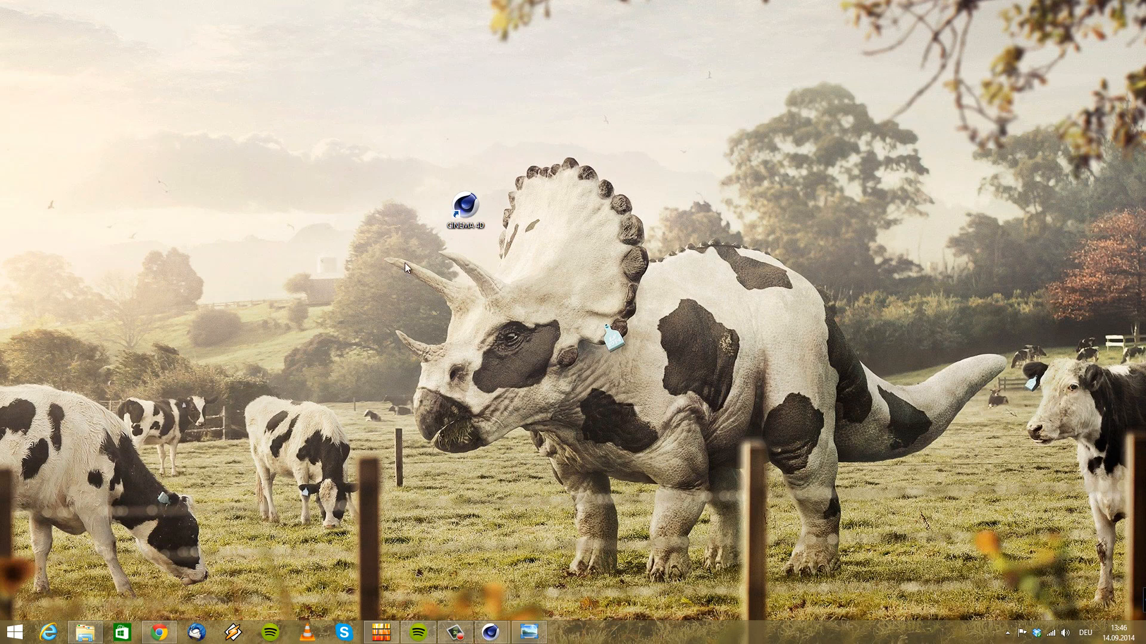
Open the properties of the CINEMA 4D desktop shortcut
{"action": "right_click", "coordinate": [458, 216]}
{"action": "left_click", "coordinate": [352, 146]}
{"action": "left_click", "coordinate": [457, 206]}
{"action": "right_click", "coordinate": [465, 208]}
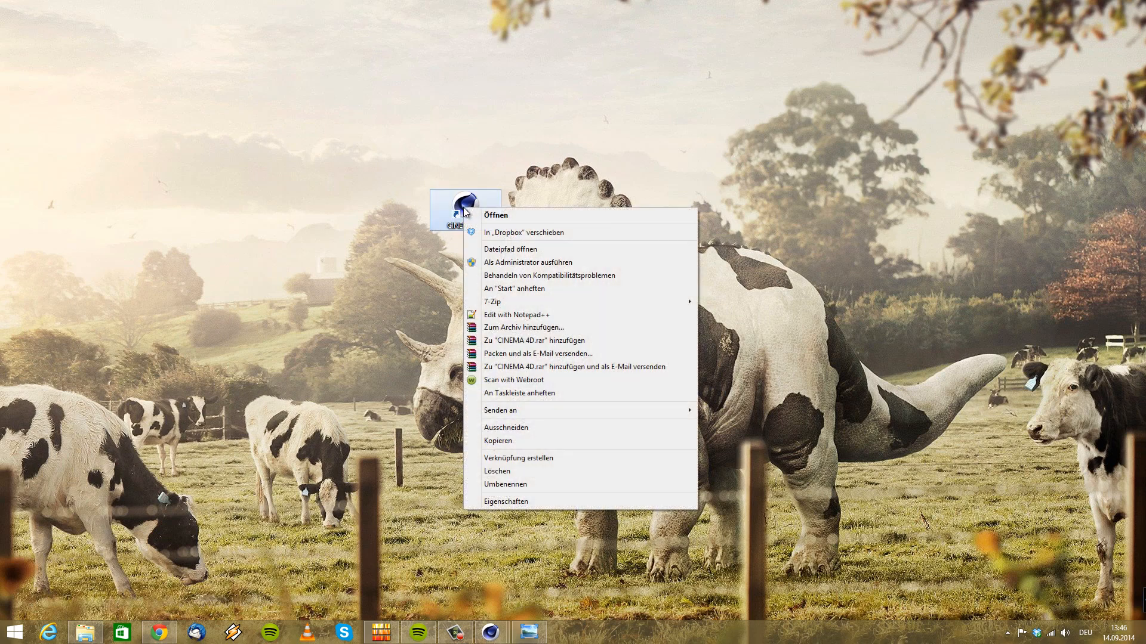
{"action": "left_click", "coordinate": [507, 501]}
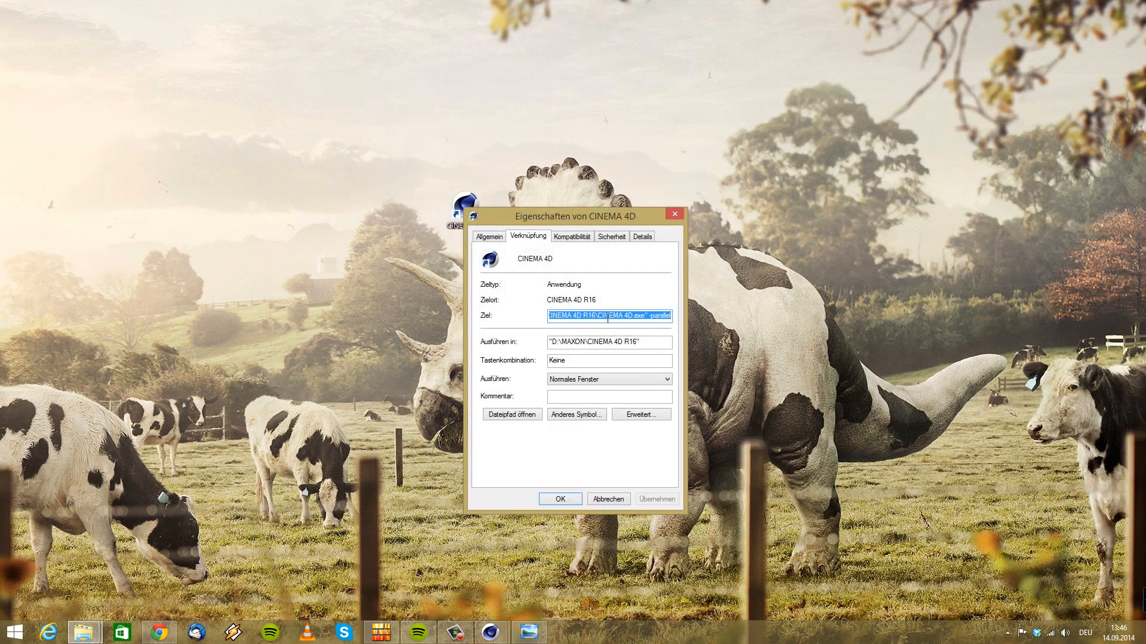
Highlight the -parallel parameter at the end of the CINEMA 4D shortcut's target path and close its properties
{"action": "left_click_drag", "start_coordinate": [605, 318], "coordinate": [733, 319]}
{"action": "left_click", "coordinate": [660, 321]}
{"action": "double_click", "coordinate": [648, 317]}
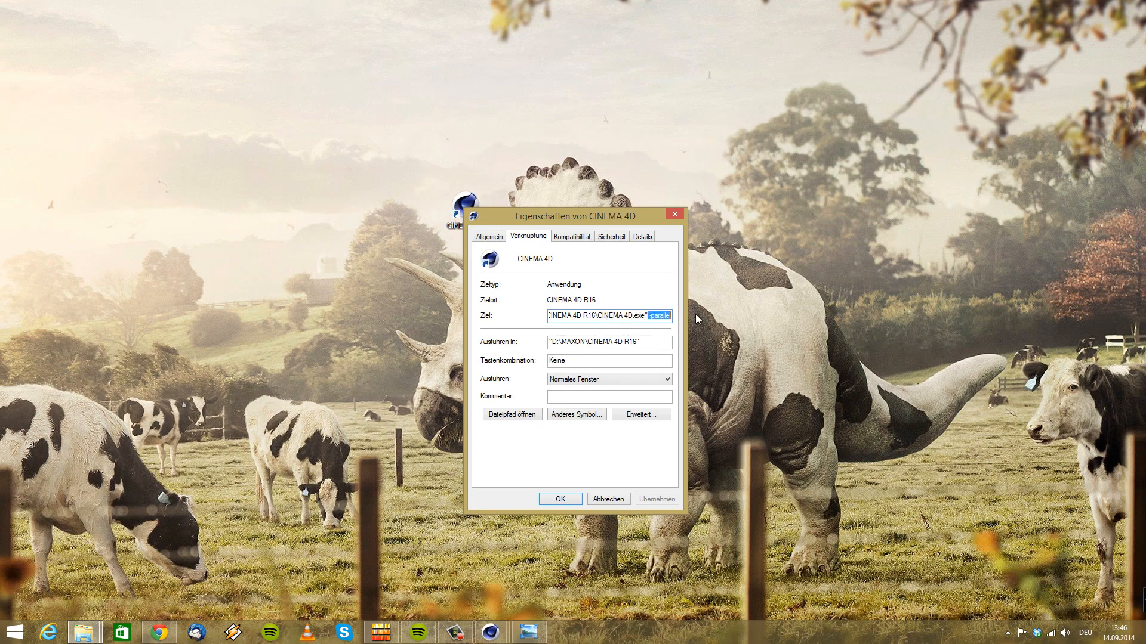
{"action": "left_click", "coordinate": [648, 317]}
{"action": "left_click_drag", "start_coordinate": [650, 317], "coordinate": [731, 314]}
{"action": "left_click", "coordinate": [560, 500]}
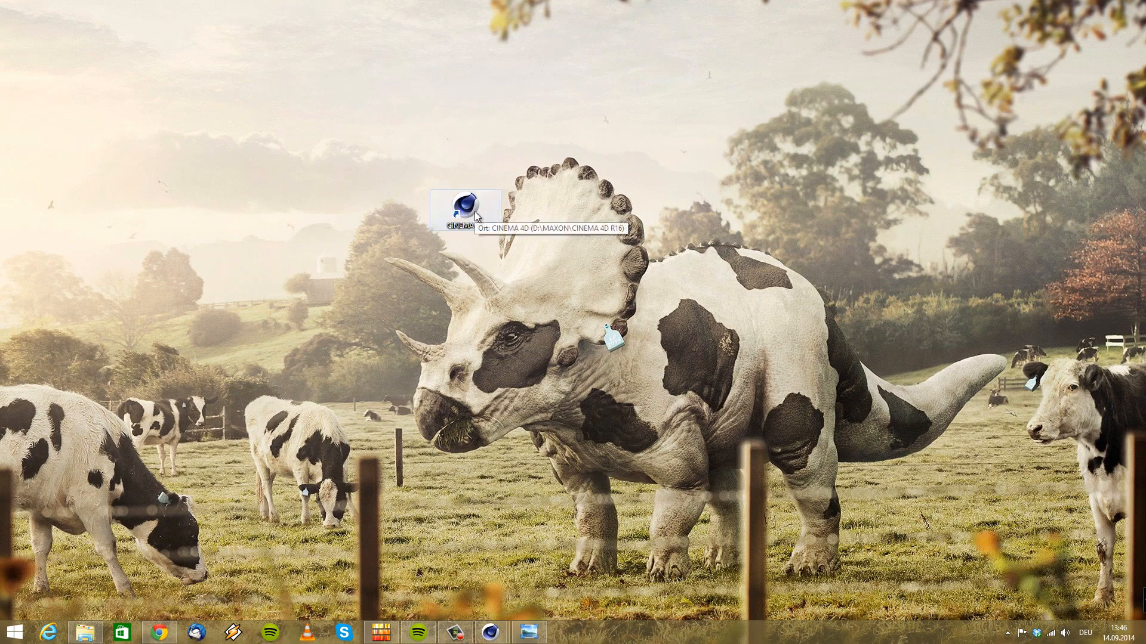
Bring up the Cinema 4D instance with the empty Untitled 1 project
{"action": "mouse_move", "coordinate": [491, 631]}
{"action": "left_click", "coordinate": [541, 583]}
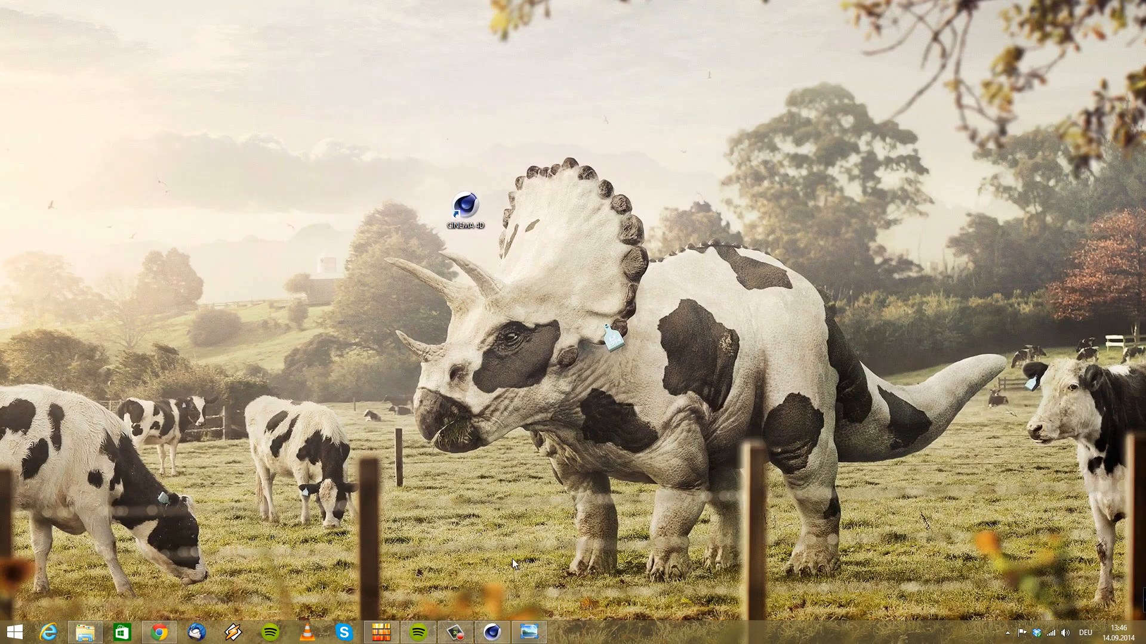
{"action": "mouse_move", "coordinate": [500, 632]}
{"action": "left_click", "coordinate": [457, 578]}
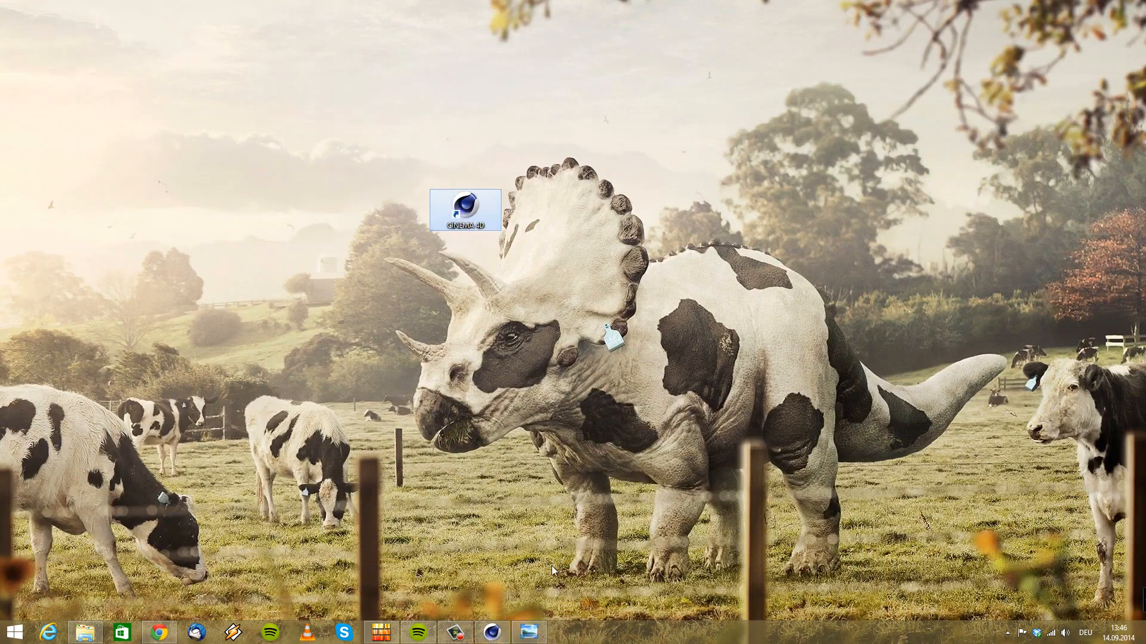
{"action": "left_click", "coordinate": [492, 632]}
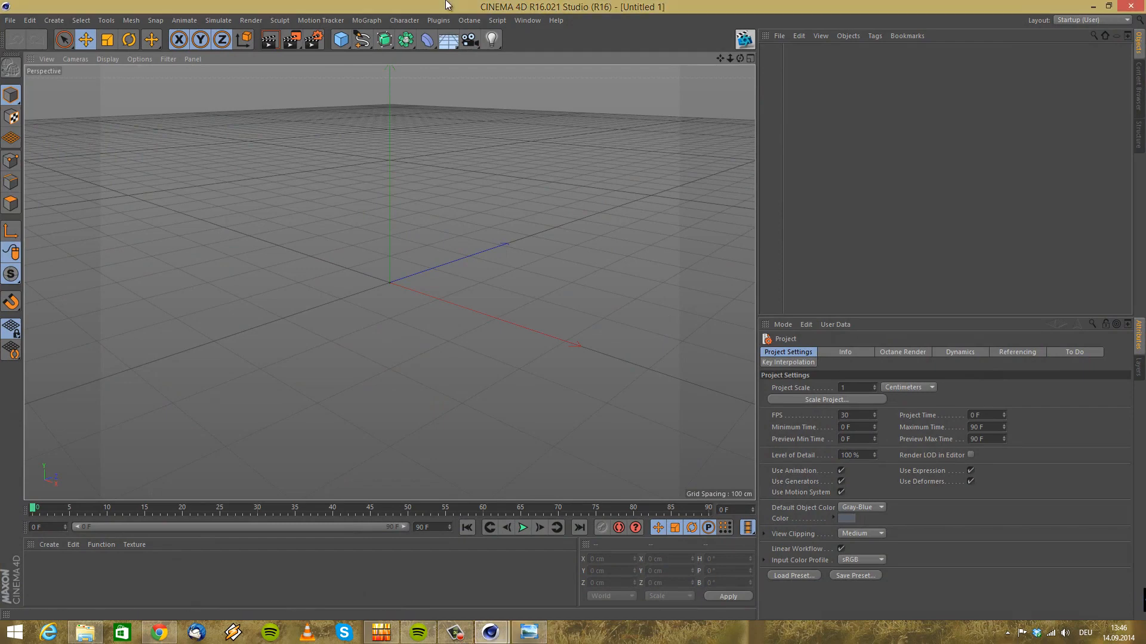
Switch to the instance with the cube and back to the empty Untitled 1 instance, and render its view
{"action": "mouse_move", "coordinate": [491, 633]}
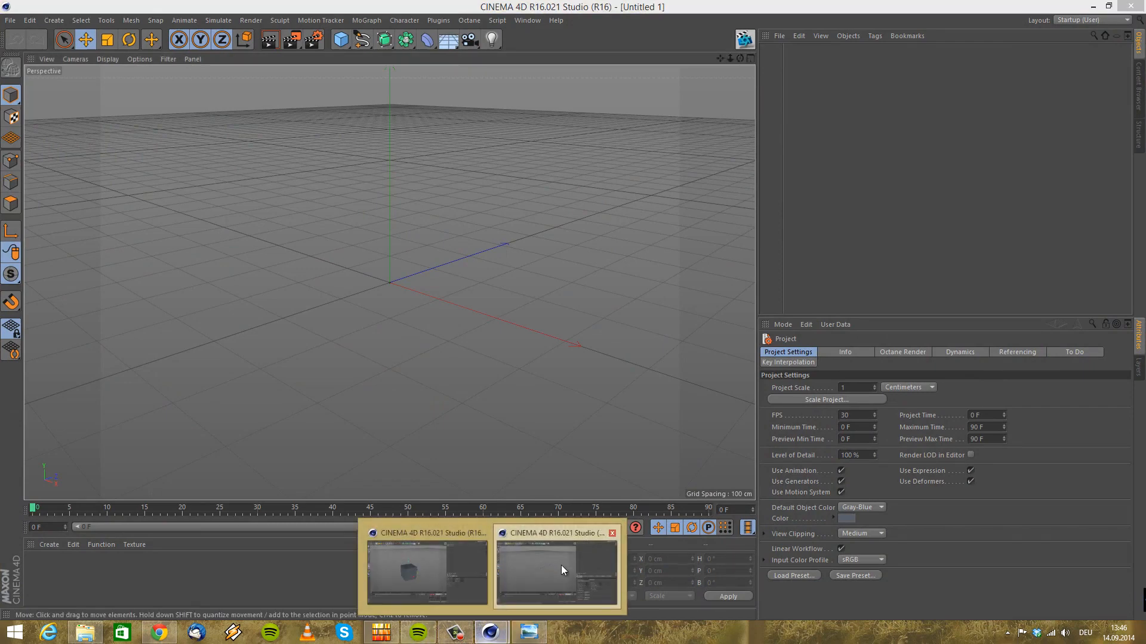
{"action": "left_click", "coordinate": [414, 563]}
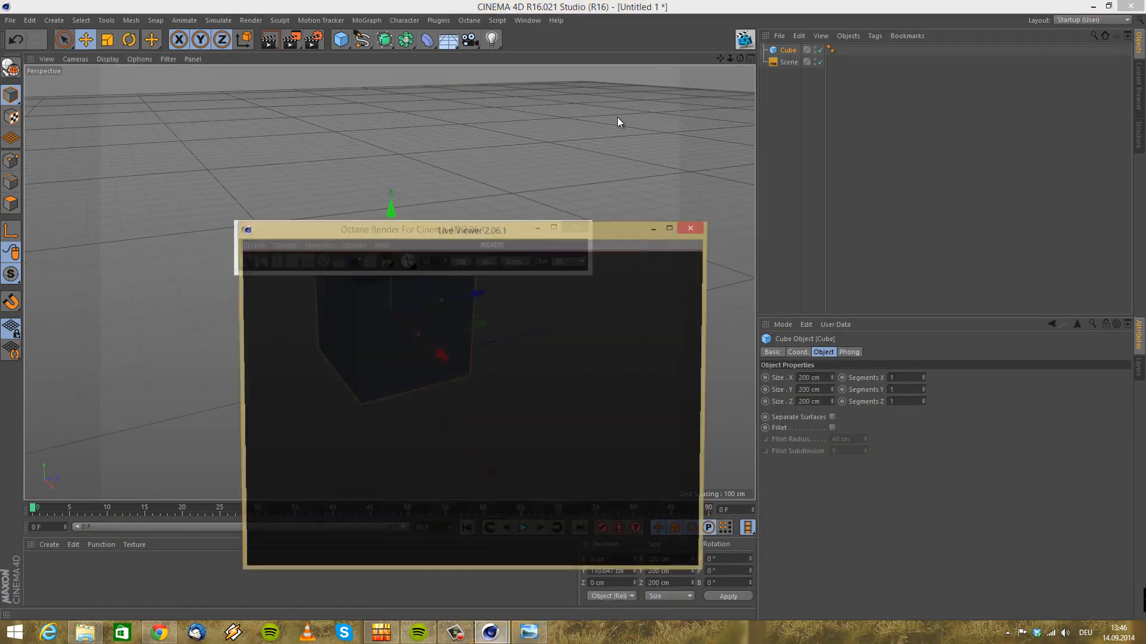
{"action": "left_click_drag", "start_coordinate": [358, 229], "coordinate": [538, 157]}
{"action": "left_click", "coordinate": [498, 634]}
{"action": "left_click", "coordinate": [557, 567]}
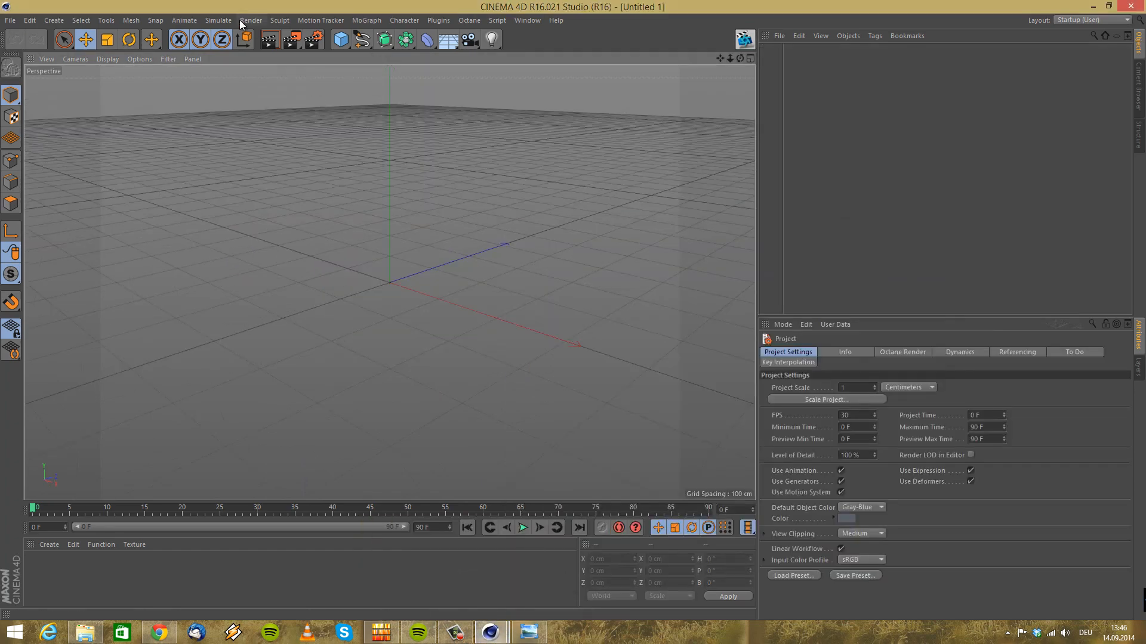
{"action": "left_click", "coordinate": [269, 40]}
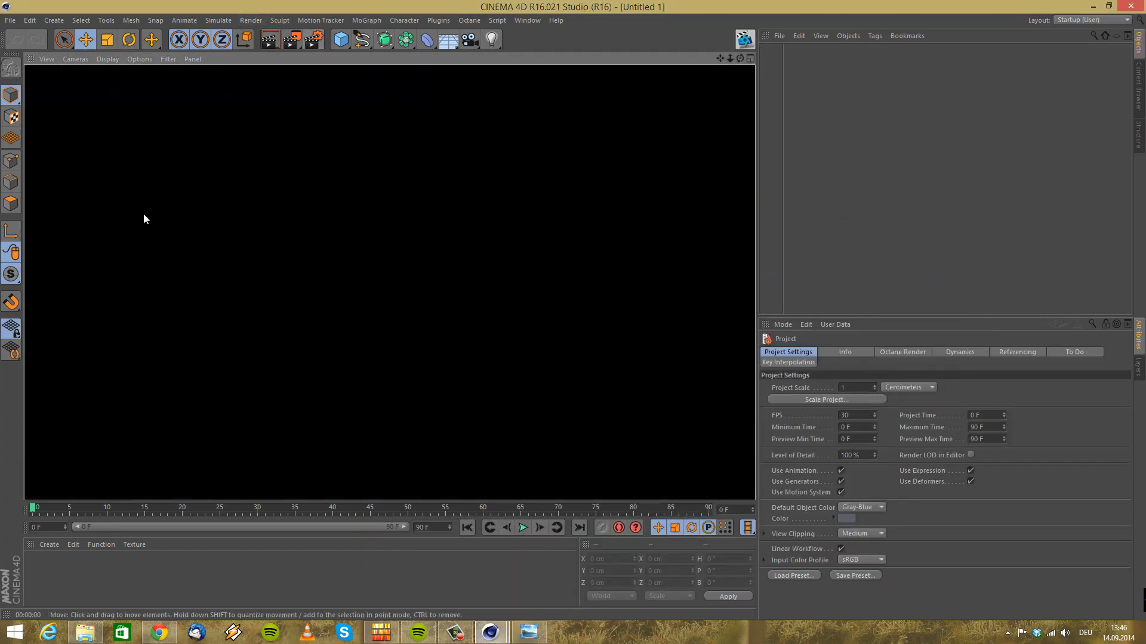
Close both running Cinema 4D instances without saving the cube project
{"action": "left_click", "coordinate": [1130, 6]}
{"action": "left_click", "coordinate": [967, 227]}
{"action": "left_click", "coordinate": [753, 157]}
{"action": "left_click", "coordinate": [1131, 6]}
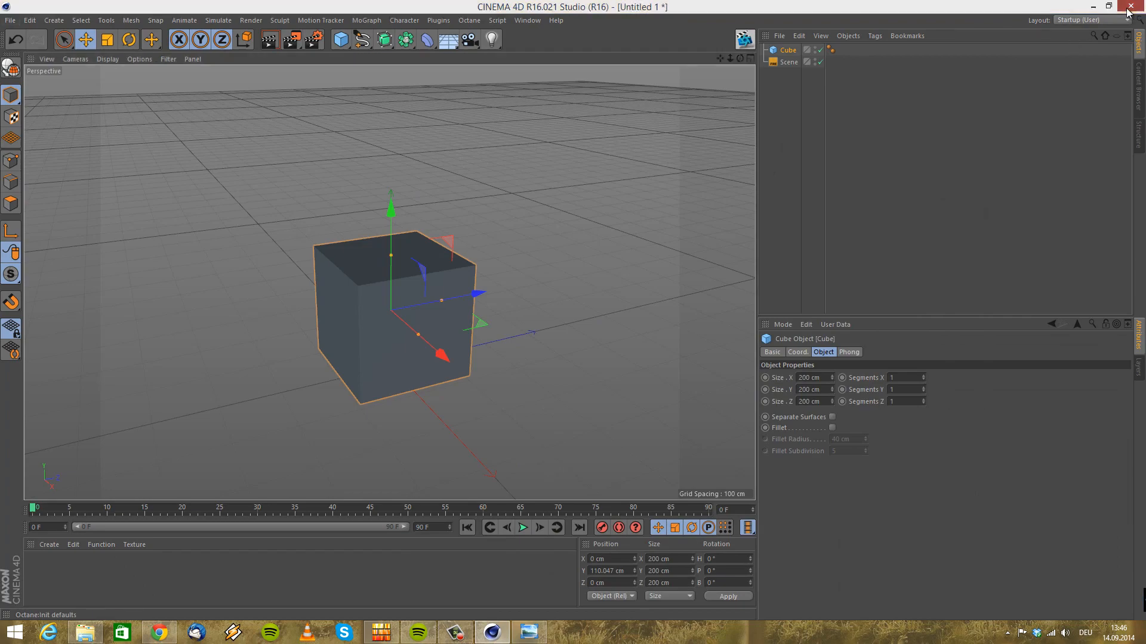
{"action": "left_click", "coordinate": [601, 363]}
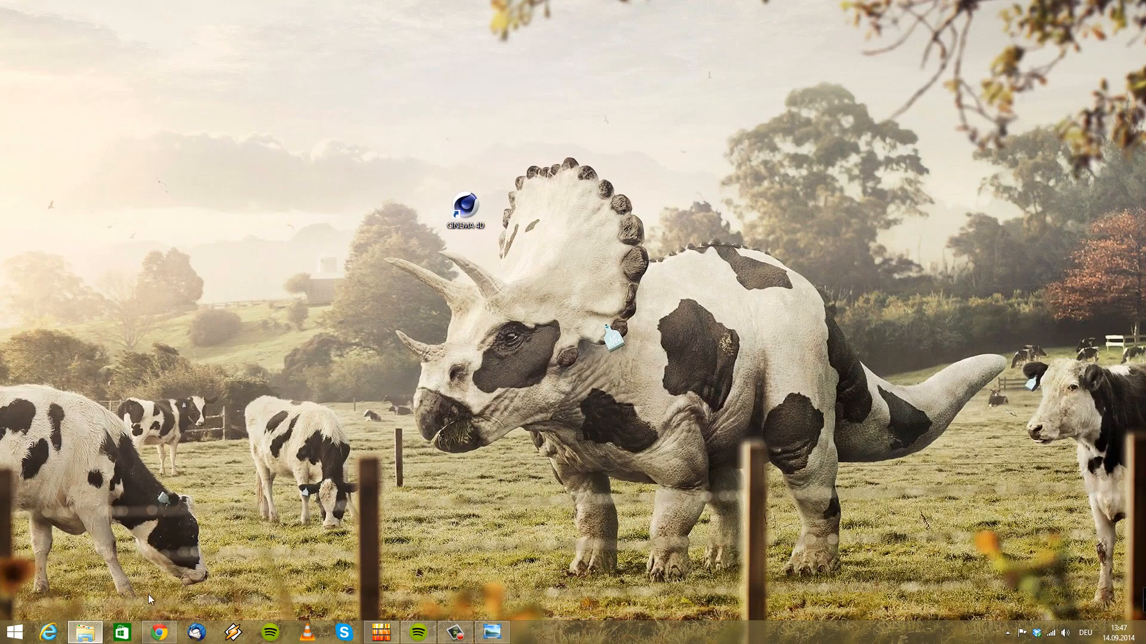
Open the Syringe_Scene project from its folder and minimise the folder window
{"action": "left_click", "coordinate": [85, 632]}
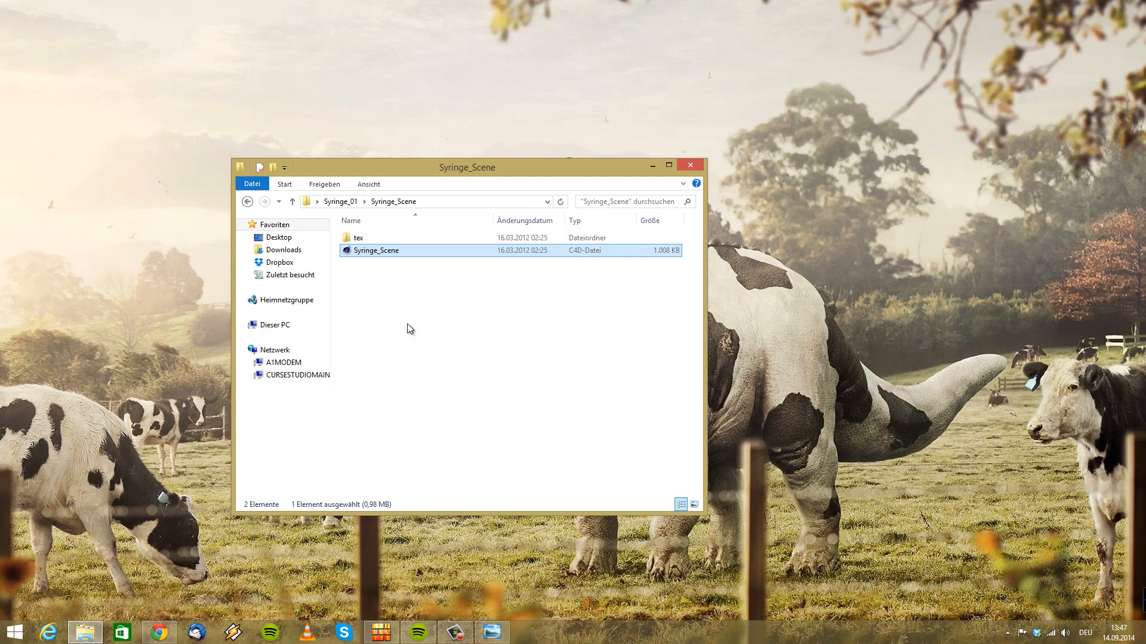
{"action": "left_click", "coordinate": [652, 169]}
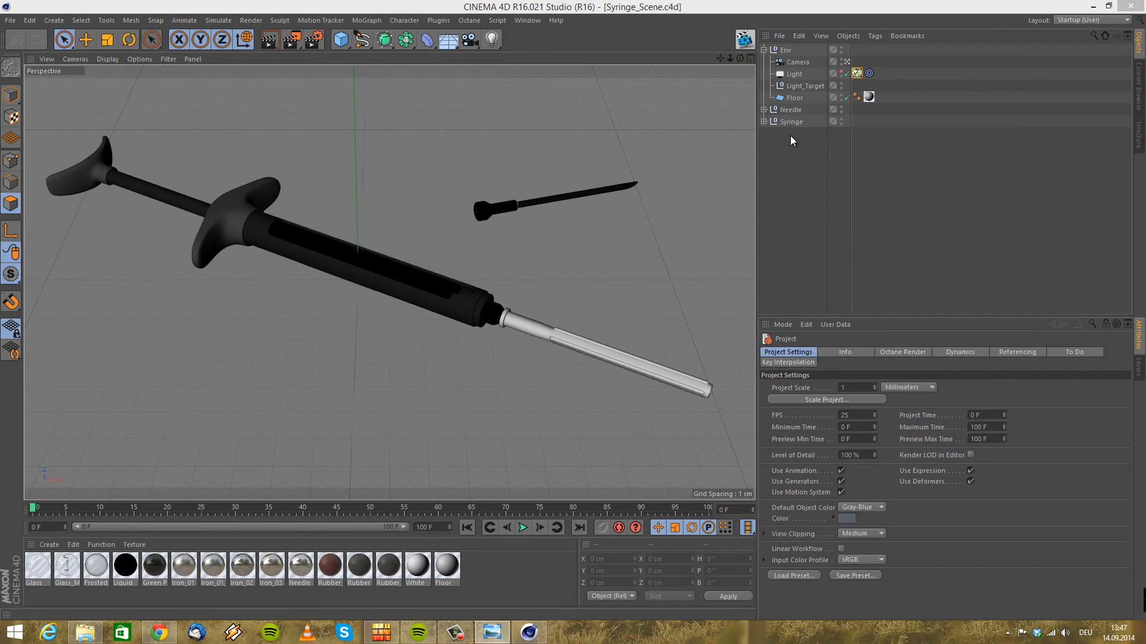
Delete the VrayLight tag from the Light object in the Env group, and delete the Light itself
{"action": "left_click", "coordinate": [792, 75]}
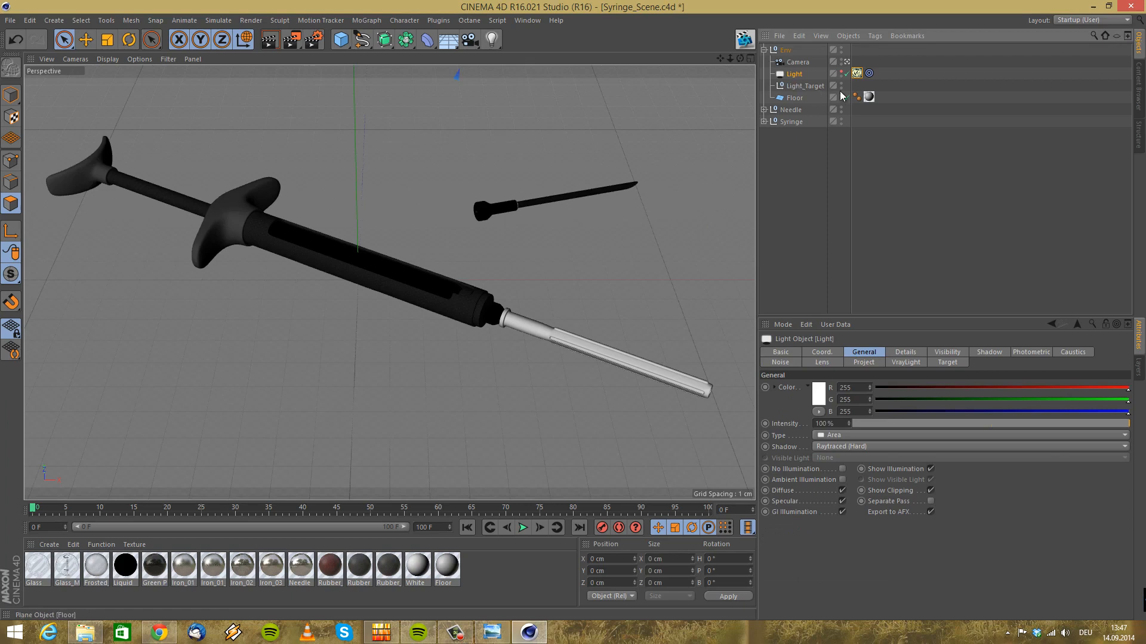
{"action": "left_click", "coordinate": [856, 73]}
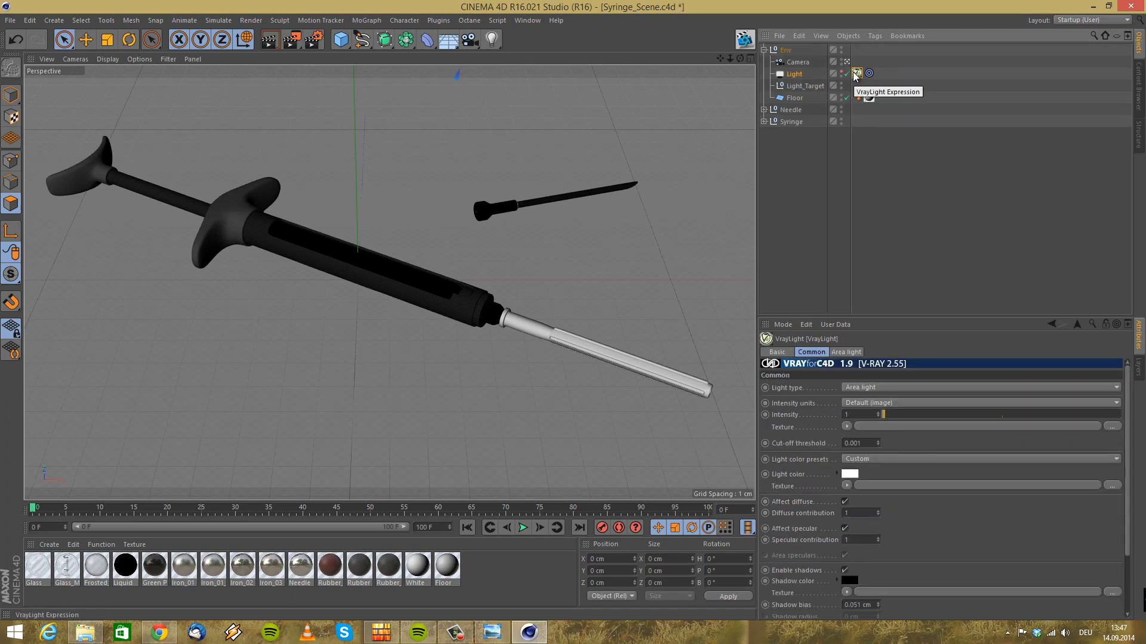
{"action": "key", "text": "Delete"}
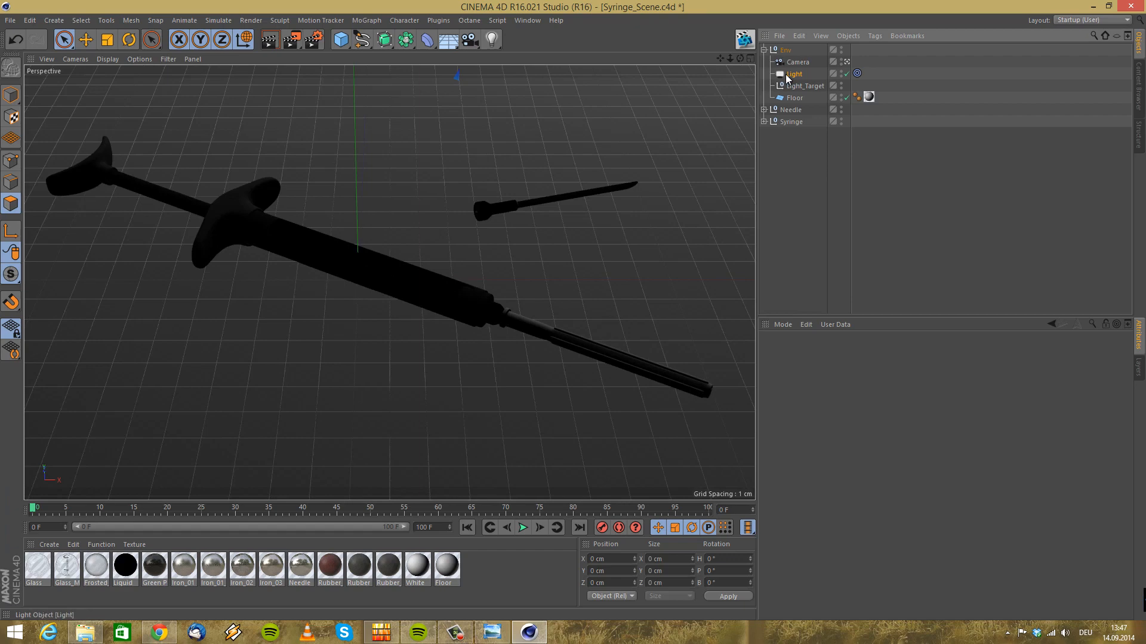
{"action": "left_click", "coordinate": [788, 78]}
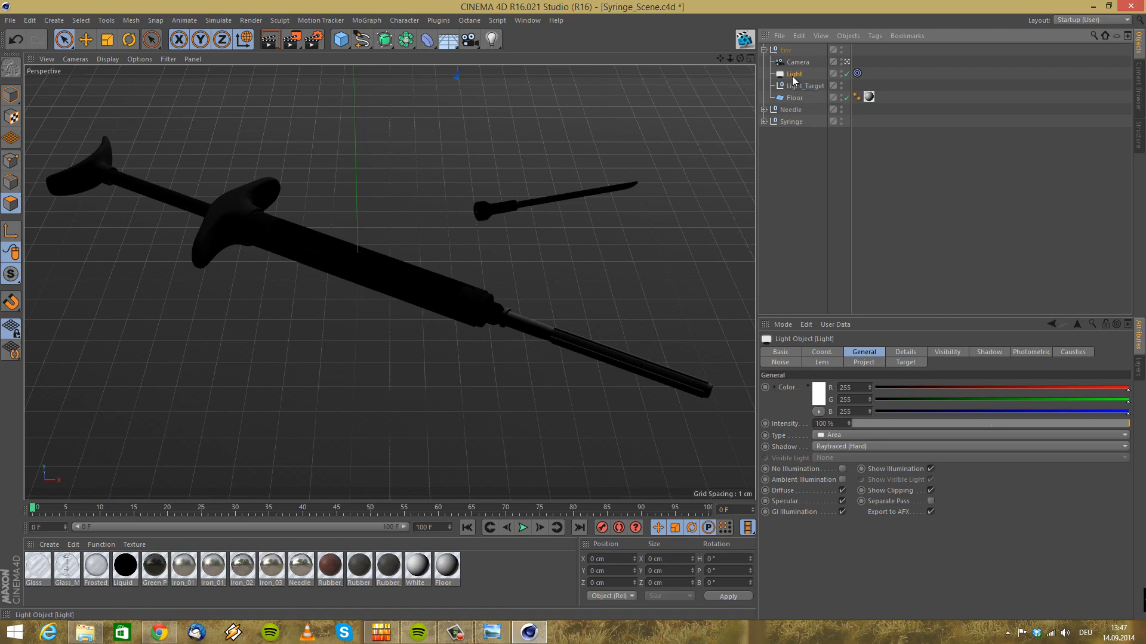
{"action": "key", "text": "Delete"}
Delete the texture tags from the Floor and from Needle_Plastic, Seal and Needle in the separate Needle group
{"action": "left_click", "coordinate": [868, 85]}
{"action": "key", "text": "Delete"}
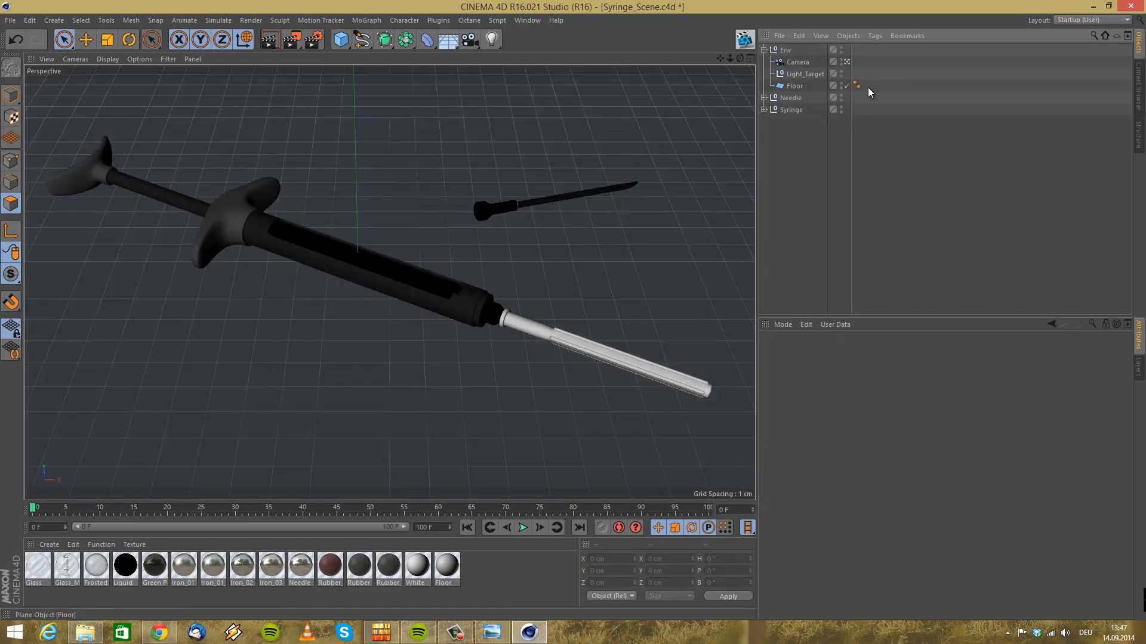
{"action": "left_click", "coordinate": [763, 98]}
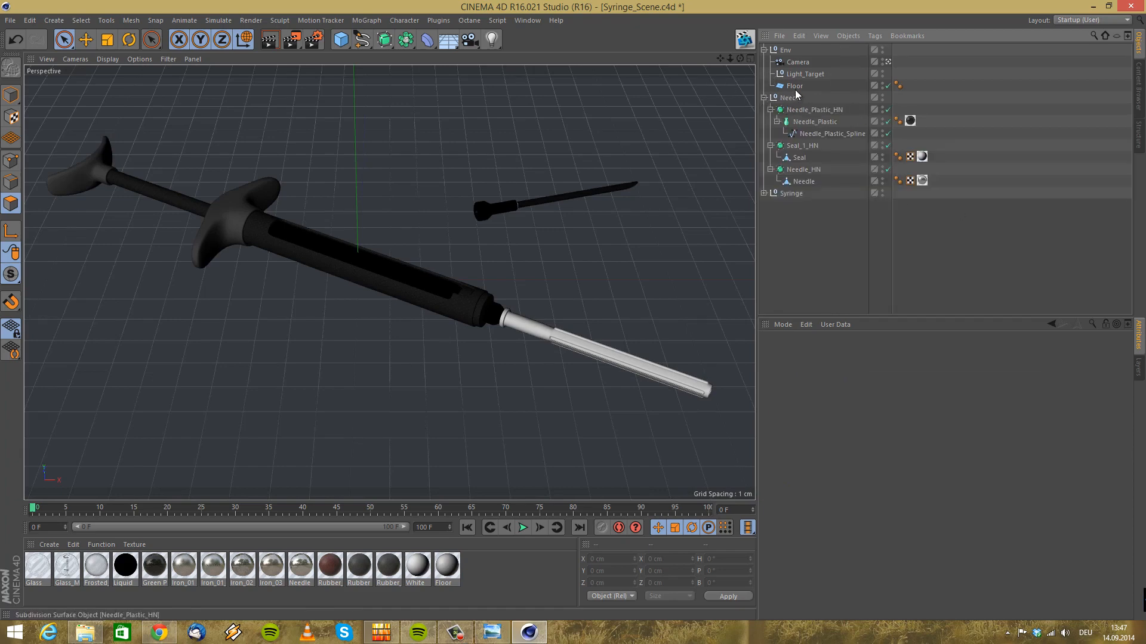
{"action": "left_click", "coordinate": [912, 121]}
{"action": "key", "text": "Delete"}
{"action": "left_click", "coordinate": [923, 159]}
{"action": "left_click", "coordinate": [922, 180], "text": "ctrl"}
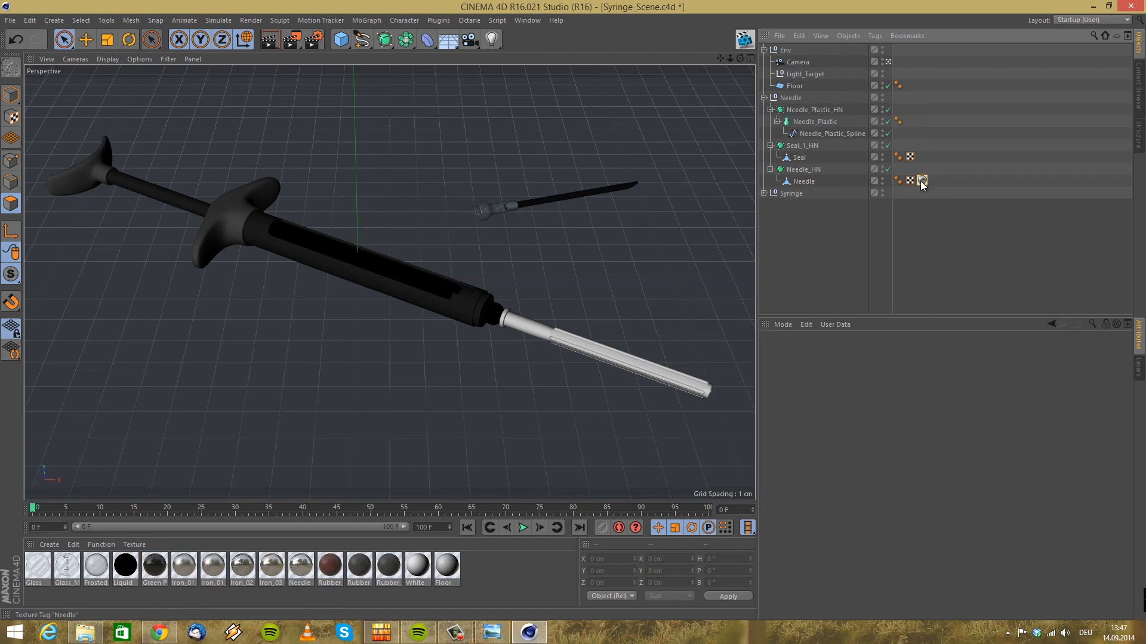
{"action": "key", "text": "Delete"}
Expand the Syringe group and delete the texture tags from Presser, Rod, Zylinder, Tube and both rings
{"action": "left_click", "coordinate": [764, 192]}
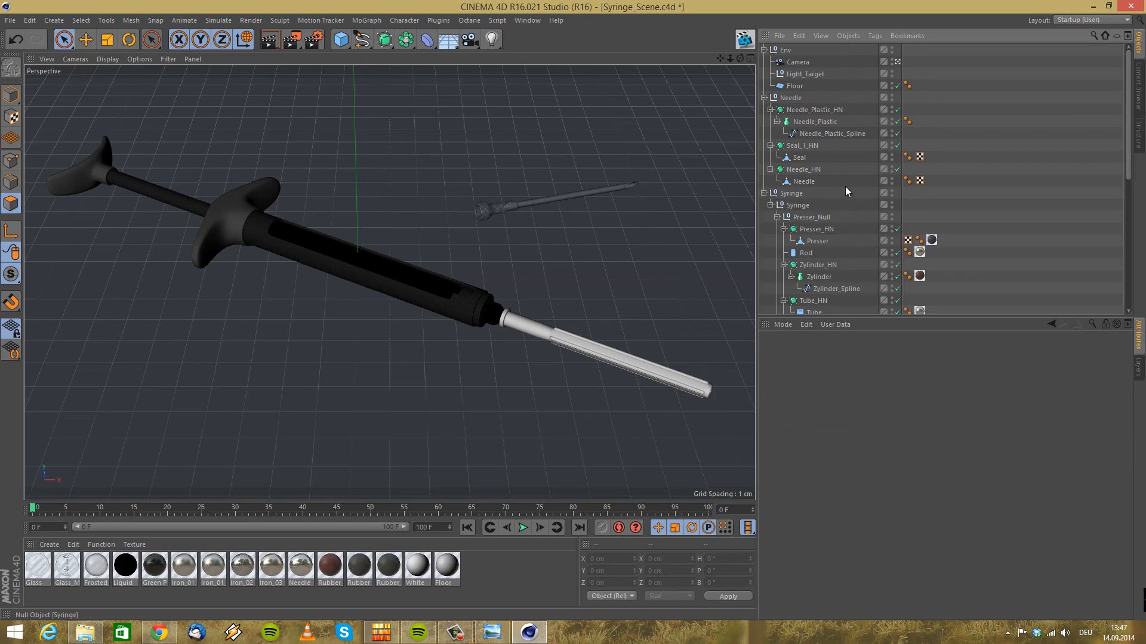
{"action": "scroll", "coordinate": [962, 185], "scroll_direction": "down", "scroll_amount": 5}
{"action": "left_click", "coordinate": [931, 97]}
{"action": "key", "text": "Delete"}
{"action": "left_click_drag", "start_coordinate": [933, 105], "coordinate": [916, 195]}
{"action": "key", "text": "Delete"}
Delete all texture tags from Grip, Syringe_Outside, Glass_Inside and Liquid, keeping their selection tags
{"action": "left_click", "coordinate": [931, 218]}
{"action": "key", "text": "Delete"}
{"action": "left_click", "coordinate": [945, 219]}
{"action": "key", "text": "Delete"}
{"action": "left_click", "coordinate": [934, 241]}
{"action": "key", "text": "Delete"}
{"action": "left_click", "coordinate": [944, 240]}
{"action": "key", "text": "Delete"}
{"action": "left_click", "coordinate": [955, 241]}
{"action": "key", "text": "Delete"}
{"action": "left_click", "coordinate": [967, 240]}
{"action": "key", "text": "Delete"}
{"action": "left_click", "coordinate": [935, 265]}
{"action": "key", "text": "Delete"}
{"action": "left_click", "coordinate": [946, 264]}
{"action": "key", "text": "Delete"}
{"action": "left_click", "coordinate": [935, 288]}
{"action": "key", "text": "Delete"}
Delete the texture tags from Glass_Holder and from Needle_Plastic, Seal, Needle and Needles_Hull inside the Syringe group
{"action": "scroll", "coordinate": [983, 273], "scroll_direction": "down", "scroll_amount": 4}
{"action": "left_click", "coordinate": [920, 225]}
{"action": "key", "text": "Delete"}
{"action": "left_click", "coordinate": [920, 188]}
{"action": "key", "text": "Delete"}
{"action": "left_click_drag", "start_coordinate": [958, 253], "coordinate": [929, 324]}
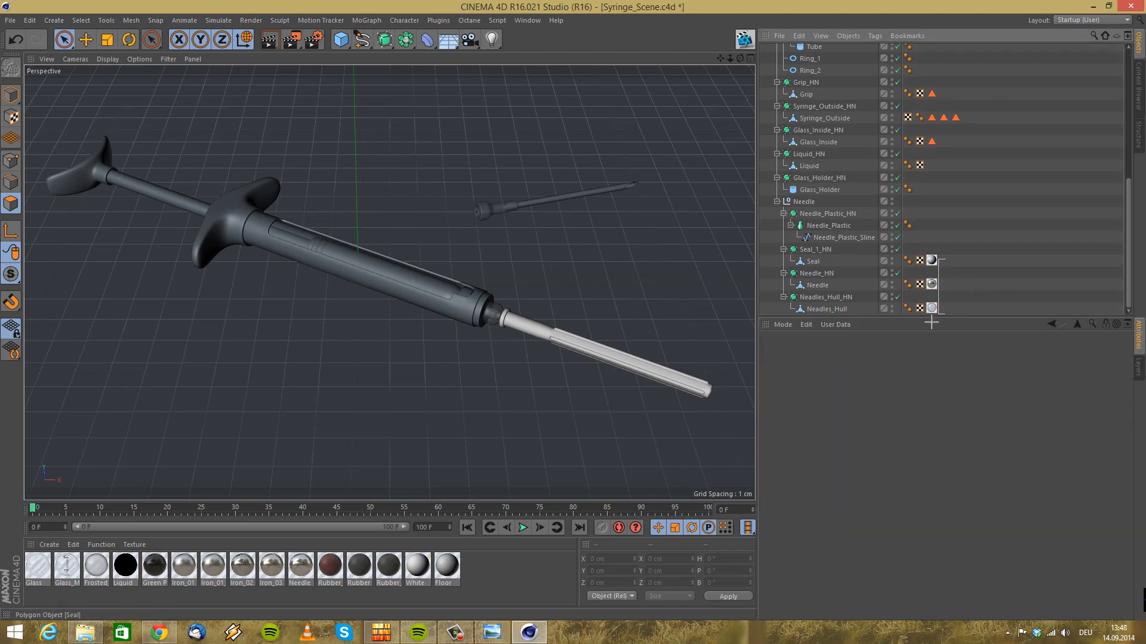
{"action": "key", "text": "Delete"}
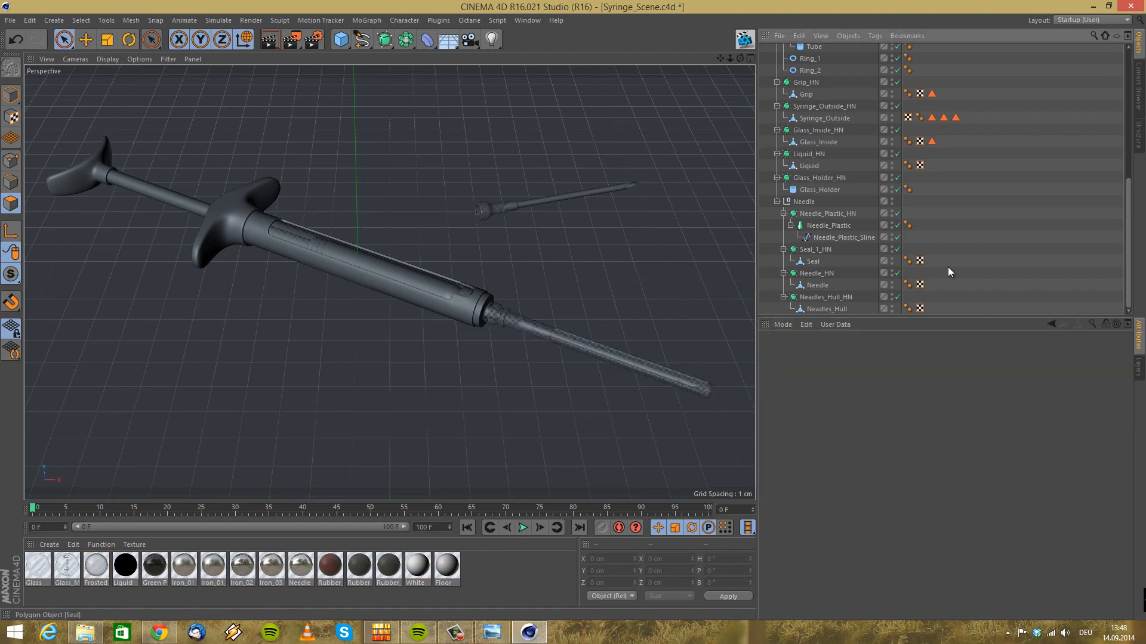
Delete all existing materials from the scene's material list, from Glass to Floor
{"action": "left_click_drag", "start_coordinate": [484, 571], "coordinate": [2, 590]}
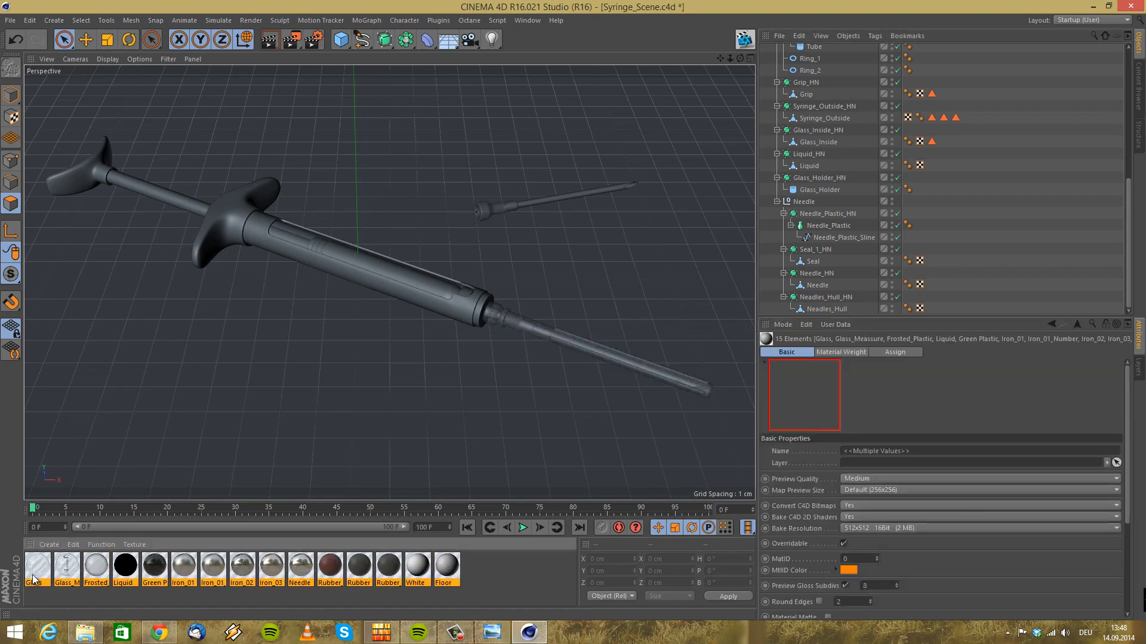
{"action": "key", "text": "Delete"}
Collapse the Syringe, Needle and Env groups in the object hierarchy
{"action": "scroll", "coordinate": [1020, 150], "scroll_direction": "up", "scroll_amount": 5}
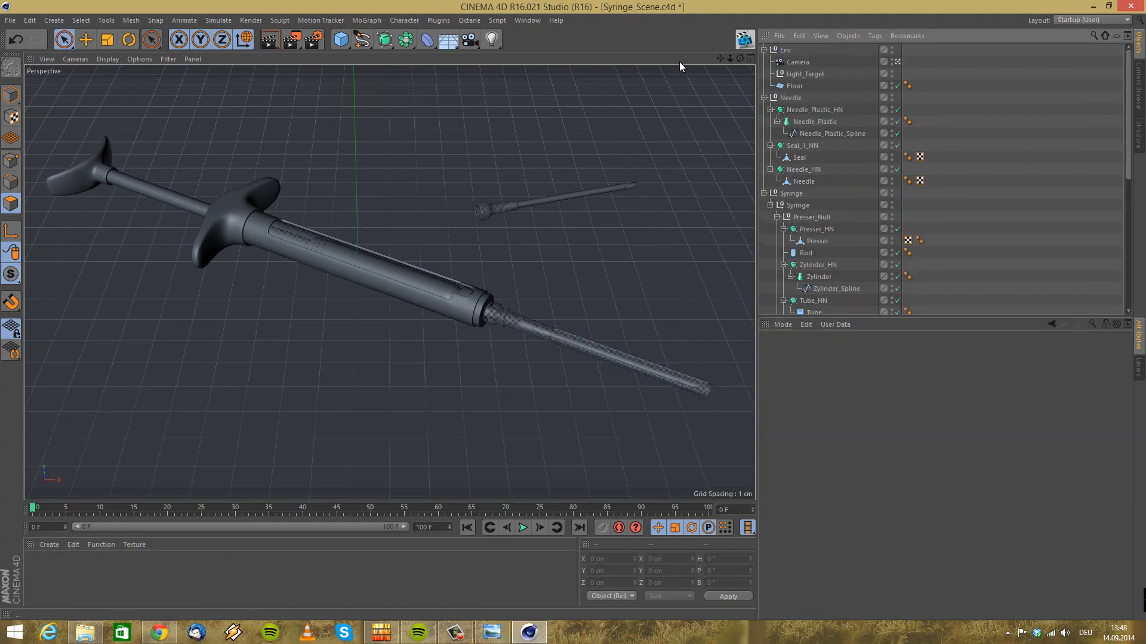
{"action": "left_click", "coordinate": [764, 193]}
{"action": "left_click", "coordinate": [764, 98]}
{"action": "left_click", "coordinate": [791, 98]}
{"action": "left_click", "coordinate": [786, 124]}
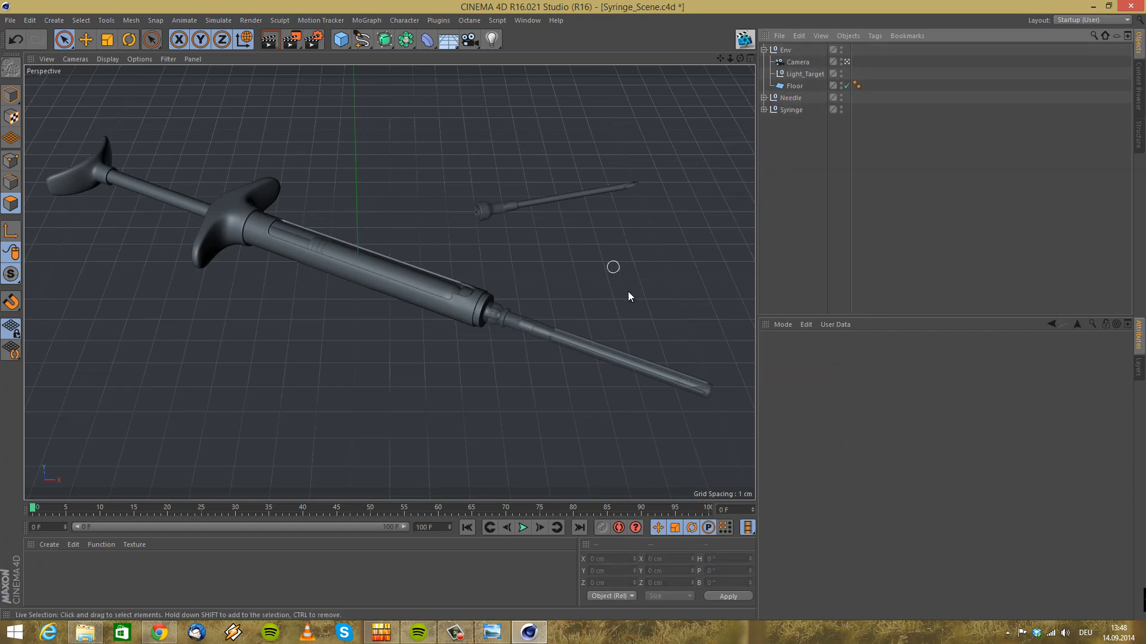
{"action": "left_click", "coordinate": [764, 50]}
Add a Maxwell Scene object and set its environment type to Image Based with the sun disabled
{"action": "mouse_move", "coordinate": [462, 53]}
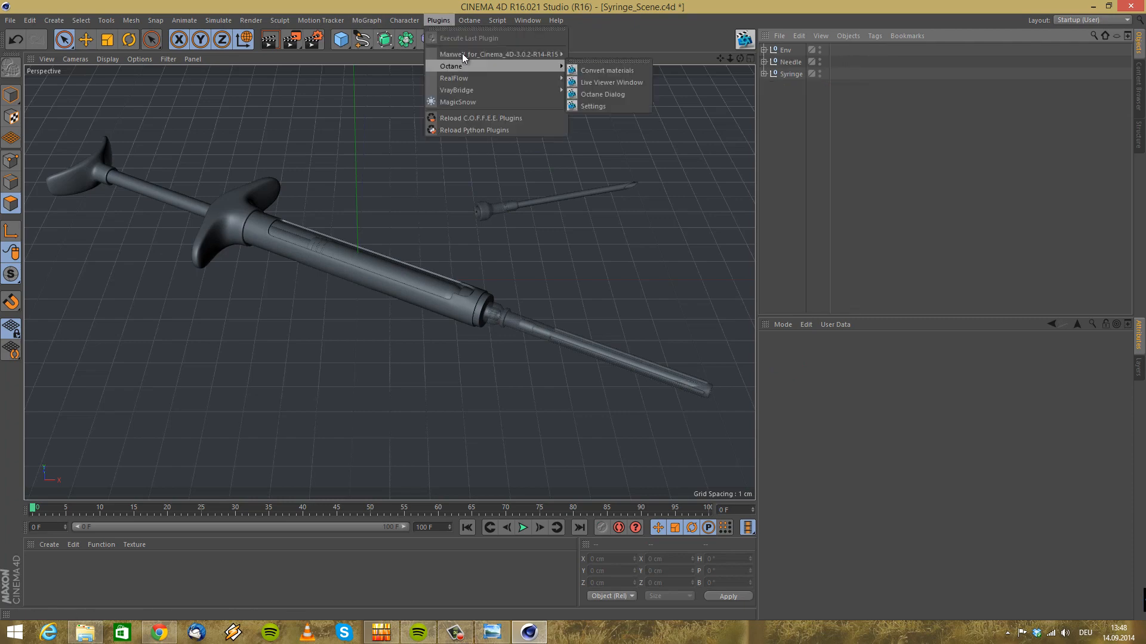
{"action": "left_click", "coordinate": [613, 58]}
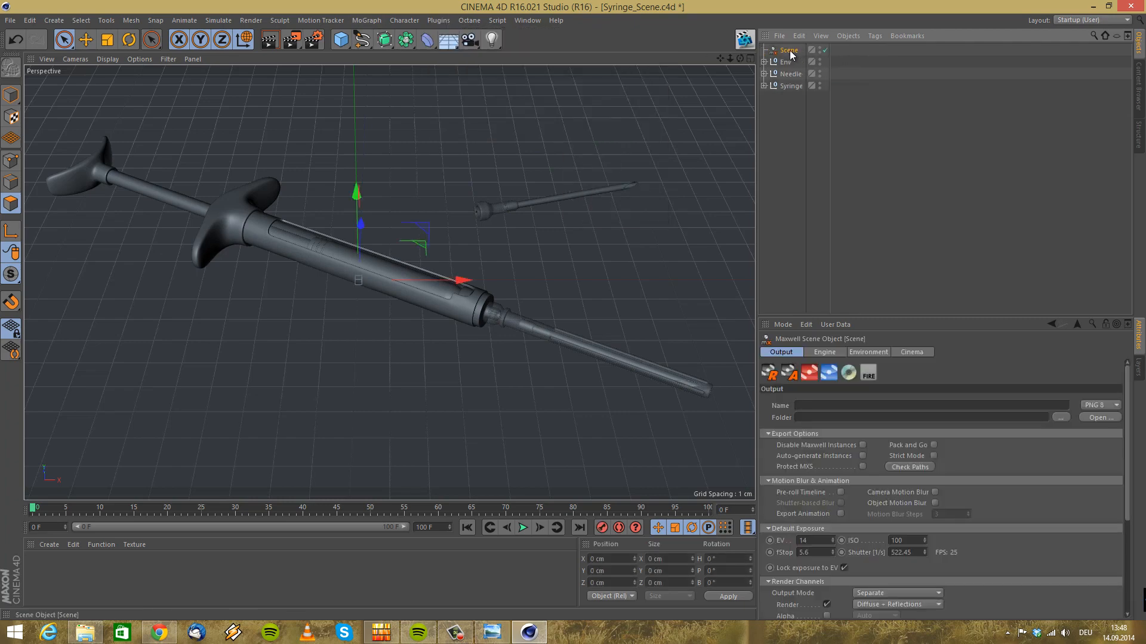
{"action": "left_click", "coordinate": [858, 353]}
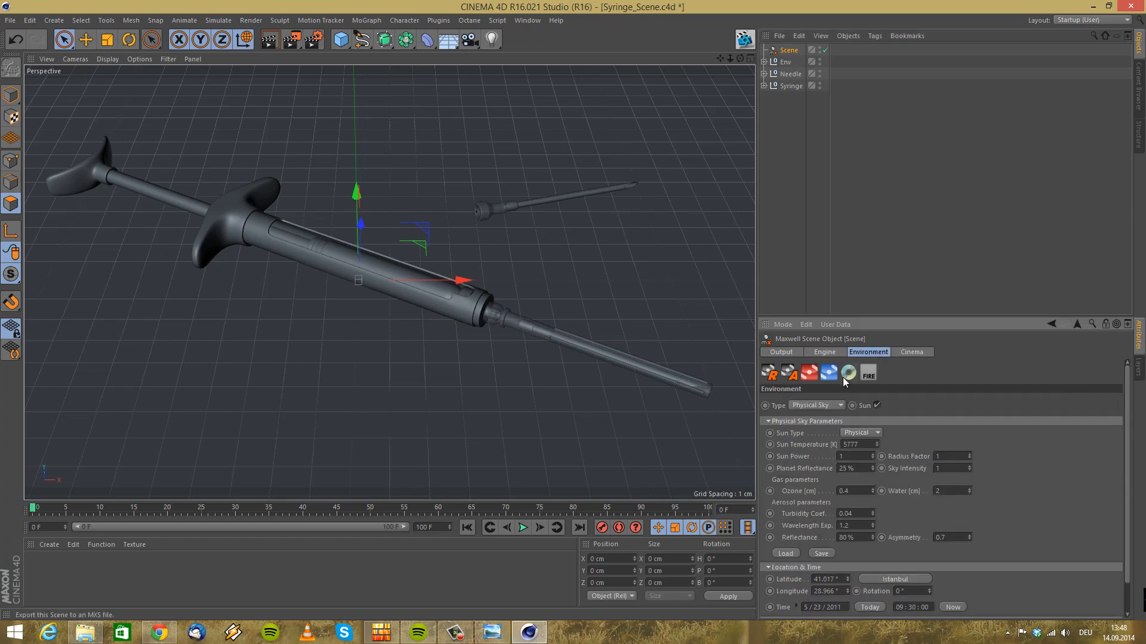
{"action": "left_click", "coordinate": [813, 407]}
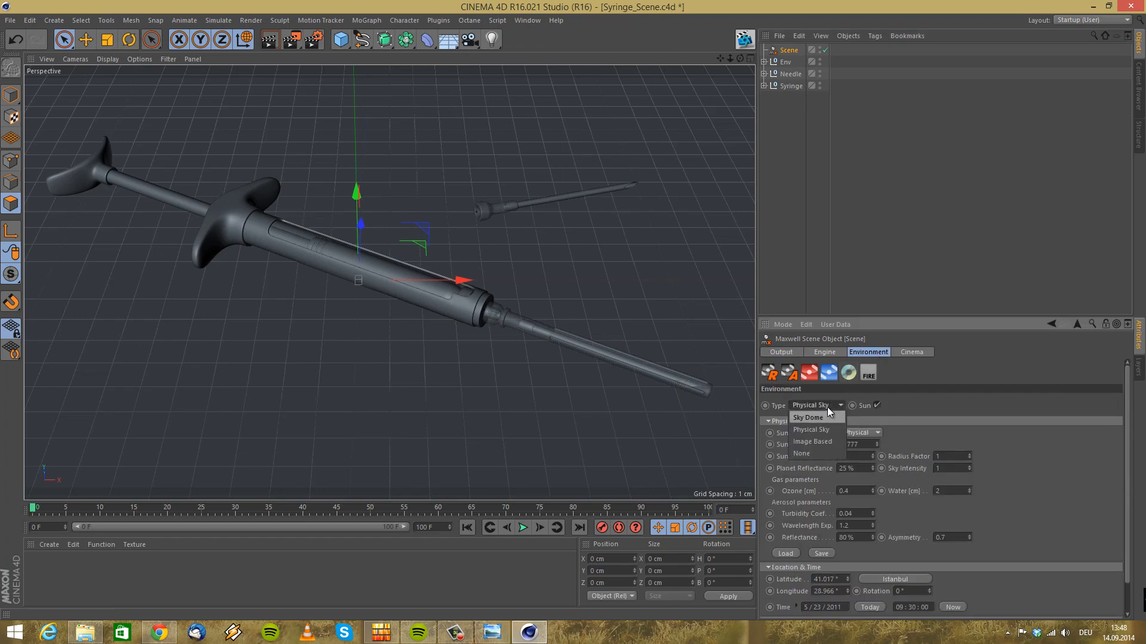
{"action": "left_click", "coordinate": [821, 443]}
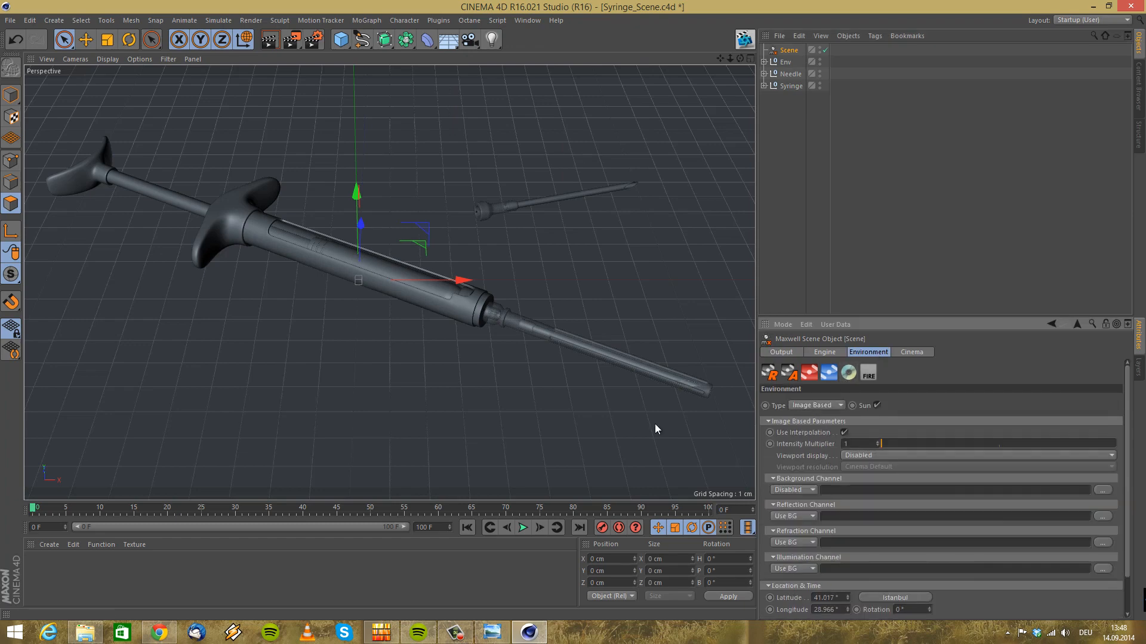
{"action": "left_click", "coordinate": [877, 405]}
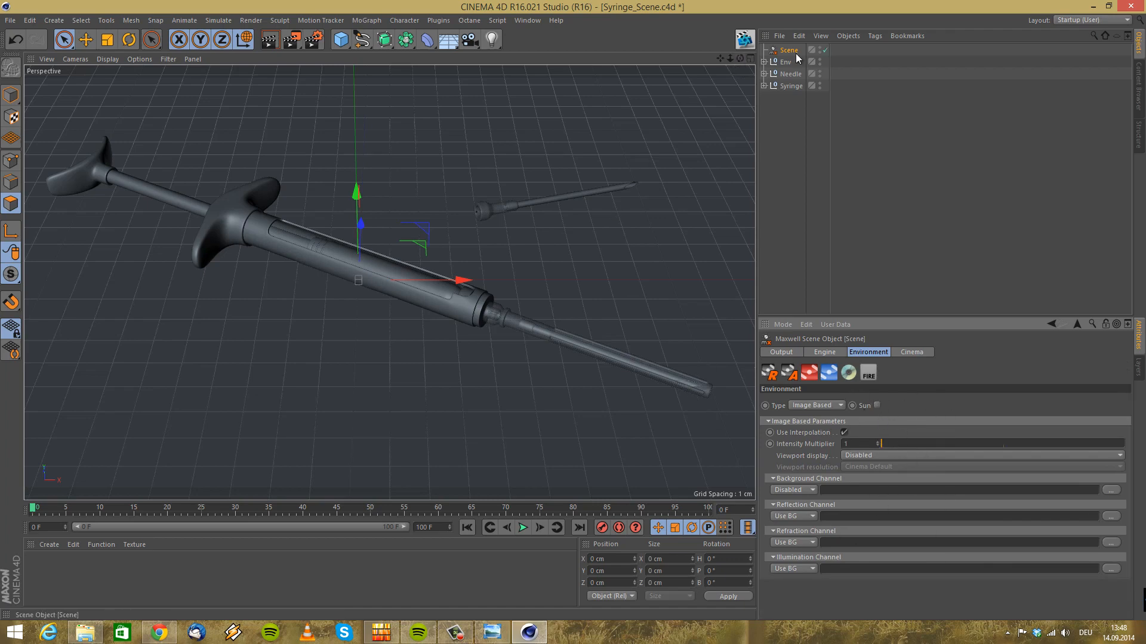
Start the Maxwell Fire preview, re-export the scene with the sun enabled, and disable the sun again
{"action": "left_click", "coordinate": [868, 375]}
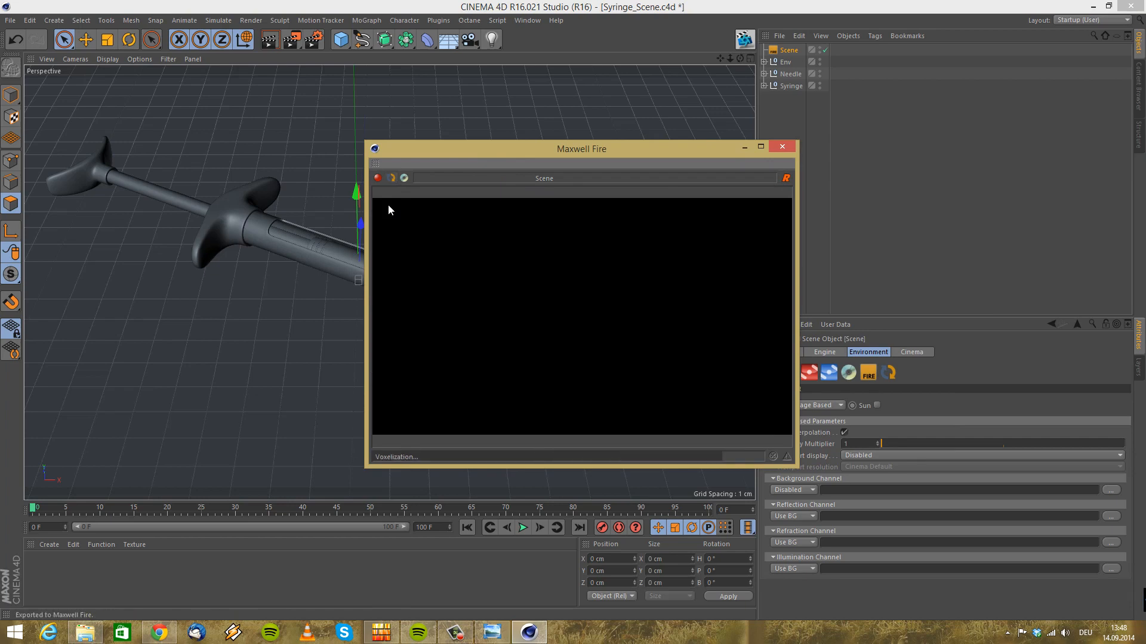
{"action": "left_click_drag", "start_coordinate": [544, 145], "coordinate": [384, 122]}
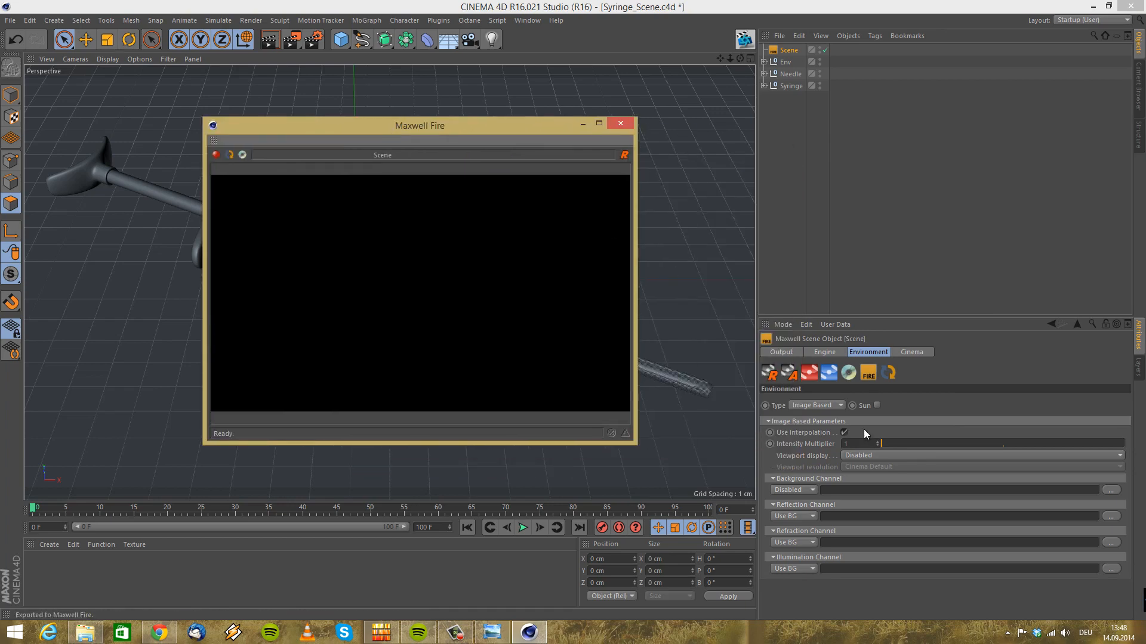
{"action": "left_click", "coordinate": [877, 406]}
{"action": "left_click", "coordinate": [229, 155]}
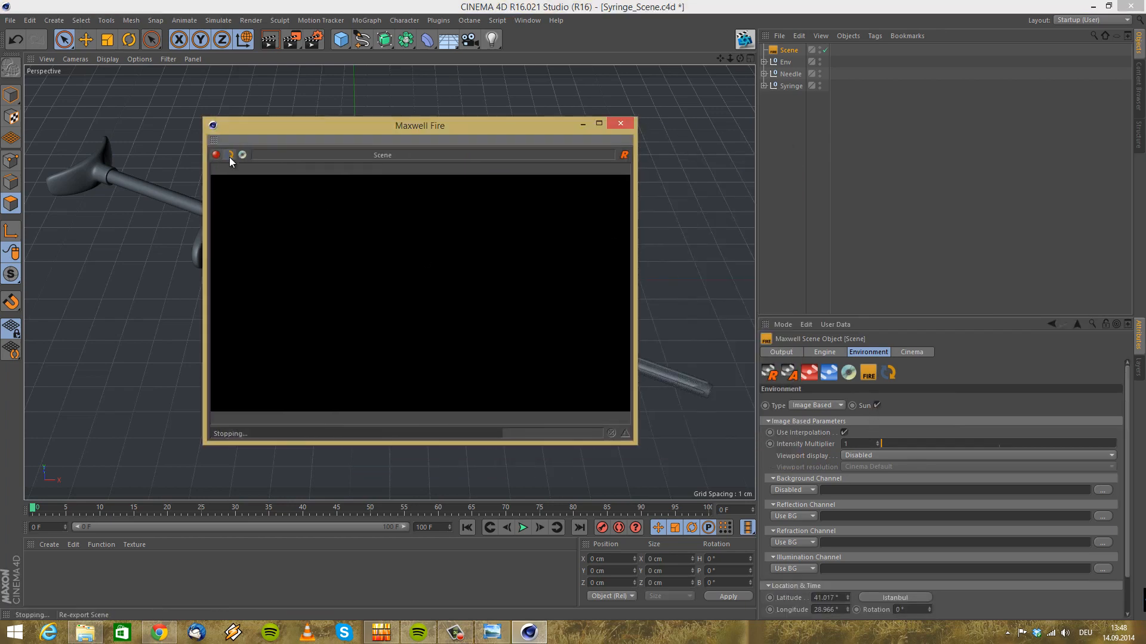
{"action": "left_click", "coordinate": [876, 405]}
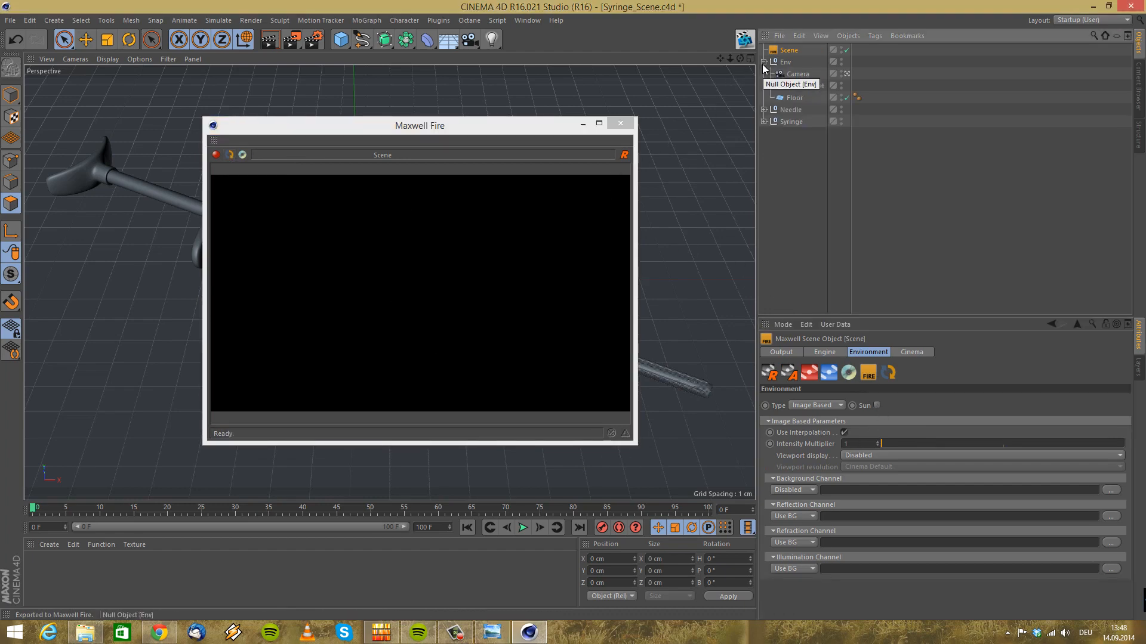
Inspect the contents of the Needle and Syringe groups, collapse them again and close the Maxwell Fire preview
{"action": "left_click", "coordinate": [764, 73]}
{"action": "left_click", "coordinate": [764, 73]}
{"action": "left_click", "coordinate": [764, 85]}
{"action": "left_click", "coordinate": [764, 86]}
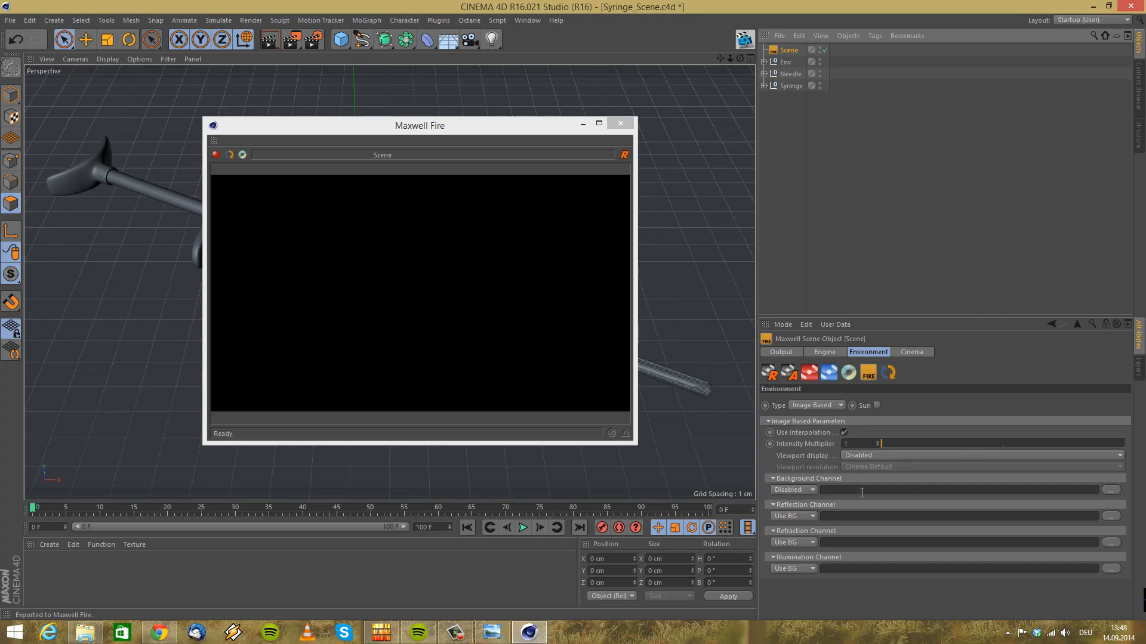
{"action": "left_click", "coordinate": [620, 124]}
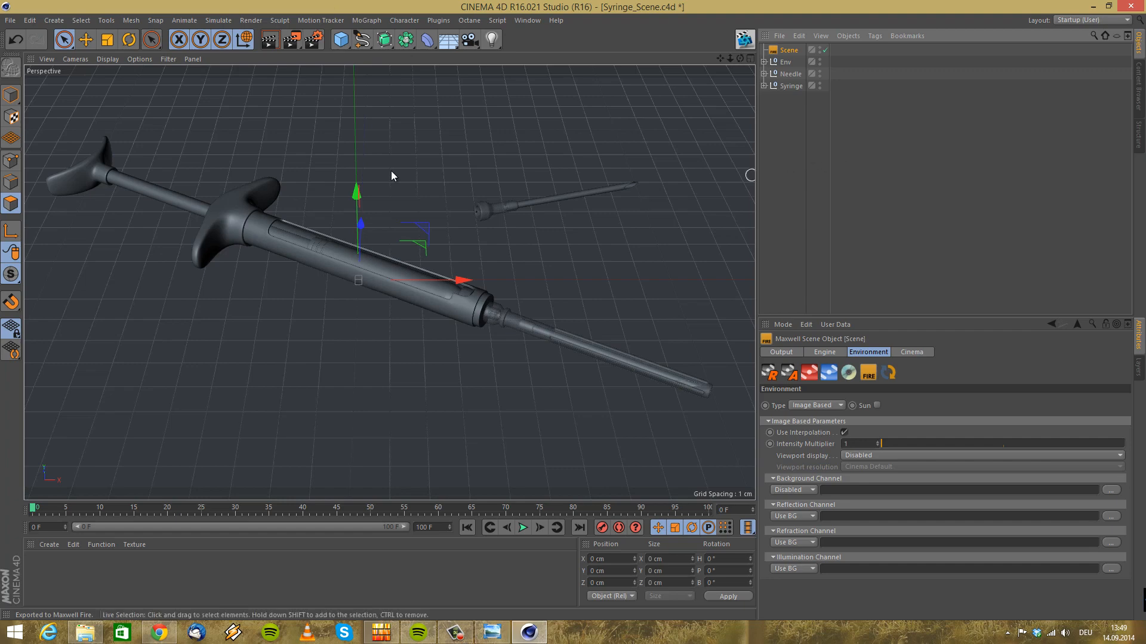
Expand the Env group and add a Maxwell Camera tag to its Camera object
{"action": "left_click", "coordinate": [764, 62]}
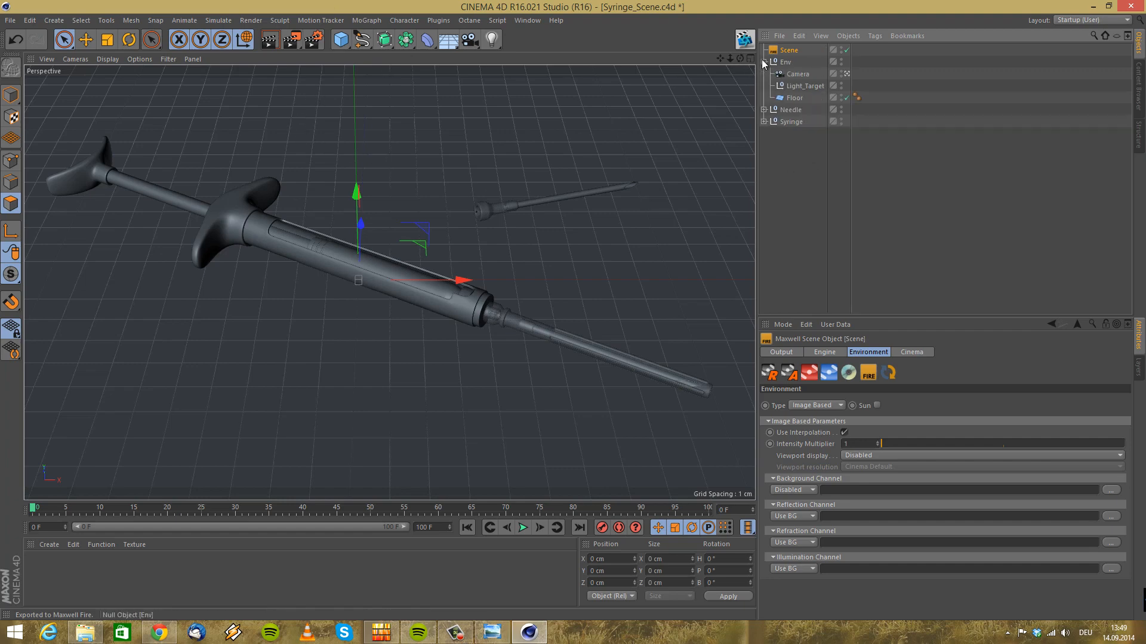
{"action": "left_click", "coordinate": [804, 75]}
{"action": "right_click", "coordinate": [804, 75]}
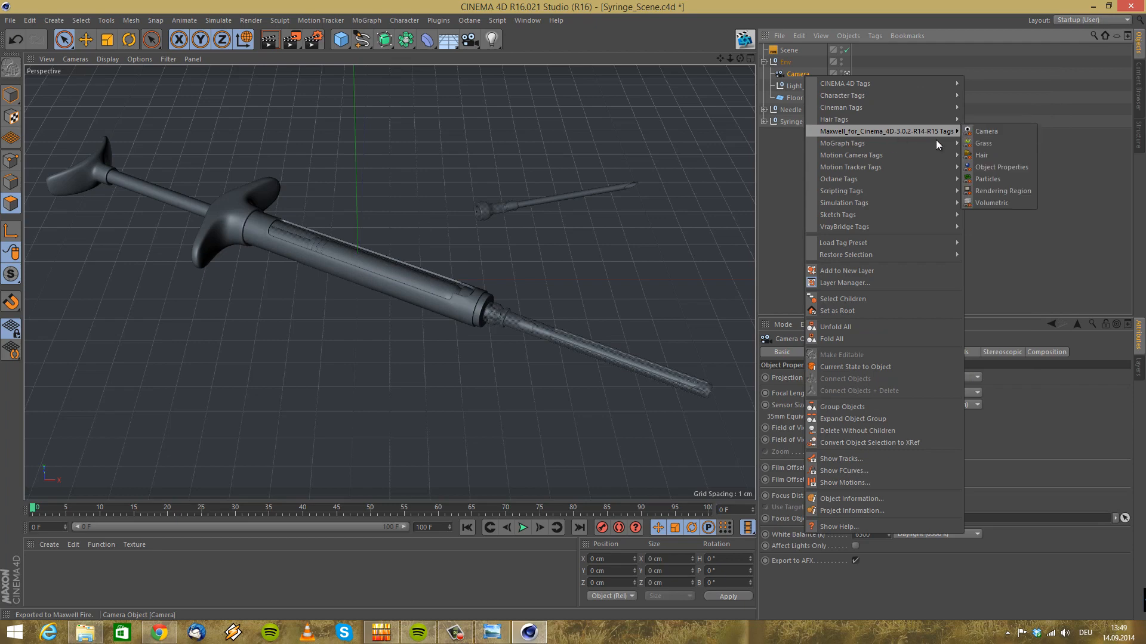
{"action": "mouse_move", "coordinate": [933, 129]}
{"action": "left_click", "coordinate": [1005, 131]}
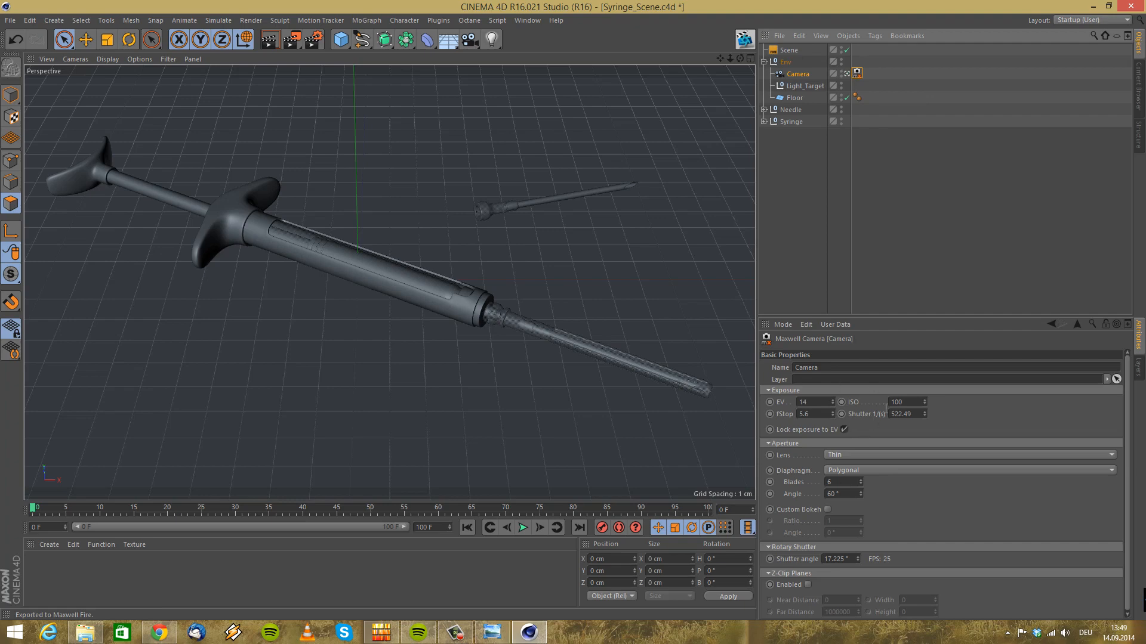
Review the Maxwell Scene object's Engine and Output settings, and the exposure settings of the Maxwell Camera tag
{"action": "left_click", "coordinate": [789, 50]}
{"action": "left_click", "coordinate": [824, 353]}
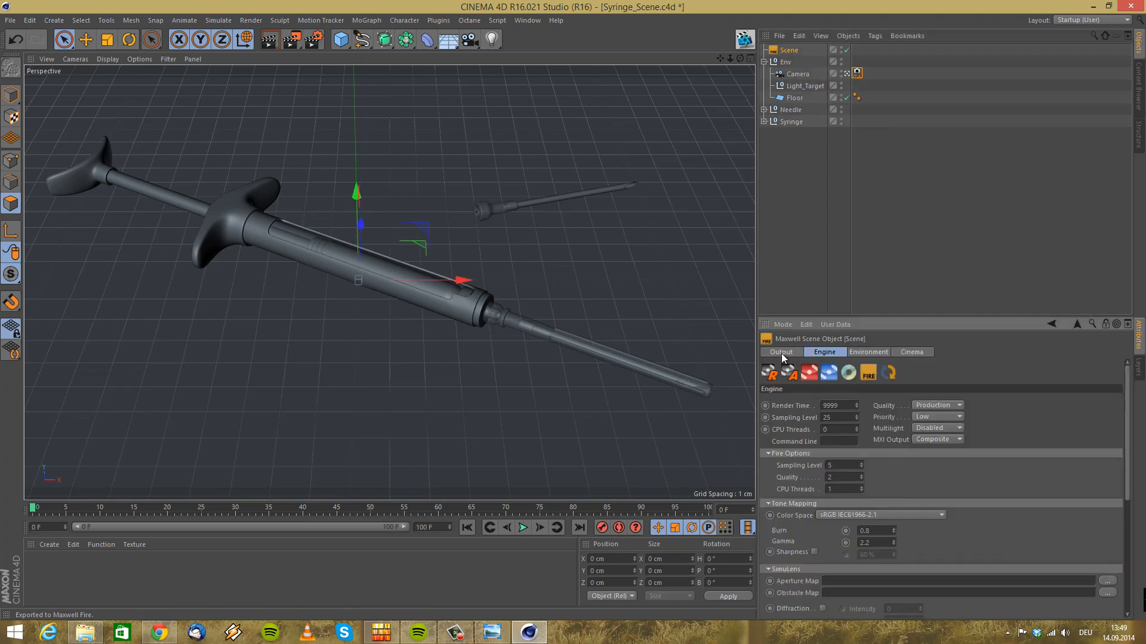
{"action": "left_click", "coordinate": [781, 352]}
{"action": "mouse_move", "coordinate": [1022, 474]}
{"action": "left_mouse_down"}
{"action": "mouse_move", "coordinate": [1005, 307]}
{"action": "mouse_move", "coordinate": [1008, 485]}
{"action": "left_mouse_up"}
{"action": "left_click", "coordinate": [833, 354]}
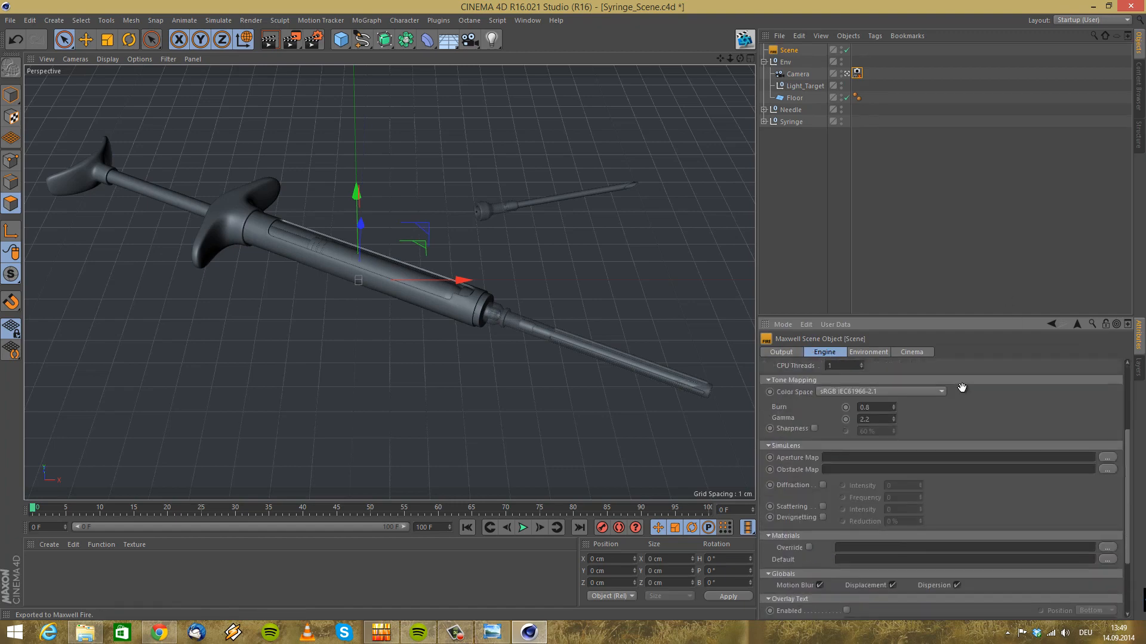
{"action": "left_click_drag", "start_coordinate": [982, 394], "coordinate": [789, 490]}
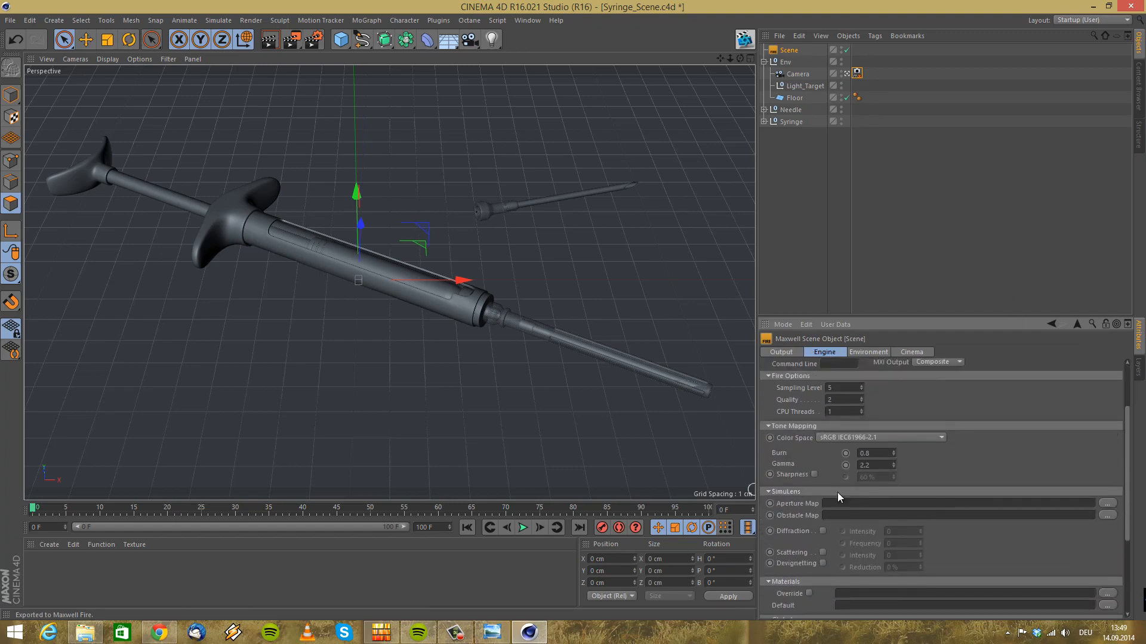
{"action": "left_click_drag", "start_coordinate": [966, 465], "coordinate": [964, 571]}
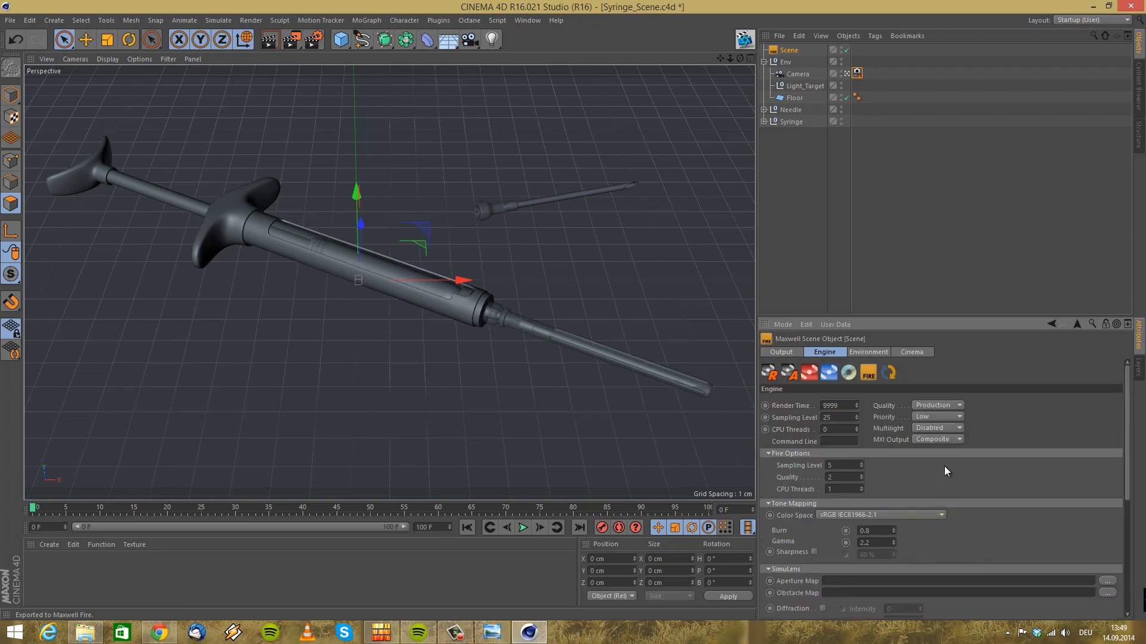
{"action": "left_click", "coordinate": [857, 73]}
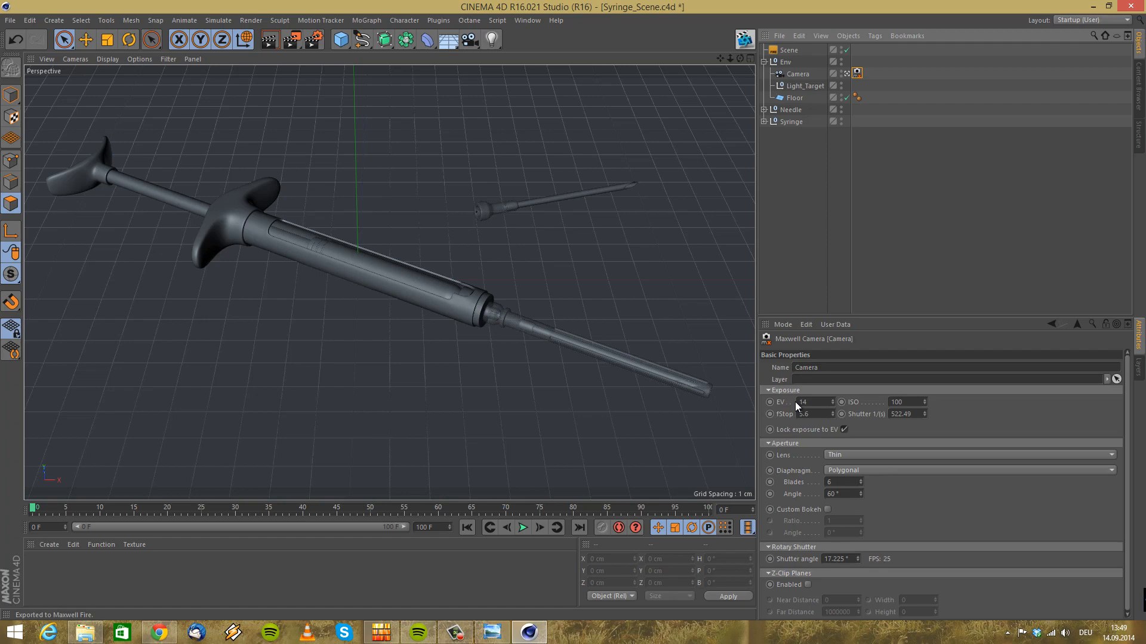
Leave the camera view, examine the camera's placement relative to the syringe from several angles, and return to the camera view
{"action": "left_click", "coordinate": [847, 74]}
{"action": "left_click", "coordinate": [799, 76]}
{"action": "right_click_drag", "start_coordinate": [205, 317], "coordinate": [377, 301], "text": "alt"}
{"action": "left_click_drag", "start_coordinate": [391, 297], "coordinate": [241, 298], "text": "alt"}
{"action": "left_click_drag", "start_coordinate": [482, 245], "coordinate": [481, 270], "text": "alt"}
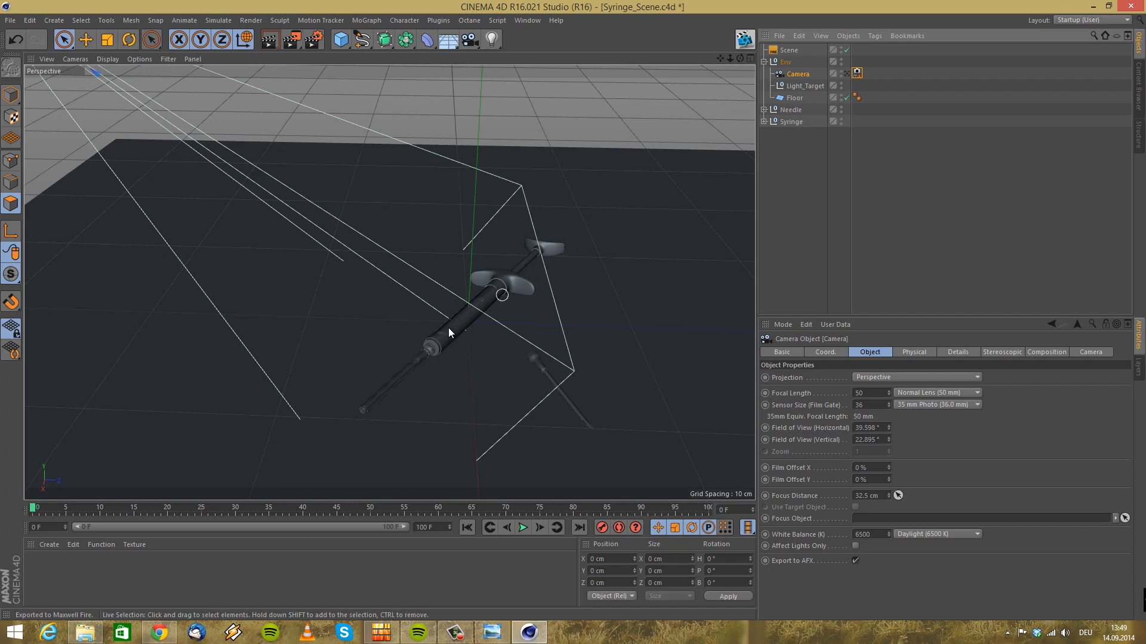
{"action": "left_click_drag", "start_coordinate": [489, 284], "coordinate": [588, 401], "text": "alt"}
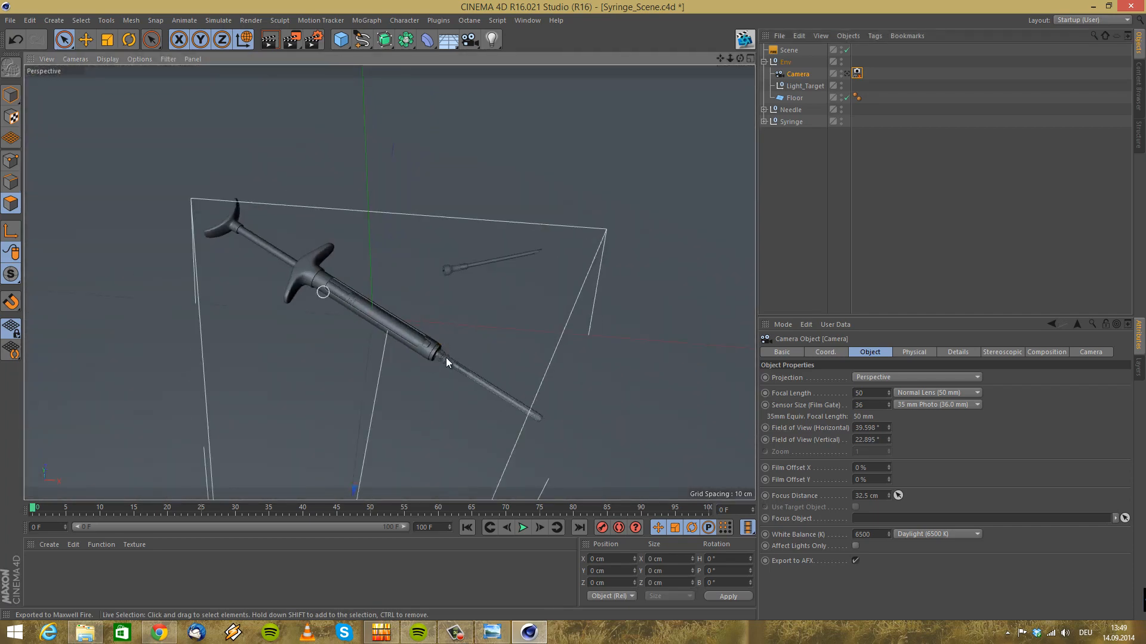
{"action": "left_click_drag", "start_coordinate": [352, 348], "coordinate": [849, 533], "text": "alt"}
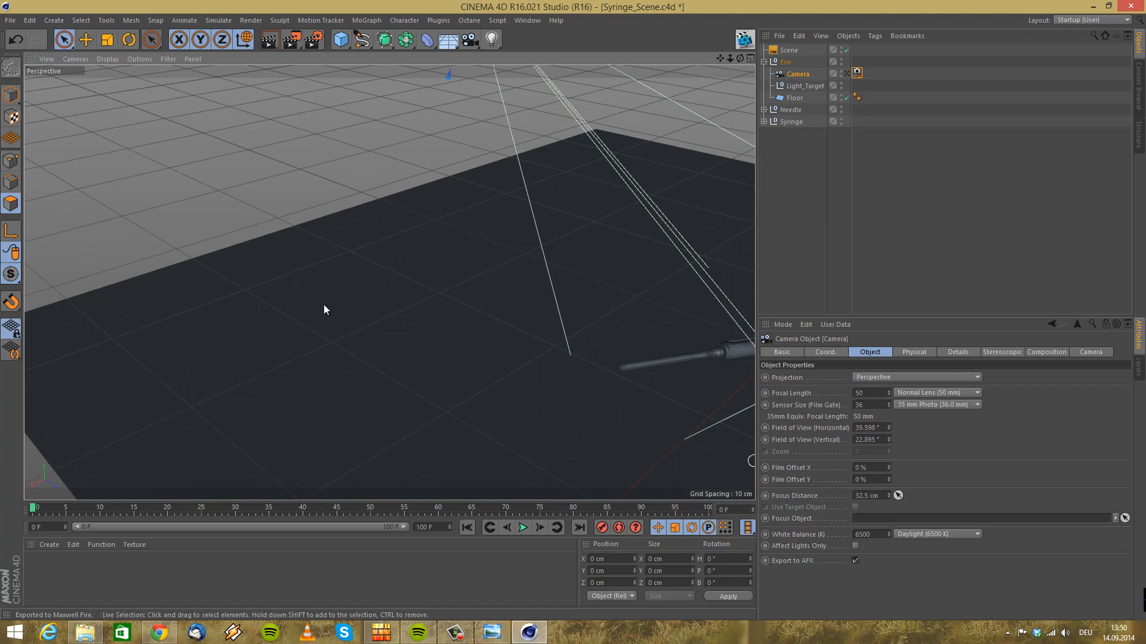
{"action": "middle_click_drag", "start_coordinate": [401, 231], "coordinate": [434, 367], "text": "alt"}
{"action": "right_click_drag", "start_coordinate": [434, 368], "coordinate": [437, 314], "text": "alt"}
{"action": "left_click_drag", "start_coordinate": [437, 313], "coordinate": [513, 304], "text": "alt"}
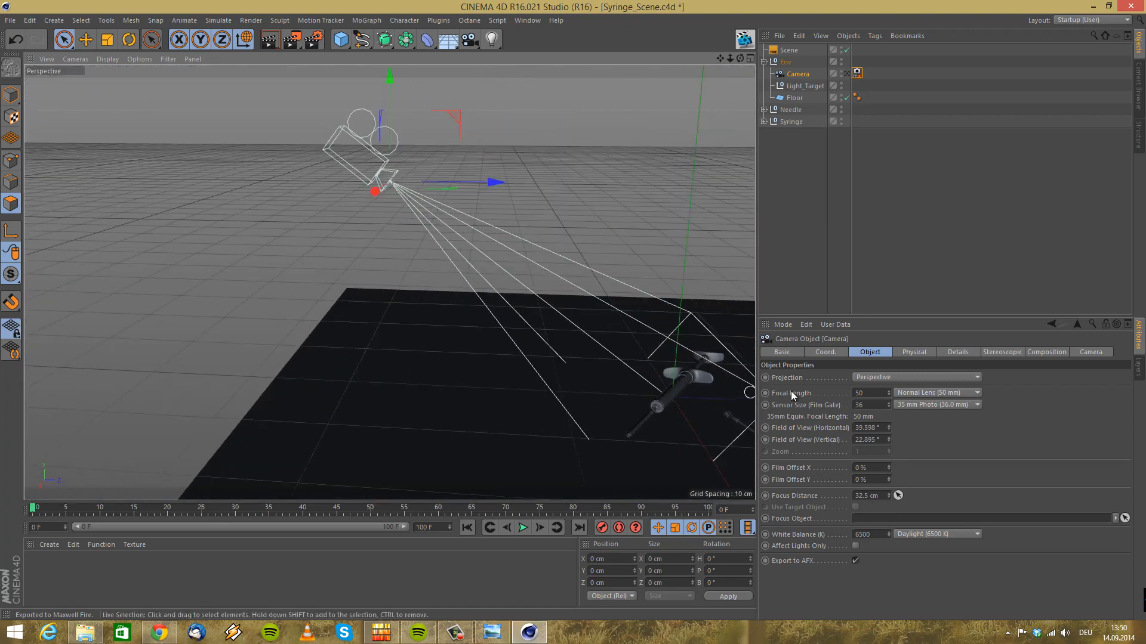
{"action": "left_click", "coordinate": [847, 74]}
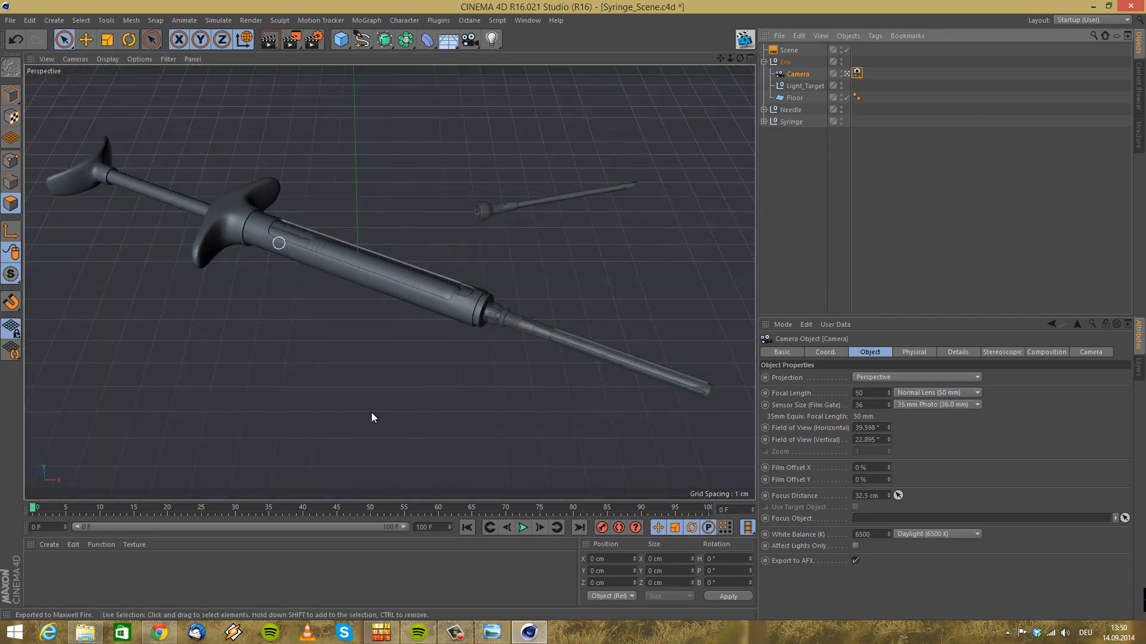
Check the camera's focal length presets and compare the camera view with the free perspective view
{"action": "left_click", "coordinate": [920, 393]}
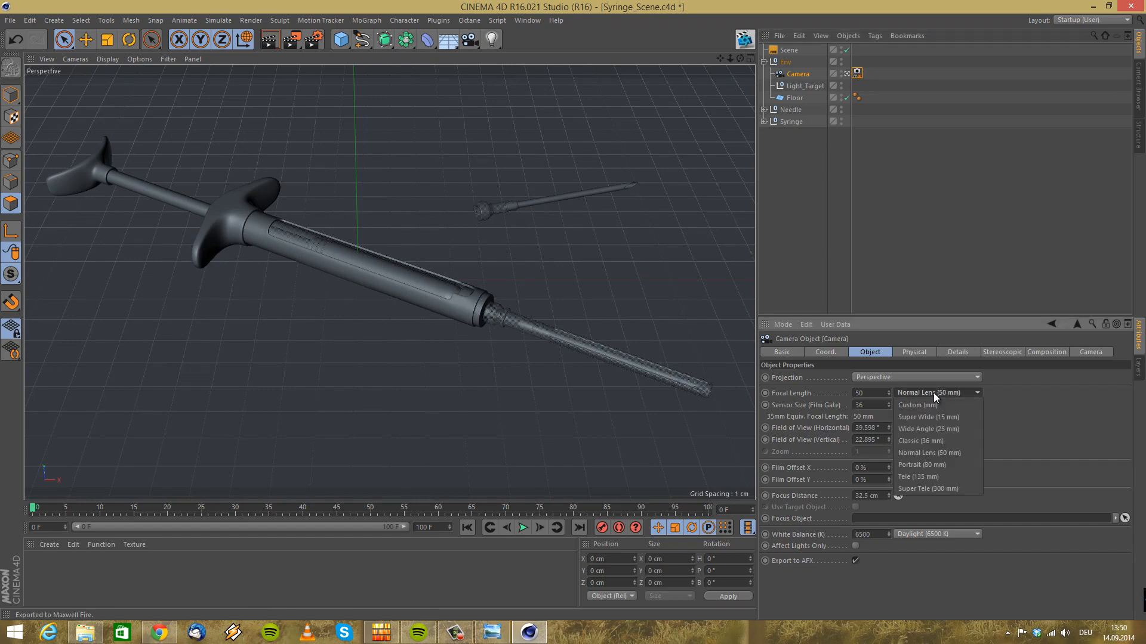
{"action": "left_click", "coordinate": [1042, 451]}
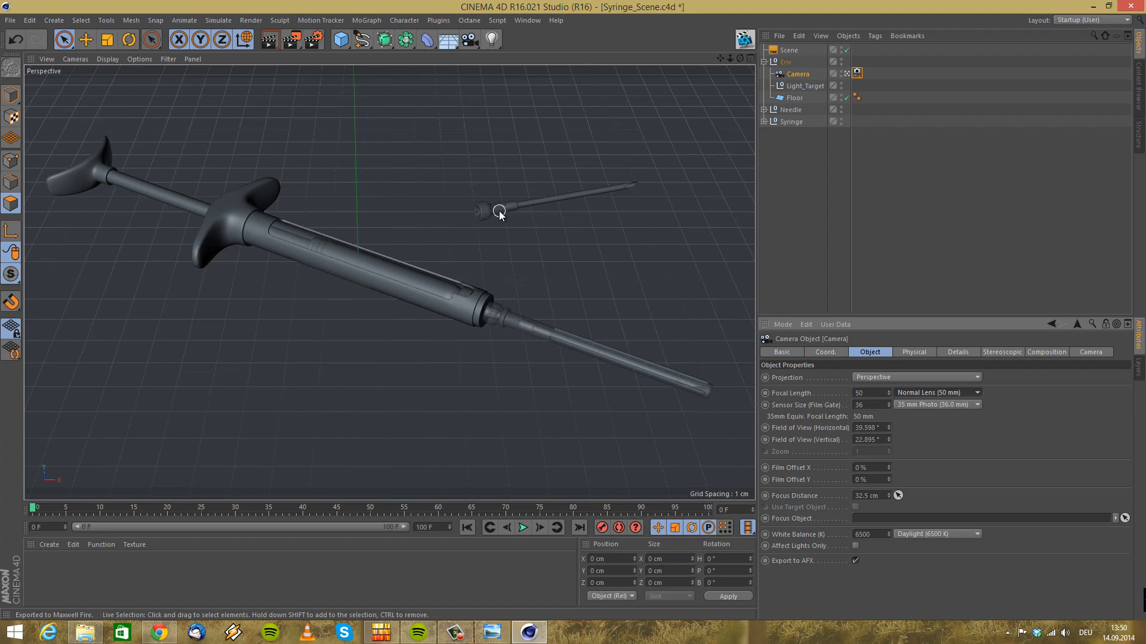
{"action": "left_click", "coordinate": [847, 74]}
{"action": "left_click", "coordinate": [847, 72]}
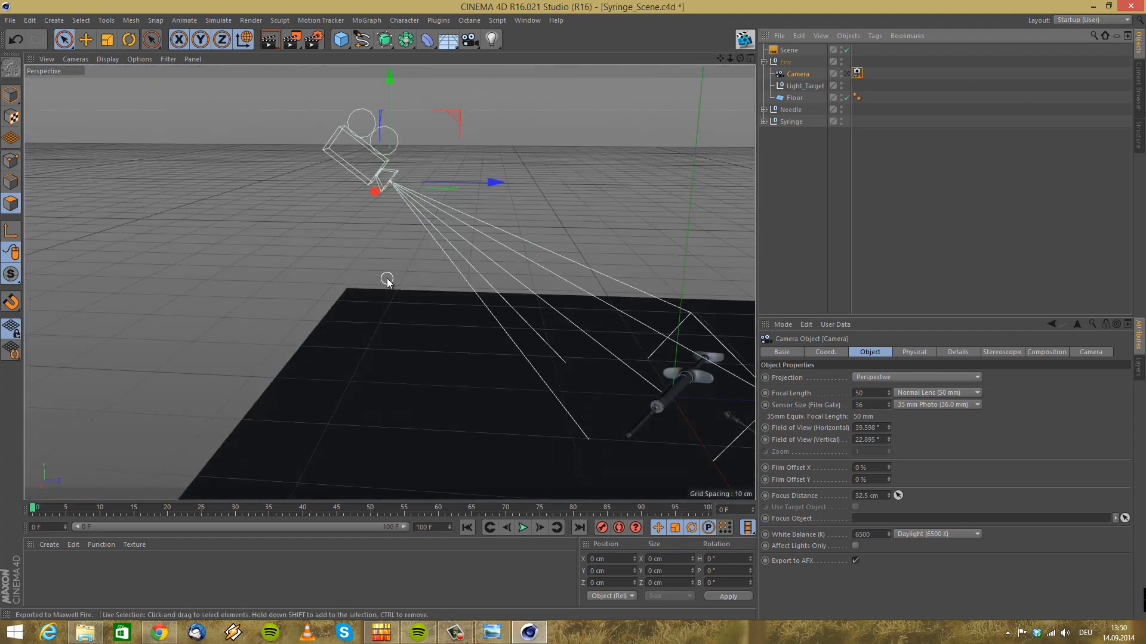
{"action": "left_click", "coordinate": [847, 74]}
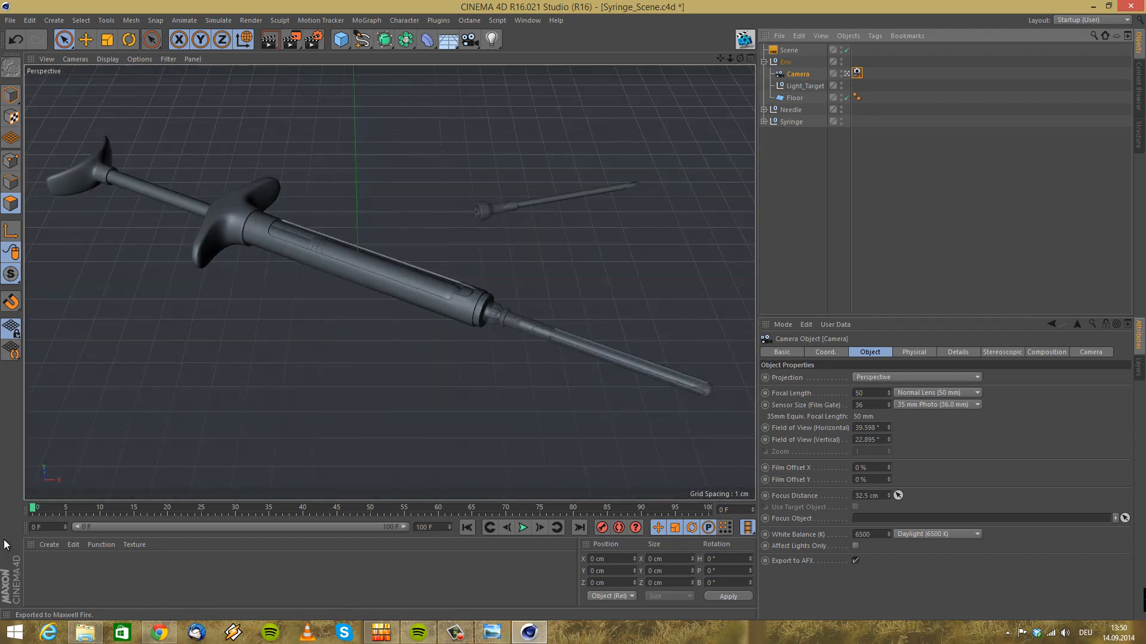
Create a Maxwell Material and open it in an enlarged Maxwell Material Editor
{"action": "left_click", "coordinate": [47, 544]}
{"action": "mouse_move", "coordinate": [80, 460]}
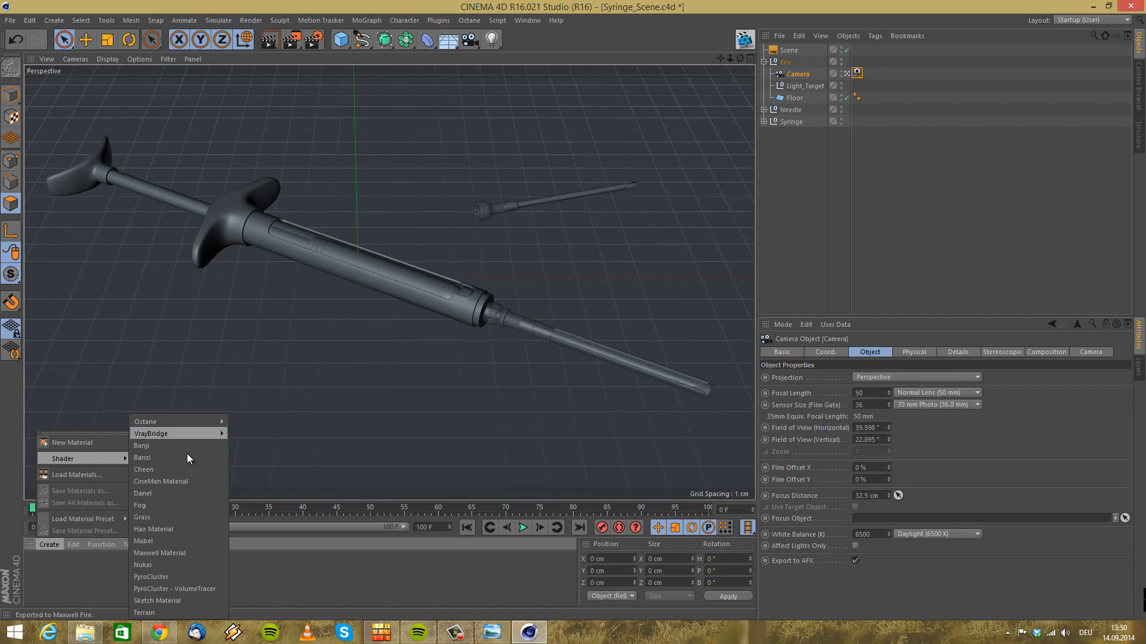
{"action": "left_click", "coordinate": [185, 553]}
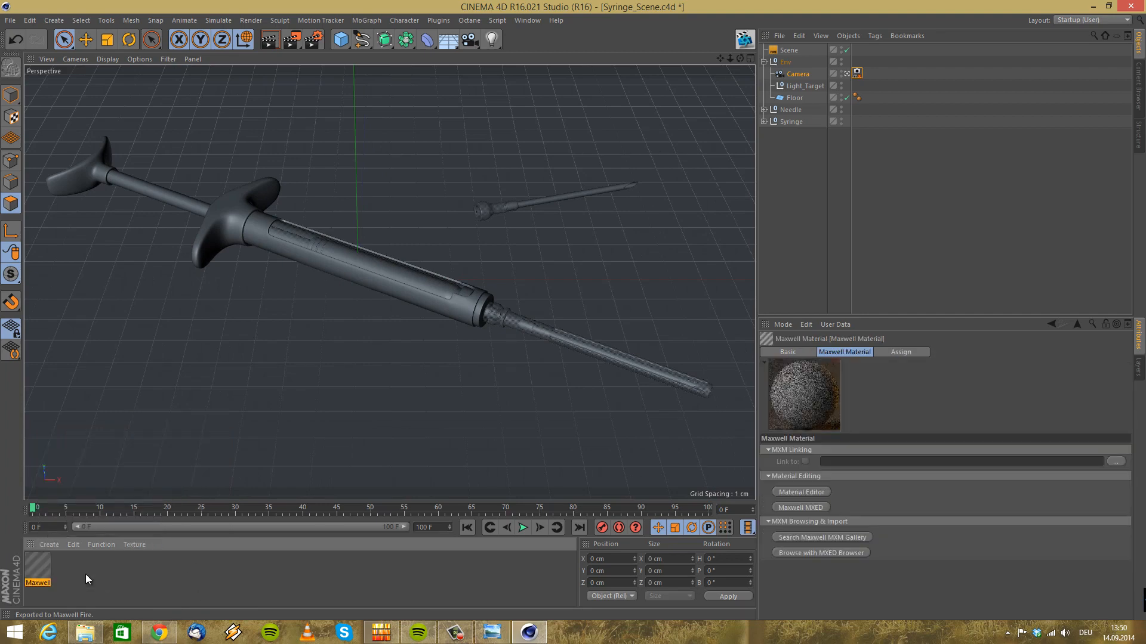
{"action": "double_click", "coordinate": [43, 566]}
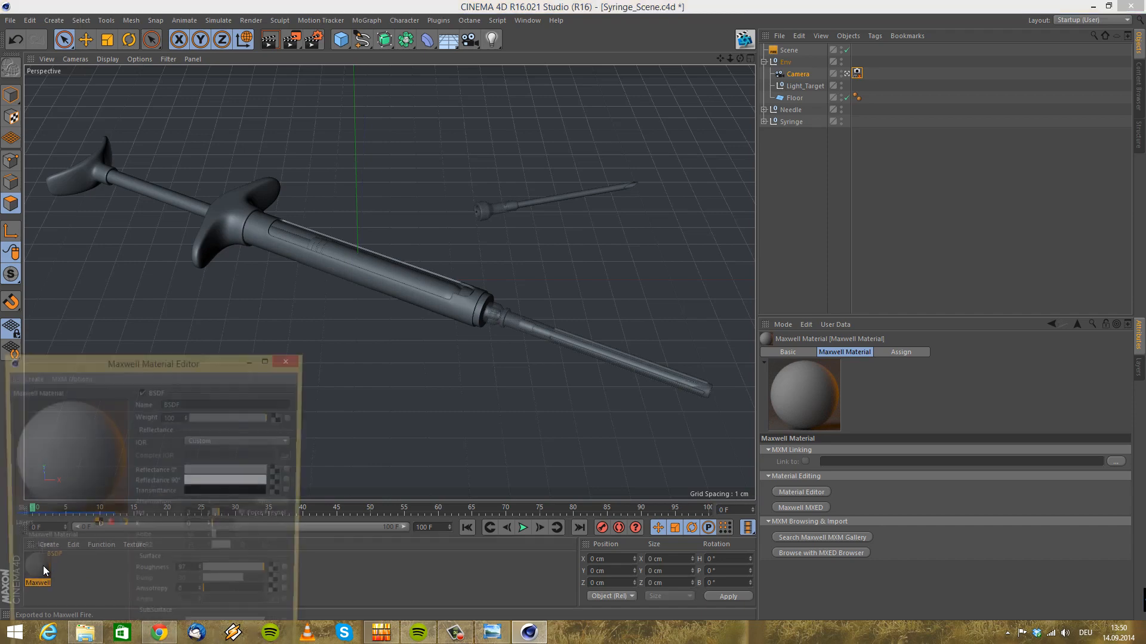
{"action": "left_click_drag", "start_coordinate": [184, 368], "coordinate": [407, 112]}
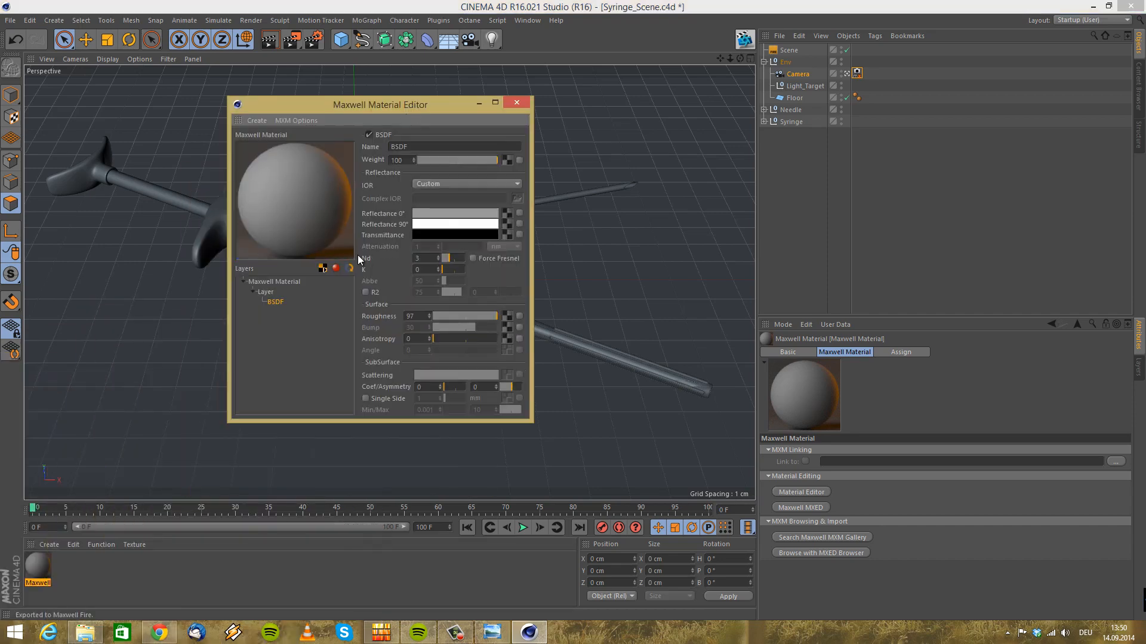
{"action": "left_click_drag", "start_coordinate": [530, 421], "coordinate": [824, 532]}
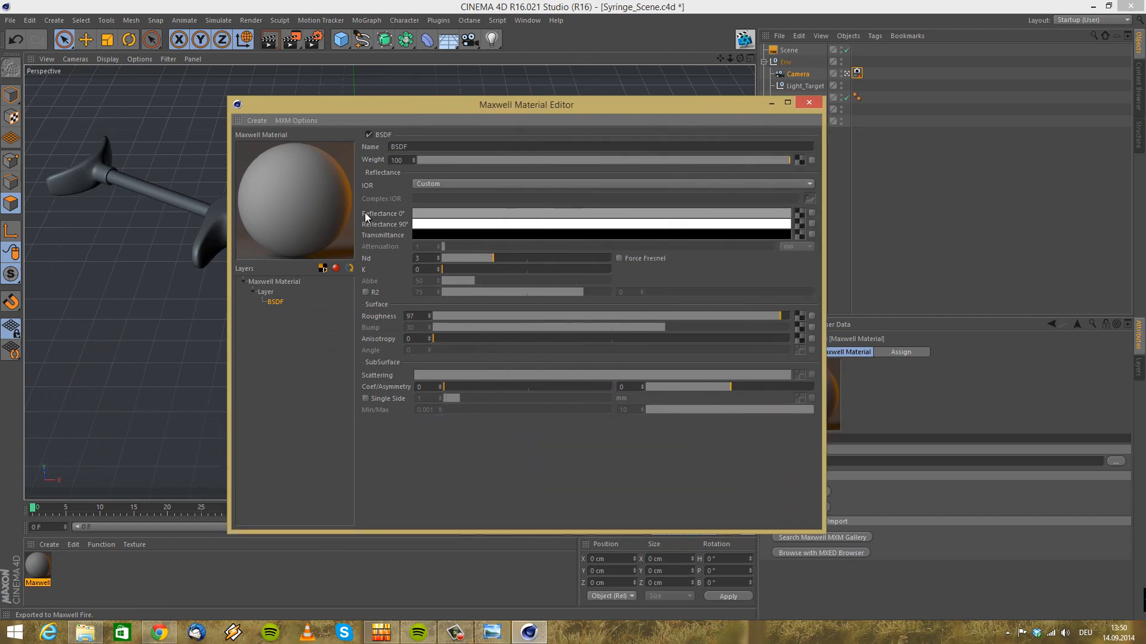
Try checker, defaultpreview and drapery as the preview scene of the Maxwell Material
{"action": "left_click", "coordinate": [280, 284]}
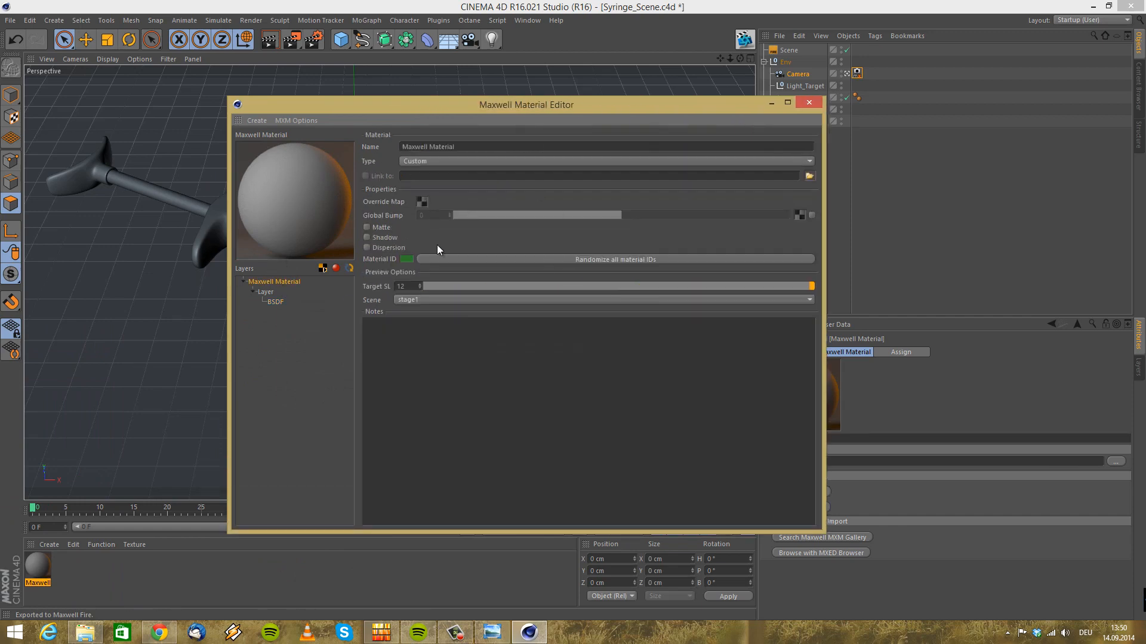
{"action": "left_click", "coordinate": [421, 300]}
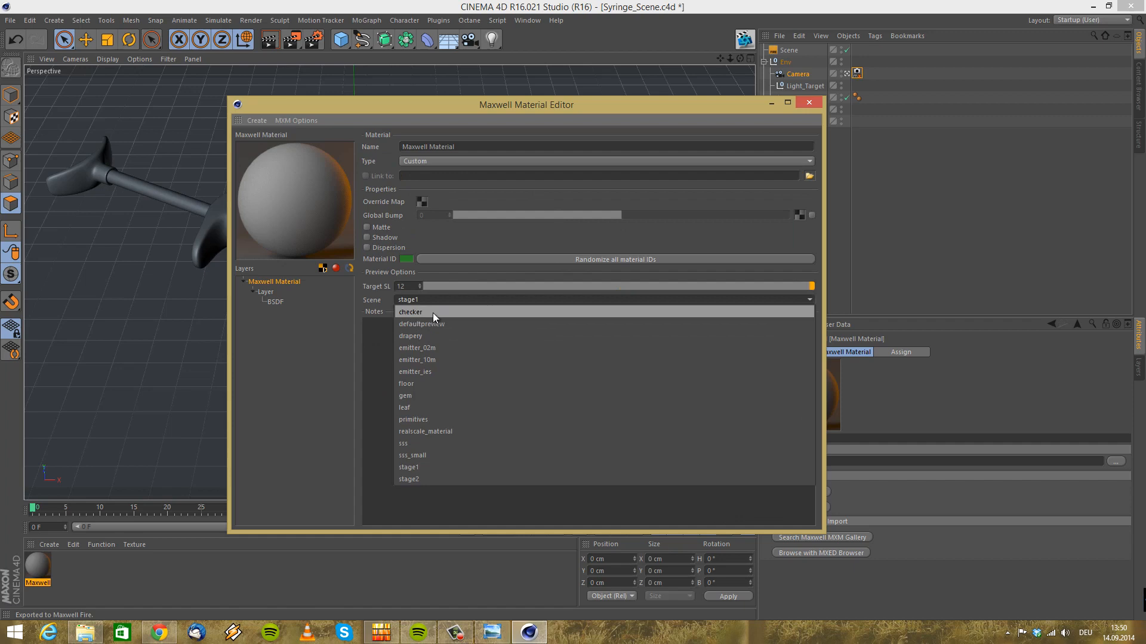
{"action": "left_click", "coordinate": [432, 312]}
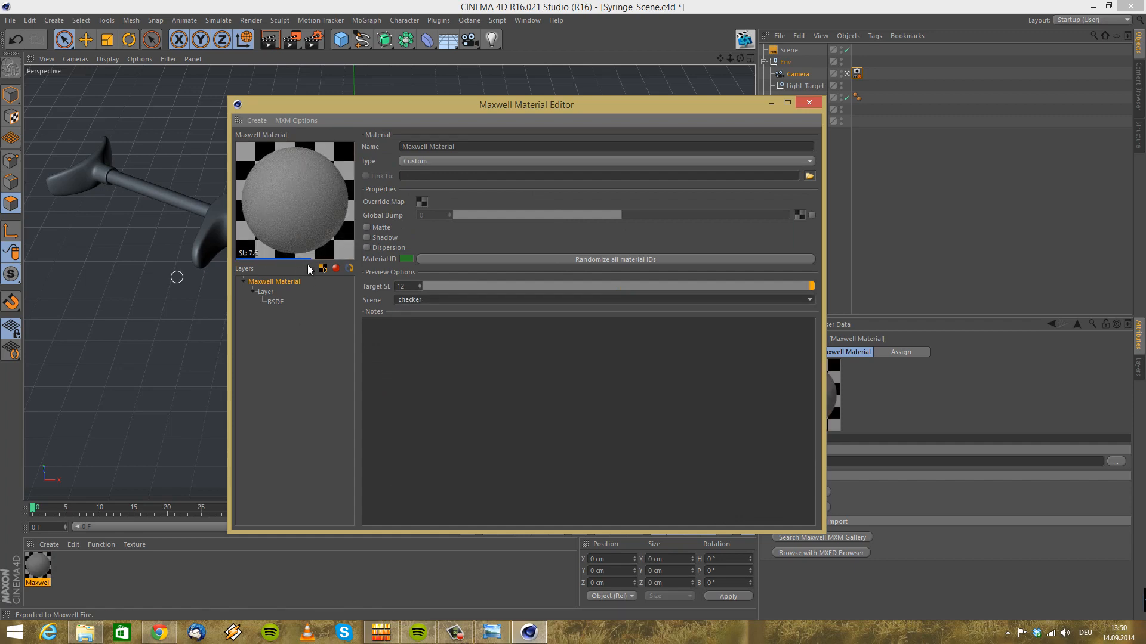
{"action": "left_click", "coordinate": [459, 300]}
{"action": "left_click", "coordinate": [439, 323]}
{"action": "left_click", "coordinate": [450, 299]}
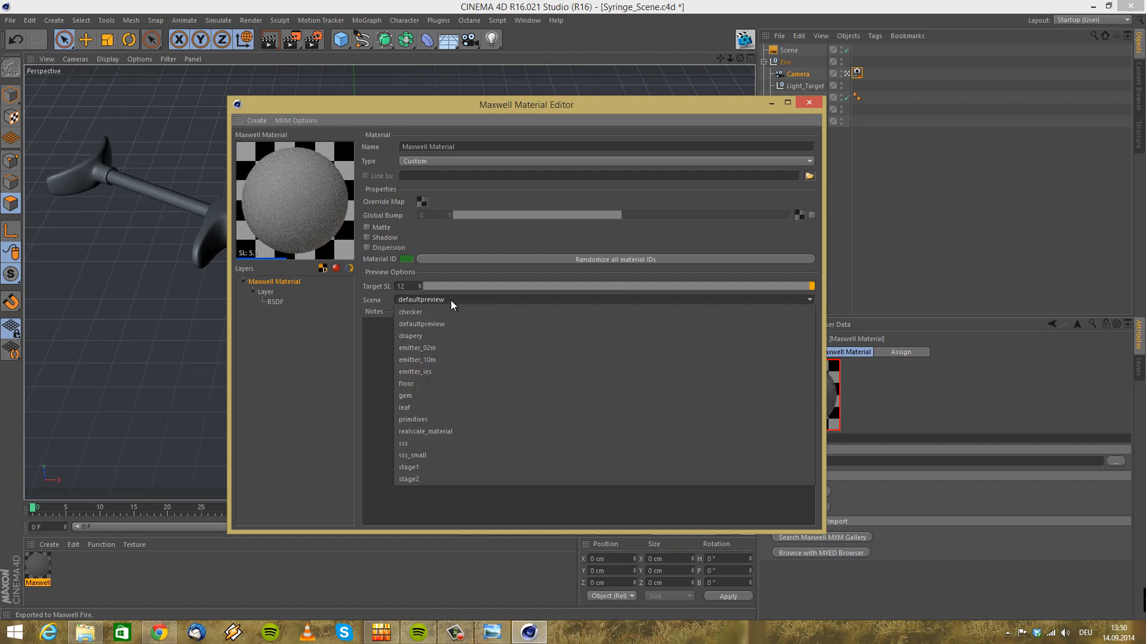
{"action": "left_click", "coordinate": [428, 336]}
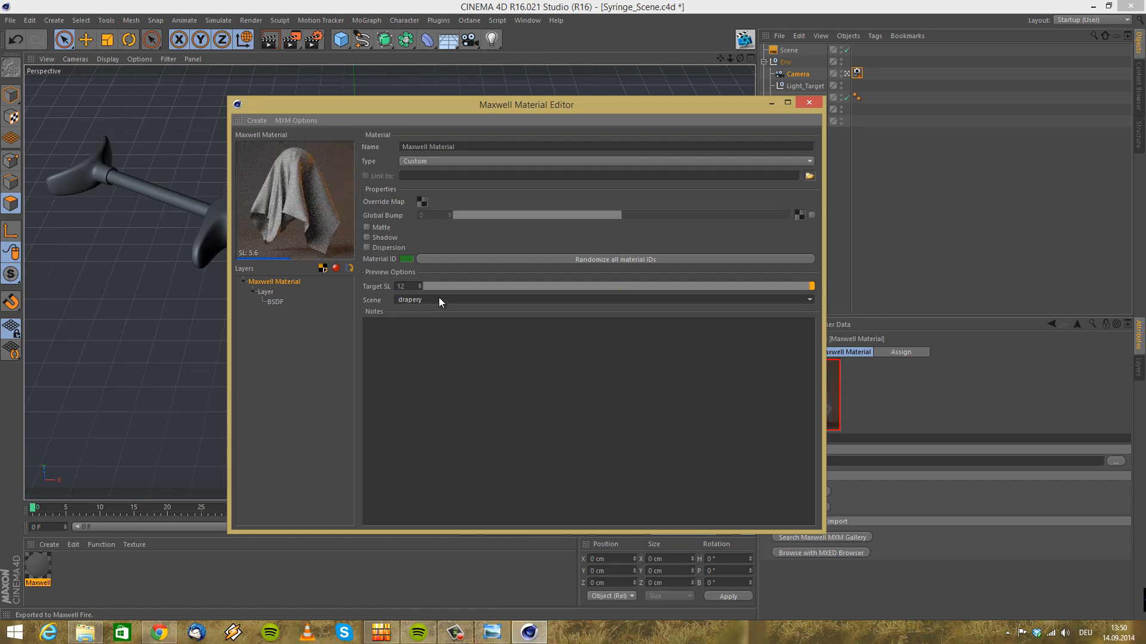
Cycle the material's preview scene through the emitter, gem, leaf, realscale_material and sss options, ending on stage1
{"action": "scroll", "coordinate": [439, 299], "scroll_direction": "down", "scroll_amount": 1}
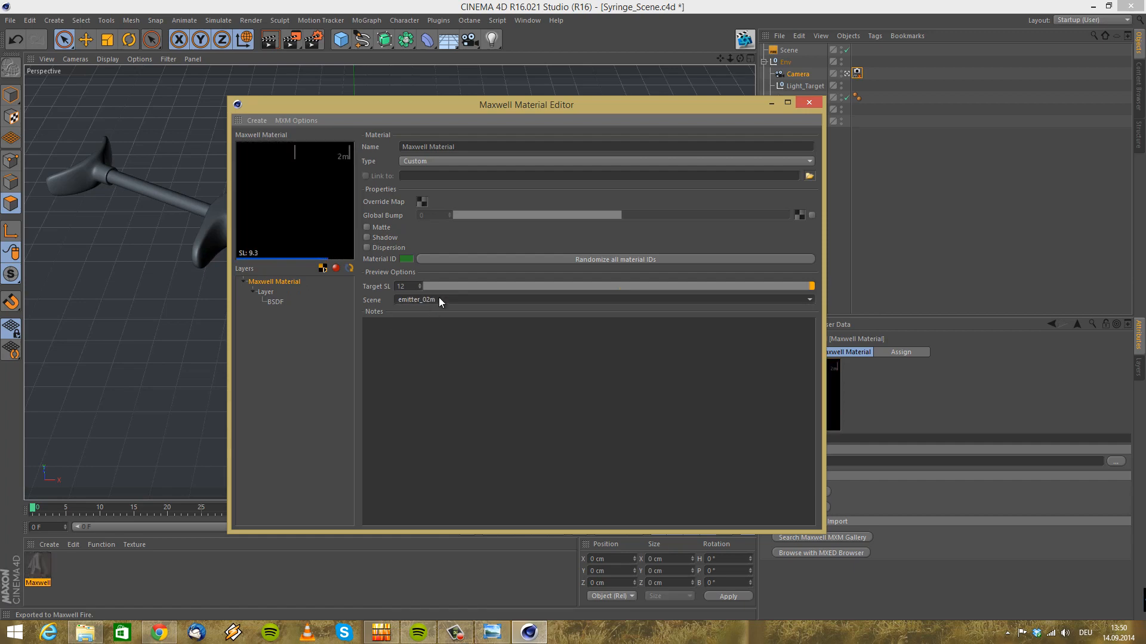
{"action": "scroll", "coordinate": [439, 299], "scroll_direction": "down", "scroll_amount": 1}
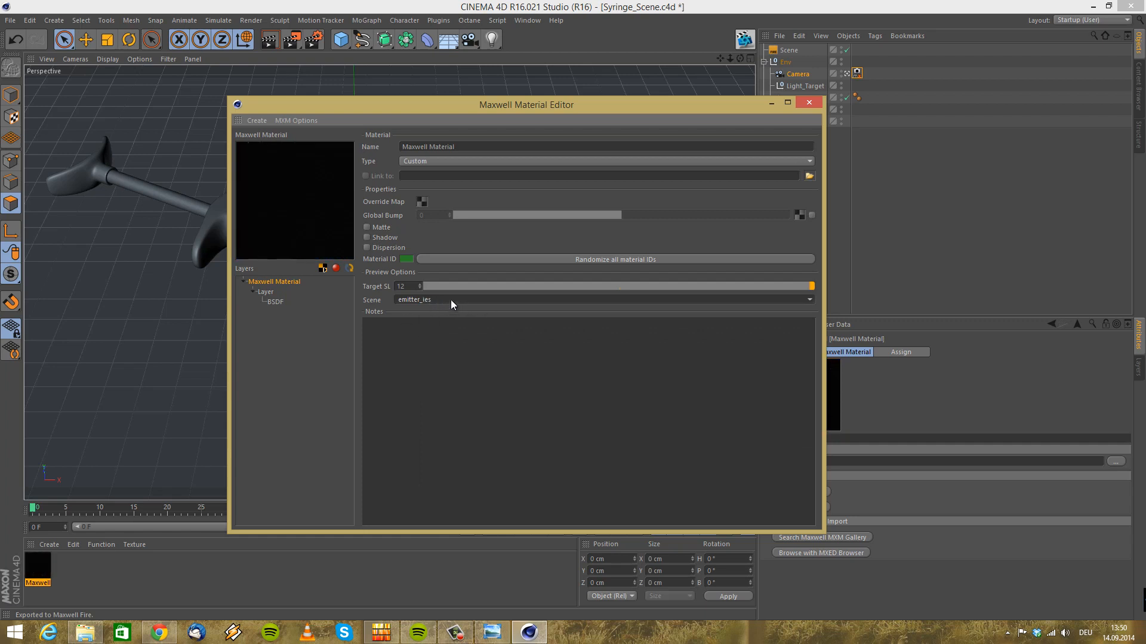
{"action": "scroll", "coordinate": [450, 300], "scroll_direction": "down", "scroll_amount": 1}
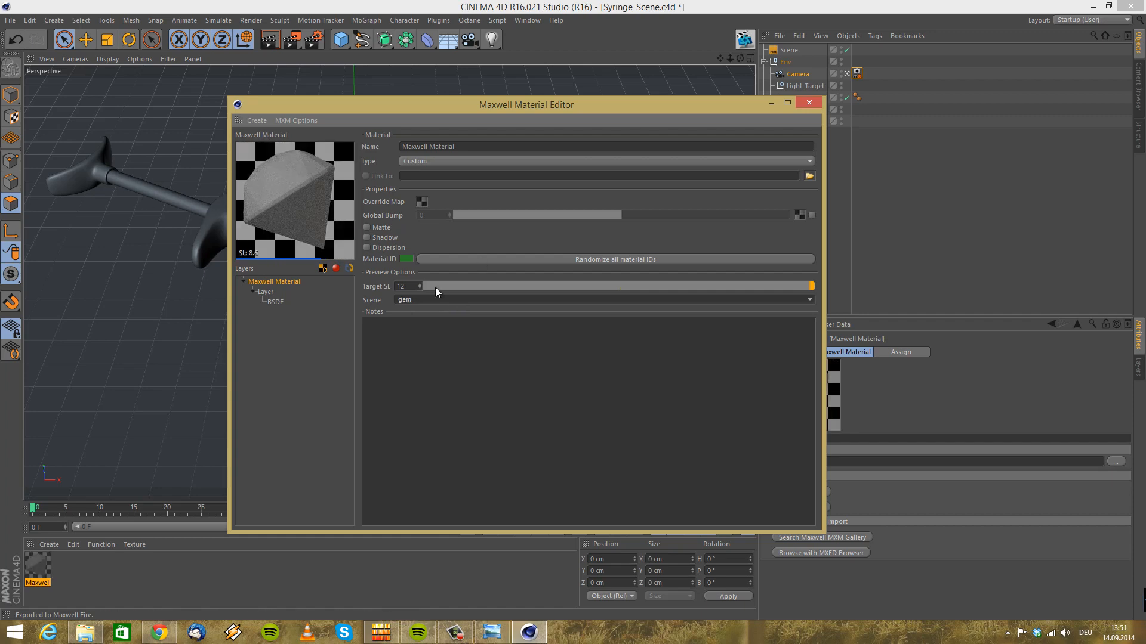
{"action": "scroll", "coordinate": [440, 301], "scroll_direction": "down", "scroll_amount": 1}
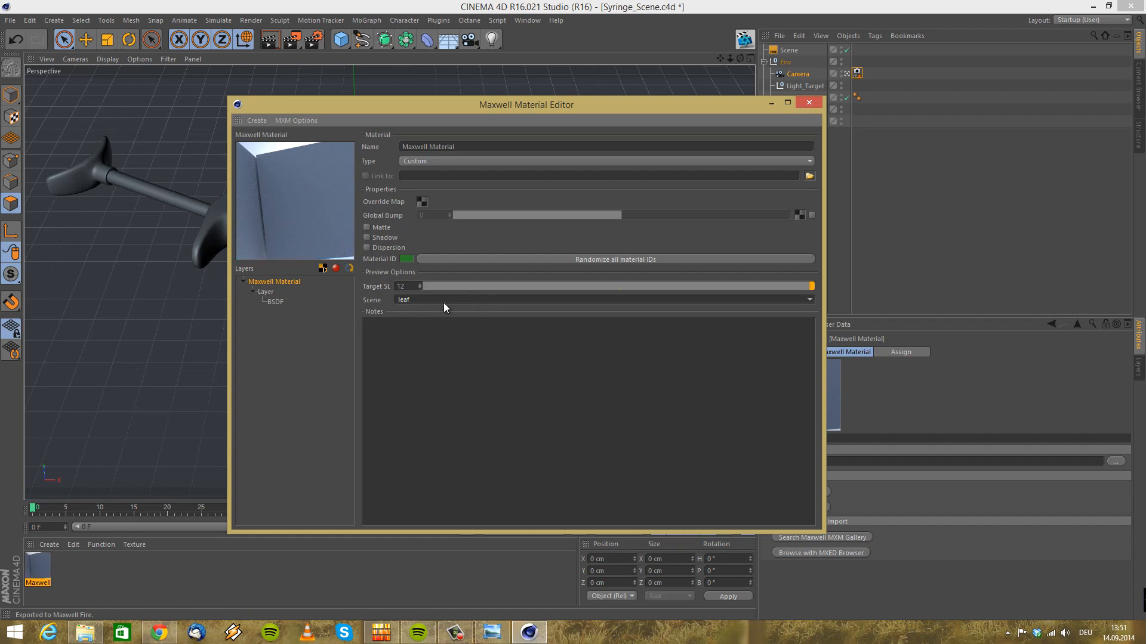
{"action": "scroll", "coordinate": [442, 302], "scroll_direction": "down", "scroll_amount": 1}
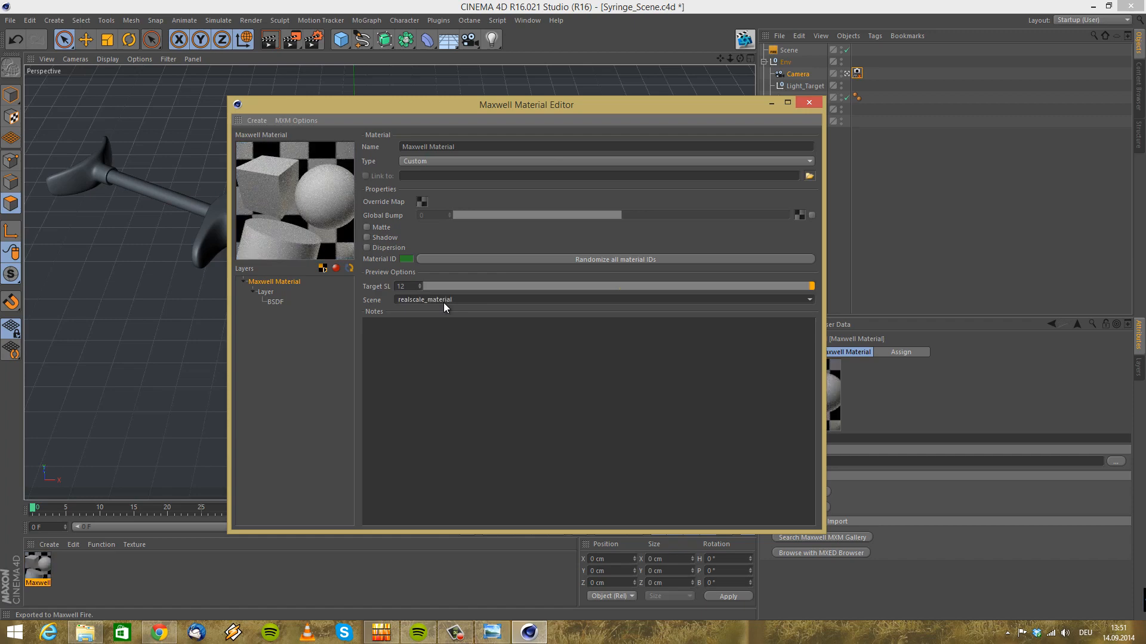
{"action": "scroll", "coordinate": [442, 302], "scroll_direction": "down", "scroll_amount": 1}
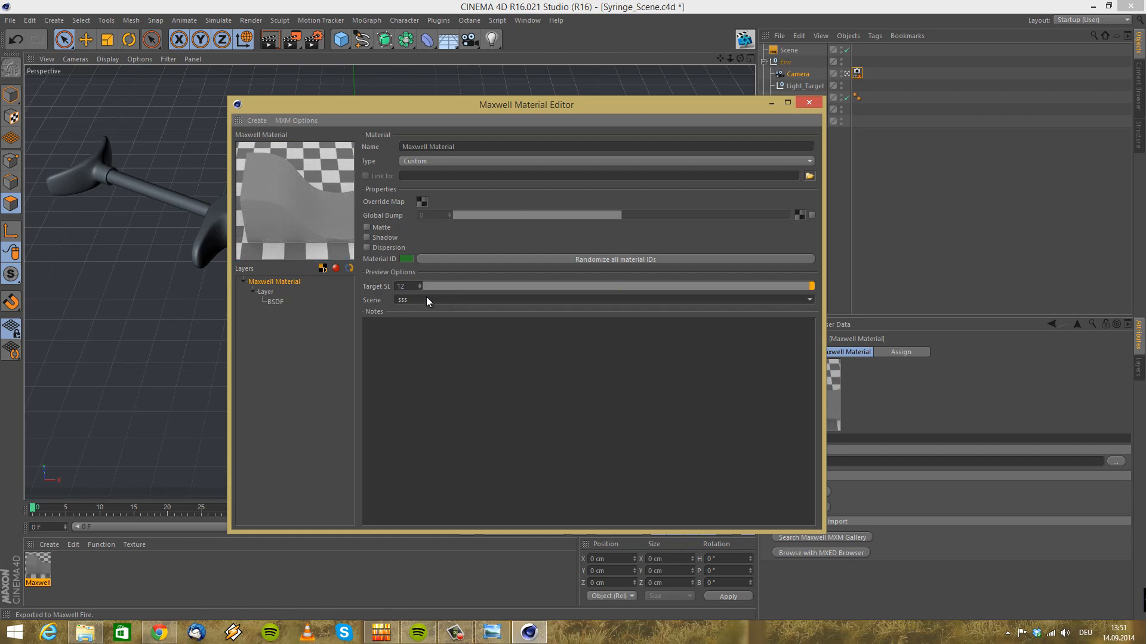
{"action": "scroll", "coordinate": [426, 300], "scroll_direction": "down", "scroll_amount": 1}
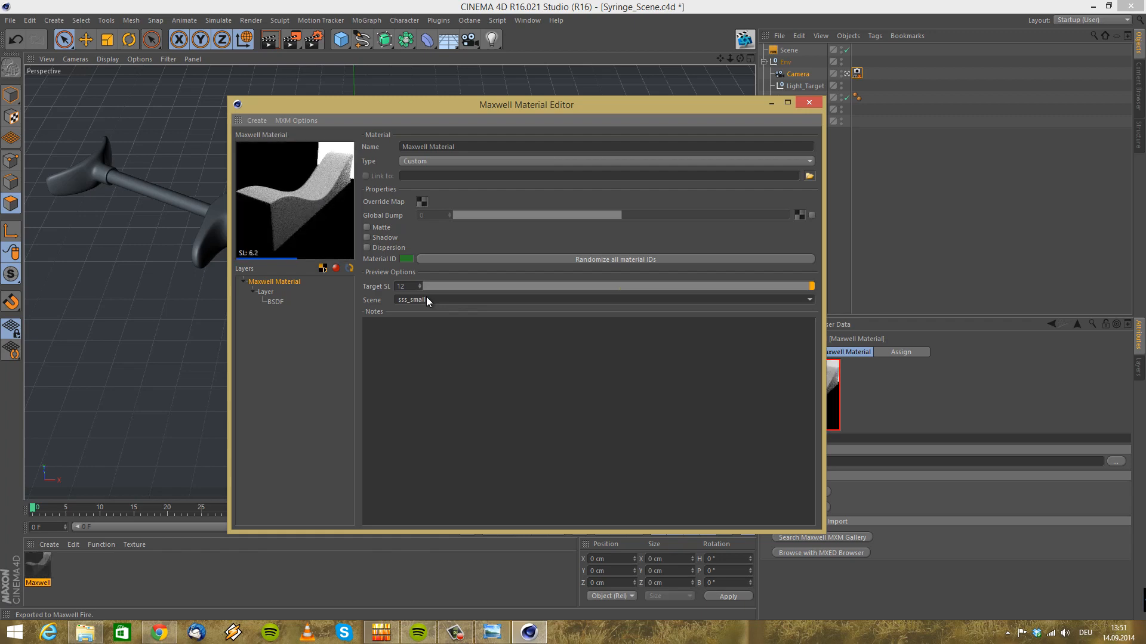
{"action": "scroll", "coordinate": [426, 297], "scroll_direction": "down", "scroll_amount": 1}
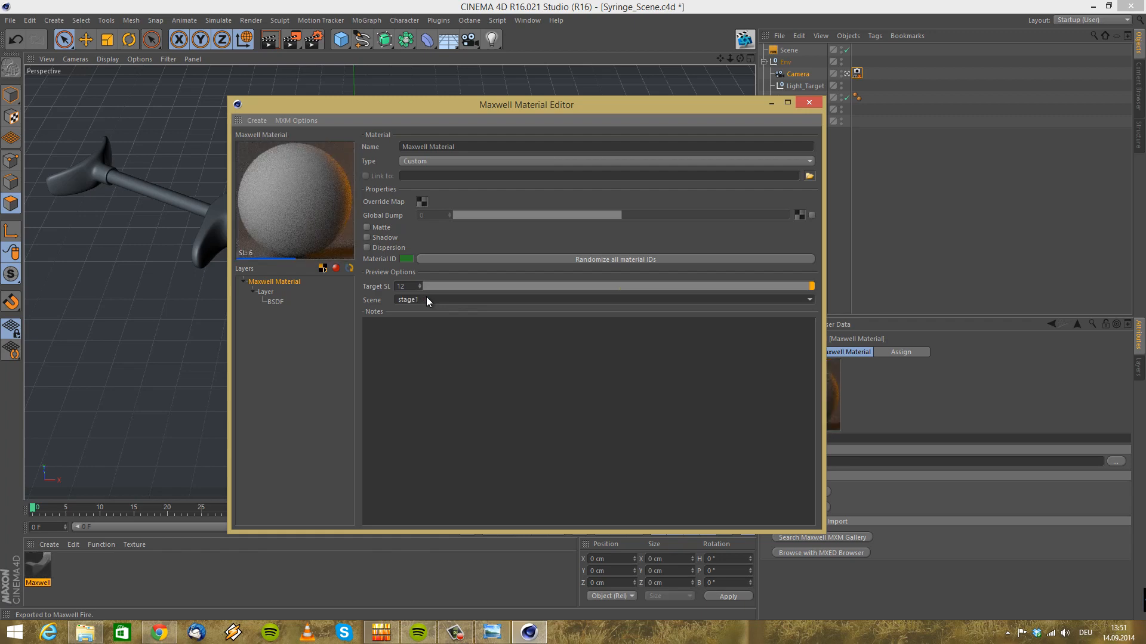
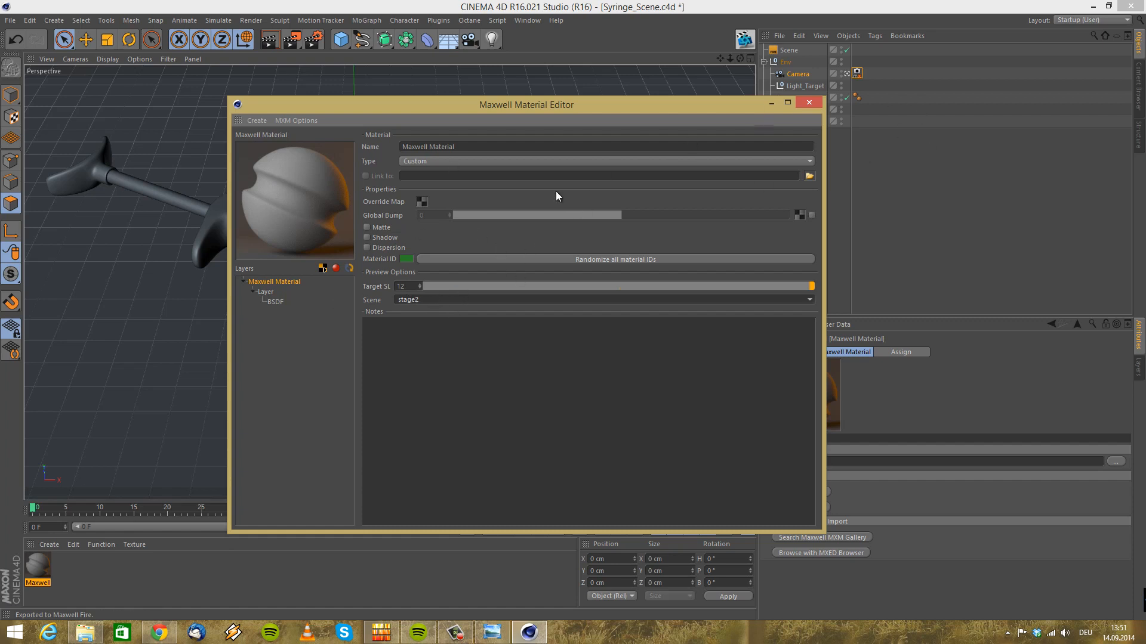
Try preview sampling levels of 1, 2 and 4 for the Maxwell Material, restore 12 and close the material editor
{"action": "left_click_drag", "start_coordinate": [525, 287], "coordinate": [381, 288]}
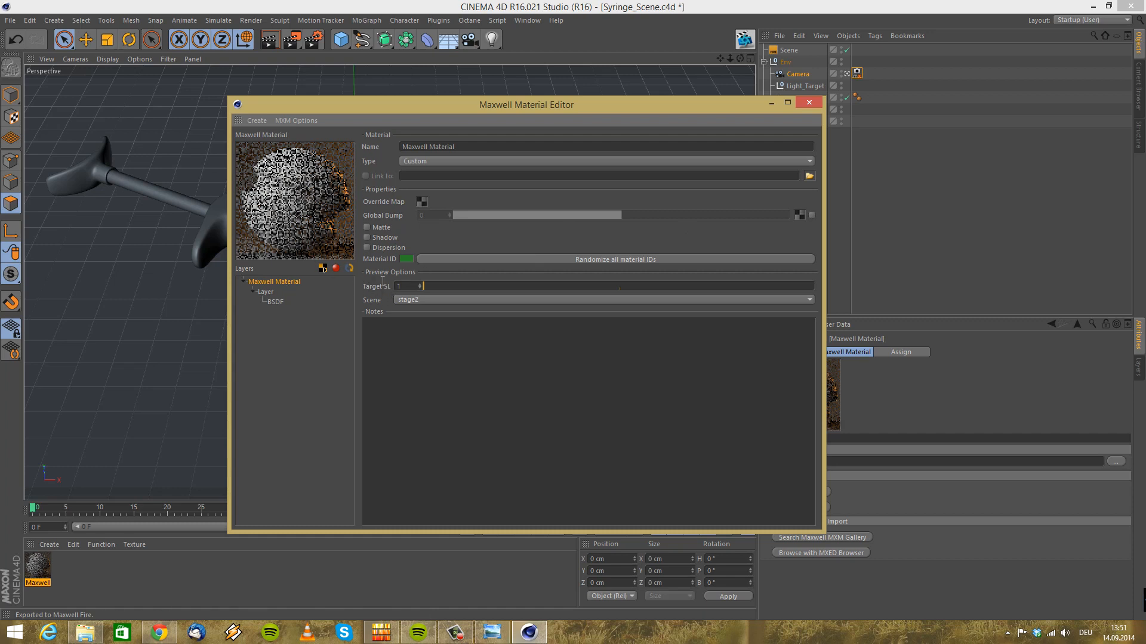
{"action": "type", "text": "2"}
{"action": "key", "text": "Return"}
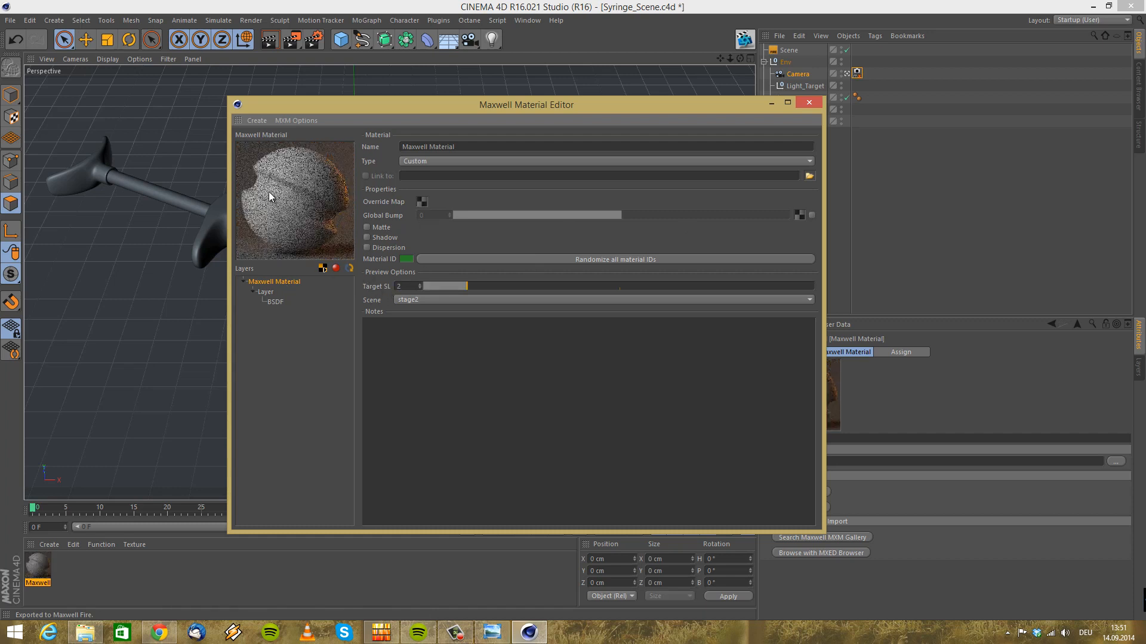
{"action": "type", "text": "4"}
{"action": "key", "text": "Return"}
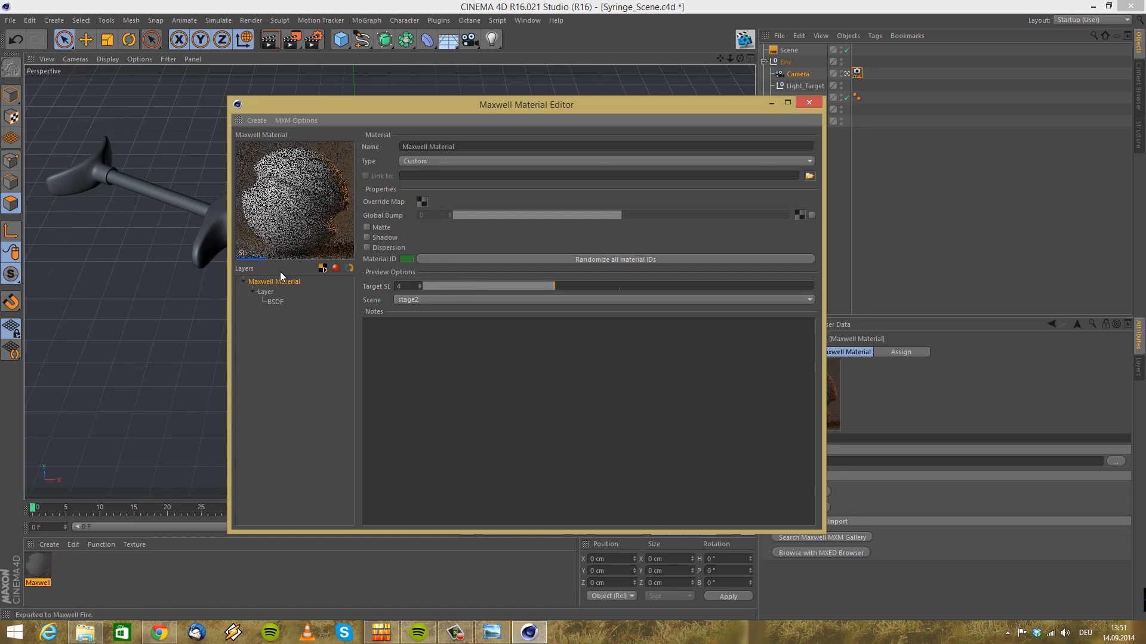
{"action": "type", "text": "12"}
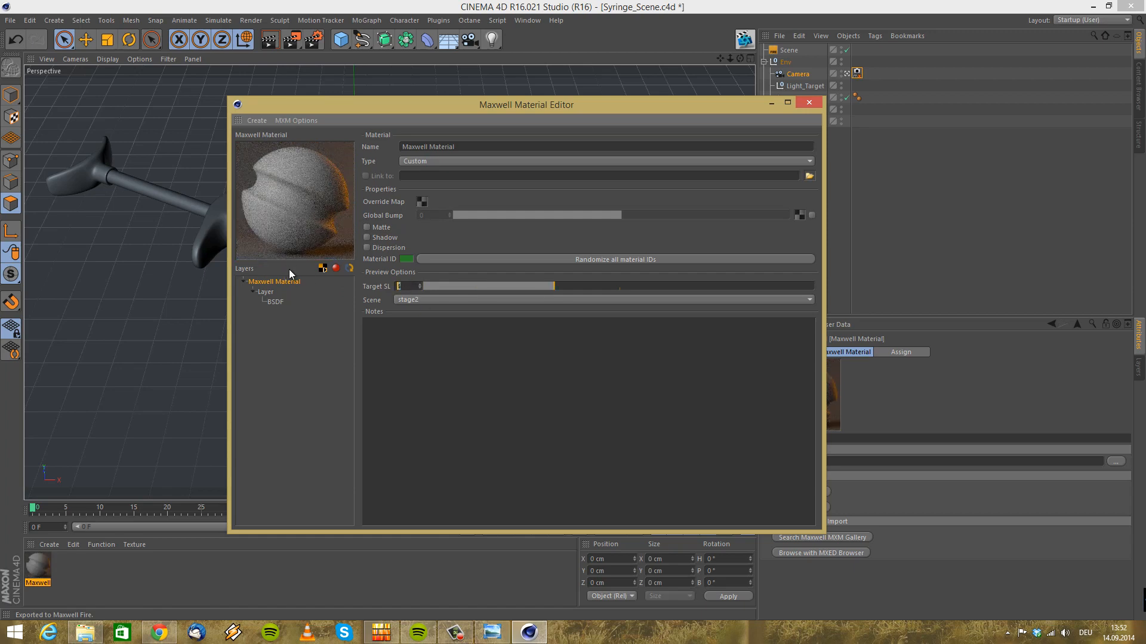
{"action": "key", "text": "Return"}
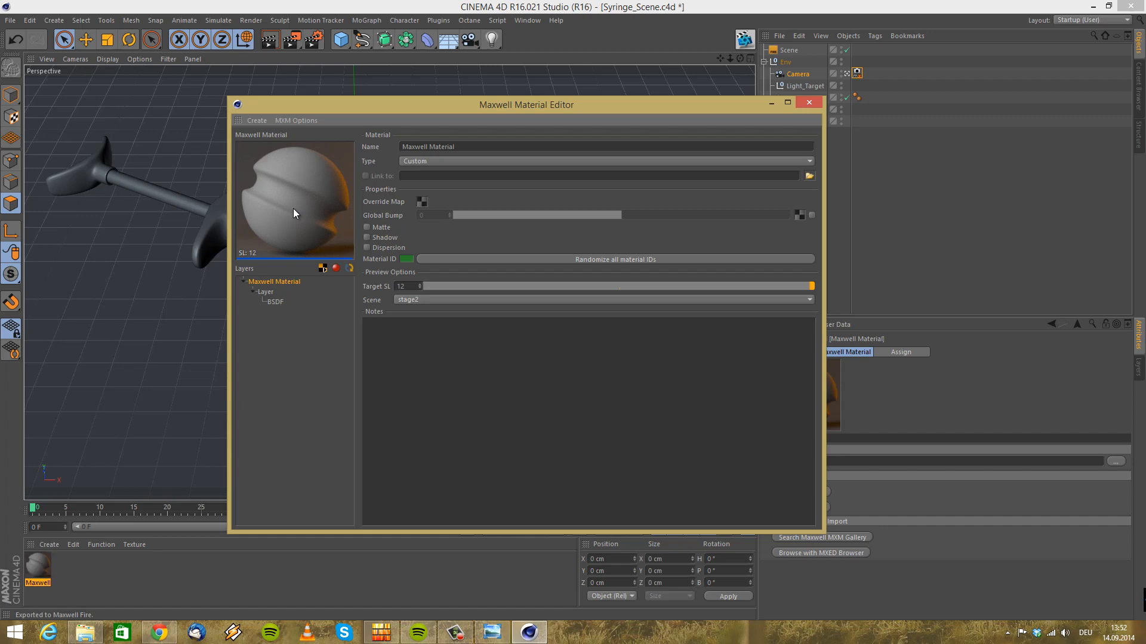
{"action": "left_click", "coordinate": [812, 103]}
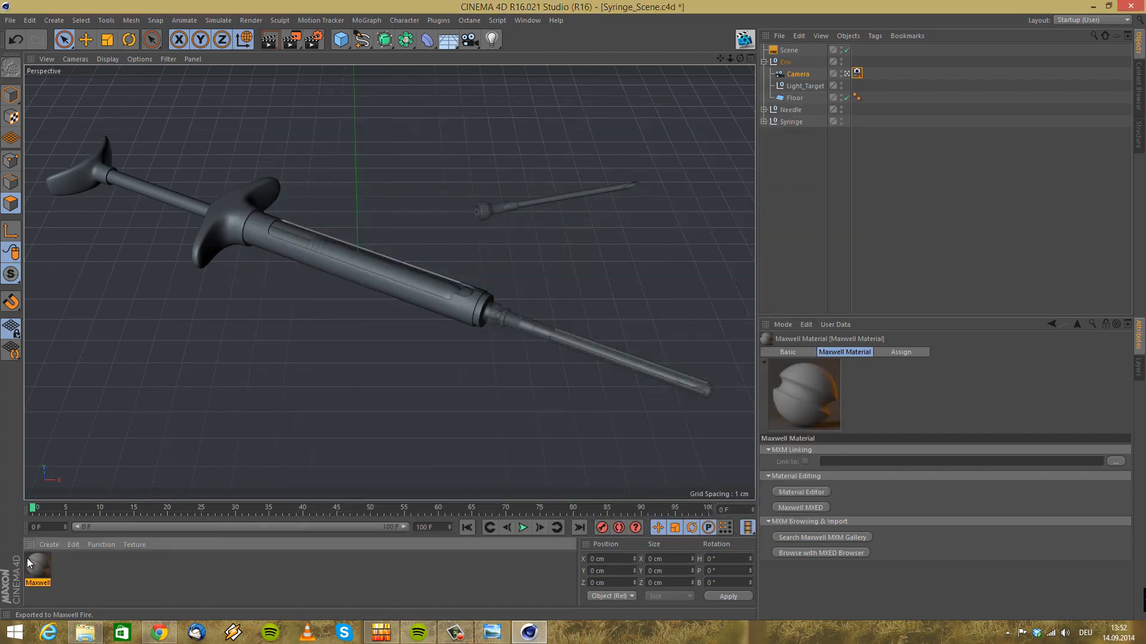
Replace the Maxwell Material with a newly created one and check its preview scene setting in the material editor
{"action": "key", "text": "Delete"}
{"action": "left_click", "coordinate": [55, 541]}
{"action": "mouse_move", "coordinate": [95, 462]}
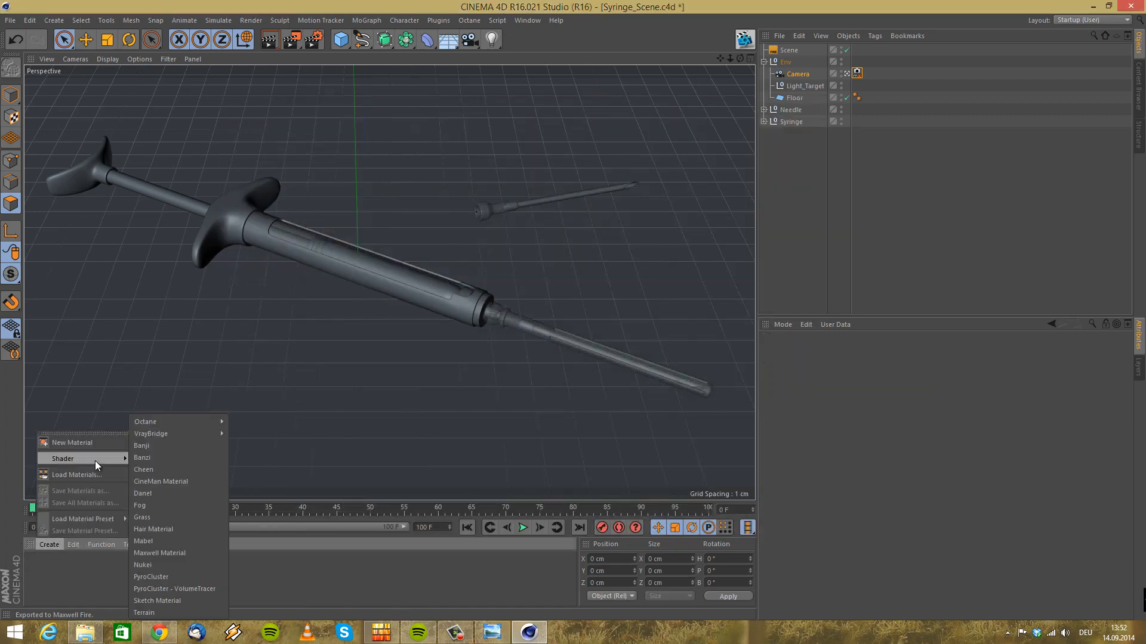
{"action": "left_click", "coordinate": [173, 554]}
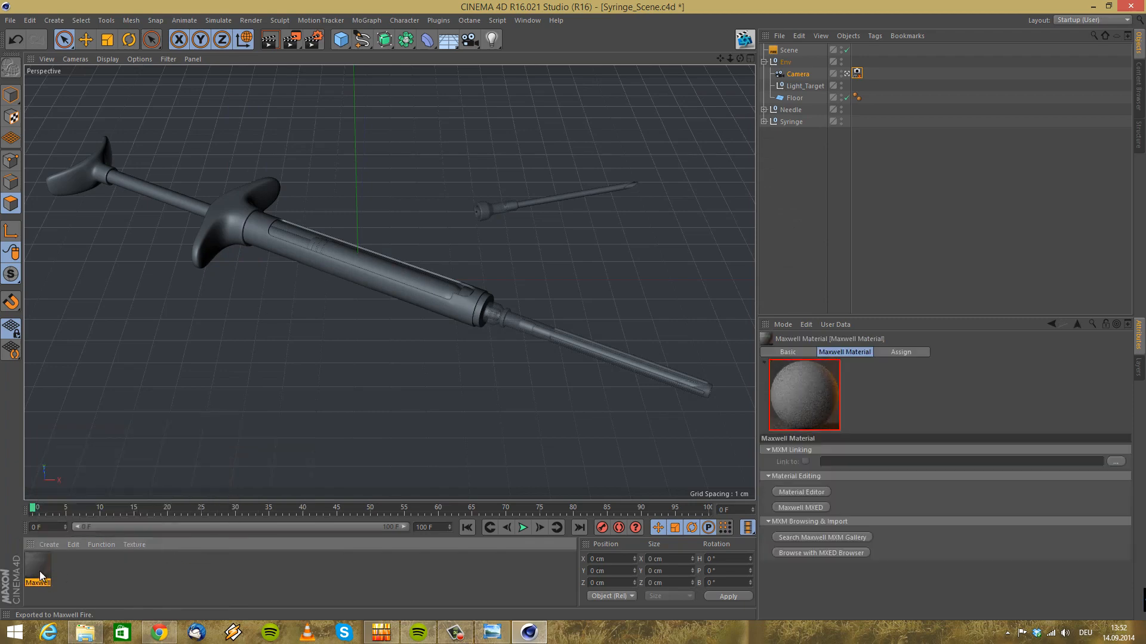
{"action": "double_click", "coordinate": [38, 570]}
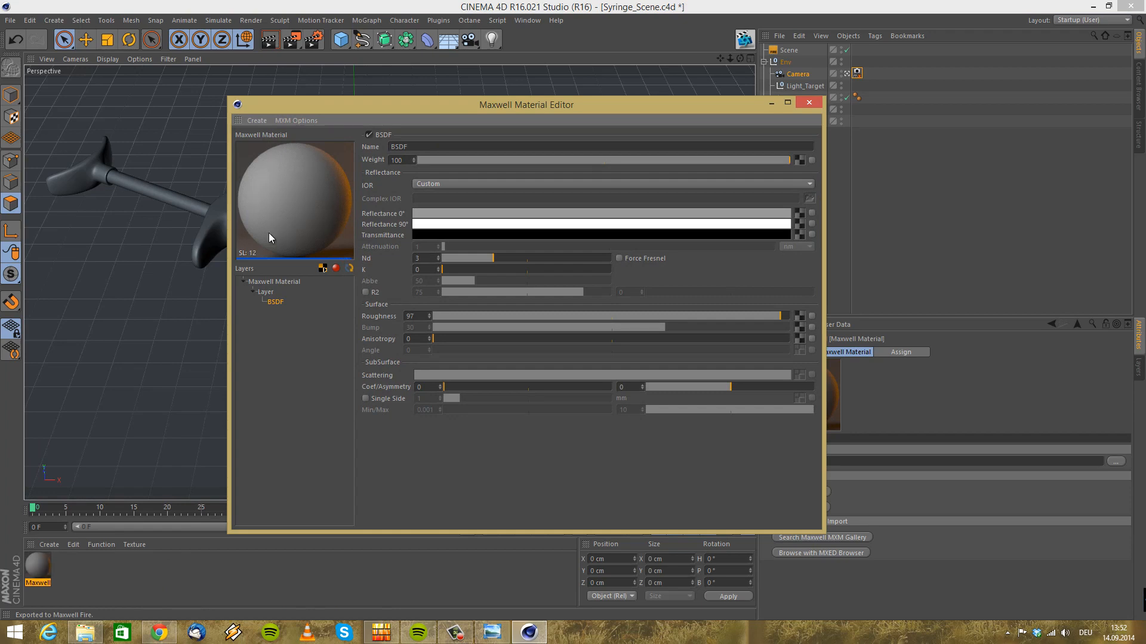
{"action": "left_click", "coordinate": [293, 282]}
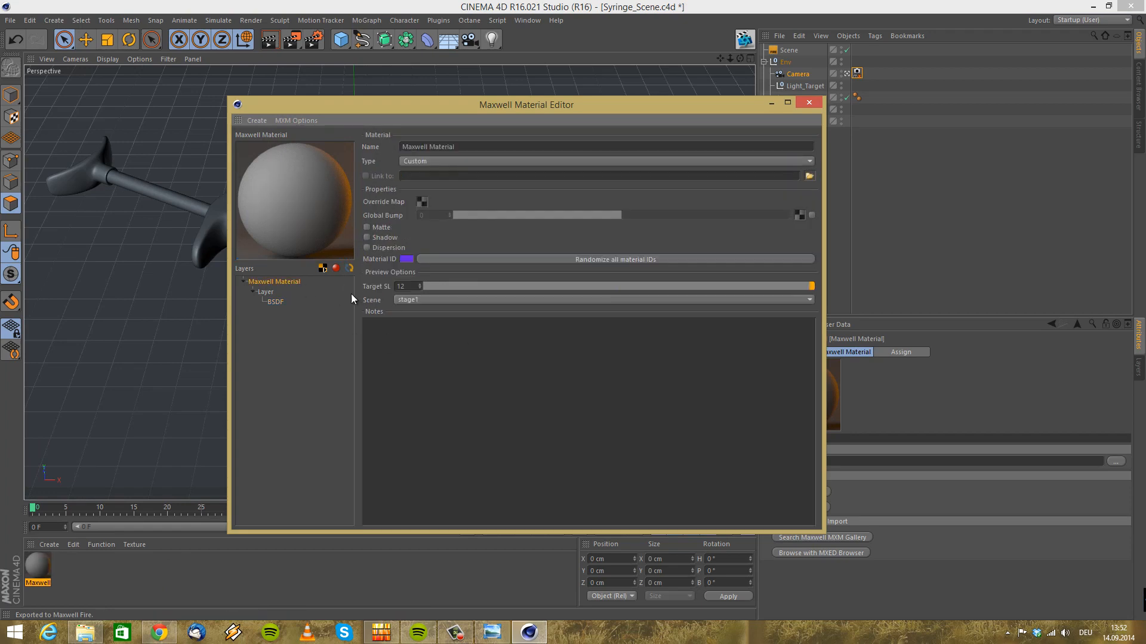
{"action": "left_click", "coordinate": [808, 103]}
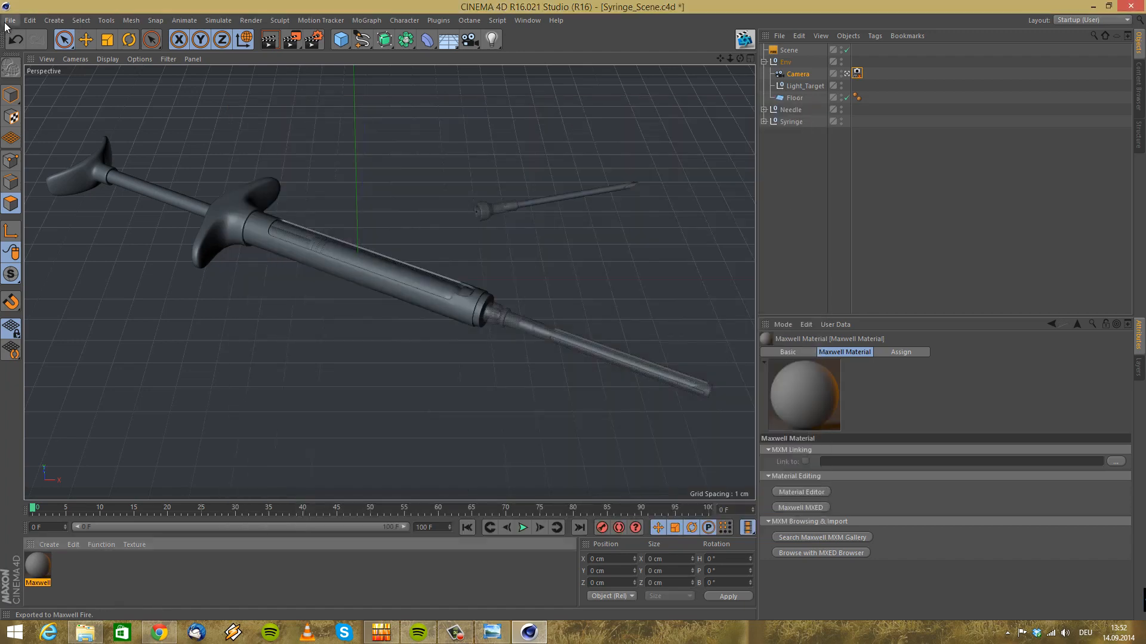
Set the default Maxwell material preview scene to stage2 in the preferences
{"action": "left_click", "coordinate": [10, 20]}
{"action": "mouse_move", "coordinate": [34, 20]}
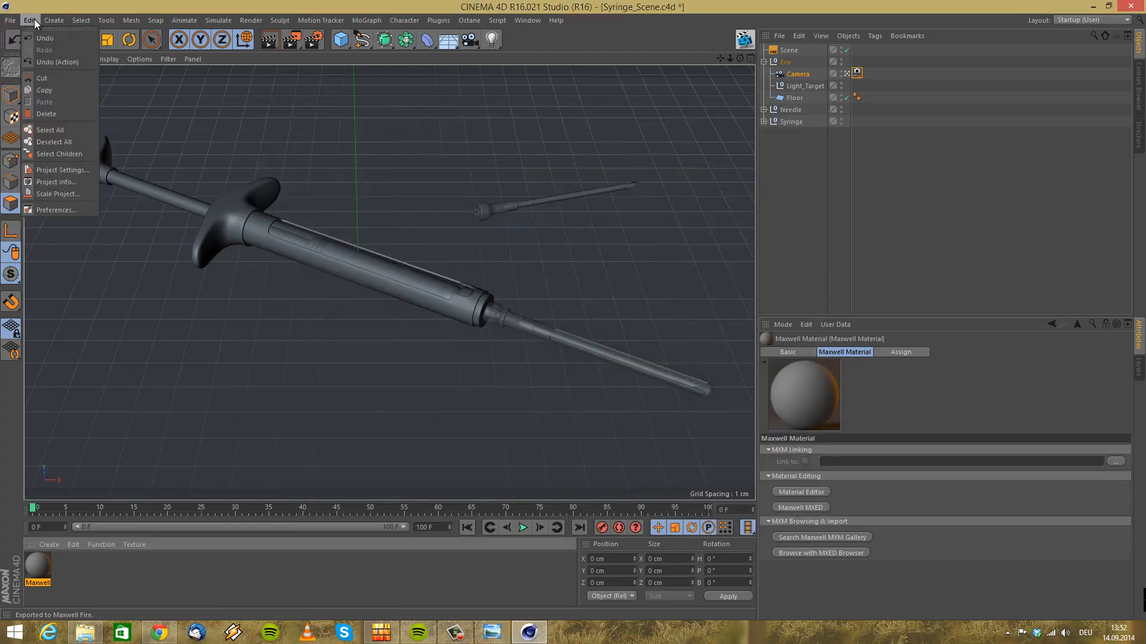
{"action": "left_click", "coordinate": [54, 209]}
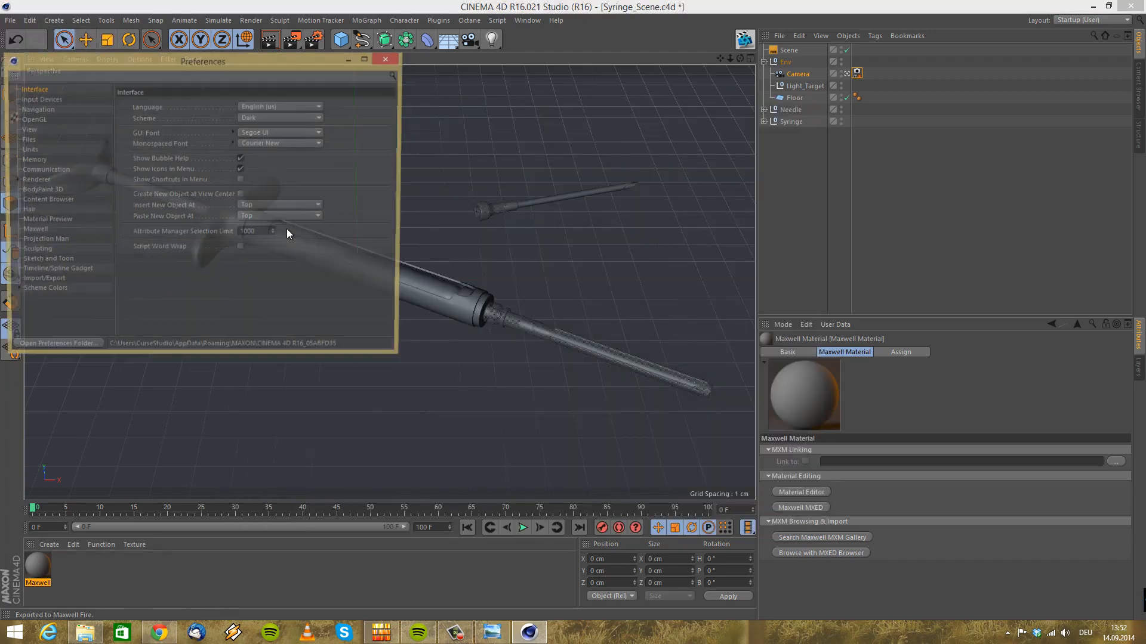
{"action": "left_click", "coordinate": [50, 222]}
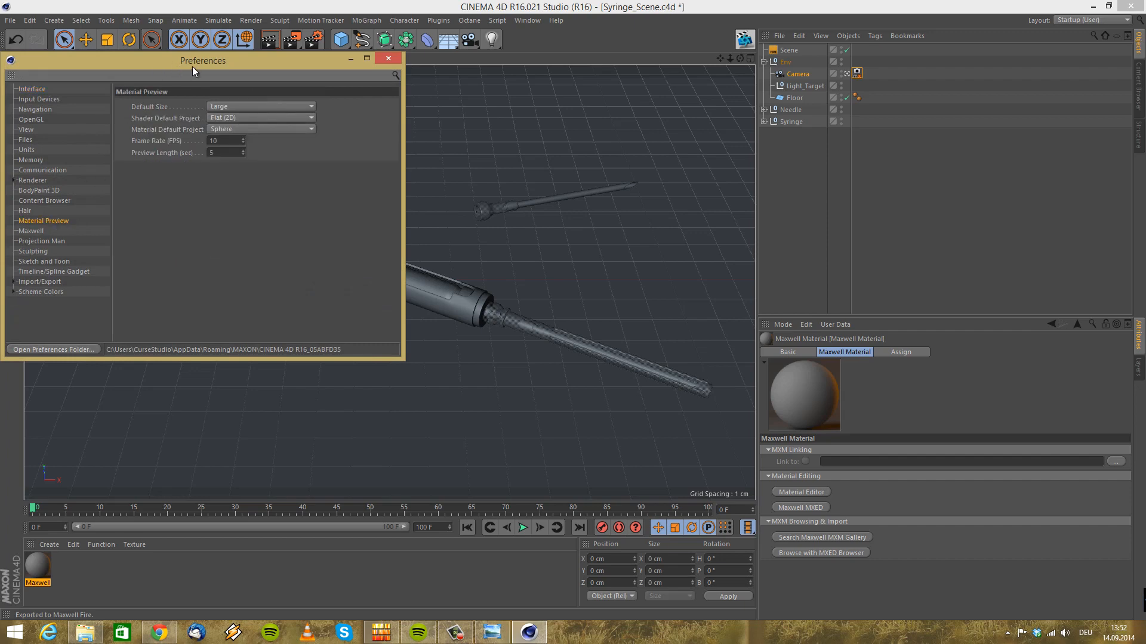
{"action": "left_click_drag", "start_coordinate": [204, 62], "coordinate": [417, 116]}
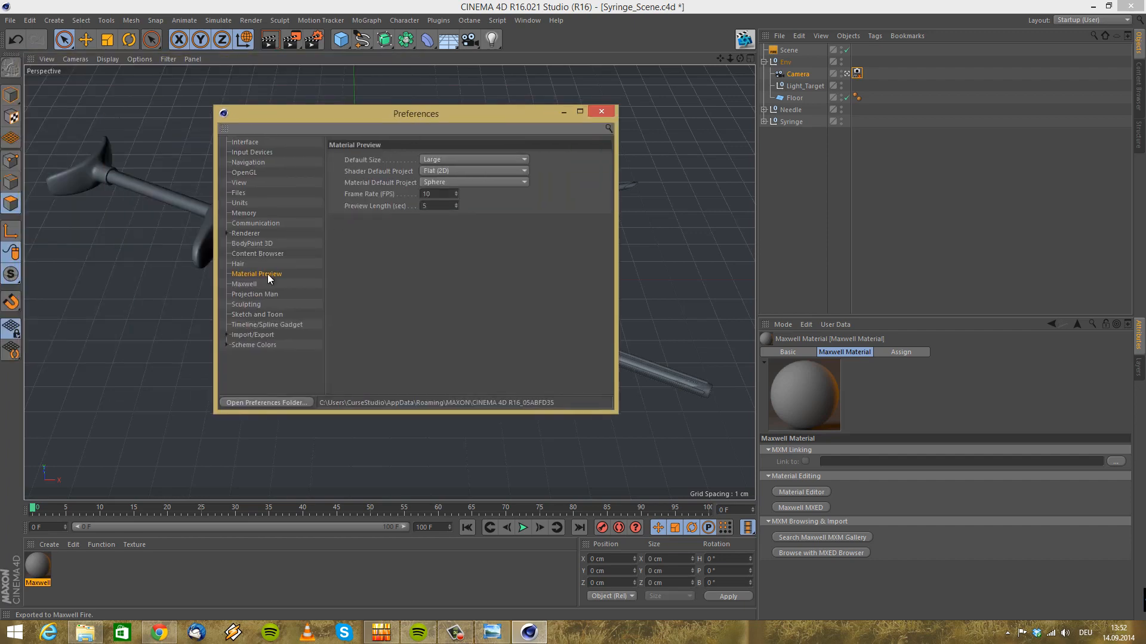
{"action": "left_click", "coordinate": [245, 284]}
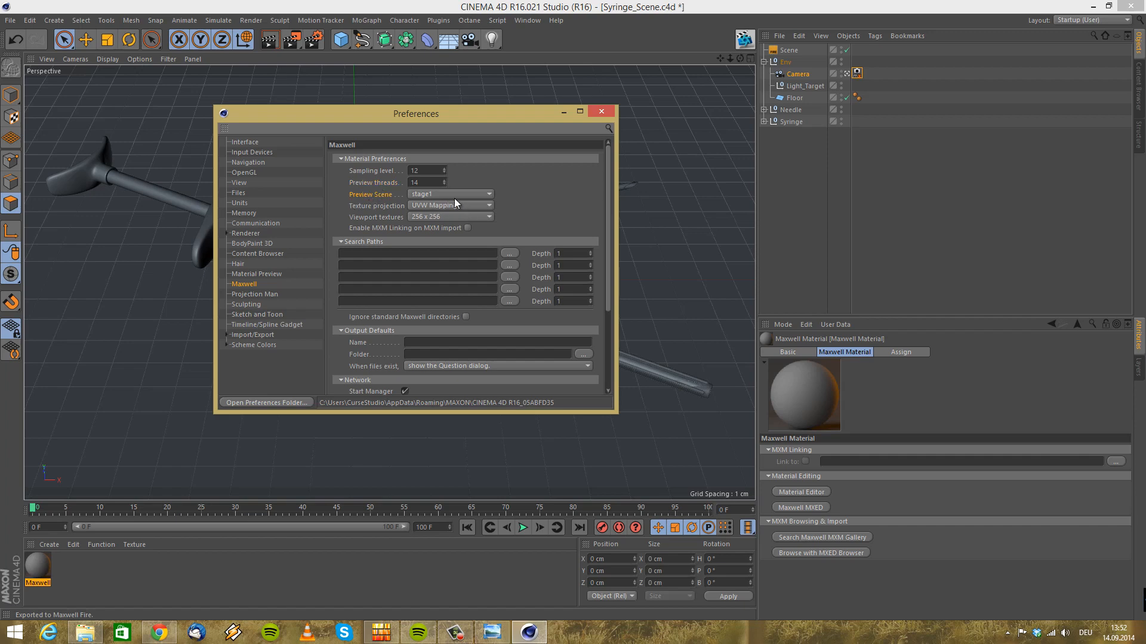
{"action": "left_click", "coordinate": [470, 194]}
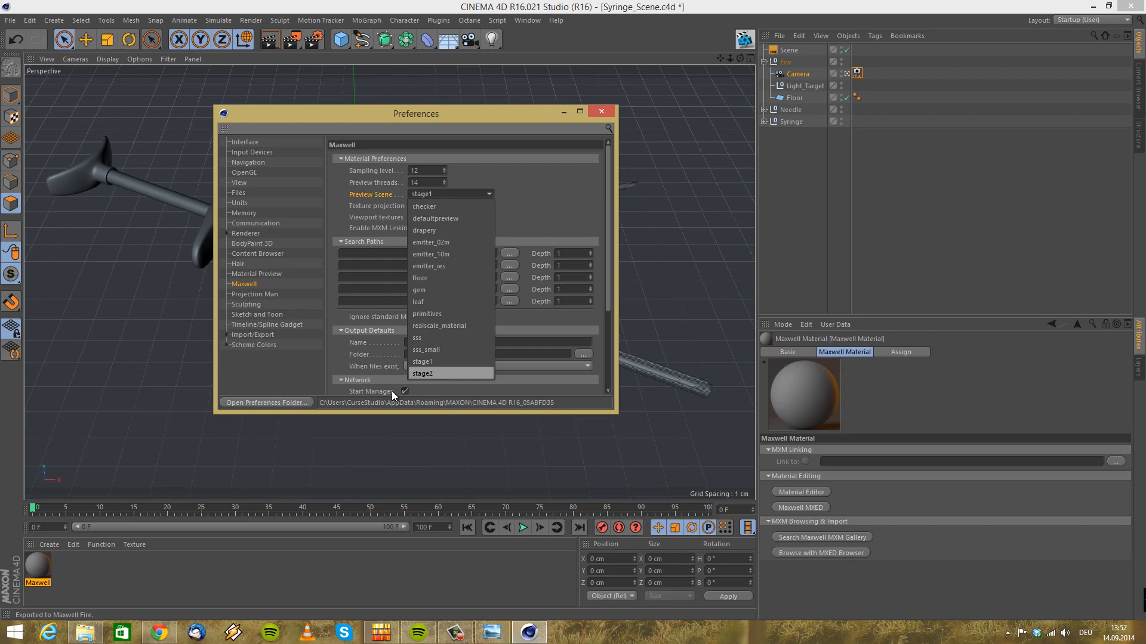
{"action": "left_click", "coordinate": [436, 373]}
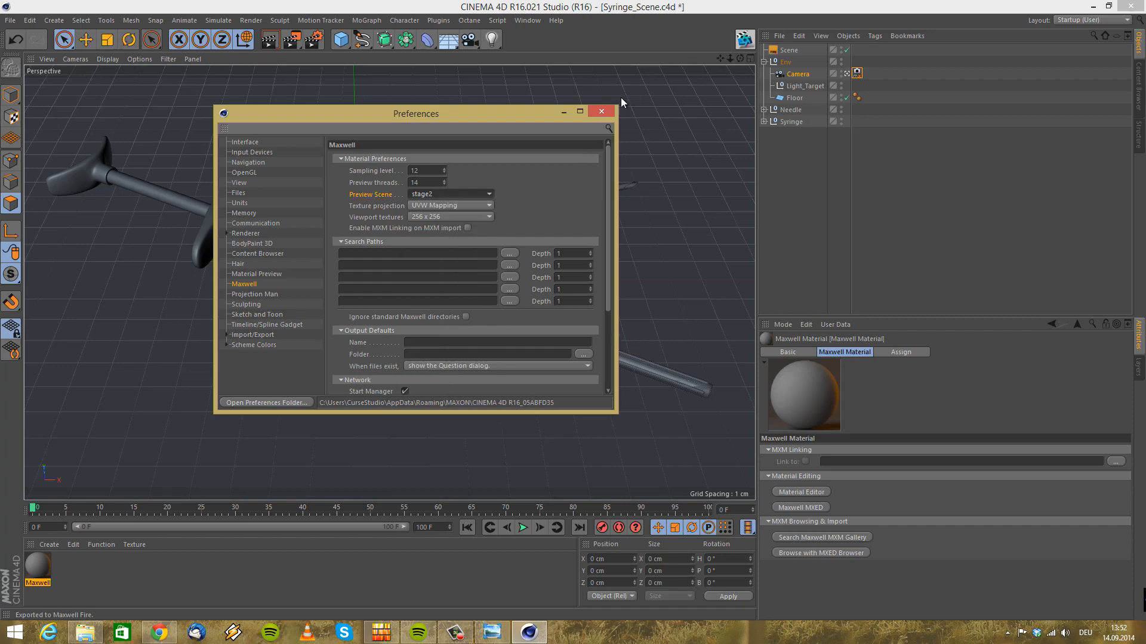
{"action": "left_click", "coordinate": [602, 112]}
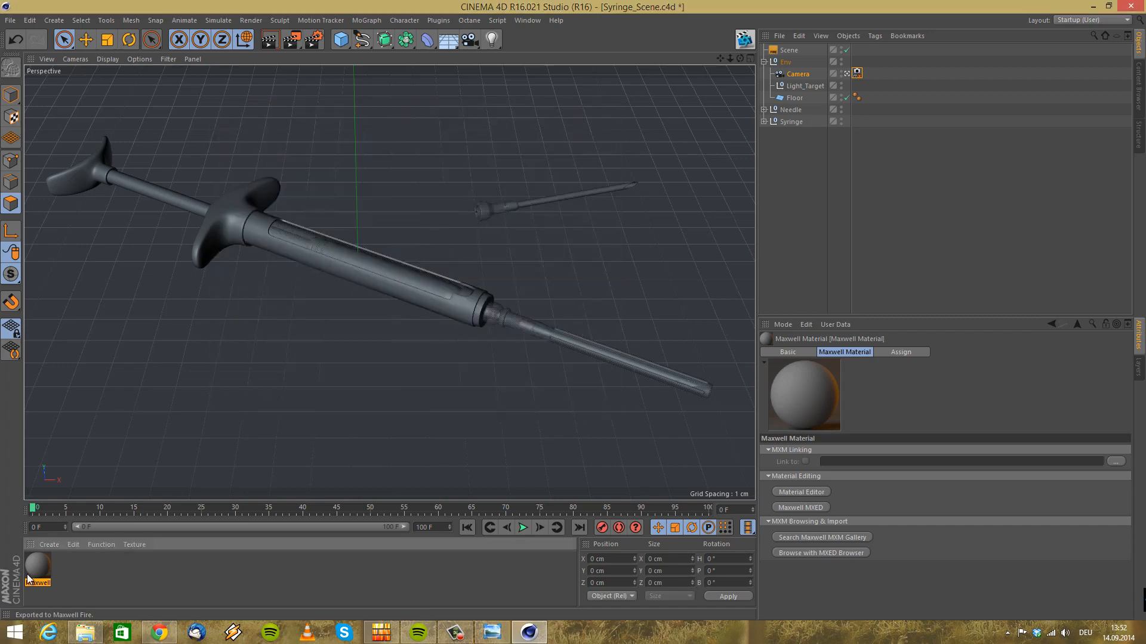
Delete the existing Maxwell Material, create a fresh one and check its preview scene in the material editor
{"action": "key", "text": "Delete"}
{"action": "left_click", "coordinate": [45, 546]}
{"action": "mouse_move", "coordinate": [83, 460]}
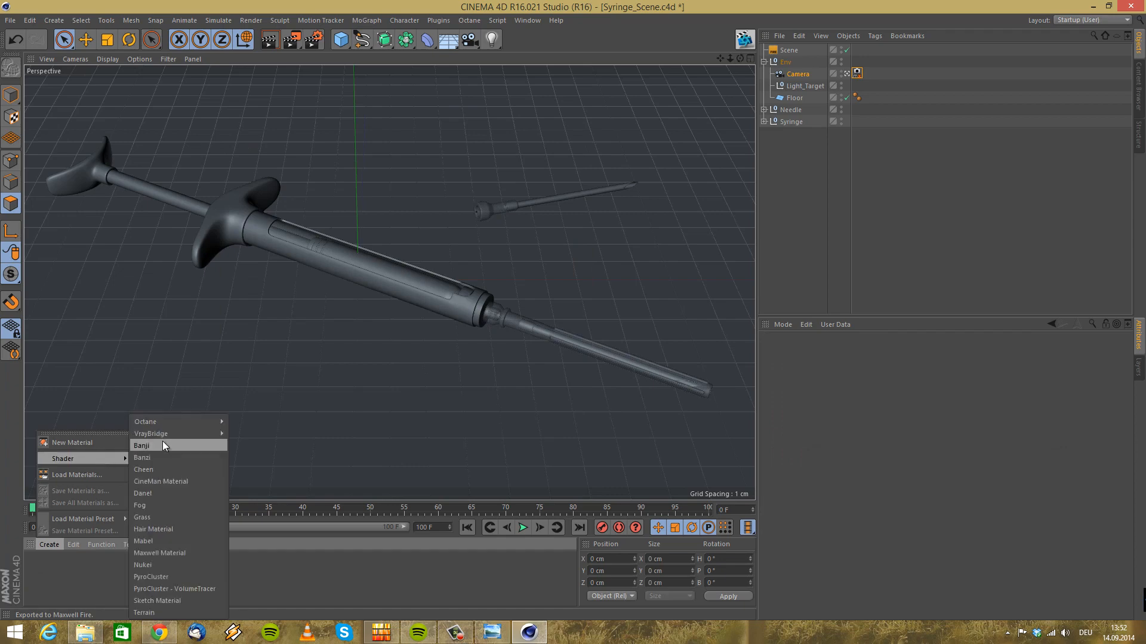
{"action": "left_click", "coordinate": [161, 553]}
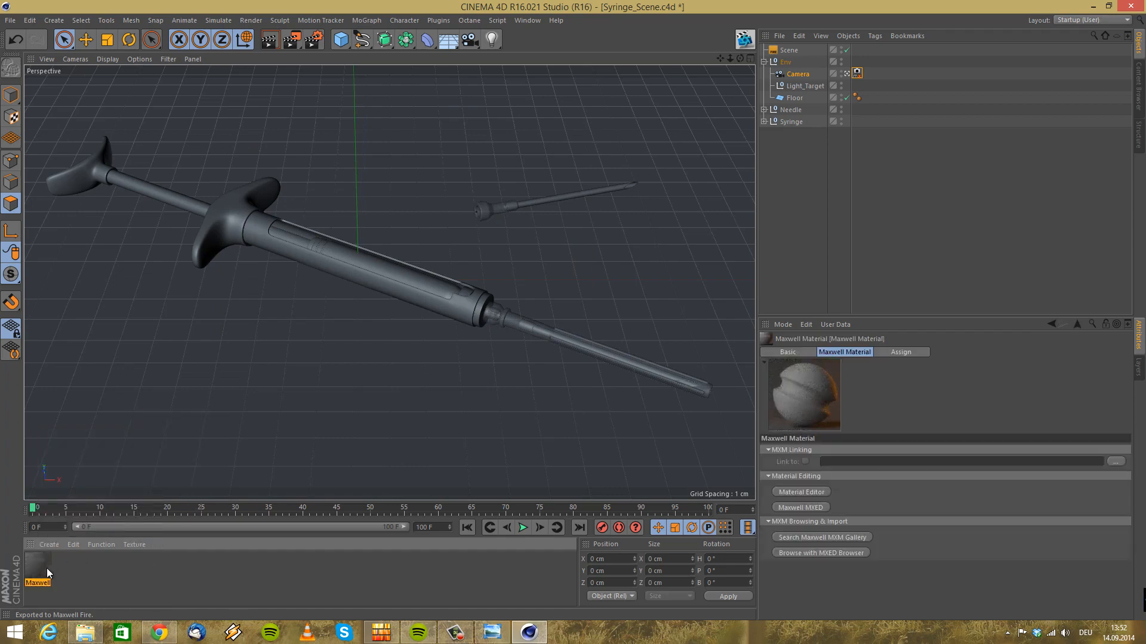
{"action": "double_click", "coordinate": [47, 568]}
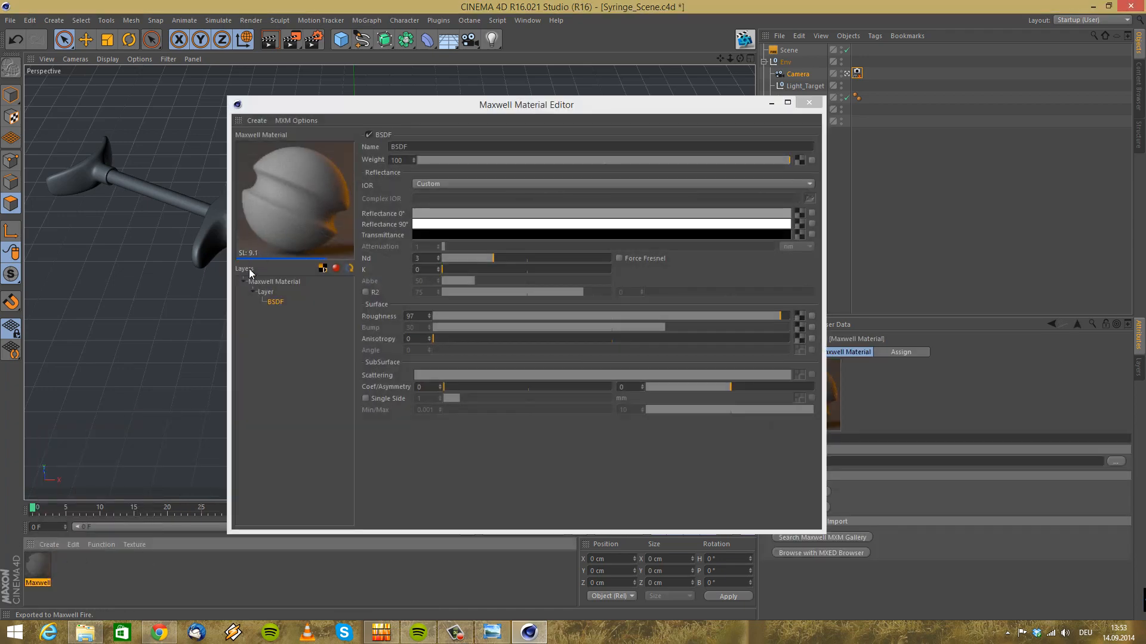
{"action": "left_click", "coordinate": [272, 282]}
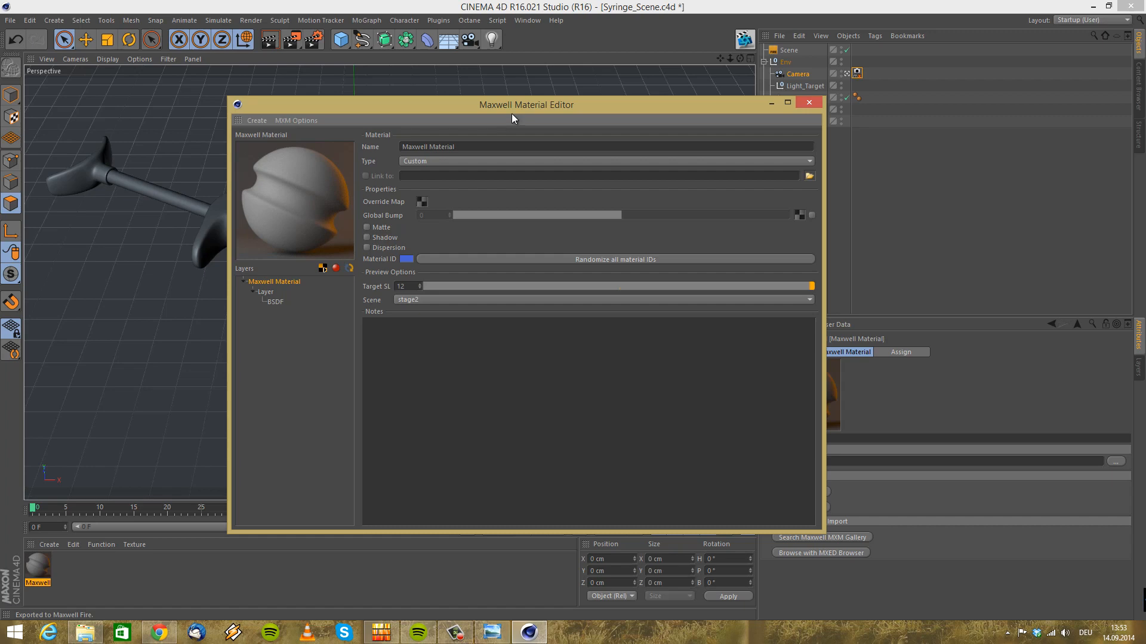
{"action": "left_click", "coordinate": [809, 104]}
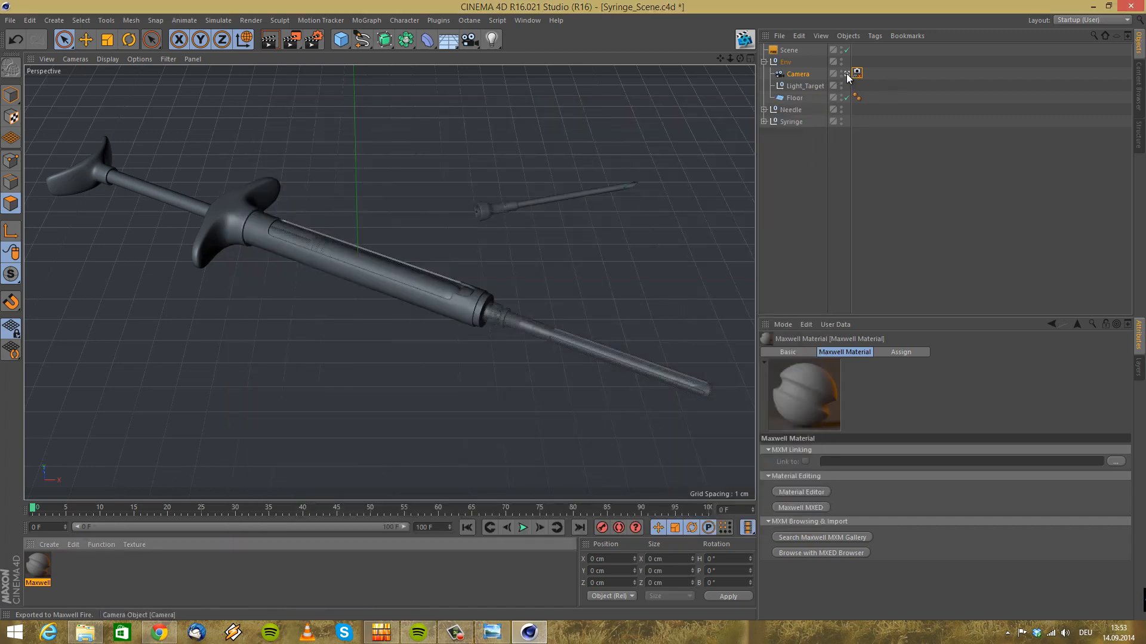
Leave the camera view and add a Plane object to the scene
{"action": "left_click", "coordinate": [848, 73]}
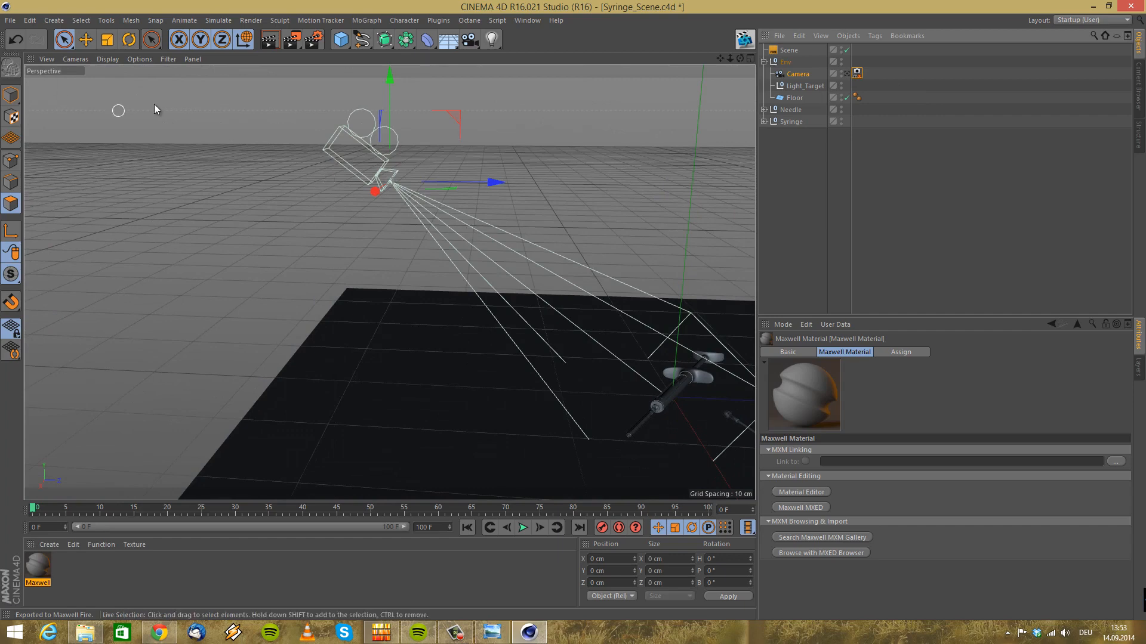
{"action": "left_click", "coordinate": [341, 39]}
{"action": "left_click", "coordinate": [448, 77]}
{"action": "left_click_drag", "start_coordinate": [456, 209], "coordinate": [758, 113], "text": "alt"}
Add a Protection tag to the camera in the Env group
{"action": "right_click", "coordinate": [798, 86]}
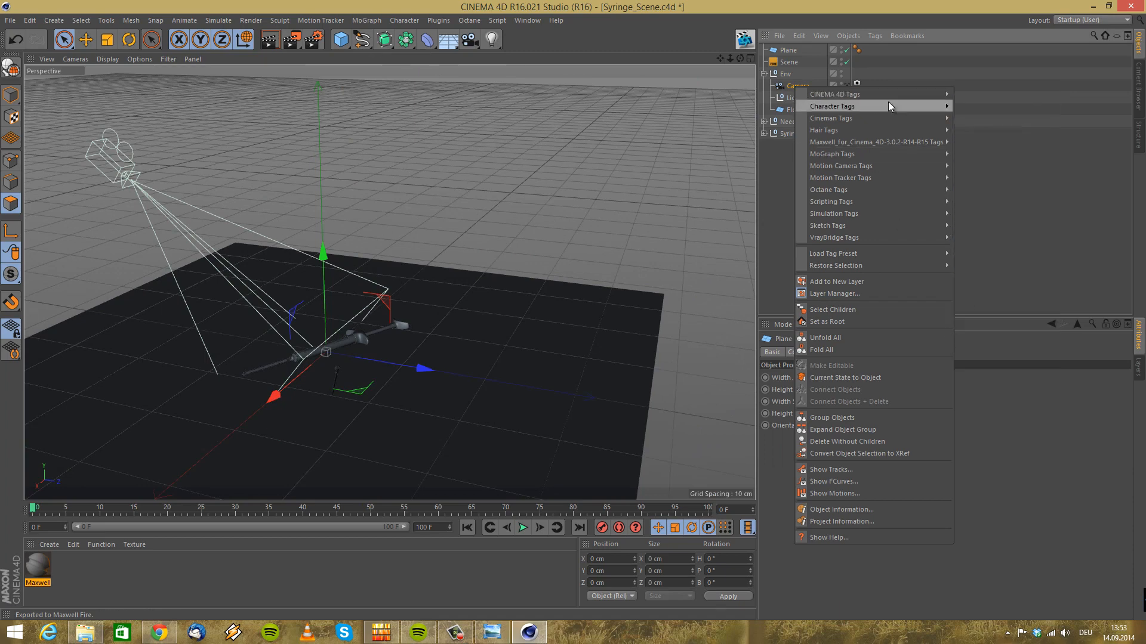
{"action": "mouse_move", "coordinate": [900, 93]}
{"action": "left_click", "coordinate": [994, 285]}
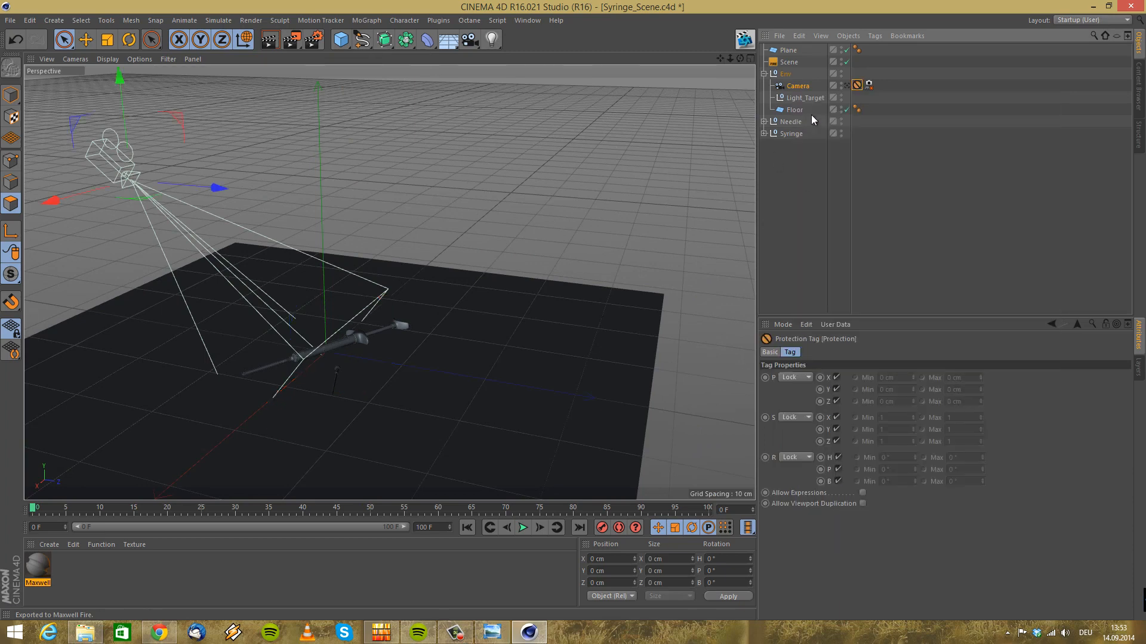
{"action": "left_click_drag", "start_coordinate": [378, 246], "coordinate": [799, 60], "text": "alt"}
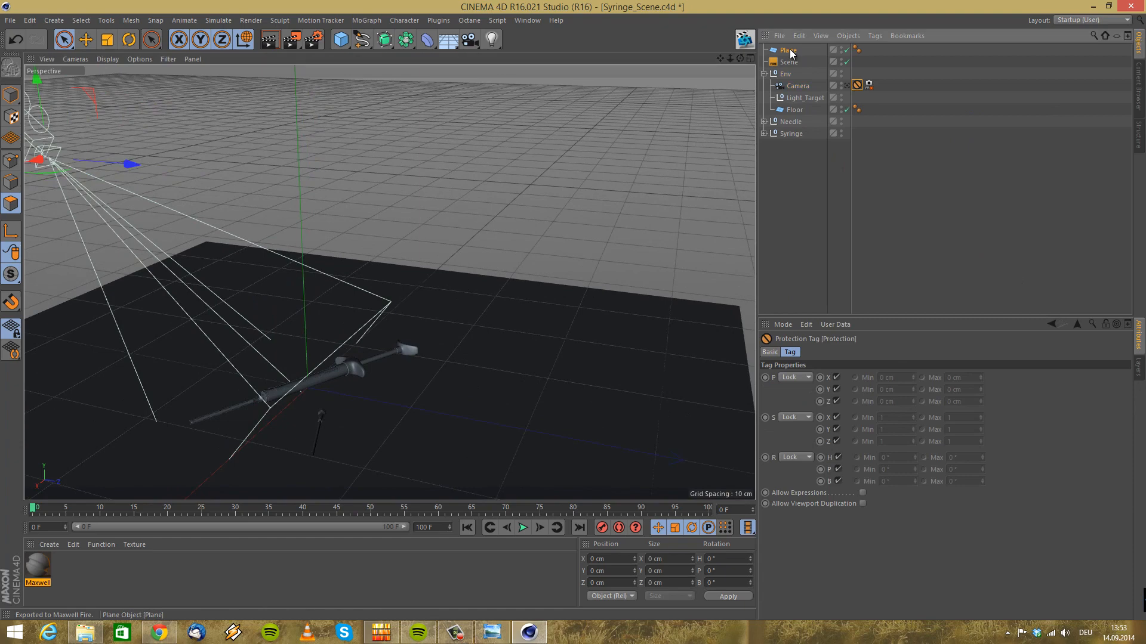
Move the new plane upward and beyond one side of the floor, and activate the Rotate tool
{"action": "left_click", "coordinate": [788, 50]}
{"action": "left_click_drag", "start_coordinate": [274, 276], "coordinate": [753, 382], "text": "alt"}
{"action": "left_click", "coordinate": [80, 35]}
{"action": "left_click_drag", "start_coordinate": [545, 332], "coordinate": [669, 157], "text": "alt"}
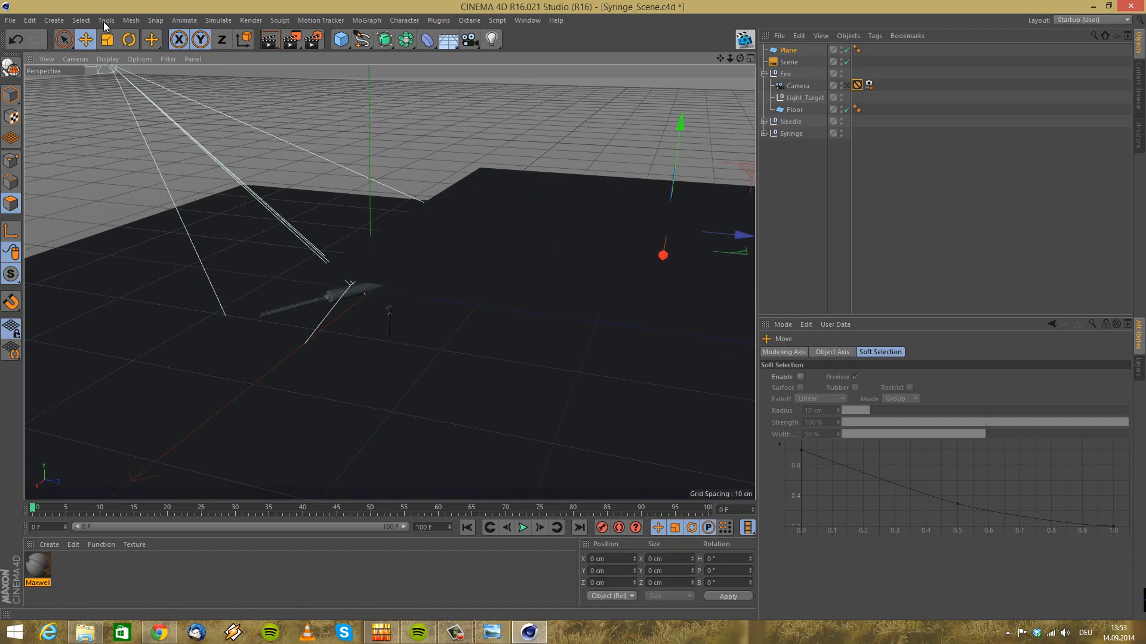
{"action": "left_click", "coordinate": [127, 41]}
{"action": "left_click_drag", "start_coordinate": [306, 233], "coordinate": [453, 251], "text": "alt"}
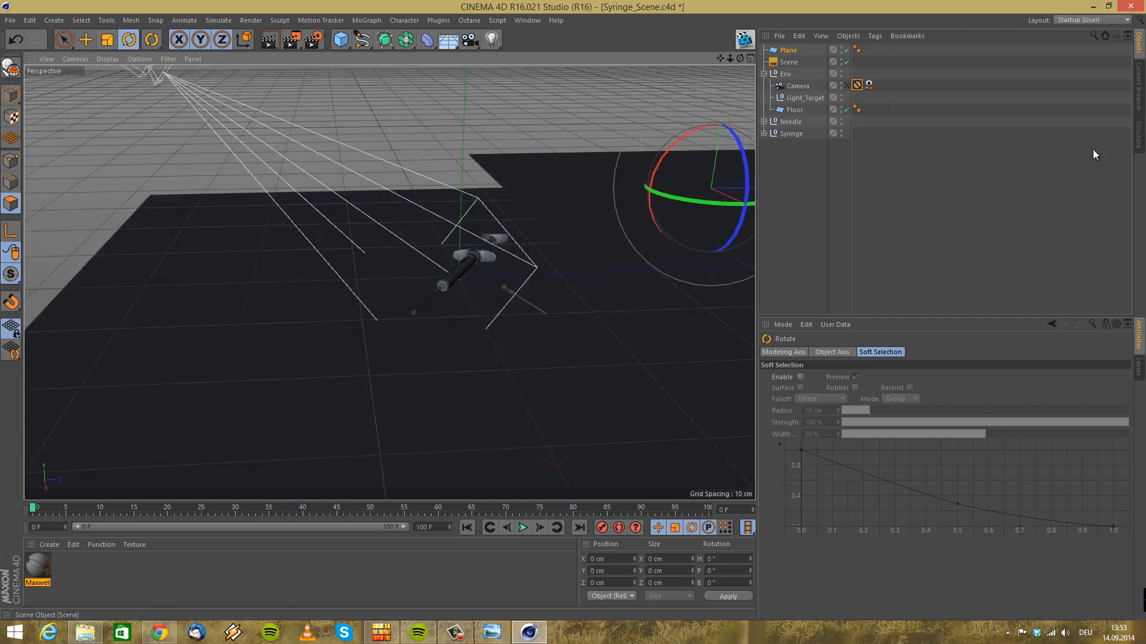
Enlarge the Syringe_Still_01 reference render in the image viewer, examine its lighting, and return to the Cinema 4D scene
{"action": "left_click_drag", "start_coordinate": [0, 50], "coordinate": [286, 63]}
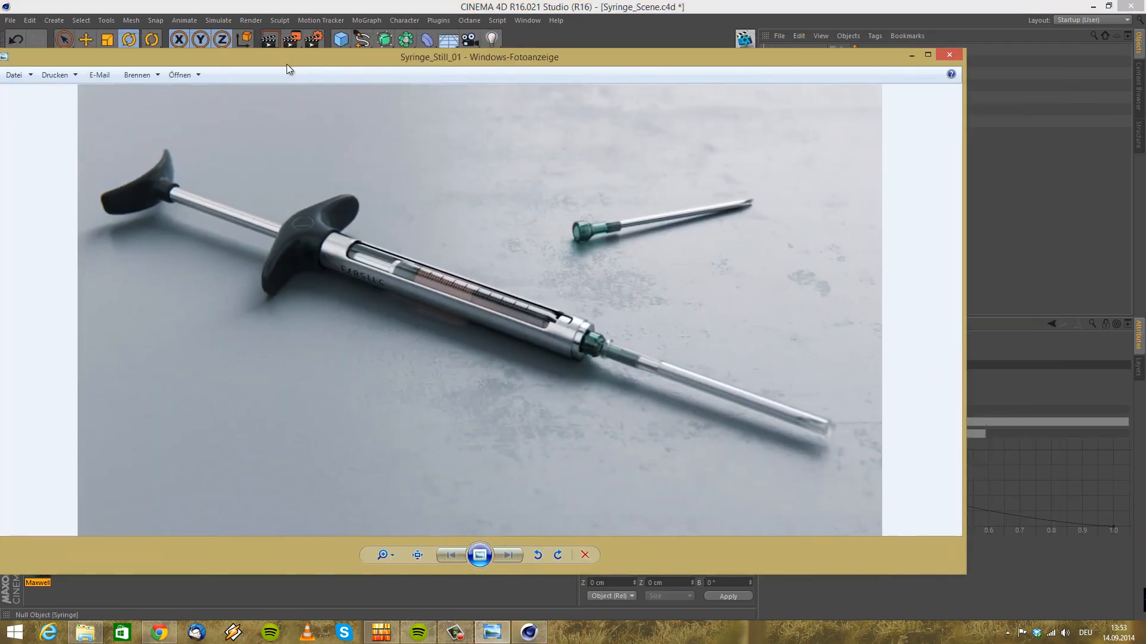
{"action": "double_click", "coordinate": [287, 63]}
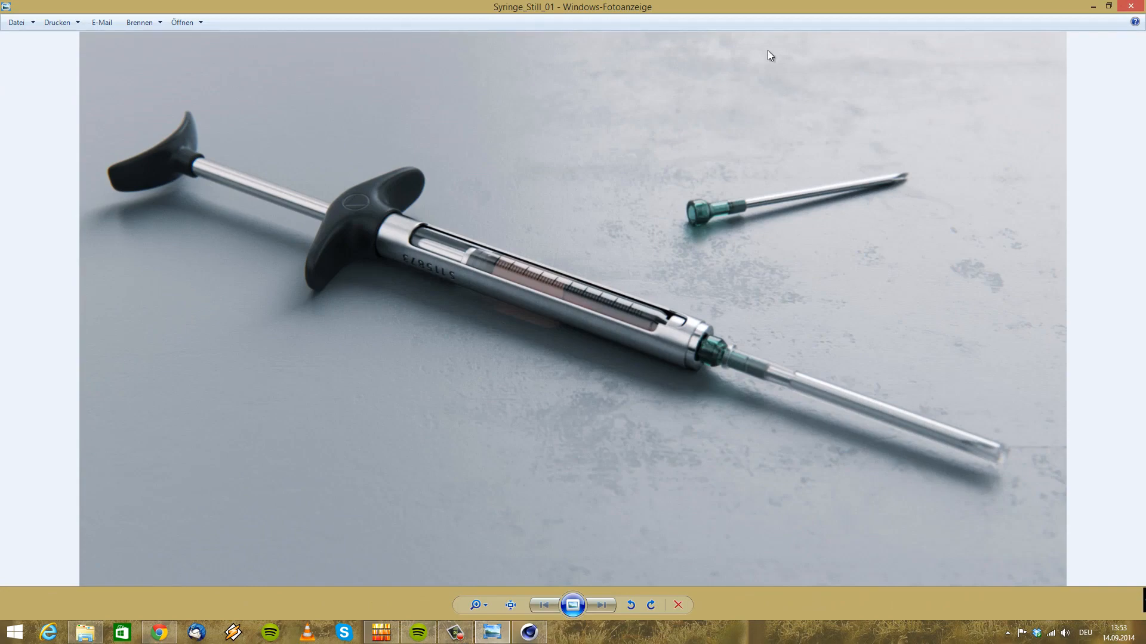
{"action": "left_click", "coordinate": [1093, 6]}
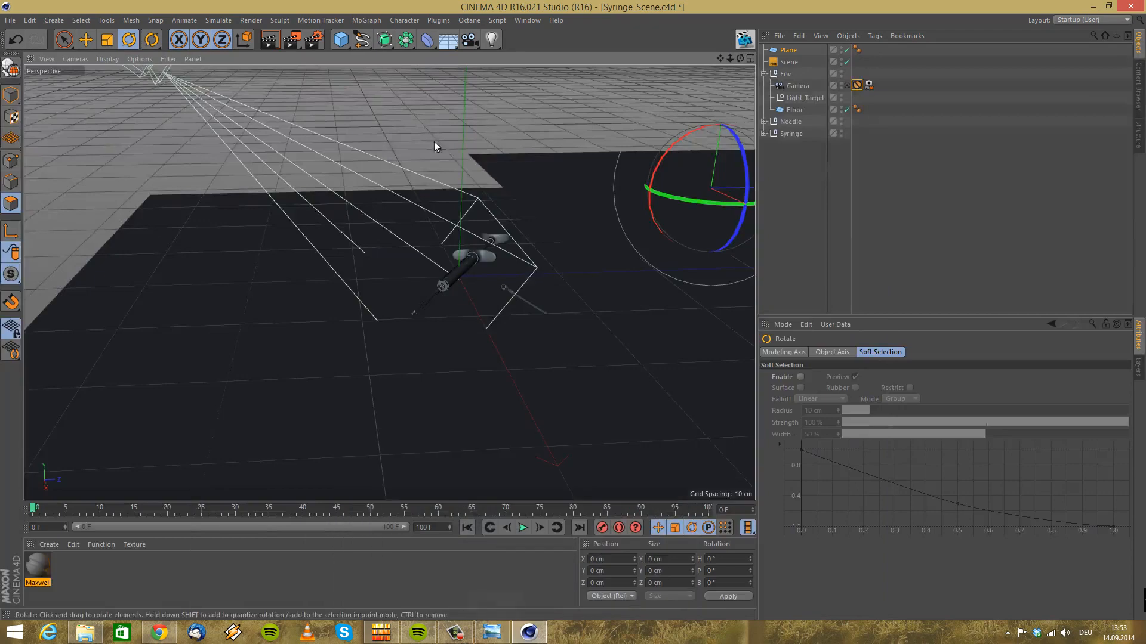
Rotate the raised plane from horizontal to a steep, near-upright tilt beside the syringe
{"action": "left_click_drag", "start_coordinate": [452, 243], "coordinate": [579, 239], "text": "alt"}
{"action": "middle_click_drag", "start_coordinate": [578, 239], "coordinate": [484, 316], "text": "alt"}
{"action": "right_click_drag", "start_coordinate": [462, 193], "coordinate": [437, 193], "text": "alt"}
{"action": "left_click_drag", "start_coordinate": [396, 210], "coordinate": [571, 207], "text": "alt"}
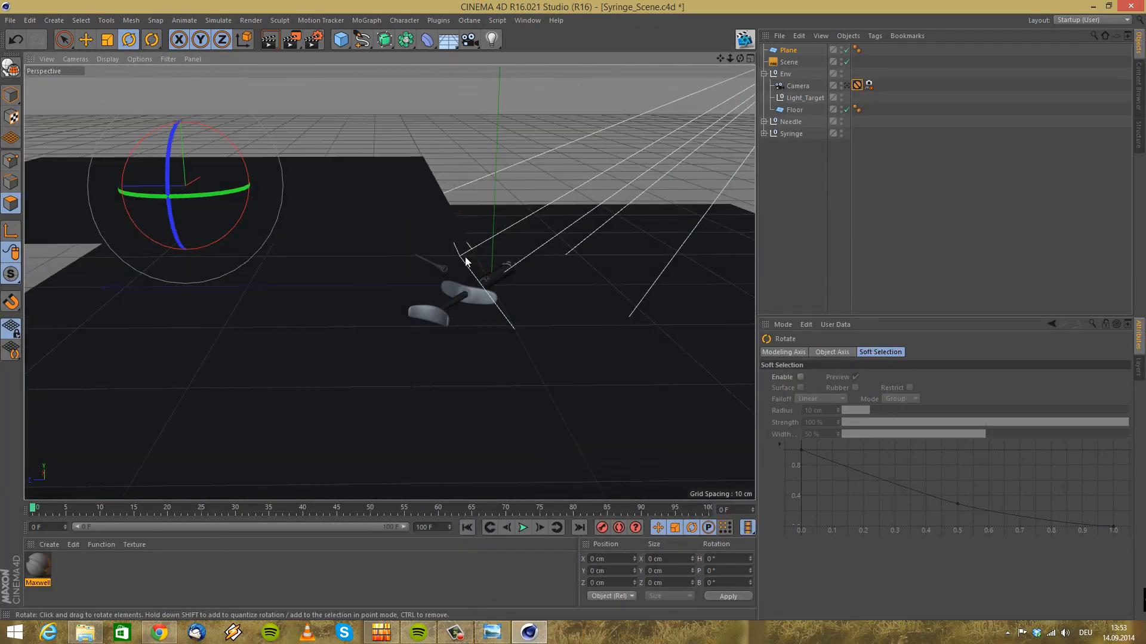
{"action": "middle_click_drag", "start_coordinate": [464, 258], "coordinate": [557, 257], "text": "alt"}
{"action": "right_click_drag", "start_coordinate": [364, 233], "coordinate": [322, 231], "text": "alt"}
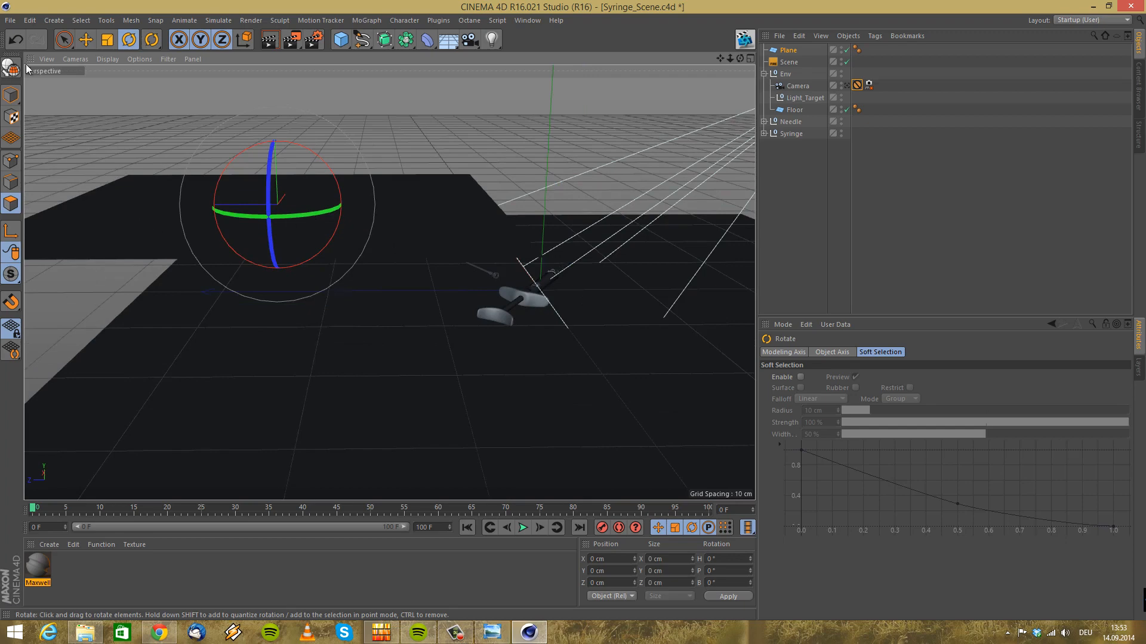
{"action": "left_click", "coordinate": [86, 40]}
{"action": "left_click_drag", "start_coordinate": [228, 230], "coordinate": [213, 226], "text": "alt"}
{"action": "middle_click_drag", "start_coordinate": [213, 226], "coordinate": [231, 233], "text": "alt"}
{"action": "left_click_drag", "start_coordinate": [271, 304], "coordinate": [275, 273], "text": "alt"}
{"action": "left_click", "coordinate": [129, 39]}
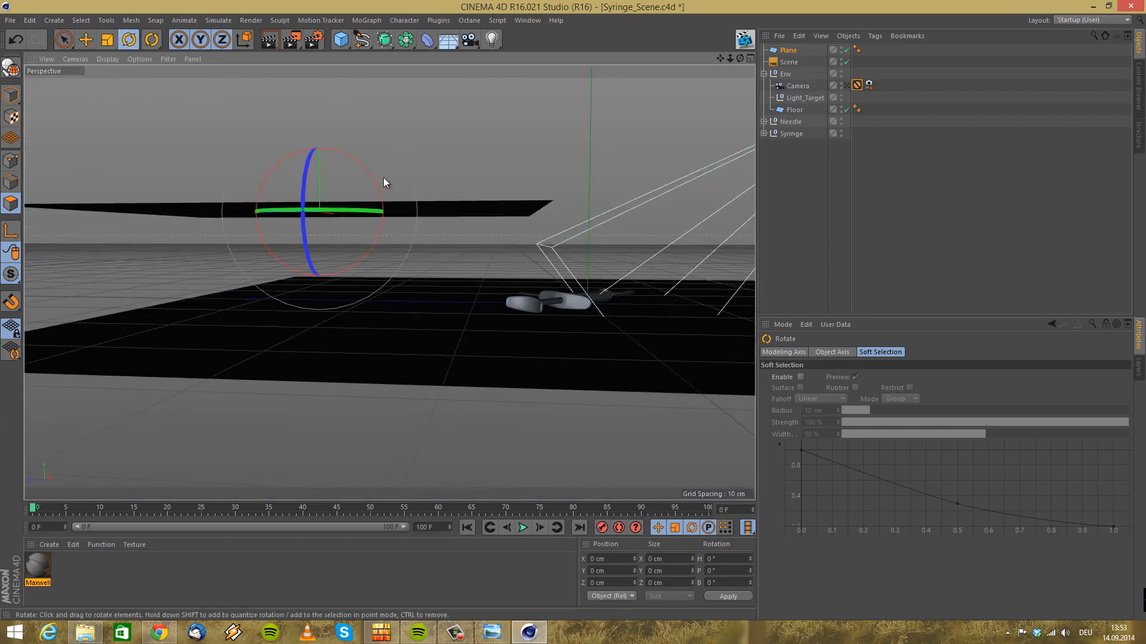
{"action": "middle_click_drag", "start_coordinate": [383, 177], "coordinate": [329, 223], "text": "alt"}
{"action": "left_click_drag", "start_coordinate": [325, 228], "coordinate": [398, 280]}
{"action": "middle_click_drag", "start_coordinate": [392, 235], "coordinate": [409, 278], "text": "alt"}
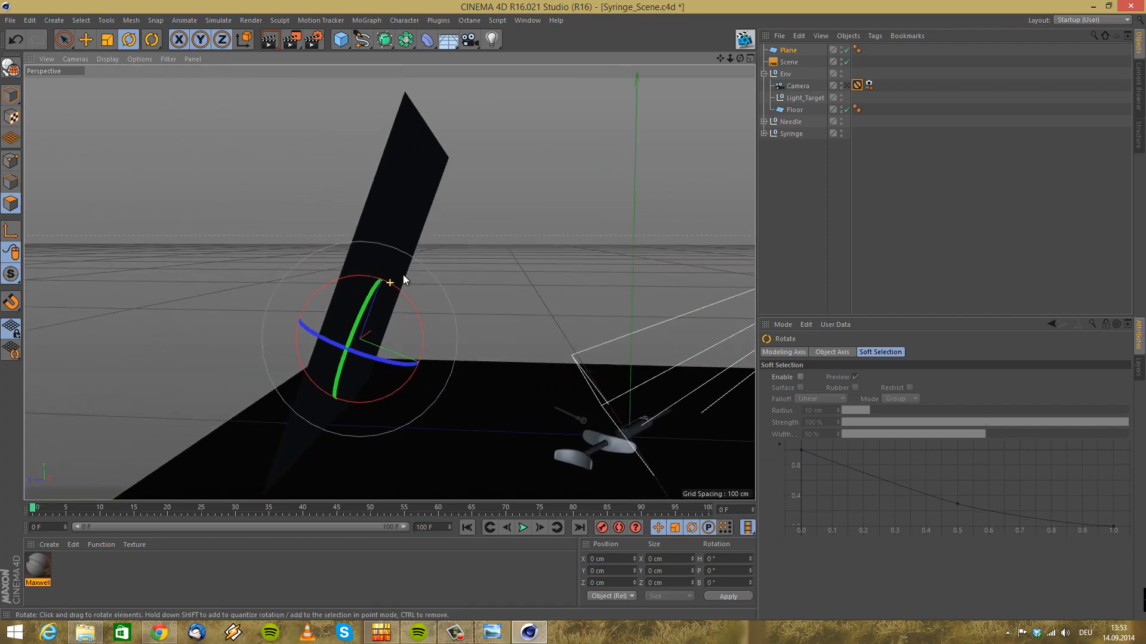
Move the tilted plane upward and back so it hangs clear above the edge of the floor
{"action": "left_click", "coordinate": [87, 43]}
{"action": "left_click_drag", "start_coordinate": [384, 231], "coordinate": [460, 106]}
{"action": "left_click_drag", "start_coordinate": [499, 227], "coordinate": [396, 242], "text": "alt"}
{"action": "middle_click_drag", "start_coordinate": [396, 242], "coordinate": [505, 323], "text": "alt"}
{"action": "left_click_drag", "start_coordinate": [452, 287], "coordinate": [400, 251]}
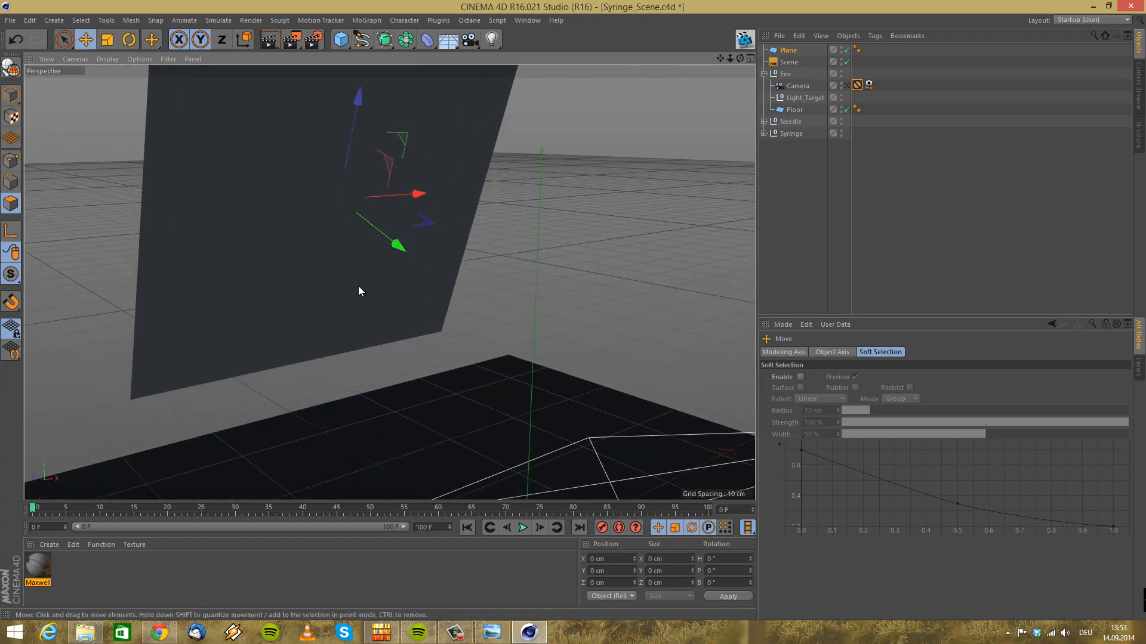
{"action": "left_click_drag", "start_coordinate": [357, 286], "coordinate": [404, 272], "text": "alt"}
{"action": "middle_click_drag", "start_coordinate": [404, 272], "coordinate": [433, 329], "text": "alt"}
{"action": "right_click_drag", "start_coordinate": [433, 329], "coordinate": [402, 313], "text": "alt"}
{"action": "left_click_drag", "start_coordinate": [378, 328], "coordinate": [336, 330], "text": "alt"}
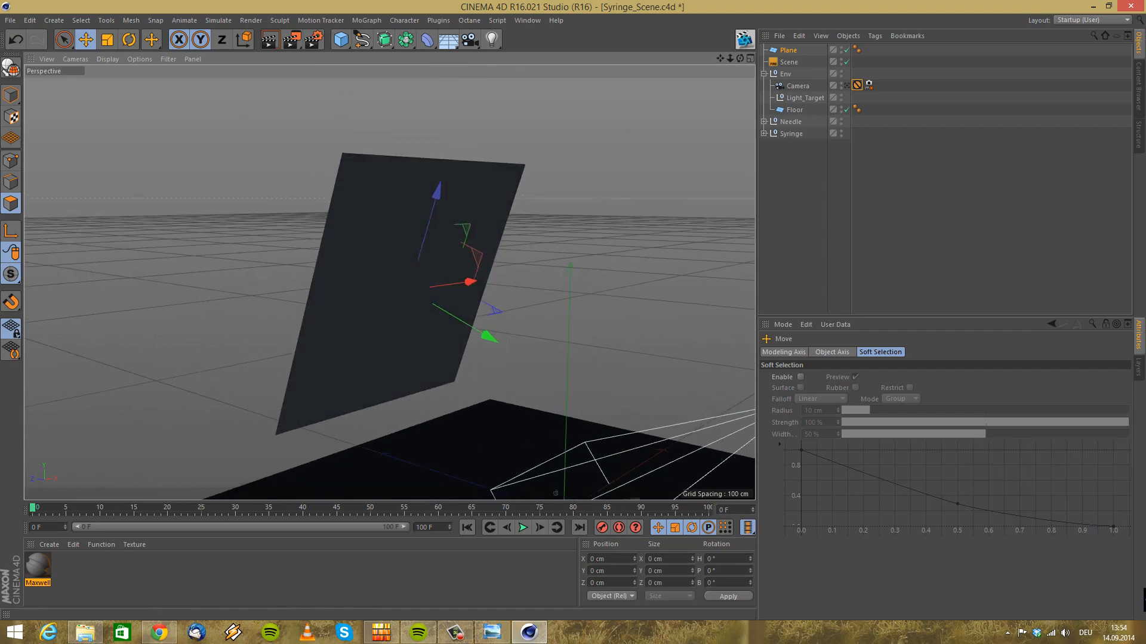
Select the plane in the object list and reposition it above the floor behind the syringe
{"action": "left_click", "coordinate": [601, 4]}
{"action": "left_click", "coordinate": [787, 51]}
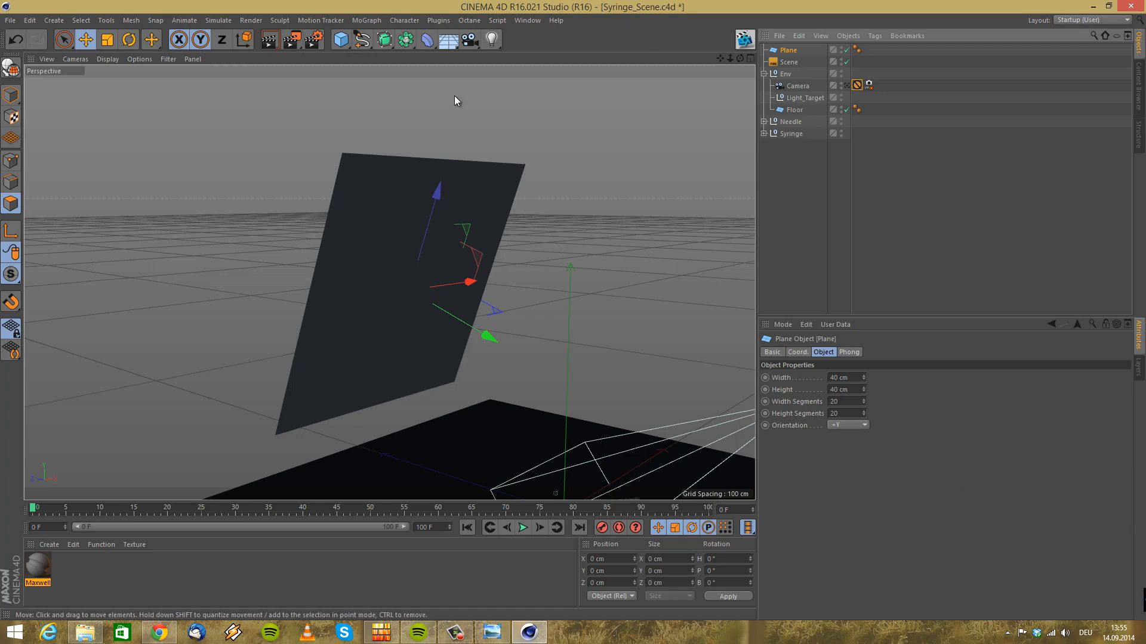
{"action": "left_click_drag", "start_coordinate": [542, 347], "coordinate": [393, 385], "text": "alt"}
{"action": "middle_click_drag", "start_coordinate": [391, 388], "coordinate": [379, 173], "text": "alt"}
{"action": "left_click_drag", "start_coordinate": [365, 318], "coordinate": [333, 291], "text": "alt"}
{"action": "middle_click_drag", "start_coordinate": [333, 294], "coordinate": [321, 325], "text": "alt"}
{"action": "left_click_drag", "start_coordinate": [334, 320], "coordinate": [415, 338], "text": "alt"}
{"action": "middle_click_drag", "start_coordinate": [415, 339], "coordinate": [419, 377], "text": "alt"}
{"action": "left_click_drag", "start_coordinate": [487, 157], "coordinate": [625, 192]}
{"action": "left_click_drag", "start_coordinate": [464, 297], "coordinate": [565, 299], "text": "alt"}
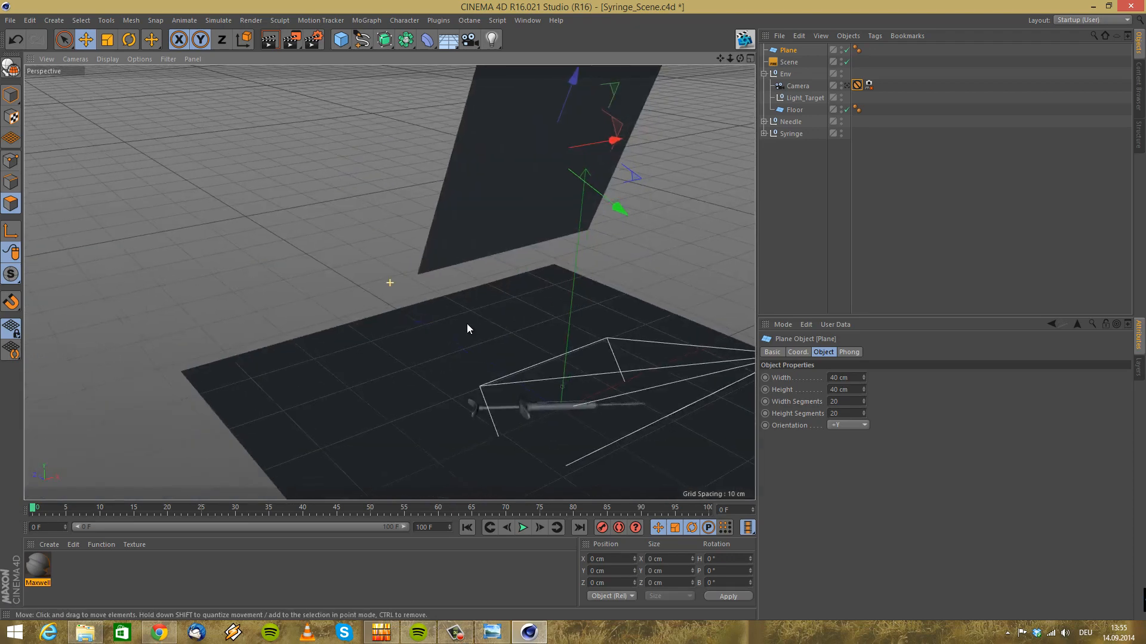
Fine-tune the plane's rotation with small turns so that it is angled toward the syringe
{"action": "left_click_drag", "start_coordinate": [467, 323], "coordinate": [335, 239], "text": "alt"}
{"action": "left_click", "coordinate": [129, 40]}
{"action": "left_click_drag", "start_coordinate": [463, 238], "coordinate": [451, 239]}
{"action": "left_click_drag", "start_coordinate": [432, 258], "coordinate": [456, 179], "text": "alt"}
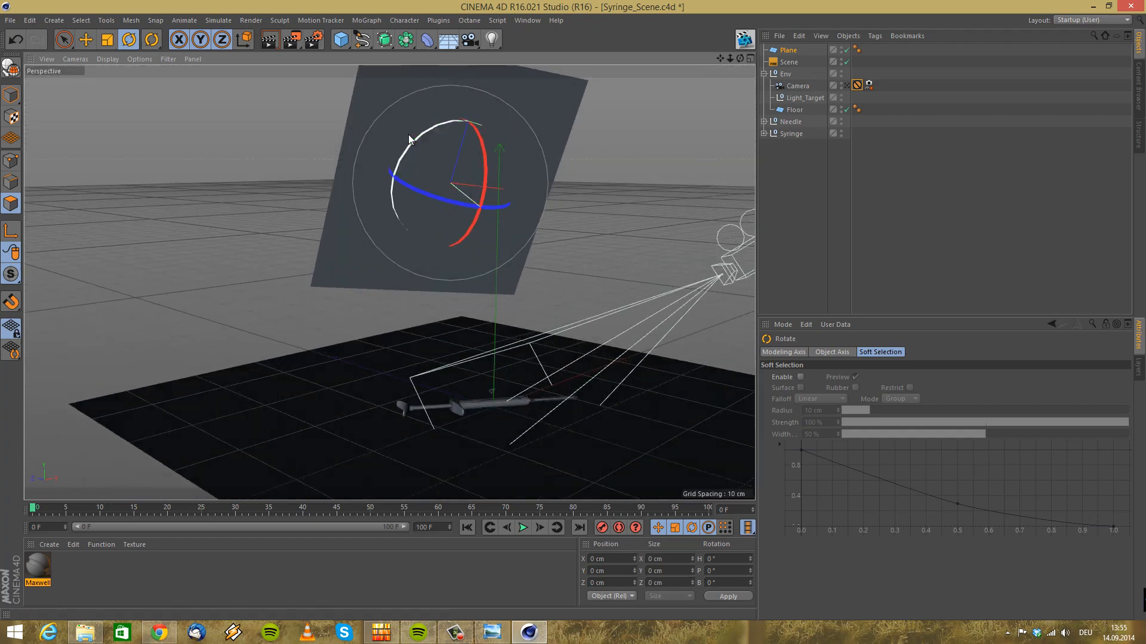
{"action": "left_click_drag", "start_coordinate": [417, 140], "coordinate": [419, 153]}
{"action": "left_click_drag", "start_coordinate": [483, 267], "coordinate": [314, 296], "text": "alt"}
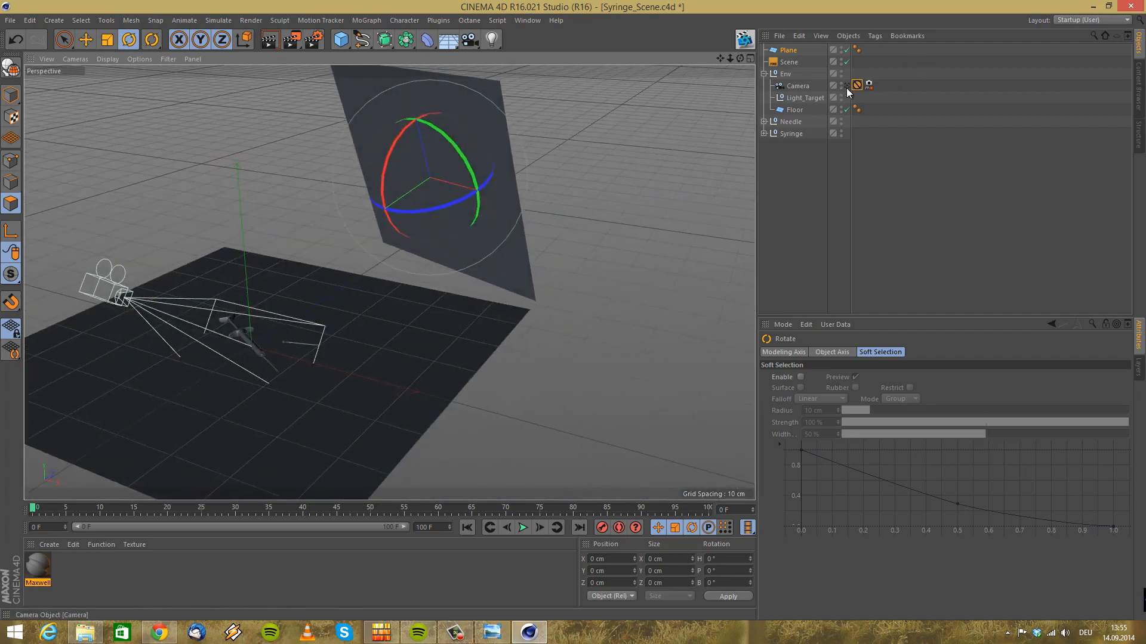
Look through the scene camera and replace the existing Maxwell material with a new Maxwell Material
{"action": "left_click", "coordinate": [846, 85]}
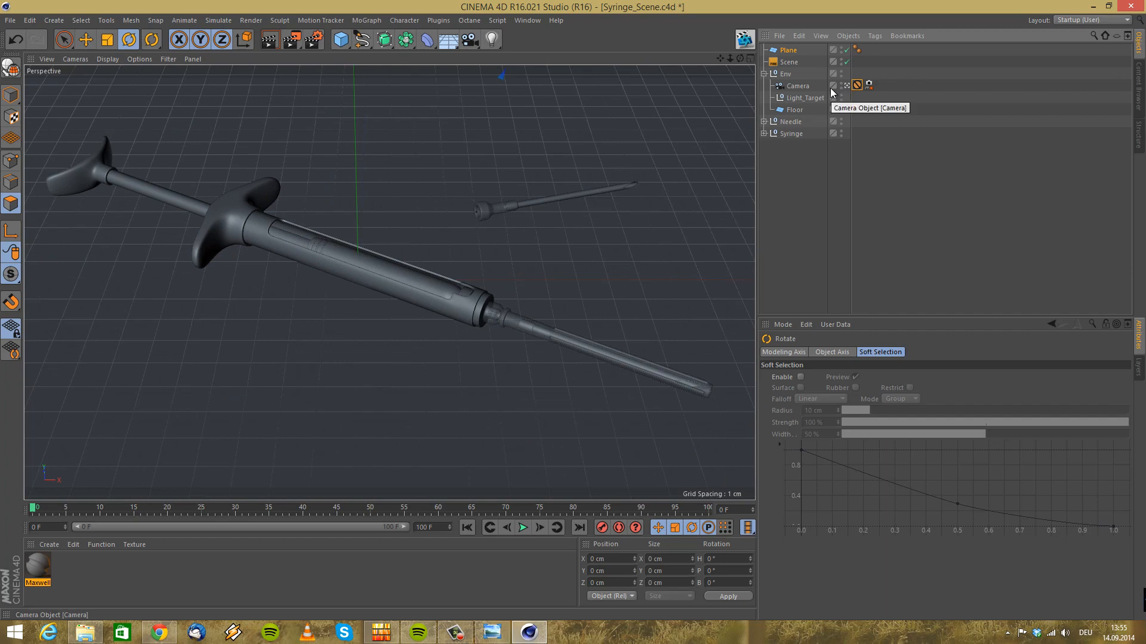
{"action": "left_click", "coordinate": [38, 563]}
{"action": "key", "text": "Delete"}
{"action": "left_click", "coordinate": [48, 545]}
{"action": "mouse_move", "coordinate": [106, 458]}
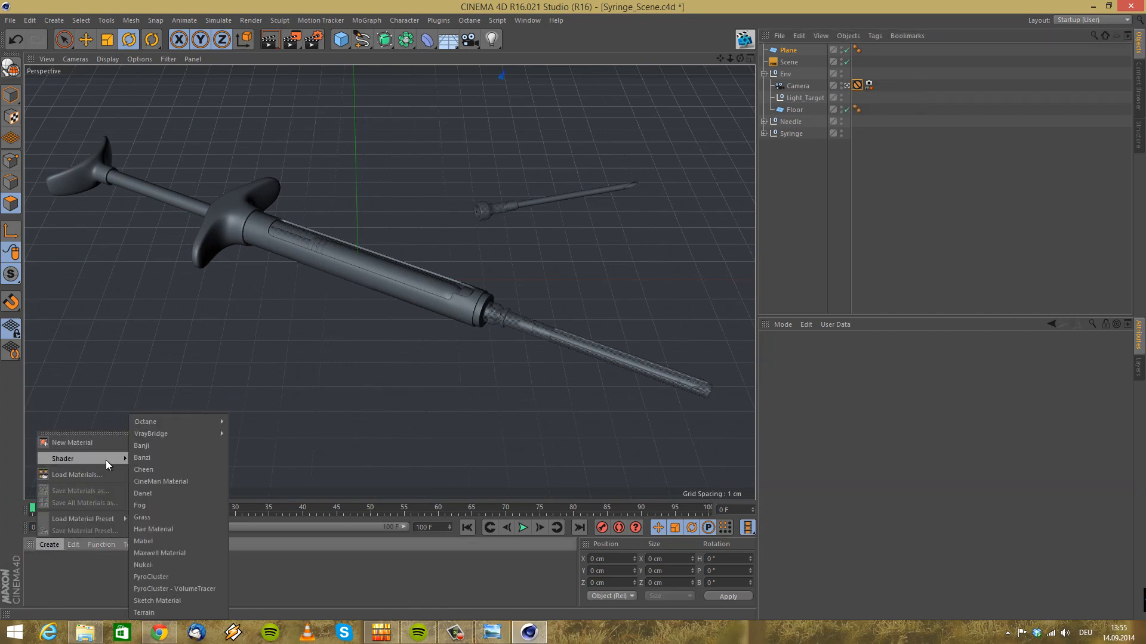
{"action": "left_click", "coordinate": [176, 552]}
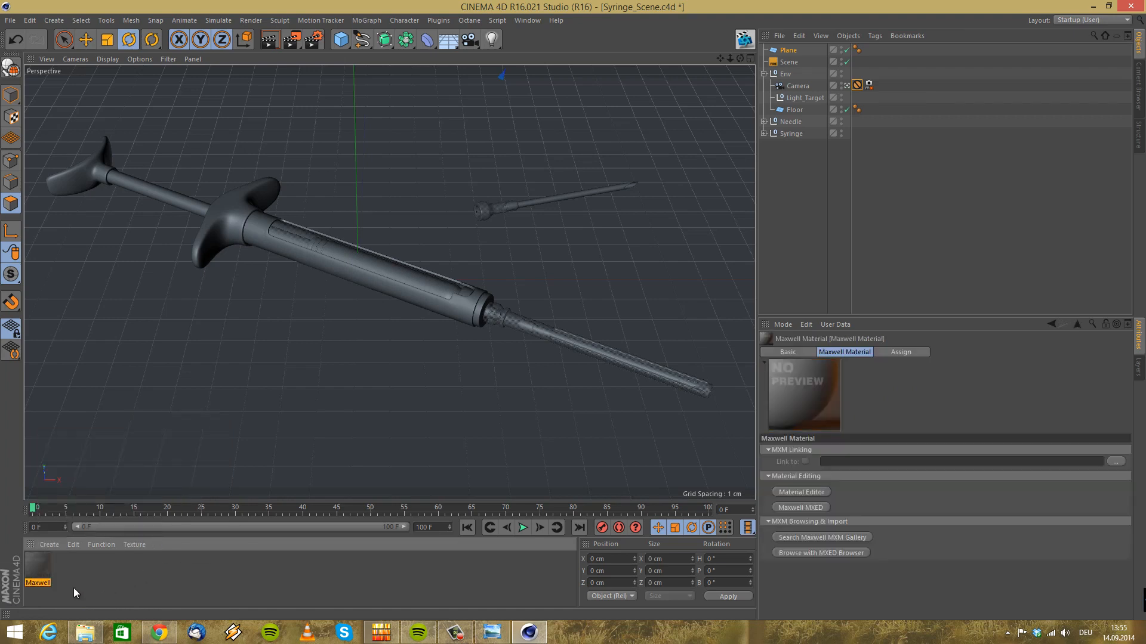
Open the new Maxwell material in the Maxwell Material Editor
{"action": "left_click", "coordinate": [438, 20]}
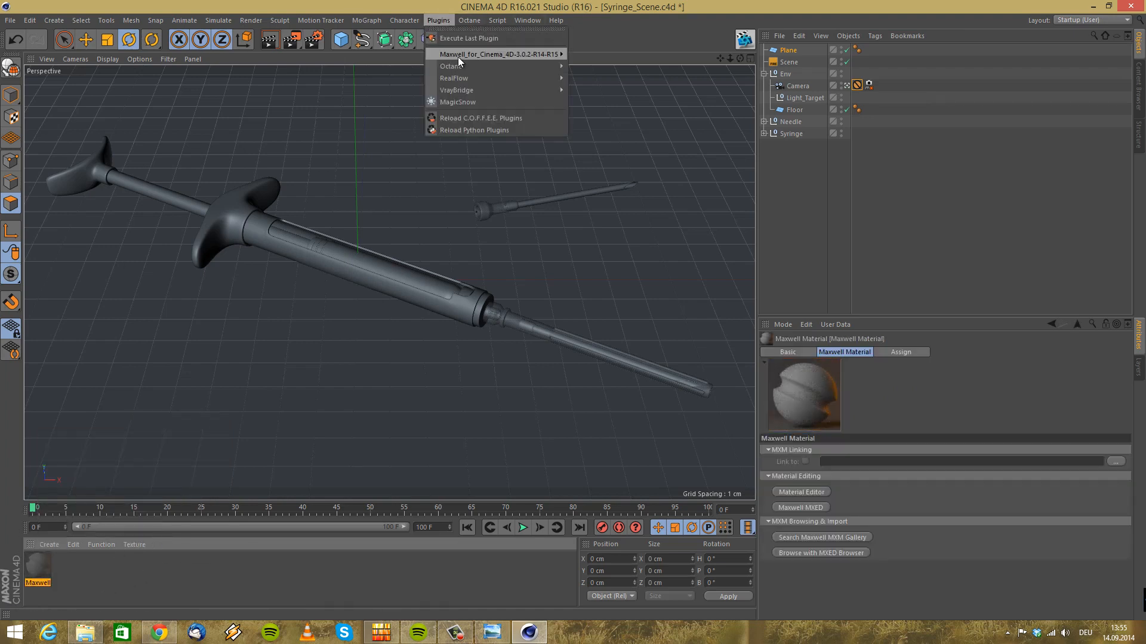
{"action": "mouse_move", "coordinate": [460, 56]}
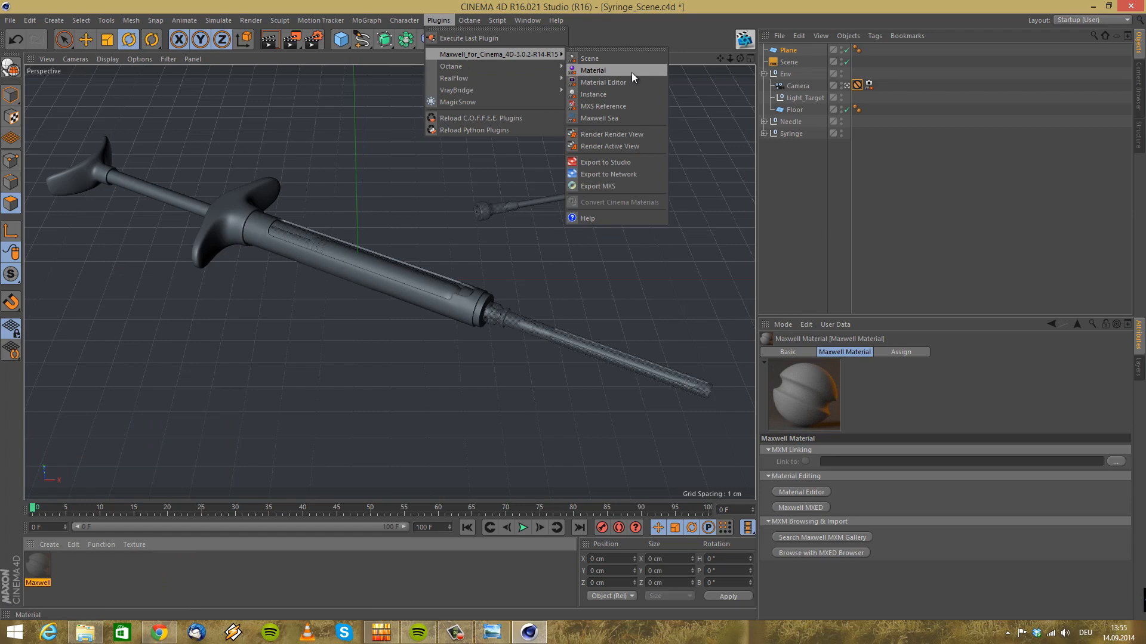
{"action": "left_click", "coordinate": [39, 566]}
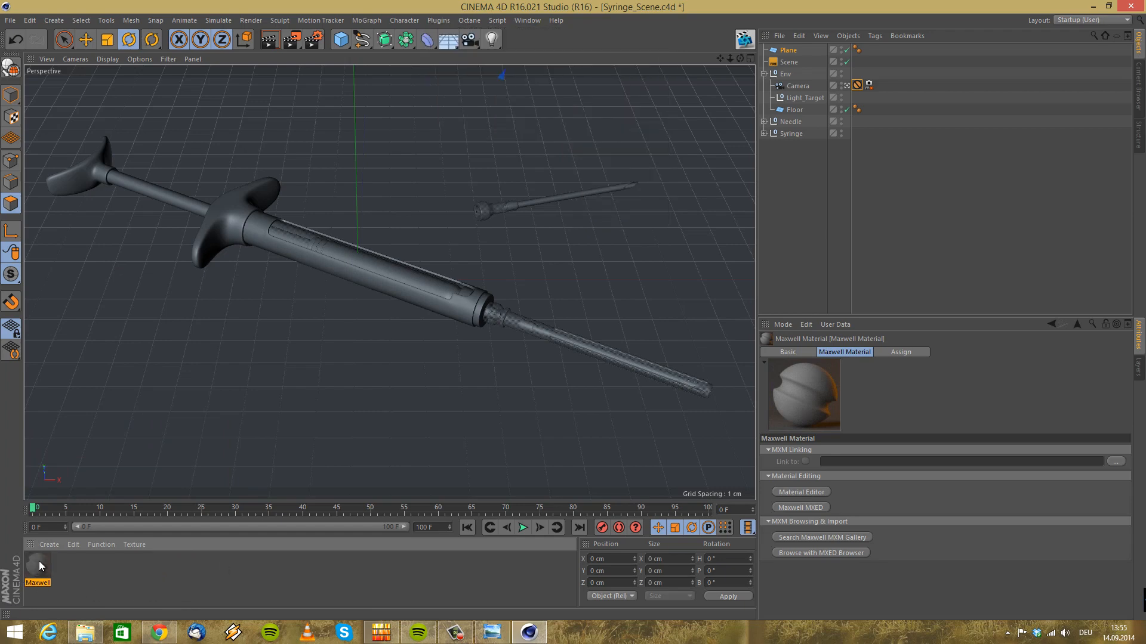
{"action": "double_click", "coordinate": [39, 564]}
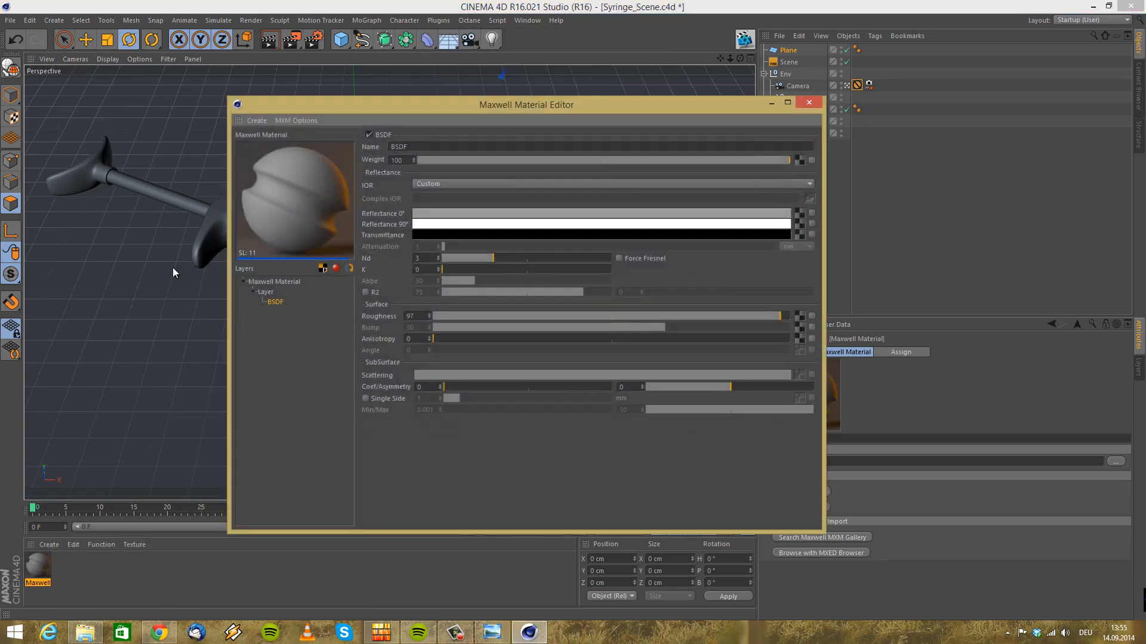
Create an additional Maxwell material of the Metal type from within the material editor
{"action": "left_click", "coordinate": [265, 123]}
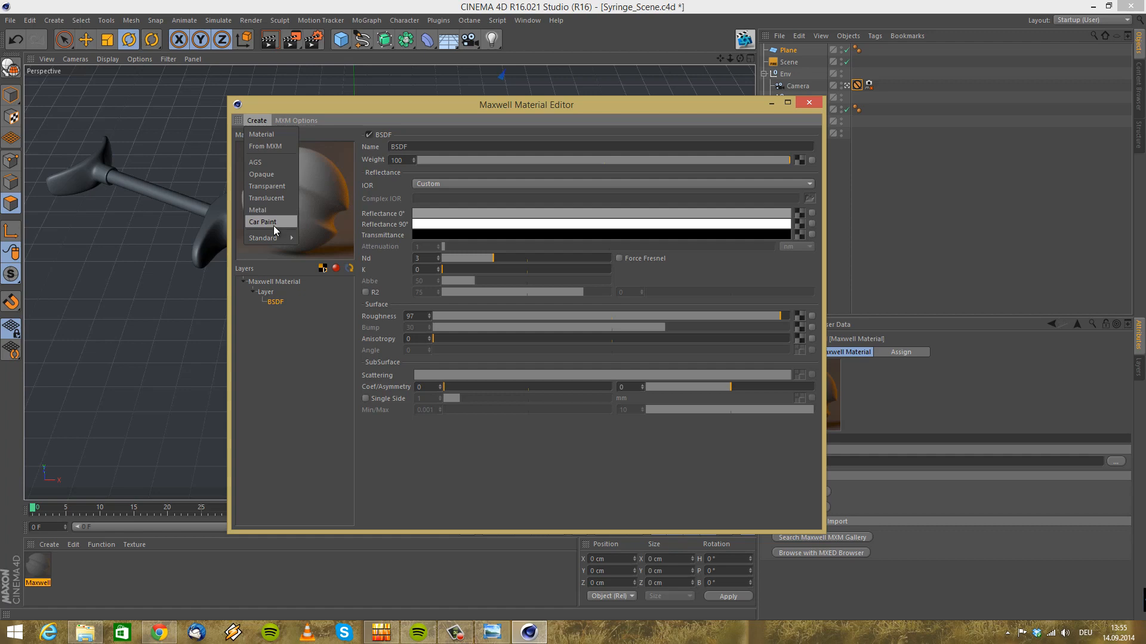
{"action": "mouse_move", "coordinate": [277, 241]}
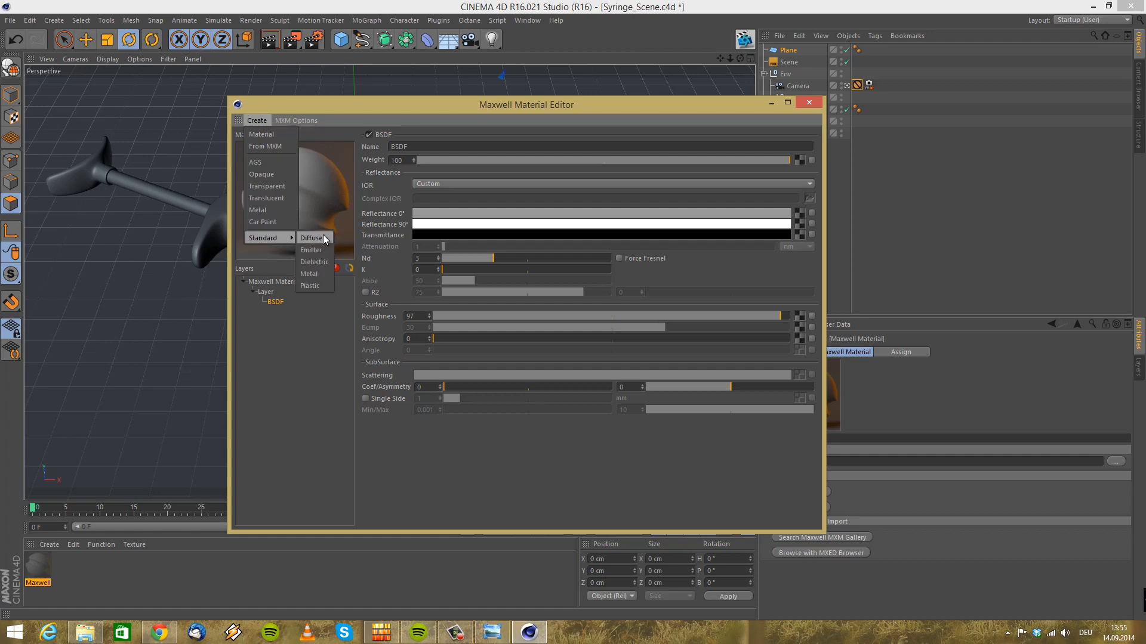
{"action": "left_click", "coordinate": [257, 210]}
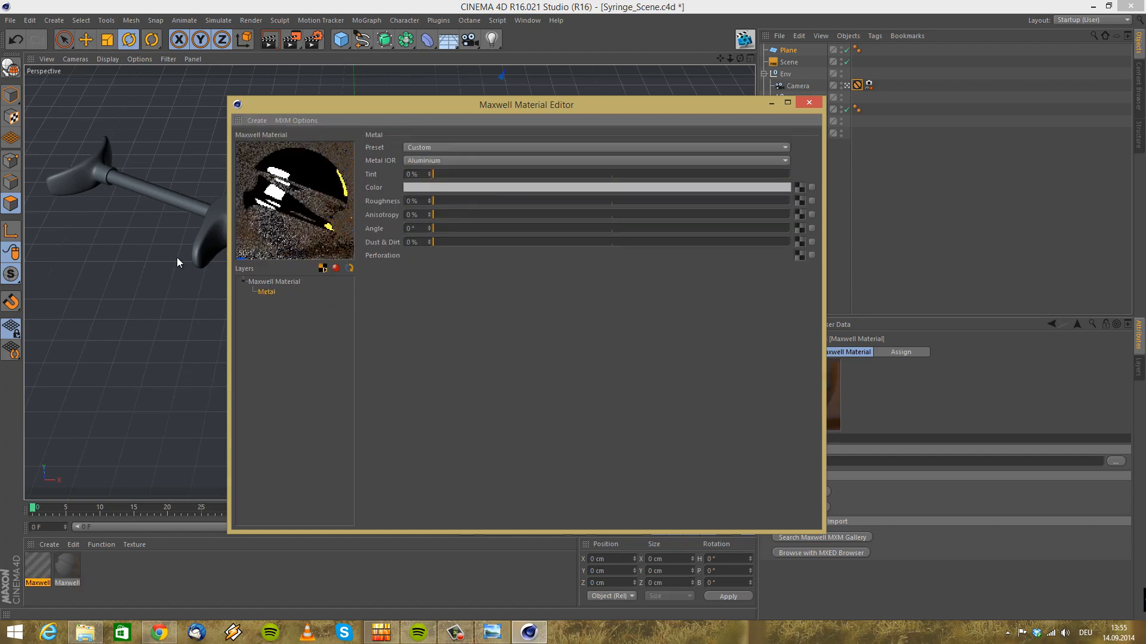
Set the metal material's Metal IOR to Gold
{"action": "left_click", "coordinate": [468, 161]}
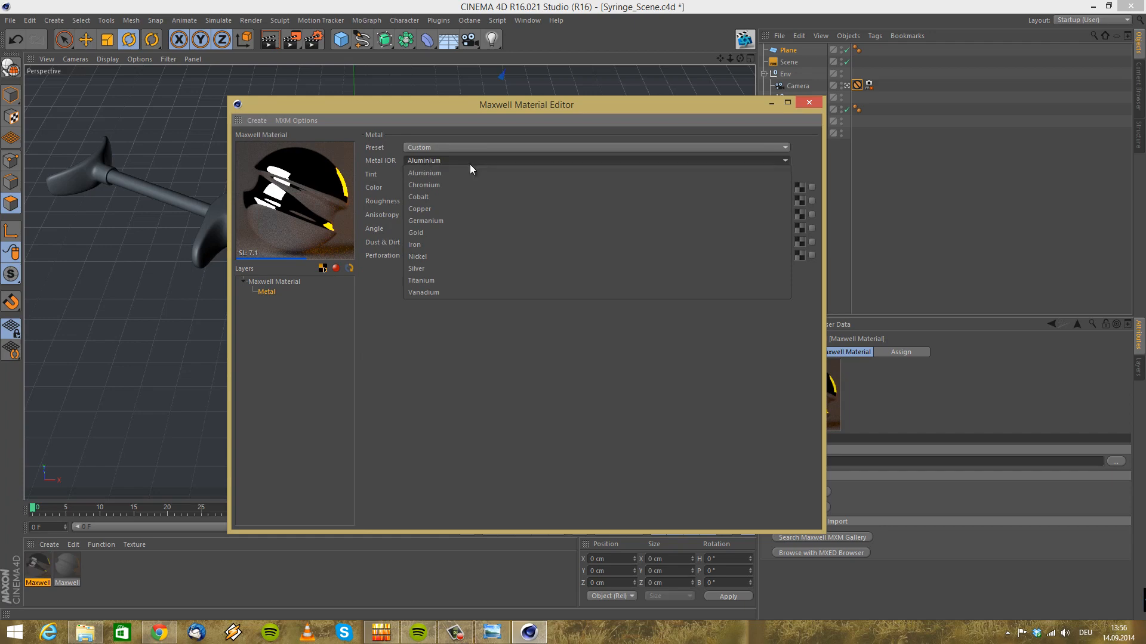
{"action": "left_click", "coordinate": [438, 230]}
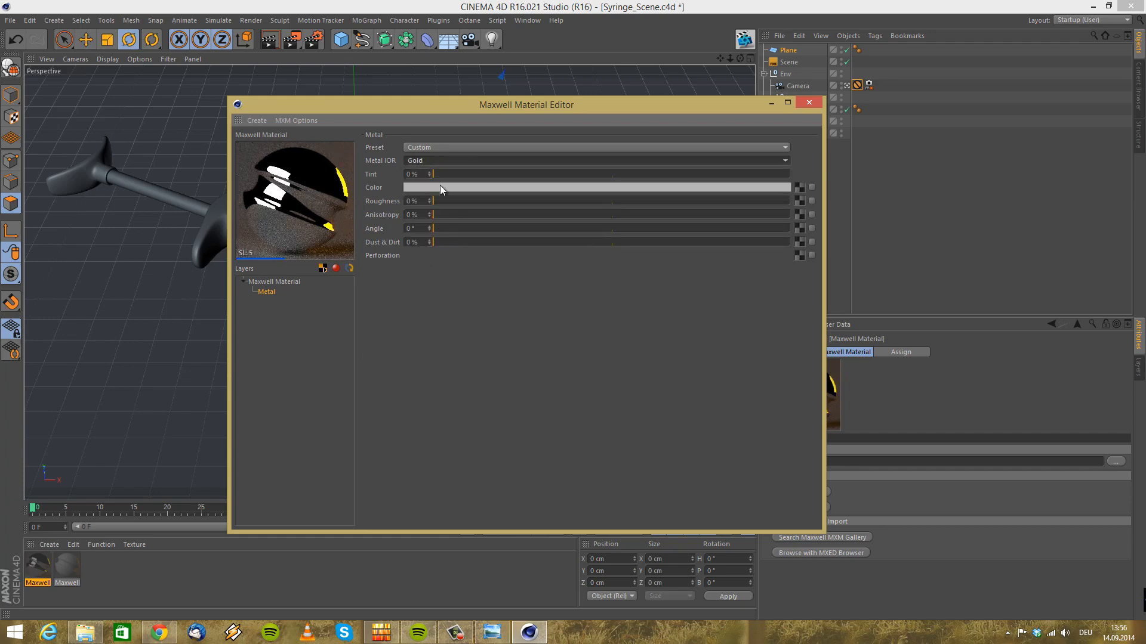
{"action": "left_click", "coordinate": [444, 164]}
{"action": "left_click", "coordinate": [447, 162]}
{"action": "left_click", "coordinate": [446, 162]}
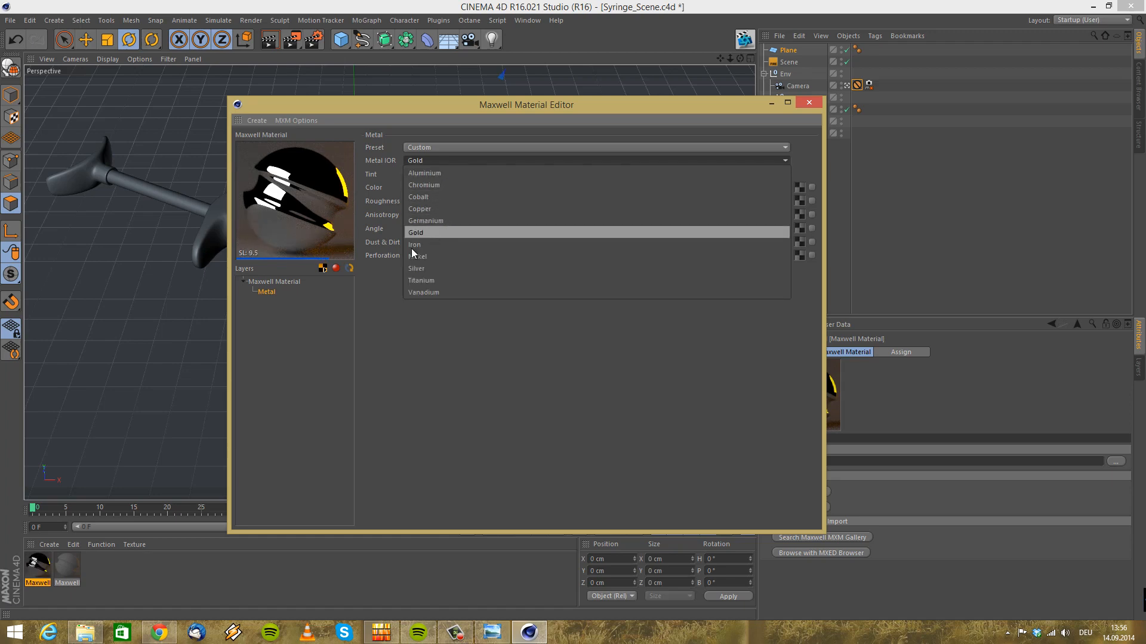
{"action": "left_click", "coordinate": [418, 231]}
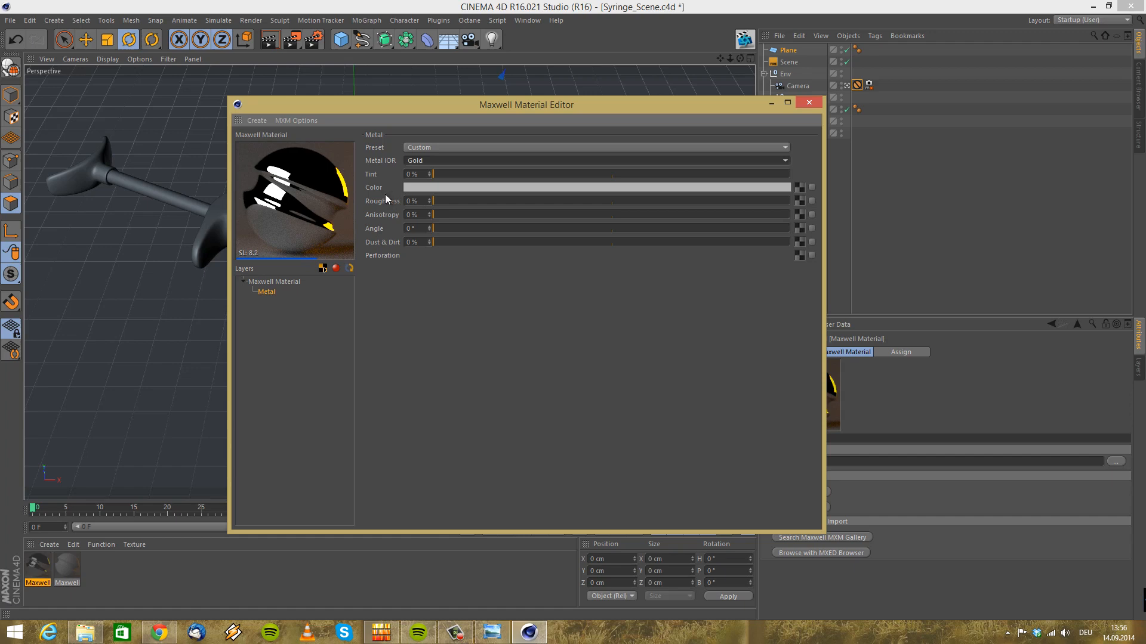
Set the metal's color to a pale gold with RGB 218, 196, 158, keeping Gold as the Metal IOR
{"action": "left_click", "coordinate": [421, 188]}
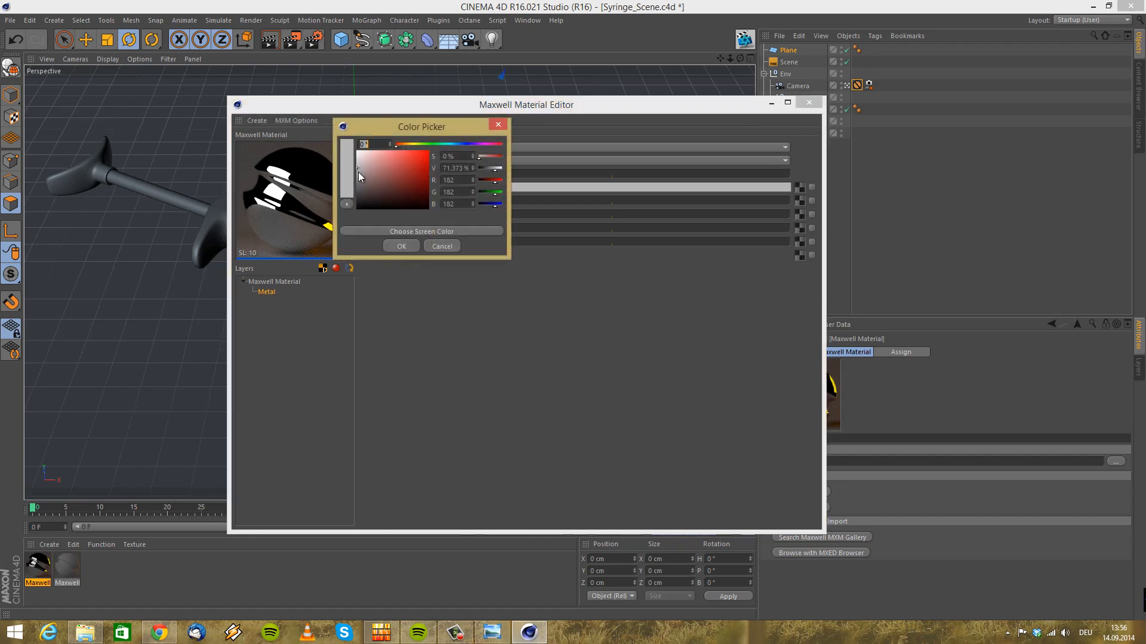
{"action": "left_click", "coordinate": [406, 144]}
{"action": "left_click", "coordinate": [381, 157]}
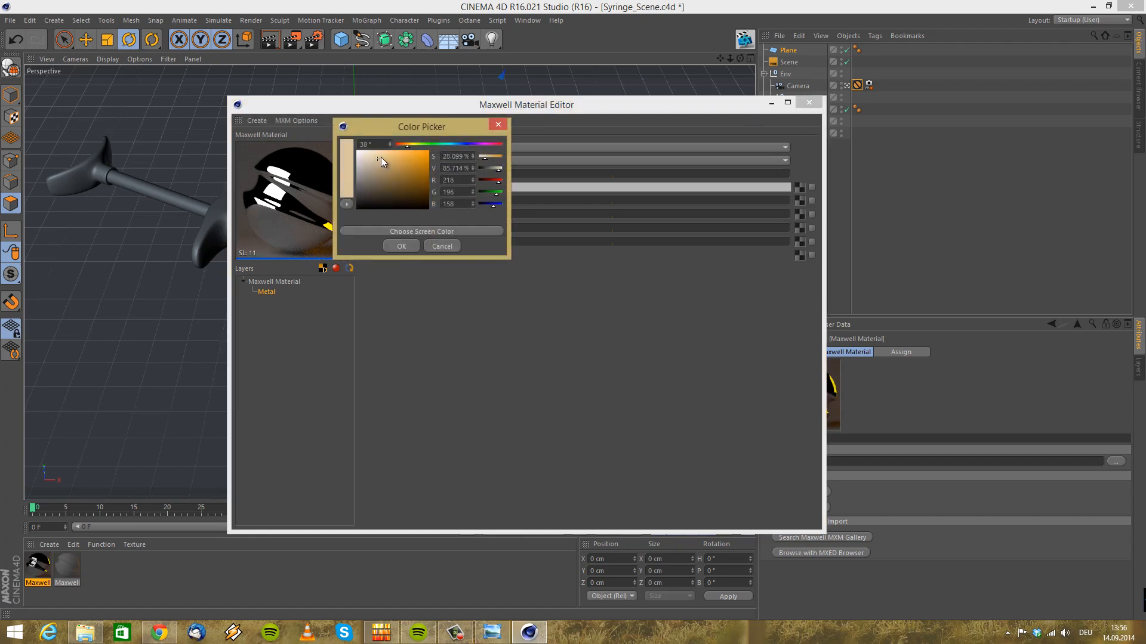
{"action": "left_click", "coordinate": [401, 246]}
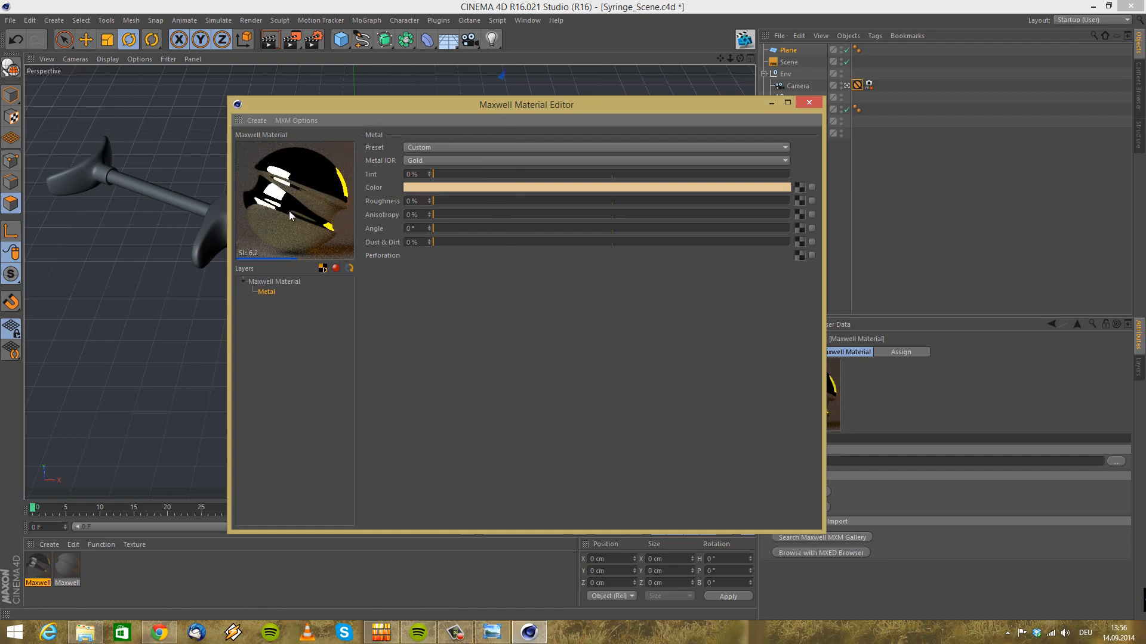
{"action": "left_click", "coordinate": [453, 160]}
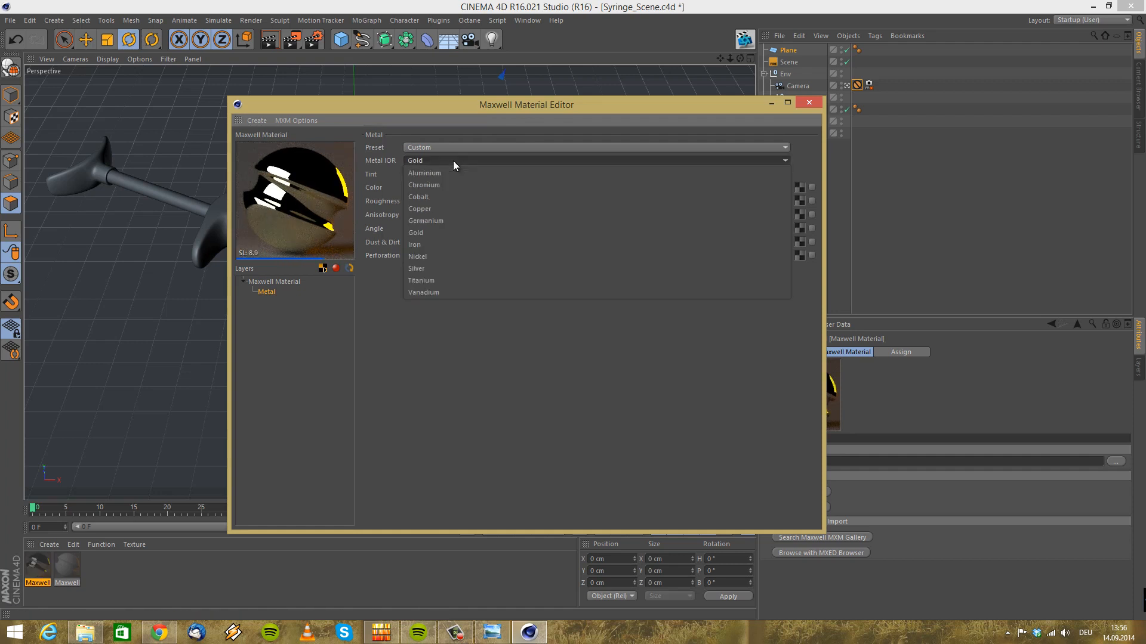
{"action": "left_click", "coordinate": [386, 350]}
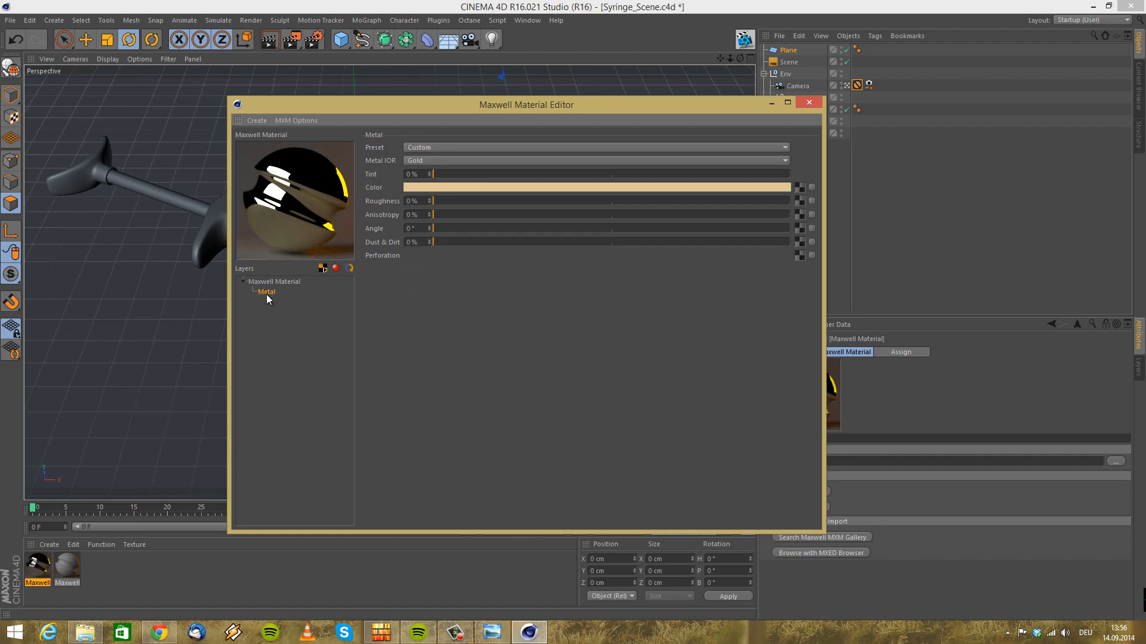
Try to rename the Metal layer in the material's layer structure
{"action": "double_click", "coordinate": [266, 295]}
{"action": "left_click", "coordinate": [250, 324]}
{"action": "double_click", "coordinate": [263, 294]}
{"action": "left_click", "coordinate": [249, 307]}
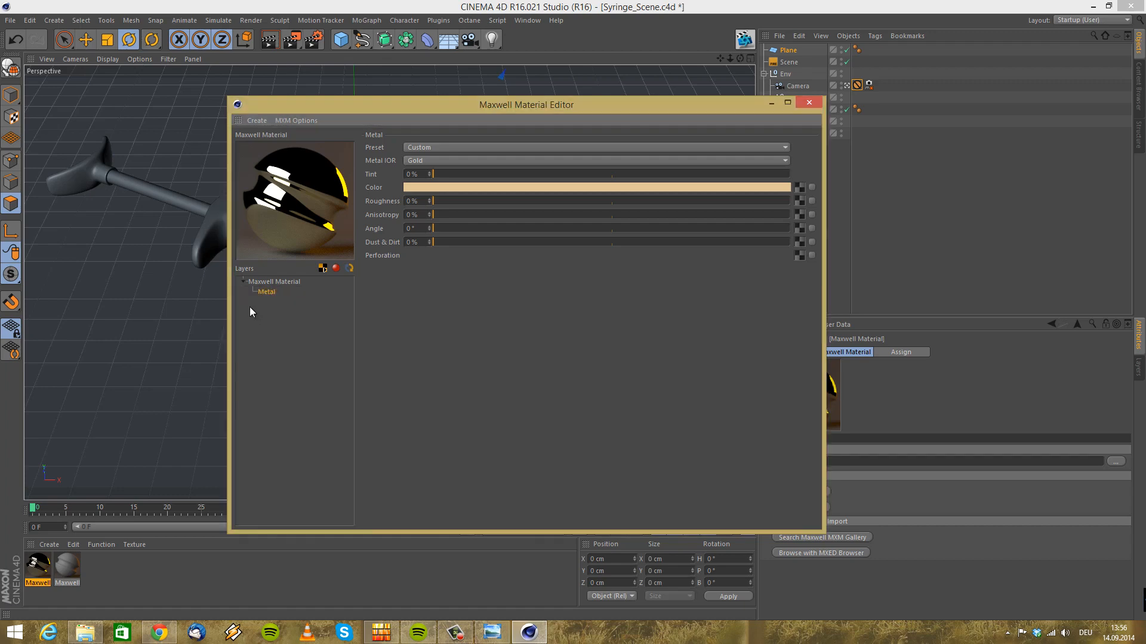
Show the metal material's general properties and review the material types the editor can create
{"action": "left_click", "coordinate": [270, 285]}
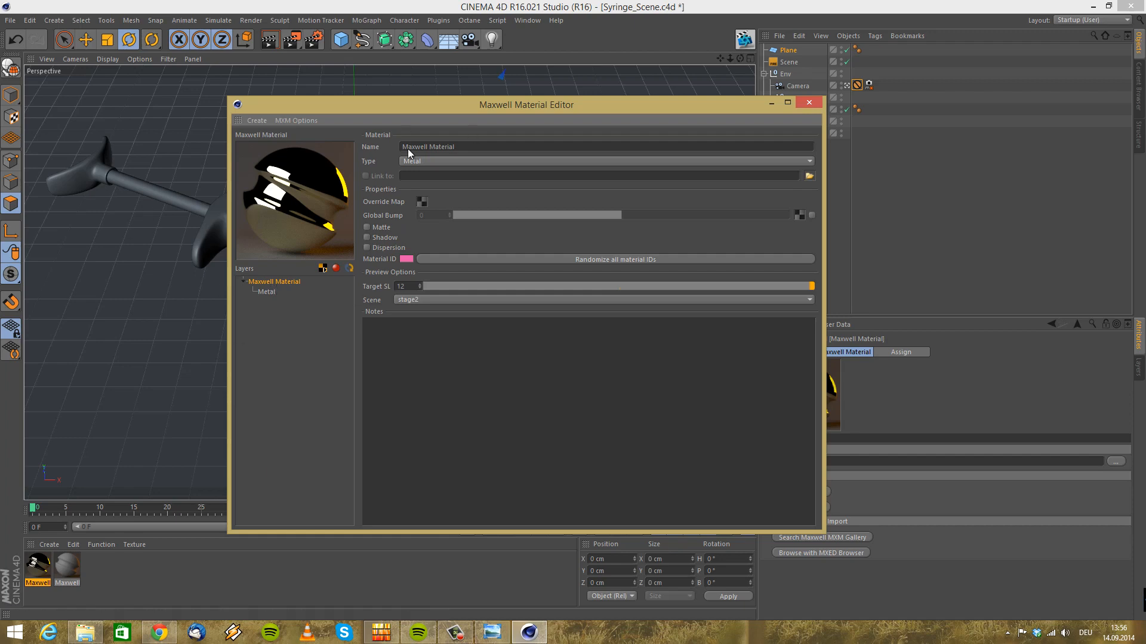
{"action": "left_click", "coordinate": [265, 122]}
{"action": "mouse_move", "coordinate": [280, 237]}
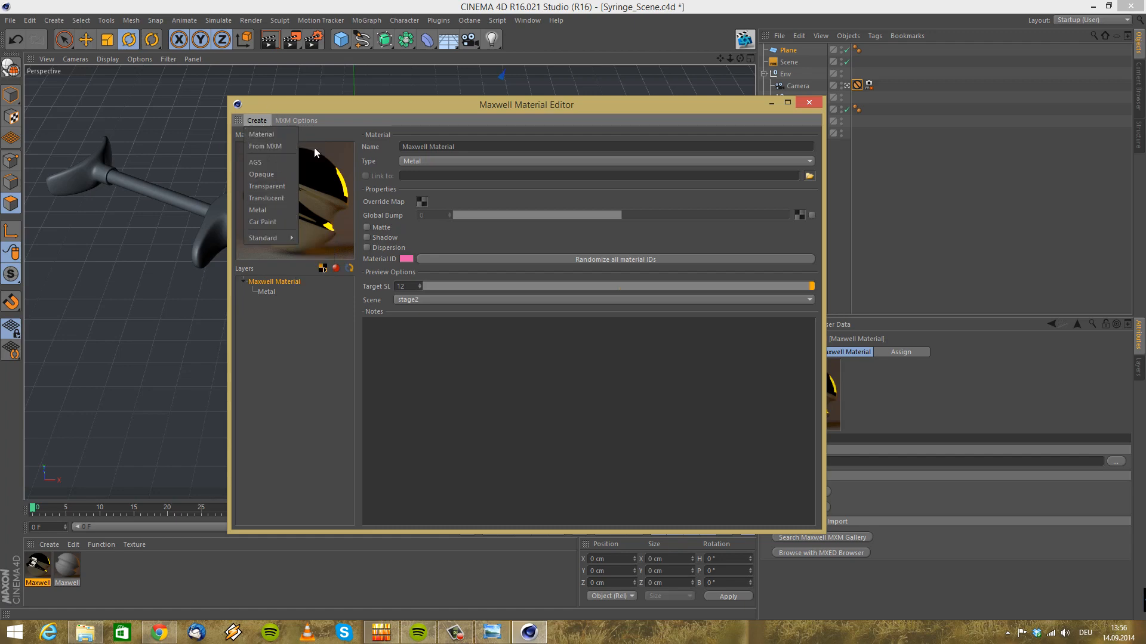
Browse the sample MXM files in the Maxwell 3 materials database, from plastics and car paints to SSS and wall materials
{"action": "left_click", "coordinate": [260, 147]}
{"action": "left_click", "coordinate": [388, 223]}
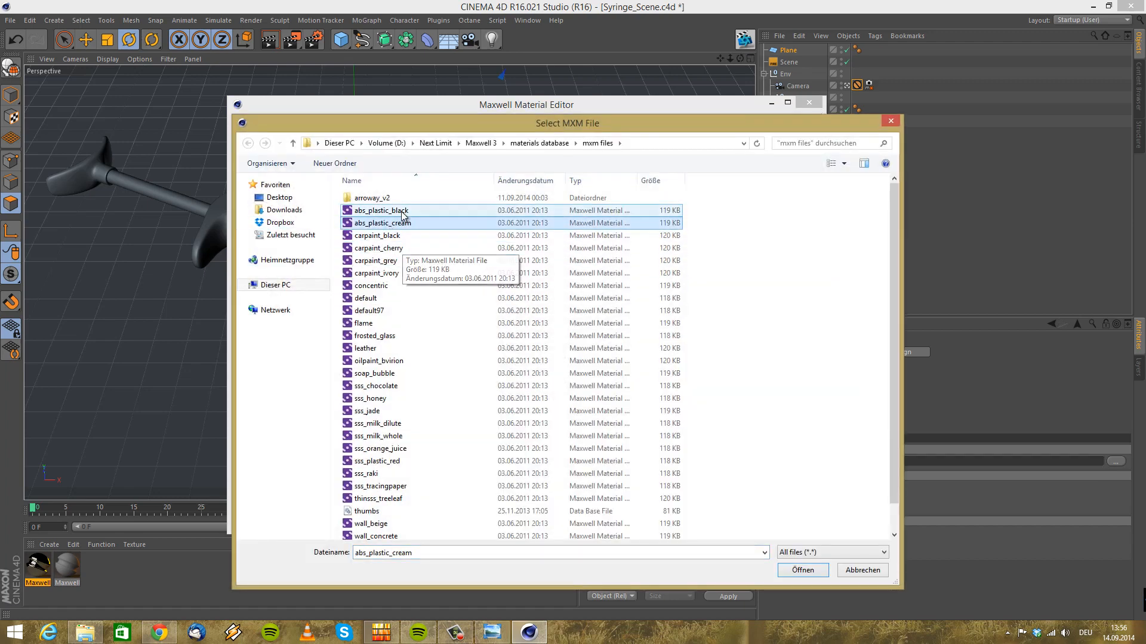
{"action": "scroll", "coordinate": [418, 352], "scroll_direction": "down", "scroll_amount": 1}
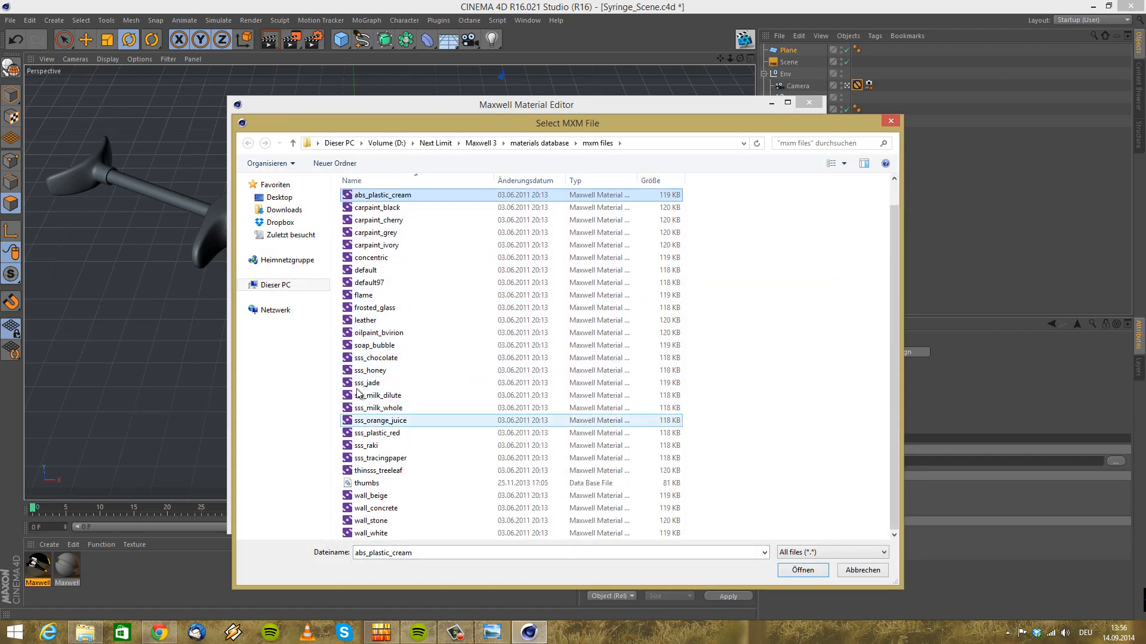
{"action": "left_click", "coordinate": [376, 370]}
{"action": "left_click", "coordinate": [382, 358]}
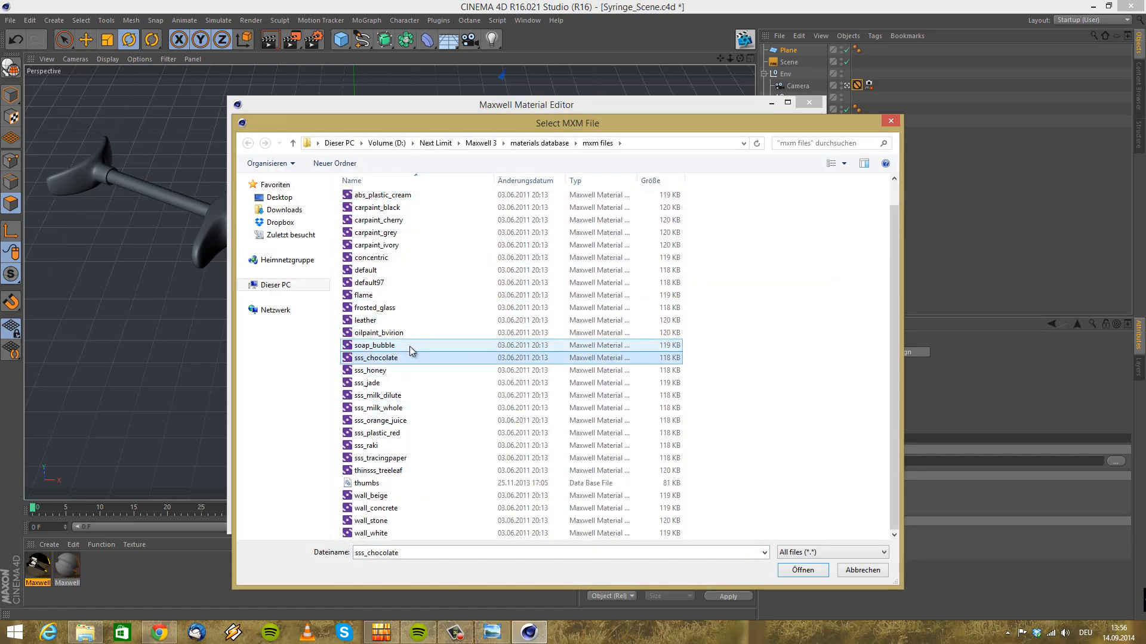
{"action": "left_click", "coordinate": [388, 382]}
{"action": "left_click", "coordinate": [390, 499]}
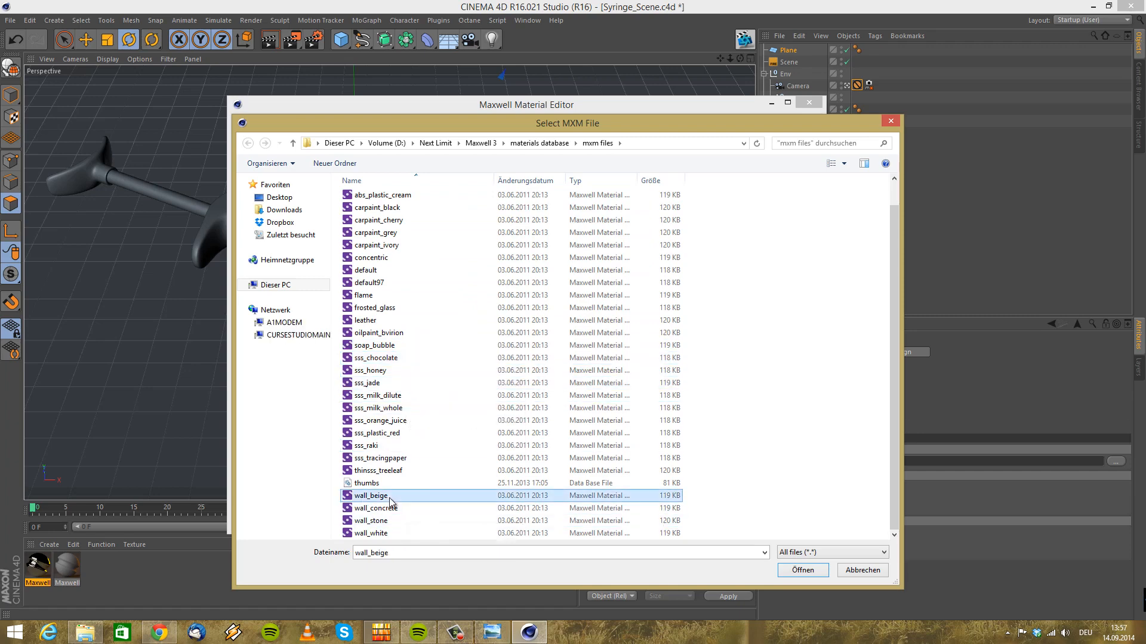
{"action": "scroll", "coordinate": [404, 215], "scroll_direction": "up", "scroll_amount": 1}
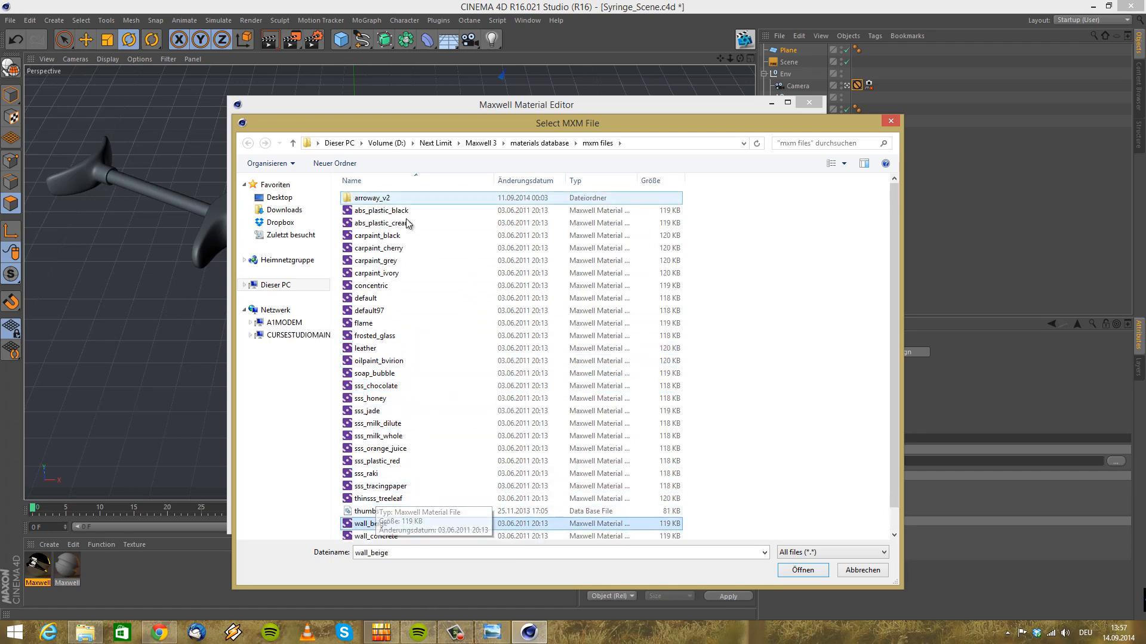
{"action": "left_click", "coordinate": [410, 308]}
{"action": "left_click", "coordinate": [409, 323]}
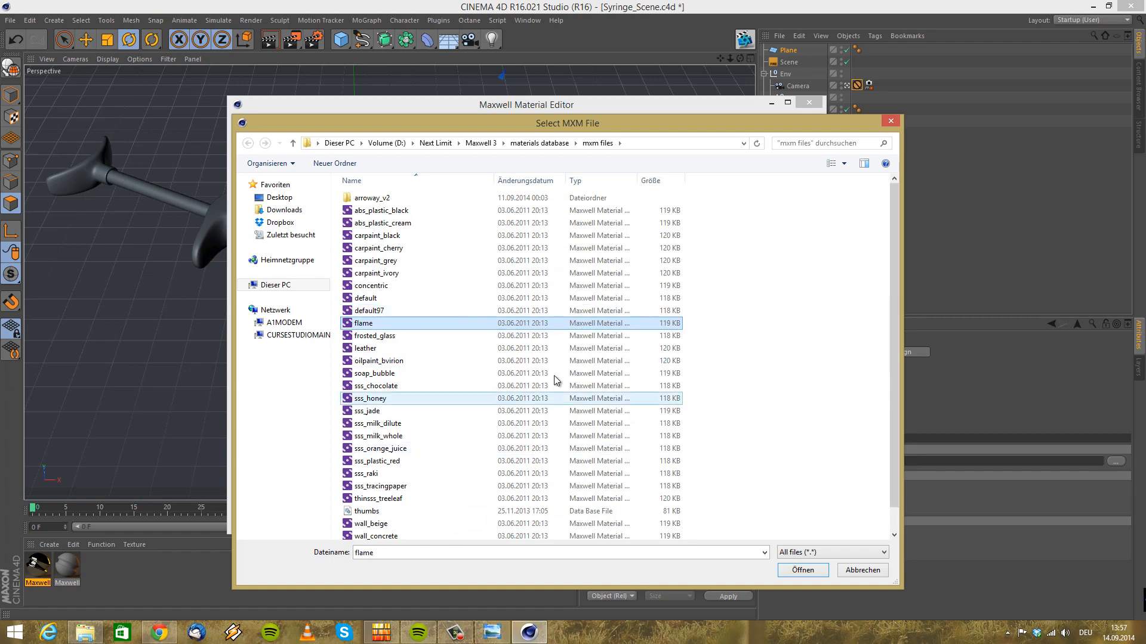
{"action": "left_click", "coordinate": [394, 336]}
{"action": "left_click", "coordinate": [406, 347]}
{"action": "left_click", "coordinate": [803, 569]}
Create a standard emitter material with the default white color, 40 watts and 12.7 efficiency, and close the material editor
{"action": "left_click", "coordinate": [255, 121]}
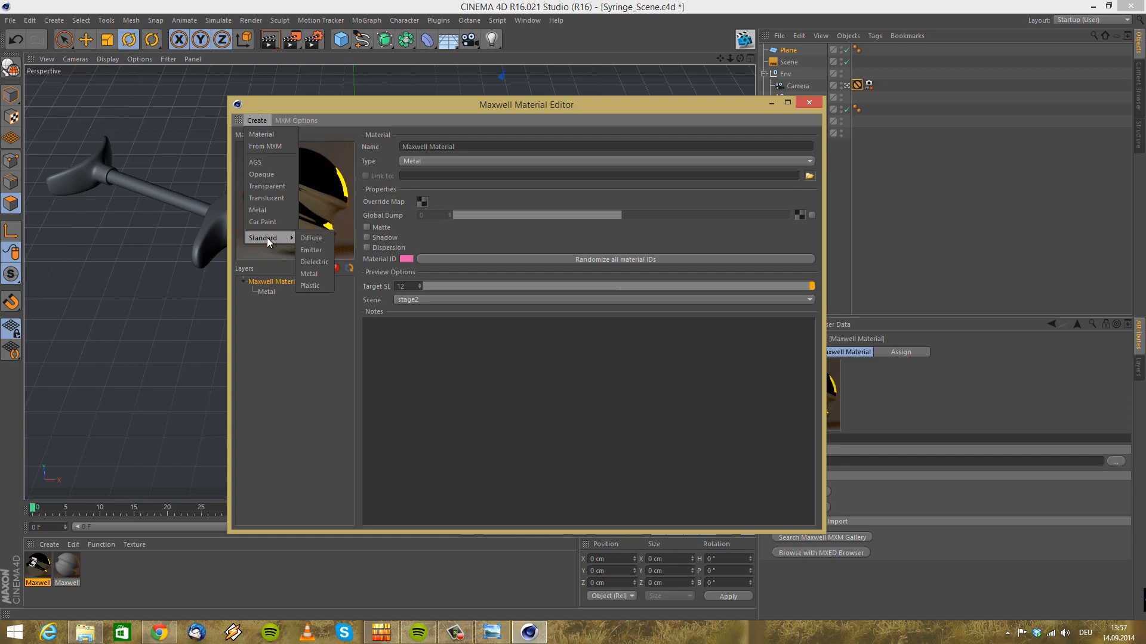
{"action": "left_click", "coordinate": [311, 250]}
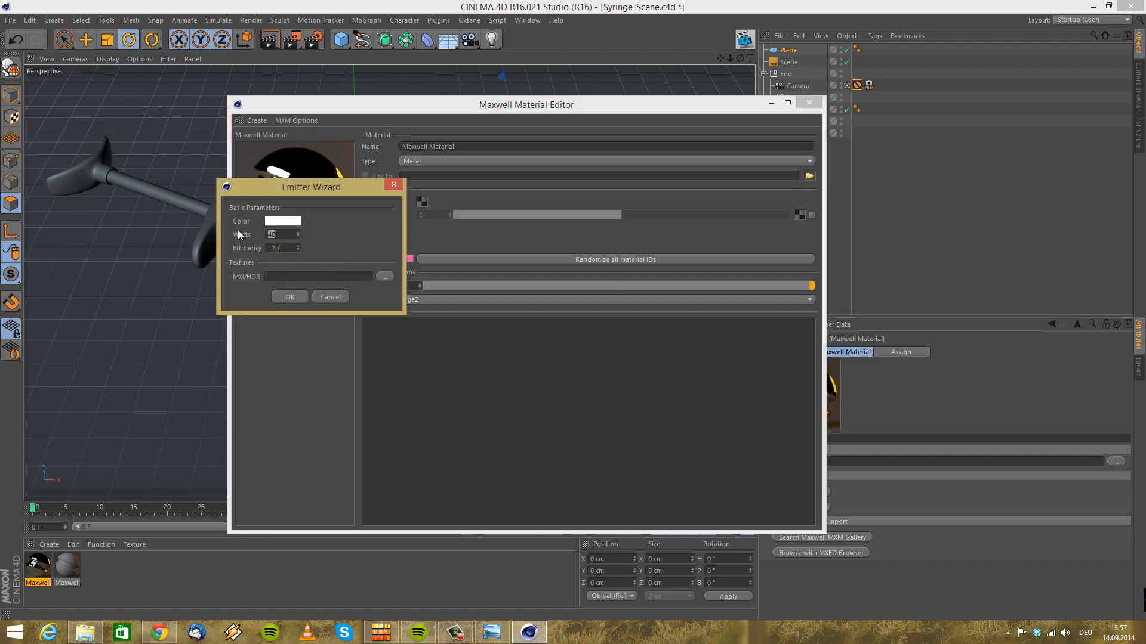
{"action": "left_click_drag", "start_coordinate": [313, 193], "coordinate": [470, 204]}
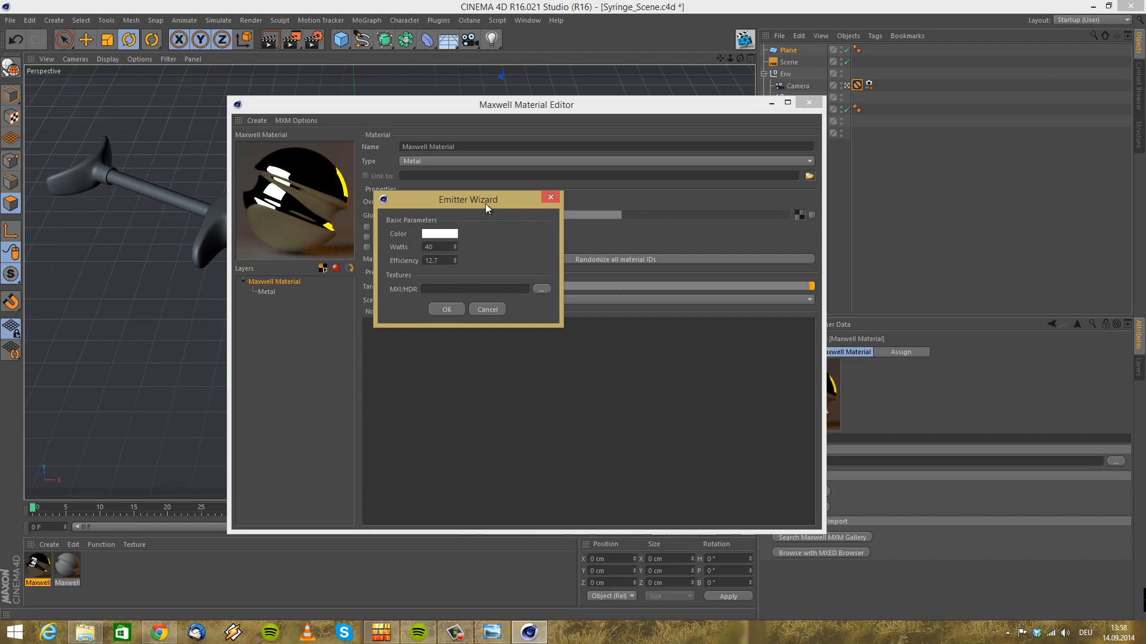
{"action": "left_click_drag", "start_coordinate": [485, 203], "coordinate": [533, 200]}
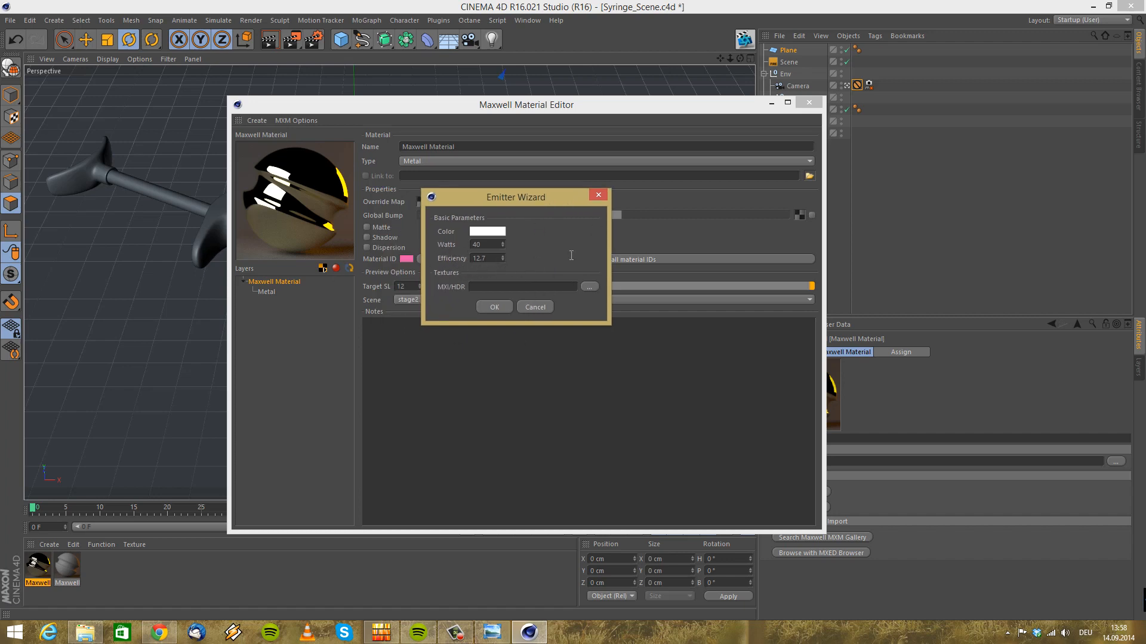
{"action": "left_click", "coordinate": [493, 308]}
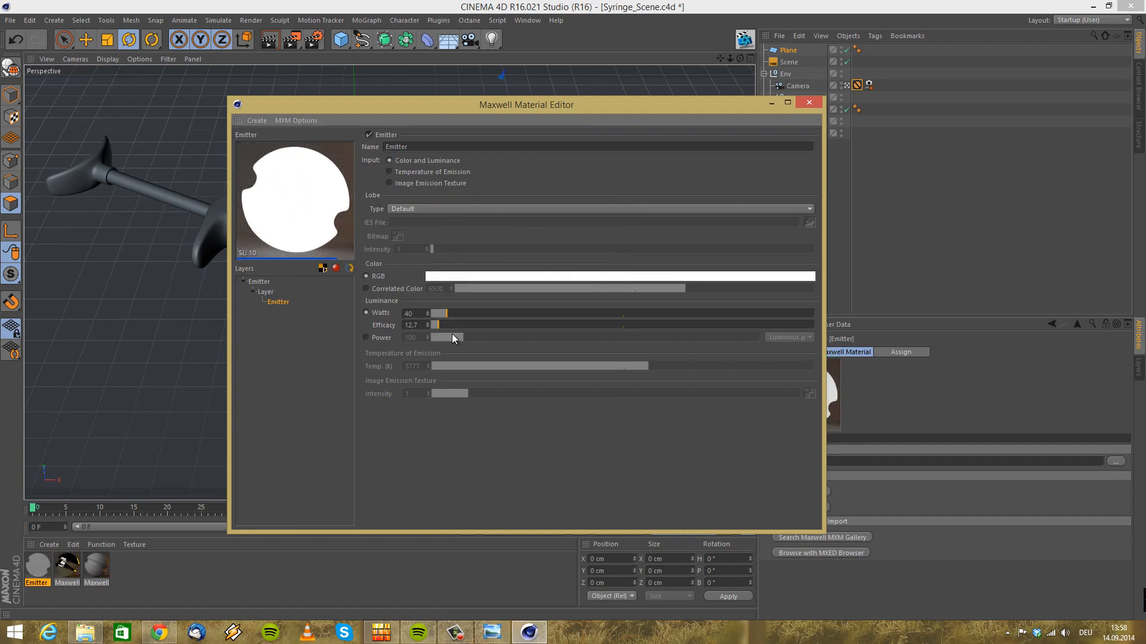
{"action": "left_click", "coordinate": [804, 105]}
Set the plane's width and height segments to 1 and convert it to an editable polygon object
{"action": "left_click", "coordinate": [788, 51]}
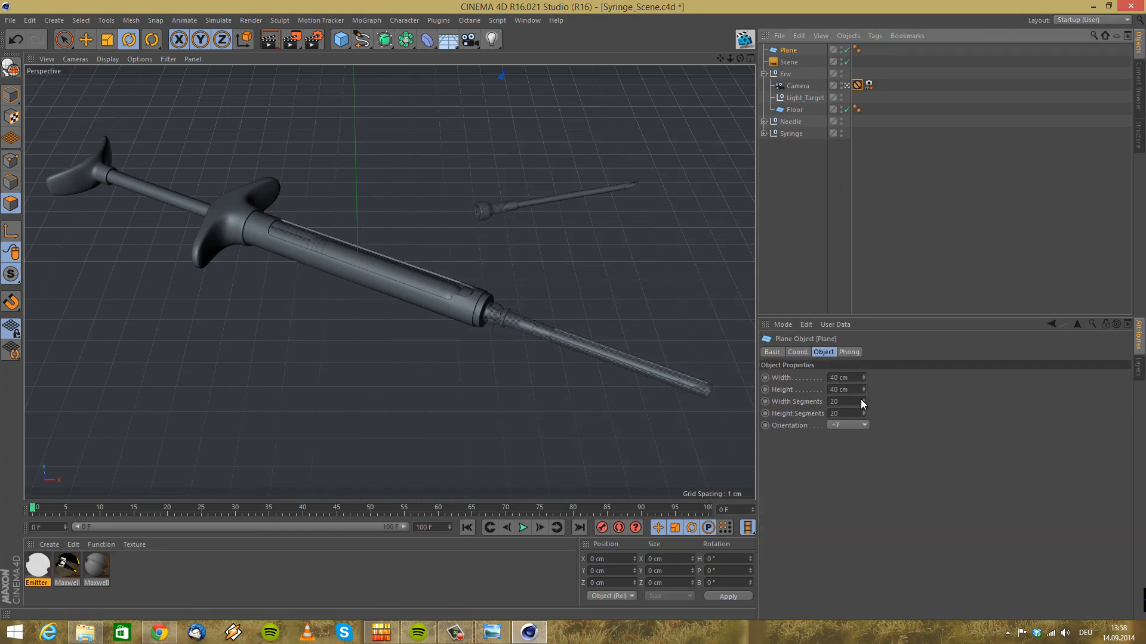
{"action": "left_click_drag", "start_coordinate": [862, 401], "coordinate": [864, 405]}
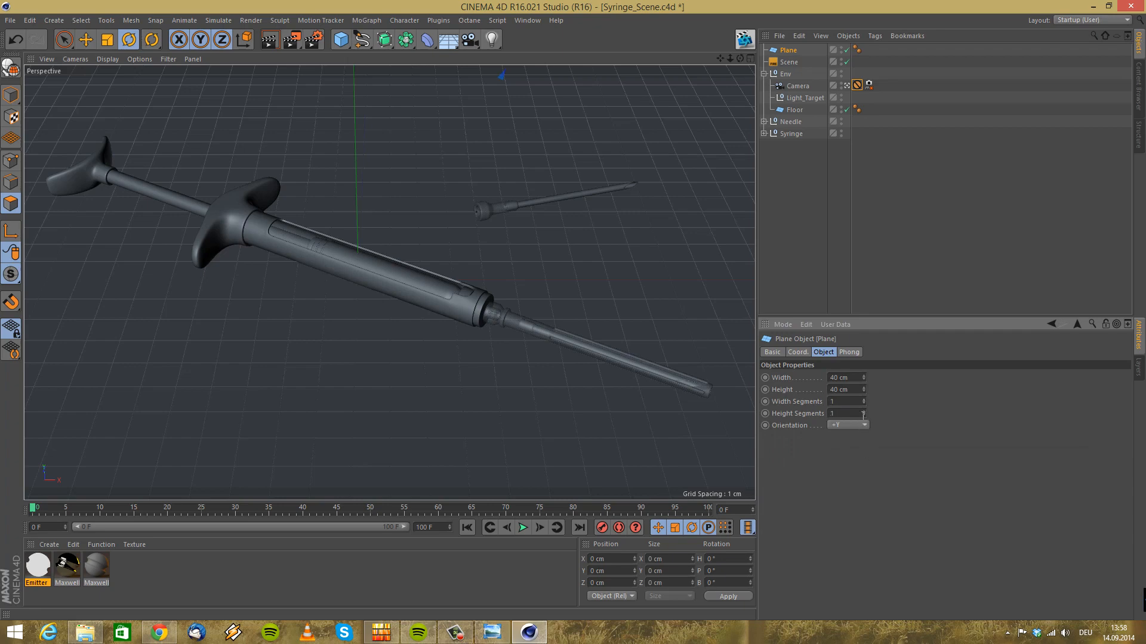
{"action": "key", "text": "c"}
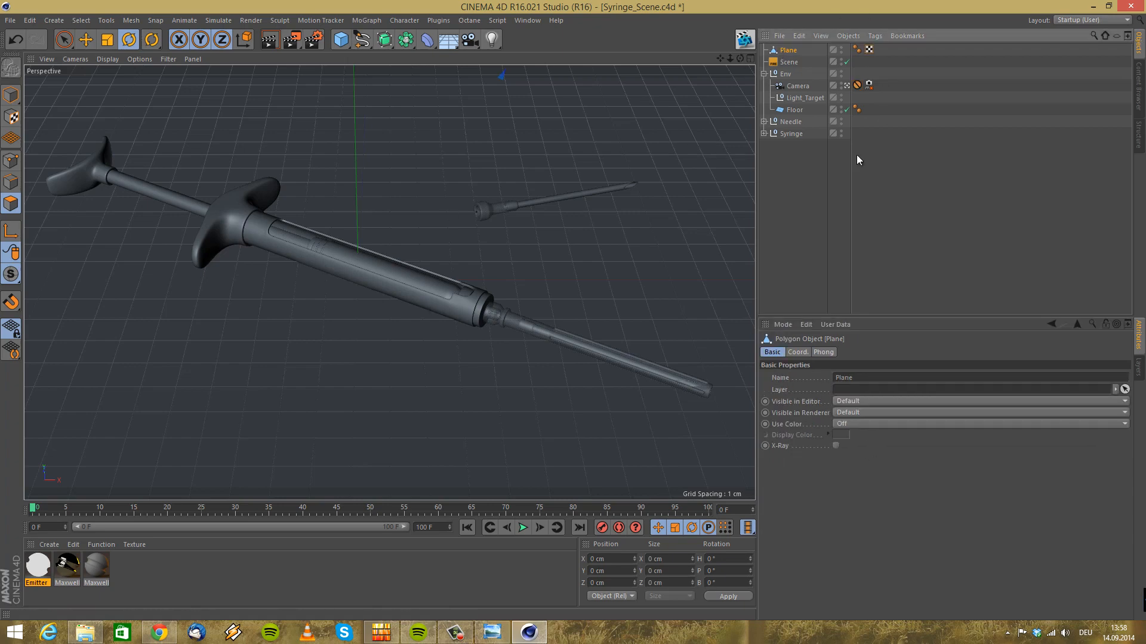
Assign the Emitter material to the plane and start a Maxwell Fire preview from outside the scene camera
{"action": "left_click_drag", "start_coordinate": [160, 411], "coordinate": [795, 51]}
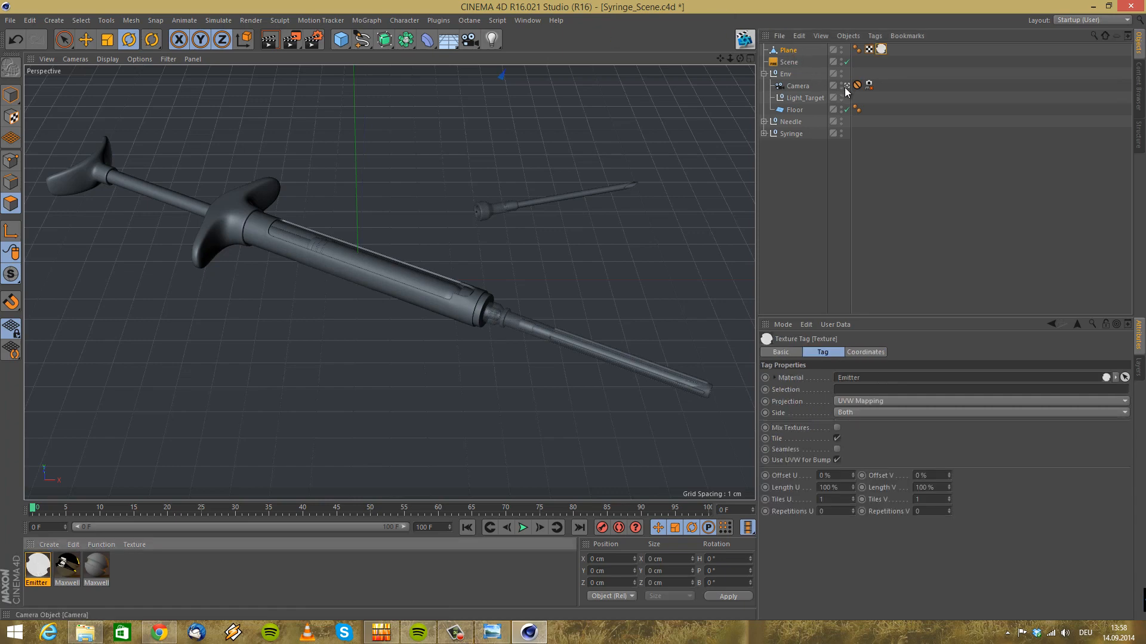
{"action": "left_click", "coordinate": [846, 87]}
{"action": "left_click", "coordinate": [789, 62]}
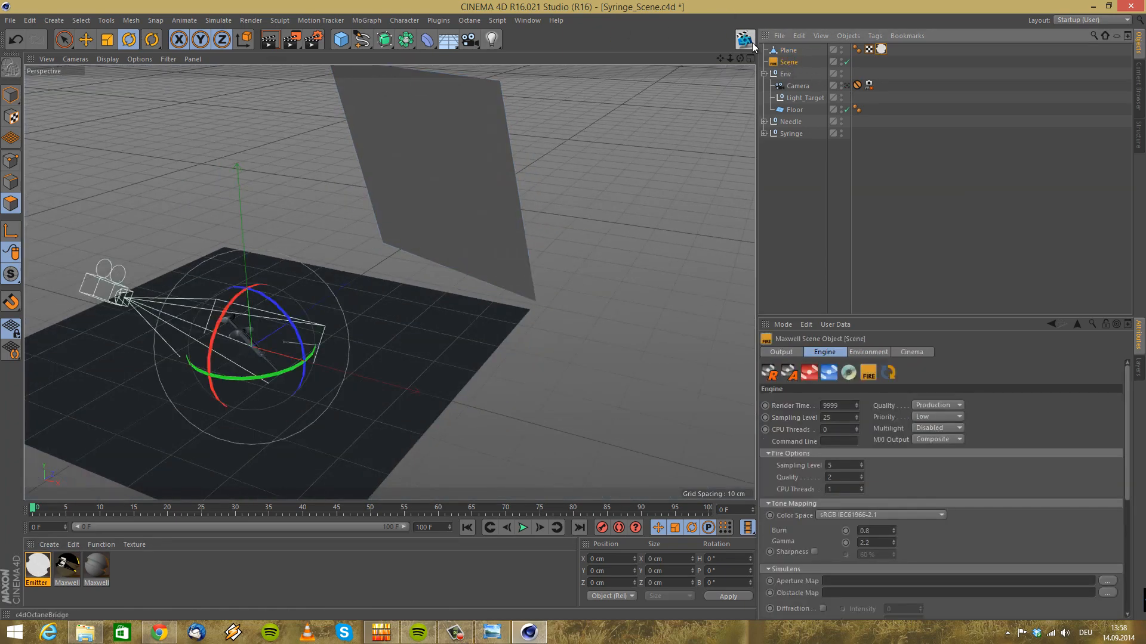
{"action": "left_click", "coordinate": [870, 376]}
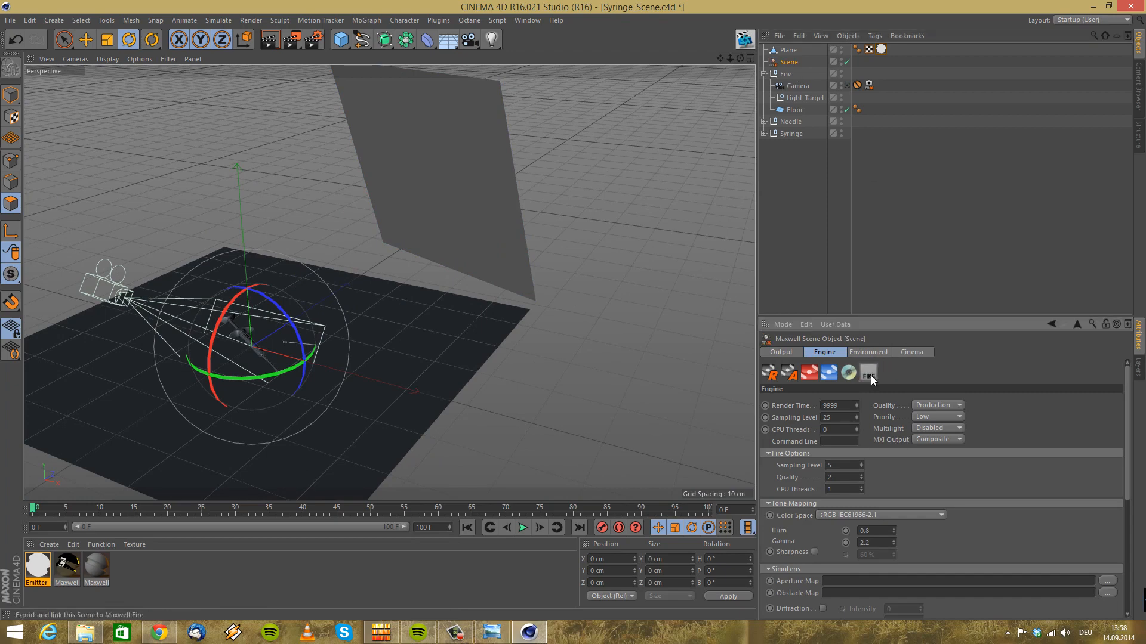
{"action": "left_click_drag", "start_coordinate": [438, 120], "coordinate": [734, 122]}
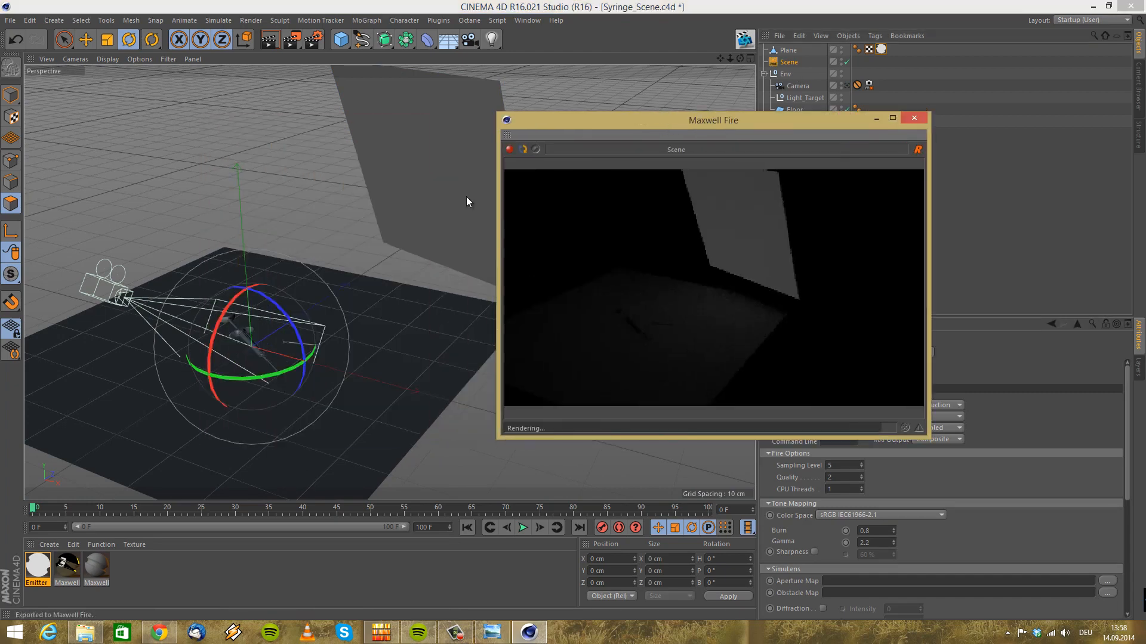
Examine the emitting plane from several angles in the Fire preview, then close it and return to the scene camera view
{"action": "left_click_drag", "start_coordinate": [341, 249], "coordinate": [118, 259], "text": "alt"}
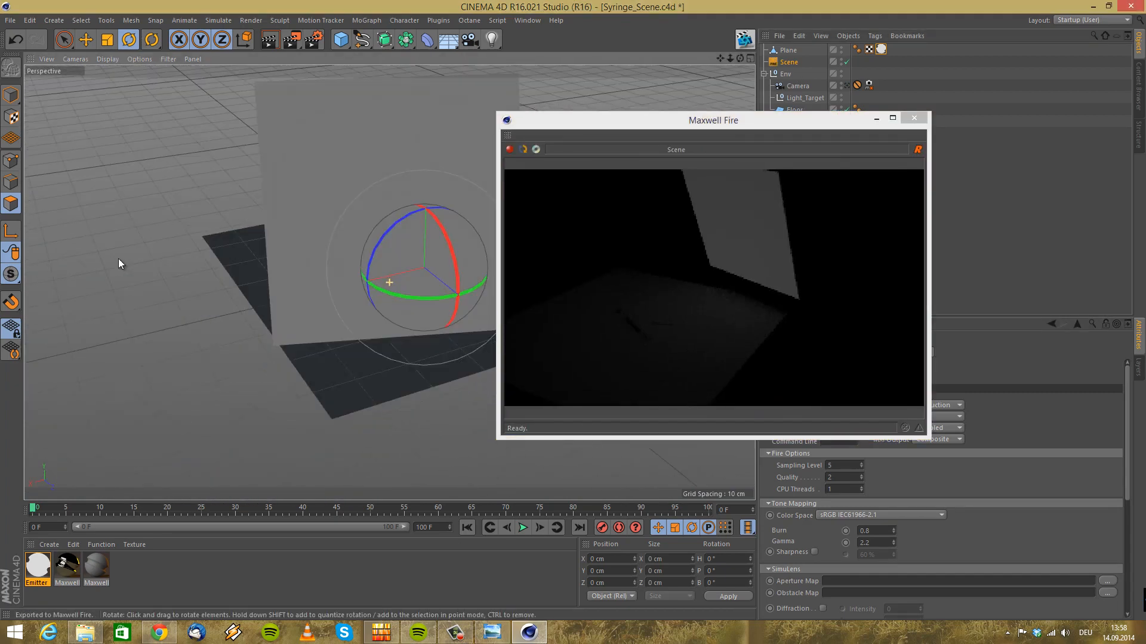
{"action": "left_click_drag", "start_coordinate": [304, 277], "coordinate": [578, 210], "text": "alt"}
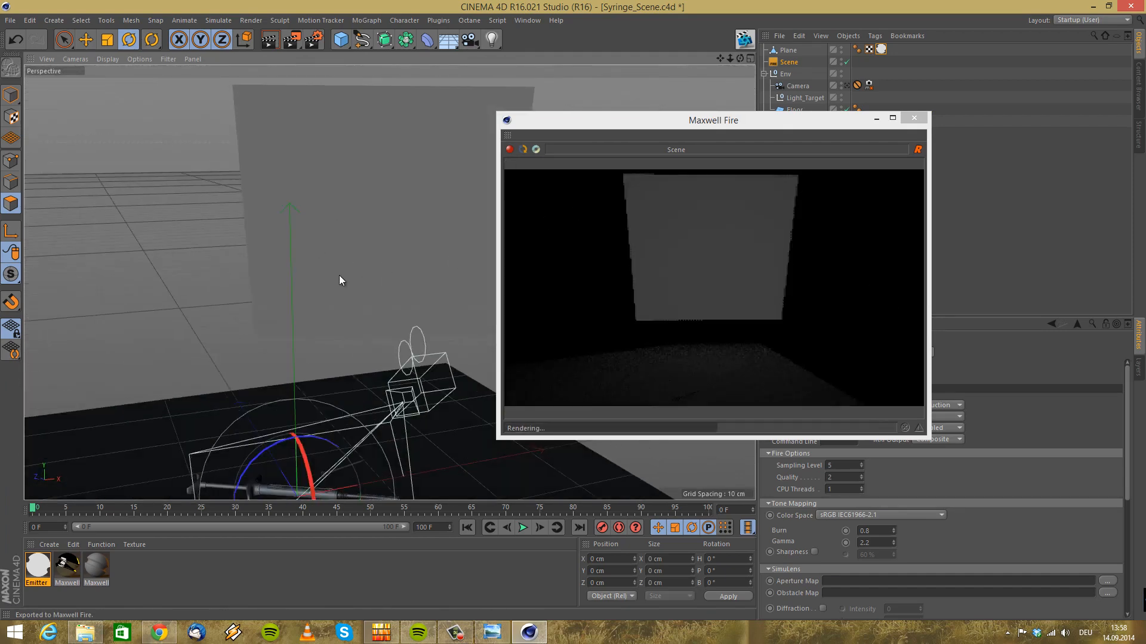
{"action": "left_click_drag", "start_coordinate": [309, 222], "coordinate": [359, 183], "text": "alt"}
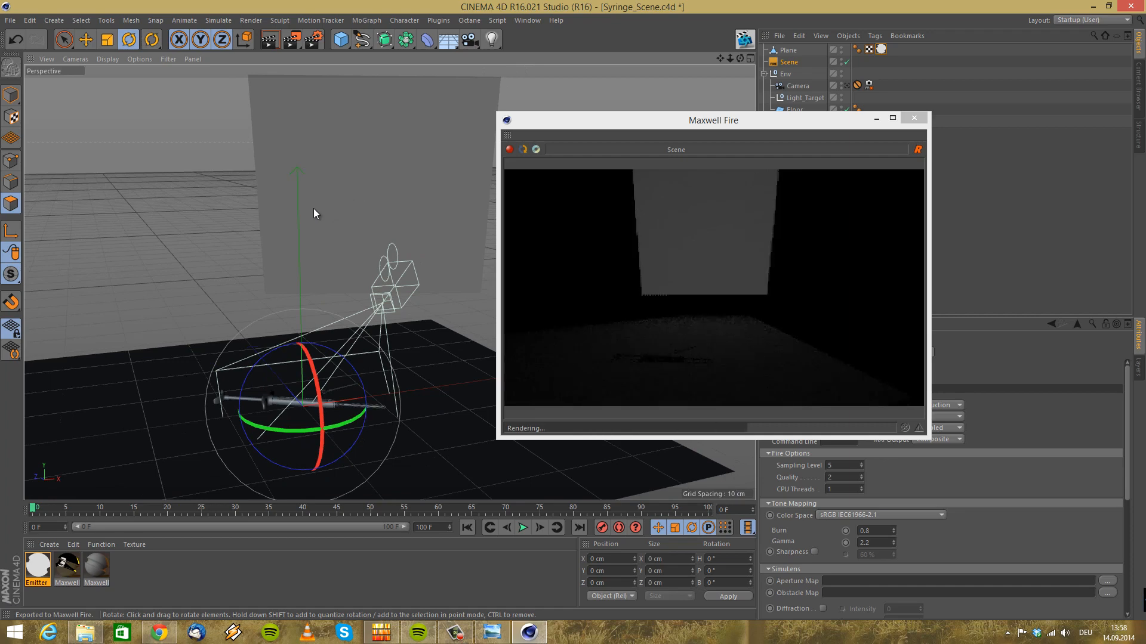
{"action": "left_click_drag", "start_coordinate": [224, 235], "coordinate": [220, 261], "text": "alt"}
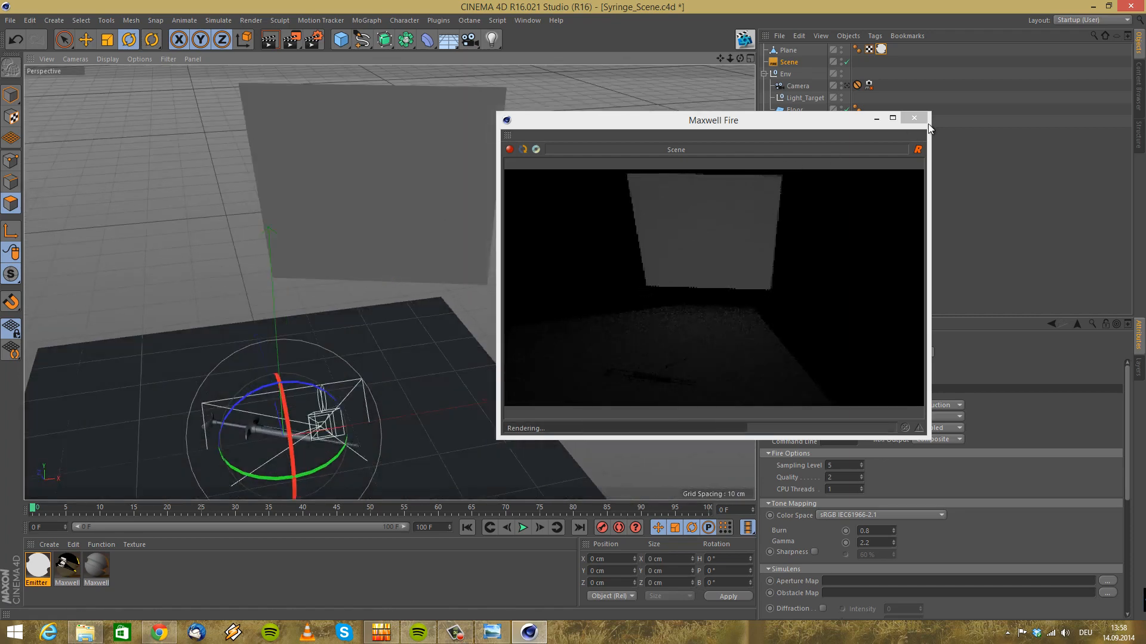
{"action": "left_click", "coordinate": [896, 112]}
{"action": "left_click", "coordinate": [914, 118]}
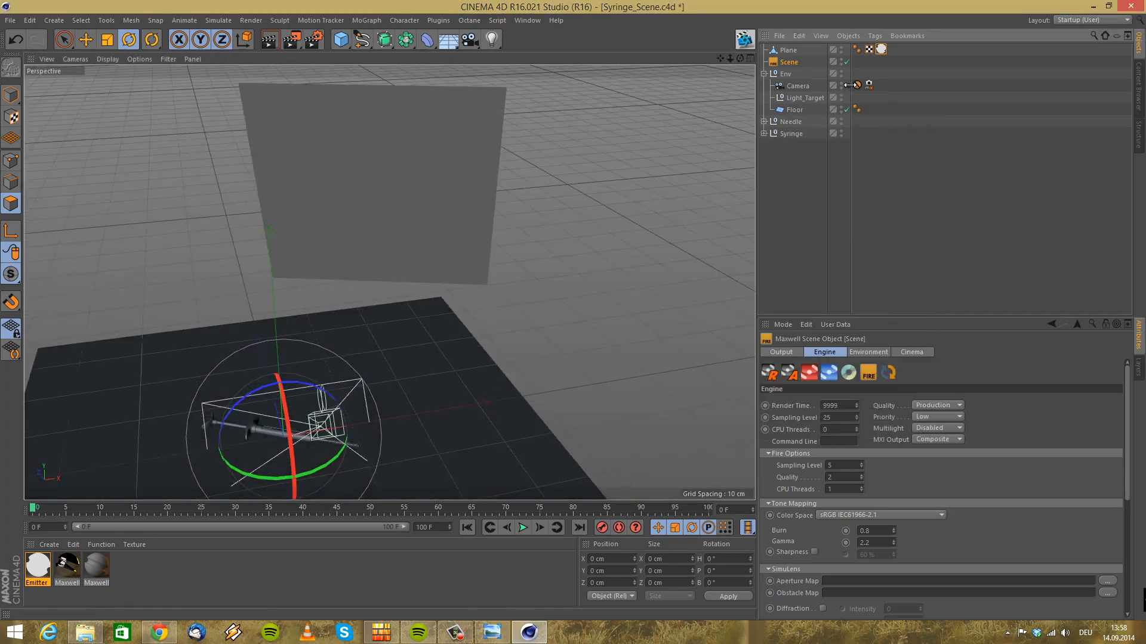
{"action": "left_click", "coordinate": [849, 85]}
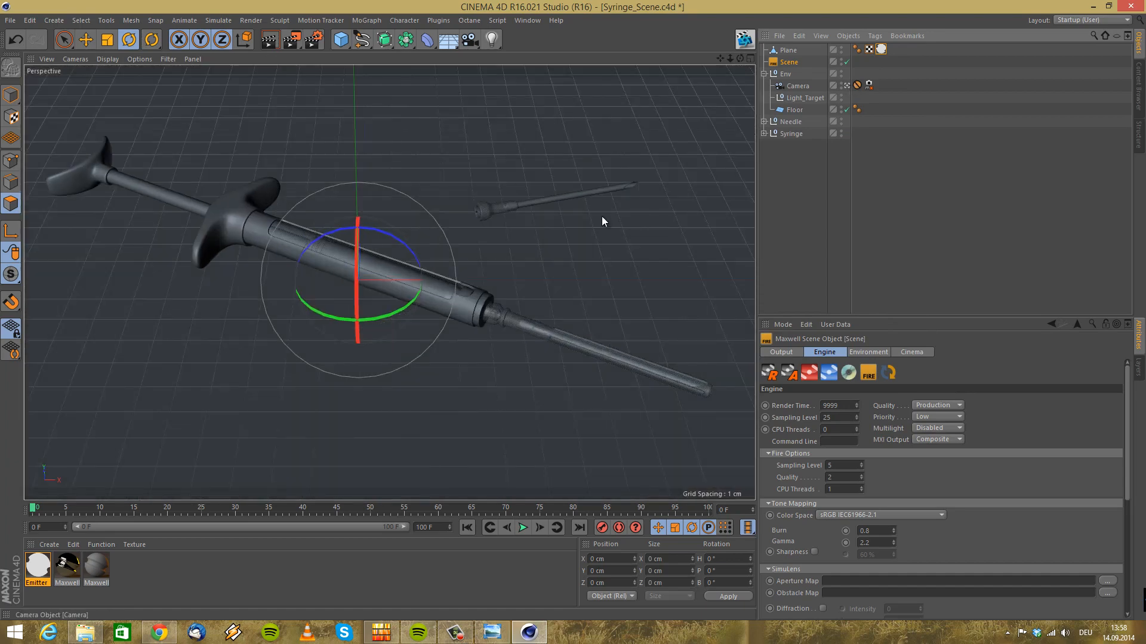
Open the Emitter material for editing and set the scene's Fire options to sampling level 7, quality 5 and 16 CPU threads
{"action": "double_click", "coordinate": [42, 565]}
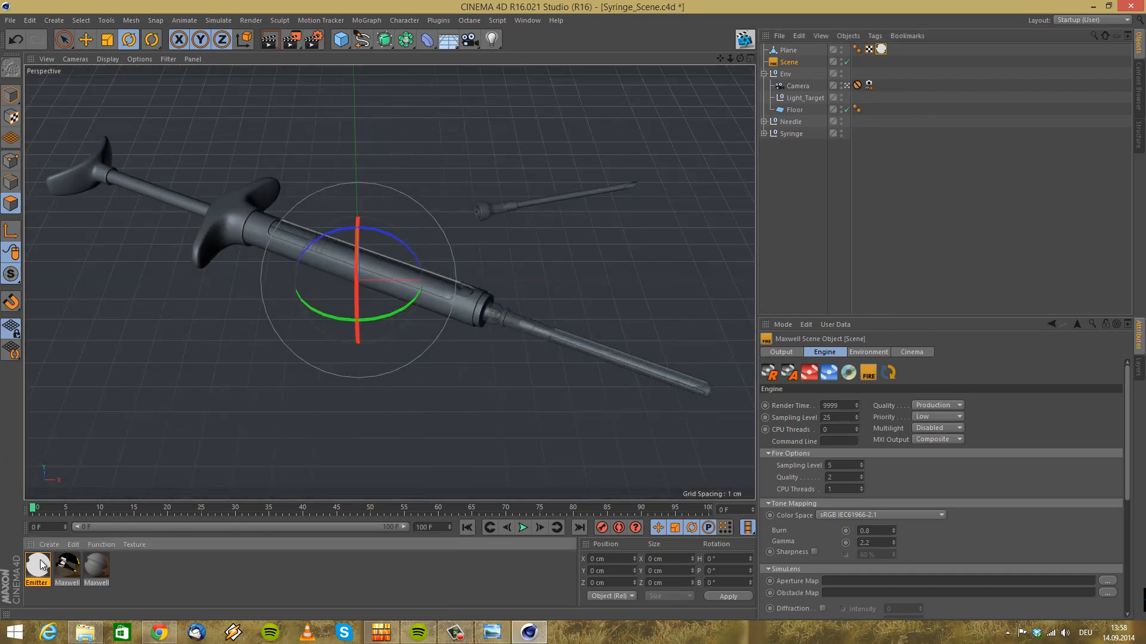
{"action": "left_click_drag", "start_coordinate": [499, 113], "coordinate": [490, 178]}
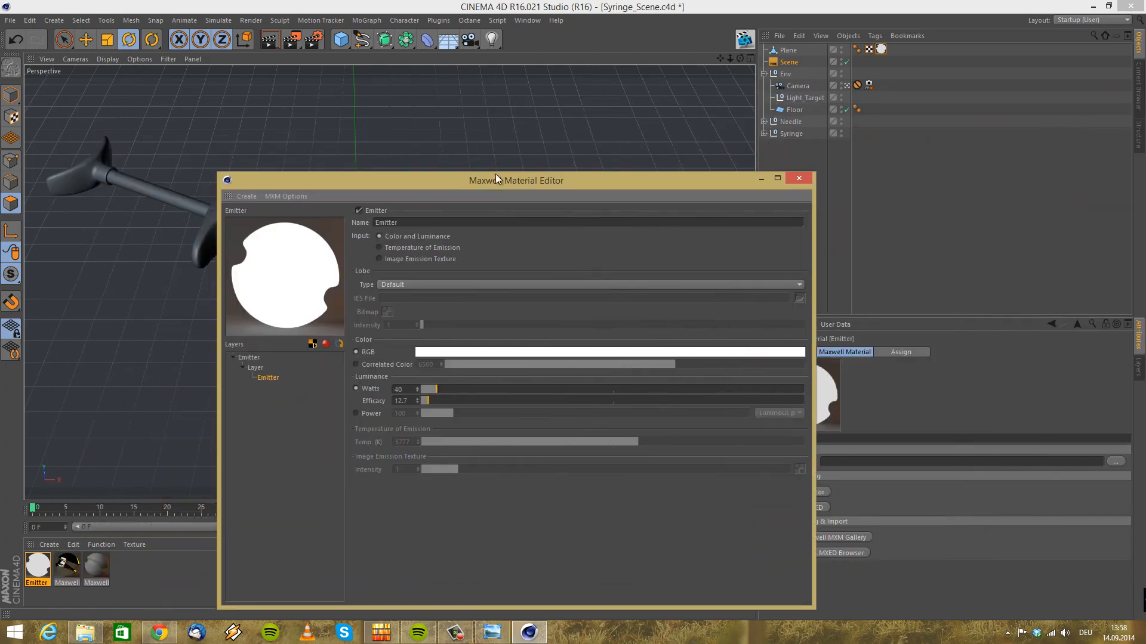
{"action": "left_click", "coordinate": [789, 63]}
{"action": "left_click_drag", "start_coordinate": [615, 181], "coordinate": [525, 181]}
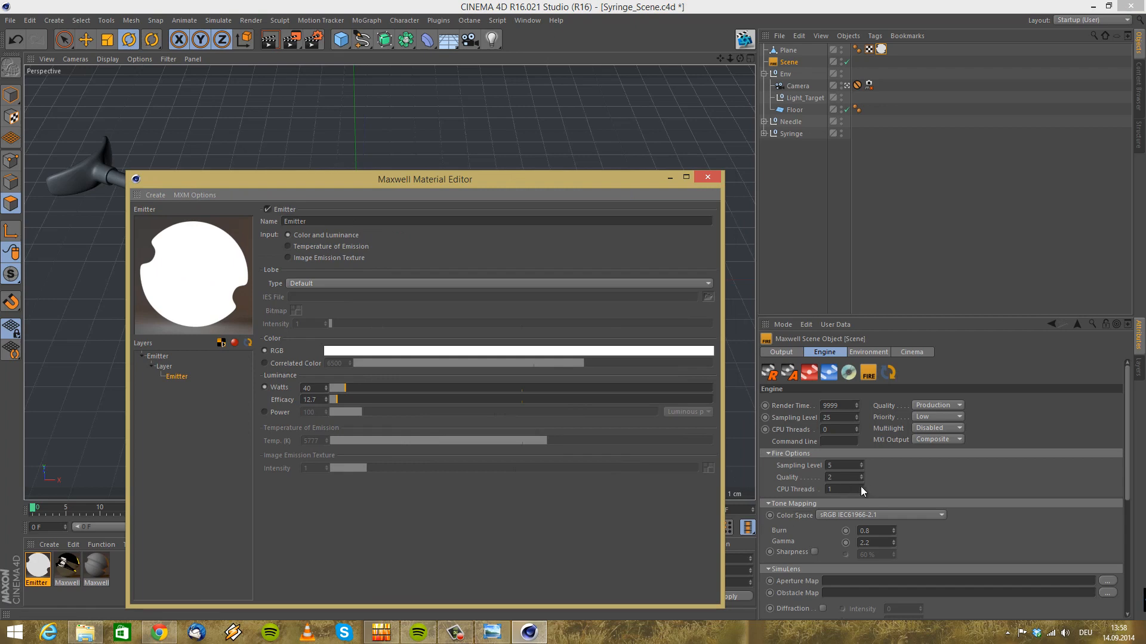
{"action": "left_click_drag", "start_coordinate": [861, 487], "coordinate": [859, 478]}
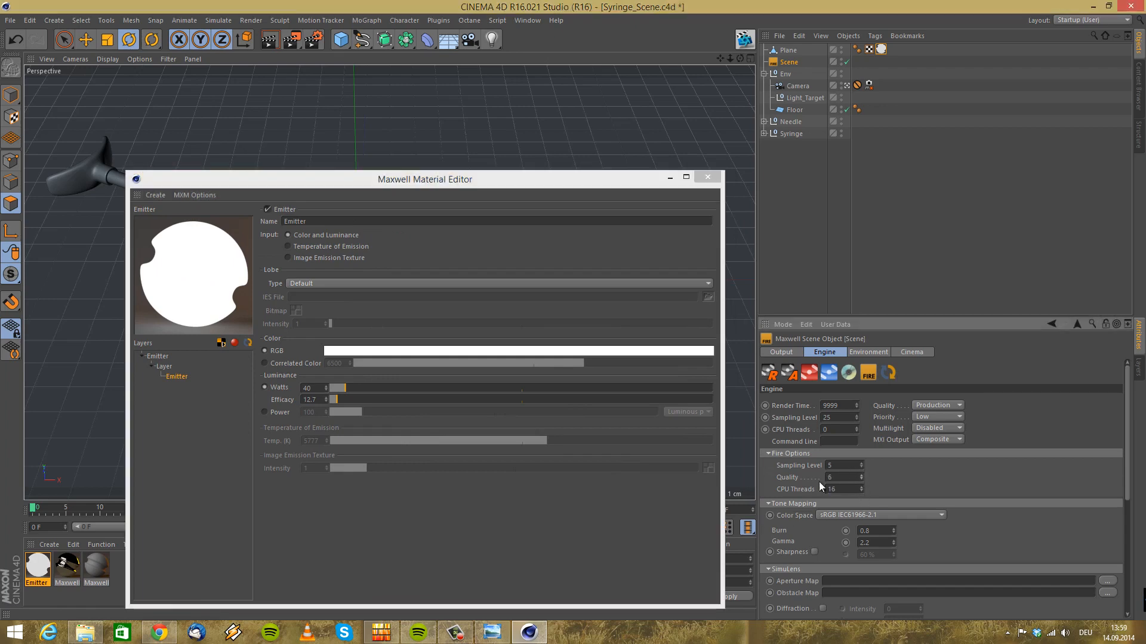
{"action": "left_click", "coordinate": [860, 467]}
Start Maxwell Fire through the scene camera and arrange its preview beside the material editor
{"action": "left_click", "coordinate": [868, 373]}
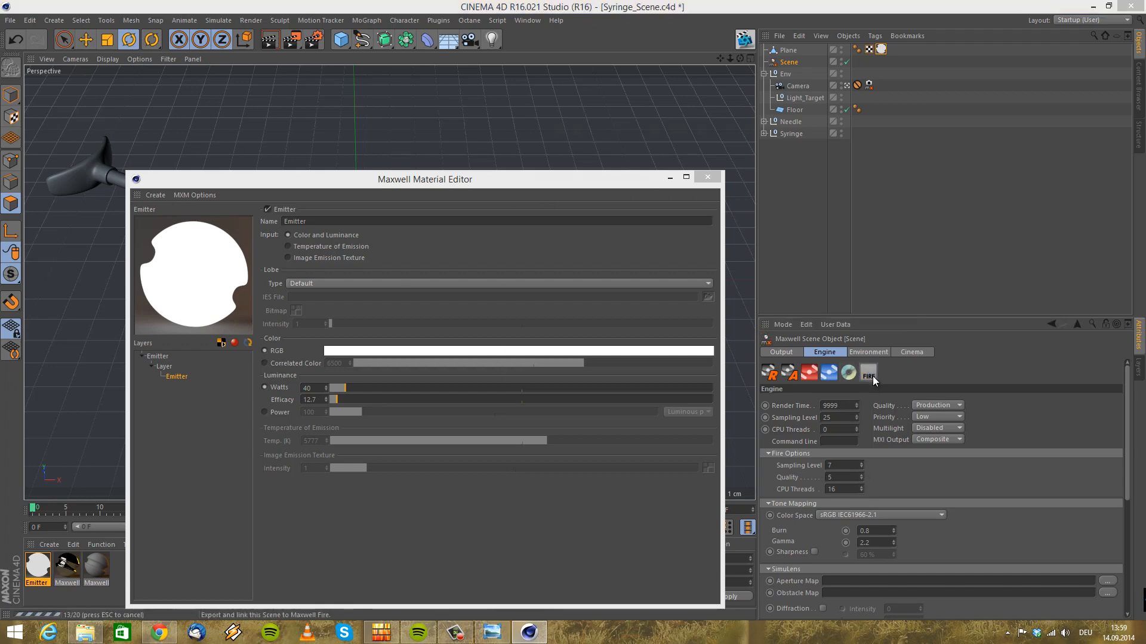
{"action": "left_click_drag", "start_coordinate": [649, 121], "coordinate": [190, 76]}
{"action": "left_click_drag", "start_coordinate": [845, 163], "coordinate": [940, 141]}
{"action": "left_click_drag", "start_coordinate": [471, 393], "coordinate": [494, 415]}
Set the Emitter material's luminance to 120 watts and close the material editor
{"action": "left_click", "coordinate": [698, 349]}
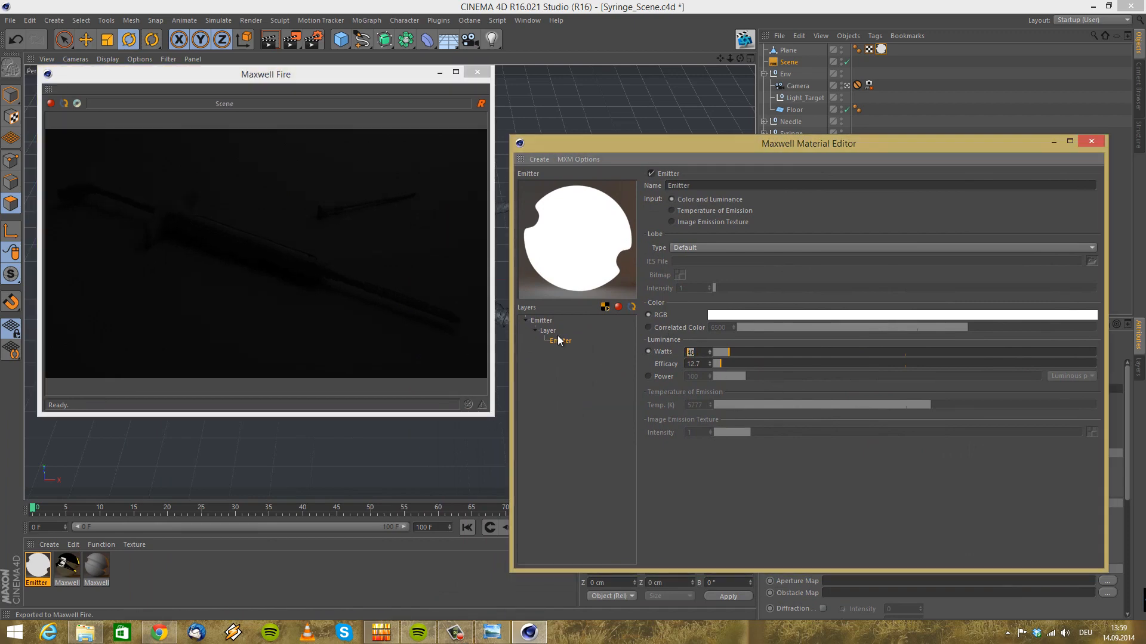
{"action": "type", "text": "120"}
{"action": "key", "text": "Return"}
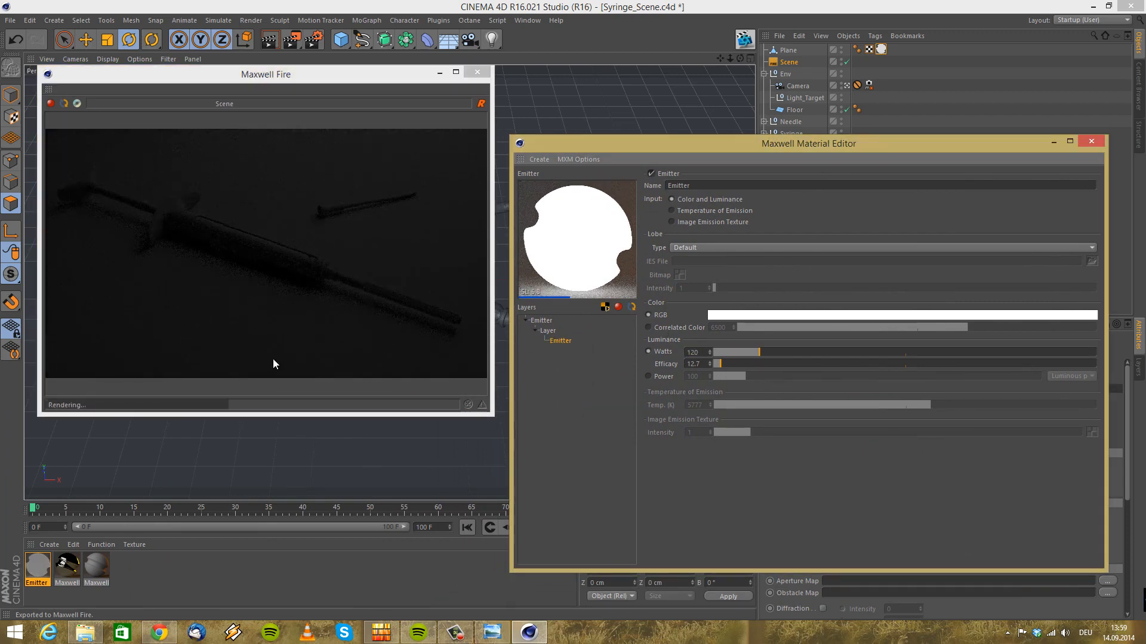
{"action": "left_click_drag", "start_coordinate": [618, 145], "coordinate": [299, 167]}
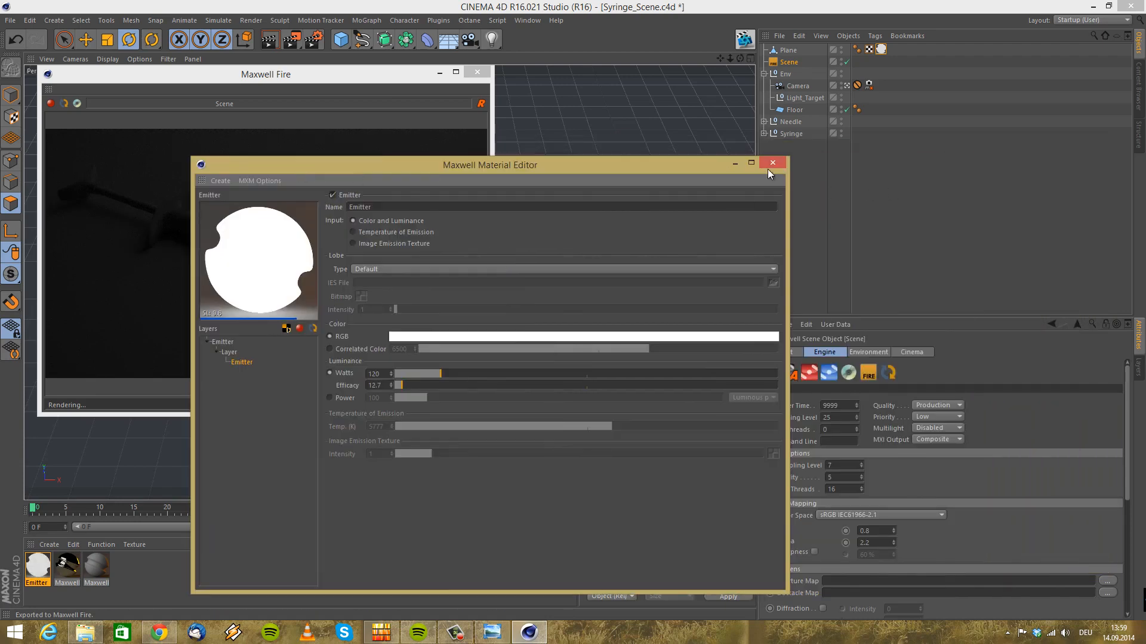
{"action": "left_click", "coordinate": [776, 161]}
Unlock the exposure from EV in the Maxwell camera tag and set the fStop to 4
{"action": "left_click", "coordinate": [869, 85]}
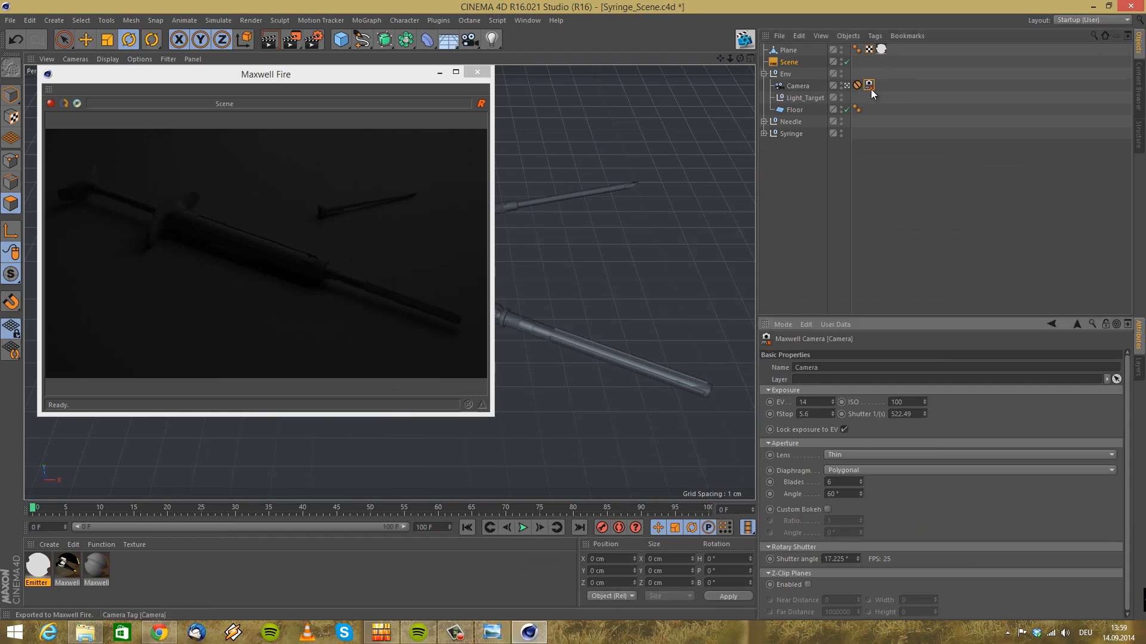
{"action": "left_click", "coordinate": [843, 430]}
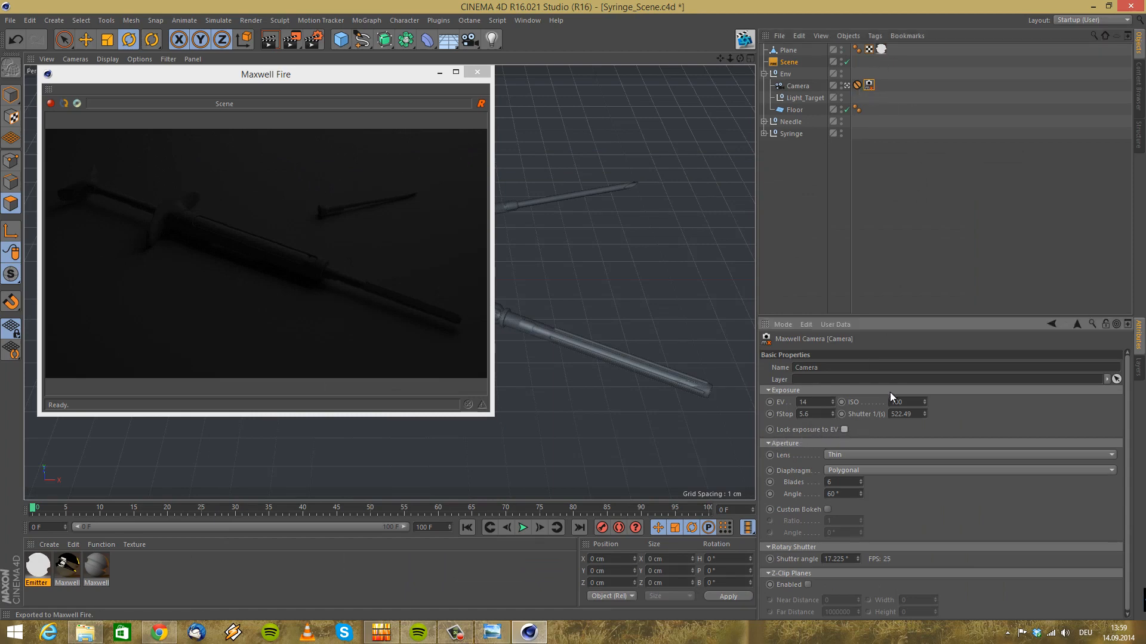
{"action": "left_click", "coordinate": [813, 414]}
{"action": "type", "text": "4"}
{"action": "key", "text": "Return"}
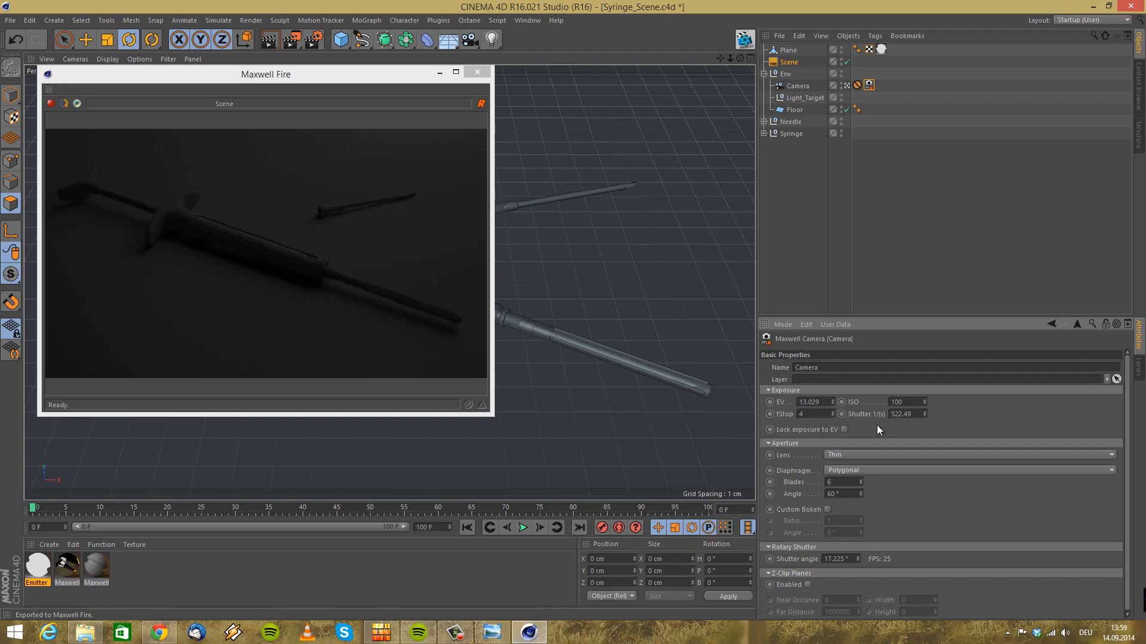
Try ISO values of 400 and 800 in the Maxwell camera tag's exposure
{"action": "left_click_drag", "start_coordinate": [909, 405], "coordinate": [719, 378]}
{"action": "type", "text": "400"}
{"action": "key", "text": "Return"}
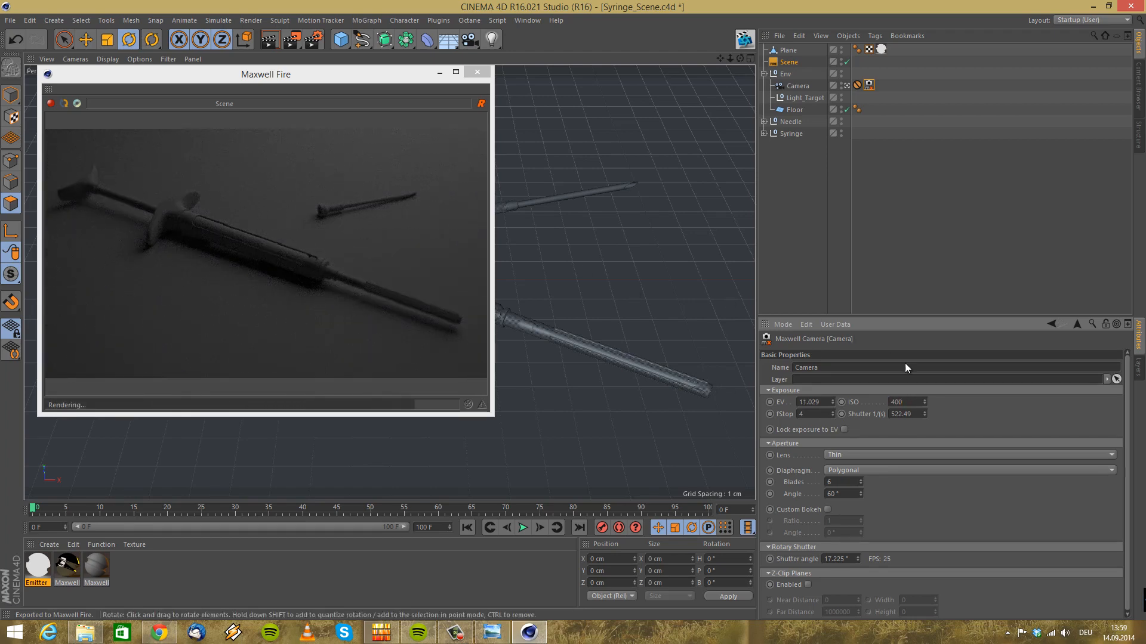
{"action": "type", "text": "800"}
{"action": "key", "text": "Return"}
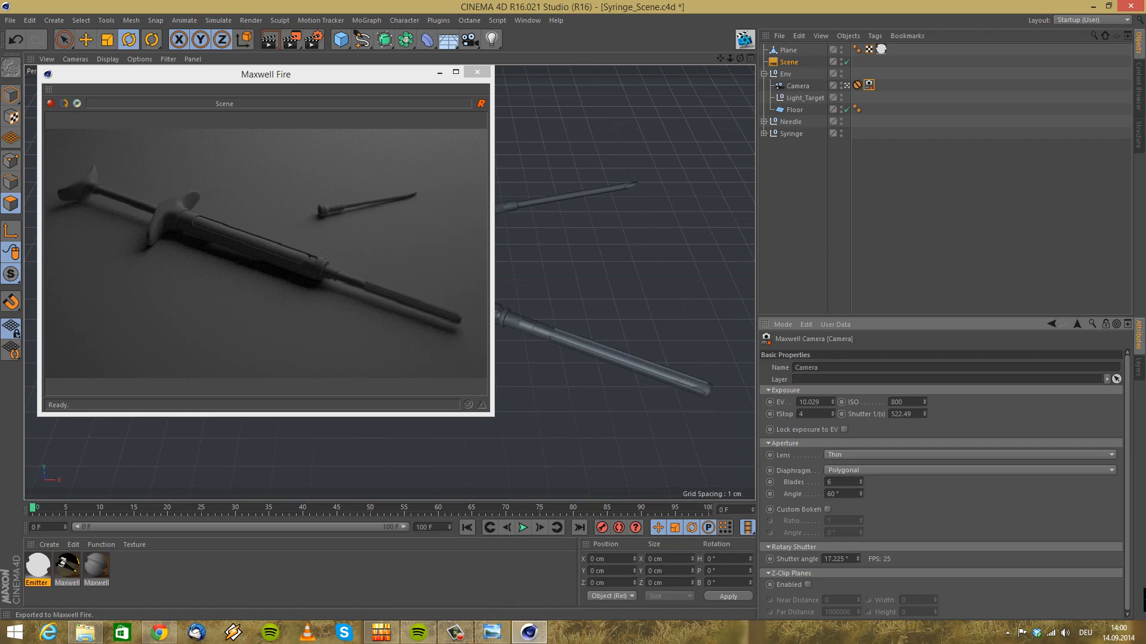
Set the Emitter material's luminance to 250 watts and close the material editor
{"action": "double_click", "coordinate": [37, 572]}
{"action": "left_click_drag", "start_coordinate": [450, 170], "coordinate": [798, 167]}
{"action": "double_click", "coordinate": [725, 361]}
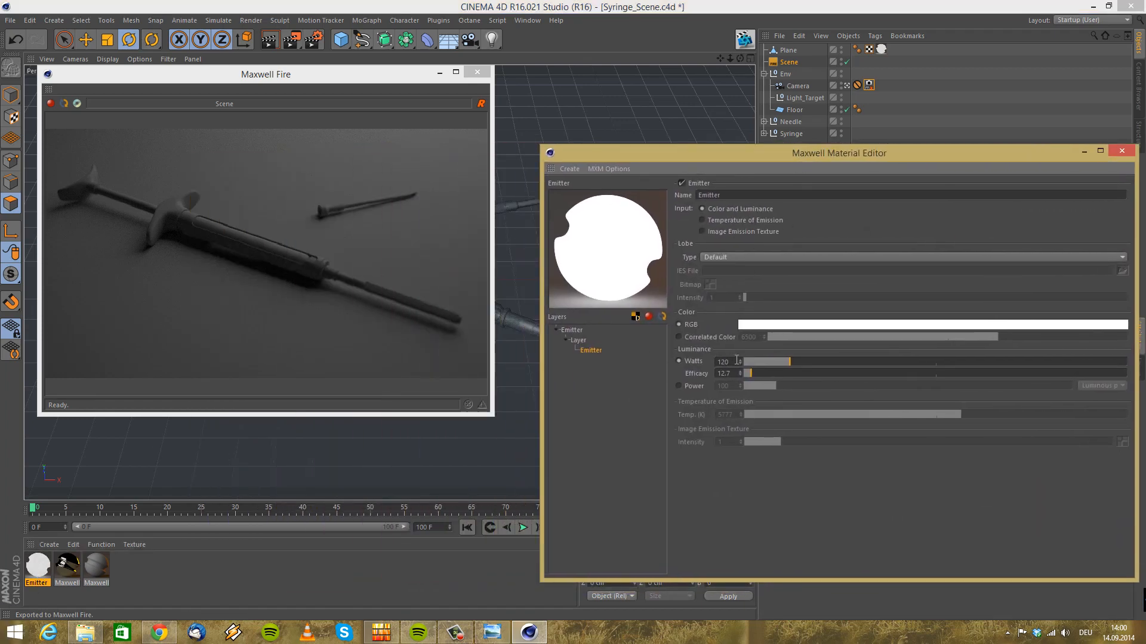
{"action": "type", "text": "250"}
{"action": "key", "text": "Return"}
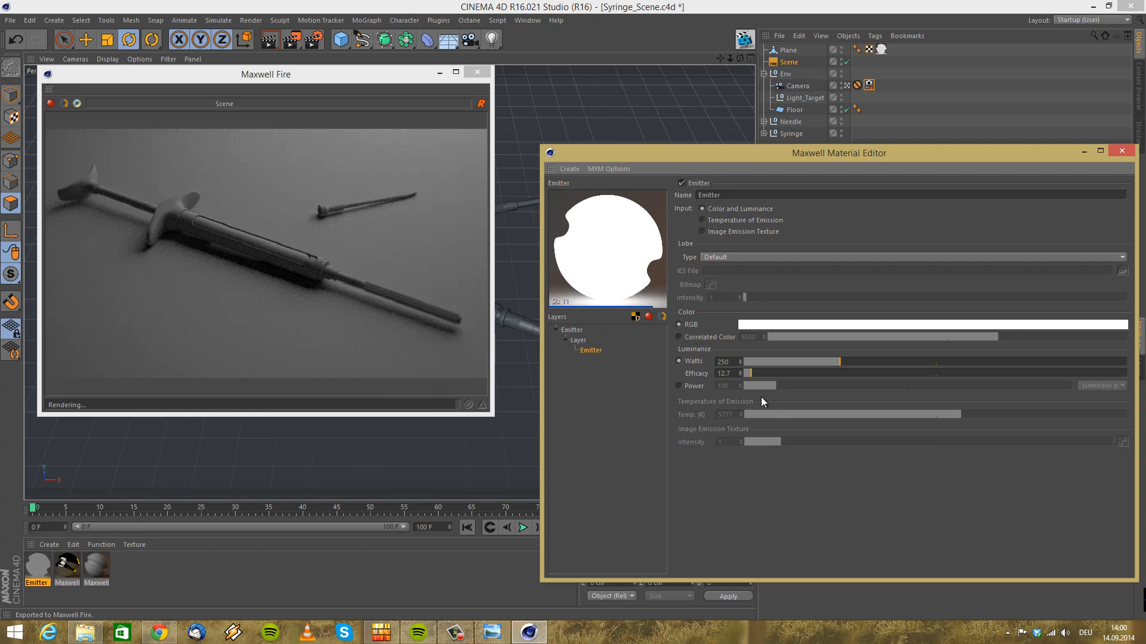
{"action": "left_click", "coordinate": [1122, 151]}
Set the ISO in the Maxwell camera tag's exposure to 1200
{"action": "left_click", "coordinate": [868, 85]}
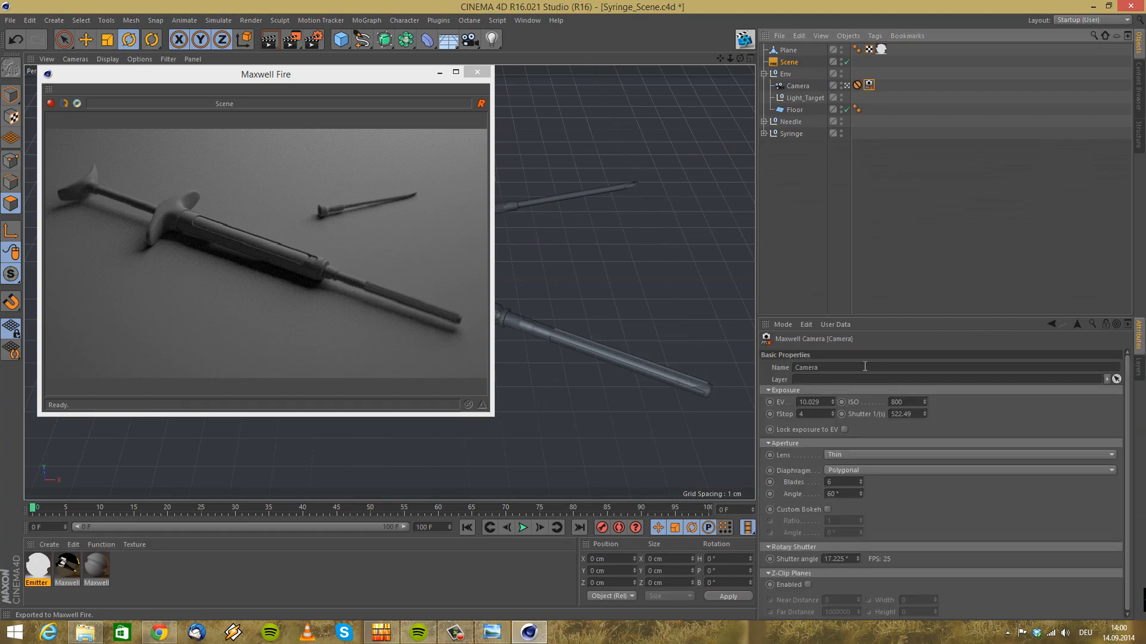
{"action": "double_click", "coordinate": [922, 403]}
{"action": "type", "text": "1200"}
{"action": "key", "text": "Return"}
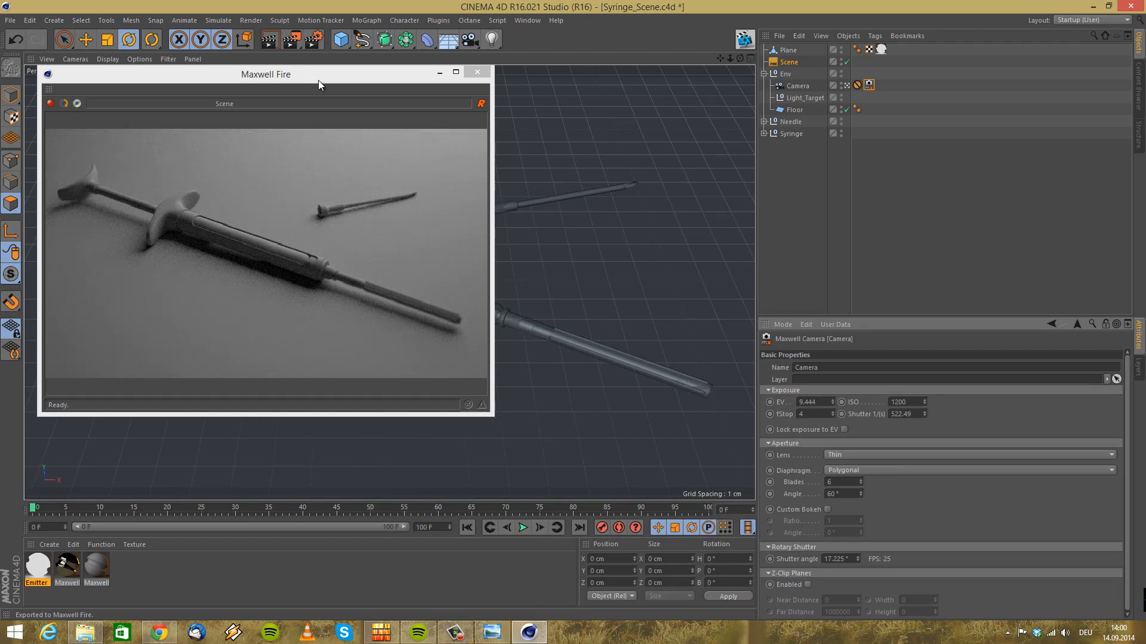
Enlarge the Maxwell Fire preview to examine the lighting on the syringe and needle, and close it
{"action": "left_click_drag", "start_coordinate": [314, 83], "coordinate": [425, 70]}
{"action": "left_click_drag", "start_coordinate": [602, 406], "coordinate": [822, 509]}
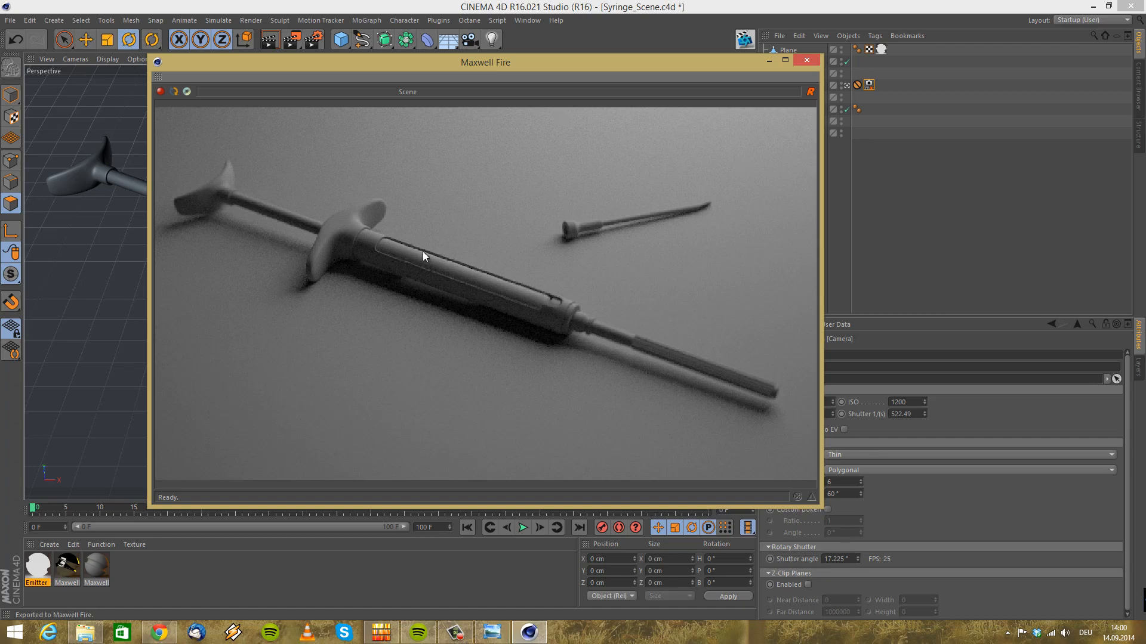
{"action": "left_click", "coordinate": [807, 63]}
Select the black Maxwell material next to the Emitter material
{"action": "left_click", "coordinate": [68, 568]}
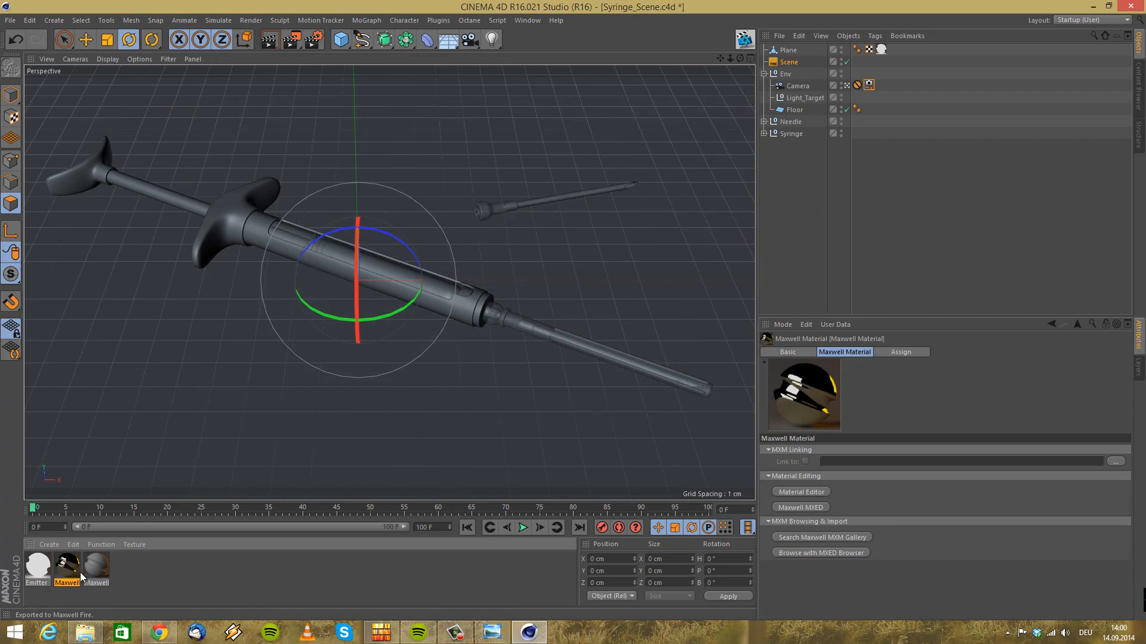
Delete the two unused Maxwell materials, keeping only the Emitter material
{"action": "key", "text": "Delete"}
{"action": "left_click", "coordinate": [71, 570]}
{"action": "key", "text": "Delete"}
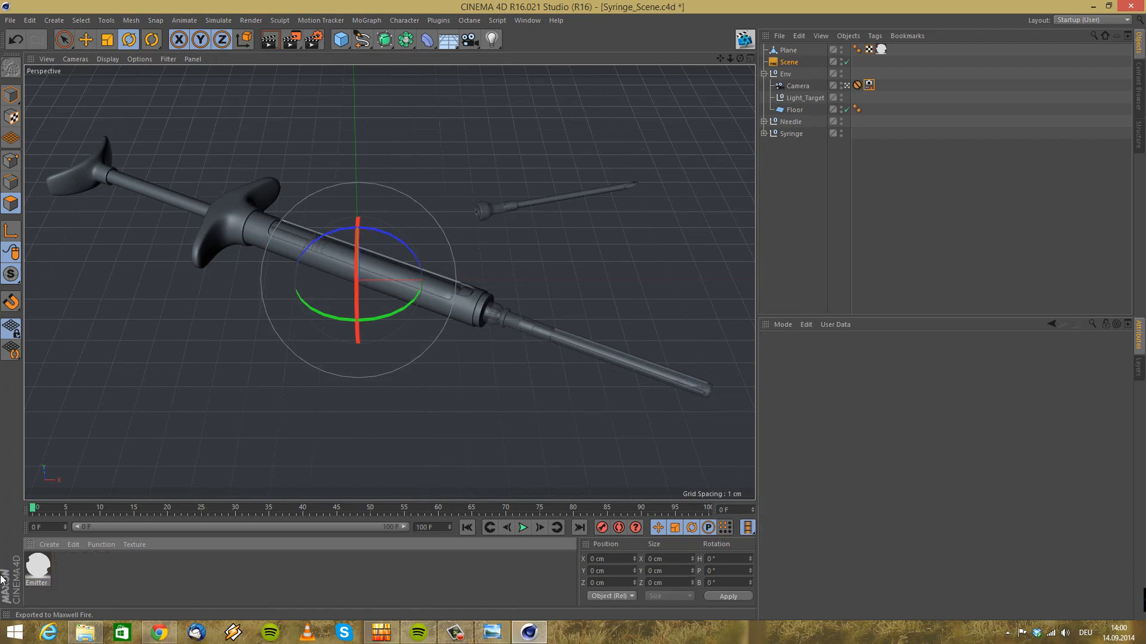
Rename the Emitter material as Light in the Maxwell Material Editor and close the editor
{"action": "left_click", "coordinate": [27, 579]}
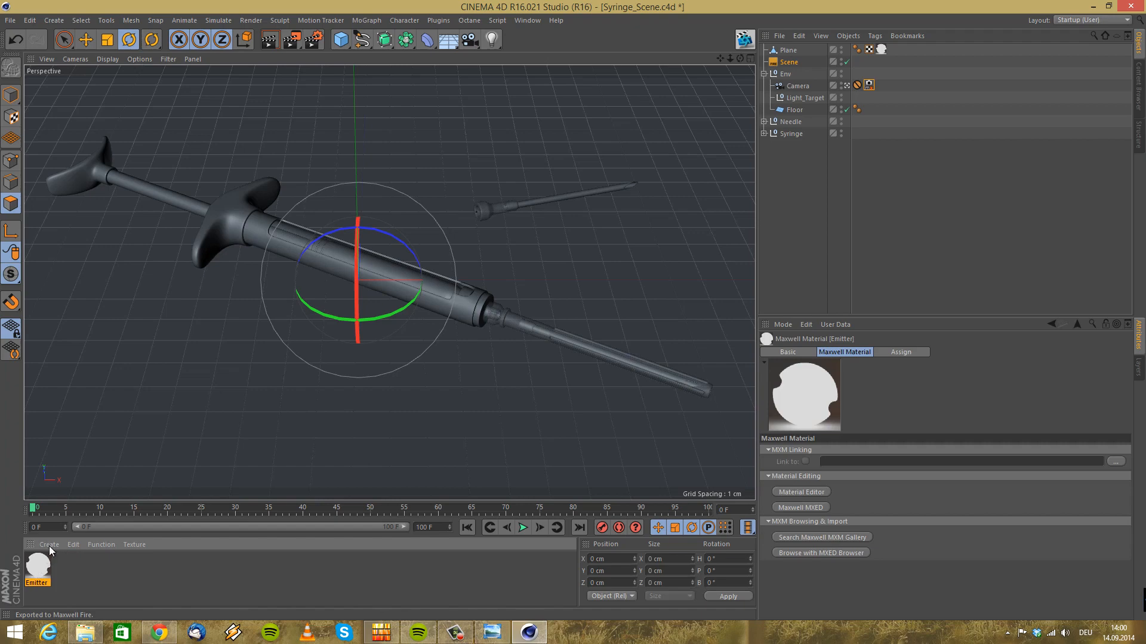
{"action": "double_click", "coordinate": [44, 567]}
{"action": "left_click", "coordinate": [571, 330]}
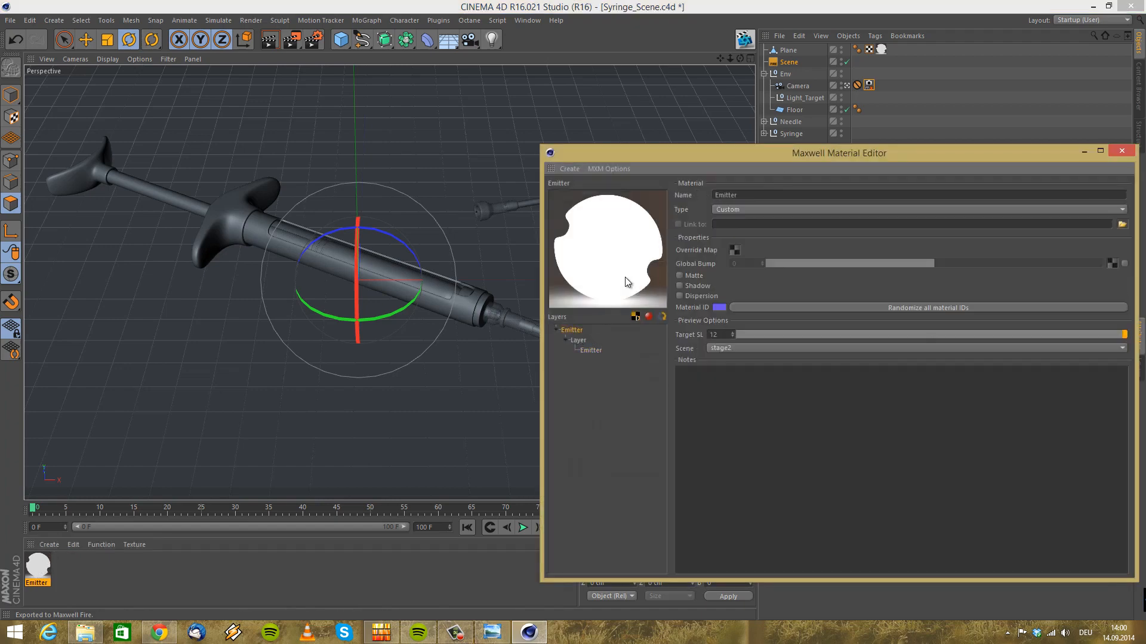
{"action": "double_click", "coordinate": [768, 196]}
{"action": "type", "text": "Light"}
{"action": "left_click", "coordinate": [1122, 151]}
Add a new Maxwell material and open its top-level material properties in the Maxwell Material Editor
{"action": "left_click", "coordinate": [41, 546]}
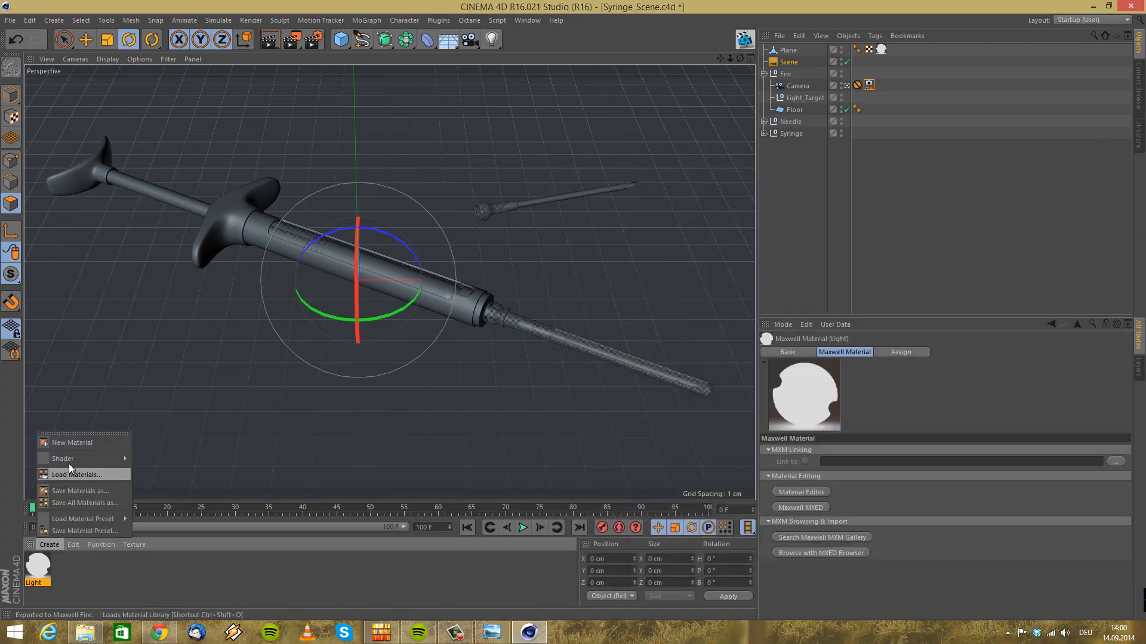
{"action": "mouse_move", "coordinate": [74, 459]}
{"action": "left_click", "coordinate": [179, 552]}
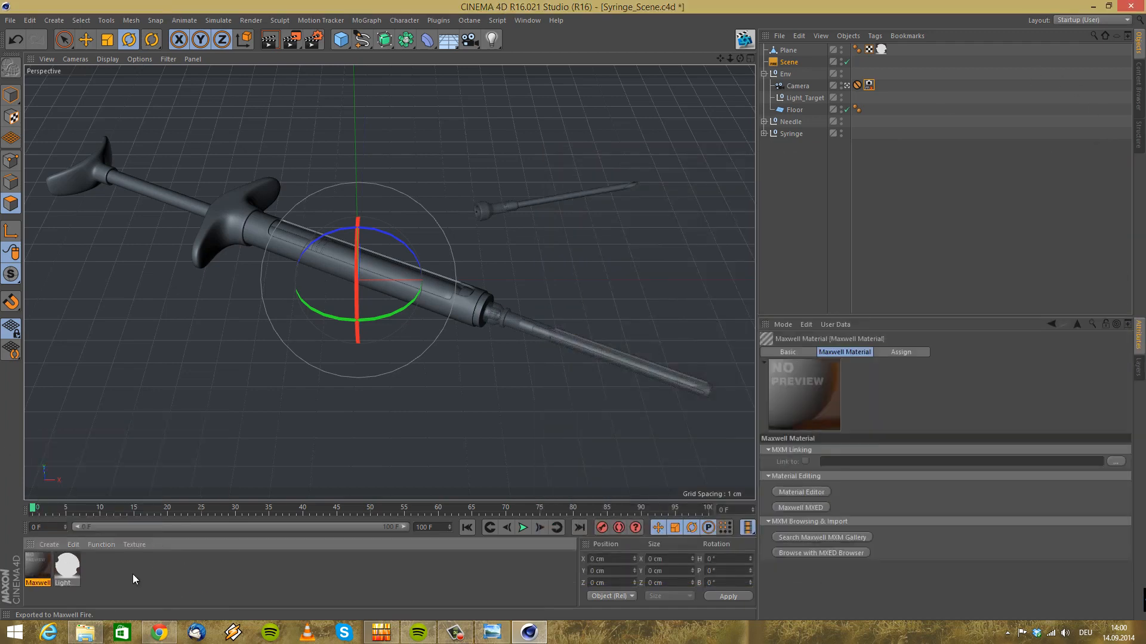
{"action": "double_click", "coordinate": [37, 570]}
{"action": "left_click_drag", "start_coordinate": [469, 159], "coordinate": [347, 141]}
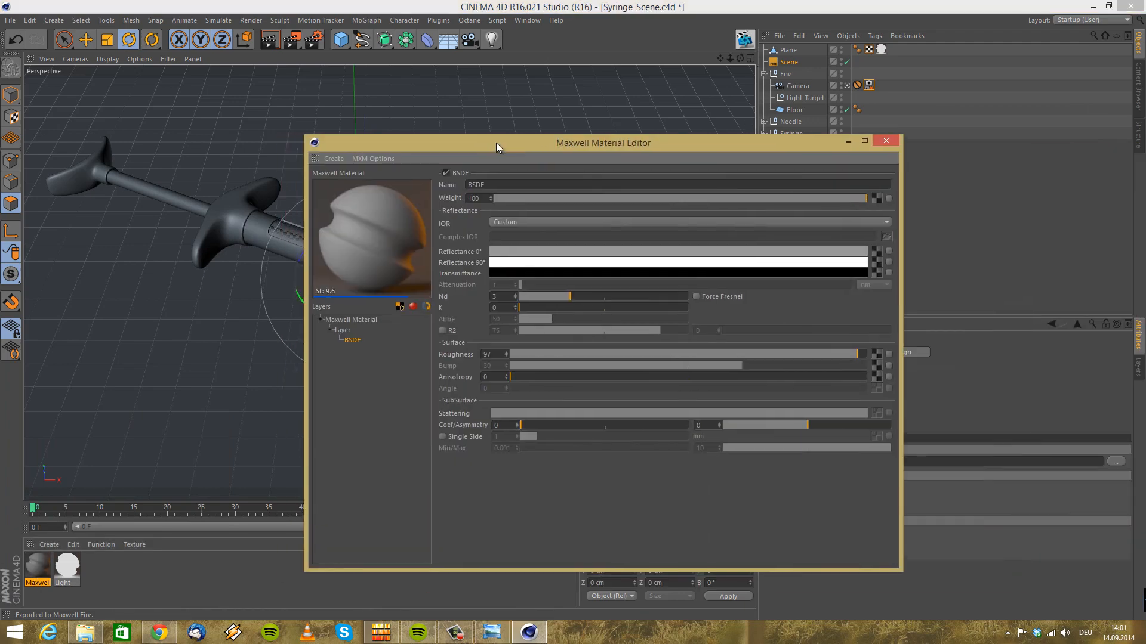
{"action": "left_click", "coordinate": [351, 320]}
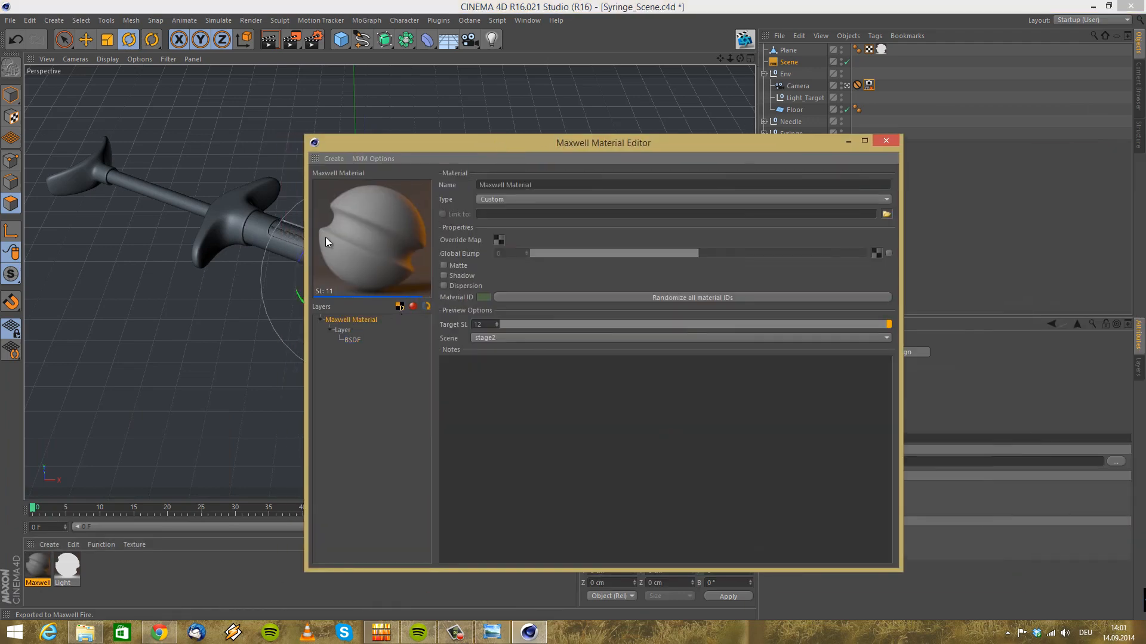
{"action": "left_click", "coordinate": [336, 159]}
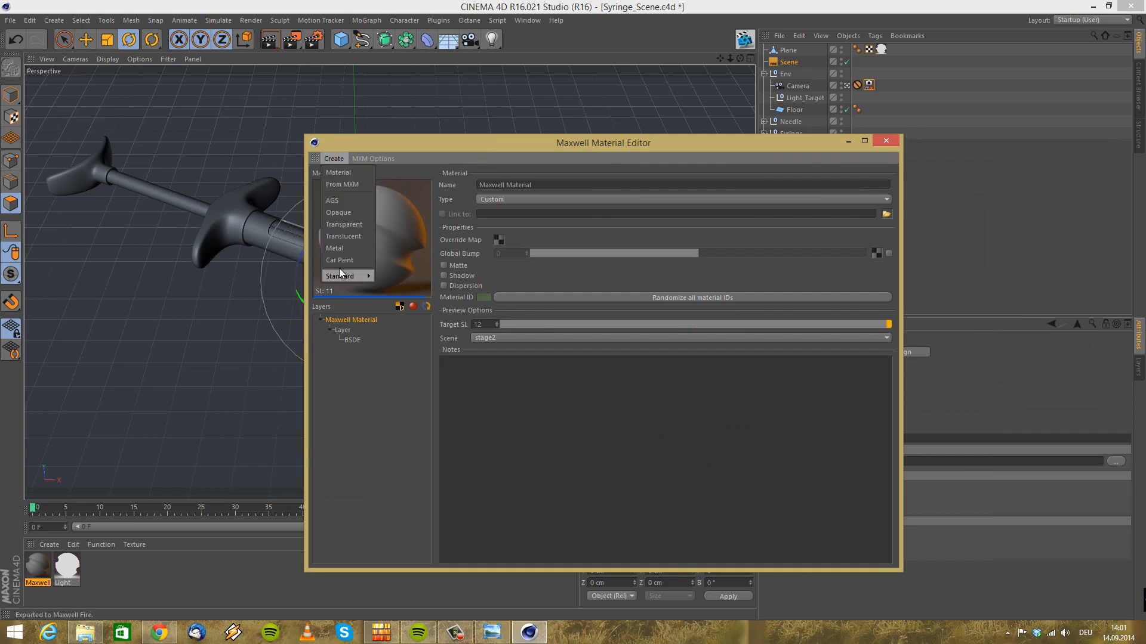
{"action": "mouse_move", "coordinate": [352, 275]}
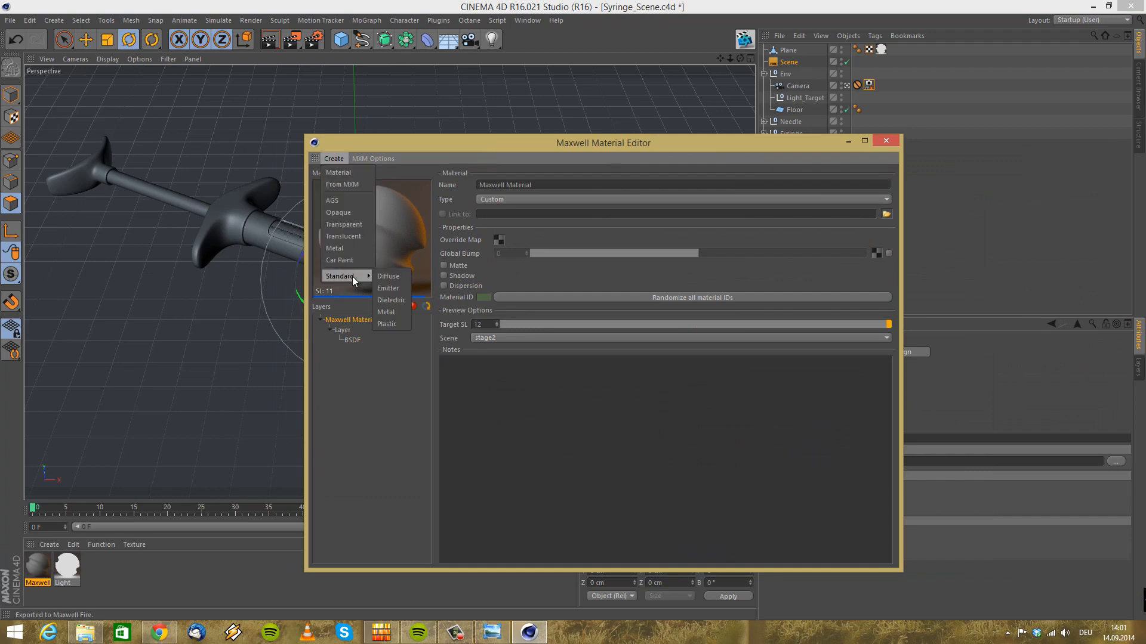
{"action": "left_click", "coordinate": [401, 313]}
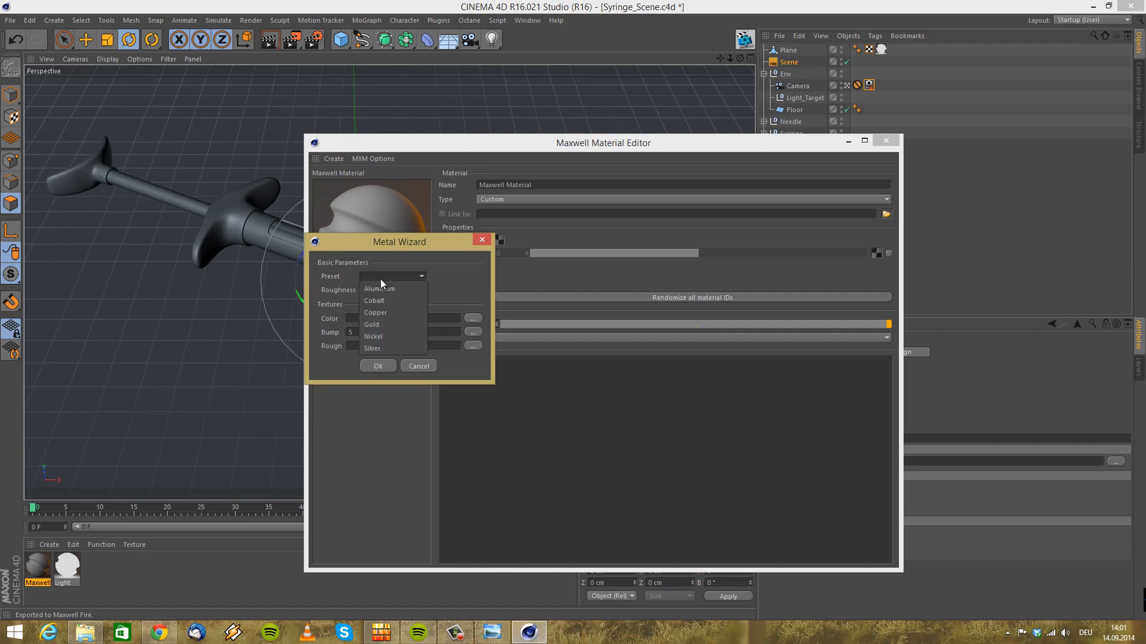
{"action": "left_click", "coordinate": [437, 370]}
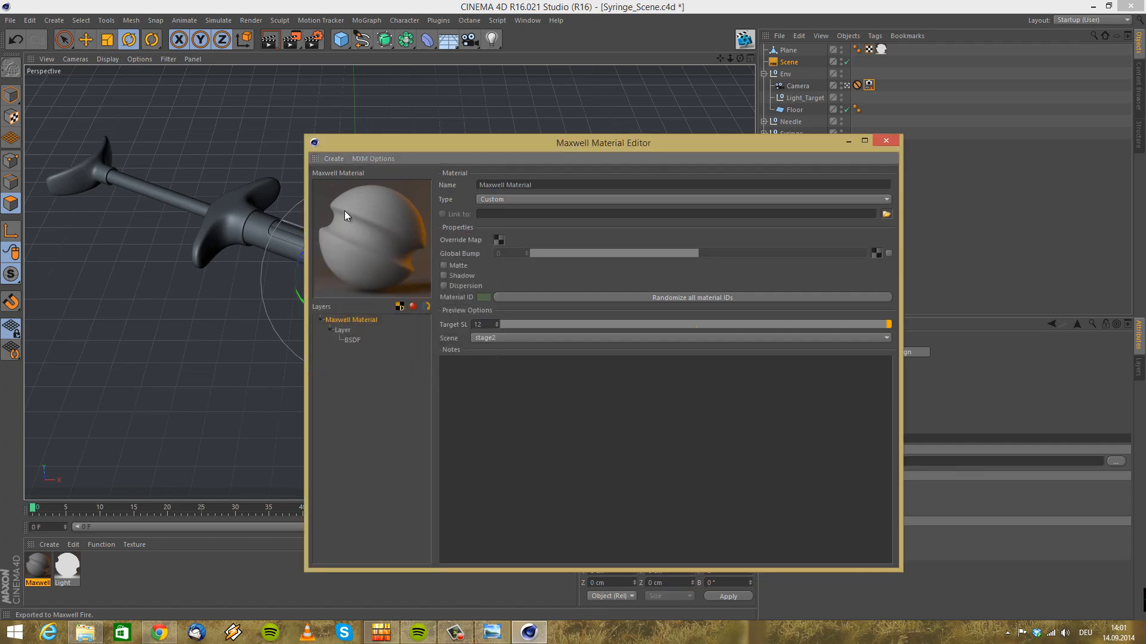
Create a Metal assistant material with its Metal IOR set to Silver and convert it into an editable layer with its BSDF settings
{"action": "left_click", "coordinate": [338, 160]}
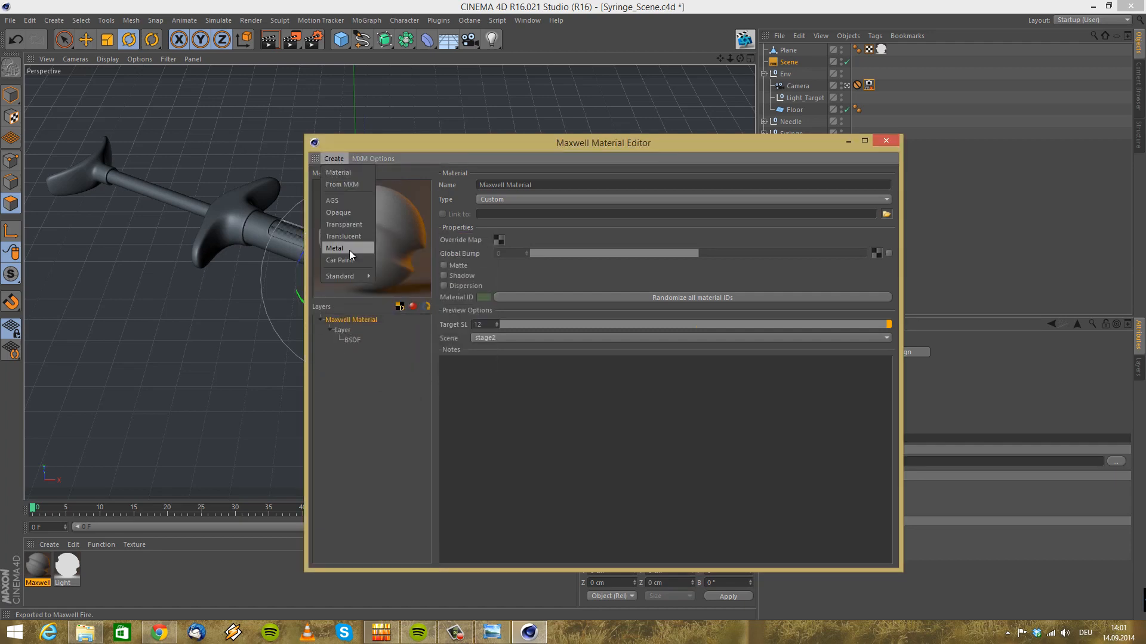
{"action": "left_click", "coordinate": [332, 258]}
{"action": "left_click", "coordinate": [547, 199]}
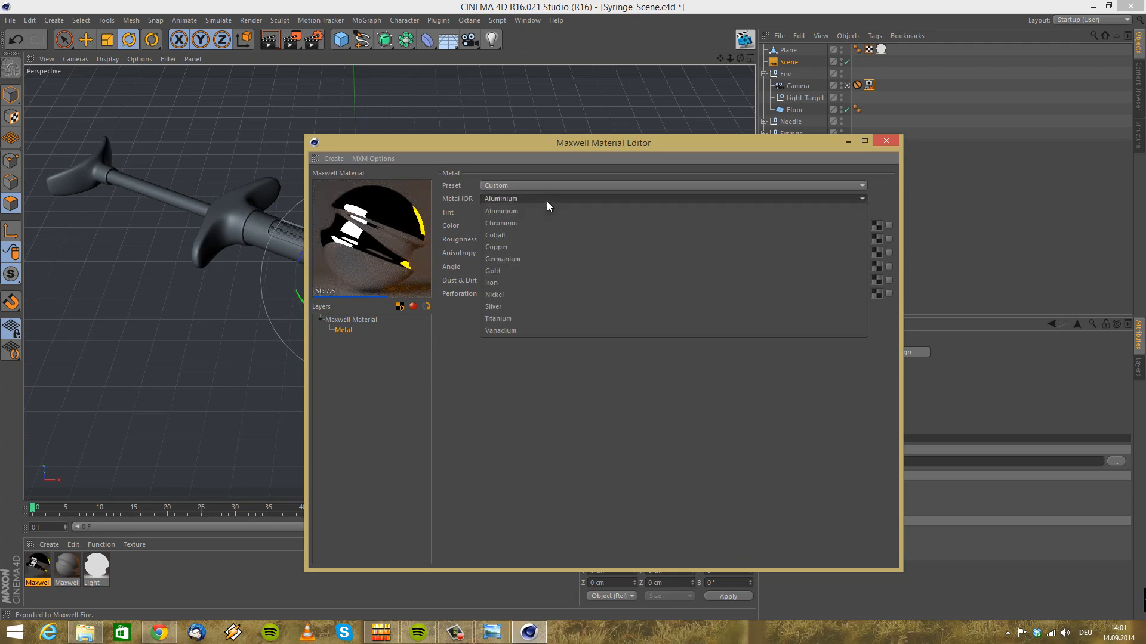
{"action": "left_click", "coordinate": [521, 307]}
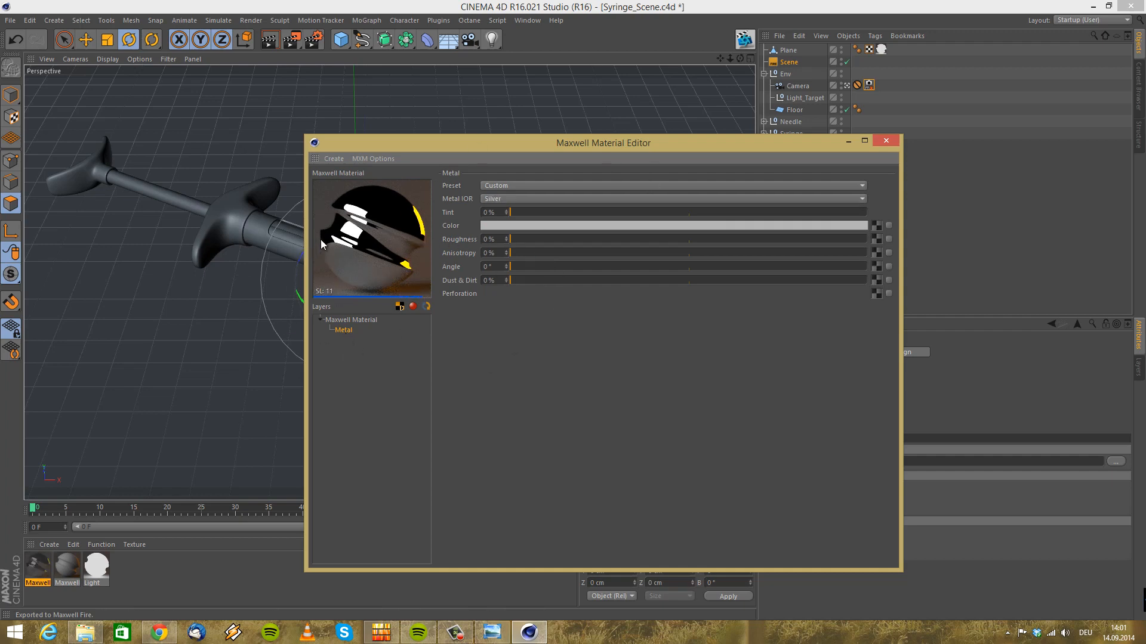
{"action": "right_click", "coordinate": [342, 330]}
{"action": "left_click", "coordinate": [399, 337]}
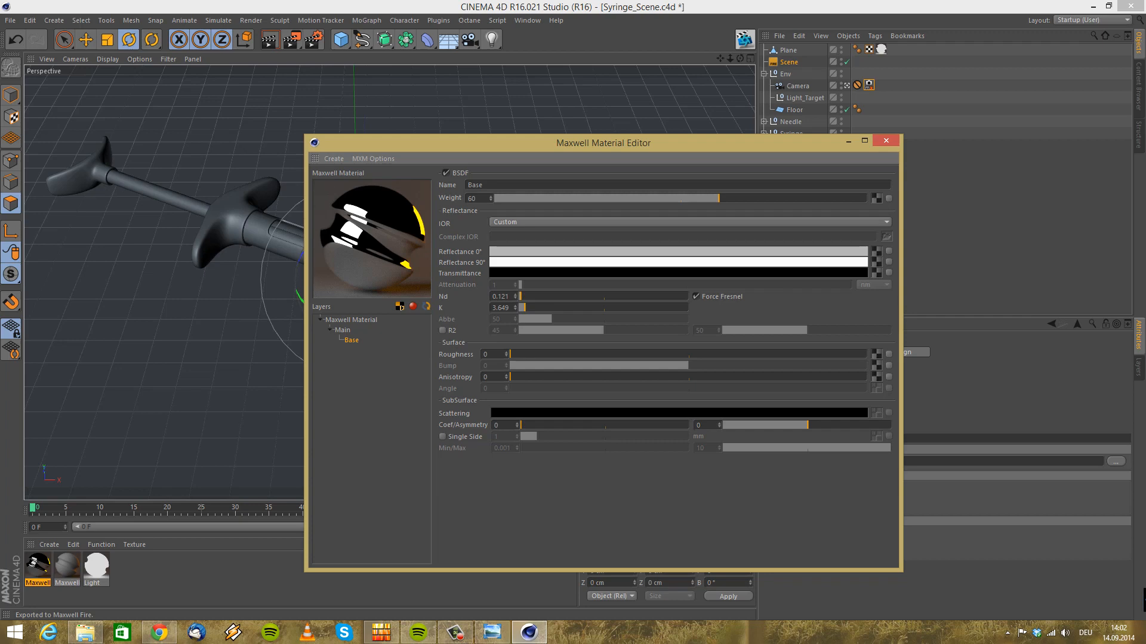
Switch to Chrome with the RefractiveIndex.INFO page, decline the page translation and enlarge the browser window to view the silver data
{"action": "key", "text": "alt+Tab"}
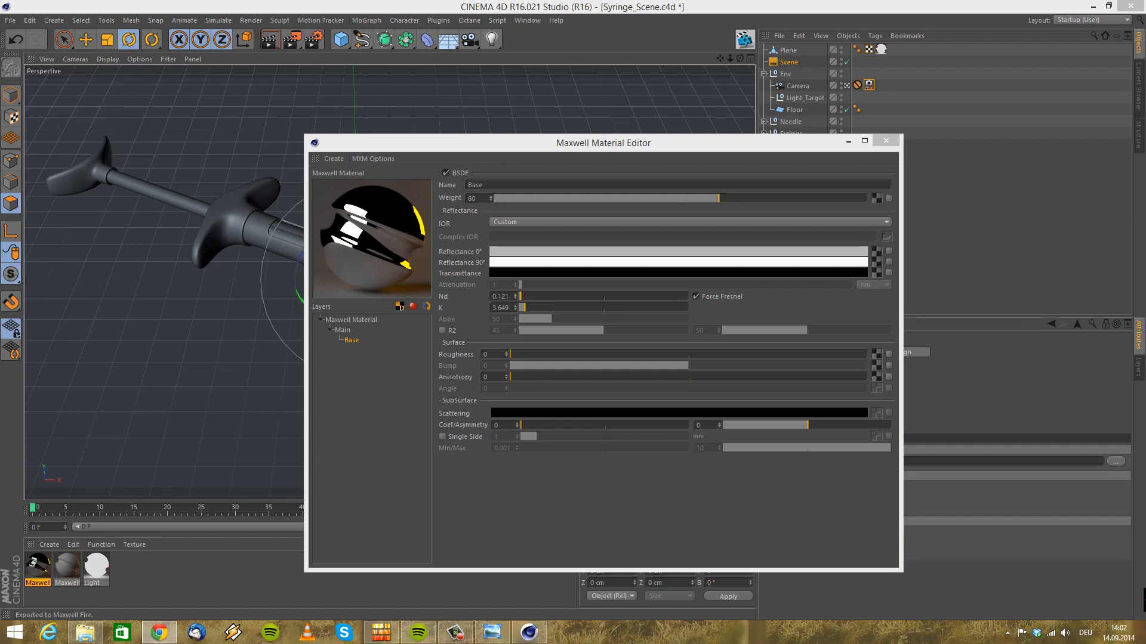
{"action": "left_click_drag", "start_coordinate": [1145, 66], "coordinate": [58, 102]}
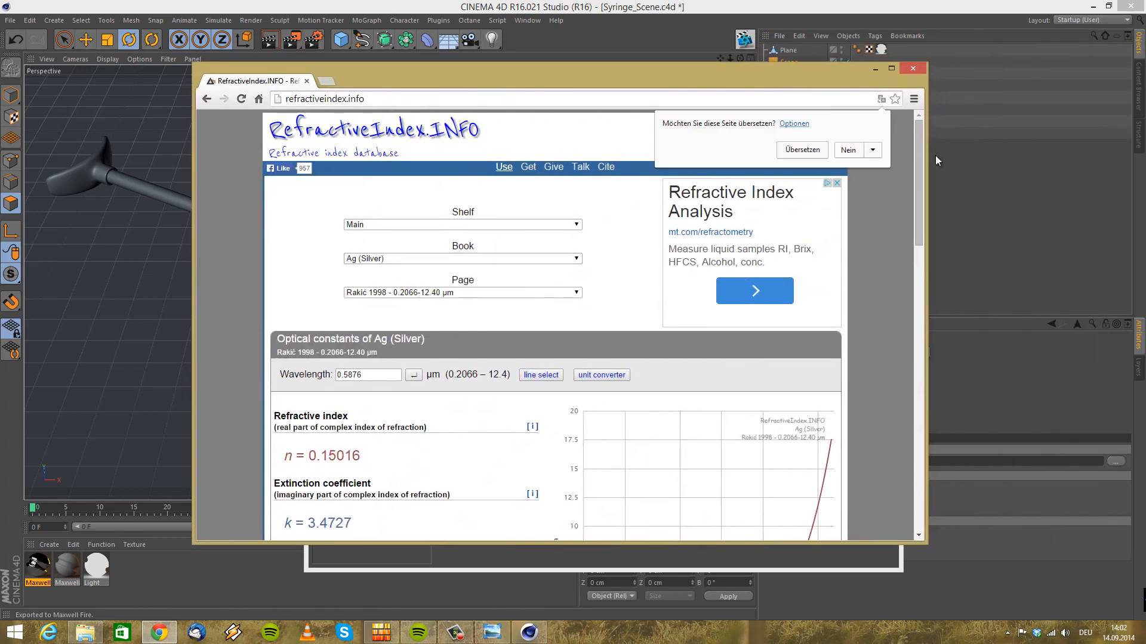
{"action": "left_click", "coordinate": [849, 151]}
{"action": "left_click_drag", "start_coordinate": [972, 45], "coordinate": [1145, 66]}
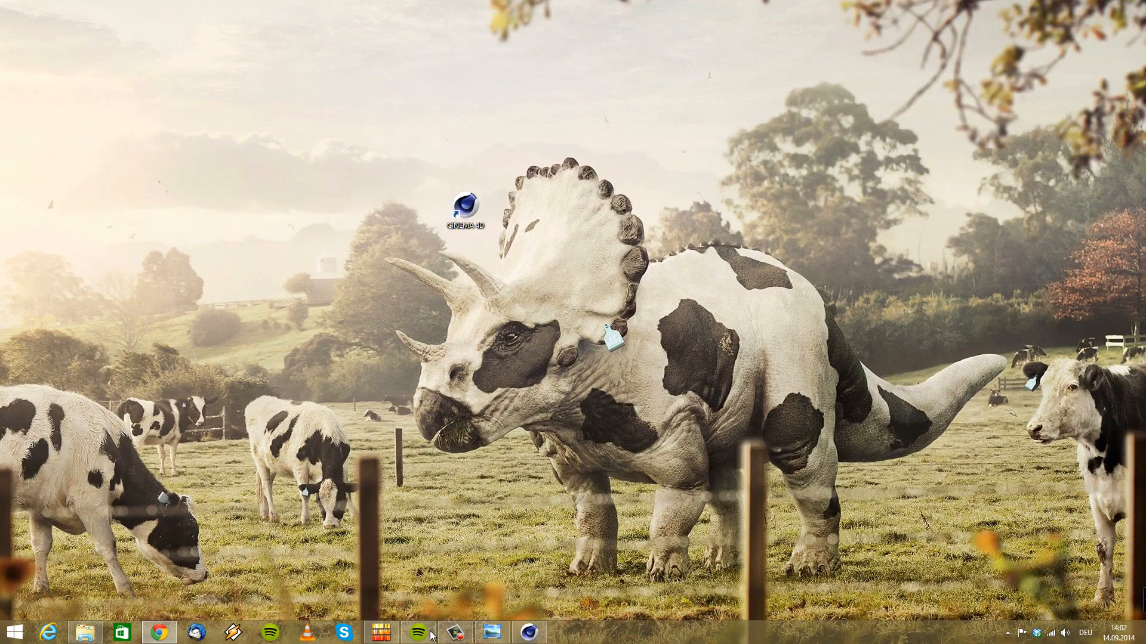
{"action": "left_click", "coordinate": [528, 632]}
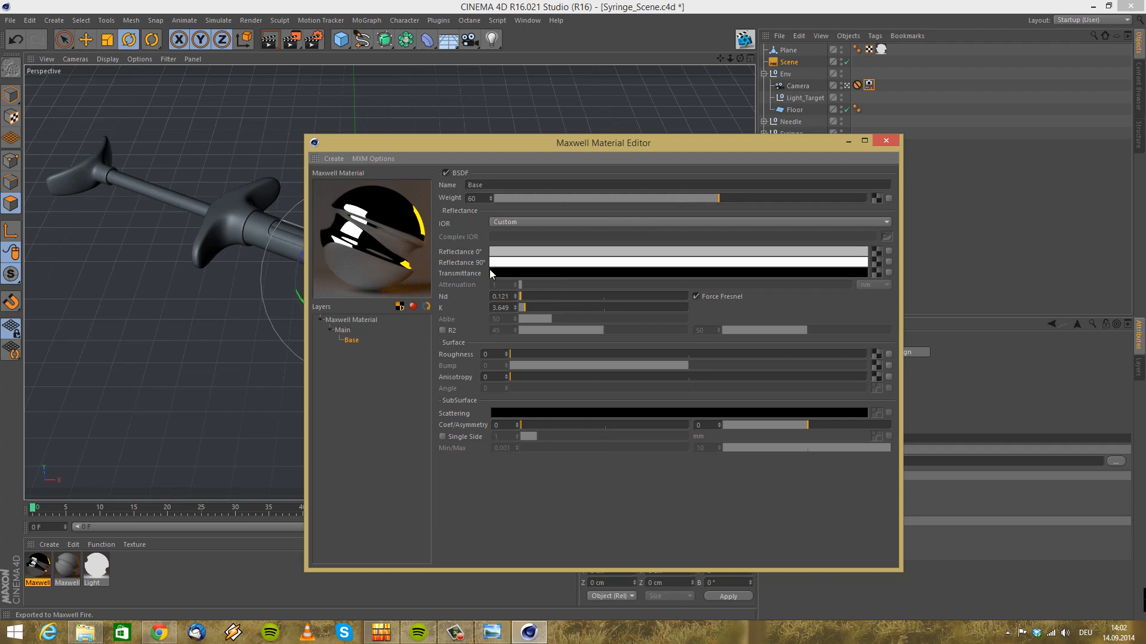
{"action": "left_click", "coordinate": [158, 632]}
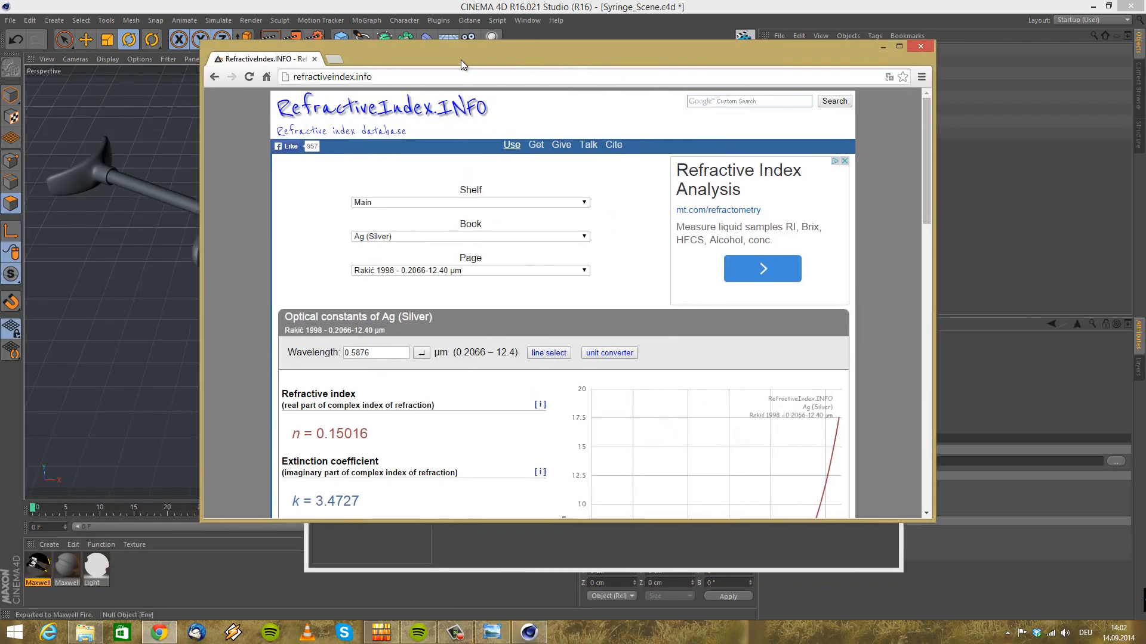
{"action": "left_click_drag", "start_coordinate": [461, 60], "coordinate": [393, 57]}
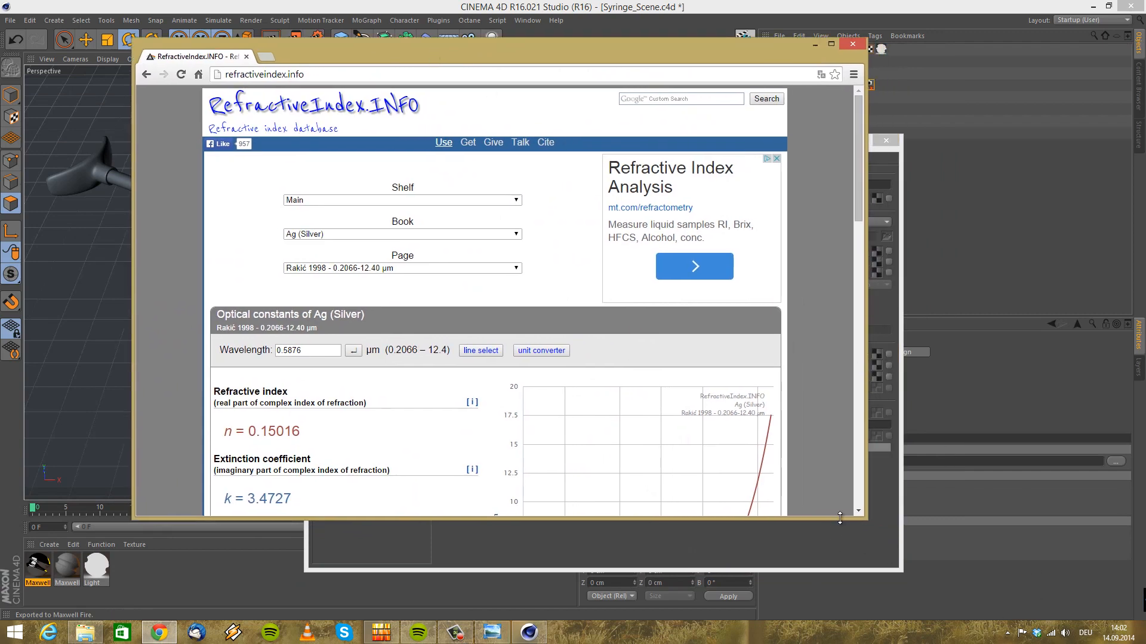
{"action": "left_click_drag", "start_coordinate": [863, 519], "coordinate": [1040, 588]}
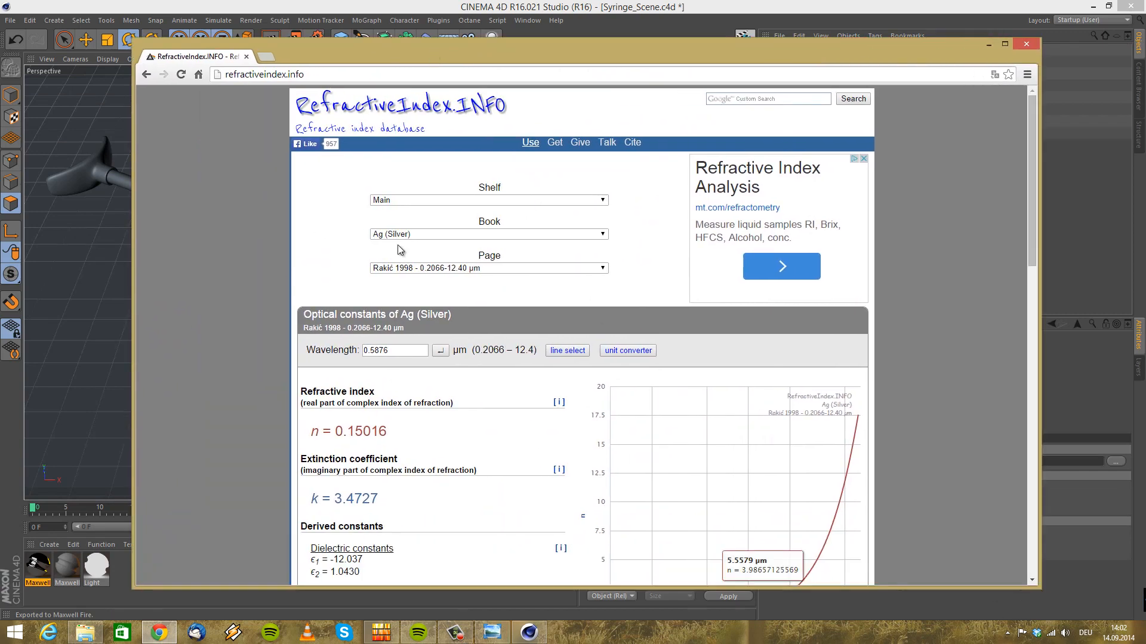
Choose the 0.5876 µm (d) spectral line as the wavelength for silver's optical constants
{"action": "left_click", "coordinate": [567, 351]}
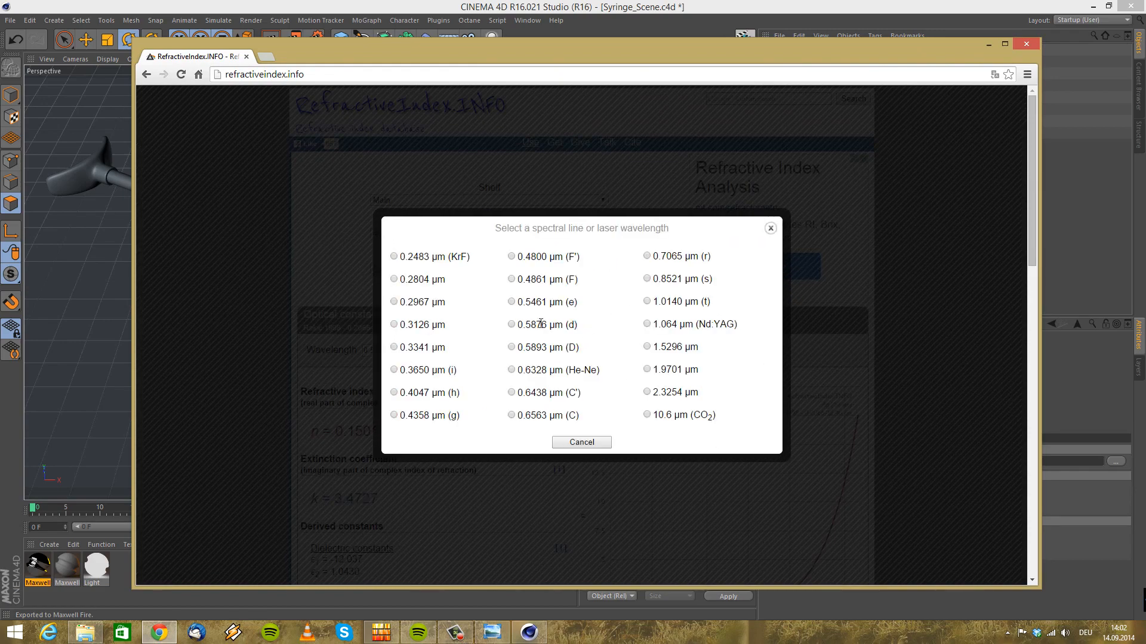
{"action": "left_click", "coordinate": [512, 324]}
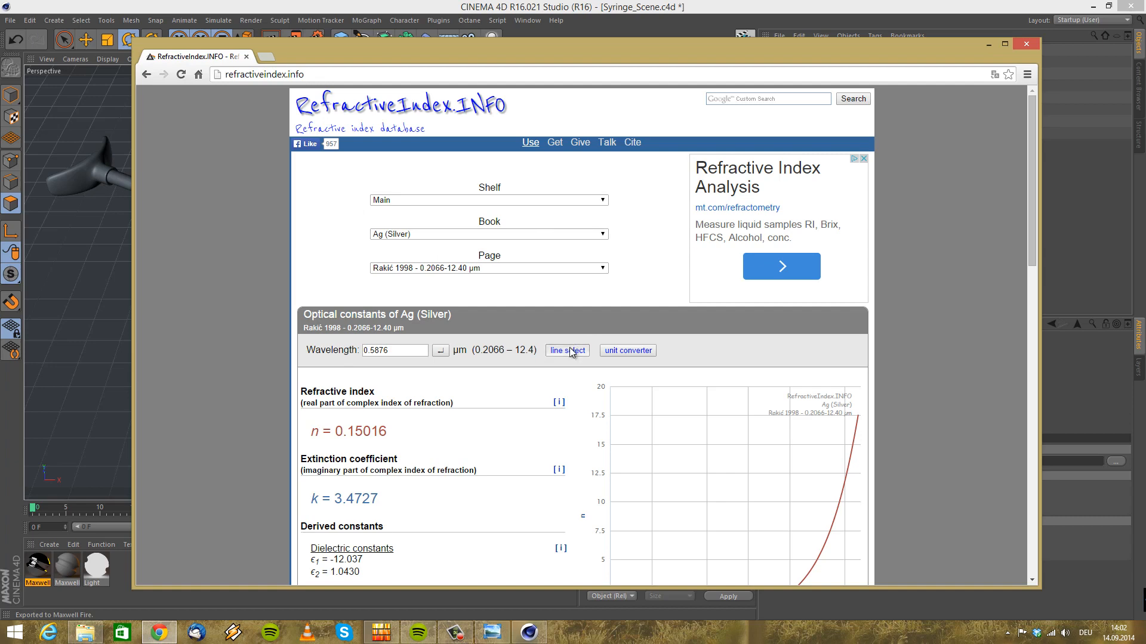
{"action": "left_click", "coordinate": [568, 351]}
{"action": "left_click_drag", "start_coordinate": [523, 328], "coordinate": [584, 326]}
{"action": "left_click", "coordinate": [513, 328]}
Look up the refractive index and extinction coefficient of Al (Aluminium) on the 1998 data page covering 0.2066-12.40 µm
{"action": "left_click", "coordinate": [439, 232]}
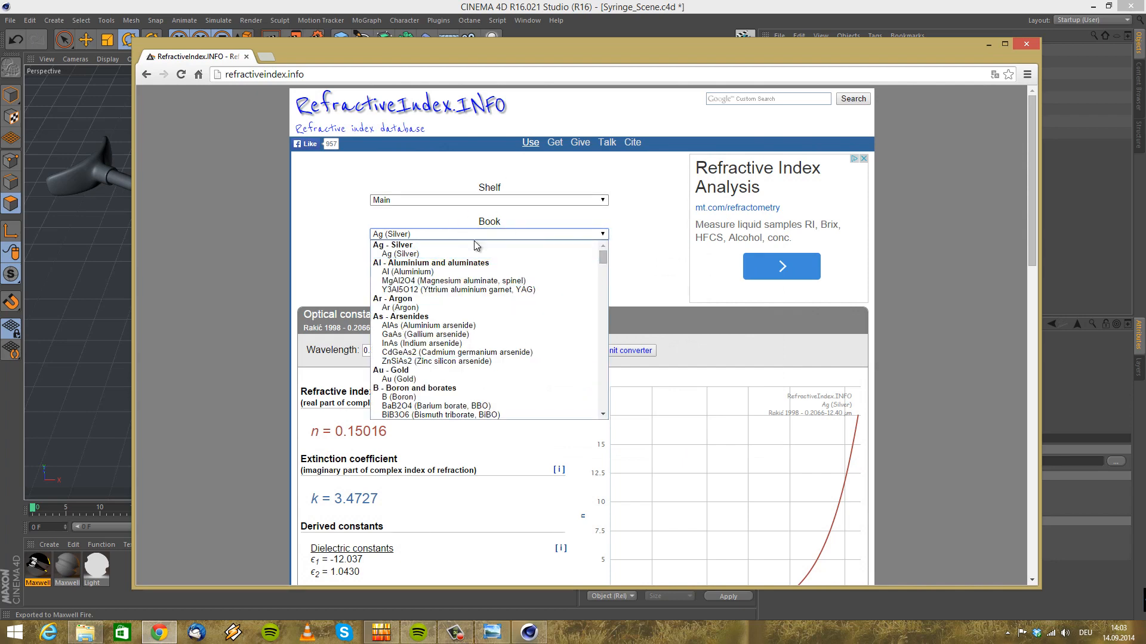
{"action": "left_click", "coordinate": [451, 273]}
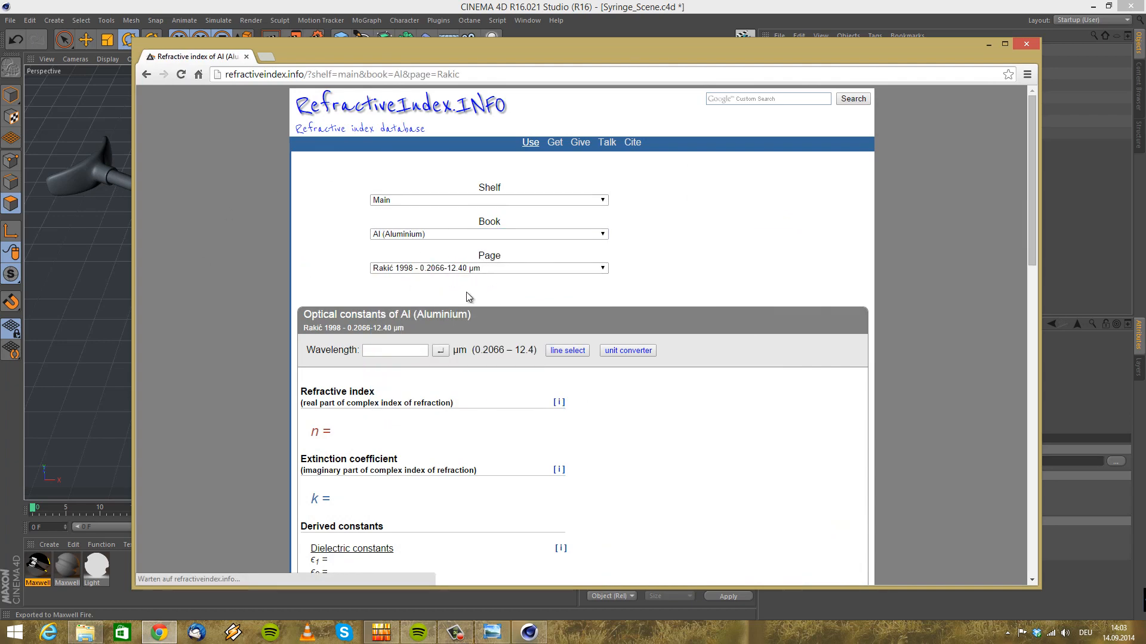
{"action": "left_click_drag", "start_coordinate": [461, 58], "coordinate": [585, 50]}
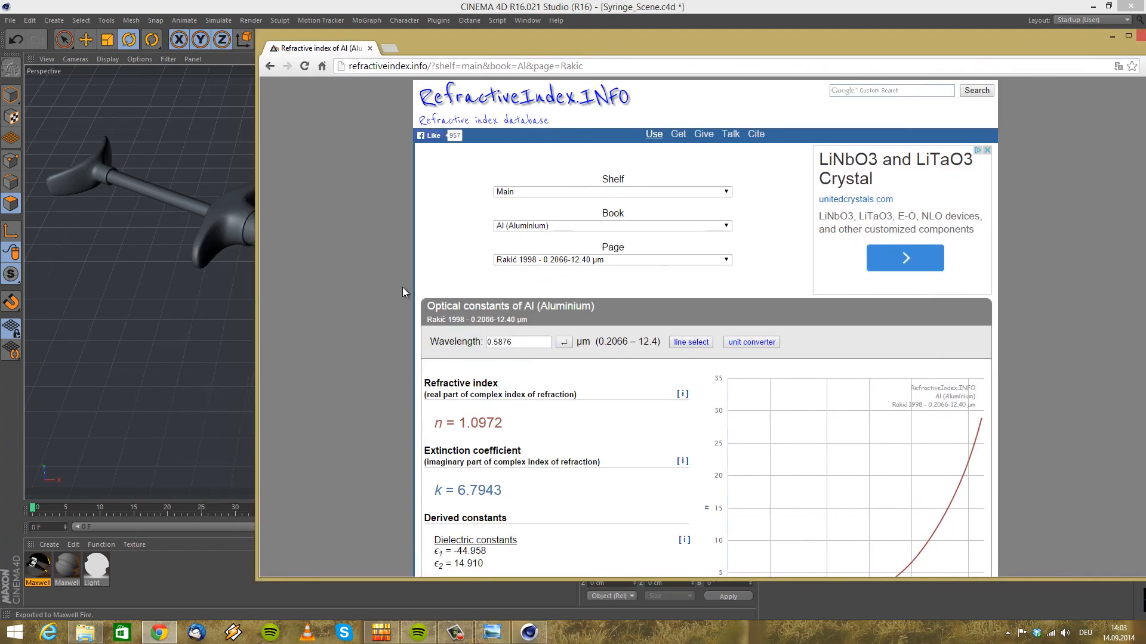
{"action": "left_click", "coordinate": [571, 262]}
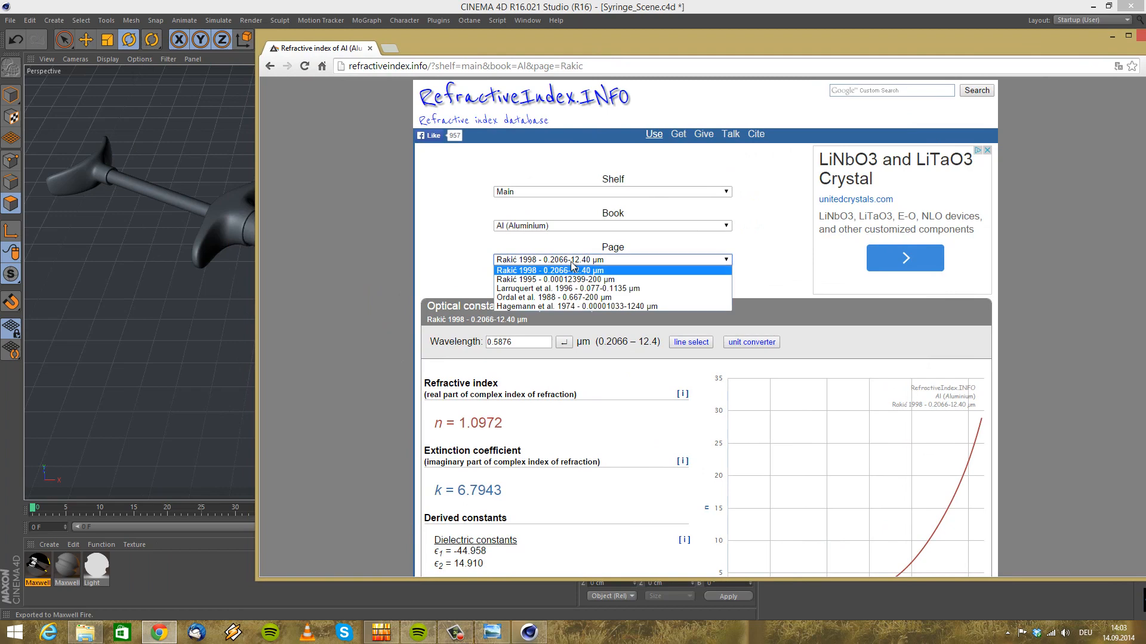
{"action": "left_click", "coordinate": [596, 272]}
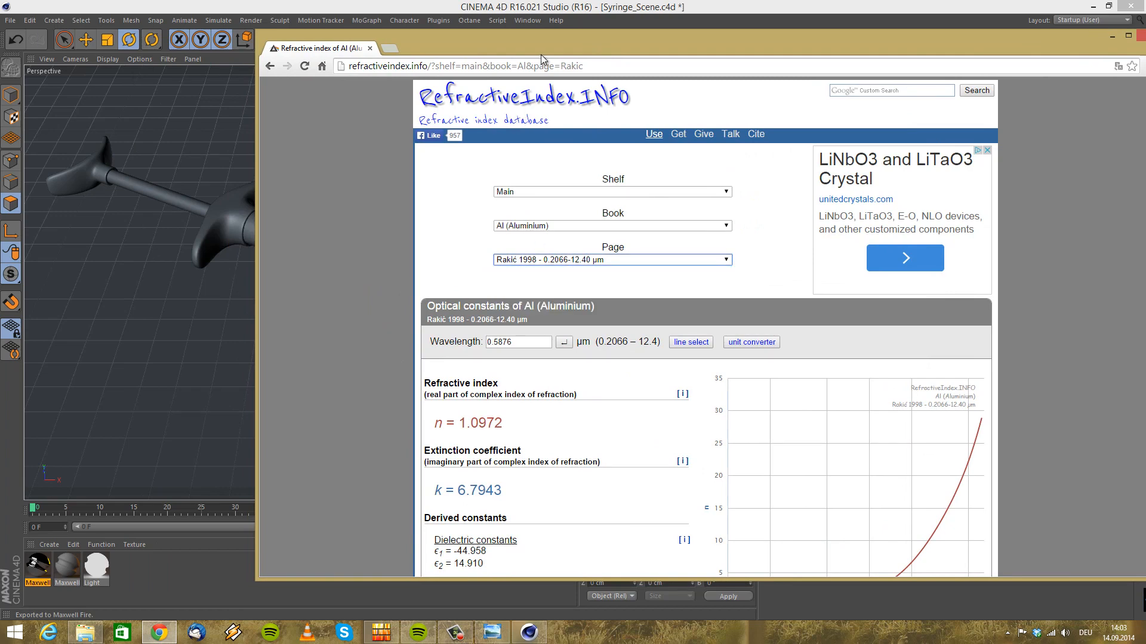
{"action": "left_click_drag", "start_coordinate": [490, 50], "coordinate": [406, 47]}
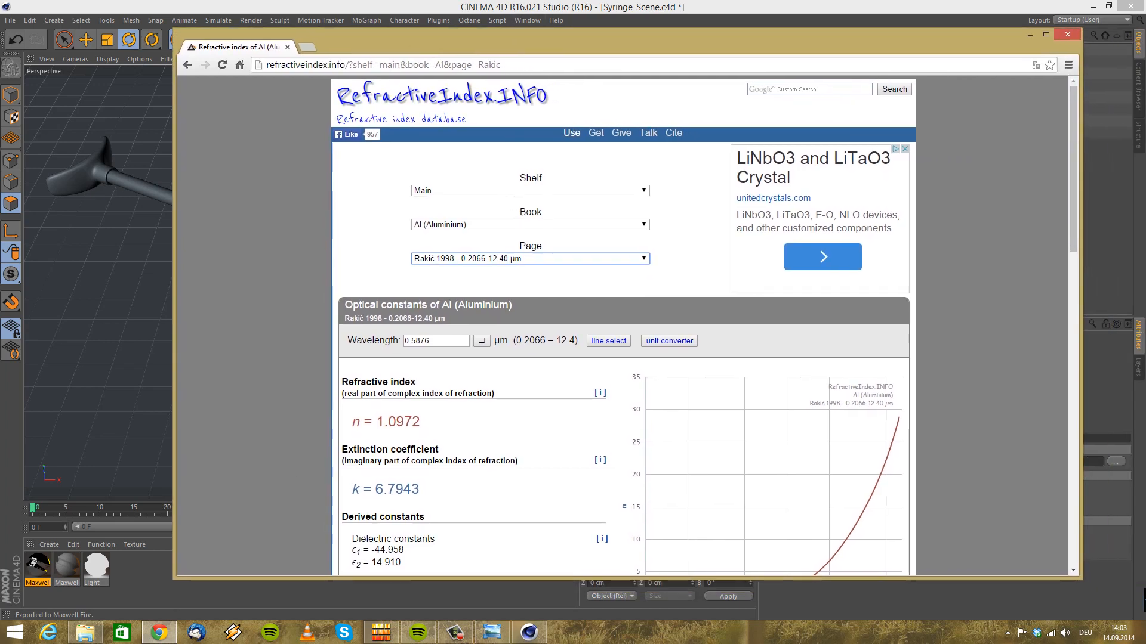
{"action": "left_click", "coordinate": [357, 422]}
{"action": "left_click_drag", "start_coordinate": [420, 426], "coordinate": [389, 426]}
{"action": "left_click", "coordinate": [430, 429]}
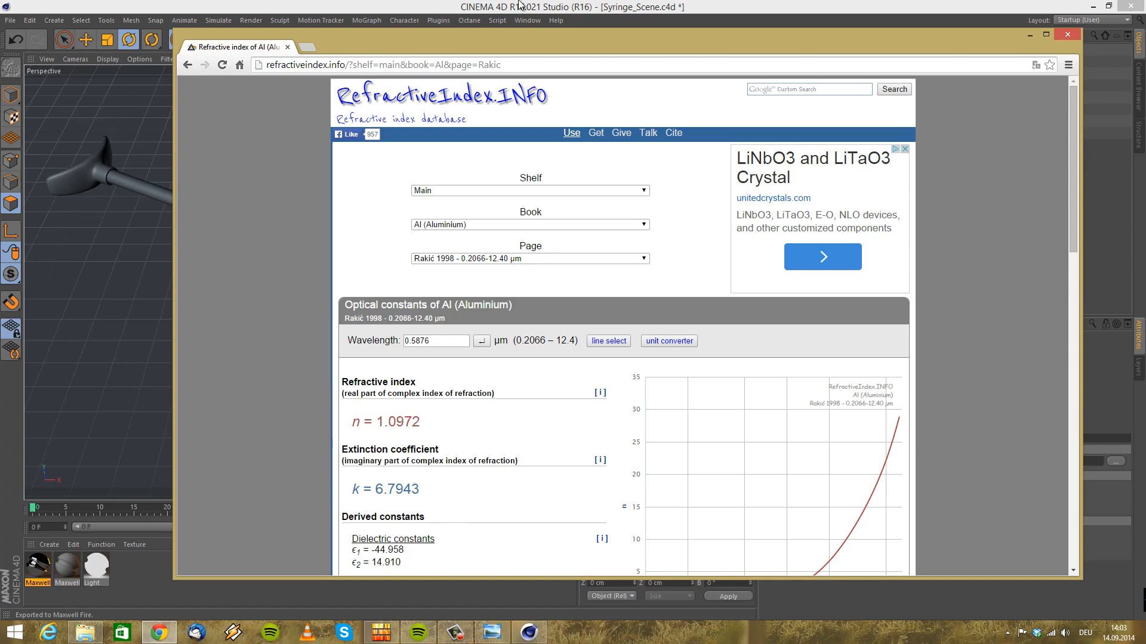
{"action": "left_click_drag", "start_coordinate": [582, 33], "coordinate": [448, 43]}
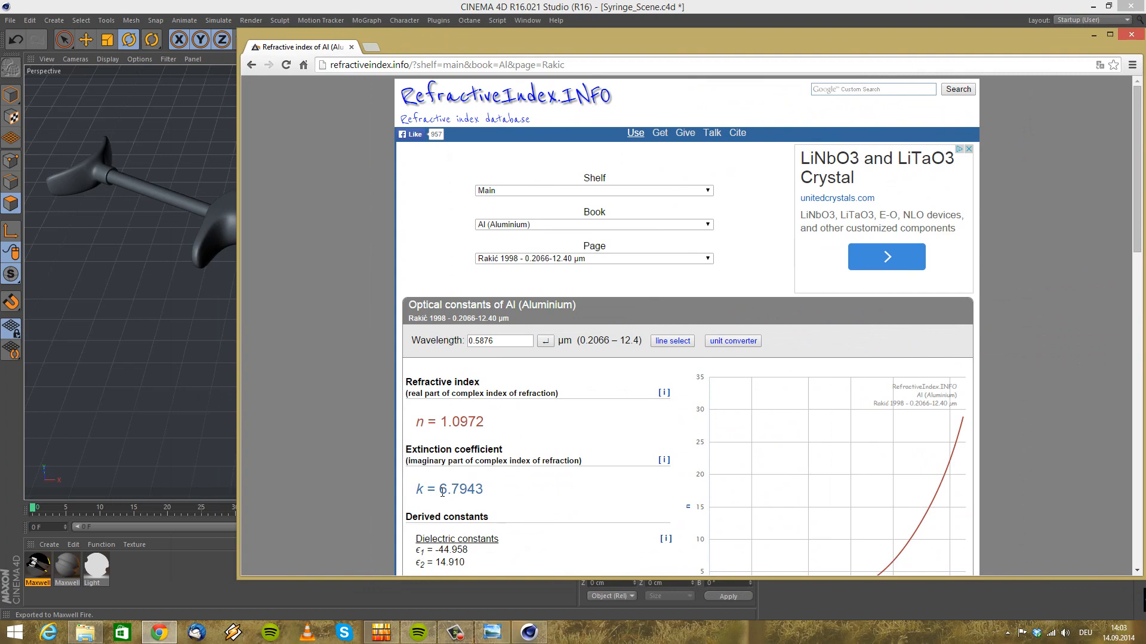
Look up aluminium's n and k on the 1995 data page (0.00012399-200 µm) and return to the 1998 page
{"action": "left_click", "coordinate": [537, 260]}
{"action": "left_click", "coordinate": [536, 262]}
{"action": "left_click", "coordinate": [536, 262]}
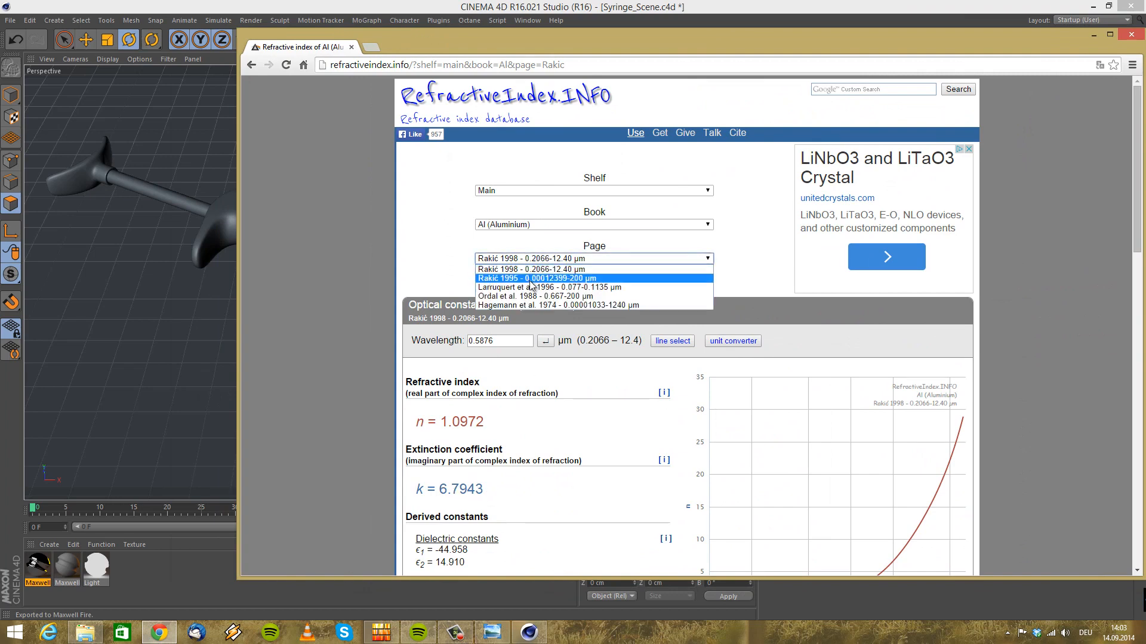
{"action": "left_click", "coordinate": [544, 280]}
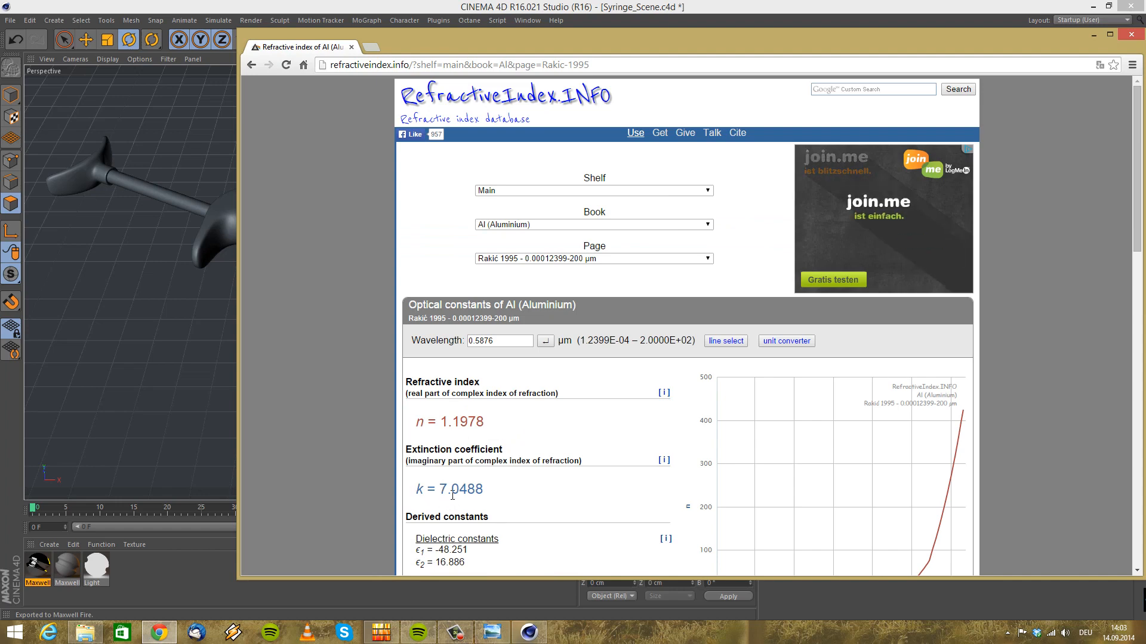
{"action": "left_click", "coordinate": [521, 258]}
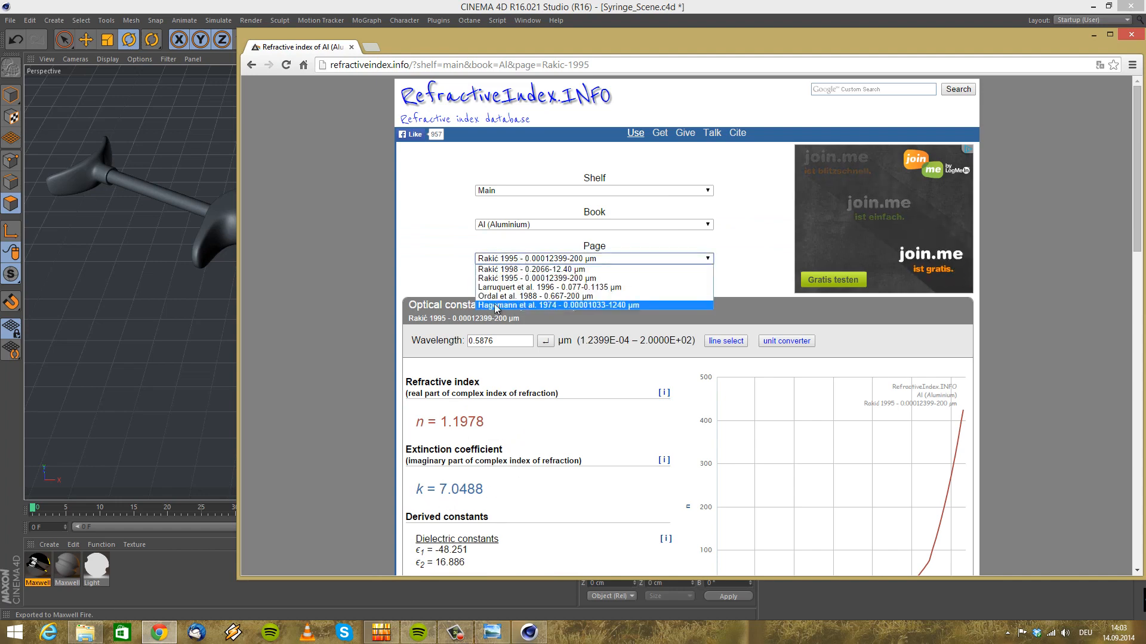
{"action": "left_click", "coordinate": [541, 270]}
Look up Ag (Silver) and place the browser beside the Maxwell Material Editor to compare its n and k with the material's Nd and K
{"action": "left_click", "coordinate": [571, 226]}
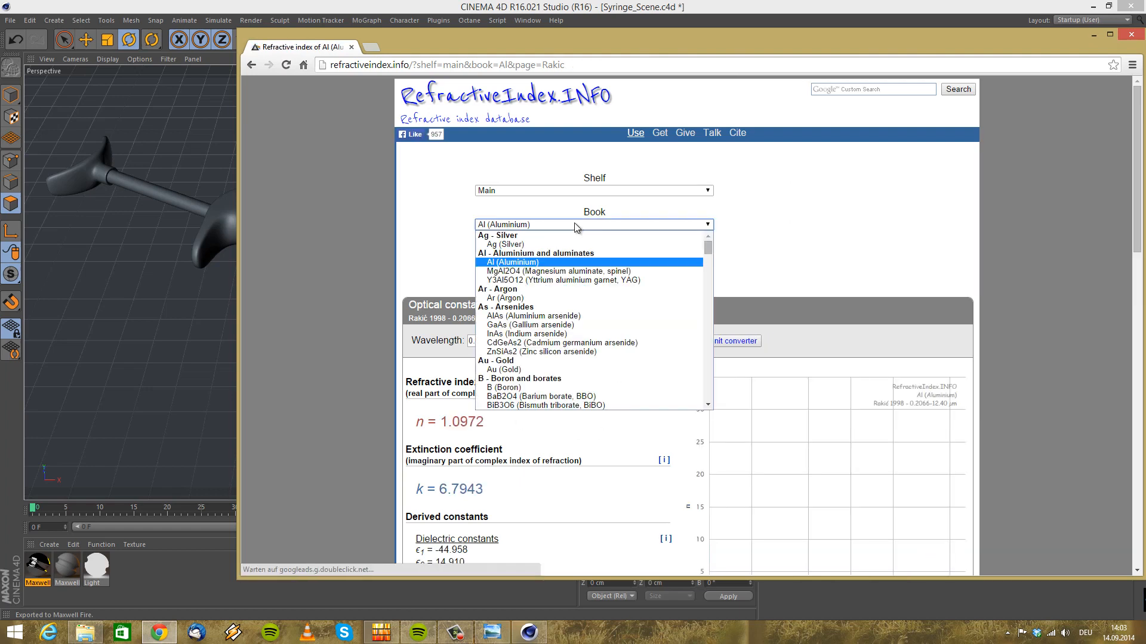
{"action": "left_click", "coordinate": [543, 243]}
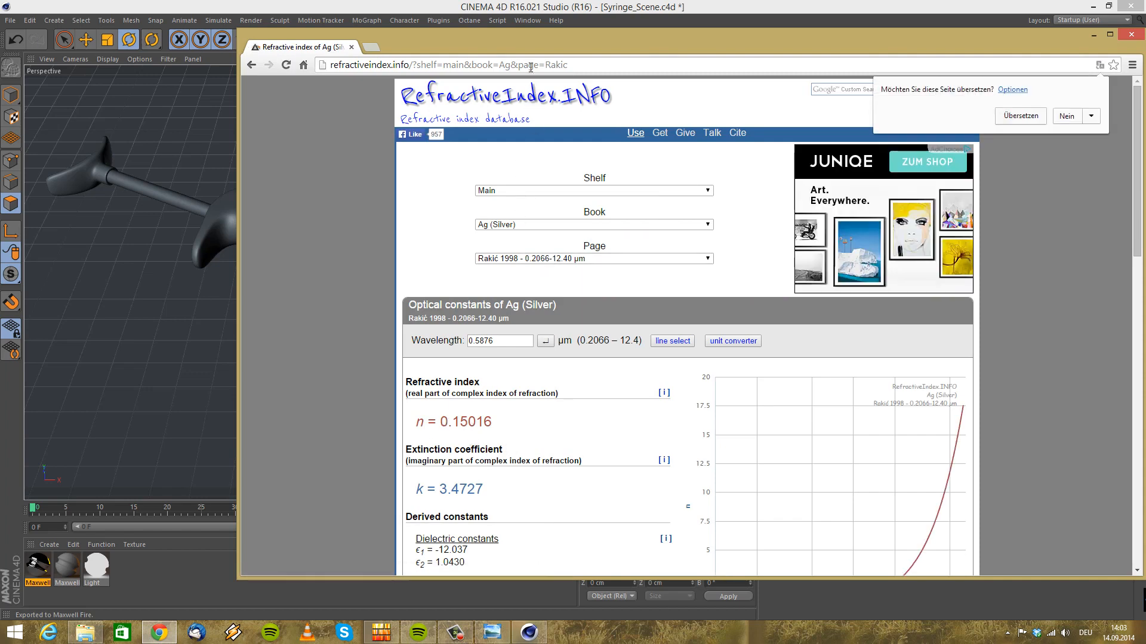
{"action": "left_click_drag", "start_coordinate": [557, 46], "coordinate": [990, 29]}
{"action": "left_click", "coordinate": [444, 143]}
{"action": "left_click_drag", "start_coordinate": [444, 143], "coordinate": [283, 124]}
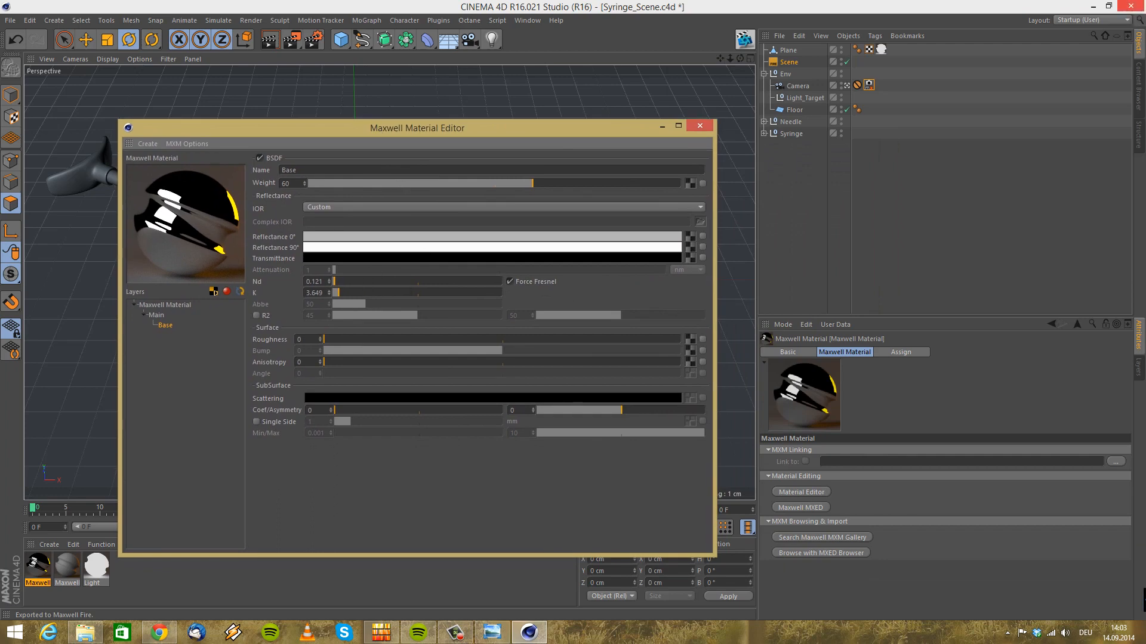
{"action": "left_click", "coordinate": [159, 632]}
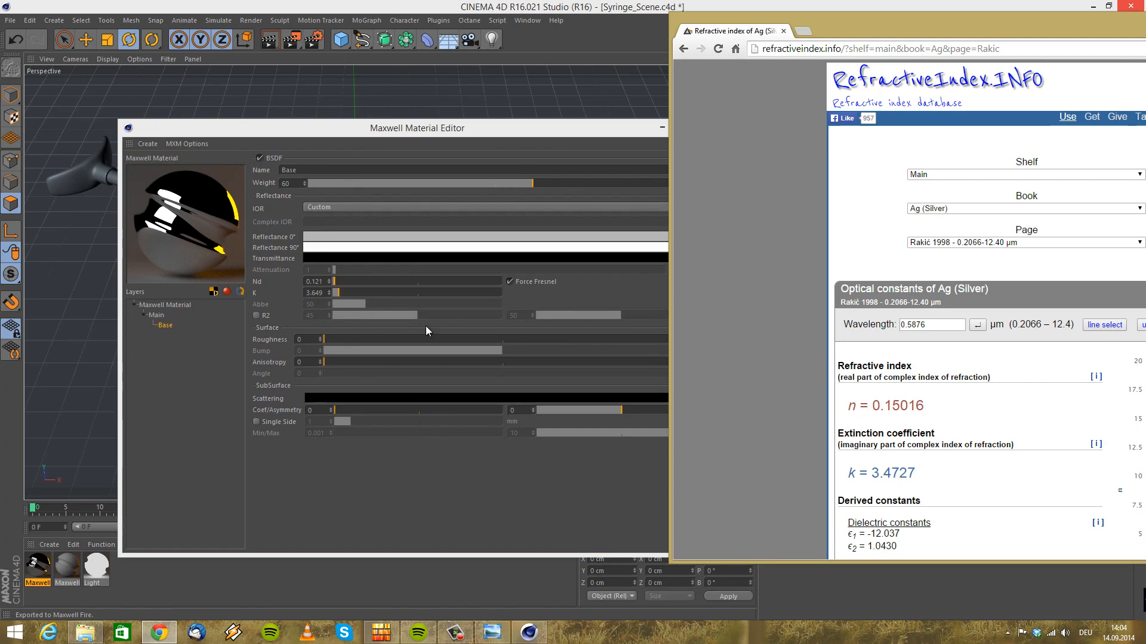
Check silver's refractive index and extinction coefficient on the 1974, 1972 and 1988 data pages
{"action": "left_click", "coordinate": [1113, 244]}
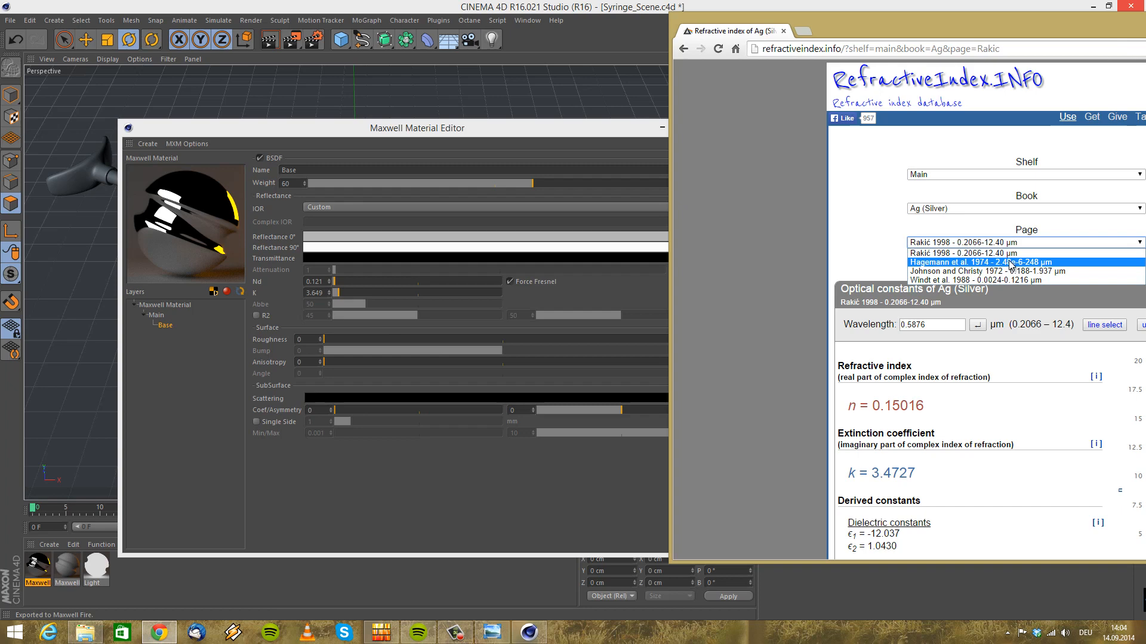
{"action": "left_click", "coordinate": [1011, 262]}
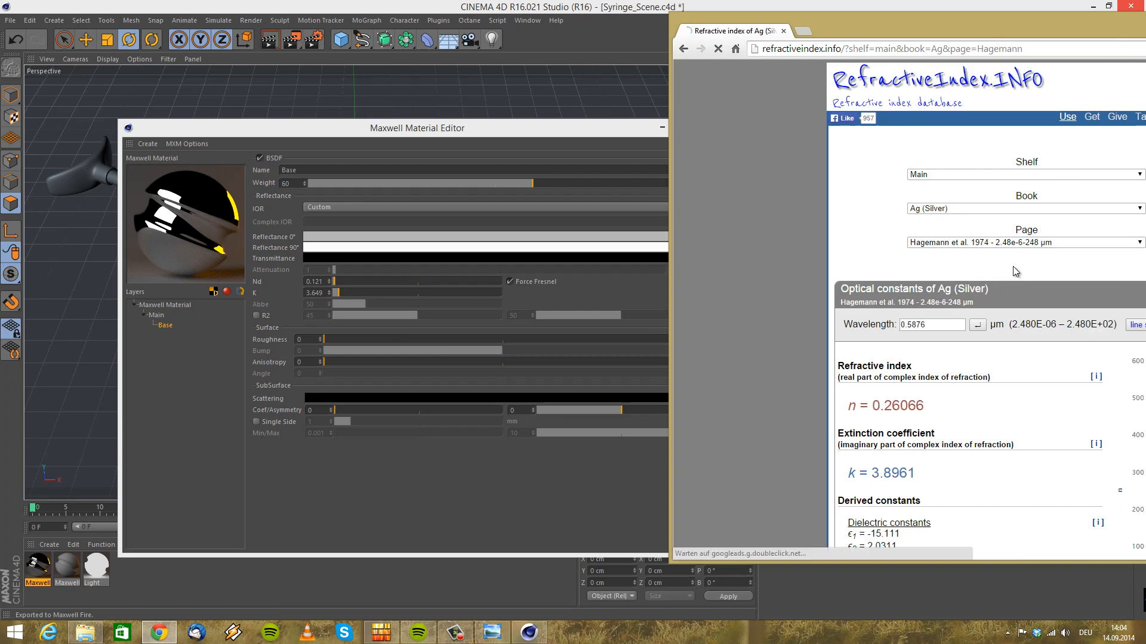
{"action": "left_click", "coordinate": [996, 243]}
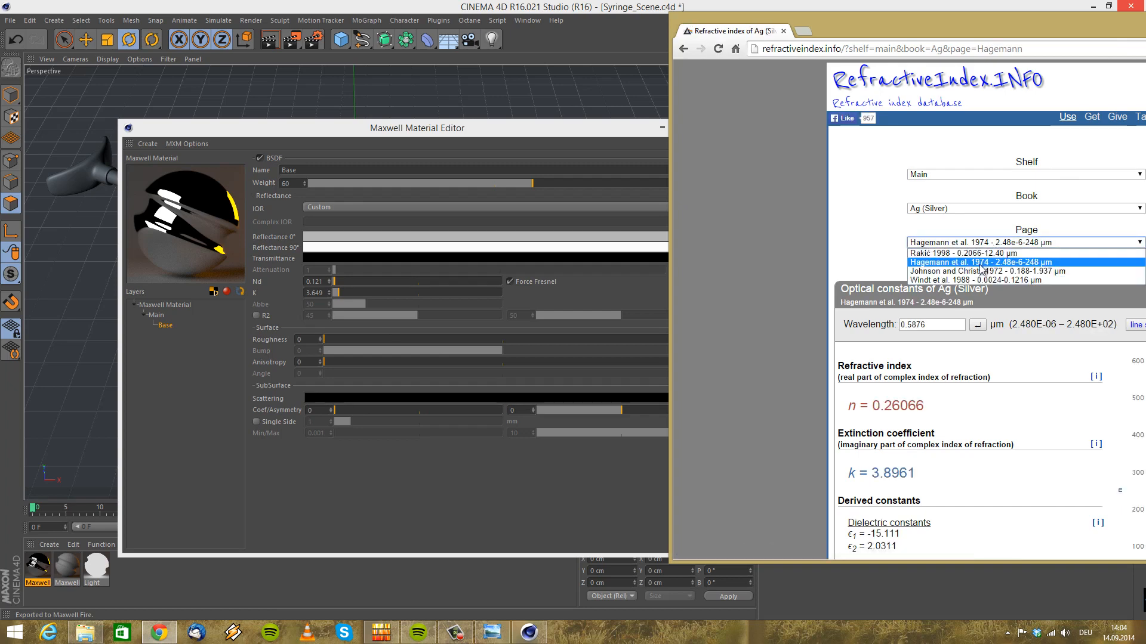
{"action": "left_click", "coordinate": [982, 272]}
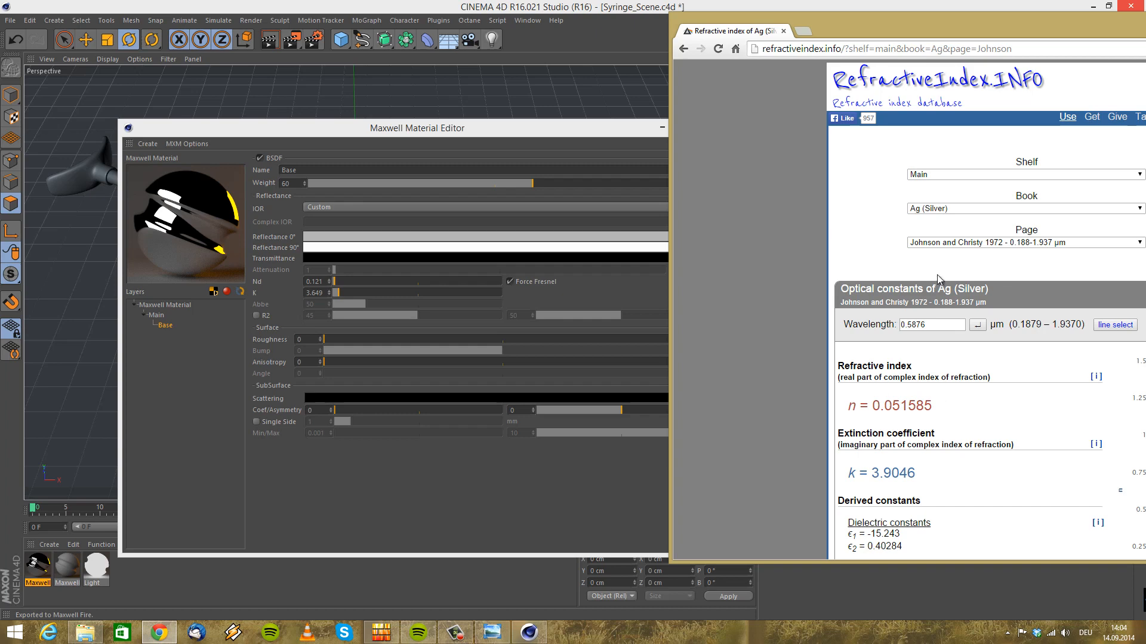
{"action": "left_click", "coordinate": [960, 245]}
{"action": "left_click", "coordinate": [954, 280]}
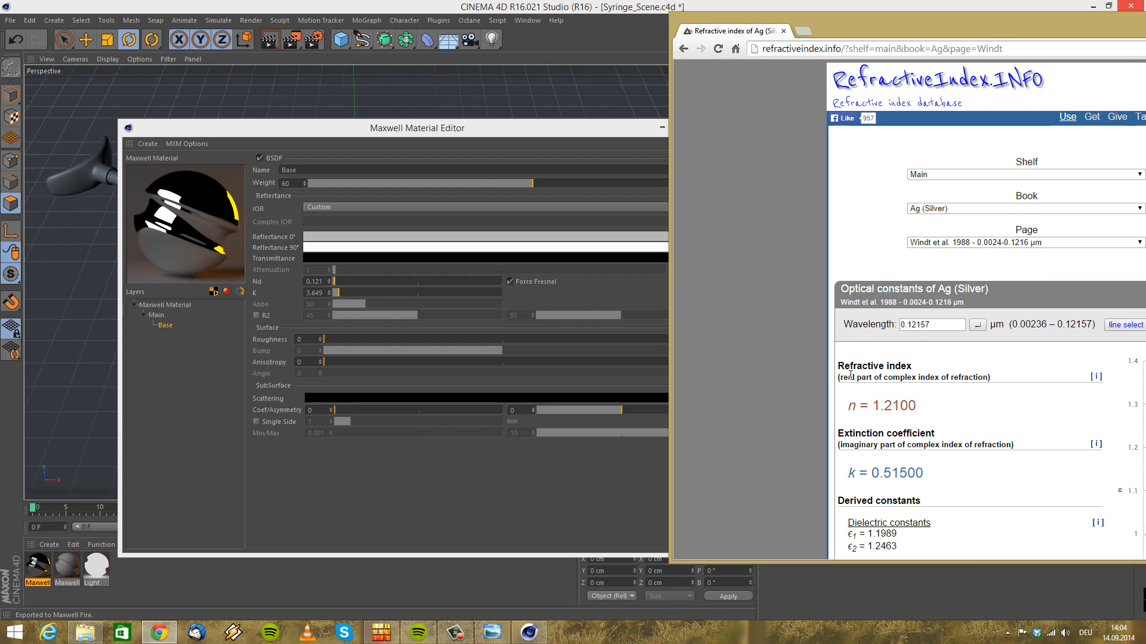
{"action": "left_click_drag", "start_coordinate": [874, 406], "coordinate": [916, 407]}
Return the silver data to the 1998 page covering 0.2066-12.40 µm and move the browser window out of the way
{"action": "left_click", "coordinate": [953, 238]}
{"action": "left_click", "coordinate": [955, 252]}
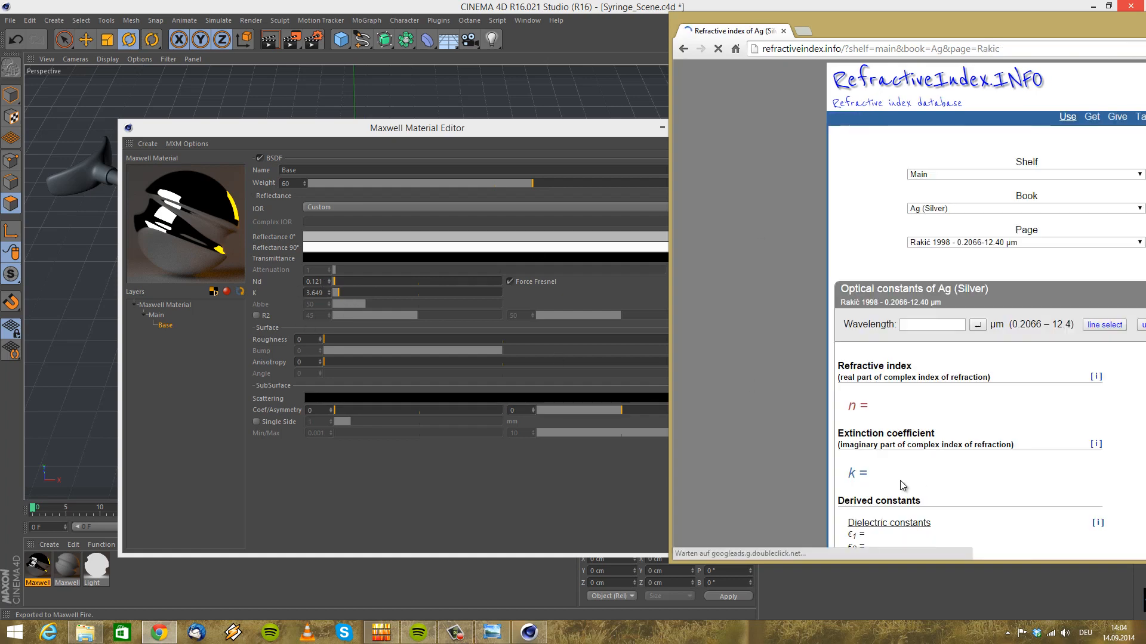
{"action": "left_click", "coordinate": [941, 243]}
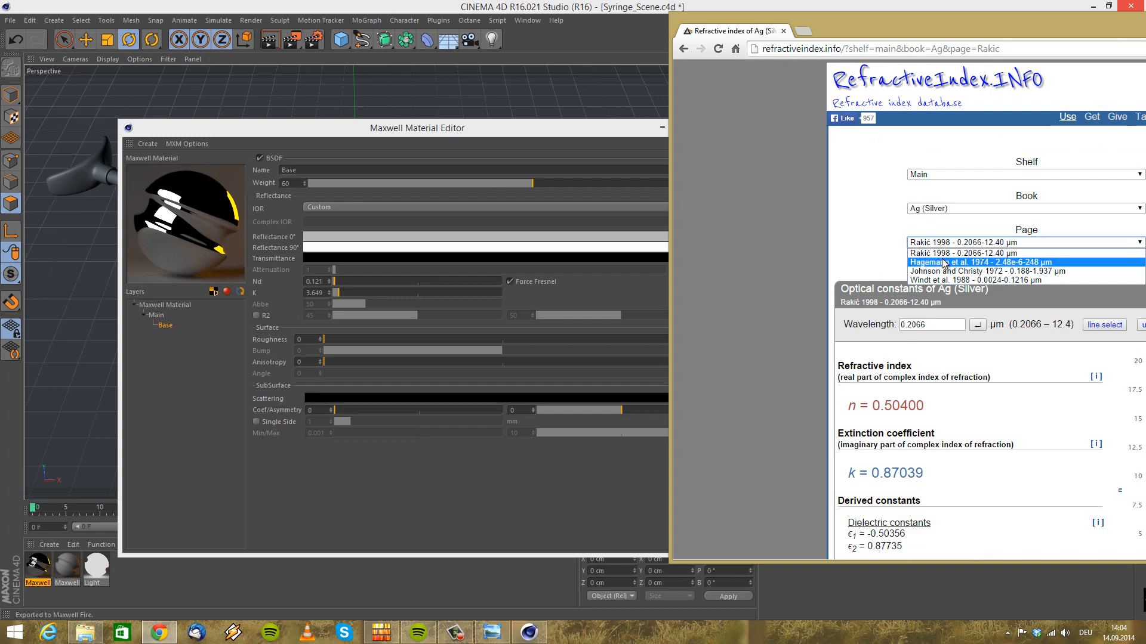
{"action": "left_click", "coordinate": [950, 253]}
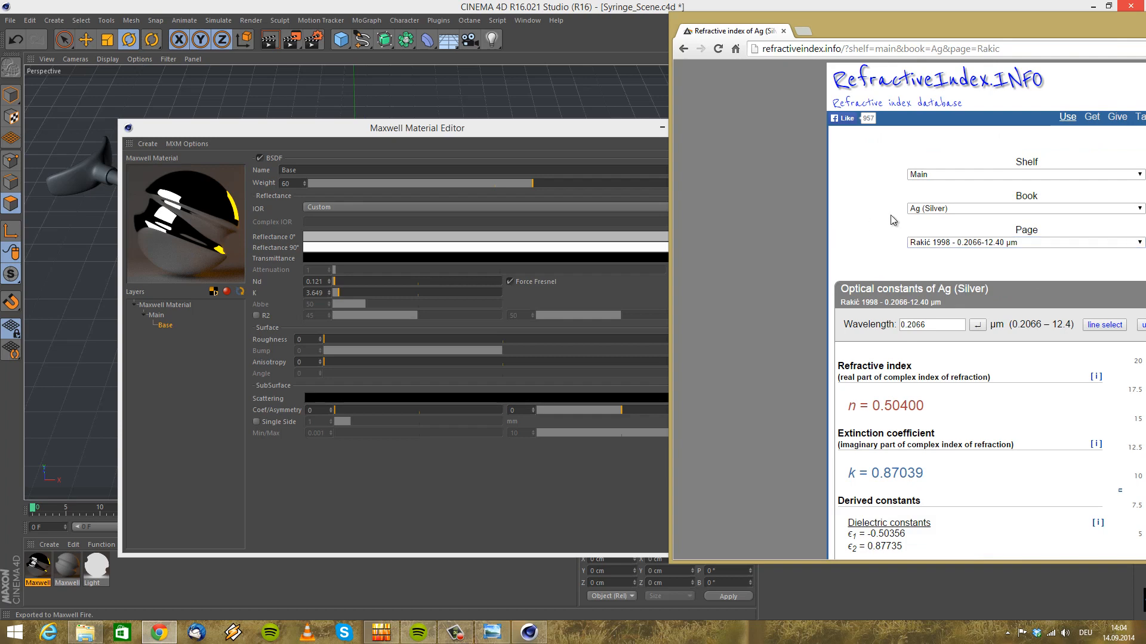
{"action": "left_click_drag", "start_coordinate": [868, 29], "coordinate": [1145, 24]}
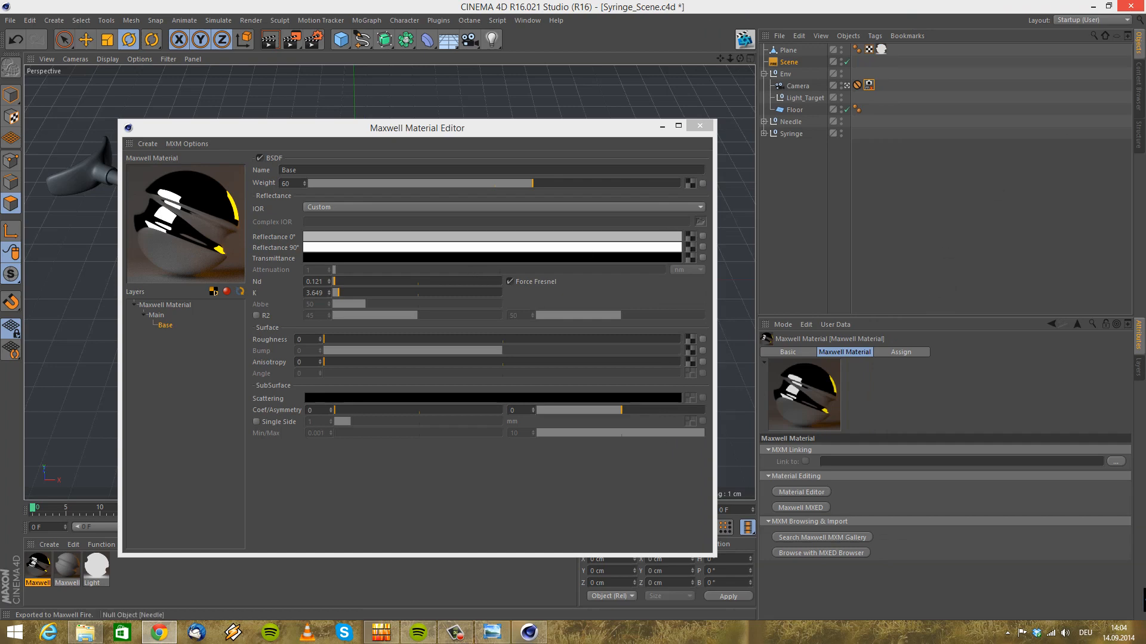
Test several roughness levels on the metal material's Base BSDF and set its Roughness to 15
{"action": "left_click_drag", "start_coordinate": [445, 135], "coordinate": [475, 131]}
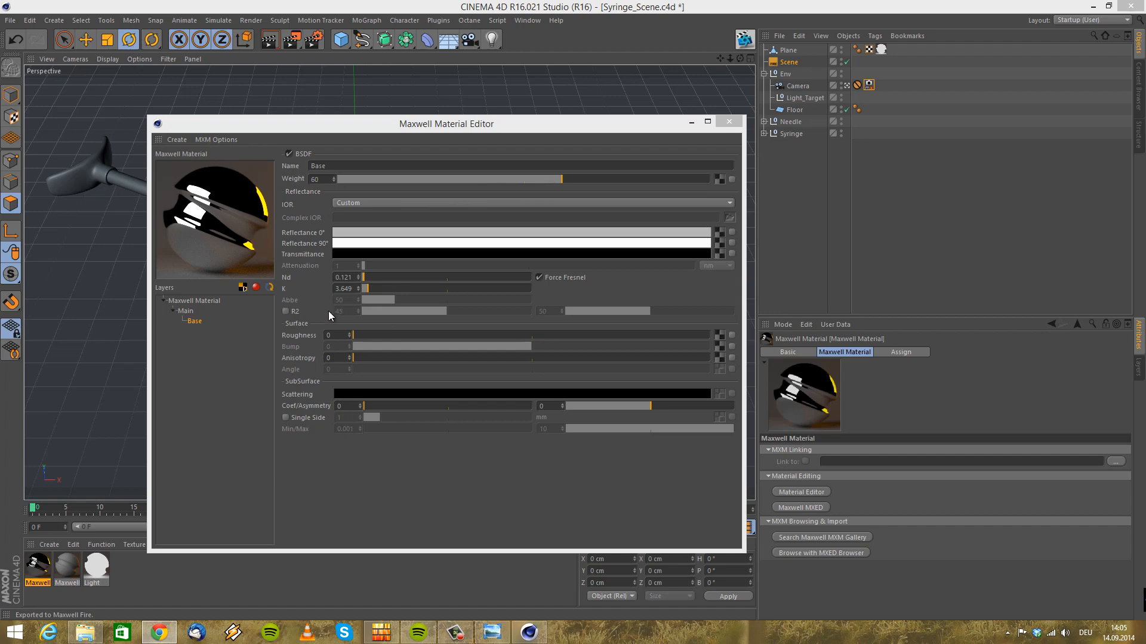
{"action": "left_click", "coordinate": [267, 327]}
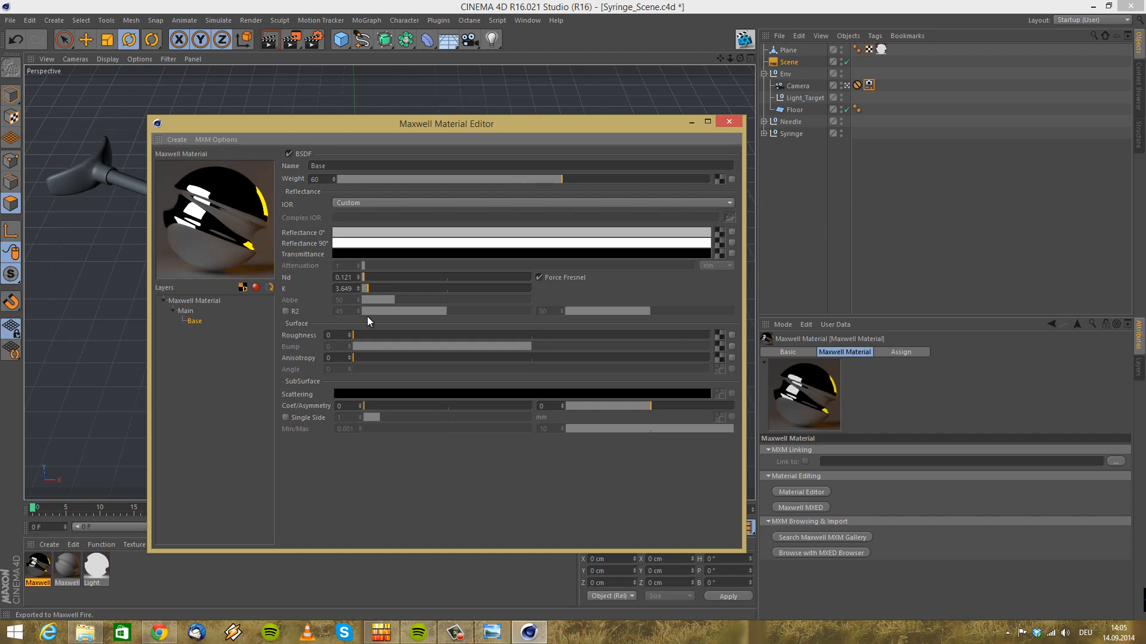
{"action": "left_click_drag", "start_coordinate": [368, 336], "coordinate": [381, 333]}
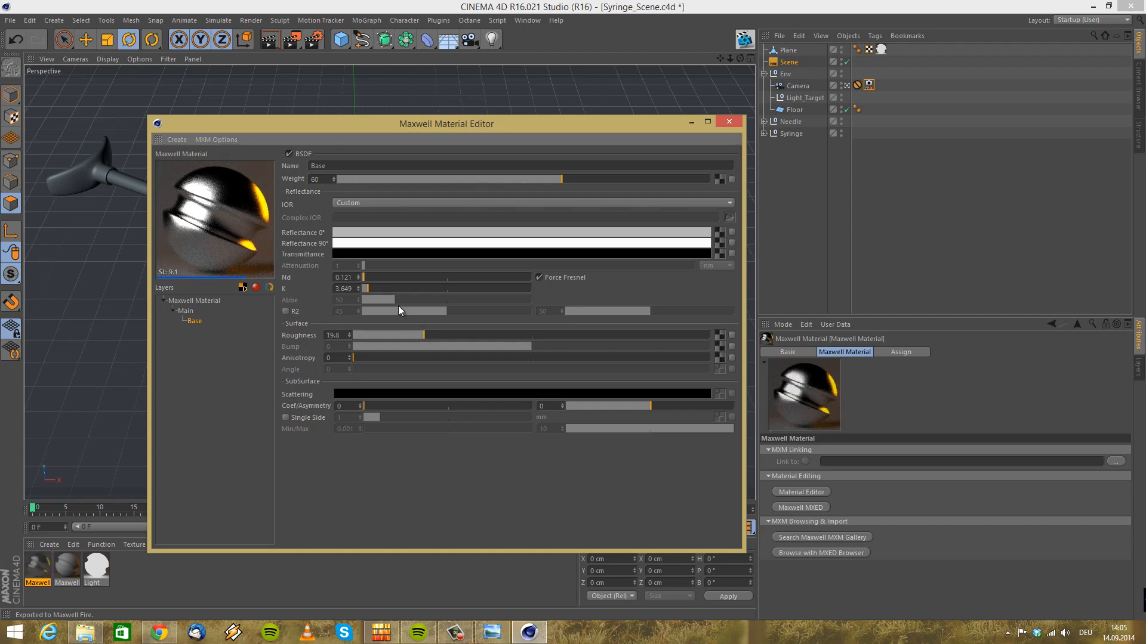
{"action": "left_click_drag", "start_coordinate": [425, 334], "coordinate": [627, 335]}
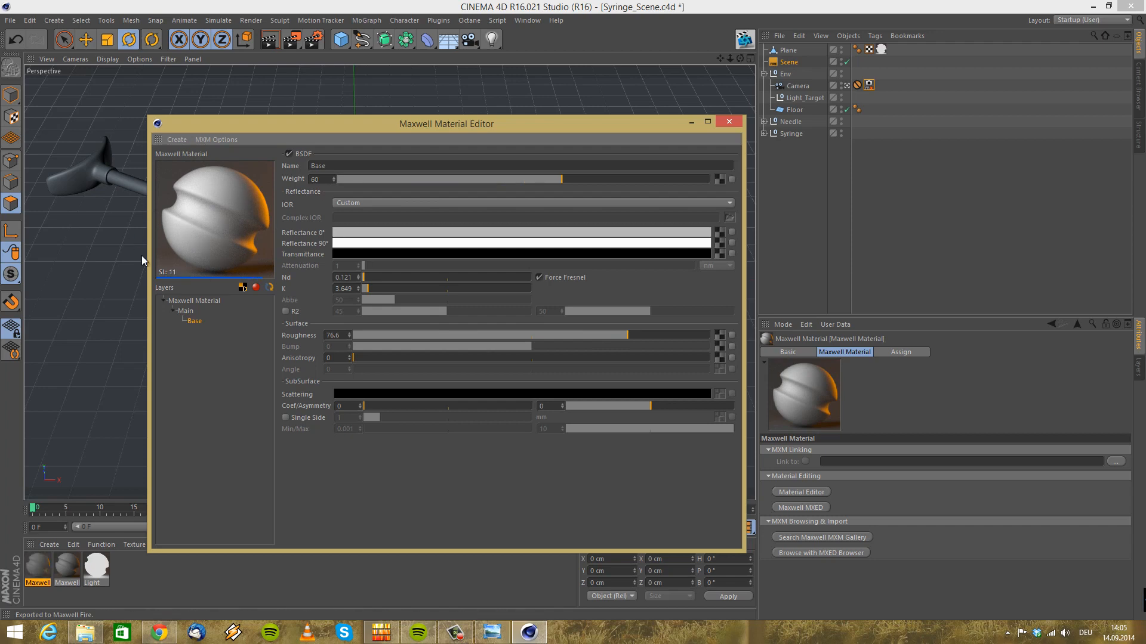
{"action": "left_click_drag", "start_coordinate": [625, 337], "coordinate": [495, 336]}
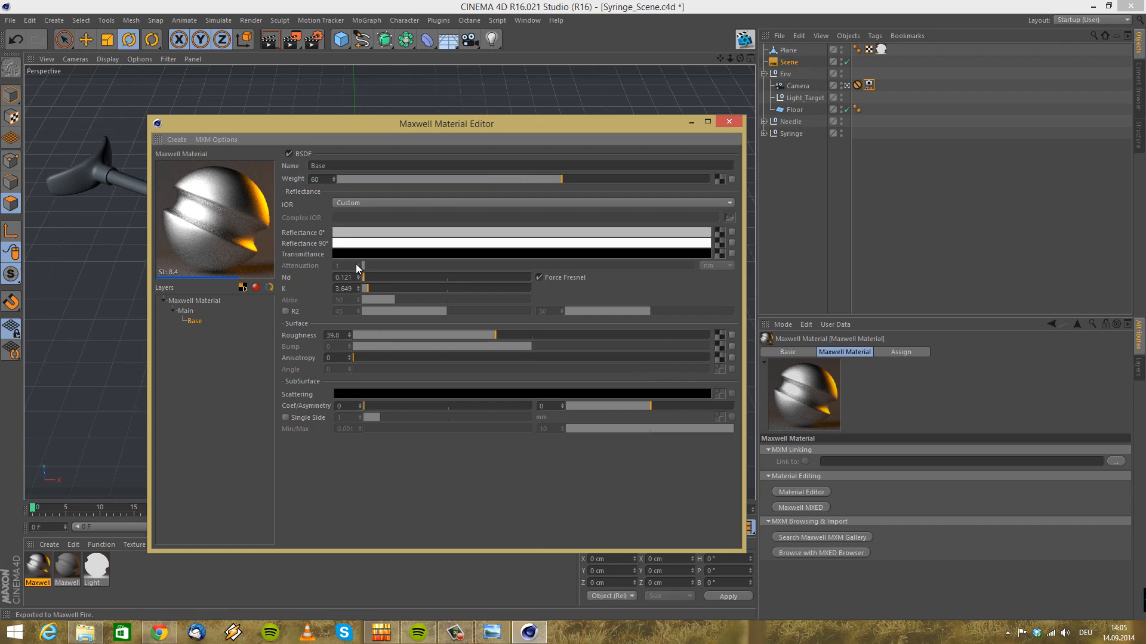
{"action": "left_click_drag", "start_coordinate": [495, 335], "coordinate": [432, 336]}
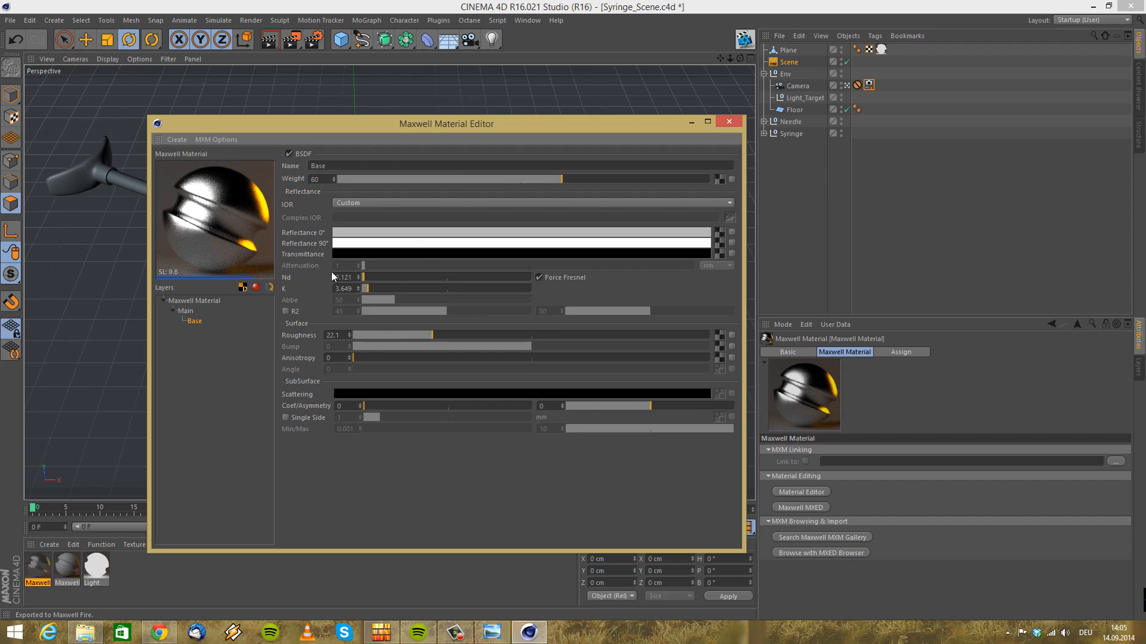
{"action": "left_click", "coordinate": [416, 335]}
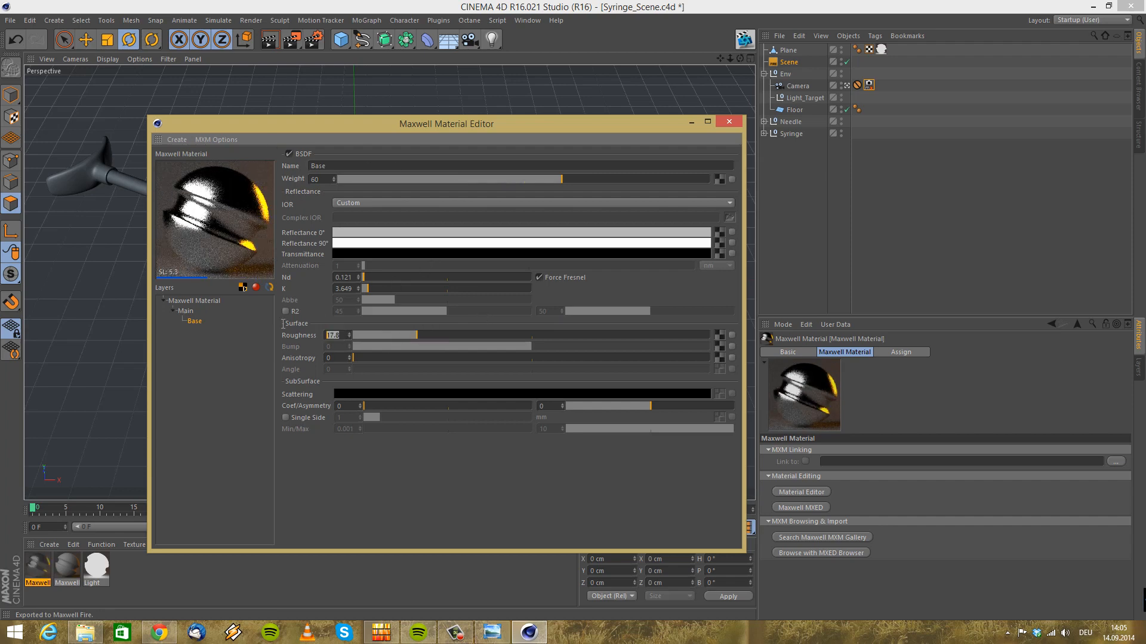
{"action": "type", "text": "15"}
{"action": "key", "text": "Return"}
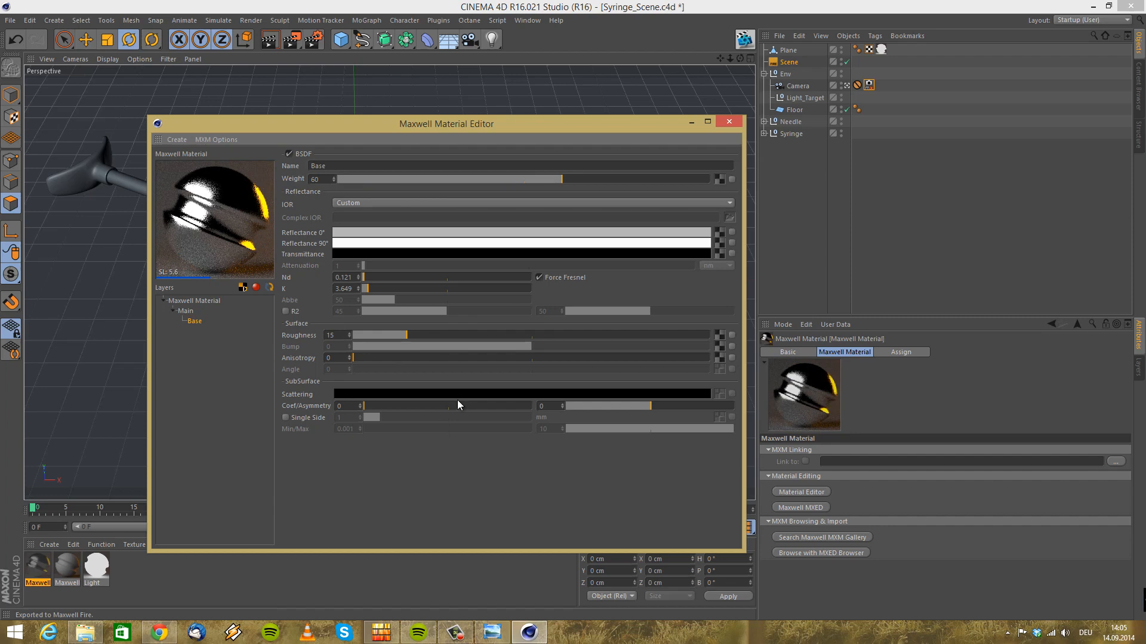
Set the Base BSDF's Anisotropy to 65 and close the Maxwell Material Editor
{"action": "left_click_drag", "start_coordinate": [373, 358], "coordinate": [450, 358]}
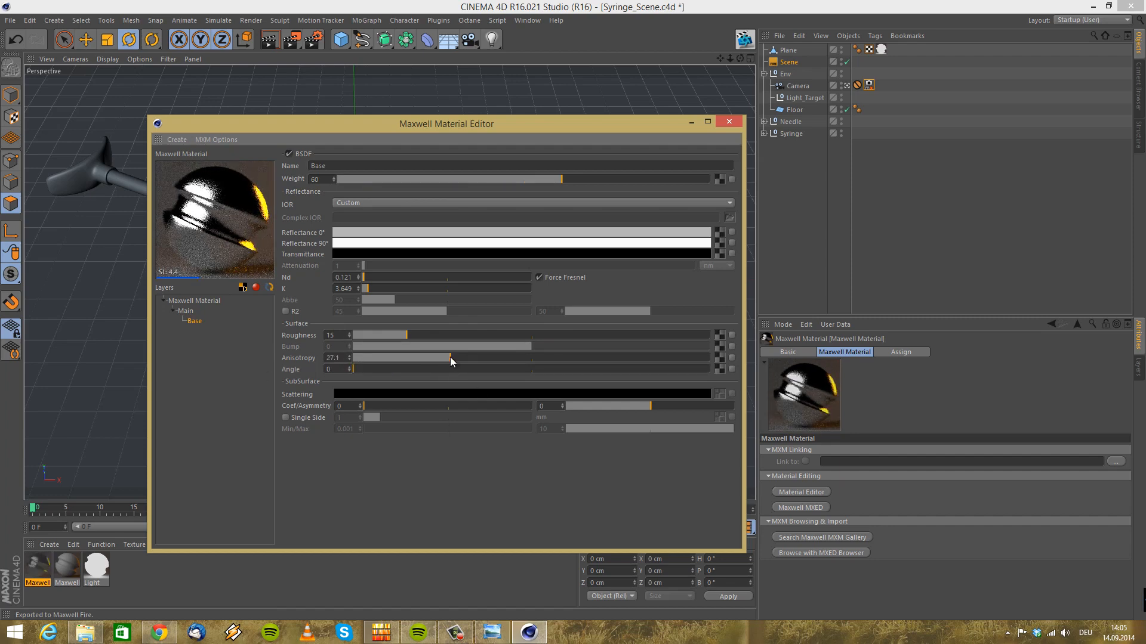
{"action": "left_click_drag", "start_coordinate": [450, 358], "coordinate": [518, 358]}
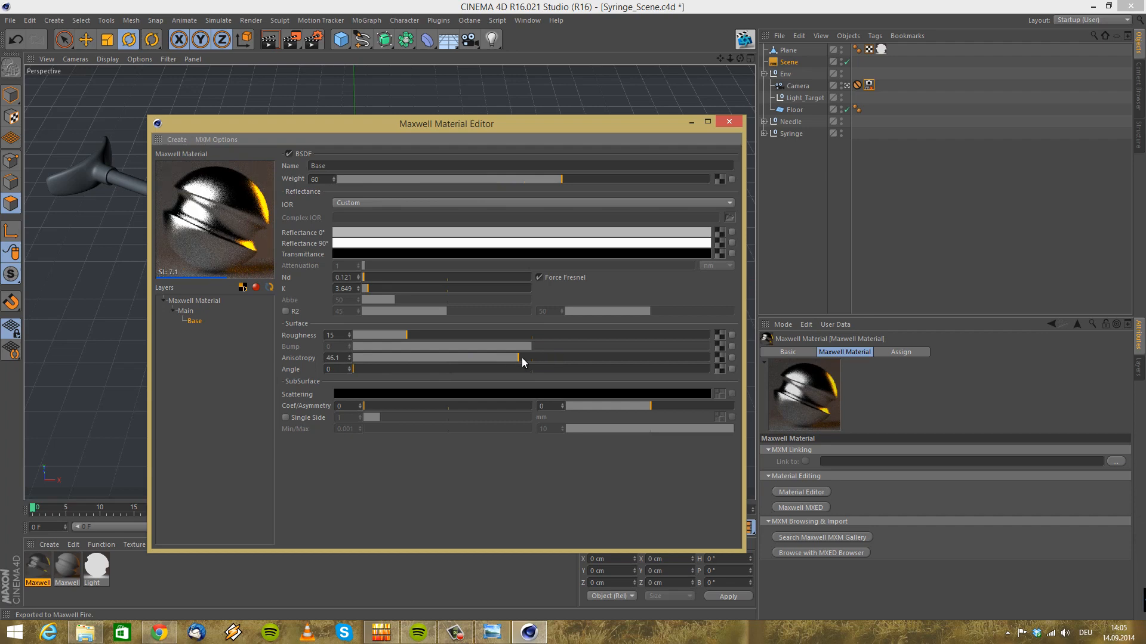
{"action": "mouse_move", "coordinate": [551, 358]}
{"action": "left_mouse_down"}
{"action": "mouse_move", "coordinate": [652, 358]}
{"action": "mouse_move", "coordinate": [574, 358]}
{"action": "left_mouse_up"}
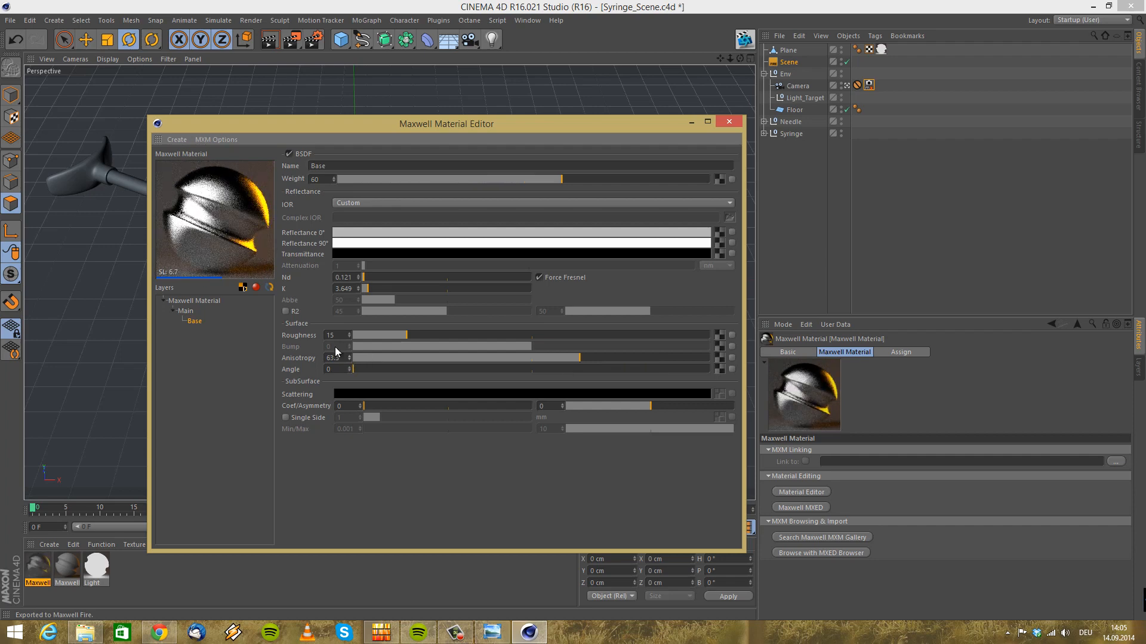
{"action": "type", "text": "65"}
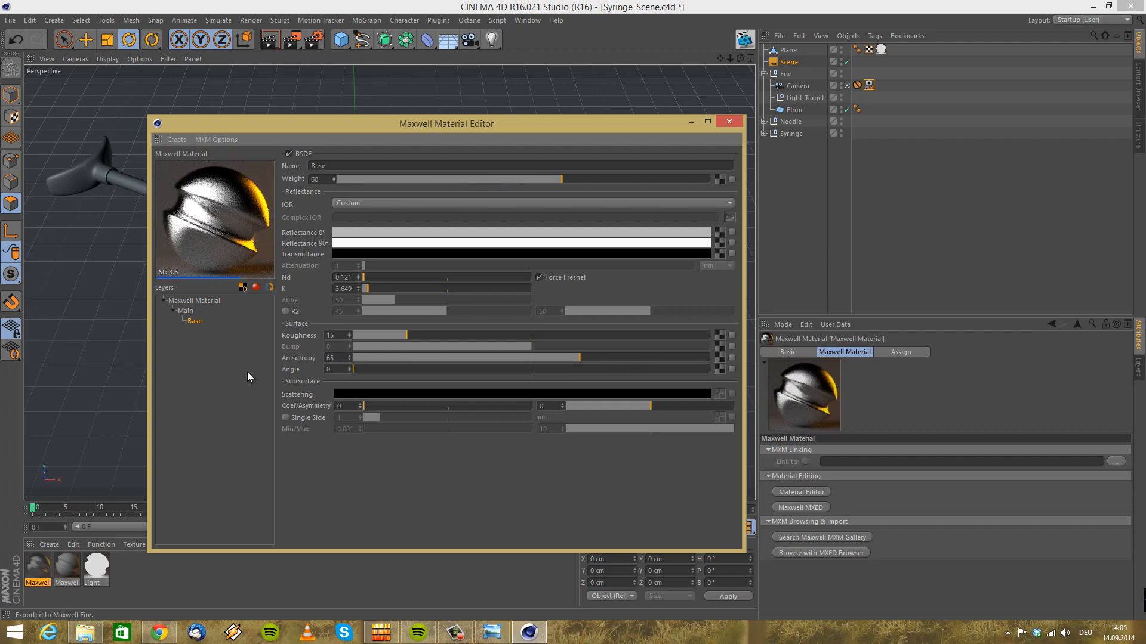
{"action": "key", "text": "Return"}
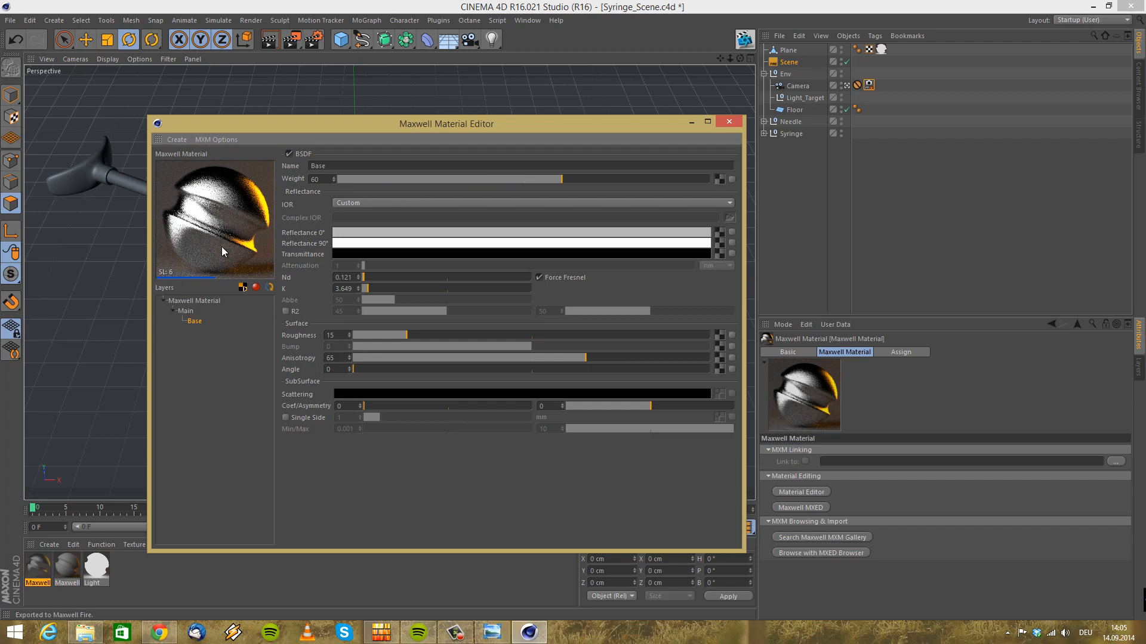
{"action": "left_click", "coordinate": [725, 122]}
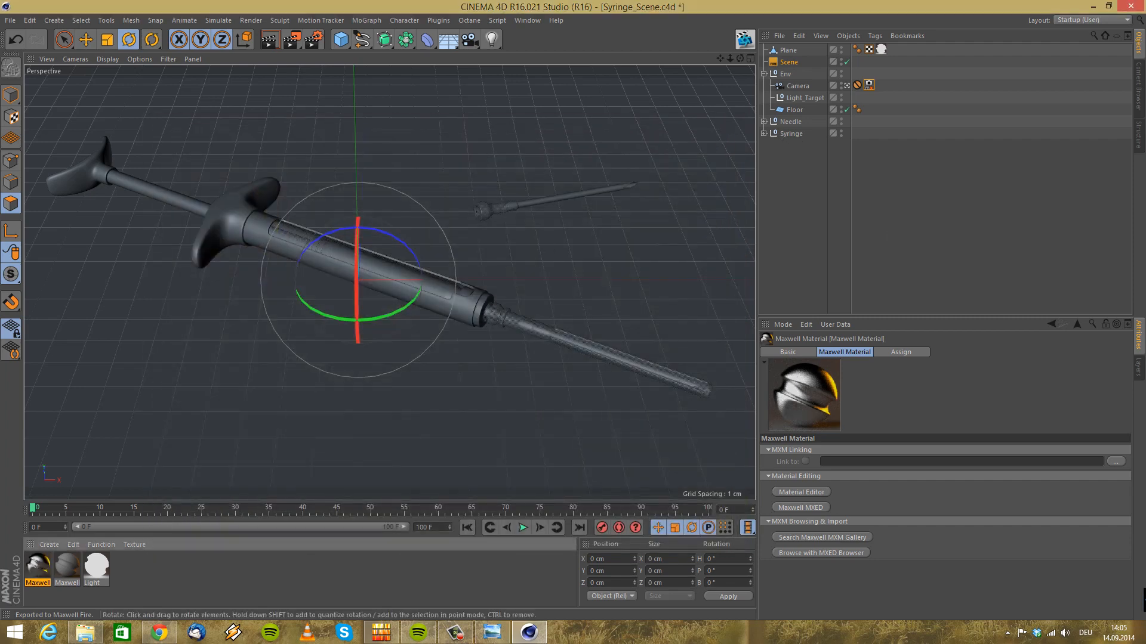
Check the Syringe_Still_01 reference image in Windows-Fotoanzeige, return to Cinema 4D and leave the scene camera for a free close-up view of the syringe
{"action": "left_click", "coordinate": [491, 632]}
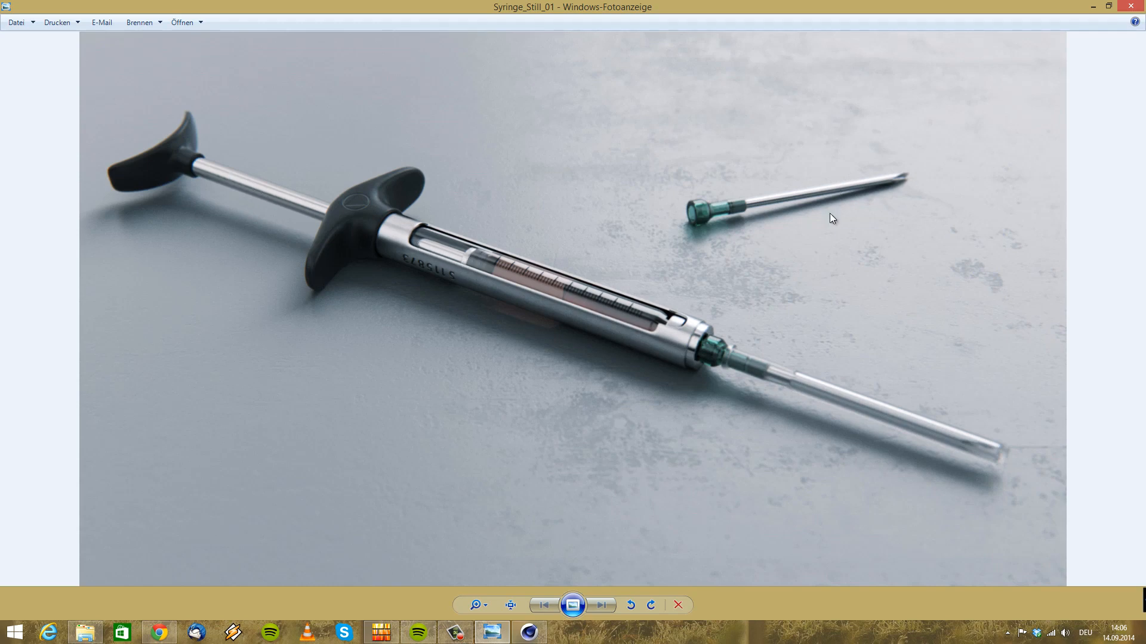
{"action": "left_click", "coordinate": [1094, 7]}
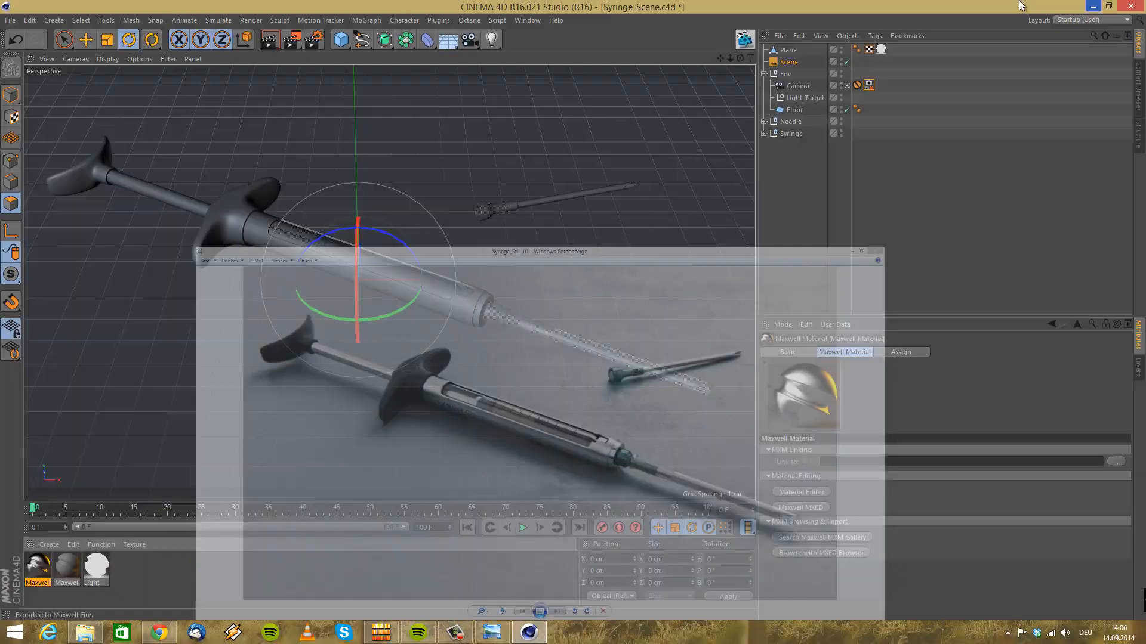
{"action": "left_click", "coordinate": [847, 86]}
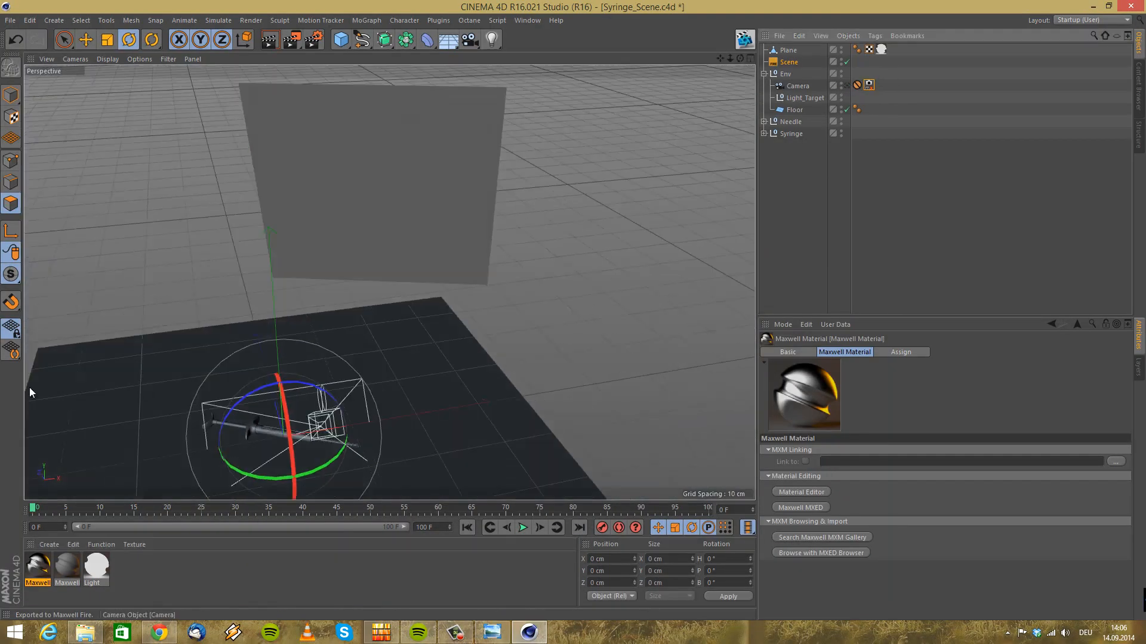
{"action": "scroll", "coordinate": [284, 360], "scroll_direction": "up", "scroll_amount": 2}
{"action": "middle_click_drag", "start_coordinate": [289, 403], "coordinate": [310, 208], "text": "alt"}
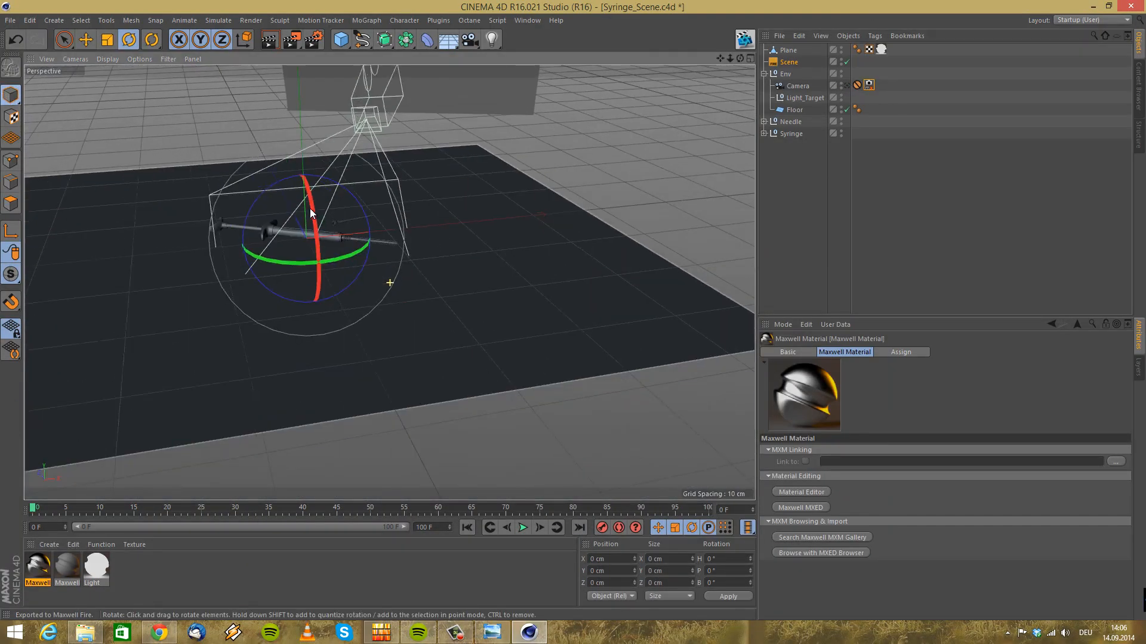
{"action": "scroll", "coordinate": [276, 236], "scroll_direction": "up", "scroll_amount": 6}
{"action": "scroll", "coordinate": [305, 212], "scroll_direction": "up", "scroll_amount": 6}
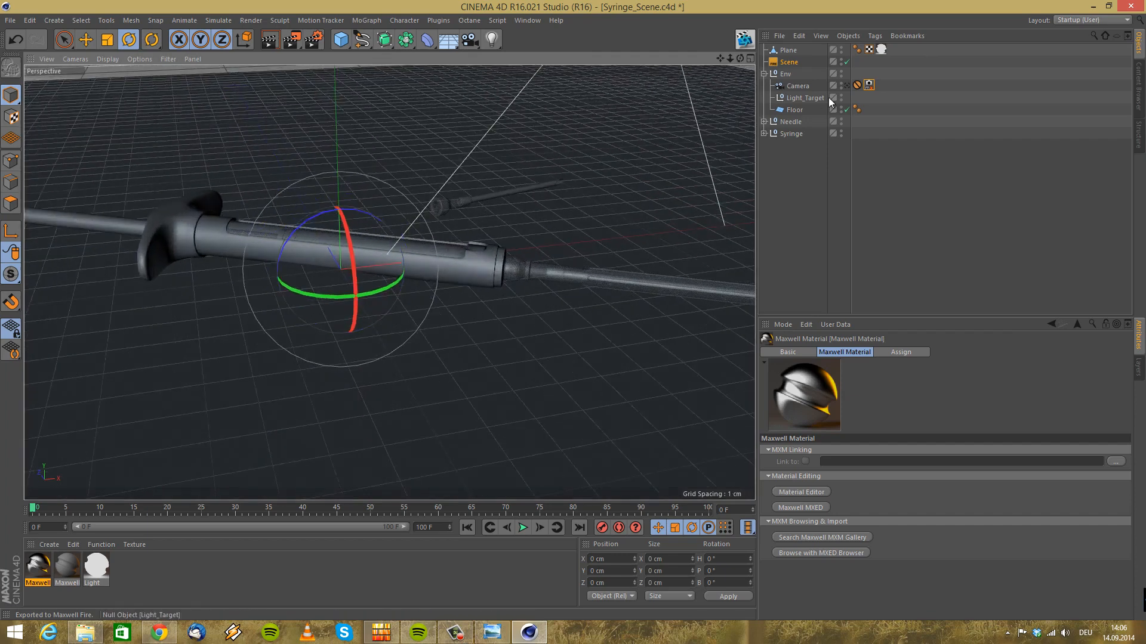
Hide the scene camera and the syringe's Glass_Inside object in the viewport, expanding the Syringe hierarchy to reach the glass
{"action": "left_click", "coordinate": [842, 83]}
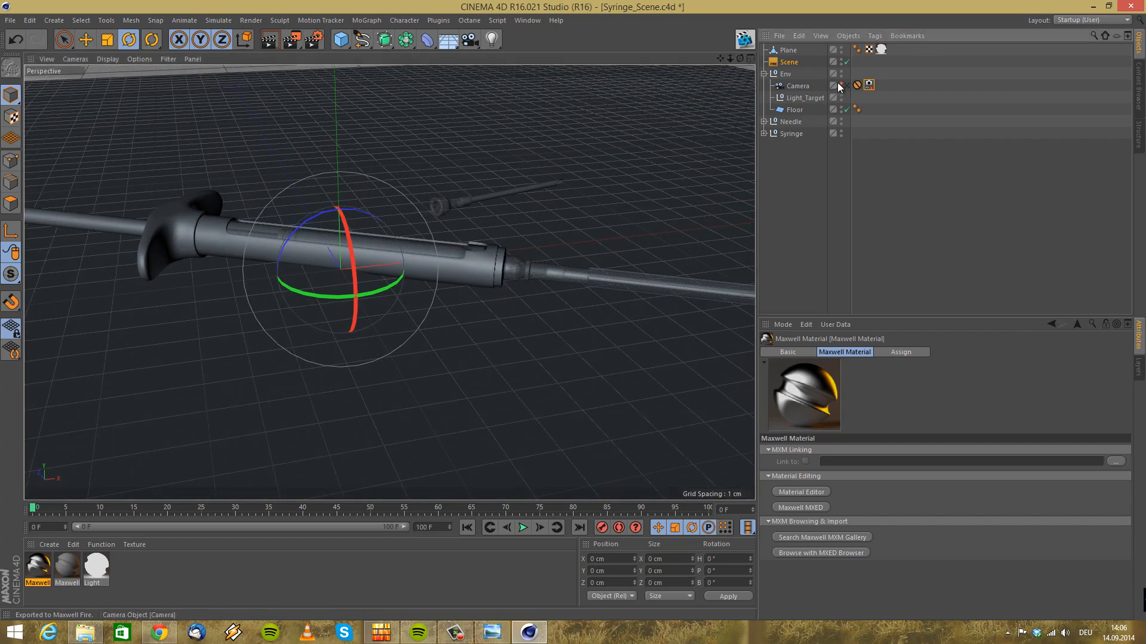
{"action": "left_click_drag", "start_coordinate": [396, 300], "coordinate": [346, 356], "text": "alt"}
{"action": "right_click_drag", "start_coordinate": [420, 219], "coordinate": [451, 258], "text": "alt"}
{"action": "left_click", "coordinate": [465, 278]}
{"action": "left_click_drag", "start_coordinate": [465, 282], "coordinate": [230, 151], "text": "alt"}
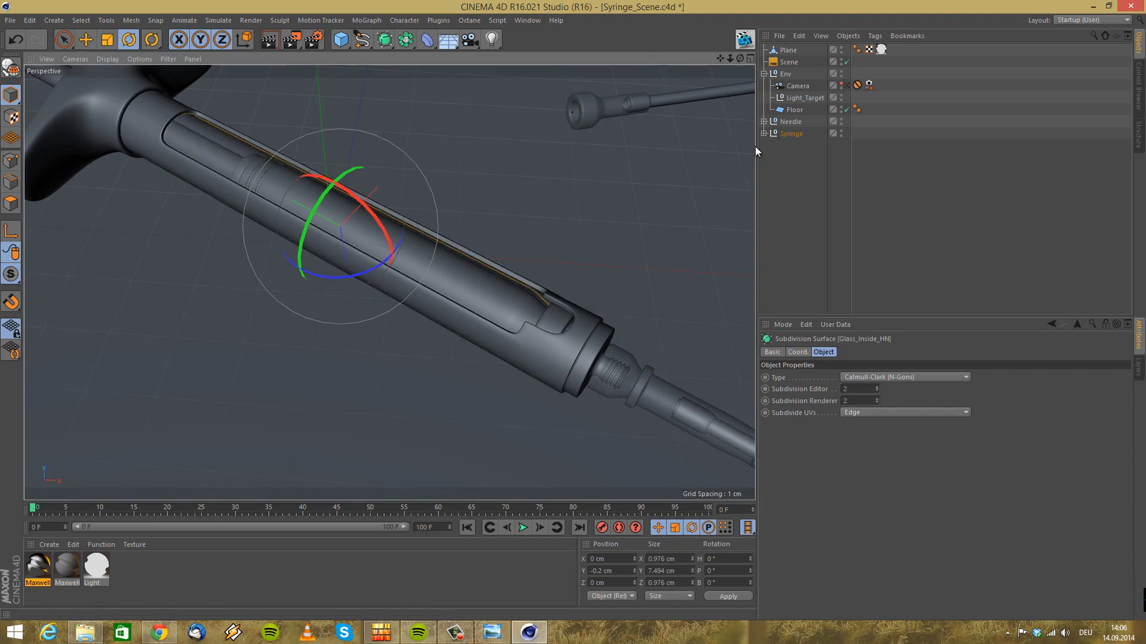
{"action": "left_click", "coordinate": [764, 134]}
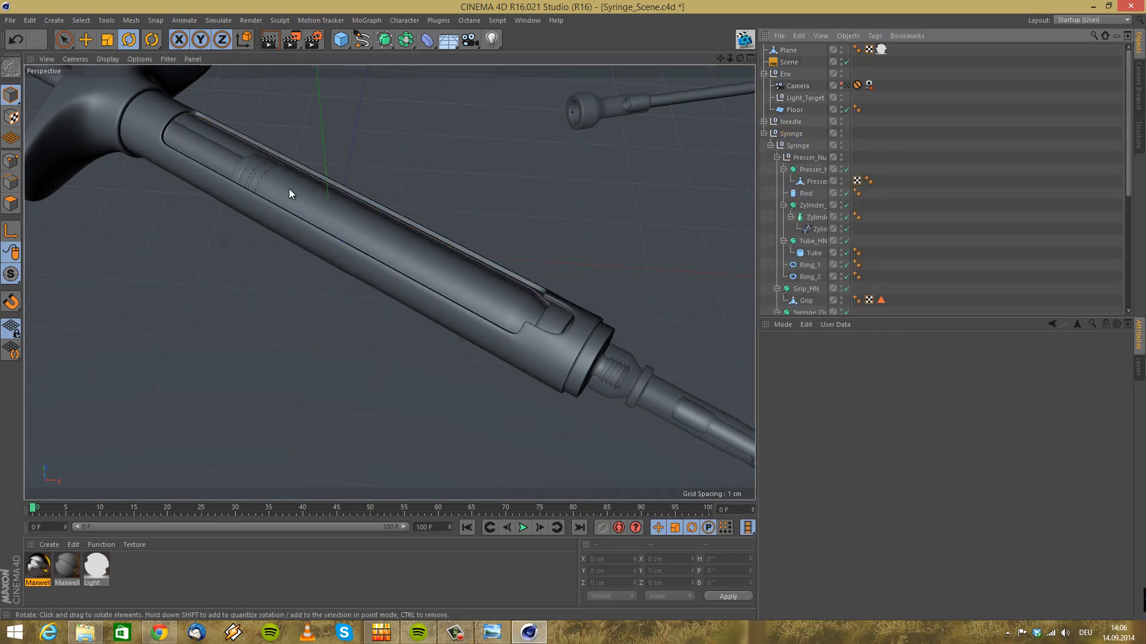
{"action": "scroll", "coordinate": [807, 223], "scroll_direction": "down", "scroll_amount": 5}
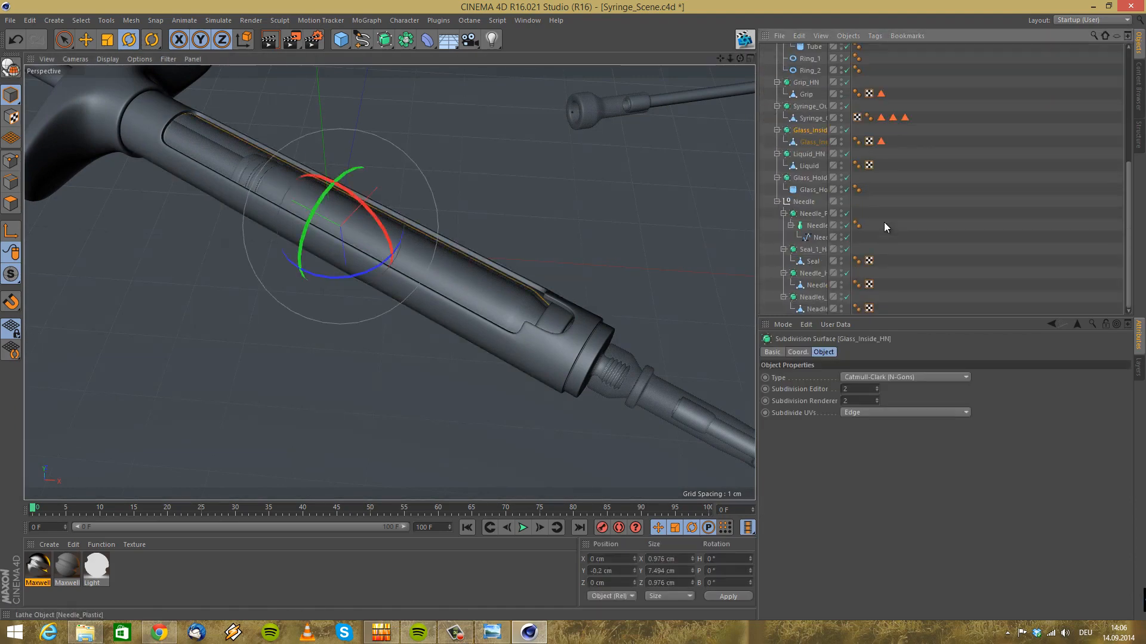
{"action": "left_click", "coordinate": [842, 142]}
Assign the silver Maxwell material to the plunger's Rod cylinder
{"action": "left_click_drag", "start_coordinate": [233, 143], "coordinate": [313, 223], "text": "alt"}
{"action": "scroll", "coordinate": [309, 222], "scroll_direction": "up", "scroll_amount": 5}
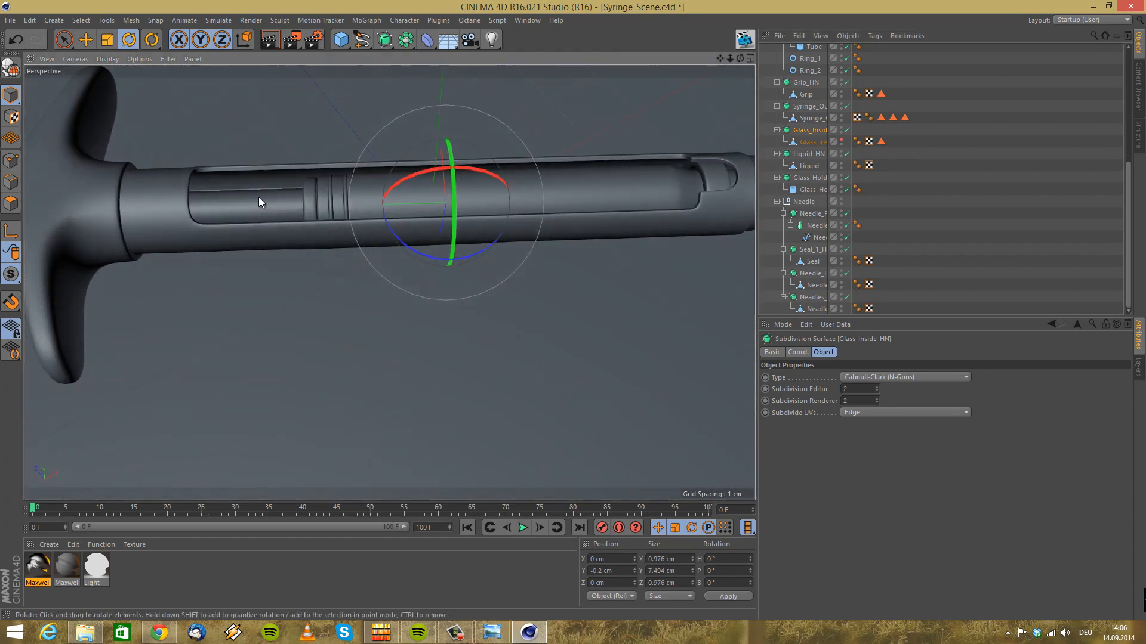
{"action": "left_click", "coordinate": [265, 201]}
{"action": "scroll", "coordinate": [879, 207], "scroll_direction": "up", "scroll_amount": 5}
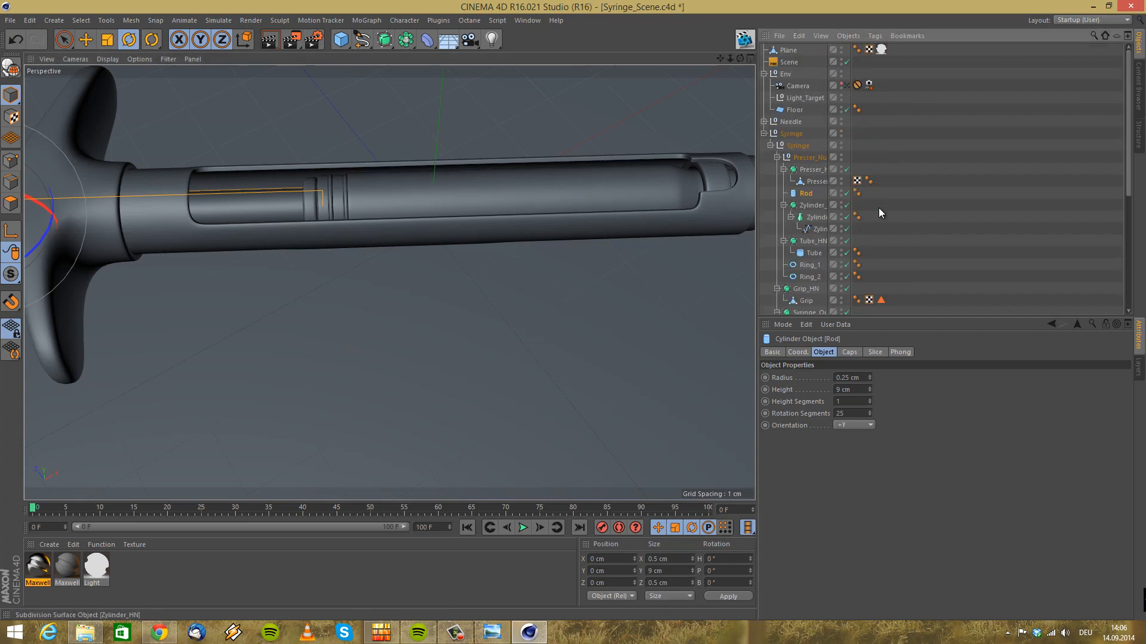
{"action": "left_click_drag", "start_coordinate": [146, 166], "coordinate": [242, 209], "text": "alt"}
{"action": "left_click_drag", "start_coordinate": [47, 574], "coordinate": [805, 193]}
Apply the silver Maxwell material to Tube_HN, the small disc at the inner end of the rod
{"action": "scroll", "coordinate": [307, 184], "scroll_direction": "up", "scroll_amount": 3}
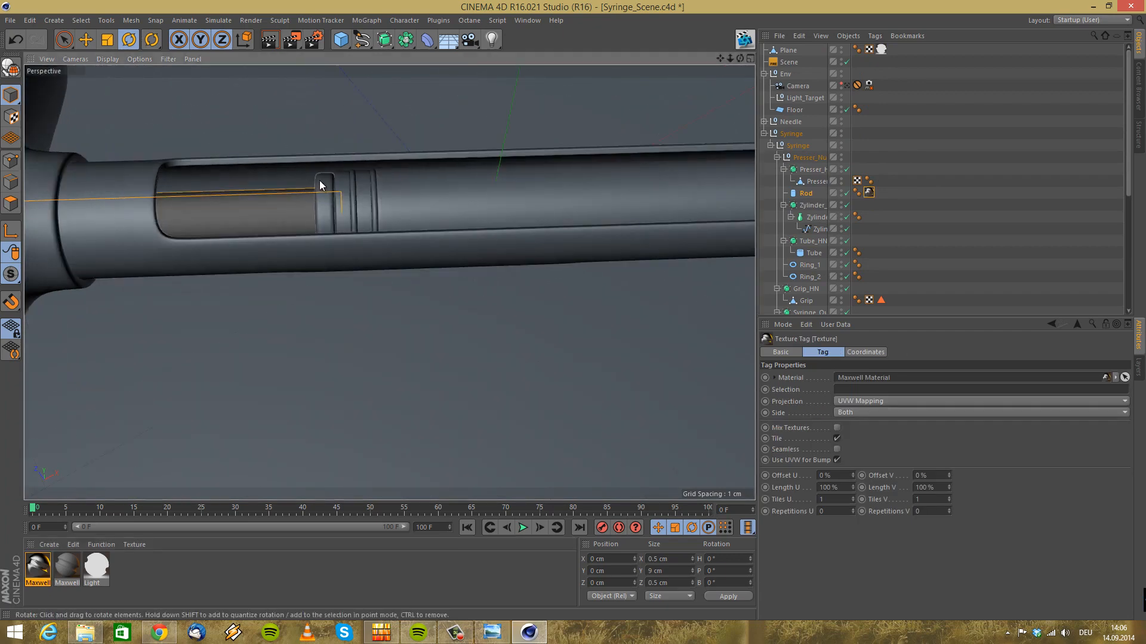
{"action": "left_click", "coordinate": [324, 185]}
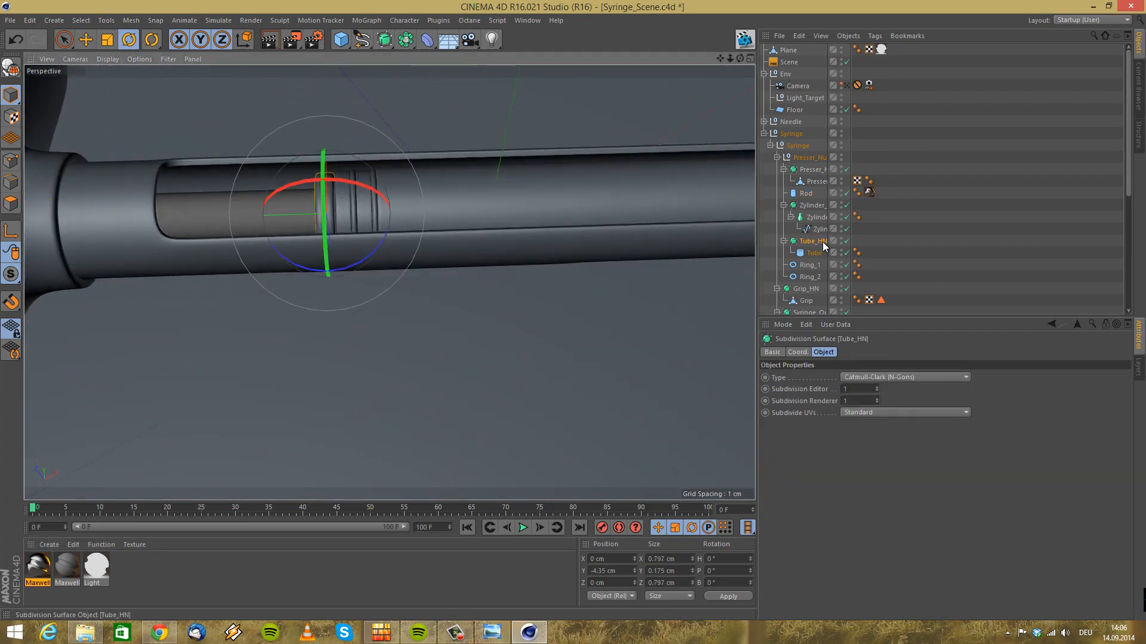
{"action": "left_click_drag", "start_coordinate": [38, 569], "coordinate": [599, 274]}
{"action": "left_click_drag", "start_coordinate": [819, 240], "coordinate": [819, 238]}
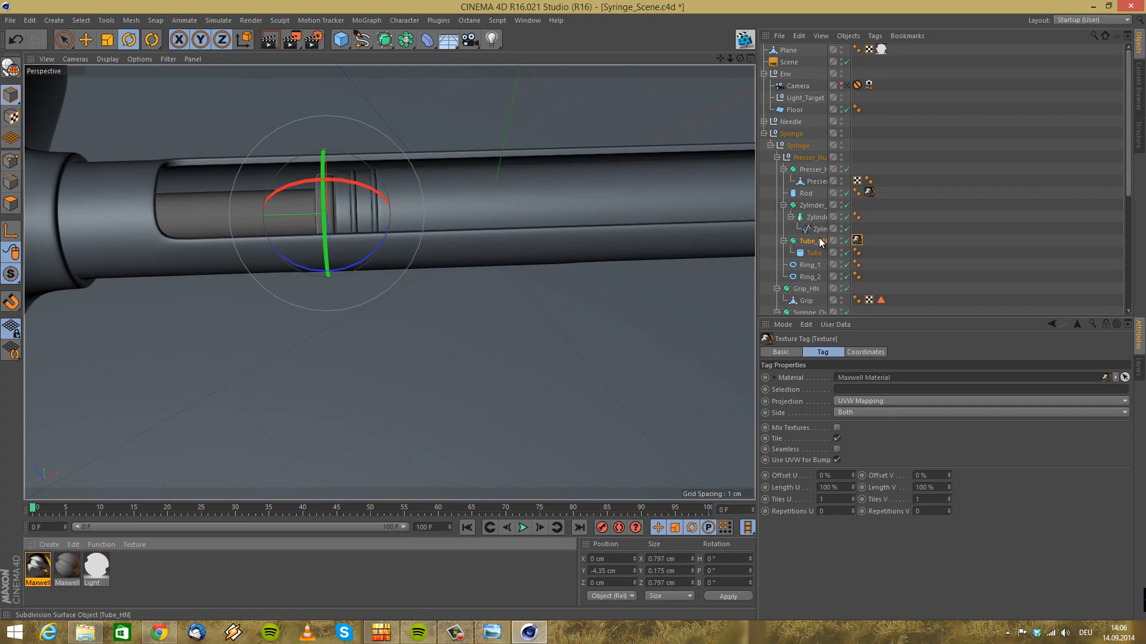
Assign the silver Maxwell material to the outer syringe barrel, Syringe_Outside_HN
{"action": "left_click", "coordinate": [111, 250]}
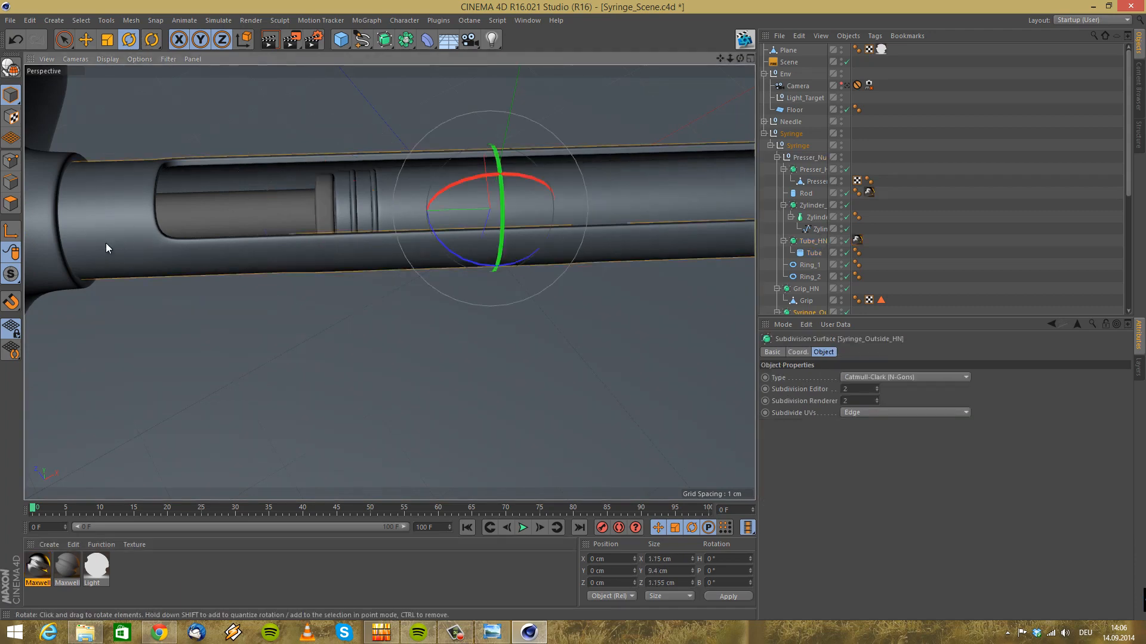
{"action": "scroll", "coordinate": [960, 269], "scroll_direction": "down", "scroll_amount": 2}
{"action": "left_click_drag", "start_coordinate": [39, 566], "coordinate": [822, 241]}
{"action": "scroll", "coordinate": [131, 210], "scroll_direction": "down", "scroll_amount": 4}
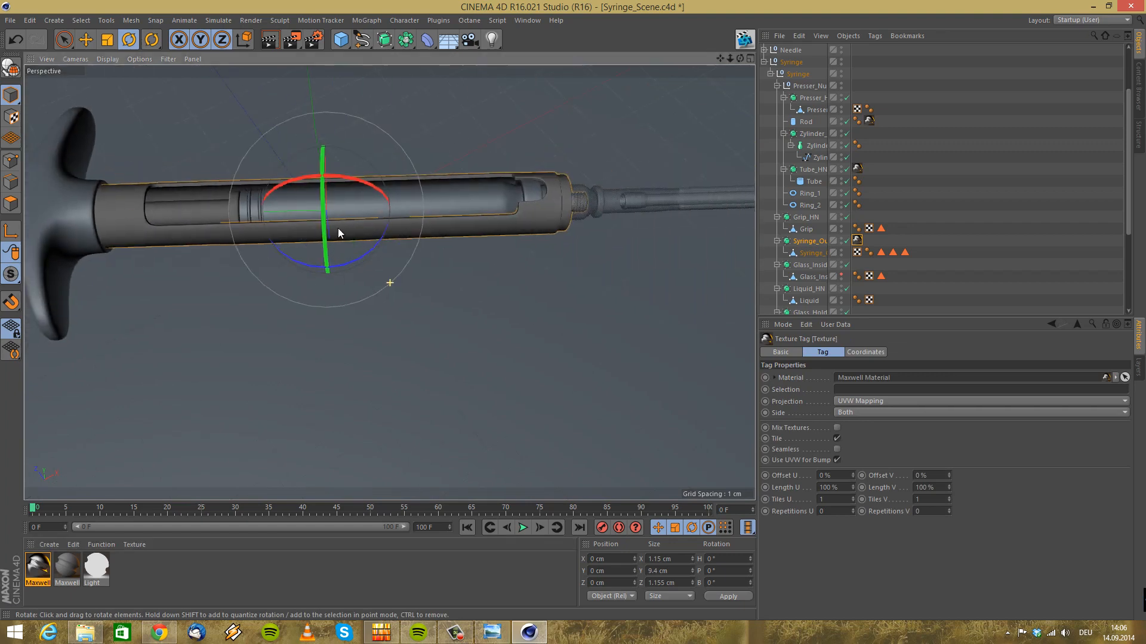
Examine the syringe from plunger rod to threaded tip and compare its metal parts with the Syringe_Still_01 reference image
{"action": "middle_click_drag", "start_coordinate": [337, 228], "coordinate": [692, 266], "text": "alt"}
{"action": "left_click", "coordinate": [270, 257]}
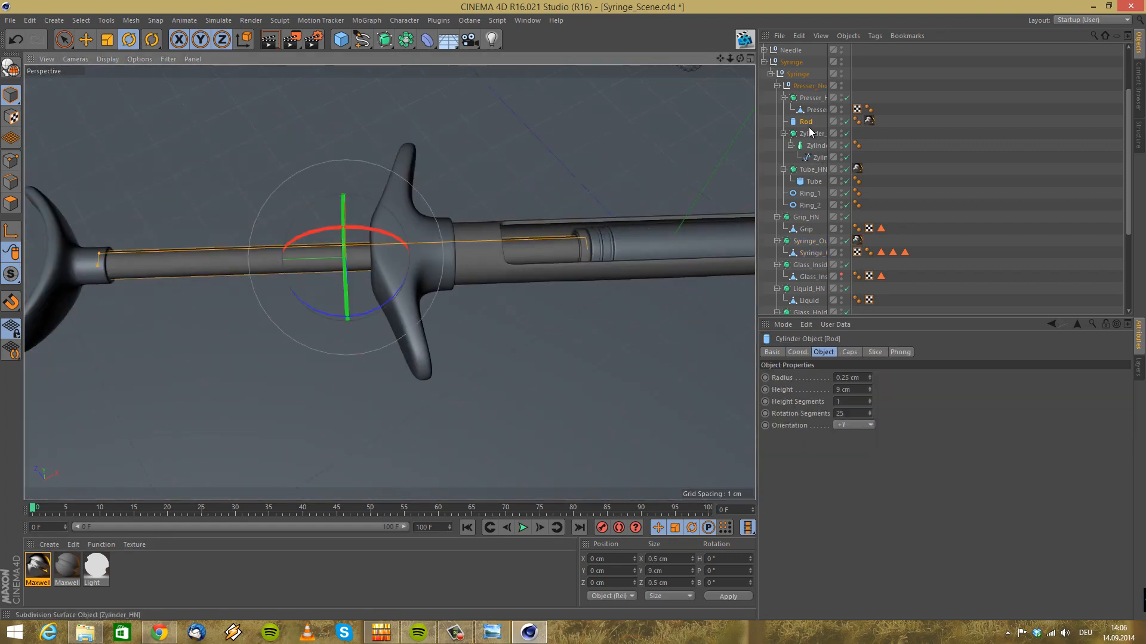
{"action": "middle_click_drag", "start_coordinate": [141, 227], "coordinate": [36, 230], "text": "alt"}
{"action": "left_click_drag", "start_coordinate": [354, 252], "coordinate": [378, 231], "text": "alt"}
{"action": "scroll", "coordinate": [356, 229], "scroll_direction": "up", "scroll_amount": 4}
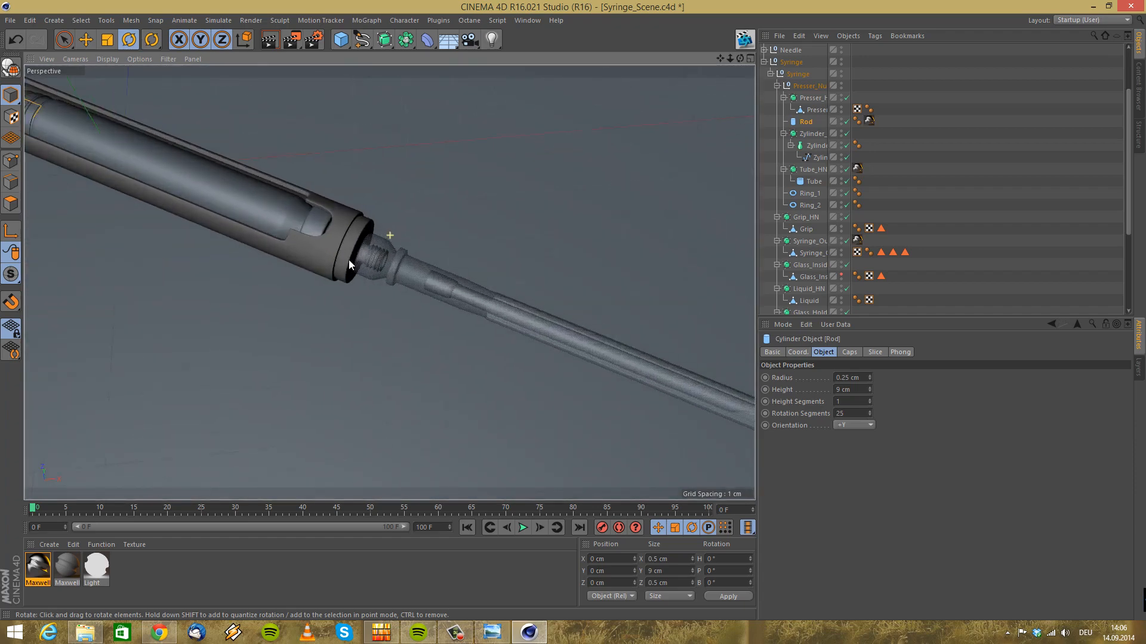
{"action": "left_click", "coordinate": [355, 227]}
{"action": "scroll", "coordinate": [365, 235], "scroll_direction": "up", "scroll_amount": 5}
{"action": "left_click_drag", "start_coordinate": [364, 206], "coordinate": [420, 288], "text": "alt"}
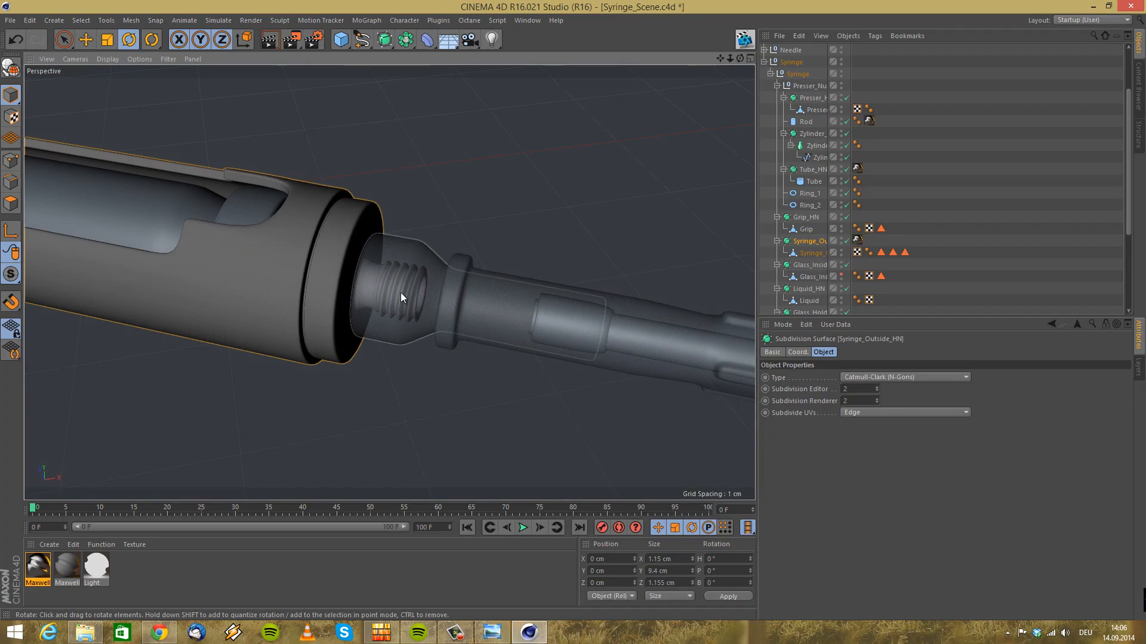
{"action": "left_click", "coordinate": [490, 635]}
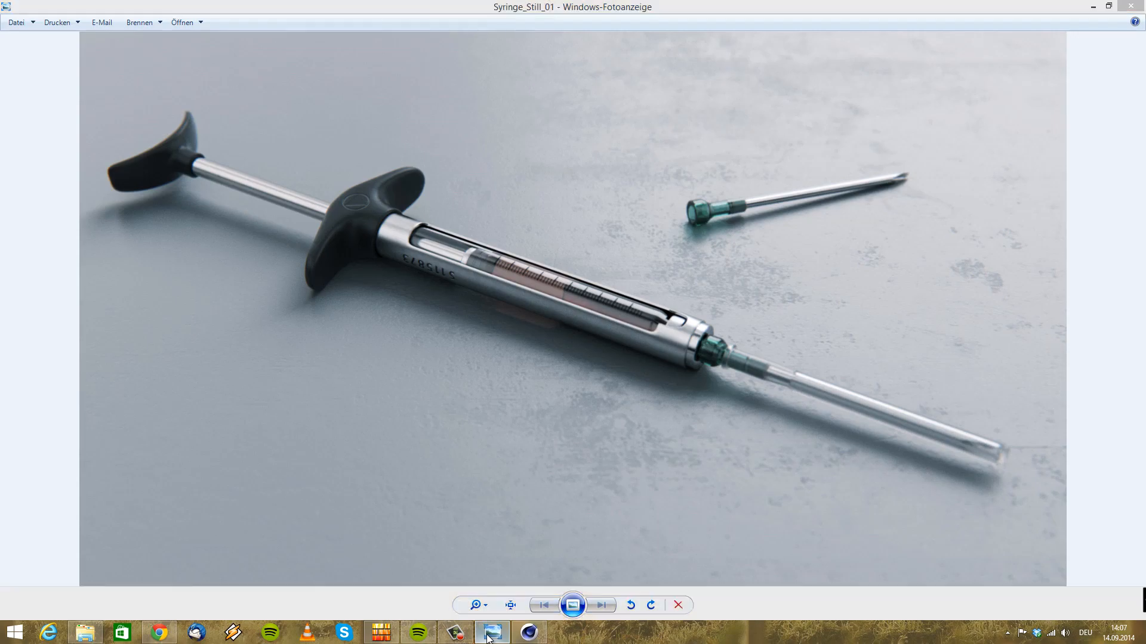
{"action": "left_click", "coordinate": [488, 636]}
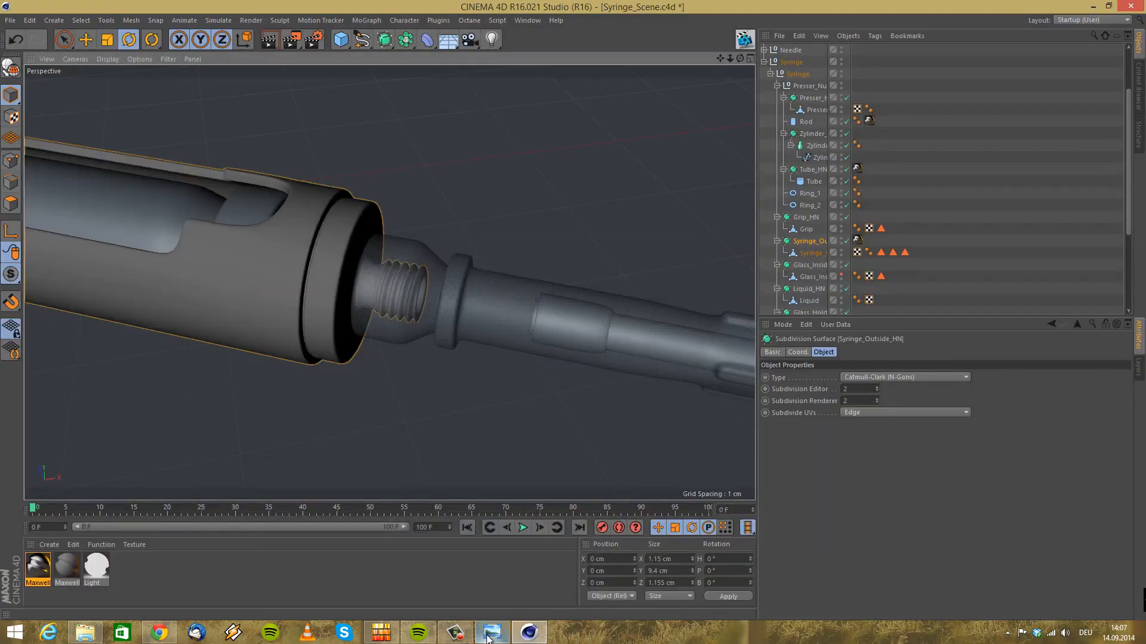
{"action": "left_click", "coordinate": [488, 636]}
{"action": "left_click", "coordinate": [488, 636]}
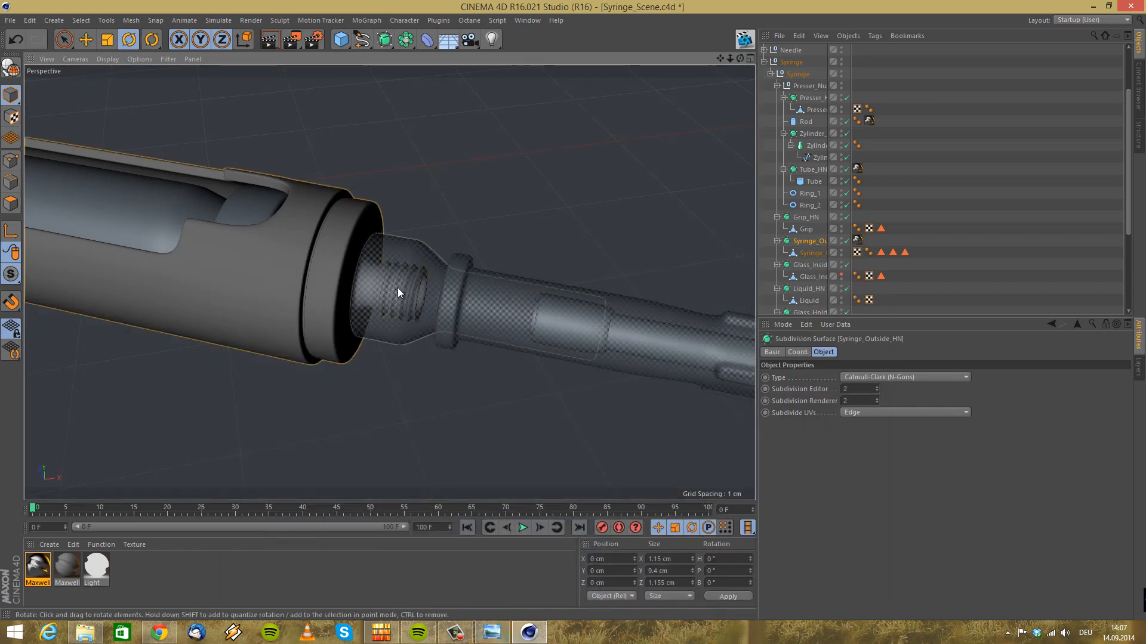
Hide Needle_Plastic_HN in the viewport and check which object the exposed thread belongs to
{"action": "left_click", "coordinate": [396, 288]}
{"action": "scroll", "coordinate": [844, 238], "scroll_direction": "down", "scroll_amount": 4}
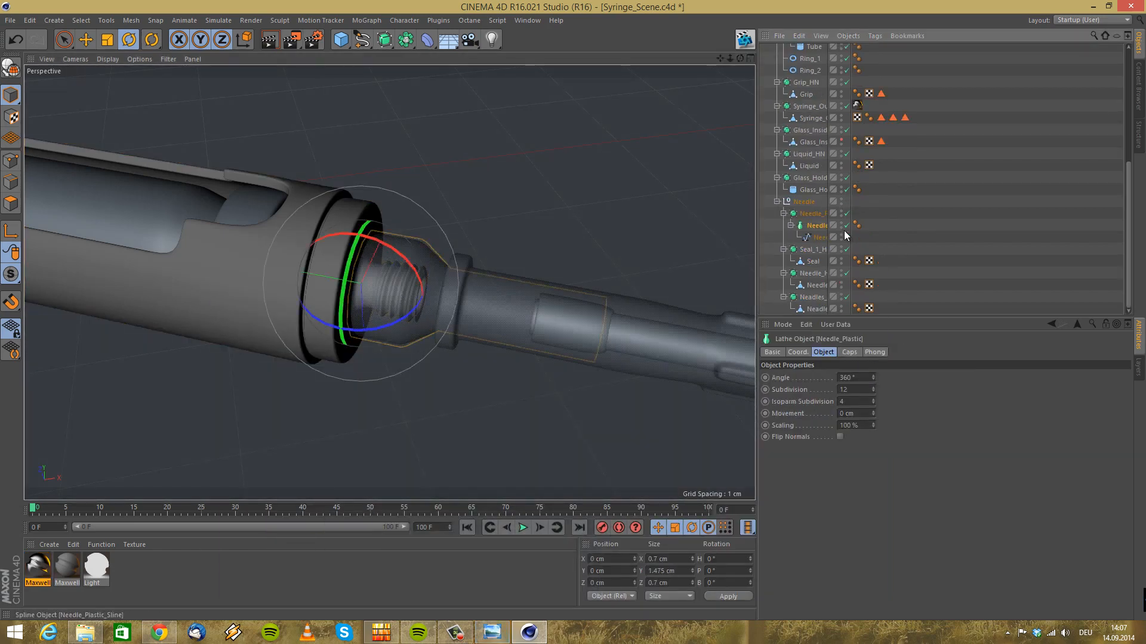
{"action": "left_click", "coordinate": [841, 213]}
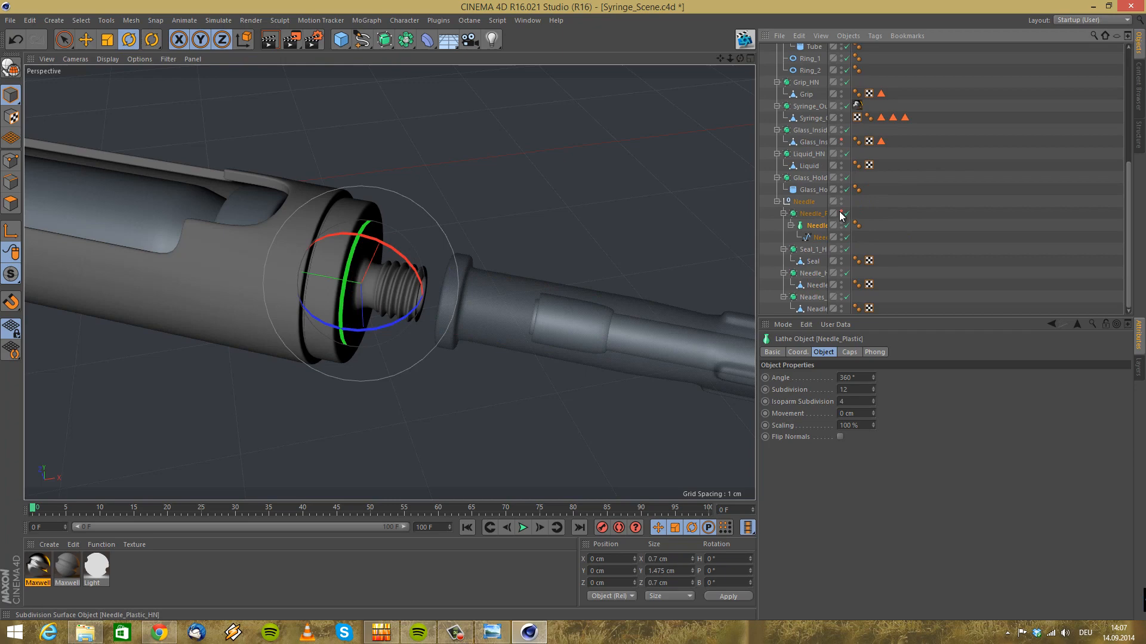
{"action": "left_click", "coordinate": [389, 290]}
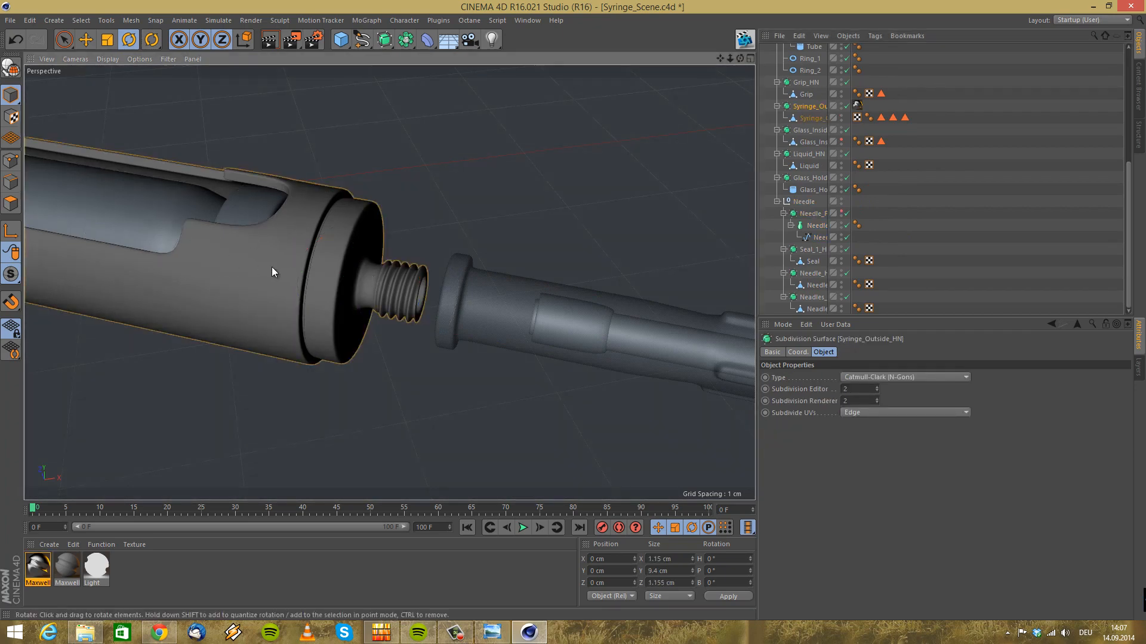
Check the holder inside the barrel's end opening against the reference image and assign the silver Maxwell material to Glass_Holder_HN
{"action": "left_click", "coordinate": [270, 210]}
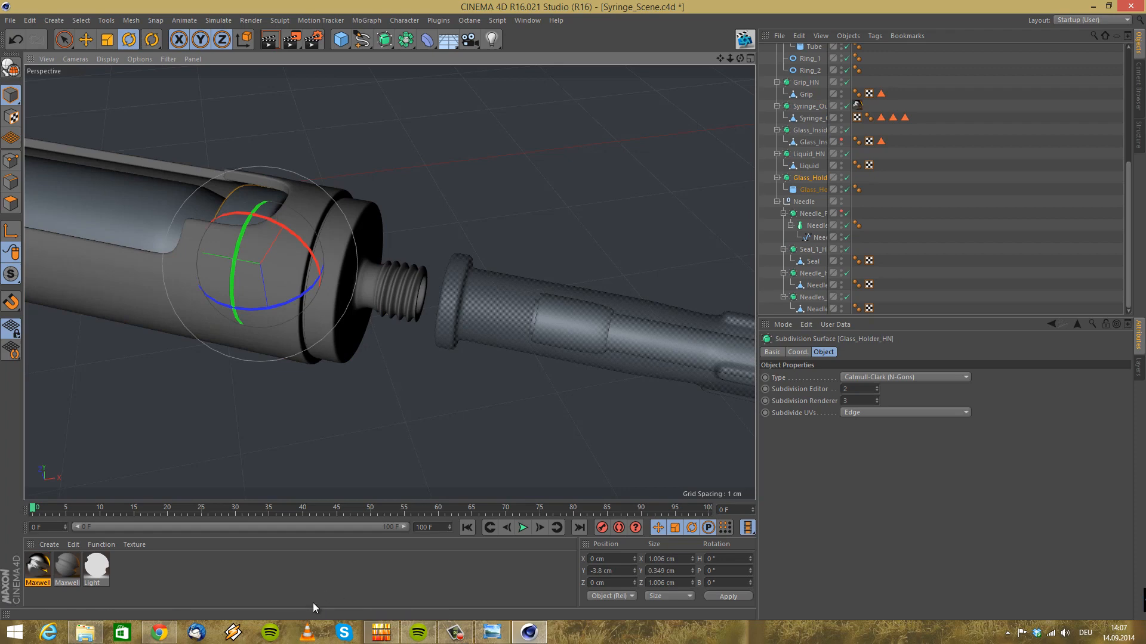
{"action": "left_click_drag", "start_coordinate": [344, 362], "coordinate": [370, 341], "text": "alt"}
{"action": "middle_click_drag", "start_coordinate": [369, 342], "coordinate": [422, 242], "text": "alt"}
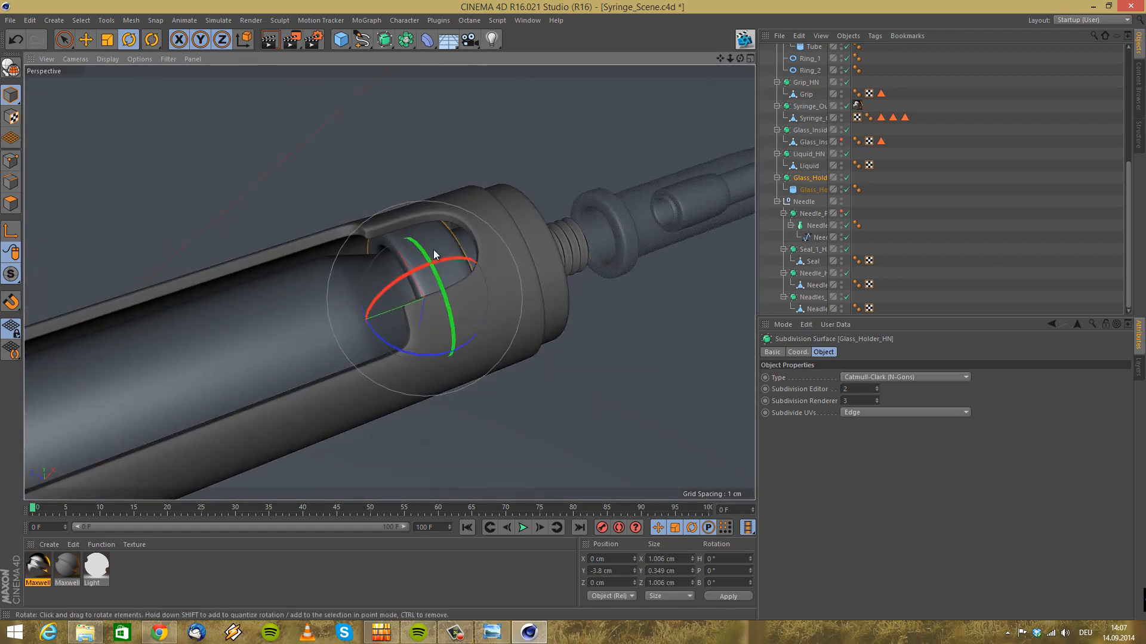
{"action": "left_click", "coordinate": [505, 636]}
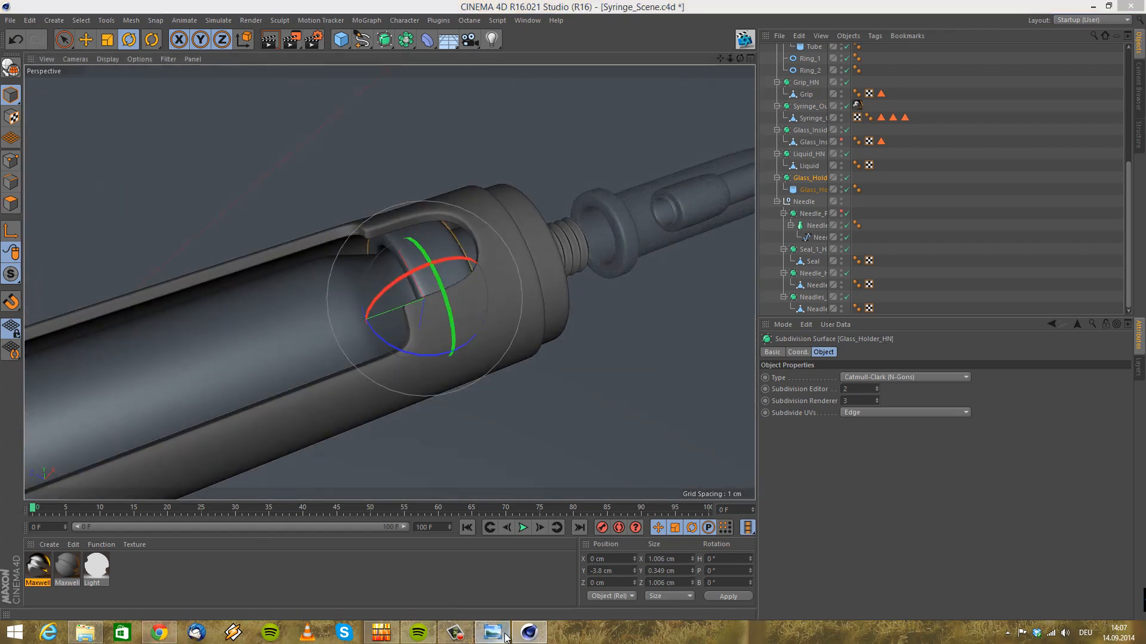
{"action": "left_click", "coordinate": [504, 637]}
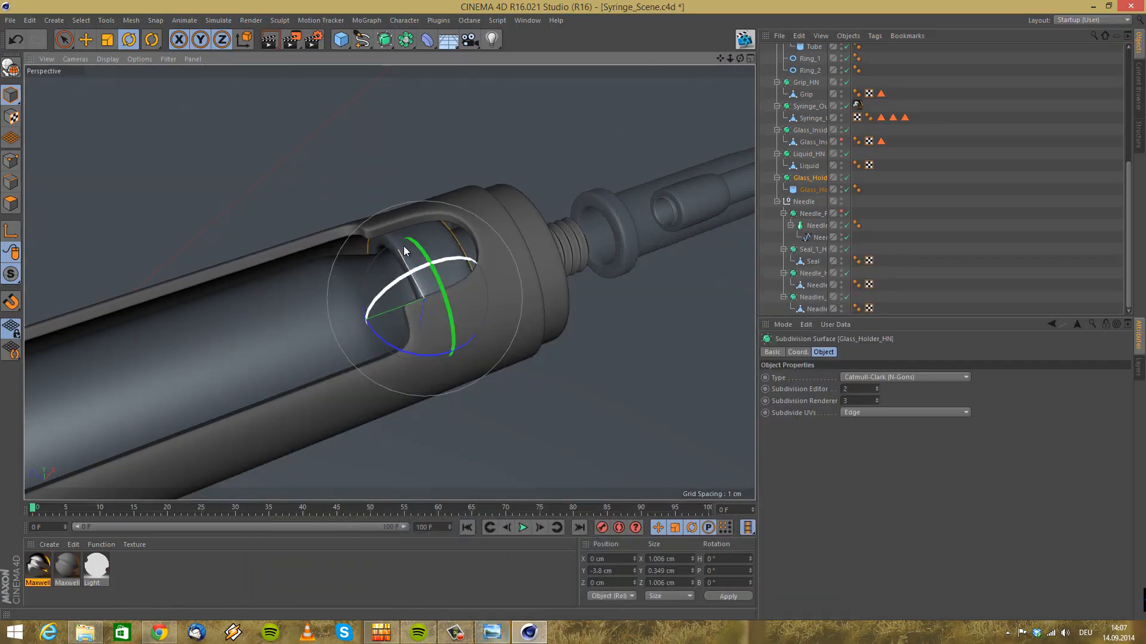
{"action": "left_click_drag", "start_coordinate": [60, 558], "coordinate": [815, 178]}
Inspect the opening around the glass holder up close and restore the viewport visibility of the inner glass and the needle's plastic hub
{"action": "left_click_drag", "start_coordinate": [530, 230], "coordinate": [466, 228], "text": "alt"}
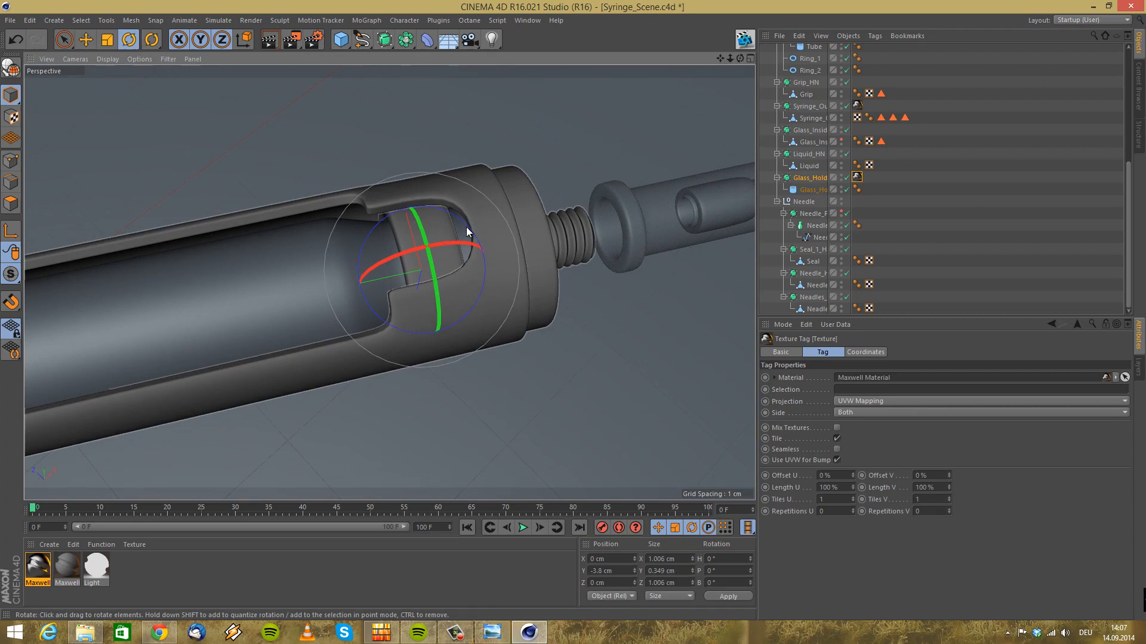
{"action": "scroll", "coordinate": [453, 232], "scroll_direction": "up", "scroll_amount": 6}
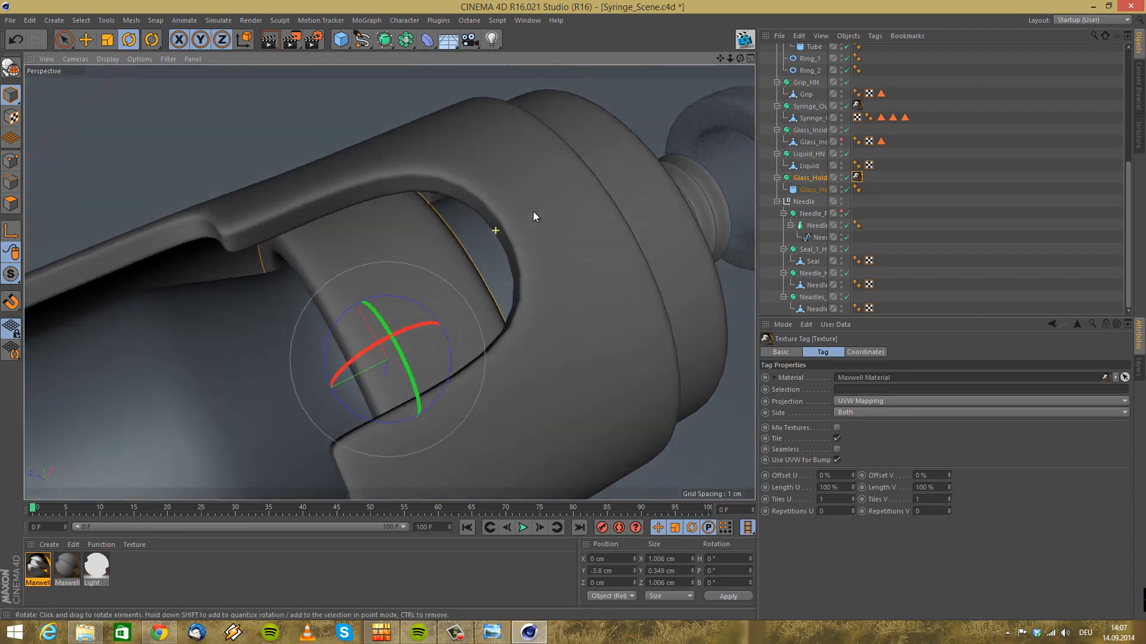
{"action": "left_click_drag", "start_coordinate": [533, 211], "coordinate": [520, 207], "text": "alt"}
{"action": "left_click", "coordinate": [489, 245]}
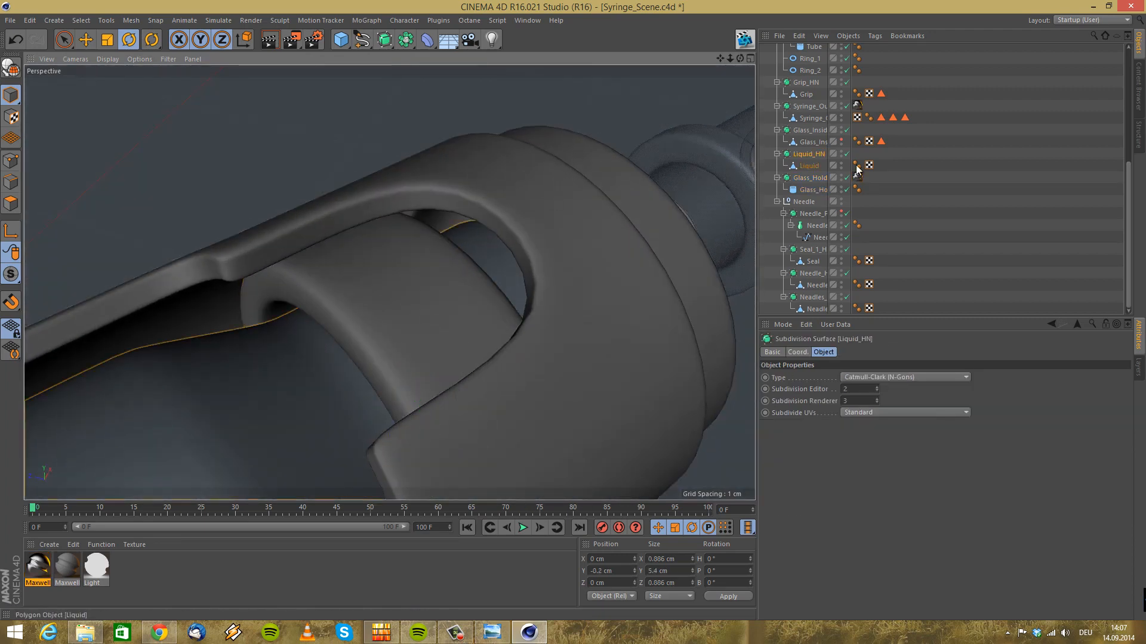
{"action": "scroll", "coordinate": [412, 262], "scroll_direction": "down", "scroll_amount": 5}
{"action": "left_click_drag", "start_coordinate": [416, 281], "coordinate": [200, 298], "text": "alt"}
{"action": "left_click", "coordinate": [842, 139]}
{"action": "left_click", "coordinate": [841, 140]}
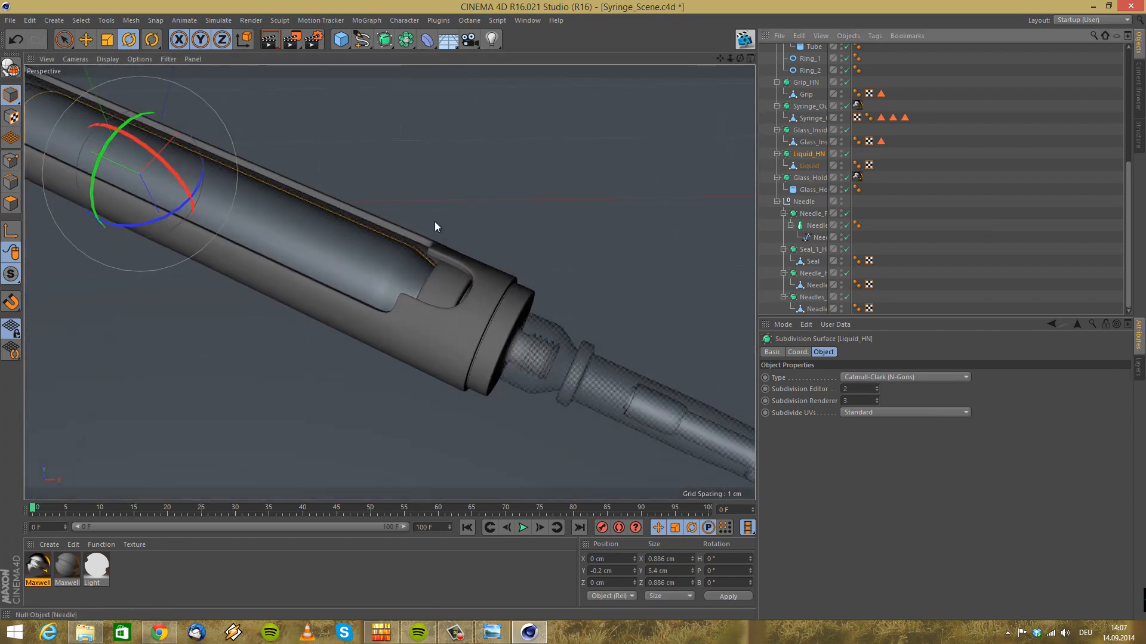
Hide the protective needle cover, Needles_Hull_HN, in the viewport
{"action": "scroll", "coordinate": [467, 209], "scroll_direction": "down", "scroll_amount": 4}
{"action": "left_click_drag", "start_coordinate": [411, 221], "coordinate": [532, 285], "text": "alt"}
{"action": "left_click", "coordinate": [534, 288]}
{"action": "scroll", "coordinate": [664, 261], "scroll_direction": "up", "scroll_amount": 2}
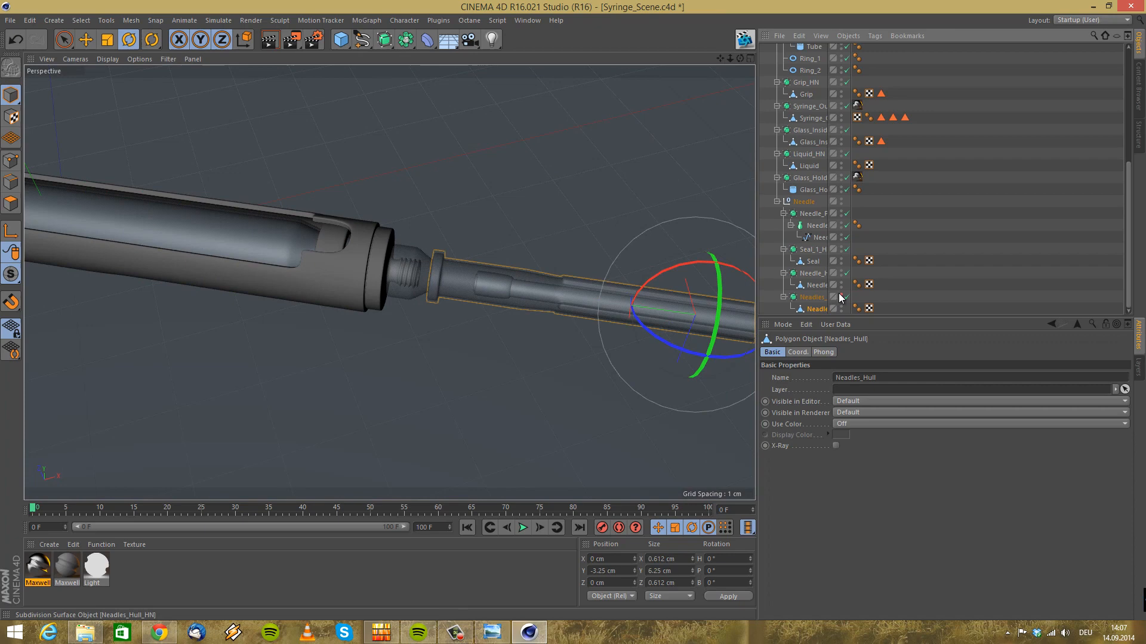
{"action": "left_click", "coordinate": [840, 294]}
Assign the silver Maxwell material to the Needle polygon object on the syringe
{"action": "left_click", "coordinate": [574, 298]}
{"action": "middle_click_drag", "start_coordinate": [501, 240], "coordinate": [351, 210], "text": "alt"}
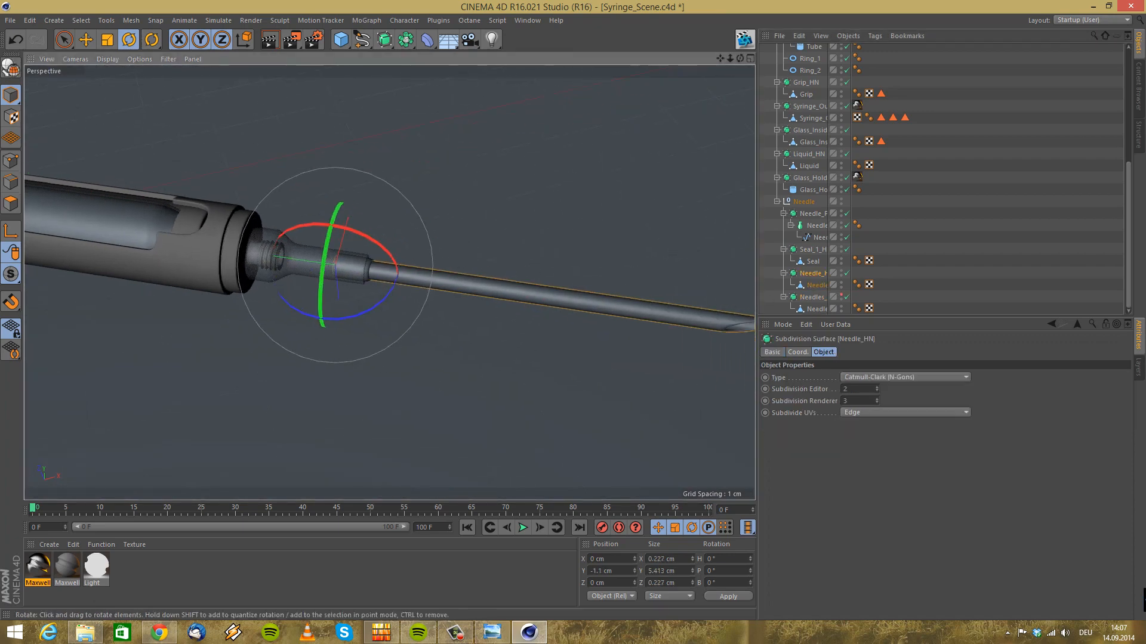
{"action": "left_click_drag", "start_coordinate": [38, 566], "coordinate": [819, 284]}
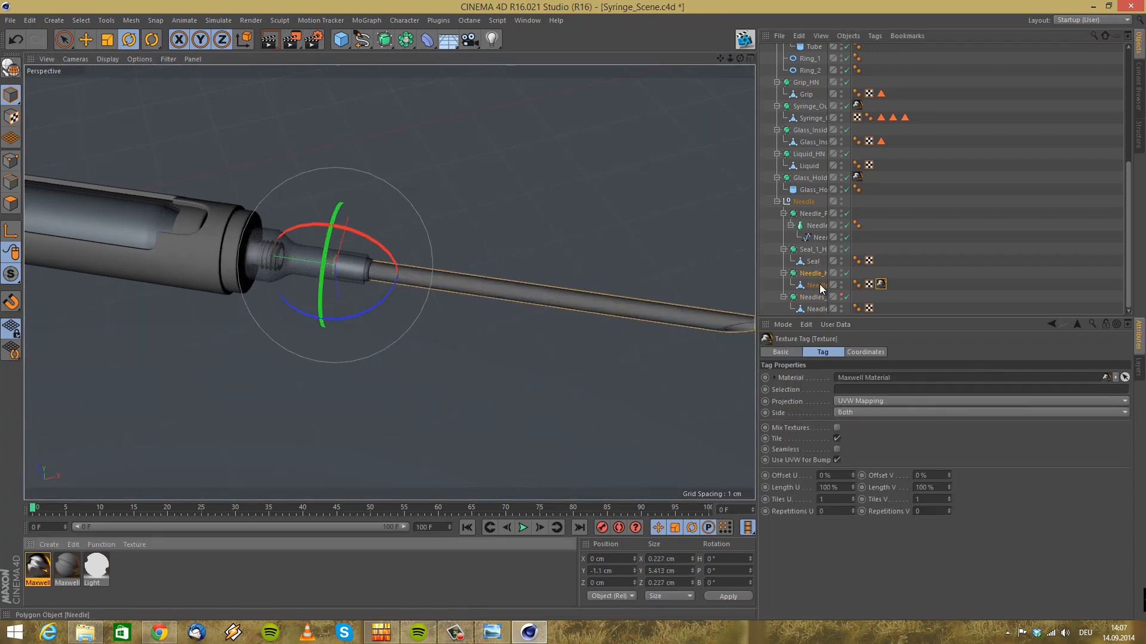
Expand the separate Needle group and assign the silver Maxwell material to the loose needle's Needle_HN object
{"action": "middle_click_drag", "start_coordinate": [495, 173], "coordinate": [434, 418], "text": "alt"}
{"action": "left_click", "coordinate": [293, 128]}
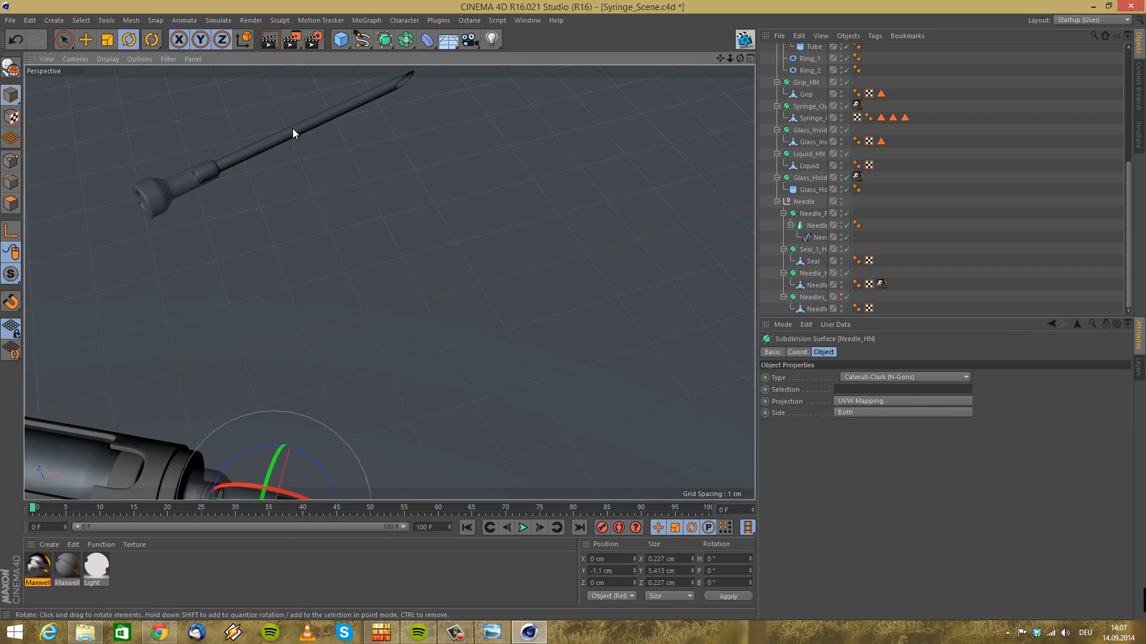
{"action": "scroll", "coordinate": [949, 227], "scroll_direction": "up", "scroll_amount": 5}
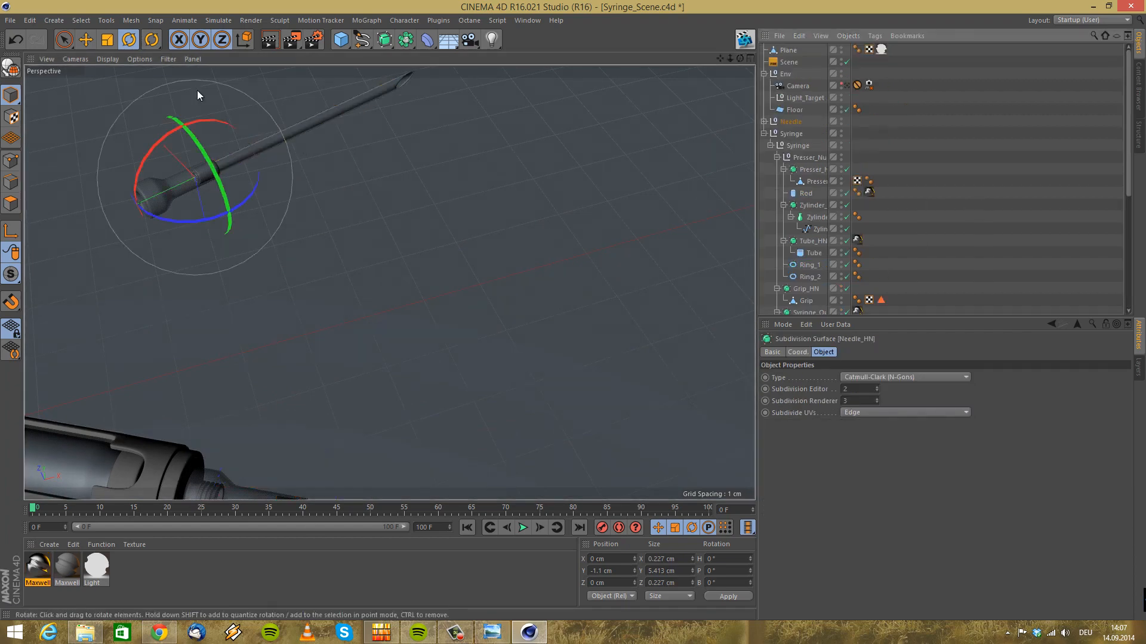
{"action": "left_click_drag", "start_coordinate": [804, 124], "coordinate": [800, 122]}
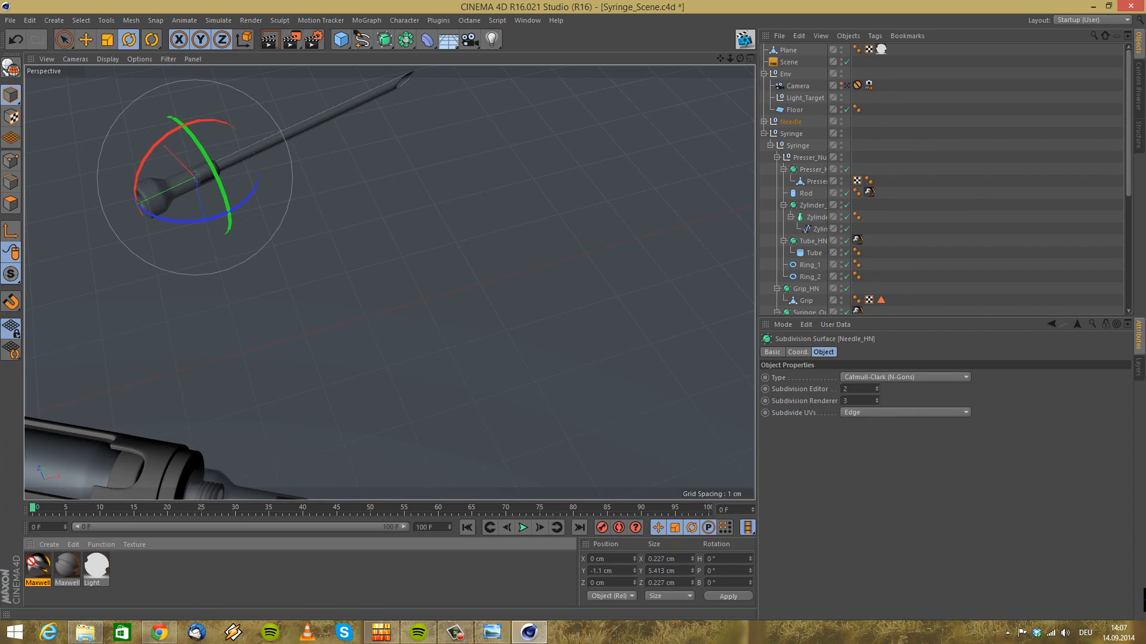
{"action": "left_click", "coordinate": [764, 122]}
{"action": "left_click_drag", "start_coordinate": [371, 208], "coordinate": [307, 200], "text": "alt"}
{"action": "left_click_drag", "start_coordinate": [38, 566], "coordinate": [802, 199]}
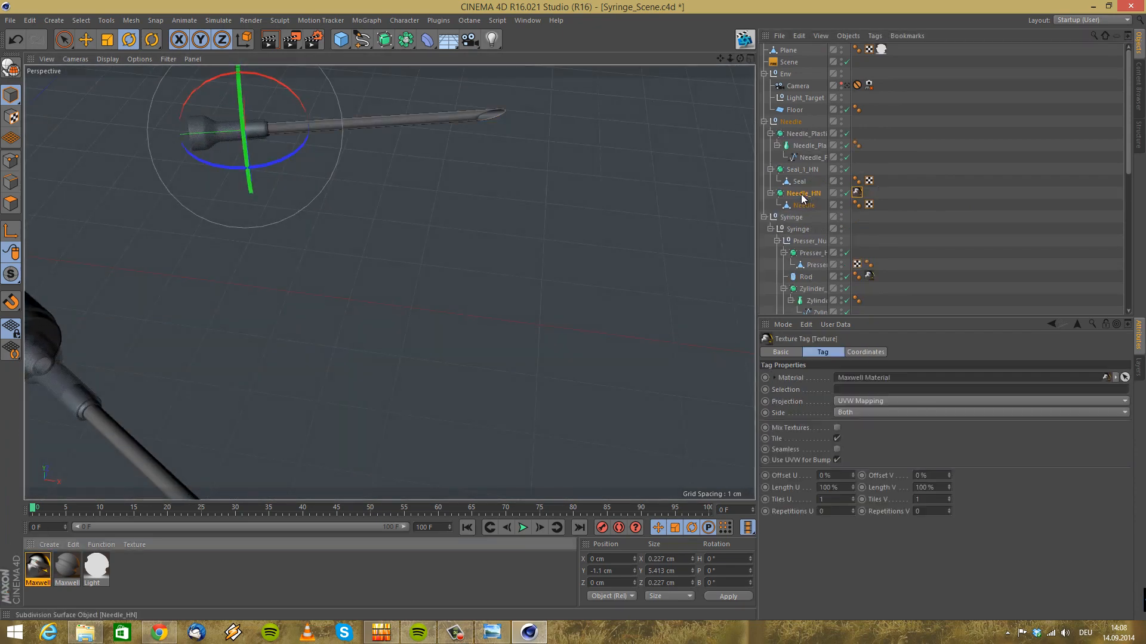
Collapse the Needle and Syringe groups and look through the Env group's Camera
{"action": "left_click", "coordinate": [773, 74]}
{"action": "left_click", "coordinate": [764, 74]}
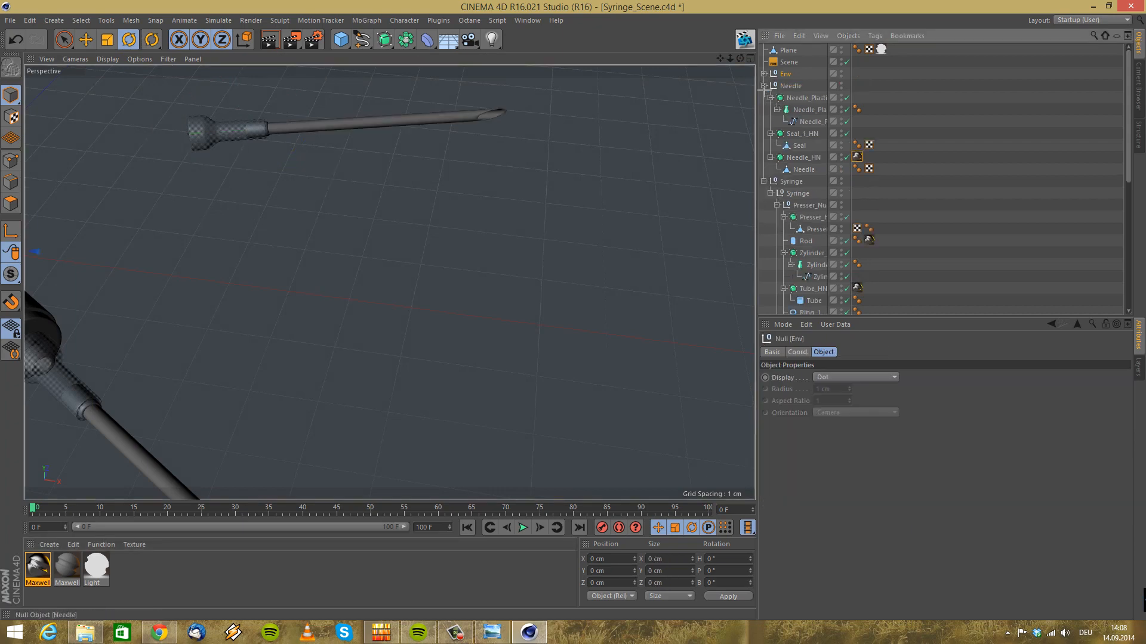
{"action": "left_click", "coordinate": [764, 86]}
{"action": "left_click", "coordinate": [764, 98]}
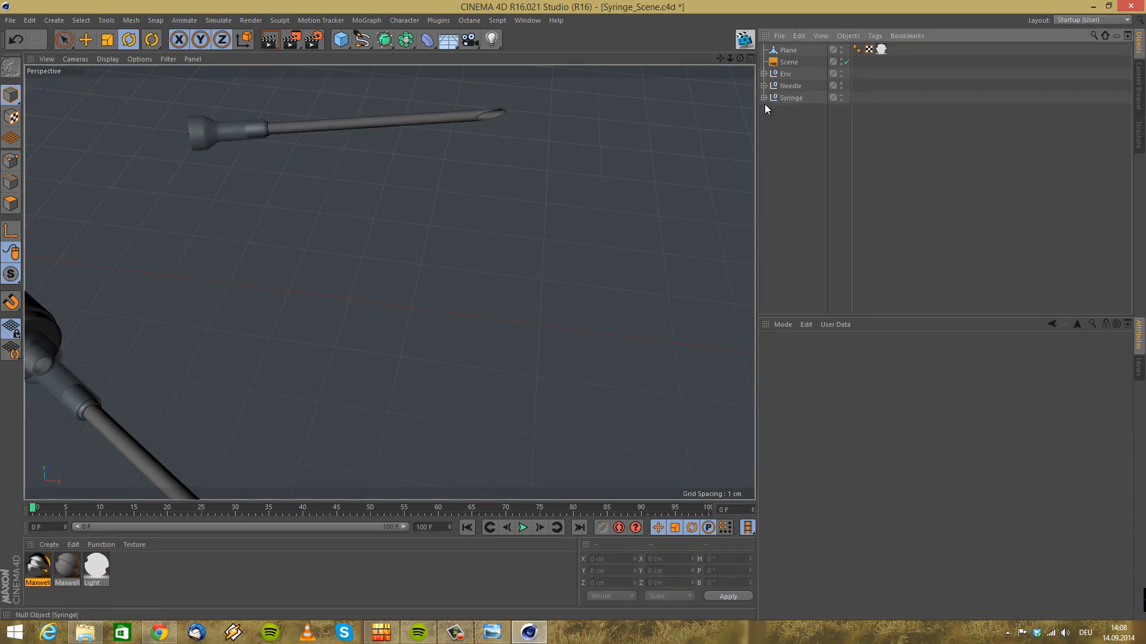
{"action": "left_click", "coordinate": [763, 74]}
{"action": "left_click", "coordinate": [846, 86]}
Run a Maxwell Fire preview of the scene and compare it with the reference render Syringe_Still_01
{"action": "left_click", "coordinate": [789, 62]}
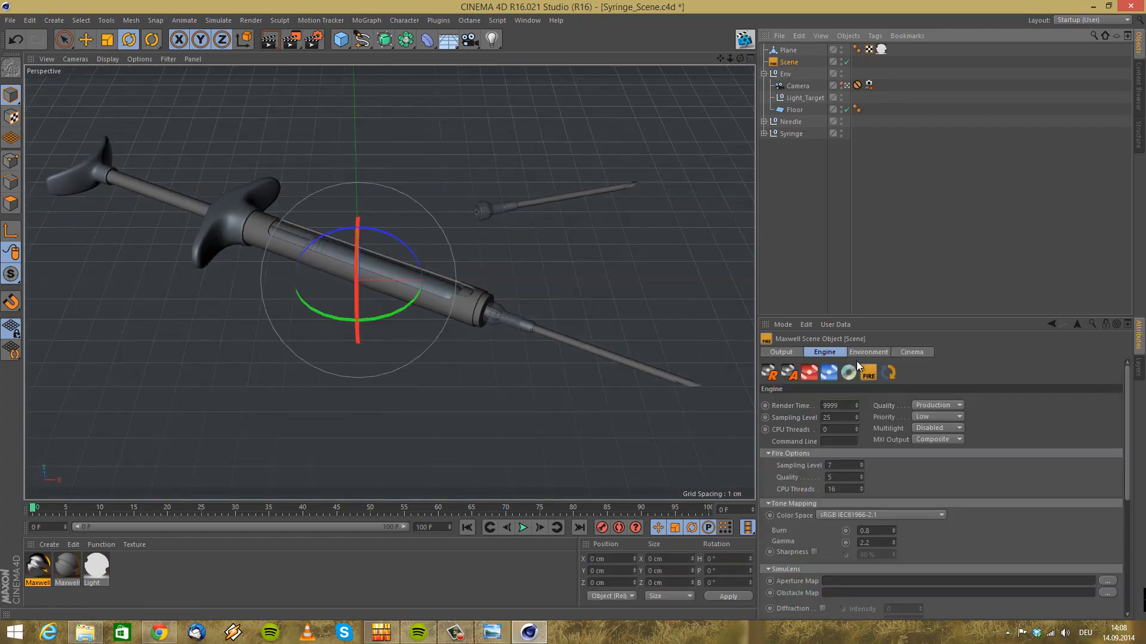
{"action": "left_click", "coordinate": [868, 373]}
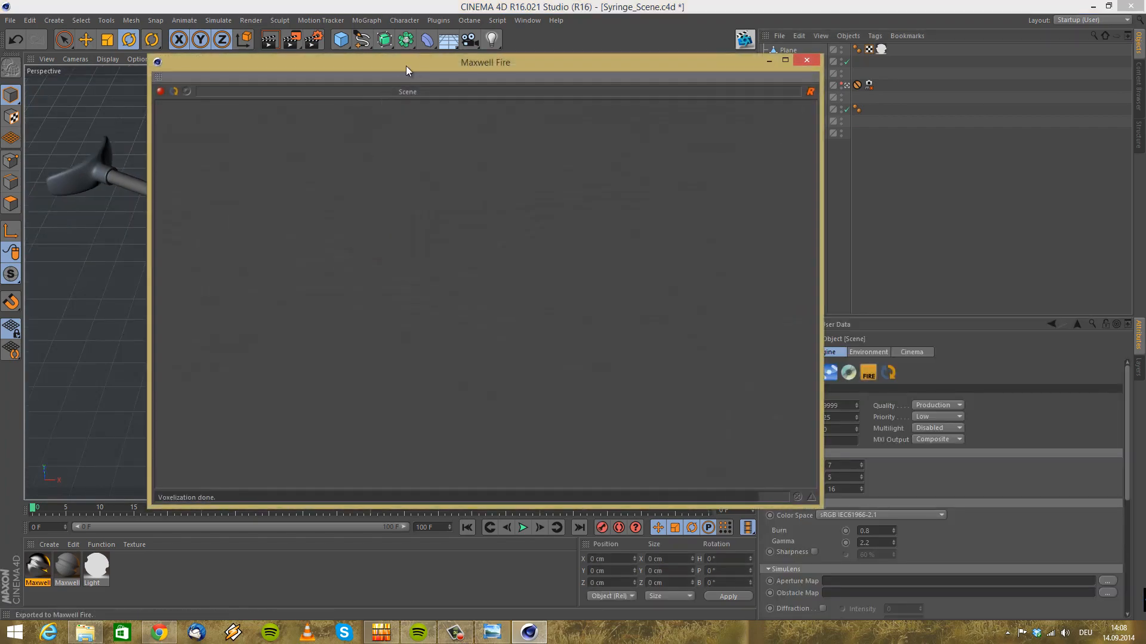
{"action": "left_click_drag", "start_coordinate": [397, 78], "coordinate": [634, 119]}
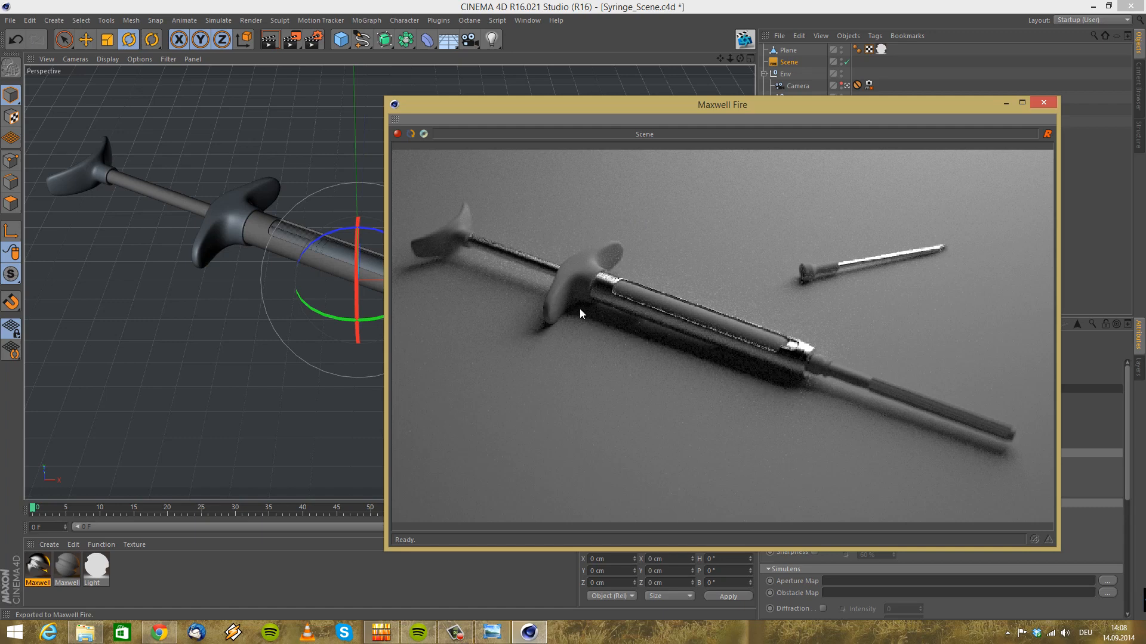
{"action": "left_click", "coordinate": [491, 634]}
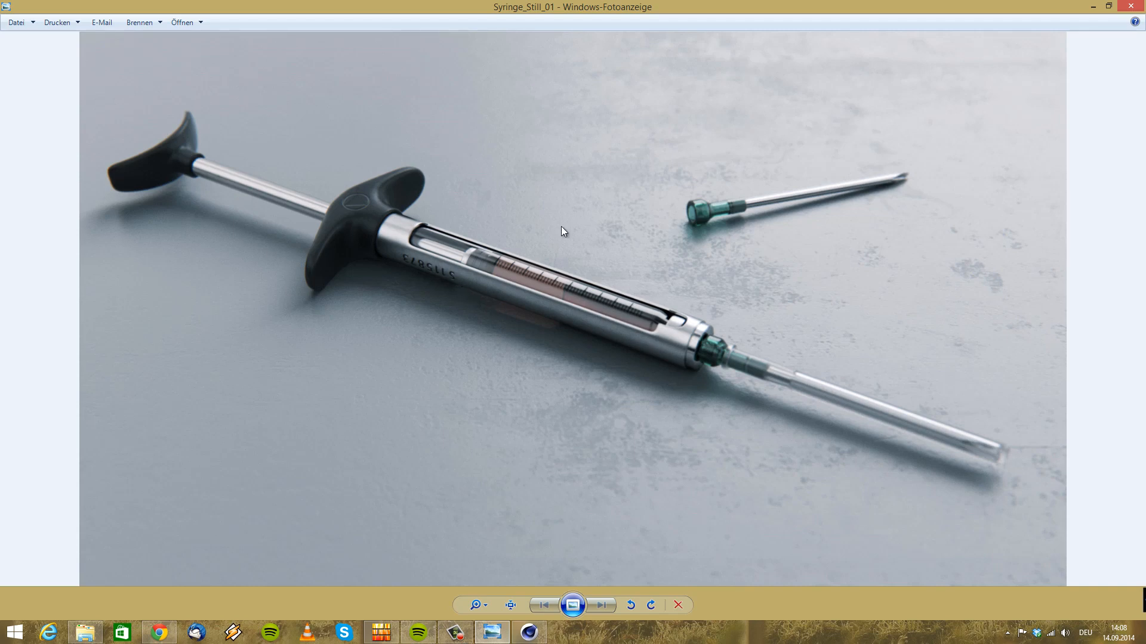
{"action": "left_click", "coordinate": [1093, 7]}
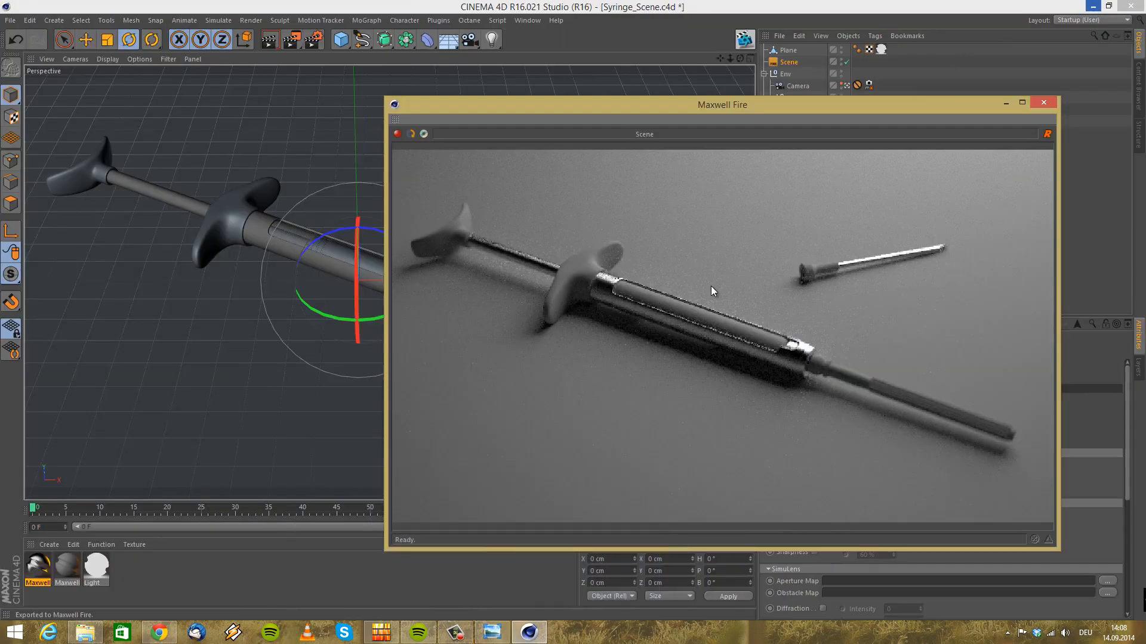
{"action": "left_click", "coordinate": [1047, 100]}
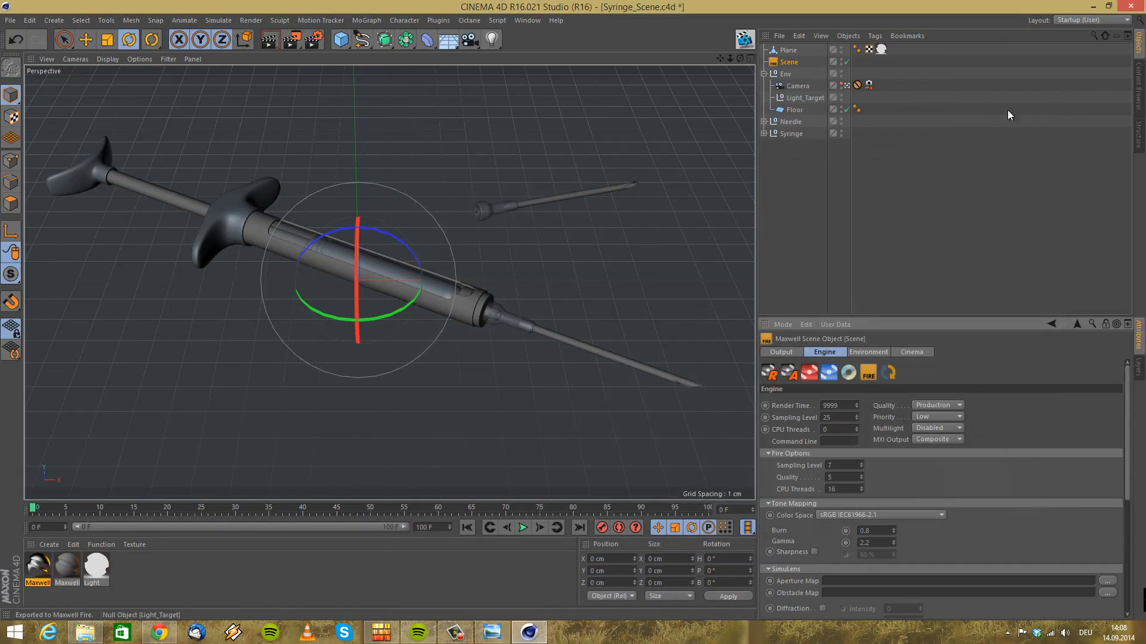
Rename the silver metal material to "Silver Mat"
{"action": "double_click", "coordinate": [37, 566]}
{"action": "left_click", "coordinate": [178, 299]}
{"action": "left_click_drag", "start_coordinate": [376, 165], "coordinate": [95, 142]}
{"action": "type", "text": "Silver Mat"}
{"action": "left_click", "coordinate": [730, 124]}
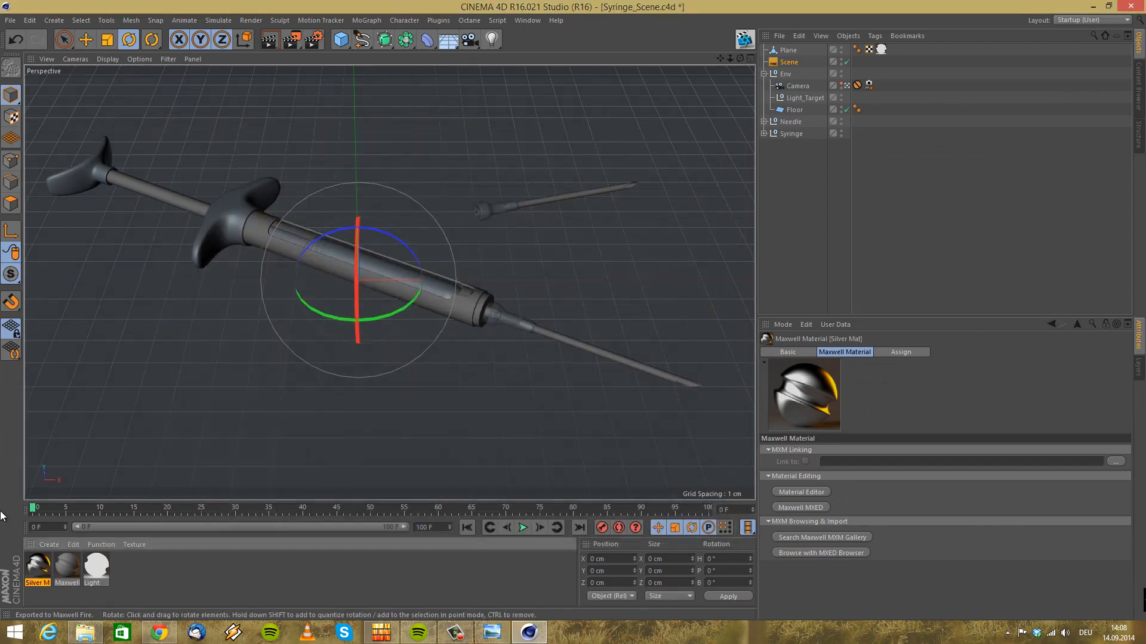
Delete the leftover grey Maxwell material and create a fresh Maxwell Material
{"action": "double_click", "coordinate": [60, 571]}
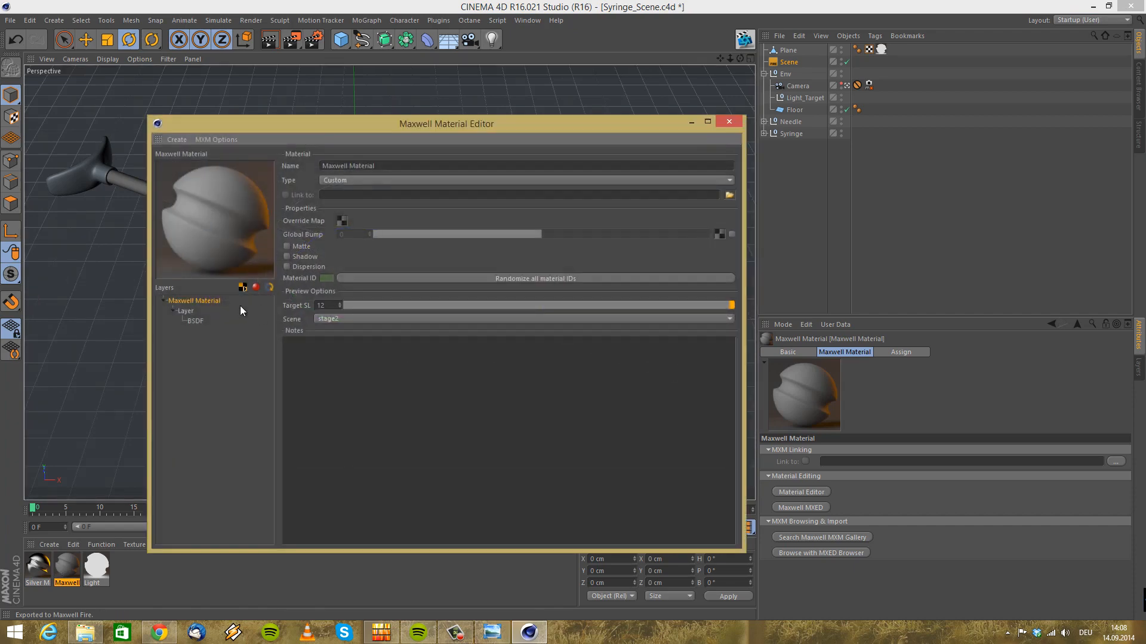
{"action": "left_click", "coordinate": [192, 321]}
{"action": "left_click", "coordinate": [729, 123]}
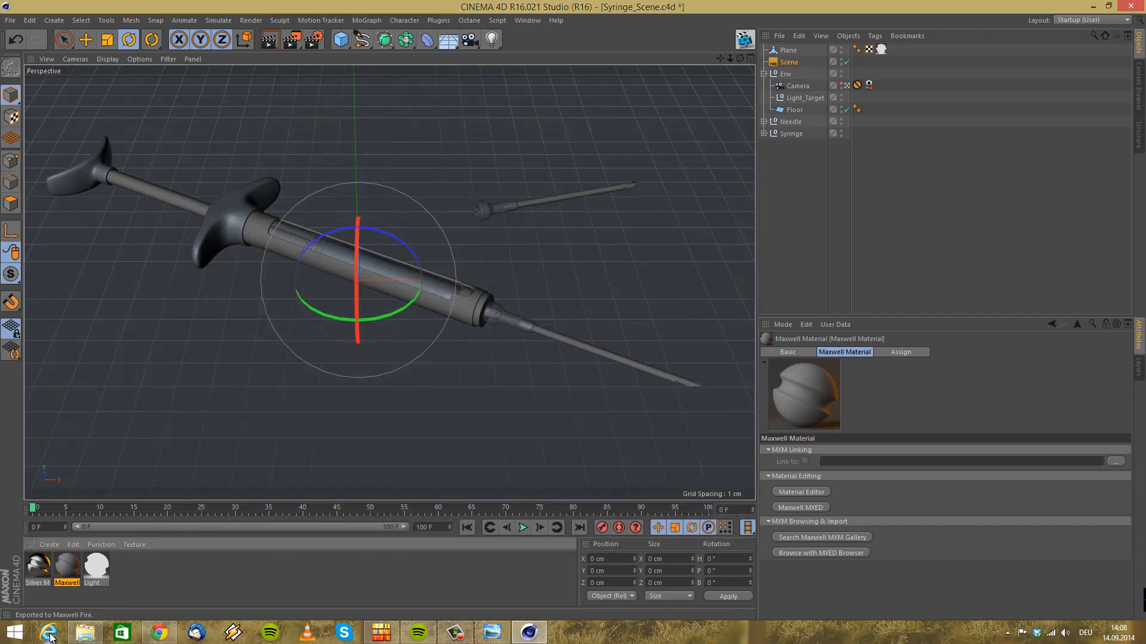
{"action": "key", "text": "Delete"}
{"action": "left_click", "coordinate": [49, 545]}
{"action": "mouse_move", "coordinate": [92, 461]}
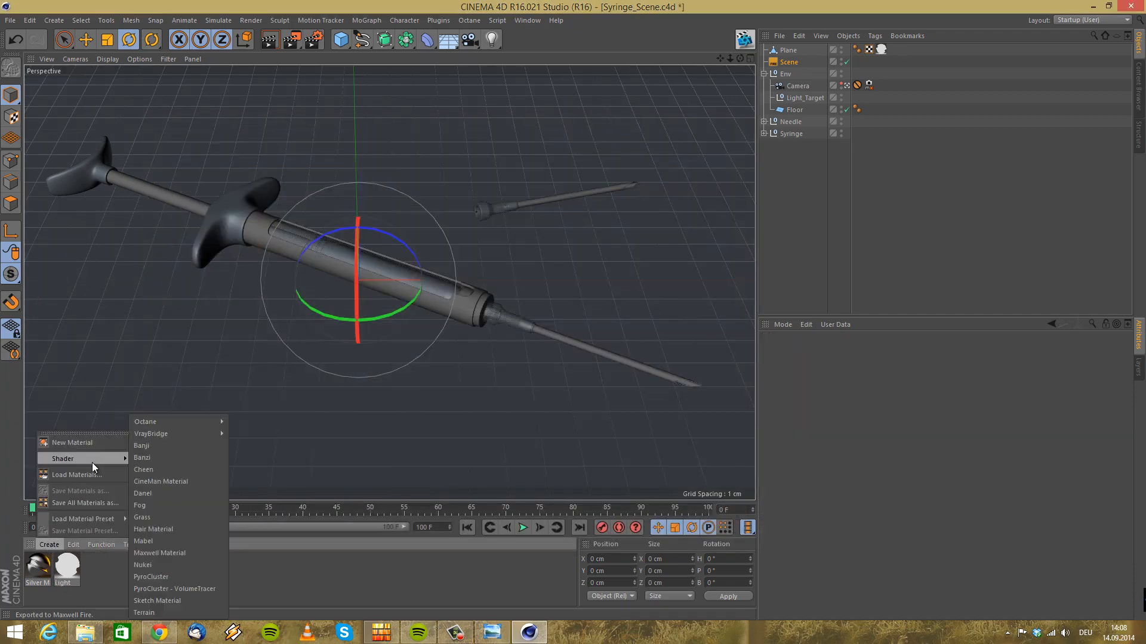
{"action": "left_click", "coordinate": [159, 553]}
Generate a standard Plastic material with the Plastic Wizard, using a roughness of 25
{"action": "double_click", "coordinate": [37, 567]}
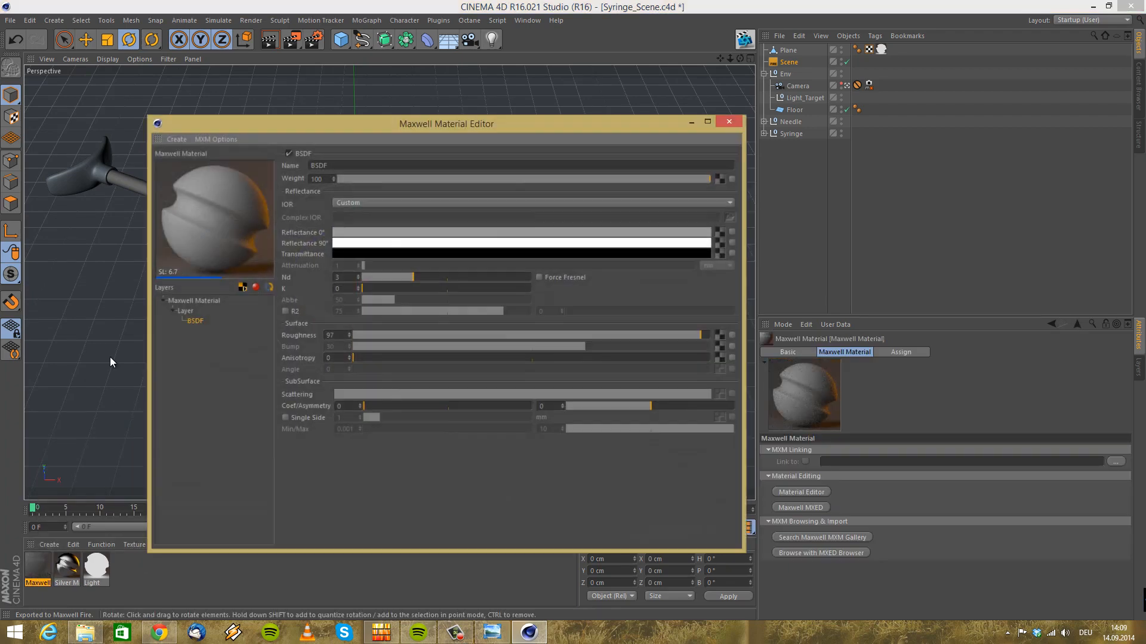
{"action": "left_click", "coordinate": [177, 139]}
{"action": "mouse_move", "coordinate": [196, 257]}
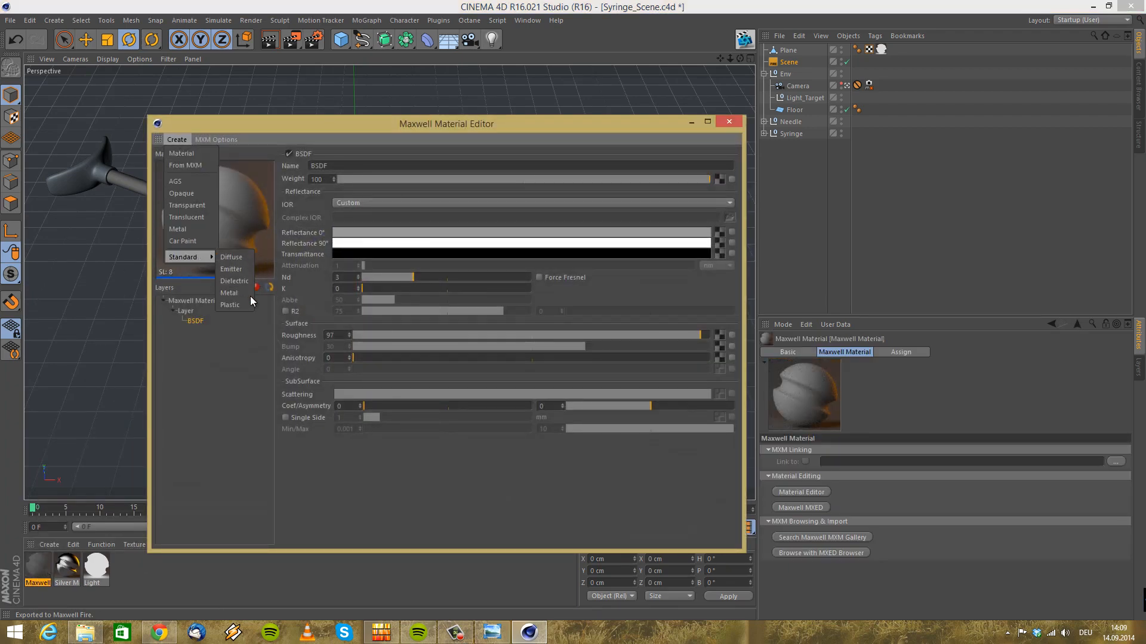
{"action": "left_click", "coordinate": [231, 305]}
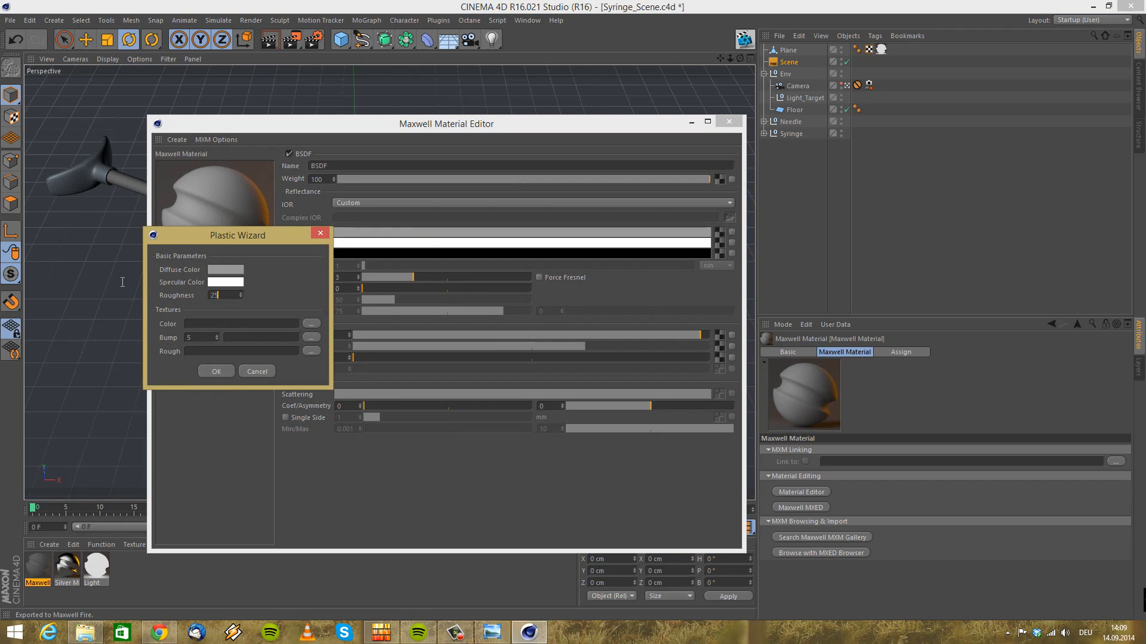
{"action": "key", "text": "Return"}
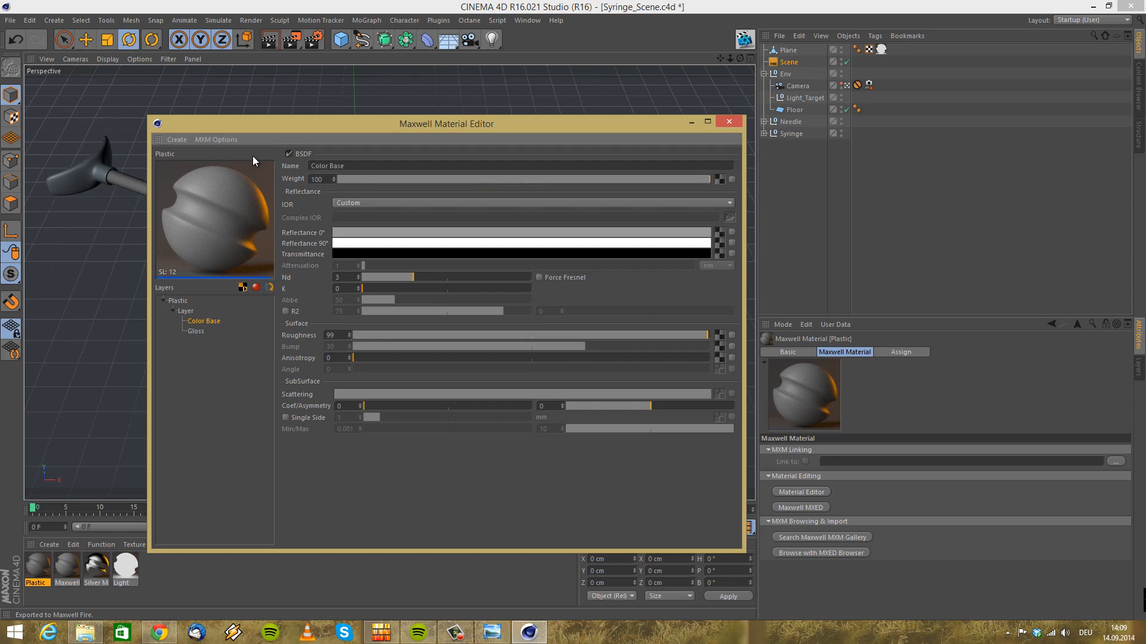
Set the plastic's Color Base Reflectance 0° to a dark grey of RGB 52, 52, 52
{"action": "left_click", "coordinate": [192, 333]}
{"action": "left_click", "coordinate": [212, 323]}
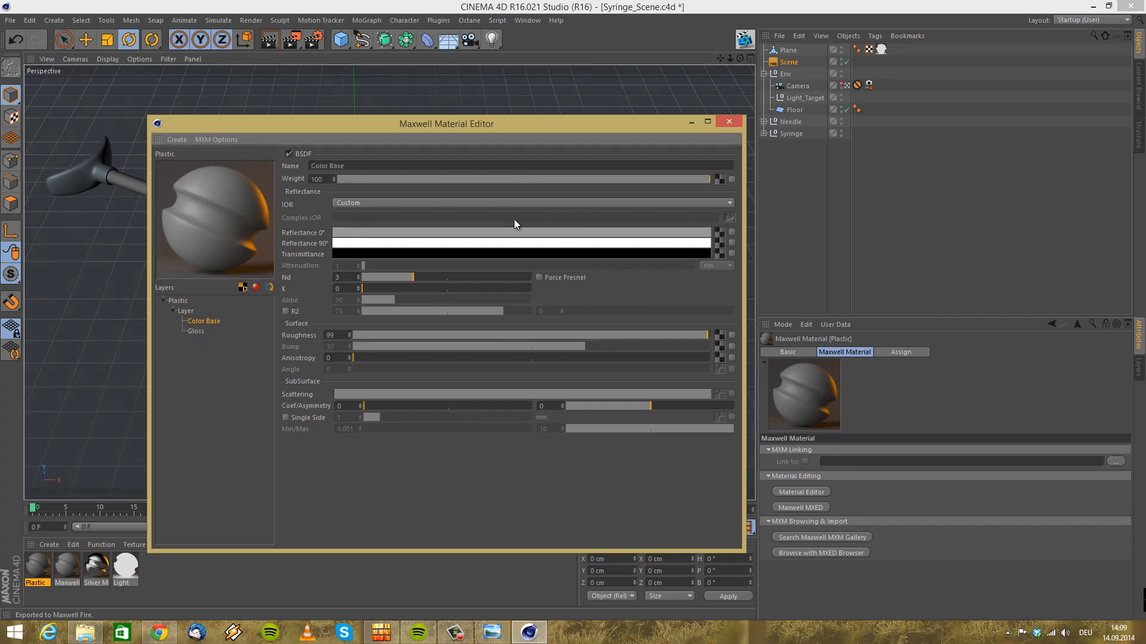
{"action": "left_click", "coordinate": [403, 232]}
{"action": "left_click_drag", "start_coordinate": [316, 228], "coordinate": [299, 241]}
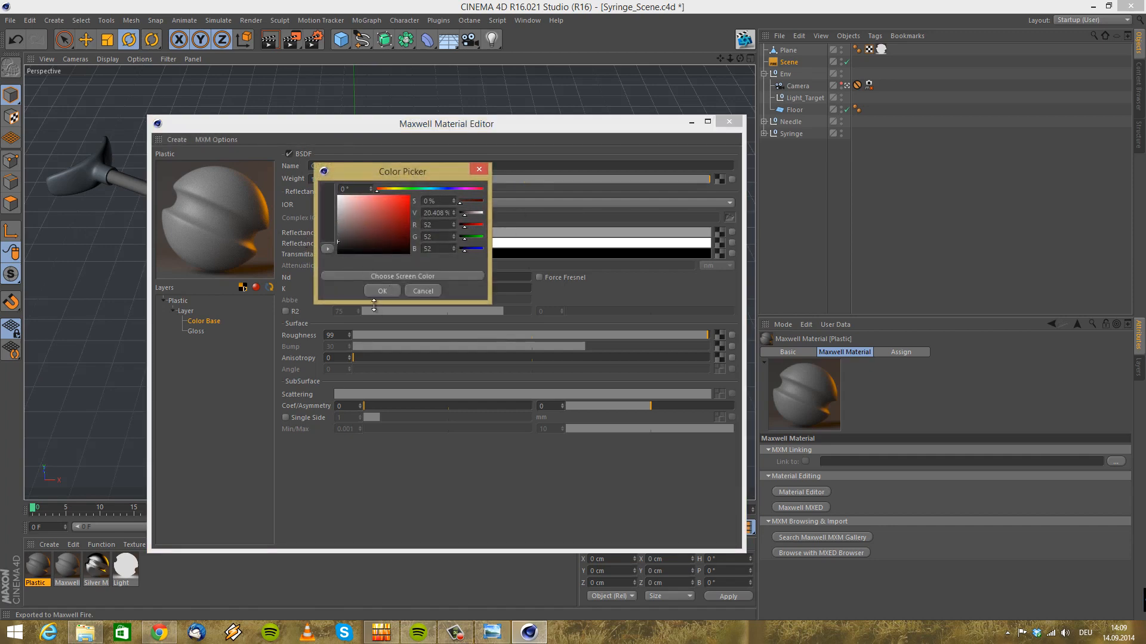
{"action": "left_click", "coordinate": [382, 291]}
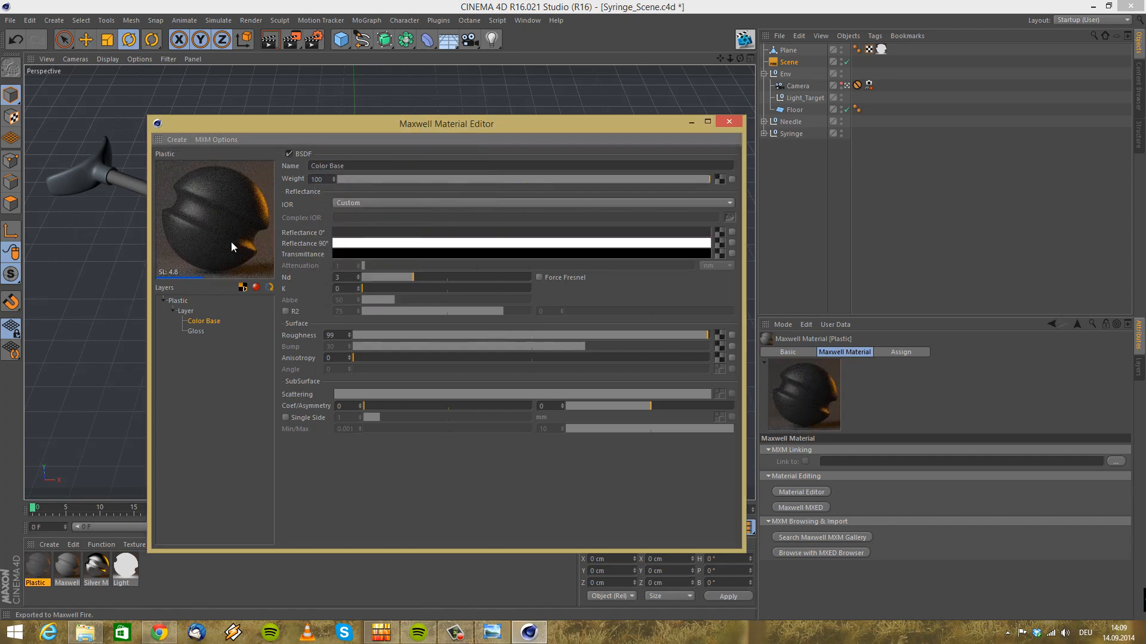
Set the plastic's Gloss BSDF to Nd 1.5 and roughness 28, and close the material editor
{"action": "left_click", "coordinate": [196, 332]}
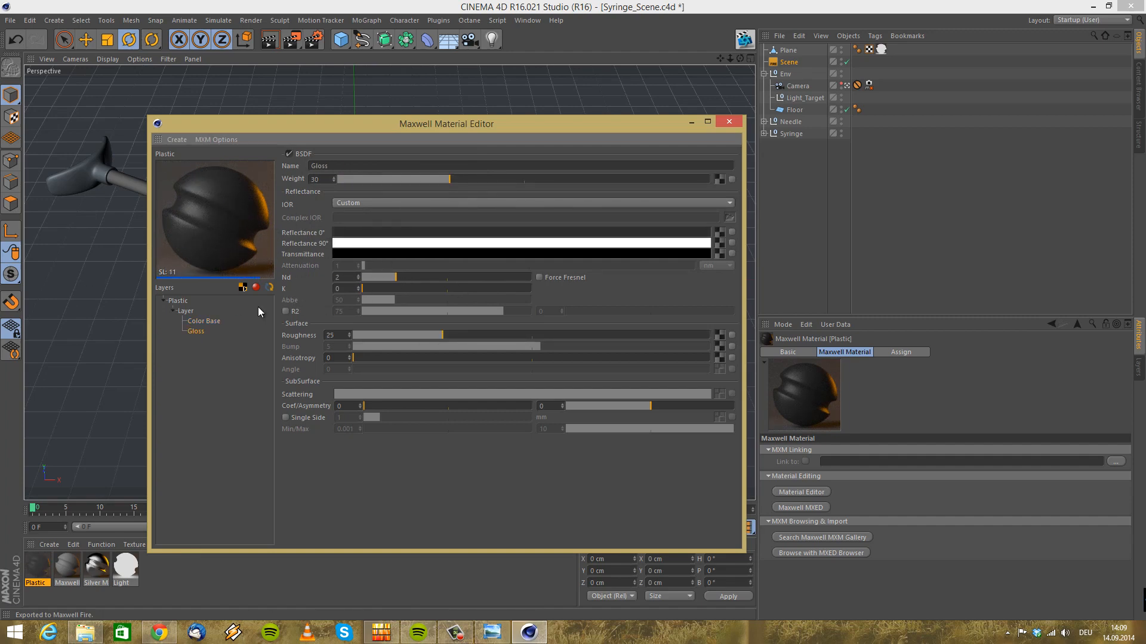
{"action": "left_click_drag", "start_coordinate": [345, 277], "coordinate": [244, 276]}
{"action": "type", "text": "1.5"}
{"action": "key", "text": "Return"}
{"action": "left_click", "coordinate": [345, 334]}
{"action": "type", "text": "28"}
{"action": "key", "text": "Return"}
{"action": "left_click", "coordinate": [729, 123]}
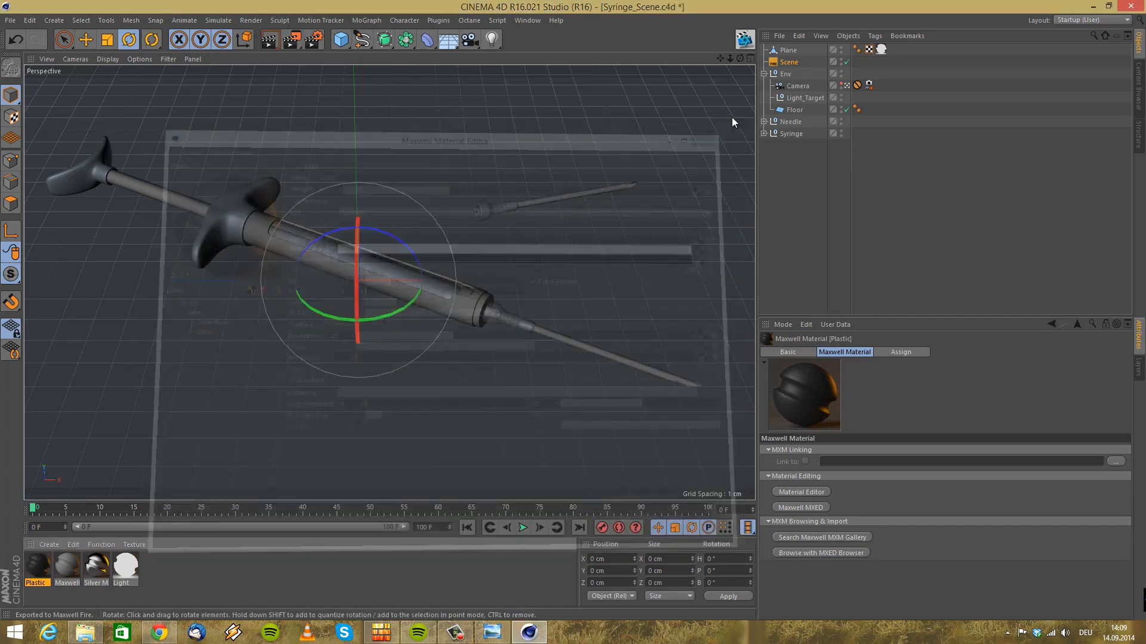
Expand the Syringe group and assign the Plastic material to the Grip and Presser objects
{"action": "left_click", "coordinate": [224, 213]}
{"action": "left_click", "coordinate": [764, 134]}
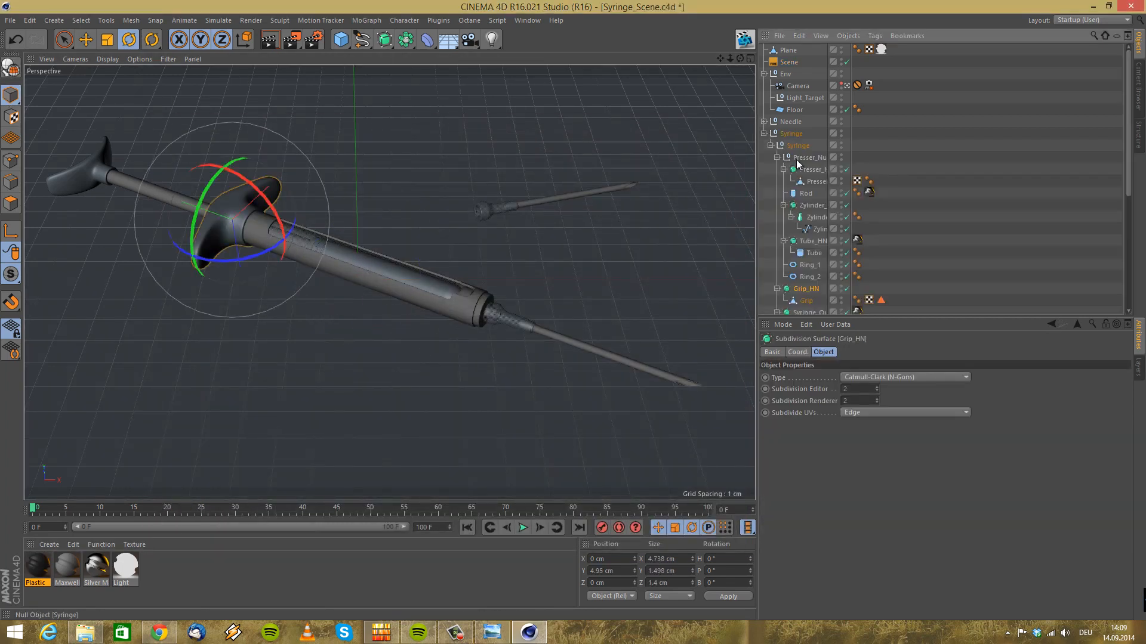
{"action": "left_click_drag", "start_coordinate": [235, 217], "coordinate": [230, 213]}
{"action": "left_click_drag", "start_coordinate": [37, 565], "coordinate": [78, 183]}
Hide the inner glass, Glass_Inside_HN, in the viewport and leave the scene camera's view
{"action": "left_click", "coordinate": [359, 269]}
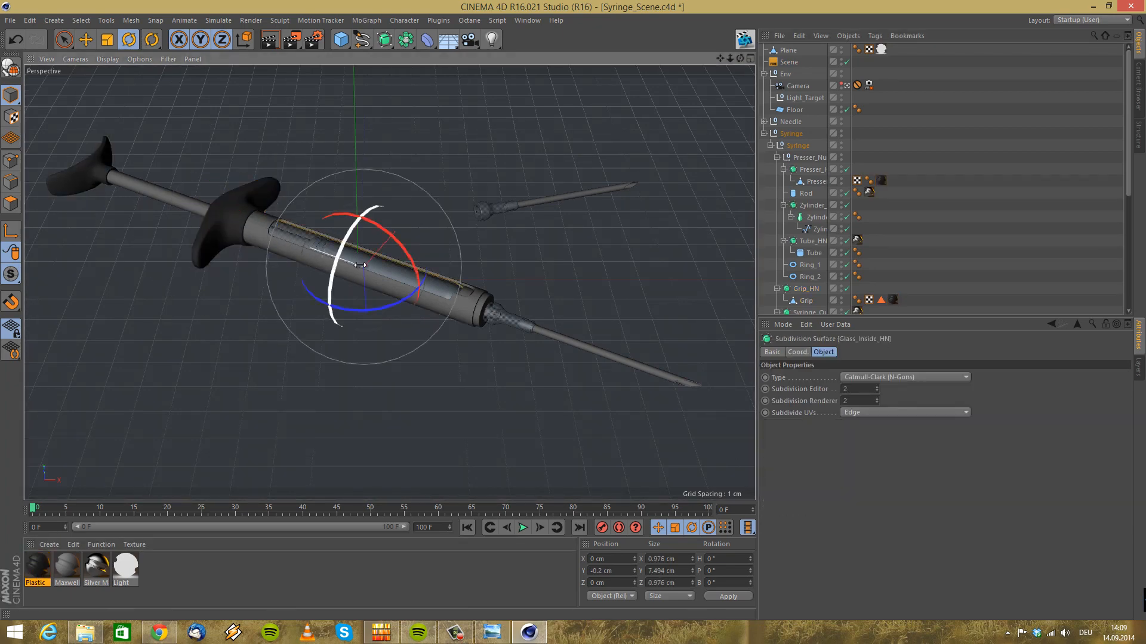
{"action": "scroll", "coordinate": [918, 263], "scroll_direction": "down", "scroll_amount": 5}
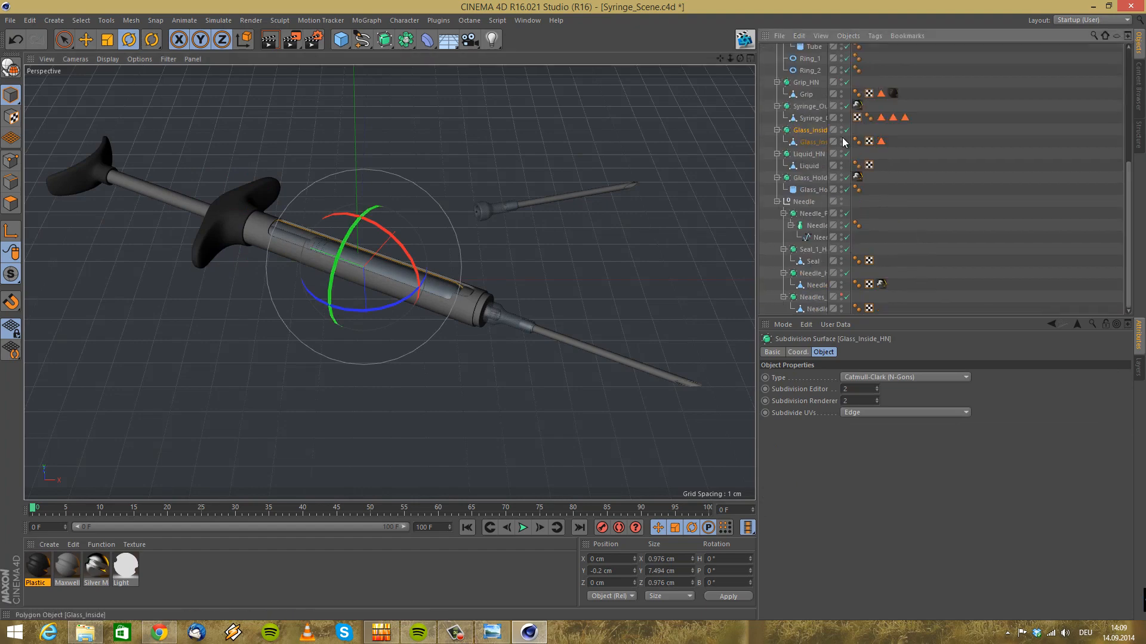
{"action": "left_click", "coordinate": [316, 245]}
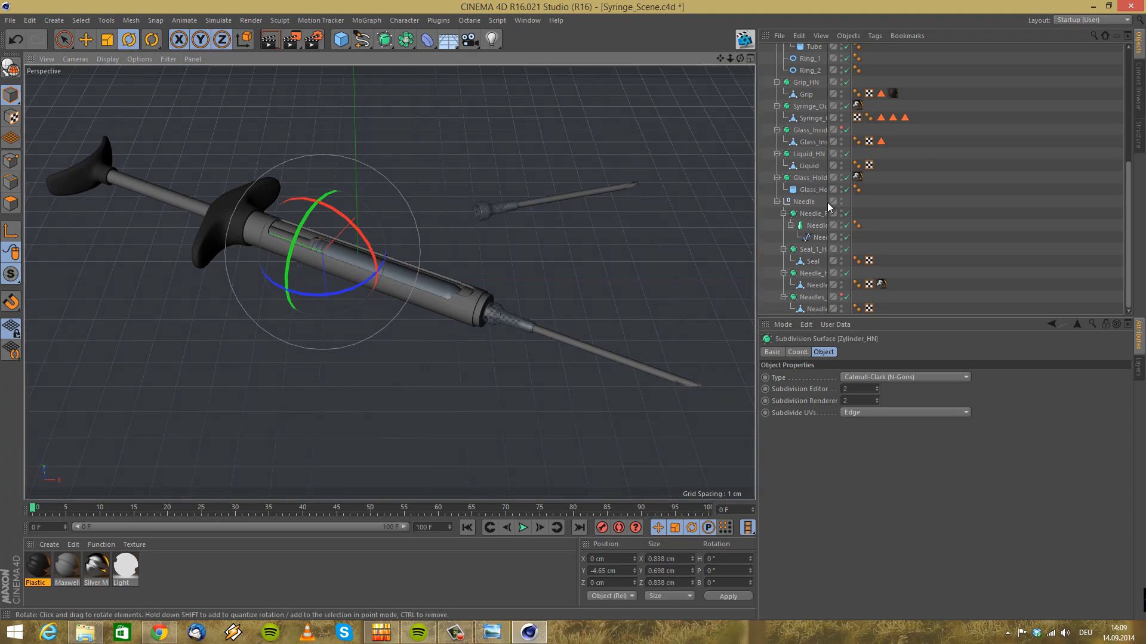
{"action": "scroll", "coordinate": [825, 113], "scroll_direction": "up", "scroll_amount": 6}
{"action": "left_click", "coordinate": [847, 87]}
Assign the Plastic material to the plunger's Zylinder object inside the glass holder
{"action": "middle_click_drag", "start_coordinate": [674, 257], "coordinate": [677, 363], "text": "alt"}
{"action": "right_click_drag", "start_coordinate": [300, 265], "coordinate": [325, 228], "text": "alt"}
{"action": "left_click_drag", "start_coordinate": [324, 224], "coordinate": [513, 281], "text": "alt"}
{"action": "left_click_drag", "start_coordinate": [37, 567], "coordinate": [348, 239]}
Assign the Plastic material to the sealing rings Ring_1 and Ring_2 on the plunger
{"action": "left_click_drag", "start_coordinate": [416, 338], "coordinate": [435, 280], "text": "alt"}
{"action": "left_click", "coordinate": [435, 280]}
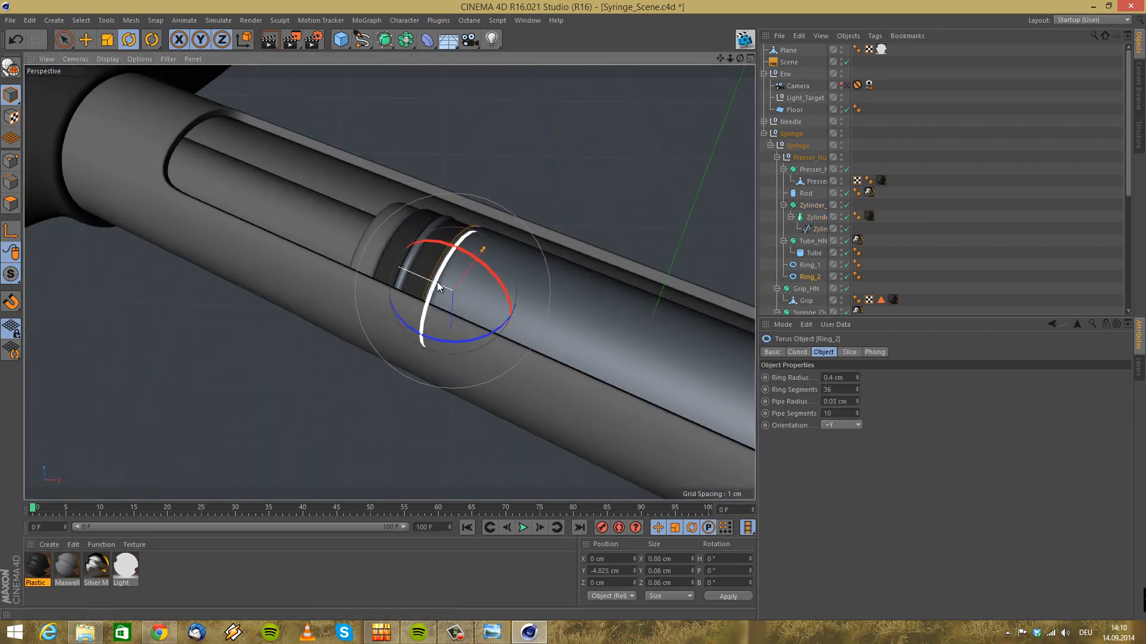
{"action": "left_click_drag", "start_coordinate": [490, 317], "coordinate": [541, 325], "text": "alt"}
{"action": "left_click_drag", "start_coordinate": [37, 567], "coordinate": [811, 277]}
{"action": "left_click_drag", "start_coordinate": [37, 576], "coordinate": [814, 262]}
Inspect the plunger's tube and the liquid body inside the glass holder up close
{"action": "mouse_move", "coordinate": [378, 255]}
{"action": "left_mouse_down", "text": "alt"}
{"action": "mouse_move", "coordinate": [319, 263]}
{"action": "mouse_move", "coordinate": [381, 260]}
{"action": "left_mouse_up", "text": "alt"}
{"action": "middle_click_drag", "start_coordinate": [379, 269], "coordinate": [525, 296], "text": "alt"}
{"action": "left_click", "coordinate": [527, 297]}
{"action": "left_click_drag", "start_coordinate": [462, 233], "coordinate": [468, 224], "text": "alt"}
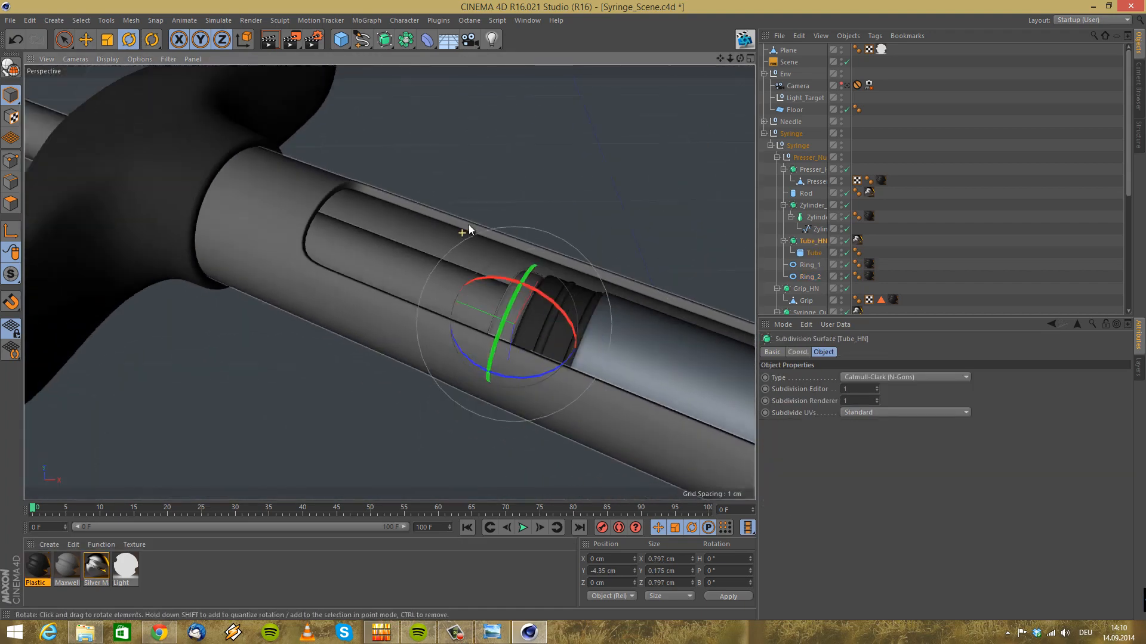
{"action": "right_click_drag", "start_coordinate": [468, 224], "coordinate": [442, 188], "text": "alt"}
{"action": "middle_click_drag", "start_coordinate": [442, 188], "coordinate": [438, 187], "text": "alt"}
{"action": "left_click", "coordinate": [428, 331]}
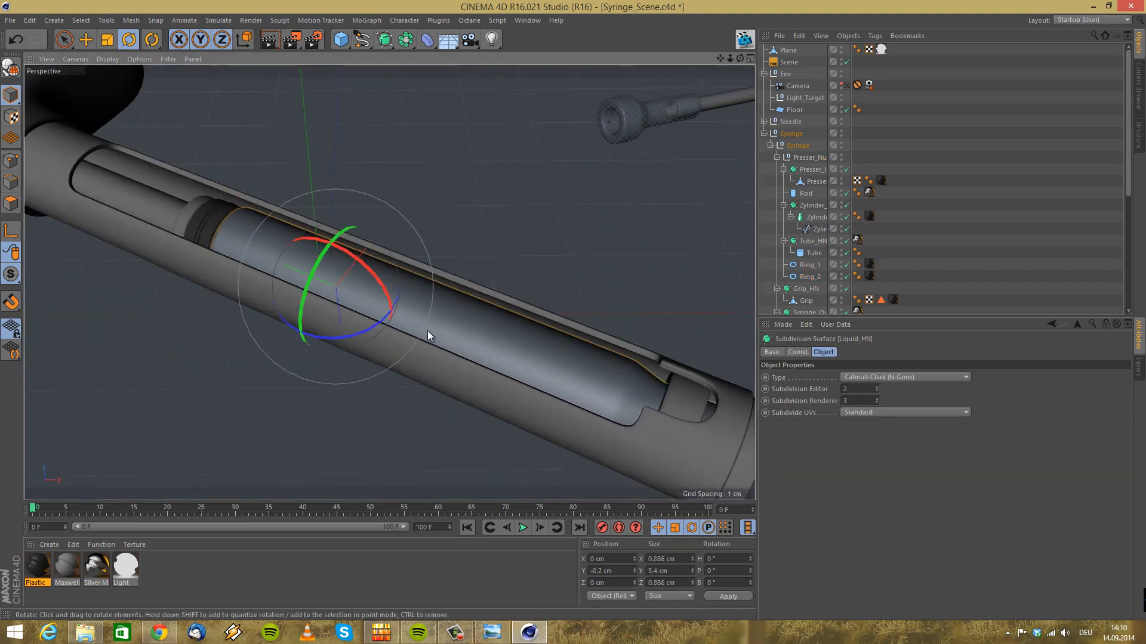
Rename the Plastic material to "Black Plastic"
{"action": "double_click", "coordinate": [36, 575]}
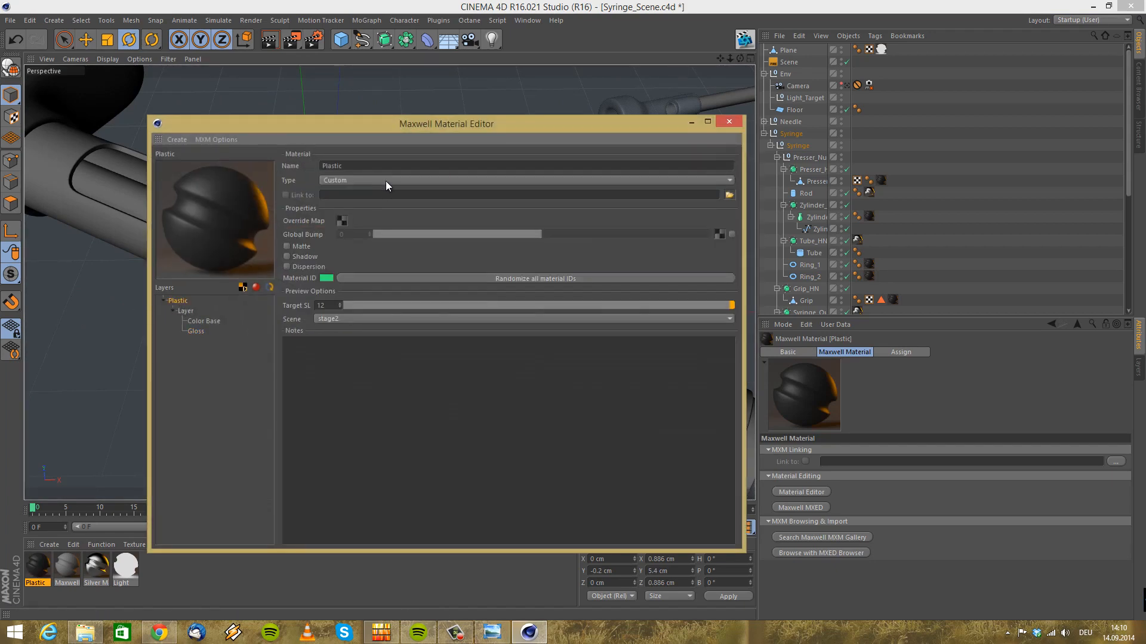
{"action": "type", "text": "Black Plastic"}
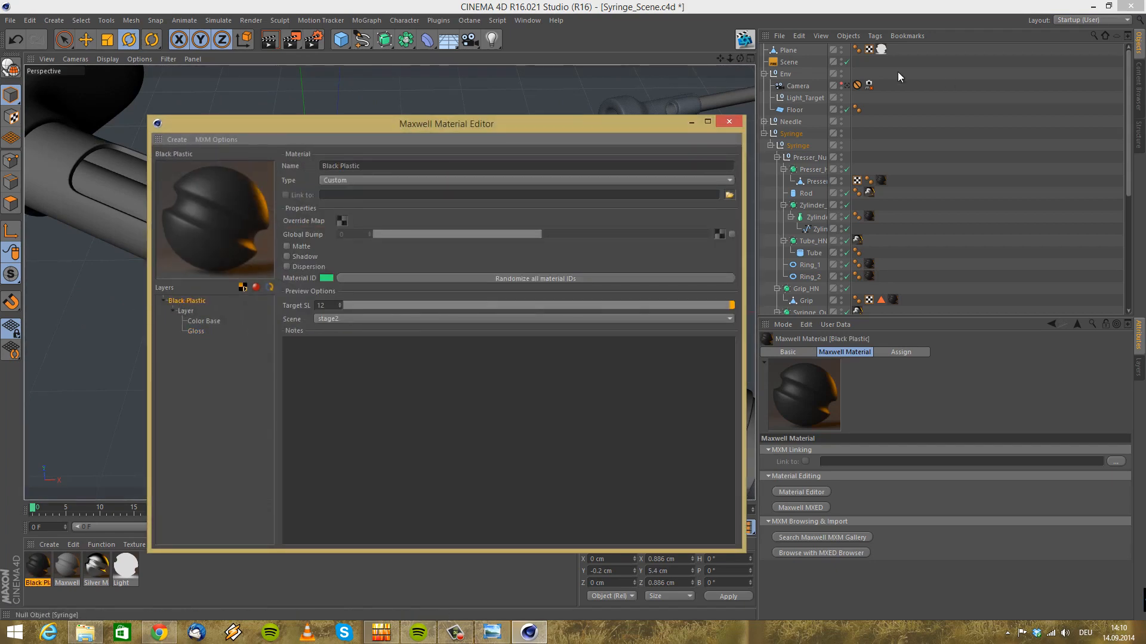
{"action": "left_click", "coordinate": [729, 122]}
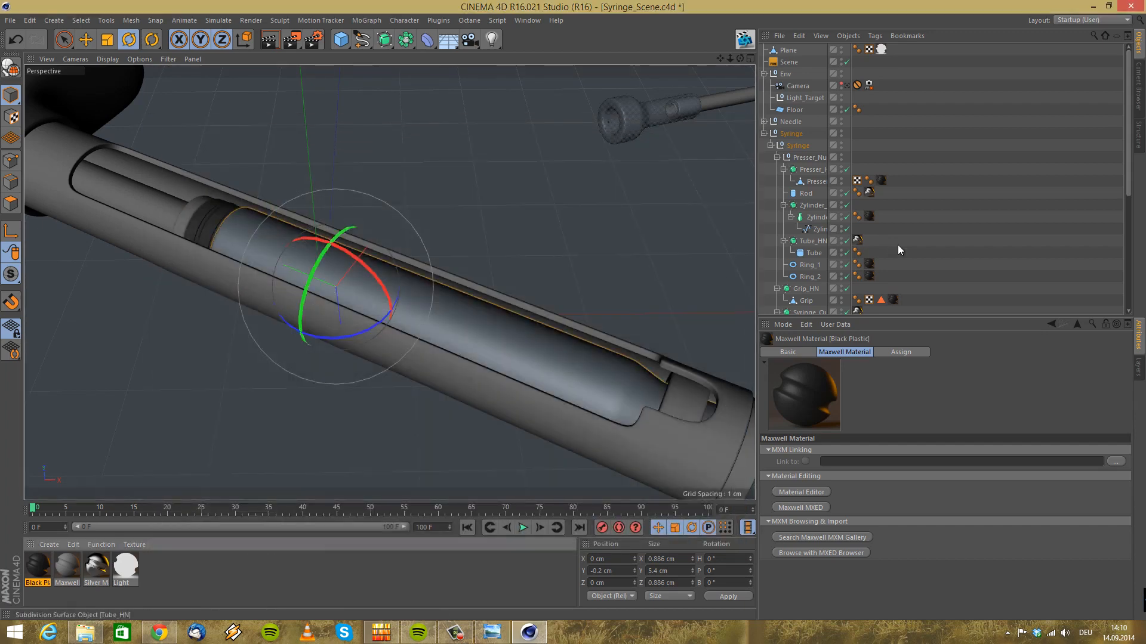
Restore the viewport visibility of the inner glass, Glass_Inside_HN
{"action": "scroll", "coordinate": [871, 245], "scroll_direction": "down", "scroll_amount": 6}
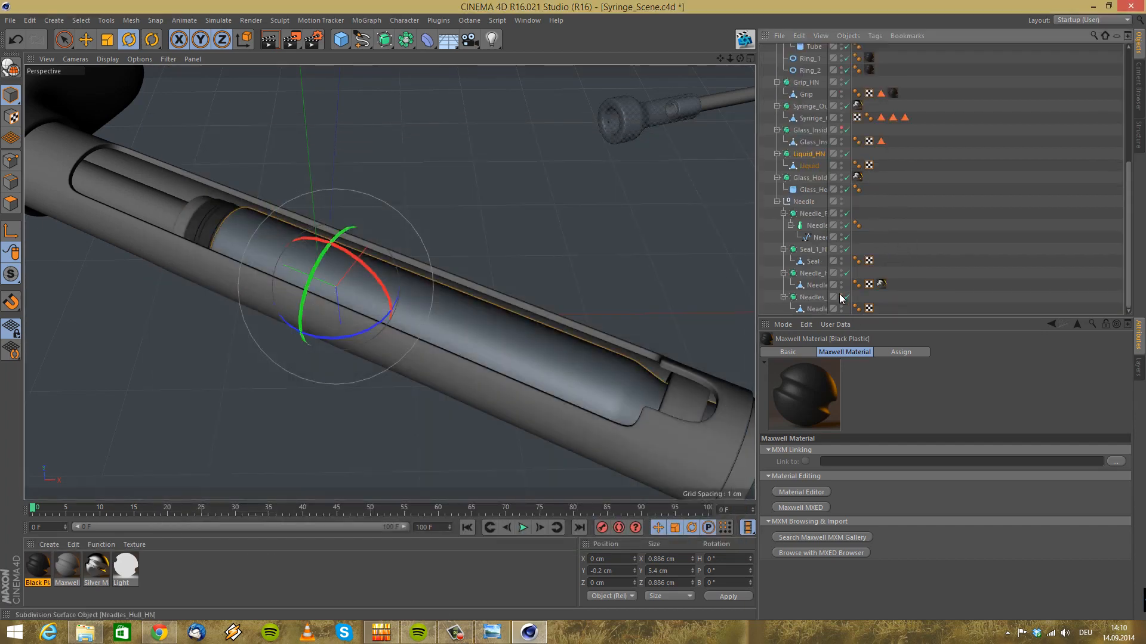
{"action": "scroll", "coordinate": [891, 255], "scroll_direction": "up", "scroll_amount": 6}
{"action": "scroll", "coordinate": [847, 276], "scroll_direction": "down", "scroll_amount": 6}
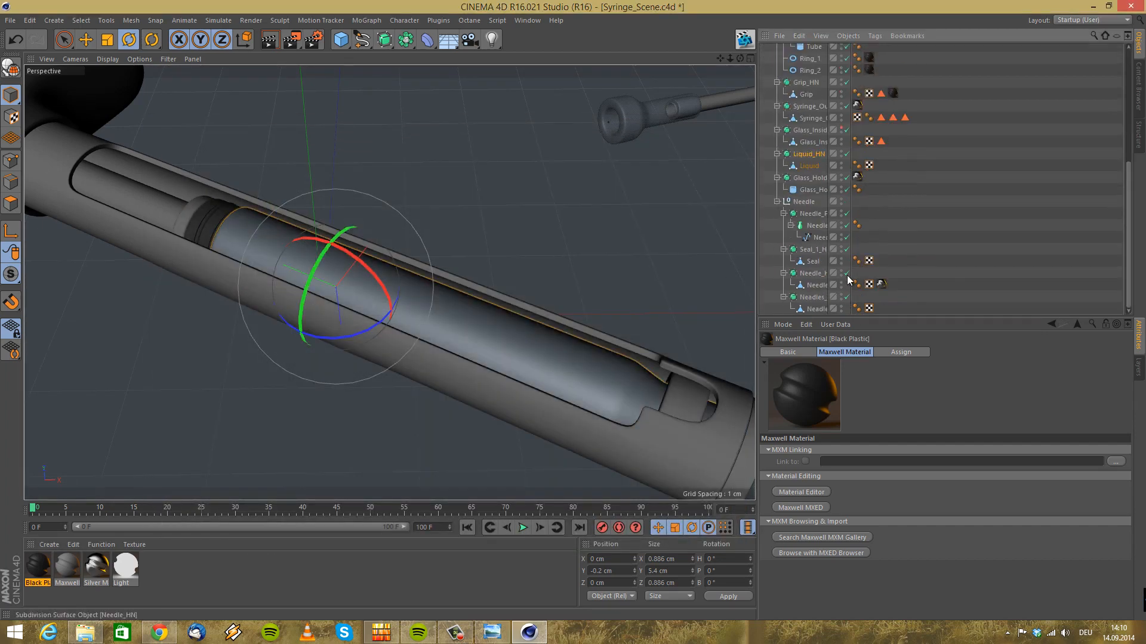
{"action": "left_click", "coordinate": [843, 127]}
Create another new Maxwell Material
{"action": "left_click", "coordinate": [49, 545]}
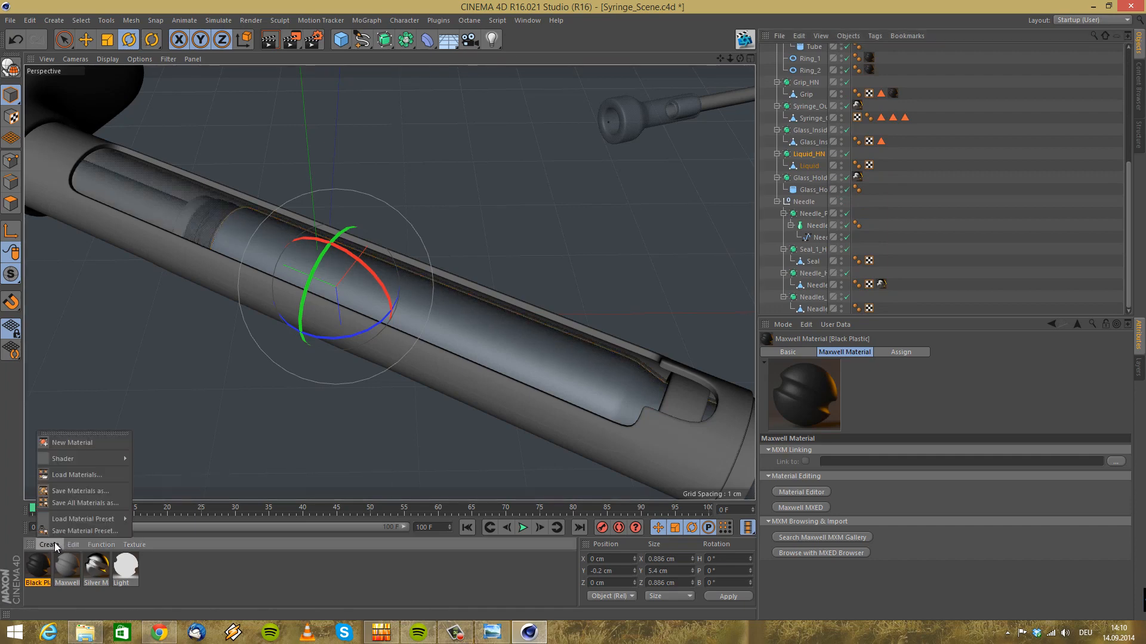
{"action": "mouse_move", "coordinate": [84, 460]}
{"action": "left_click", "coordinate": [160, 553]}
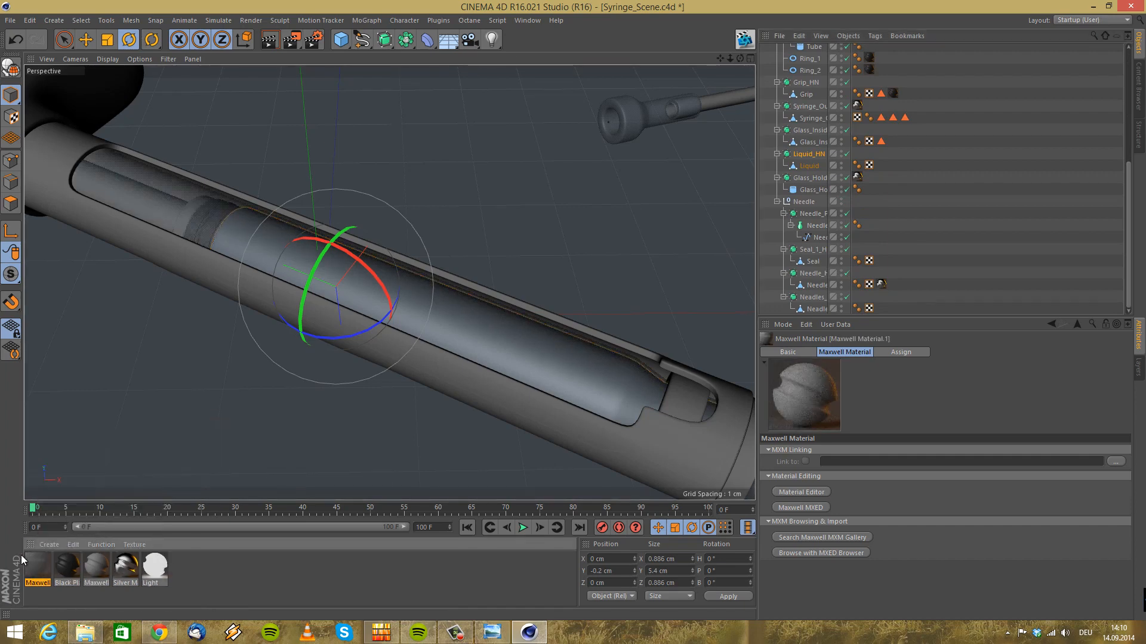
Open the new Maxwell Material for editing and rename it "Glas"
{"action": "double_click", "coordinate": [36, 568]}
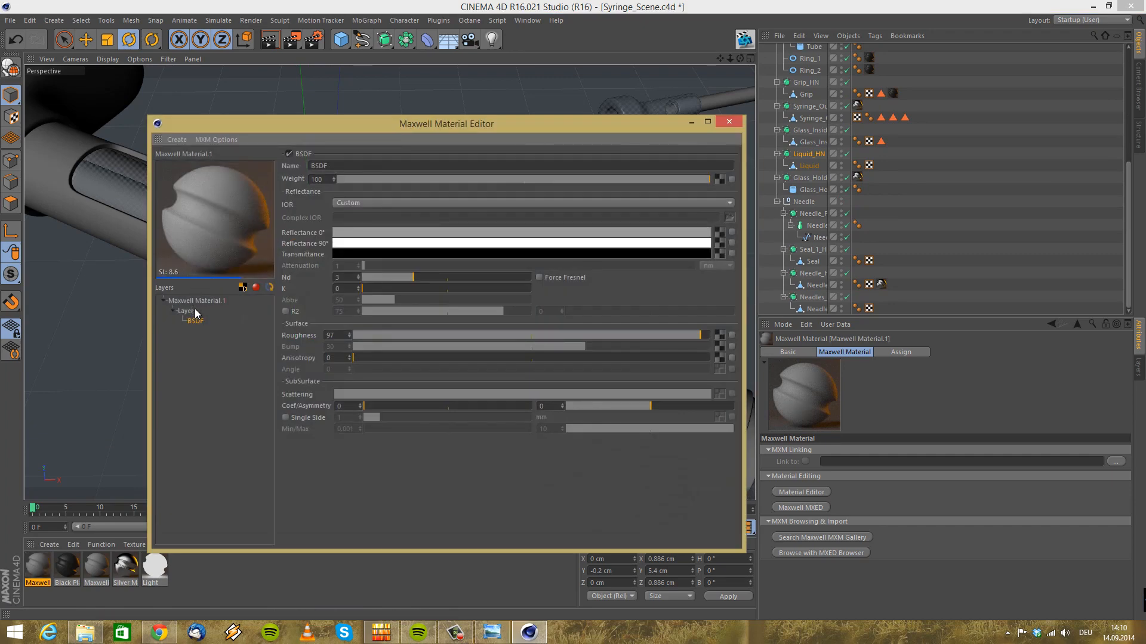
{"action": "left_click", "coordinate": [321, 167]}
{"action": "type", "text": "Glas"}
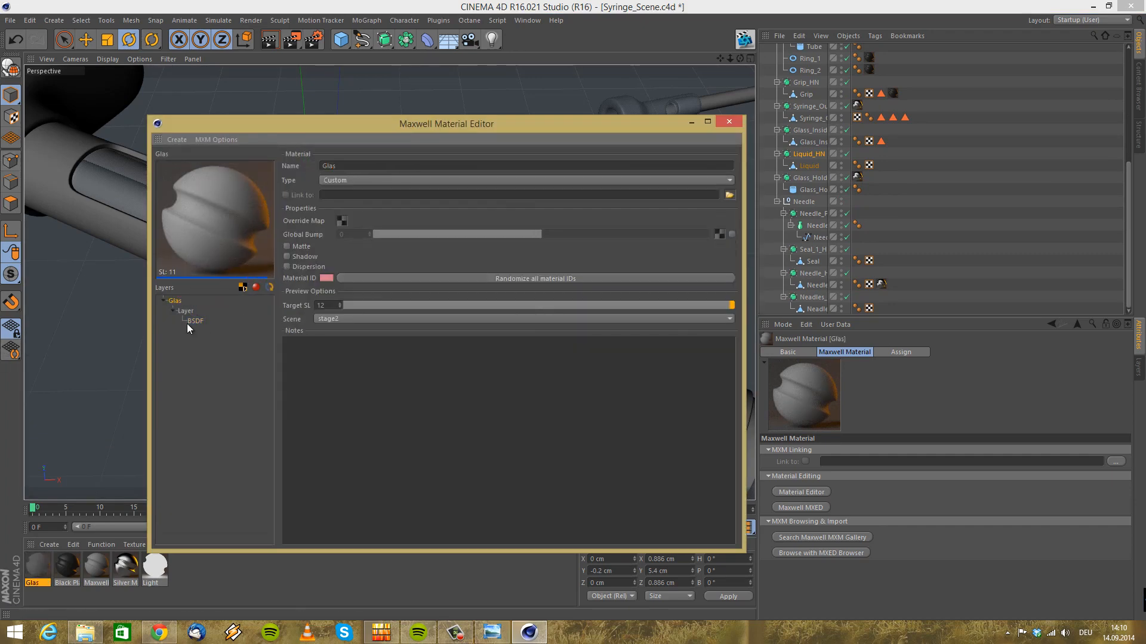
Set the Glas BSDF's Reflectance 0° and Reflectance 90° colors to black and its Transmittance to white
{"action": "left_click", "coordinate": [192, 322]}
{"action": "left_click", "coordinate": [340, 231]}
{"action": "left_click_drag", "start_coordinate": [289, 234], "coordinate": [264, 314]}
{"action": "left_click", "coordinate": [323, 286]}
{"action": "left_click", "coordinate": [371, 245]}
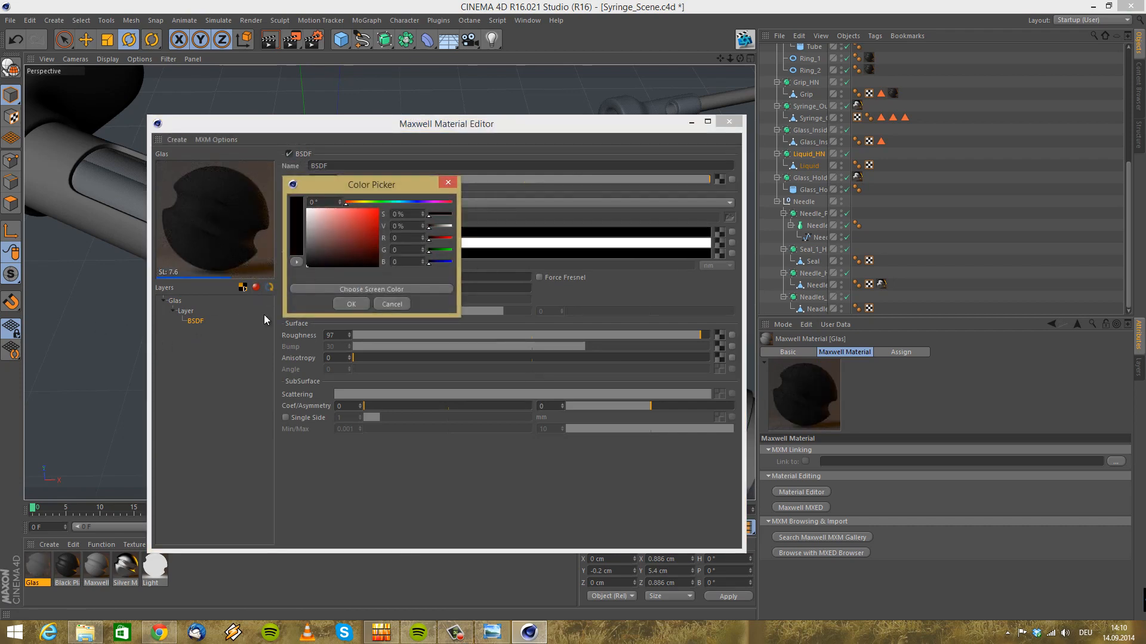
{"action": "key", "text": "Return"}
{"action": "left_click", "coordinate": [353, 255]}
{"action": "left_click_drag", "start_coordinate": [316, 238], "coordinate": [217, 130]}
{"action": "left_click", "coordinate": [333, 311]}
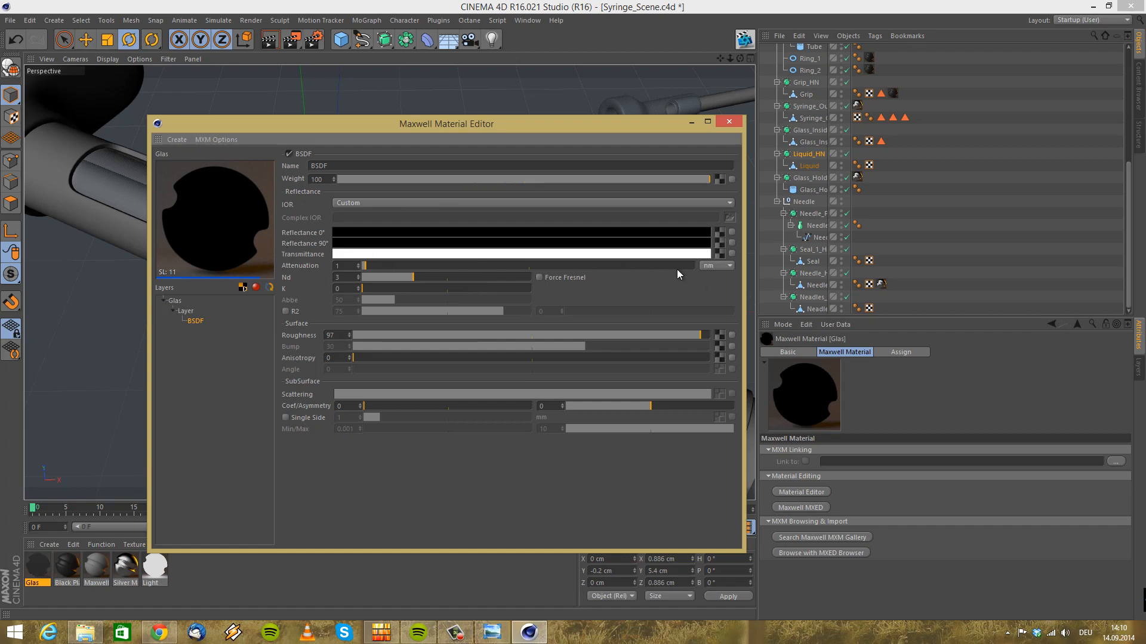
Switch the Glas attenuation unit to cm and set the surface Roughness to 0
{"action": "left_click", "coordinate": [711, 266]}
{"action": "left_click", "coordinate": [715, 314]}
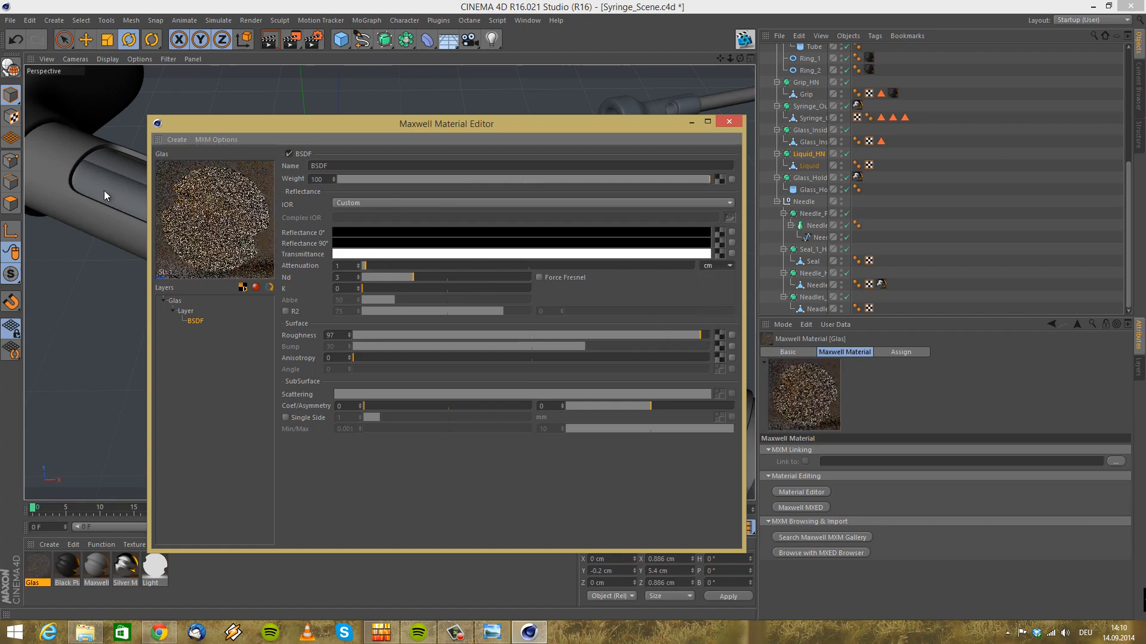
{"action": "left_click_drag", "start_coordinate": [400, 337], "coordinate": [274, 355]}
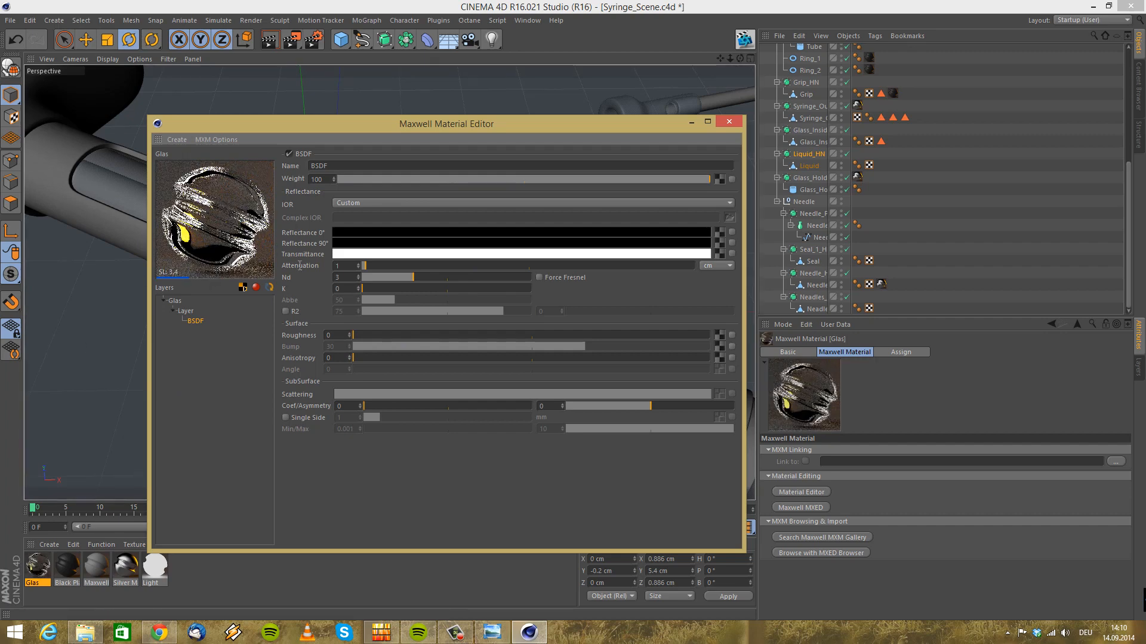
Enable Force Fresnel on the Glas BSDF, set its Nd to 1.6 and close the material editor
{"action": "left_click", "coordinate": [540, 278]}
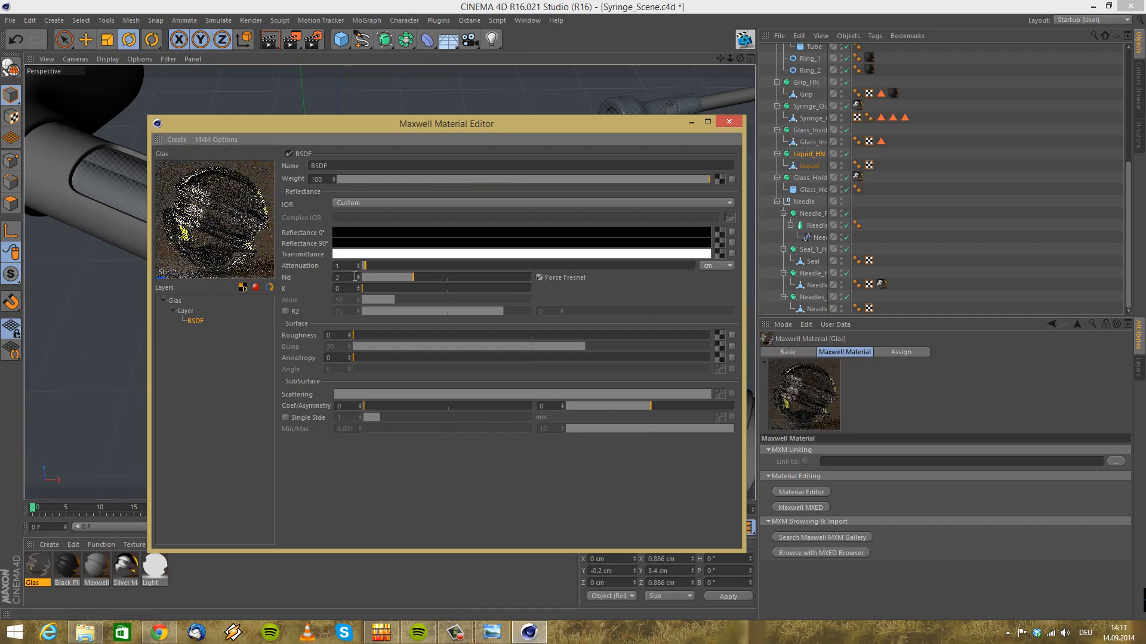
{"action": "left_click_drag", "start_coordinate": [342, 277], "coordinate": [239, 265]}
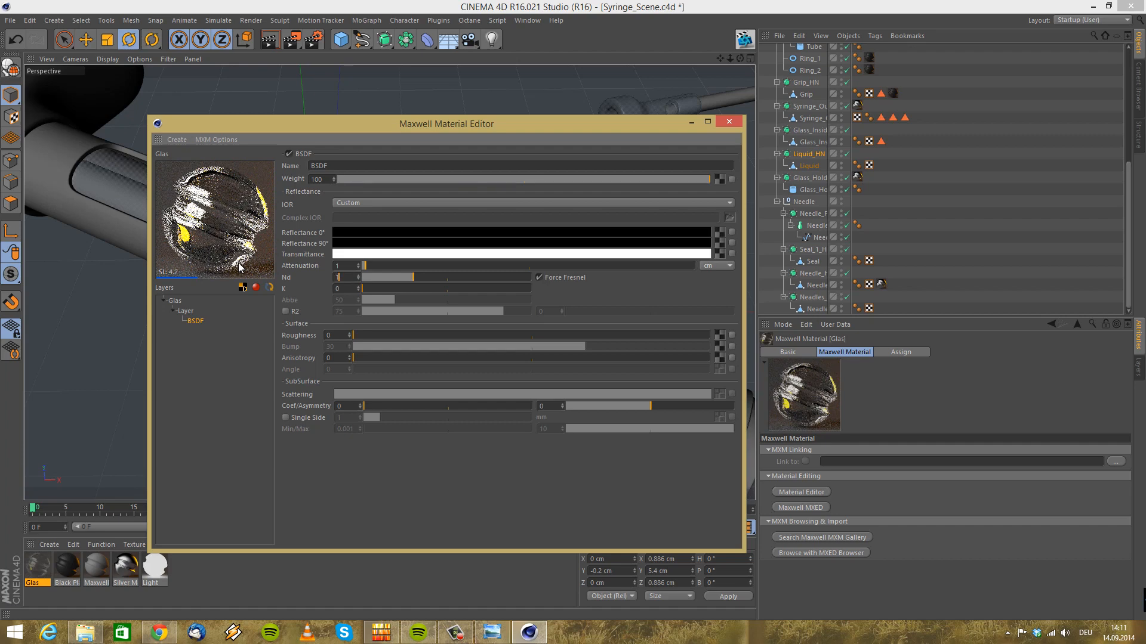
{"action": "type", "text": "1.6"}
{"action": "key", "text": "Return"}
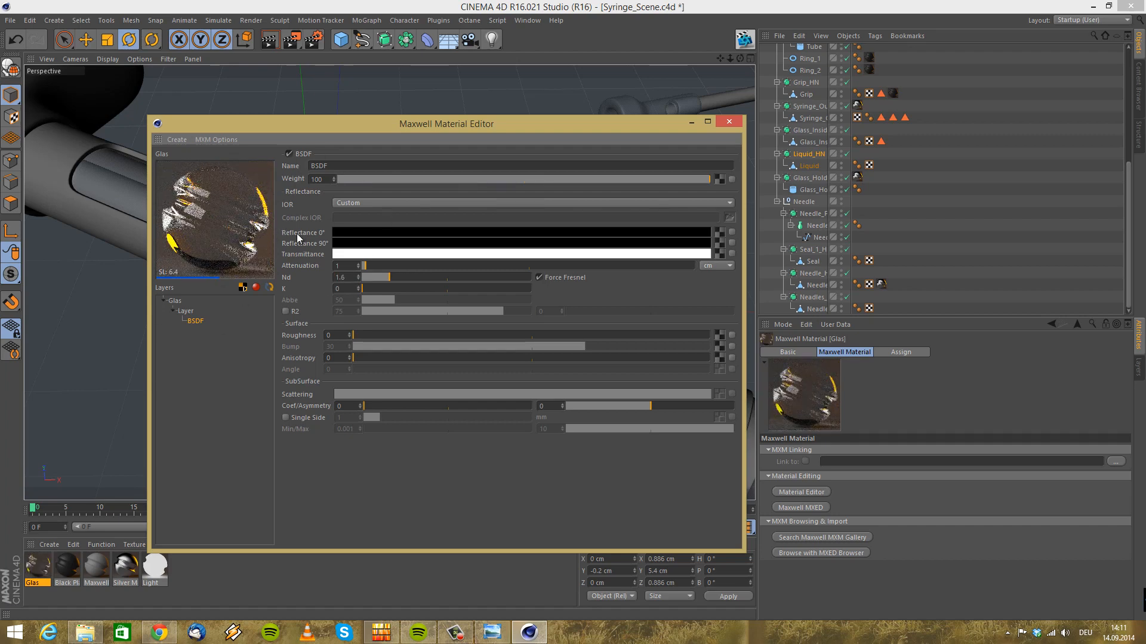
{"action": "left_click", "coordinate": [729, 121]}
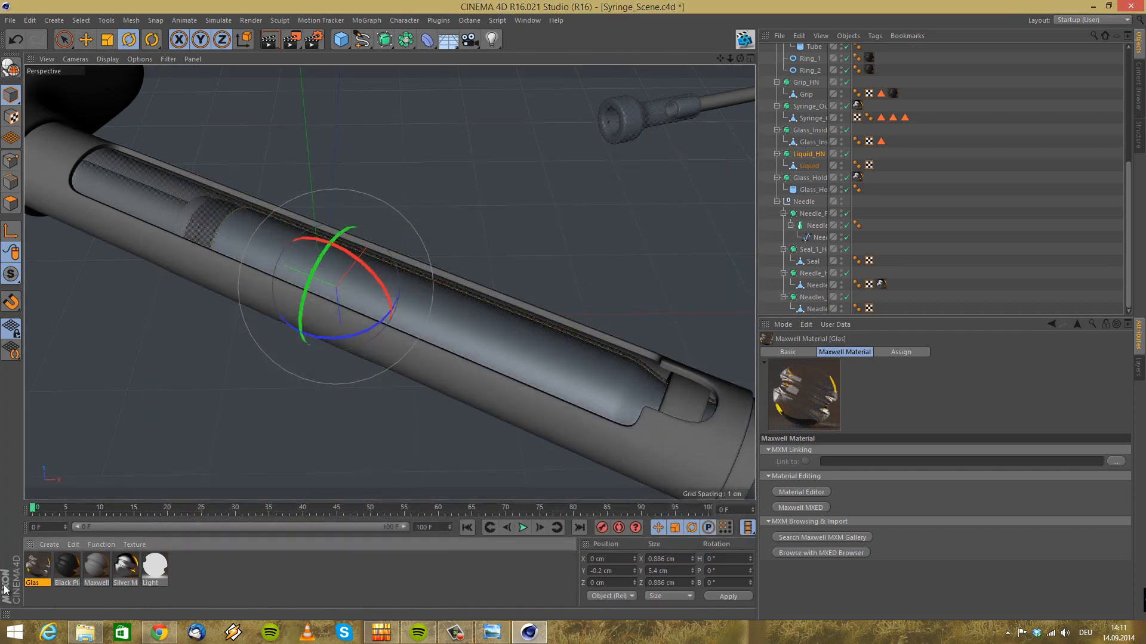
Check the finished preview of the Glas material and assign the material to the Liquid_HN object
{"action": "double_click", "coordinate": [34, 570]}
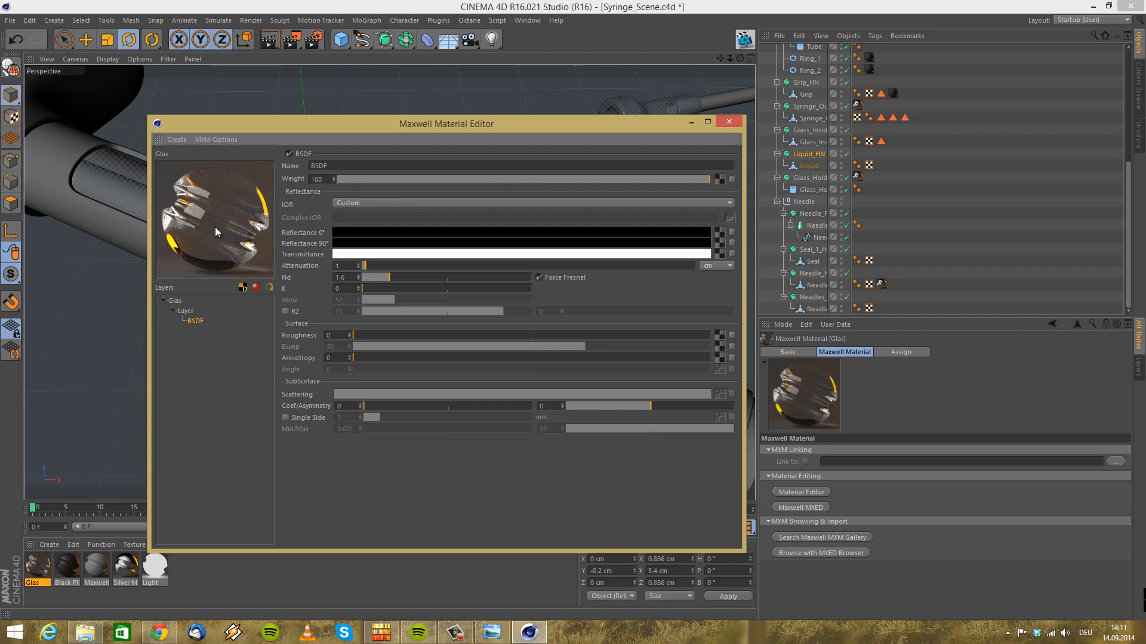
{"action": "left_click", "coordinate": [730, 123]}
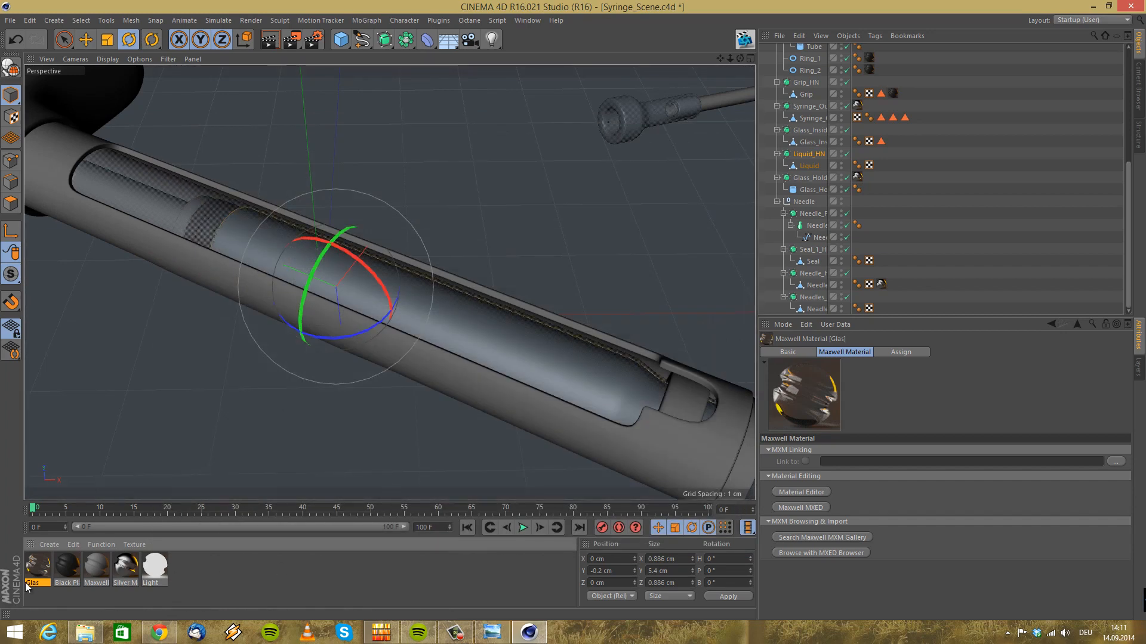
{"action": "left_click_drag", "start_coordinate": [298, 411], "coordinate": [823, 156]}
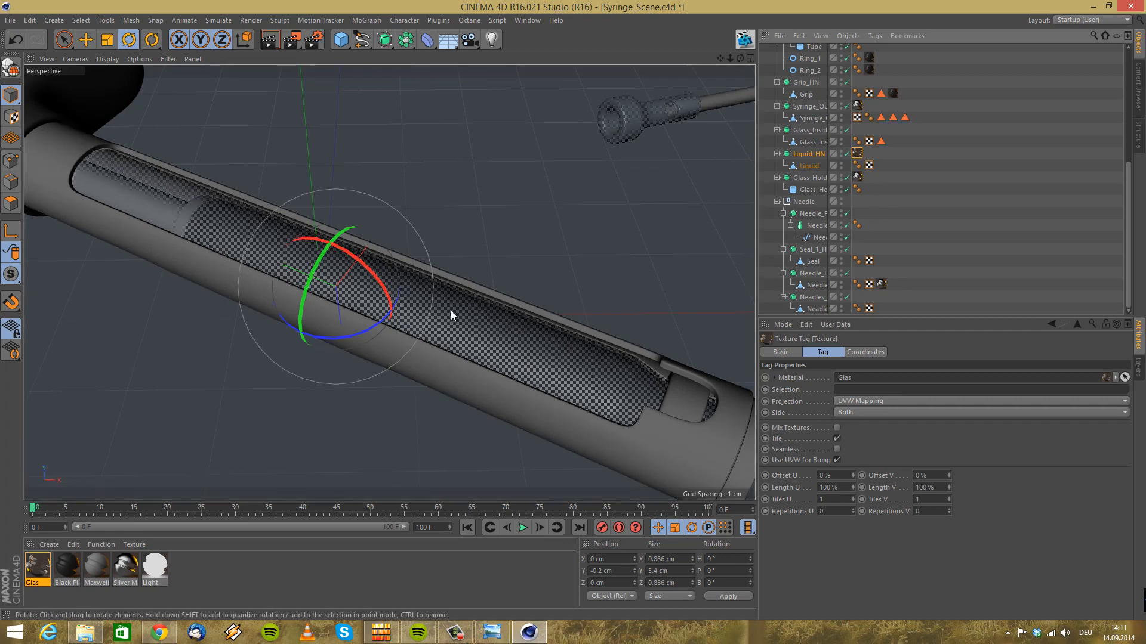
Preview the syringe through the scene camera with a Maxwell Fire render, and close the render window
{"action": "scroll", "coordinate": [912, 143], "scroll_direction": "up", "scroll_amount": 6}
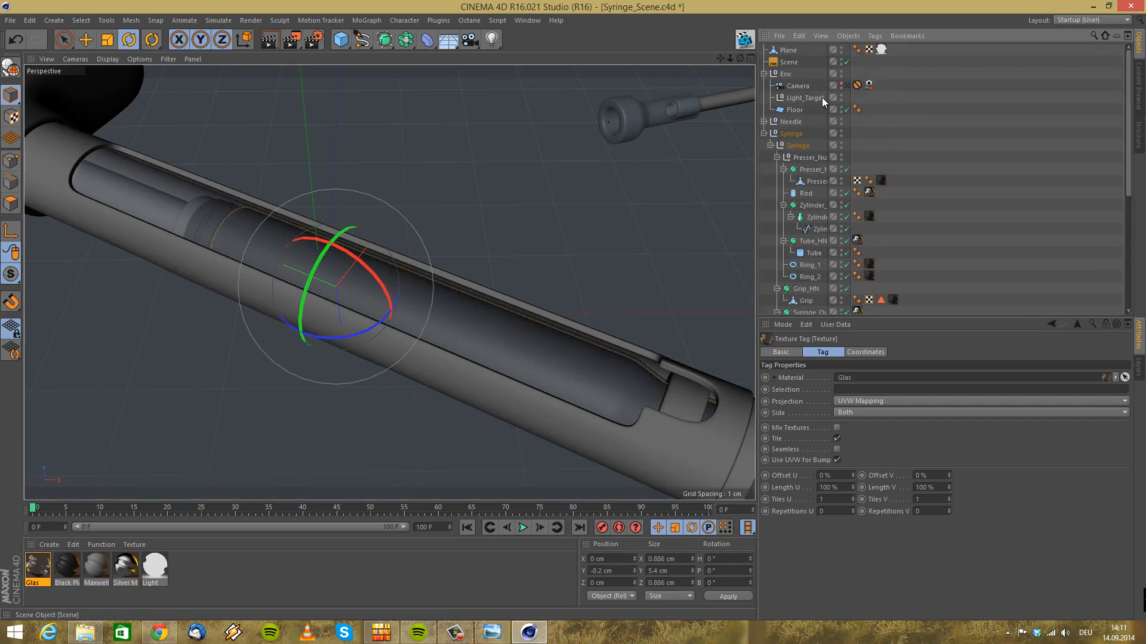
{"action": "left_click", "coordinate": [847, 85]}
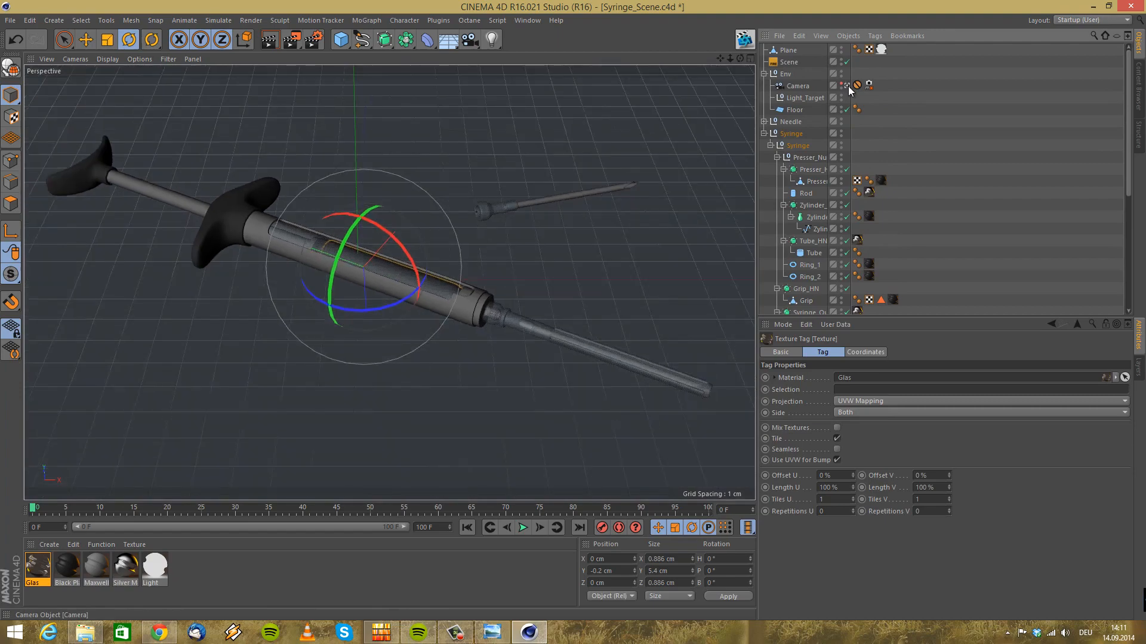
{"action": "left_click", "coordinate": [790, 63]}
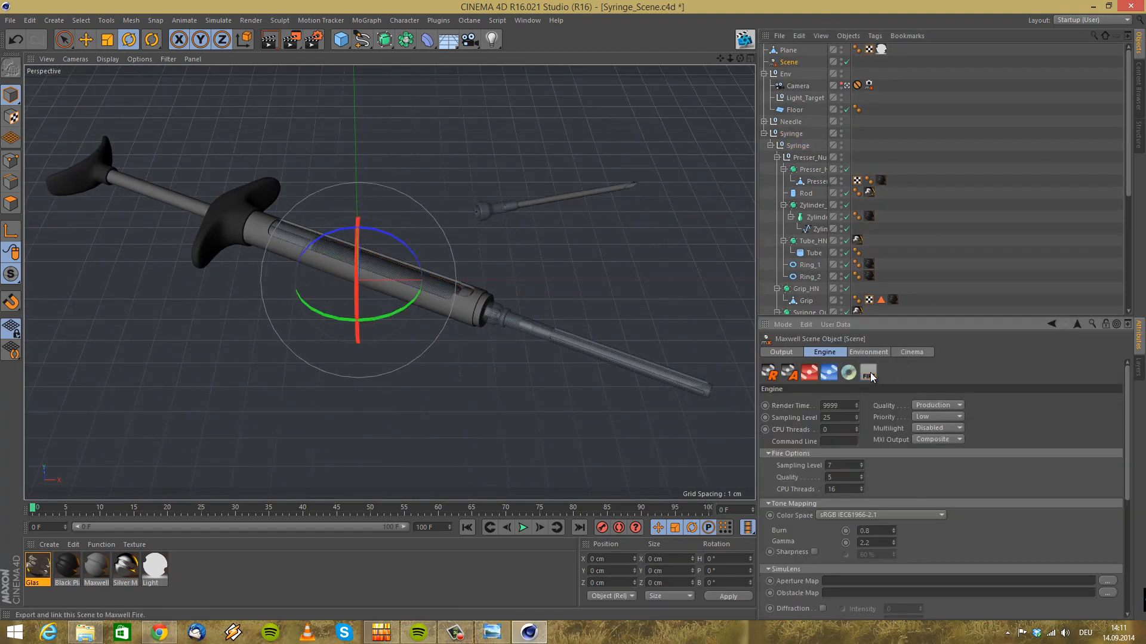
{"action": "left_click", "coordinate": [869, 374]}
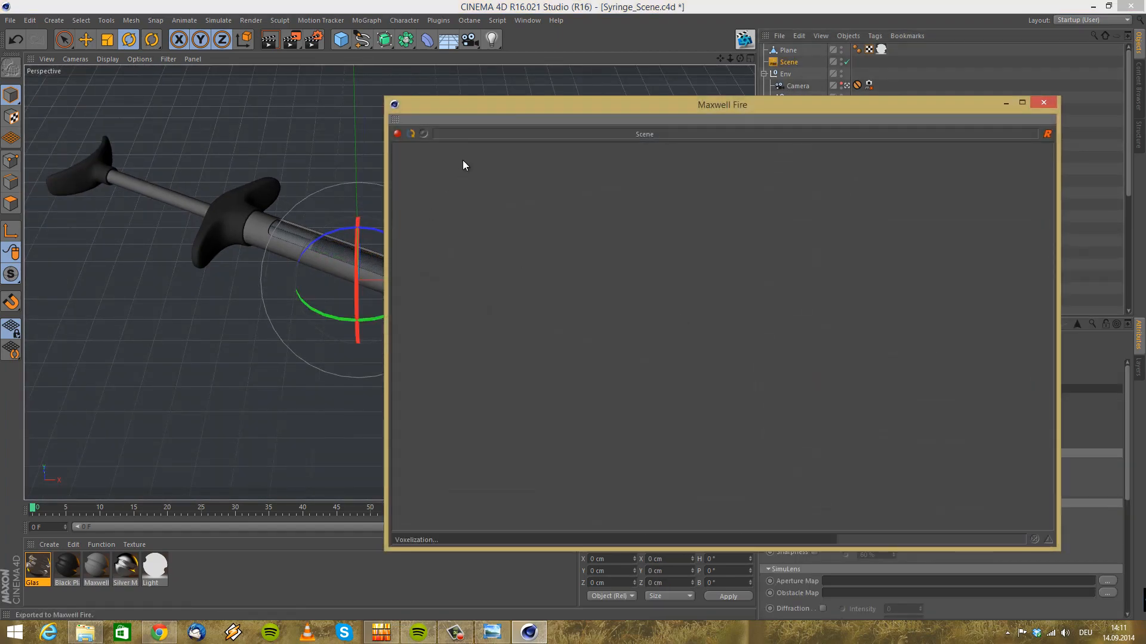
{"action": "left_click_drag", "start_coordinate": [450, 104], "coordinate": [169, 45]}
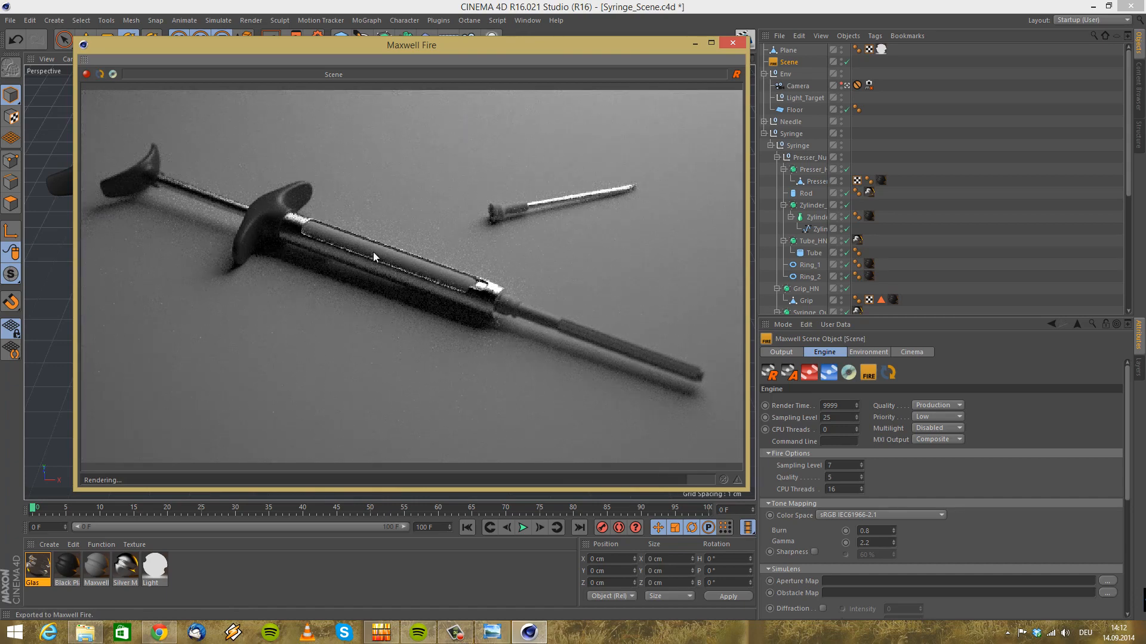
{"action": "left_click", "coordinate": [733, 42]}
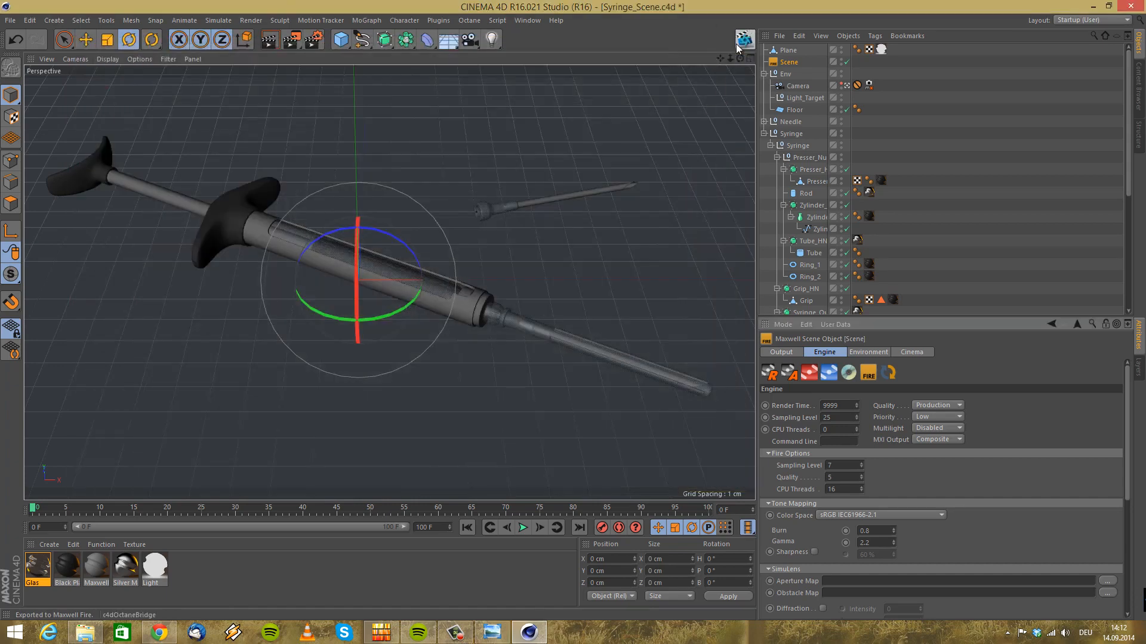
Assign the Glas material to Glass_Inside_HN by reusing the texture tag on Liquid_HN
{"action": "left_click", "coordinate": [404, 277]}
{"action": "scroll", "coordinate": [804, 179], "scroll_direction": "down", "scroll_amount": 6}
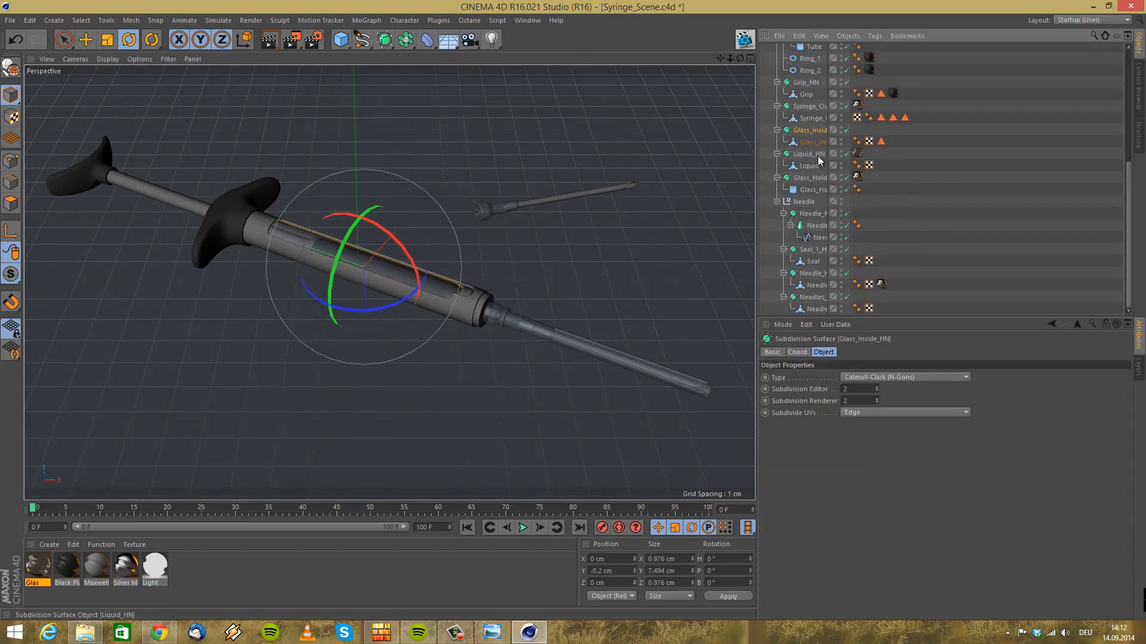
{"action": "left_click_drag", "start_coordinate": [860, 153], "coordinate": [858, 153]}
{"action": "mouse_move", "coordinate": [857, 154]}
{"action": "left_mouse_down"}
{"action": "mouse_move", "coordinate": [827, 133]}
{"action": "mouse_move", "coordinate": [854, 130]}
{"action": "left_mouse_up"}
Render the scene again in Maxwell Fire to check the glass on the inner syringe body
{"action": "scroll", "coordinate": [868, 113], "scroll_direction": "up", "scroll_amount": 6}
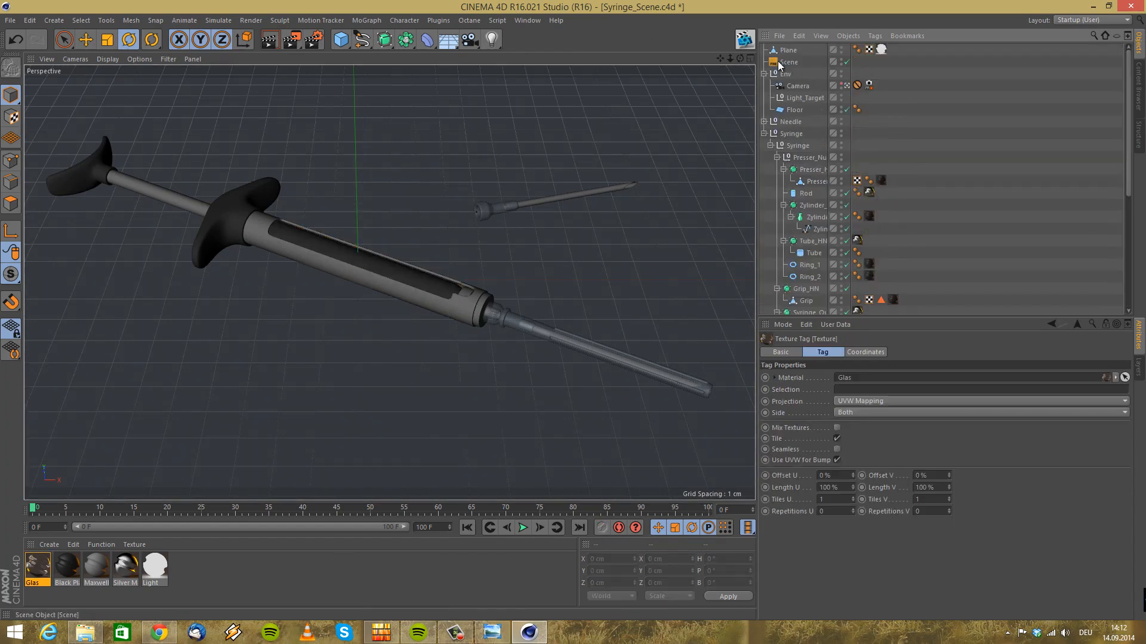
{"action": "left_click", "coordinate": [778, 62]}
{"action": "left_click", "coordinate": [869, 373]}
{"action": "mouse_move", "coordinate": [410, 50]}
{"action": "left_mouse_down"}
{"action": "mouse_move", "coordinate": [514, 63]}
{"action": "mouse_move", "coordinate": [394, 49]}
{"action": "left_mouse_up"}
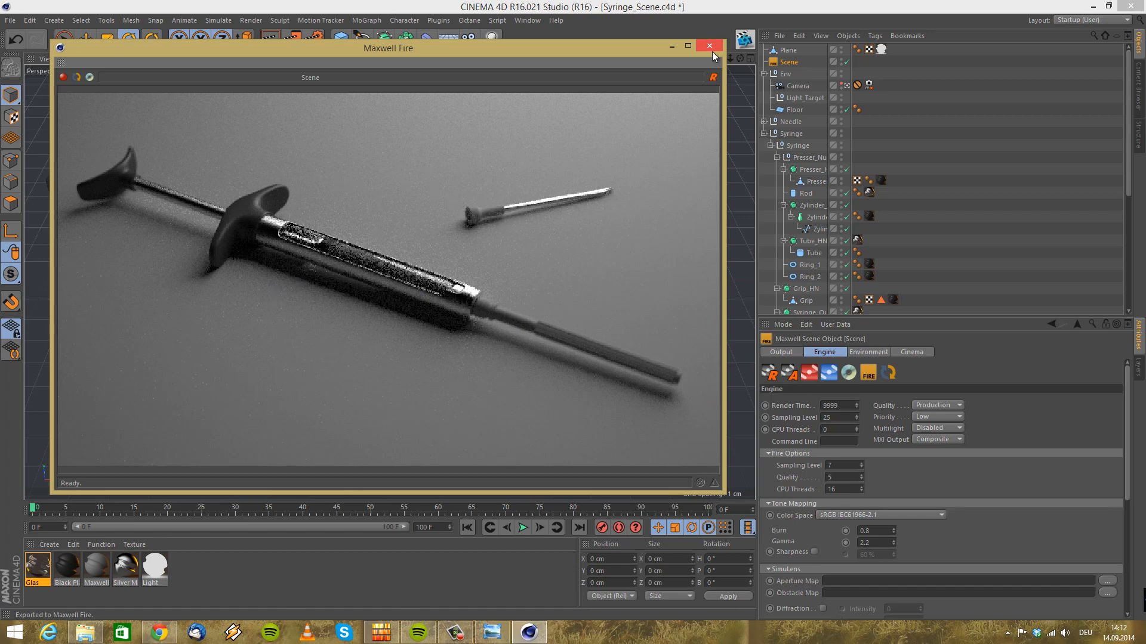
Compare with the Syringe_Still_01 reference in the photo viewer, and close both the image and the Fire preview
{"action": "left_click", "coordinate": [492, 633]}
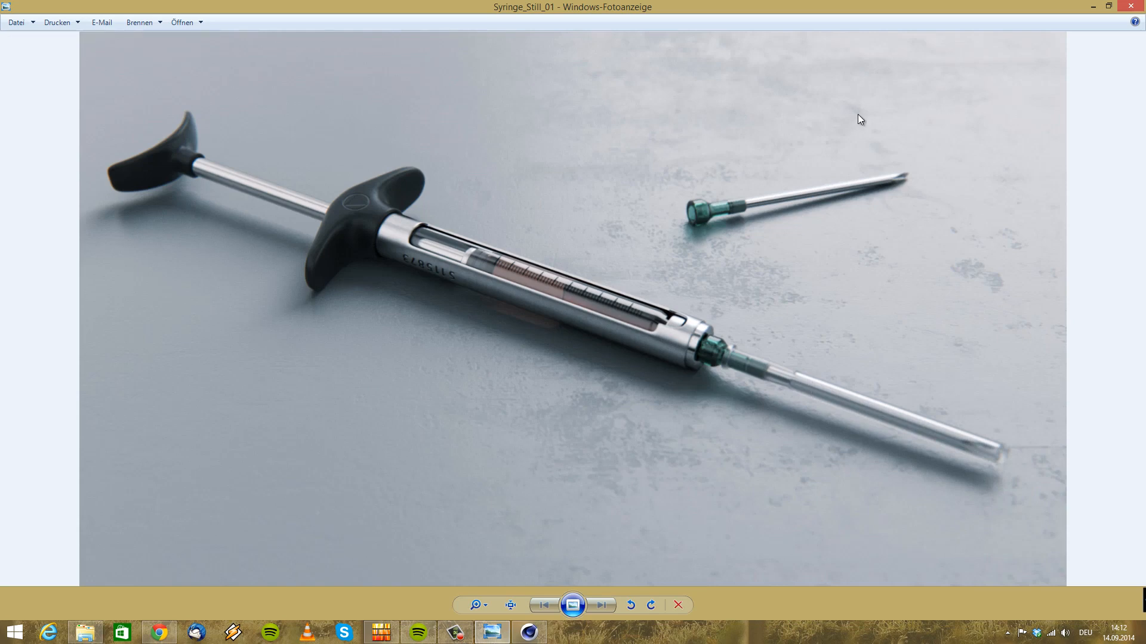
{"action": "left_click", "coordinate": [1130, 6]}
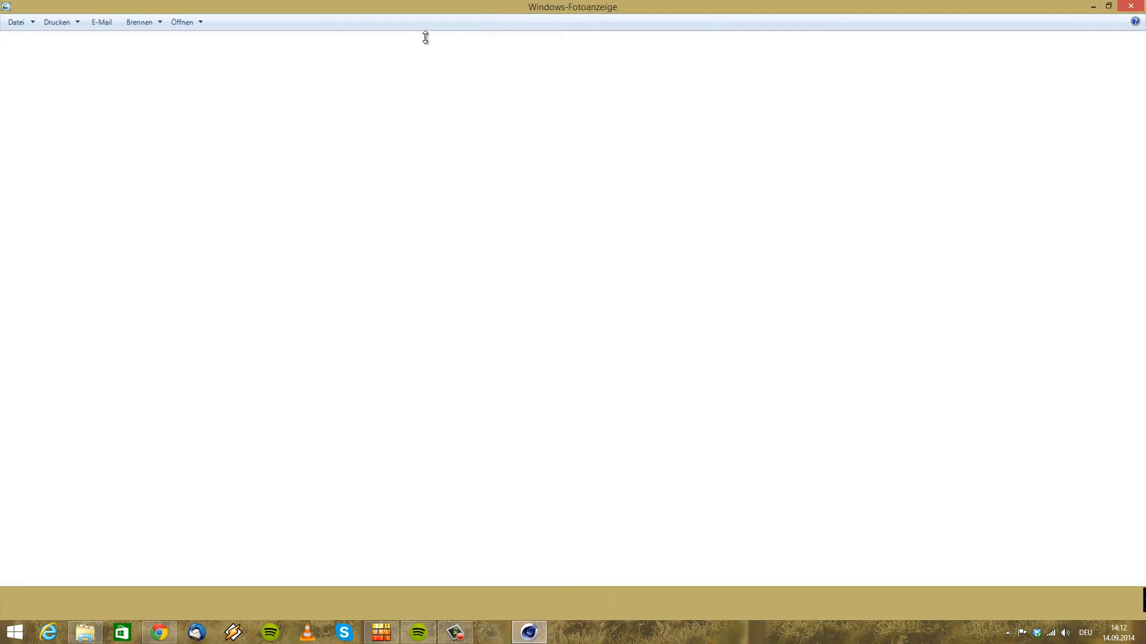
{"action": "left_click", "coordinate": [708, 47]}
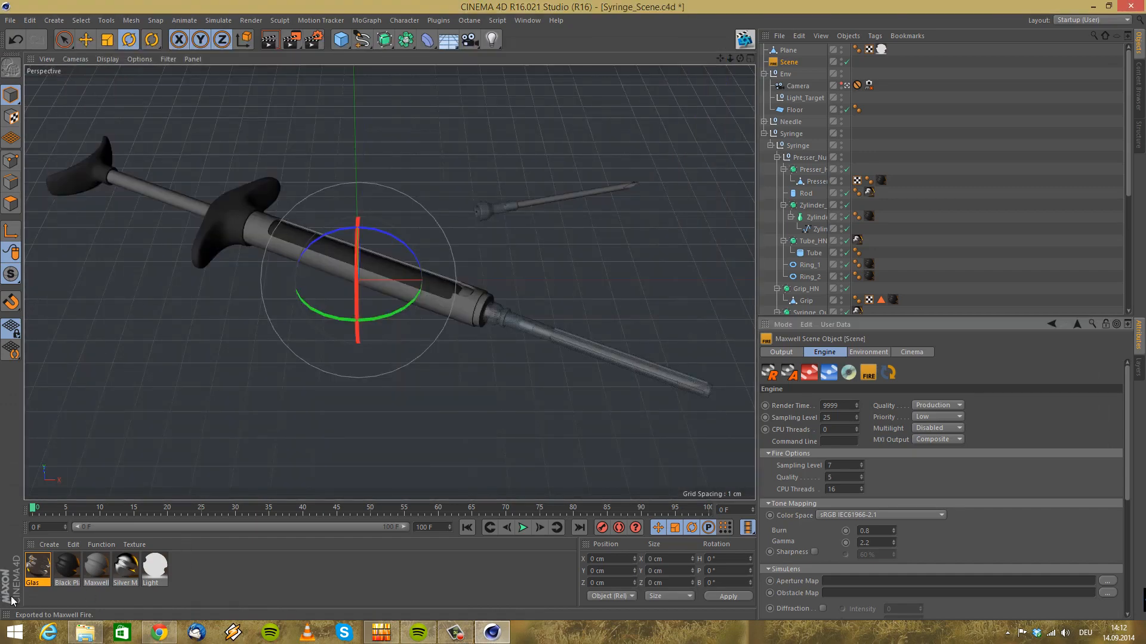
Inspect the unused default Maxwell Material and delete it from the scene's materials
{"action": "double_click", "coordinate": [103, 572]}
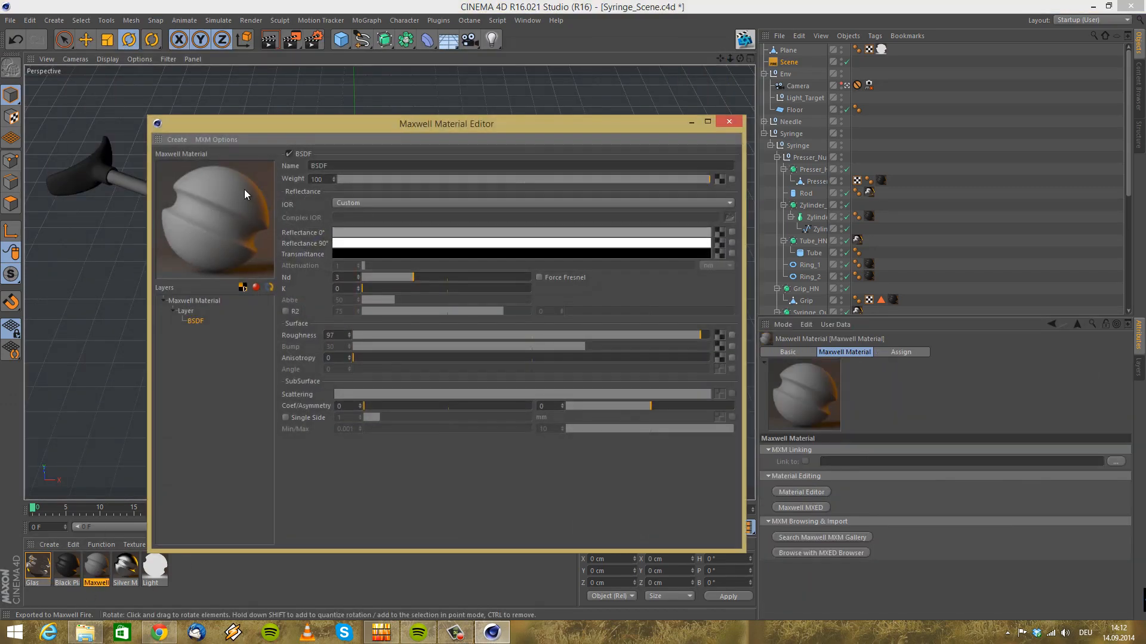
{"action": "left_click", "coordinate": [728, 121]}
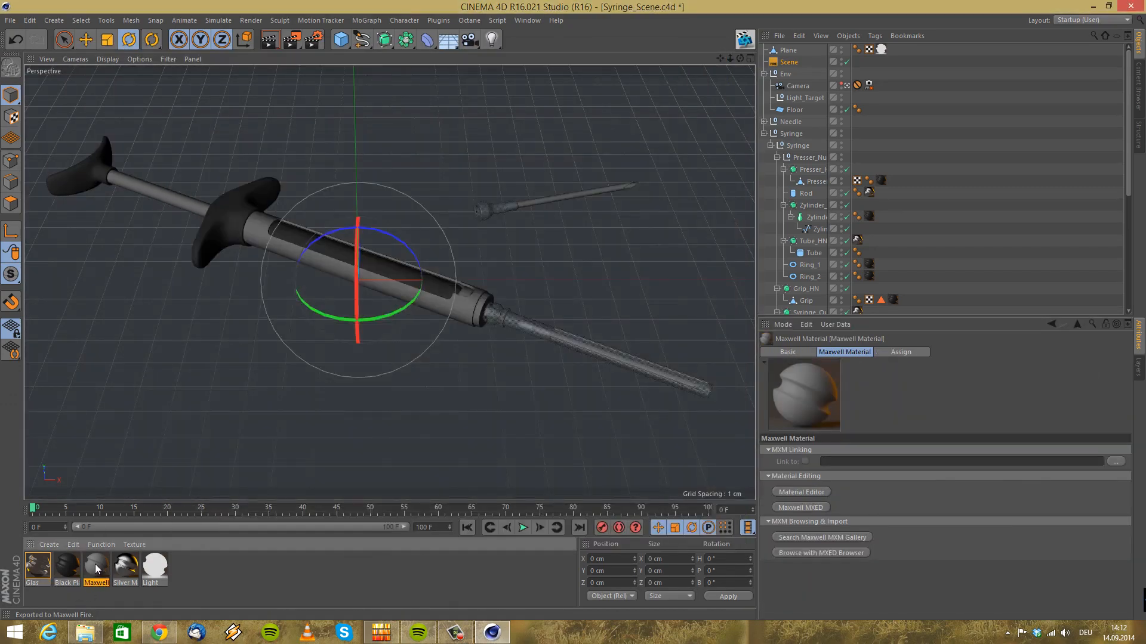
{"action": "key", "text": "Delete"}
Create a fresh Maxwell Material
{"action": "left_click", "coordinate": [47, 544]}
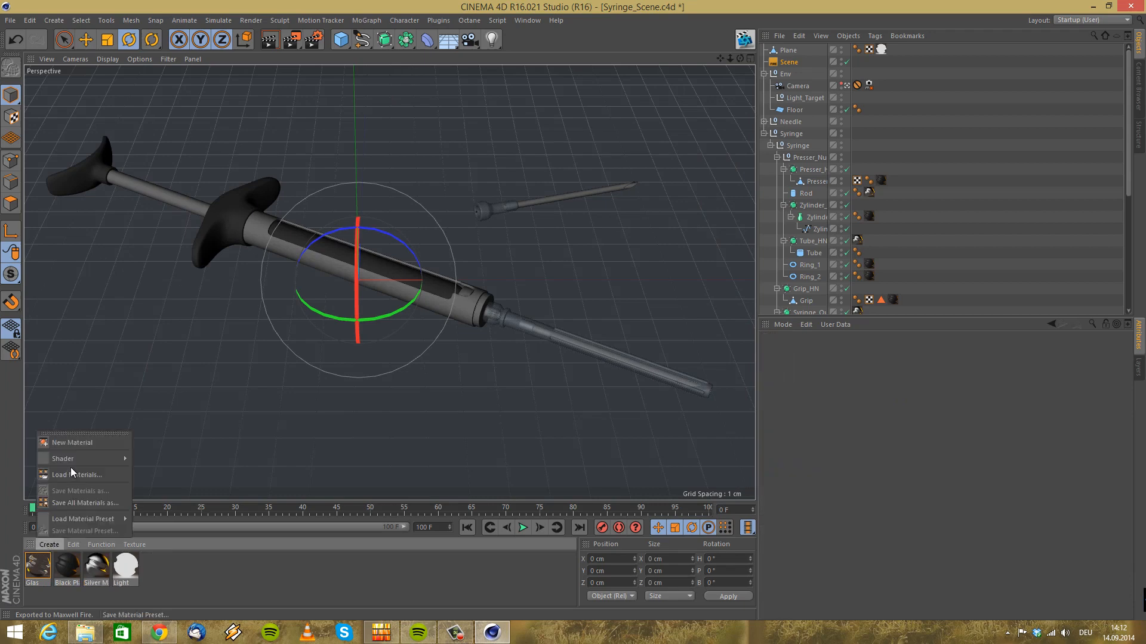
{"action": "mouse_move", "coordinate": [84, 457]}
{"action": "left_click", "coordinate": [163, 554]}
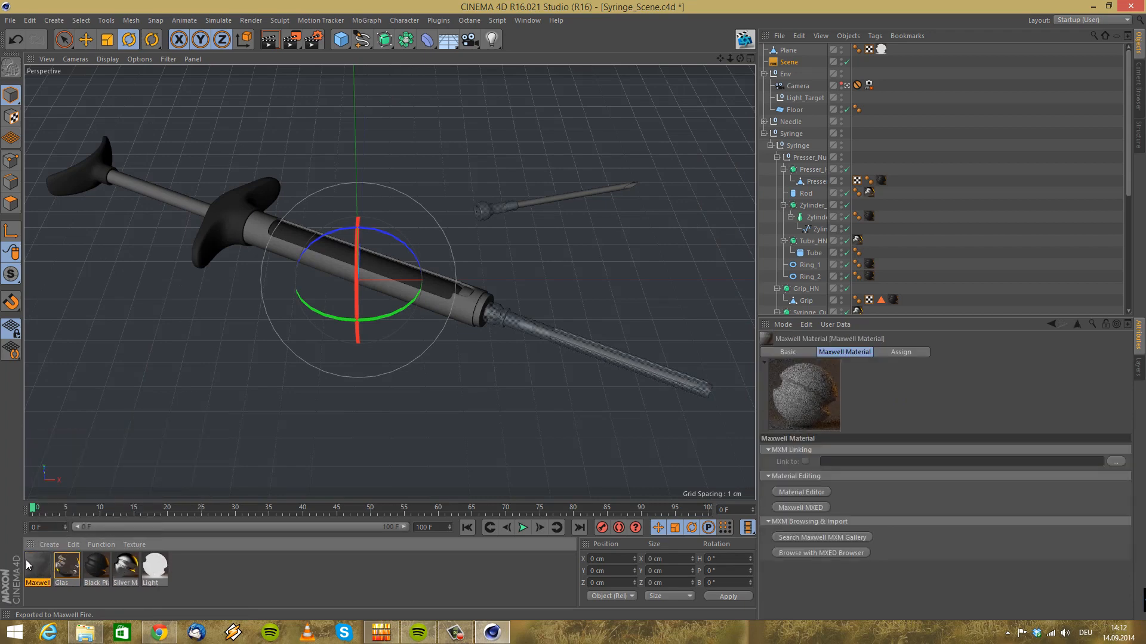
Create a Transparent-type Maxwell material from the material editor and load its Green Bottle Glass preset
{"action": "double_click", "coordinate": [35, 563]}
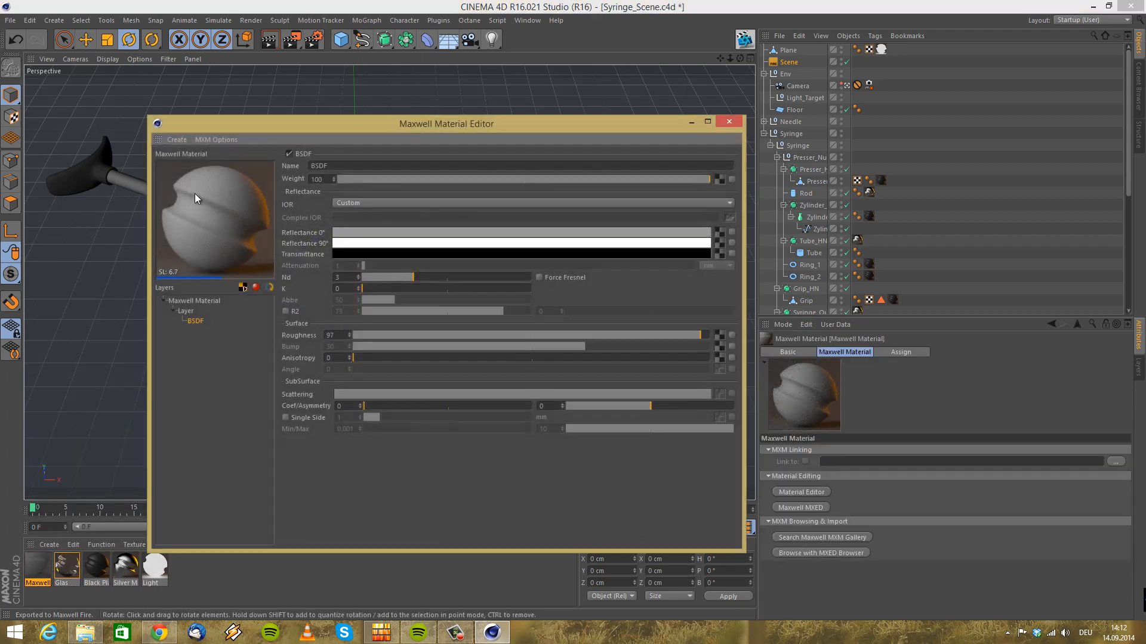
{"action": "left_click", "coordinate": [176, 139]}
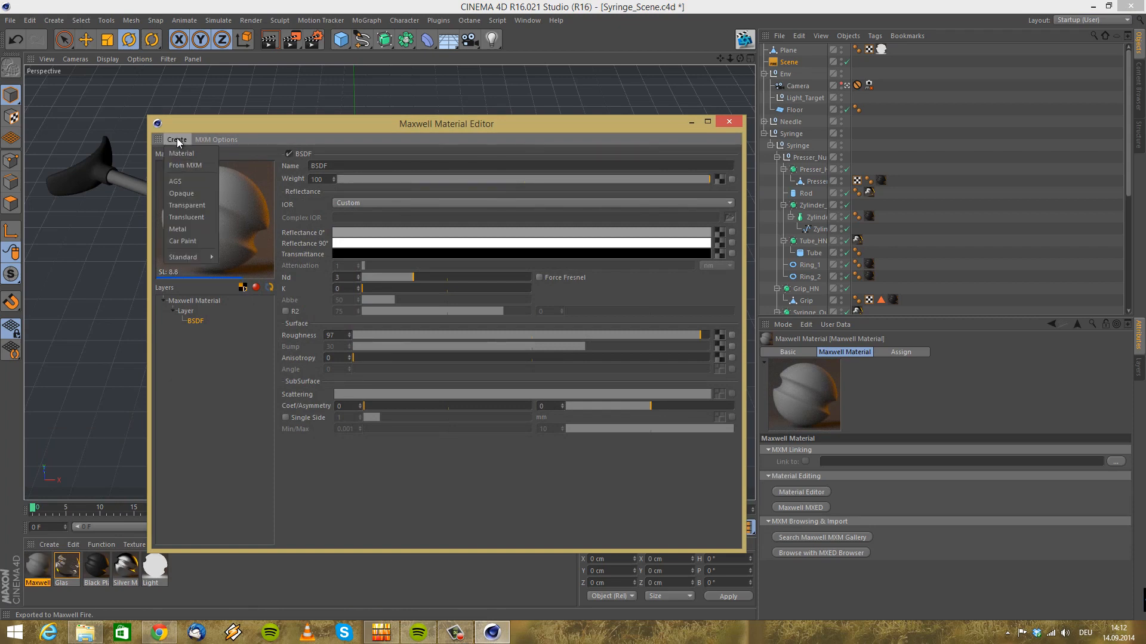
{"action": "left_click", "coordinate": [205, 205]}
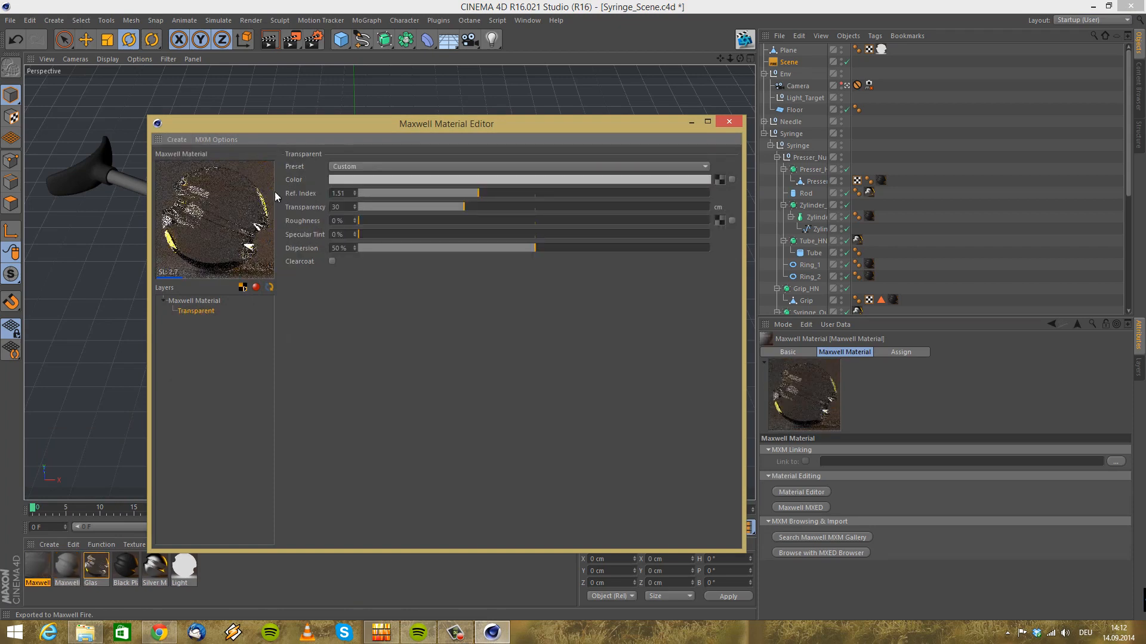
{"action": "left_click", "coordinate": [382, 167]}
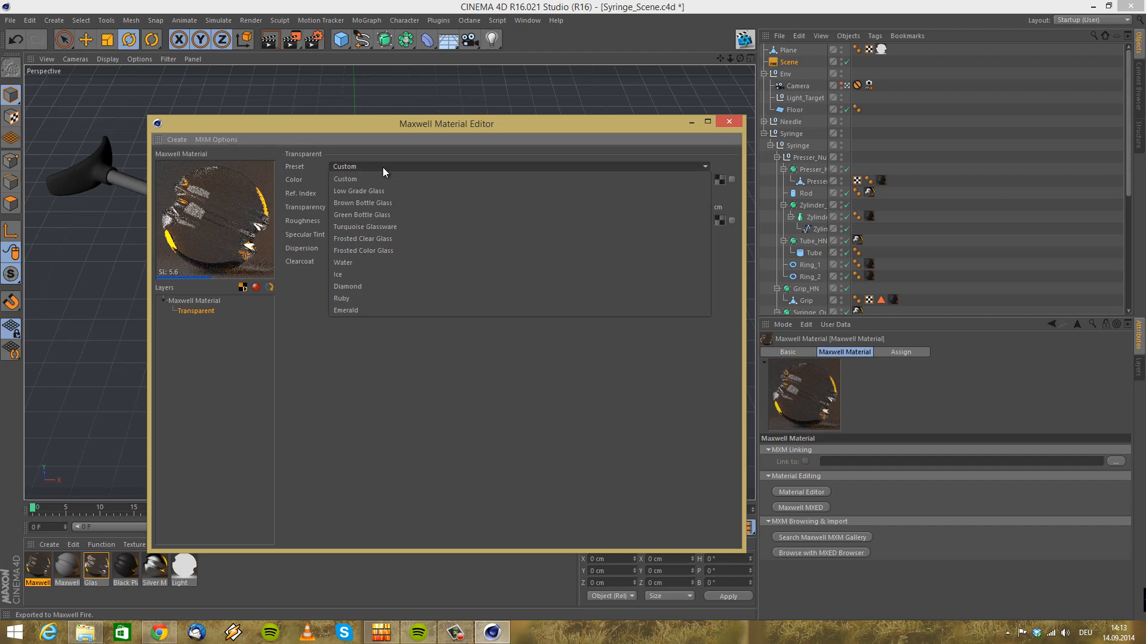
{"action": "left_click", "coordinate": [386, 214]}
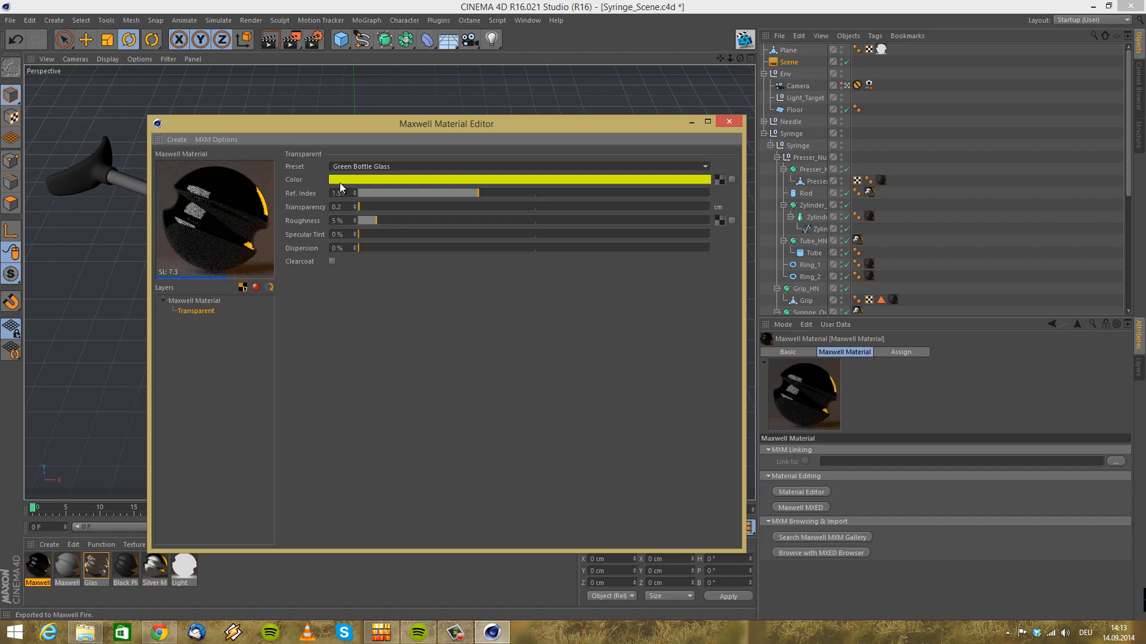
Change the transparent material's colour to a dark green with a hue of 135° and RGB of about 15, 111, 39
{"action": "left_click", "coordinate": [371, 180]}
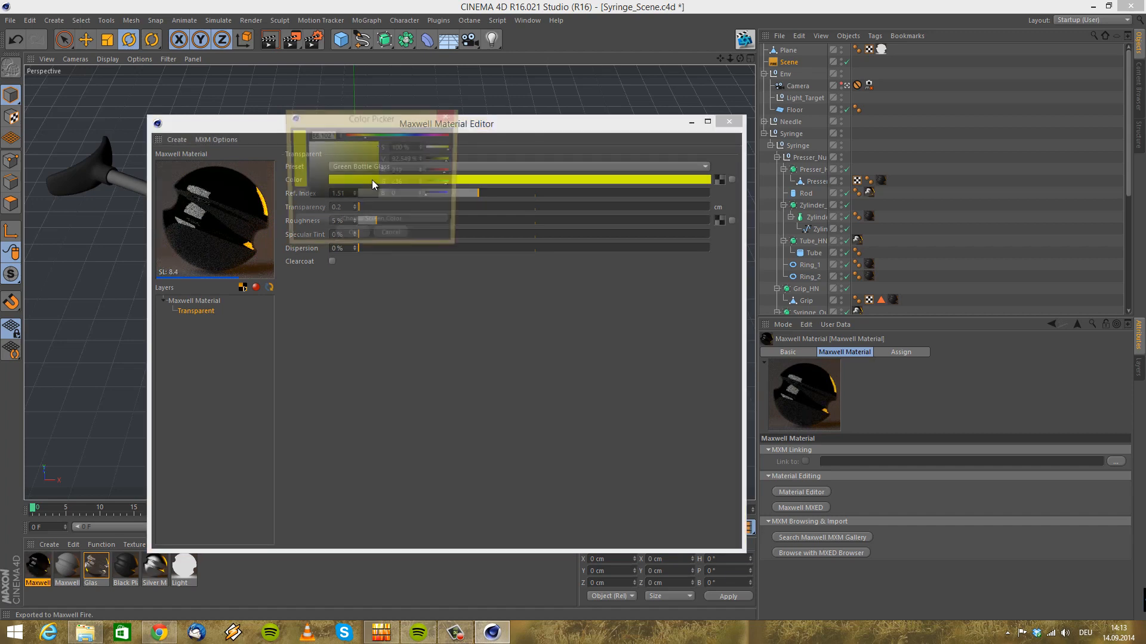
{"action": "left_click_drag", "start_coordinate": [365, 136], "coordinate": [369, 174]}
{"action": "left_click", "coordinate": [368, 164]}
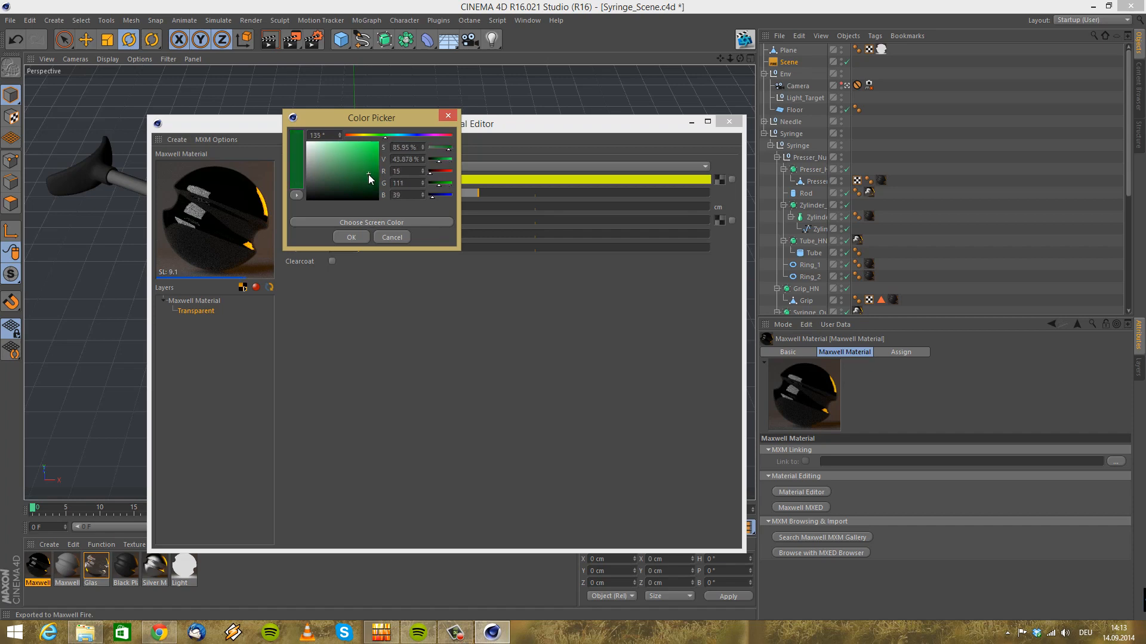
{"action": "left_click", "coordinate": [346, 238]}
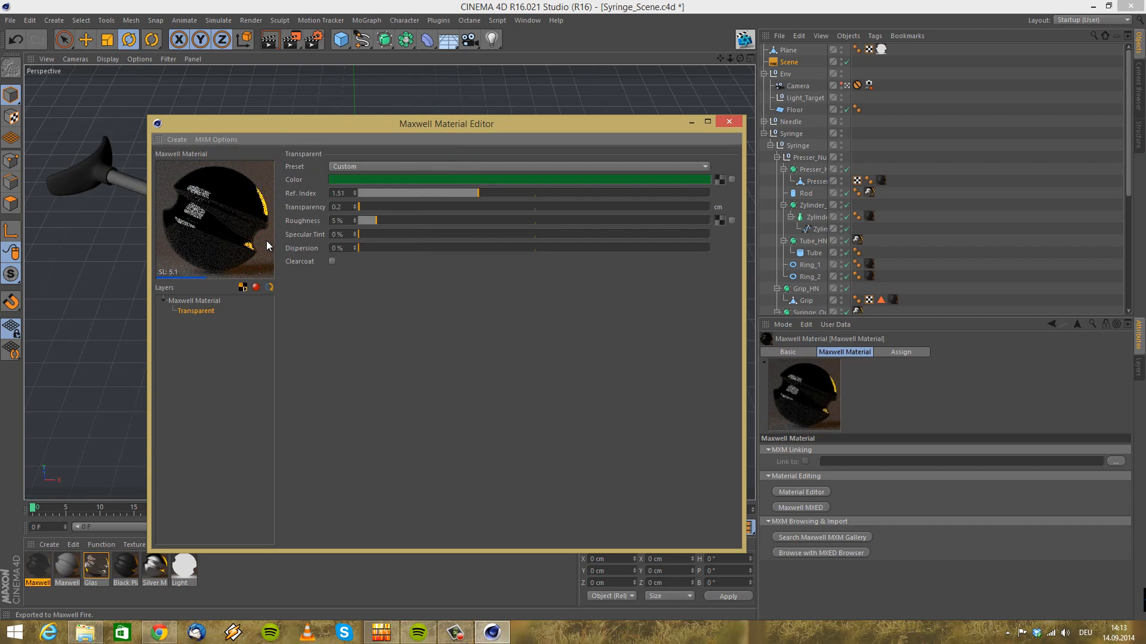
Set the refractive index to 1.5, convert the transparent material to a custom one, and set its roughness to 5
{"action": "double_click", "coordinate": [353, 193]}
{"action": "type", "text": "1"}
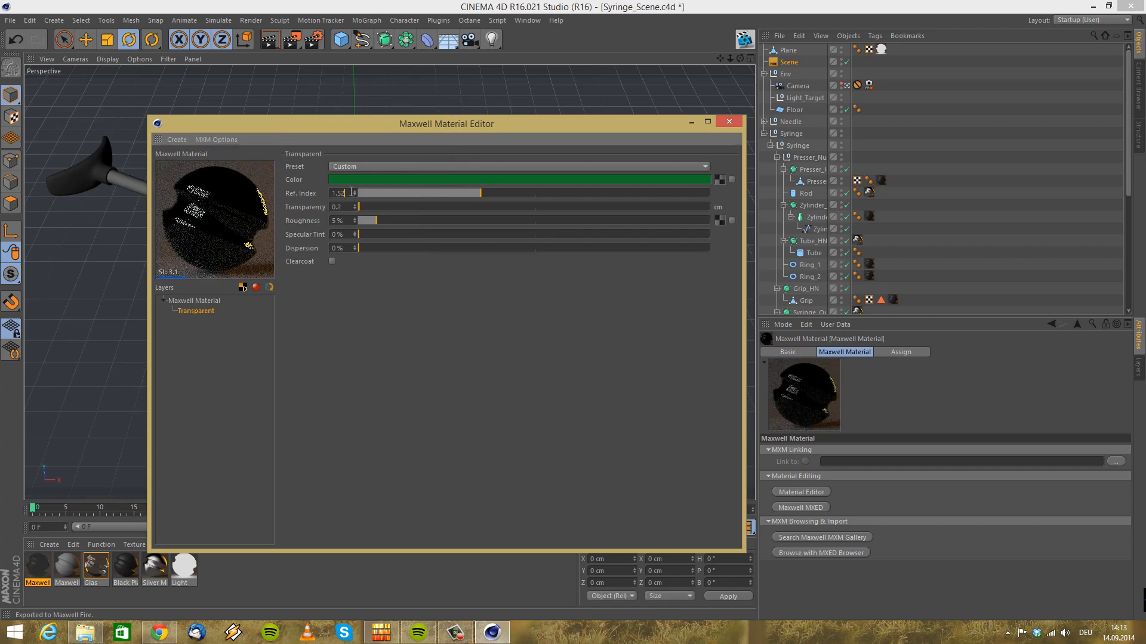
{"action": "type", "text": ".5"}
{"action": "key", "text": "Return"}
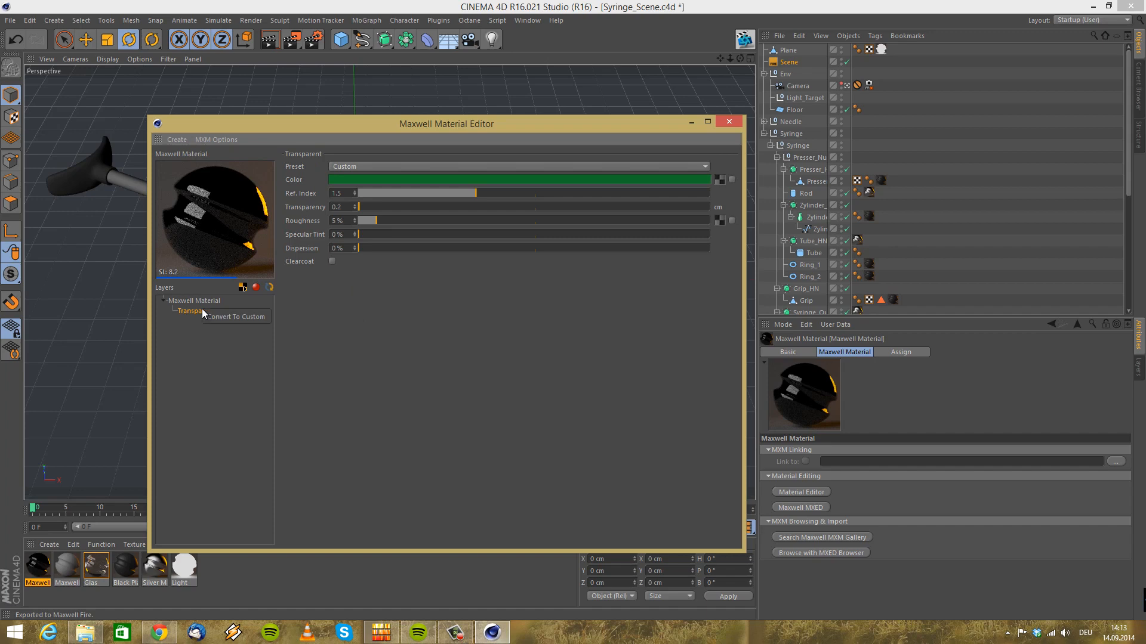
{"action": "left_click", "coordinate": [224, 315]}
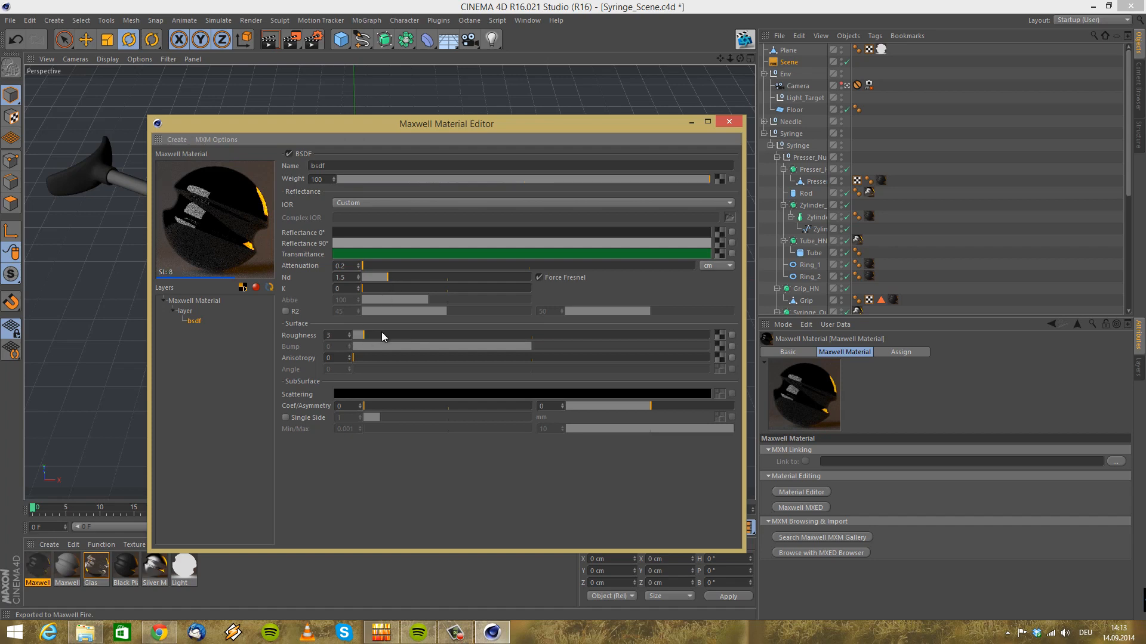
{"action": "left_click", "coordinate": [186, 311]}
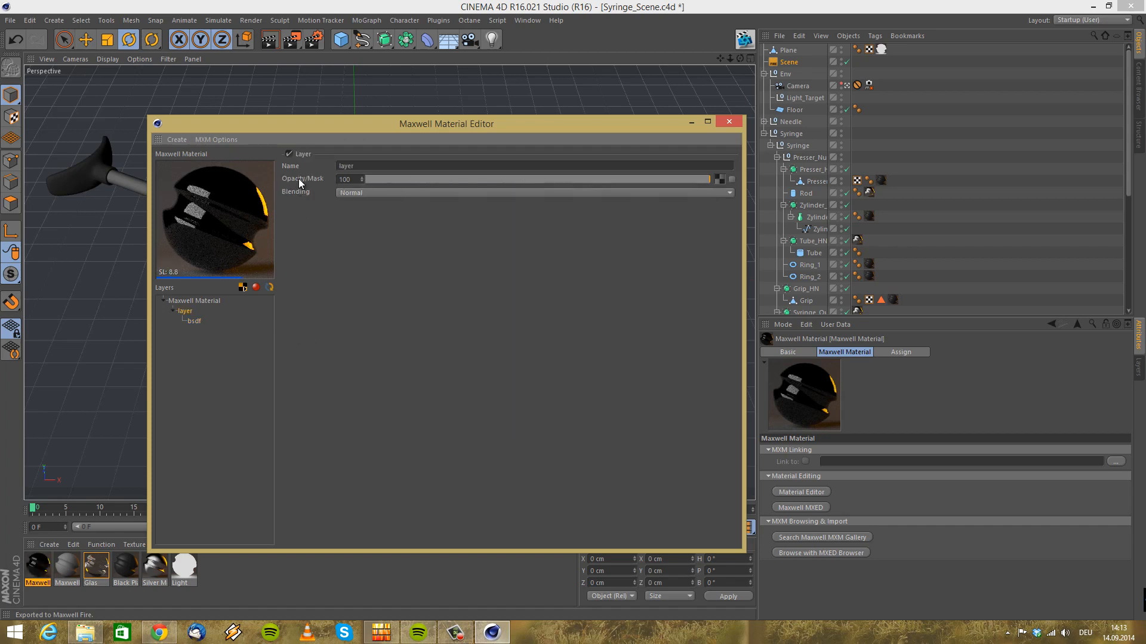
{"action": "left_click", "coordinate": [197, 321]}
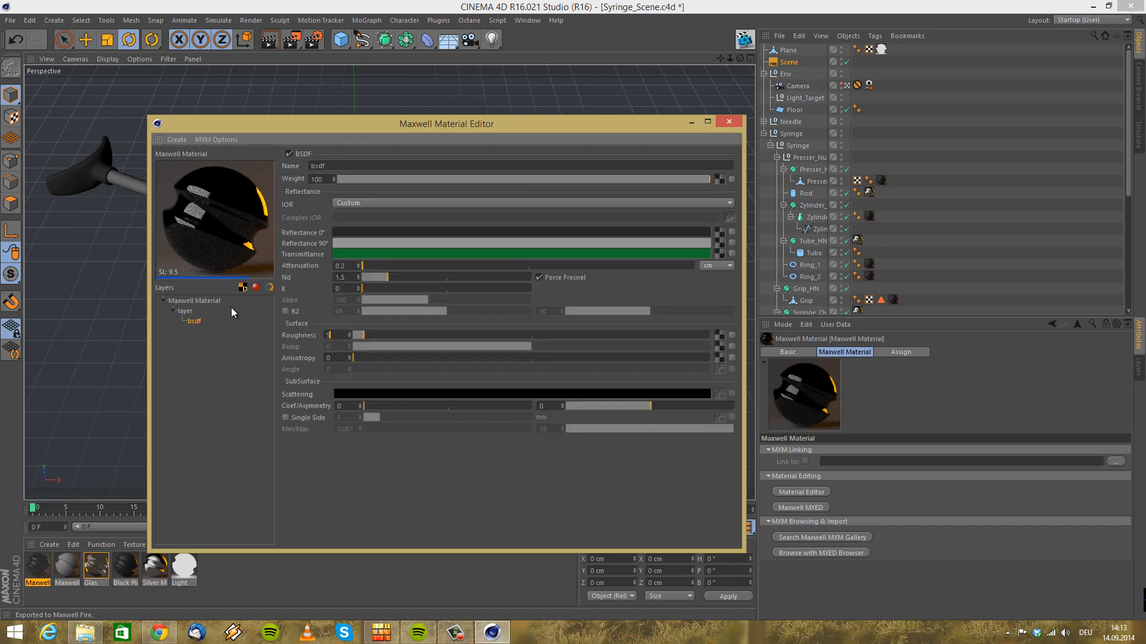
{"action": "left_click", "coordinate": [728, 121]}
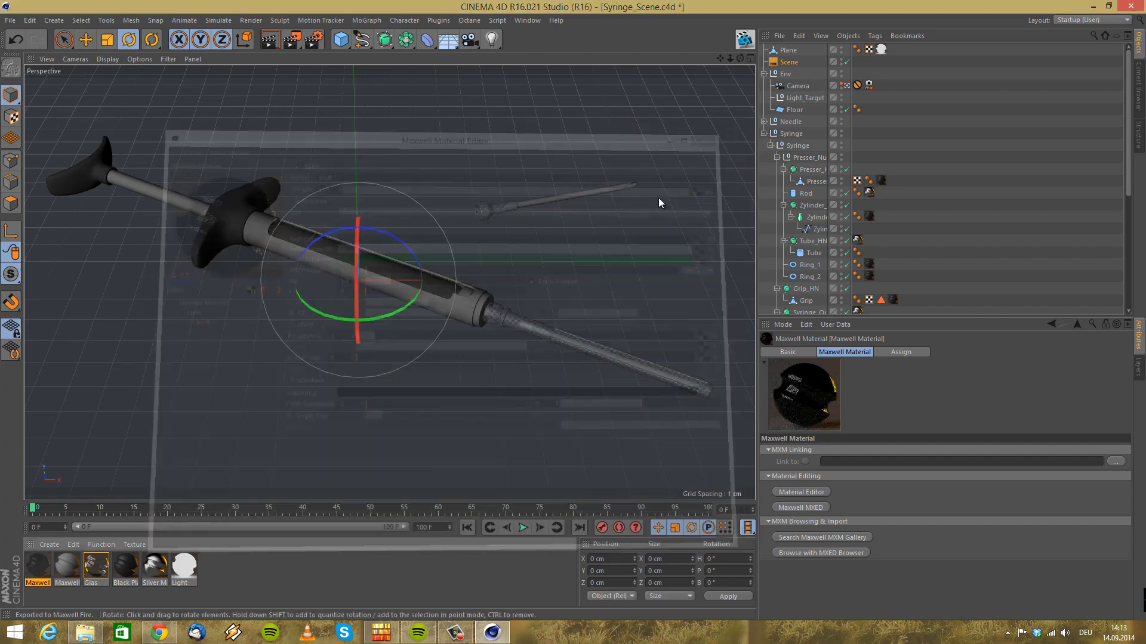
Assign the new transparent material to the Needle_Plastic_HN object at the tip of the syringe
{"action": "left_click", "coordinate": [495, 318]}
{"action": "scroll", "coordinate": [862, 176], "scroll_direction": "down", "scroll_amount": 4}
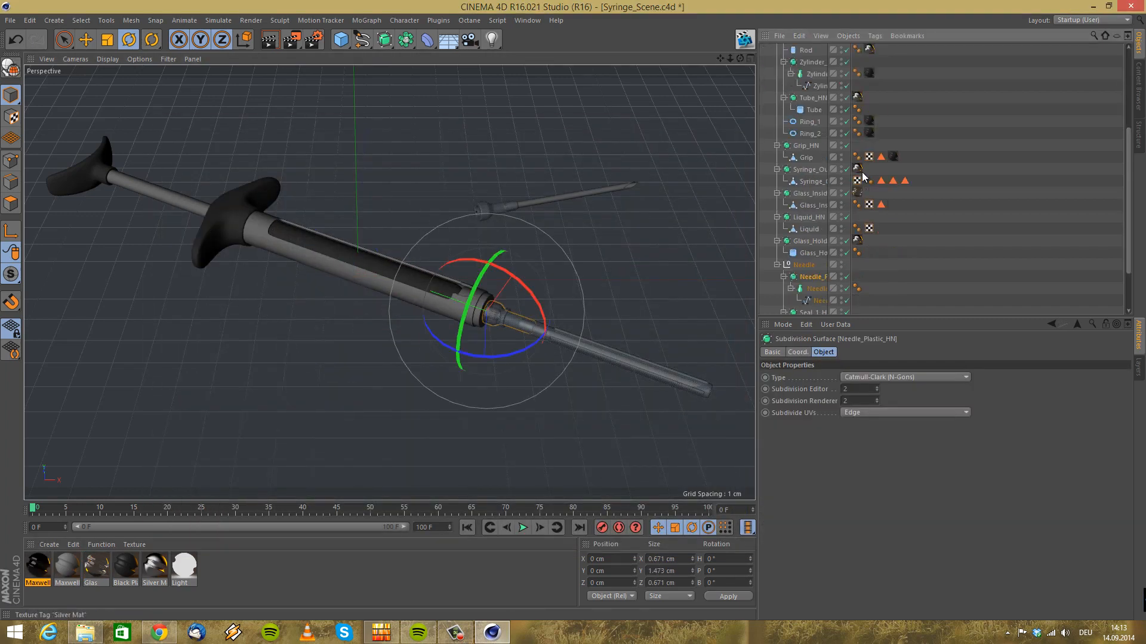
{"action": "scroll", "coordinate": [863, 176], "scroll_direction": "down", "scroll_amount": 2}
{"action": "left_click_drag", "start_coordinate": [751, 264], "coordinate": [820, 213]}
Assign the same transparent material to the plastic base of the separate needle, in the Needle group
{"action": "left_click", "coordinate": [499, 212]}
{"action": "scroll", "coordinate": [890, 216], "scroll_direction": "up", "scroll_amount": 6}
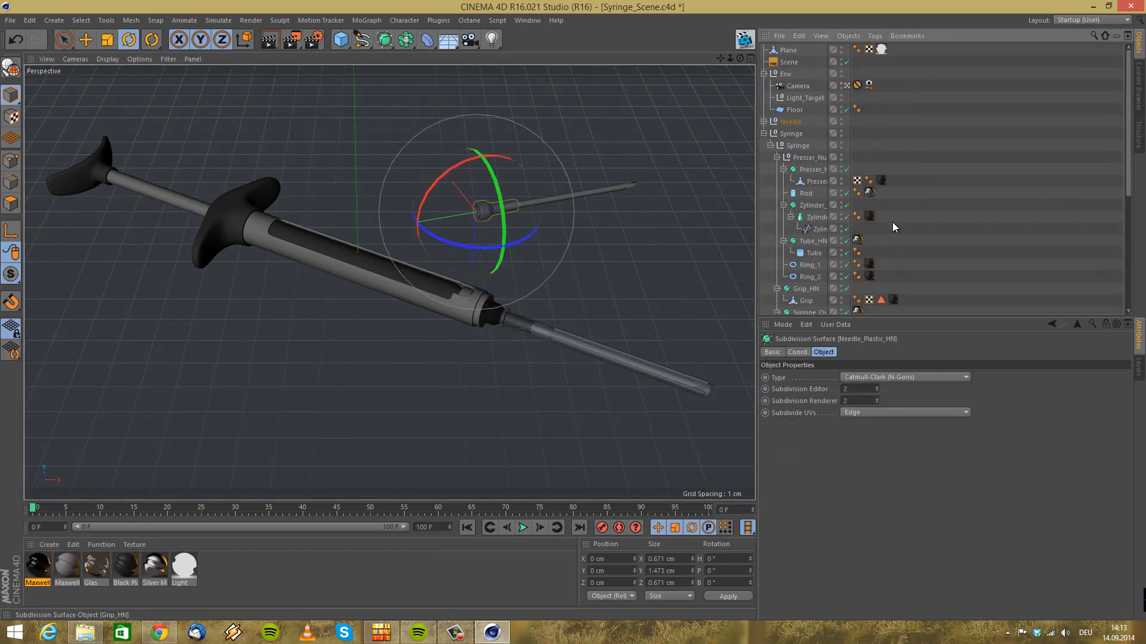
{"action": "left_click", "coordinate": [764, 121]}
{"action": "left_click_drag", "start_coordinate": [38, 565], "coordinate": [808, 133]}
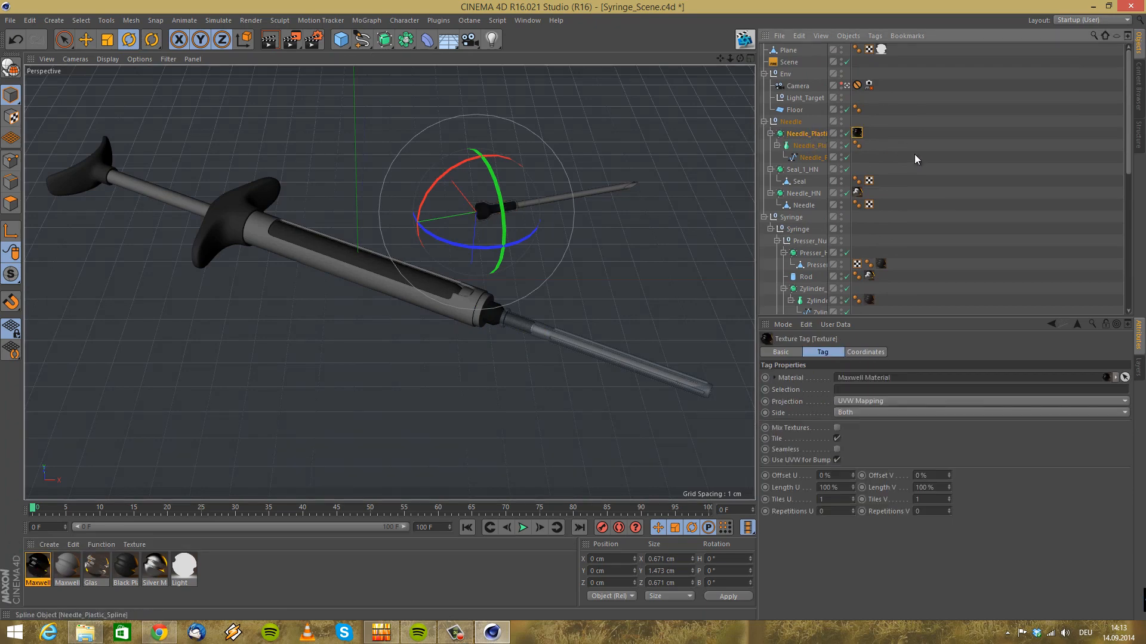
Render the scene in Maxwell Fire to check the green plastic on both needle bases
{"action": "left_click", "coordinate": [868, 85]}
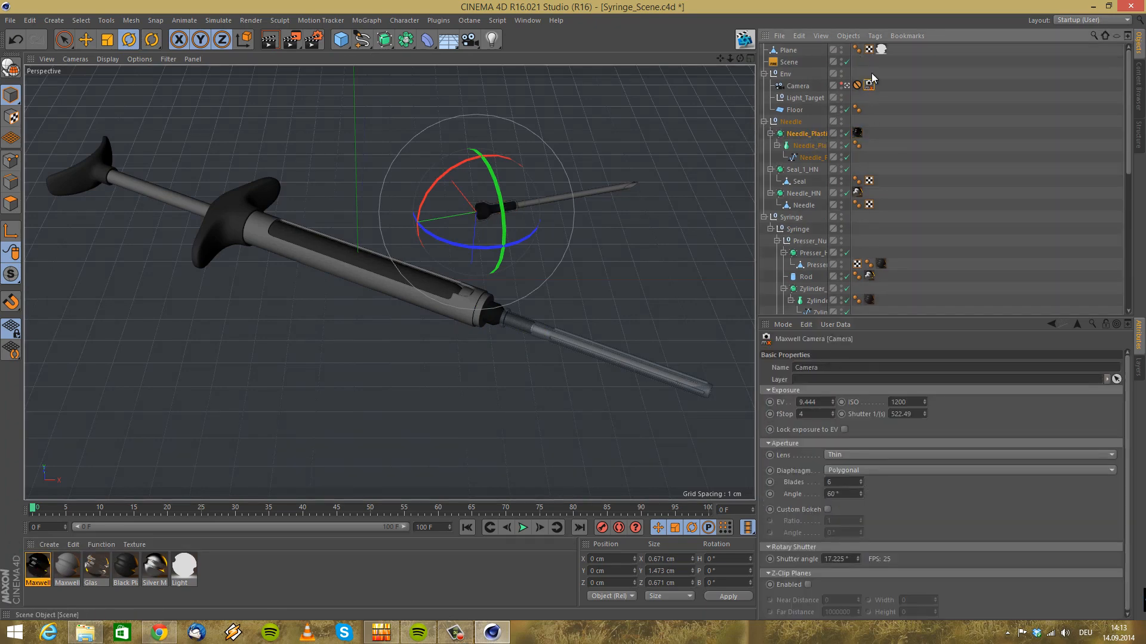
{"action": "left_click", "coordinate": [789, 62]}
{"action": "left_click", "coordinate": [868, 374]}
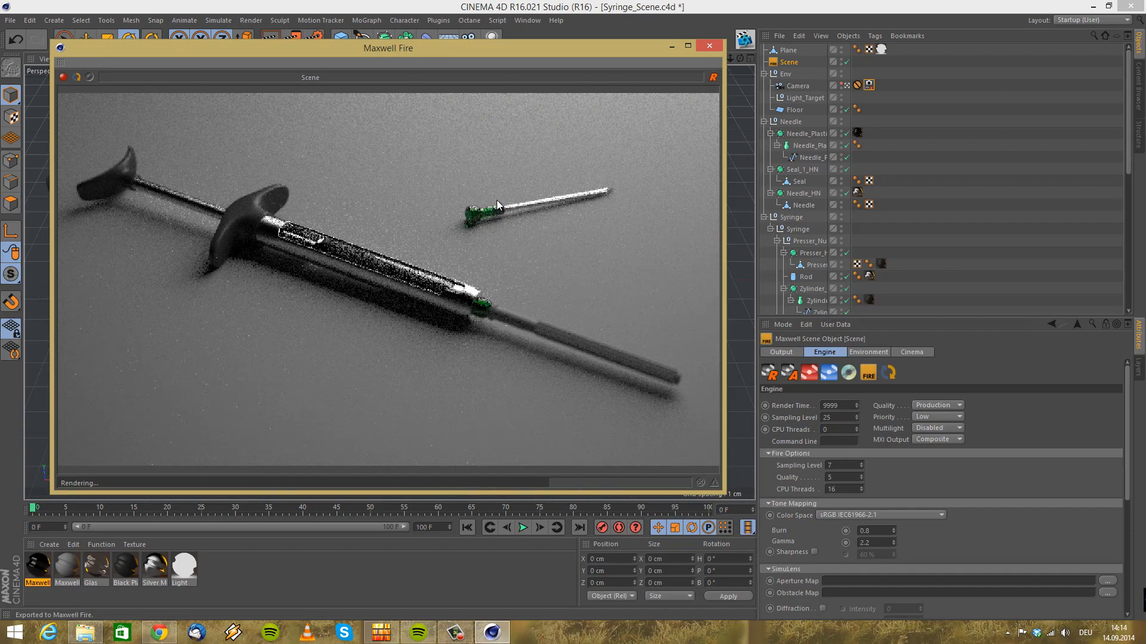
Change the transmittance colour of the needle plastic material to a yellowish olive green beside the Fire preview
{"action": "double_click", "coordinate": [42, 572]}
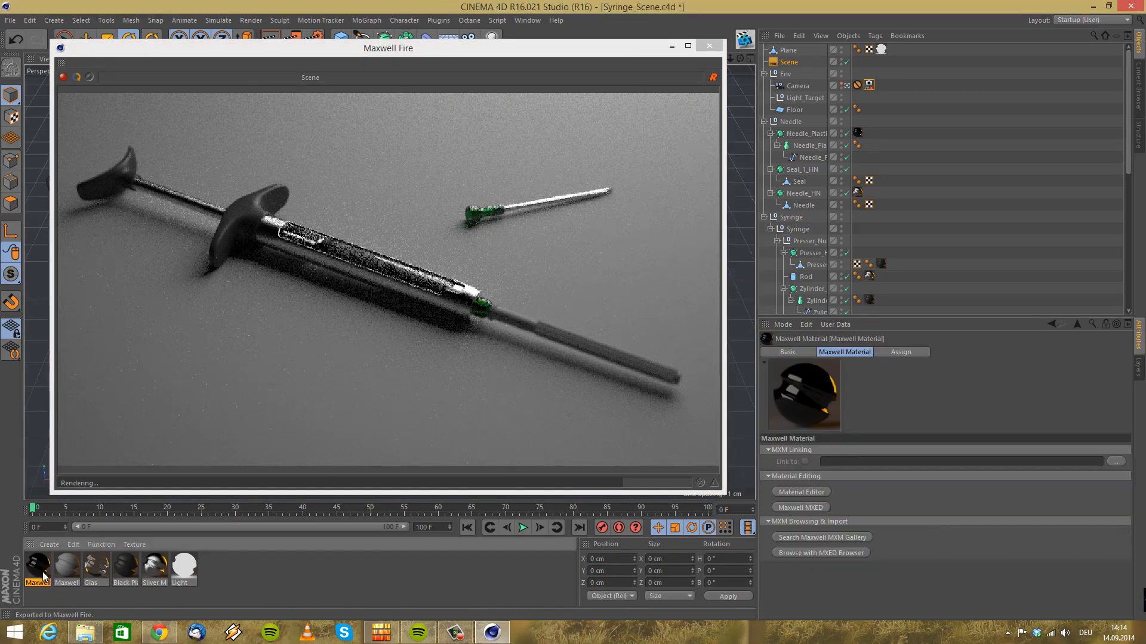
{"action": "left_click_drag", "start_coordinate": [413, 127], "coordinate": [814, 271]}
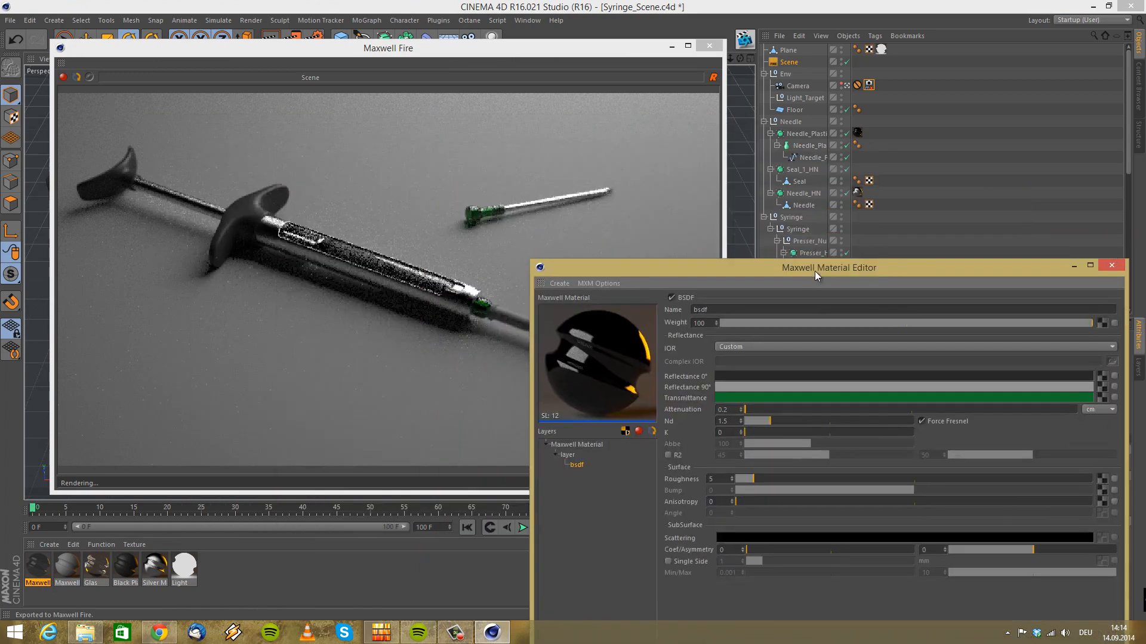
{"action": "left_click", "coordinate": [764, 398]}
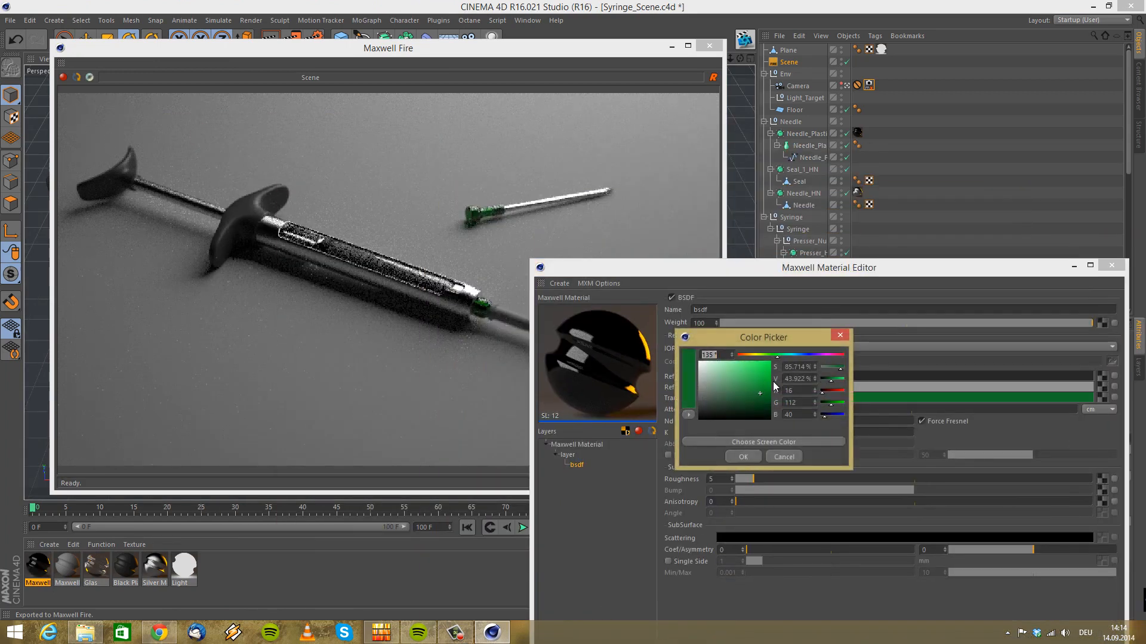
{"action": "left_click_drag", "start_coordinate": [761, 391], "coordinate": [758, 357]}
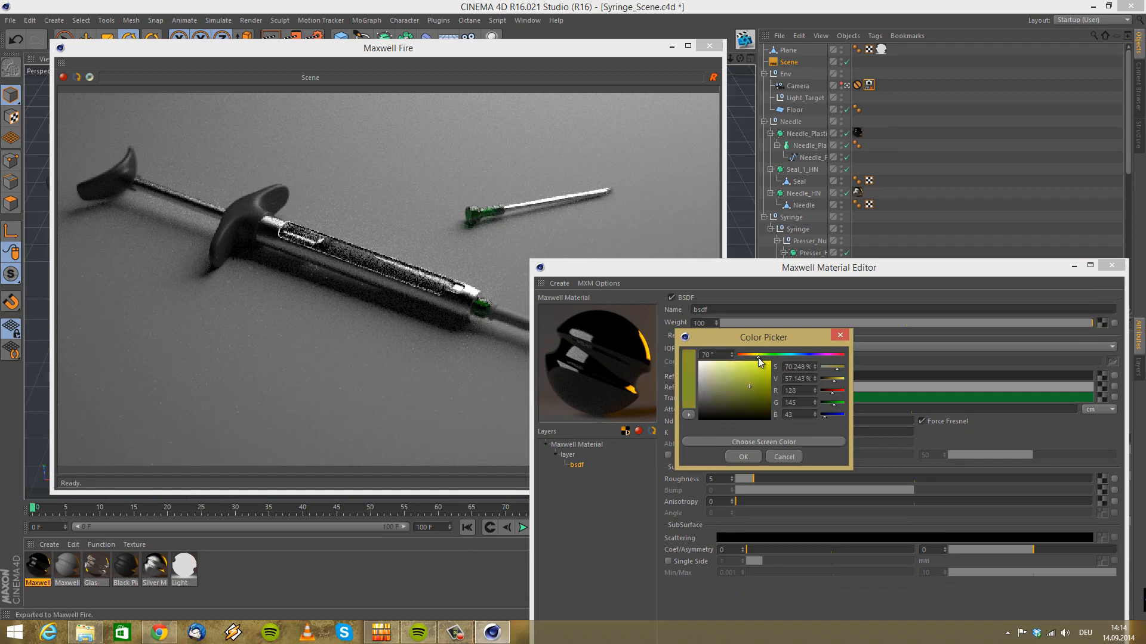
{"action": "left_click", "coordinate": [750, 456]}
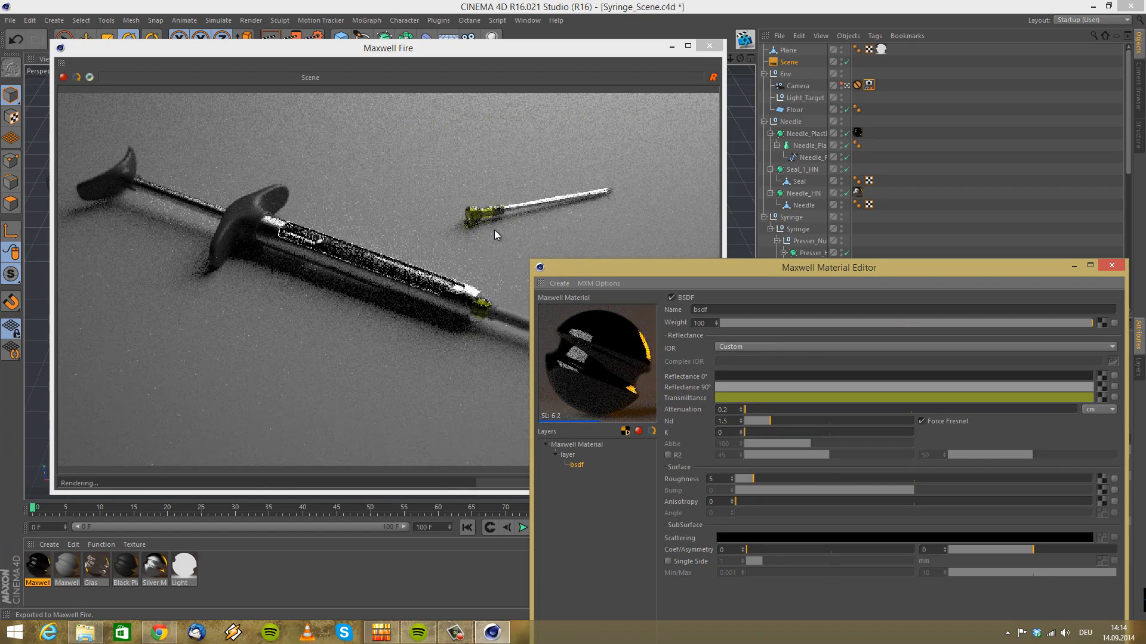
{"action": "left_click", "coordinate": [1111, 266]}
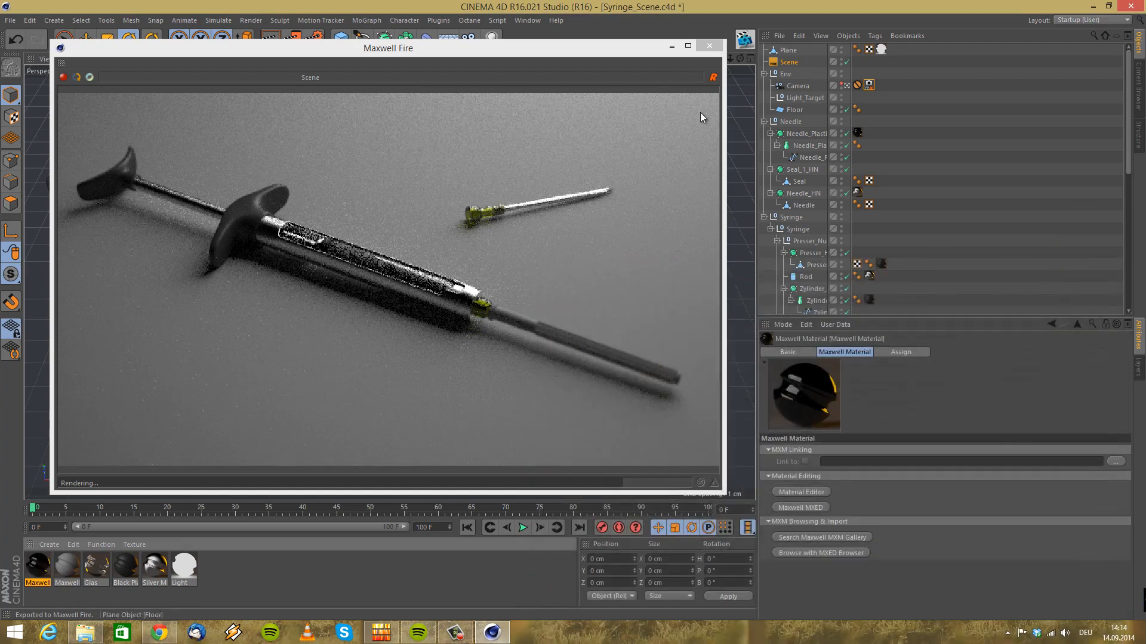
Close the Fire preview, duplicate the olive-green material, and rename the copy Green Transparent Plastic
{"action": "left_click", "coordinate": [709, 46]}
{"action": "left_click_drag", "start_coordinate": [40, 565], "coordinate": [32, 566], "text": "ctrl"}
{"action": "left_click", "coordinate": [63, 564]}
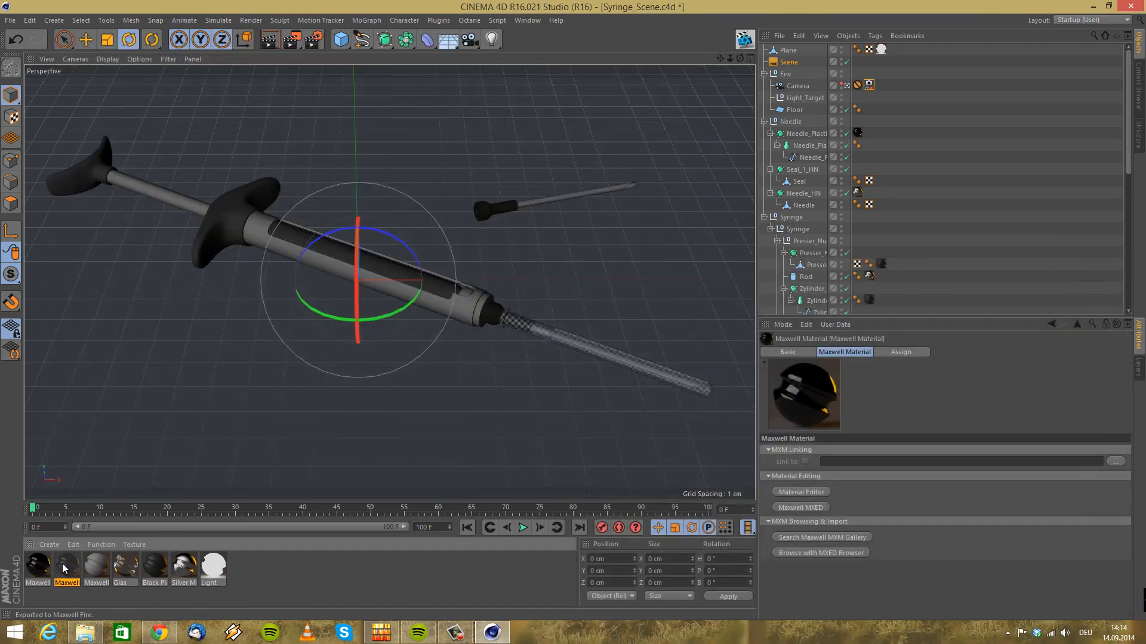
{"action": "double_click", "coordinate": [64, 567]}
{"action": "left_click", "coordinate": [577, 366]}
{"action": "left_click", "coordinate": [776, 231]}
{"action": "type", "text": "Green Transpar"}
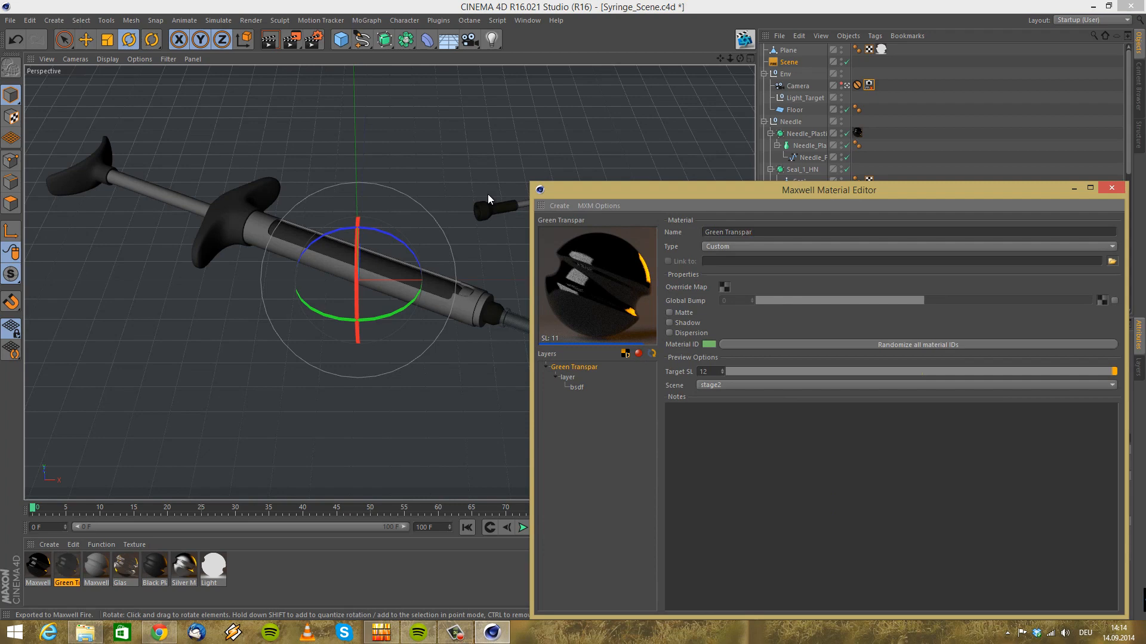
{"action": "type", "text": "ent Plastic"}
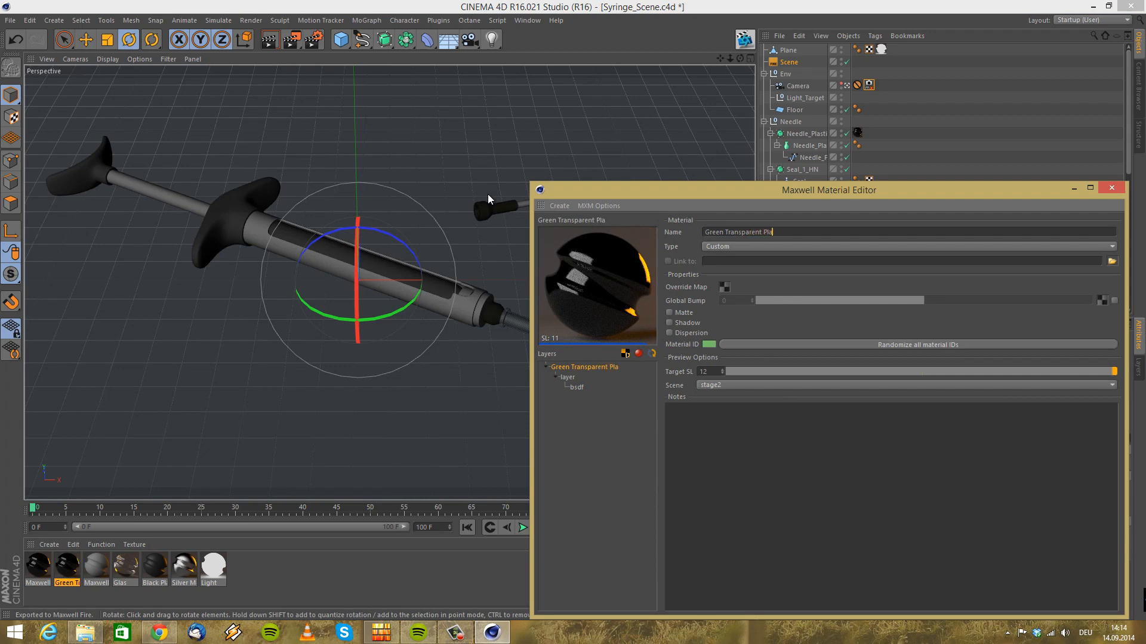
{"action": "left_click", "coordinate": [1124, 190]}
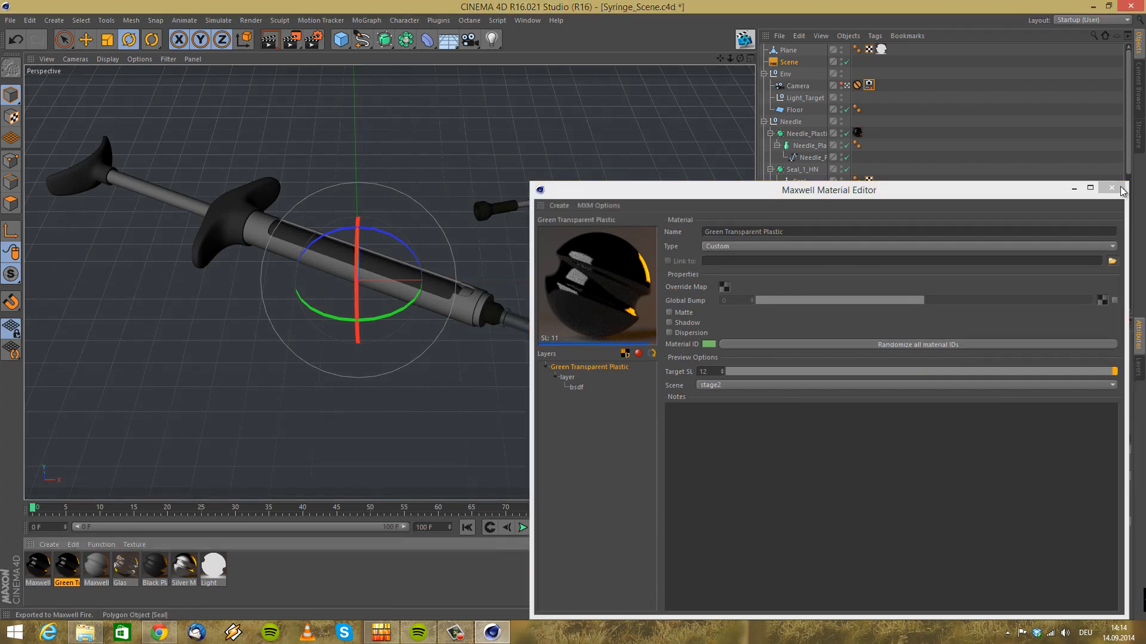
Rename the original Maxwell Material used on the needle bases as White Transparent Plastic
{"action": "left_click", "coordinate": [34, 571]}
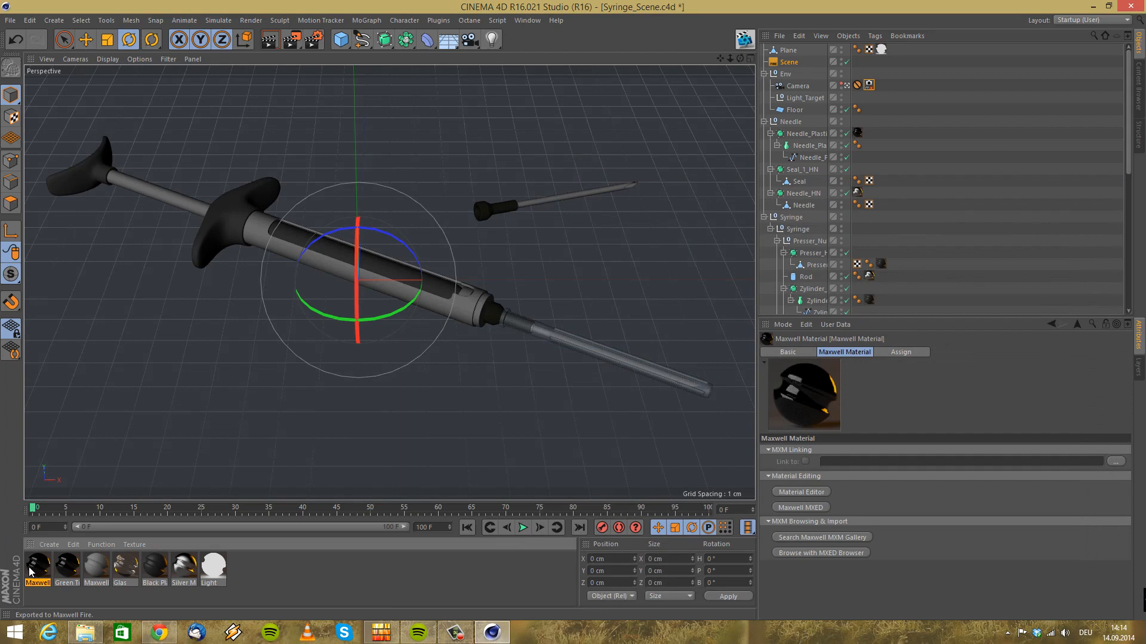
{"action": "double_click", "coordinate": [31, 571]}
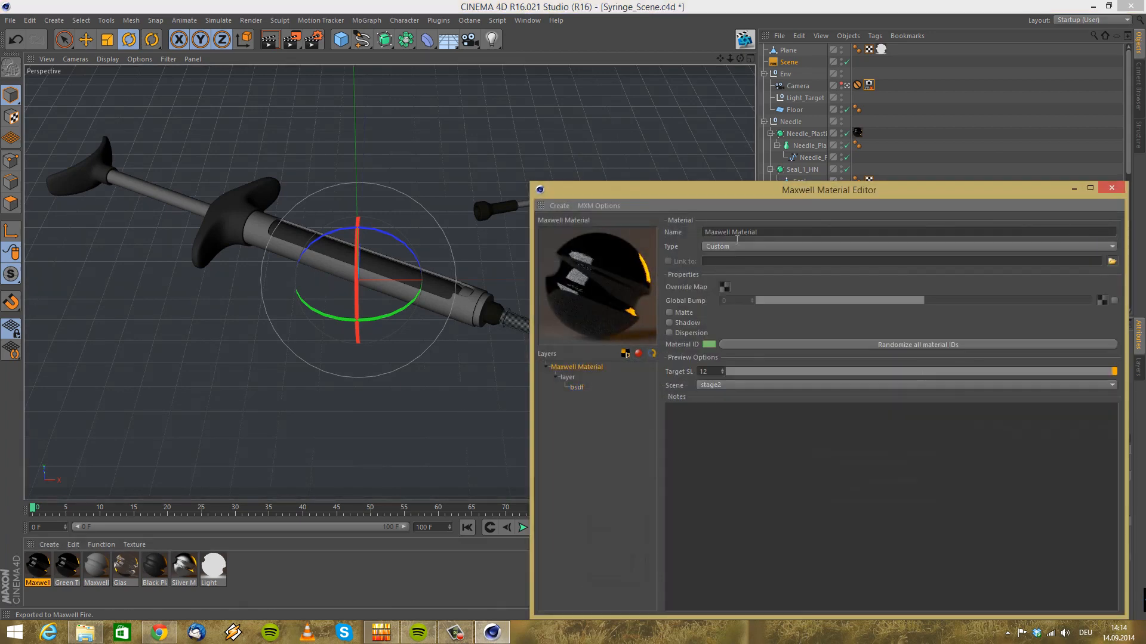
{"action": "key", "text": "ctrl+a"}
{"action": "type", "text": "White"}
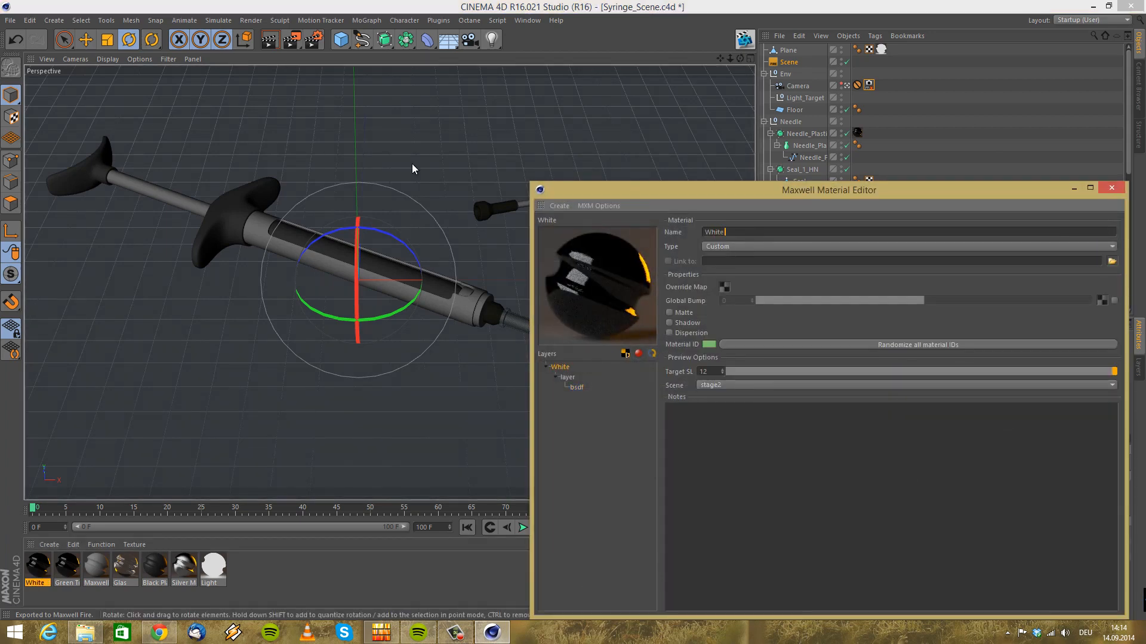
{"action": "type", "text": " Transparent Plastic"}
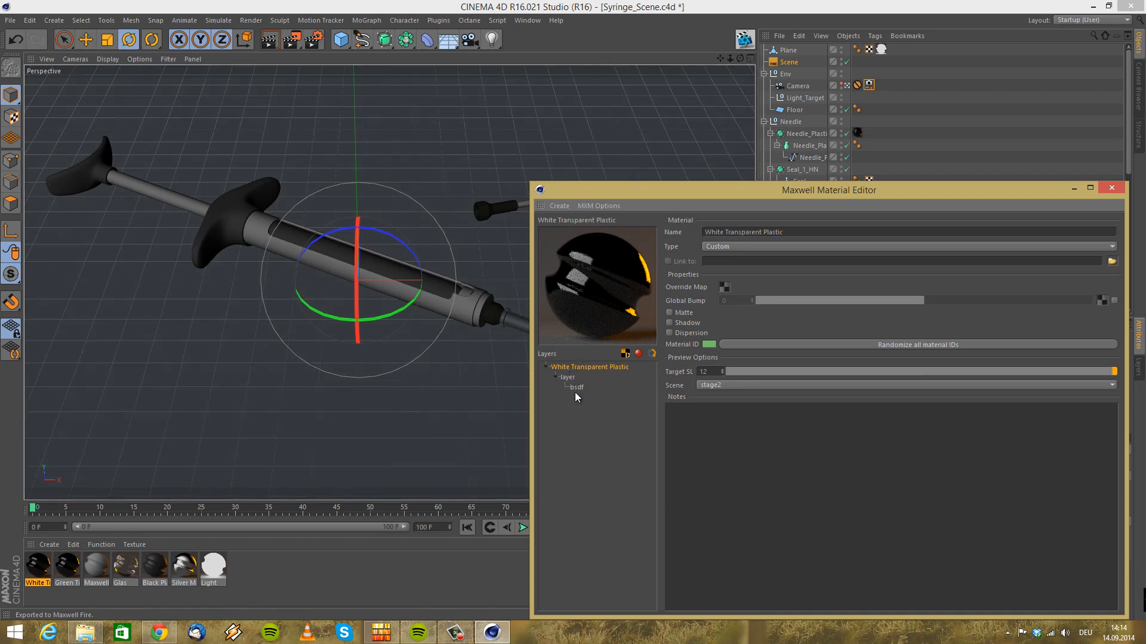
Set the BSDF transmittance colour of White Transparent Plastic to pure white and close the material editor
{"action": "left_click", "coordinate": [575, 389]}
{"action": "left_click", "coordinate": [756, 321]}
{"action": "left_click_drag", "start_coordinate": [718, 311], "coordinate": [640, 262]}
{"action": "left_click", "coordinate": [732, 379]}
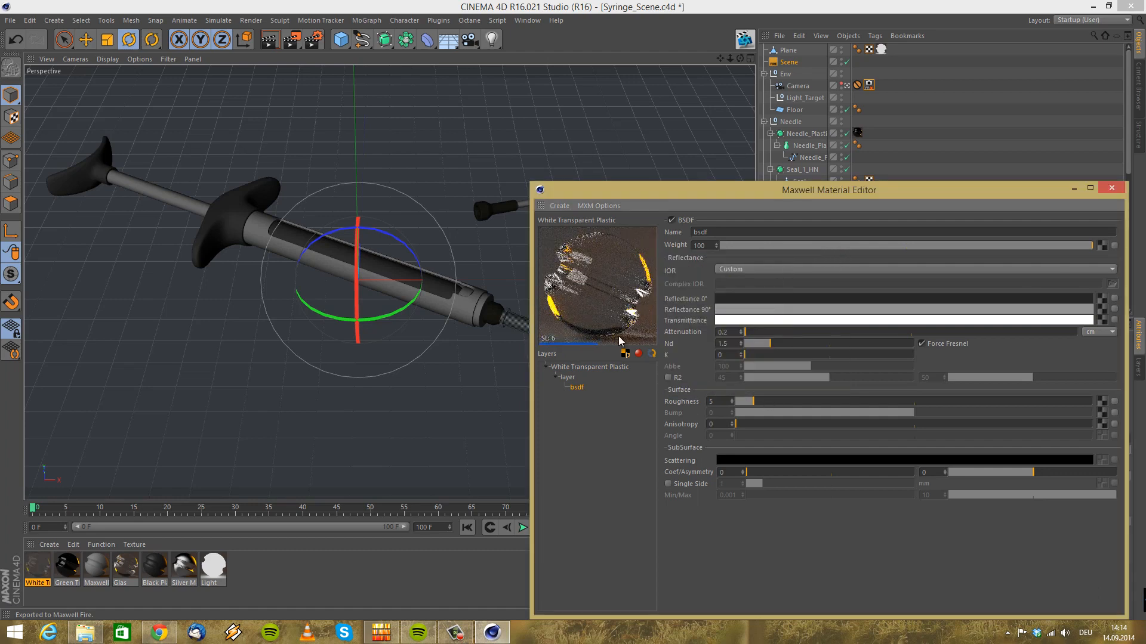
{"action": "left_click", "coordinate": [1111, 187]}
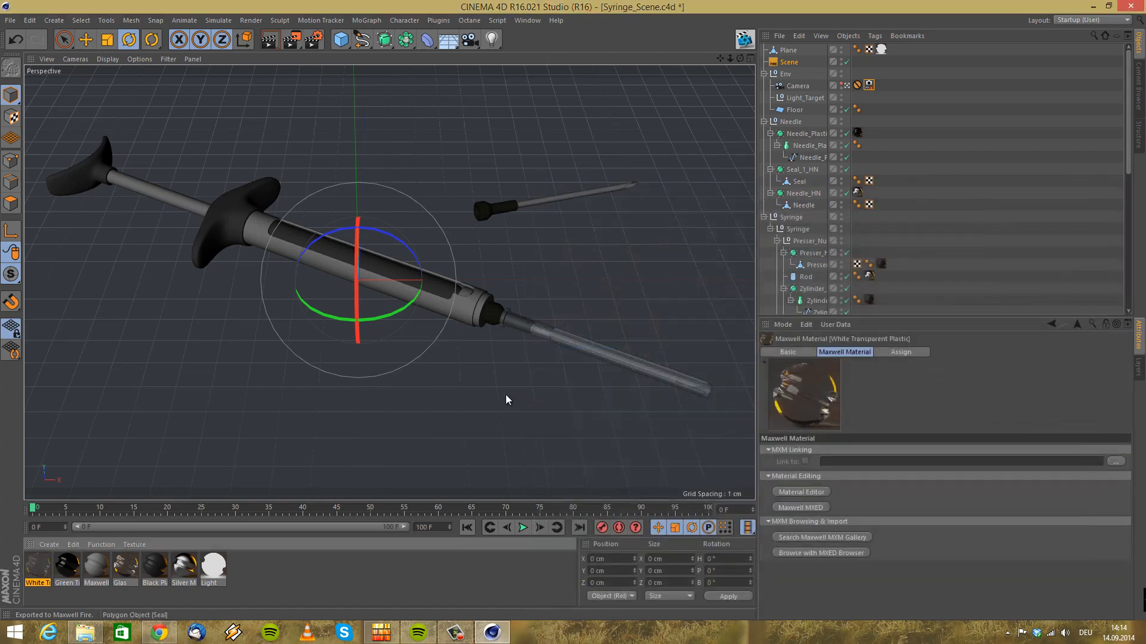
Apply the White Transparent Plastic material to the Needles_Hull_HN subdivision surface around the syringe's needle
{"action": "left_click", "coordinate": [606, 354]}
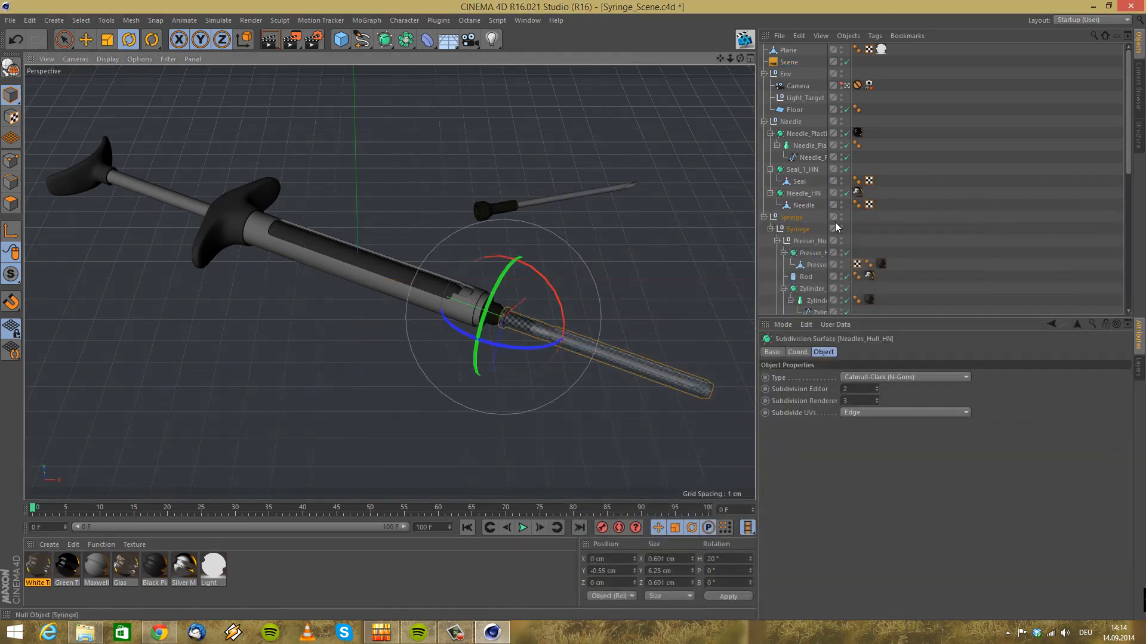
{"action": "scroll", "coordinate": [815, 233], "scroll_direction": "down", "scroll_amount": 10}
{"action": "scroll", "coordinate": [815, 232], "scroll_direction": "down", "scroll_amount": 1}
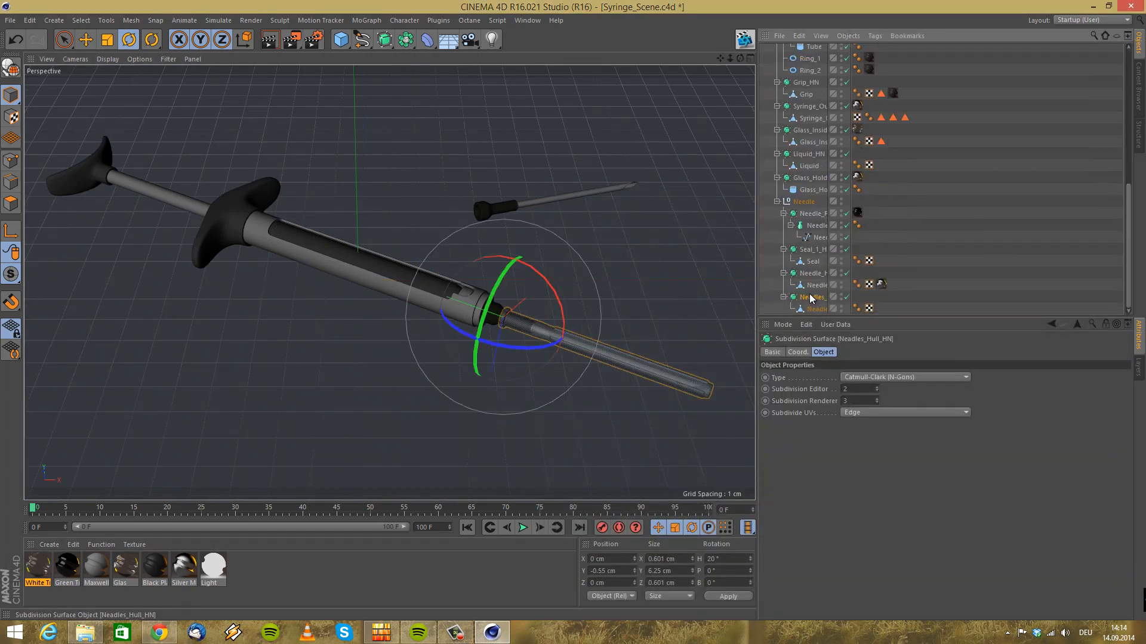
{"action": "left_click_drag", "start_coordinate": [37, 565], "coordinate": [813, 297]}
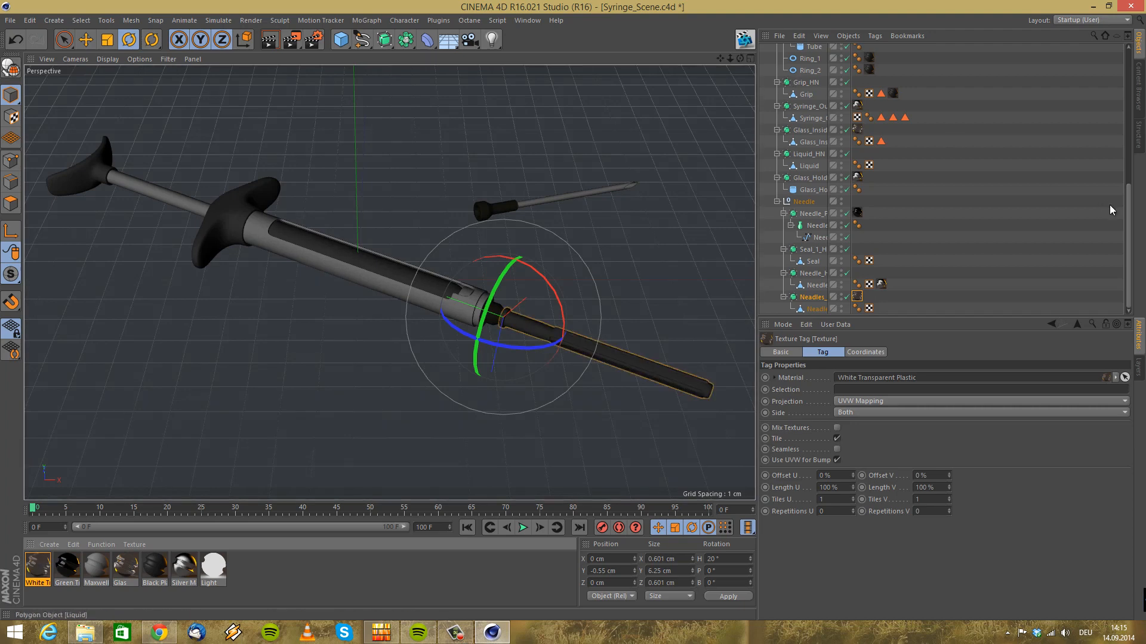
Check the Scene object in a Maxwell Fire preview, close the preview, and save the scene file
{"action": "scroll", "coordinate": [789, 70], "scroll_direction": "up", "scroll_amount": 10}
{"action": "left_click", "coordinate": [789, 63]}
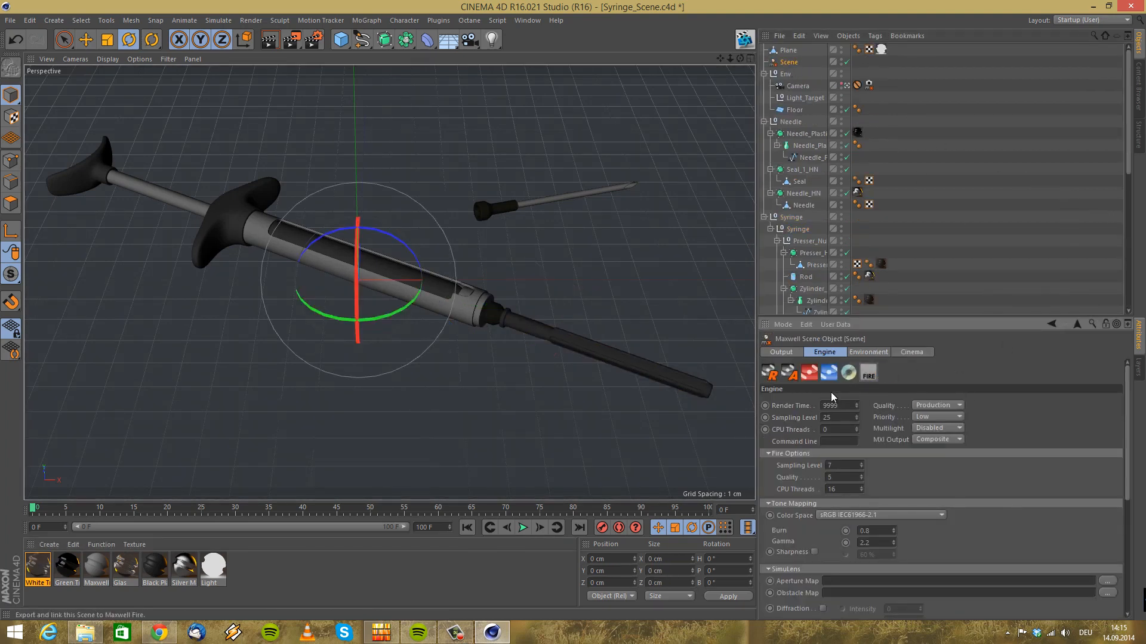
{"action": "left_click", "coordinate": [868, 373]}
{"action": "left_click_drag", "start_coordinate": [367, 49], "coordinate": [463, 65]}
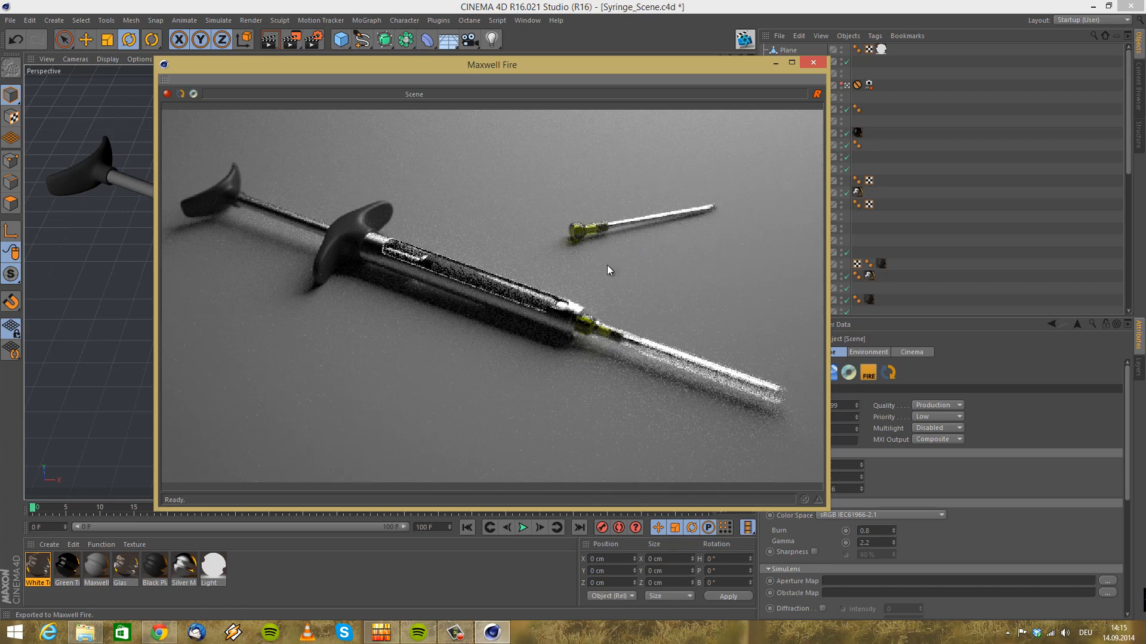
{"action": "left_click", "coordinate": [814, 64]}
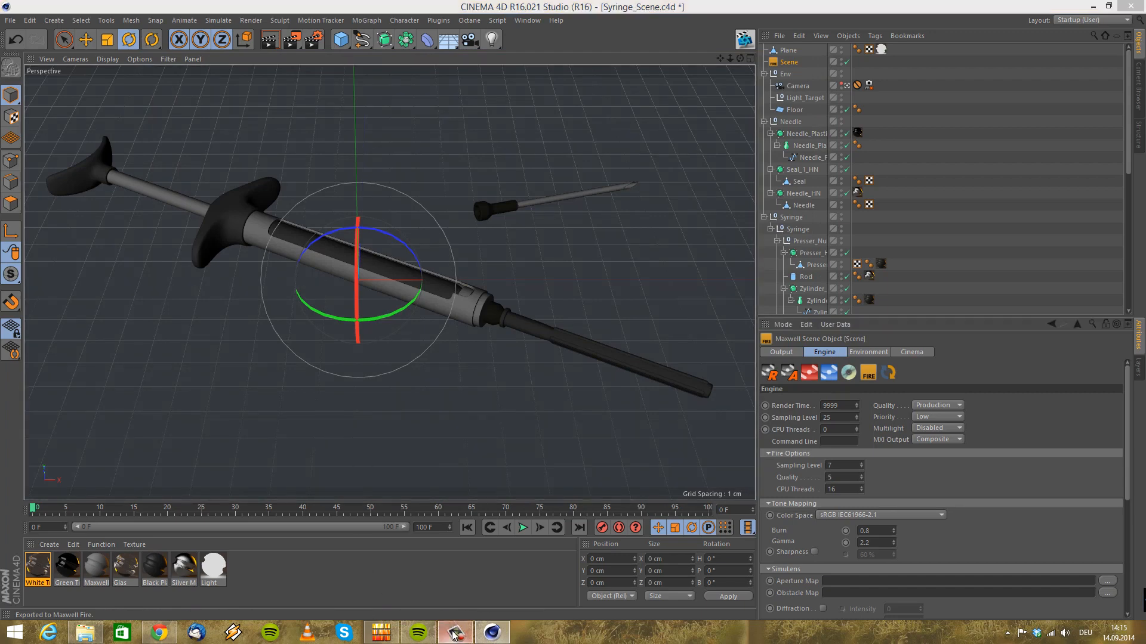
{"action": "key", "text": "ctrl+s"}
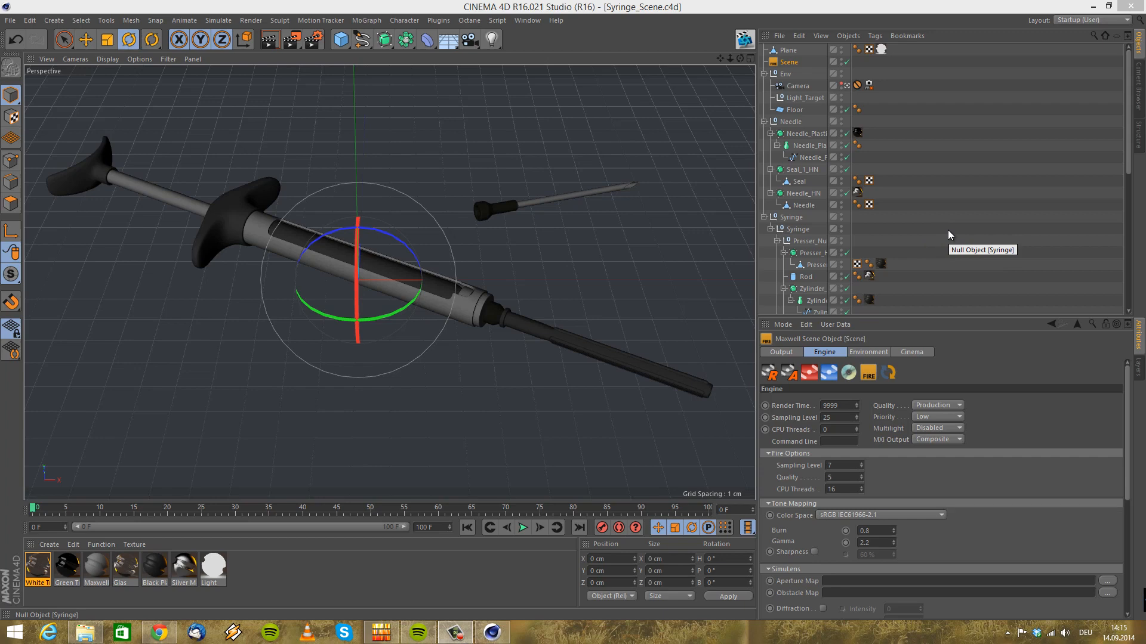
Load Studio1.exr as the background channel HDRI of the Scene object's Image Based environment
{"action": "left_click", "coordinate": [783, 65]}
{"action": "left_click", "coordinate": [864, 353]}
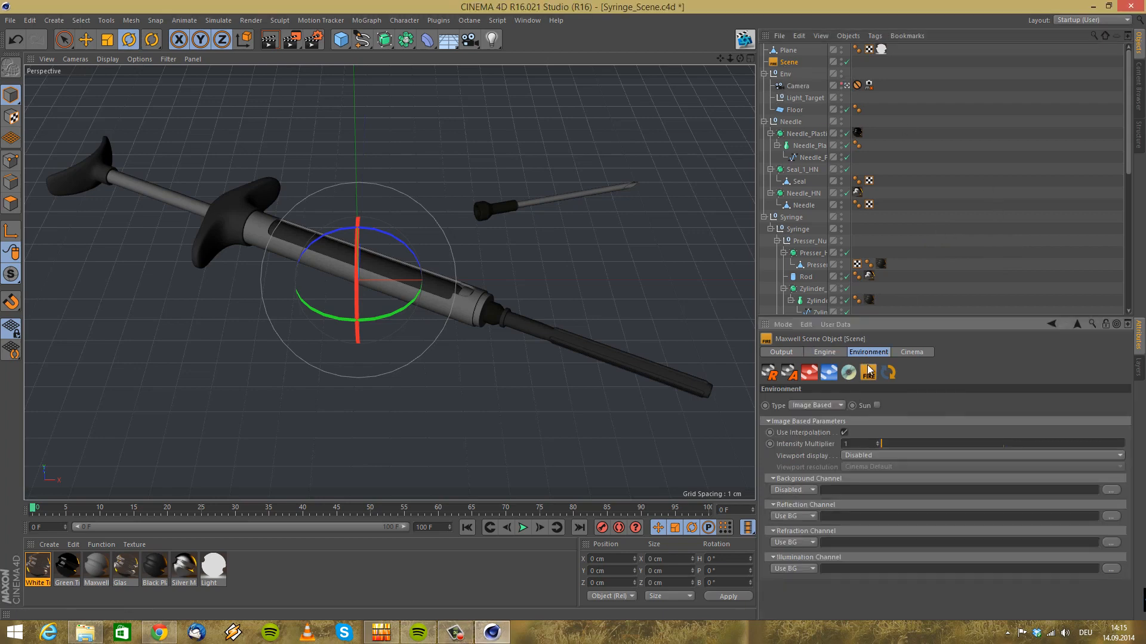
{"action": "left_click", "coordinate": [819, 406]}
{"action": "left_click", "coordinate": [819, 442]}
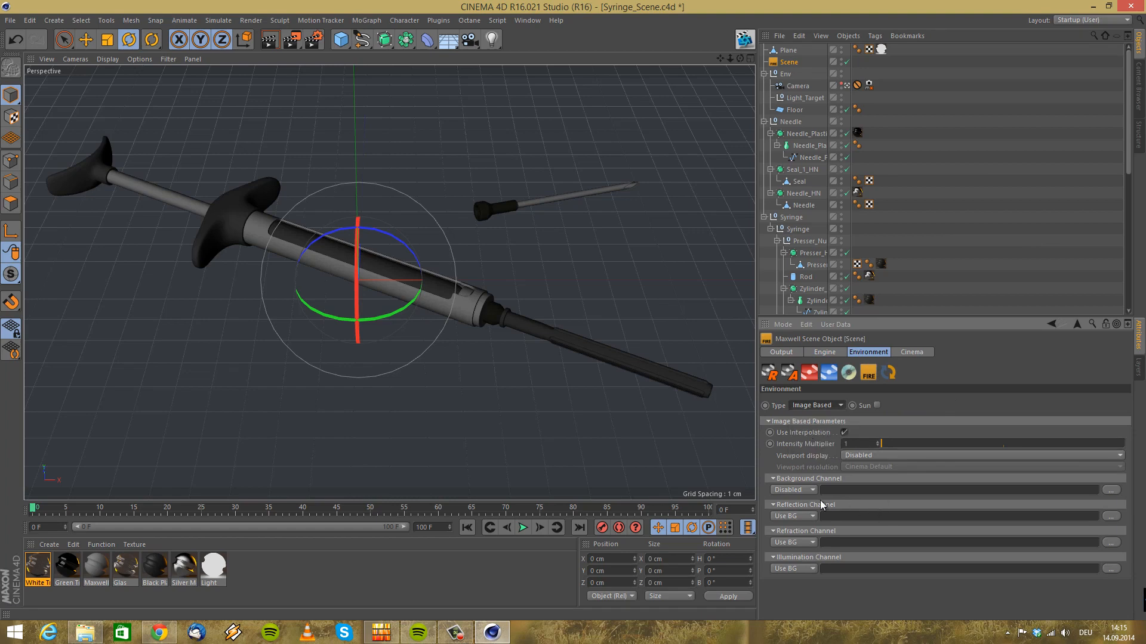
{"action": "left_click", "coordinate": [1110, 490]}
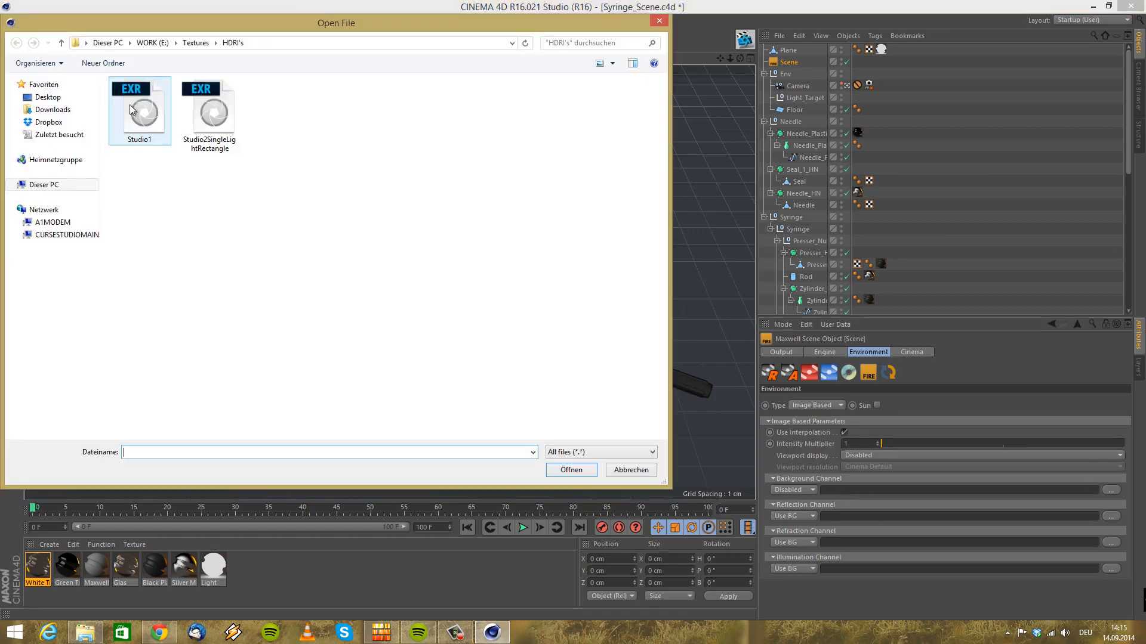
{"action": "left_click", "coordinate": [139, 114]}
{"action": "left_click", "coordinate": [570, 470]}
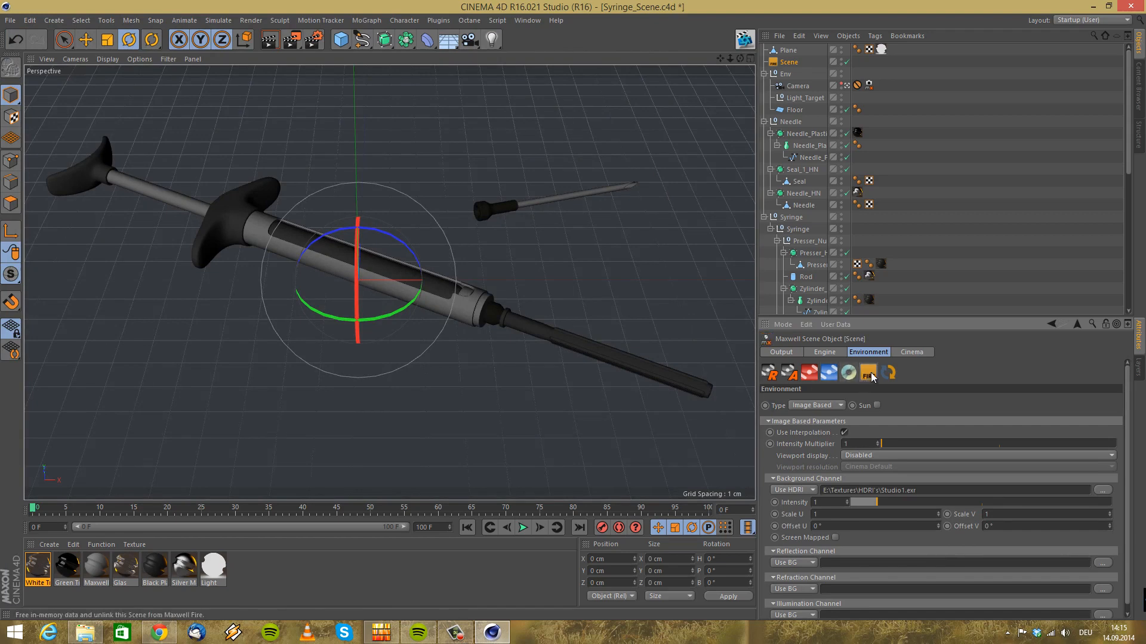
Restart the Maxwell Fire preview to examine the syringe under the HDRI lighting
{"action": "left_click", "coordinate": [868, 372]}
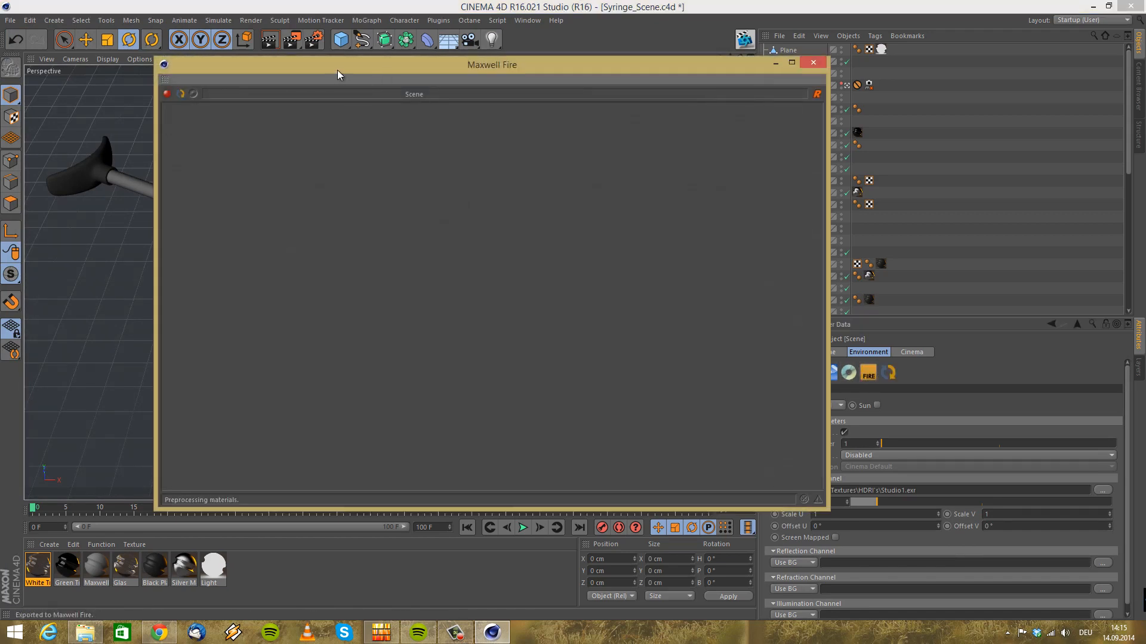
{"action": "left_click_drag", "start_coordinate": [338, 69], "coordinate": [392, 80]}
{"action": "left_click_drag", "start_coordinate": [469, 86], "coordinate": [450, 140]}
{"action": "left_click_drag", "start_coordinate": [315, 50], "coordinate": [280, 68]}
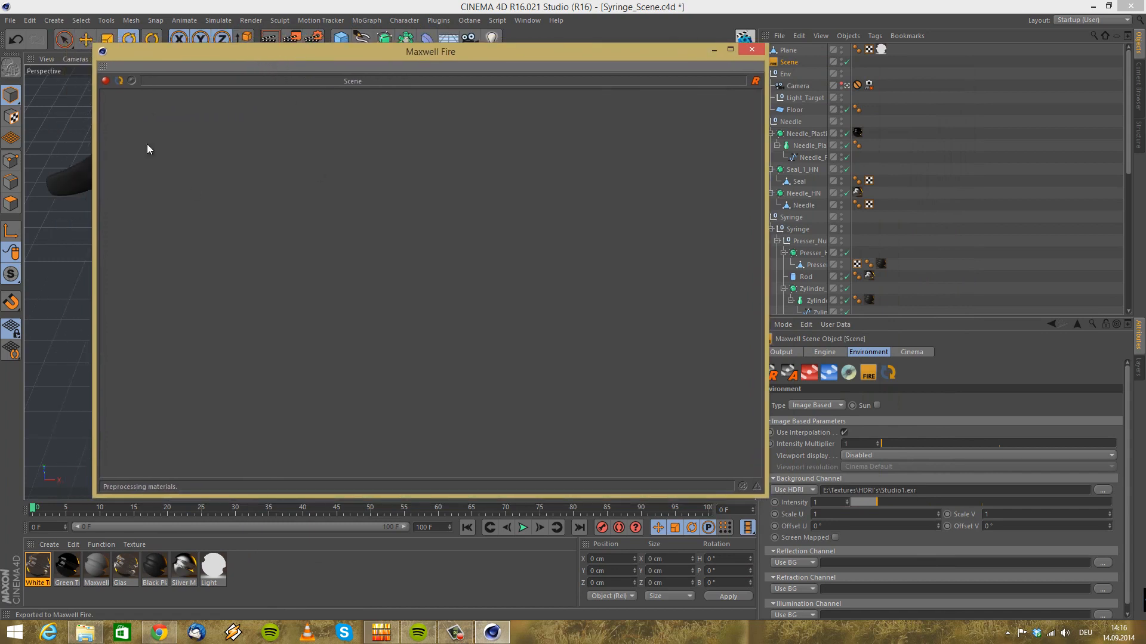
{"action": "left_click", "coordinate": [122, 83]}
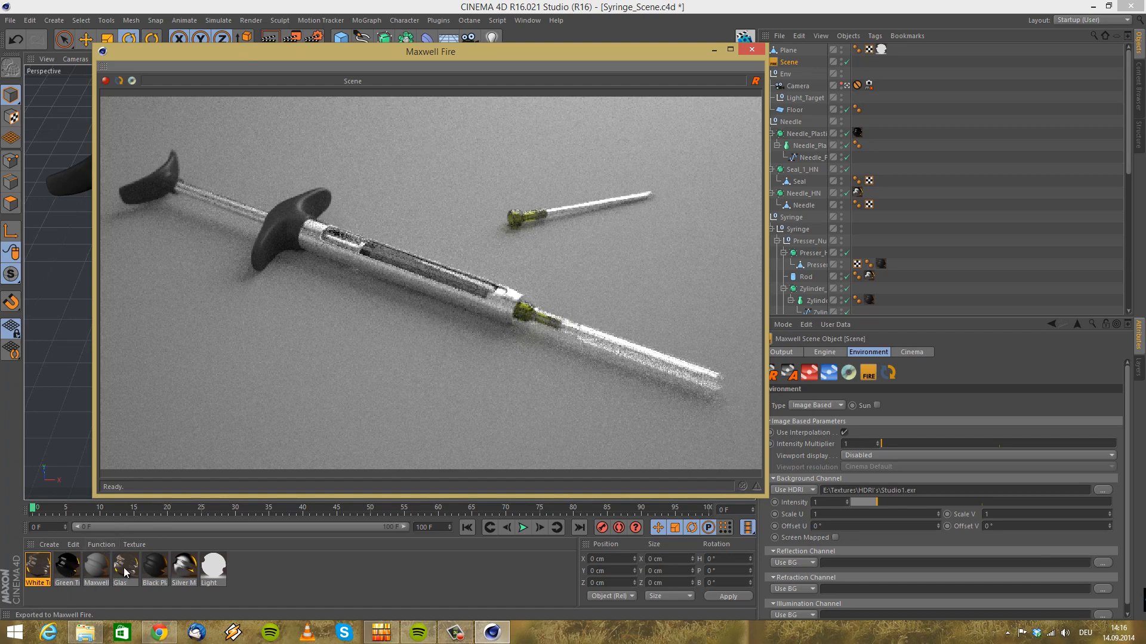
Delete the leftover grey Maxwell Material from the material list
{"action": "left_click", "coordinate": [93, 571]}
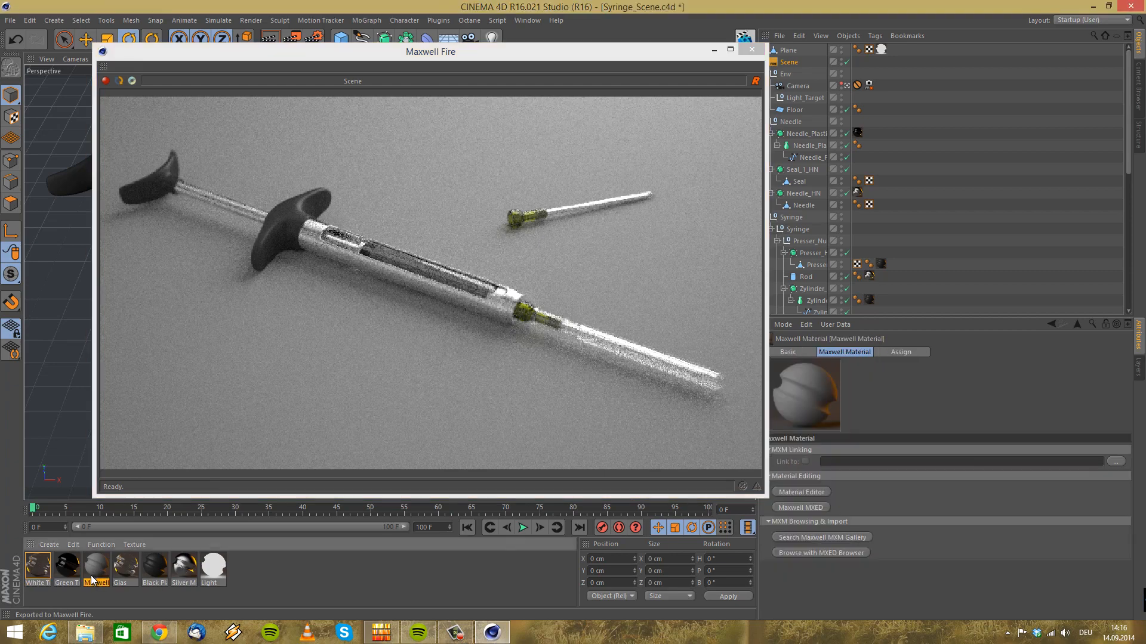
{"action": "key", "text": "Delete"}
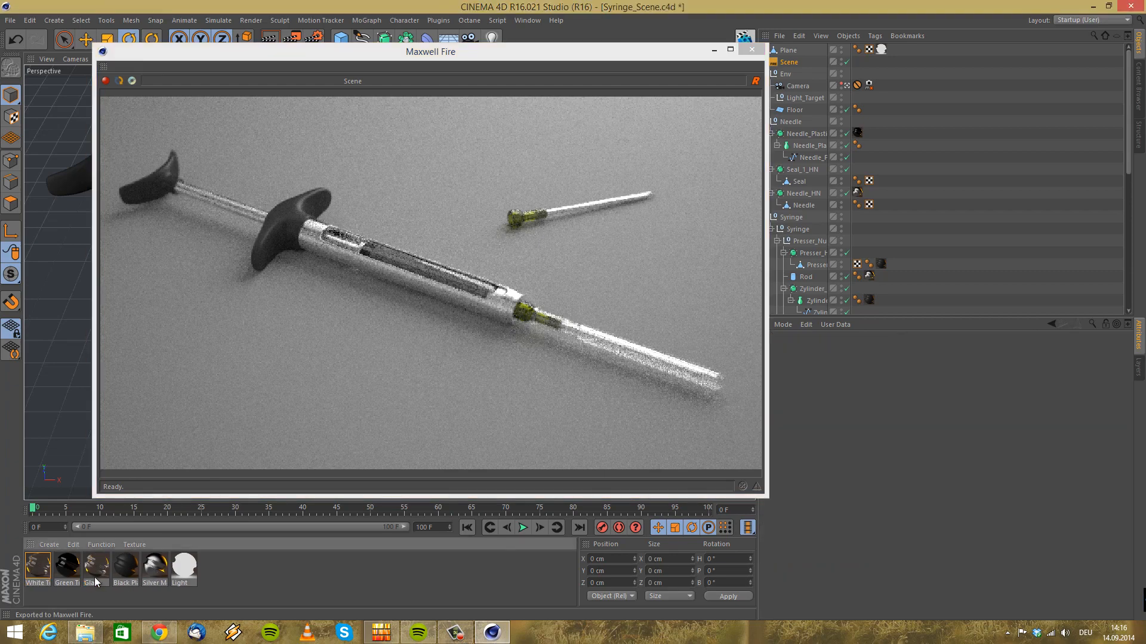
Set the roughness of Silver Mat's Base BSDF to 10 and move the editor off the Fire preview
{"action": "left_click", "coordinate": [155, 567]}
{"action": "double_click", "coordinate": [155, 568]}
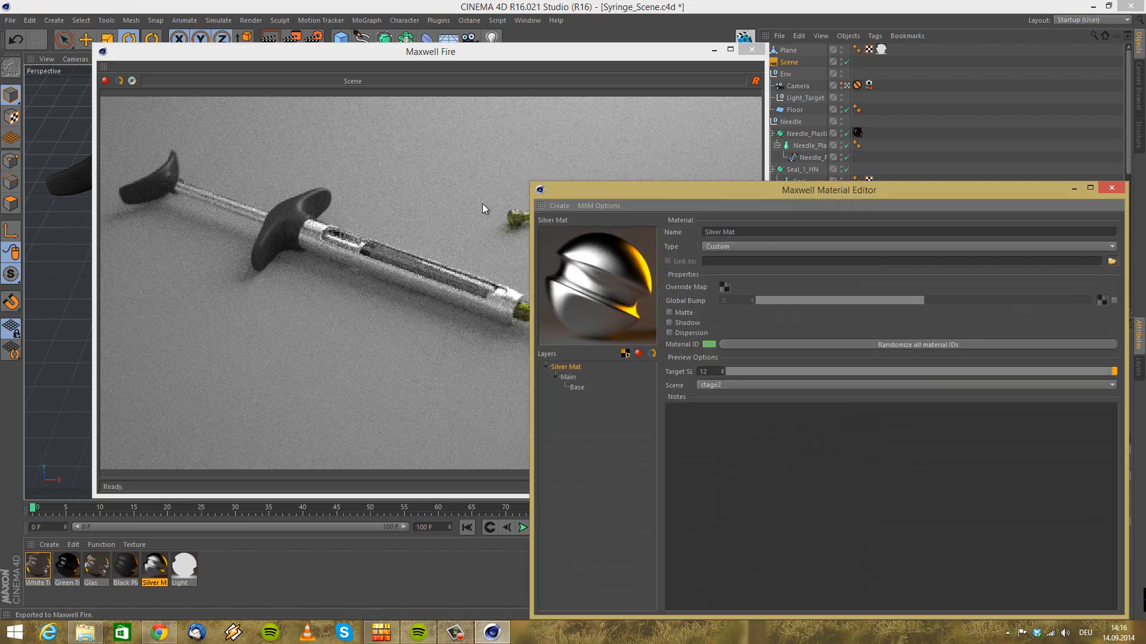
{"action": "left_click", "coordinate": [576, 387]}
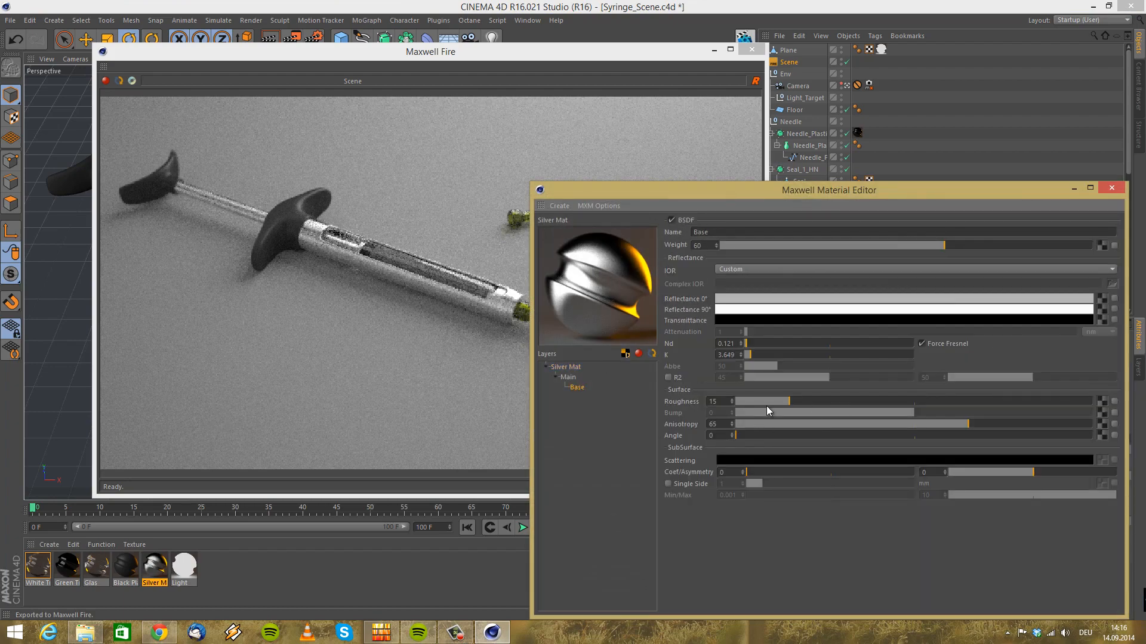
{"action": "type", "text": "10"}
{"action": "key", "text": "Return"}
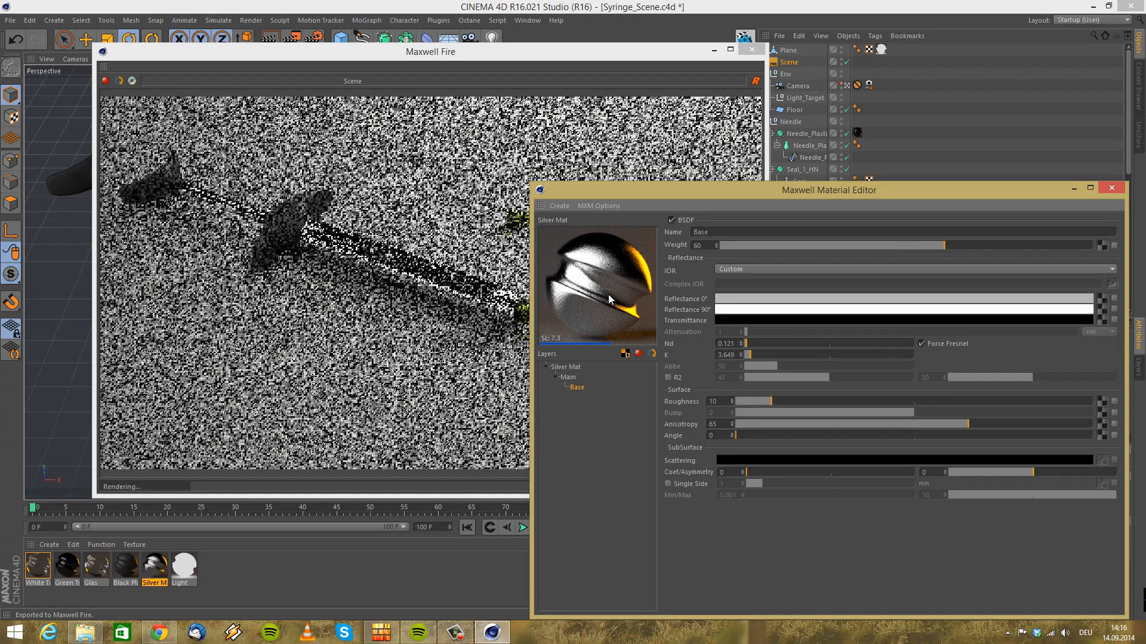
{"action": "left_click_drag", "start_coordinate": [615, 193], "coordinate": [731, 195]}
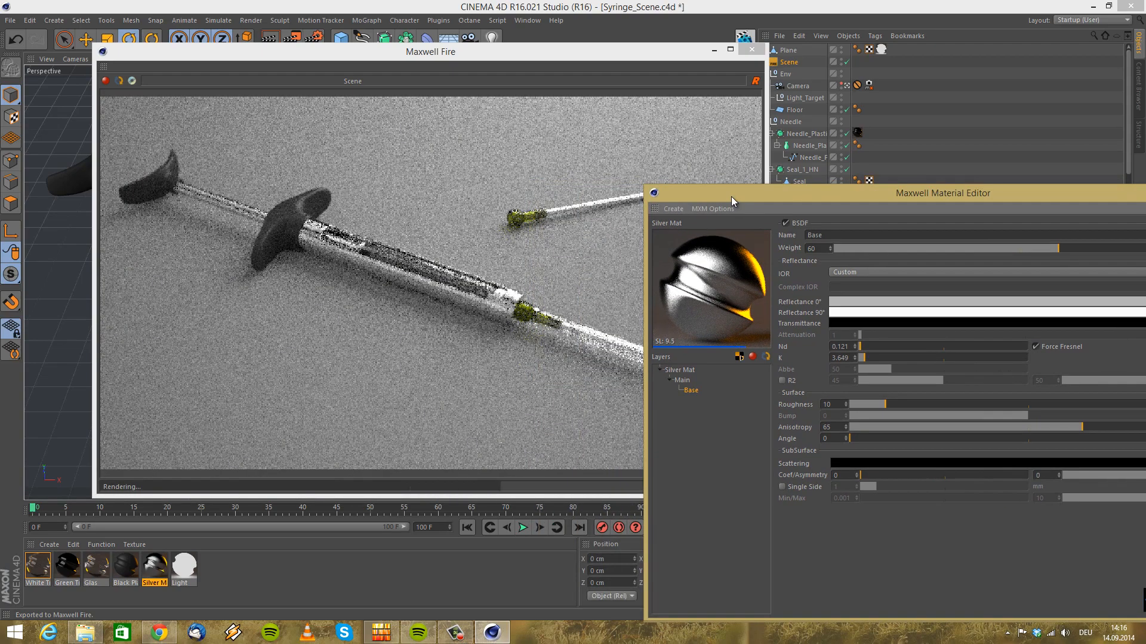
{"action": "left_click_drag", "start_coordinate": [732, 195], "coordinate": [1145, 215]}
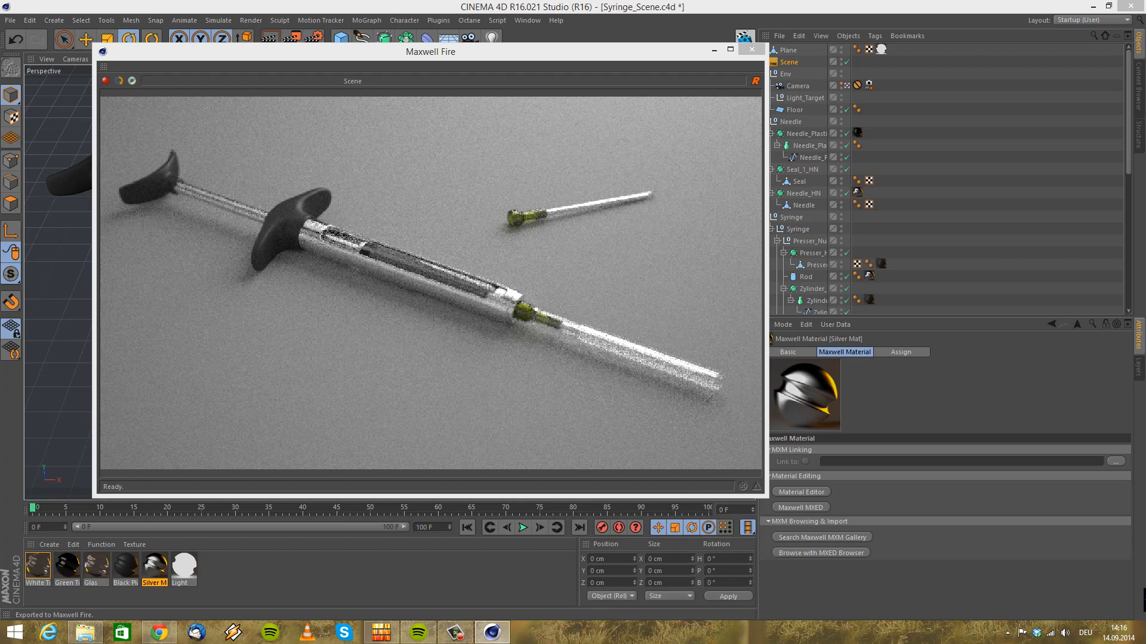
Set the Silver Mat Base roughness to 7 and its anisotropy to 55, and close the material editor
{"action": "left_click_drag", "start_coordinate": [1145, 124], "coordinate": [485, 135]}
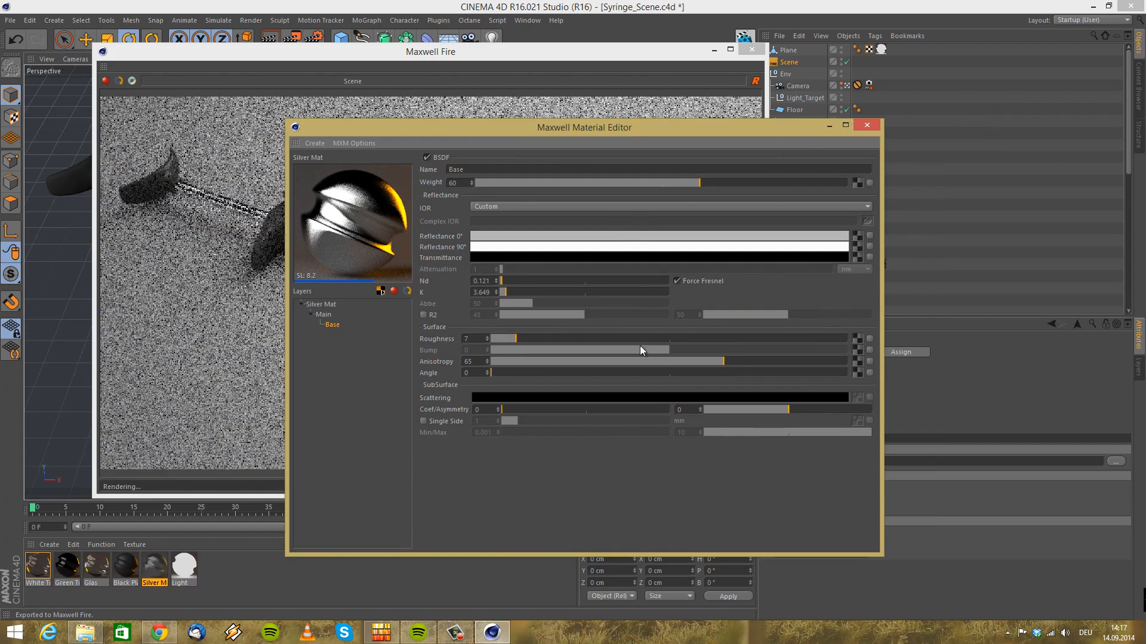
{"action": "double_click", "coordinate": [473, 361]}
{"action": "type", "text": "55"}
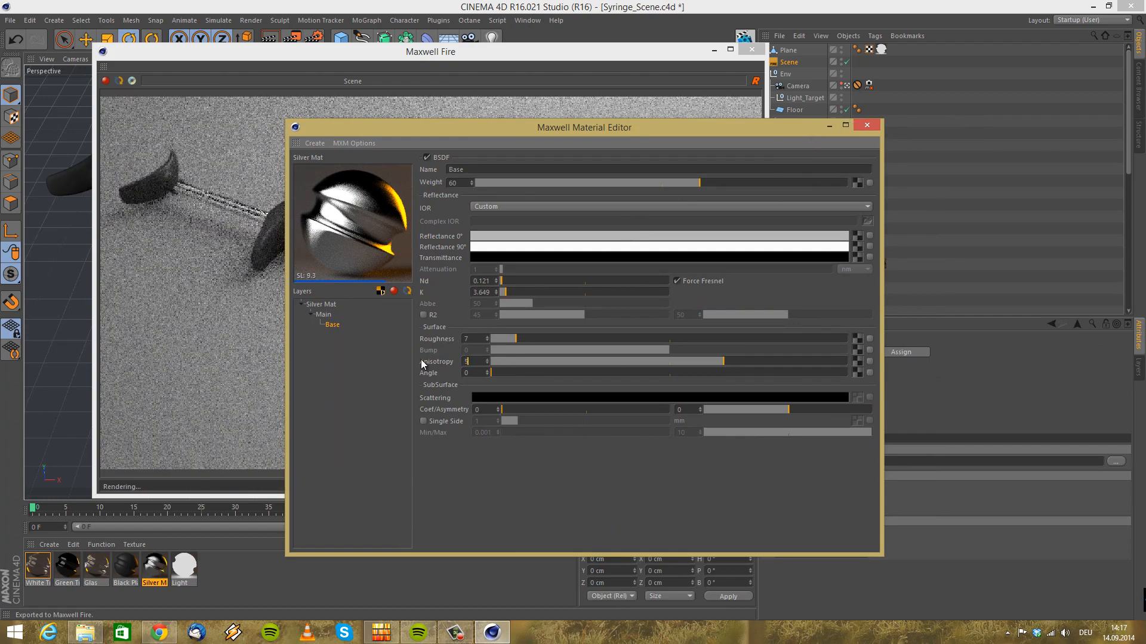
{"action": "key", "text": "Return"}
{"action": "left_click", "coordinate": [867, 126]}
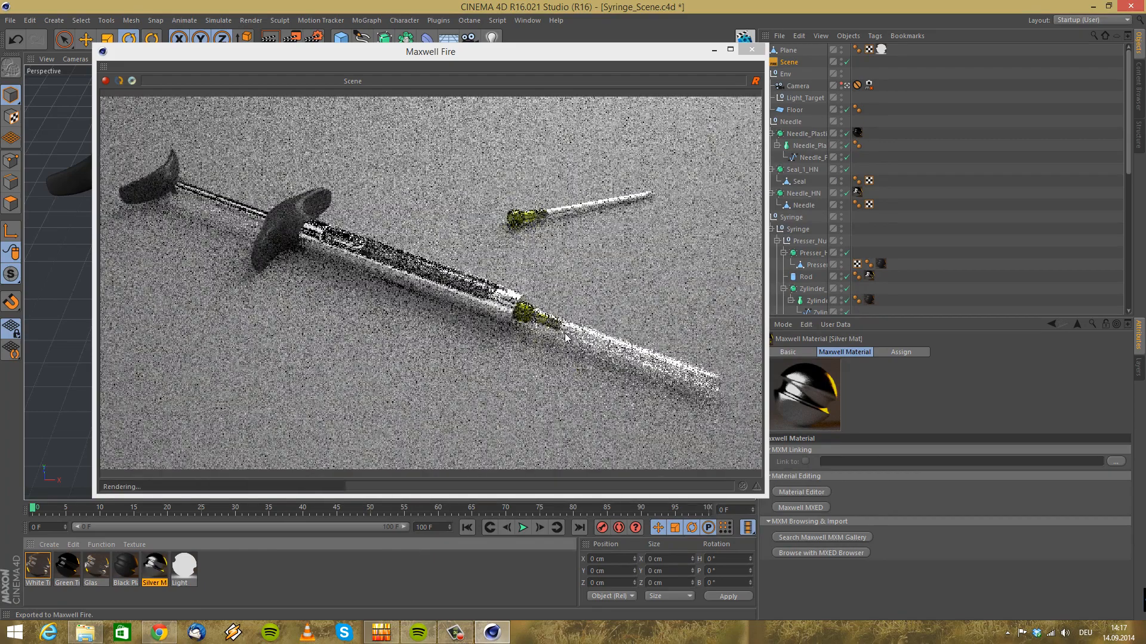
Set the Offset U of the Scene object's background HDRI to 47° beside the Fire preview
{"action": "left_click_drag", "start_coordinate": [582, 58], "coordinate": [540, 60]}
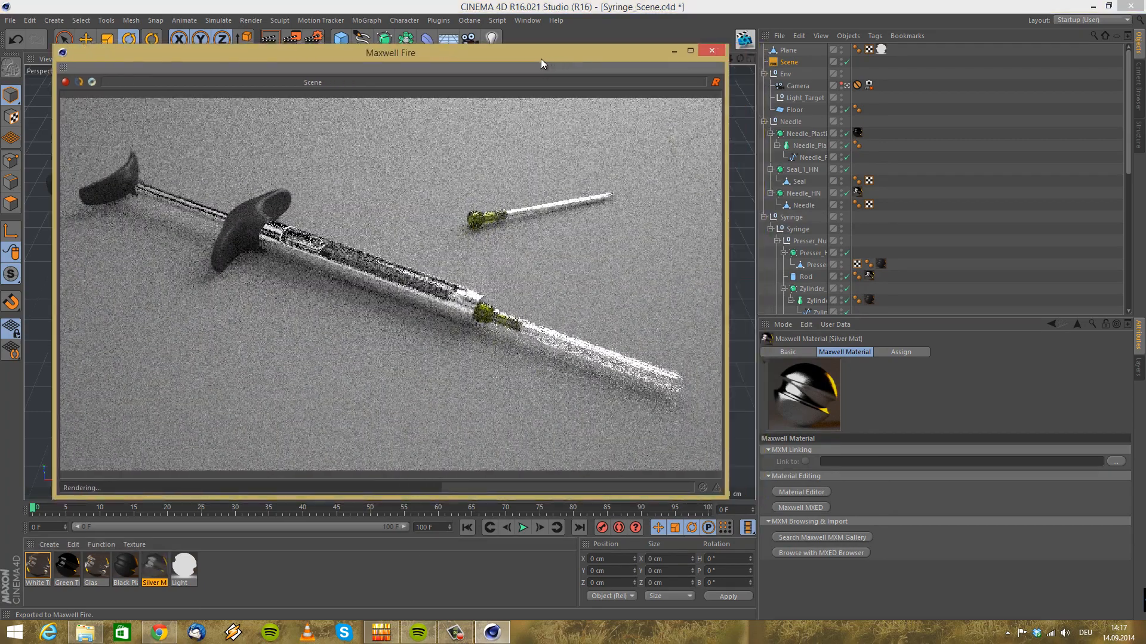
{"action": "left_click", "coordinate": [782, 63]}
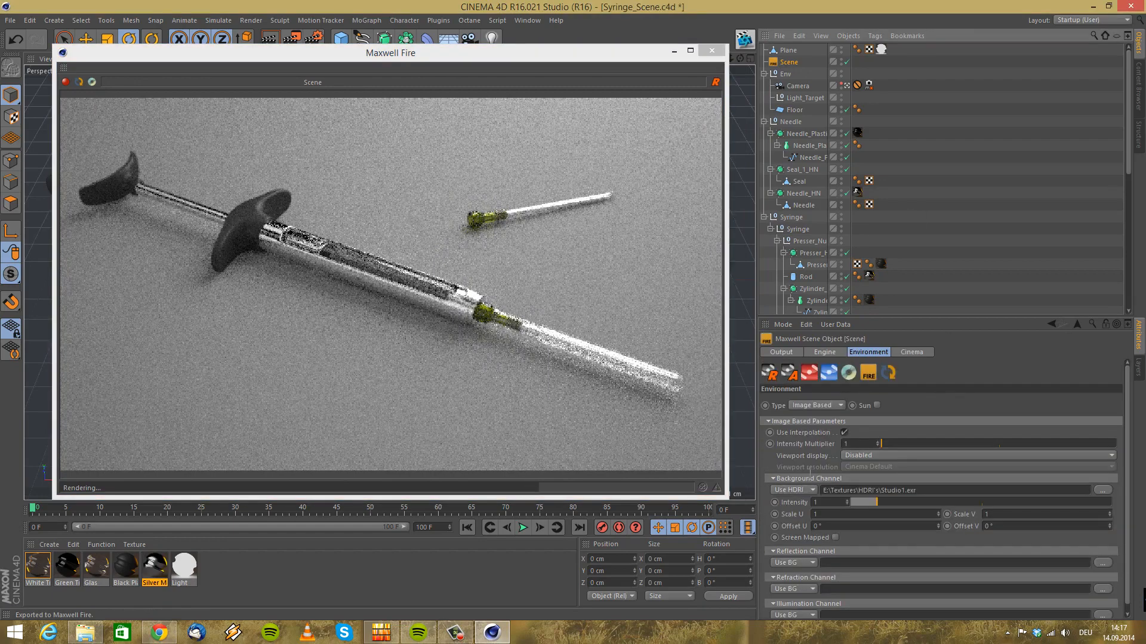
{"action": "scroll", "coordinate": [913, 387], "scroll_direction": "down", "scroll_amount": 1}
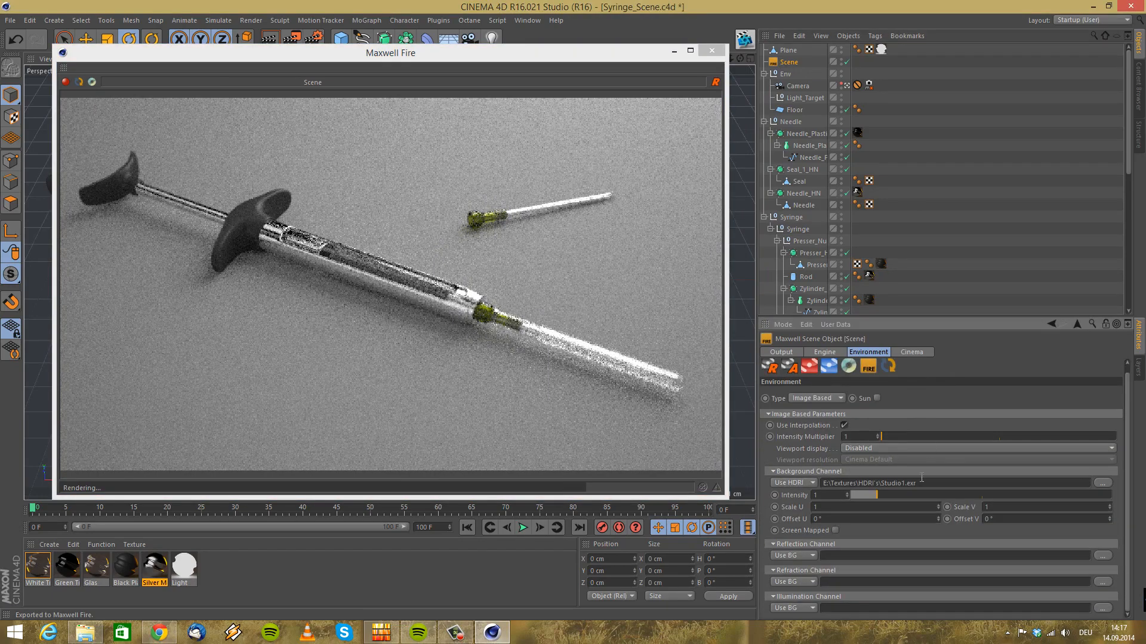
{"action": "left_click_drag", "start_coordinate": [940, 520], "coordinate": [940, 517]}
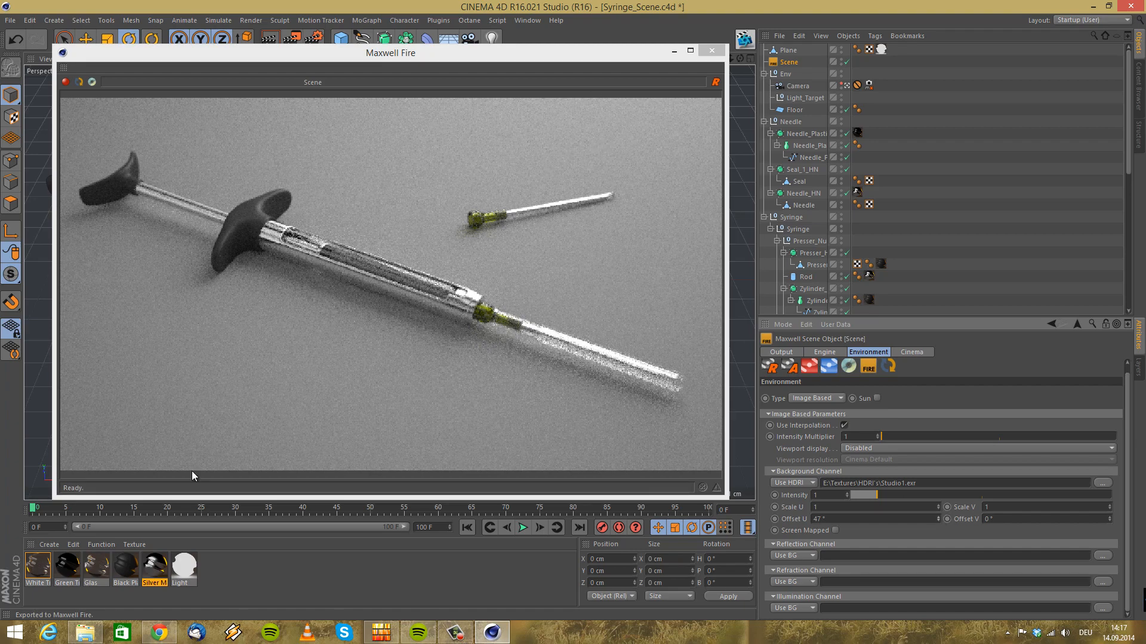
Set the emitter of the Light material to 15 watts and move the editor off the Fire preview
{"action": "double_click", "coordinate": [184, 566]}
{"action": "left_click_drag", "start_coordinate": [510, 131], "coordinate": [661, 177]}
{"action": "left_click", "coordinate": [481, 370]}
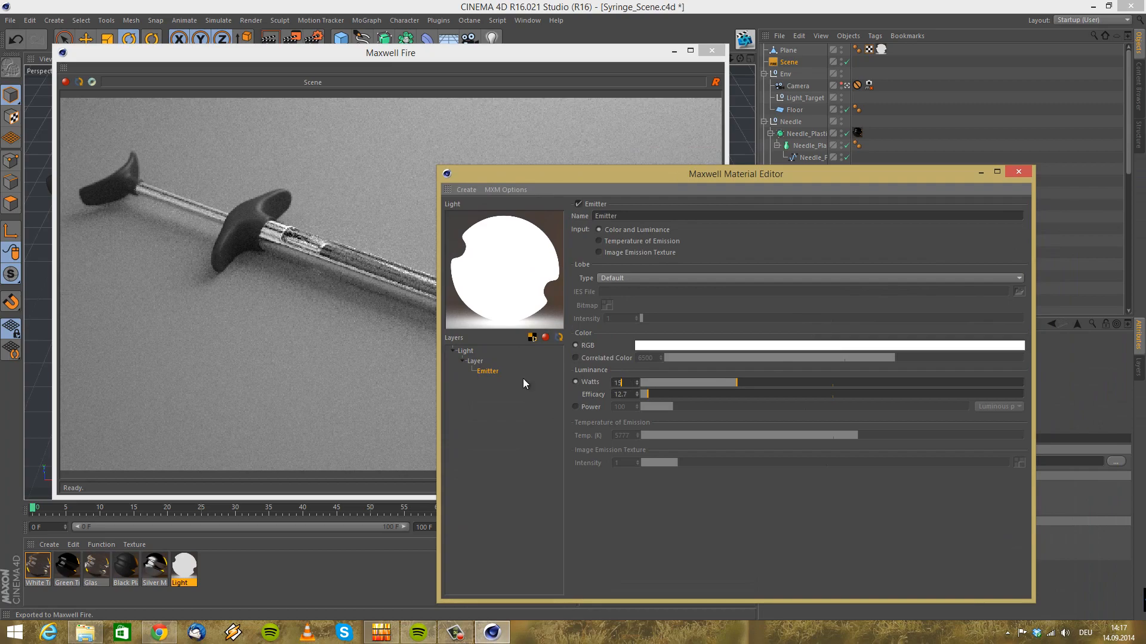
{"action": "left_click_drag", "start_coordinate": [610, 179], "coordinate": [1145, 149]}
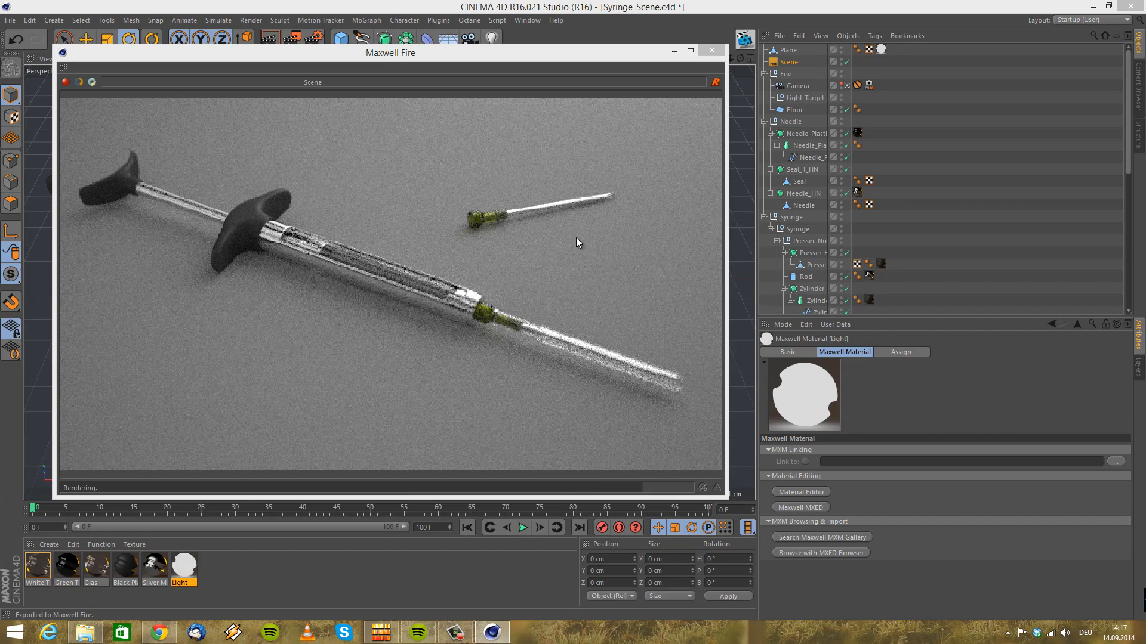
Raise the intensity of the Scene object's background HDRI to 1.5
{"action": "left_click", "coordinate": [789, 62]}
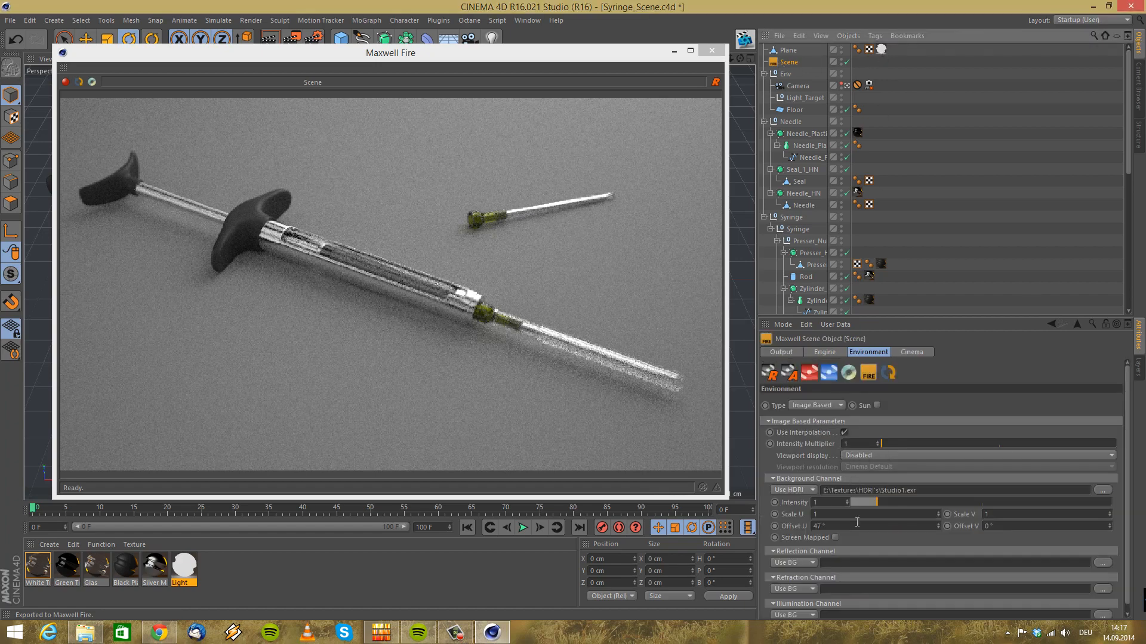
{"action": "type", "text": "1.5"}
{"action": "key", "text": "Return"}
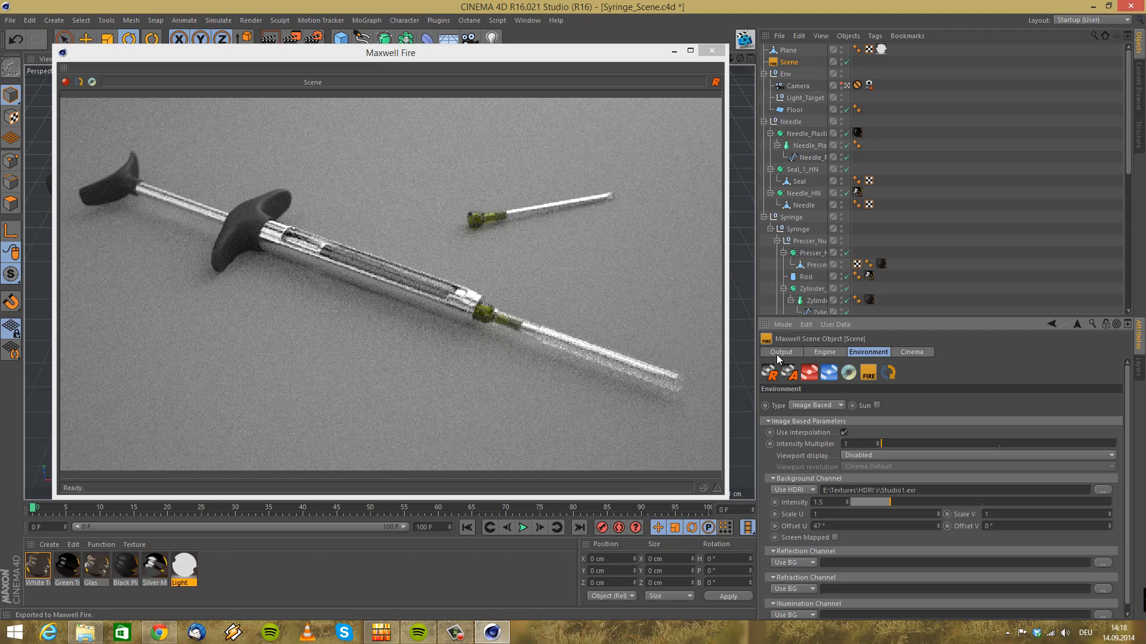
Set the Fire options to sampling level 9 and quality 6, check the cleaner preview, and close it
{"action": "left_click", "coordinate": [825, 351]}
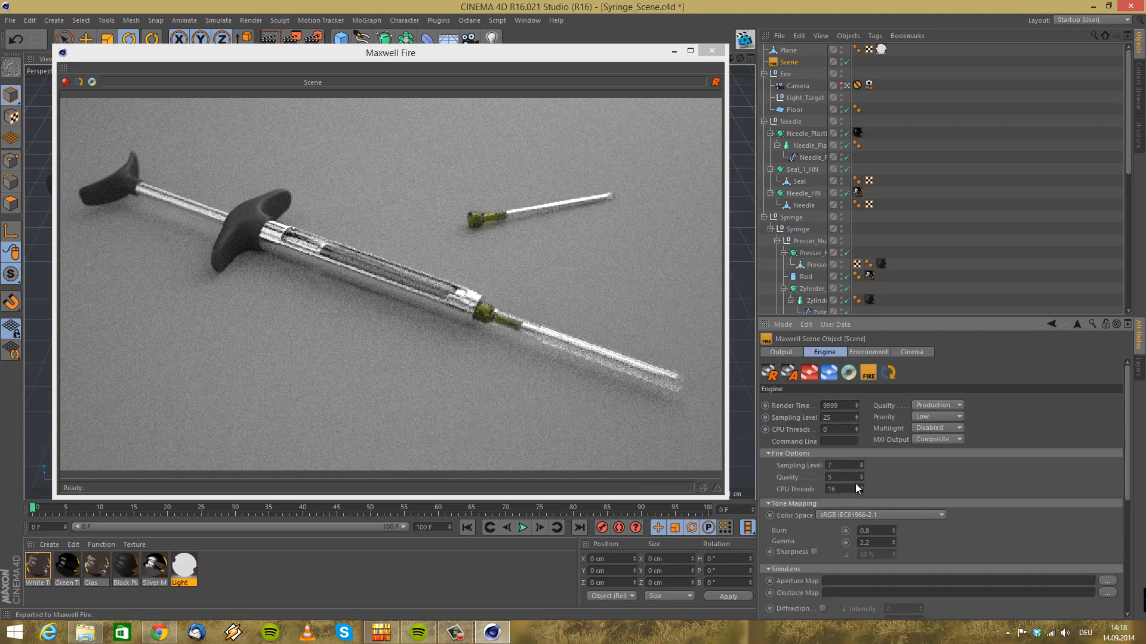
{"action": "left_click", "coordinate": [859, 463]}
{"action": "left_click", "coordinate": [861, 475]}
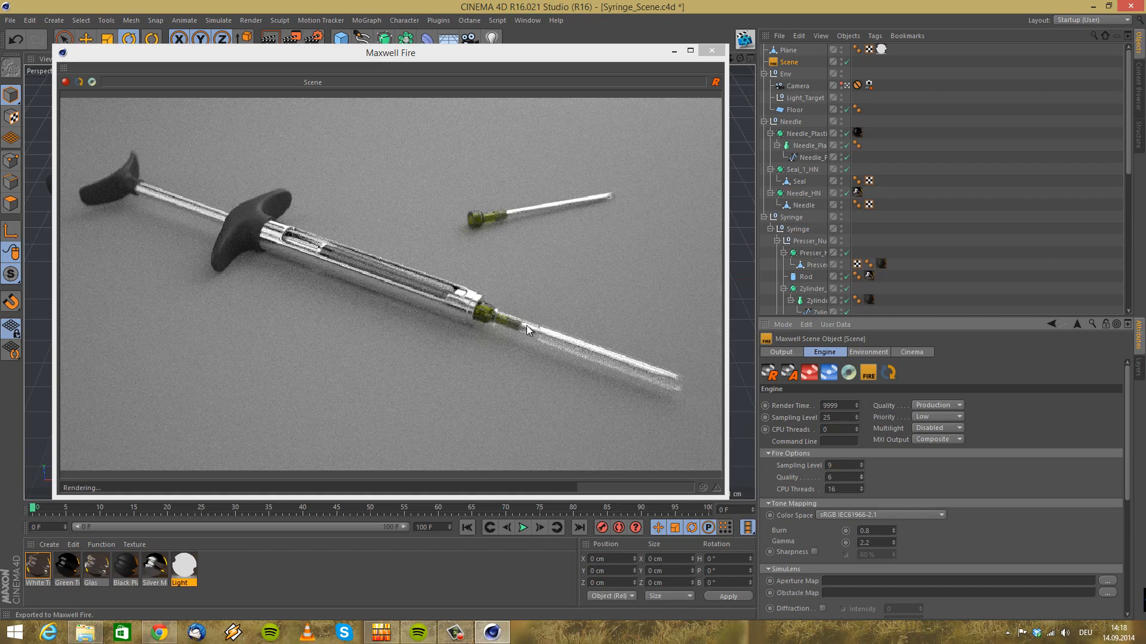
{"action": "left_click", "coordinate": [711, 53]}
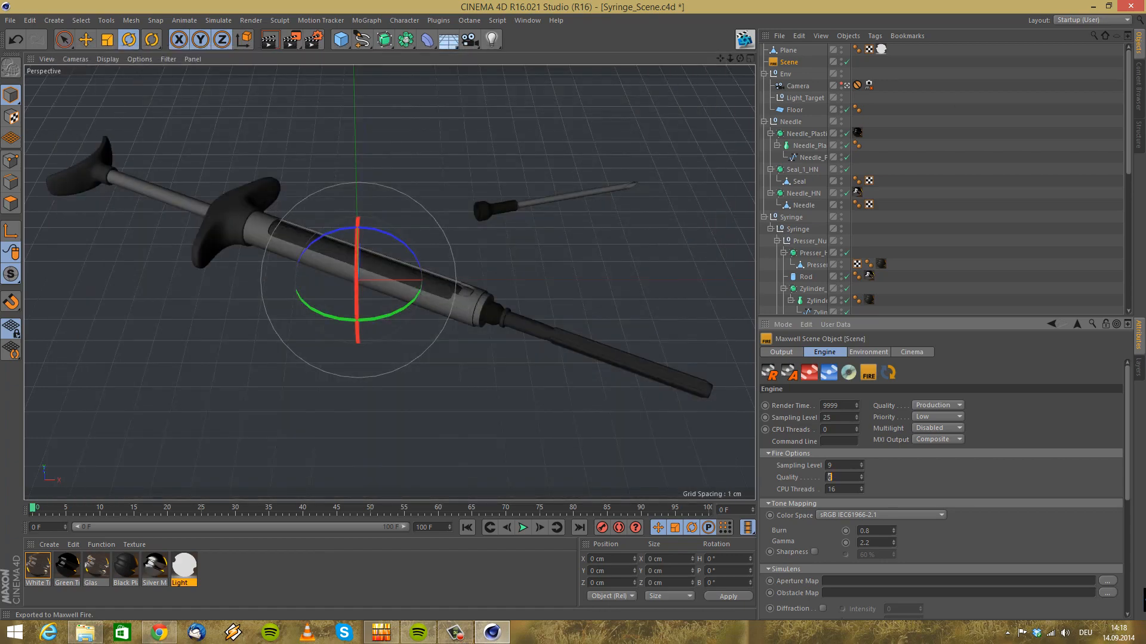
Create a new Maxwell material and open it in the Maxwell Material Editor
{"action": "left_click", "coordinate": [48, 545]}
{"action": "mouse_move", "coordinate": [81, 461]}
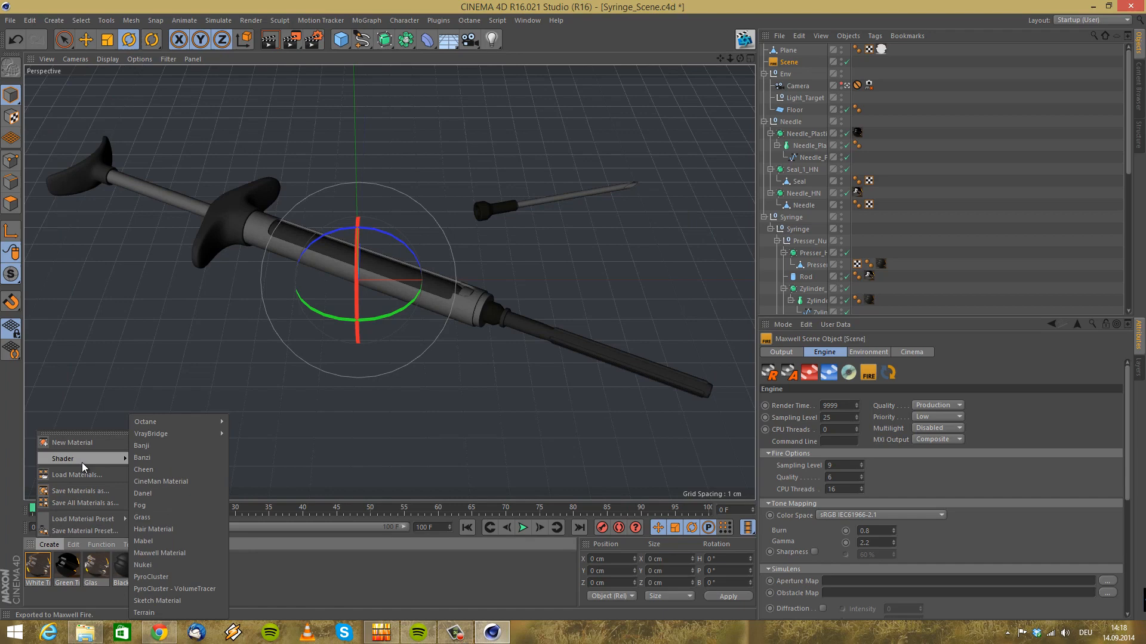
{"action": "left_click", "coordinate": [202, 551]}
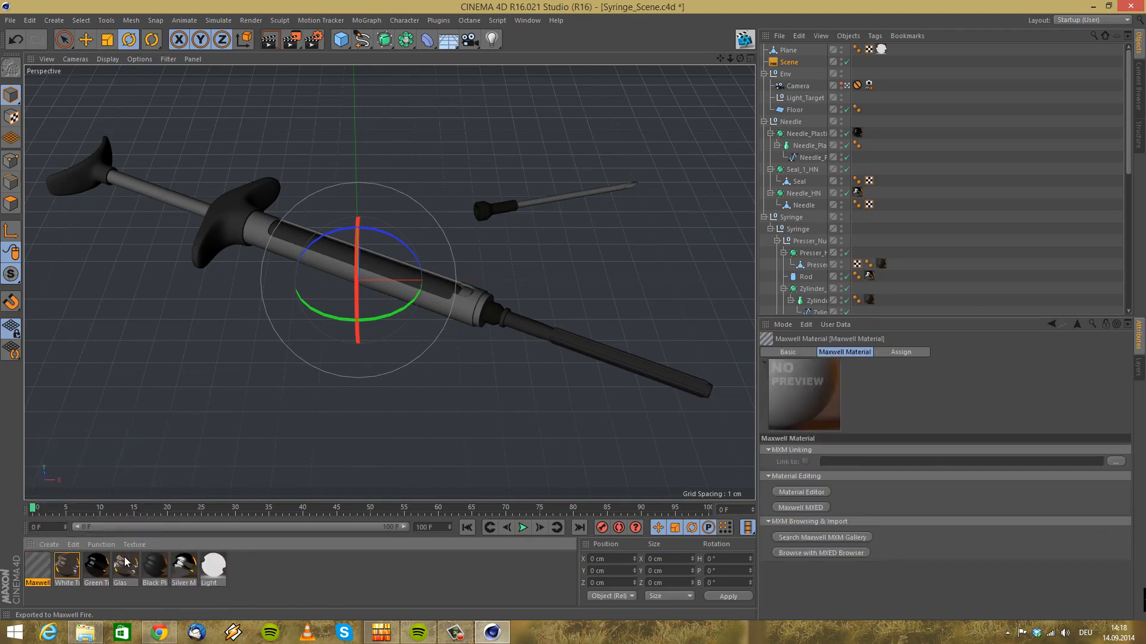
{"action": "double_click", "coordinate": [38, 565]}
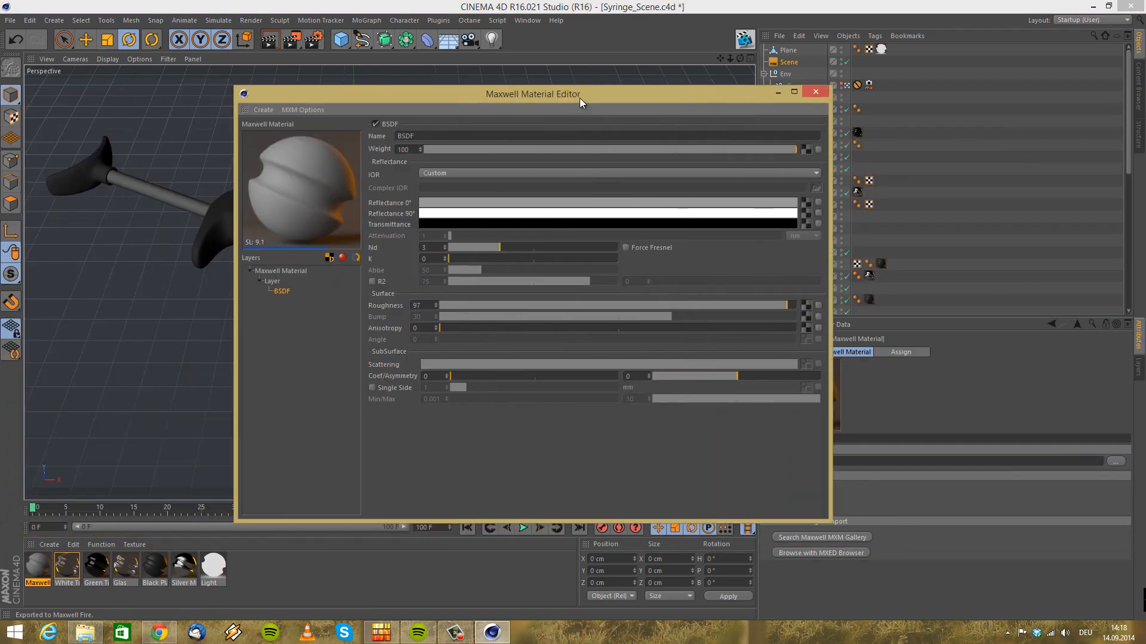
{"action": "left_click_drag", "start_coordinate": [579, 98], "coordinate": [551, 79]}
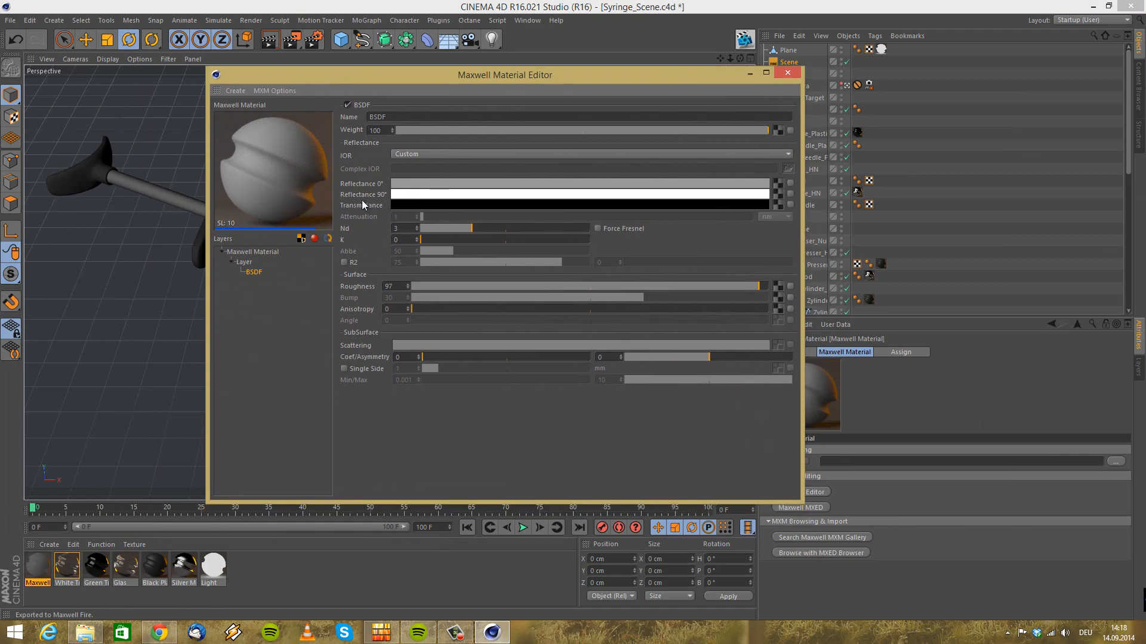
Set the new material's Reflectance 0° and Reflectance 90° colors to black
{"action": "left_click", "coordinate": [412, 184]}
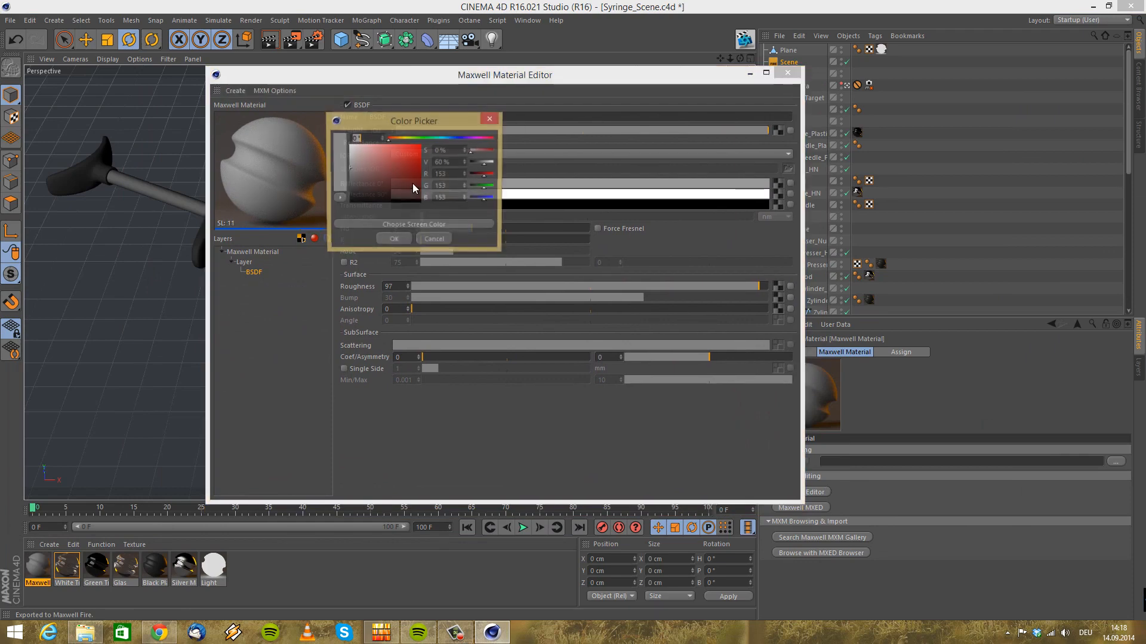
{"action": "left_click_drag", "start_coordinate": [410, 186], "coordinate": [310, 231]}
{"action": "left_click", "coordinate": [397, 240]}
{"action": "left_click", "coordinate": [406, 198]}
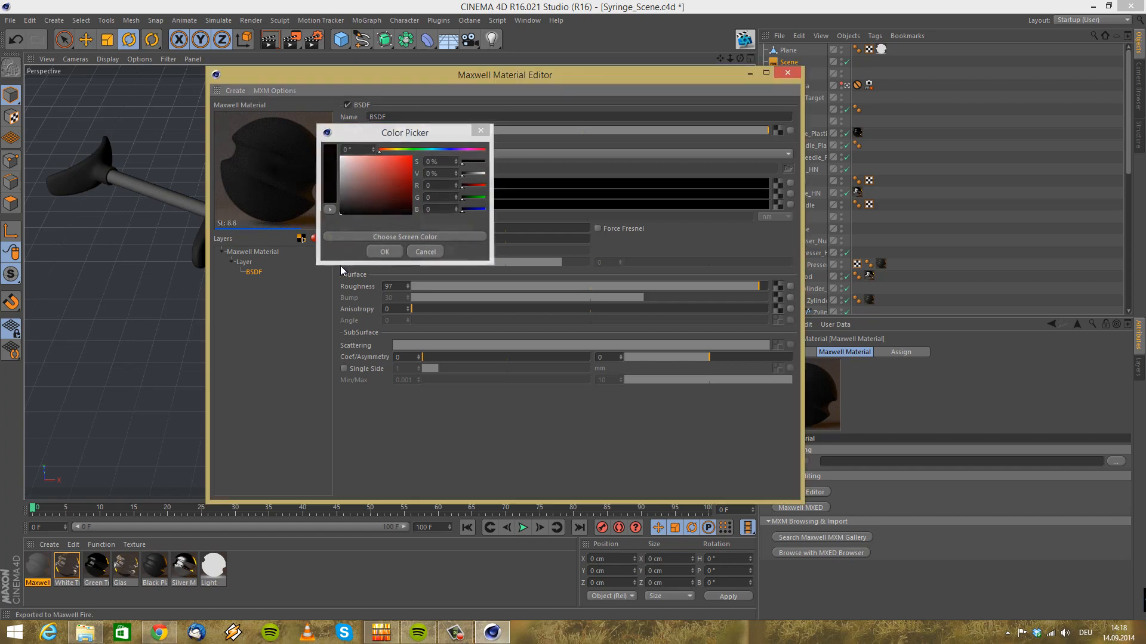
{"action": "left_click", "coordinate": [384, 251]}
Set the material's Transmittance color to orange, RGB 255, 136, 0
{"action": "left_click", "coordinate": [400, 206]}
{"action": "left_click", "coordinate": [389, 159]}
{"action": "left_click_drag", "start_coordinate": [389, 159], "coordinate": [385, 160]}
{"action": "left_click", "coordinate": [407, 167]}
{"action": "left_click", "coordinate": [381, 260]}
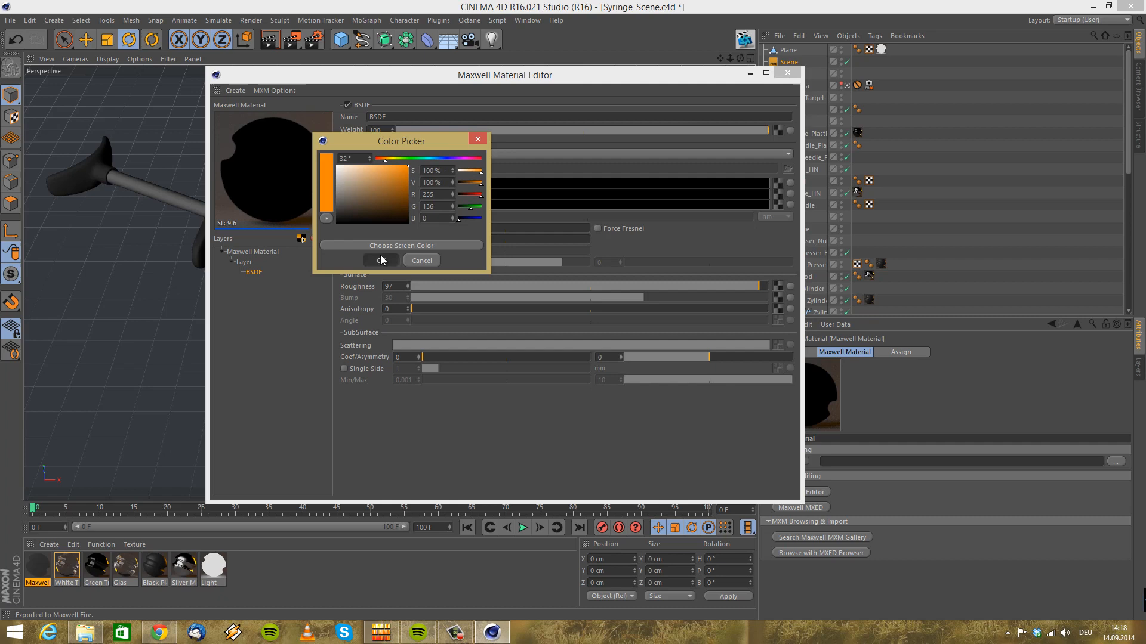
Set the orange material's Attenuation distance to 25 cm
{"action": "left_click", "coordinate": [773, 217]}
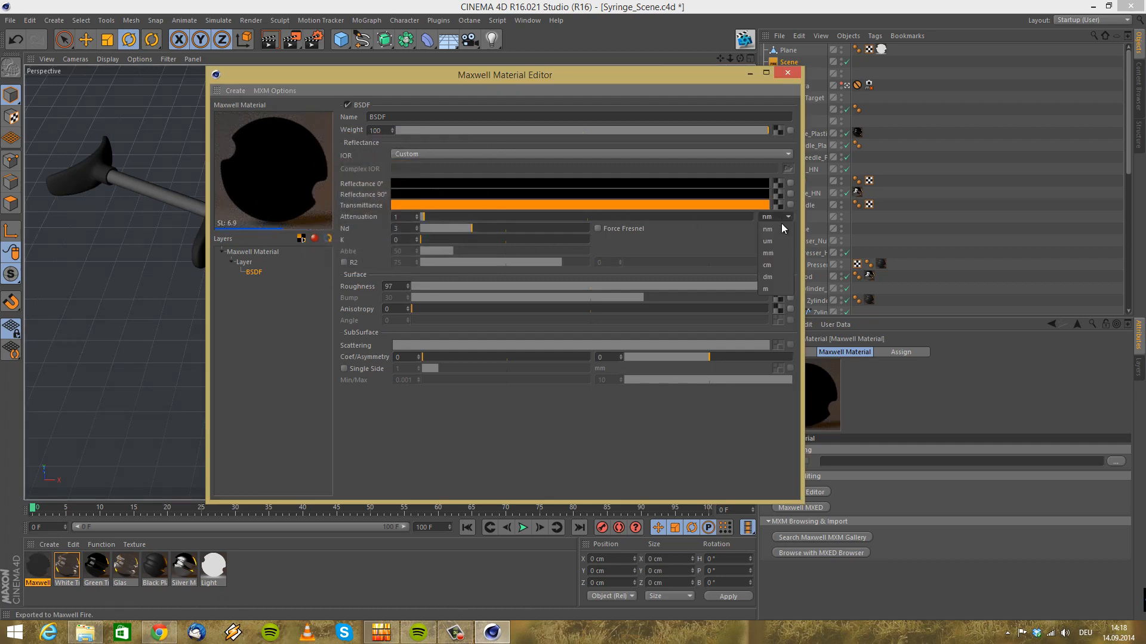
{"action": "left_click", "coordinate": [779, 272]}
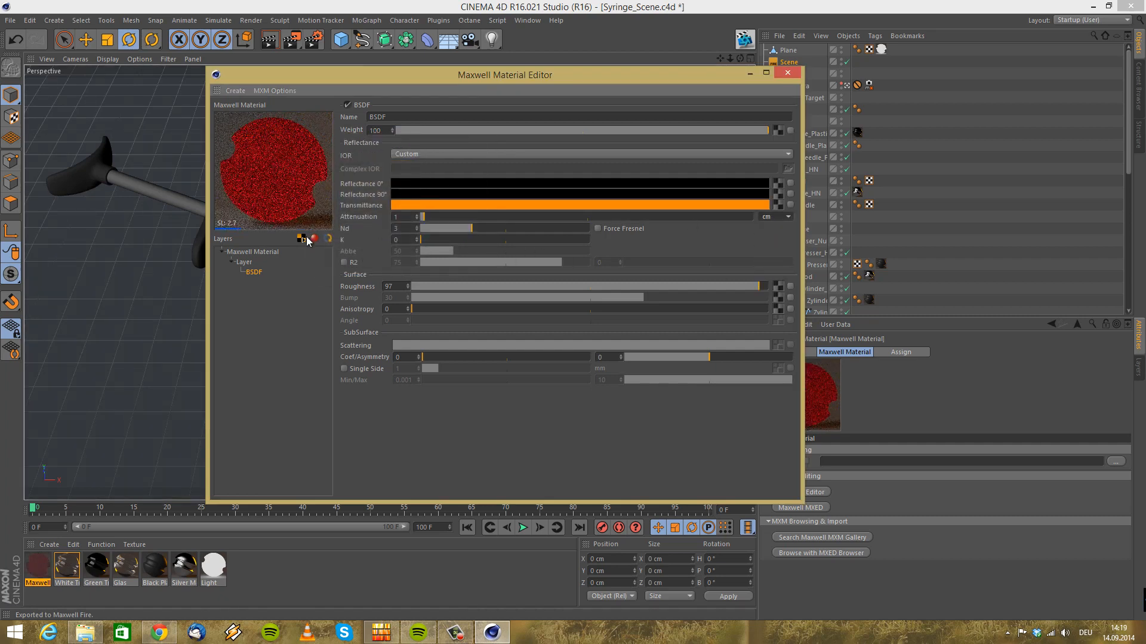
{"action": "left_click_drag", "start_coordinate": [427, 219], "coordinate": [510, 218]}
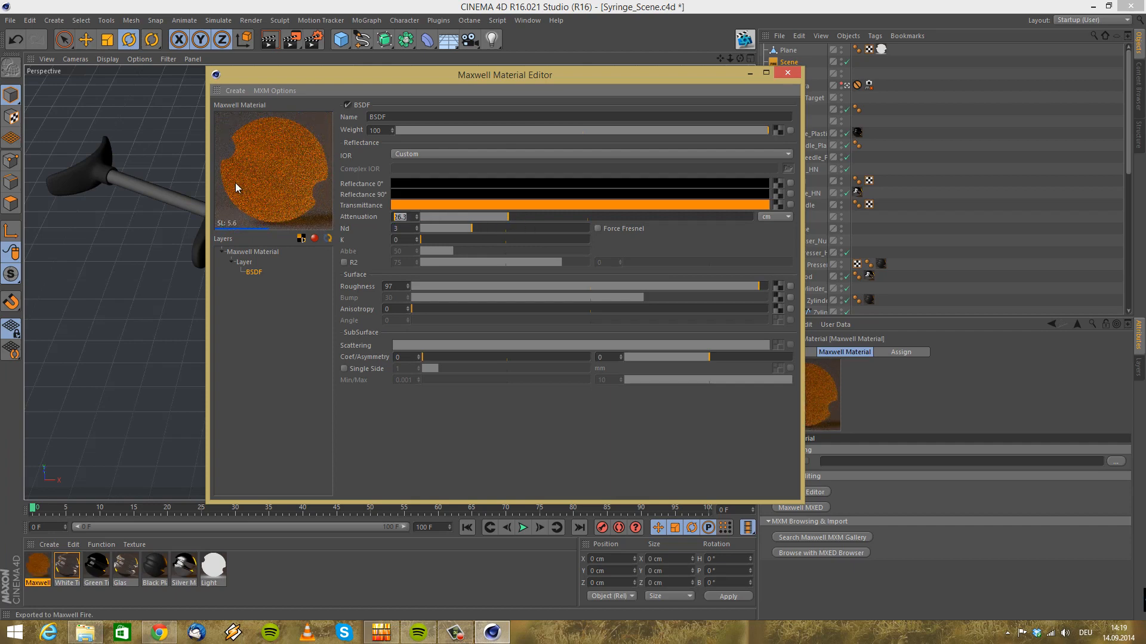
{"action": "type", "text": "25"}
{"action": "key", "text": "Return"}
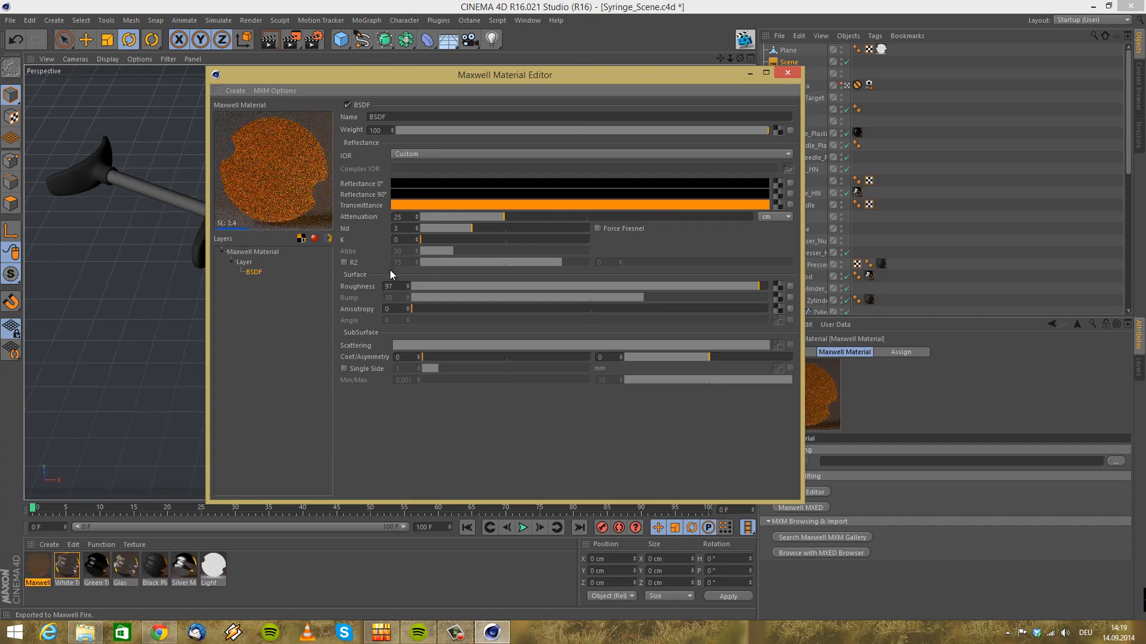
Set the material's Roughness to 0 and Nd to 1.3 with Force Fresnel enabled, and close the editor
{"action": "left_click_drag", "start_coordinate": [757, 286], "coordinate": [382, 289]}
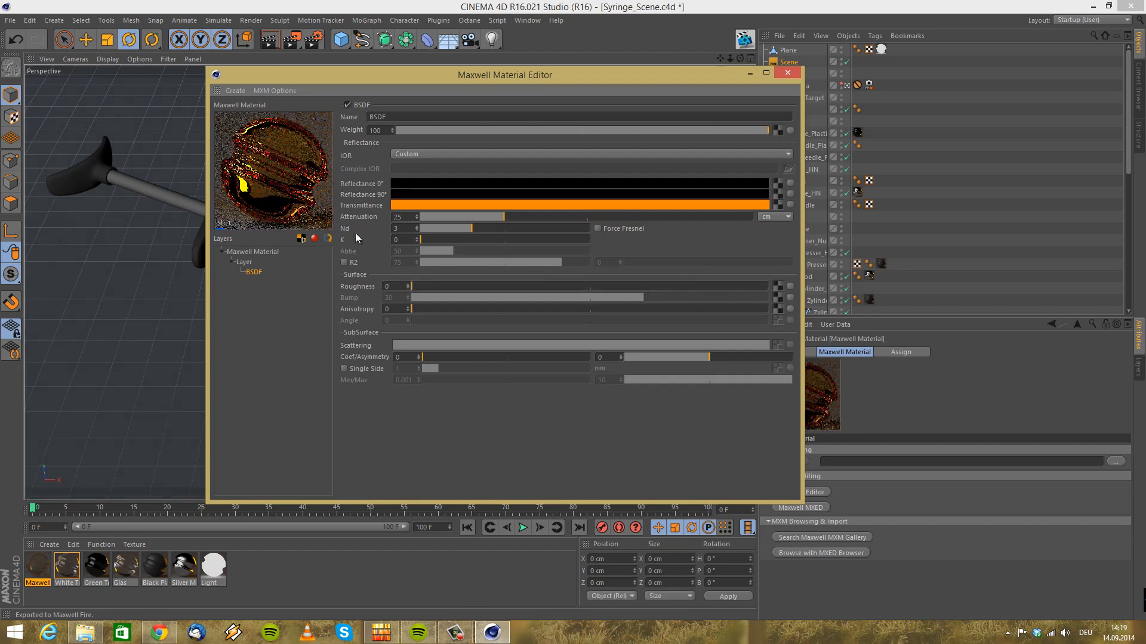
{"action": "type", "text": "1.3"}
{"action": "key", "text": "Return"}
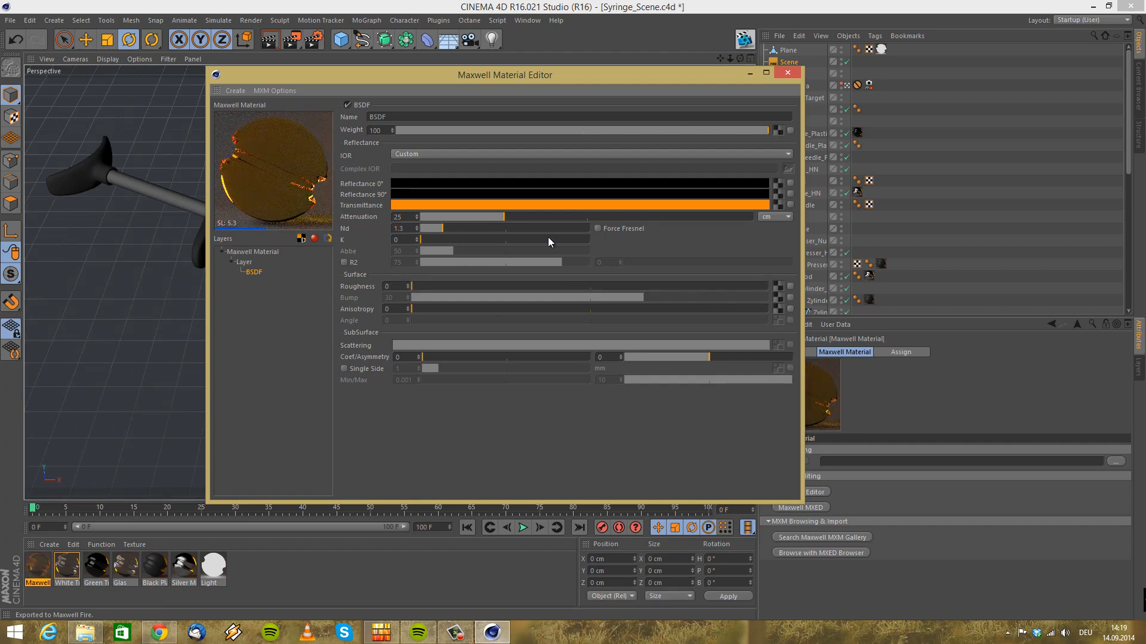
{"action": "left_click", "coordinate": [598, 228]}
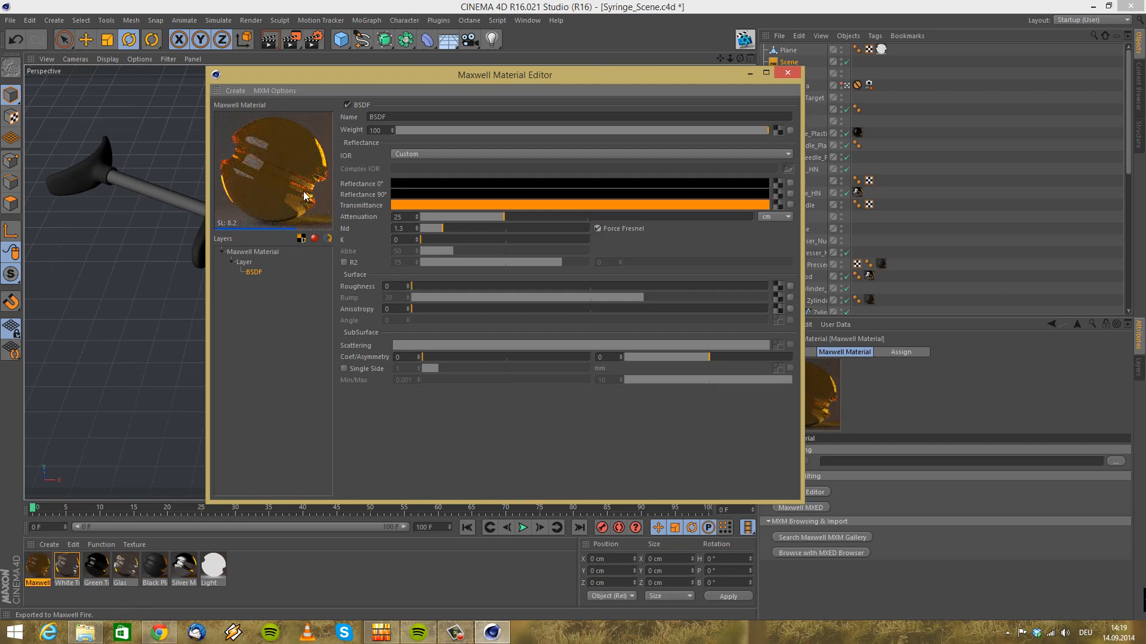
{"action": "left_click", "coordinate": [788, 72]}
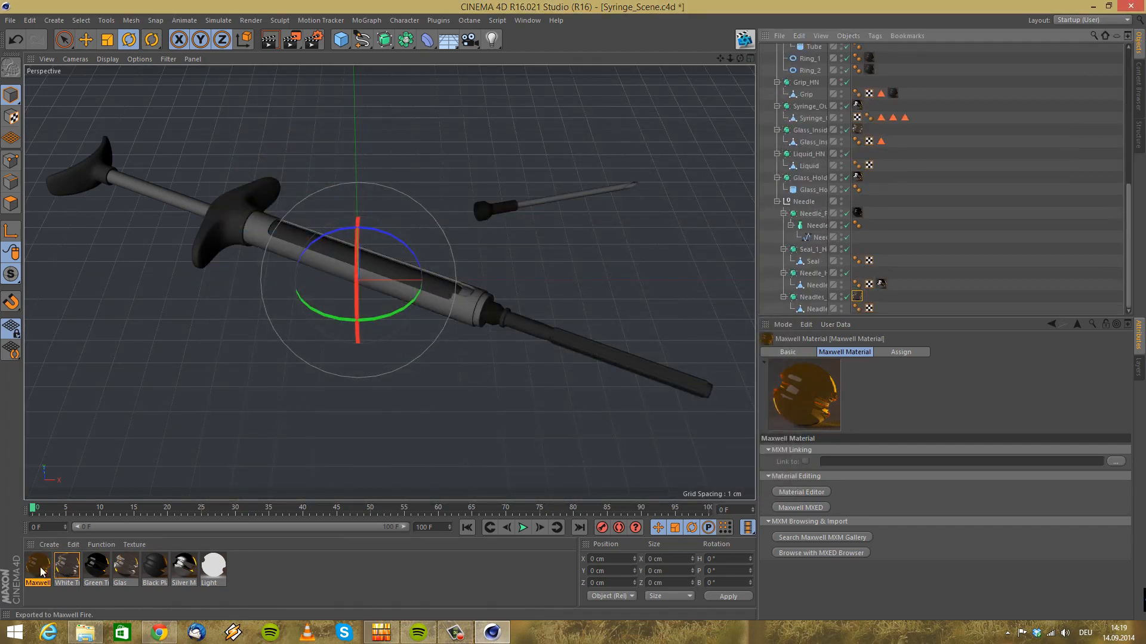
Assign the orange Maxwell material to the Liquid_HN object and save the project
{"action": "left_click_drag", "start_coordinate": [40, 571], "coordinate": [823, 156]}
{"action": "left_click", "coordinate": [10, 20]}
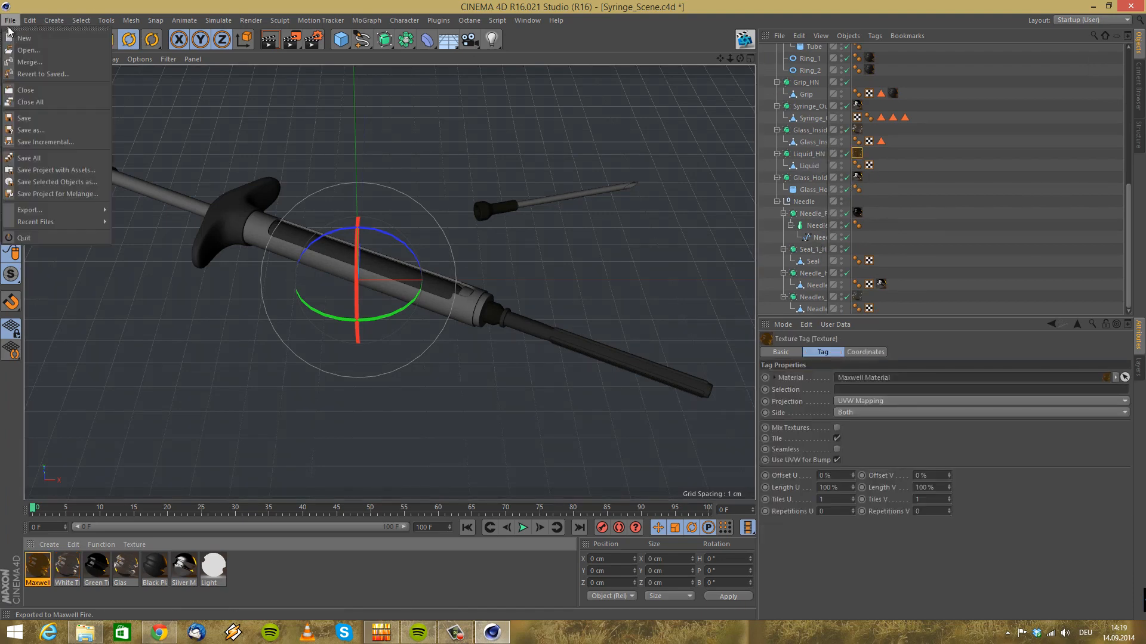
{"action": "left_click", "coordinate": [23, 118]}
Move the Scene object above Plane in the object hierarchy and start a full render in Maxwell Render
{"action": "scroll", "coordinate": [794, 120], "scroll_direction": "up", "scroll_amount": 5}
{"action": "left_click_drag", "start_coordinate": [790, 63], "coordinate": [789, 48]}
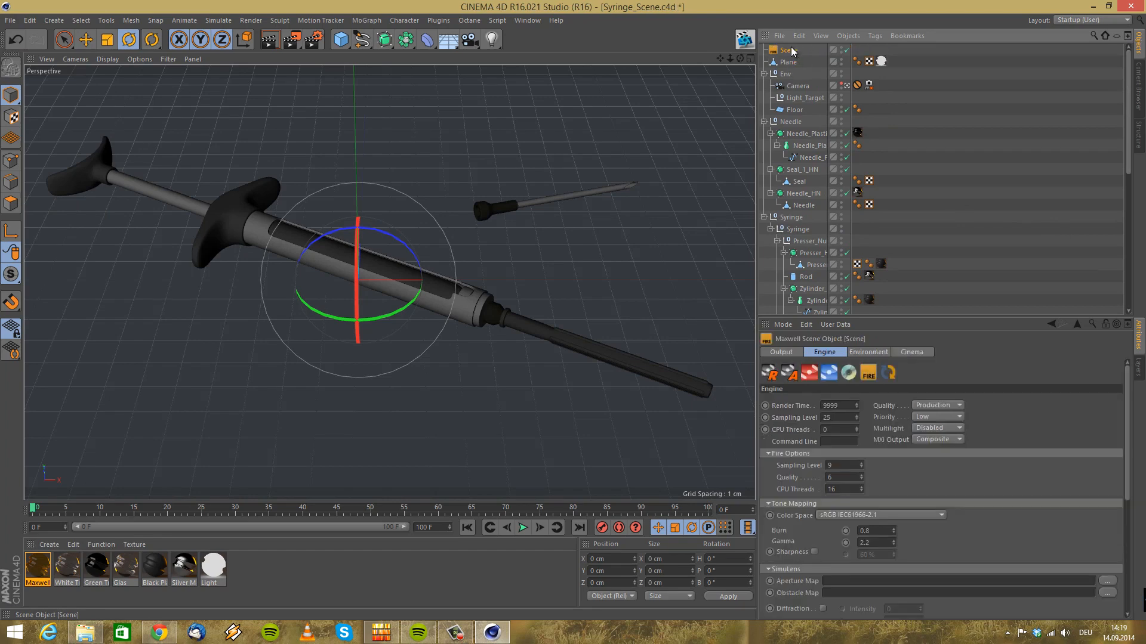
{"action": "left_click", "coordinate": [770, 374]}
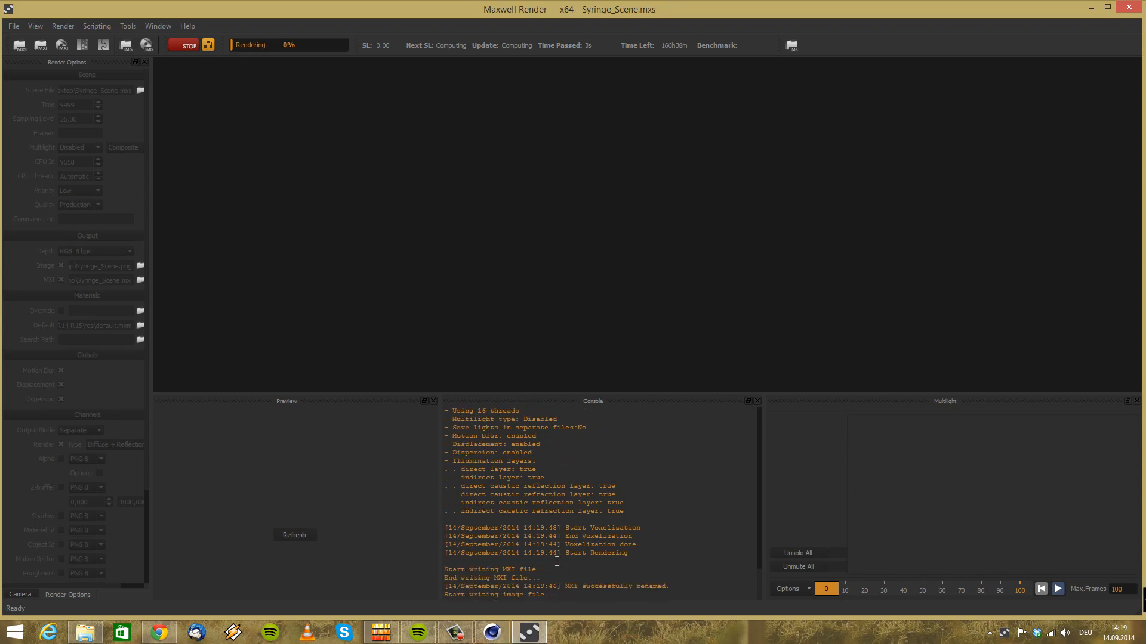
Examine the syringe's metal, glass, liquid and needle up close as the render refines, and quit Maxwell Render
{"action": "left_click_drag", "start_coordinate": [594, 320], "coordinate": [583, 198]}
{"action": "scroll", "coordinate": [581, 210], "scroll_direction": "down", "scroll_amount": 2}
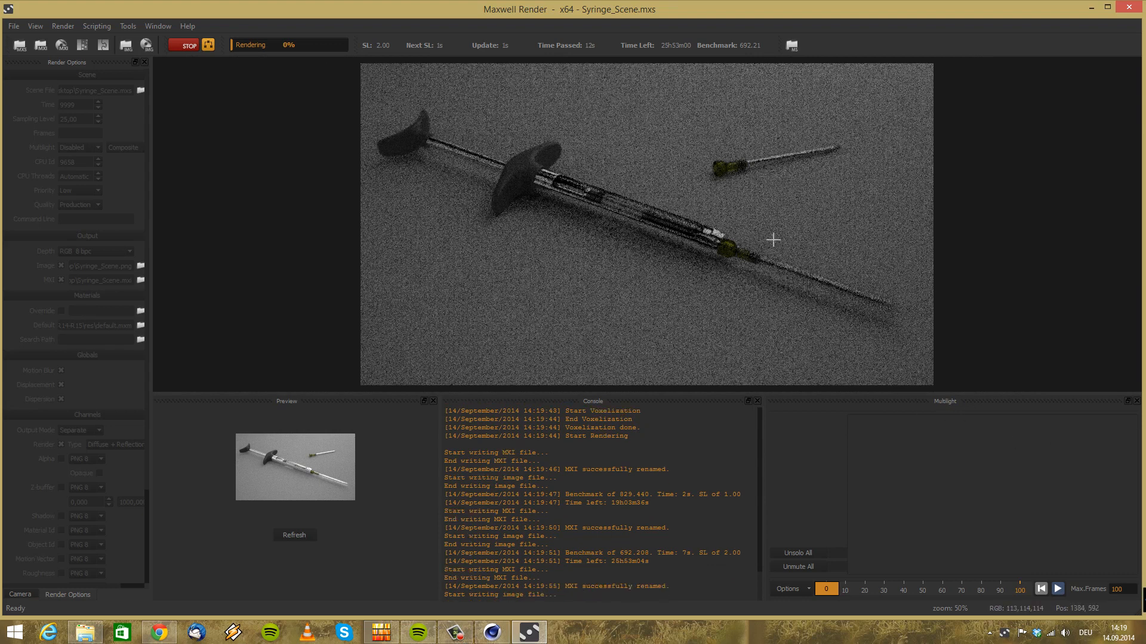
{"action": "scroll", "coordinate": [809, 216], "scroll_direction": "up", "scroll_amount": 1}
{"action": "scroll", "coordinate": [809, 216], "scroll_direction": "up", "scroll_amount": 1}
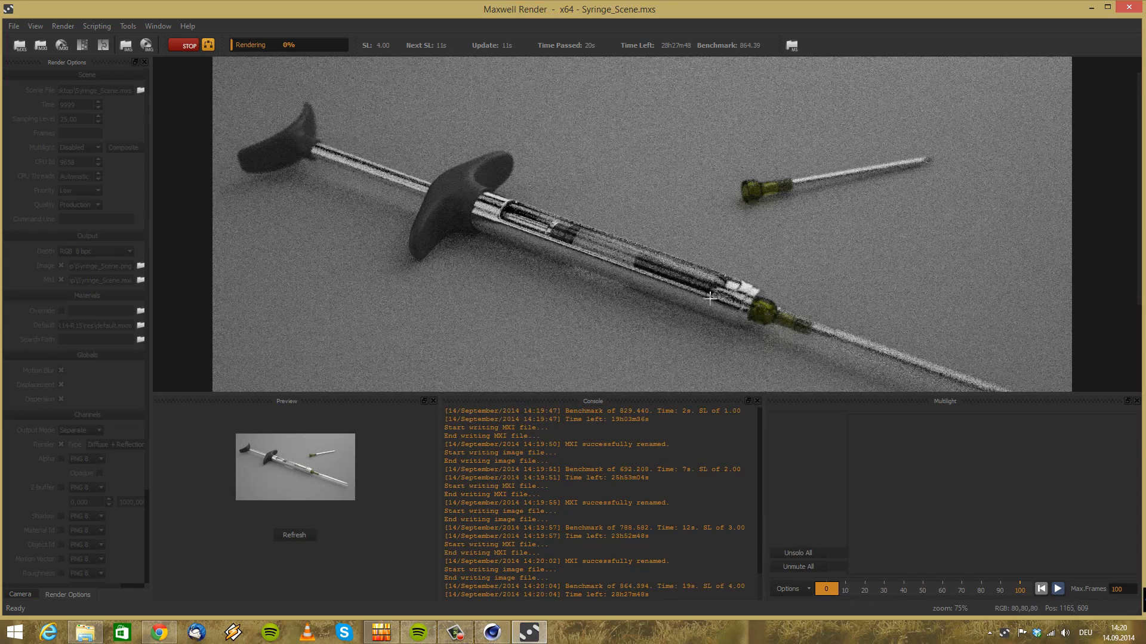
{"action": "left_click_drag", "start_coordinate": [718, 300], "coordinate": [664, 298]}
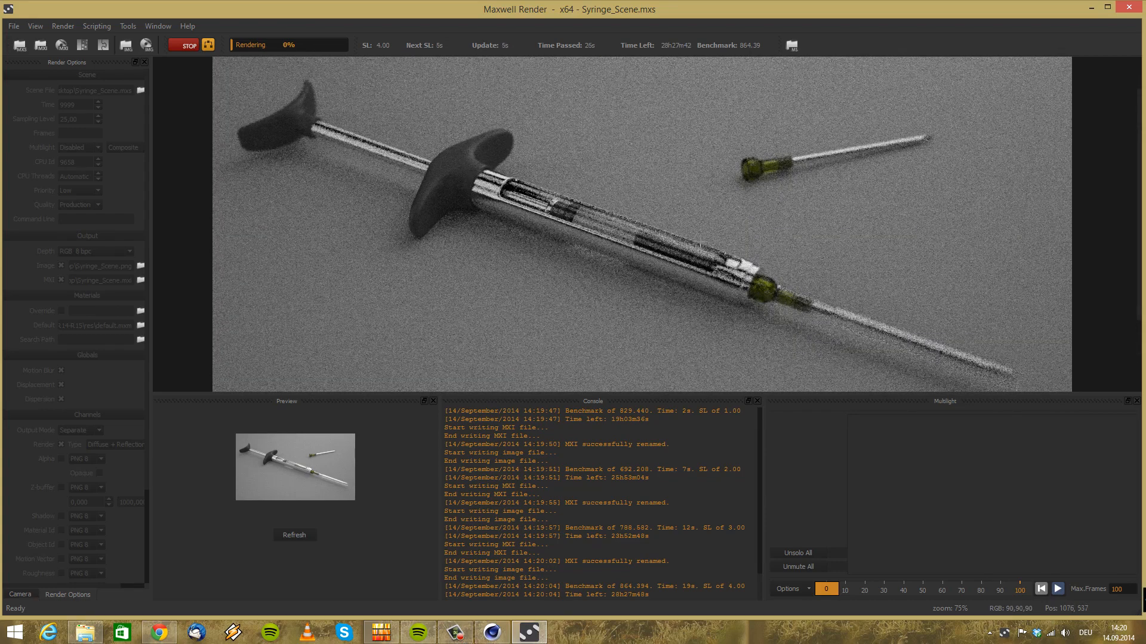
{"action": "scroll", "coordinate": [587, 216], "scroll_direction": "down", "scroll_amount": 2}
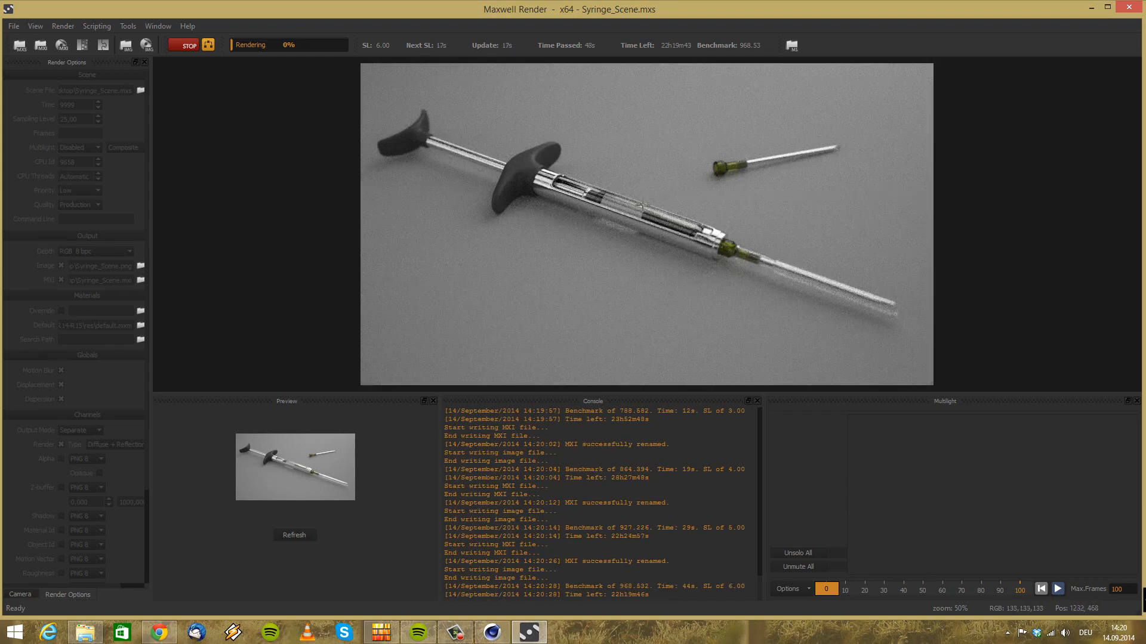
{"action": "scroll", "coordinate": [576, 162], "scroll_direction": "up", "scroll_amount": 1}
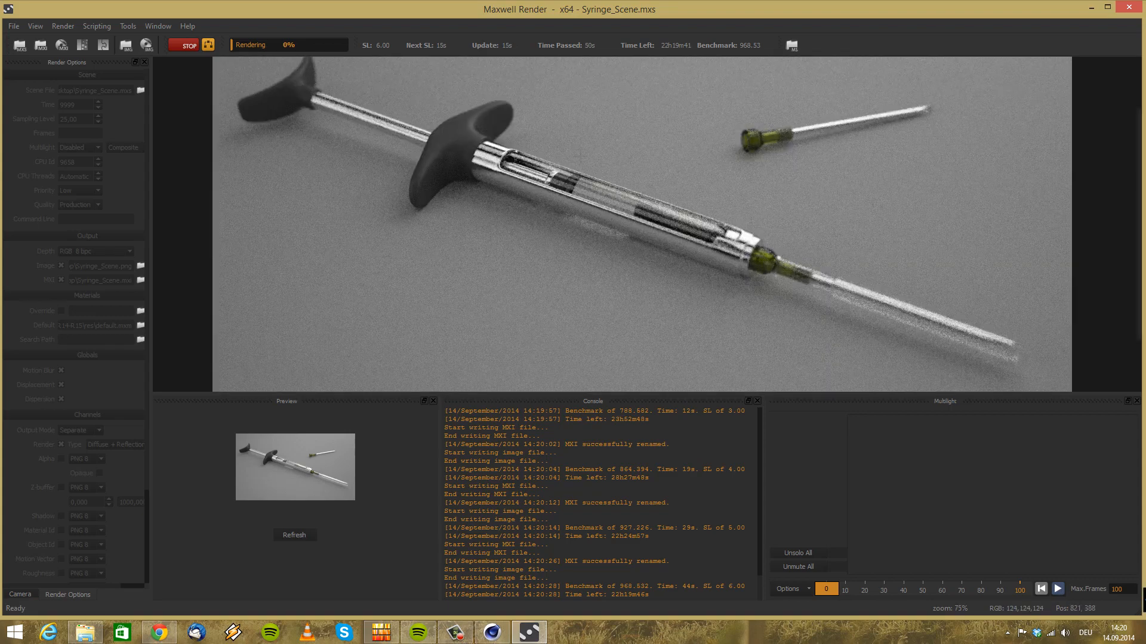
{"action": "scroll", "coordinate": [579, 157], "scroll_direction": "down", "scroll_amount": 1}
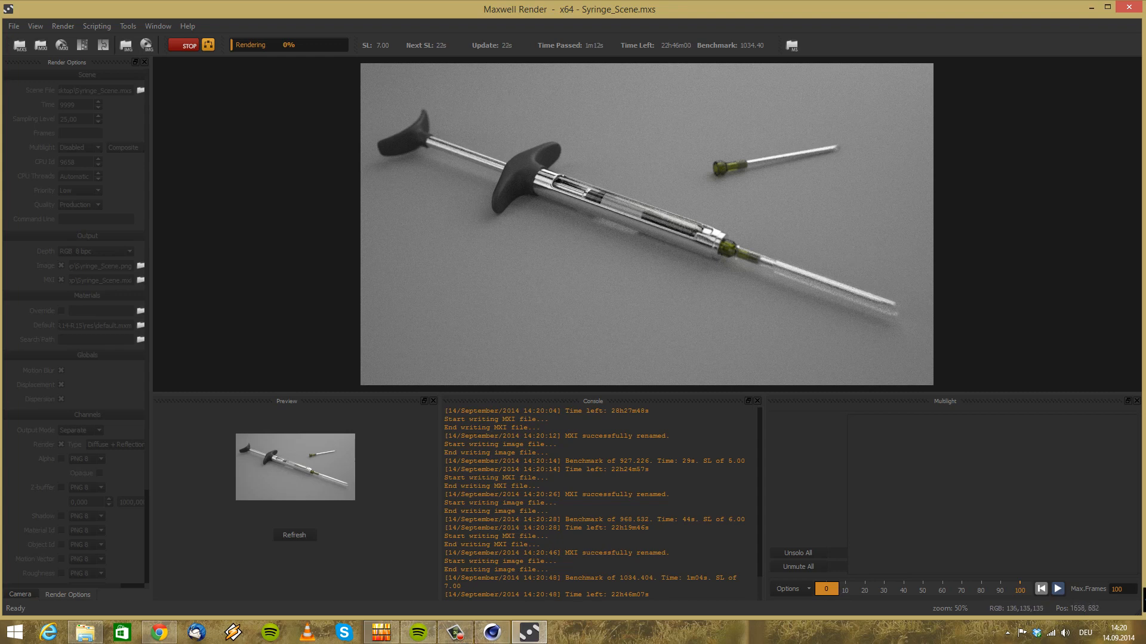
{"action": "scroll", "coordinate": [712, 234], "scroll_direction": "up", "scroll_amount": 1}
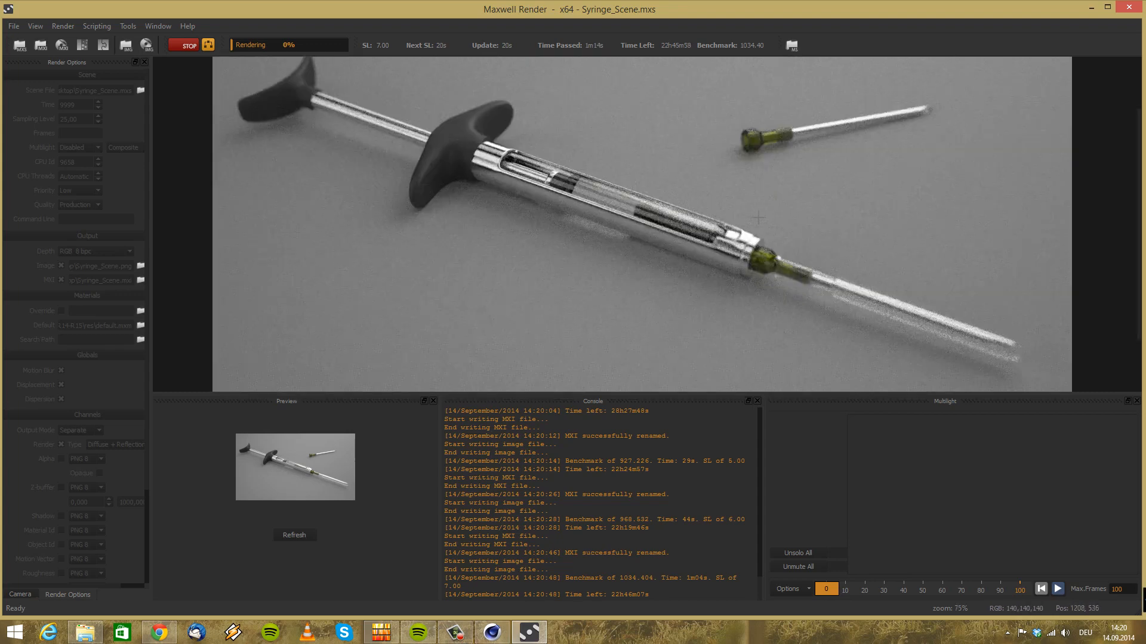
{"action": "scroll", "coordinate": [716, 237], "scroll_direction": "down", "scroll_amount": 1}
{"action": "left_click", "coordinate": [1128, 7]}
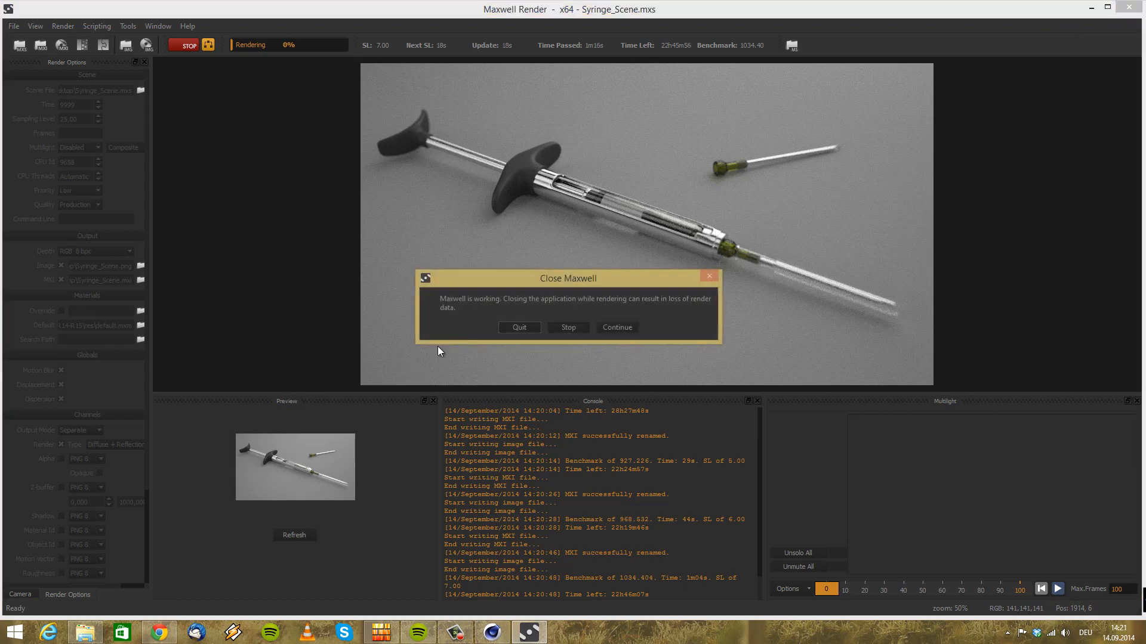
{"action": "left_click", "coordinate": [518, 327]}
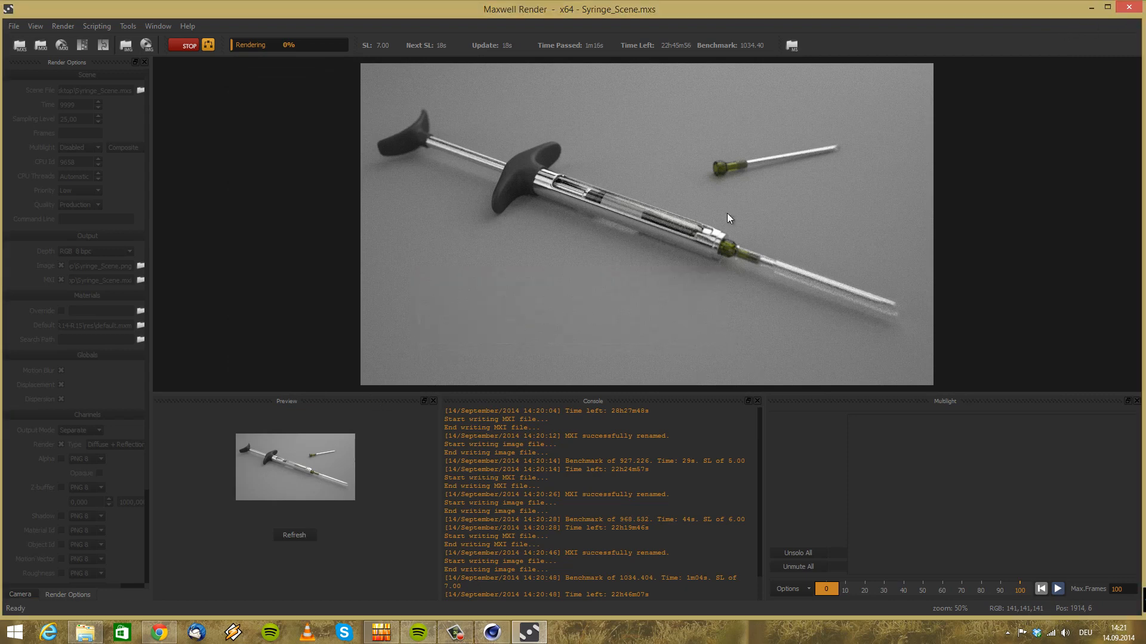
Check the settings of the orange material used on the Liquid object and delete that material
{"action": "scroll", "coordinate": [884, 242], "scroll_direction": "down", "scroll_amount": 5}
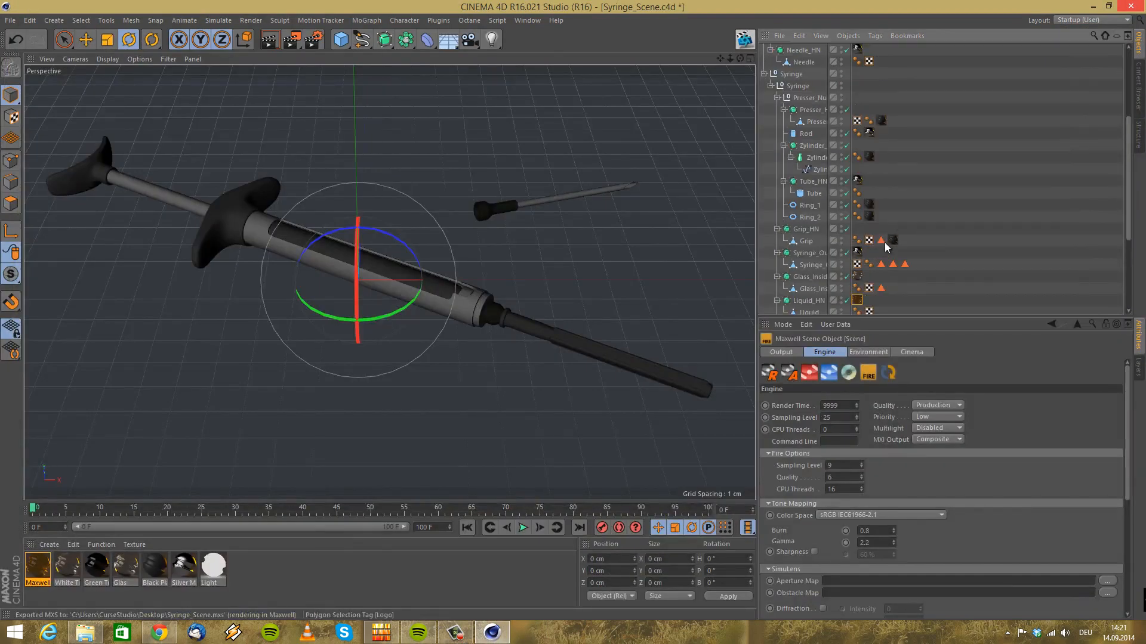
{"action": "scroll", "coordinate": [842, 281], "scroll_direction": "down", "scroll_amount": 3}
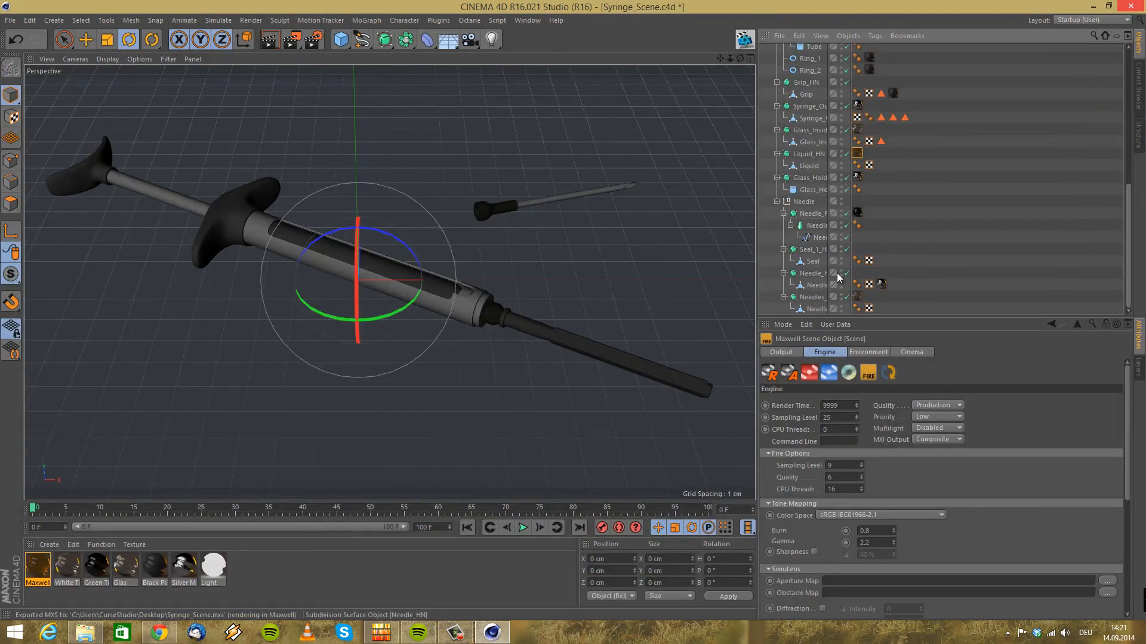
{"action": "left_click", "coordinate": [809, 166]}
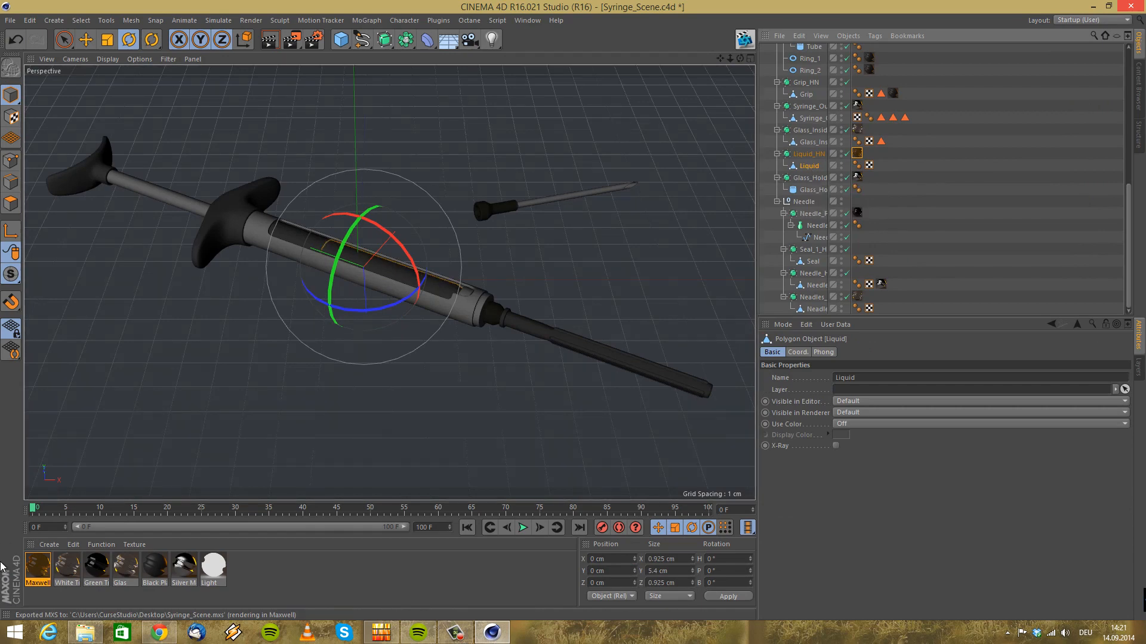
{"action": "double_click", "coordinate": [38, 566]}
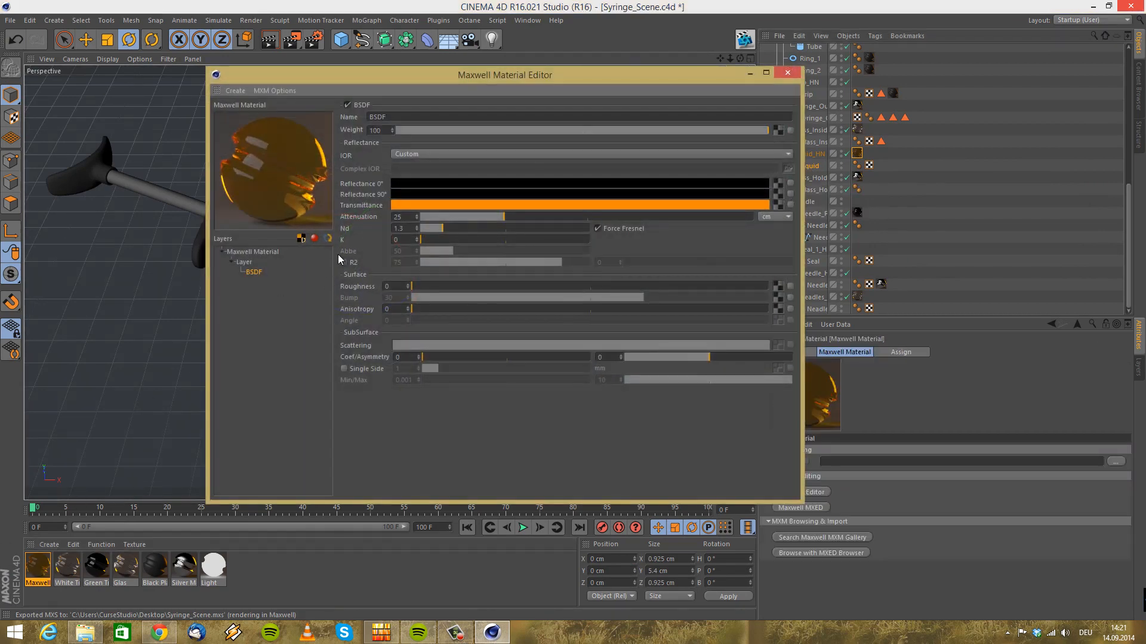
{"action": "left_click", "coordinate": [788, 73]}
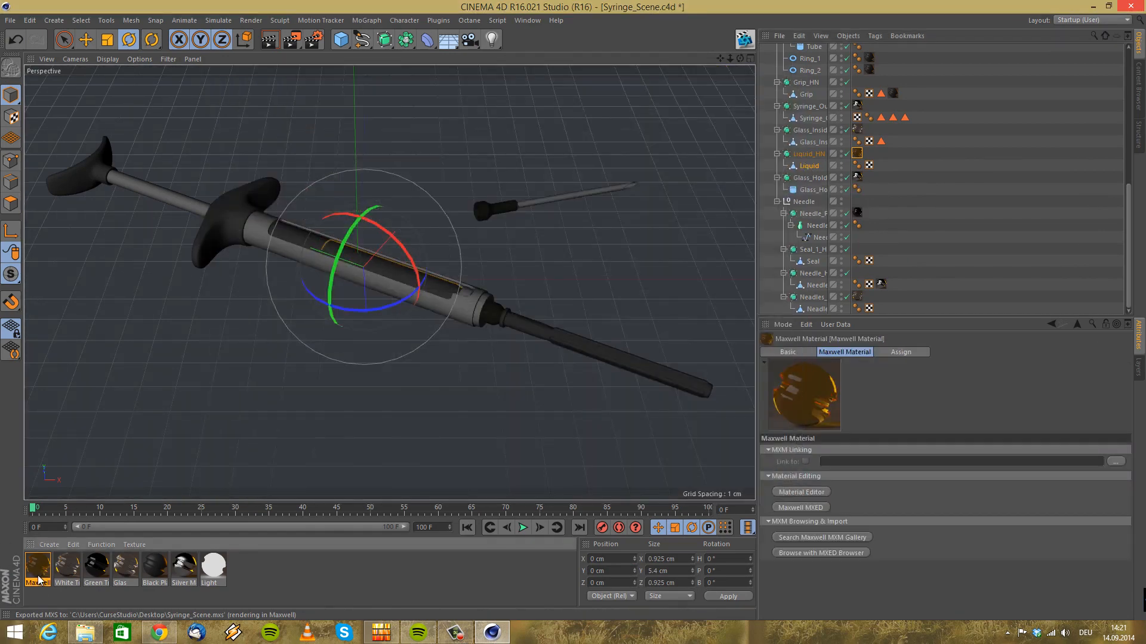
{"action": "key", "text": "Delete"}
Create a new Maxwell material and open it in the Maxwell Material Editor
{"action": "left_click", "coordinate": [44, 545]}
{"action": "mouse_move", "coordinate": [91, 457]}
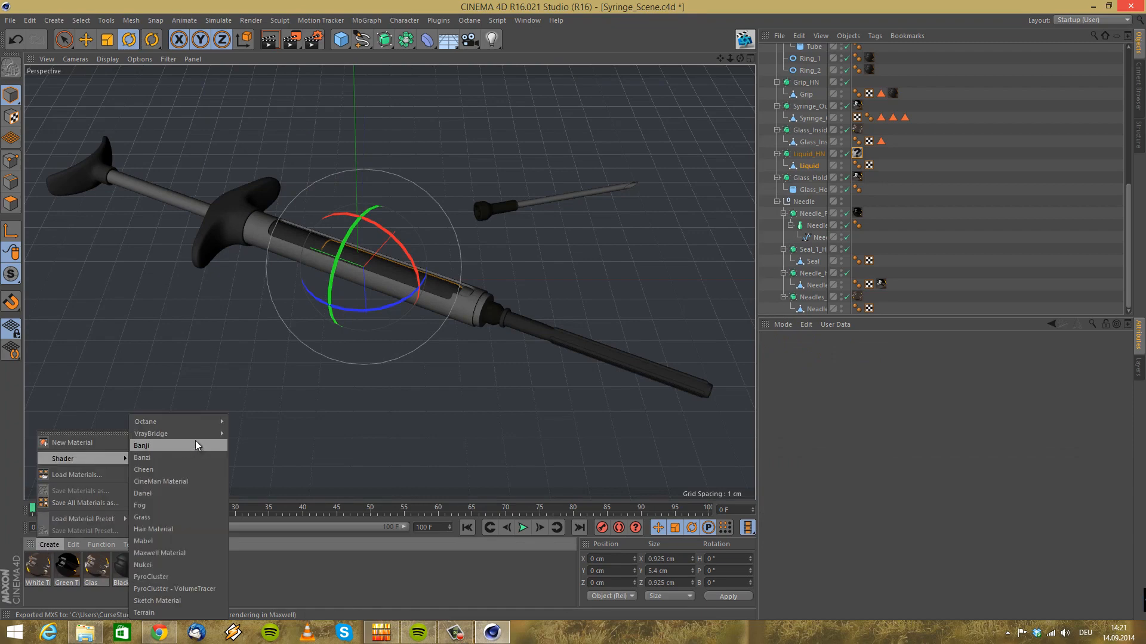
{"action": "left_click", "coordinate": [171, 553]}
{"action": "double_click", "coordinate": [38, 566]}
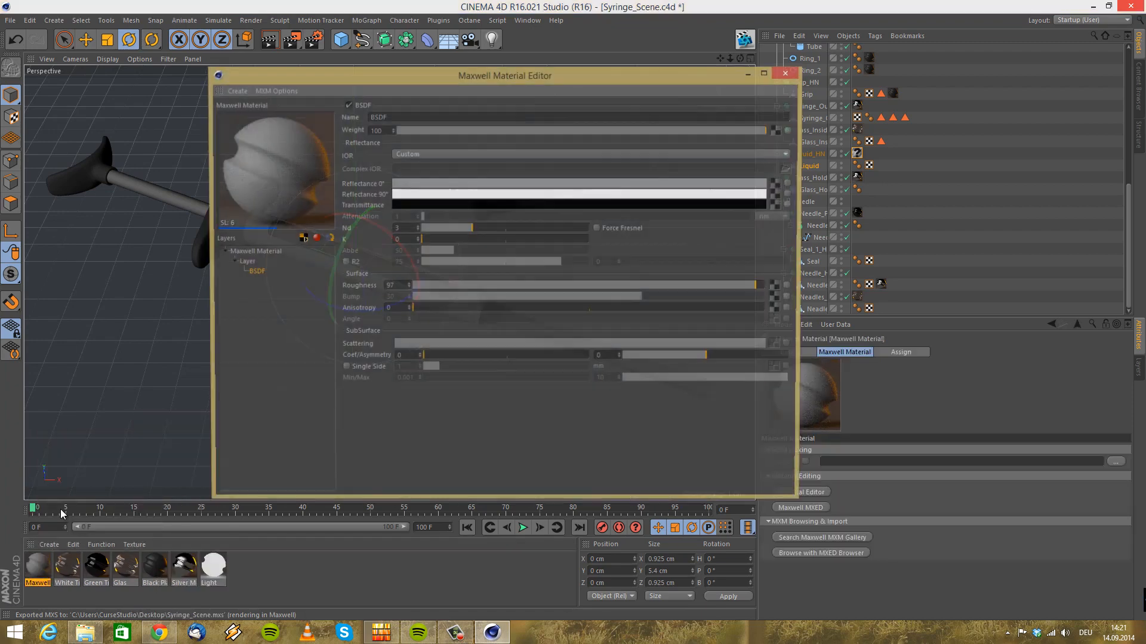
Import the sss_orange_juice material from the mxm files folder of the Maxwell materials database
{"action": "left_click", "coordinate": [234, 91]}
{"action": "left_click", "coordinate": [250, 115]}
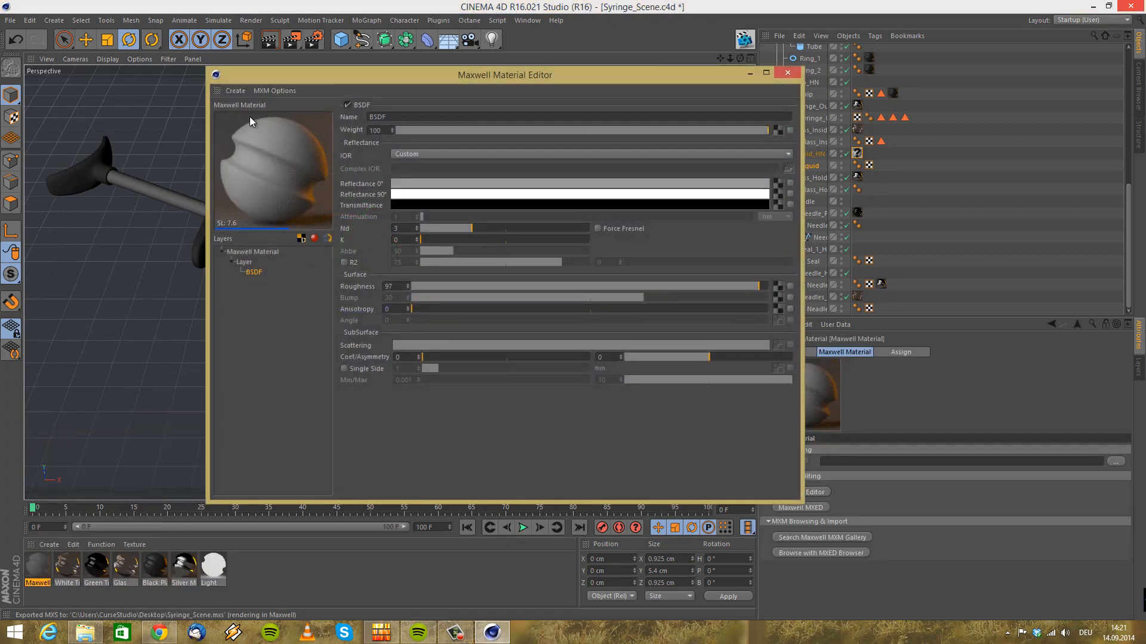
{"action": "left_click", "coordinate": [363, 418]}
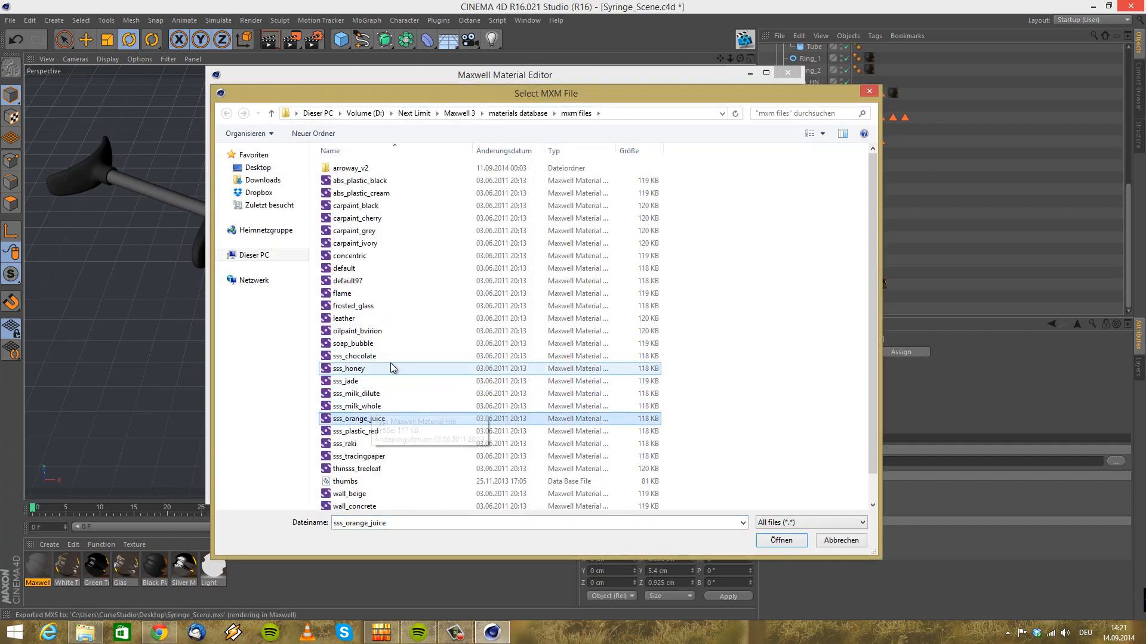
{"action": "left_click", "coordinate": [349, 353]}
{"action": "left_click", "coordinate": [367, 344]}
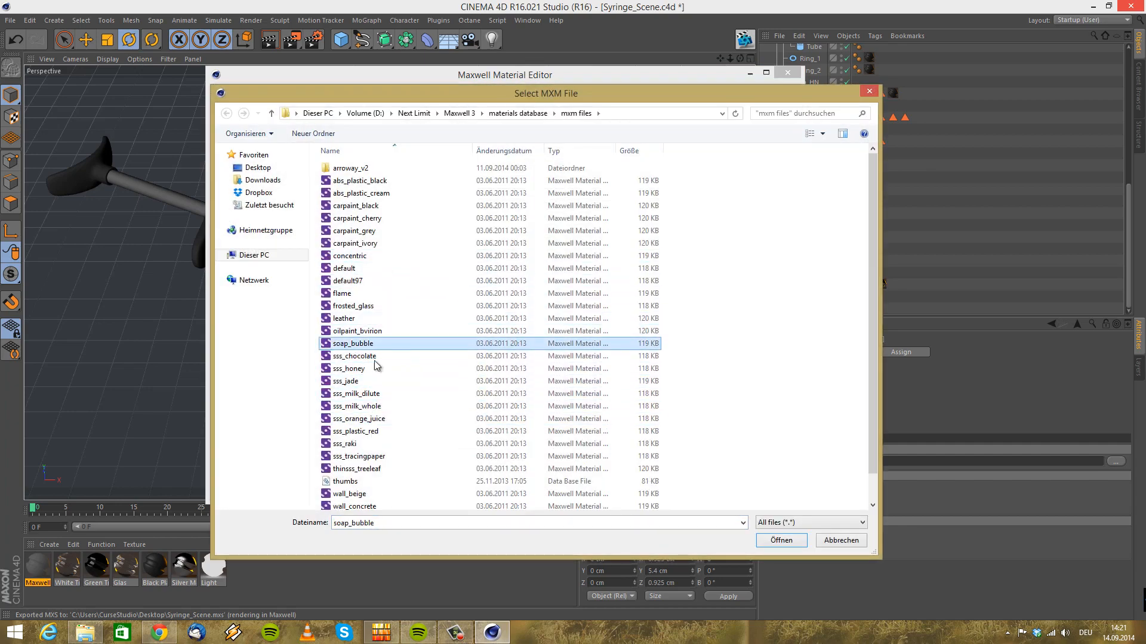
{"action": "left_click", "coordinate": [375, 419]}
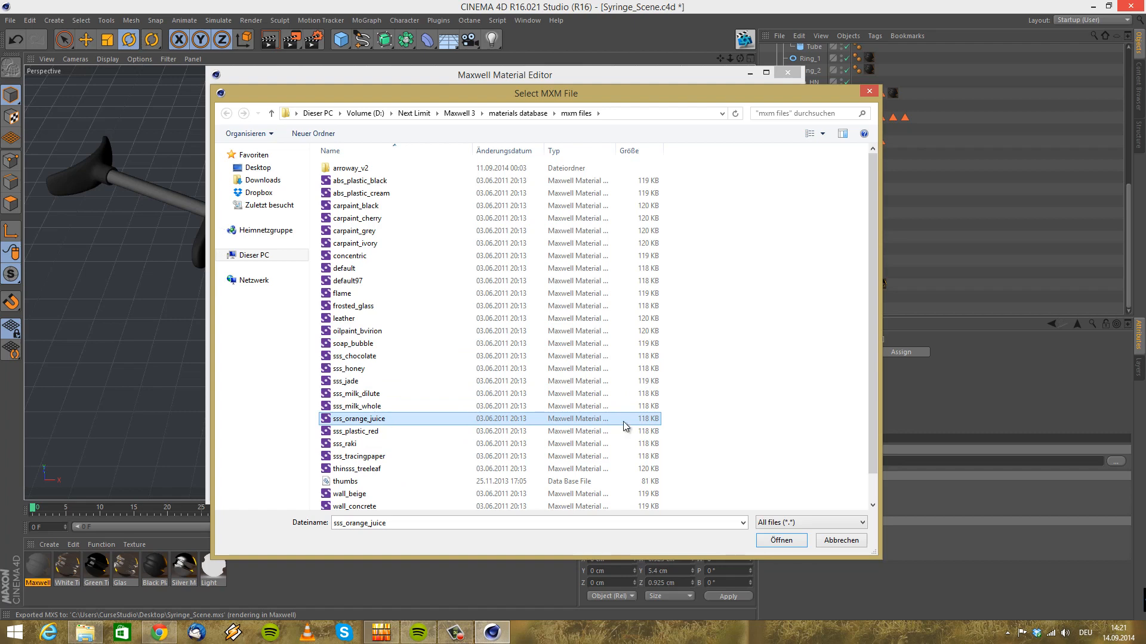
{"action": "left_click", "coordinate": [785, 543]}
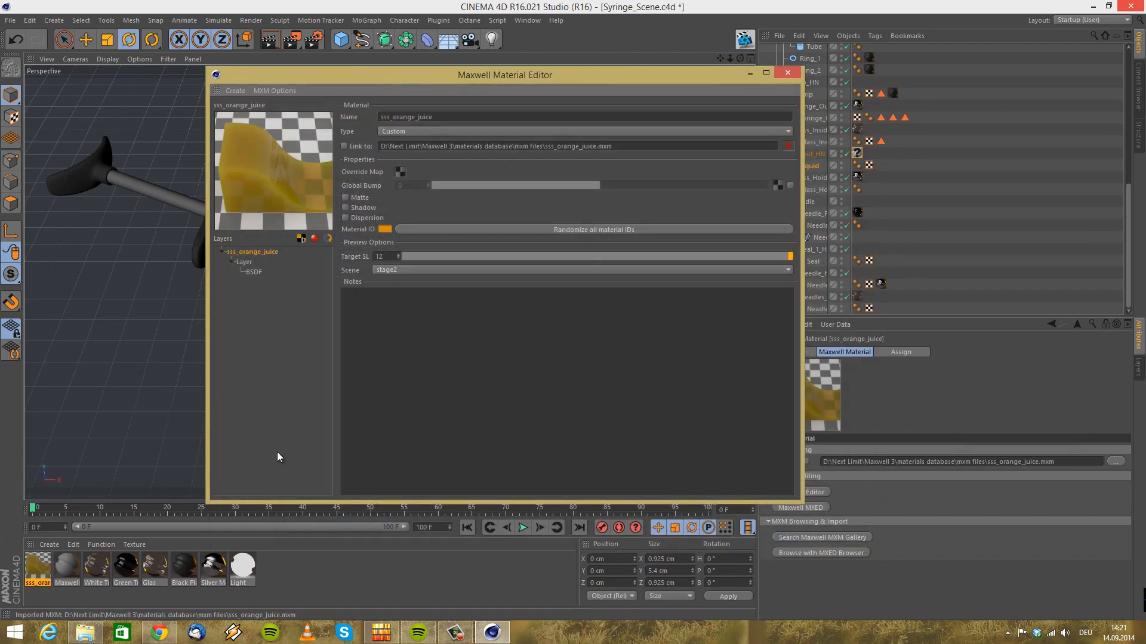
Delete the unused blank Maxwell material and show the sss_orange_juice material in the editor
{"action": "left_click", "coordinate": [72, 571]}
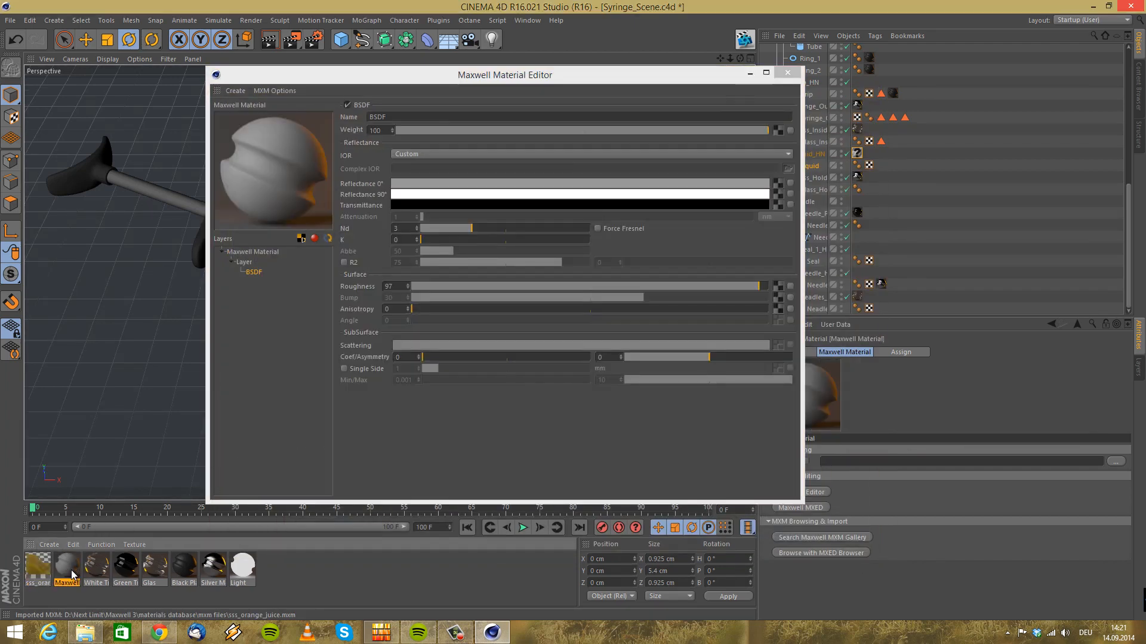
{"action": "key", "text": "Delete"}
{"action": "left_click", "coordinate": [45, 573]}
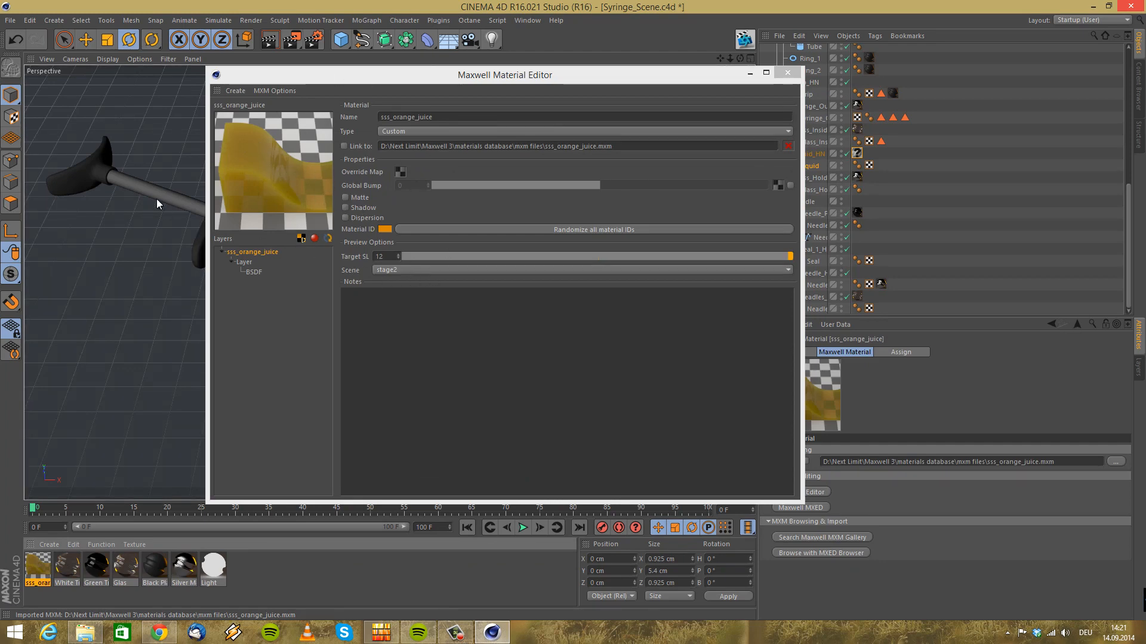
{"action": "left_click", "coordinate": [227, 91]}
{"action": "left_click", "coordinate": [338, 71]}
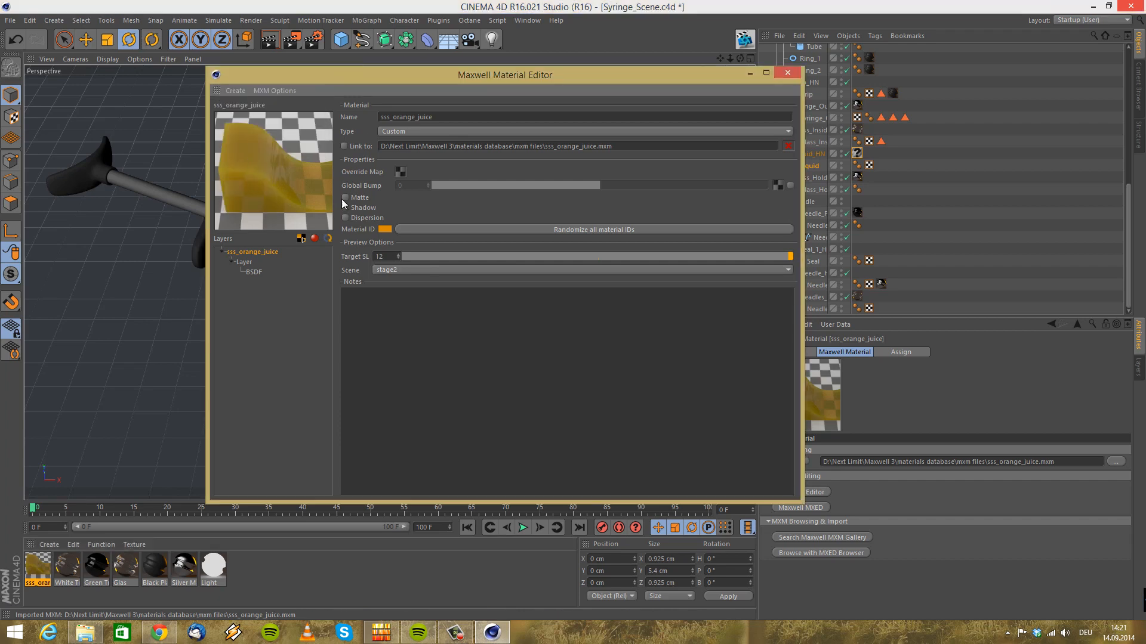
Open the BSDF of sss_orange_juice and try centimetres as its attenuation unit
{"action": "left_click", "coordinate": [399, 269]}
{"action": "left_click", "coordinate": [237, 363]}
{"action": "left_click", "coordinate": [255, 273]}
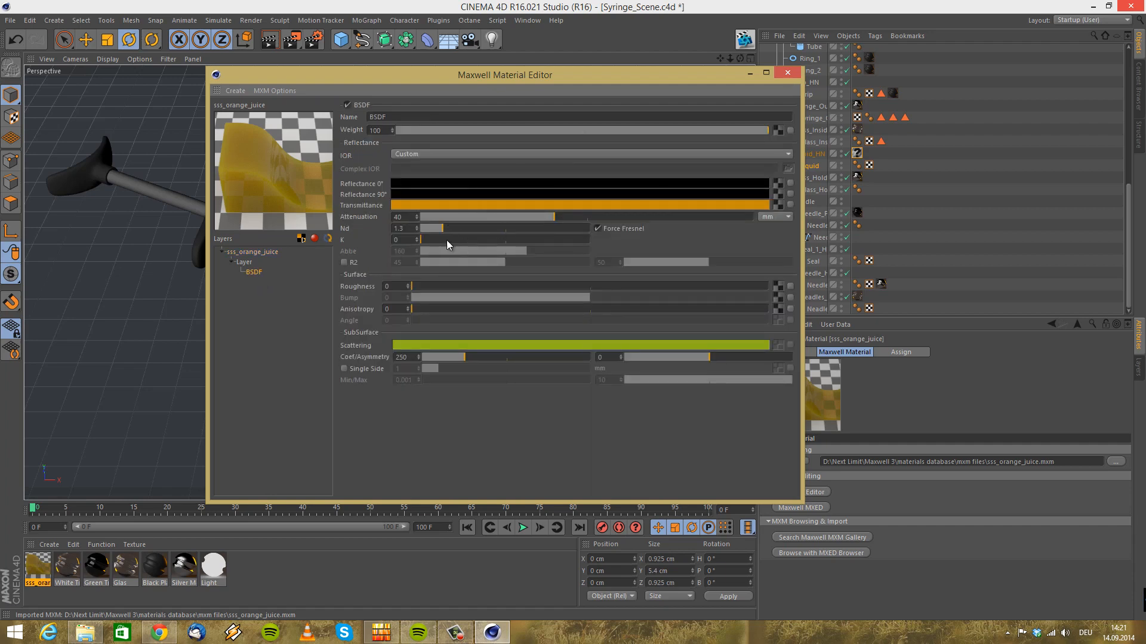
{"action": "left_click", "coordinate": [776, 217]}
{"action": "left_click", "coordinate": [785, 216]}
{"action": "left_click", "coordinate": [783, 217]}
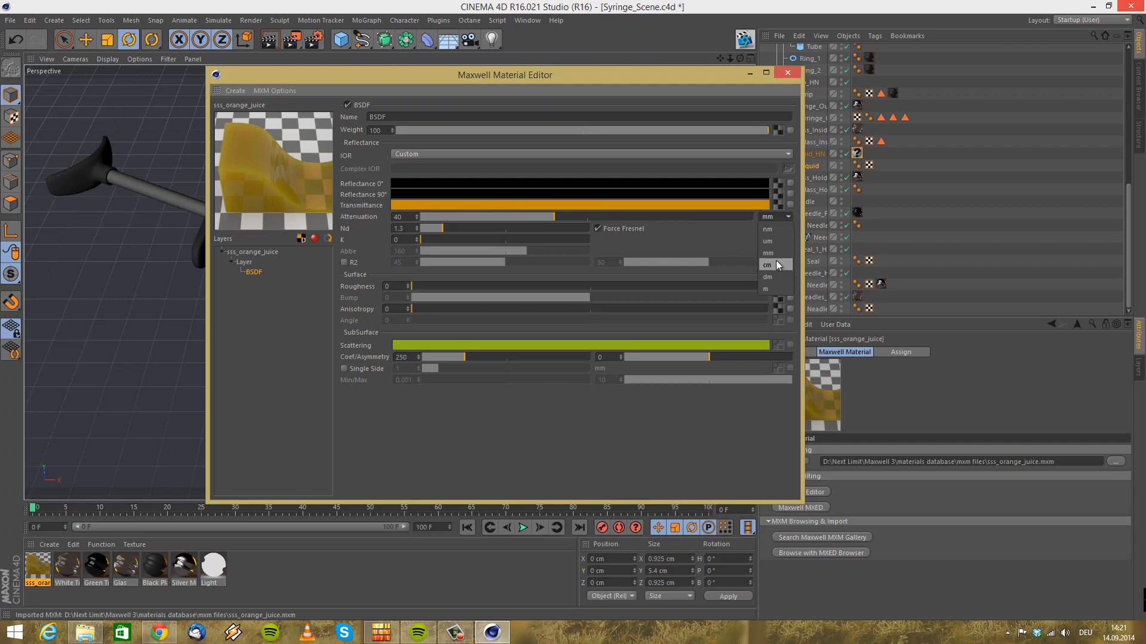
{"action": "left_click", "coordinate": [776, 260]}
Set the preview scene of the sss_orange_juice material to sss
{"action": "left_click", "coordinate": [252, 252]}
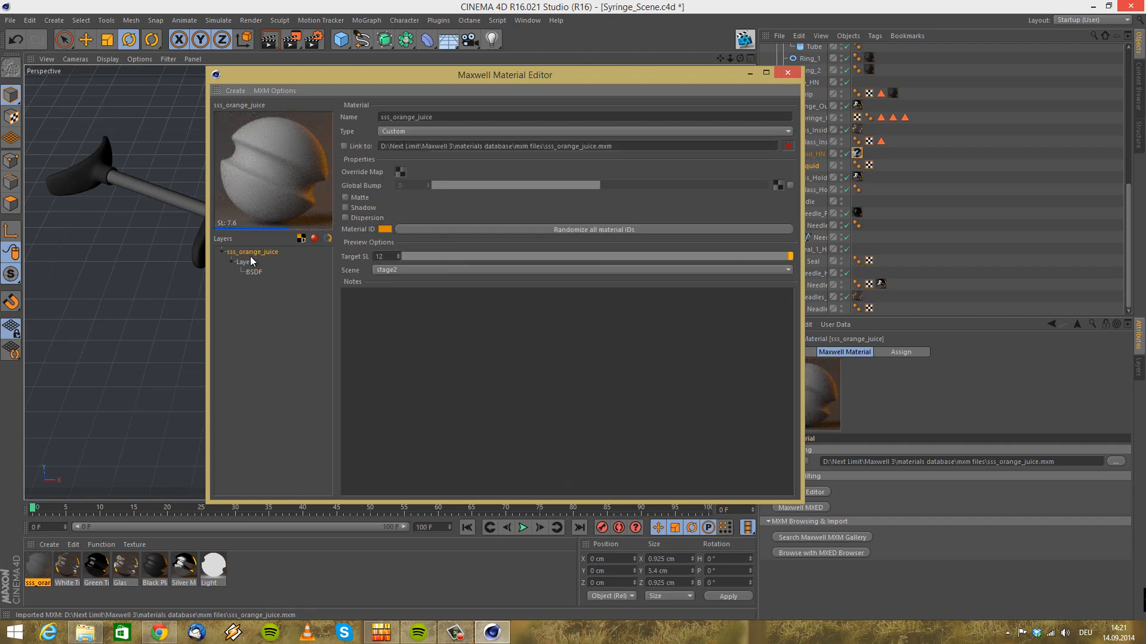
{"action": "left_click", "coordinate": [450, 268]}
{"action": "left_click", "coordinate": [440, 420]}
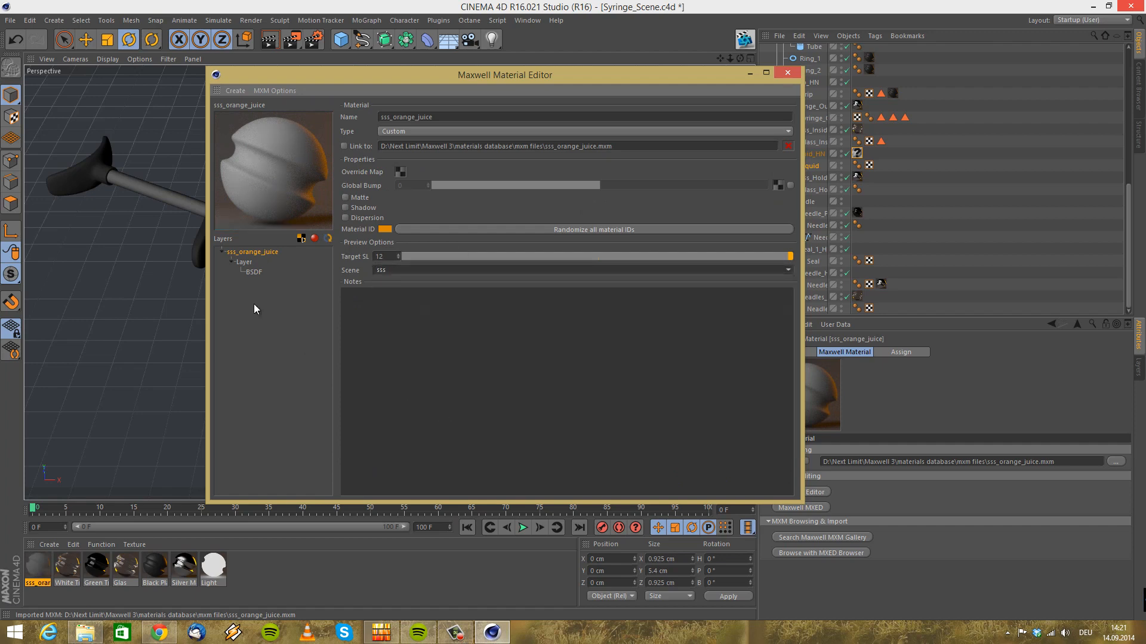
Try nm, um, mm and cm as the BSDF's attenuation unit while comparing the preview, and set it back to mm
{"action": "left_click", "coordinate": [253, 272]}
{"action": "left_click", "coordinate": [778, 216]}
{"action": "left_click", "coordinate": [772, 227]}
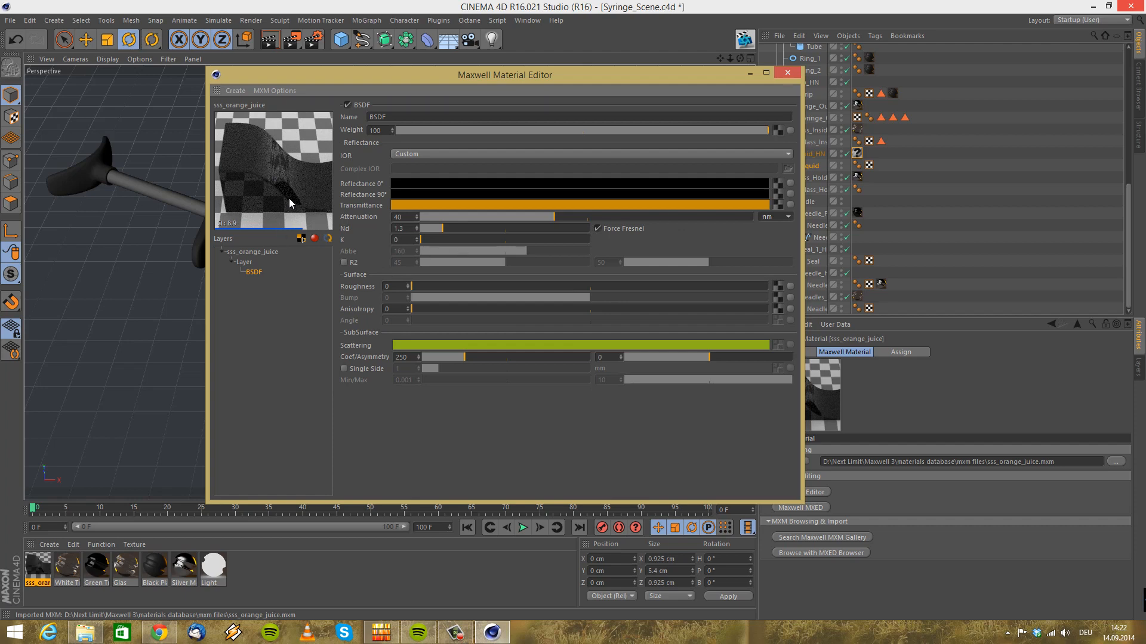
{"action": "left_click", "coordinate": [771, 217]}
{"action": "left_click", "coordinate": [776, 240]}
{"action": "left_click", "coordinate": [776, 217]}
{"action": "left_click", "coordinate": [782, 252]}
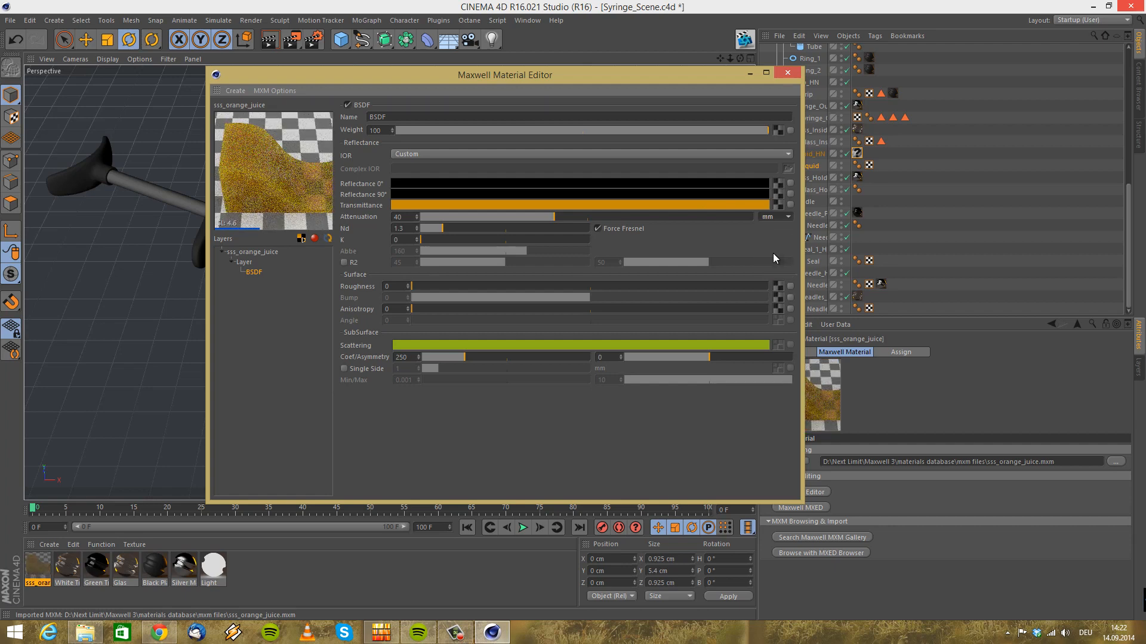
{"action": "left_click", "coordinate": [770, 216]}
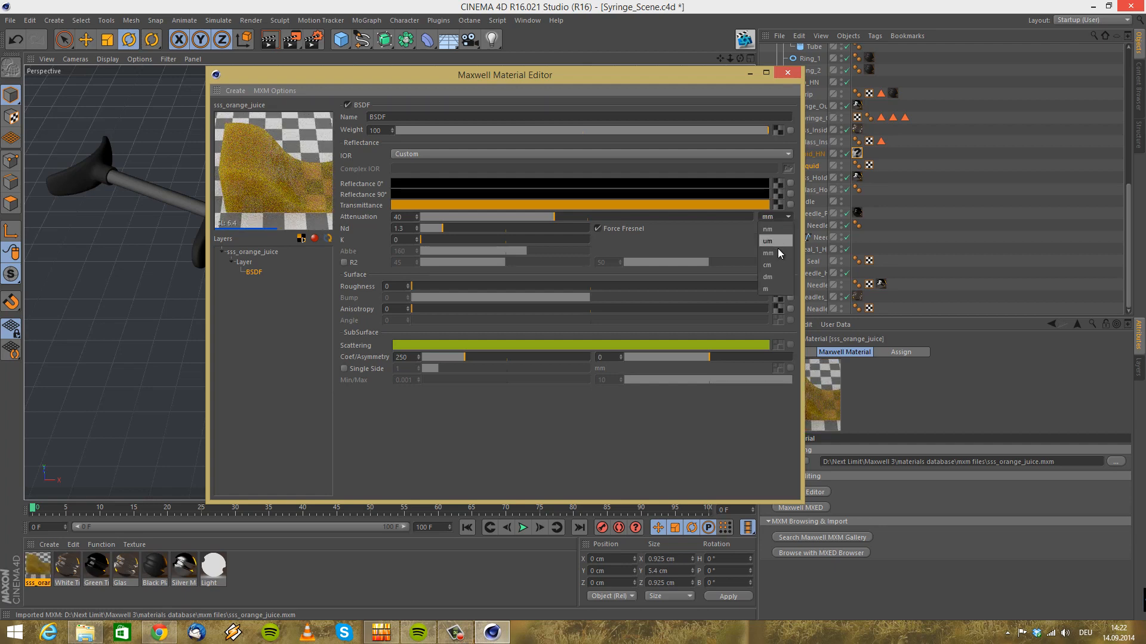
{"action": "left_click", "coordinate": [777, 265]}
{"action": "left_click", "coordinate": [775, 217]}
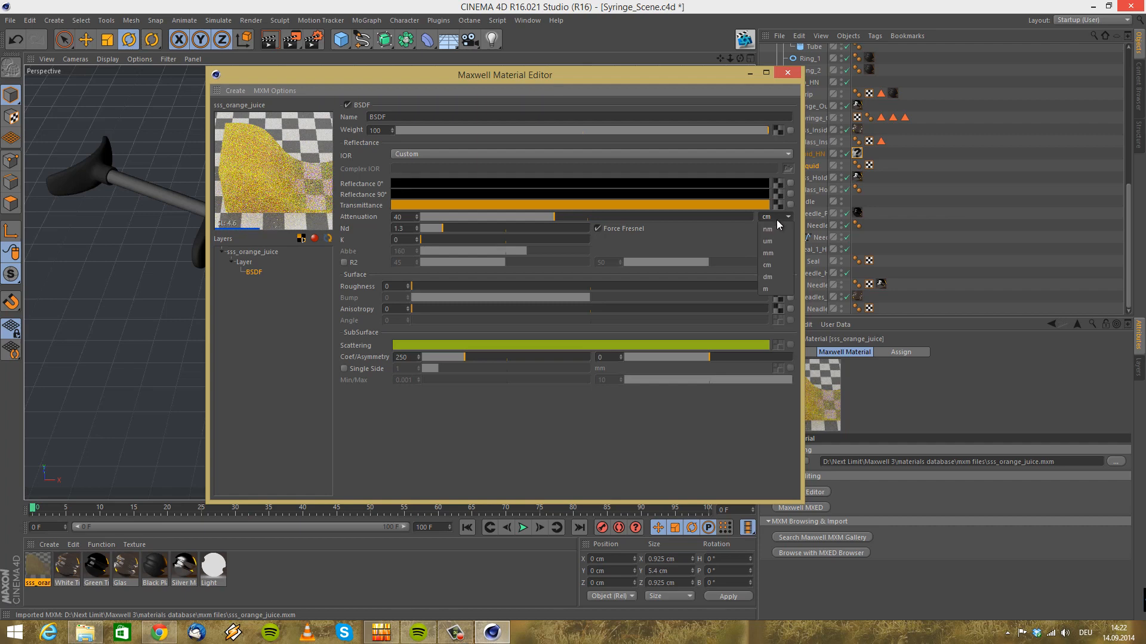
{"action": "left_click", "coordinate": [775, 253]}
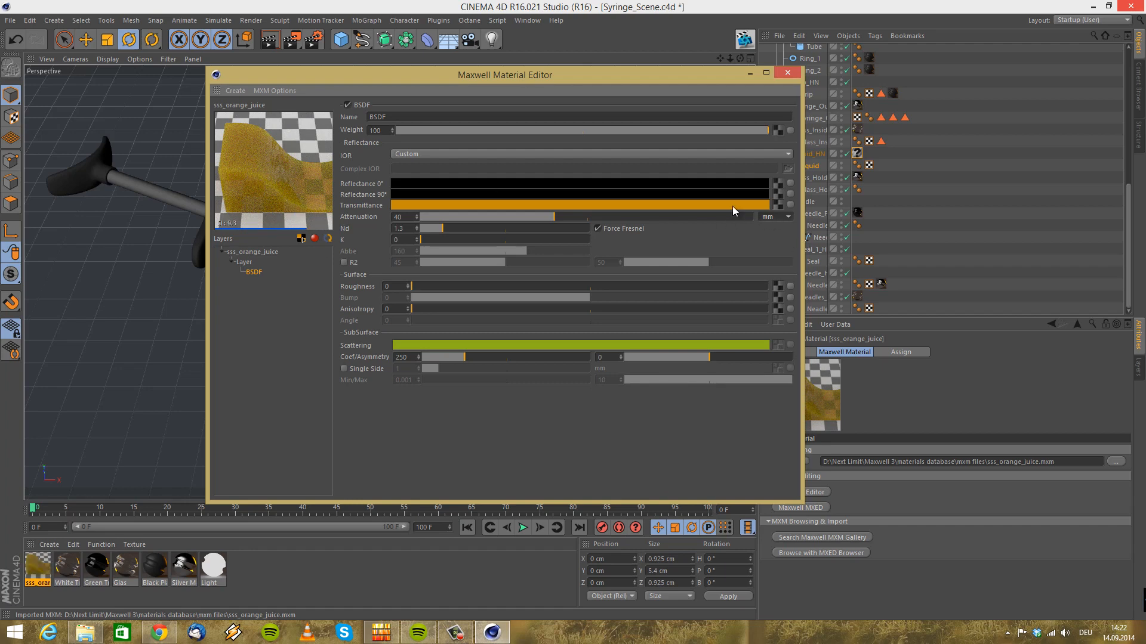
Close the material editor and assign the sss_orange_juice material to the Liquid_HN object
{"action": "left_click", "coordinate": [787, 73]}
{"action": "left_click_drag", "start_coordinate": [32, 573], "coordinate": [857, 153]}
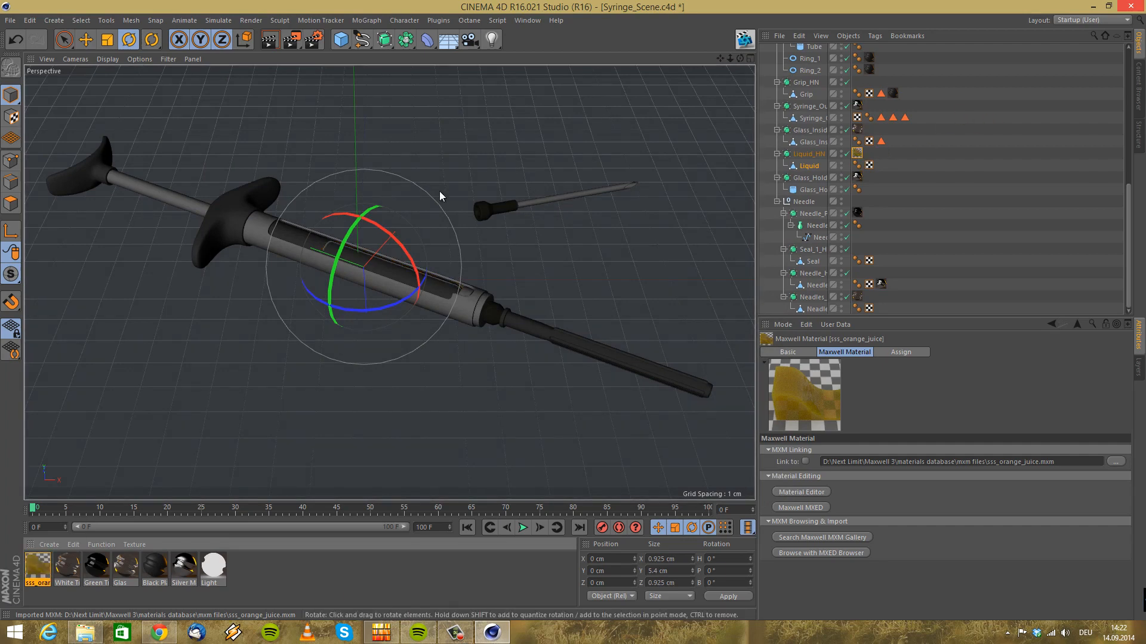
{"action": "double_click", "coordinate": [37, 572]}
{"action": "left_click", "coordinate": [237, 91]}
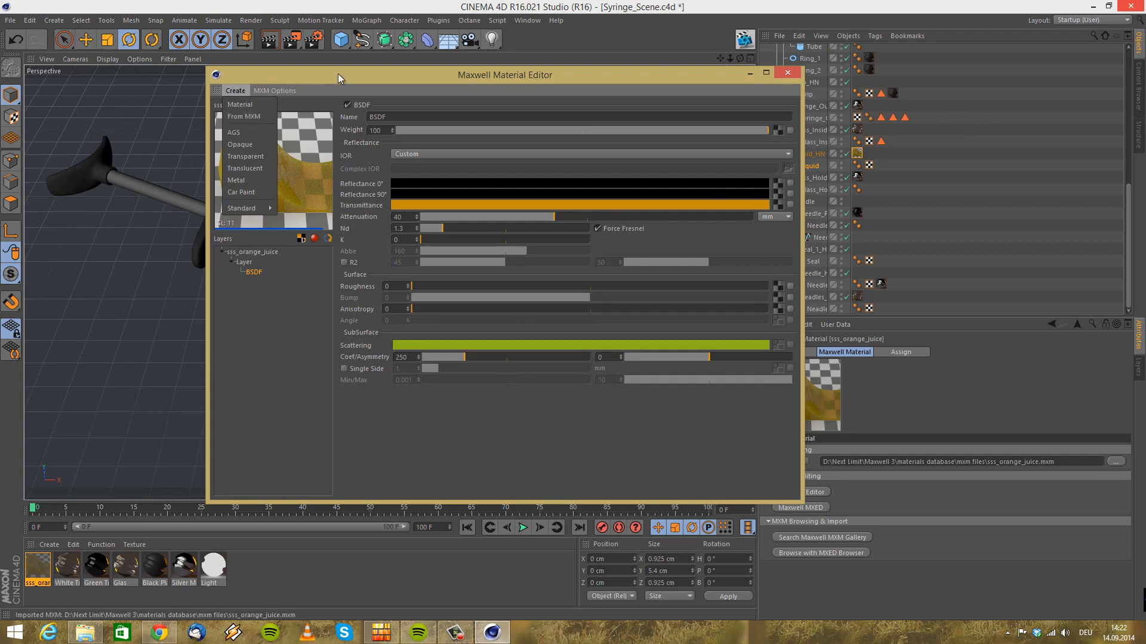
{"action": "mouse_move", "coordinate": [275, 91]}
{"action": "left_click", "coordinate": [370, 80]}
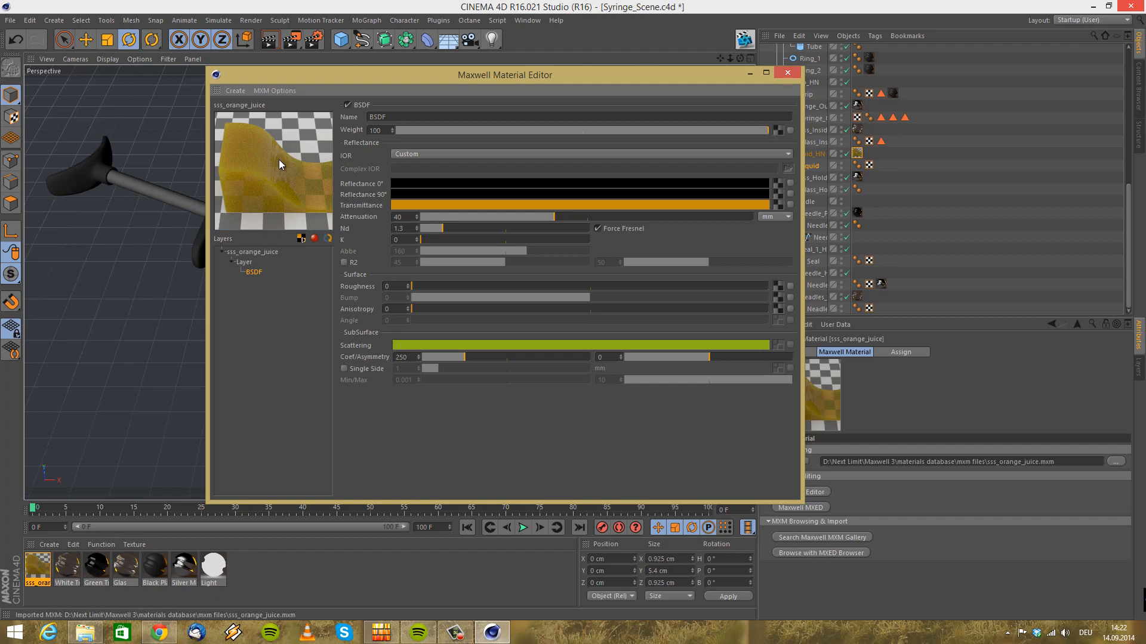
{"action": "left_click", "coordinate": [788, 73]}
Select the Scene object and start a Maxwell Fire preview render of the scene
{"action": "scroll", "coordinate": [799, 96], "scroll_direction": "up", "scroll_amount": 5}
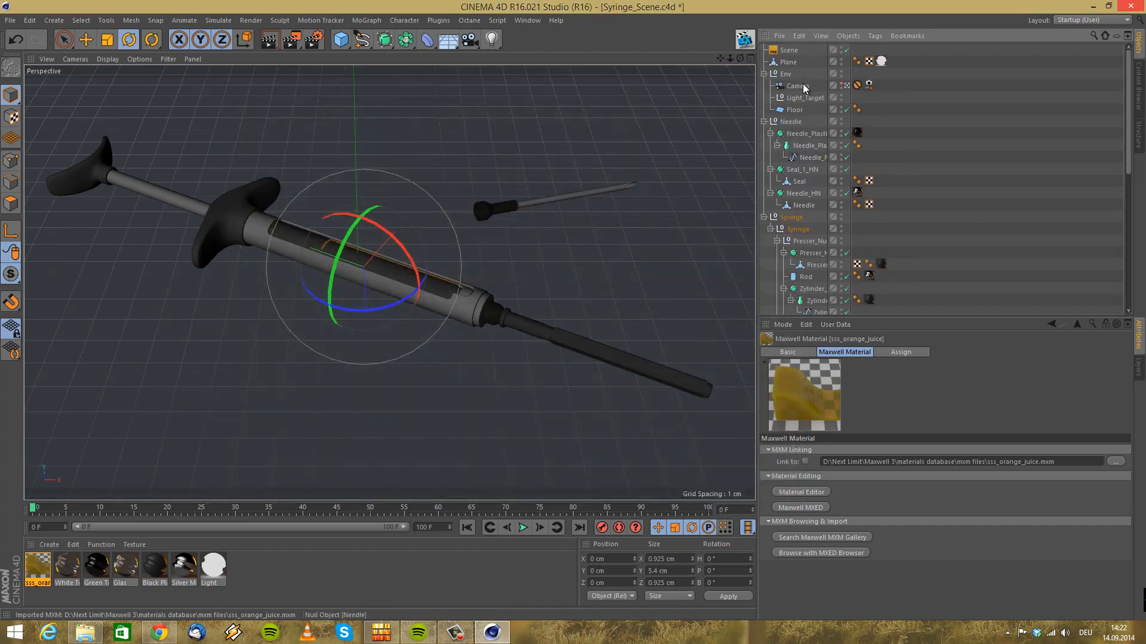
{"action": "left_click", "coordinate": [788, 50]}
{"action": "left_click", "coordinate": [868, 380]}
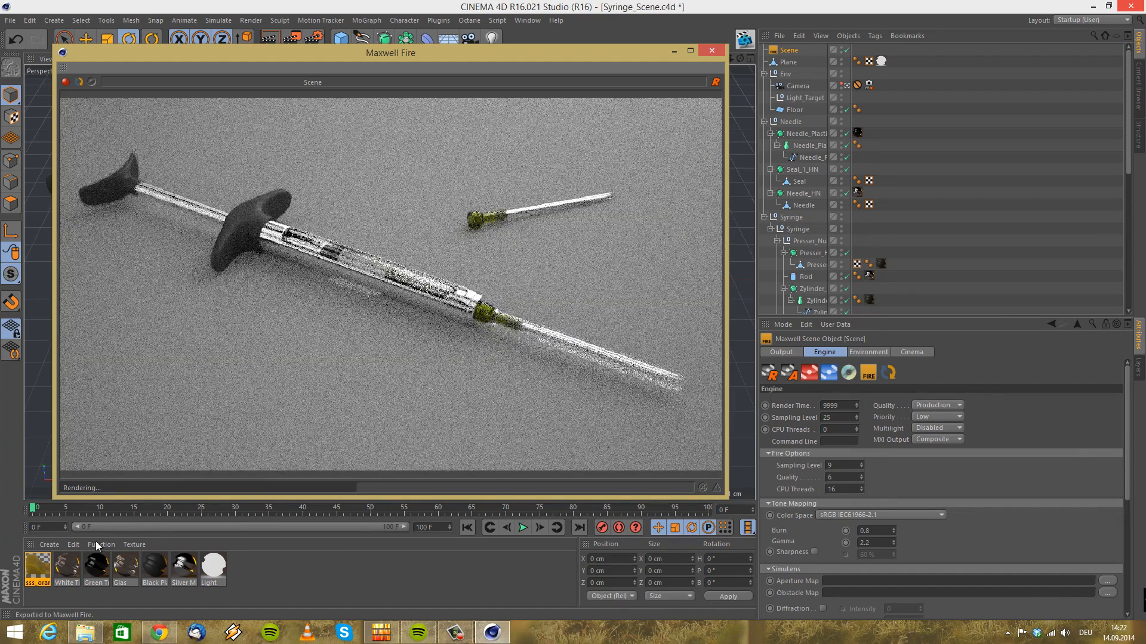
Open the sss_orange_juice material beside the Fire preview and change its BSDF transmittance colour to red
{"action": "double_click", "coordinate": [38, 568]}
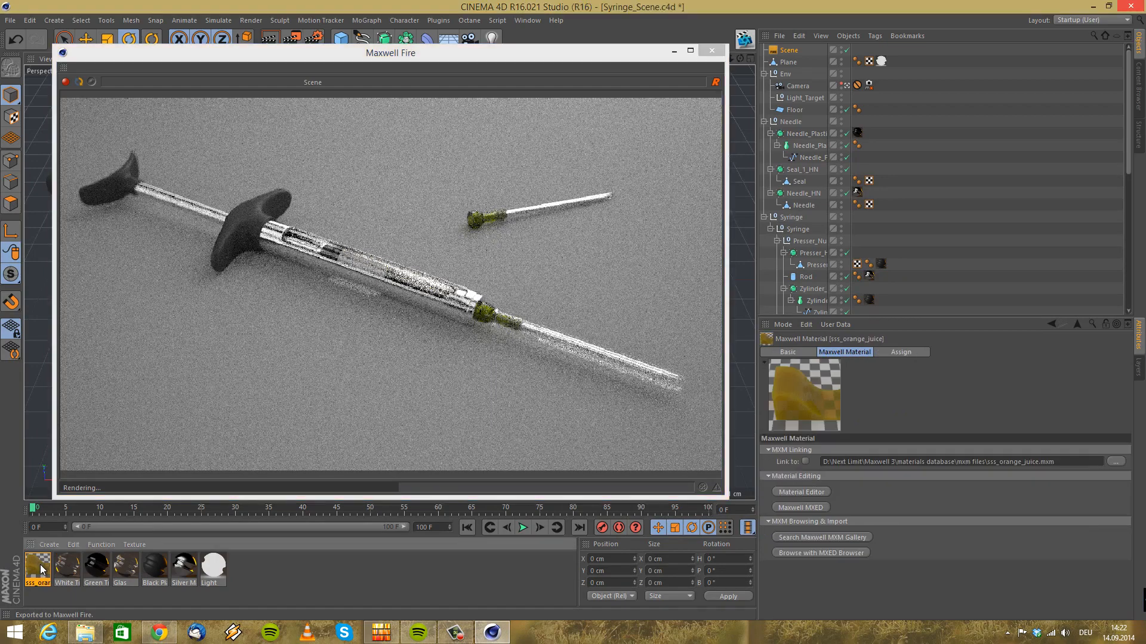
{"action": "left_click_drag", "start_coordinate": [440, 80], "coordinate": [481, 185]}
{"action": "left_click", "coordinate": [478, 309]}
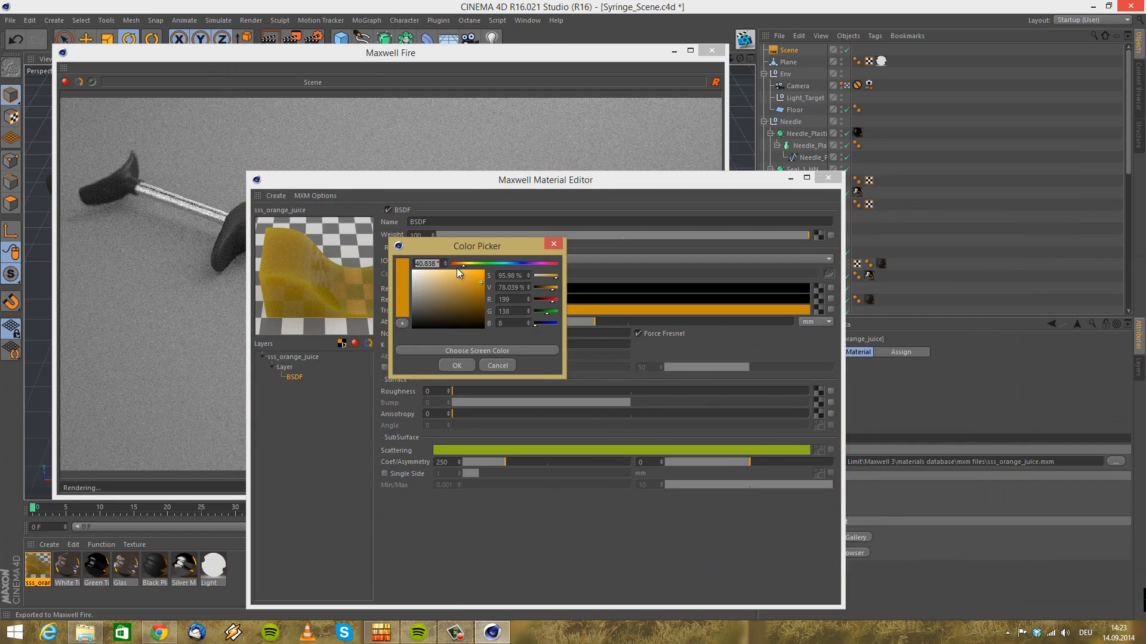
{"action": "left_click_drag", "start_coordinate": [456, 266], "coordinate": [407, 261]}
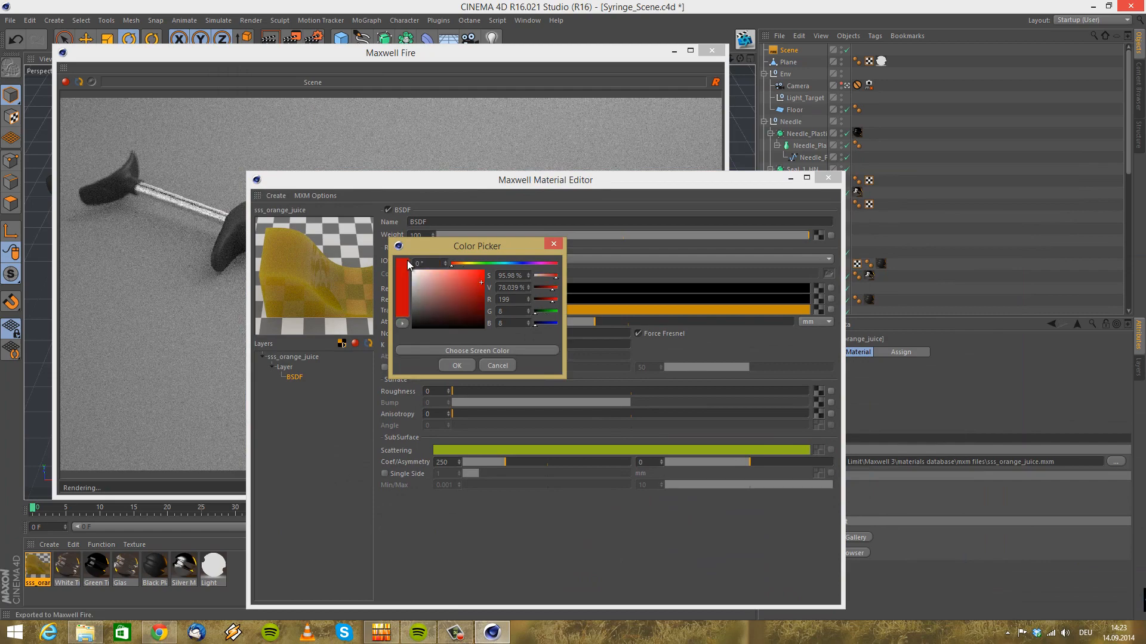
{"action": "left_click", "coordinate": [455, 366]}
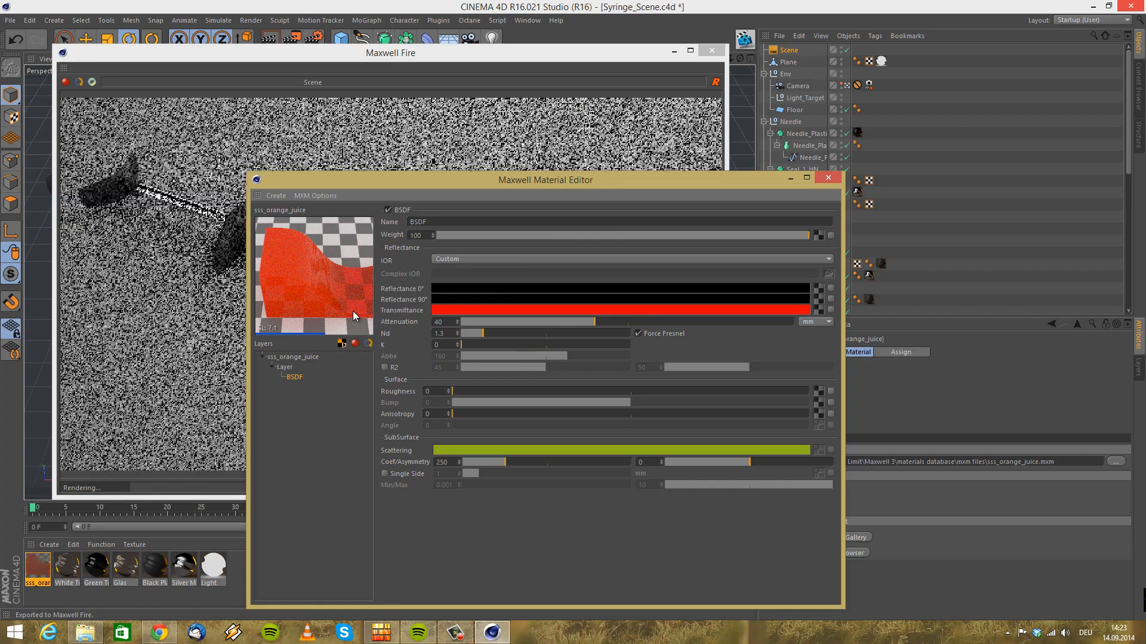
Set the BSDF's subsurface scattering coefficient to 0 and keep the syringe's liquid uncovered in the Fire preview
{"action": "left_click_drag", "start_coordinate": [399, 185], "coordinate": [794, 189]}
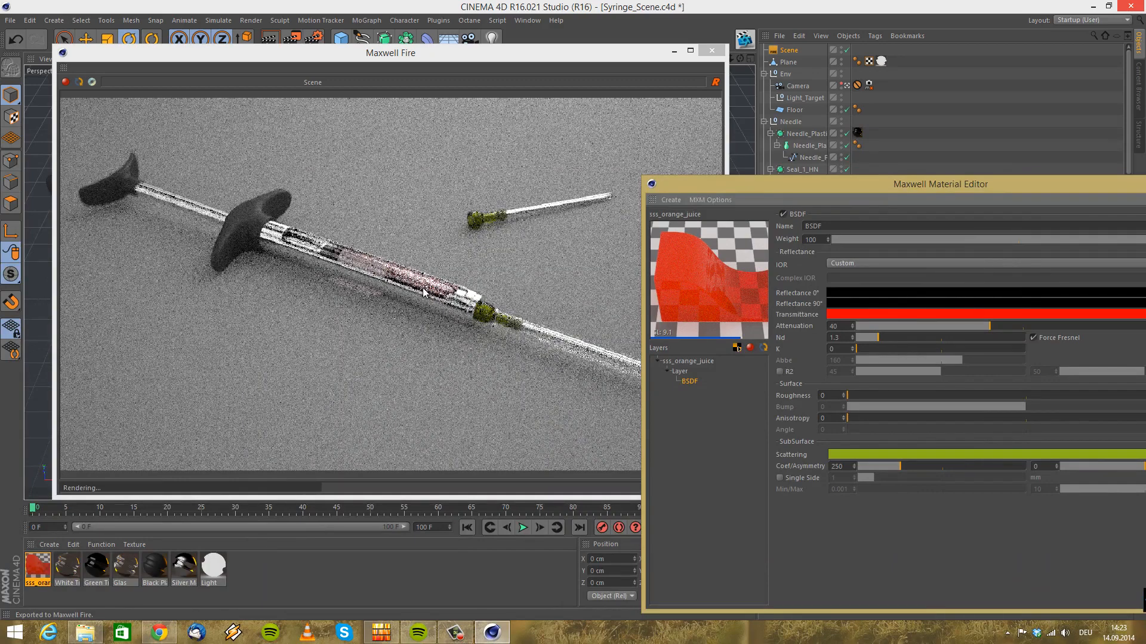
{"action": "left_click_drag", "start_coordinate": [738, 188], "coordinate": [470, 163]}
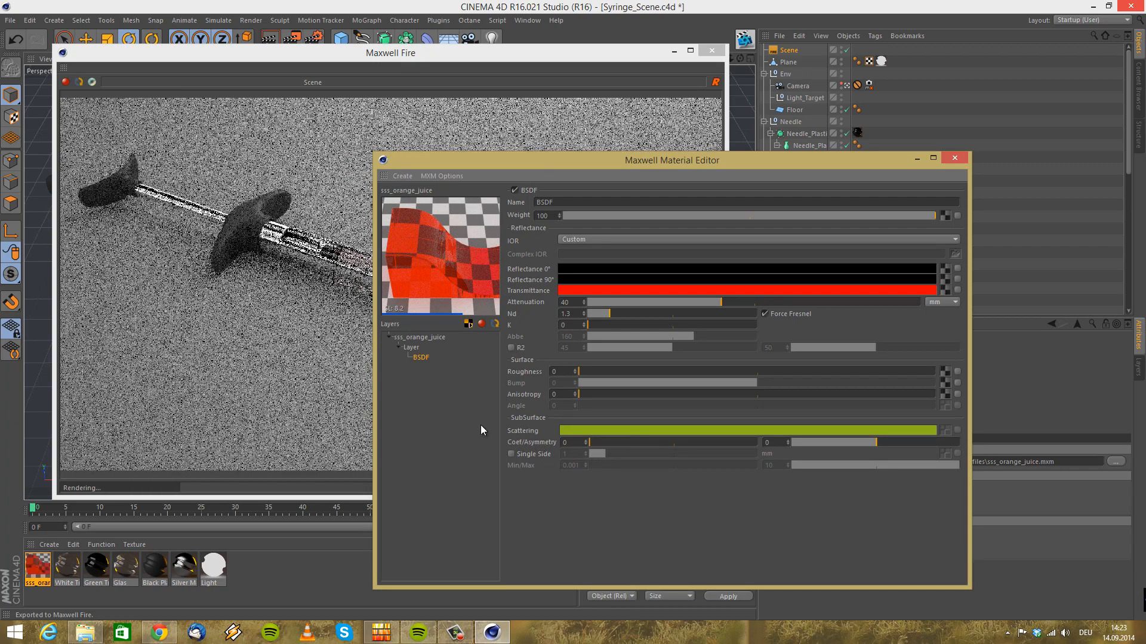
{"action": "left_click_drag", "start_coordinate": [488, 164], "coordinate": [613, 178]}
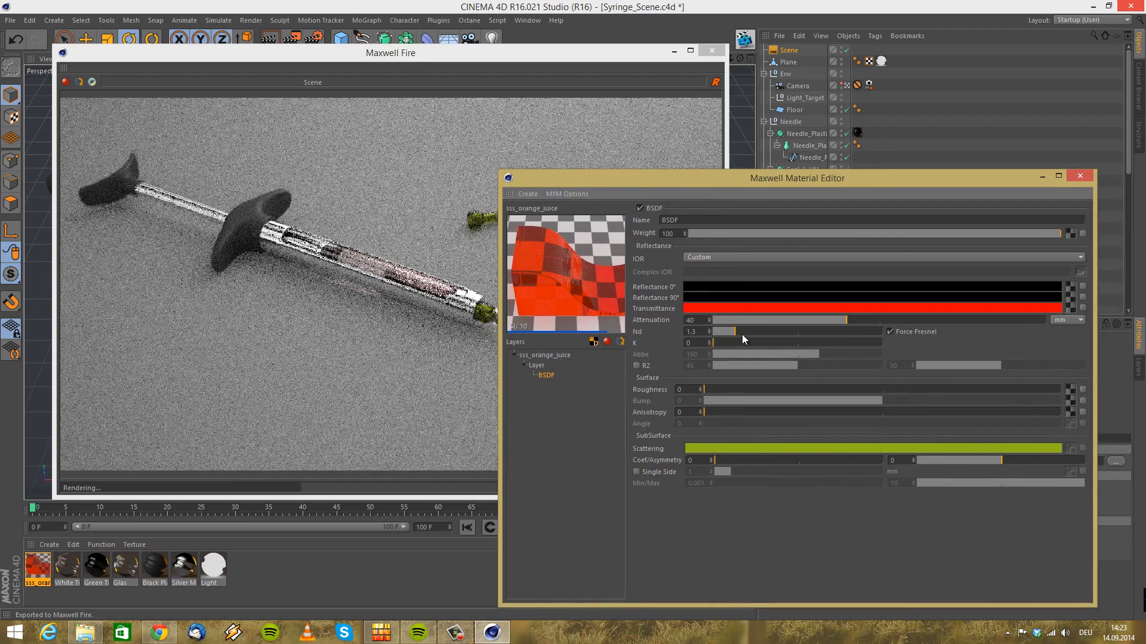
Set the Nd value of the liquid's BSDF to 1.33
{"action": "left_click", "coordinate": [698, 332]}
{"action": "type", "text": "3"}
{"action": "key", "text": "Return"}
Try an attenuation of 40 cm for the red liquid, and switch the unit back to mm
{"action": "left_click", "coordinate": [1061, 319]}
{"action": "left_click", "coordinate": [1067, 367]}
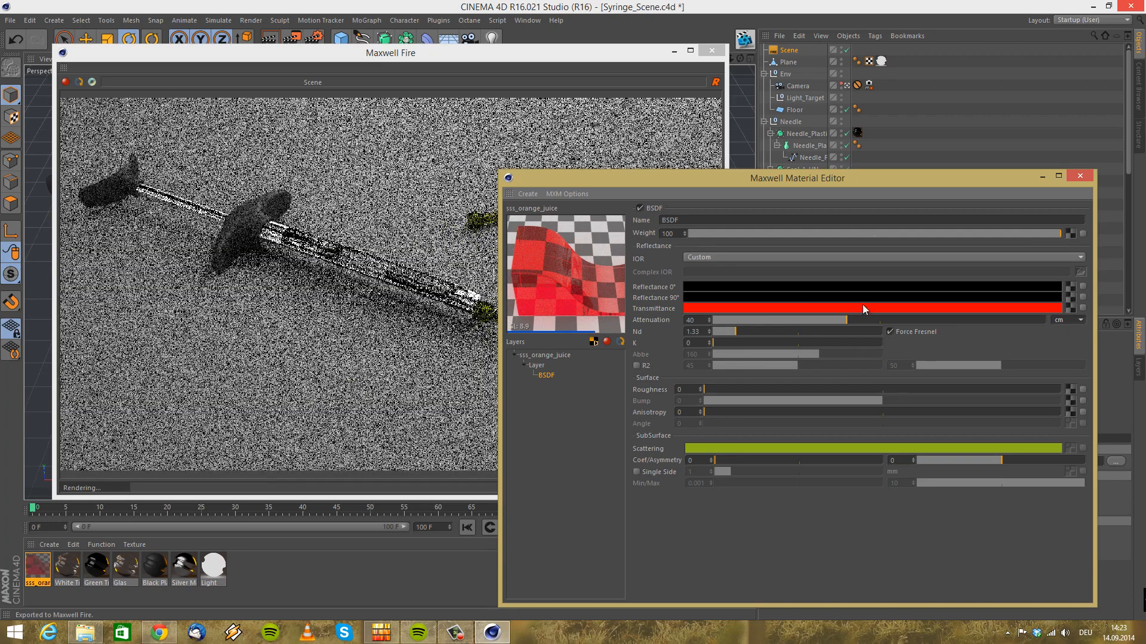
{"action": "left_click", "coordinate": [1071, 320]}
{"action": "left_click", "coordinate": [1067, 355]}
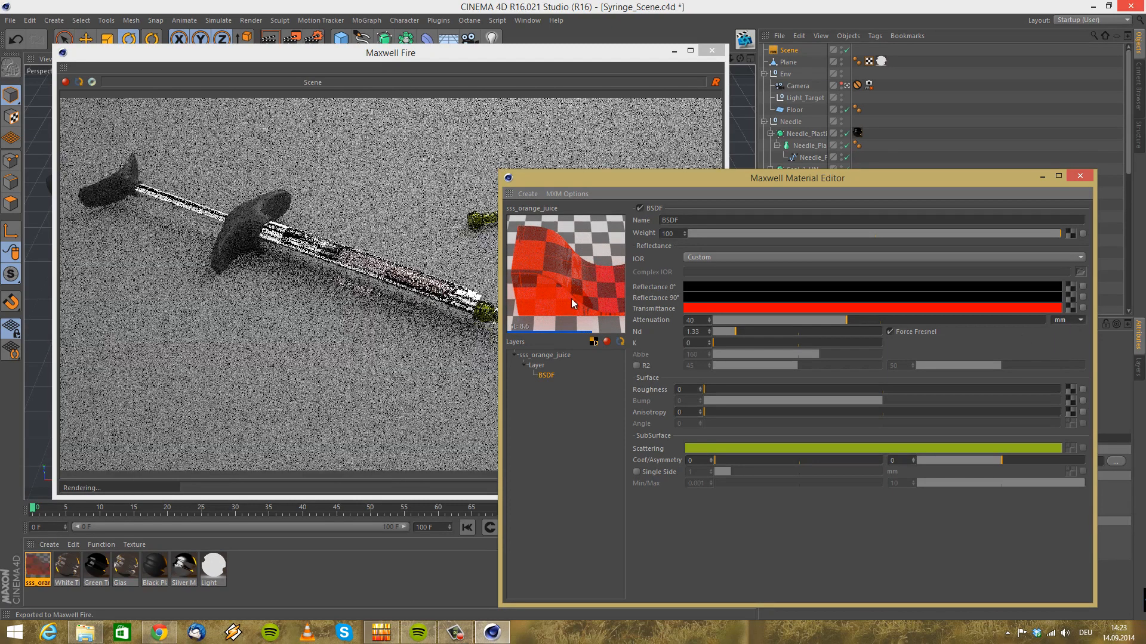
Reduce the liquid's attenuation distance to 1 and set its unit to cm
{"action": "left_click_drag", "start_coordinate": [839, 320], "coordinate": [715, 320]}
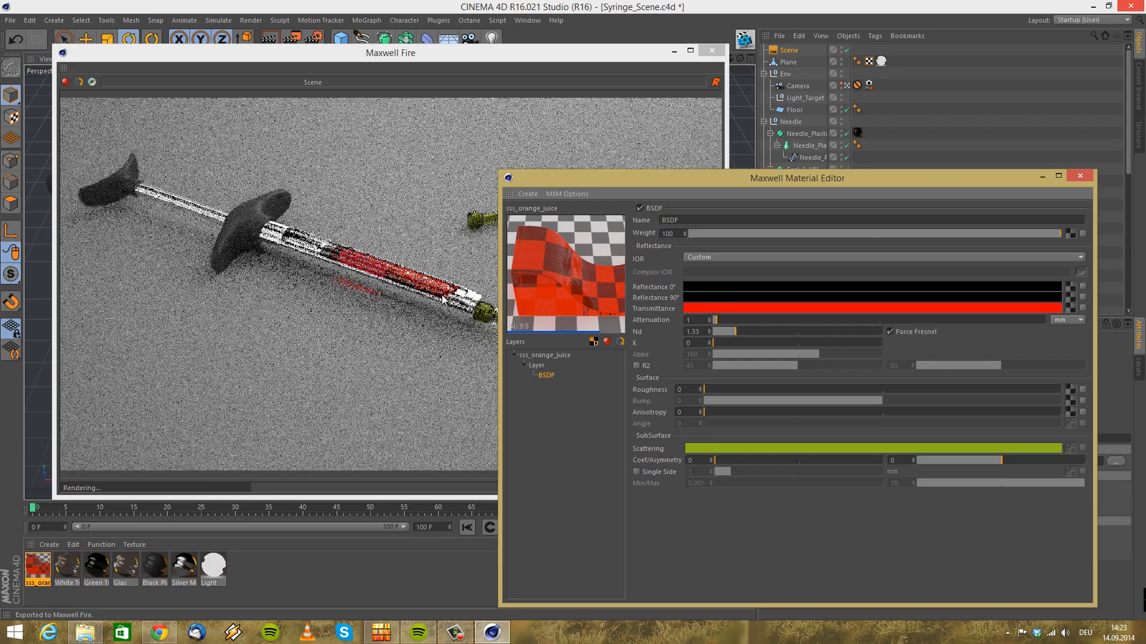
{"action": "left_click", "coordinate": [1079, 321]}
{"action": "left_click", "coordinate": [1069, 369]}
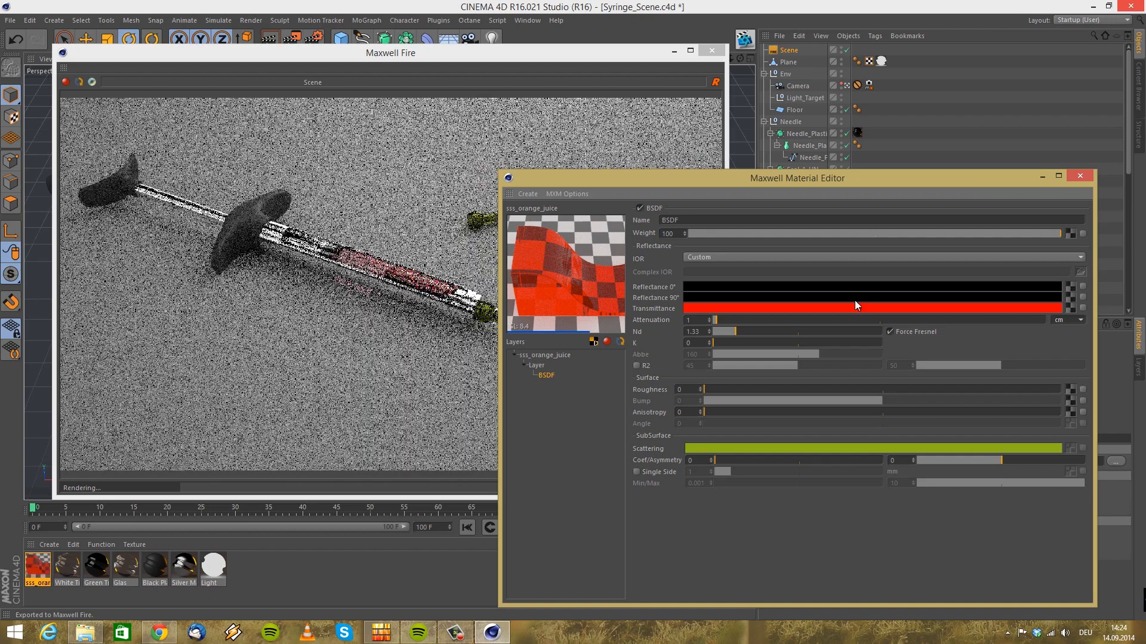
Switch the liquid's attenuation unit to mm and recolour its transmittance to a fully saturated orange with a 40° hue
{"action": "left_click", "coordinate": [1070, 322]}
{"action": "left_click", "coordinate": [1069, 356]}
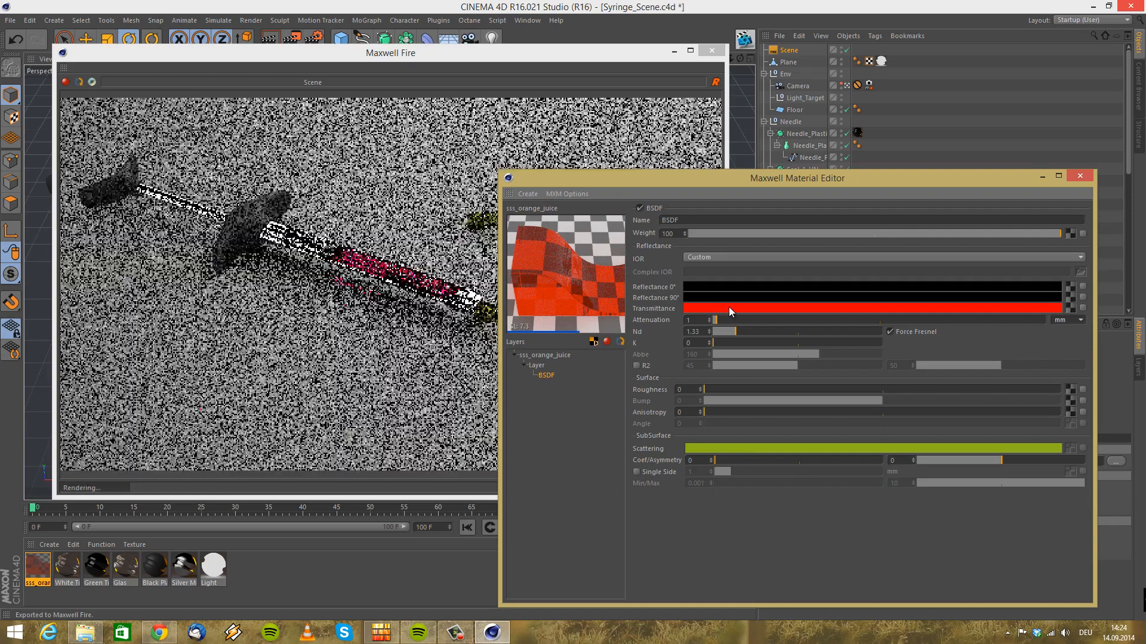
{"action": "left_click", "coordinate": [730, 308]}
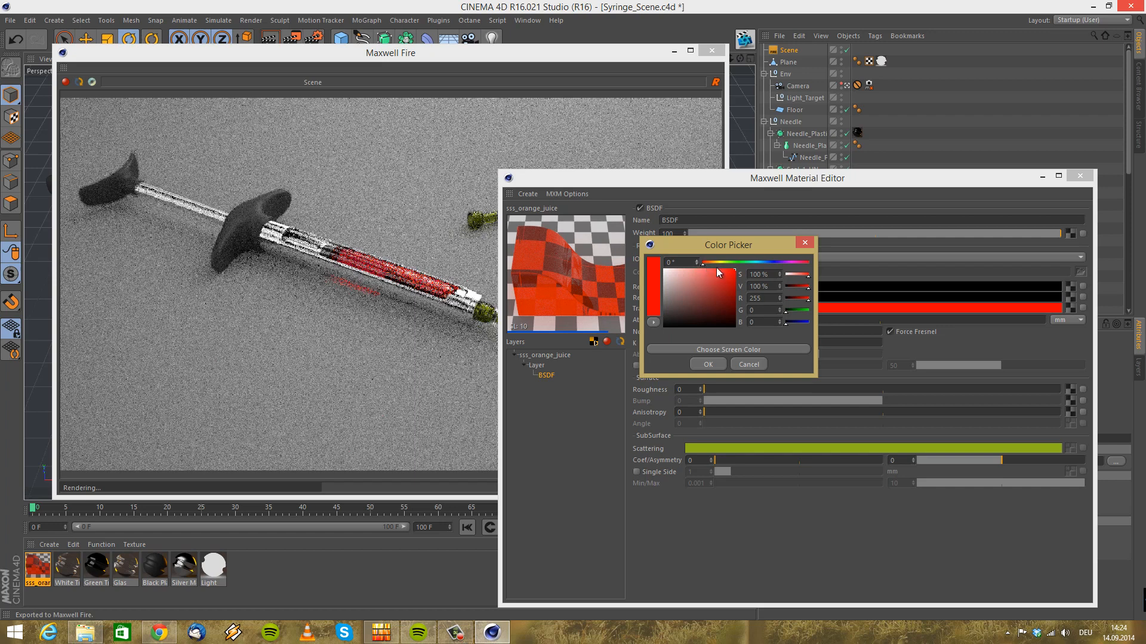
{"action": "left_click_drag", "start_coordinate": [704, 266], "coordinate": [715, 264]}
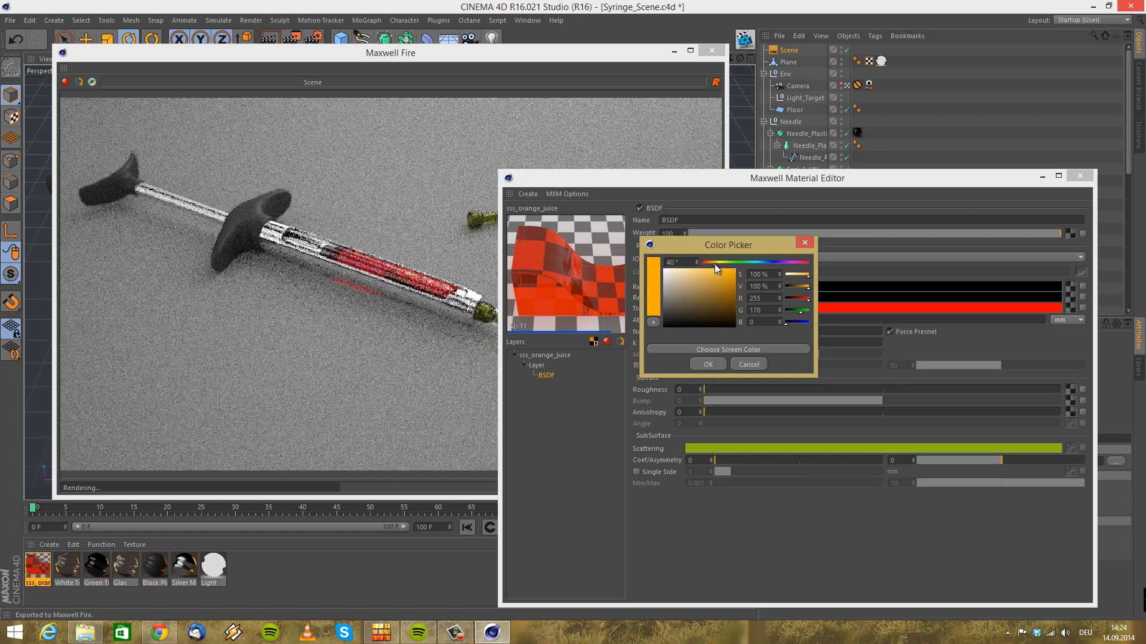
{"action": "left_click", "coordinate": [708, 365]}
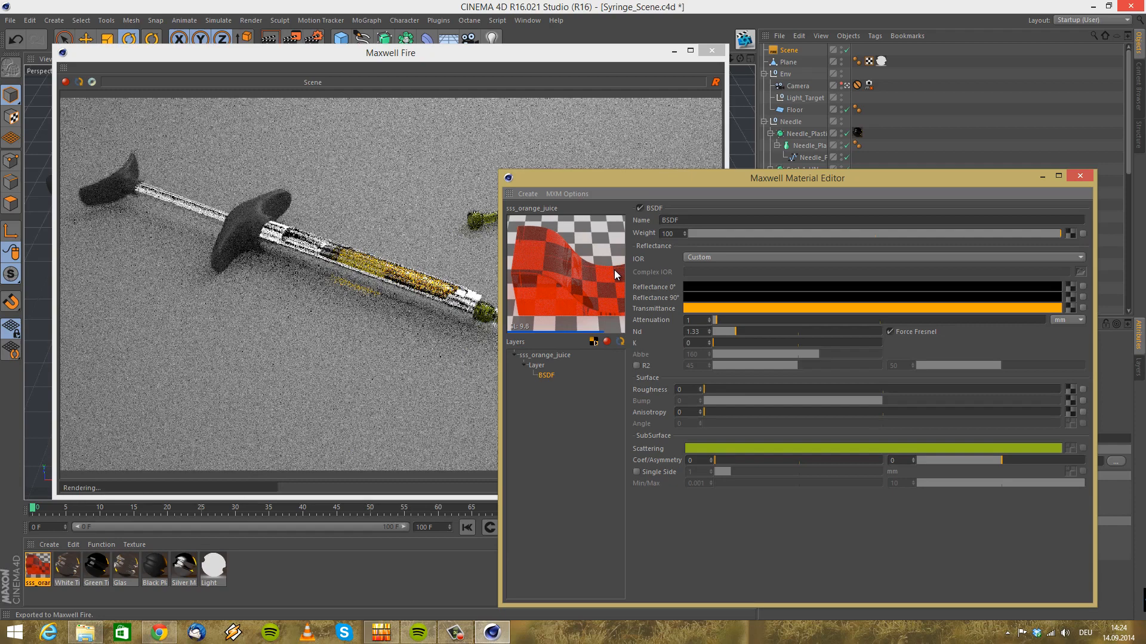
Examine the orange liquid in the uncovered Fire preview, and close the material editor and the preview
{"action": "left_click_drag", "start_coordinate": [704, 183], "coordinate": [756, 185]}
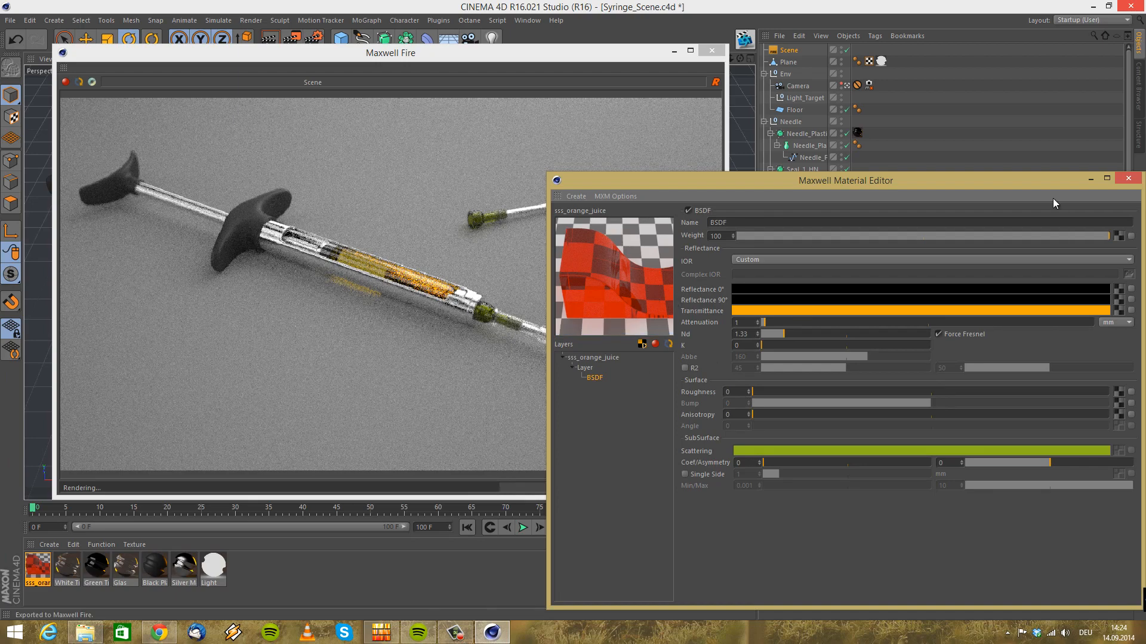
{"action": "left_click", "coordinate": [1137, 179]}
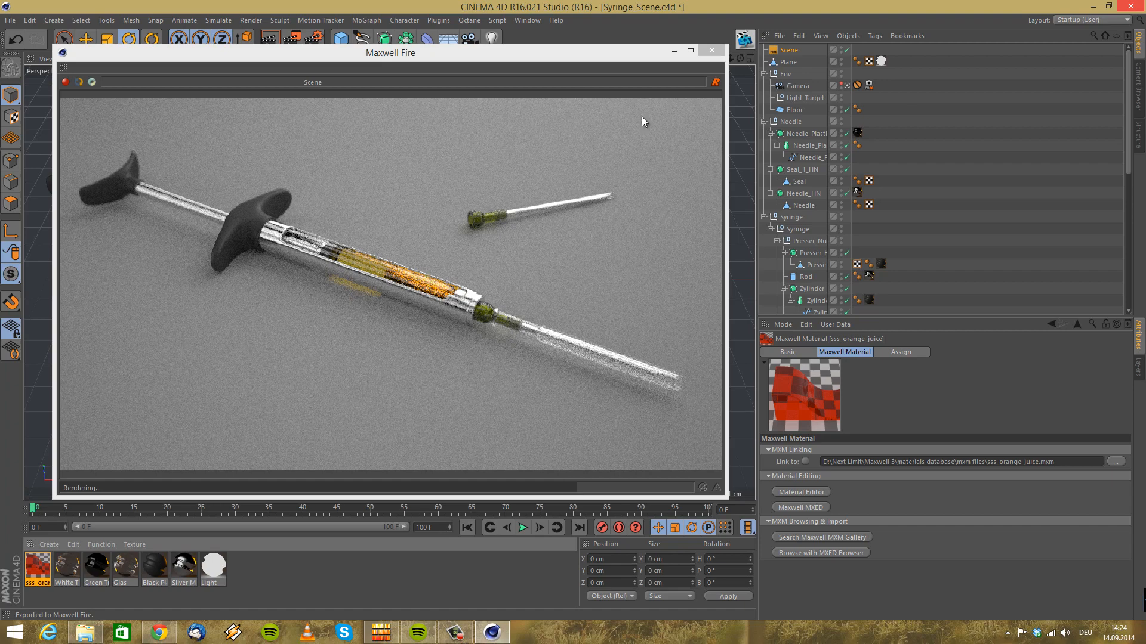
{"action": "left_click", "coordinate": [713, 52]}
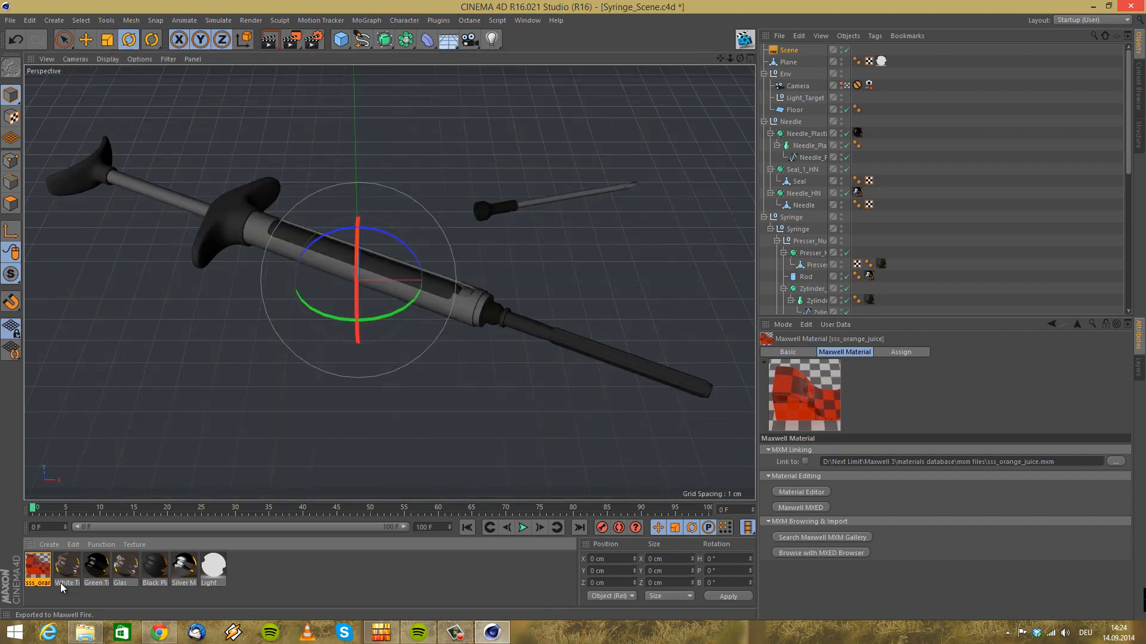
Create a new Maxwell material, and from its editor create a standard Plastic material
{"action": "left_click", "coordinate": [50, 546]}
{"action": "mouse_move", "coordinate": [91, 460]}
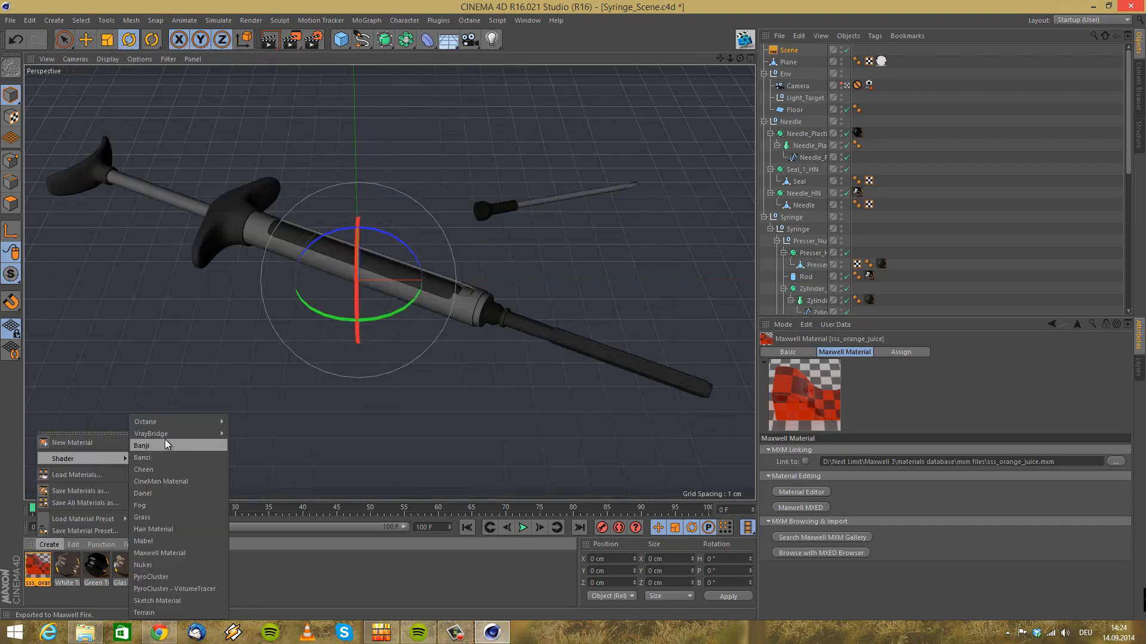
{"action": "left_click", "coordinate": [170, 550]}
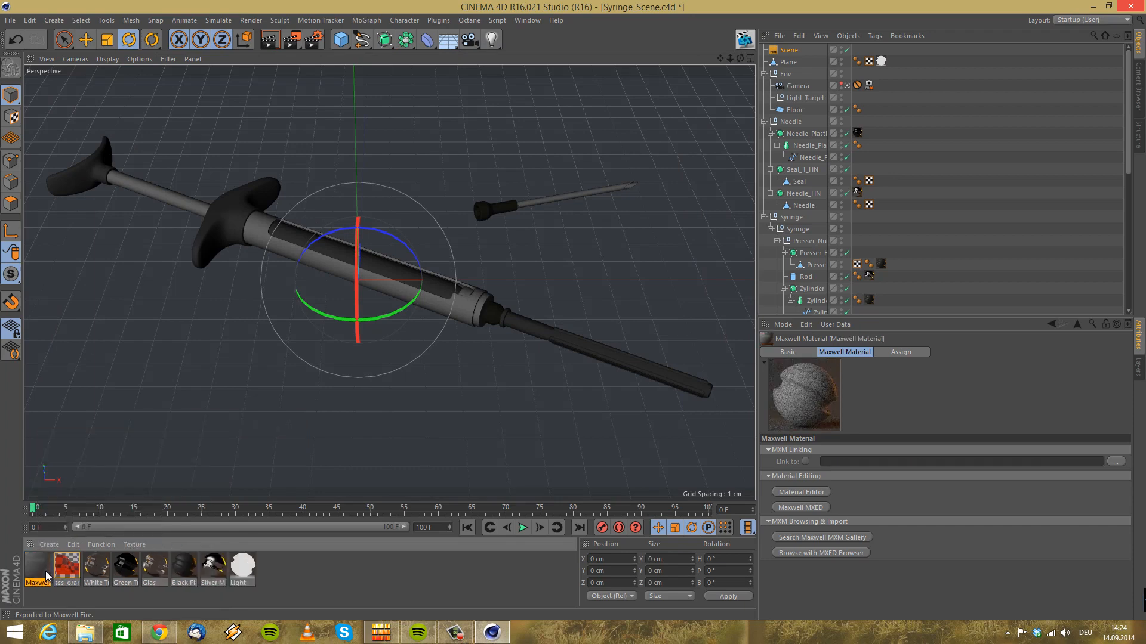
{"action": "double_click", "coordinate": [38, 567]}
{"action": "left_click_drag", "start_coordinate": [776, 178], "coordinate": [503, 138]}
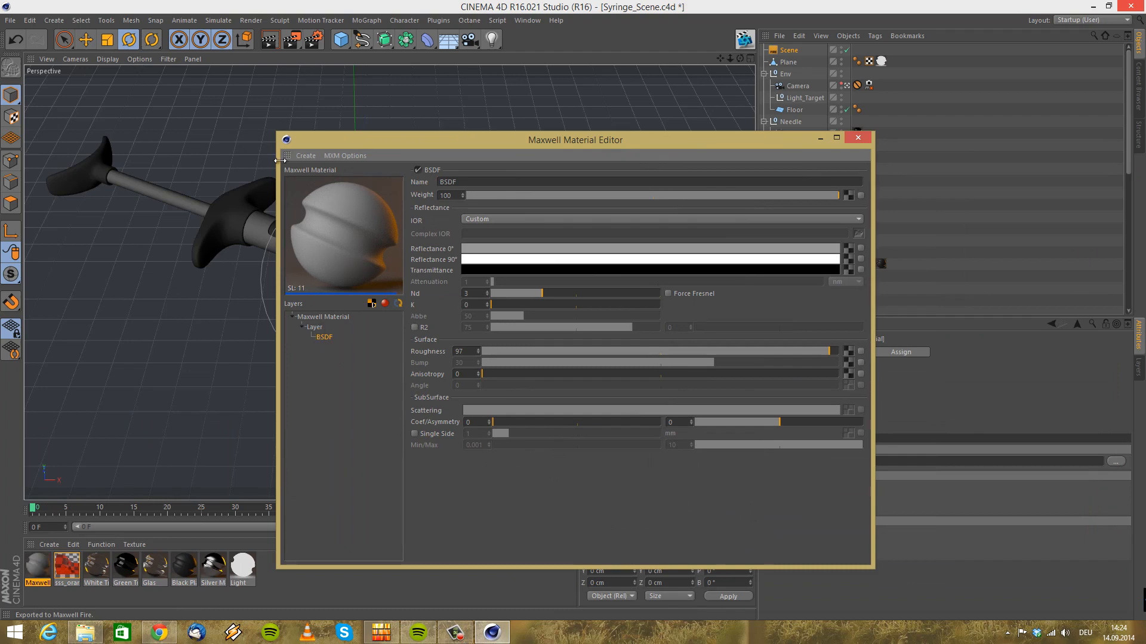
{"action": "left_click", "coordinate": [301, 156]}
{"action": "mouse_move", "coordinate": [314, 273]}
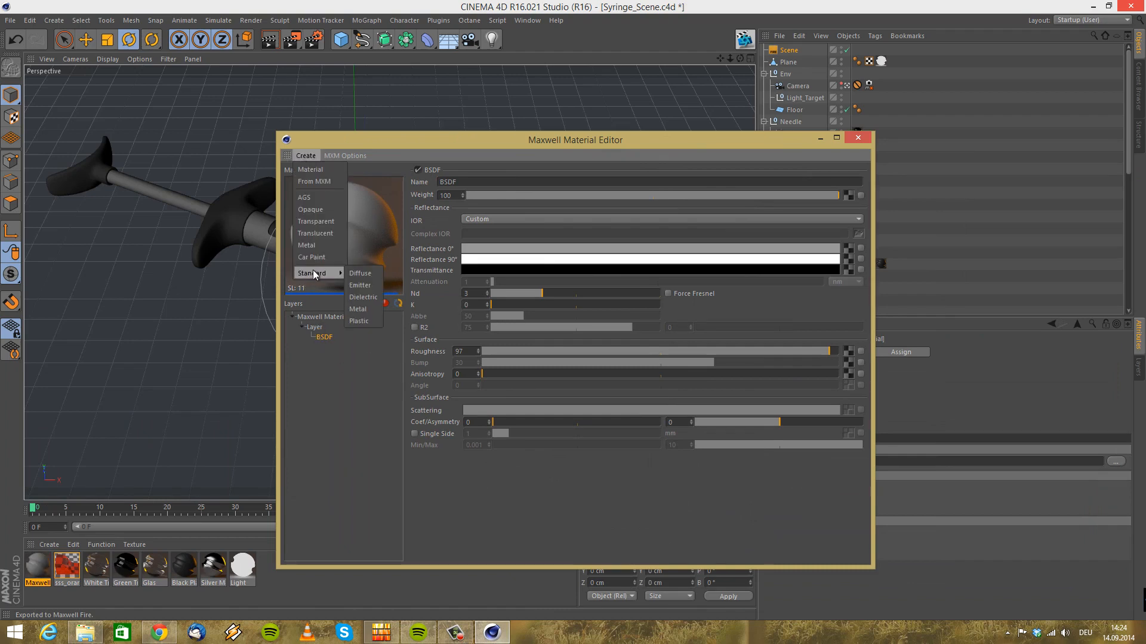
{"action": "left_click", "coordinate": [359, 321]}
{"action": "left_click", "coordinate": [337, 384]}
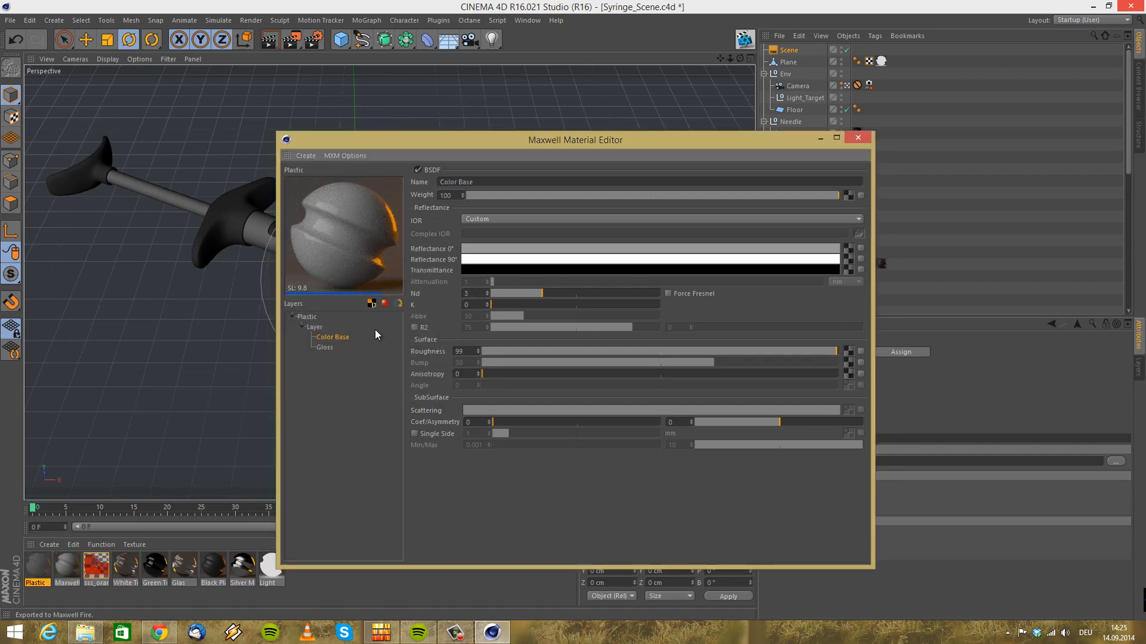
Set the Nd of the plastic's Gloss component to 3 and open its bump map texture settings
{"action": "left_click", "coordinate": [325, 347]}
{"action": "left_click", "coordinate": [484, 294]}
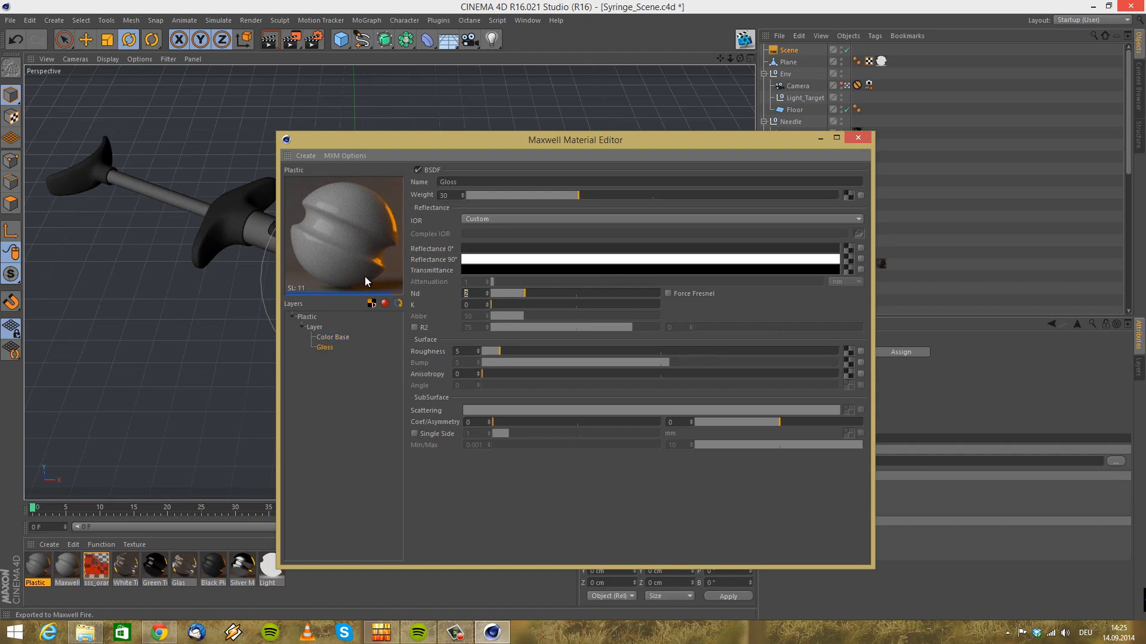
{"action": "type", "text": "3"}
{"action": "key", "text": "Return"}
{"action": "left_click", "coordinate": [848, 362]}
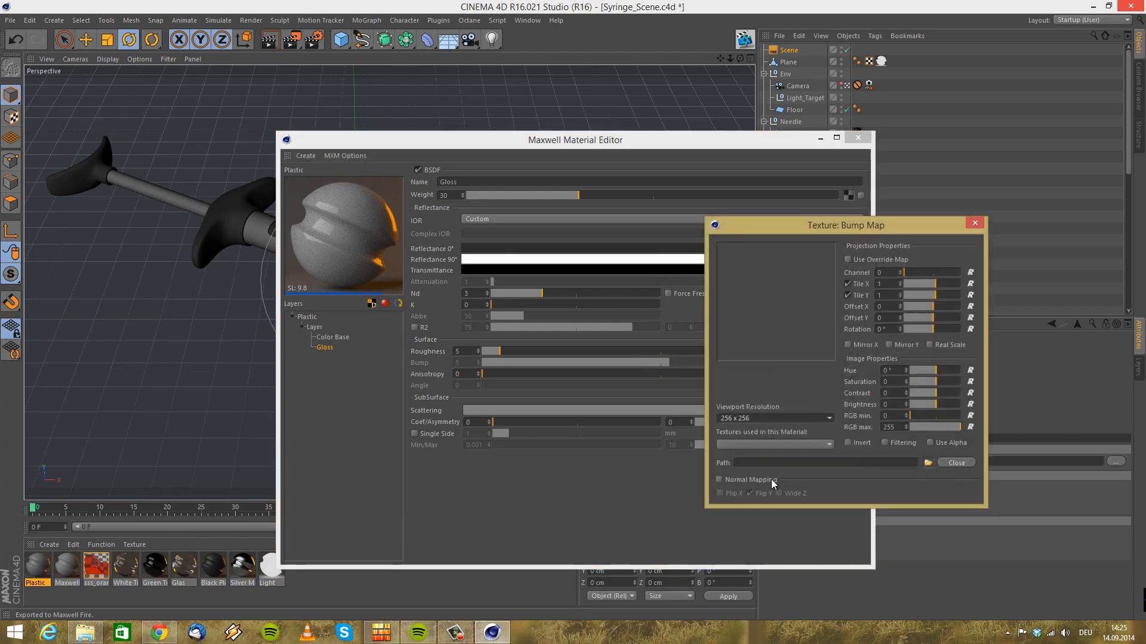
{"action": "left_click", "coordinate": [928, 462]}
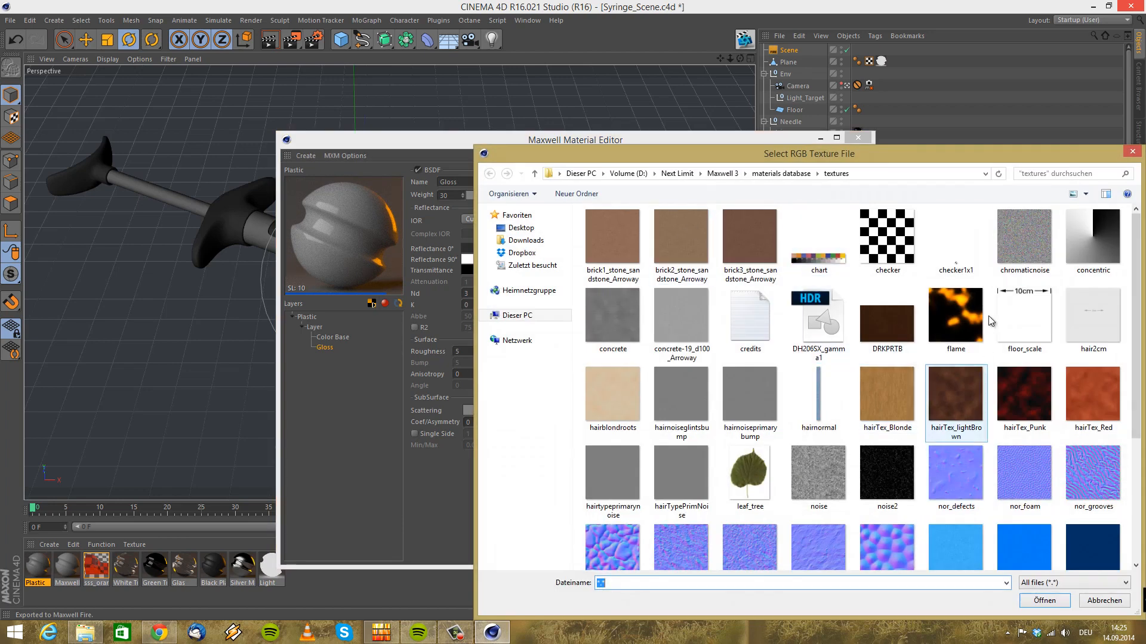
{"action": "left_click_drag", "start_coordinate": [863, 153], "coordinate": [737, 144]}
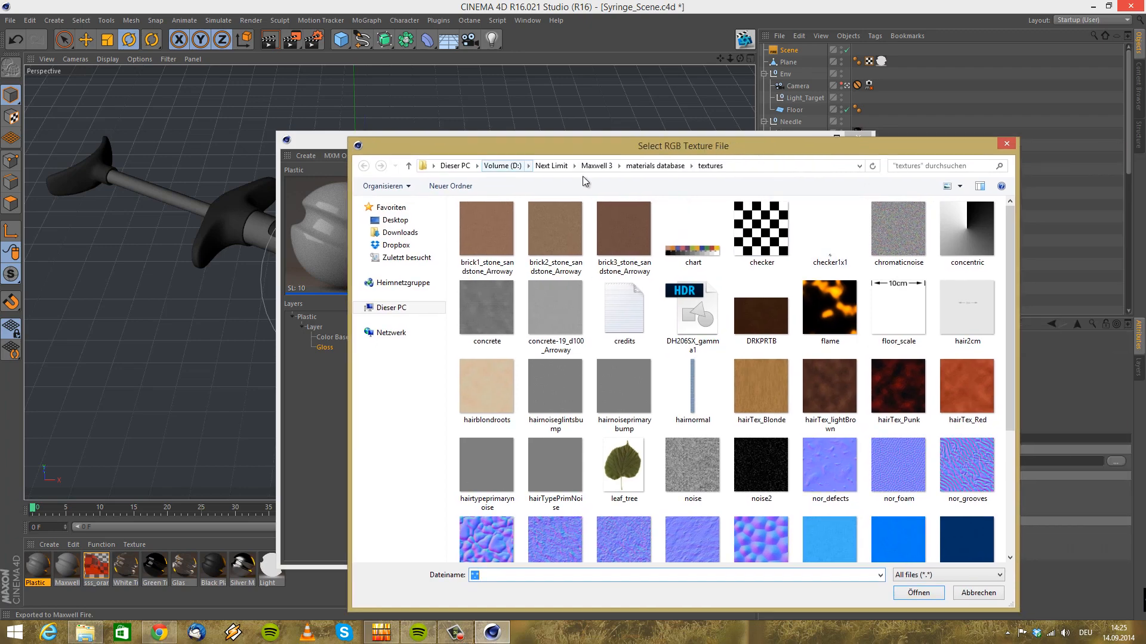
{"action": "scroll", "coordinate": [1009, 284], "scroll_direction": "down", "scroll_amount": 3}
{"action": "scroll", "coordinate": [1001, 286], "scroll_direction": "up", "scroll_amount": 3}
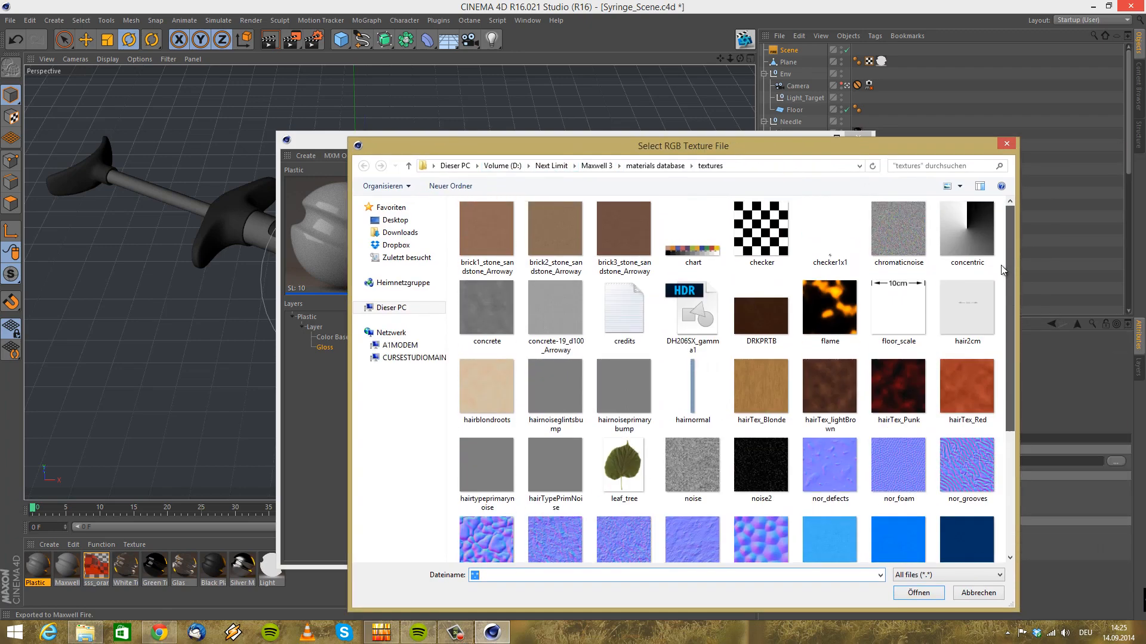
{"action": "left_click", "coordinate": [654, 165]}
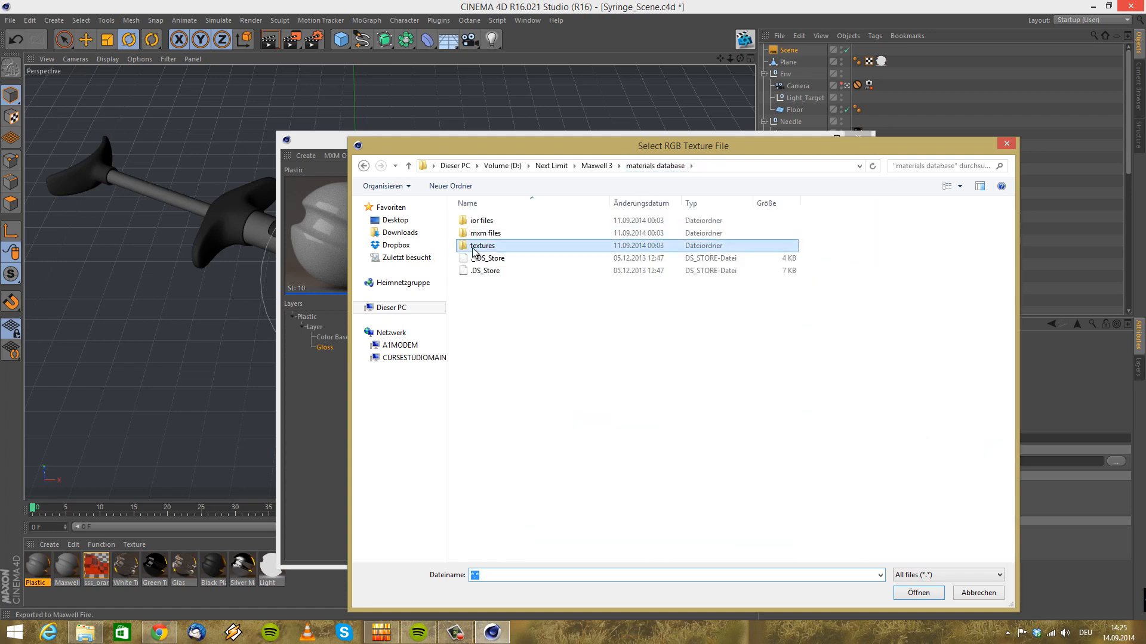
{"action": "left_click", "coordinate": [597, 165]}
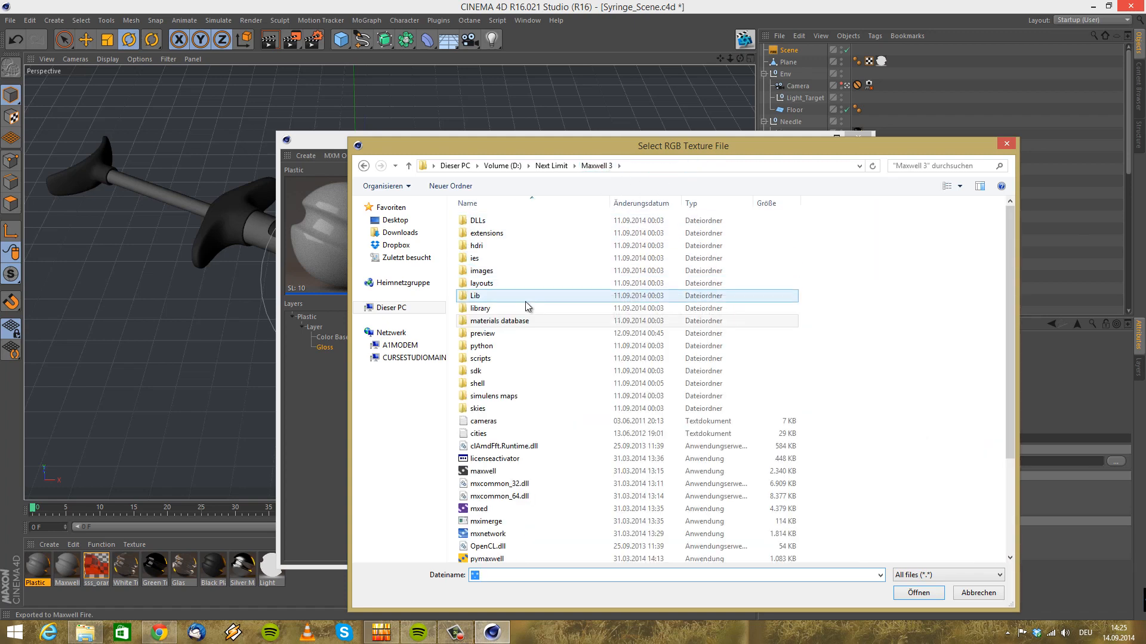
{"action": "left_click", "coordinate": [521, 397]}
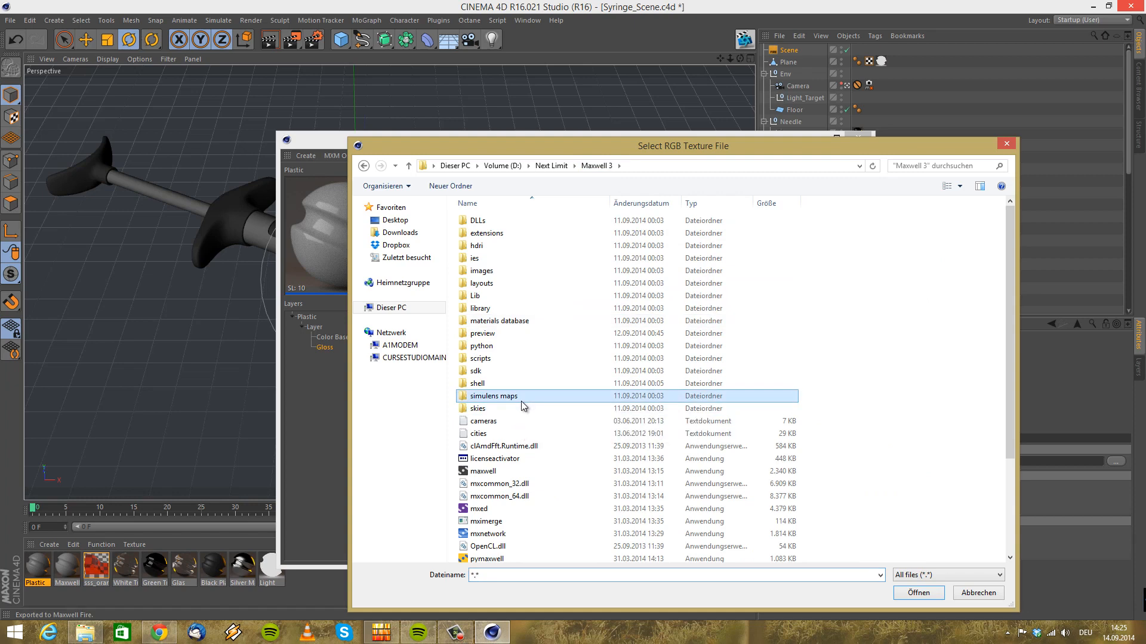
{"action": "double_click", "coordinate": [521, 398]}
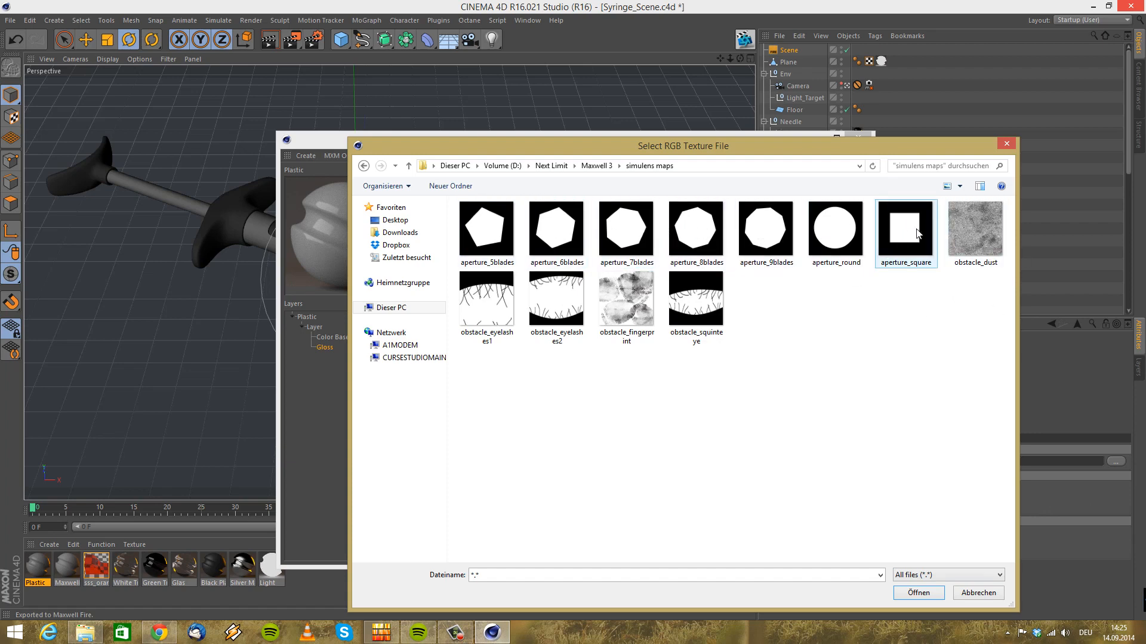
{"action": "left_click", "coordinate": [978, 593]}
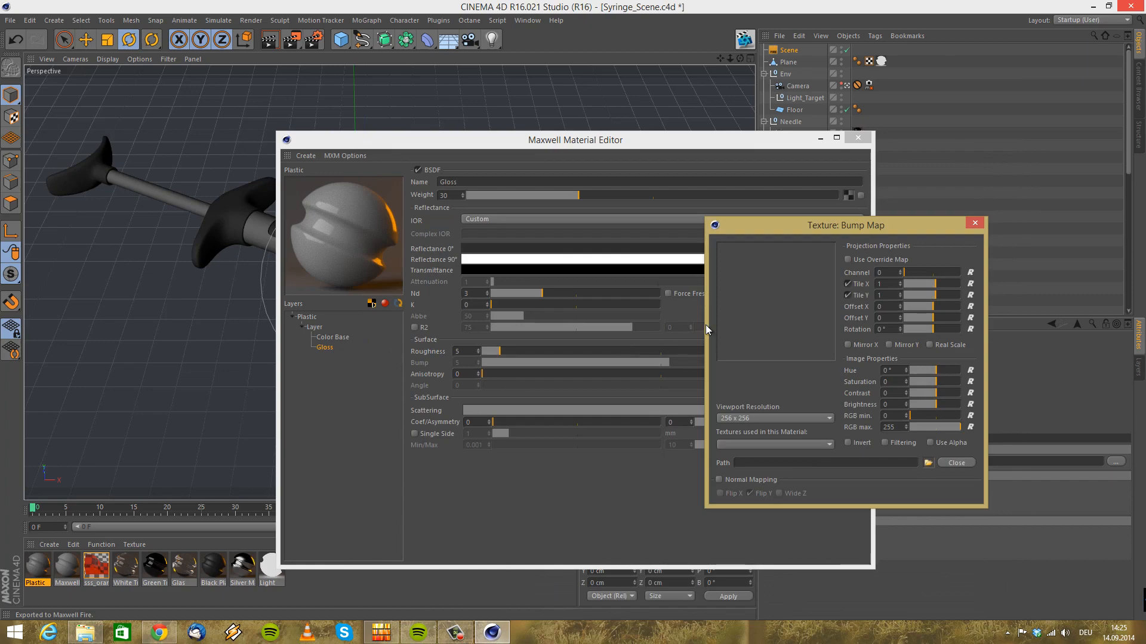
Load metal_glossinessNEW from the parkinglot project's tex folder on the WORK (E:) drive as the Gloss component's bump map
{"action": "left_click", "coordinate": [928, 463]}
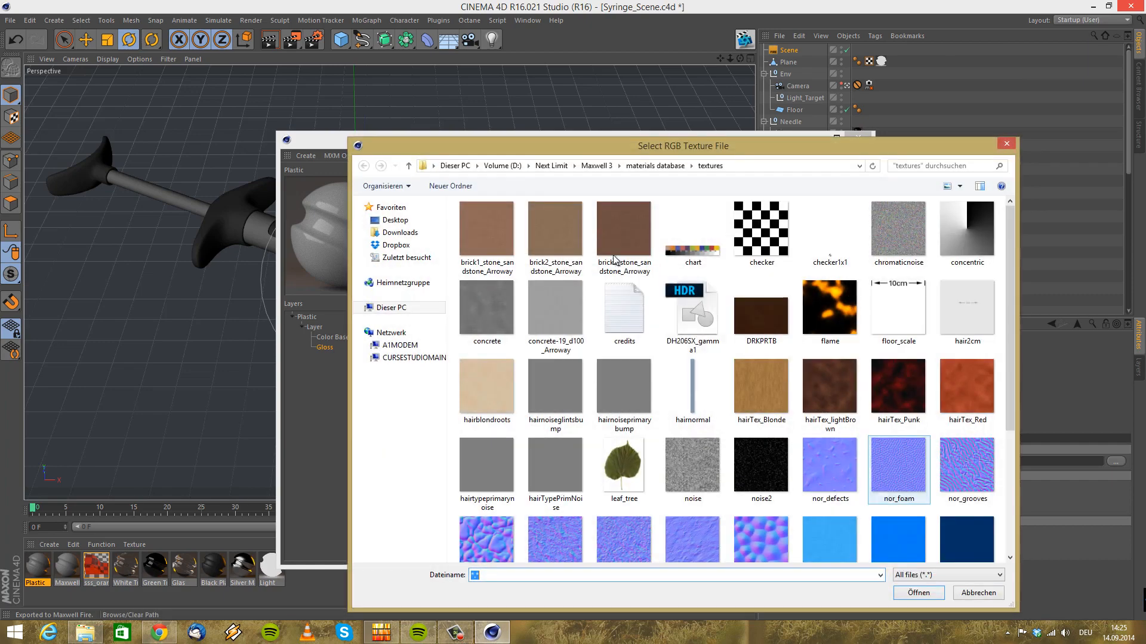
{"action": "left_click", "coordinate": [455, 166]}
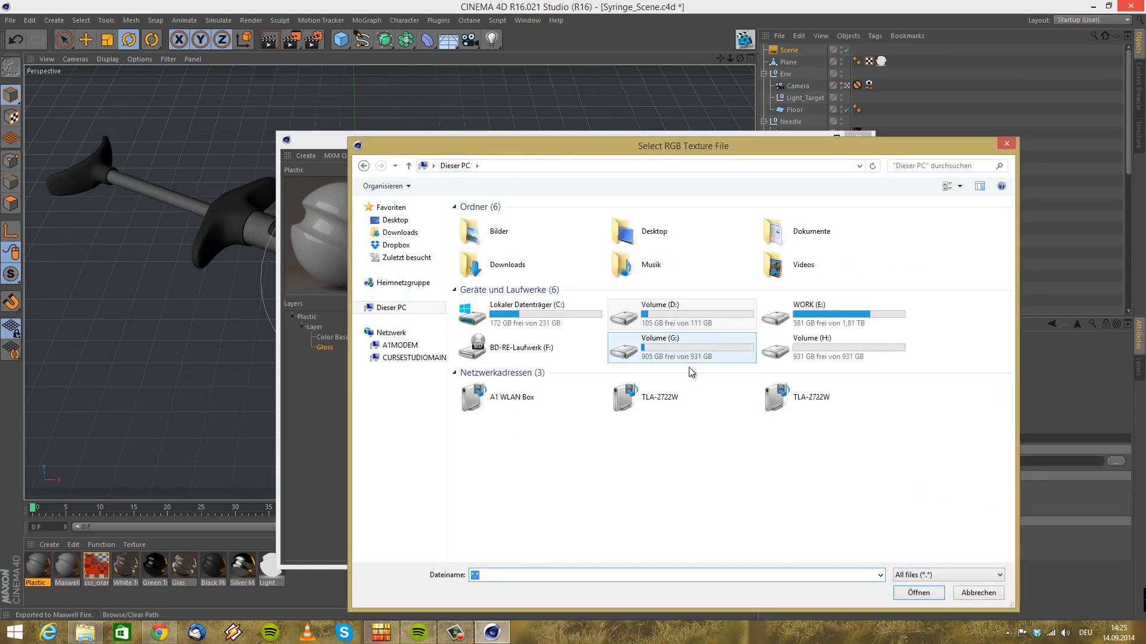
{"action": "double_click", "coordinate": [854, 320]}
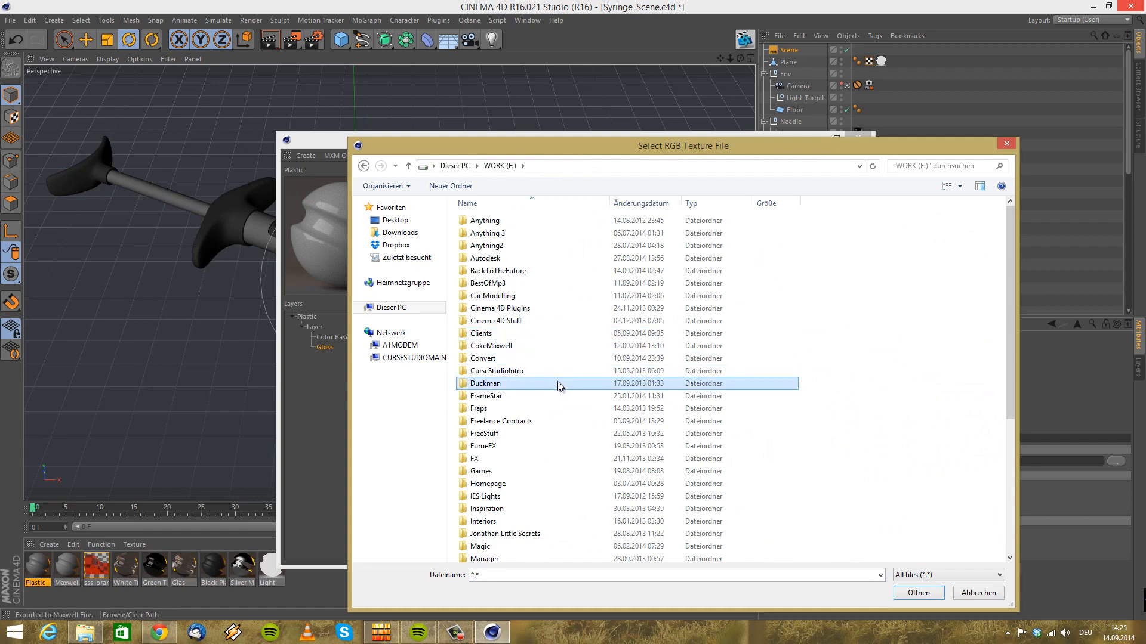
{"action": "scroll", "coordinate": [550, 386], "scroll_direction": "down", "scroll_amount": 6}
{"action": "double_click", "coordinate": [518, 418]}
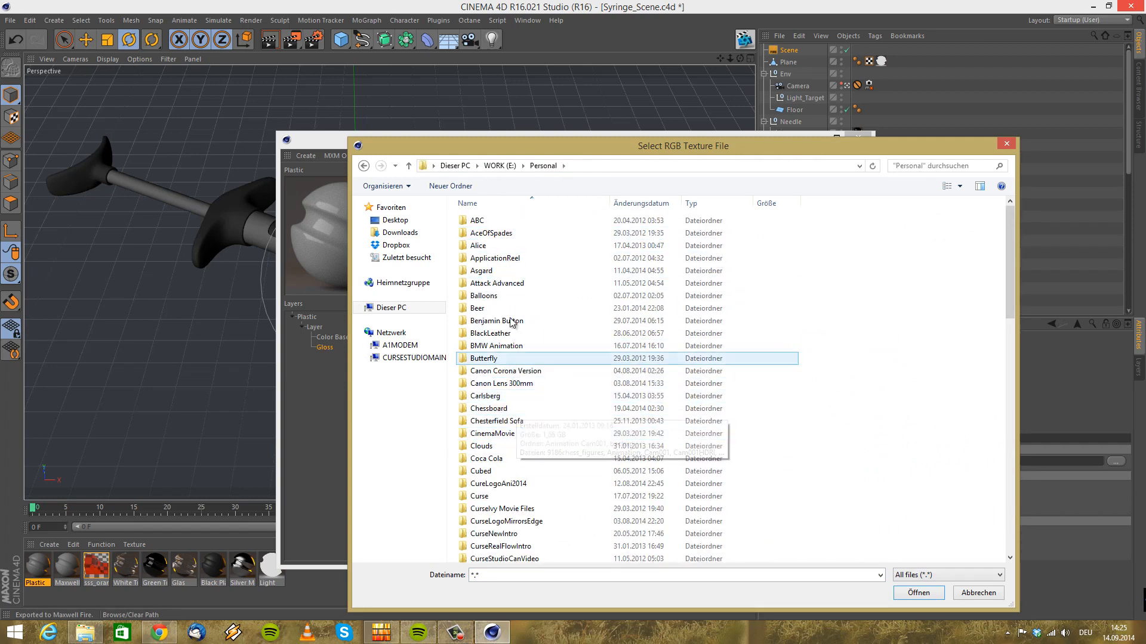
{"action": "double_click", "coordinate": [508, 272]}
{"action": "double_click", "coordinate": [487, 236]}
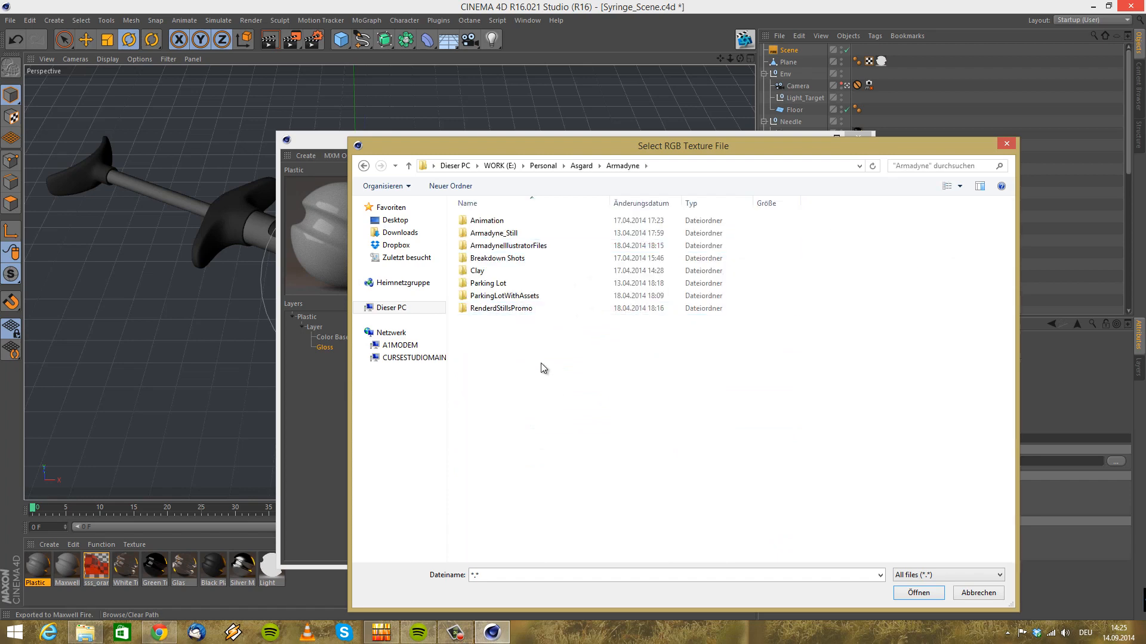
{"action": "double_click", "coordinate": [481, 295]}
{"action": "double_click", "coordinate": [480, 221]}
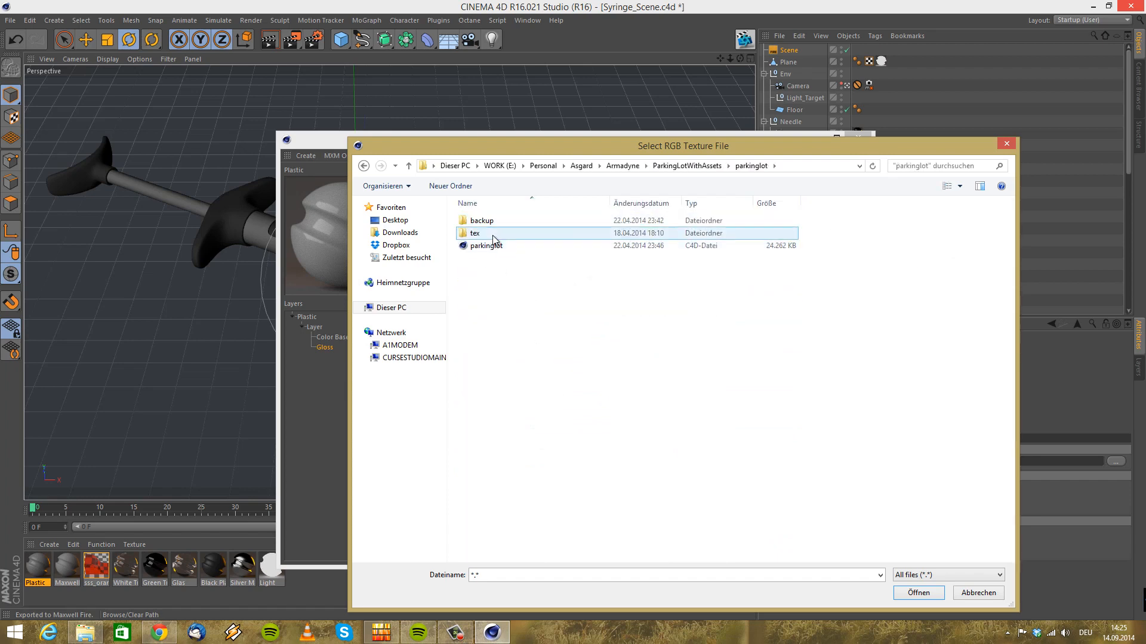
{"action": "double_click", "coordinate": [492, 235]}
{"action": "left_click", "coordinate": [627, 388]}
{"action": "left_click", "coordinate": [919, 592]}
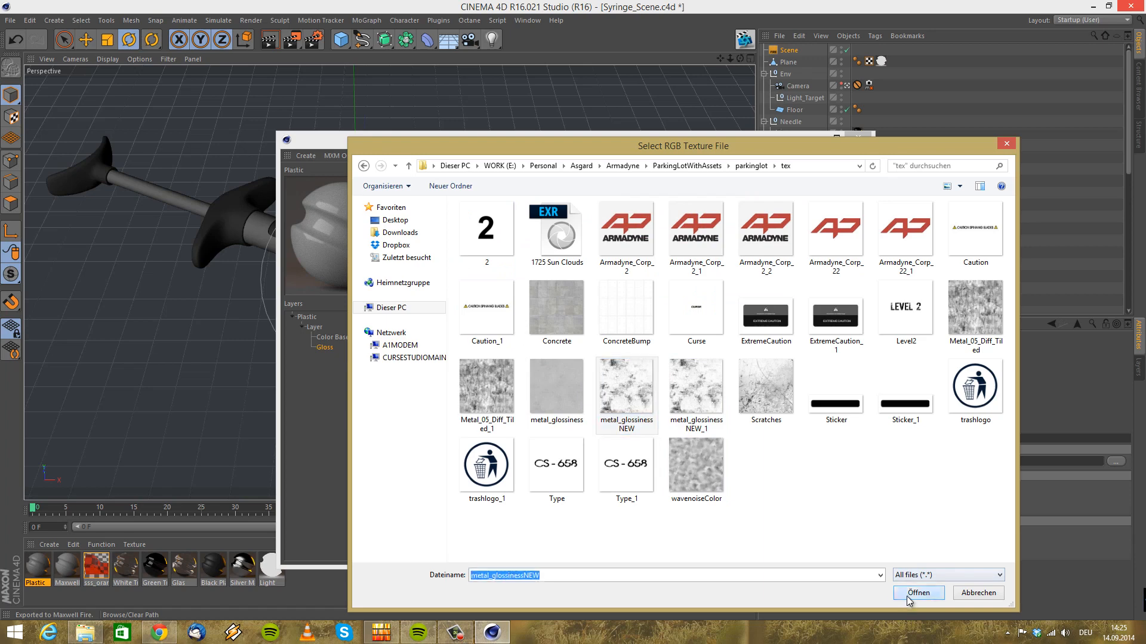
{"action": "left_click", "coordinate": [953, 463]}
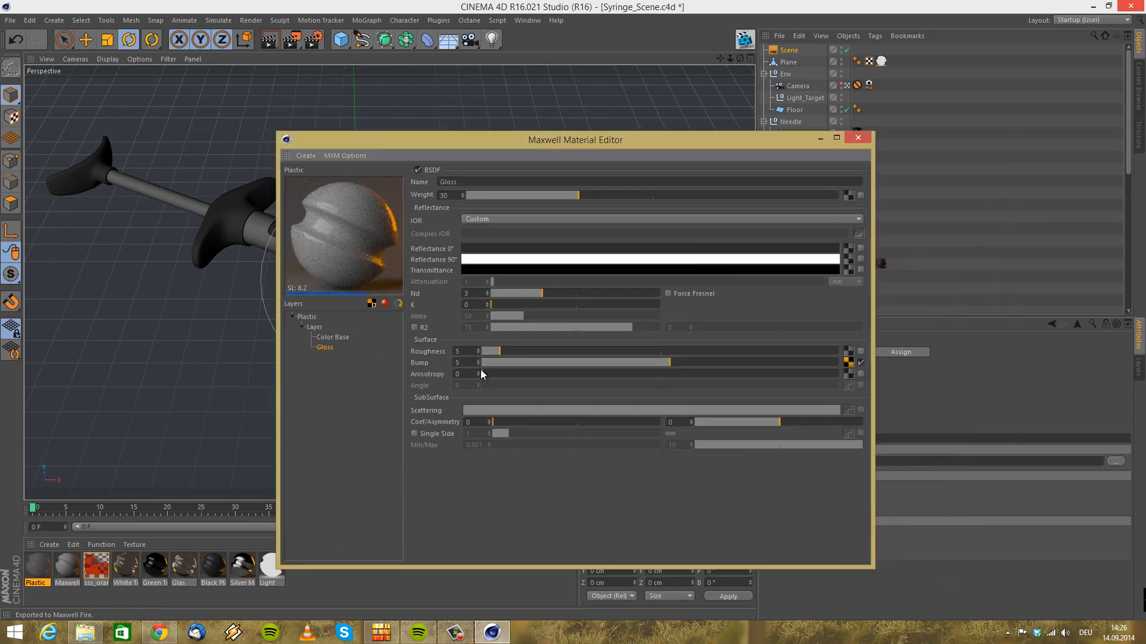
Set the Gloss component's bump to 1 and raise its roughness to about 24.3
{"action": "left_click_drag", "start_coordinate": [470, 364], "coordinate": [313, 346]}
{"action": "type", "text": "1"}
{"action": "key", "text": "Return"}
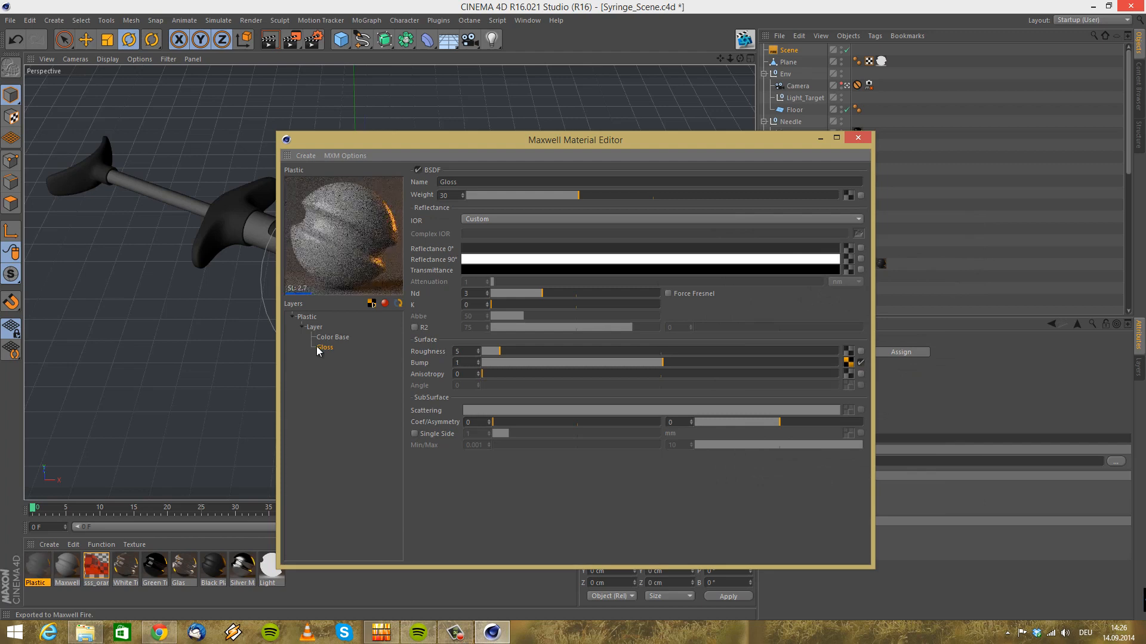
{"action": "left_click", "coordinate": [575, 351]}
{"action": "left_click_drag", "start_coordinate": [574, 351], "coordinate": [598, 351]}
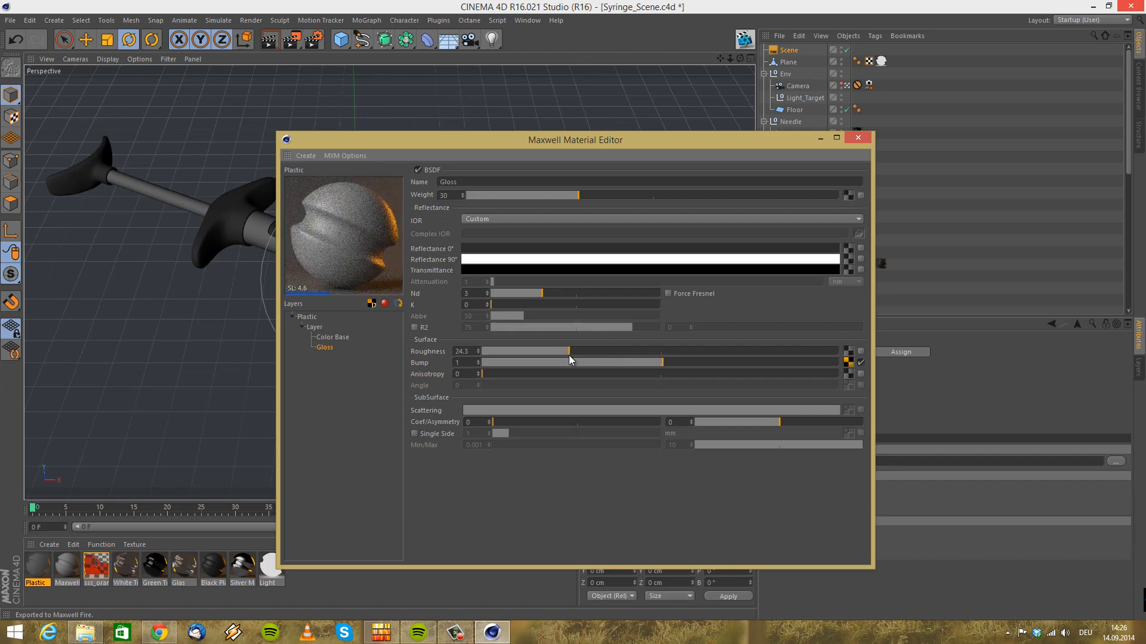
Examine the Reflectance 0° colour of the plastic's Color Base component and keep its grey
{"action": "left_click", "coordinate": [335, 338]}
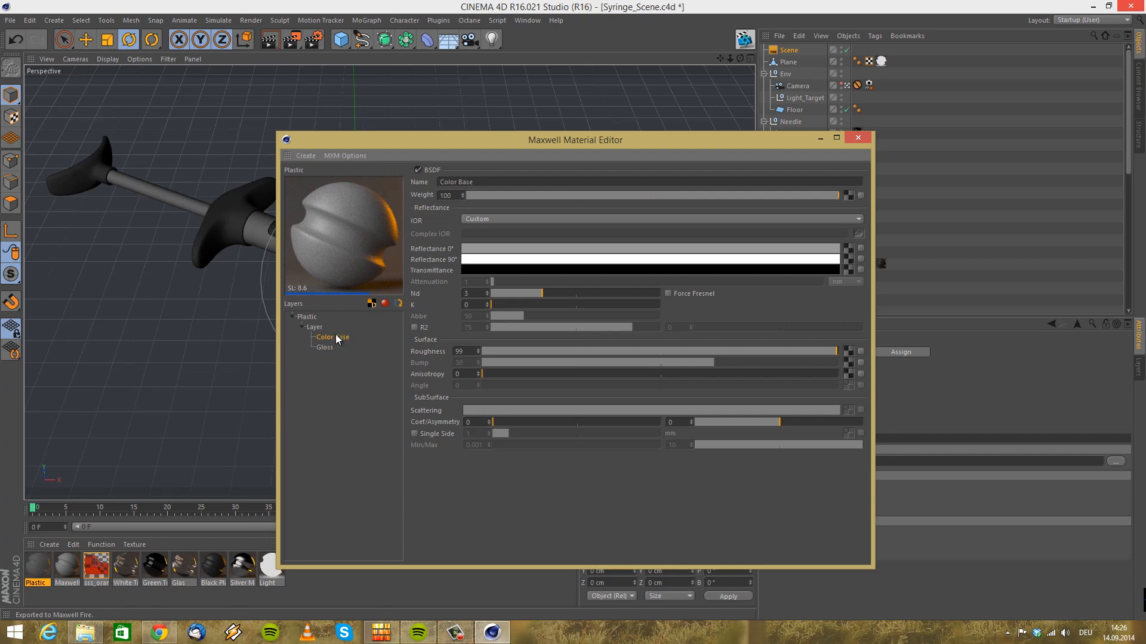
{"action": "left_click", "coordinate": [668, 294]}
{"action": "left_click", "coordinate": [473, 249]}
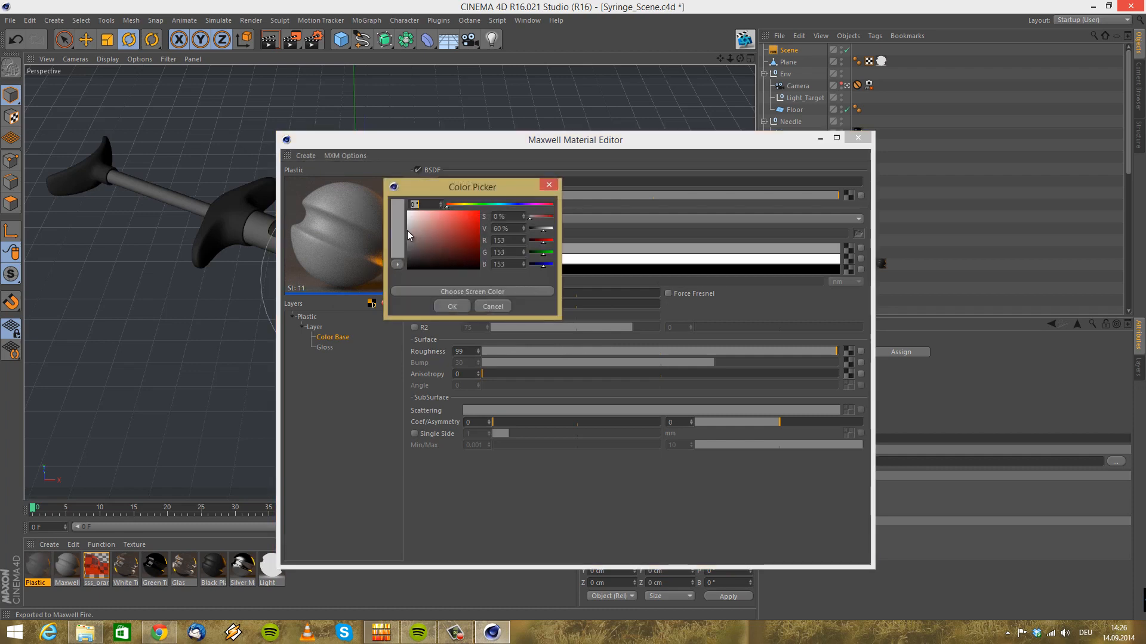
{"action": "left_click", "coordinate": [448, 306]}
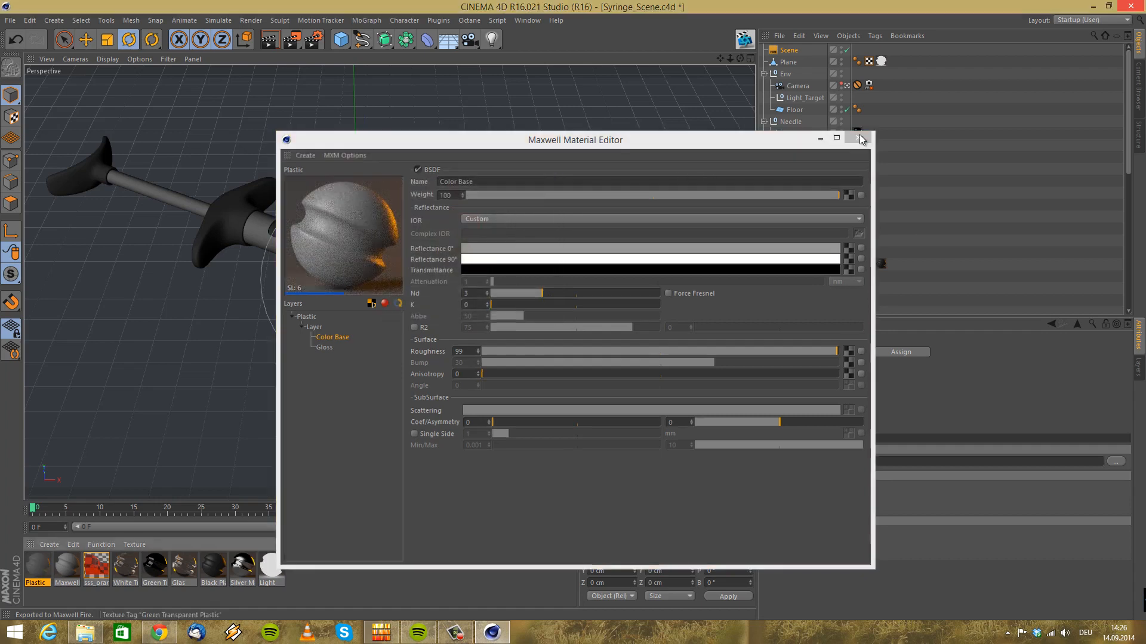
Close the material editor and assign the Plastic material to the Floor object
{"action": "left_click", "coordinate": [858, 137]}
{"action": "left_click", "coordinate": [621, 243]}
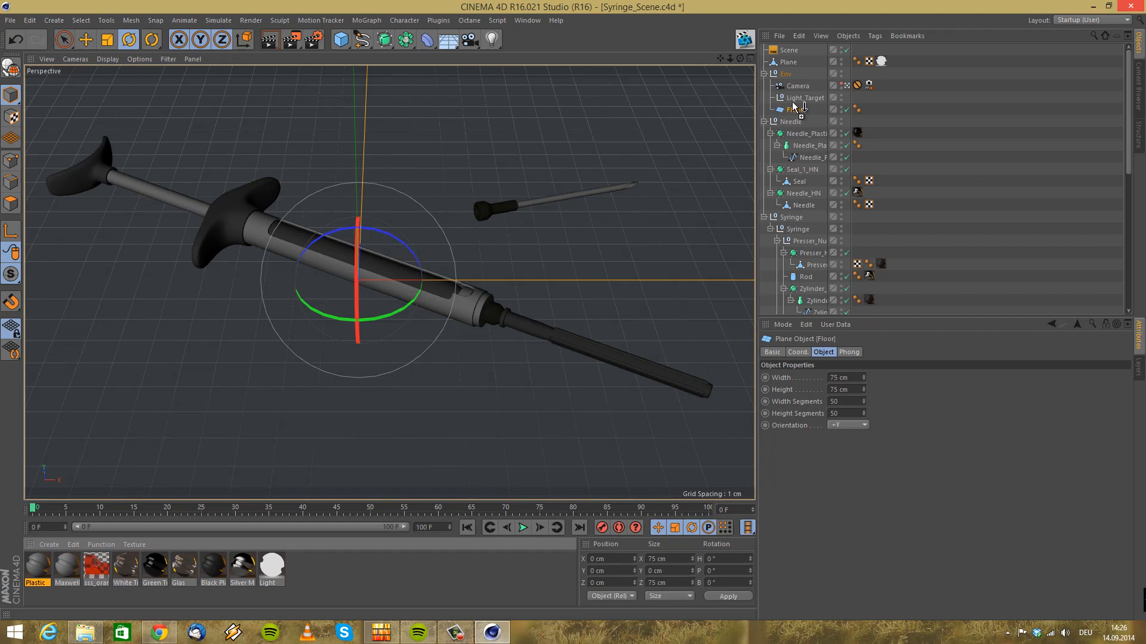
{"action": "left_click_drag", "start_coordinate": [791, 112], "coordinate": [790, 111]}
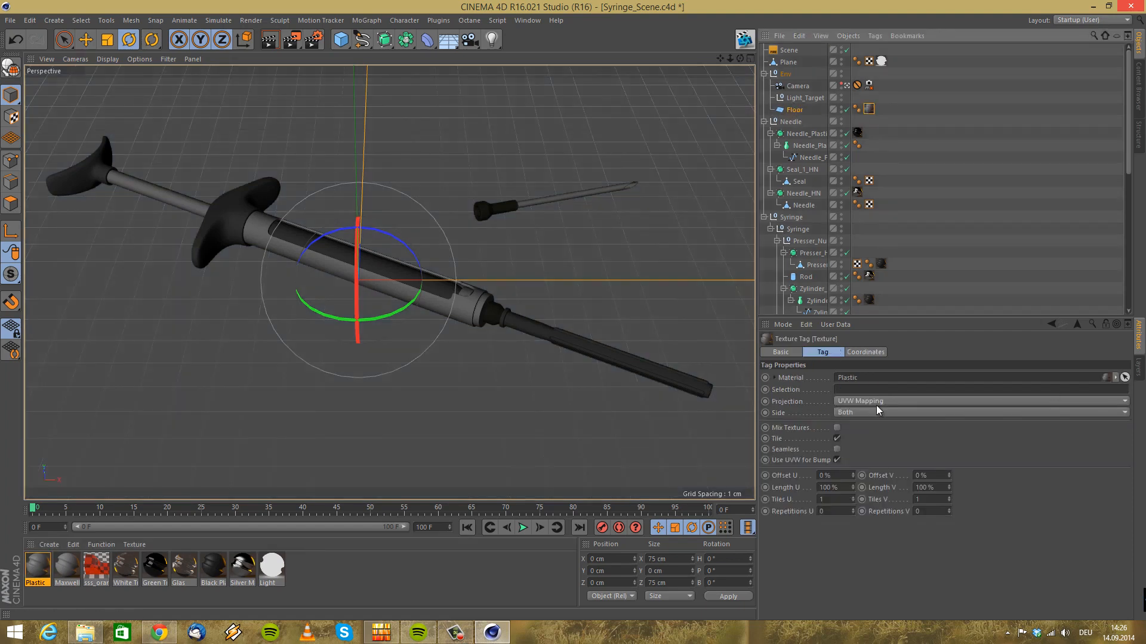
Start a Maxwell Fire preview from the Scene object and delete the unused Maxwell Material
{"action": "left_click", "coordinate": [788, 50]}
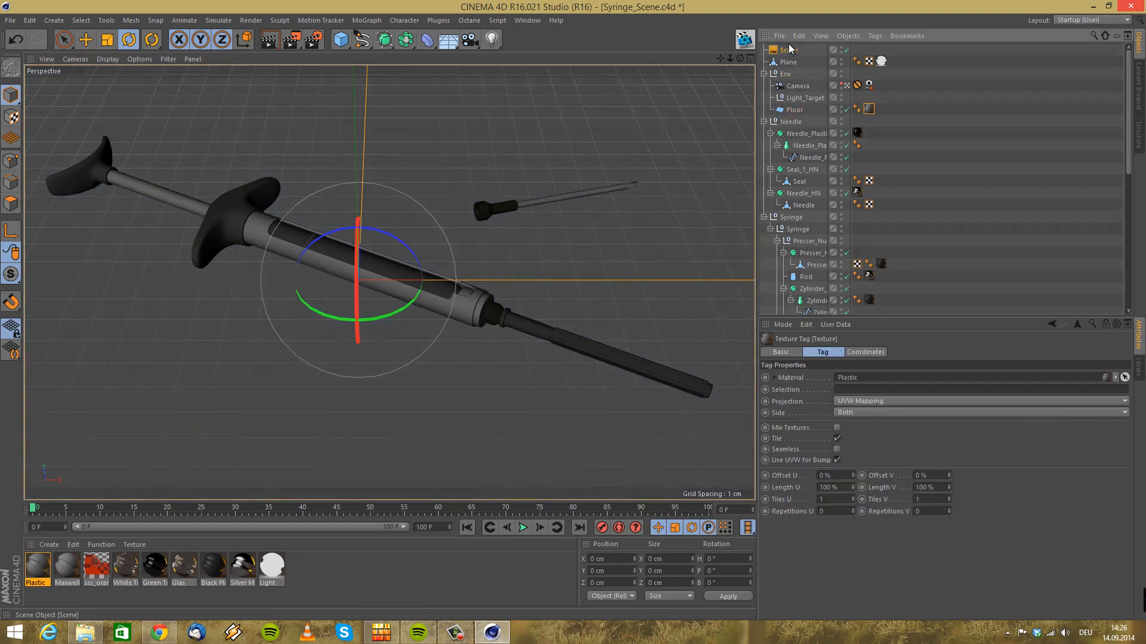
{"action": "left_click", "coordinate": [888, 375]}
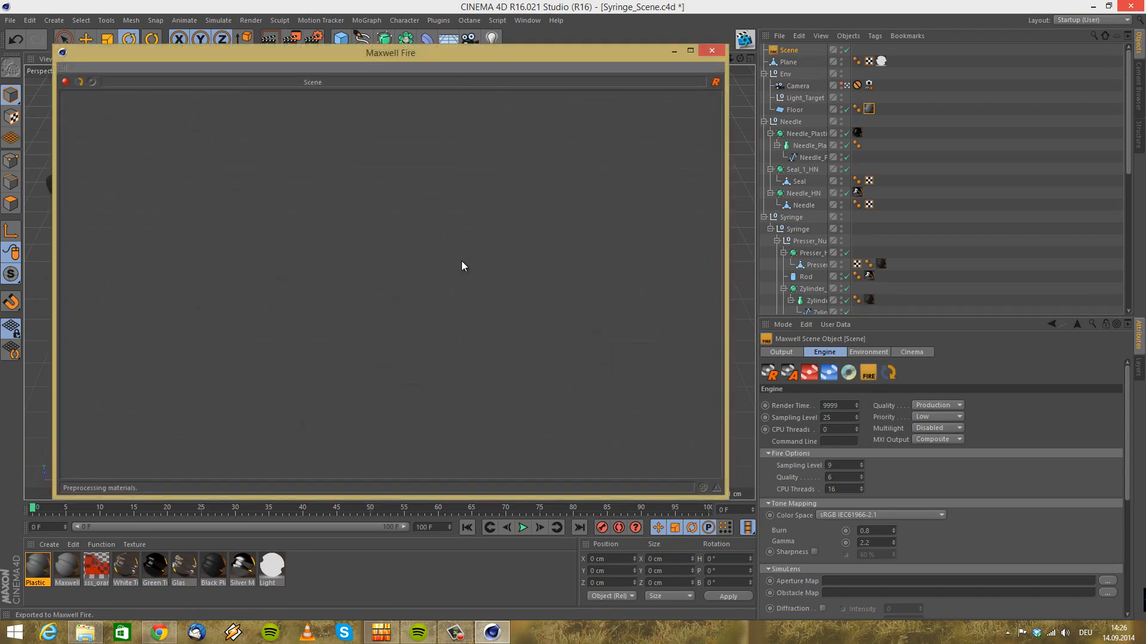
{"action": "left_click", "coordinate": [57, 573]}
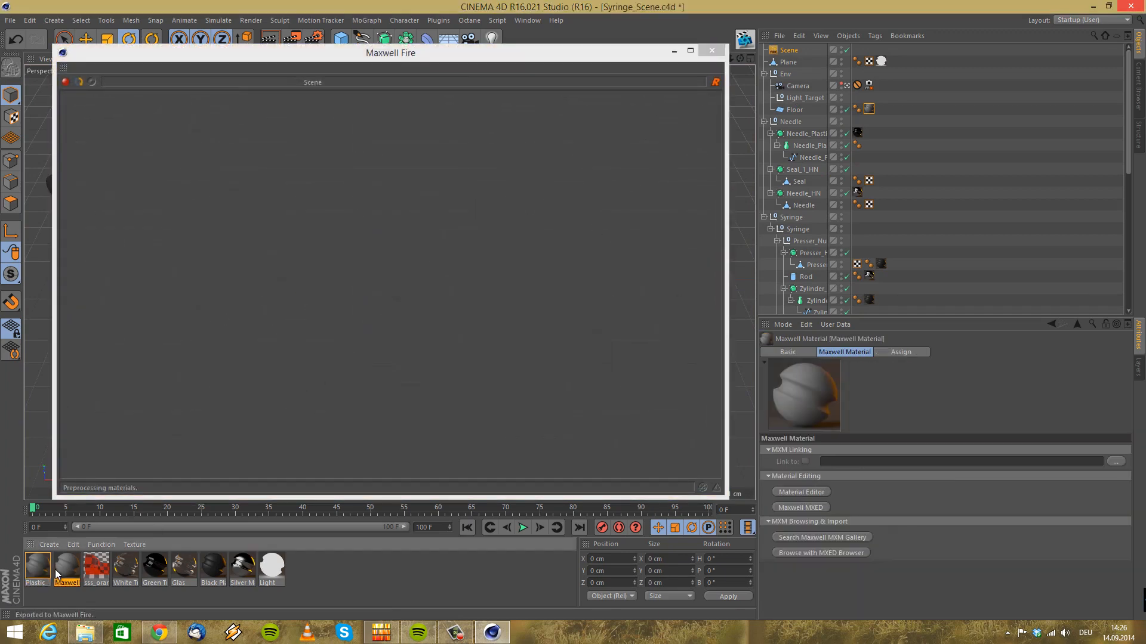
{"action": "key", "text": "Delete"}
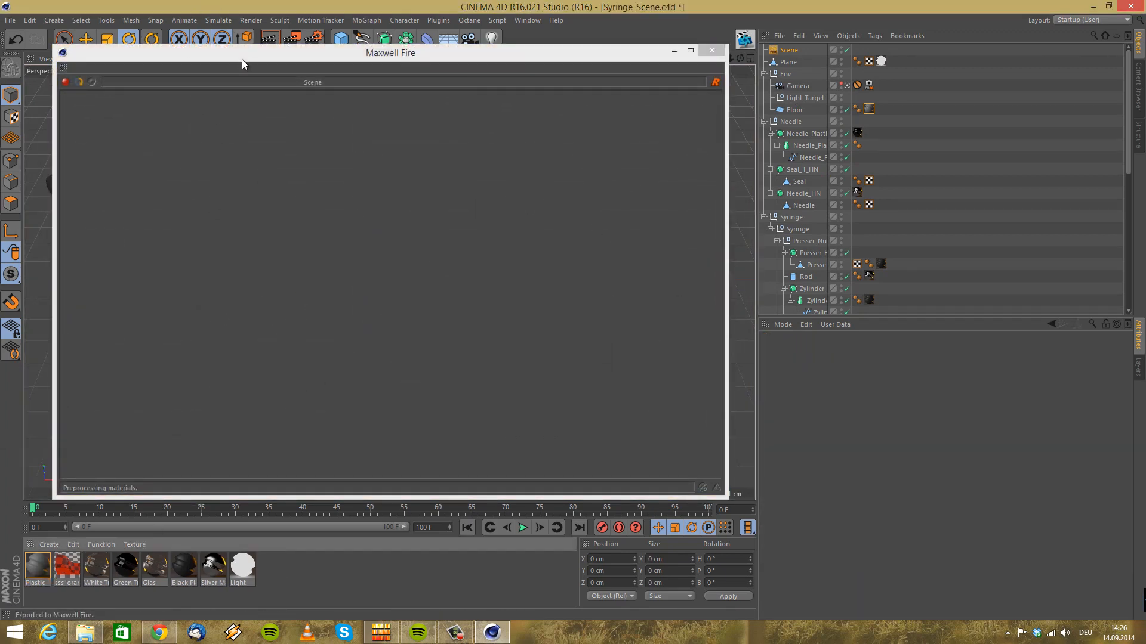
{"action": "left_click_drag", "start_coordinate": [242, 59], "coordinate": [331, 57]}
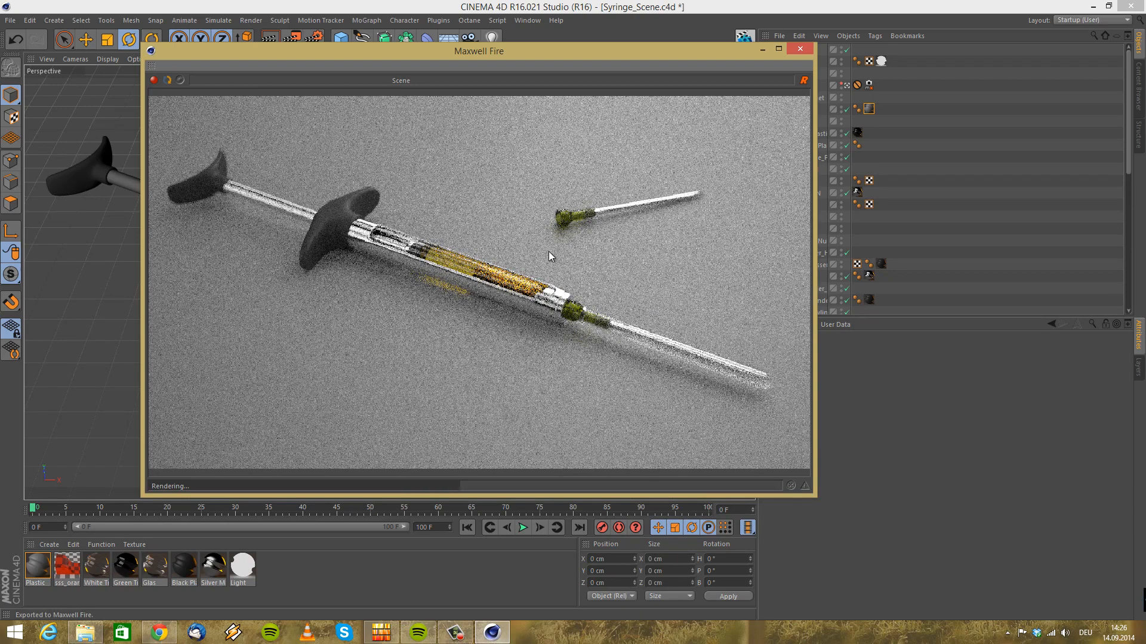
Lower the roughness of the Plastic material's Gloss component to about 16.3
{"action": "double_click", "coordinate": [38, 568]}
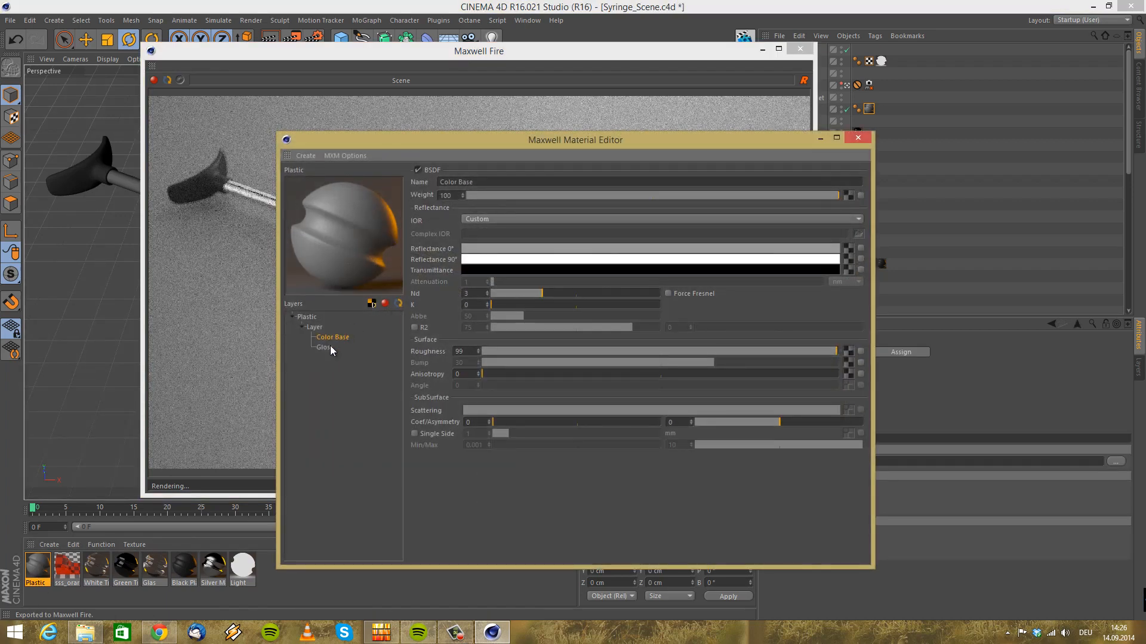
{"action": "left_click", "coordinate": [330, 348]}
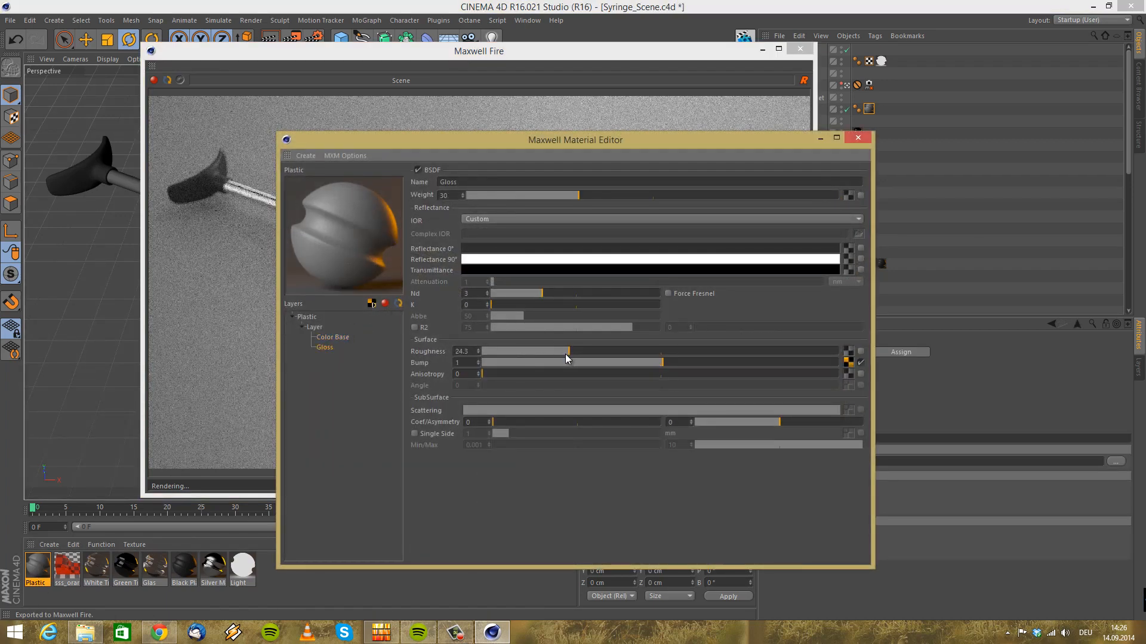
{"action": "left_click_drag", "start_coordinate": [565, 354], "coordinate": [540, 351]}
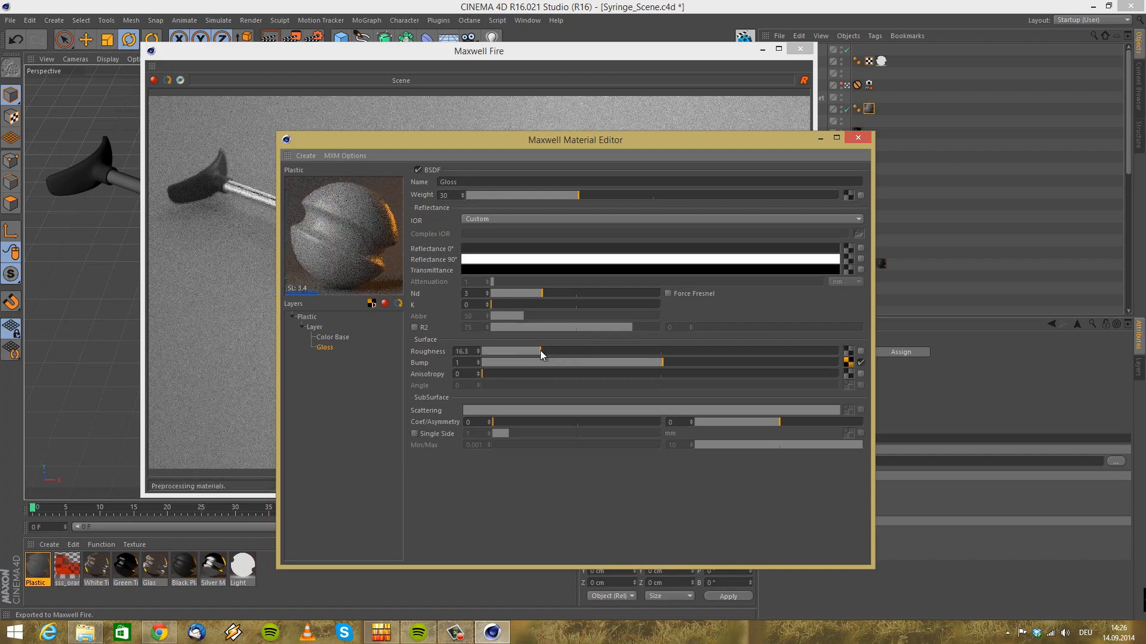
Set the Gloss layer's roughness to 18.9 in the Plastic material and move the material editor aside to check the render preview
{"action": "left_click_drag", "start_coordinate": [537, 352], "coordinate": [550, 353]}
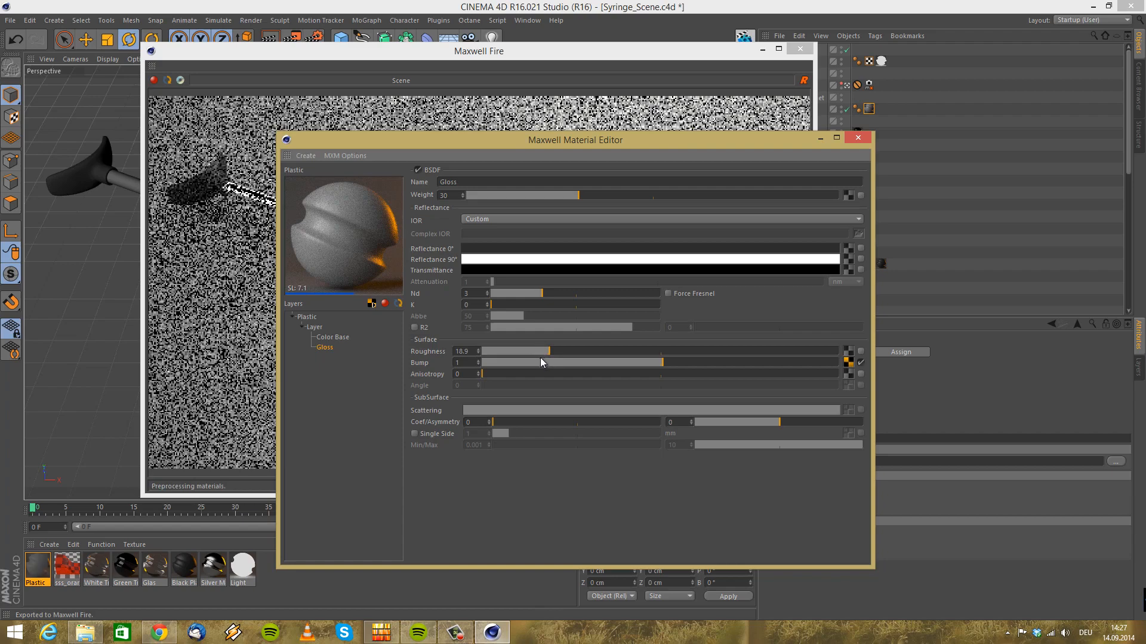
{"action": "left_click_drag", "start_coordinate": [437, 137], "coordinate": [688, 140]}
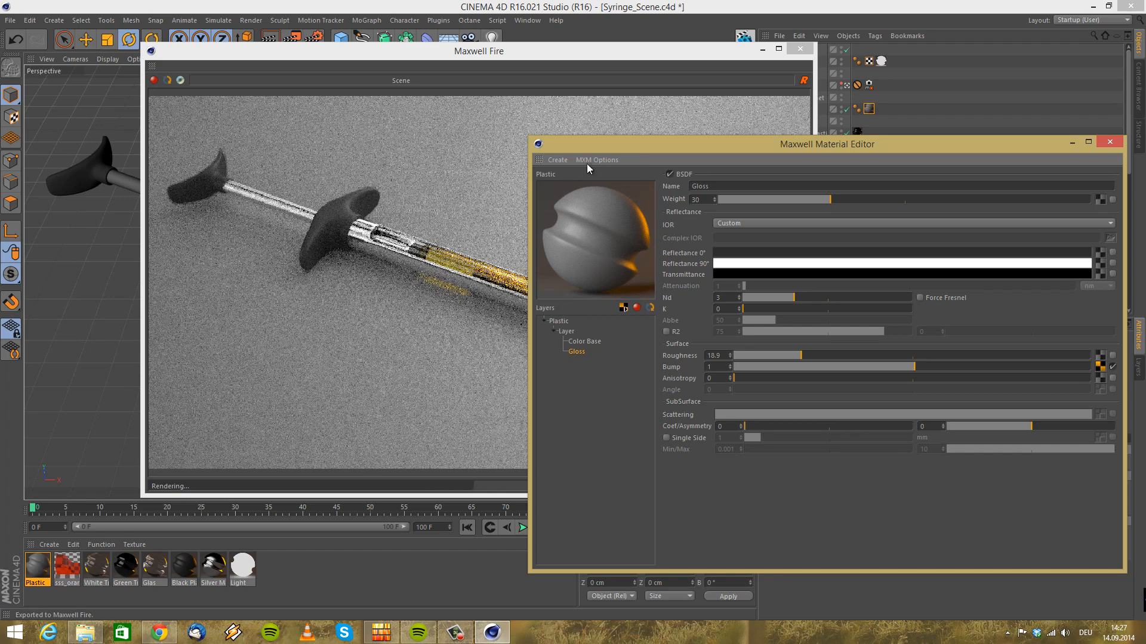
{"action": "left_click_drag", "start_coordinate": [669, 145], "coordinate": [800, 154]}
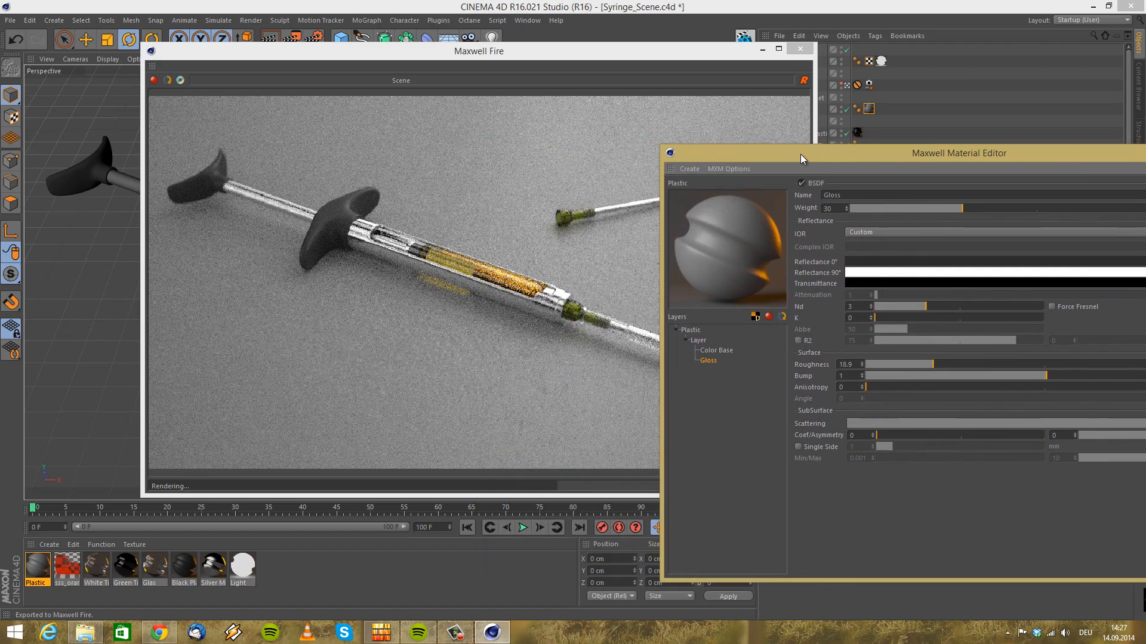
{"action": "left_click_drag", "start_coordinate": [800, 154], "coordinate": [935, 173]}
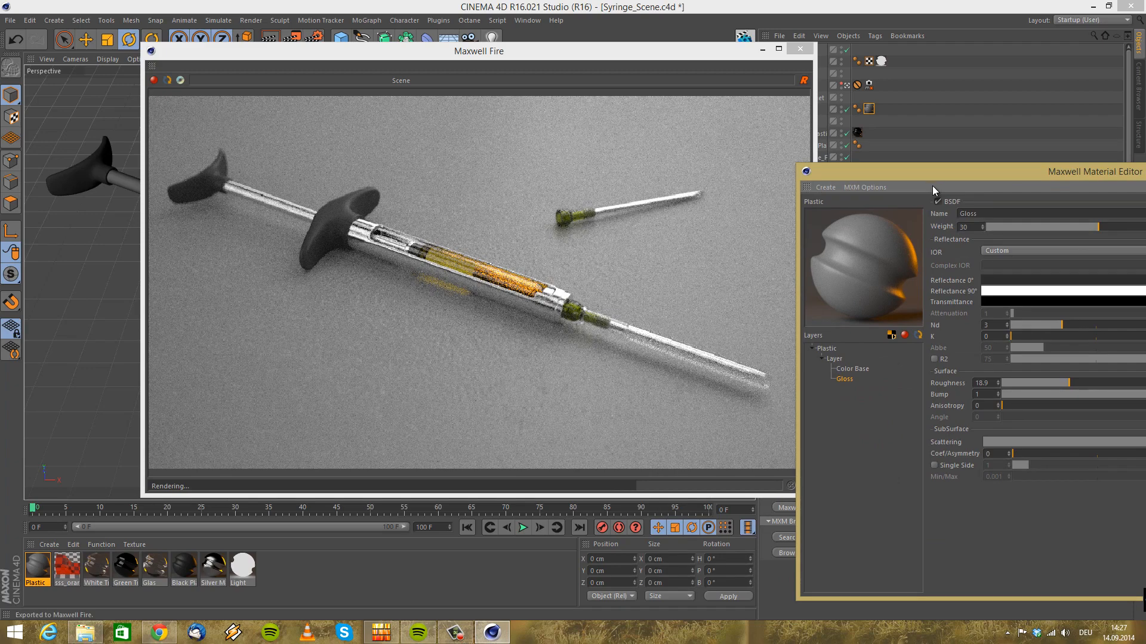
{"action": "left_click_drag", "start_coordinate": [838, 172], "coordinate": [713, 164]}
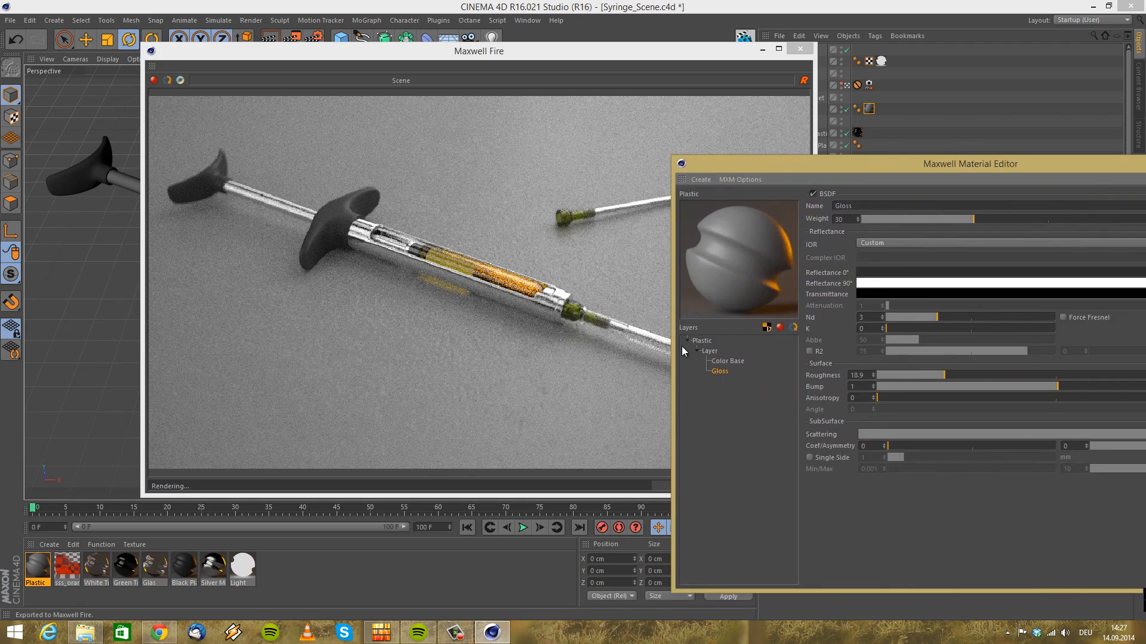
Try a light grey, RGB 223, as the Reflectance 0° colour of the Plastic material's Color Base
{"action": "left_click", "coordinate": [727, 362]}
{"action": "left_click_drag", "start_coordinate": [871, 166], "coordinate": [818, 168]}
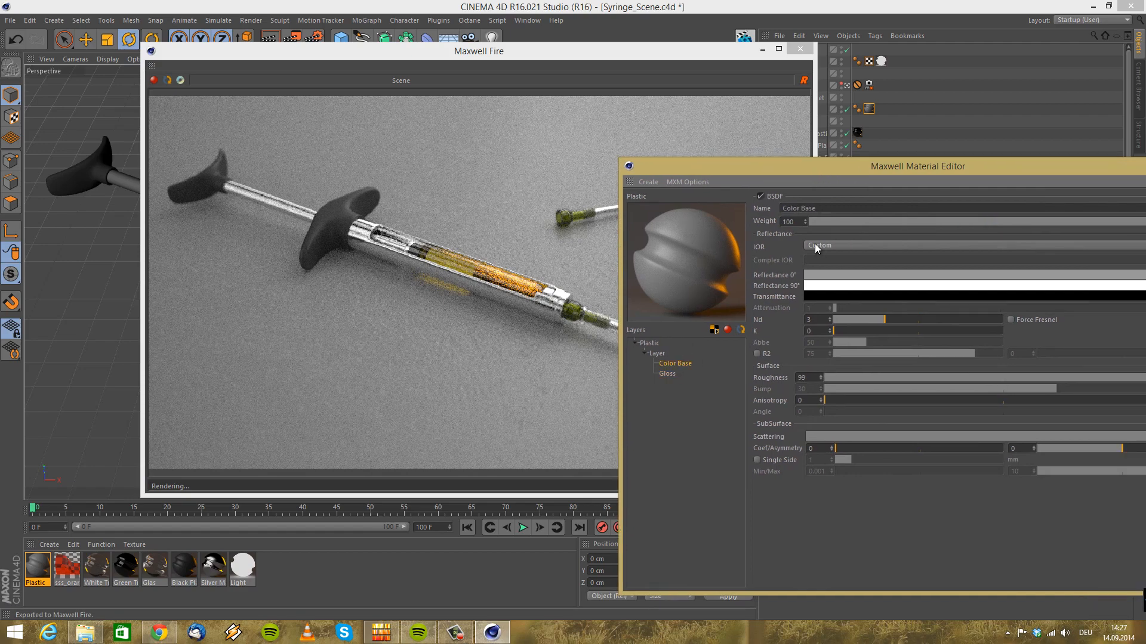
{"action": "left_click", "coordinate": [838, 276]}
{"action": "left_click_drag", "start_coordinate": [780, 266], "coordinate": [750, 248]}
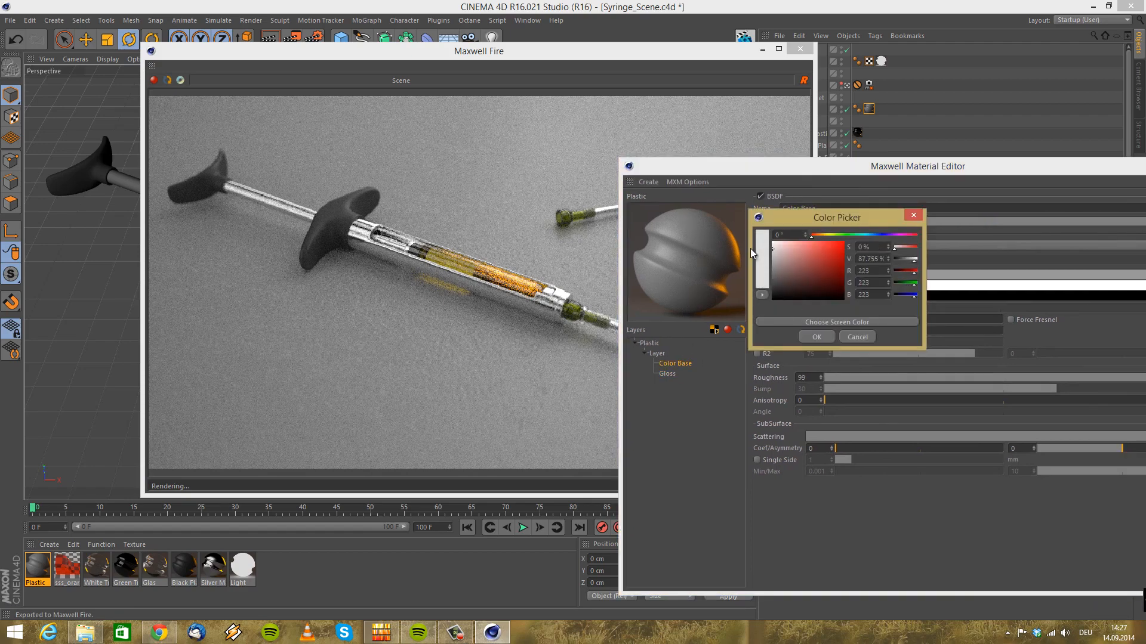
{"action": "left_click", "coordinate": [811, 343]}
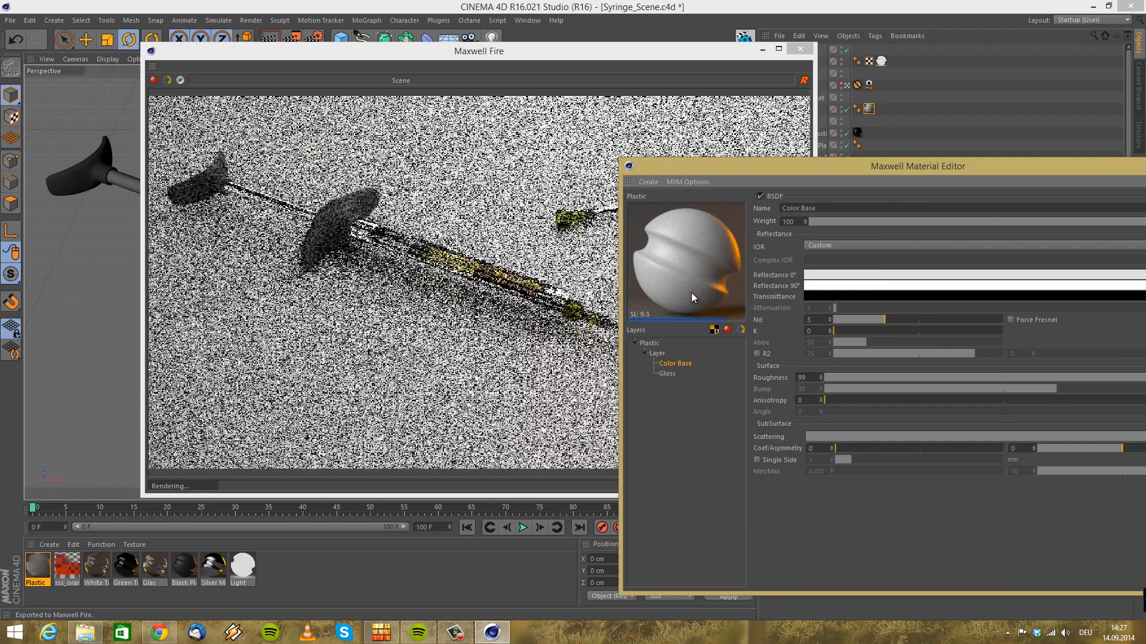
Set the Color Base's Reflectance 0° colour to mid grey, RGB 161, and close the material editor and the Maxwell Fire preview
{"action": "left_click", "coordinate": [843, 276]}
{"action": "left_click_drag", "start_coordinate": [779, 249], "coordinate": [760, 259]}
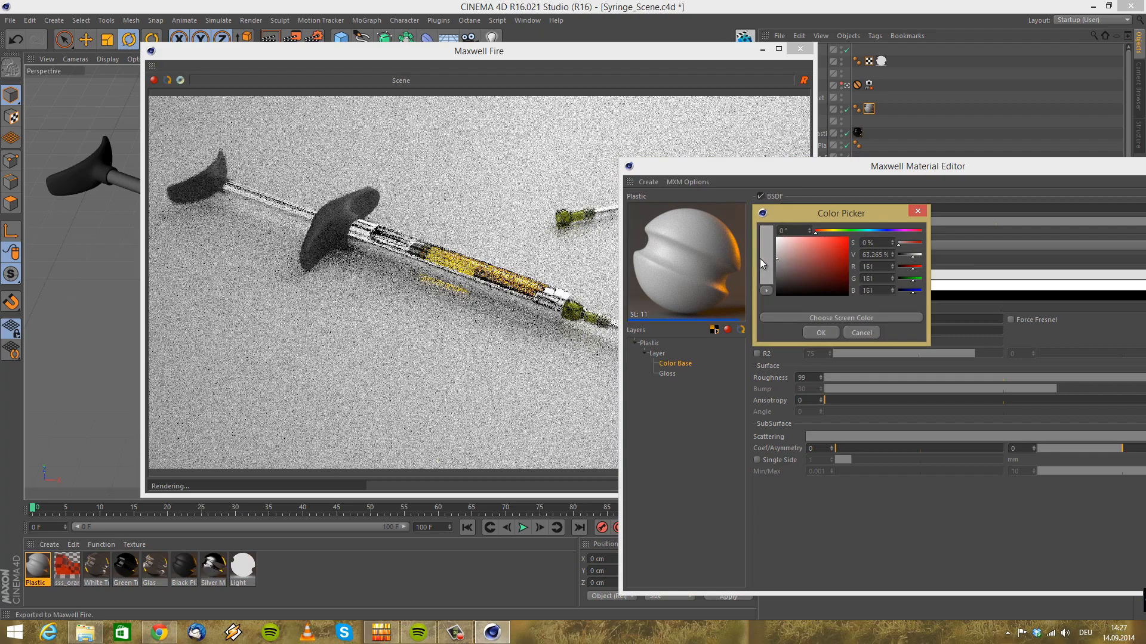
{"action": "left_click", "coordinate": [822, 333]}
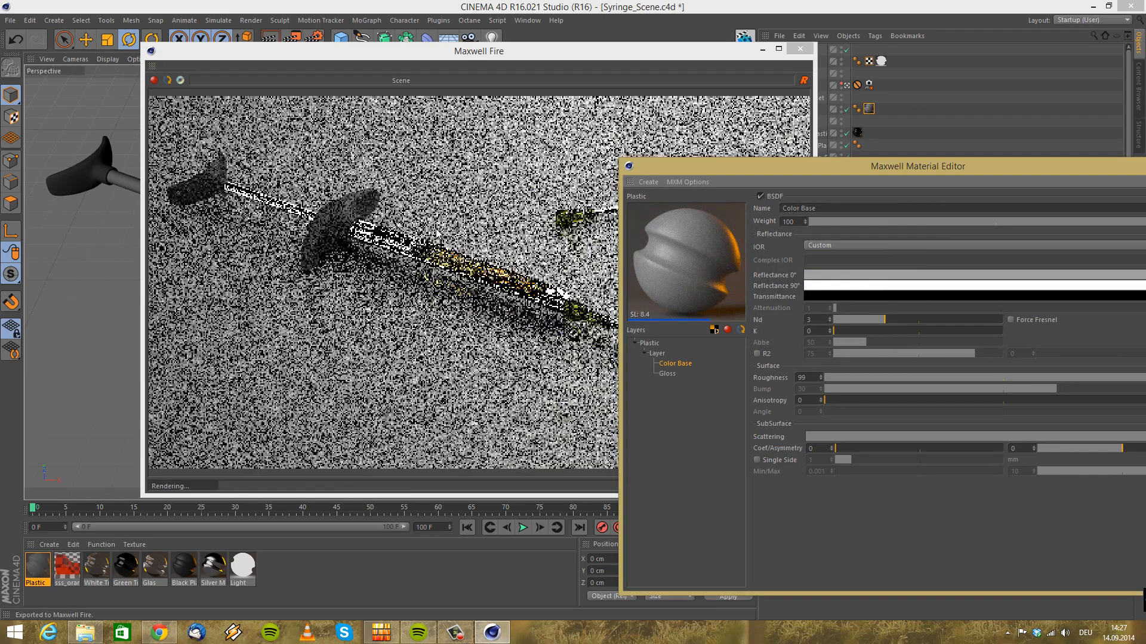
{"action": "left_click", "coordinate": [1145, 164]}
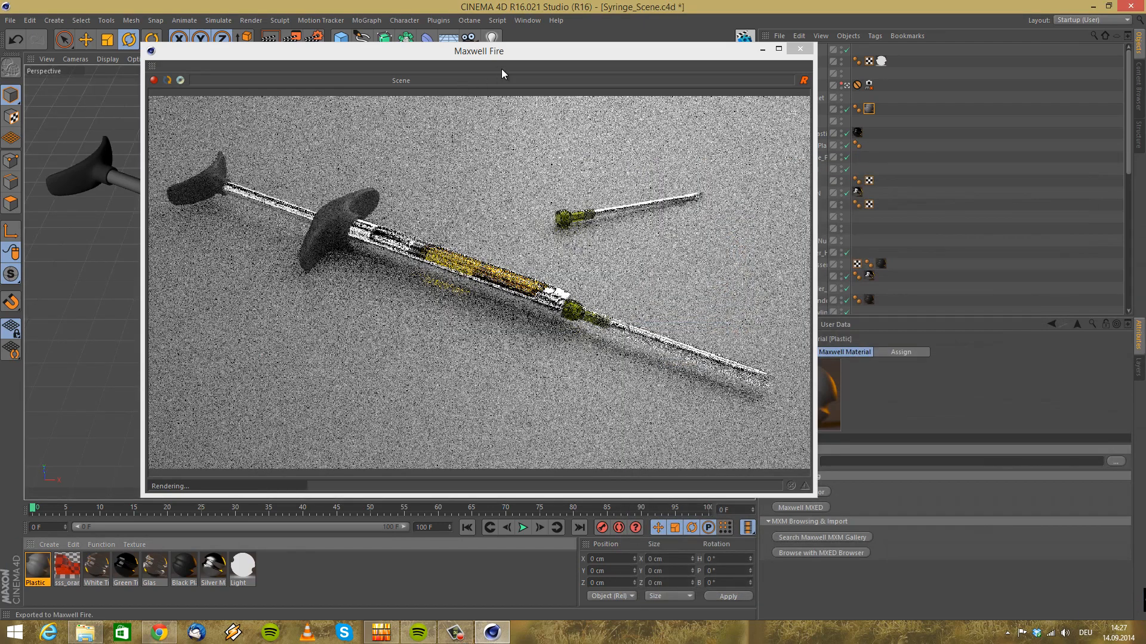
{"action": "left_click_drag", "start_coordinate": [545, 56], "coordinate": [449, 53]}
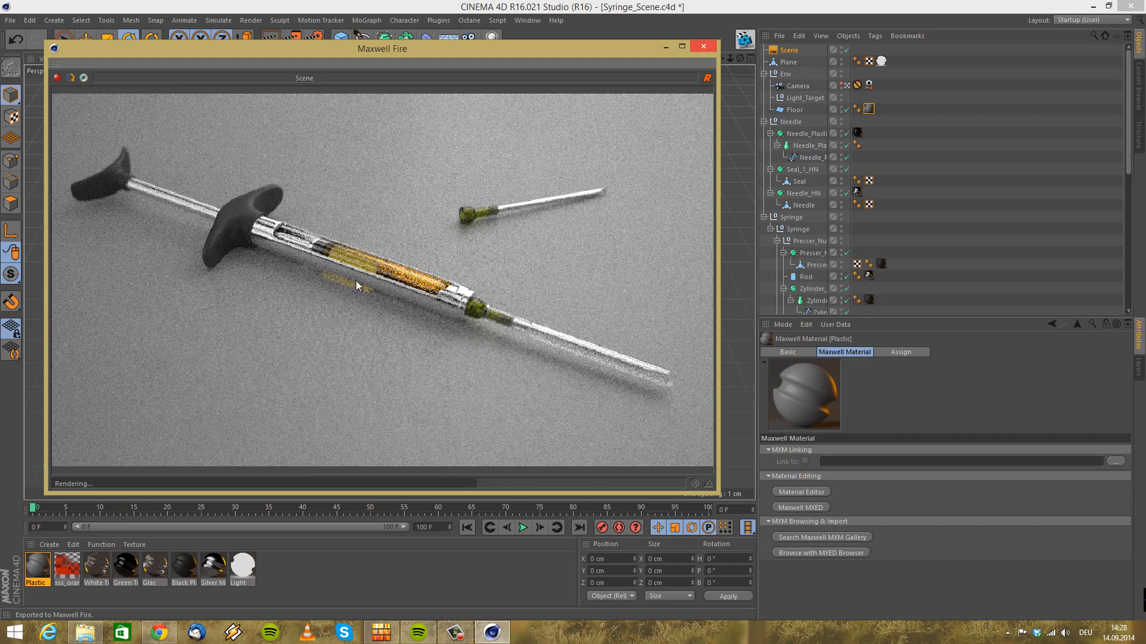
{"action": "left_click", "coordinate": [708, 46]}
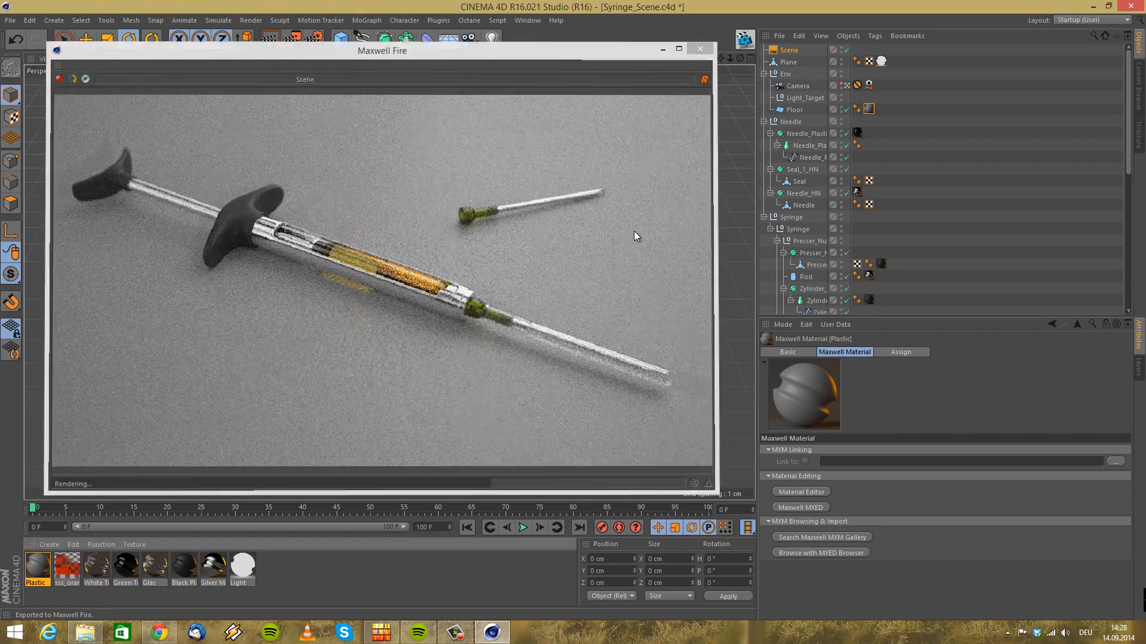
Reopen the Plastic material and examine its general properties, Layer, Color Base and Gloss settings
{"action": "double_click", "coordinate": [36, 566]}
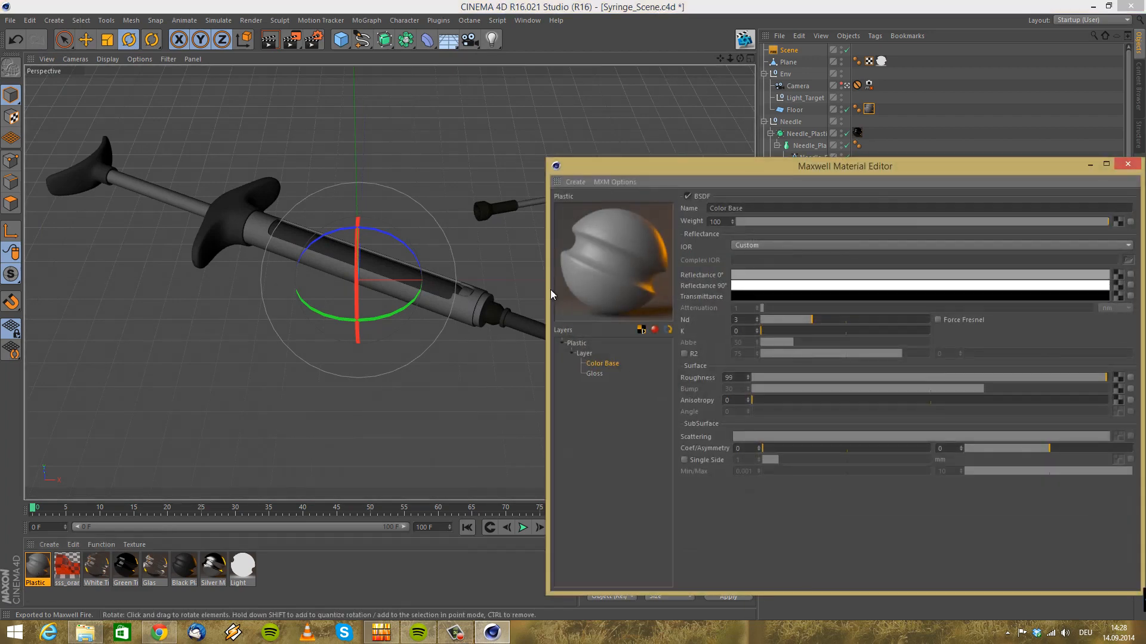
{"action": "left_click_drag", "start_coordinate": [676, 165], "coordinate": [419, 124]}
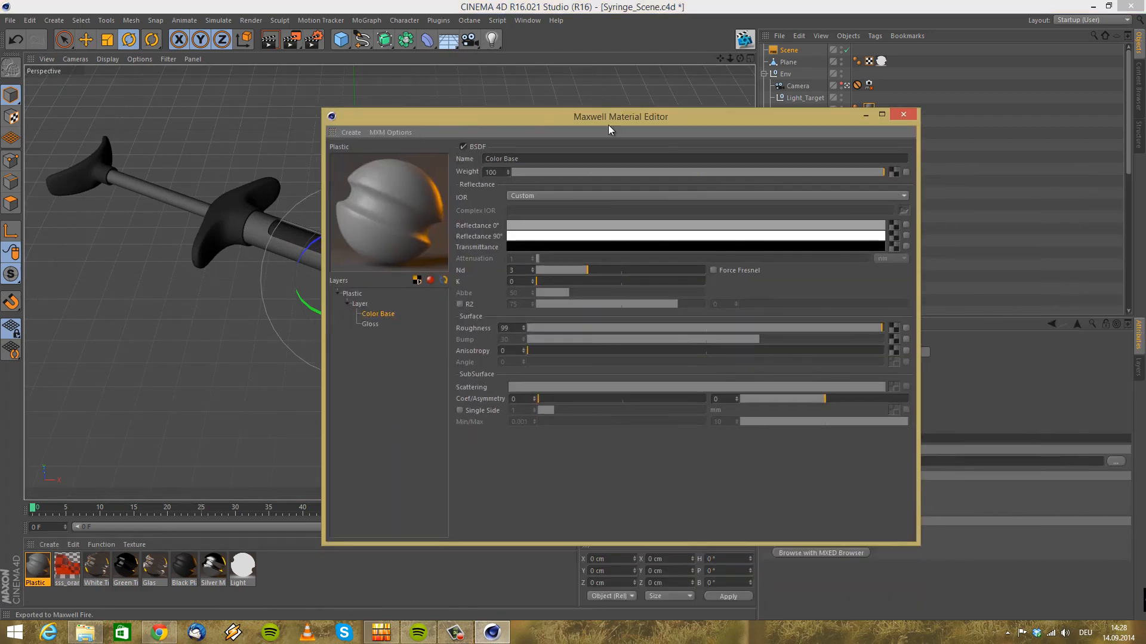
{"action": "left_click", "coordinate": [352, 295]}
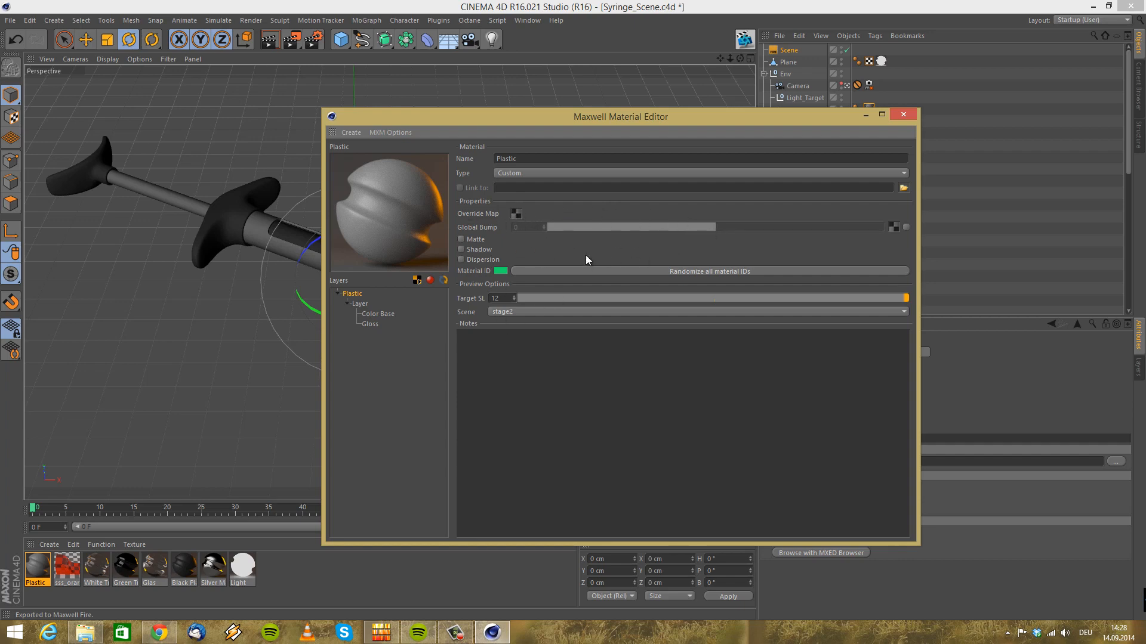
{"action": "left_click", "coordinate": [360, 304]}
{"action": "left_click", "coordinate": [375, 314]}
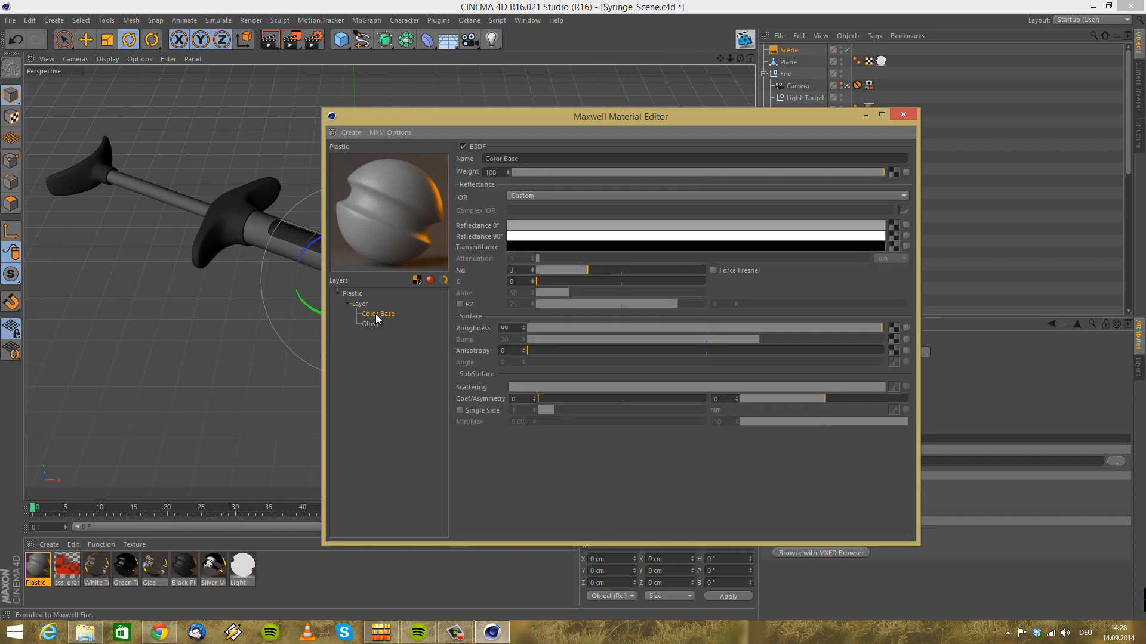
{"action": "left_click", "coordinate": [368, 324]}
{"action": "left_click", "coordinate": [357, 293]}
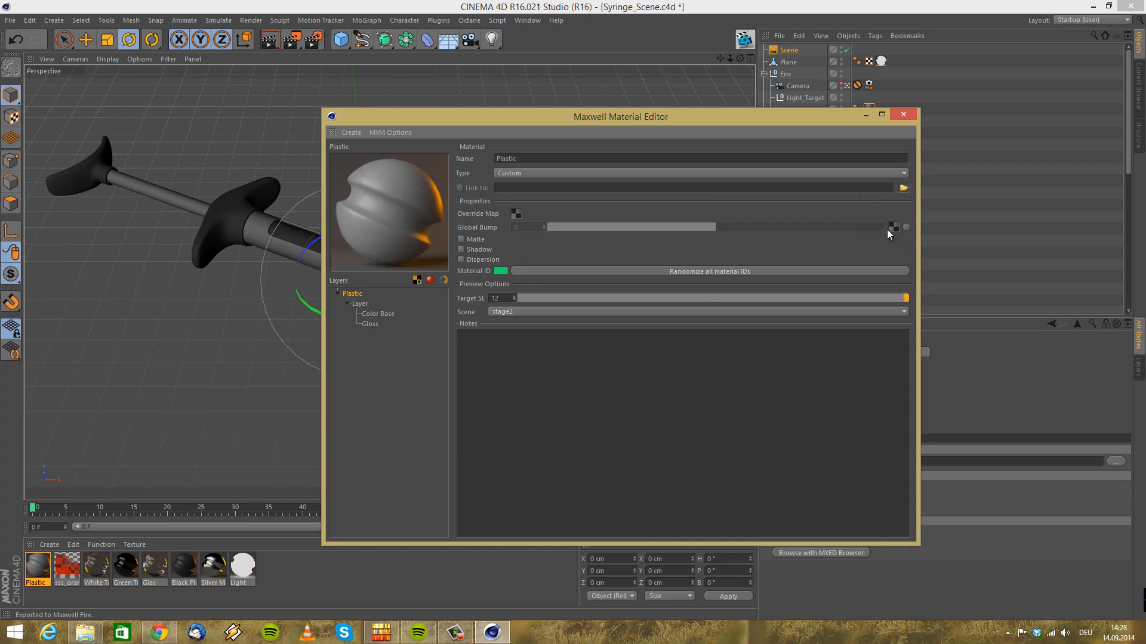
{"action": "left_click", "coordinate": [902, 115]}
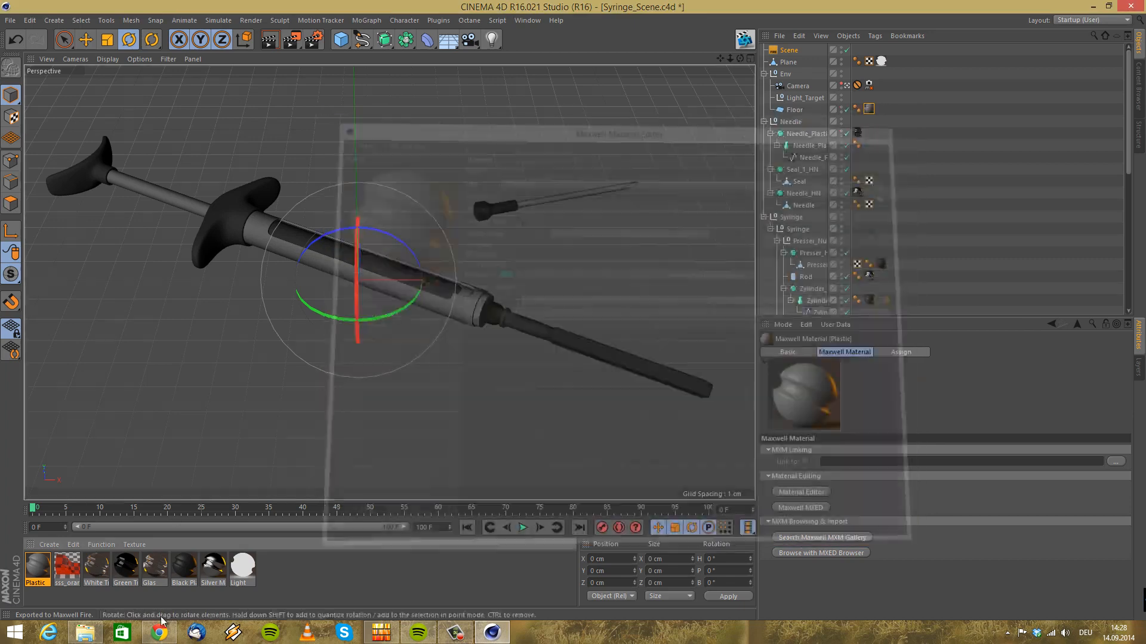
Create a new Maxwell material and open its general properties in the material editor
{"action": "left_click", "coordinate": [49, 545]}
{"action": "mouse_move", "coordinate": [102, 459]}
{"action": "left_click", "coordinate": [209, 549]}
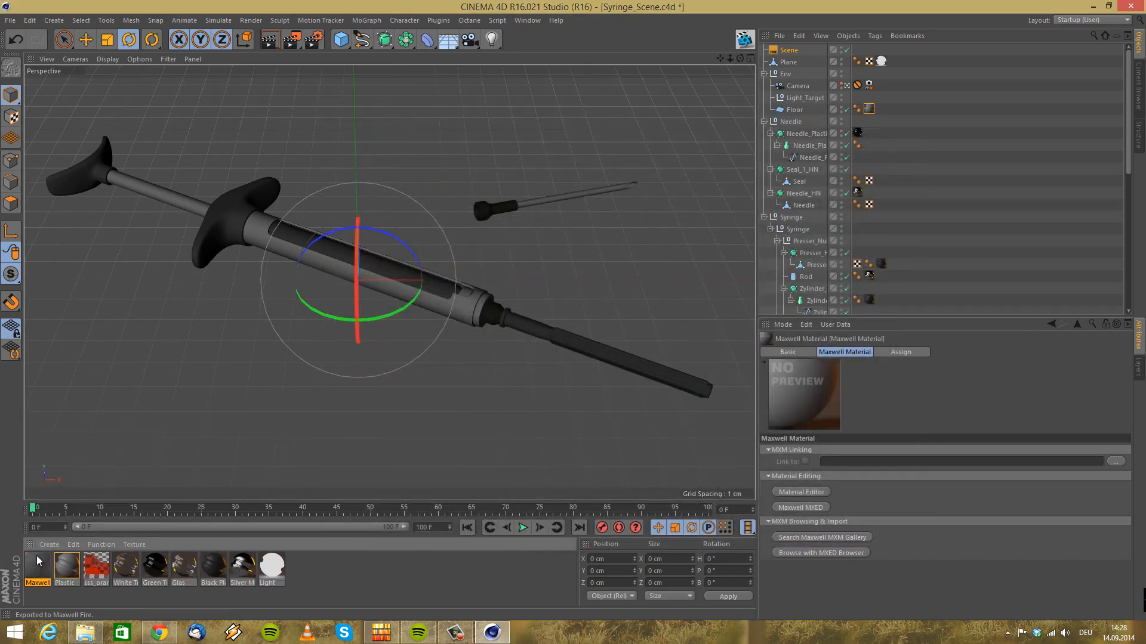
{"action": "double_click", "coordinate": [46, 565]}
{"action": "left_click", "coordinate": [366, 293]}
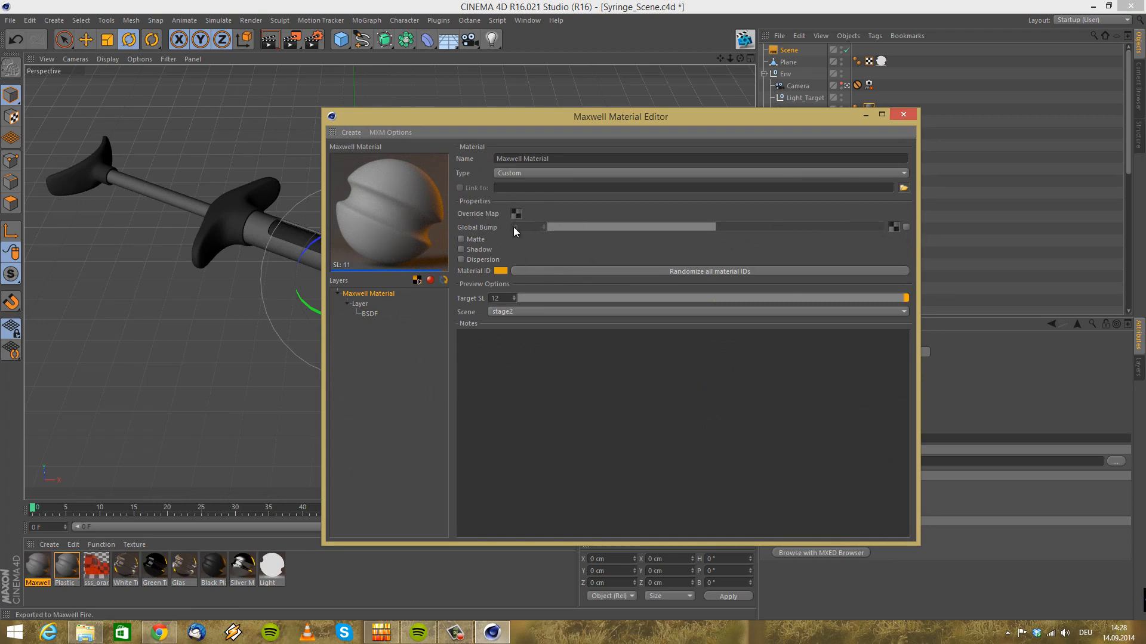
Examine the new material's available types, its layer opacity and blending options, and its BSDF parameters
{"action": "left_click", "coordinate": [529, 172]}
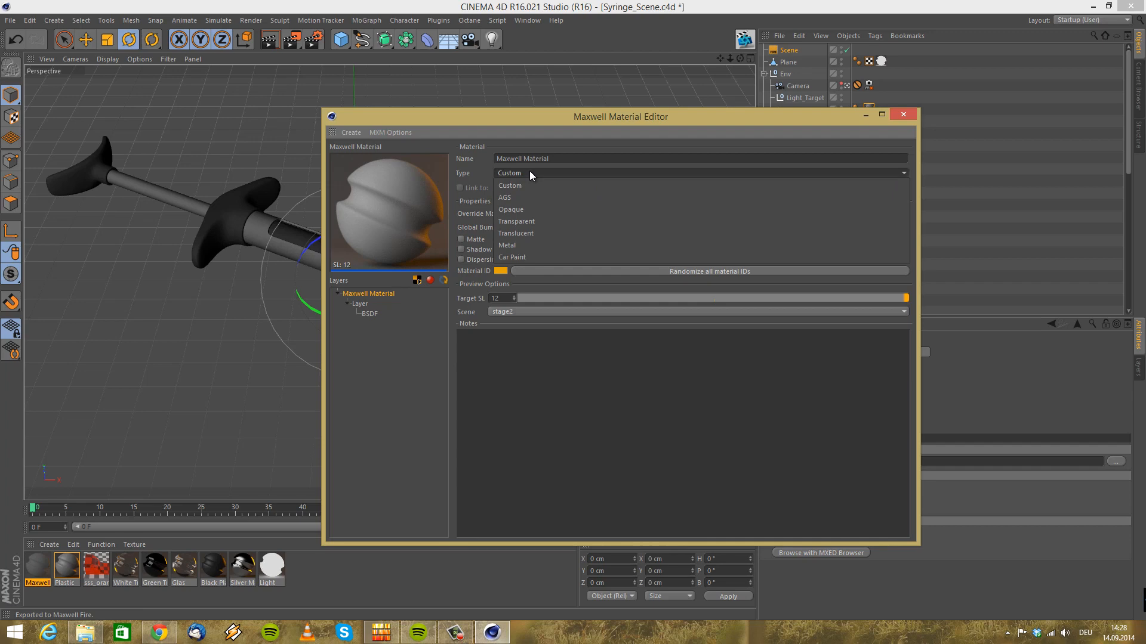
{"action": "left_click", "coordinate": [529, 172]}
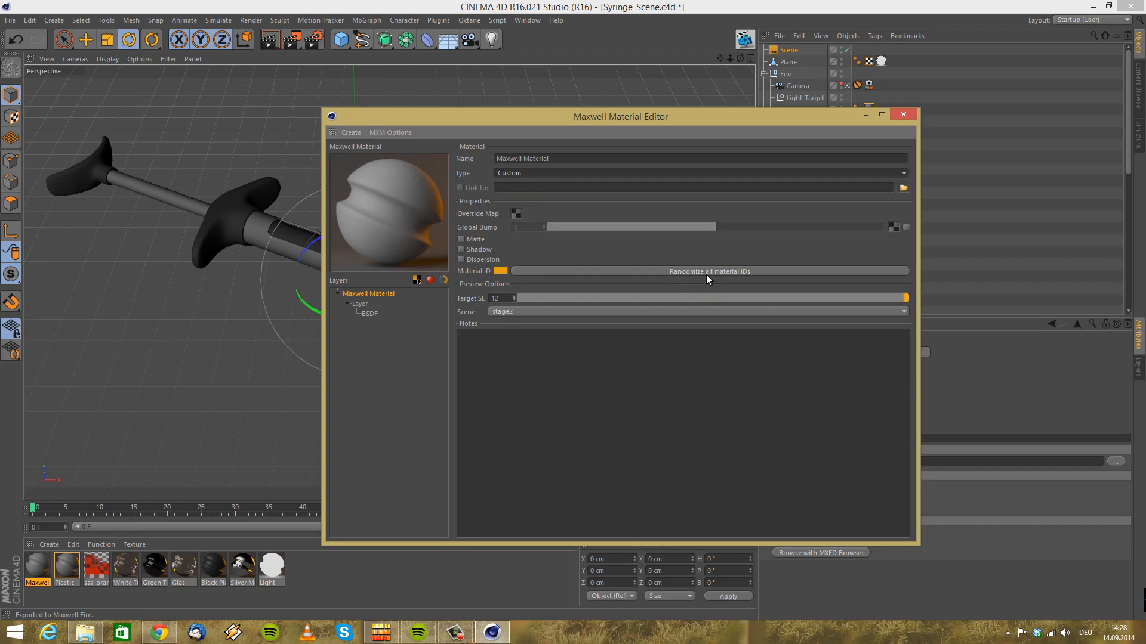
{"action": "left_click", "coordinate": [357, 305]}
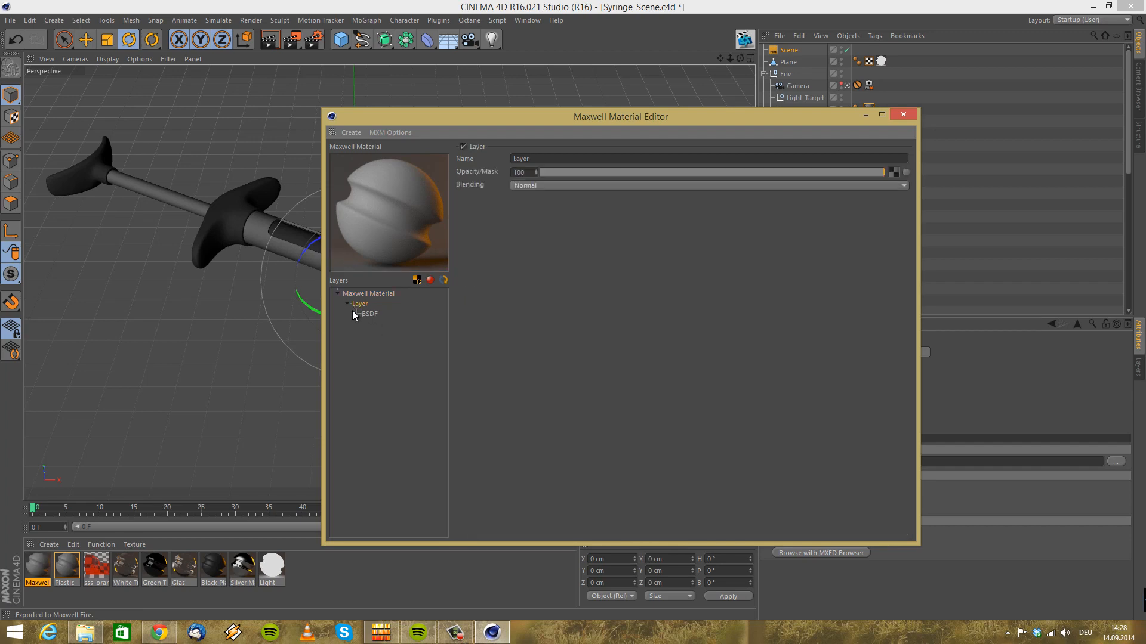
{"action": "left_click", "coordinate": [543, 184]}
{"action": "left_click", "coordinate": [543, 184]}
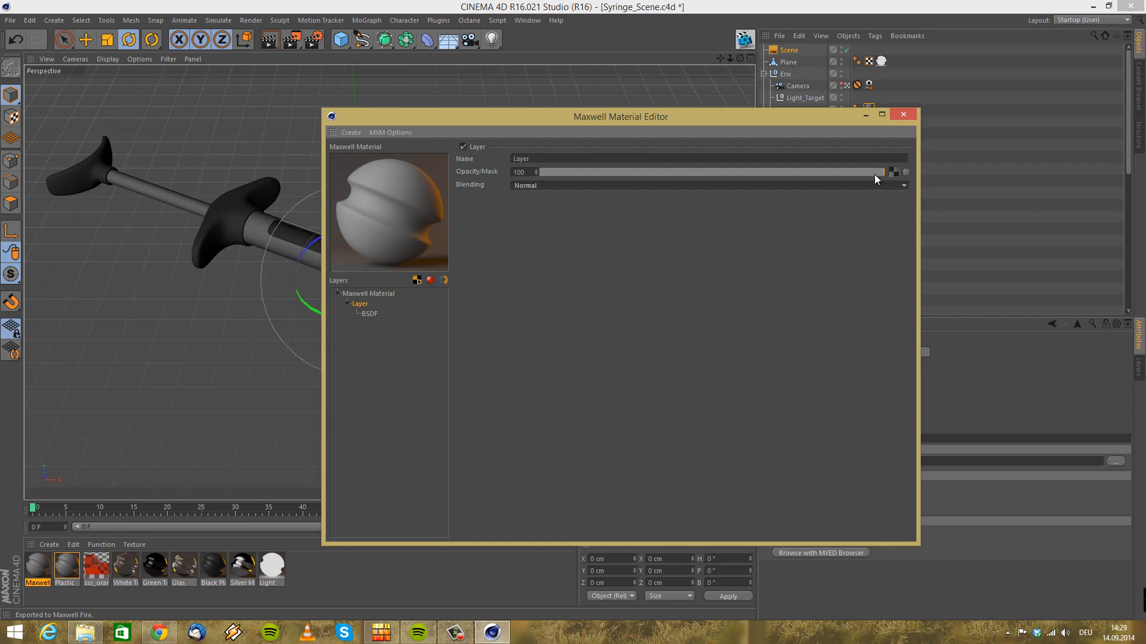
{"action": "left_click", "coordinate": [370, 313]}
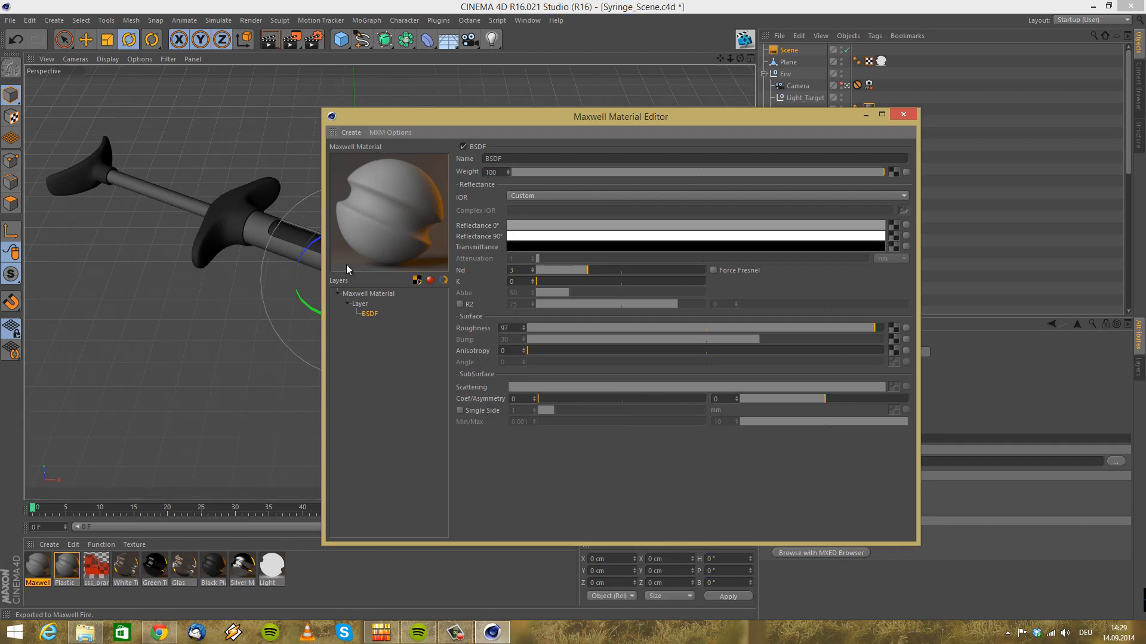
Add a Displacement component to the new Maxwell material
{"action": "right_click", "coordinate": [378, 292]}
{"action": "left_click", "coordinate": [350, 298]}
{"action": "right_click", "coordinate": [376, 293]}
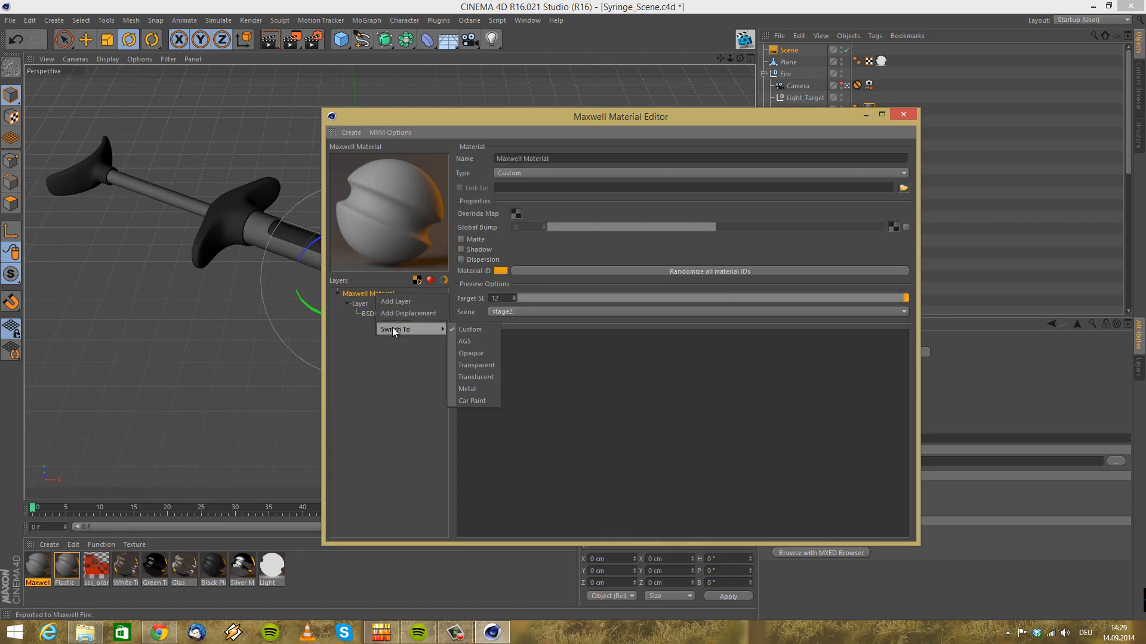
{"action": "left_click", "coordinate": [414, 313]}
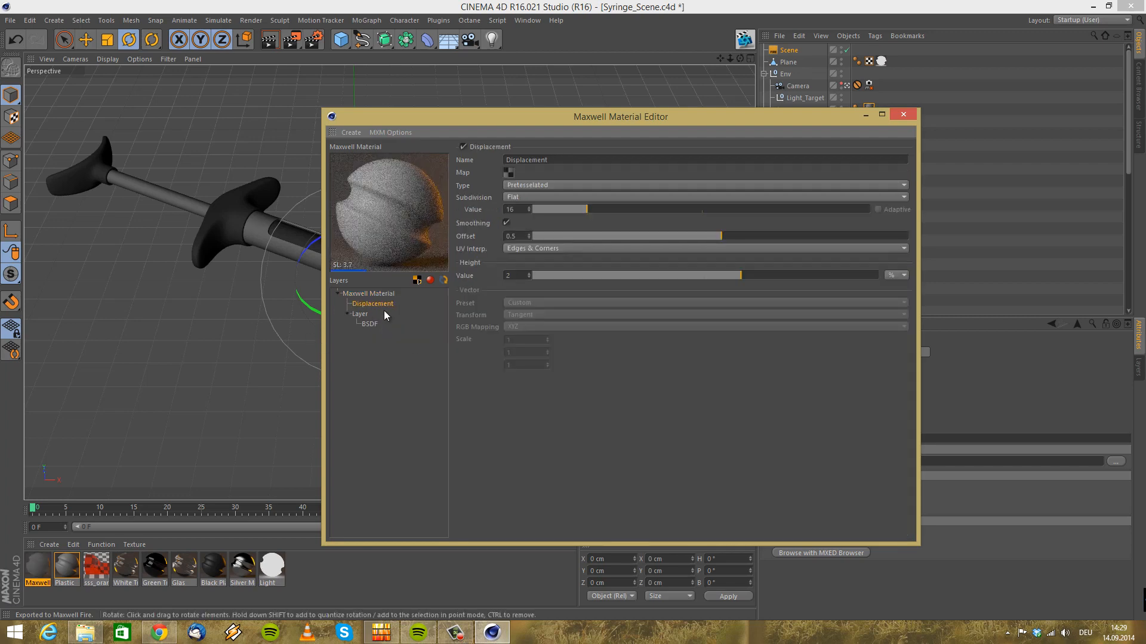
Examine the displacement's Type, UV interpolation and Subdivision options, keeping Pretesselated, Edges & Corners and Flat
{"action": "left_click", "coordinate": [537, 186]}
{"action": "left_click", "coordinate": [564, 205]}
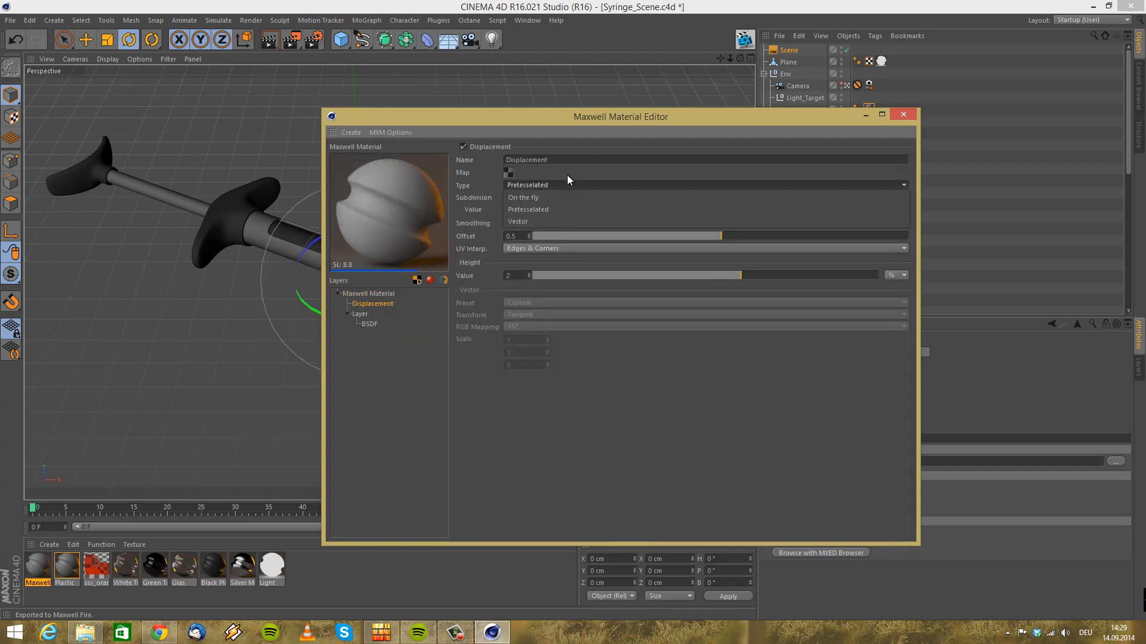
{"action": "left_click", "coordinate": [529, 186]}
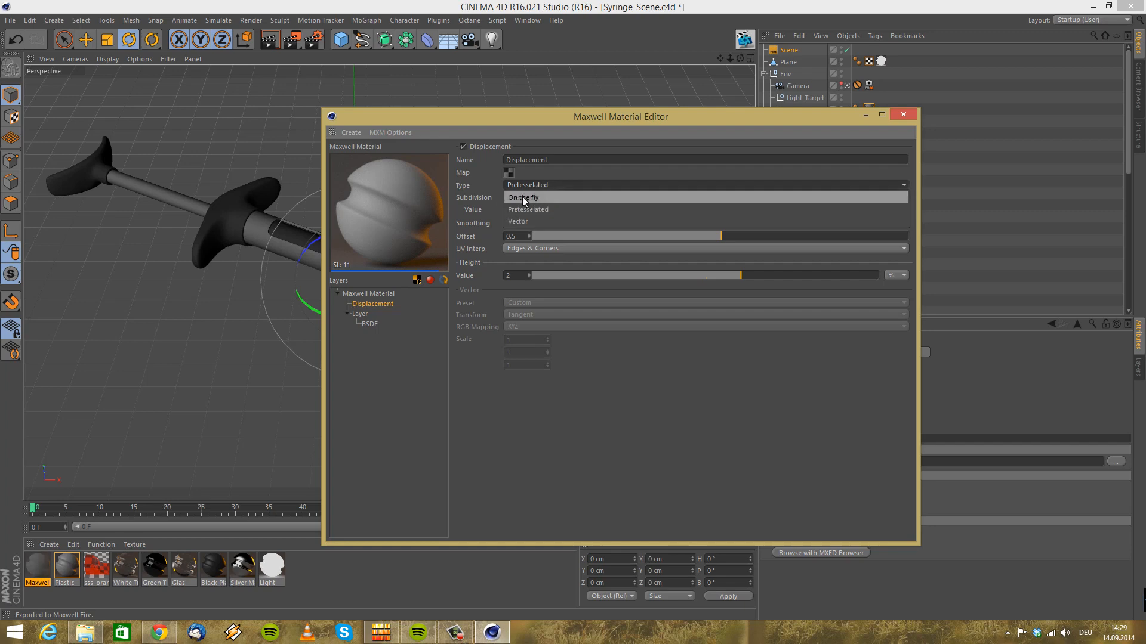
{"action": "left_click", "coordinate": [563, 210]}
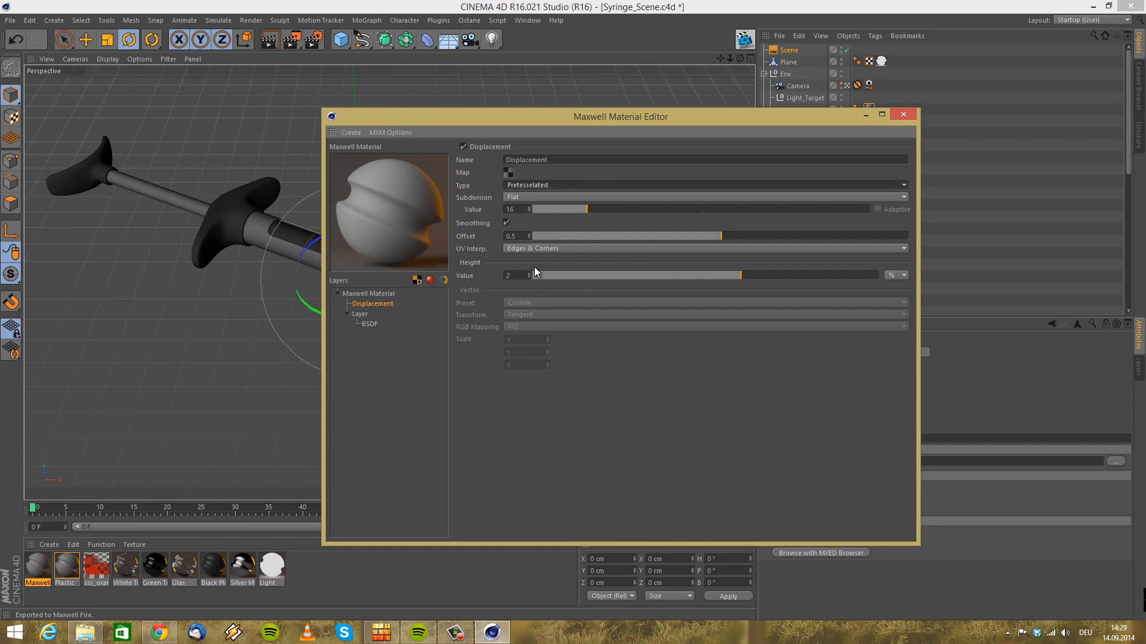
{"action": "left_click", "coordinate": [594, 248]}
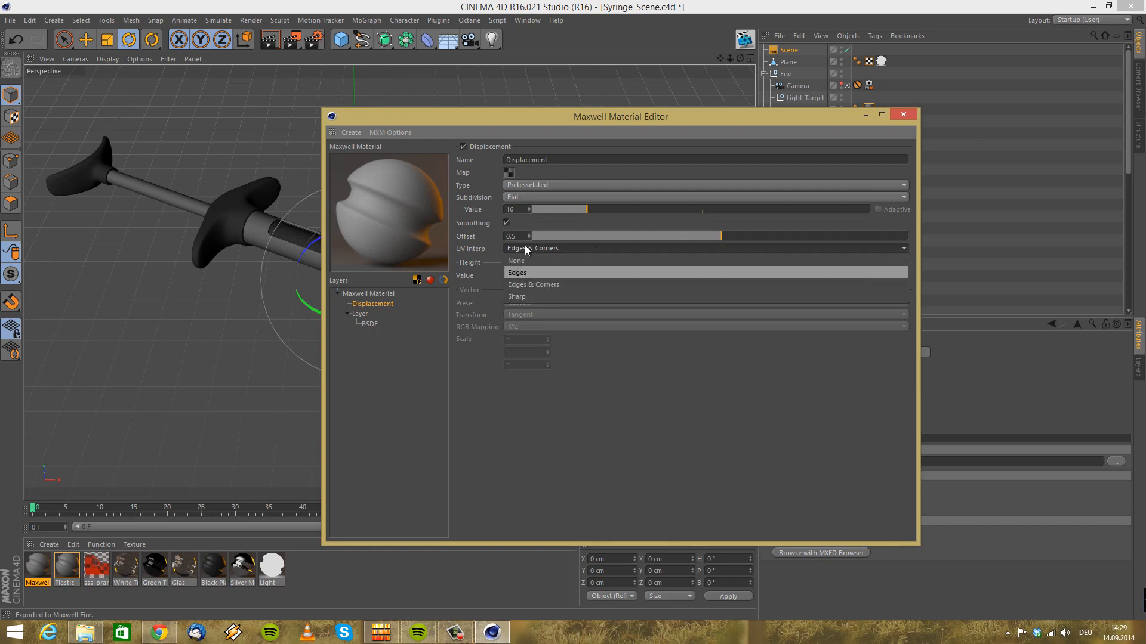
{"action": "left_click", "coordinate": [668, 222]}
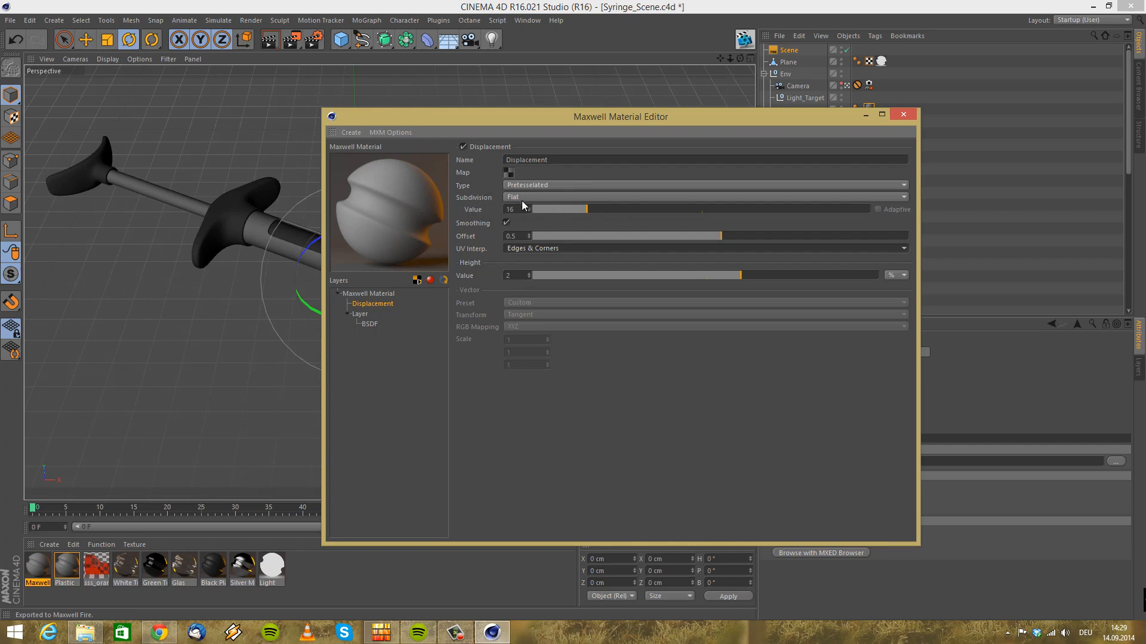
{"action": "left_click", "coordinate": [624, 197]}
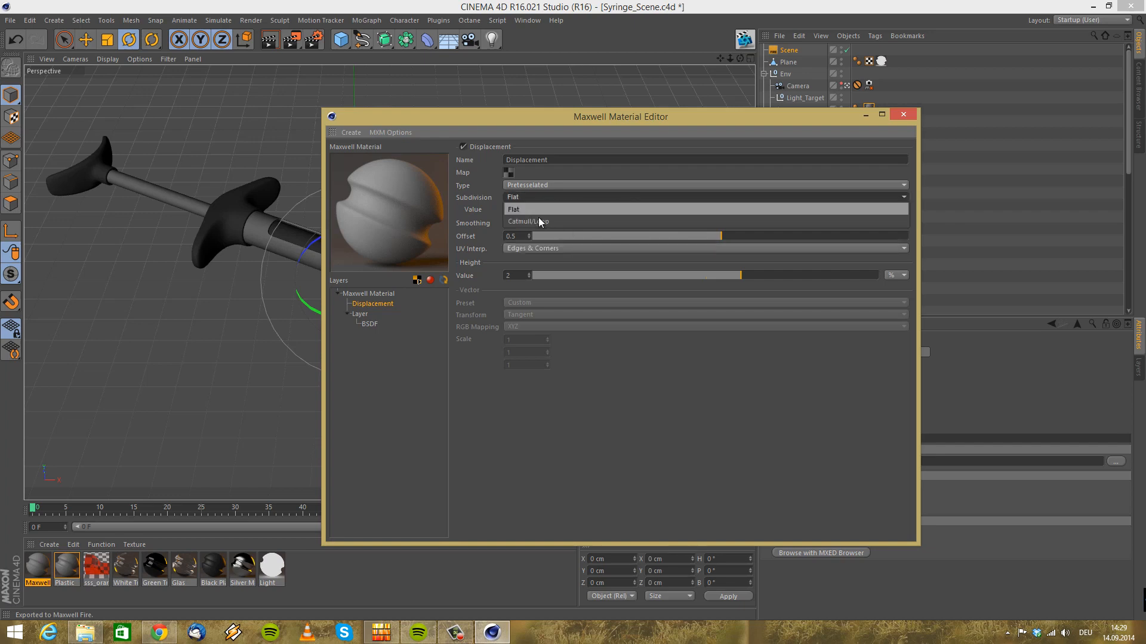
{"action": "left_click", "coordinate": [465, 207]}
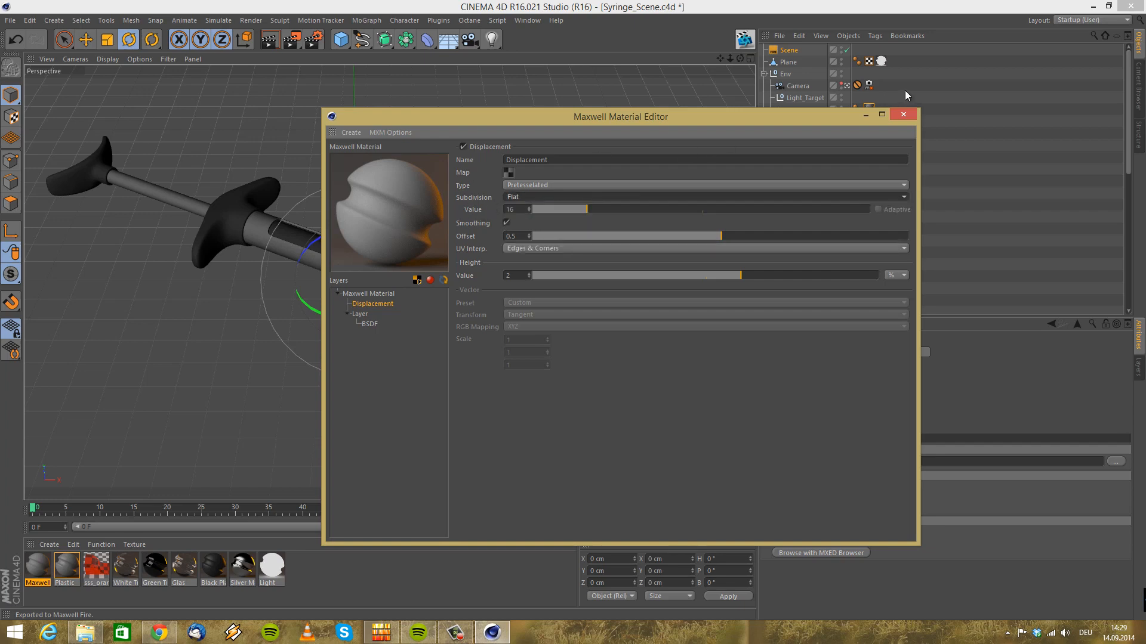
Close the material editor and delete the new Maxwell material
{"action": "left_click", "coordinate": [903, 115]}
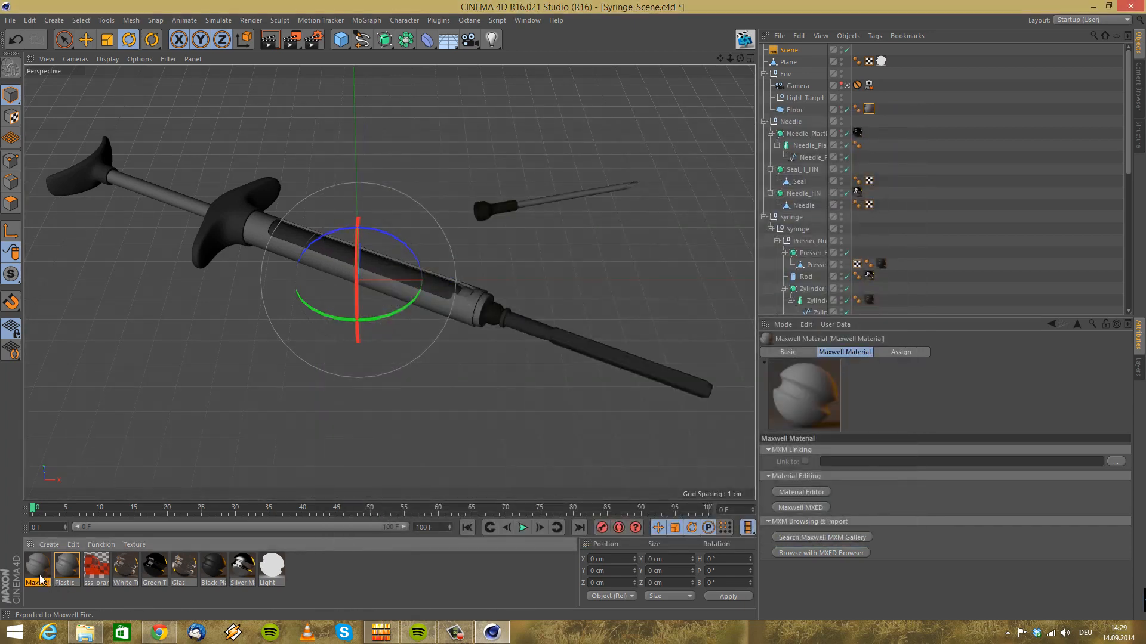
{"action": "key", "text": "Delete"}
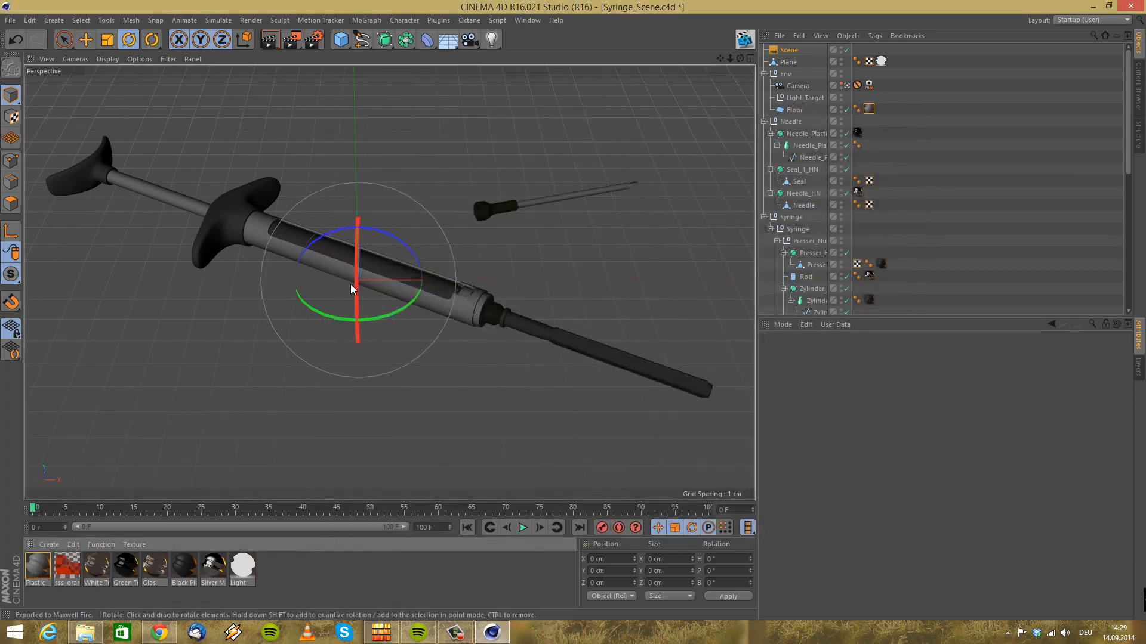
Select the syringe's inner glass object and open its Glas material for editing
{"action": "left_click", "coordinate": [440, 284]}
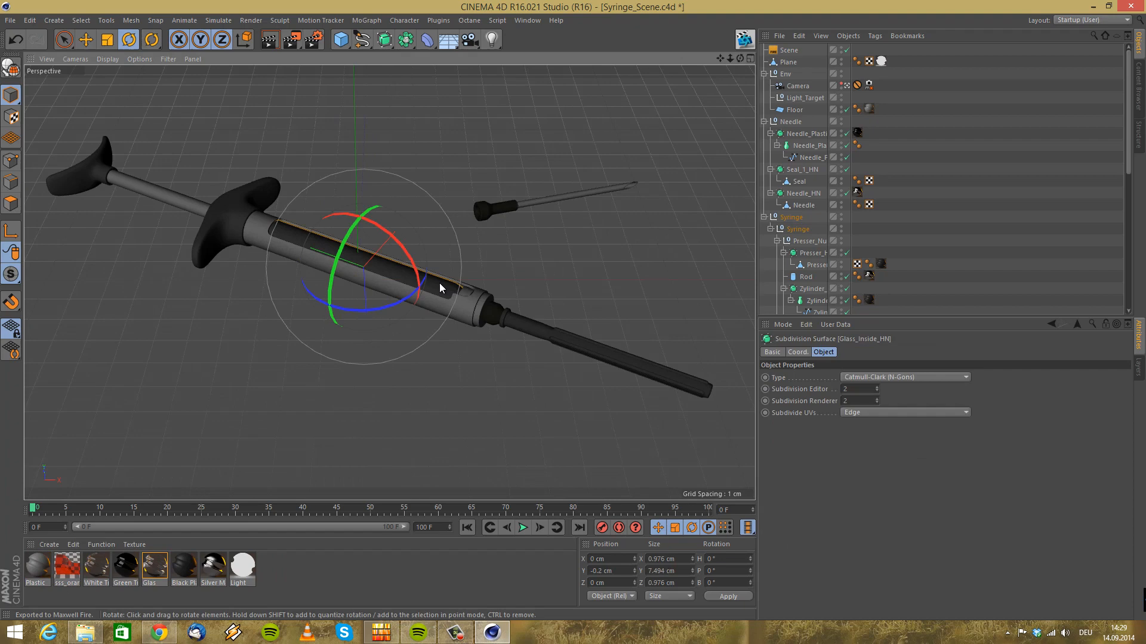
{"action": "scroll", "coordinate": [969, 224], "scroll_direction": "down", "scroll_amount": 8}
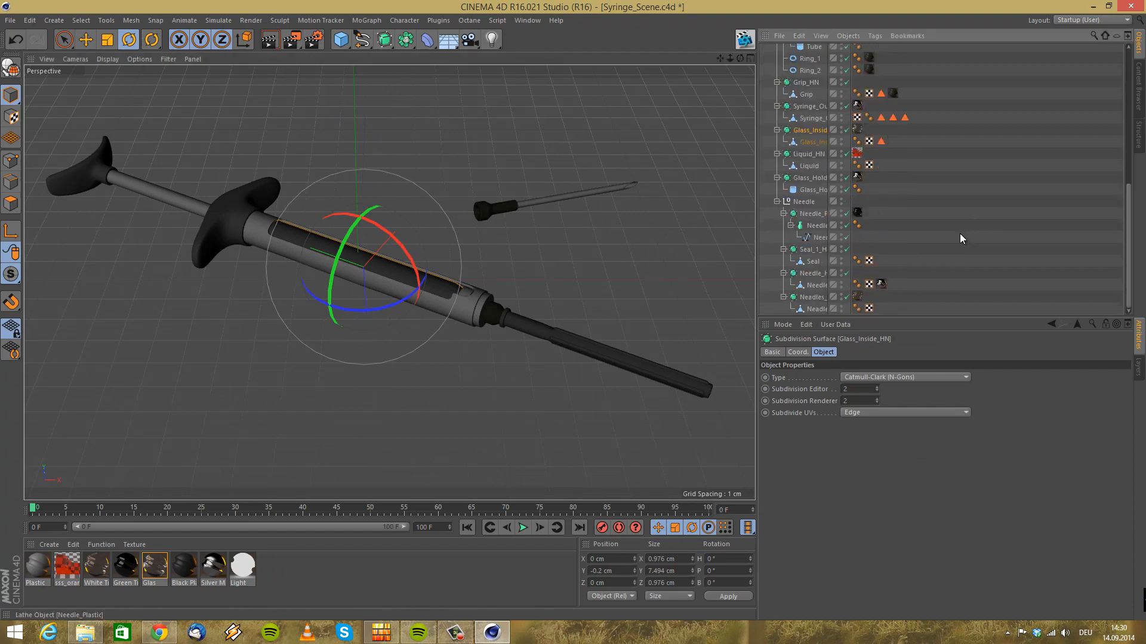
{"action": "double_click", "coordinate": [150, 571]}
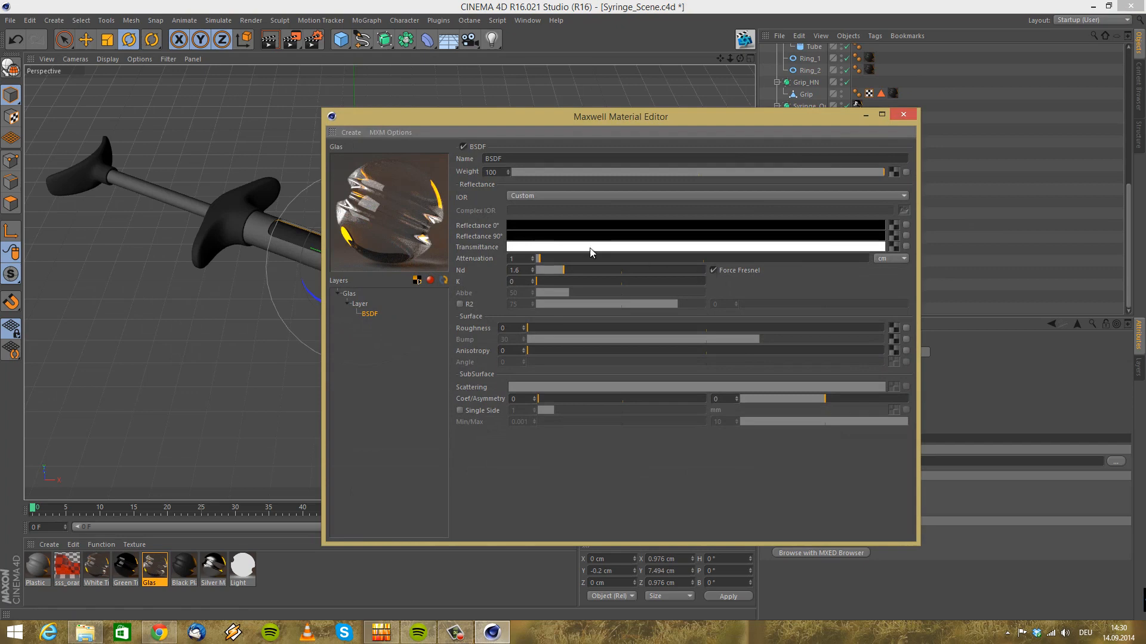
Try Meassure.jpg from the Syringe_Scene tex folder as the Reflectance 0° map of the Glas BSDF
{"action": "left_click", "coordinate": [896, 225]}
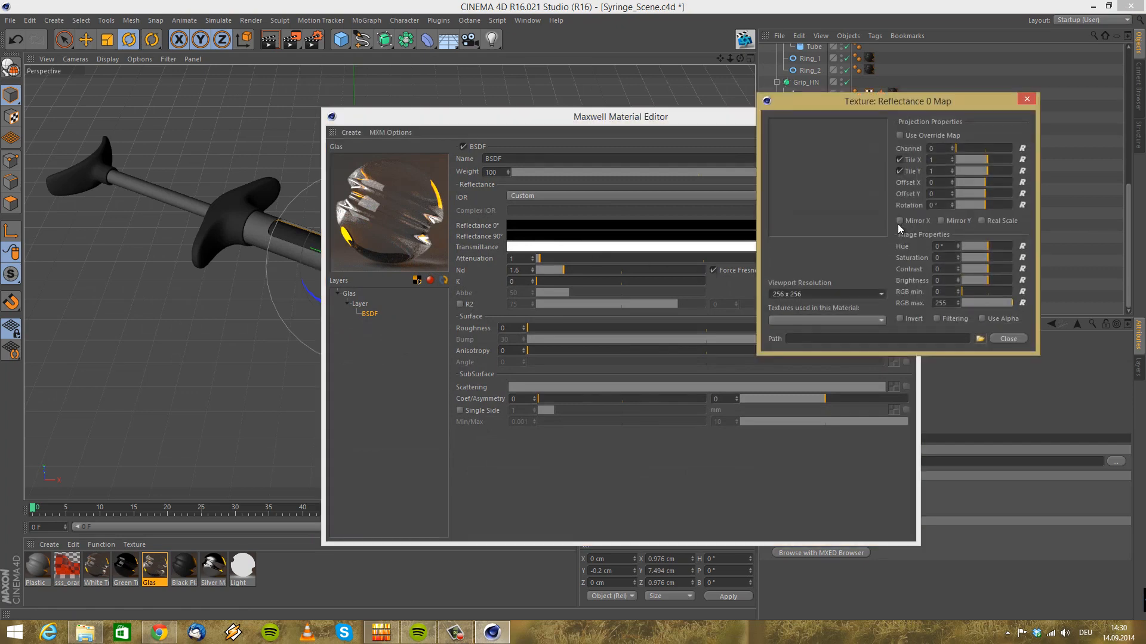
{"action": "left_click", "coordinate": [981, 338]}
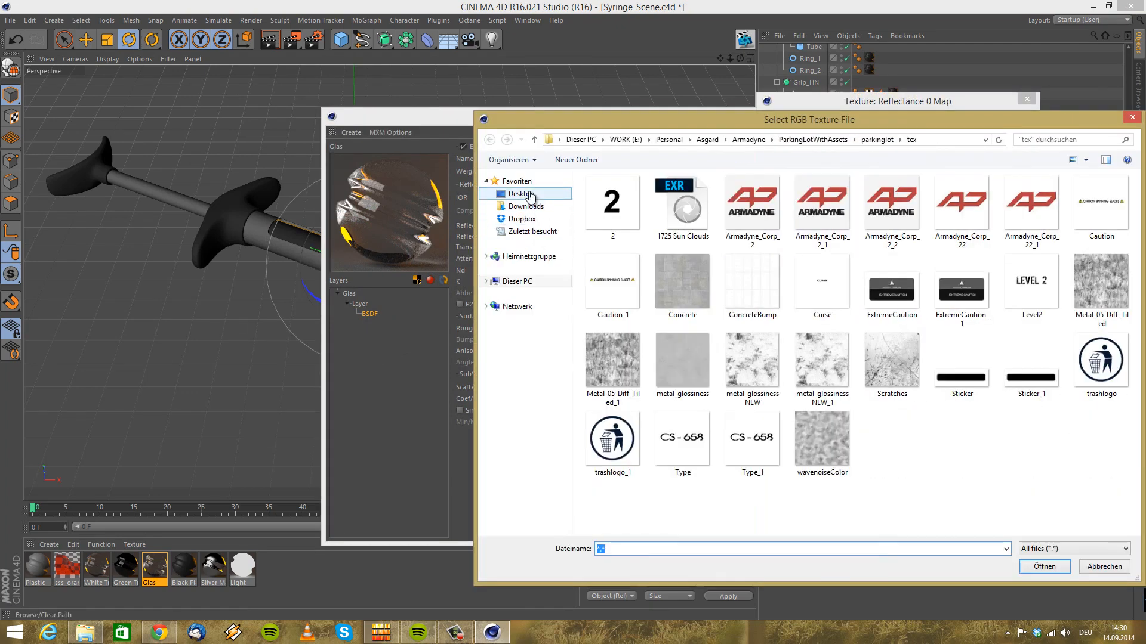
{"action": "left_click_drag", "start_coordinate": [754, 120], "coordinate": [590, 102]}
{"action": "left_click", "coordinate": [334, 175]}
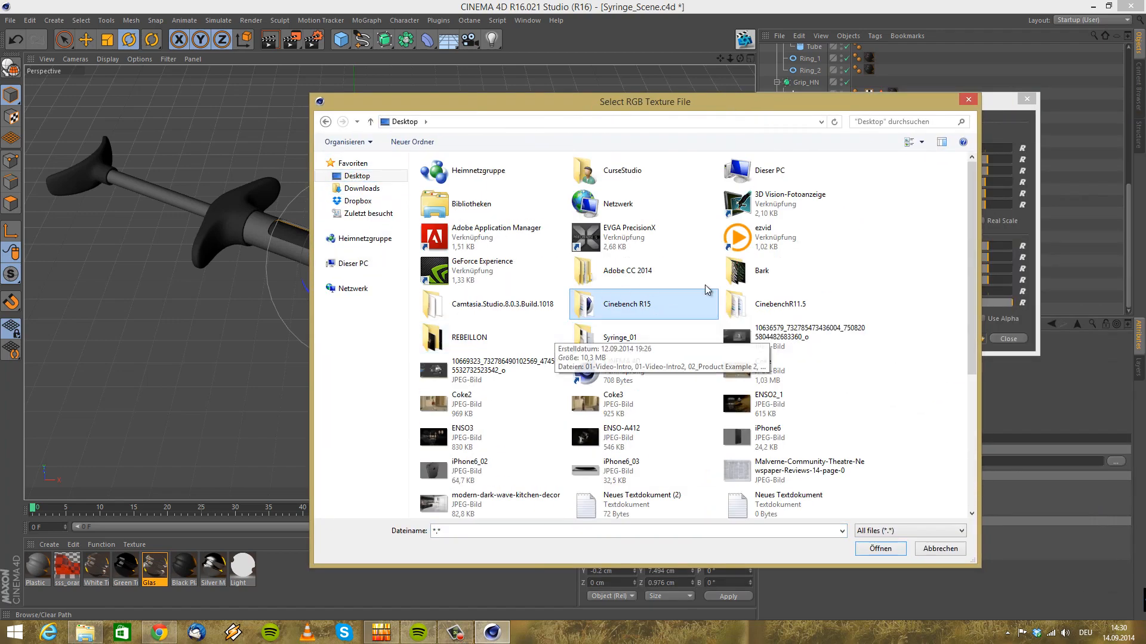
{"action": "double_click", "coordinate": [620, 340]}
{"action": "double_click", "coordinate": [460, 216]}
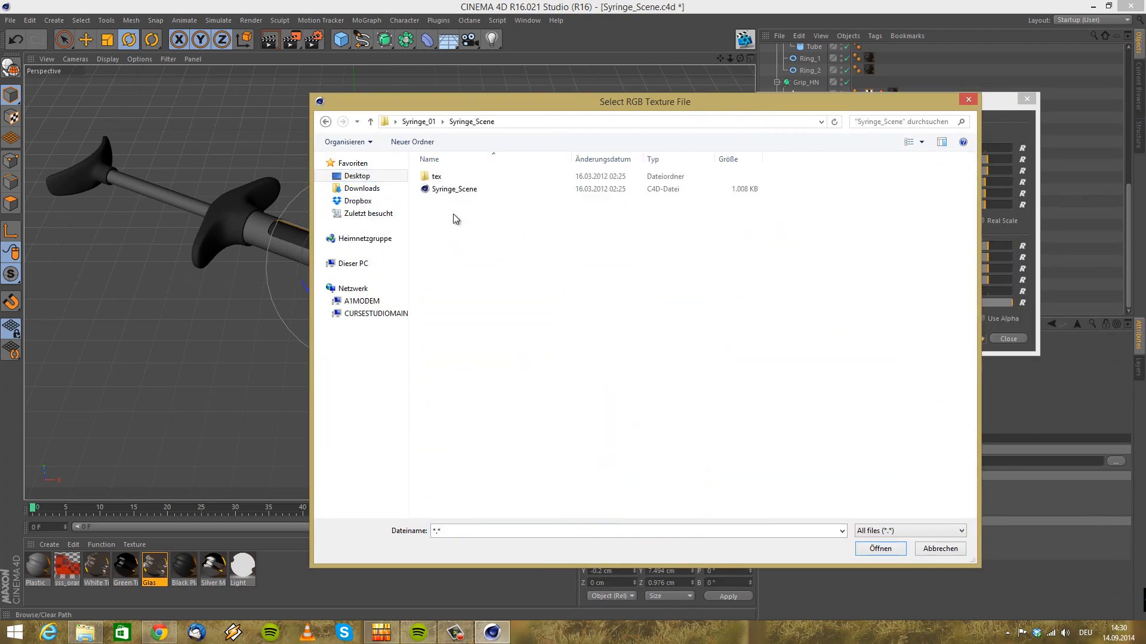
{"action": "double_click", "coordinate": [439, 176]}
{"action": "left_click", "coordinate": [466, 215]}
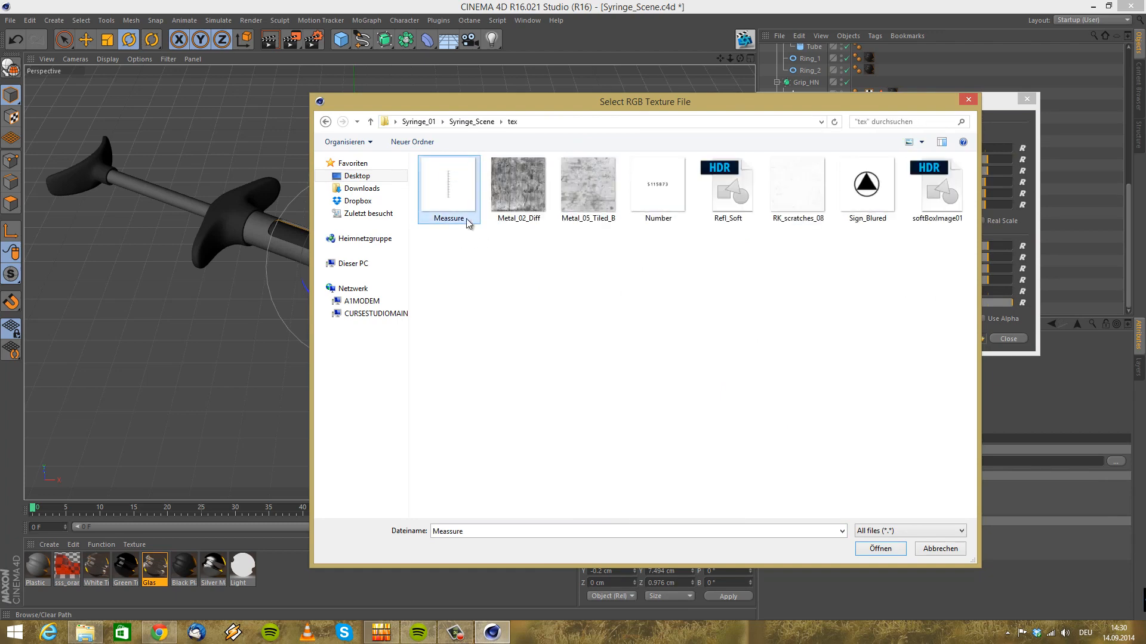
{"action": "left_click", "coordinate": [867, 549]}
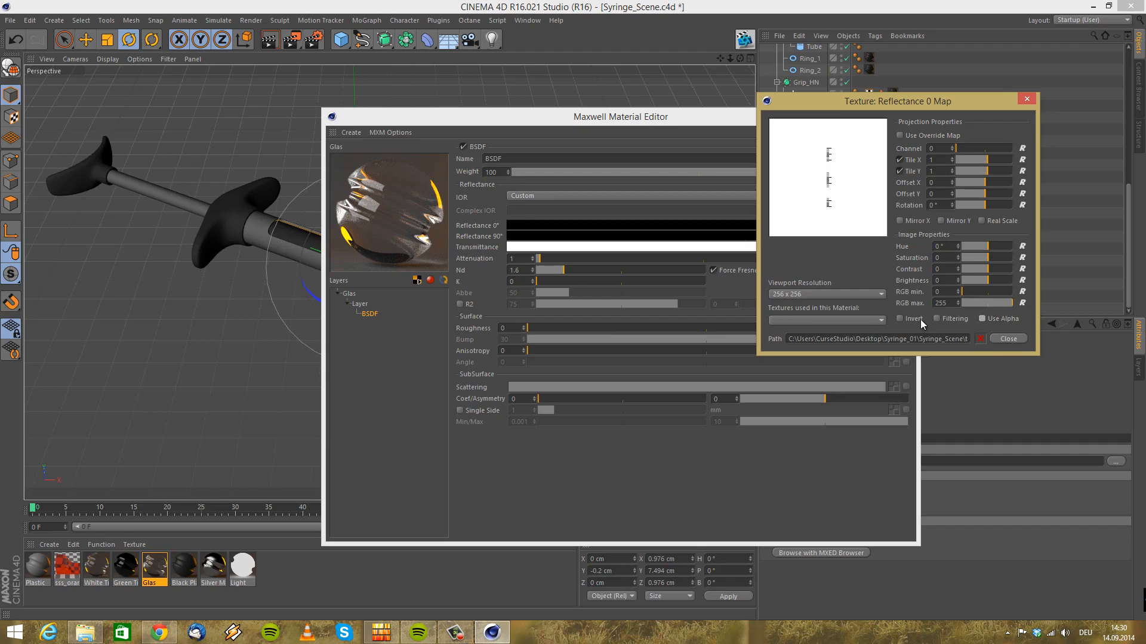
{"action": "left_click", "coordinate": [1003, 338]}
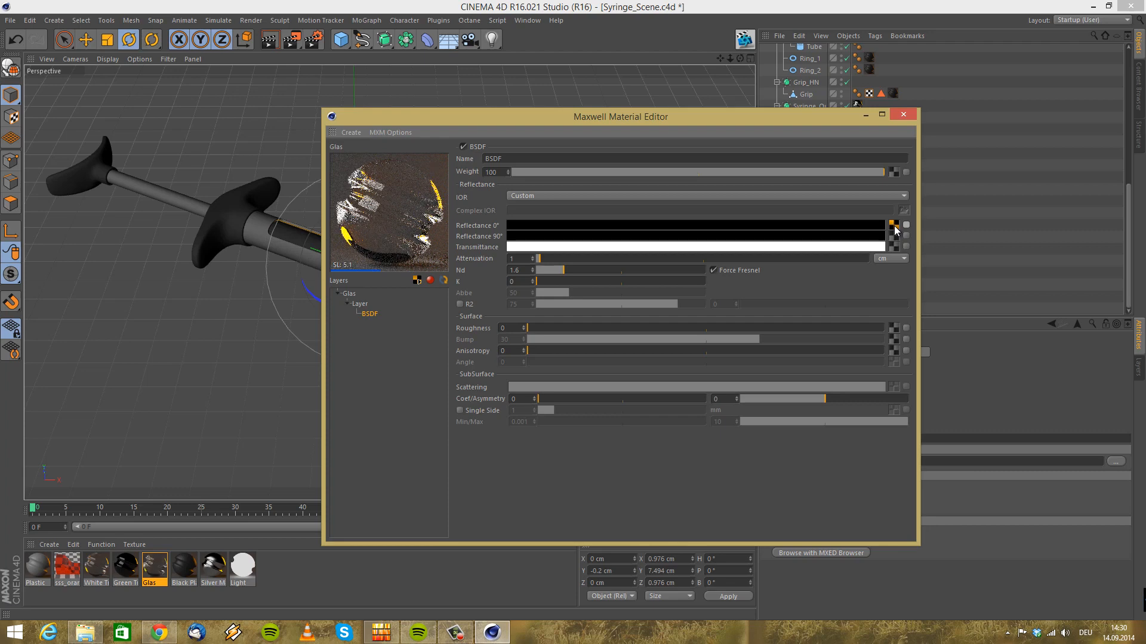
Remove the Meassure.jpg texture from the Glas BSDF's Reflectance 0° map
{"action": "left_click", "coordinate": [893, 246]}
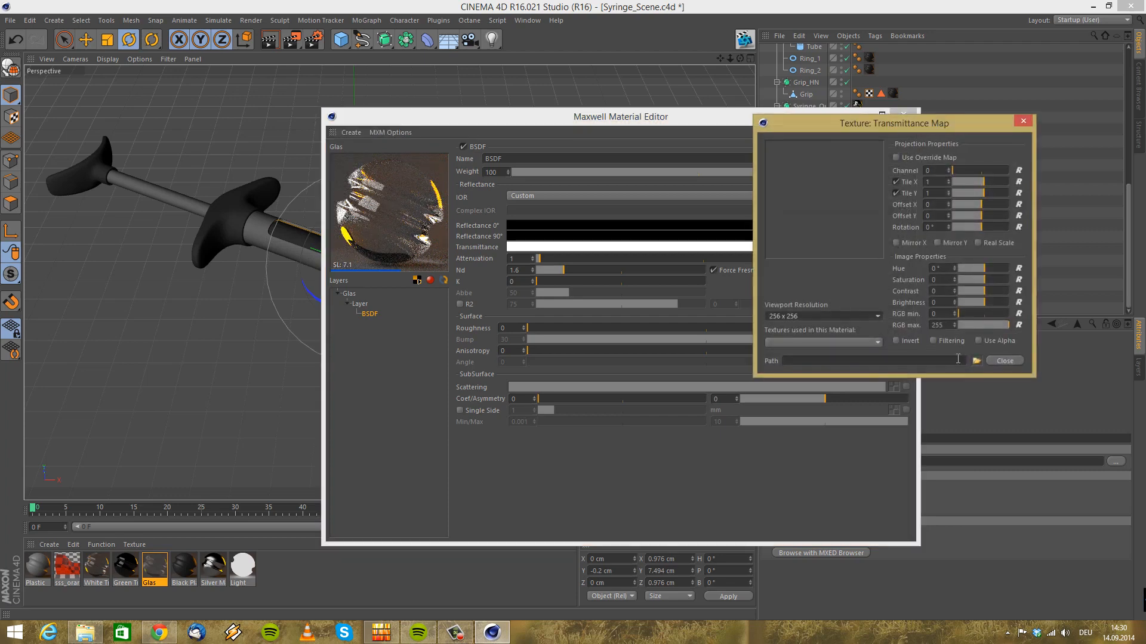
{"action": "left_click", "coordinate": [1004, 359]}
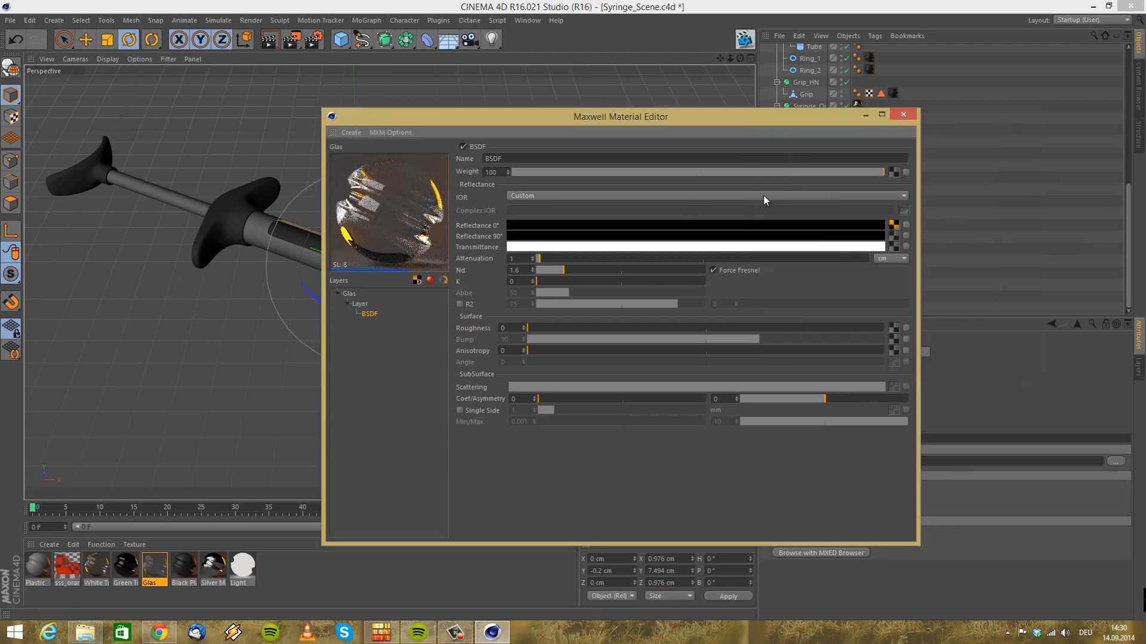
{"action": "left_click", "coordinate": [894, 226]}
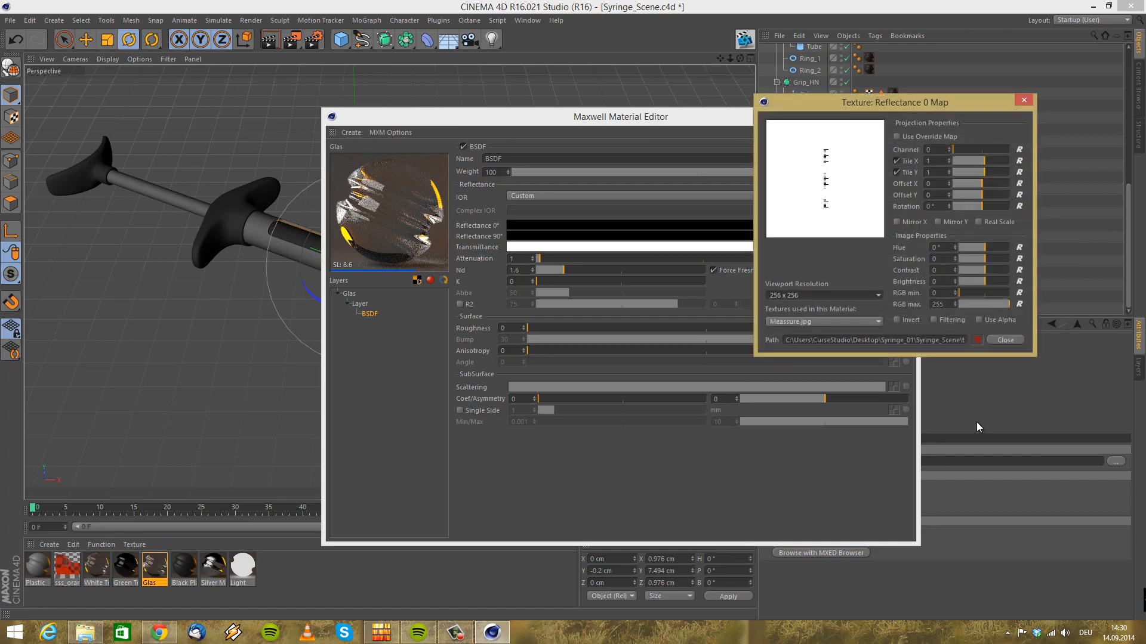
{"action": "left_click", "coordinate": [1002, 340]}
Load Meassure.jpg as the Transmittance map of the Glas BSDF
{"action": "left_click", "coordinate": [897, 247]}
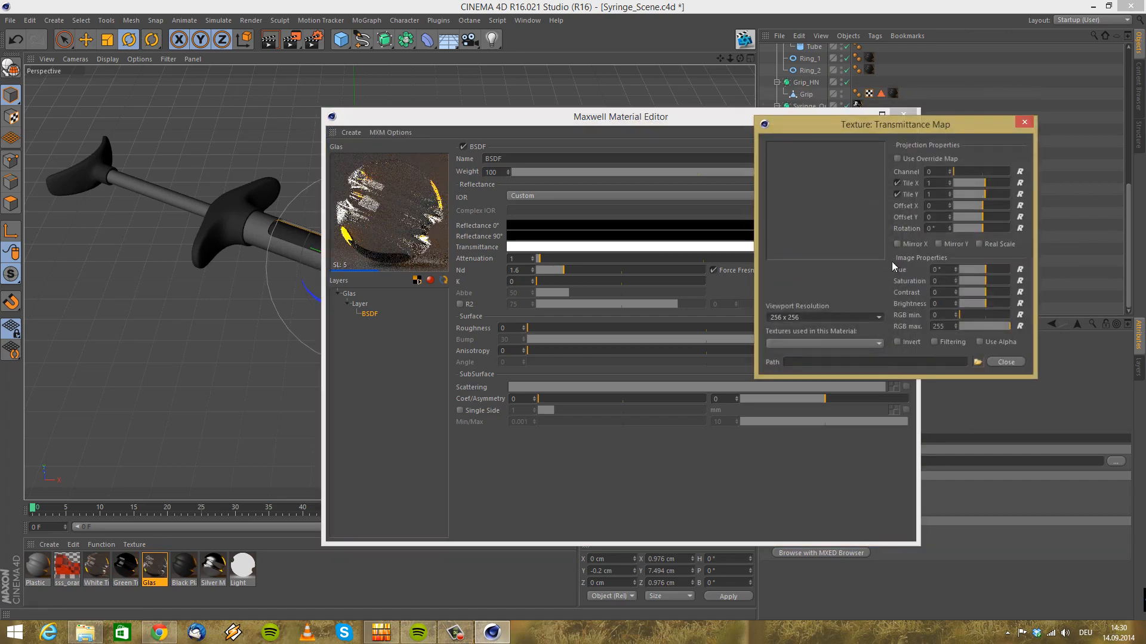
{"action": "left_click", "coordinate": [977, 362]}
{"action": "key", "text": "Return"}
{"action": "left_click", "coordinate": [1005, 363]}
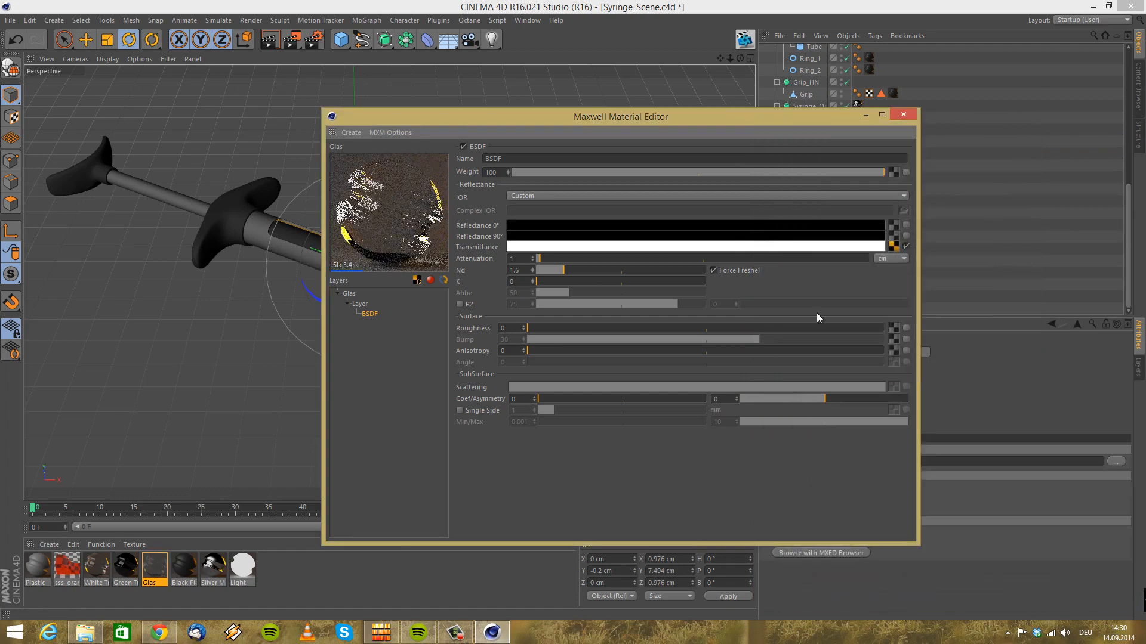
Try the Matte option in the general properties of the Glas material
{"action": "left_click", "coordinate": [360, 304]}
{"action": "left_click", "coordinate": [352, 293]}
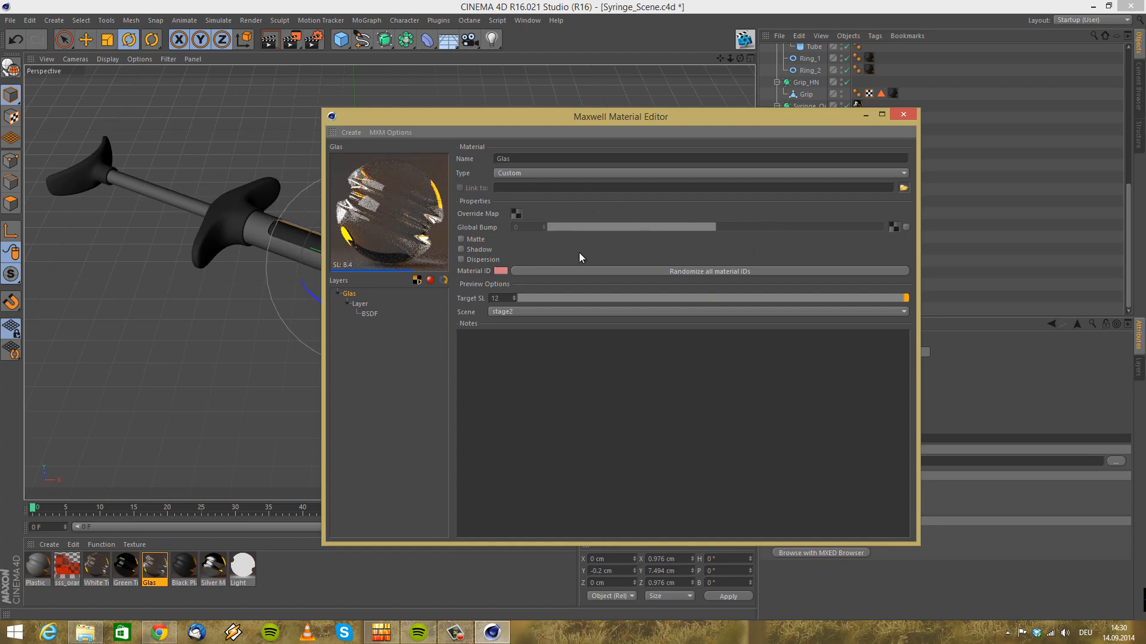
{"action": "left_click", "coordinate": [460, 238]}
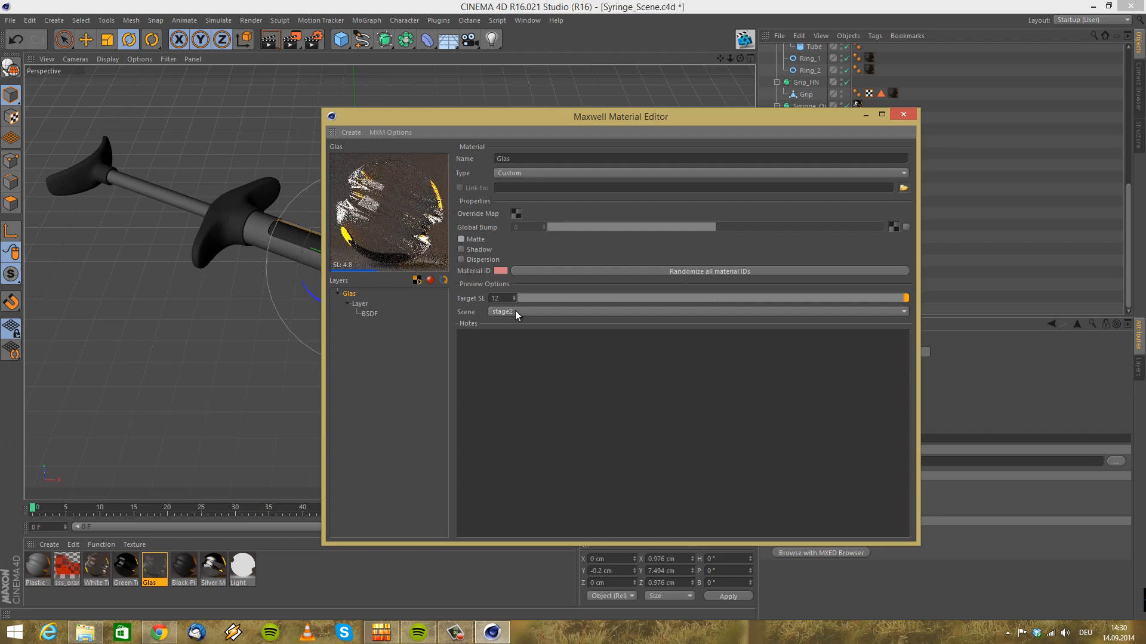
Load Meassure.jpg as the opacity mask of the Glas material's layer and close the material editor
{"action": "left_click", "coordinate": [360, 304]}
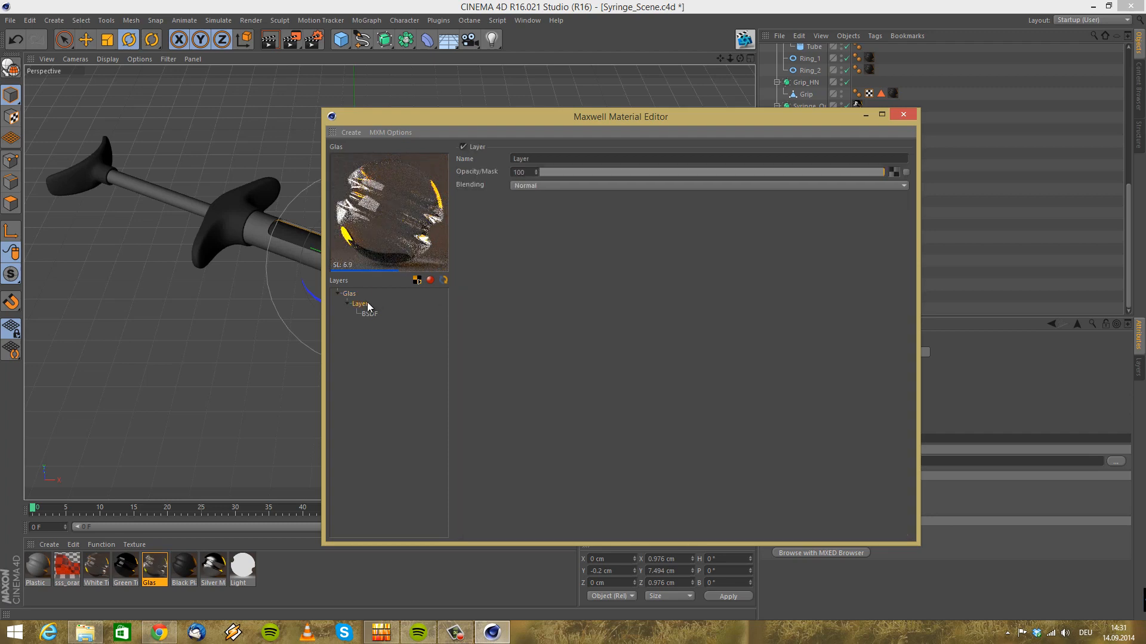
{"action": "left_click", "coordinate": [893, 172]}
{"action": "left_click", "coordinate": [977, 282]}
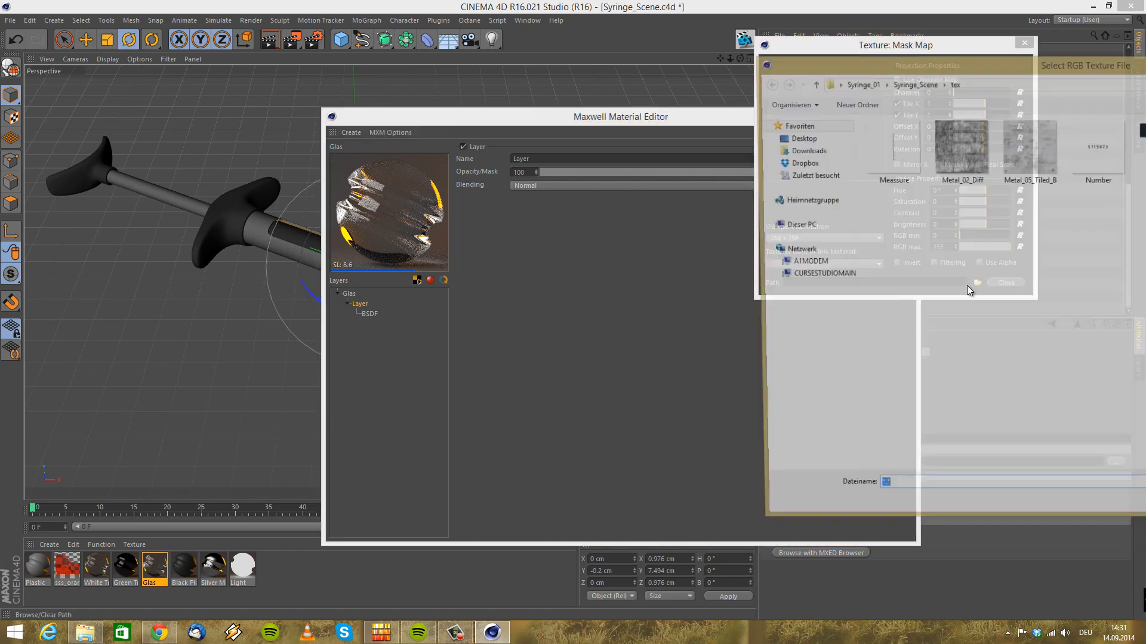
{"action": "double_click", "coordinate": [890, 156]}
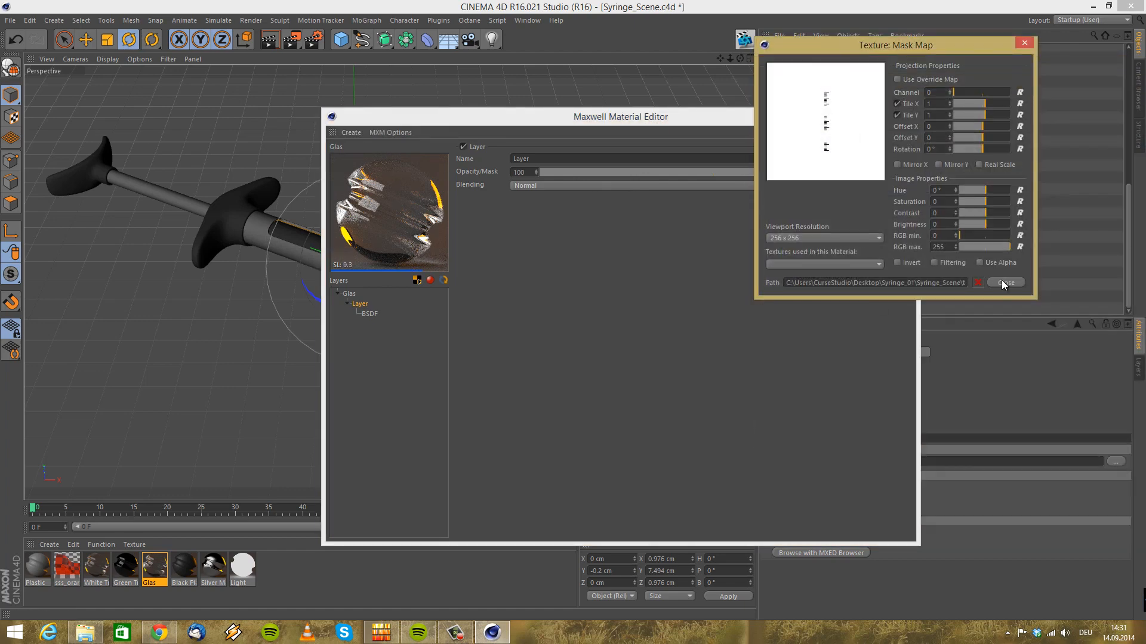
{"action": "left_click", "coordinate": [1005, 283]}
{"action": "left_click", "coordinate": [907, 116]}
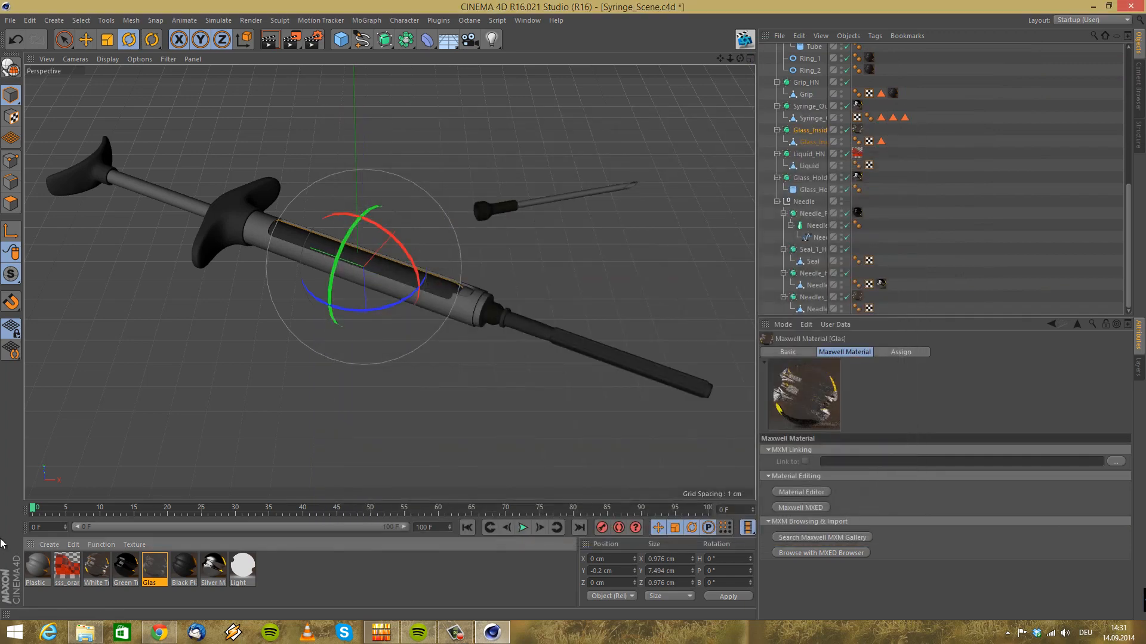
Create another new Maxwell material and open its BSDF properties in the material editor
{"action": "left_click", "coordinate": [40, 562]}
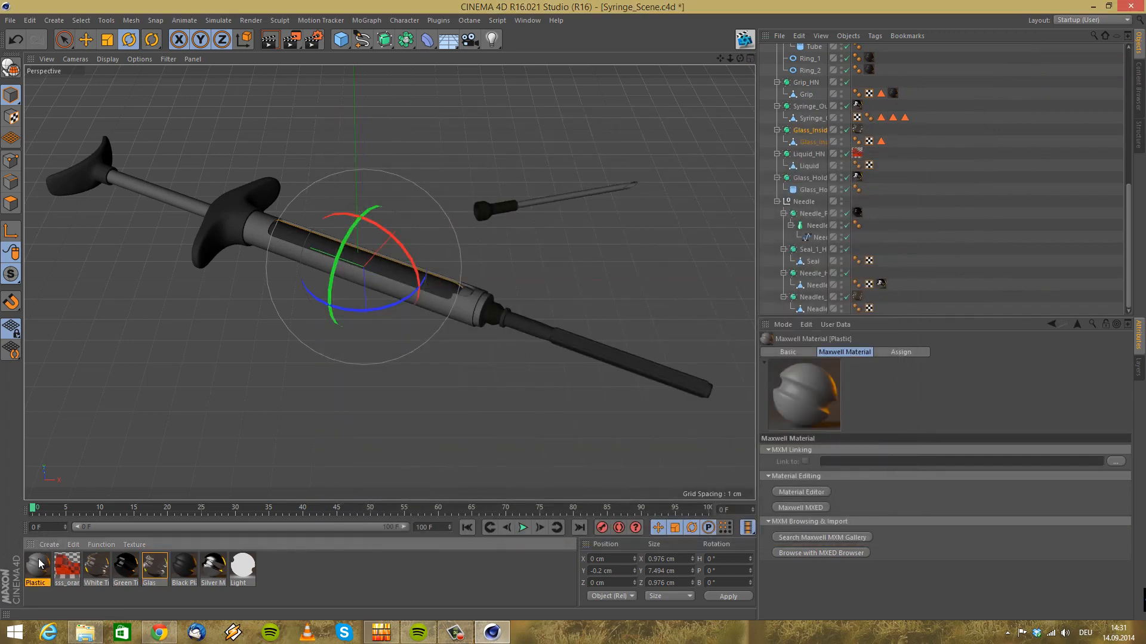
{"action": "left_click", "coordinate": [51, 544]}
{"action": "mouse_move", "coordinate": [83, 459]}
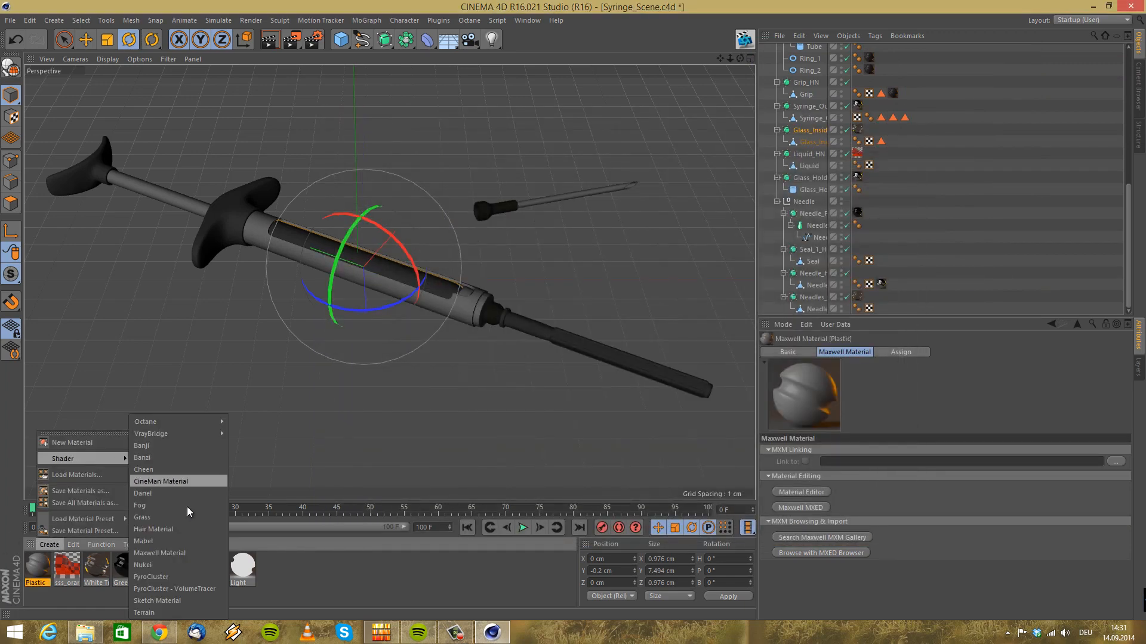
{"action": "left_click", "coordinate": [172, 557]}
{"action": "double_click", "coordinate": [41, 570]}
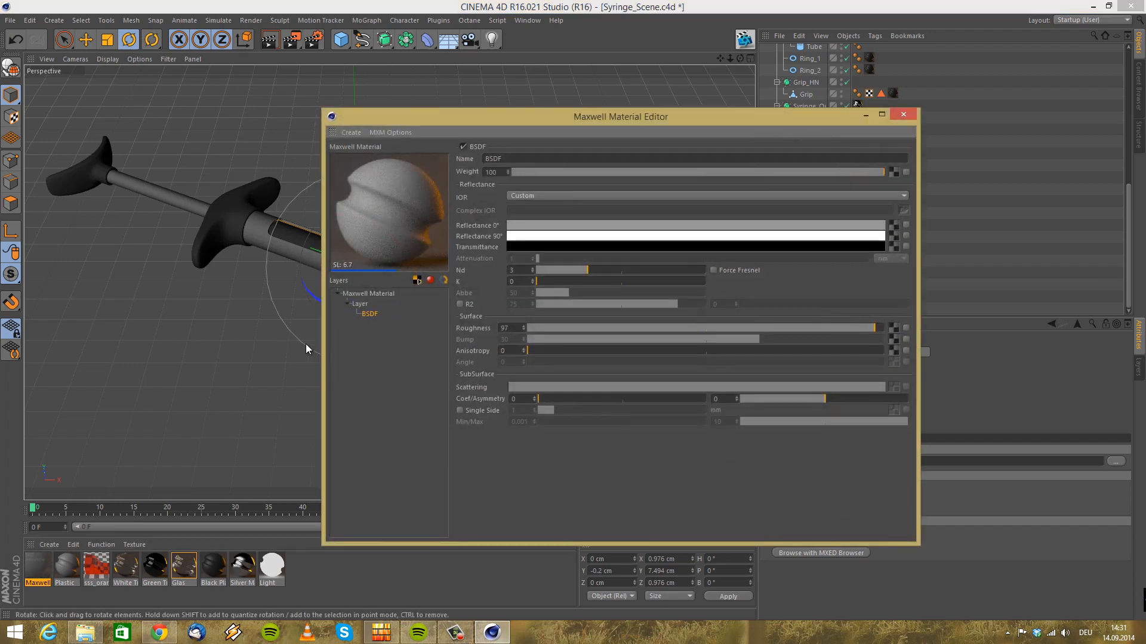
Load Meassure.jpg as the Reflectance 0° map of the new material's BSDF
{"action": "left_click", "coordinate": [893, 225]}
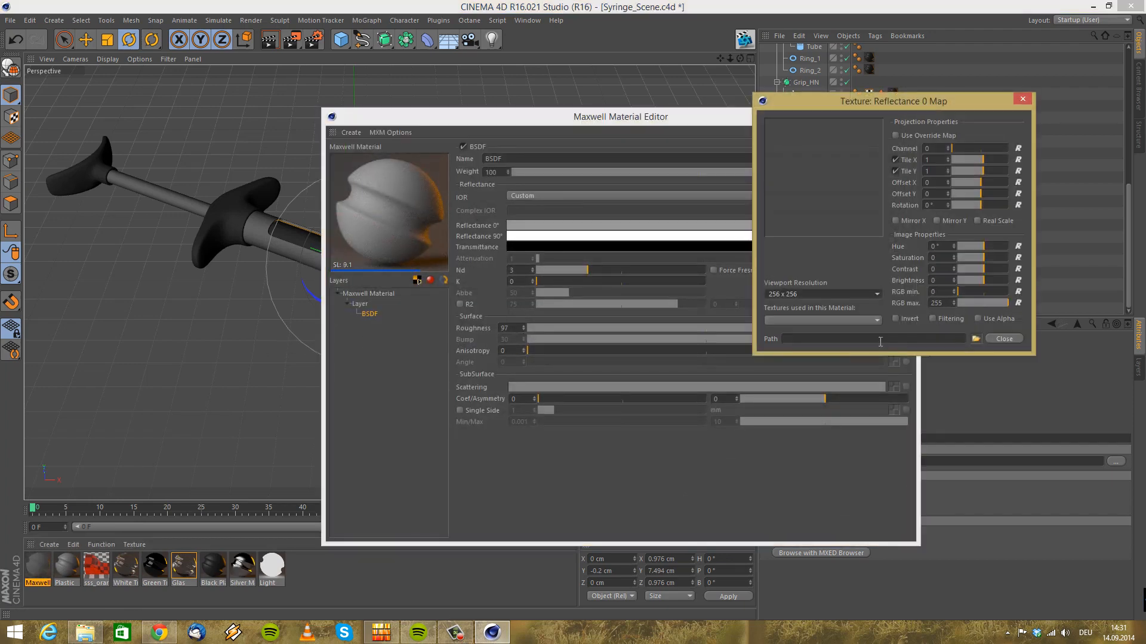
{"action": "left_click", "coordinate": [975, 338]}
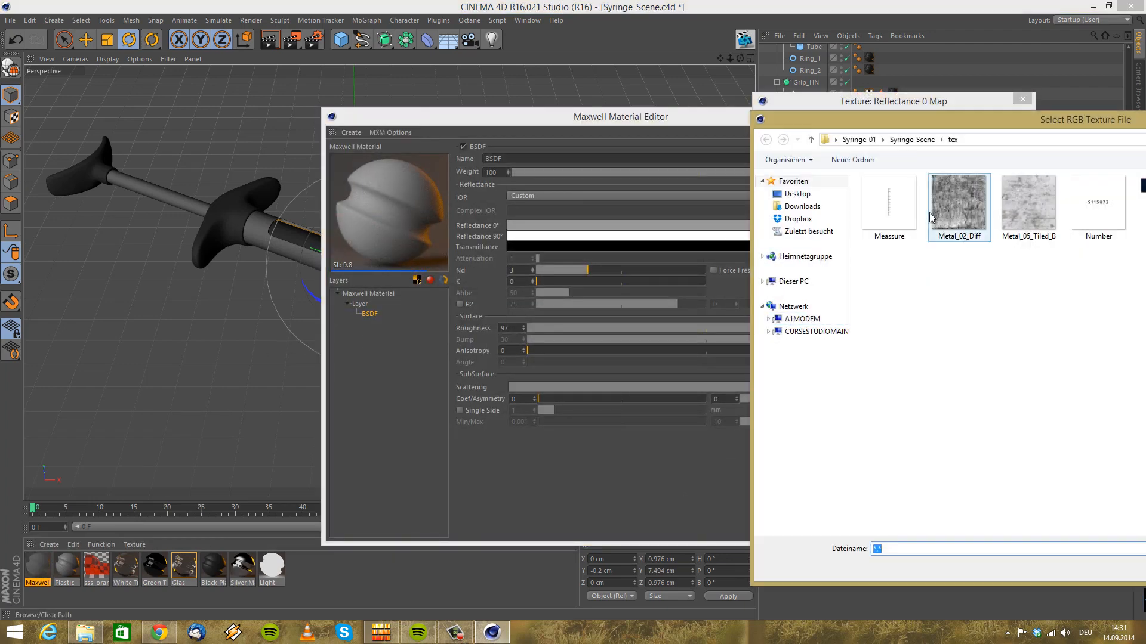
{"action": "left_click_drag", "start_coordinate": [844, 120], "coordinate": [95, 102]}
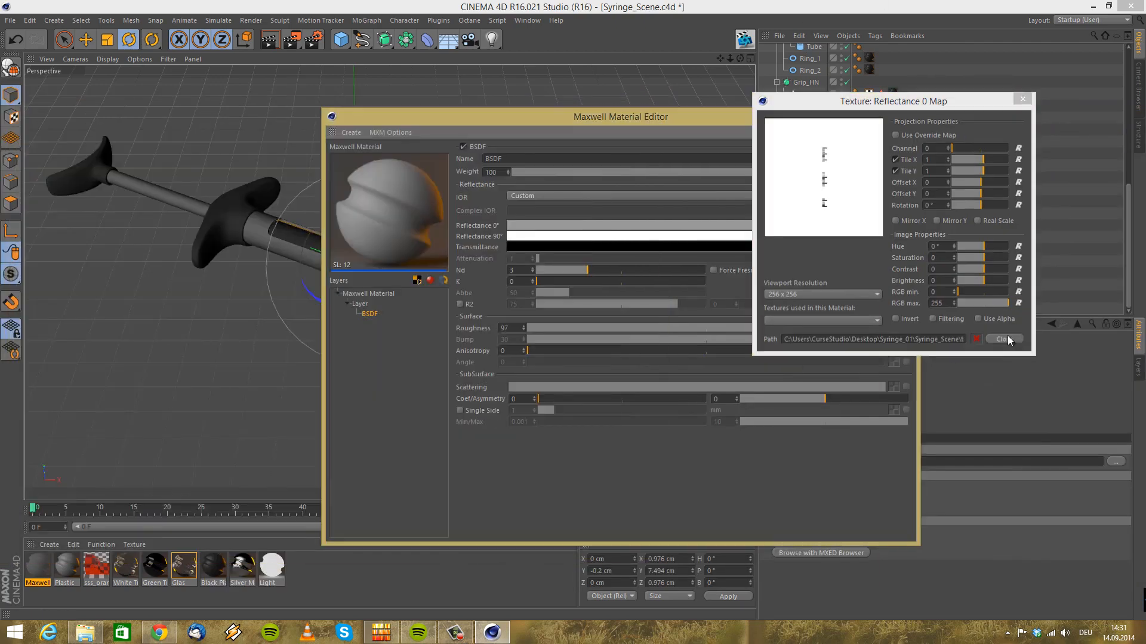
{"action": "left_click", "coordinate": [1006, 338]}
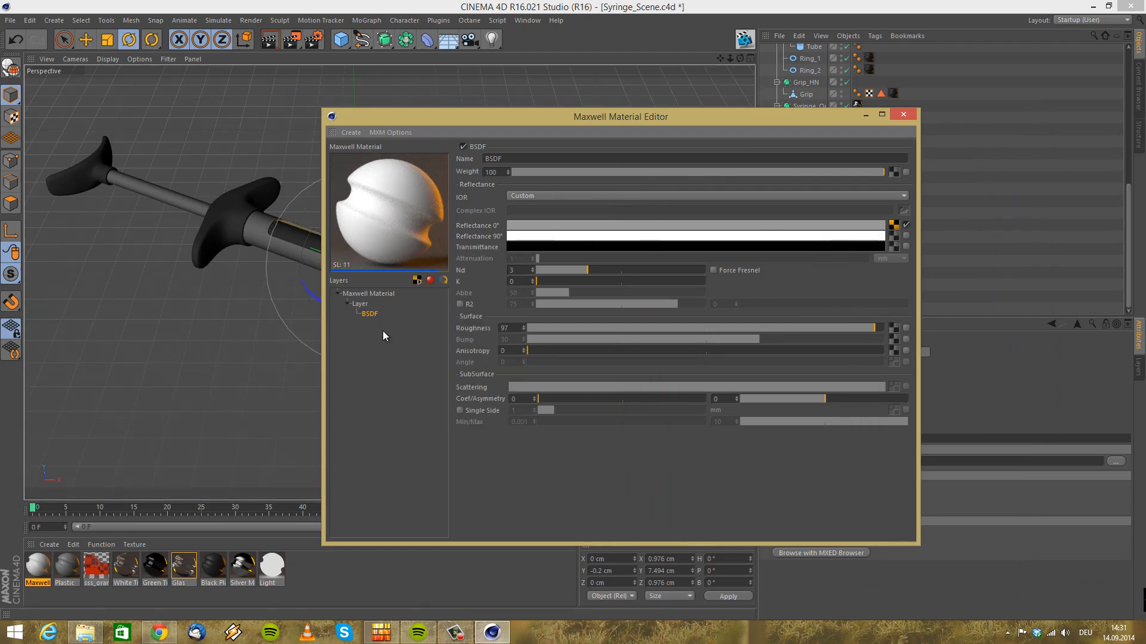
Reuse the material's existing Meassure.jpg texture as the opacity mask of its layer
{"action": "left_click", "coordinate": [360, 304]}
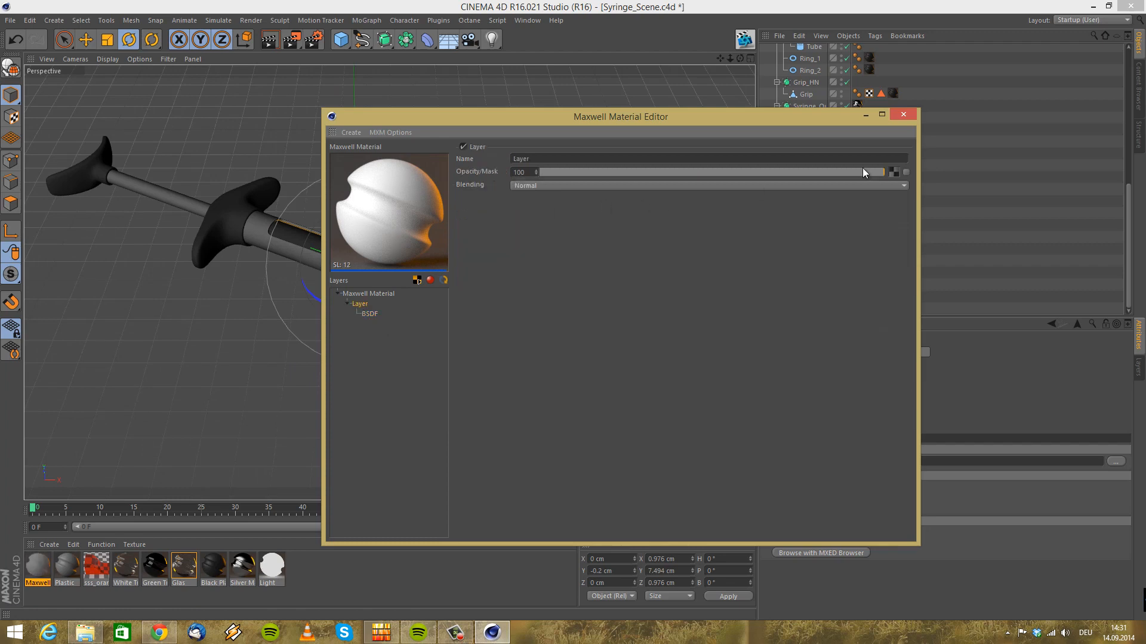
{"action": "left_click", "coordinate": [893, 172]}
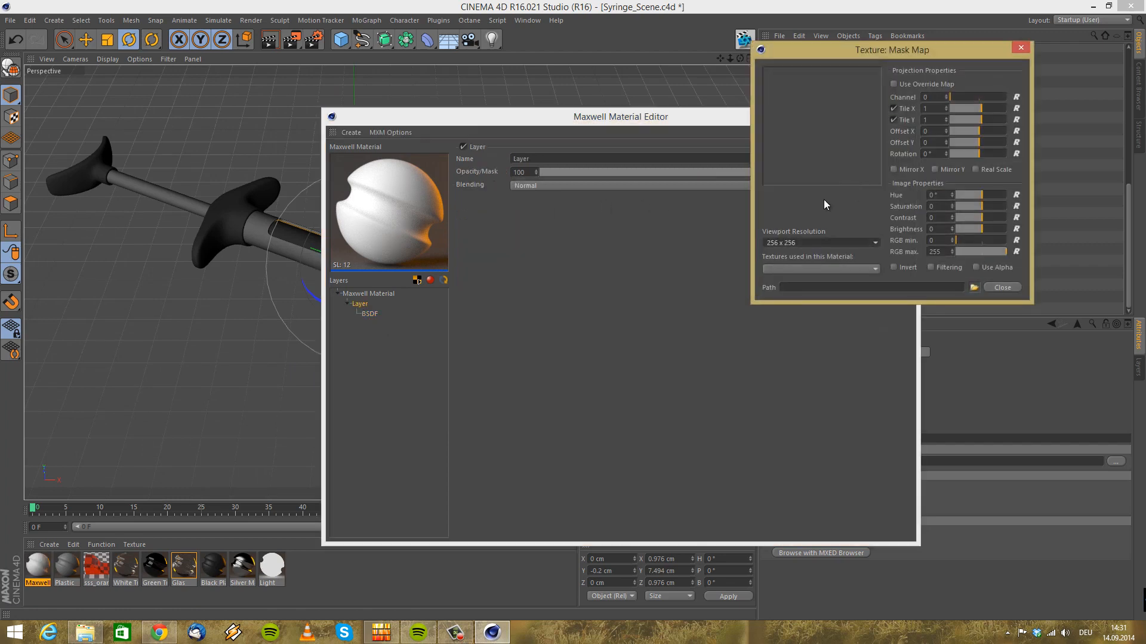
{"action": "left_click", "coordinate": [847, 268]}
{"action": "left_click", "coordinate": [836, 280]}
{"action": "left_click", "coordinate": [1002, 288]}
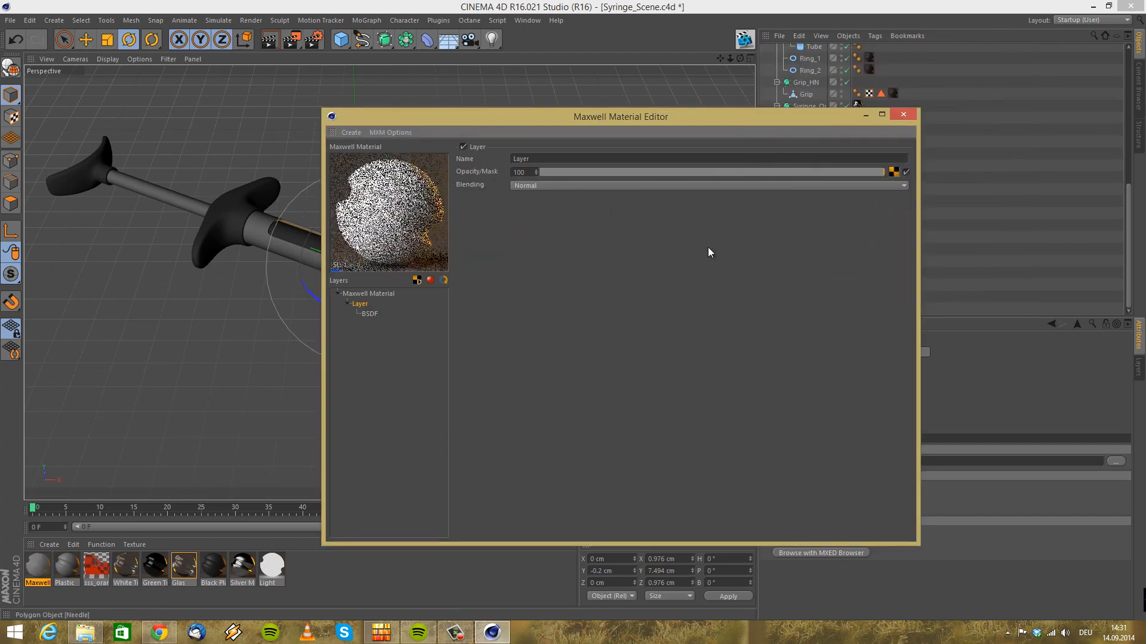
Invert the Meassure.jpg texture in the layer's opacity mask
{"action": "left_click", "coordinate": [893, 172]}
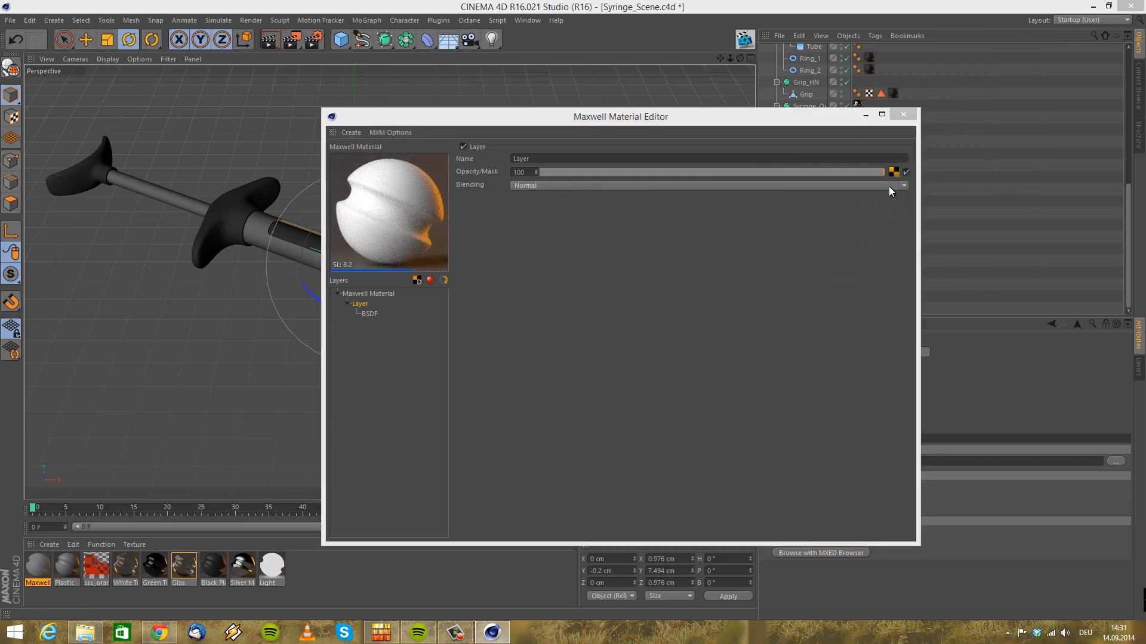
{"action": "left_click", "coordinate": [908, 268]}
{"action": "left_click", "coordinate": [1001, 287]}
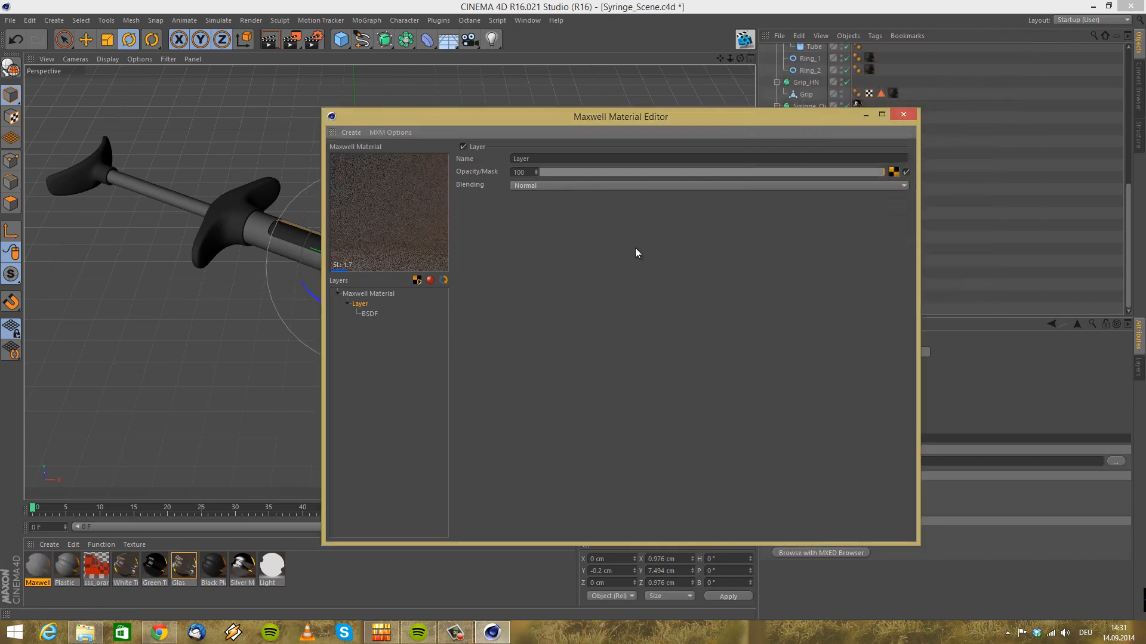
Review the new material's BSDF and layer settings and close the material editor
{"action": "left_click", "coordinate": [364, 313]}
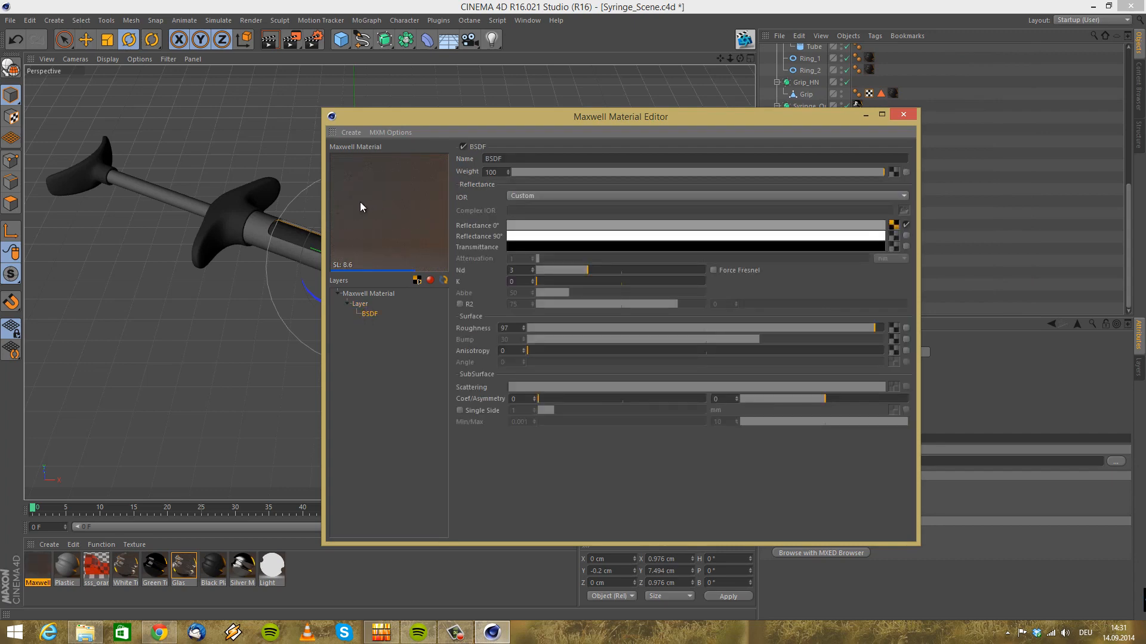
{"action": "left_click", "coordinate": [364, 305]}
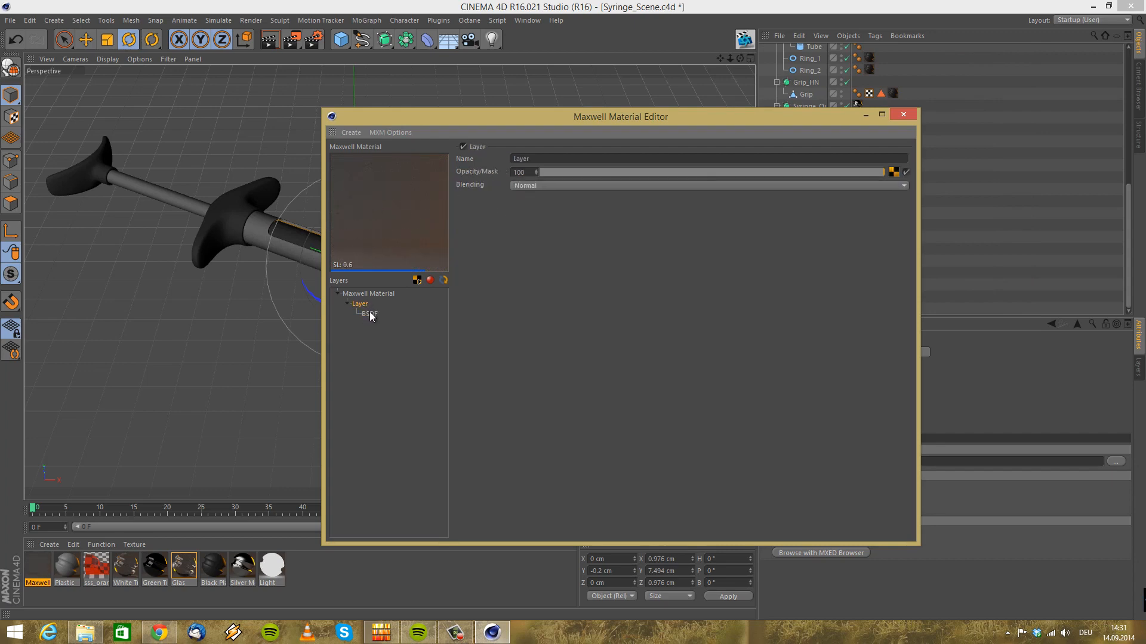
{"action": "left_click", "coordinate": [369, 312]}
{"action": "left_click", "coordinate": [362, 304]}
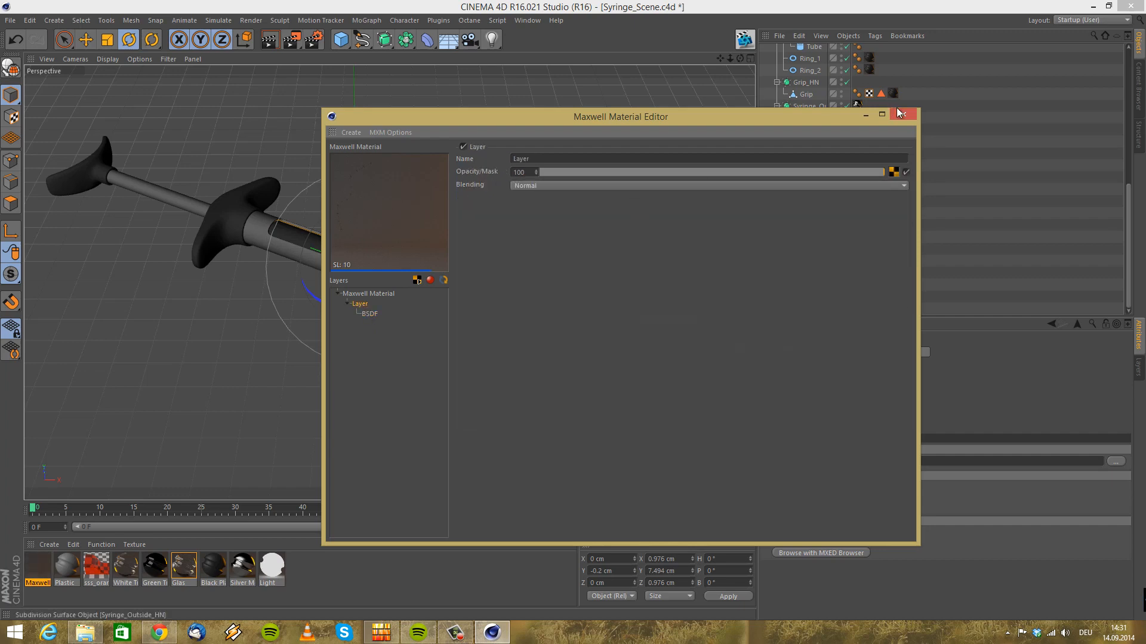
{"action": "left_click", "coordinate": [902, 115]}
Try inverting the Meassure.jpg opacity mask on the Glas material's layer
{"action": "left_click", "coordinate": [181, 569]}
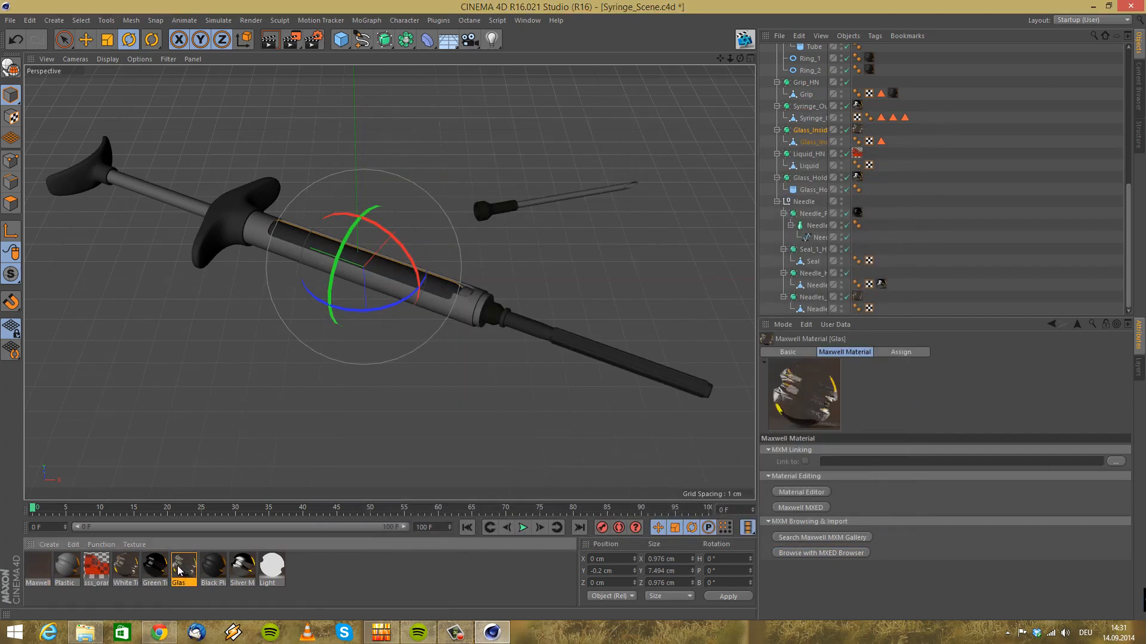
{"action": "double_click", "coordinate": [179, 569]}
{"action": "left_click", "coordinate": [369, 314]}
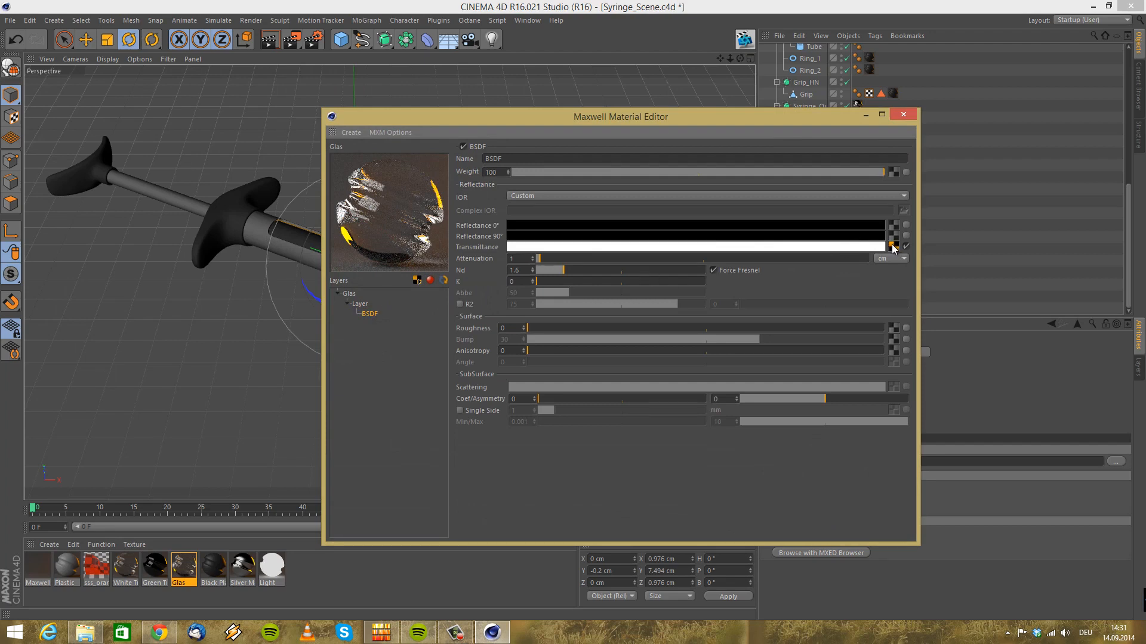
{"action": "left_click", "coordinate": [349, 294]}
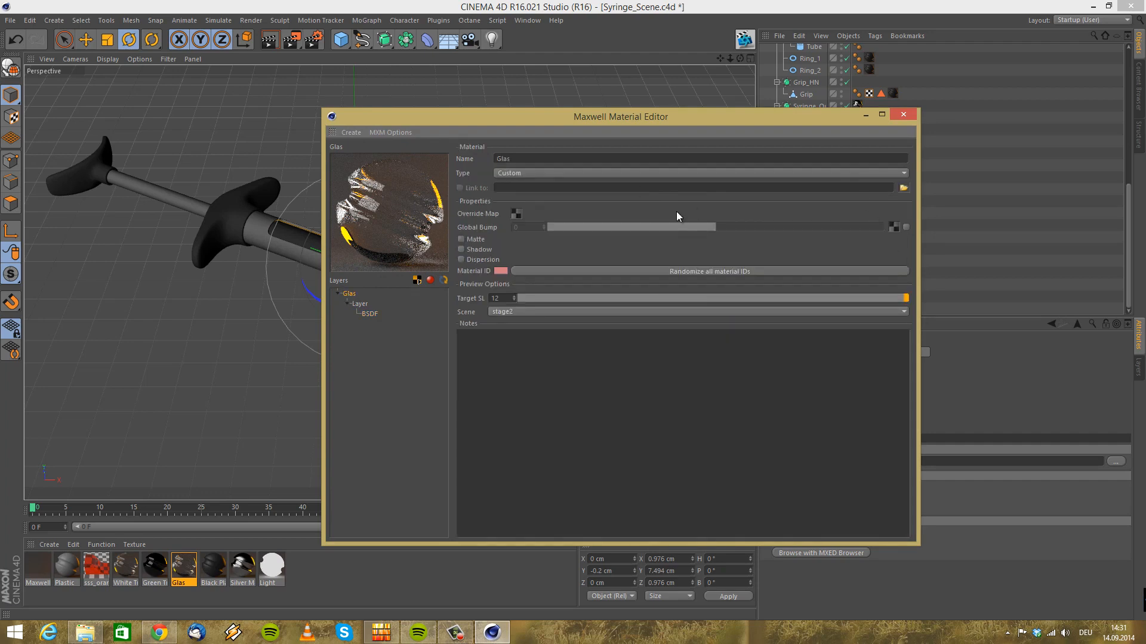
{"action": "left_click", "coordinate": [360, 304]}
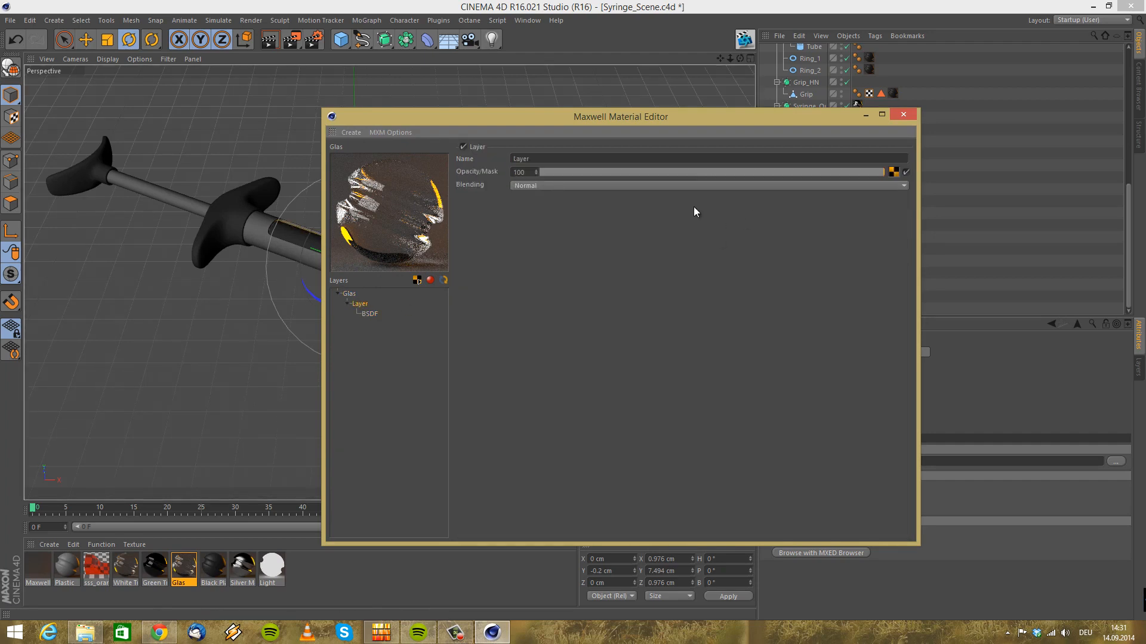
{"action": "left_click", "coordinate": [894, 172]}
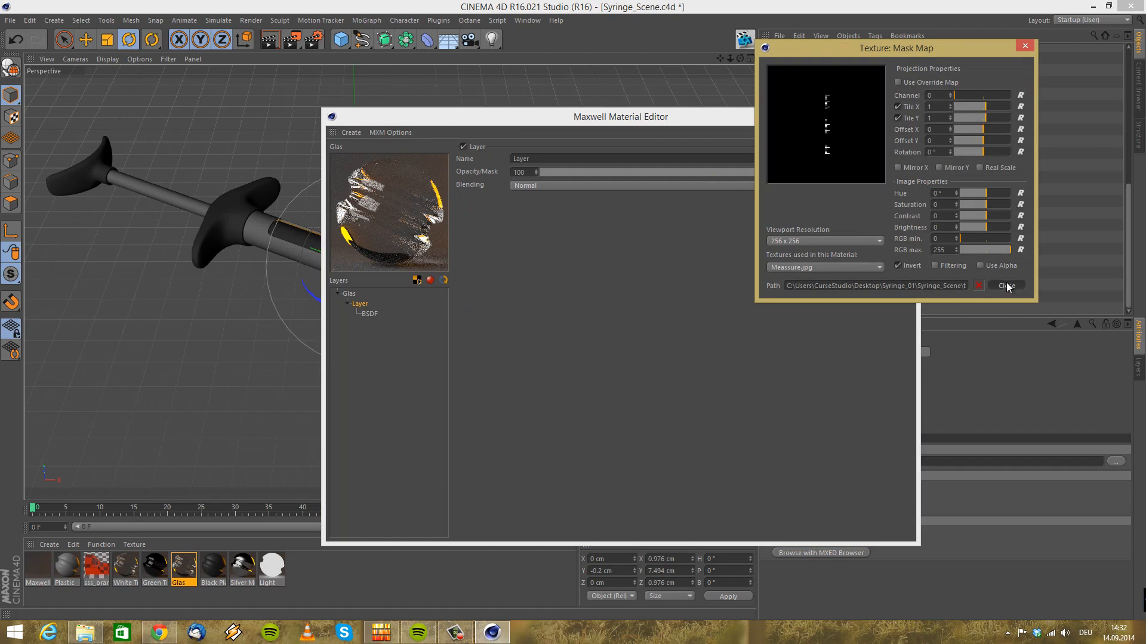
{"action": "left_click", "coordinate": [1006, 286]}
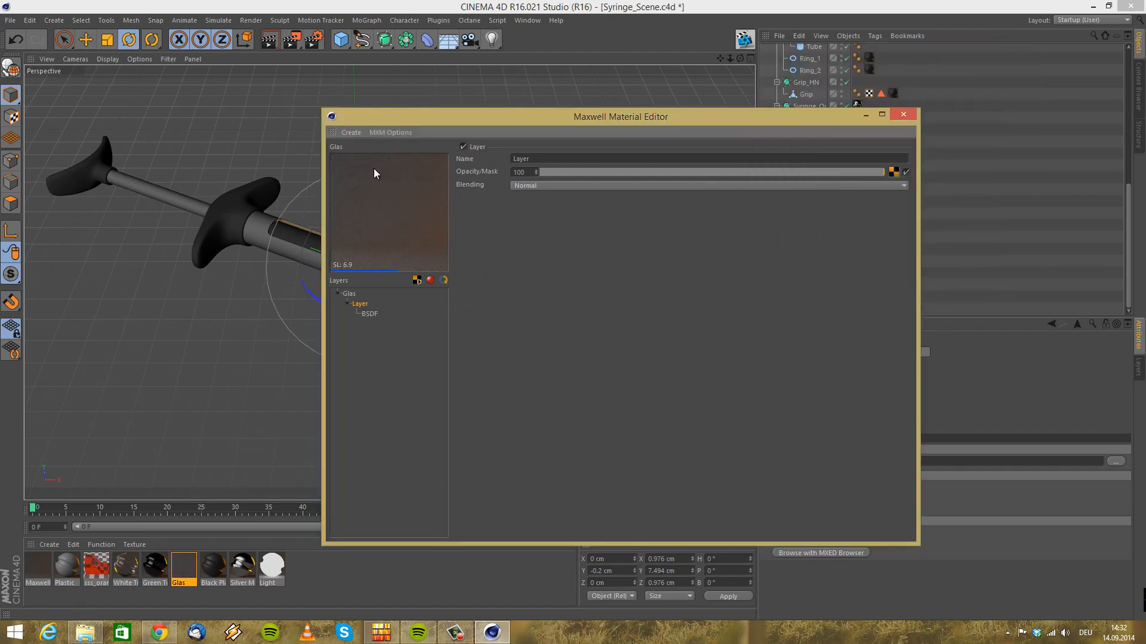
Turn off the inversion of the Glas layer's opacity mask and close the material editor
{"action": "left_click", "coordinate": [373, 314]}
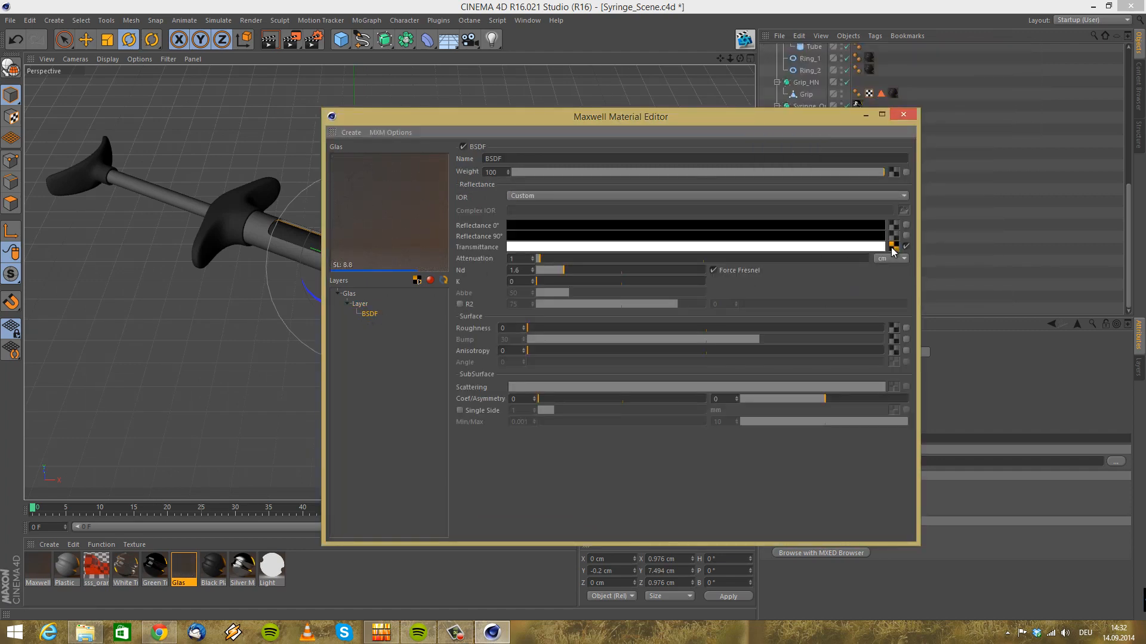
{"action": "left_click", "coordinate": [360, 304]}
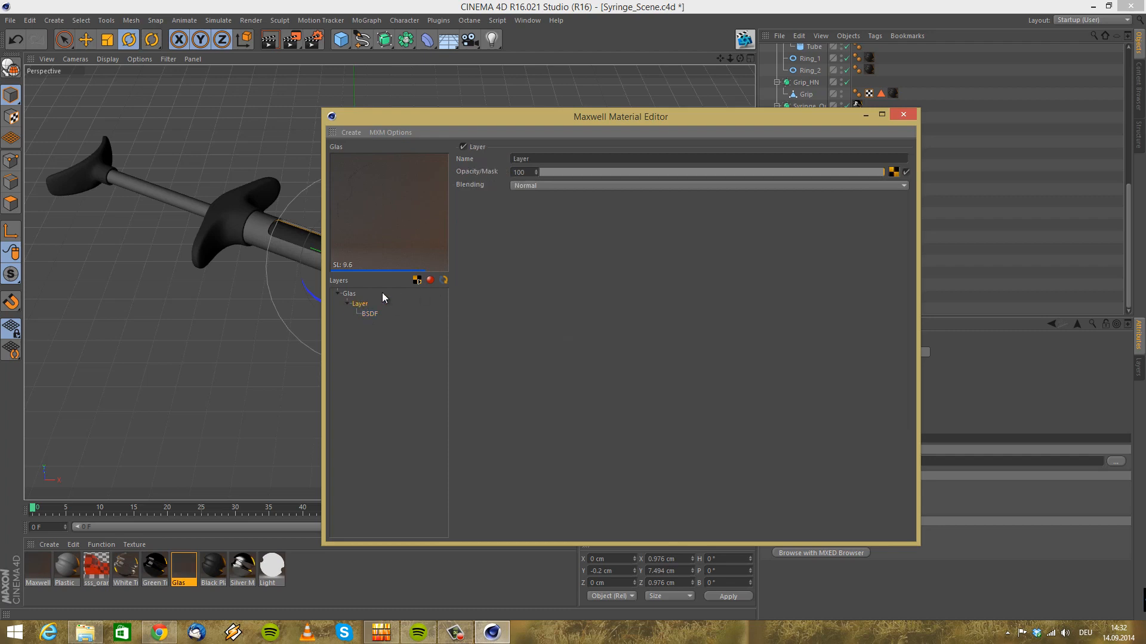
{"action": "left_click", "coordinate": [889, 173]}
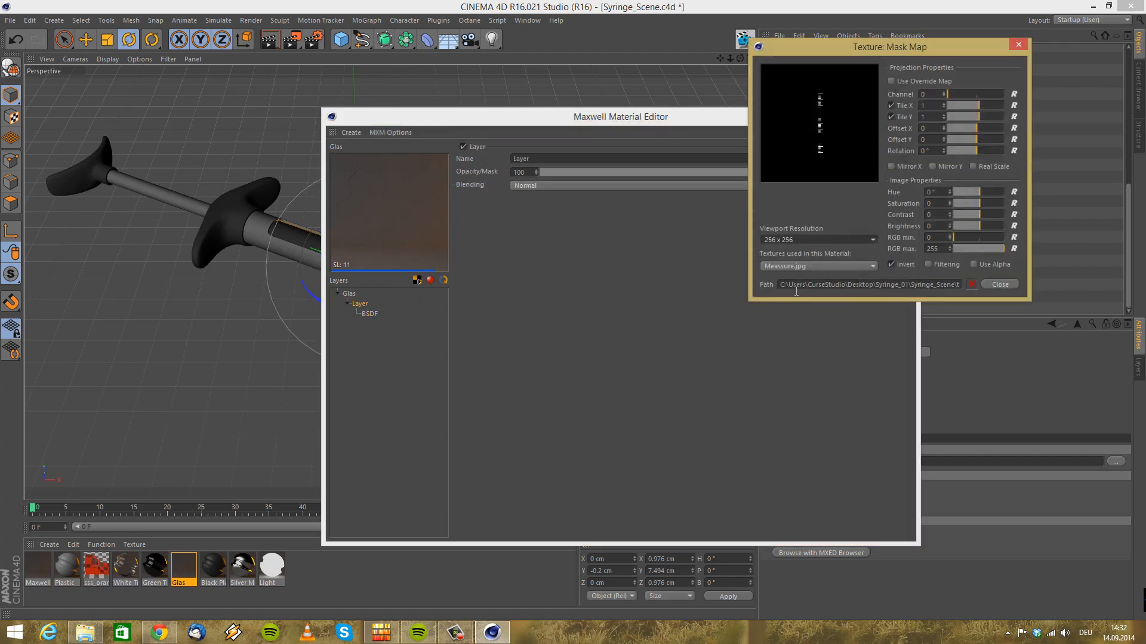
{"action": "left_click", "coordinate": [891, 264]}
{"action": "left_click", "coordinate": [1000, 285]}
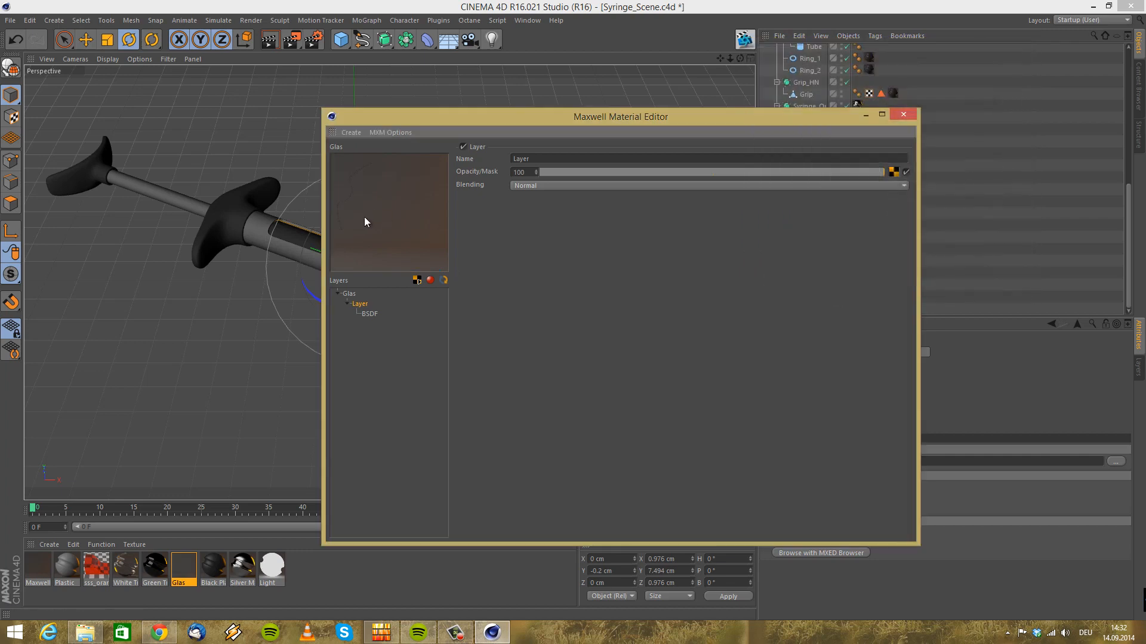
{"action": "left_click", "coordinate": [910, 118]}
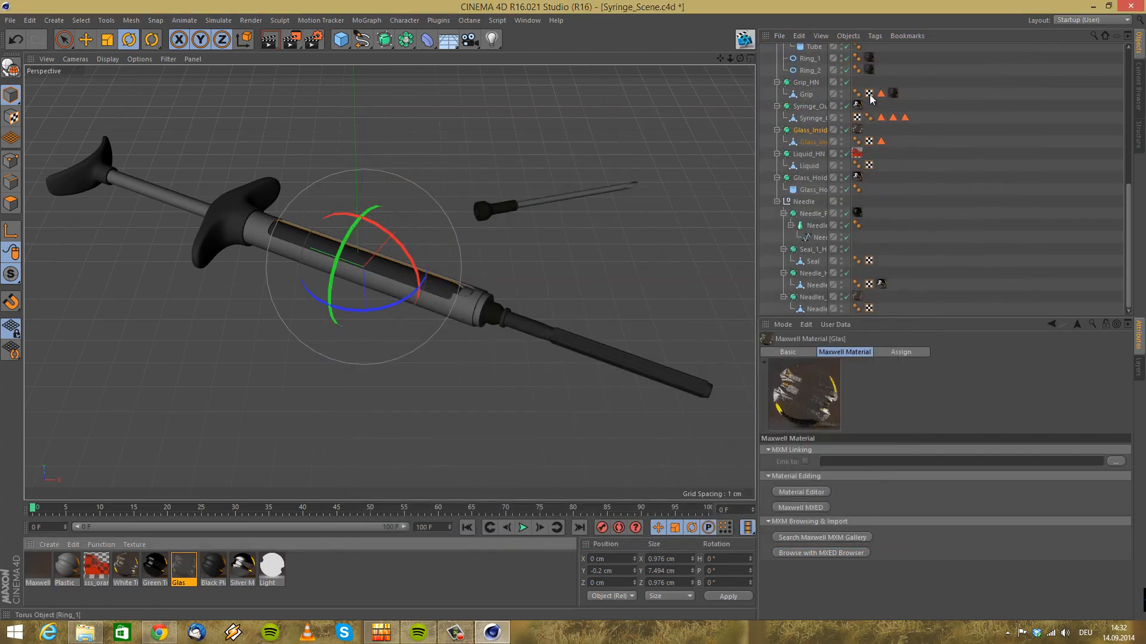
Preview the syringe scene in Maxwell Fire from the Scene object's engine settings, and close the preview
{"action": "scroll", "coordinate": [800, 149], "scroll_direction": "up", "scroll_amount": 10}
{"action": "left_click", "coordinate": [789, 50]}
{"action": "left_click", "coordinate": [865, 375]}
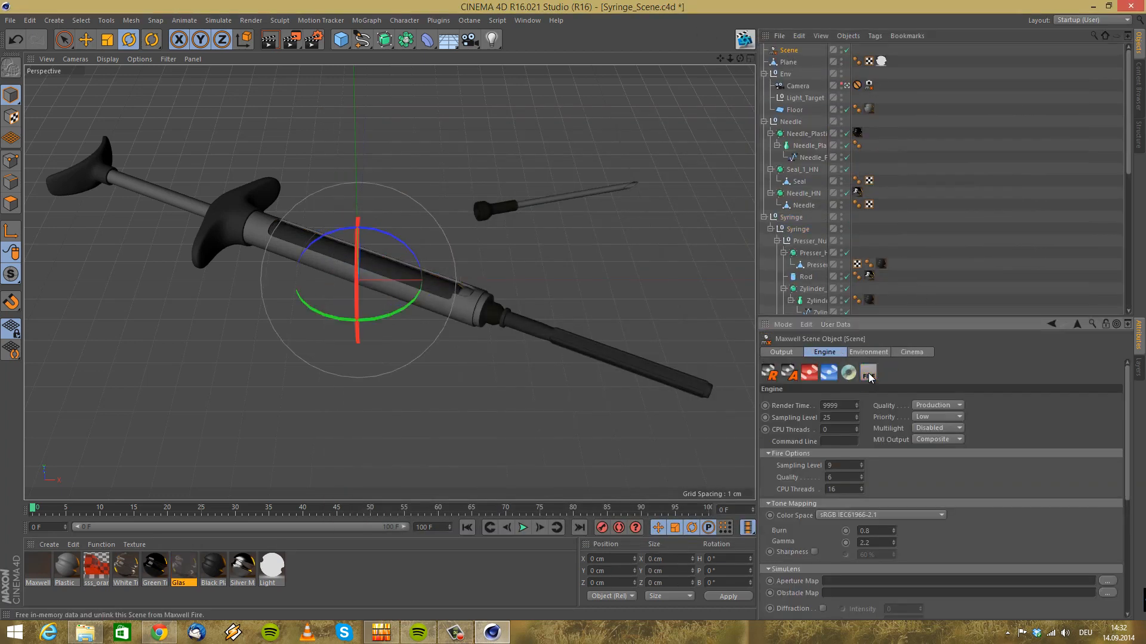
{"action": "left_click_drag", "start_coordinate": [276, 52], "coordinate": [481, 83]}
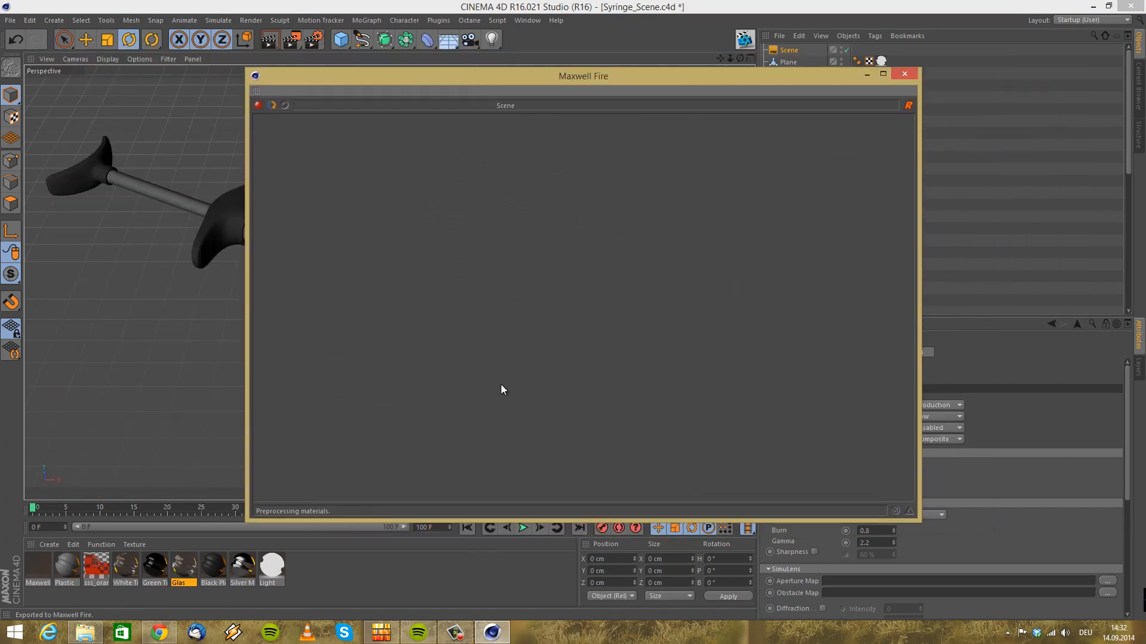
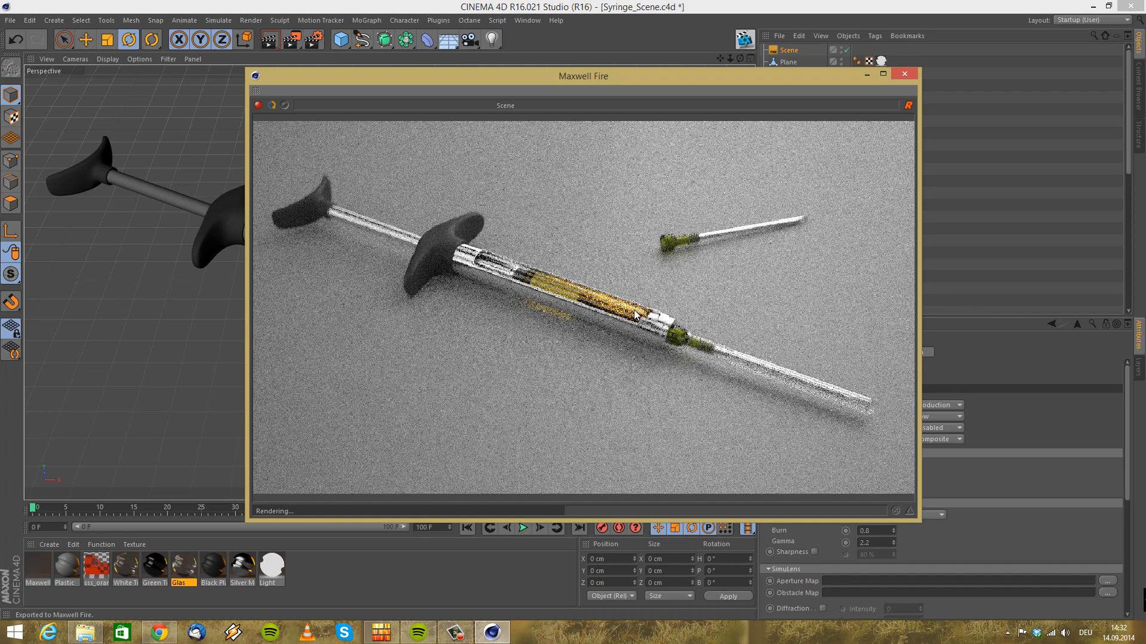
{"action": "left_click", "coordinate": [904, 73]}
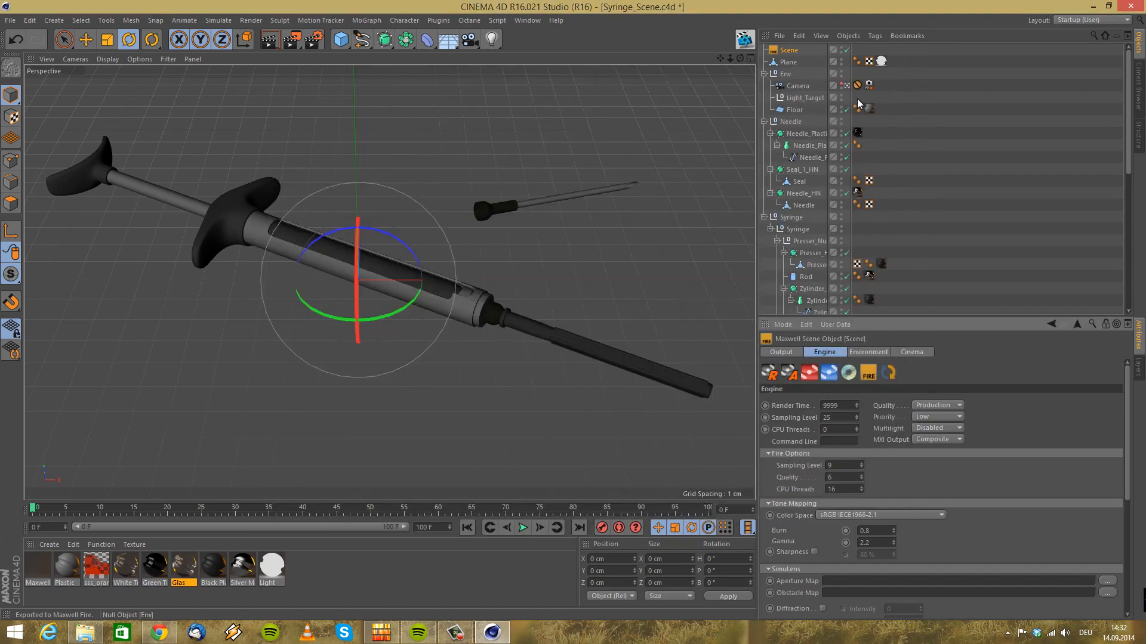
Remove the Meassure.jpg transmittance map from the Glas material's BSDF
{"action": "double_click", "coordinate": [185, 566]}
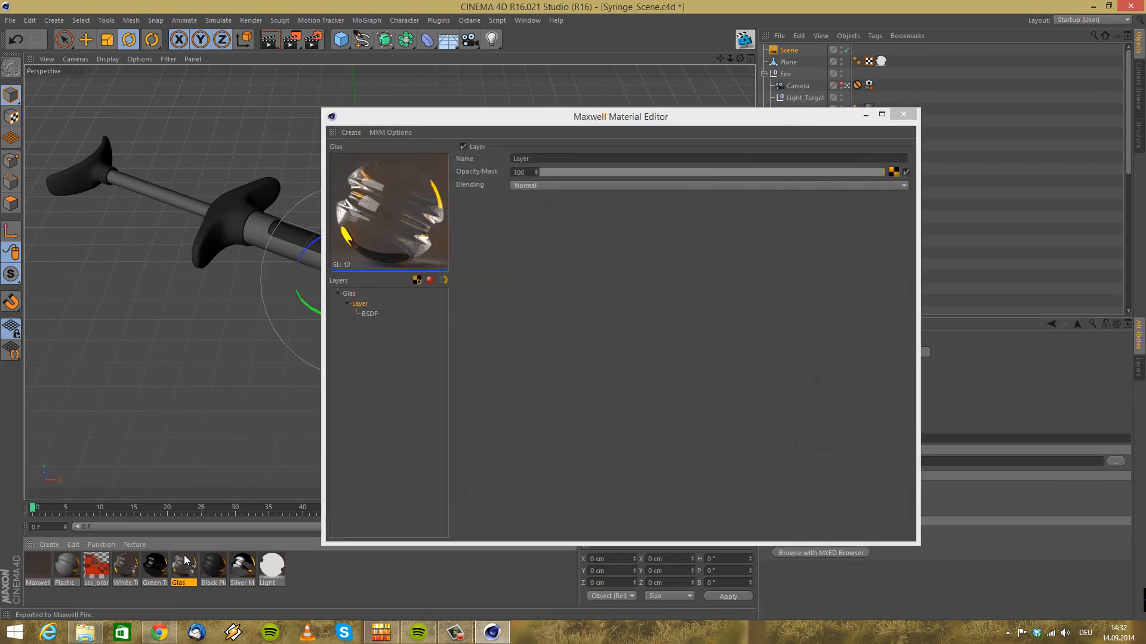
{"action": "left_click", "coordinate": [370, 313]}
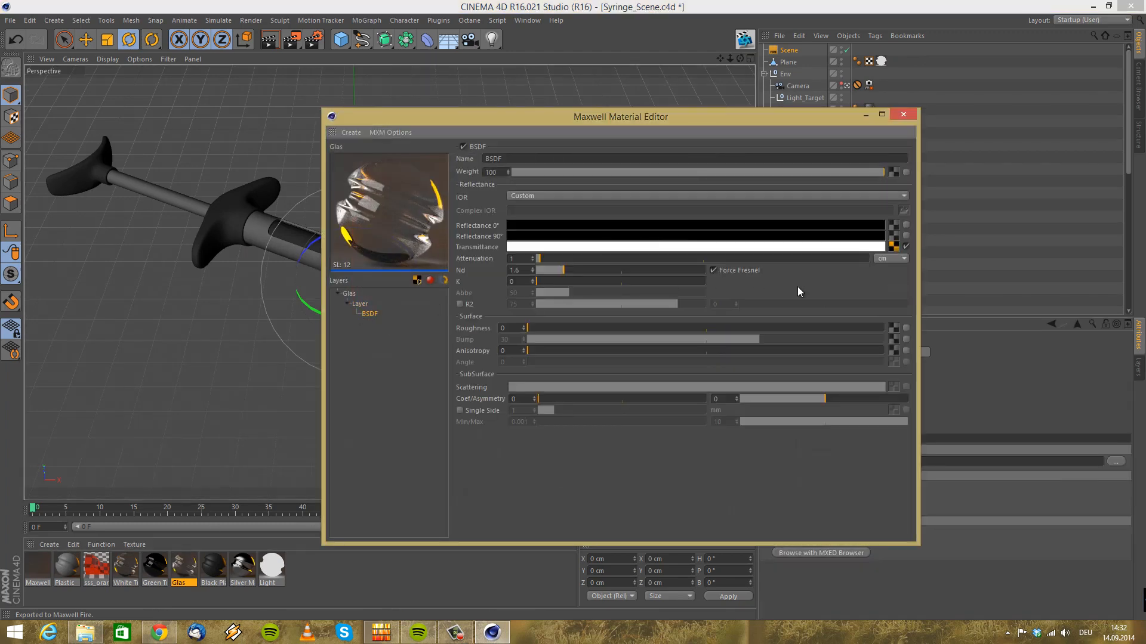
{"action": "left_click", "coordinate": [891, 246]}
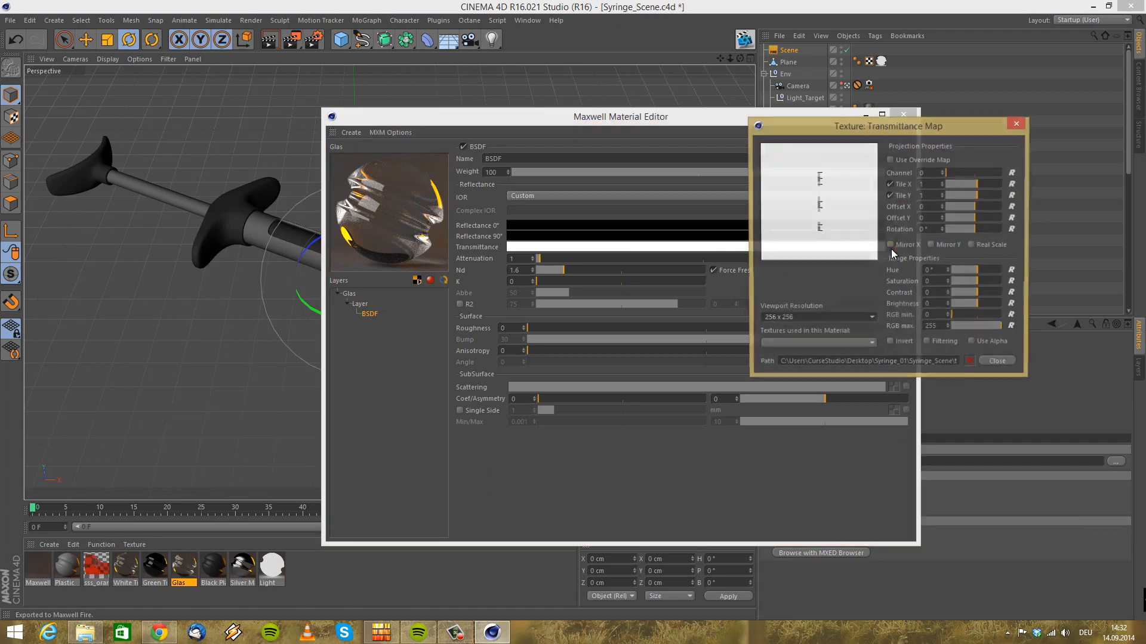
{"action": "left_click", "coordinate": [998, 363]}
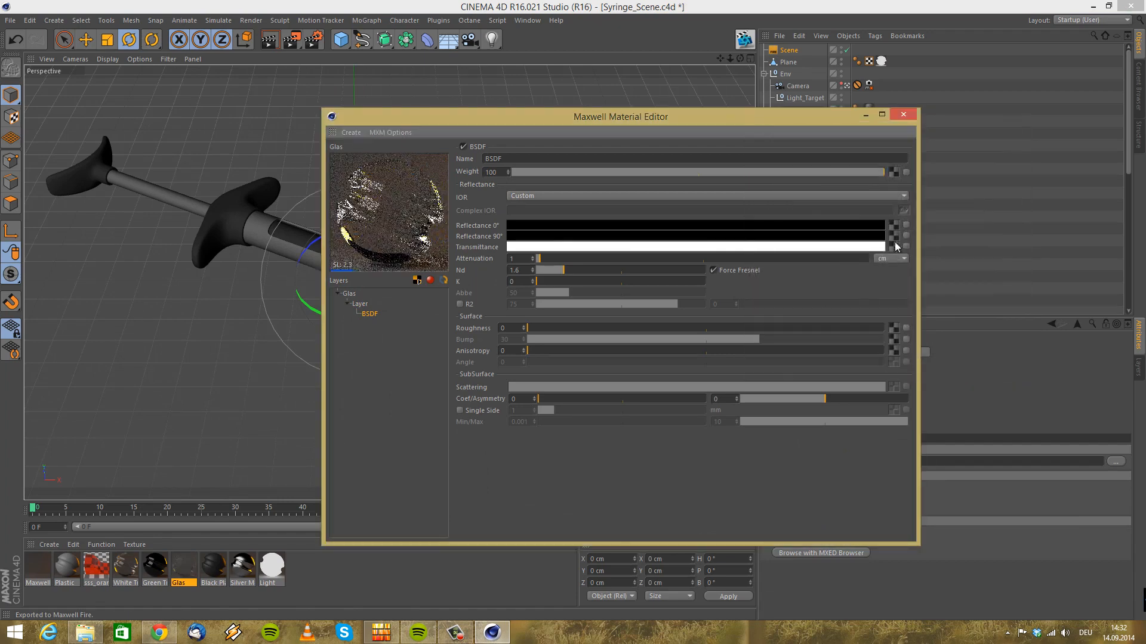
Remove the Meassure.jpg texture from the opacity mask of the Glas material's layer
{"action": "left_click", "coordinate": [360, 304]}
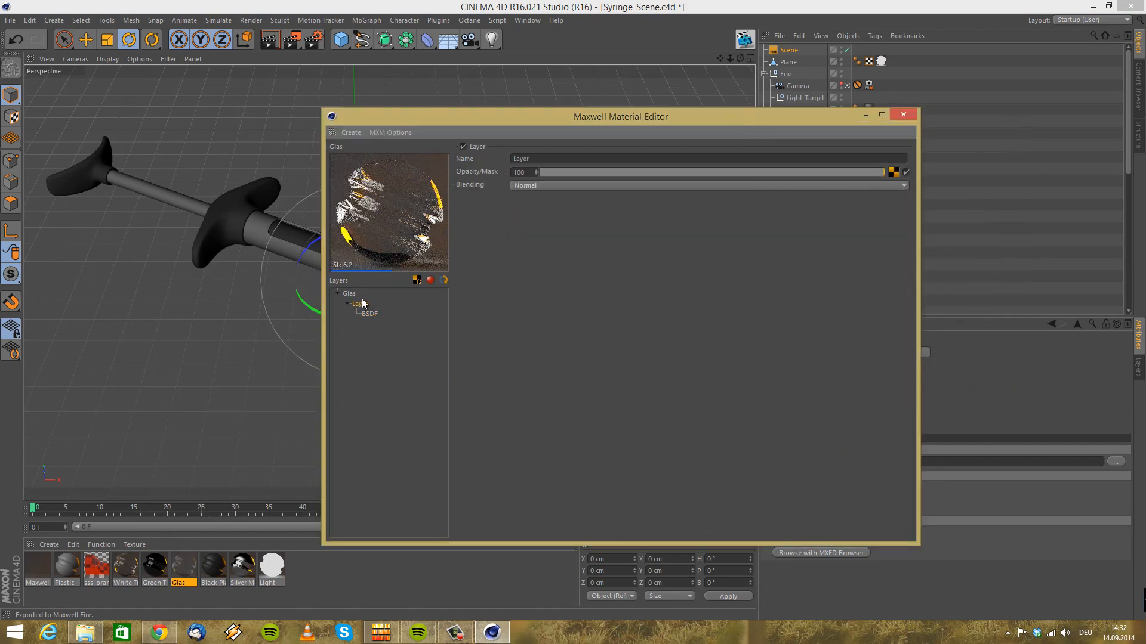
{"action": "left_click", "coordinate": [903, 174]}
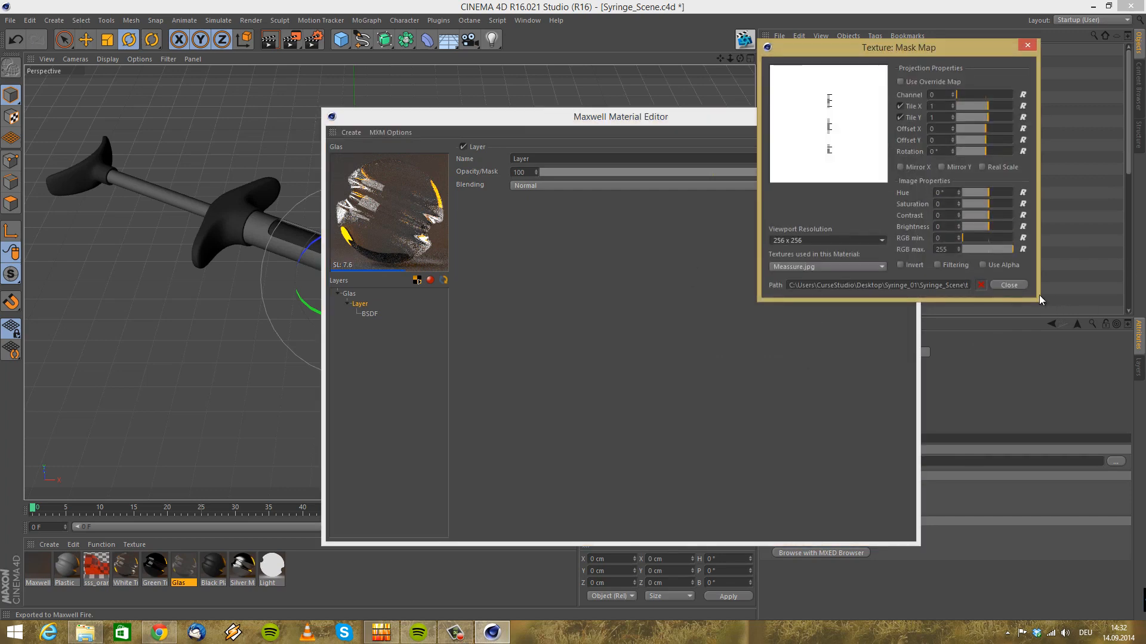
{"action": "left_click", "coordinate": [980, 284]}
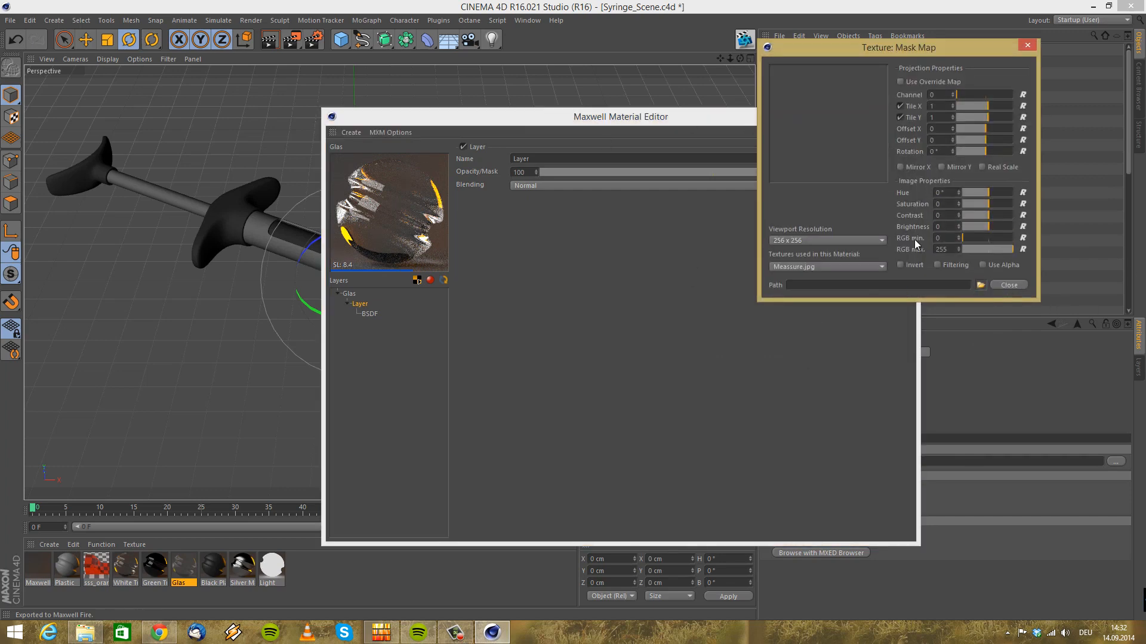
{"action": "left_click", "coordinate": [1006, 285]}
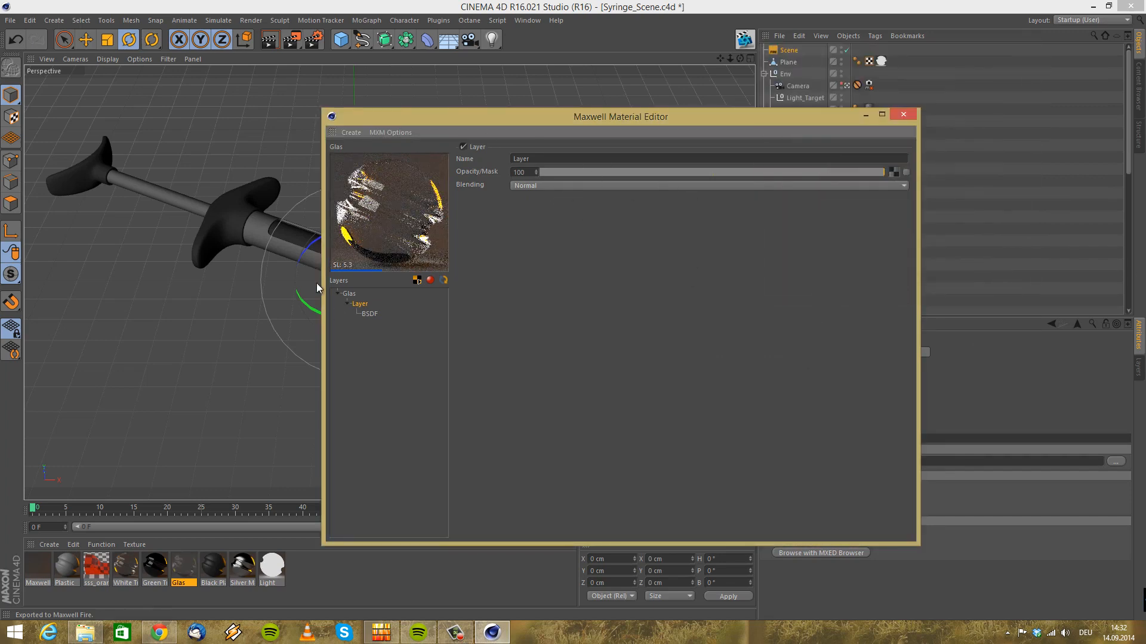
Add a second layer to the Glas material
{"action": "left_click", "coordinate": [370, 314]}
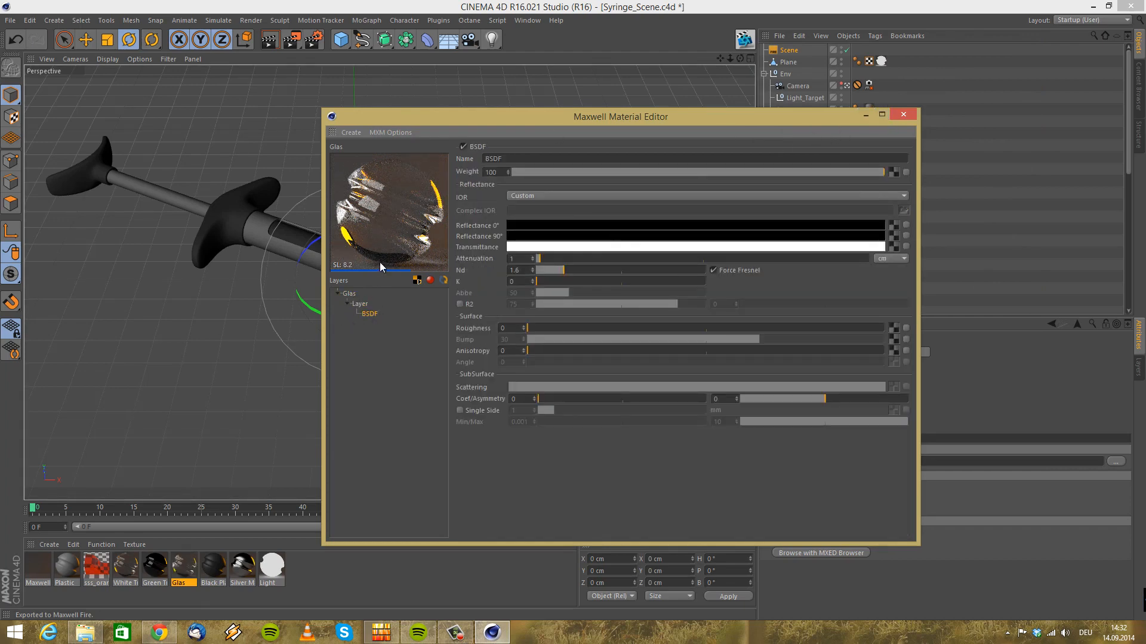
{"action": "right_click", "coordinate": [363, 305]}
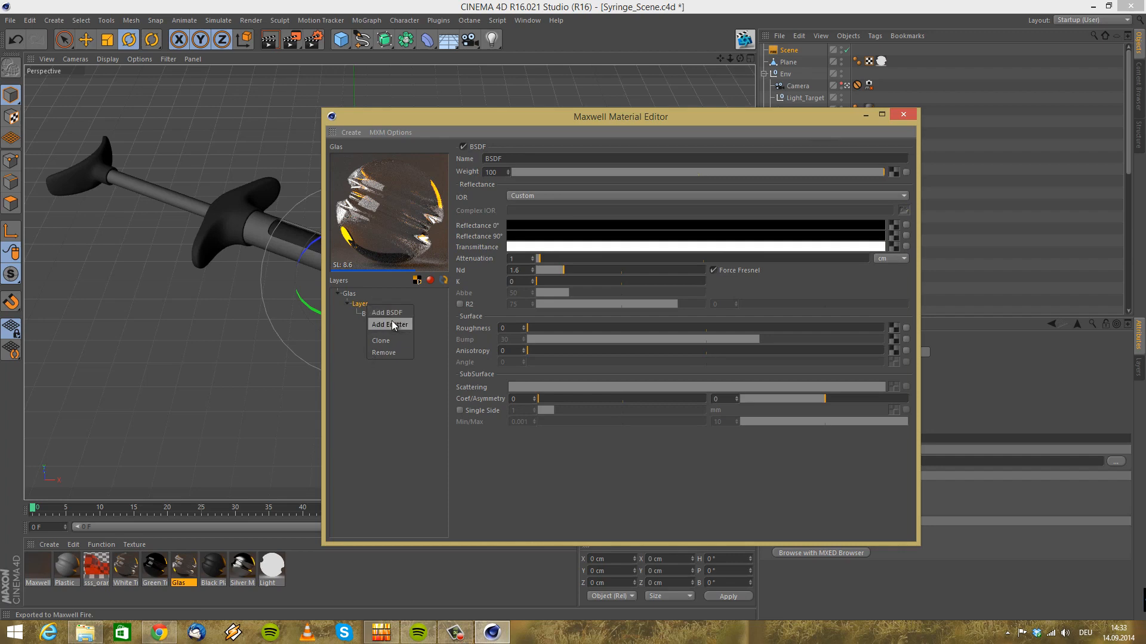
{"action": "left_click", "coordinate": [345, 369]}
{"action": "right_click", "coordinate": [363, 307]}
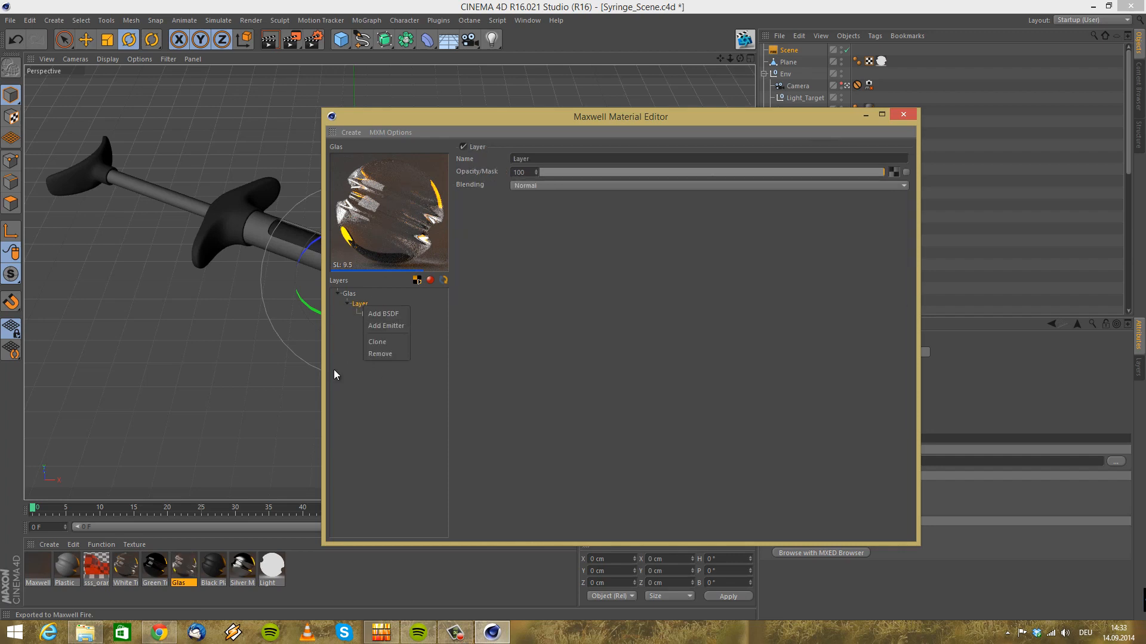
{"action": "left_click", "coordinate": [345, 294]}
{"action": "right_click", "coordinate": [347, 296]}
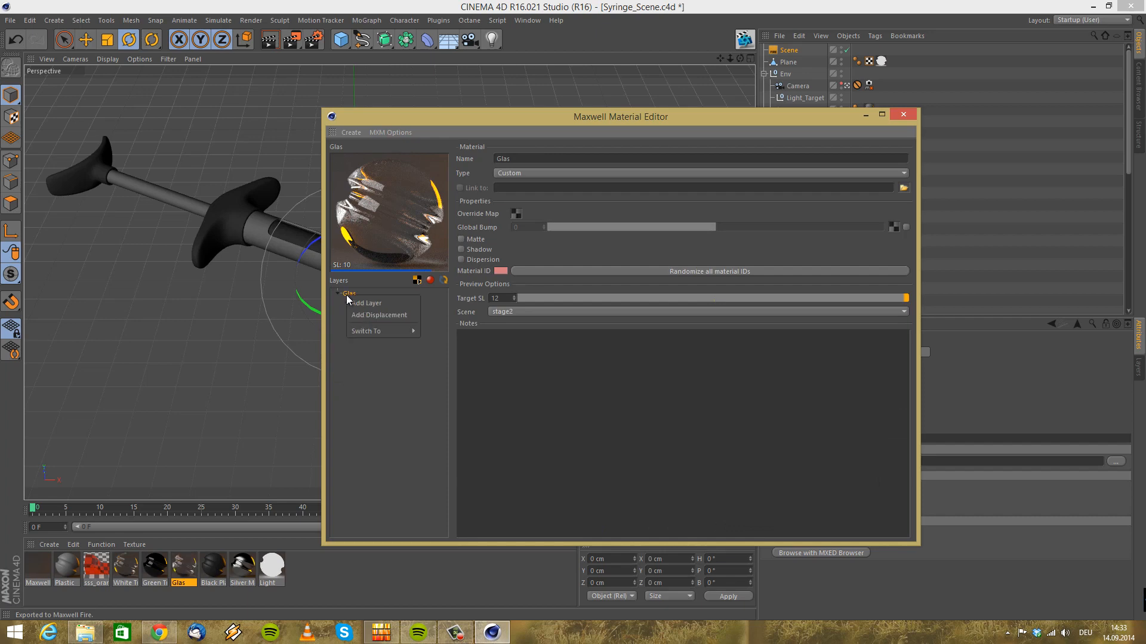
{"action": "left_click", "coordinate": [388, 303]}
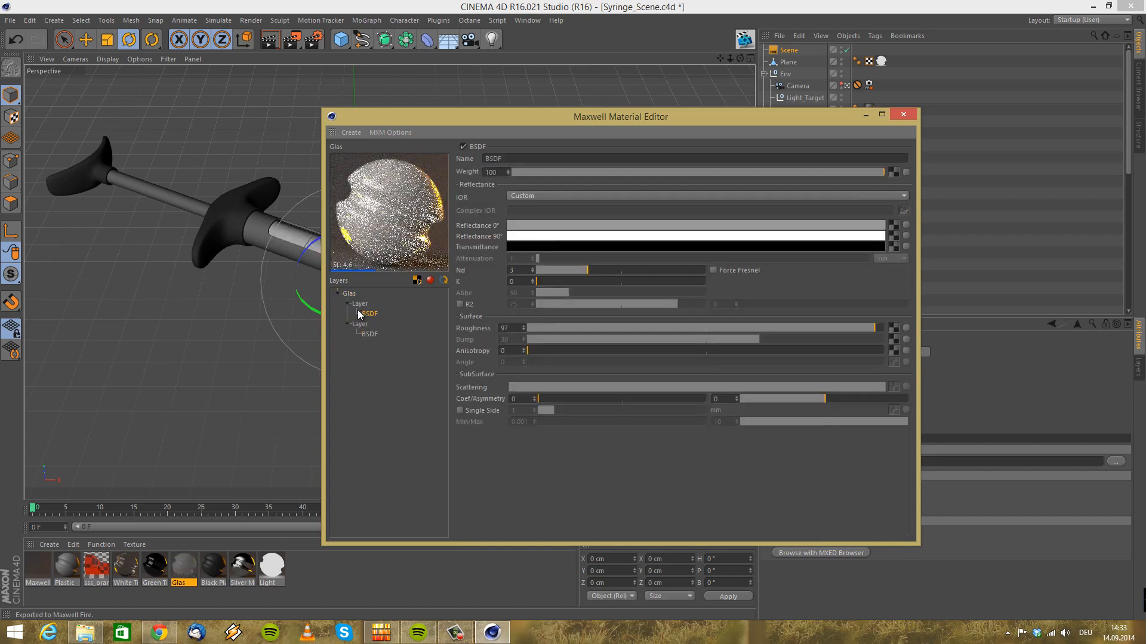
Load Meassure.jpg as the Reflectance 0° map of the added Glas layer's BSDF
{"action": "left_click", "coordinate": [893, 226]}
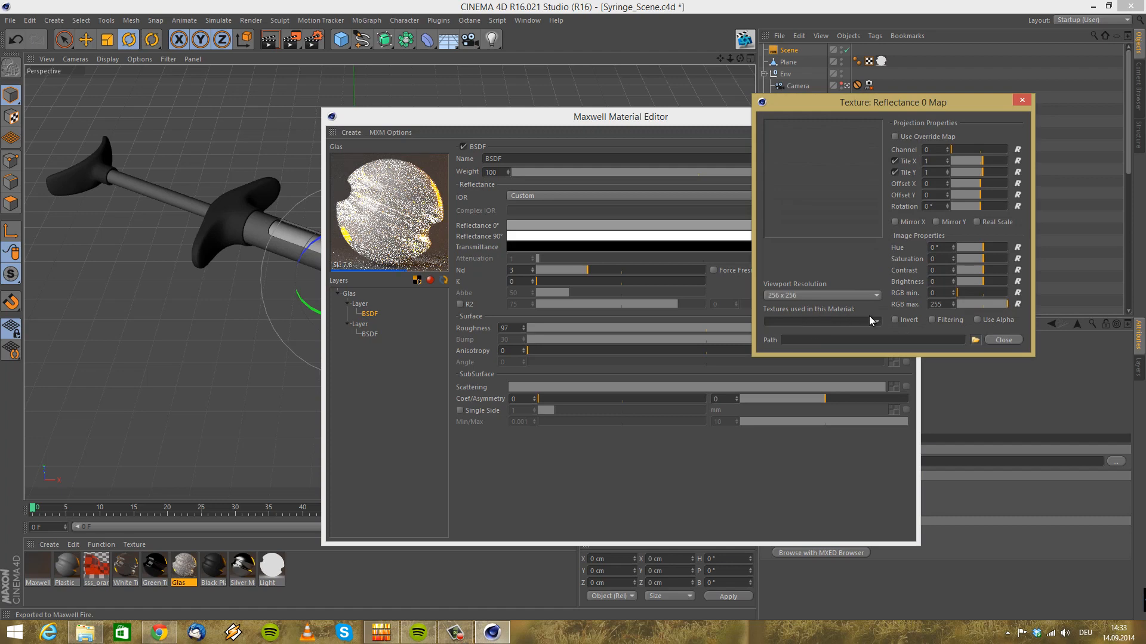
{"action": "left_click", "coordinate": [975, 339]}
{"action": "left_click", "coordinate": [910, 240]}
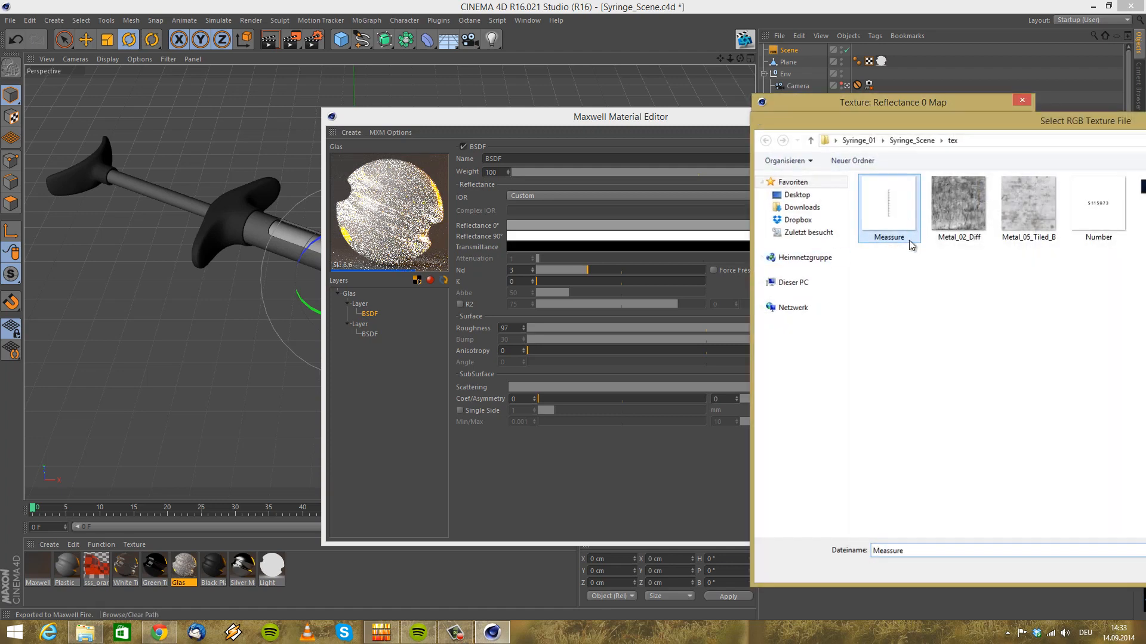
{"action": "double_click", "coordinate": [910, 241]}
{"action": "left_click", "coordinate": [997, 343]}
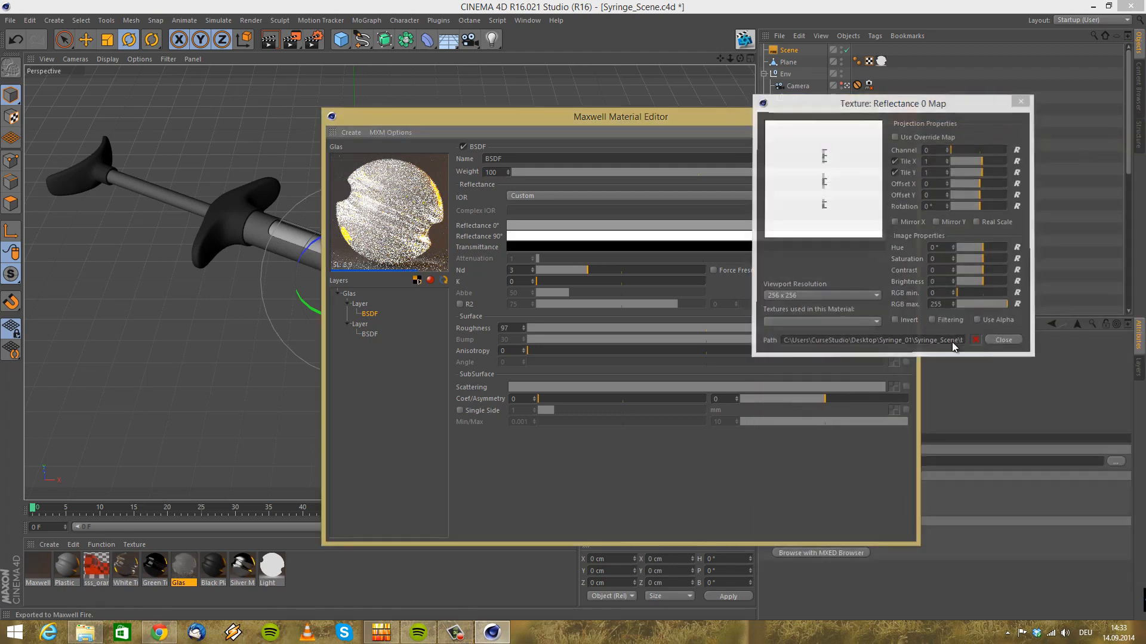
Reuse the material's Meassure.jpg texture as the added Glas layer's opacity mask and invert it
{"action": "left_click", "coordinate": [358, 304]}
{"action": "left_click", "coordinate": [893, 172]}
{"action": "left_click", "coordinate": [793, 273]}
{"action": "left_click", "coordinate": [801, 284]}
{"action": "left_click", "coordinate": [891, 269]}
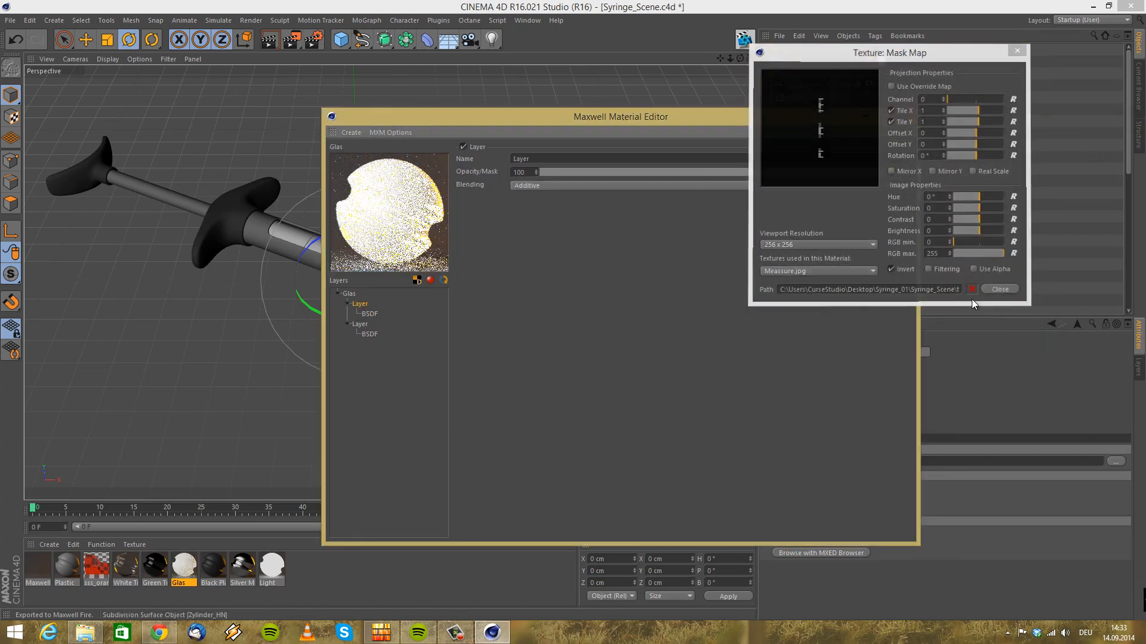
Close the mask texture settings and review both layers and BSDFs of the Glas material
{"action": "left_click", "coordinate": [1000, 290]}
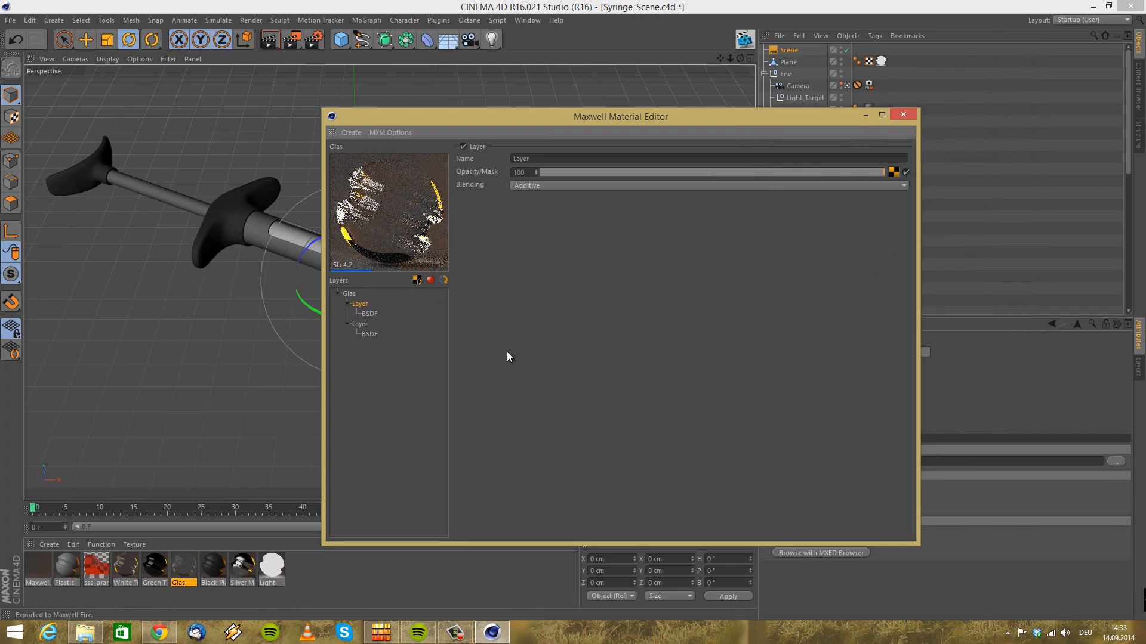
{"action": "left_click", "coordinate": [366, 313]}
{"action": "left_click", "coordinate": [362, 304]}
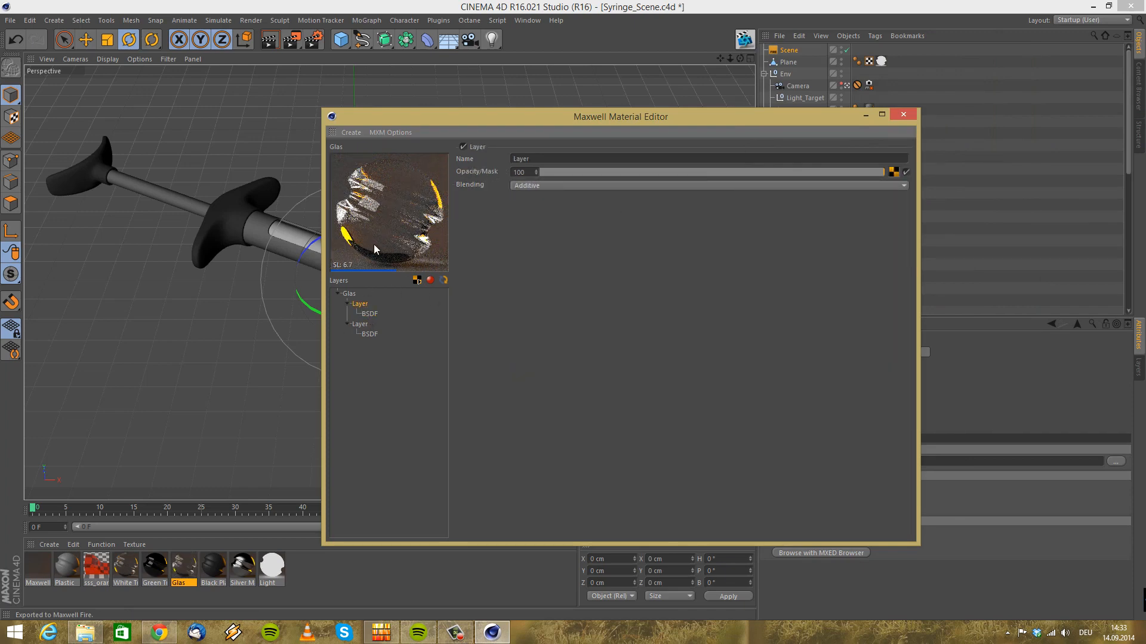
{"action": "left_click", "coordinate": [366, 333]}
{"action": "left_click", "coordinate": [360, 324]}
{"action": "left_click", "coordinate": [908, 118]}
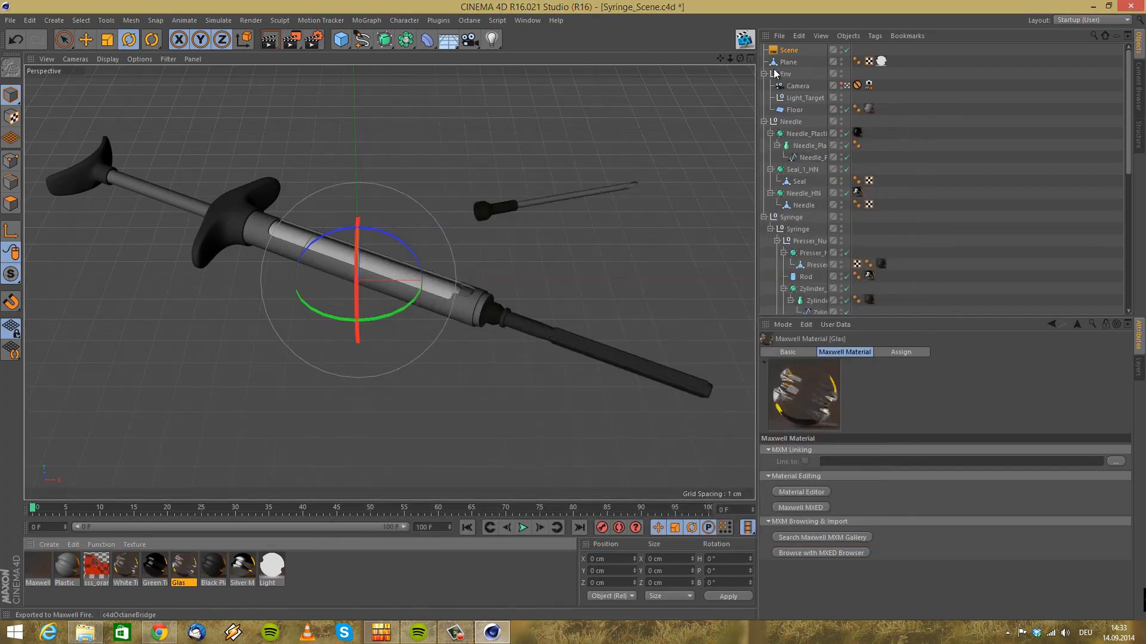
Run a Maxwell Fire preview of the Scene object to check the syringe glass, and close the preview
{"action": "left_click", "coordinate": [788, 51]}
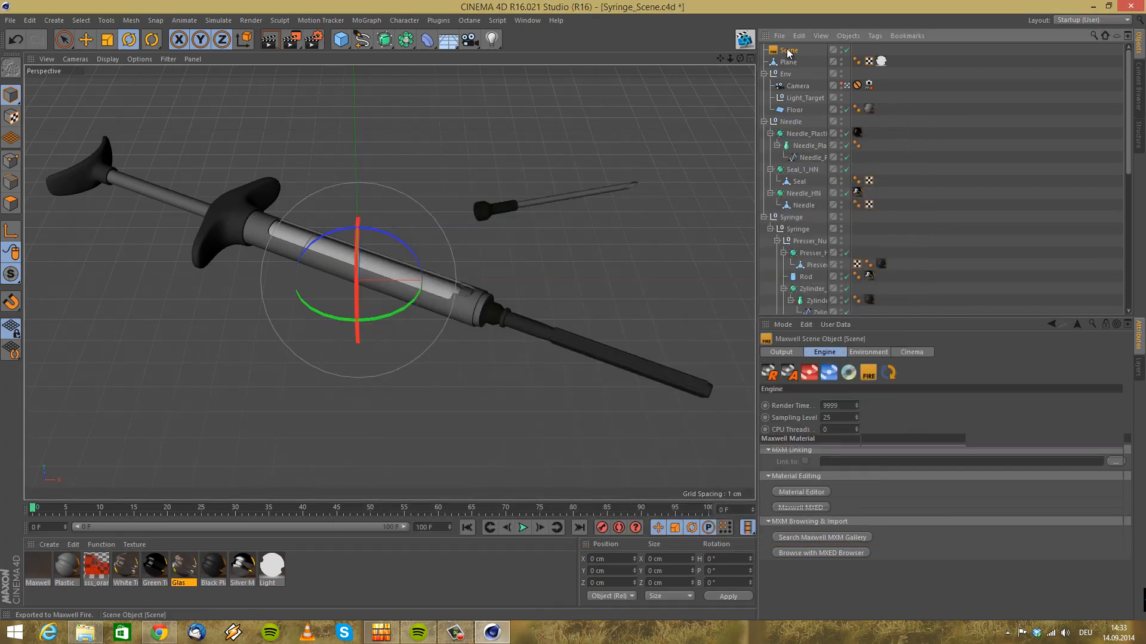
{"action": "left_click", "coordinate": [871, 374]}
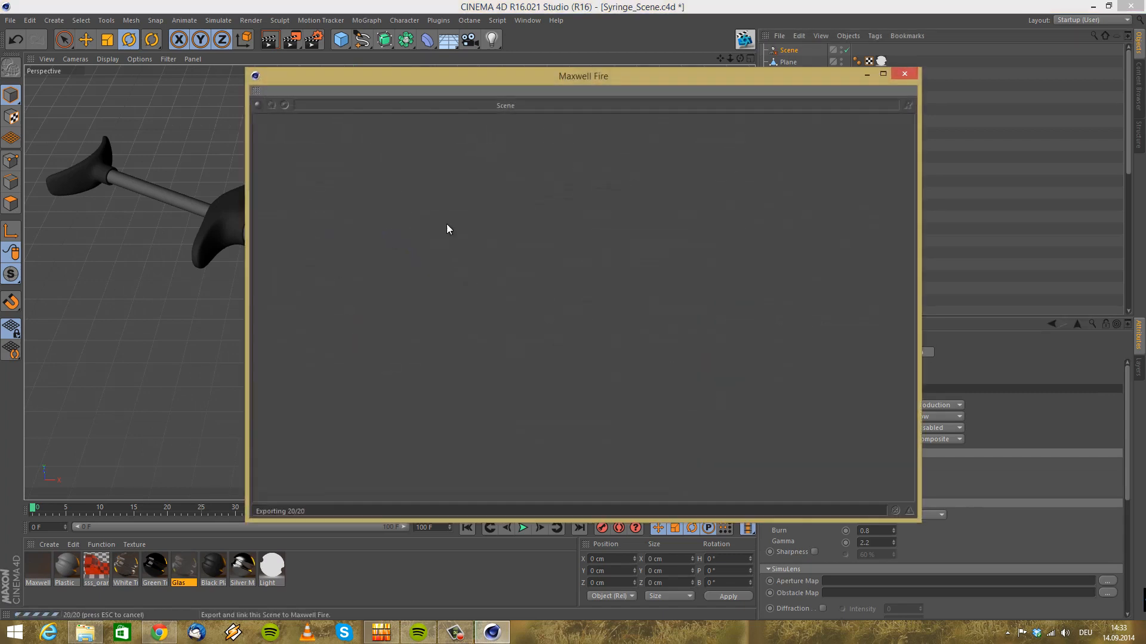
{"action": "left_click_drag", "start_coordinate": [402, 79], "coordinate": [528, 135]}
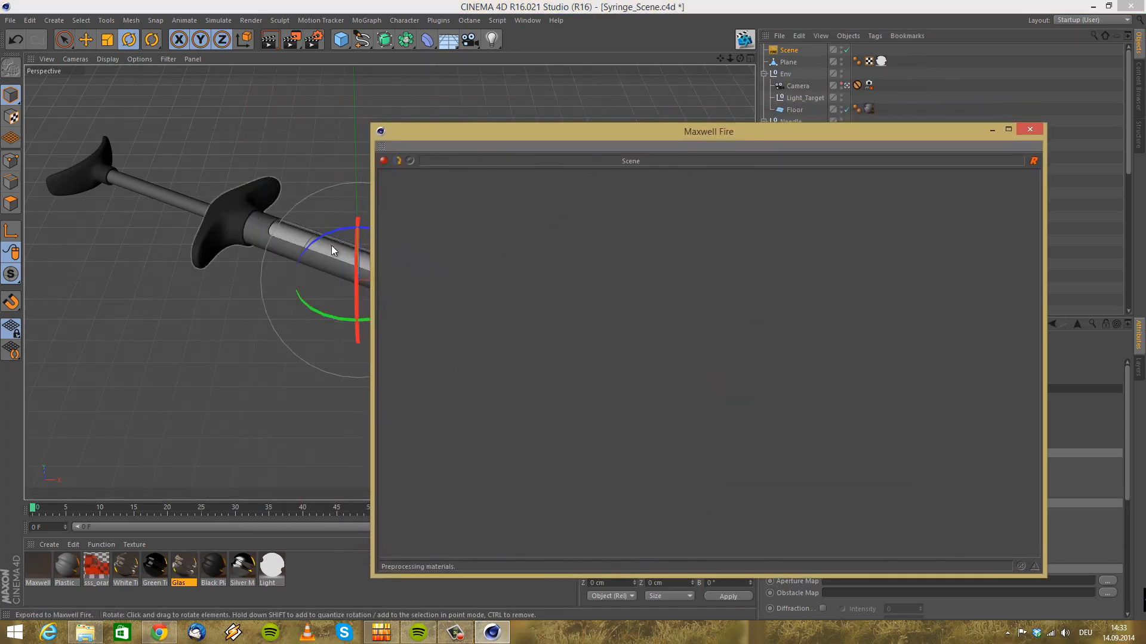
{"action": "left_click", "coordinate": [398, 162]}
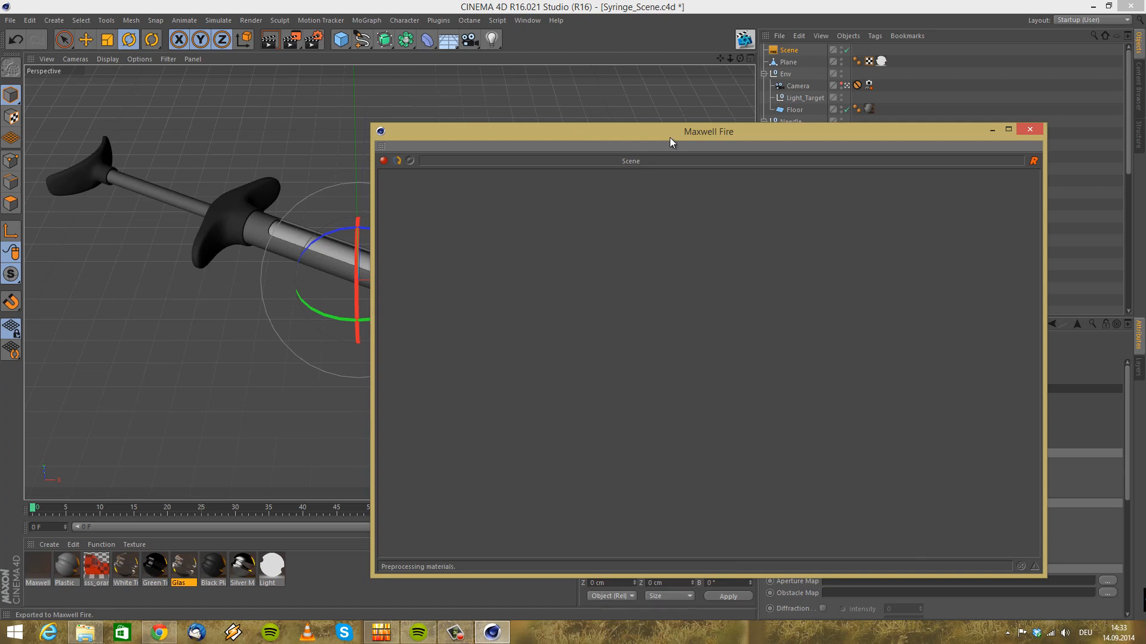
{"action": "left_click_drag", "start_coordinate": [699, 136], "coordinate": [410, 57]}
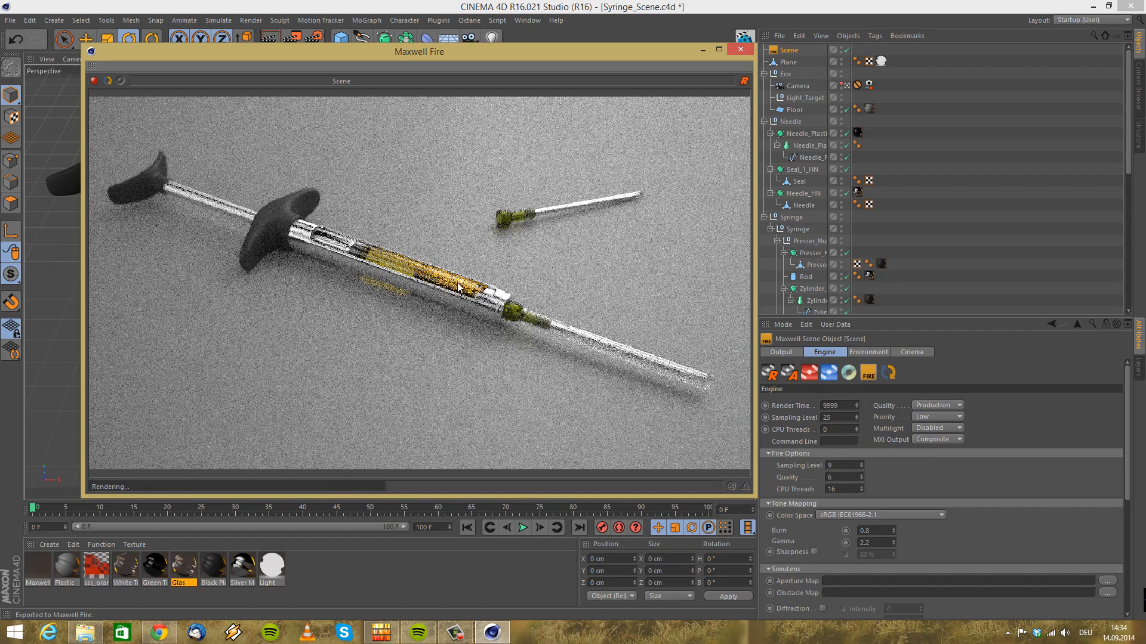
{"action": "left_click", "coordinate": [735, 53]}
Reopen the Glas material and inspect its first layer and the BSDFs of both layers
{"action": "double_click", "coordinate": [185, 567]}
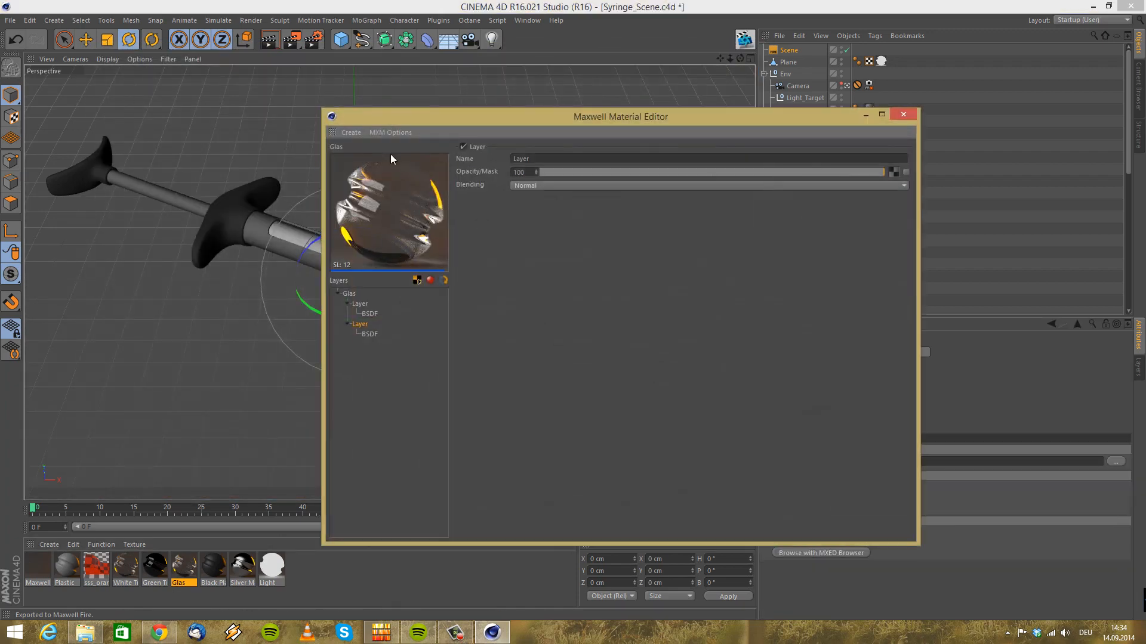
{"action": "left_click", "coordinate": [370, 314]}
{"action": "left_click", "coordinate": [360, 304]}
{"action": "left_click", "coordinate": [370, 333]}
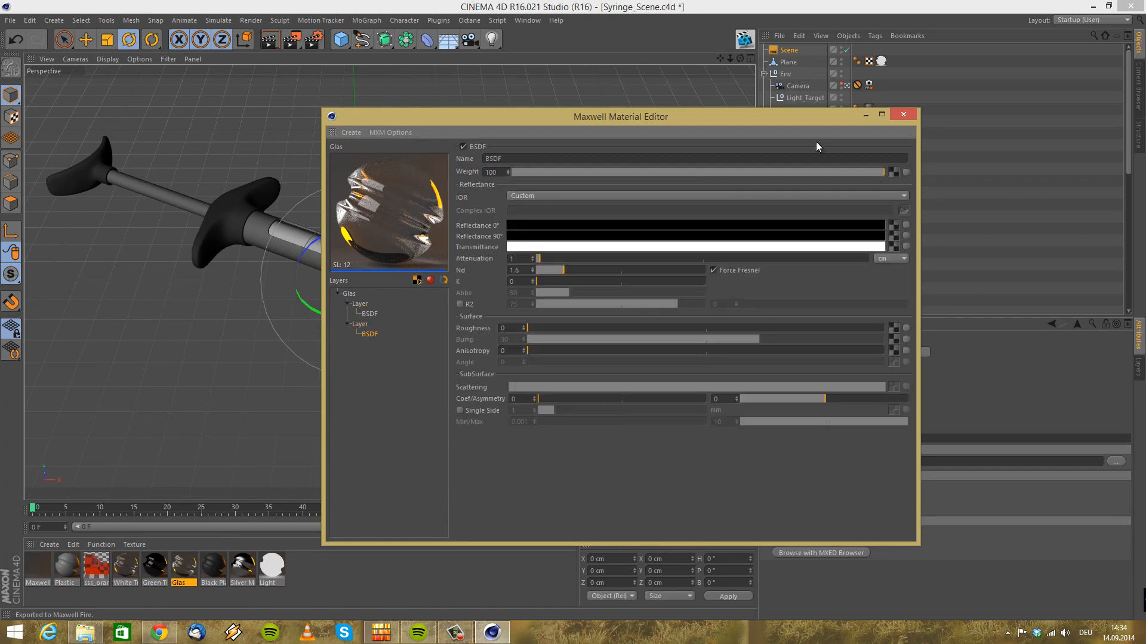
{"action": "left_click", "coordinate": [902, 115]}
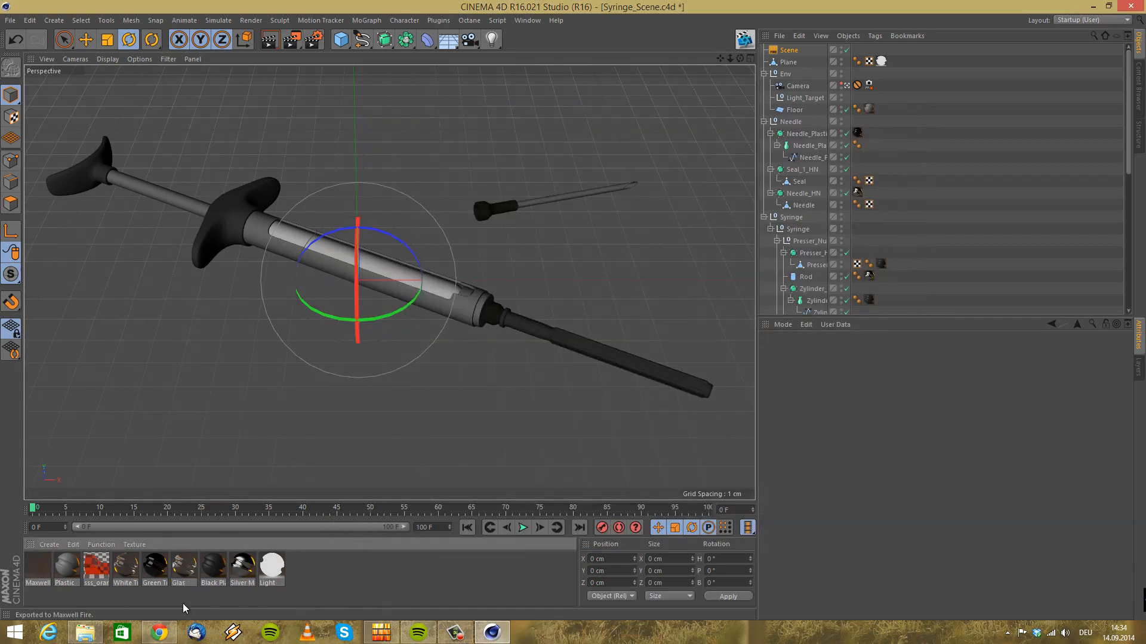
Create a new standard material and load Meassure.jpg from the Syringe_Scene tex folder as its color texture
{"action": "double_click", "coordinate": [340, 594]}
{"action": "double_click", "coordinate": [39, 565]}
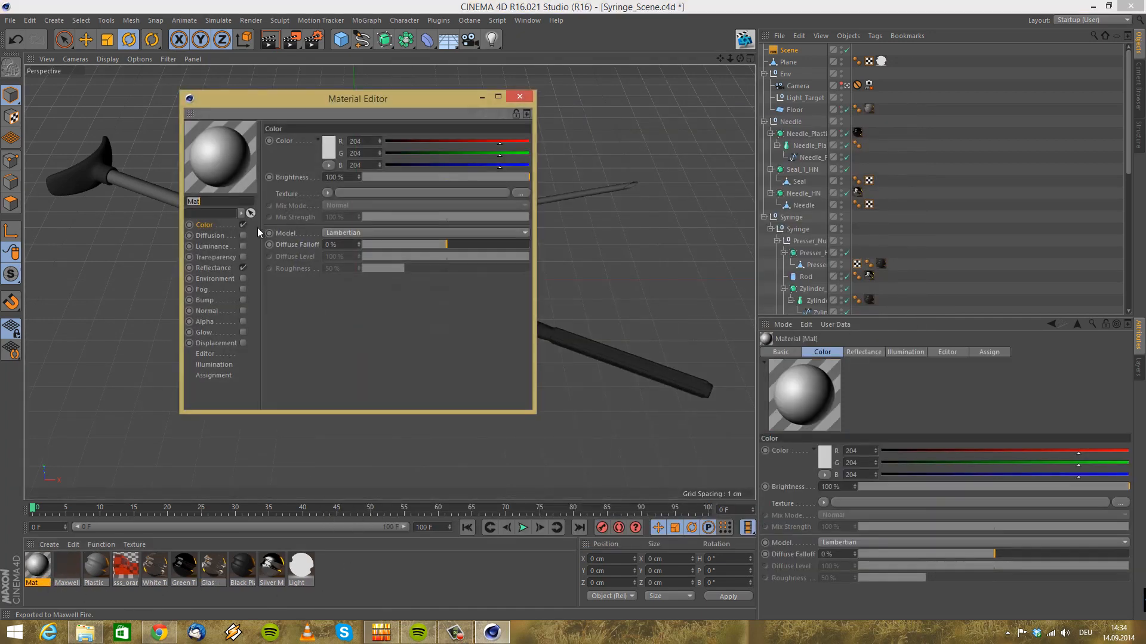
{"action": "left_click", "coordinate": [327, 193]}
{"action": "left_click", "coordinate": [343, 212]}
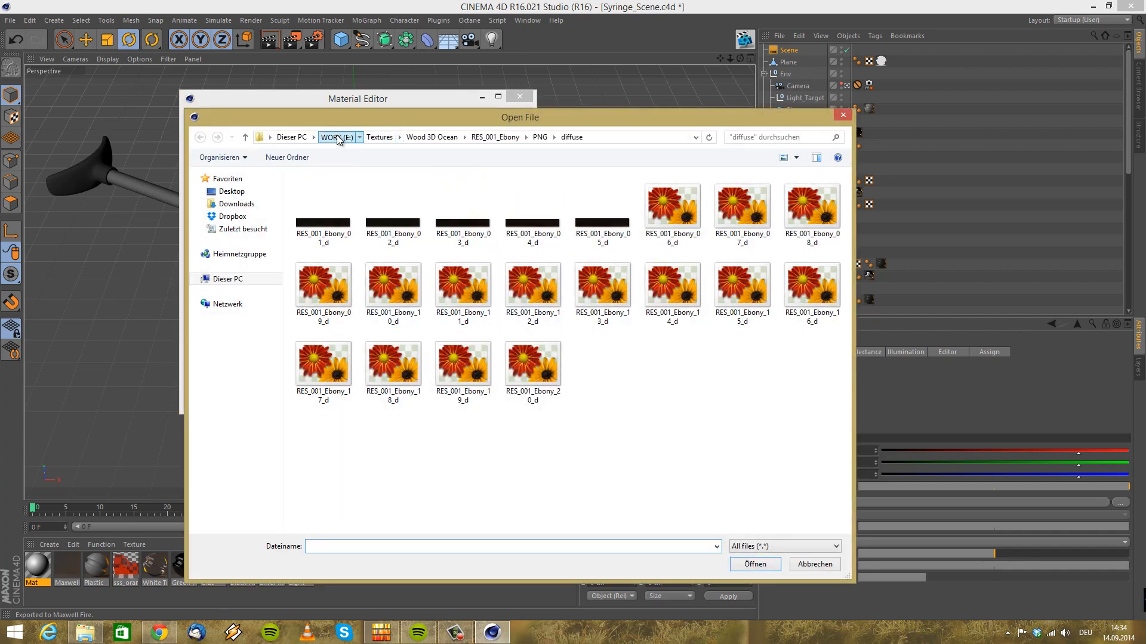
{"action": "left_click", "coordinate": [337, 136]}
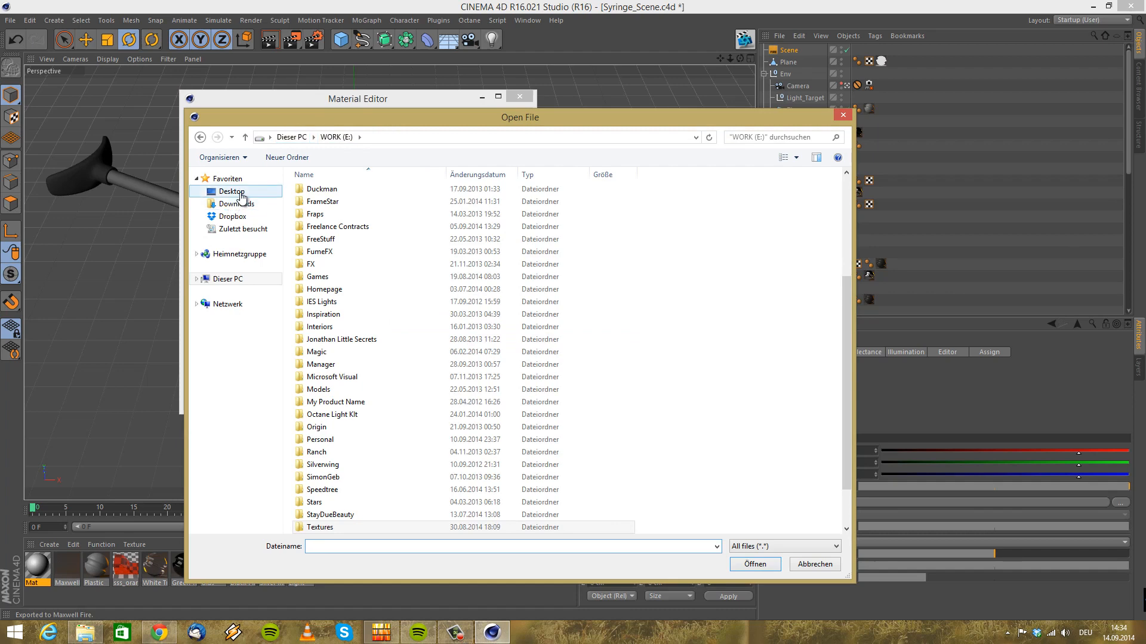
{"action": "left_click", "coordinate": [232, 192]}
{"action": "double_click", "coordinate": [477, 353]}
{"action": "double_click", "coordinate": [324, 209]}
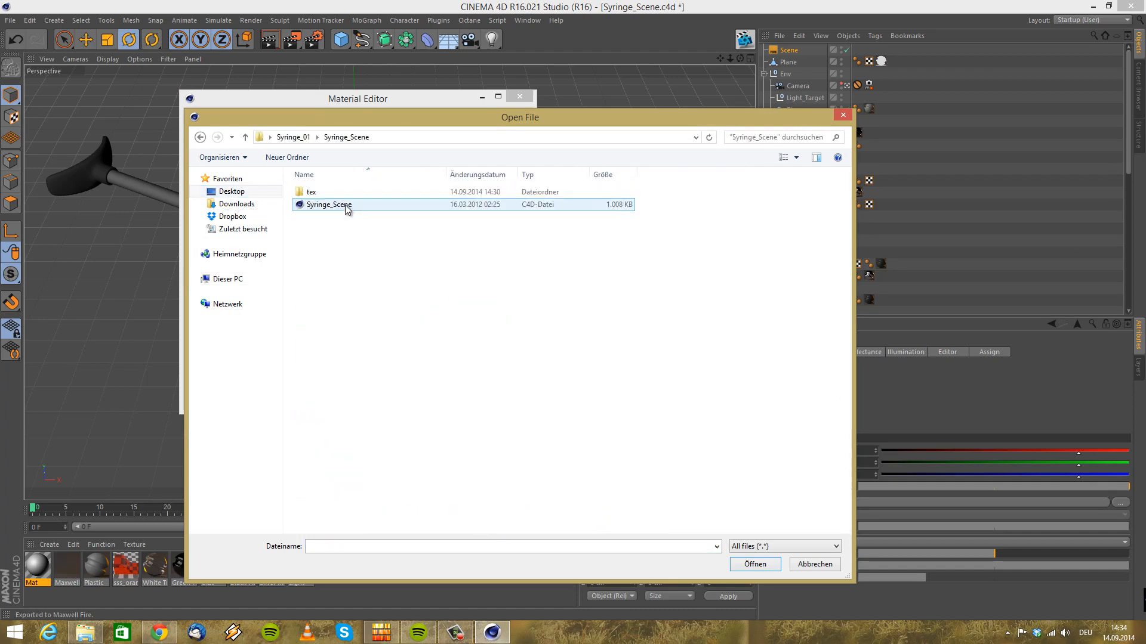
{"action": "double_click", "coordinate": [327, 196]}
{"action": "left_click", "coordinate": [327, 206]}
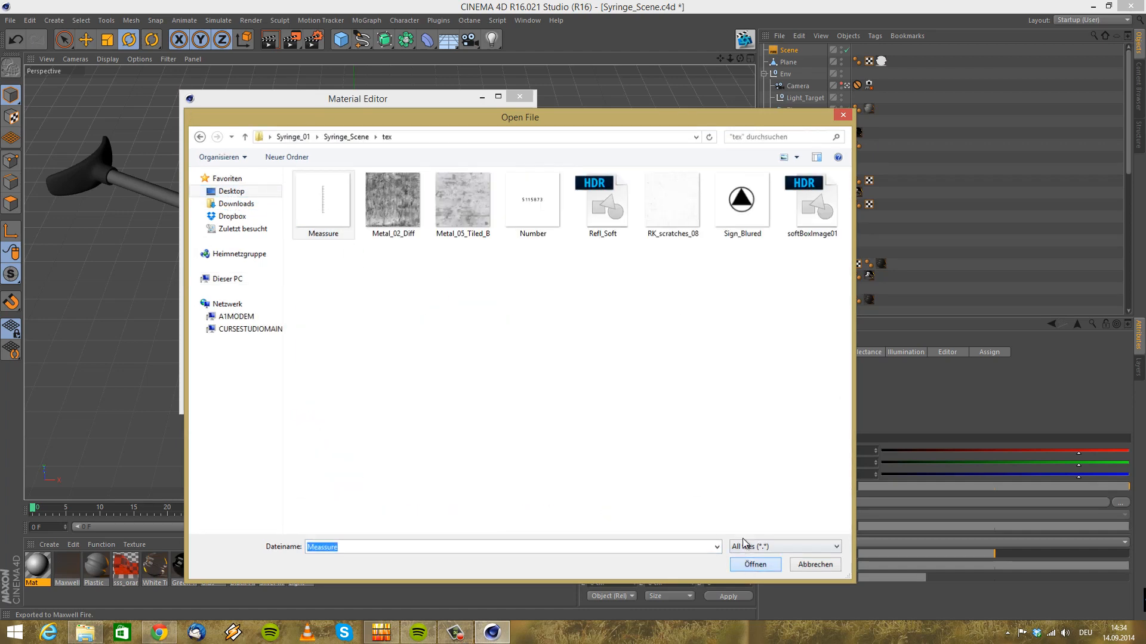
{"action": "left_click", "coordinate": [751, 563]}
{"action": "left_click", "coordinate": [586, 361]}
{"action": "left_click", "coordinate": [519, 97]}
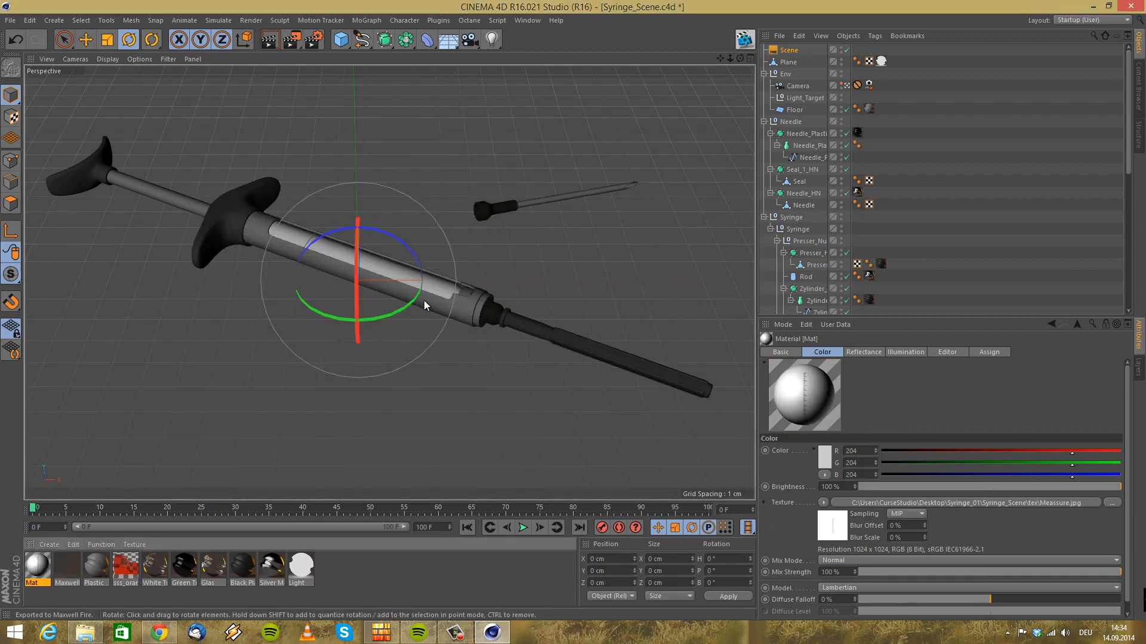
Replace the material on the texture tag of Glass_Inside_HN with the new Mat material
{"action": "left_click", "coordinate": [434, 289]}
{"action": "scroll", "coordinate": [841, 224], "scroll_direction": "down", "scroll_amount": 6}
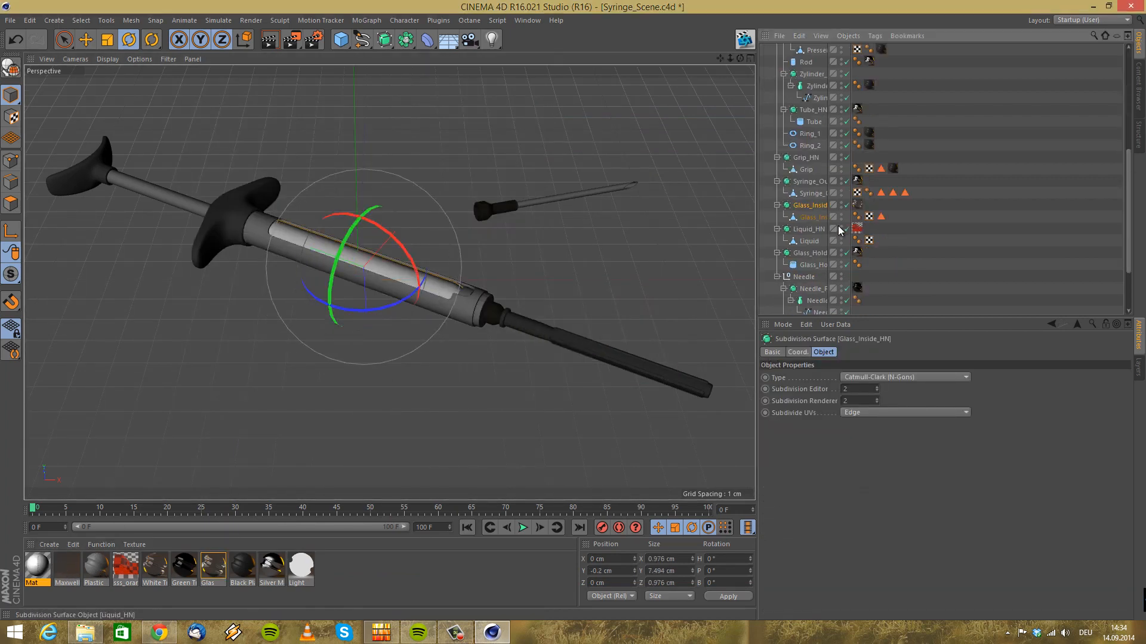
{"action": "left_click_drag", "start_coordinate": [850, 138], "coordinate": [858, 206]}
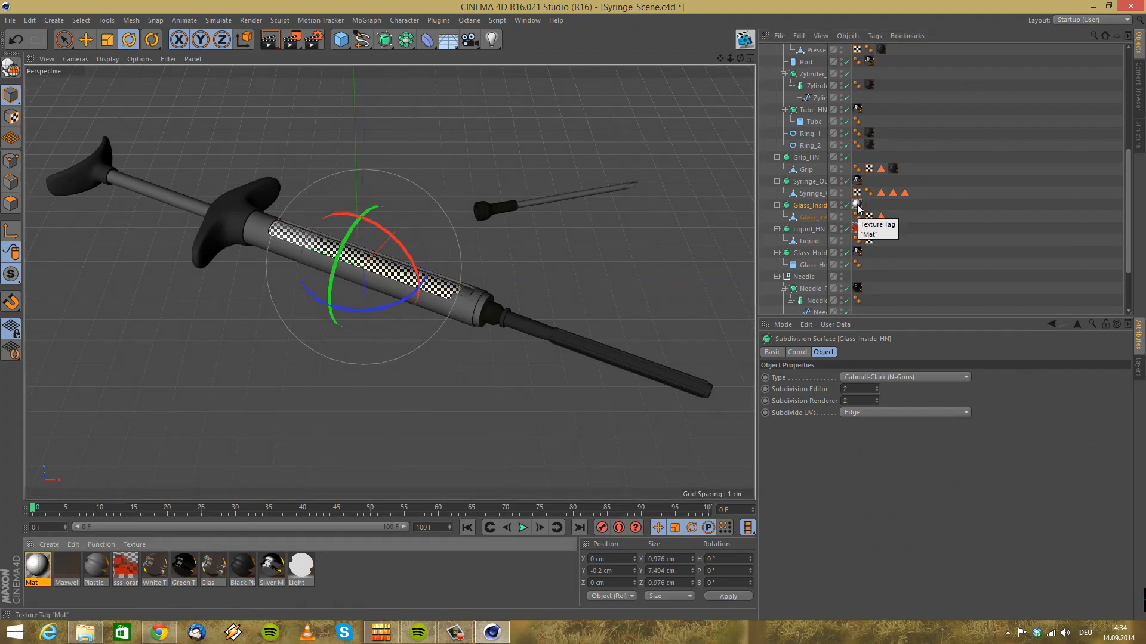
Move the Mat texture tag onto the polygon object inside Glass_Inside_HN and restrict it to the Meassure polygon selection
{"action": "scroll", "coordinate": [942, 139], "scroll_direction": "up", "scroll_amount": 6}
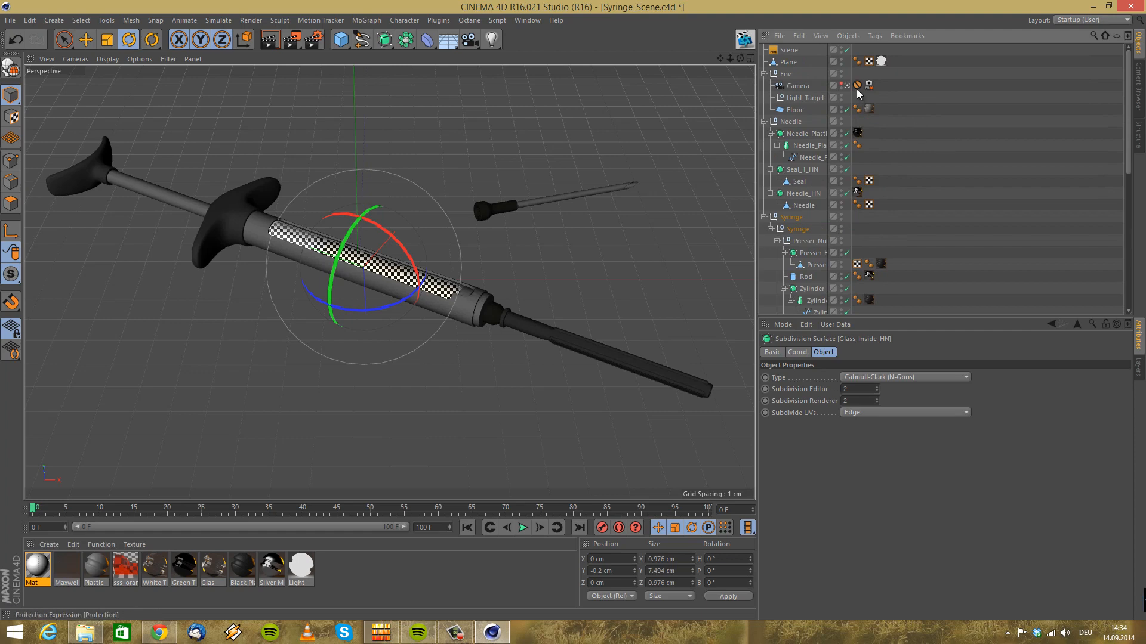
{"action": "scroll", "coordinate": [599, 151], "scroll_direction": "up", "scroll_amount": 6}
{"action": "left_click_drag", "start_coordinate": [469, 254], "coordinate": [470, 267], "text": "alt"}
{"action": "scroll", "coordinate": [835, 260], "scroll_direction": "down", "scroll_amount": 6}
{"action": "left_click_drag", "start_coordinate": [857, 205], "coordinate": [823, 218]}
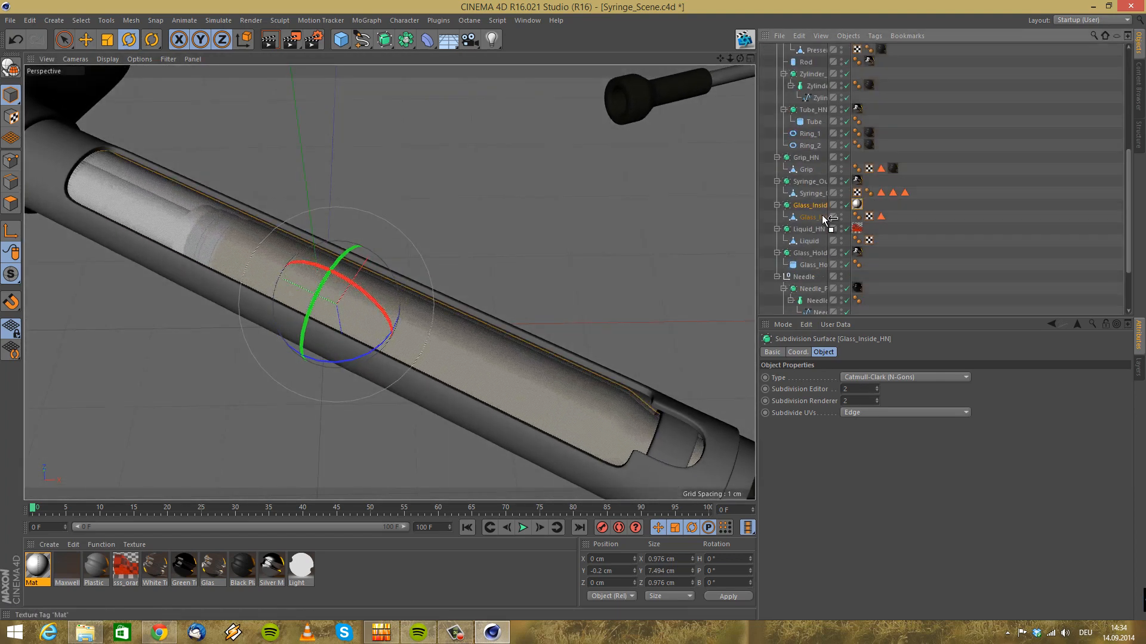
{"action": "left_click", "coordinate": [894, 217]}
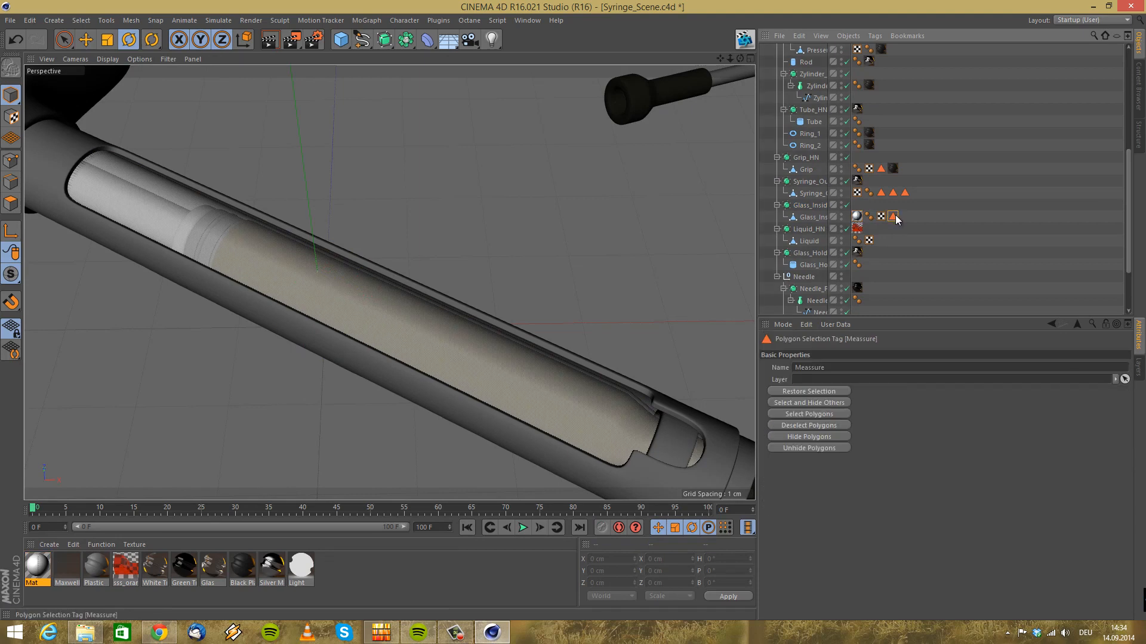
{"action": "left_click", "coordinate": [857, 217]}
{"action": "left_click_drag", "start_coordinate": [891, 363], "coordinate": [867, 388]}
{"action": "left_click_drag", "start_coordinate": [546, 386], "coordinate": [423, 408], "text": "alt"}
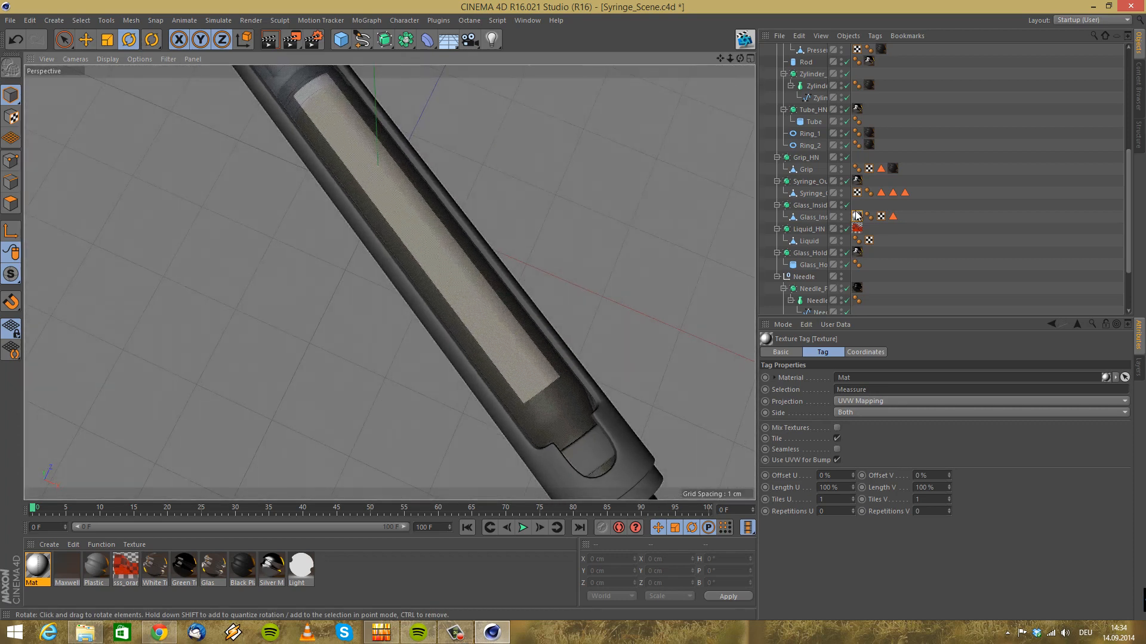
Move the Glas material to the end of the material list and disable the Mat material's Reflectance channel
{"action": "left_click_drag", "start_coordinate": [210, 575], "coordinate": [857, 216]}
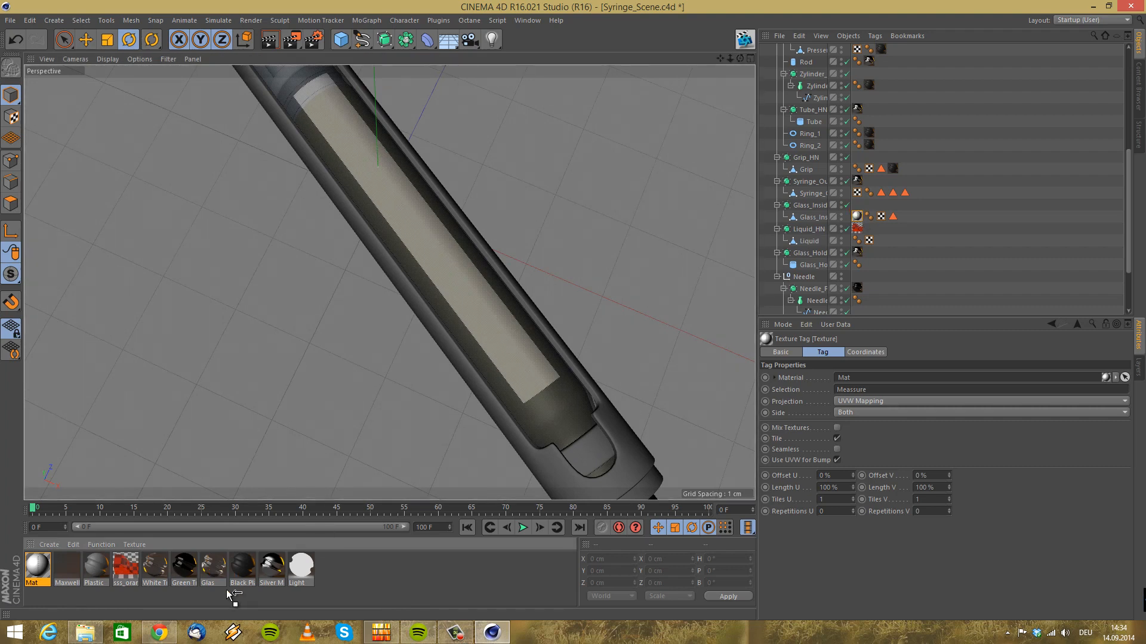
{"action": "left_click_drag", "start_coordinate": [94, 561], "coordinate": [74, 611]}
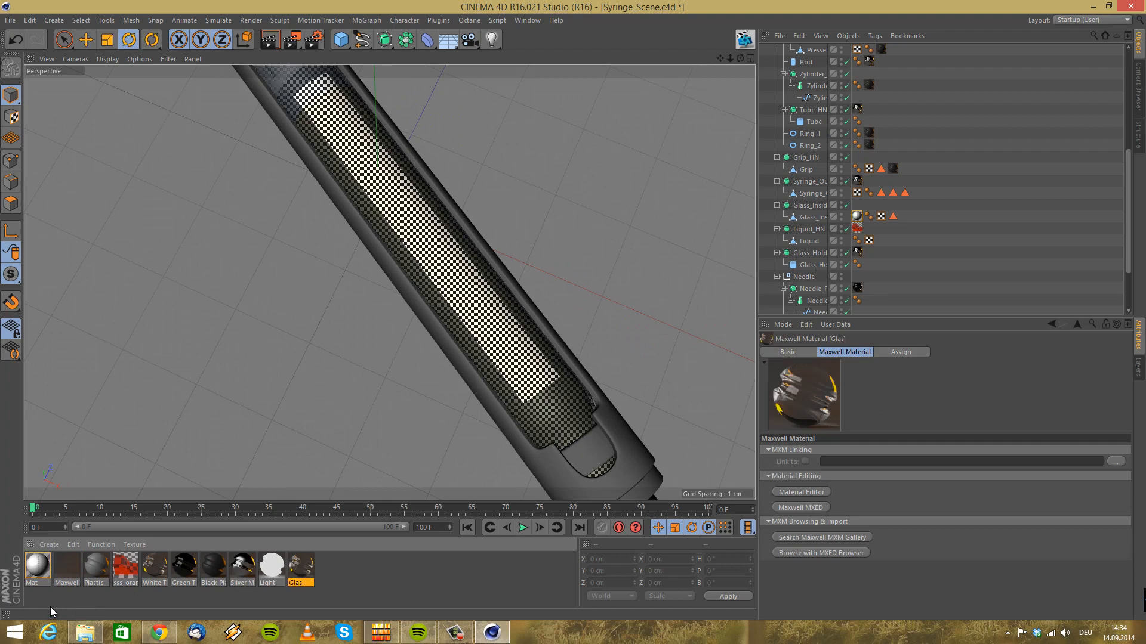
{"action": "double_click", "coordinate": [37, 565]}
{"action": "left_click", "coordinate": [238, 249]}
{"action": "left_click", "coordinate": [515, 78]}
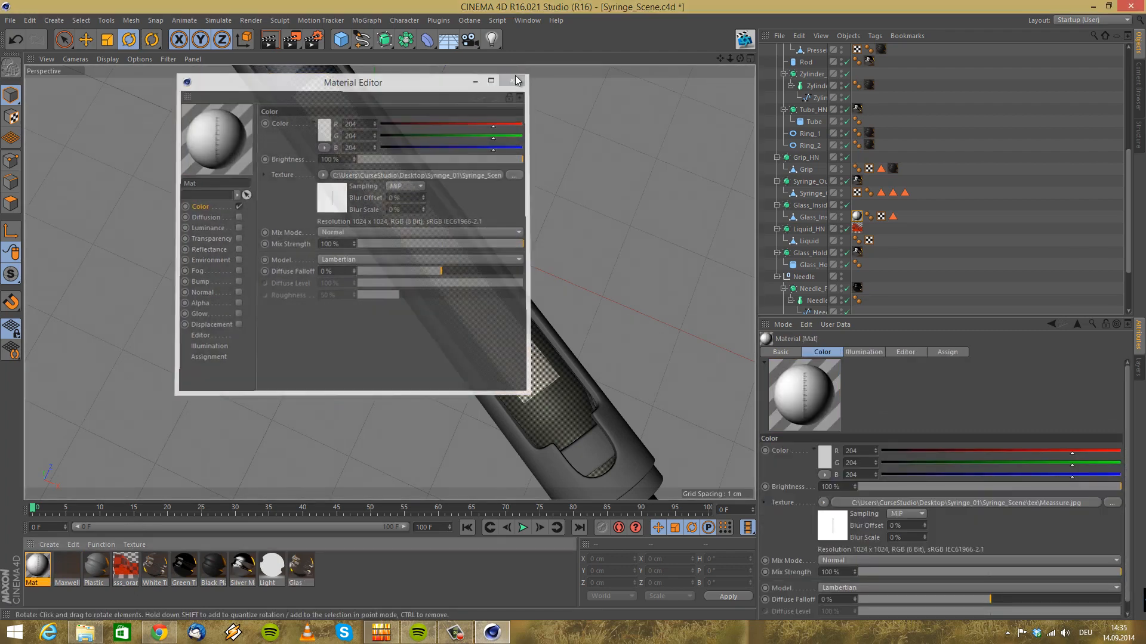
{"action": "left_click", "coordinate": [151, 61]}
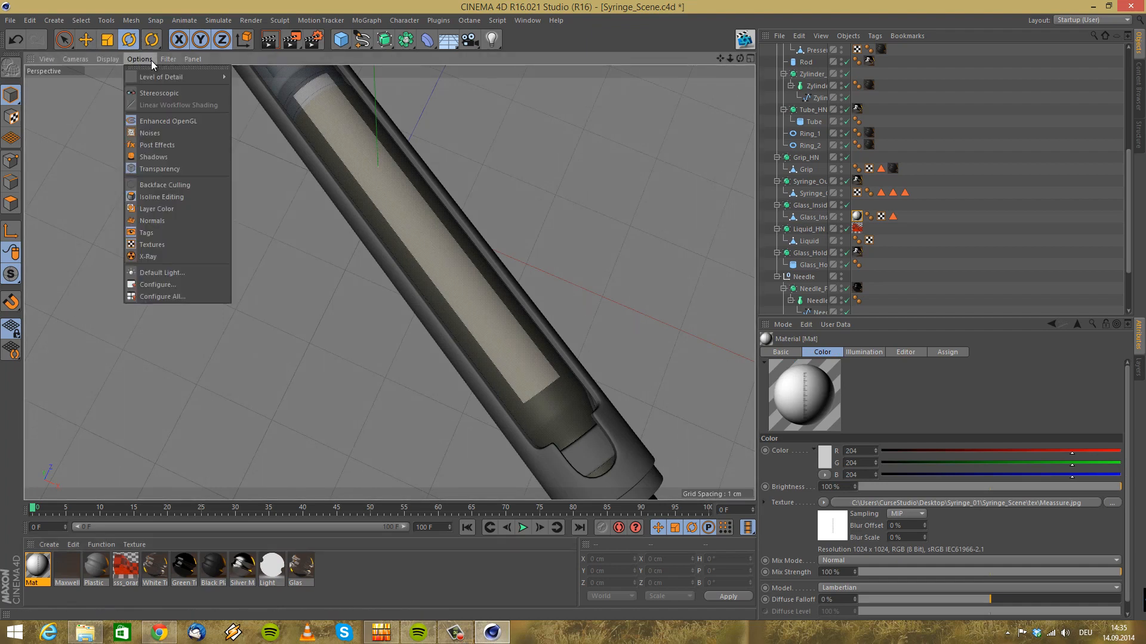
{"action": "left_click", "coordinate": [969, 201]}
{"action": "scroll", "coordinate": [964, 198], "scroll_direction": "up", "scroll_amount": 6}
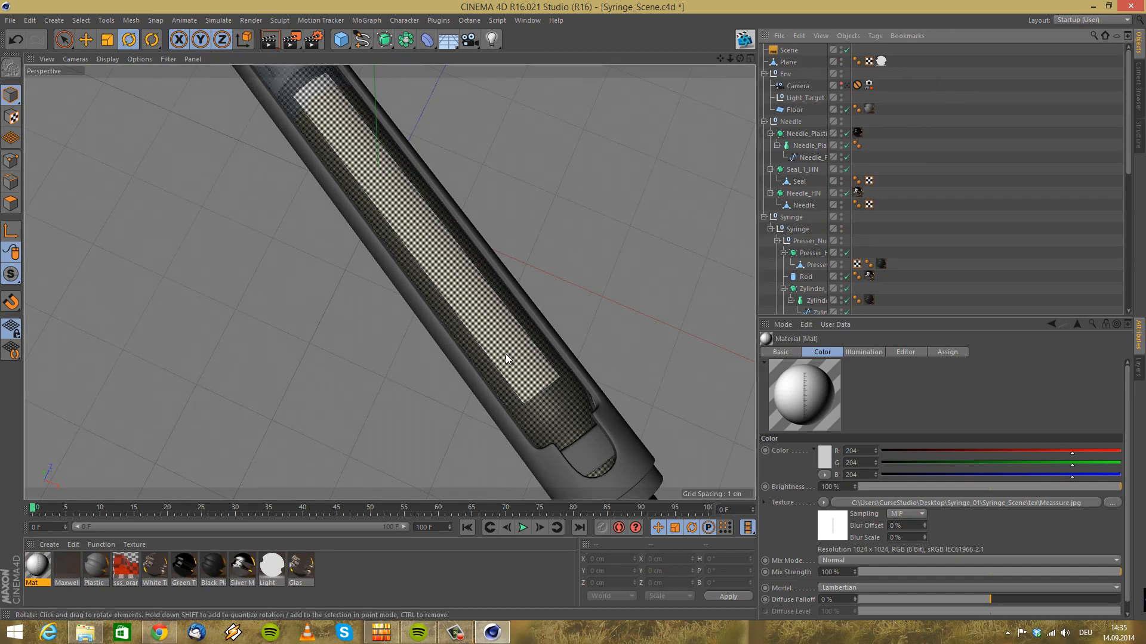
Set the projection of the inner glass's Mat texture tag to Cubic
{"action": "scroll", "coordinate": [933, 263], "scroll_direction": "down", "scroll_amount": 8}
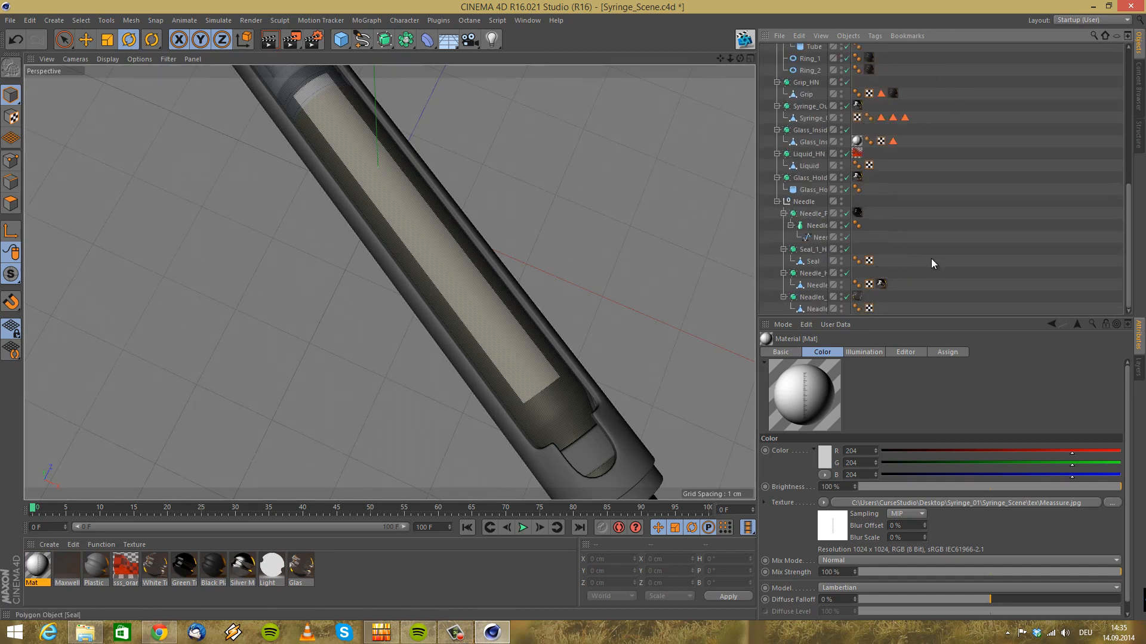
{"action": "left_click", "coordinate": [857, 141]}
{"action": "left_click", "coordinate": [879, 404]}
{"action": "left_click", "coordinate": [863, 446]}
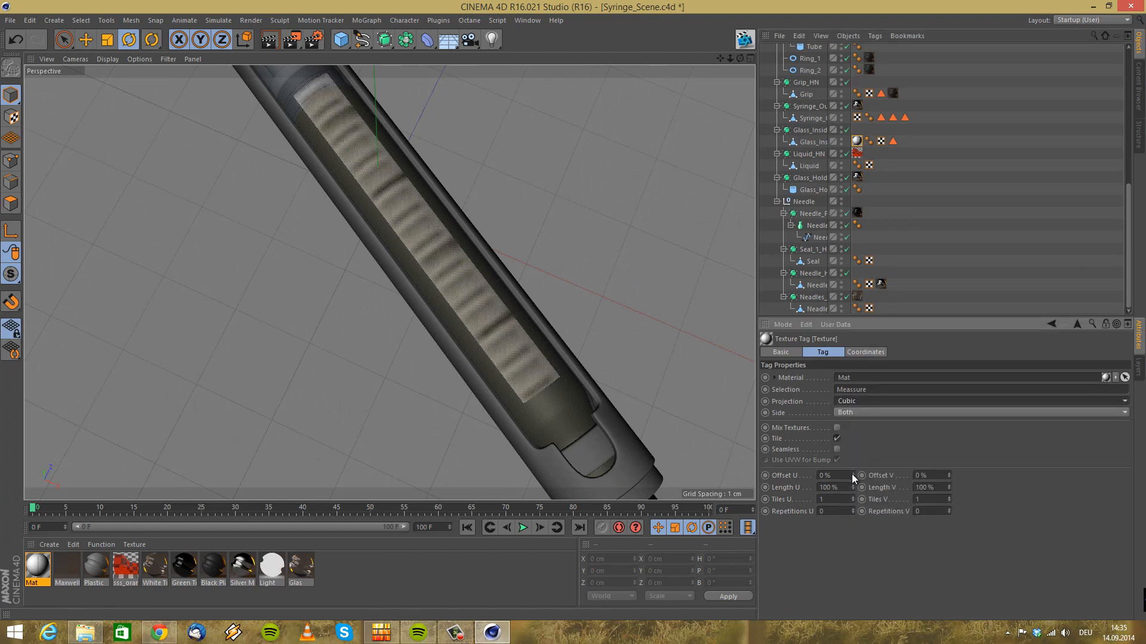
Set Length U and Length V of the Mat texture tag to 30 %
{"action": "left_click_drag", "start_coordinate": [851, 486], "coordinate": [851, 489]}
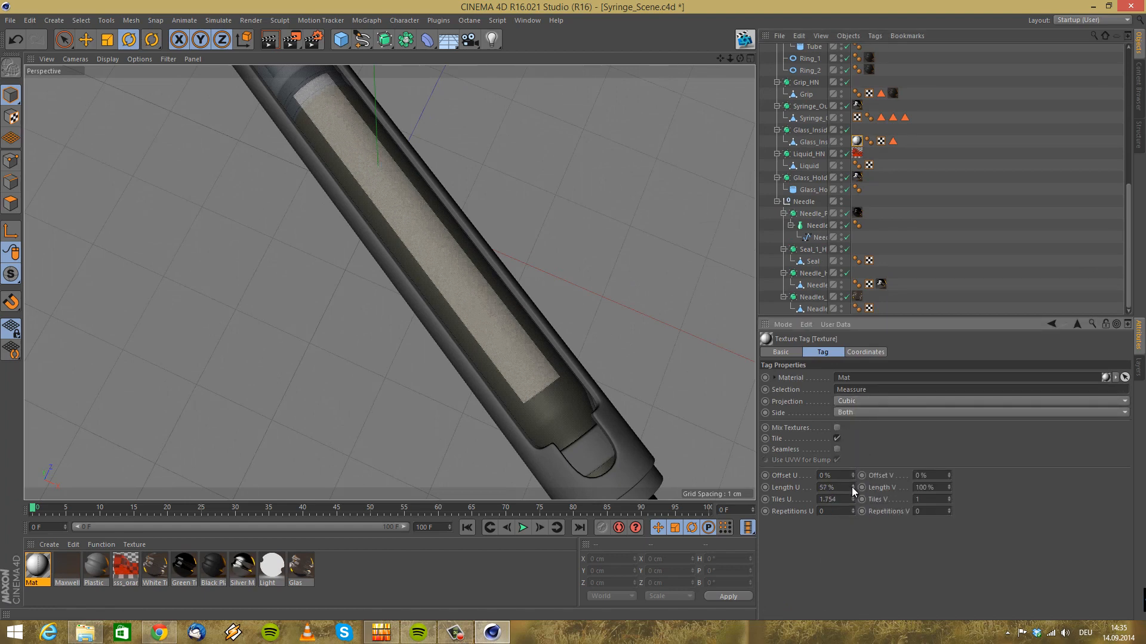
{"action": "left_click_drag", "start_coordinate": [853, 470], "coordinate": [853, 486]}
{"action": "type", "text": "30"}
{"action": "key", "text": "Return"}
Position the Meassure scale on the inner glass with Offset U at 34 % and Offset V at 9 %
{"action": "left_click_drag", "start_coordinate": [853, 476], "coordinate": [852, 475]}
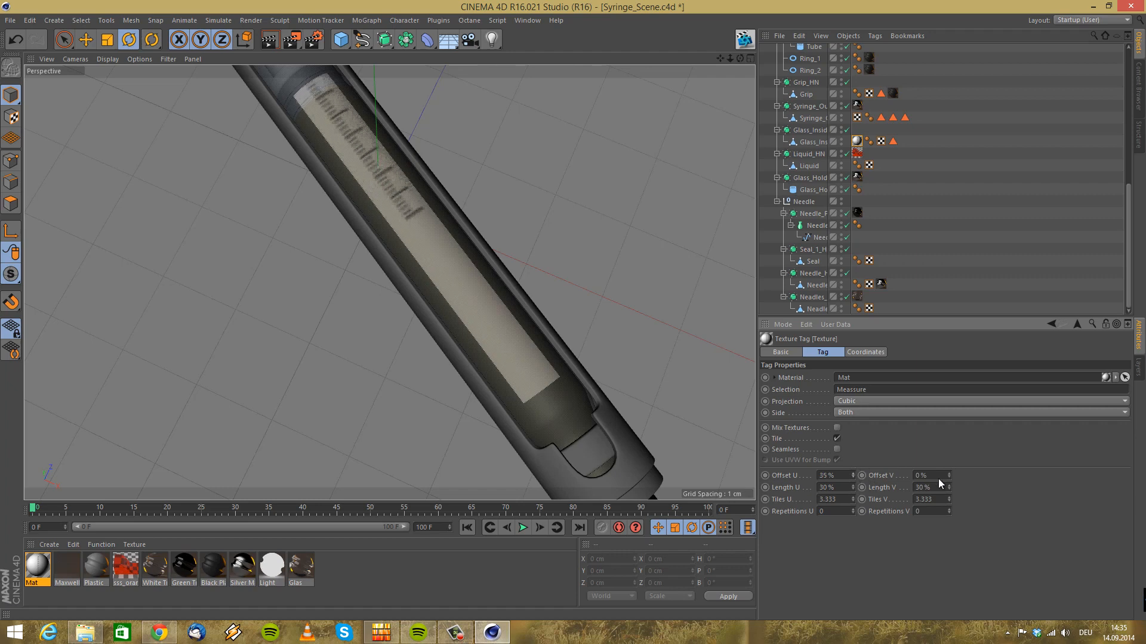
{"action": "left_click_drag", "start_coordinate": [950, 478], "coordinate": [950, 473]}
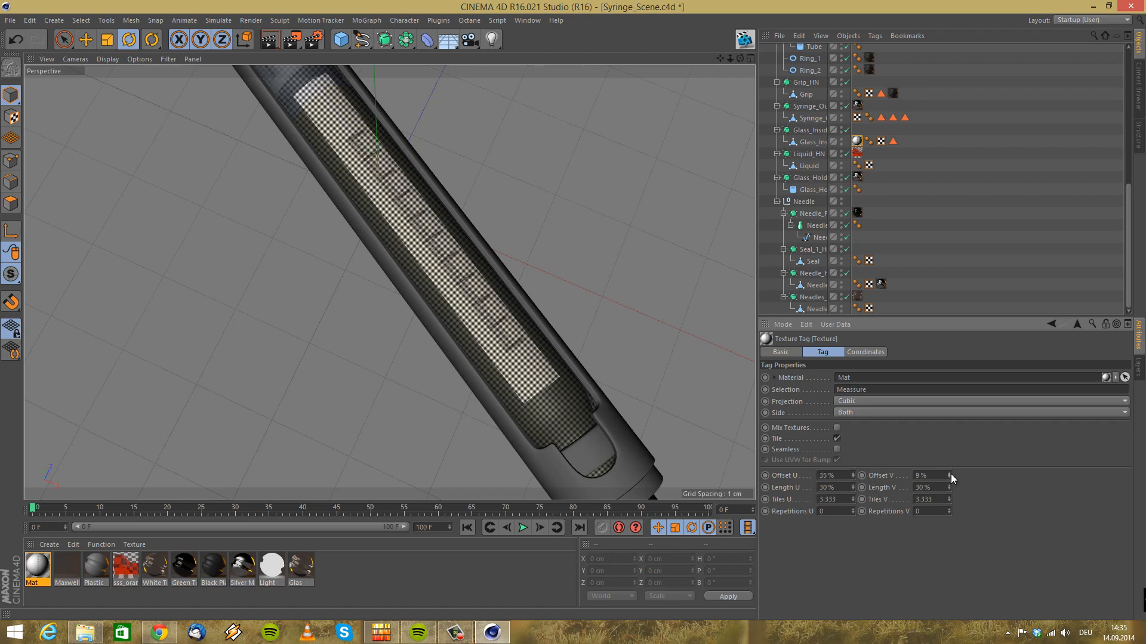
{"action": "left_click", "coordinate": [852, 473]}
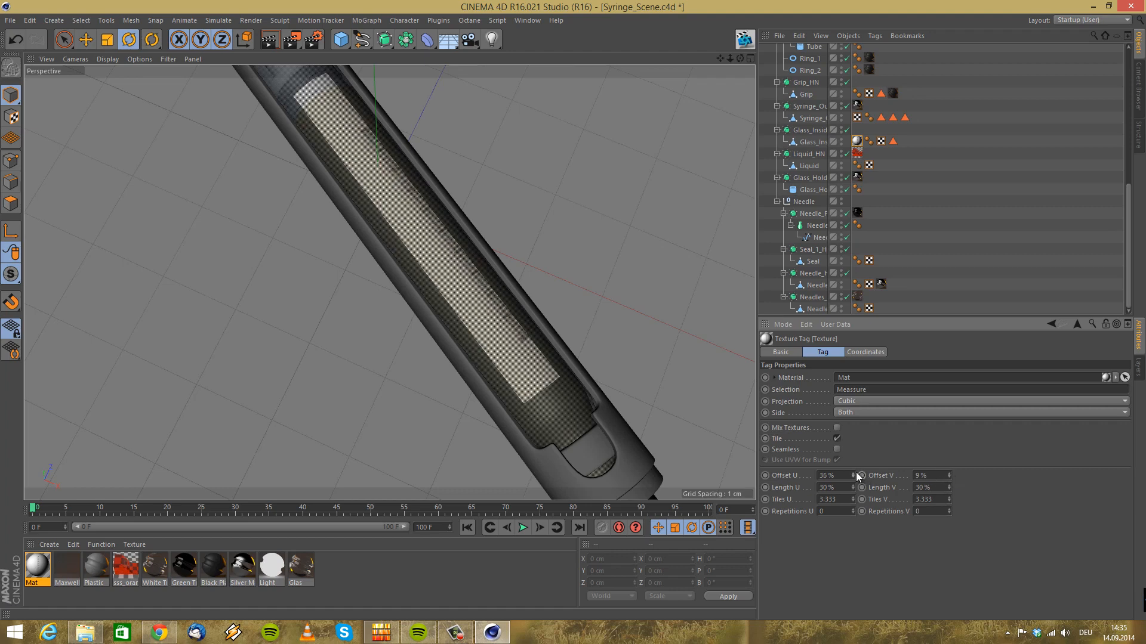
{"action": "left_click", "coordinate": [854, 477]}
{"action": "left_click", "coordinate": [854, 478]}
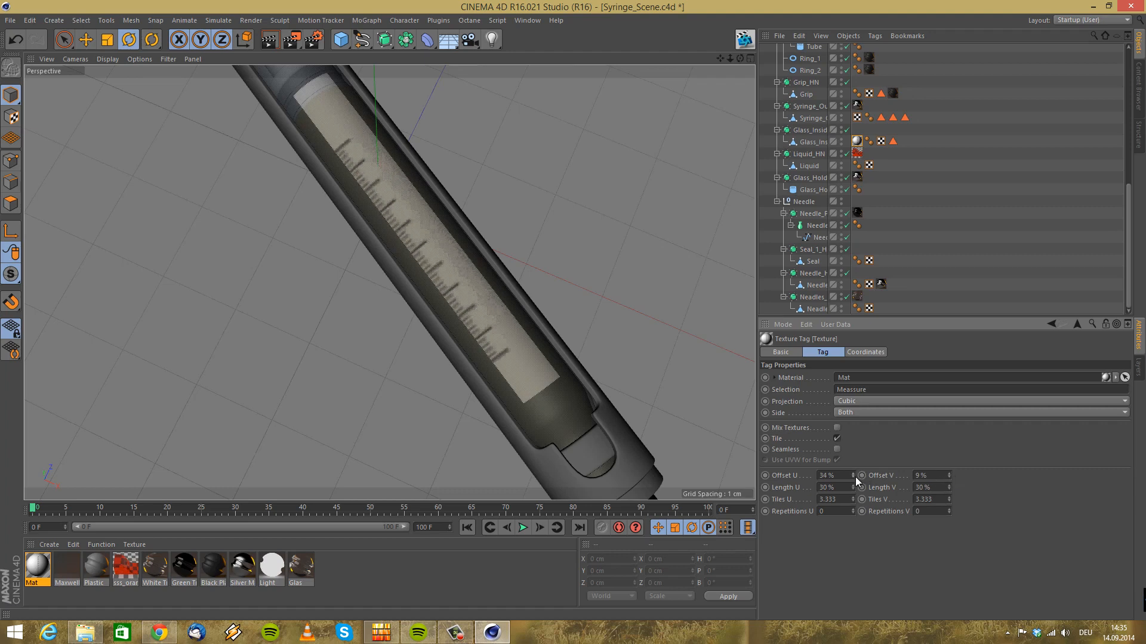
Set Offset U of the inner glass's Mat texture tag to 34.8 %
{"action": "left_click", "coordinate": [853, 472]}
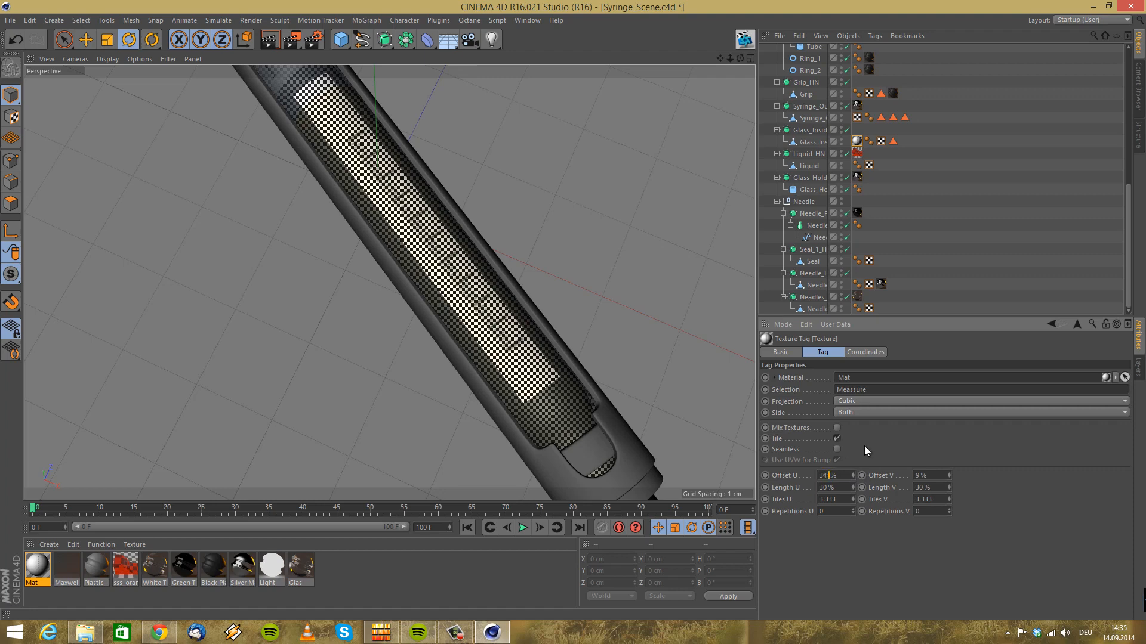
{"action": "type", "text": "8"}
{"action": "key", "text": "Return"}
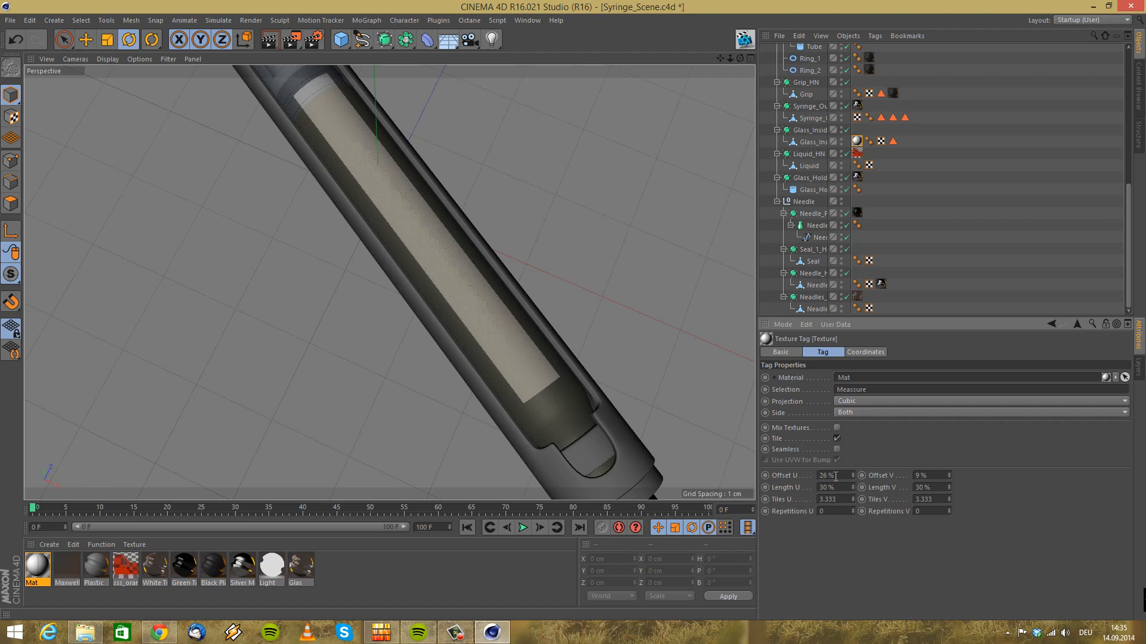
{"action": "left_click", "coordinate": [838, 475]}
{"action": "type", "text": "34.8"}
{"action": "key", "text": "Return"}
{"action": "scroll", "coordinate": [664, 450], "scroll_direction": "up", "scroll_amount": 1}
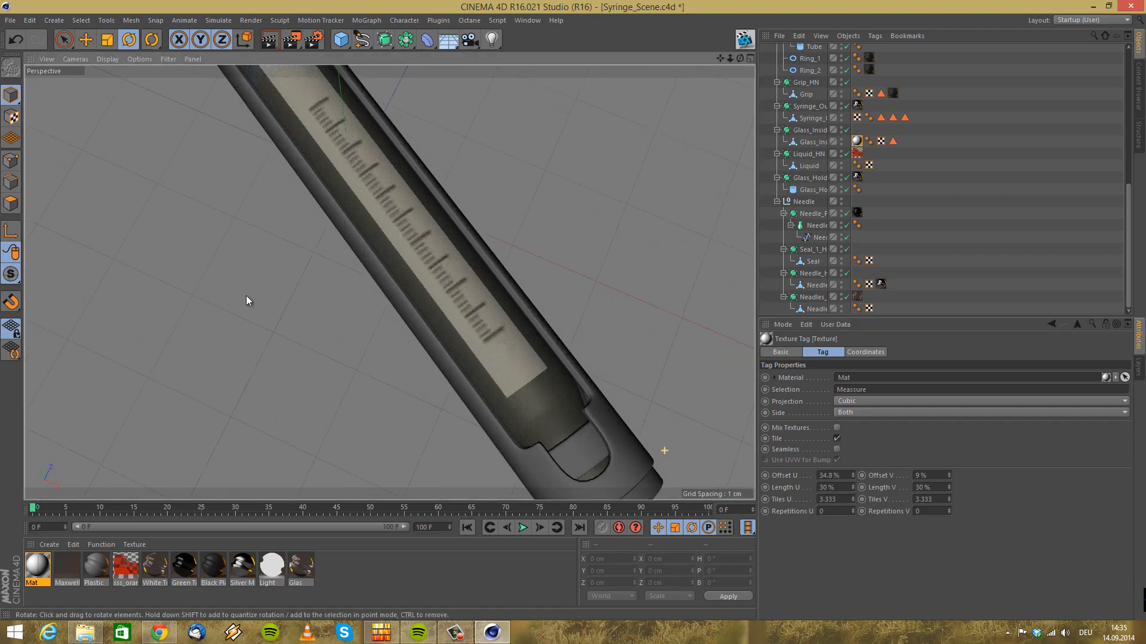
Replace the Mat material on the inner glass's Meassure texture tag with the Glas material
{"action": "scroll", "coordinate": [522, 287], "scroll_direction": "down", "scroll_amount": 5}
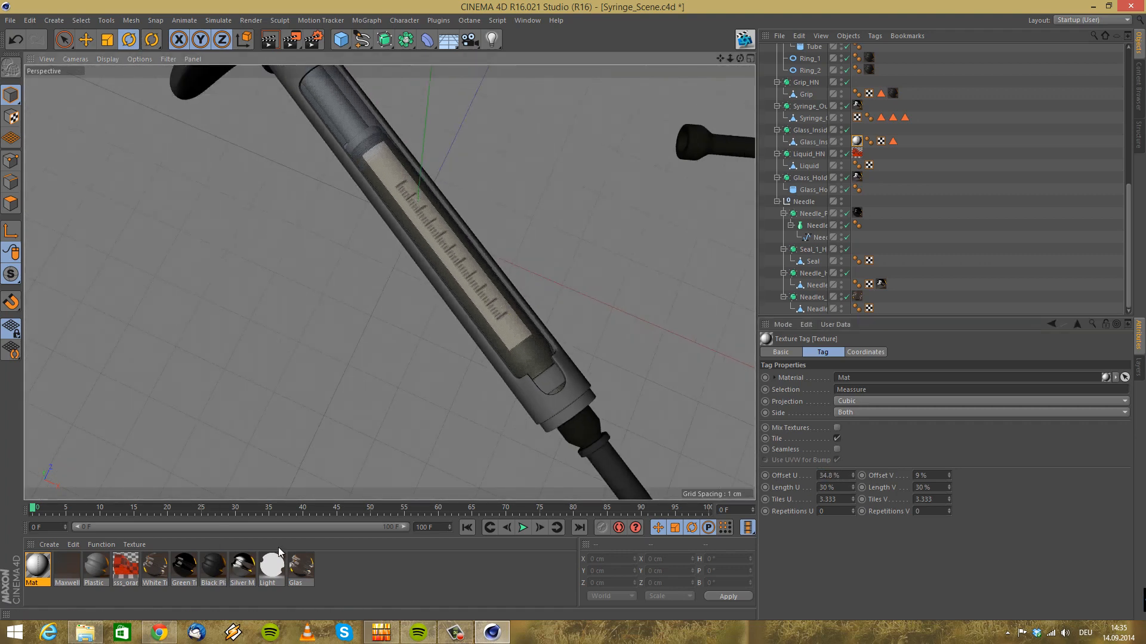
{"action": "left_click_drag", "start_coordinate": [302, 572], "coordinate": [861, 143]}
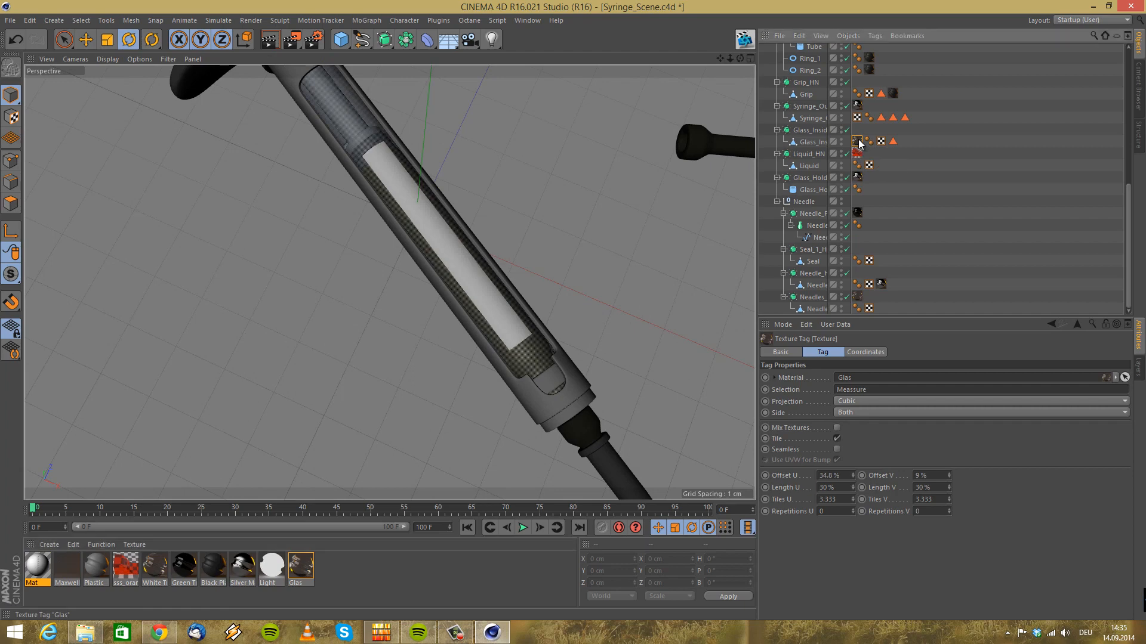
Duplicate the Glas material and remove the copy's upper, masked layer, keeping only the plain glass layer
{"action": "left_click_drag", "start_coordinate": [302, 574], "coordinate": [352, 571], "text": "ctrl"}
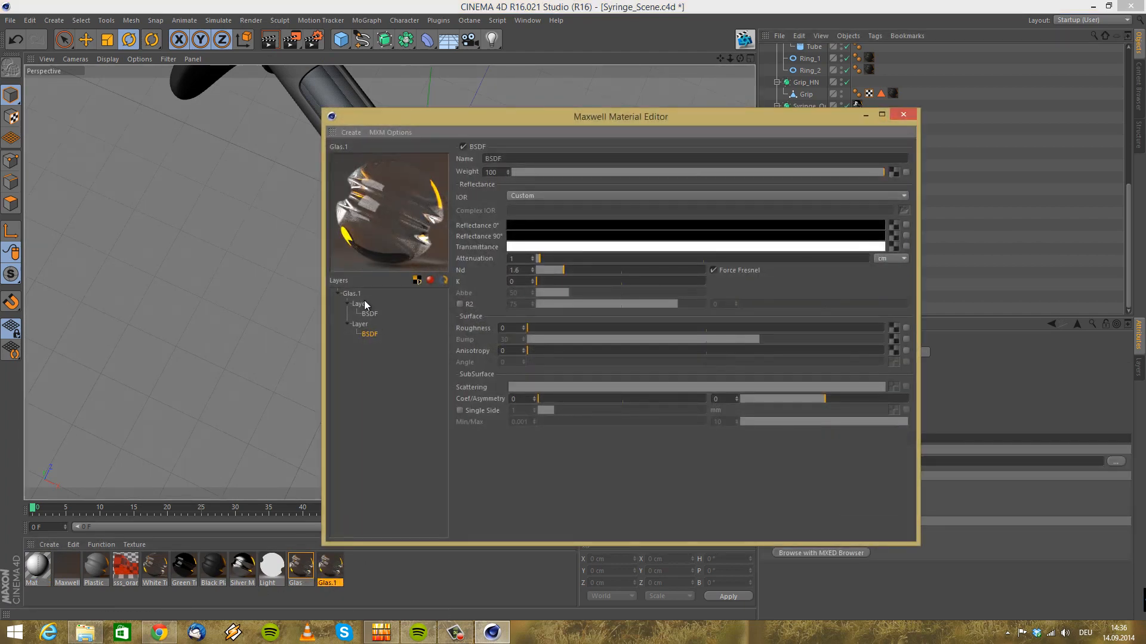
{"action": "left_click", "coordinate": [360, 304]}
{"action": "right_click", "coordinate": [363, 305]}
{"action": "left_click", "coordinate": [384, 352]}
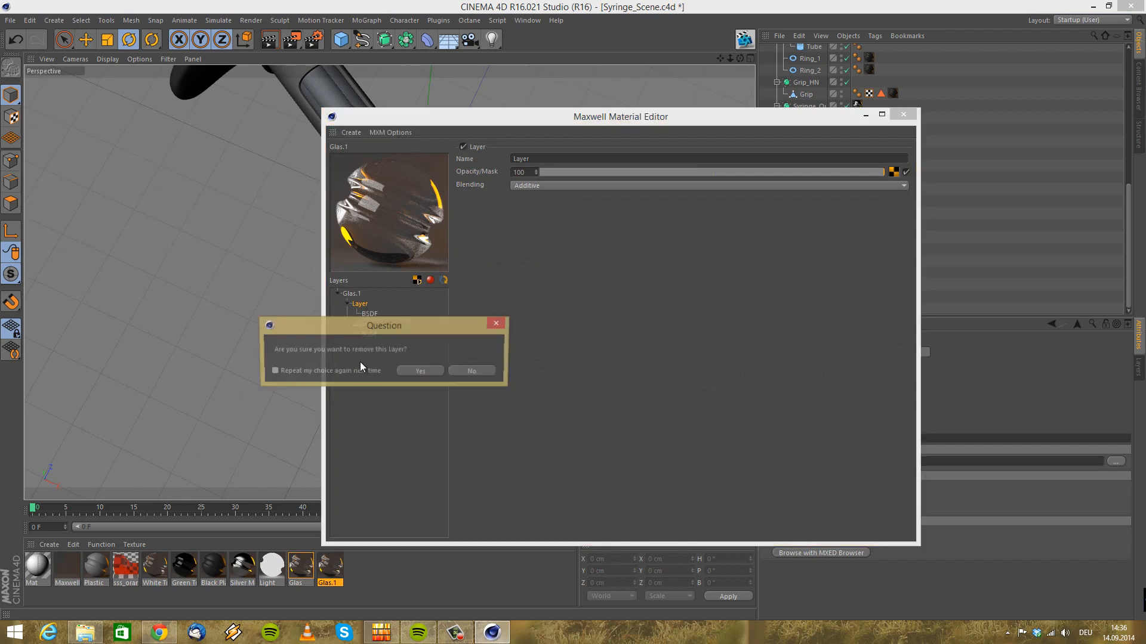
{"action": "left_click", "coordinate": [412, 370]}
{"action": "left_click", "coordinate": [368, 313]}
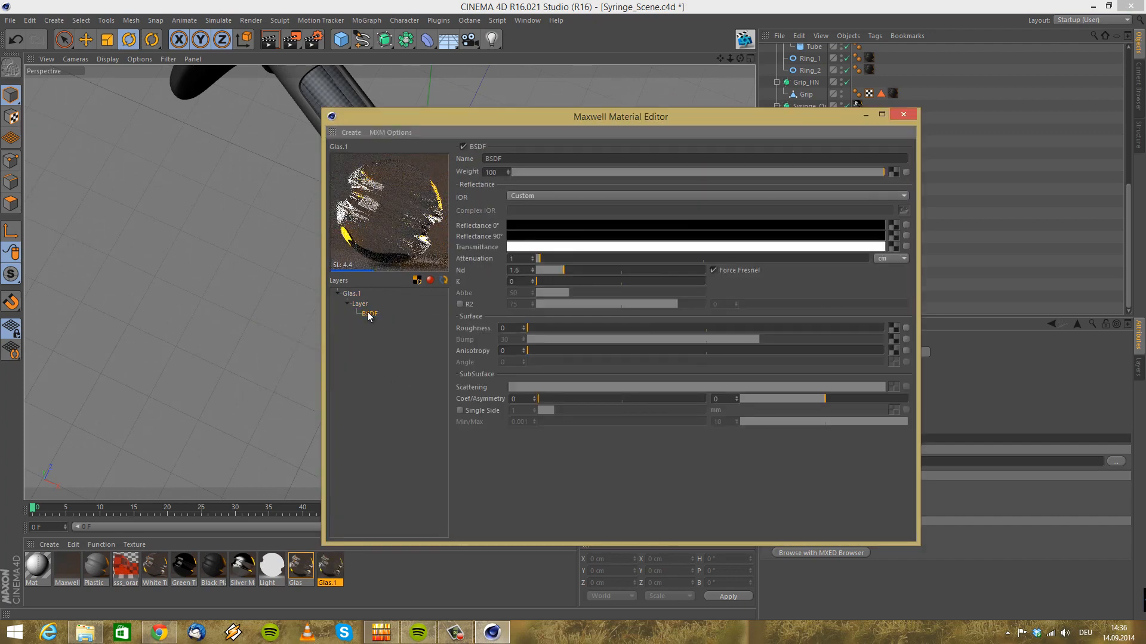
{"action": "left_click", "coordinate": [900, 116]}
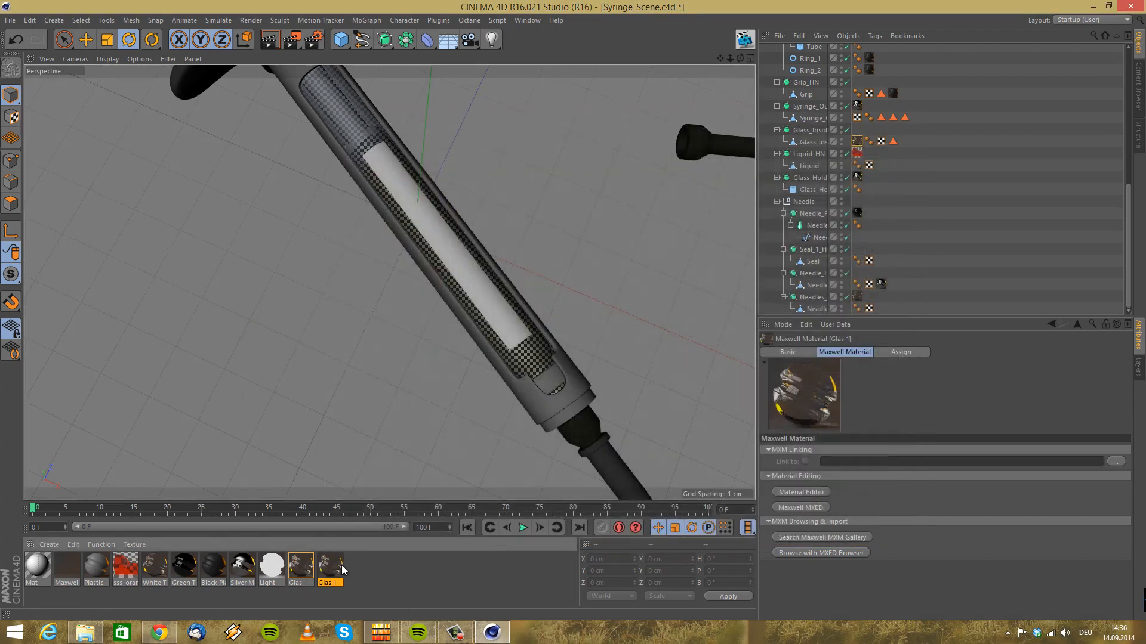
Assign the duplicated glass material to the inner glass object, placing its texture tag before the Meassure-restricted one
{"action": "double_click", "coordinate": [331, 574]}
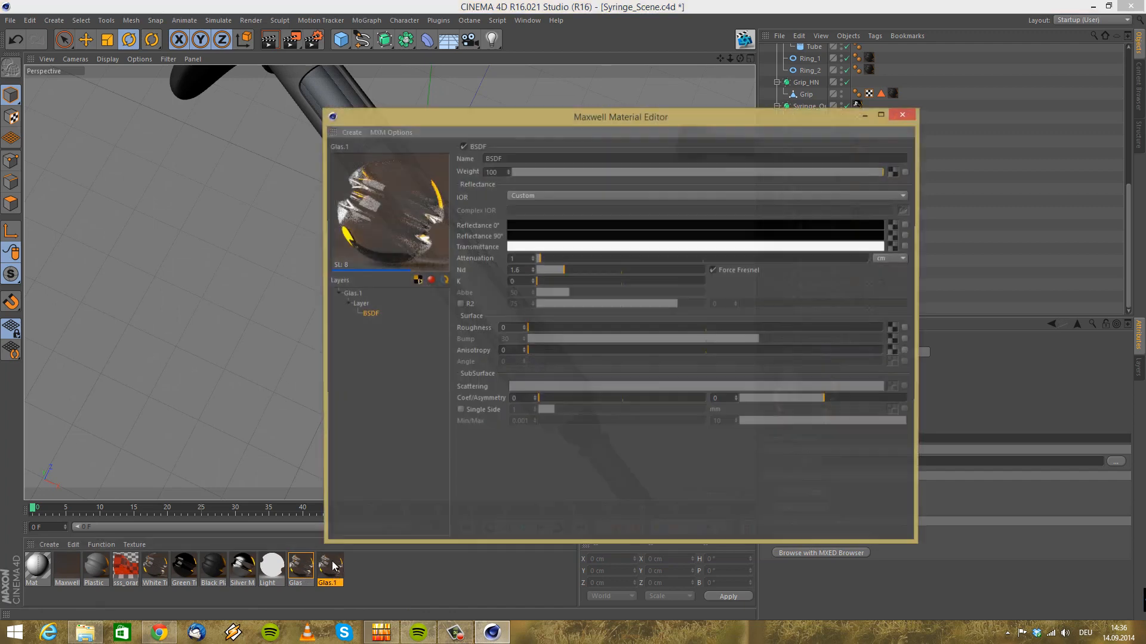
{"action": "left_click_drag", "start_coordinate": [331, 567], "coordinate": [911, 143]}
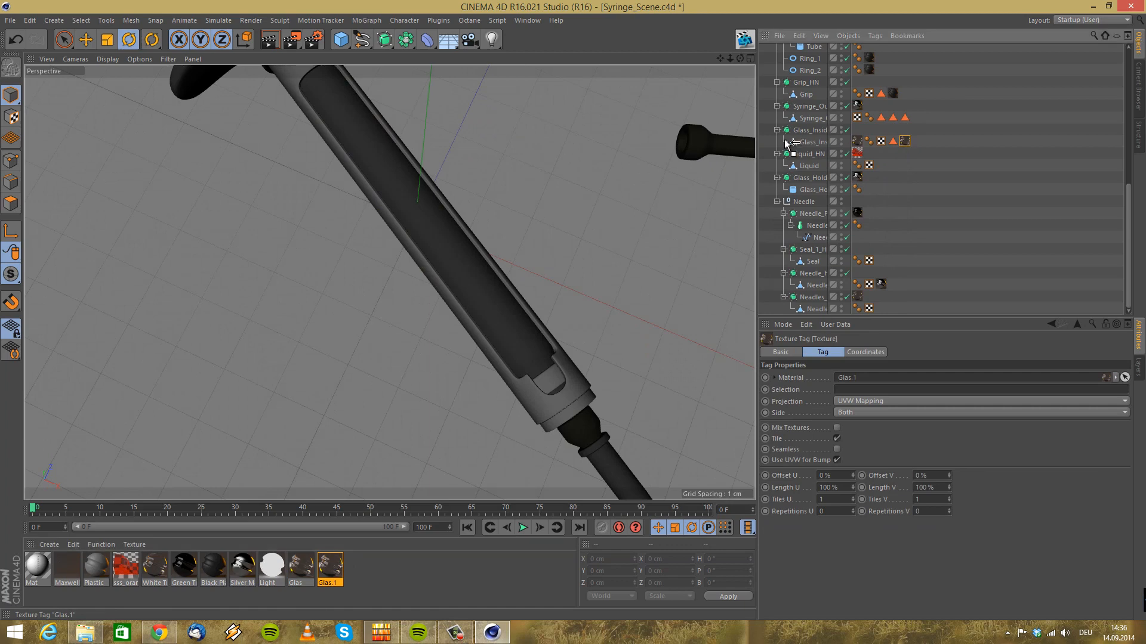
Preview the syringe's inner glass with Maxwell Fire from the Scene object, and close the preview
{"action": "scroll", "coordinate": [769, 55], "scroll_direction": "up", "scroll_amount": 10}
{"action": "left_click", "coordinate": [785, 50]}
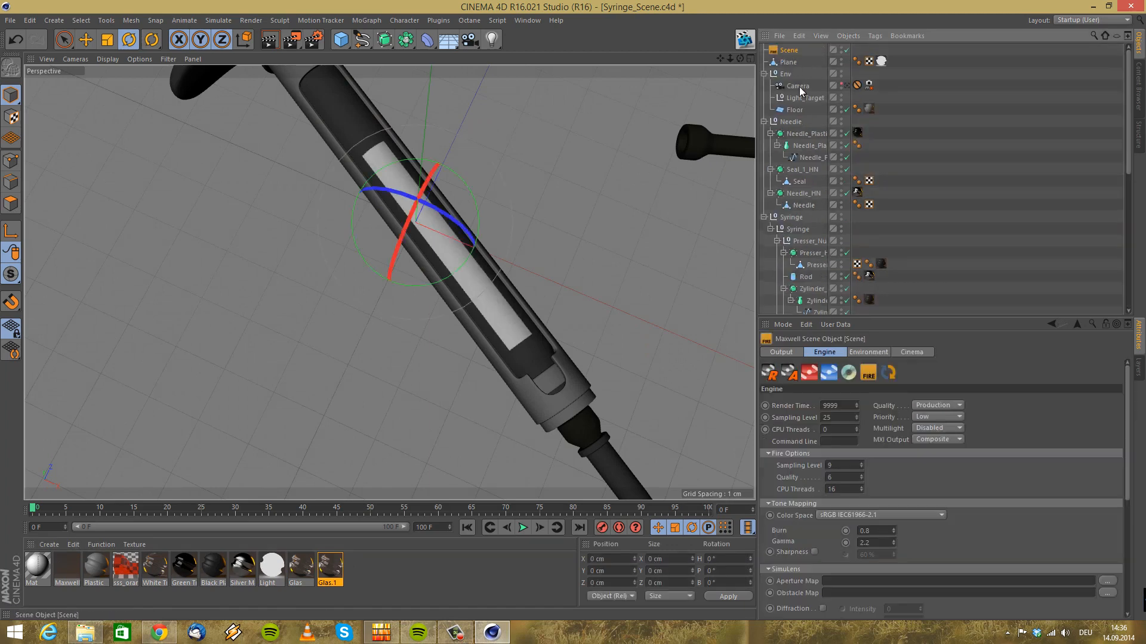
{"action": "left_click", "coordinate": [868, 373]}
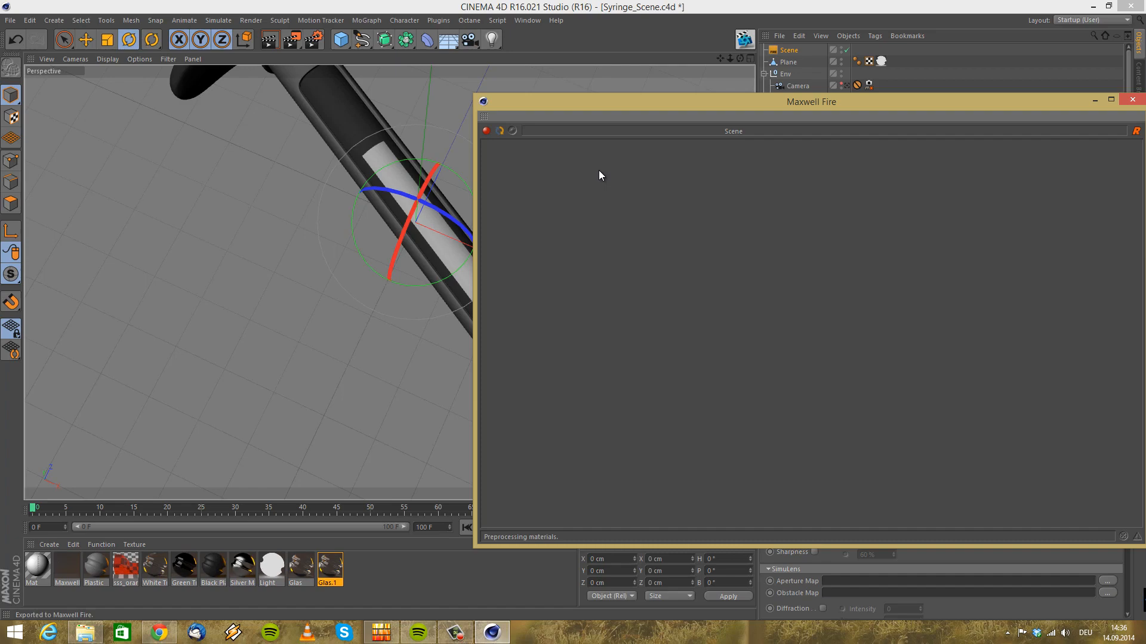
{"action": "left_click_drag", "start_coordinate": [594, 113], "coordinate": [533, 135]}
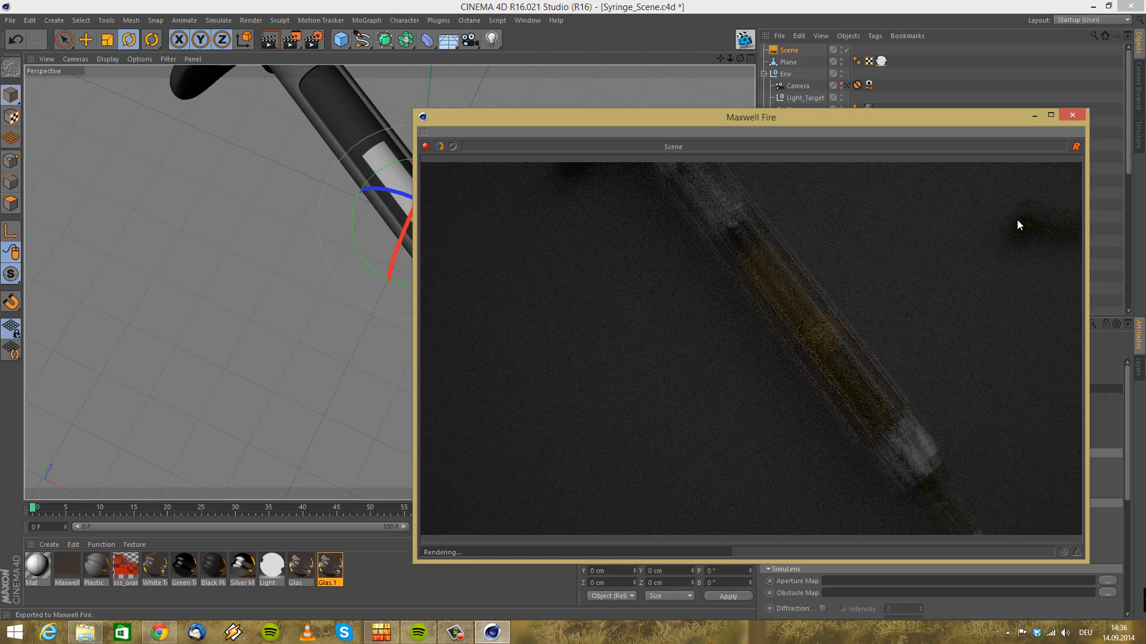
{"action": "left_click", "coordinate": [1080, 118]}
Look through the scene camera and start a Maxwell render, overwriting the existing Syringe_Scene.mxs
{"action": "left_click", "coordinate": [843, 86]}
{"action": "left_click", "coordinate": [844, 85]}
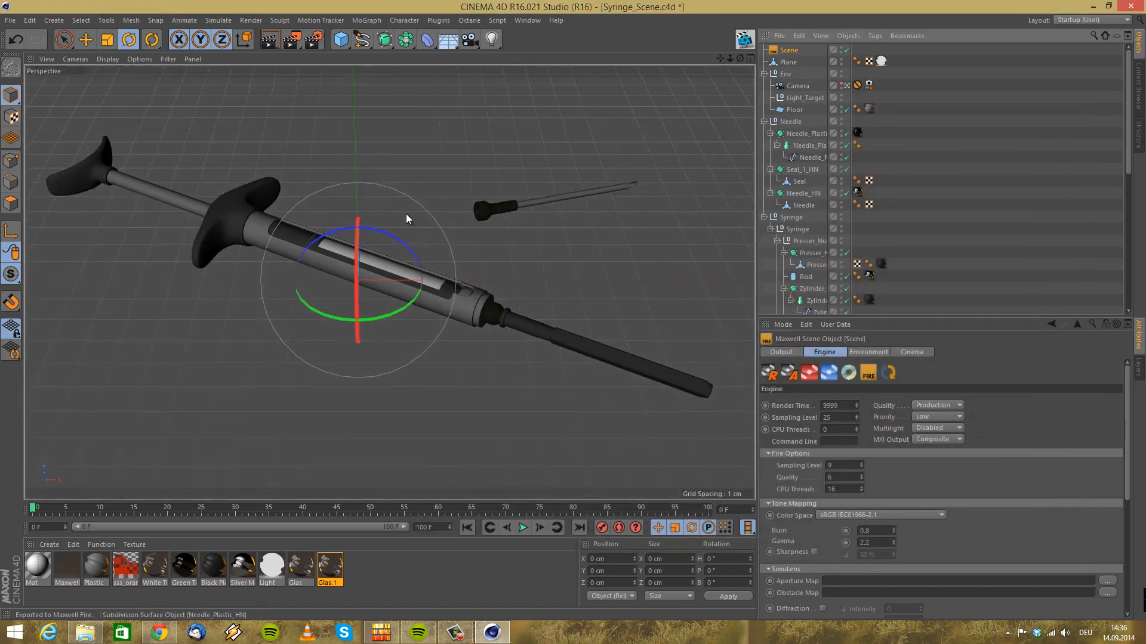
{"action": "left_click", "coordinate": [769, 374]}
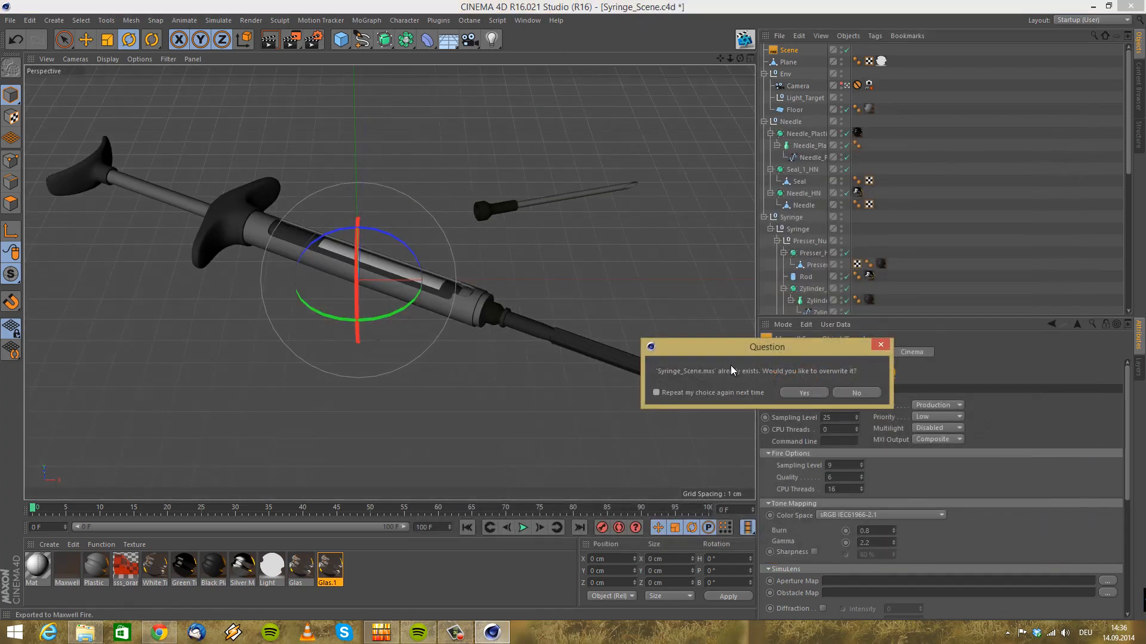
{"action": "left_click", "coordinate": [803, 392]}
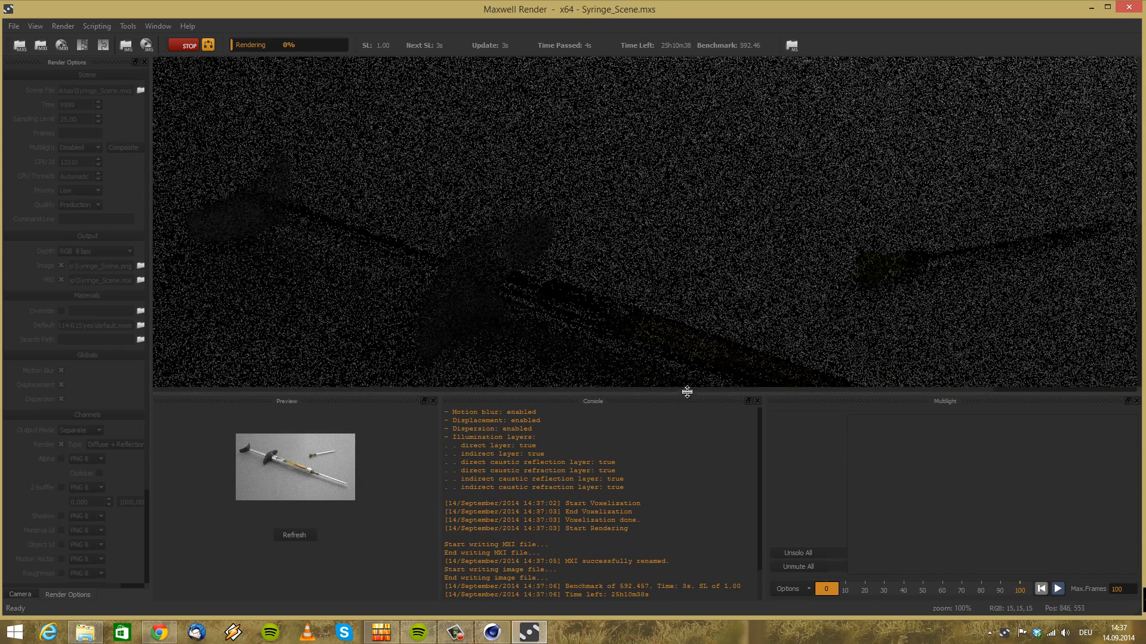
Enlarge the render area, examine the glass and its markings up close, and close Maxwell Render
{"action": "left_click_drag", "start_coordinate": [686, 392], "coordinate": [682, 469]}
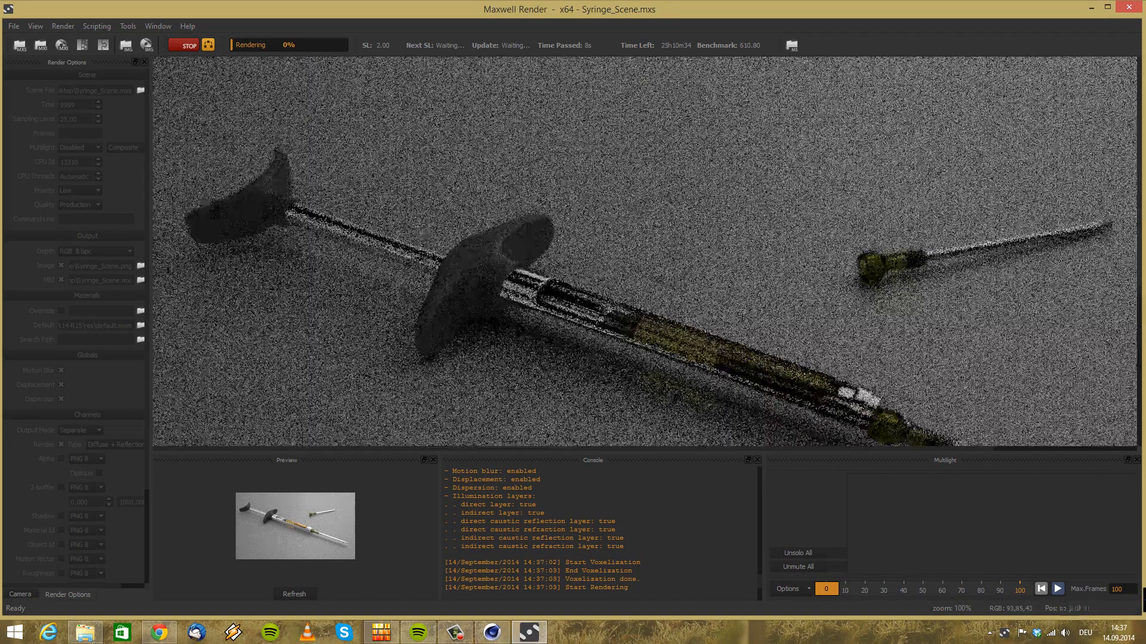
{"action": "left_click_drag", "start_coordinate": [590, 319], "coordinate": [447, 214]}
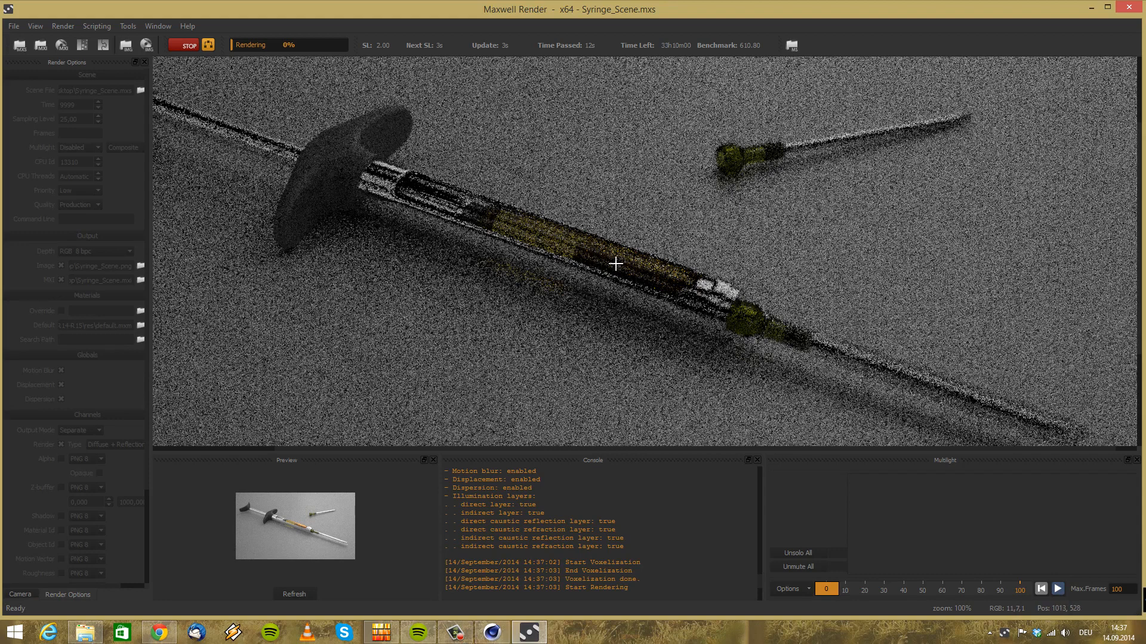
{"action": "scroll", "coordinate": [615, 263], "scroll_direction": "up", "scroll_amount": 1}
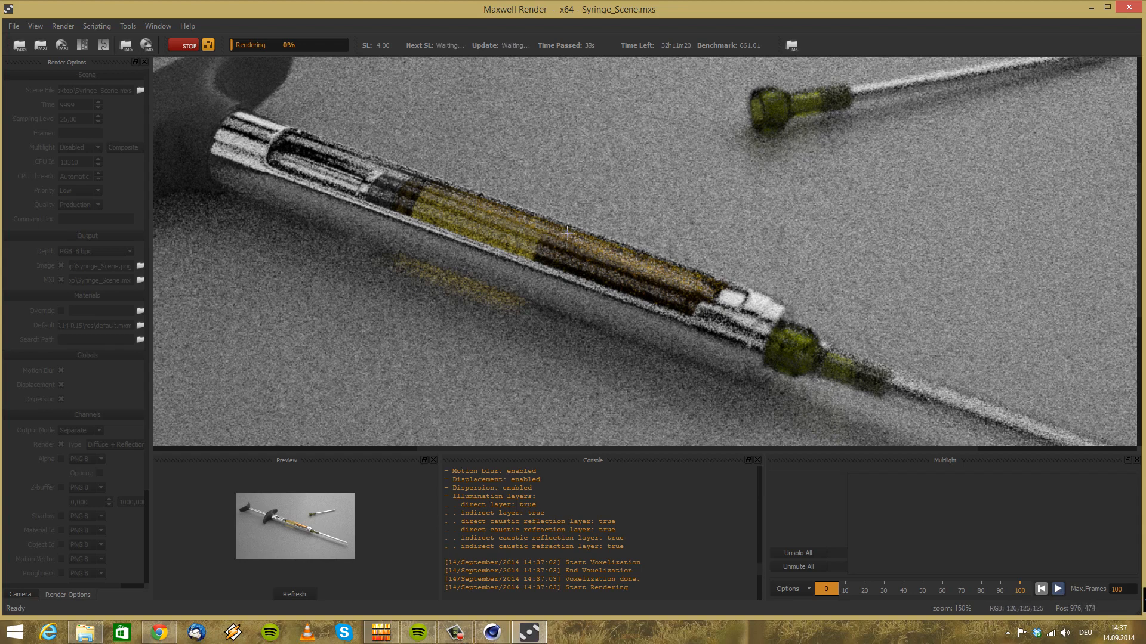
{"action": "left_click", "coordinate": [1129, 8]}
{"action": "left_click", "coordinate": [617, 327]}
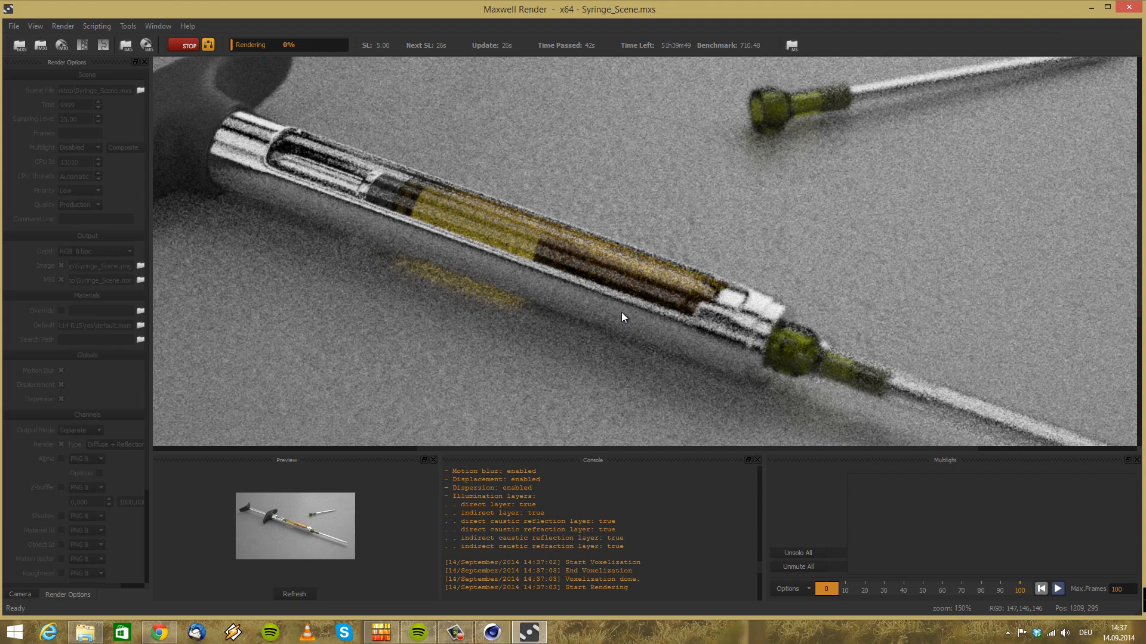
{"action": "left_click", "coordinate": [1128, 8]}
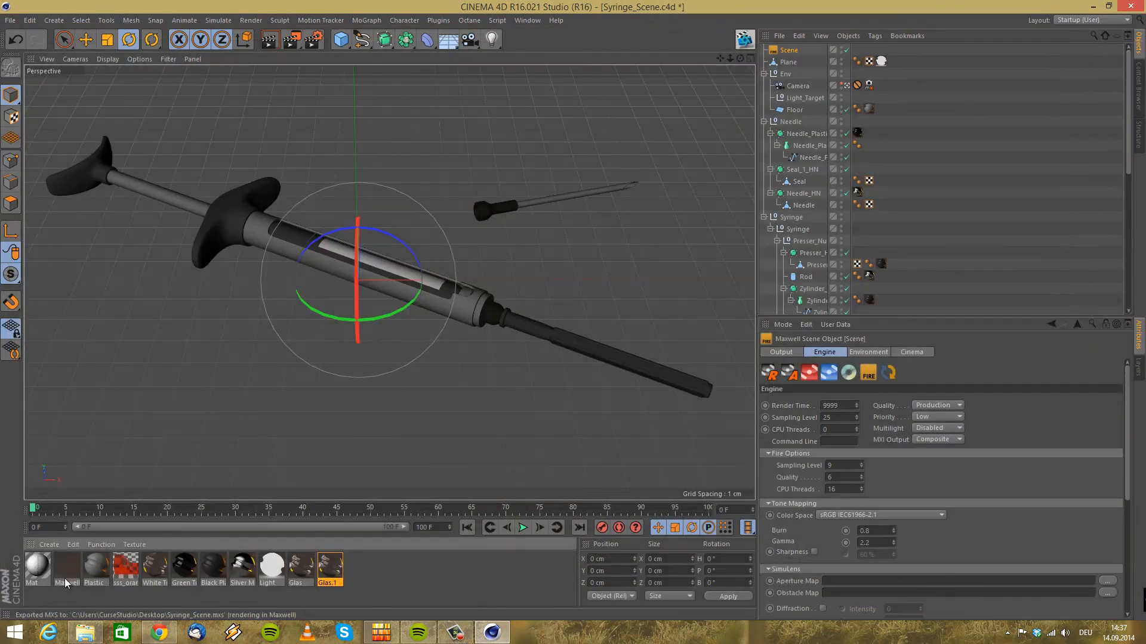
Check the BSDF of Maxwell Material and apply that material to the inner glass's Meassure tag in place of Glas
{"action": "double_click", "coordinate": [65, 575]}
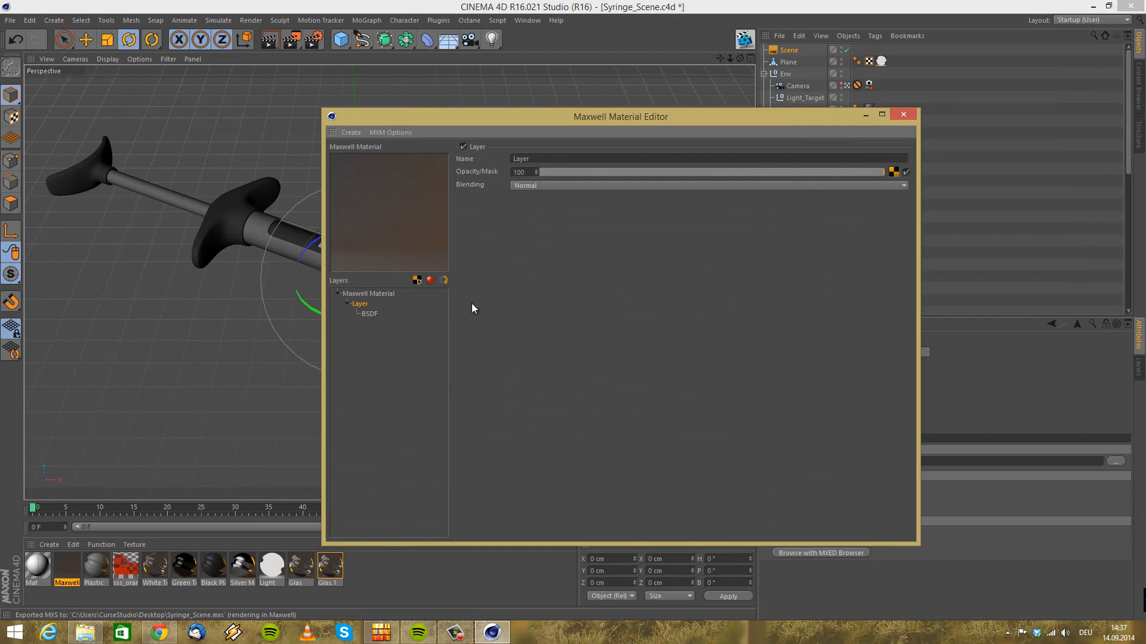
{"action": "left_click", "coordinate": [370, 314]}
{"action": "left_click", "coordinate": [904, 115]}
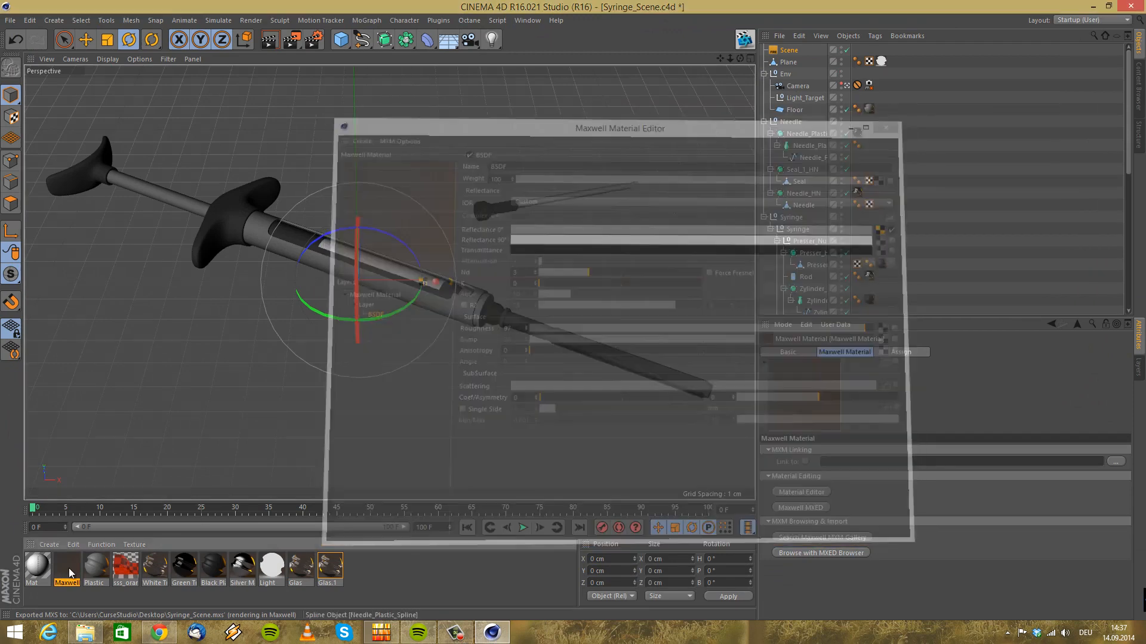
{"action": "left_click_drag", "start_coordinate": [71, 572], "coordinate": [859, 230]}
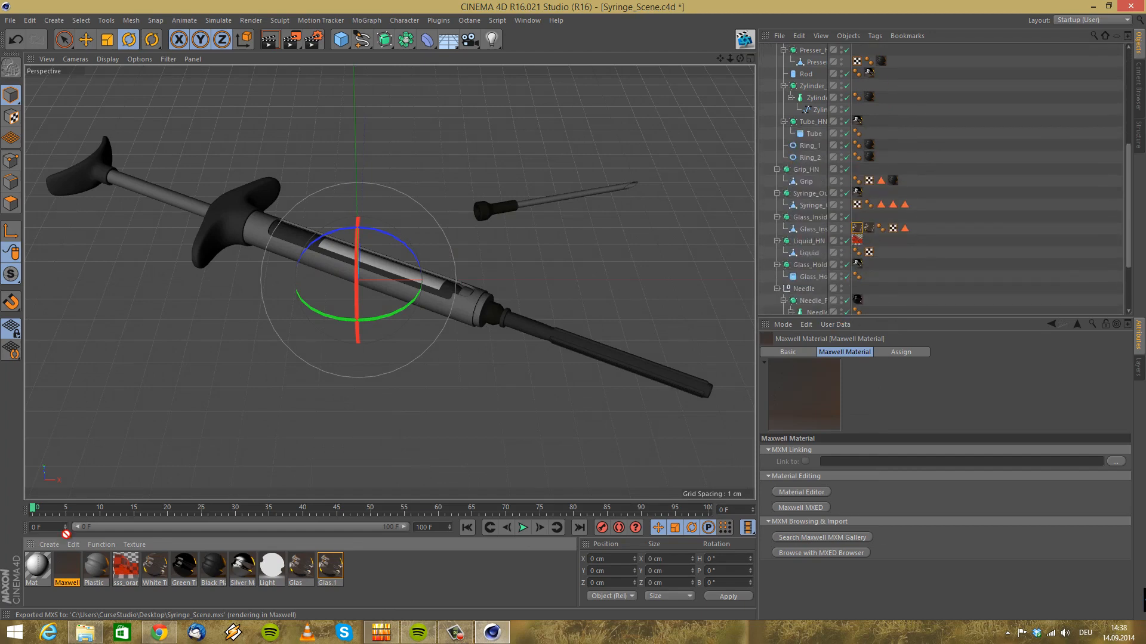
{"action": "left_click", "coordinate": [869, 229]}
{"action": "left_click_drag", "start_coordinate": [67, 567], "coordinate": [871, 234]}
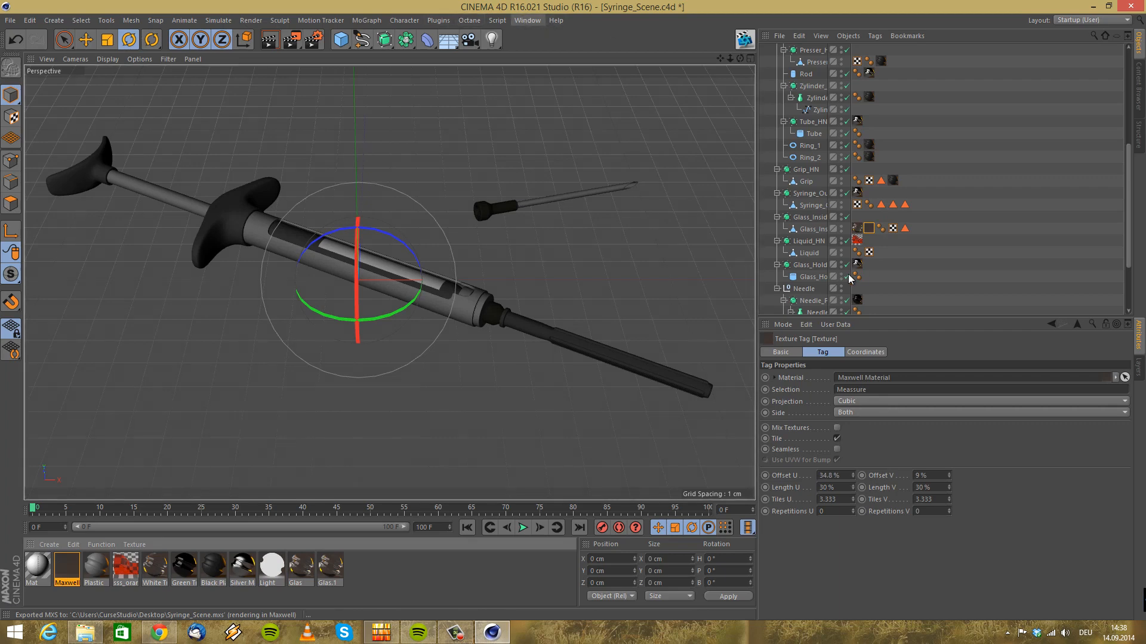
Render the scene in Maxwell again from the Scene object, overwriting Syringe_Scene.mxs
{"action": "scroll", "coordinate": [895, 179], "scroll_direction": "up", "scroll_amount": 10}
{"action": "left_click", "coordinate": [787, 50]}
{"action": "left_click", "coordinate": [766, 379]}
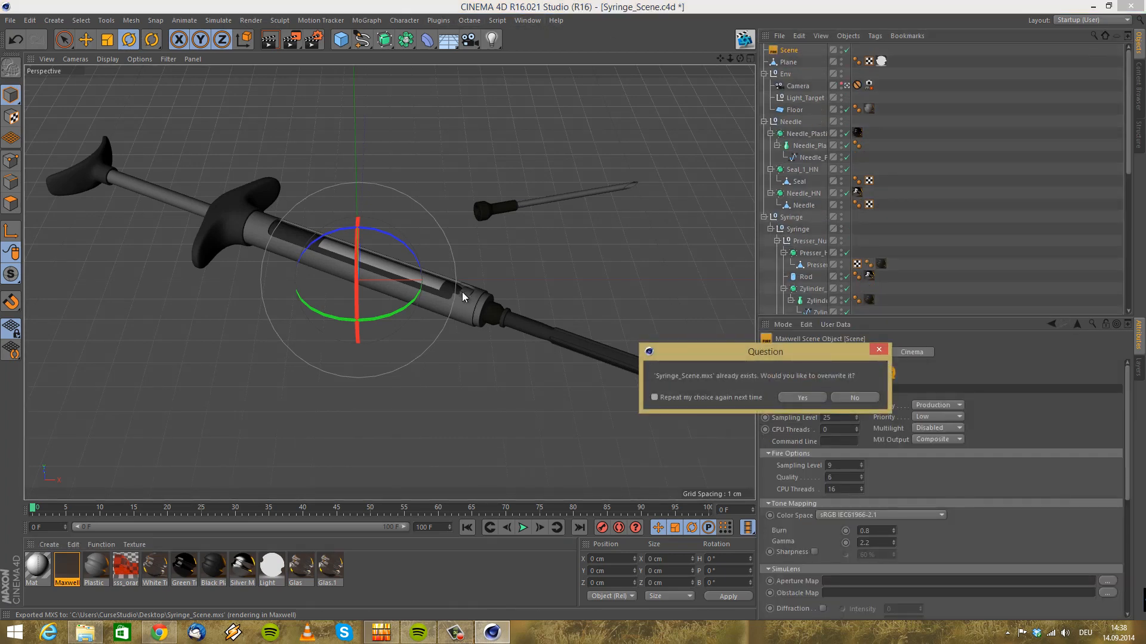
{"action": "left_click", "coordinate": [802, 397]}
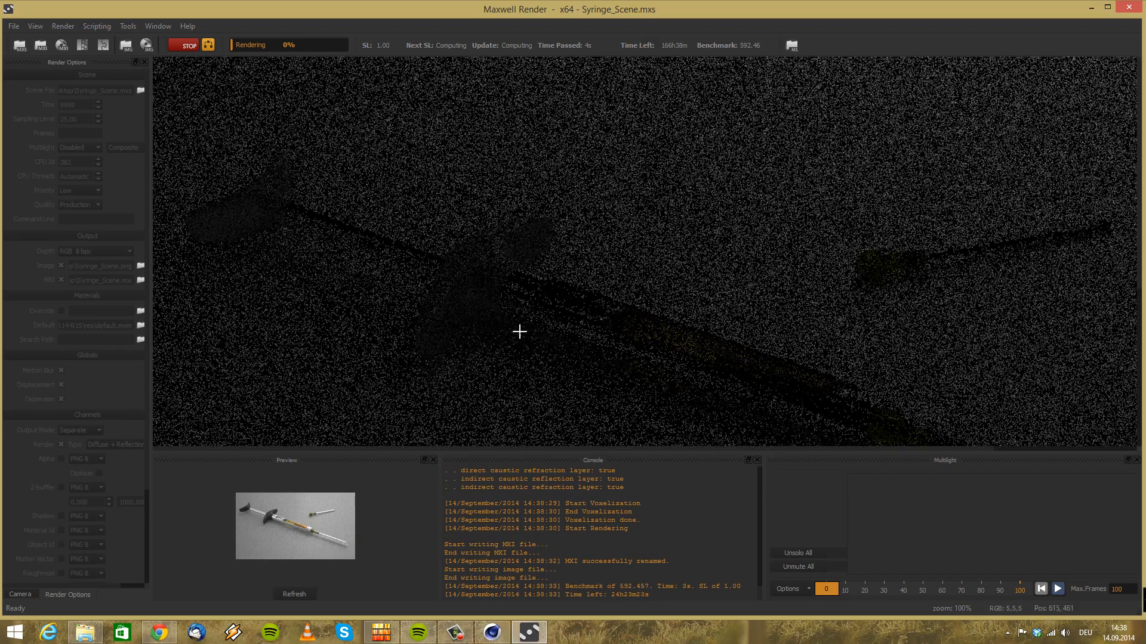
Inspect the syringe markings close up and the whole syringe in the new render, and close Maxwell Render
{"action": "left_click_drag", "start_coordinate": [604, 289], "coordinate": [569, 247]}
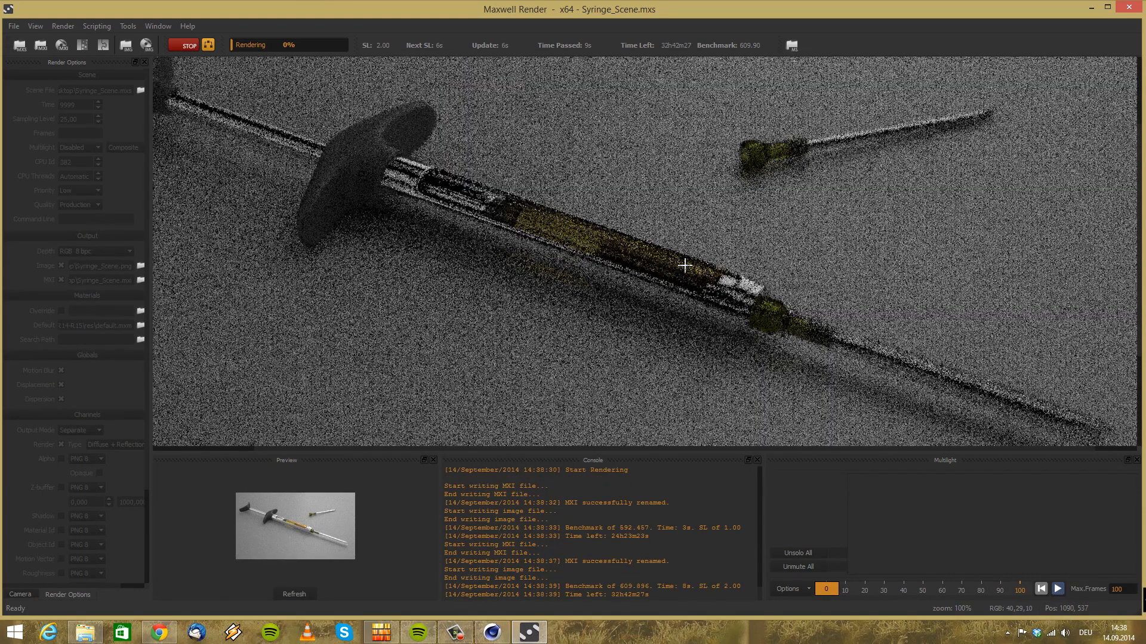
{"action": "scroll", "coordinate": [686, 271], "scroll_direction": "up", "scroll_amount": 1}
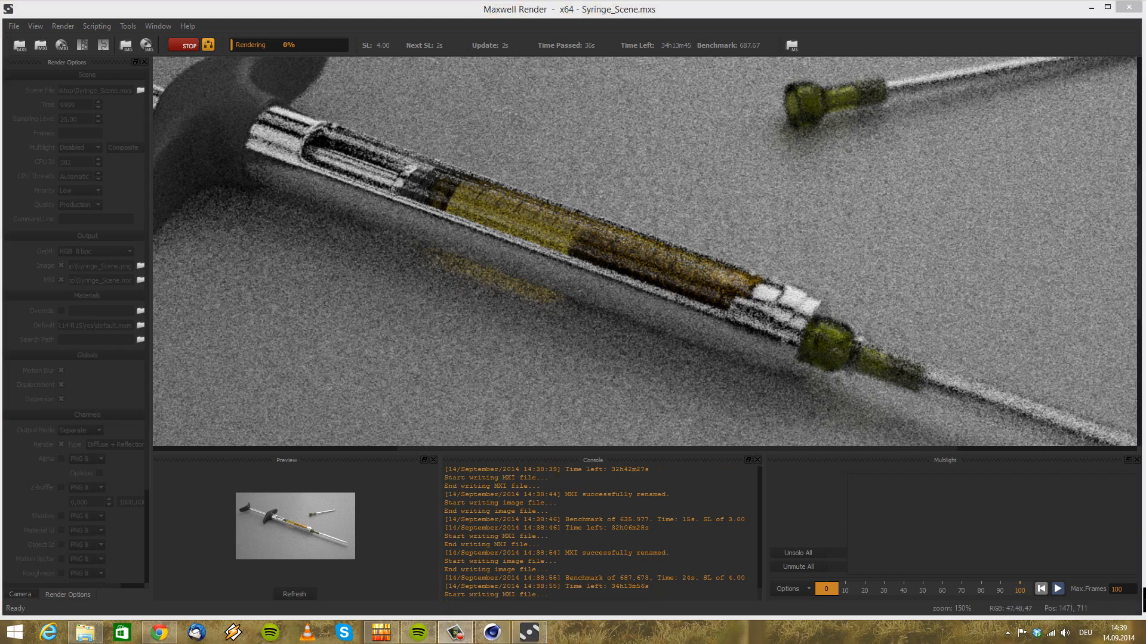
{"action": "scroll", "coordinate": [521, 213], "scroll_direction": "down", "scroll_amount": 2}
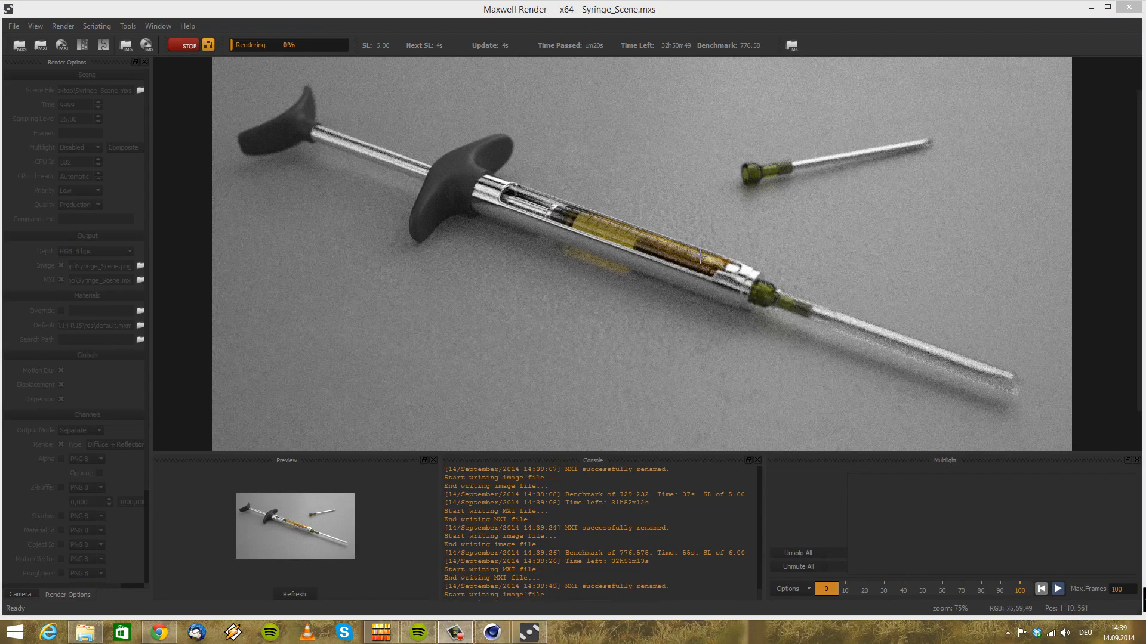
{"action": "left_click", "coordinate": [1134, 10]}
{"action": "left_click", "coordinate": [520, 328]}
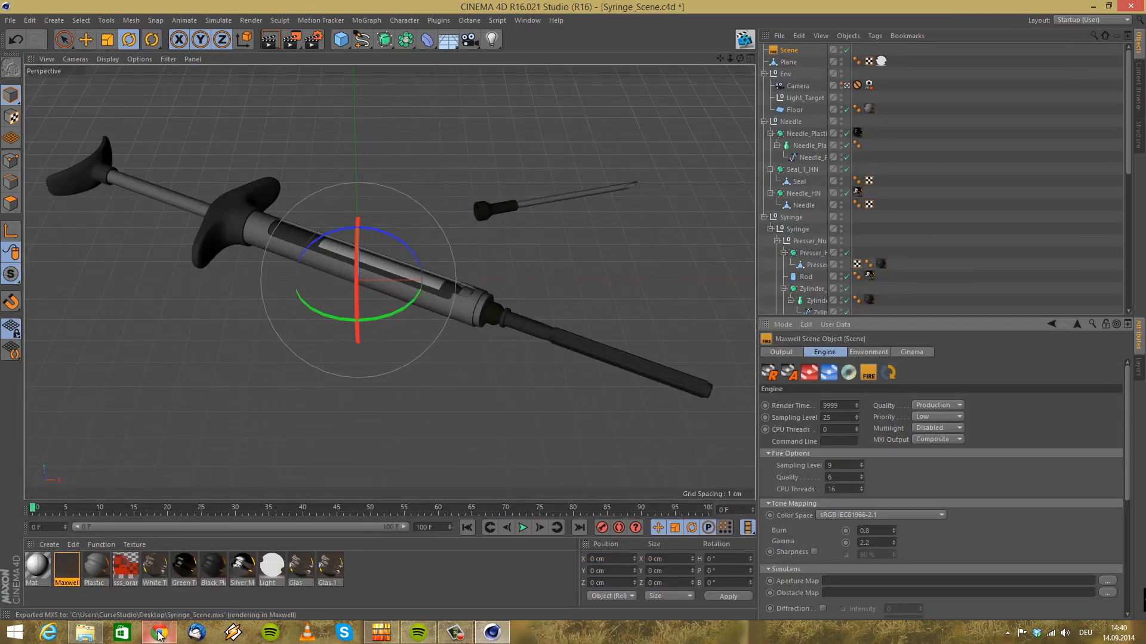
Leave the scene camera view and hide Glass_Inside_HN in the viewport
{"action": "mouse_move", "coordinate": [159, 636]}
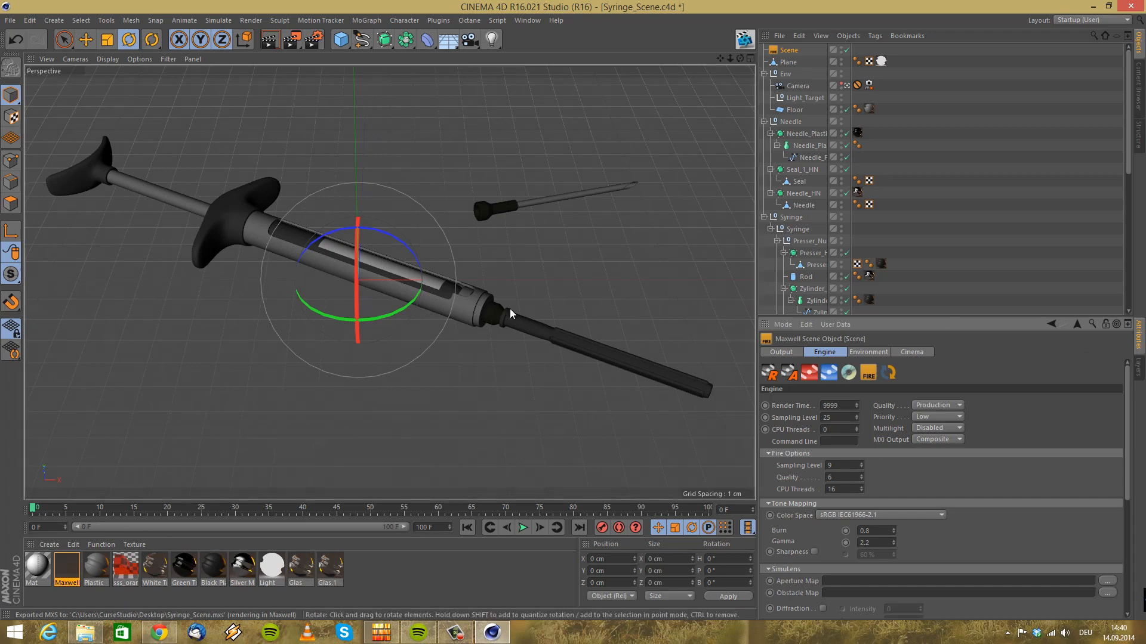
{"action": "left_click", "coordinate": [449, 293]}
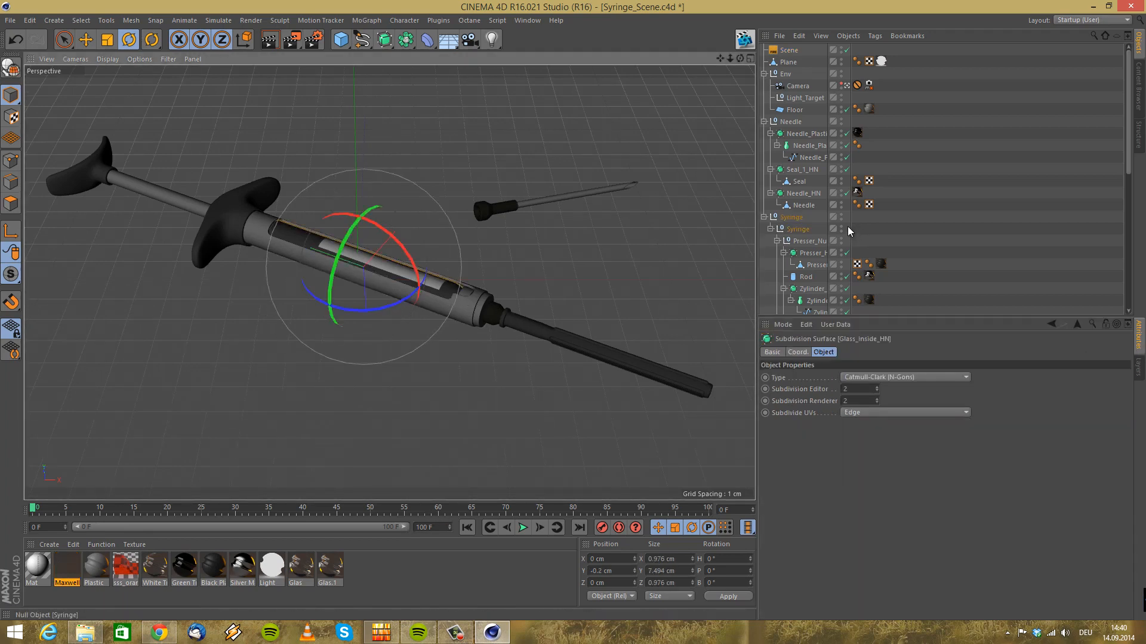
{"action": "scroll", "coordinate": [850, 231], "scroll_direction": "down", "scroll_amount": 5}
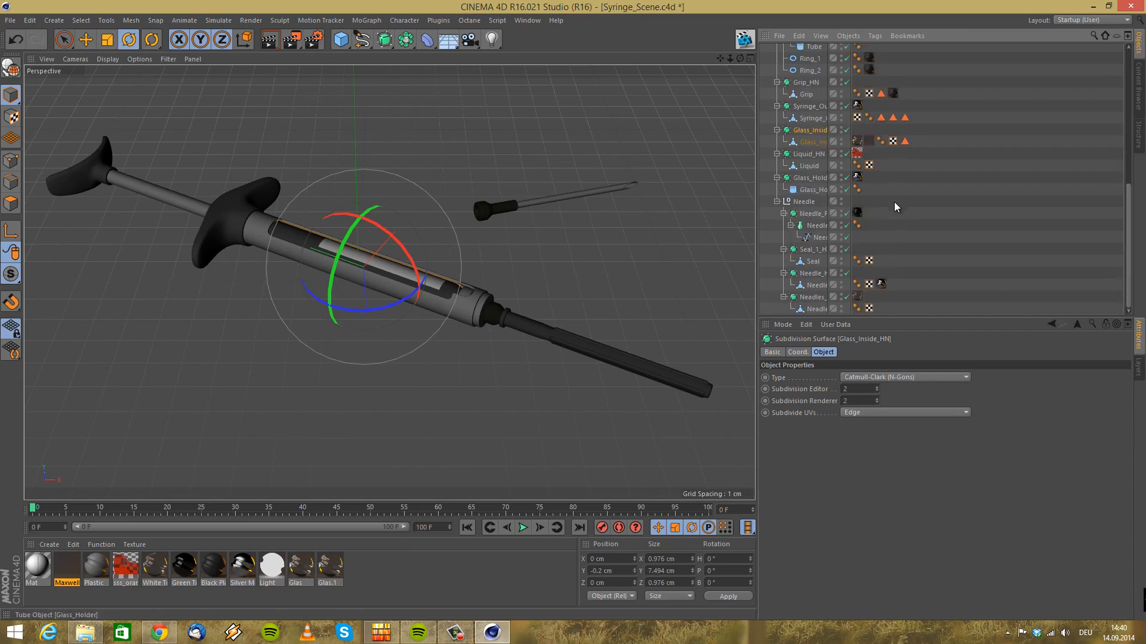
{"action": "scroll", "coordinate": [889, 197], "scroll_direction": "up", "scroll_amount": 6}
{"action": "left_click", "coordinate": [844, 86]}
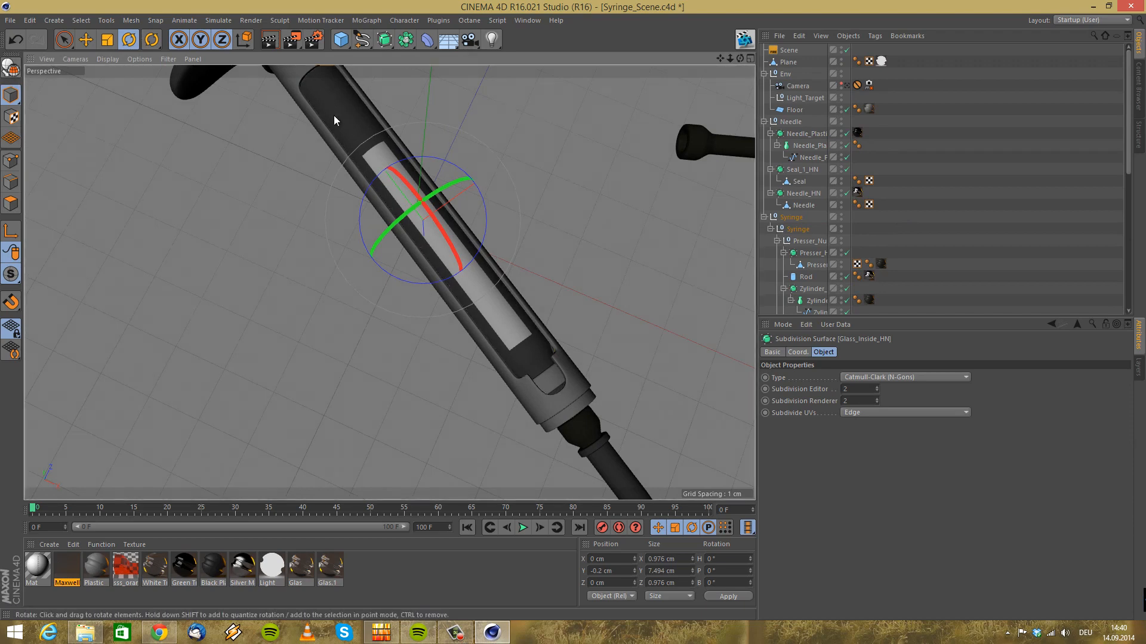
{"action": "scroll", "coordinate": [817, 221], "scroll_direction": "down", "scroll_amount": 6}
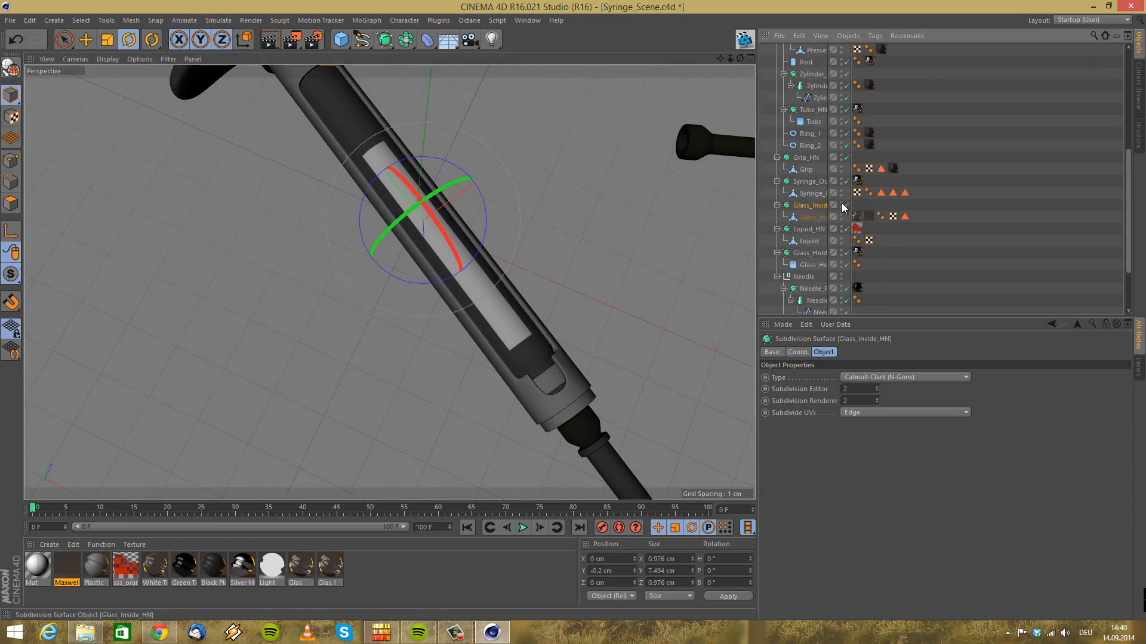
{"action": "left_click", "coordinate": [842, 204]}
Examine the liquid inside the syringe barrel and make Glass_Inside_HN visible again
{"action": "right_click_drag", "start_coordinate": [440, 223], "coordinate": [489, 312], "text": "alt"}
{"action": "left_click_drag", "start_coordinate": [490, 312], "coordinate": [557, 322], "text": "alt"}
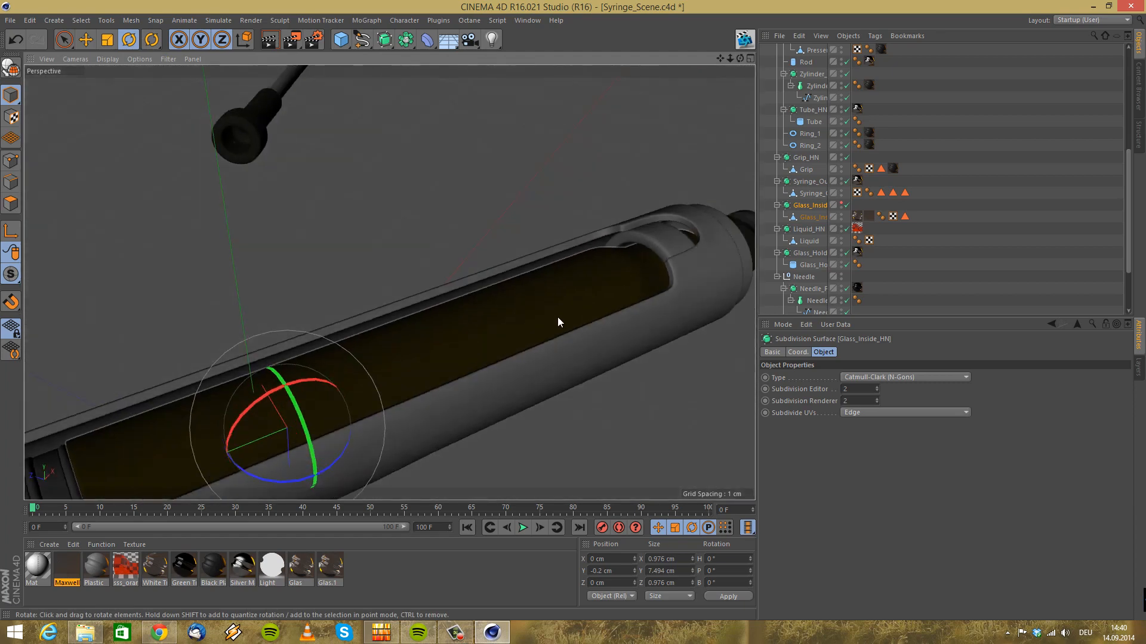
{"action": "left_click", "coordinate": [589, 283]}
{"action": "left_click_drag", "start_coordinate": [409, 365], "coordinate": [430, 381], "text": "alt"}
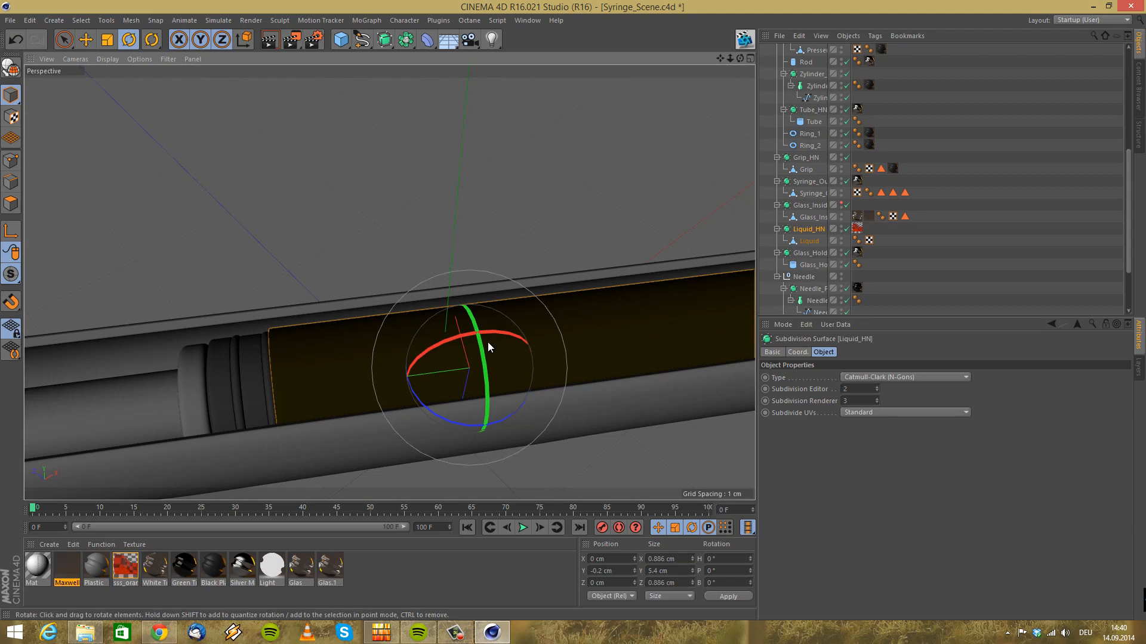
{"action": "left_click", "coordinate": [842, 205]}
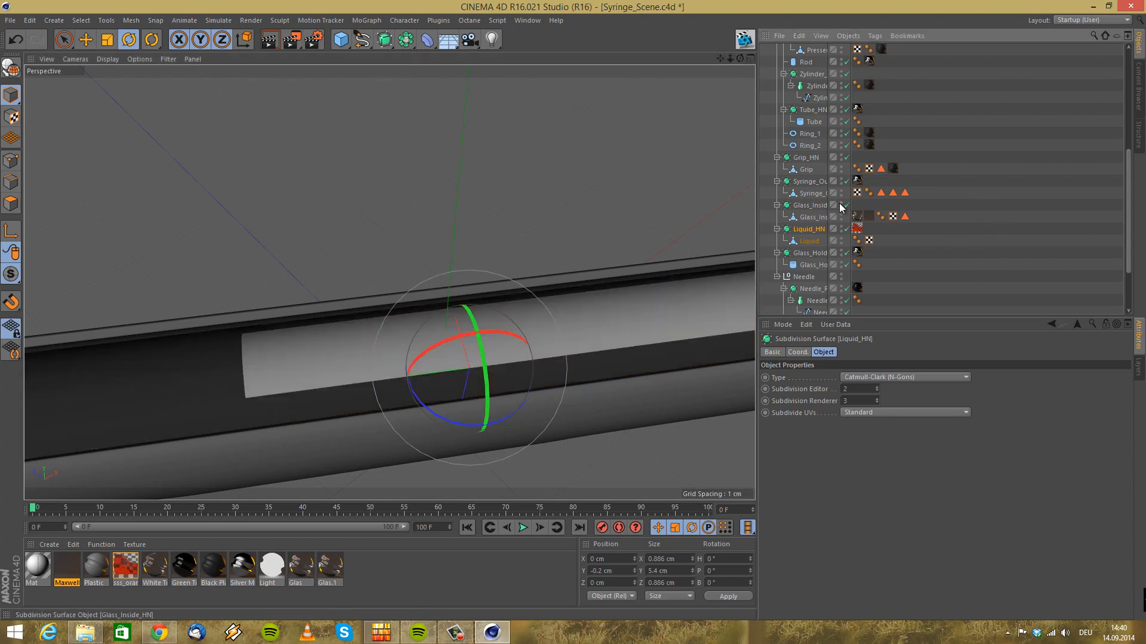
Check how the Glass_Inside and Liquid meshes sit against each other, viewing their polygons close up
{"action": "left_click", "coordinate": [807, 243]}
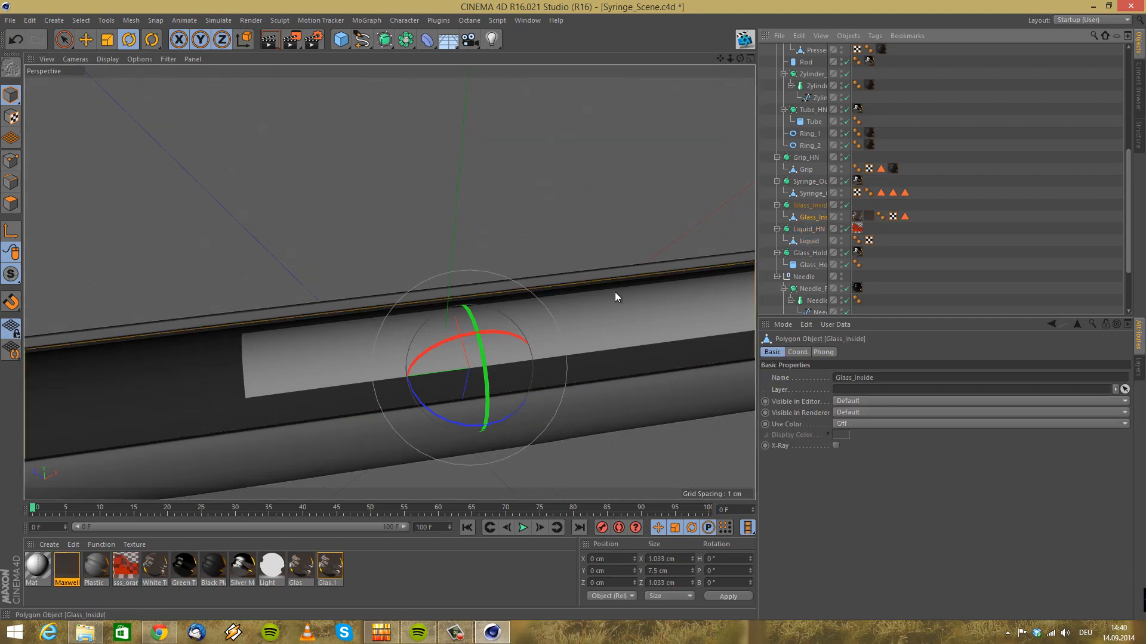
{"action": "scroll", "coordinate": [379, 343], "scroll_direction": "up", "scroll_amount": 3}
{"action": "left_click", "coordinate": [9, 204]}
{"action": "scroll", "coordinate": [455, 348], "scroll_direction": "up", "scroll_amount": 3}
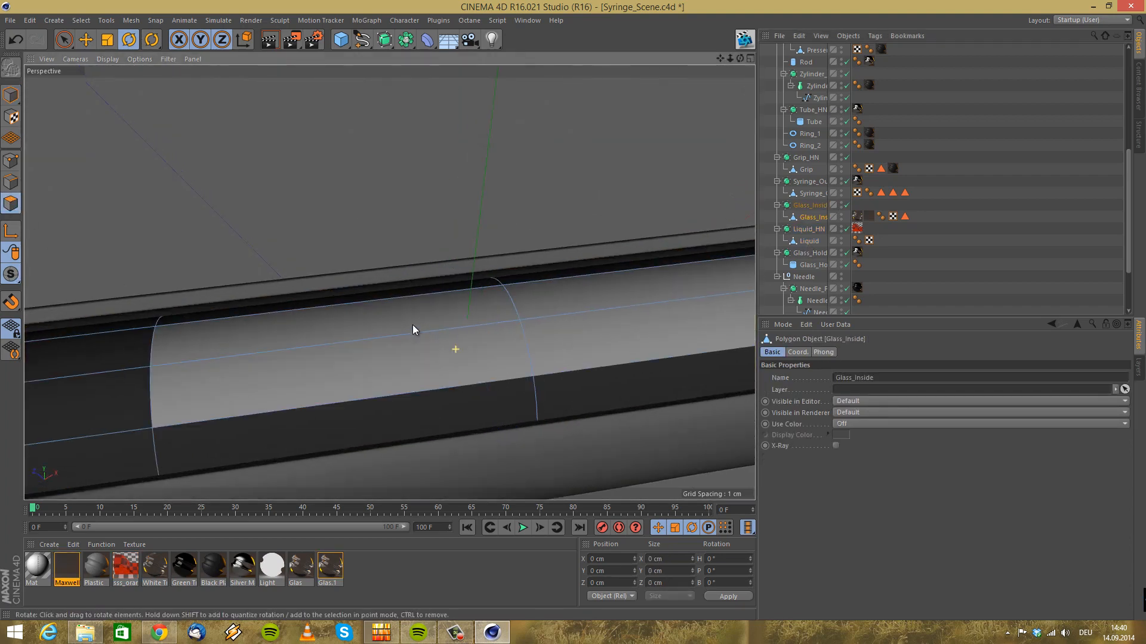
{"action": "scroll", "coordinate": [568, 236], "scroll_direction": "up", "scroll_amount": 3}
{"action": "left_click_drag", "start_coordinate": [489, 345], "coordinate": [613, 256], "text": "alt"}
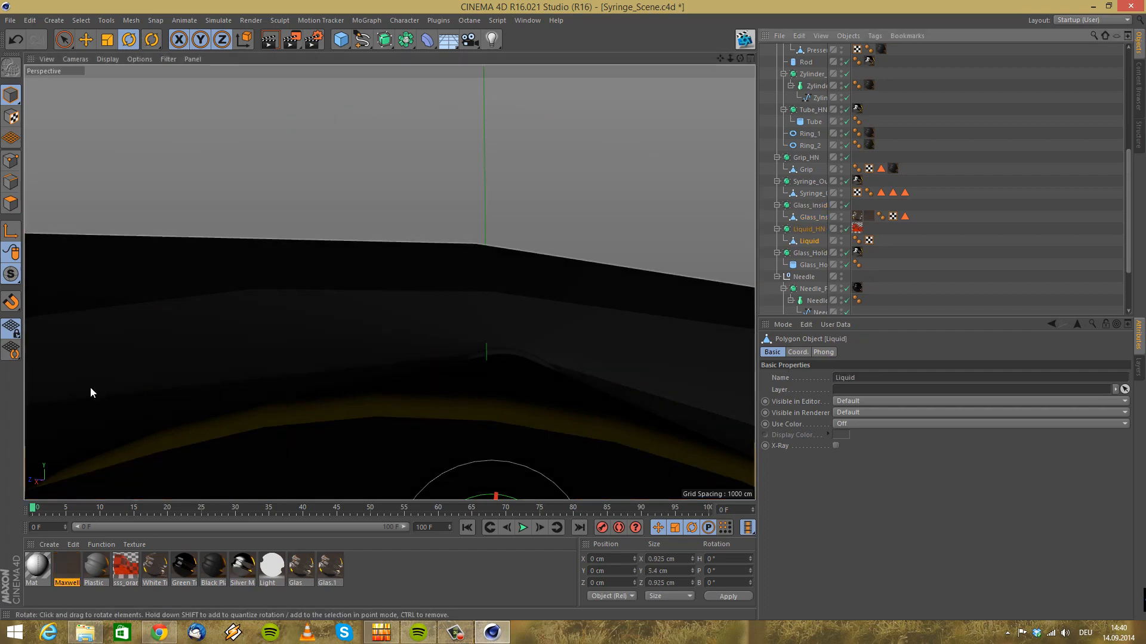
{"action": "key", "text": "ctrl+a"}
{"action": "left_click_drag", "start_coordinate": [497, 407], "coordinate": [443, 334], "text": "alt"}
{"action": "right_click_drag", "start_coordinate": [421, 248], "coordinate": [26, 43], "text": "alt"}
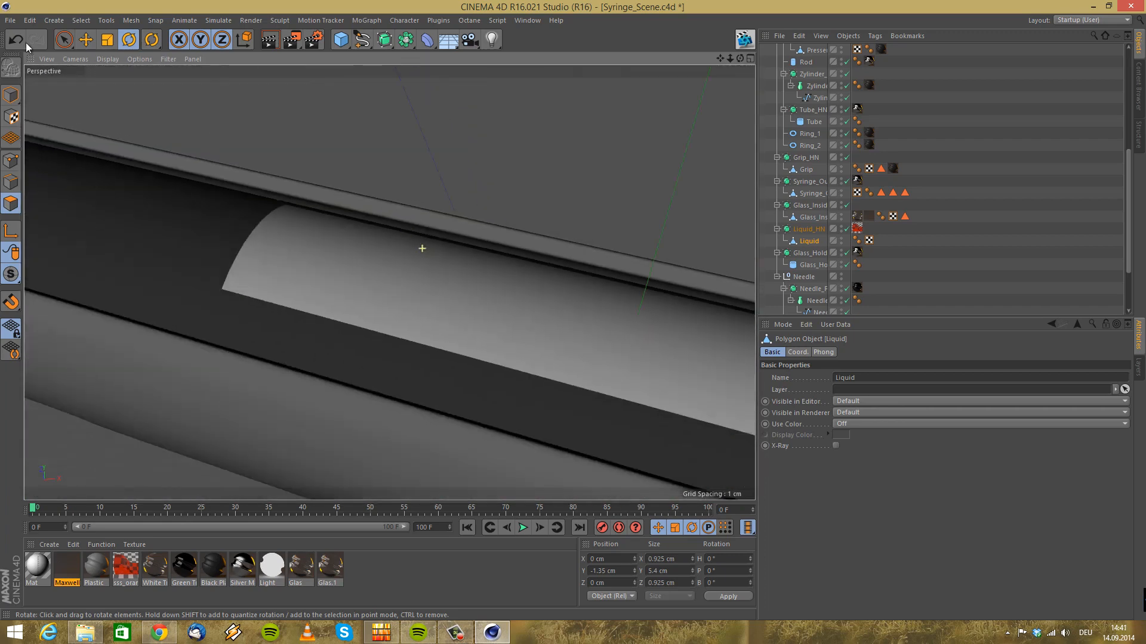
Move the Liquid mesh up out of the syringe, about -1.1 cm along its Z axis
{"action": "left_click", "coordinate": [81, 42]}
{"action": "left_click", "coordinate": [11, 95]}
{"action": "scroll", "coordinate": [635, 253], "scroll_direction": "down", "scroll_amount": 5}
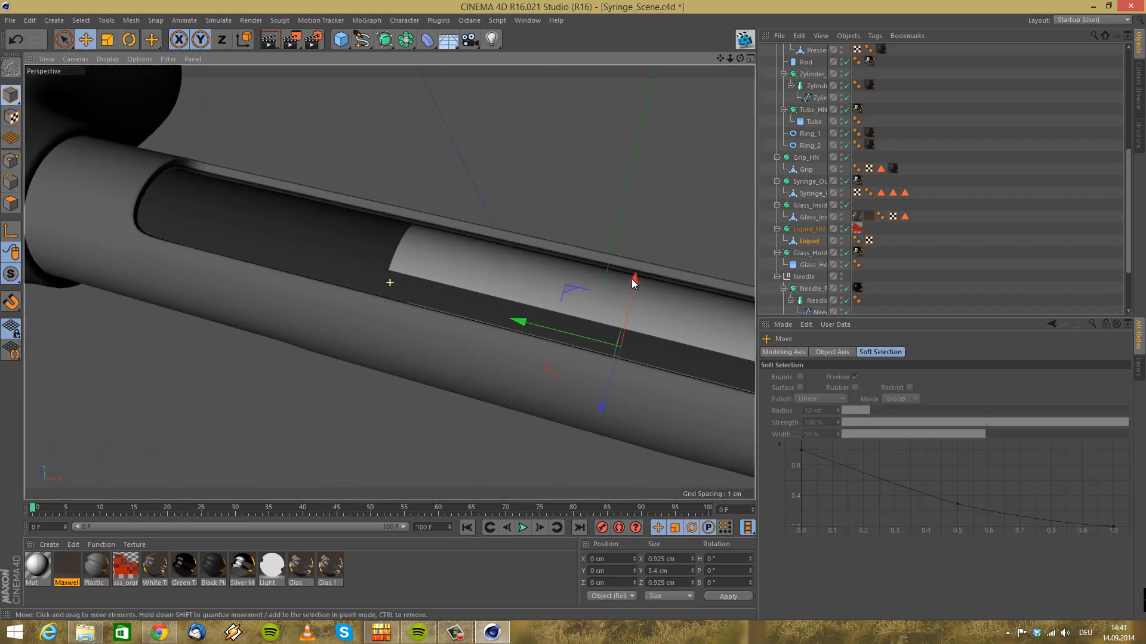
{"action": "left_click", "coordinate": [810, 230]}
{"action": "left_click_drag", "start_coordinate": [603, 304], "coordinate": [661, 269], "text": "alt"}
{"action": "left_click", "coordinate": [812, 241]}
{"action": "left_click_drag", "start_coordinate": [564, 425], "coordinate": [518, 290]}
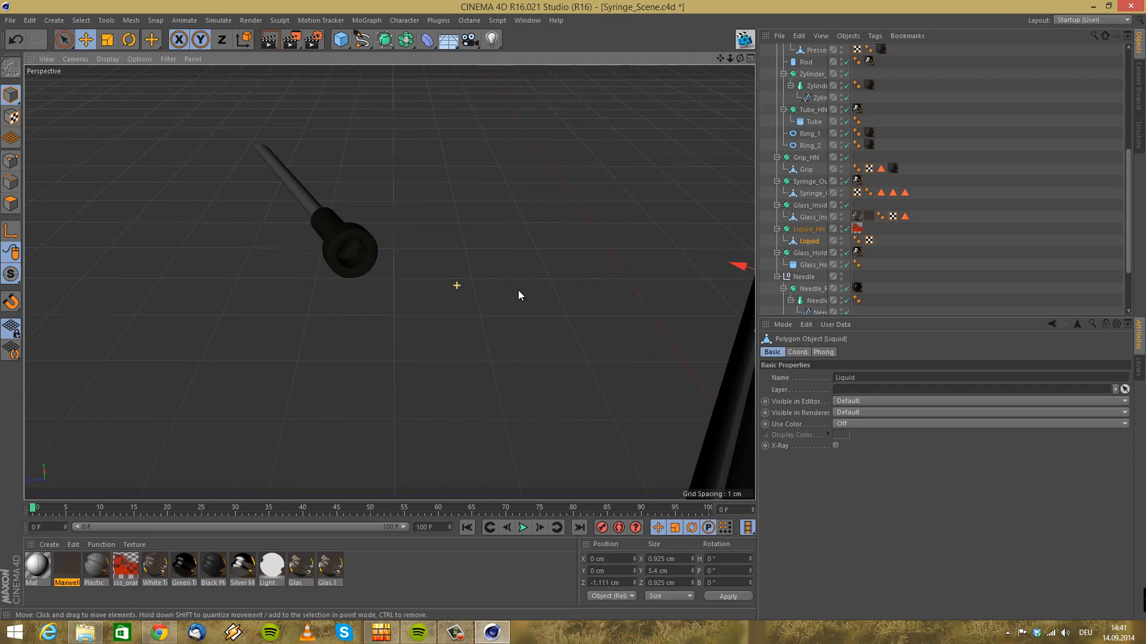
Switch to polygon editing and examine the end of the Liquid mesh and the glass left in the barrel
{"action": "middle_click_drag", "start_coordinate": [518, 290], "coordinate": [389, 281], "text": "alt"}
{"action": "left_click", "coordinate": [15, 203]}
{"action": "right_click_drag", "start_coordinate": [646, 327], "coordinate": [635, 258], "text": "alt"}
{"action": "left_click_drag", "start_coordinate": [613, 274], "coordinate": [491, 303], "text": "alt"}
{"action": "right_click_drag", "start_coordinate": [496, 315], "coordinate": [165, 334], "text": "alt"}
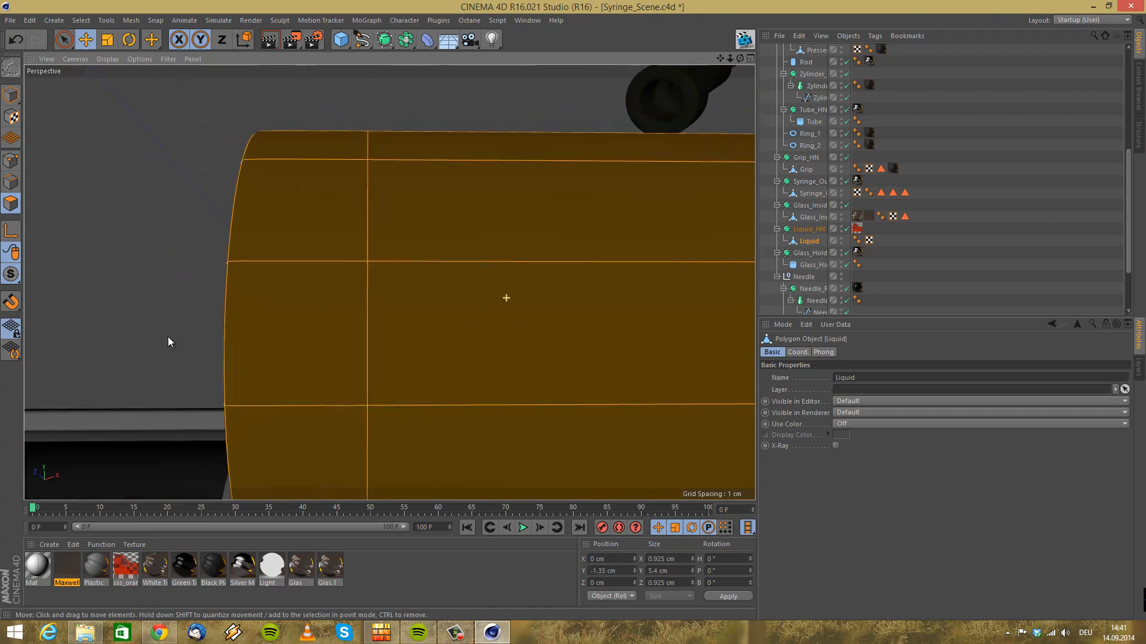
{"action": "middle_click_drag", "start_coordinate": [164, 335], "coordinate": [460, 191], "text": "alt"}
{"action": "middle_click_drag", "start_coordinate": [494, 268], "coordinate": [345, 331], "text": "alt"}
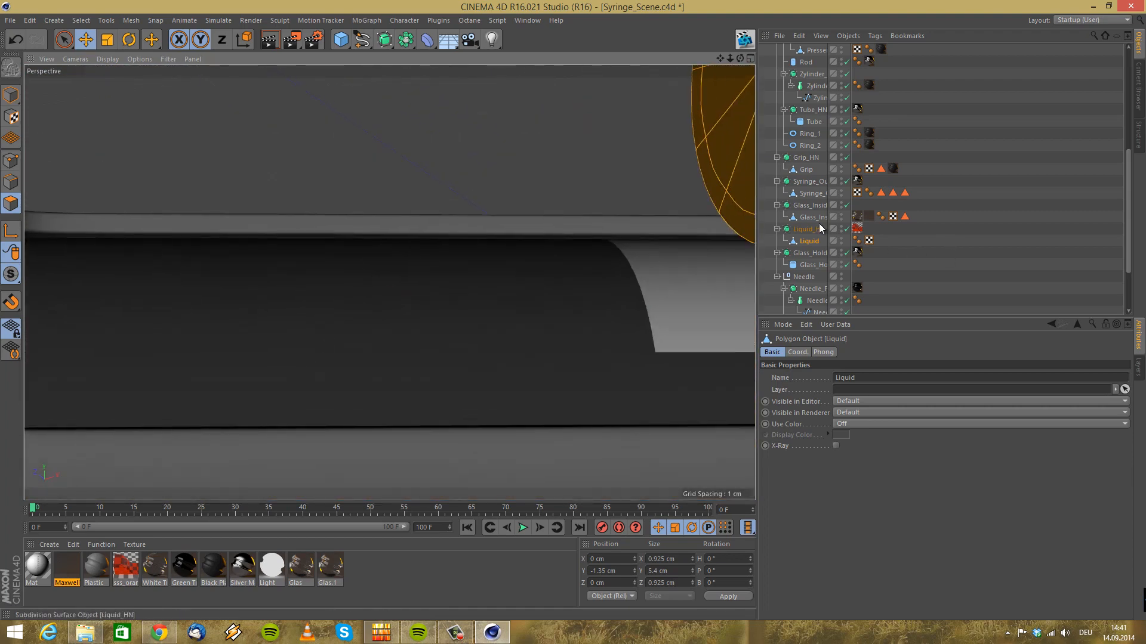
Hide Glass_Inside briefly to examine the barrel and plunger beneath it, and show it again
{"action": "left_click", "coordinate": [841, 216]}
{"action": "left_click_drag", "start_coordinate": [572, 317], "coordinate": [652, 308], "text": "alt"}
{"action": "middle_click_drag", "start_coordinate": [495, 331], "coordinate": [290, 416], "text": "alt"}
{"action": "left_click_drag", "start_coordinate": [290, 420], "coordinate": [738, 202], "text": "alt"}
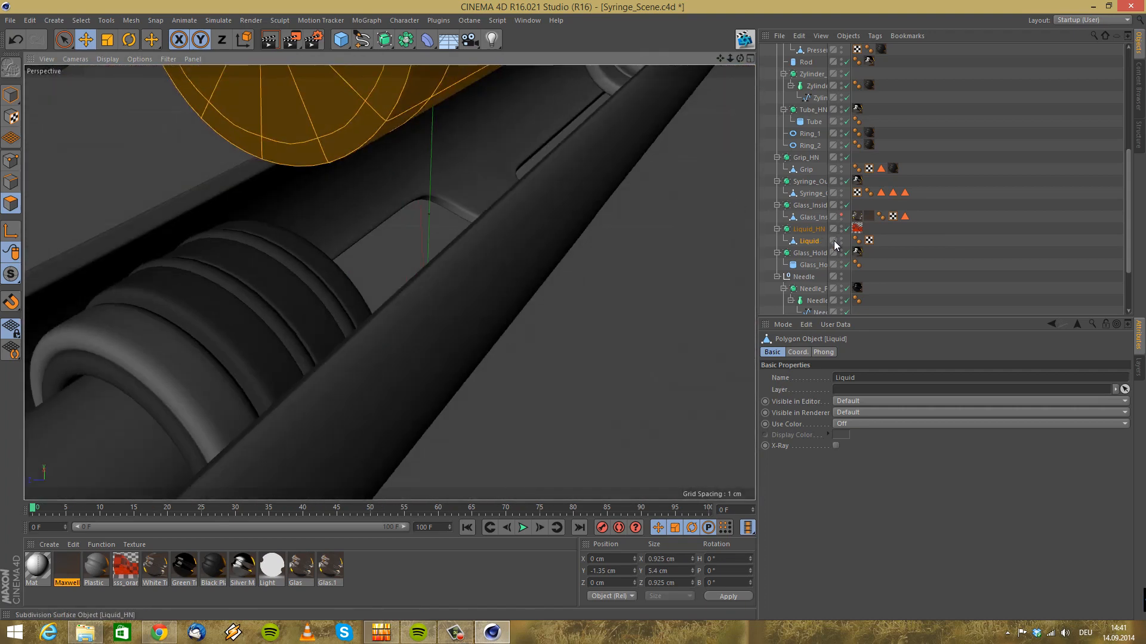
{"action": "left_click", "coordinate": [841, 216]}
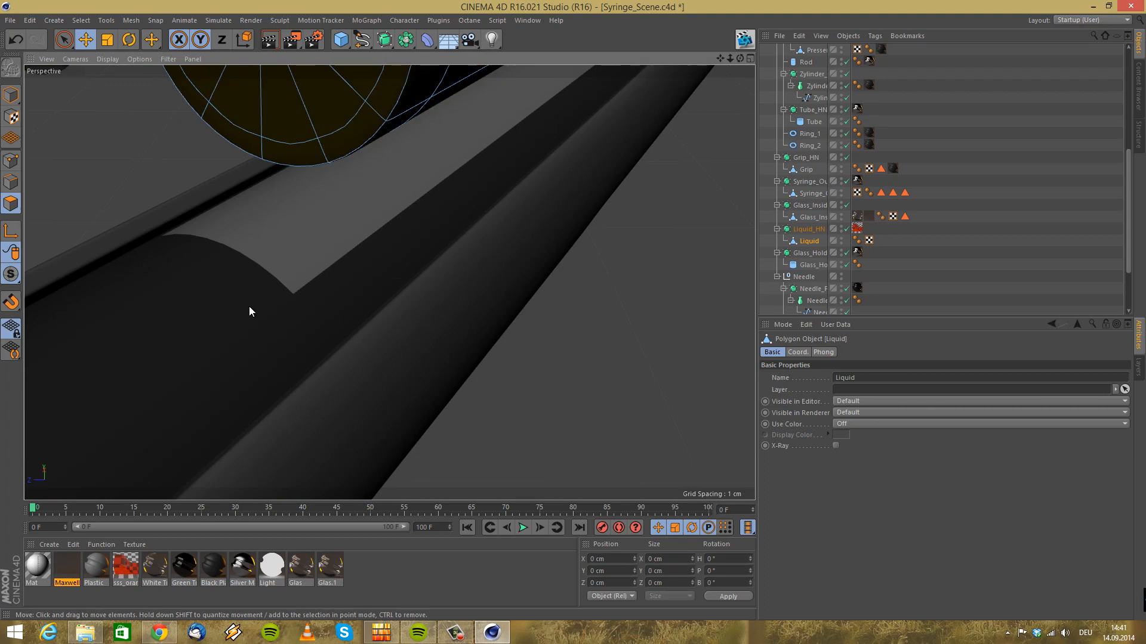
Move Glass_Inside_HN up out of the syringe barrel, above the liquid
{"action": "left_click_drag", "start_coordinate": [249, 311], "coordinate": [176, 244], "text": "alt"}
{"action": "left_click", "coordinate": [238, 360]}
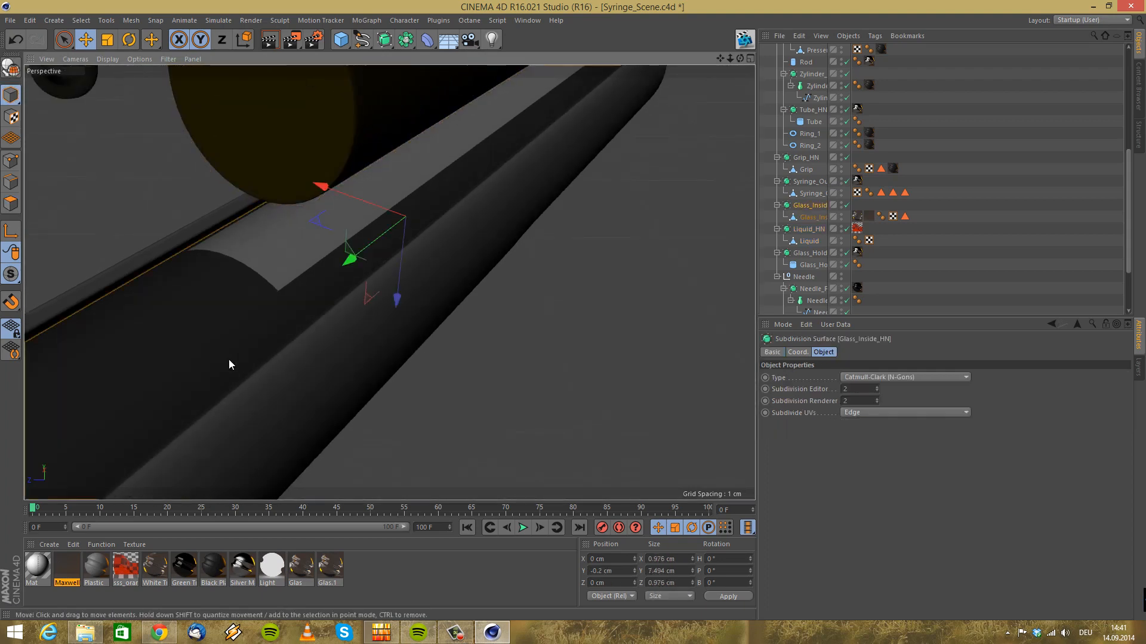
{"action": "left_click_drag", "start_coordinate": [238, 360], "coordinate": [292, 305], "text": "alt"}
{"action": "left_click_drag", "start_coordinate": [445, 310], "coordinate": [3, 142]}
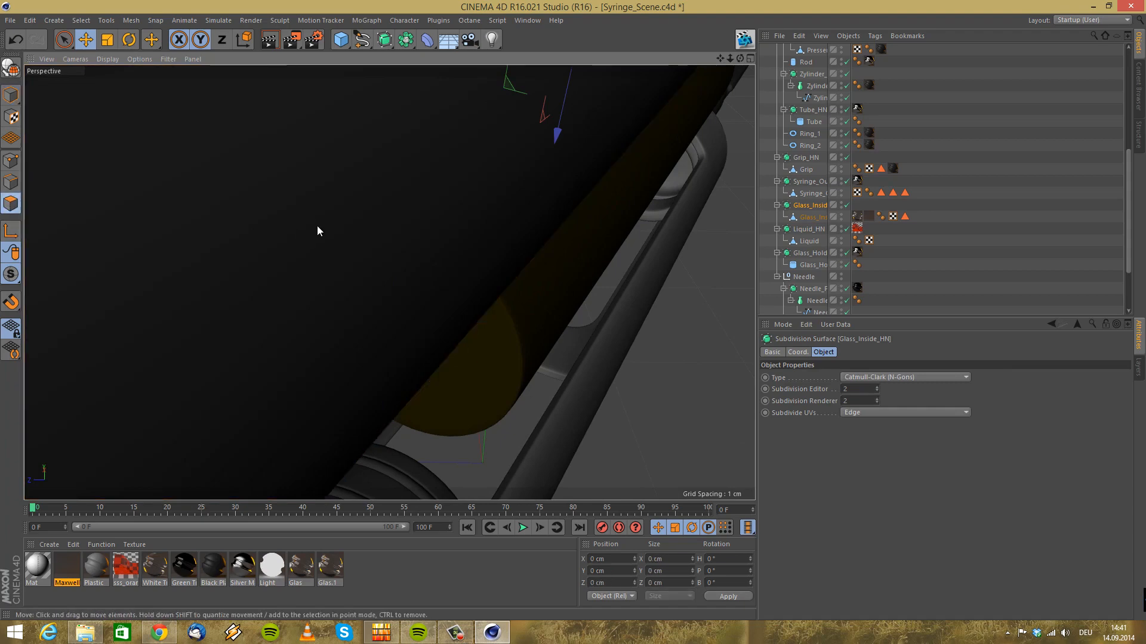
{"action": "scroll", "coordinate": [317, 225], "scroll_direction": "down", "scroll_amount": 4}
{"action": "left_click_drag", "start_coordinate": [215, 283], "coordinate": [327, 257], "text": "alt"}
{"action": "middle_click_drag", "start_coordinate": [228, 332], "coordinate": [490, 268], "text": "alt"}
{"action": "left_click_drag", "start_coordinate": [234, 362], "coordinate": [8, 228], "text": "alt"}
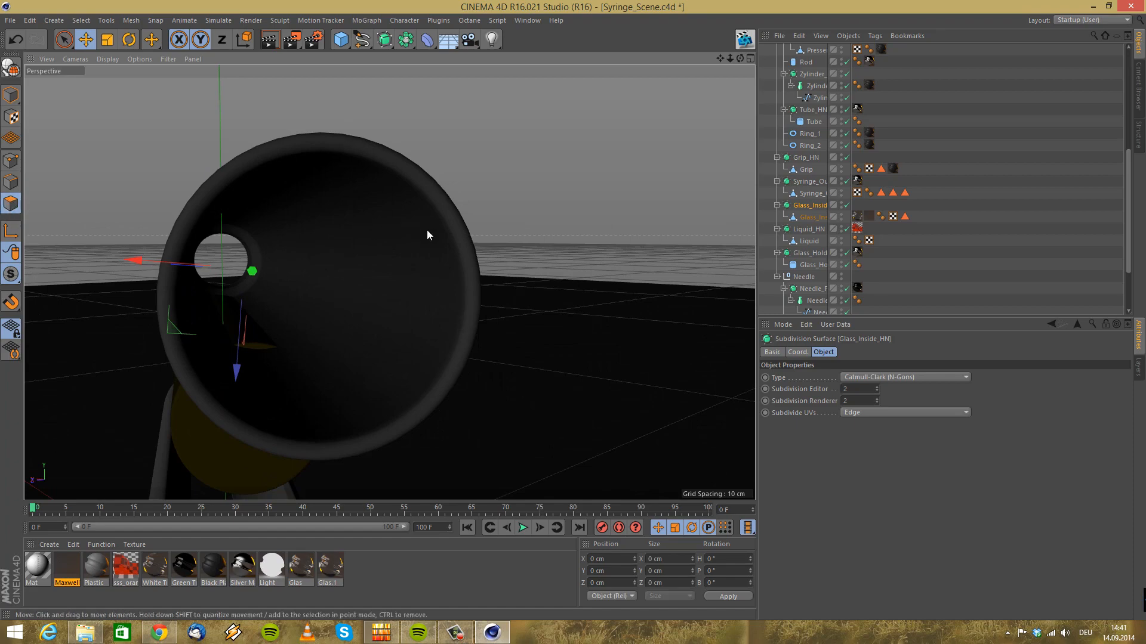
Select Glass_Inside and examine its polygon mesh through the wide opening and along the outer walls
{"action": "left_click", "coordinate": [808, 217]}
{"action": "left_click_drag", "start_coordinate": [387, 269], "coordinate": [335, 325], "text": "alt"}
{"action": "left_click_drag", "start_coordinate": [289, 243], "coordinate": [430, 255], "text": "alt"}
{"action": "left_click_drag", "start_coordinate": [293, 296], "coordinate": [416, 303], "text": "alt"}
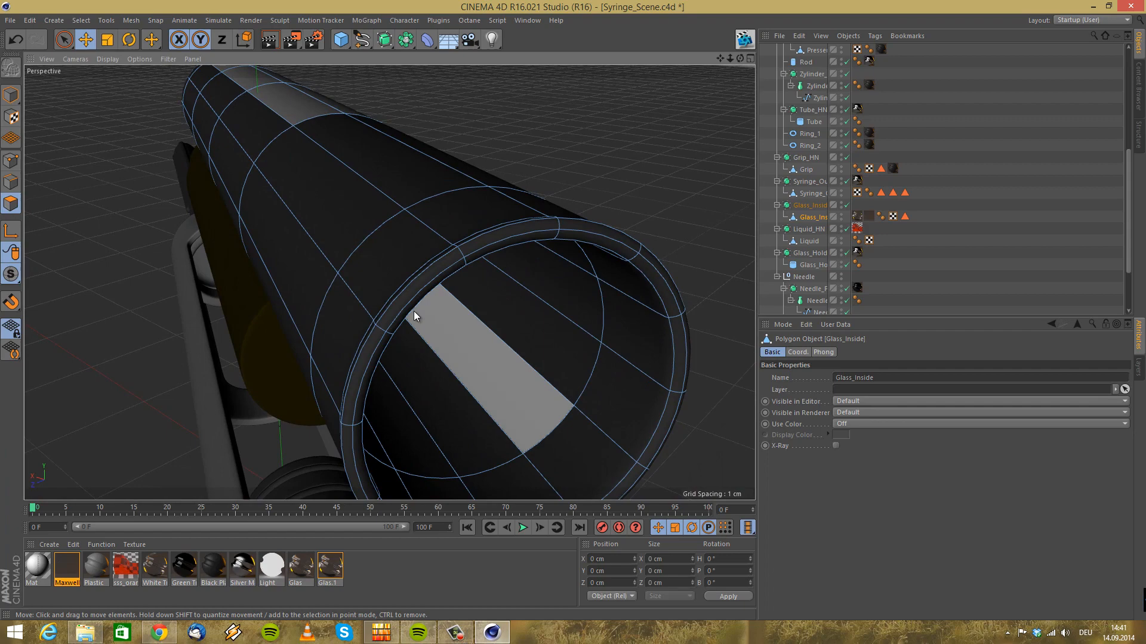
{"action": "left_click_drag", "start_coordinate": [425, 311], "coordinate": [414, 351], "text": "alt"}
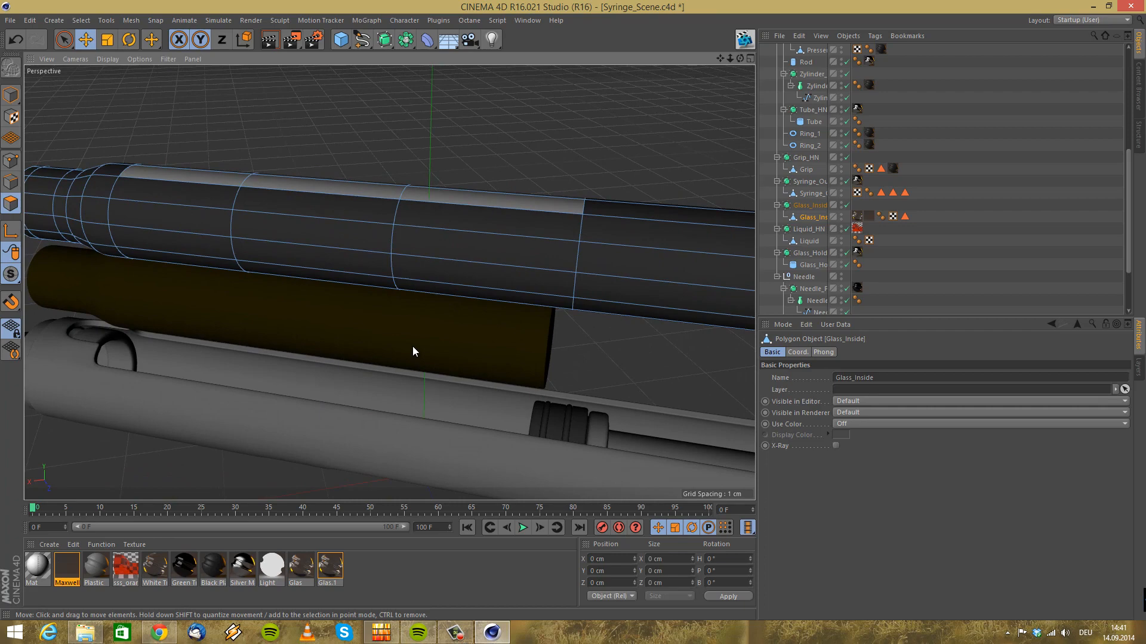
{"action": "left_click_drag", "start_coordinate": [588, 220], "coordinate": [631, 285], "text": "alt"}
{"action": "left_click_drag", "start_coordinate": [389, 282], "coordinate": [548, 311], "text": "alt"}
{"action": "right_click_drag", "start_coordinate": [547, 310], "coordinate": [496, 309], "text": "alt"}
{"action": "left_click_drag", "start_coordinate": [524, 317], "coordinate": [614, 338], "text": "alt"}
{"action": "left_click_drag", "start_coordinate": [417, 325], "coordinate": [410, 279], "text": "alt"}
{"action": "left_click_drag", "start_coordinate": [579, 339], "coordinate": [550, 223], "text": "alt"}
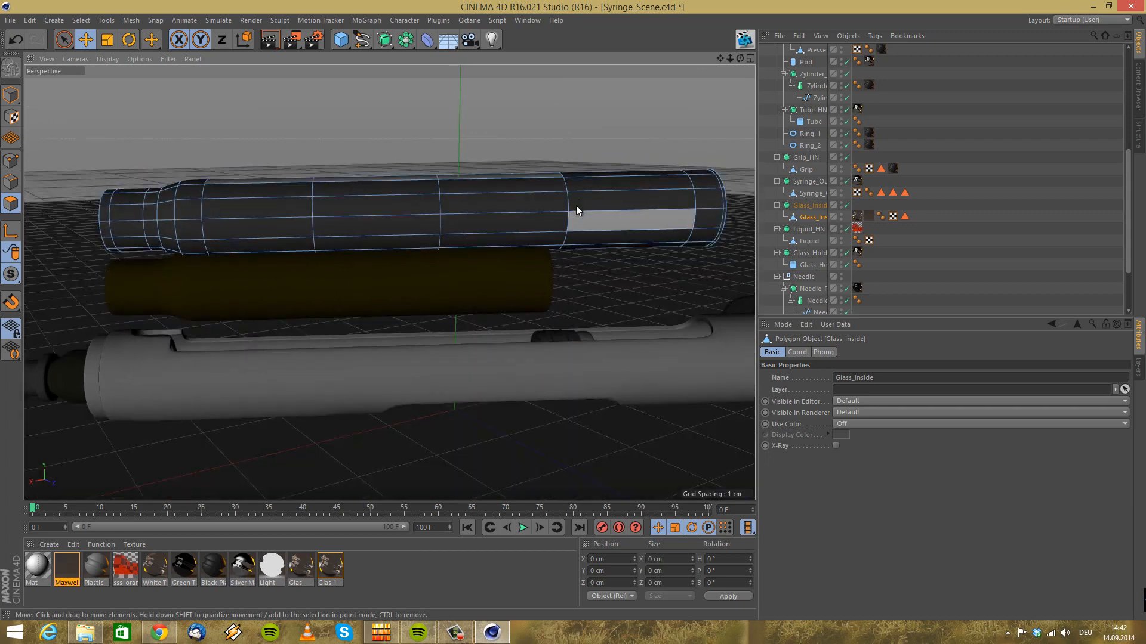
{"action": "middle_click_drag", "start_coordinate": [535, 250], "coordinate": [459, 294], "text": "alt"}
{"action": "middle_click_drag", "start_coordinate": [277, 272], "coordinate": [486, 295], "text": "alt"}
Examine the inner walls of Glass_Inside through its narrow end
{"action": "left_click_drag", "start_coordinate": [371, 302], "coordinate": [427, 286], "text": "alt"}
{"action": "scroll", "coordinate": [284, 309], "scroll_direction": "up", "scroll_amount": 2}
{"action": "scroll", "coordinate": [233, 286], "scroll_direction": "up", "scroll_amount": 3}
{"action": "scroll", "coordinate": [256, 289], "scroll_direction": "up", "scroll_amount": 1}
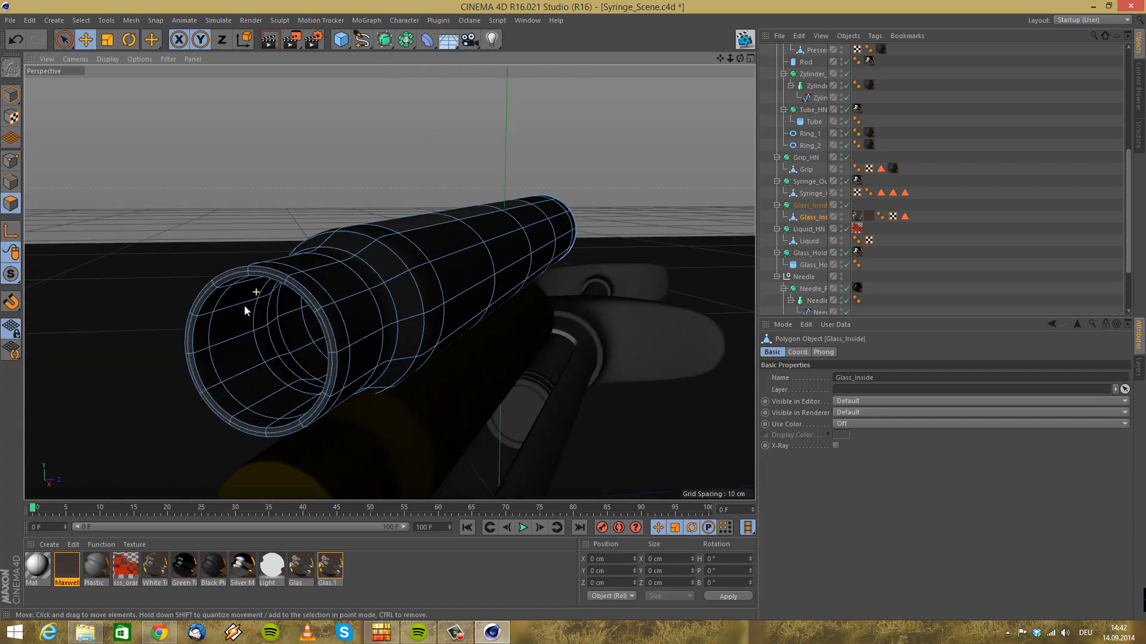
{"action": "scroll", "coordinate": [270, 326], "scroll_direction": "up", "scroll_amount": 2}
{"action": "mouse_move", "coordinate": [285, 336]}
{"action": "left_mouse_down", "text": "alt"}
{"action": "mouse_move", "coordinate": [361, 332]}
{"action": "mouse_move", "coordinate": [301, 320]}
{"action": "left_mouse_up", "text": "alt"}
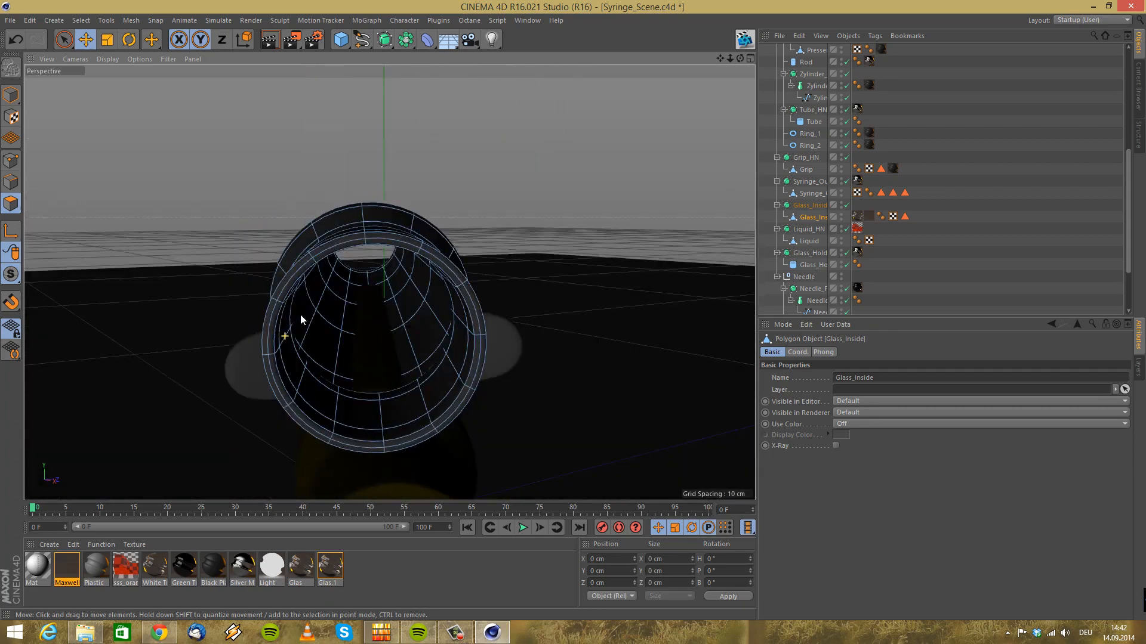
Activate Loop Selection and take Glass_Inside out of its Glass_Inside_HN subdivision surface
{"action": "left_click", "coordinate": [81, 20]}
{"action": "left_click", "coordinate": [94, 102]}
{"action": "scroll", "coordinate": [302, 266], "scroll_direction": "up", "scroll_amount": 4}
{"action": "left_click_drag", "start_coordinate": [302, 266], "coordinate": [259, 235], "text": "alt"}
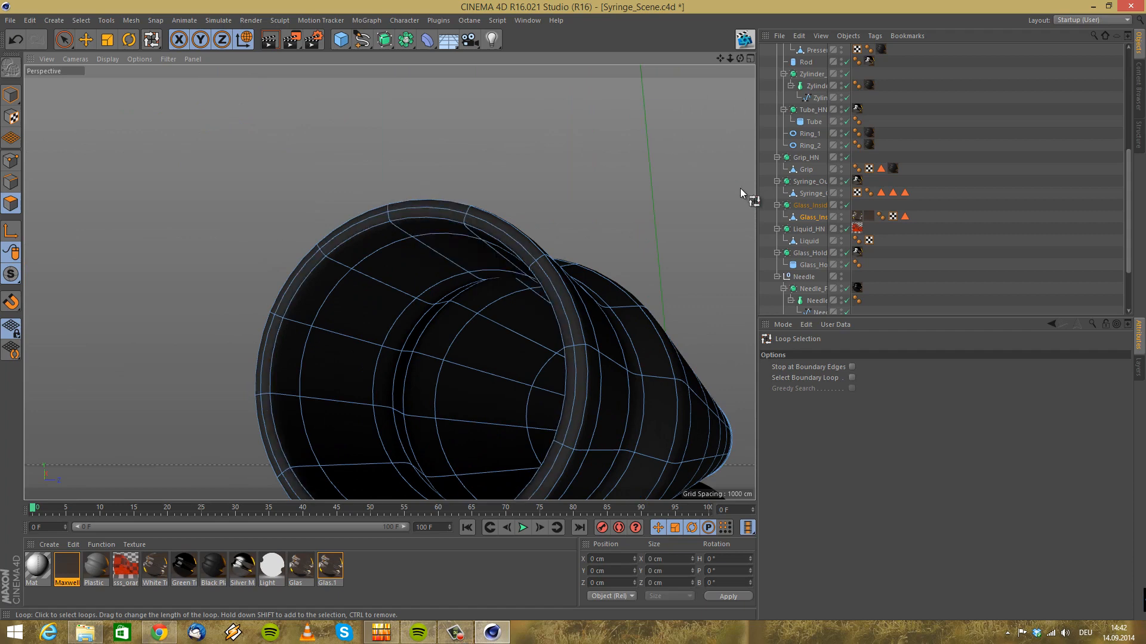
{"action": "left_click_drag", "start_coordinate": [803, 217], "coordinate": [807, 205]}
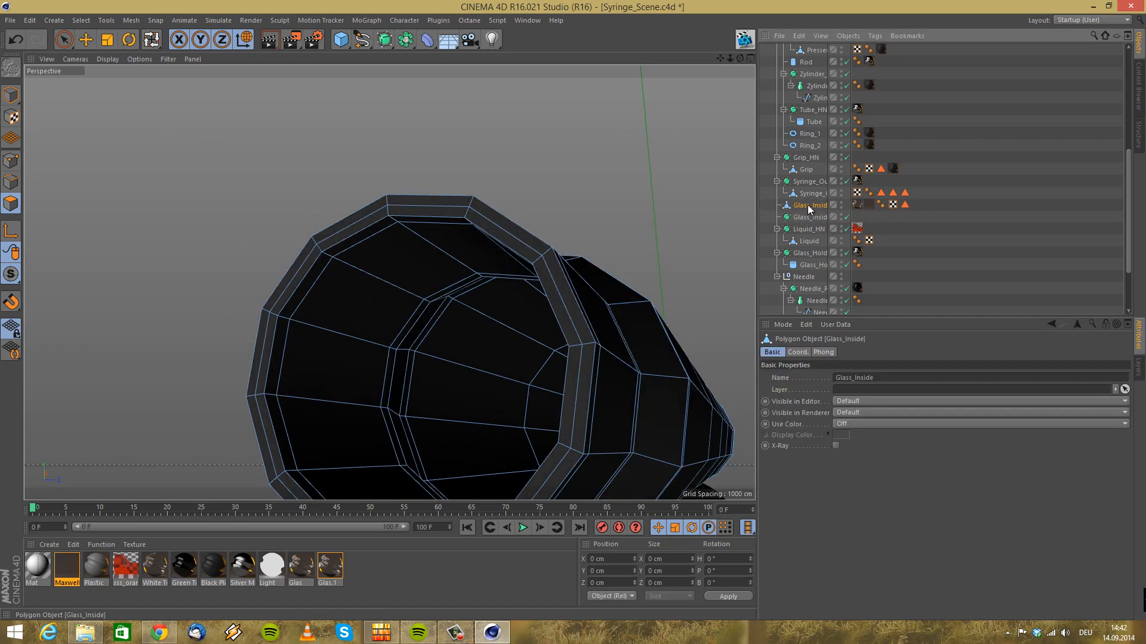
Loop-select a polygon ring on the wide-end rim of Glass_Inside and add the adjoining inner wall loops to the selection
{"action": "left_click_drag", "start_coordinate": [364, 210], "coordinate": [407, 237], "text": "alt"}
{"action": "left_click_drag", "start_coordinate": [324, 251], "coordinate": [247, 238], "text": "alt"}
{"action": "key", "text": "ctrl+shift+z"}
{"action": "key", "text": "ctrl+shift+z"}
{"action": "scroll", "coordinate": [255, 257], "scroll_direction": "up", "scroll_amount": 6}
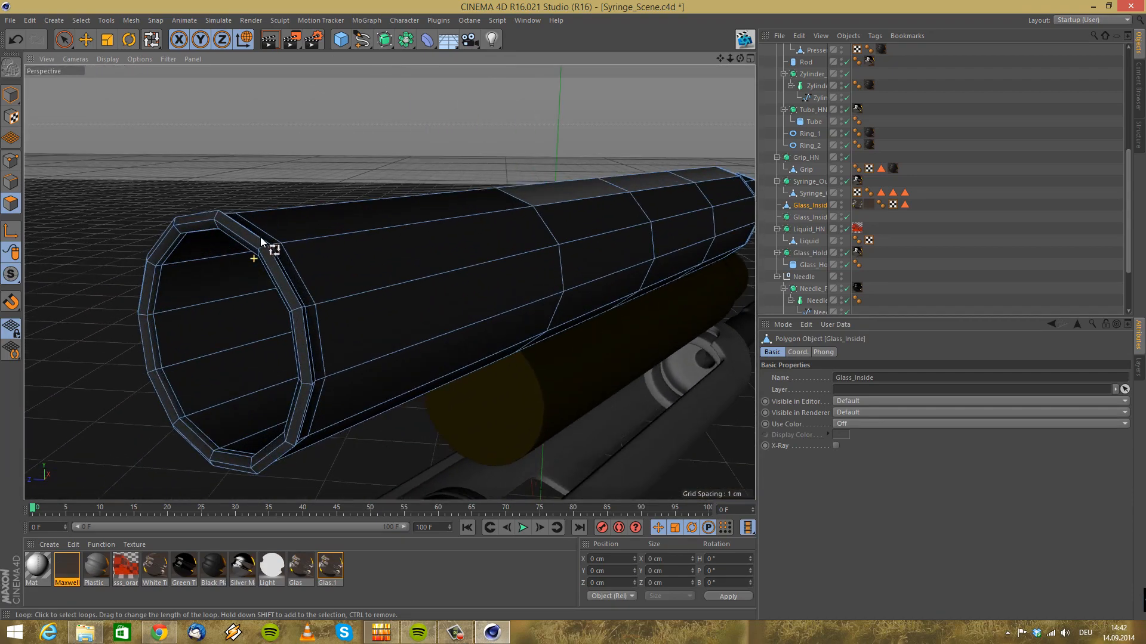
{"action": "scroll", "coordinate": [266, 235], "scroll_direction": "up", "scroll_amount": 5}
{"action": "left_click_drag", "start_coordinate": [267, 235], "coordinate": [246, 227], "text": "alt"}
{"action": "left_click", "coordinate": [342, 149]}
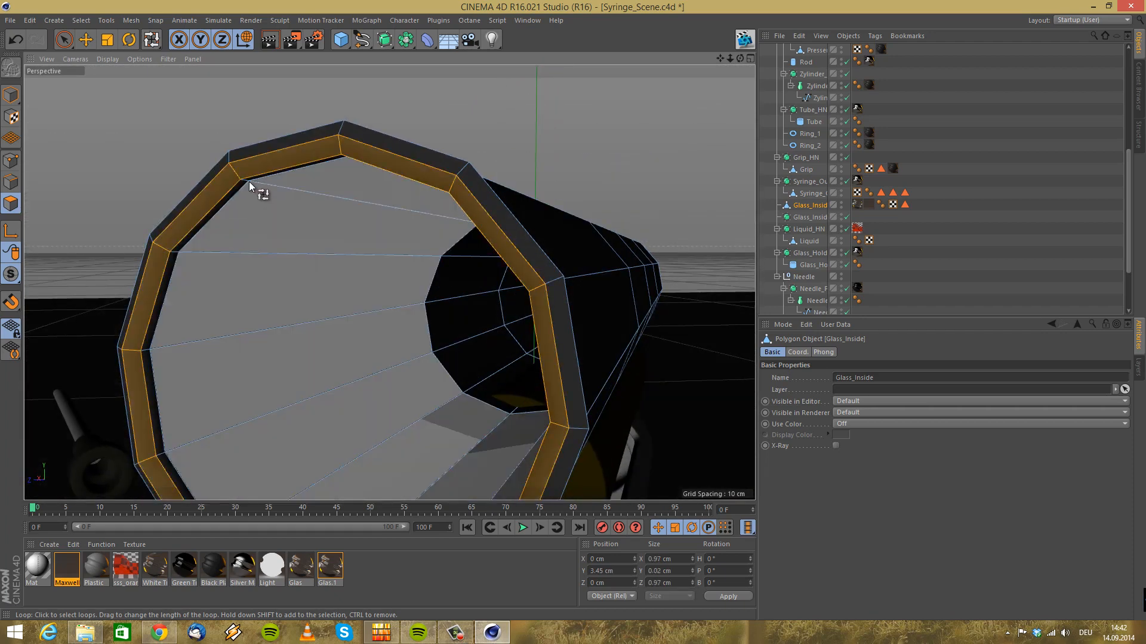
{"action": "left_click", "coordinate": [245, 180], "text": "shift"}
{"action": "left_click", "coordinate": [309, 203], "text": "shift"}
{"action": "left_click", "coordinate": [447, 313], "text": "shift"}
Add the inner wall loops at the tapered transition and neck of Glass_Inside to the selection, undoing one unwanted loop
{"action": "left_click_drag", "start_coordinate": [467, 321], "coordinate": [508, 334], "text": "alt"}
{"action": "scroll", "coordinate": [515, 345], "scroll_direction": "up", "scroll_amount": 3}
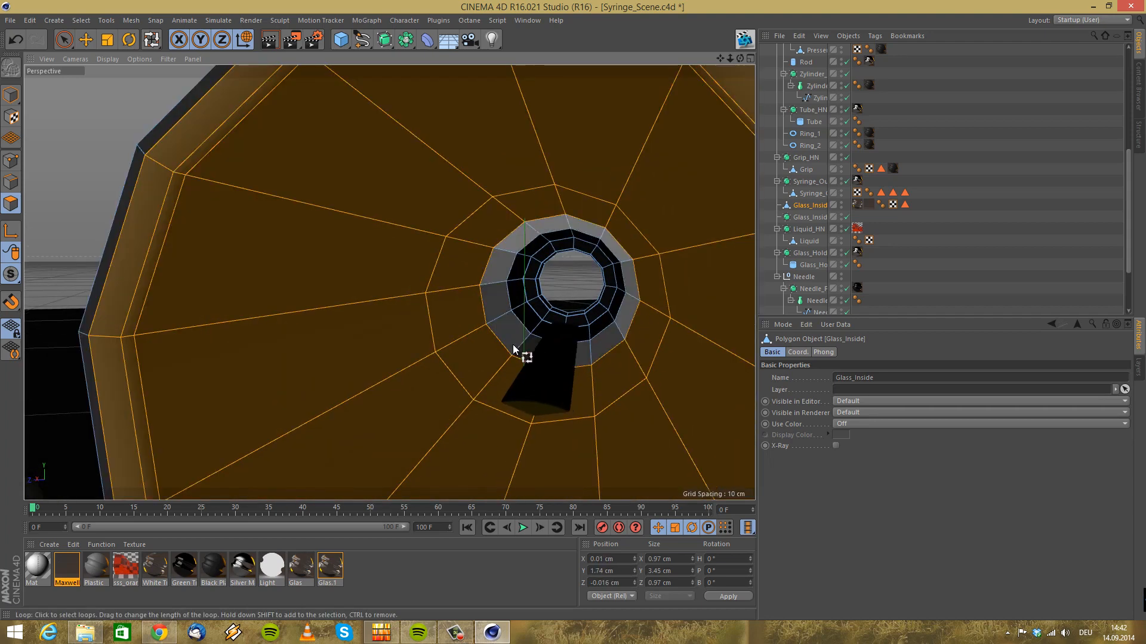
{"action": "left_click", "coordinate": [513, 345], "text": "shift"}
{"action": "left_click", "coordinate": [513, 309], "text": "shift"}
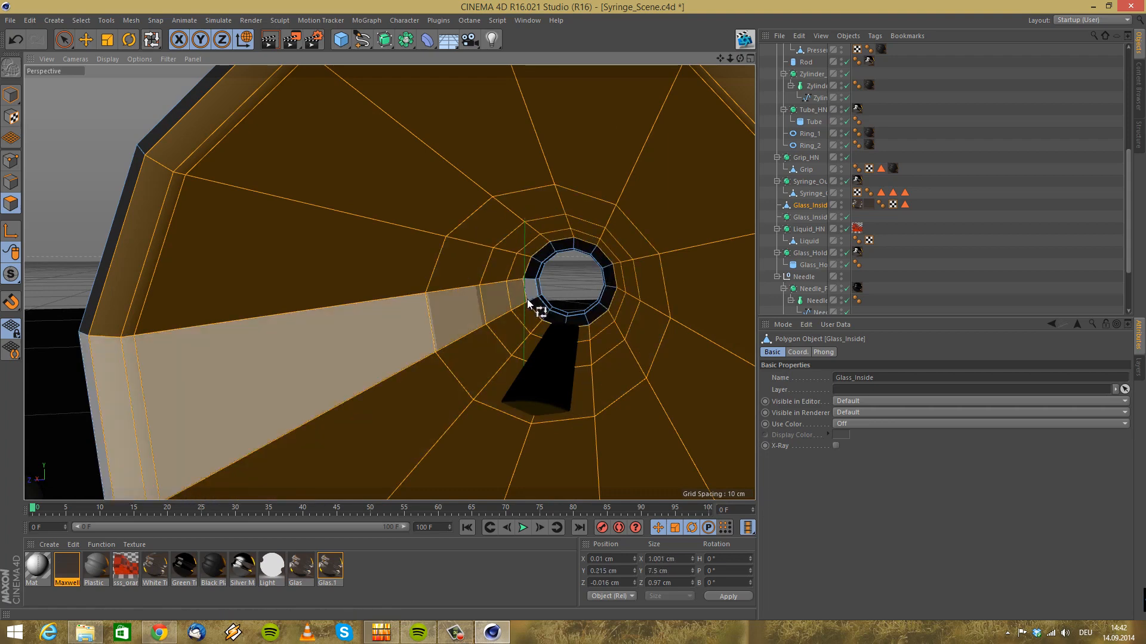
{"action": "key", "text": "ctrl+z"}
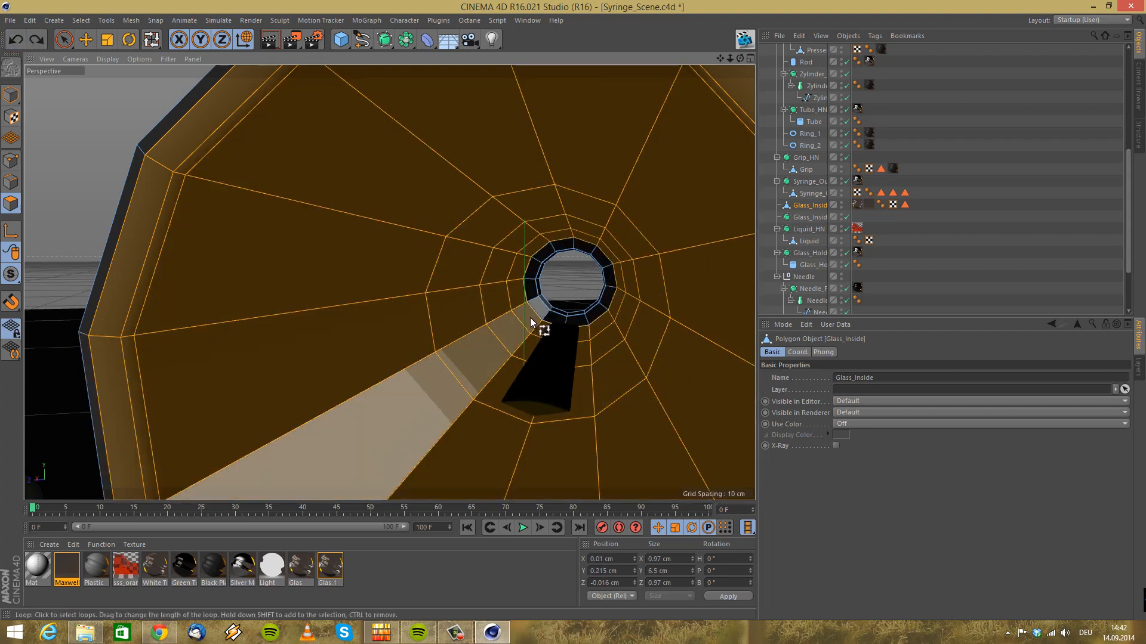
{"action": "left_click", "coordinate": [550, 310], "text": "shift"}
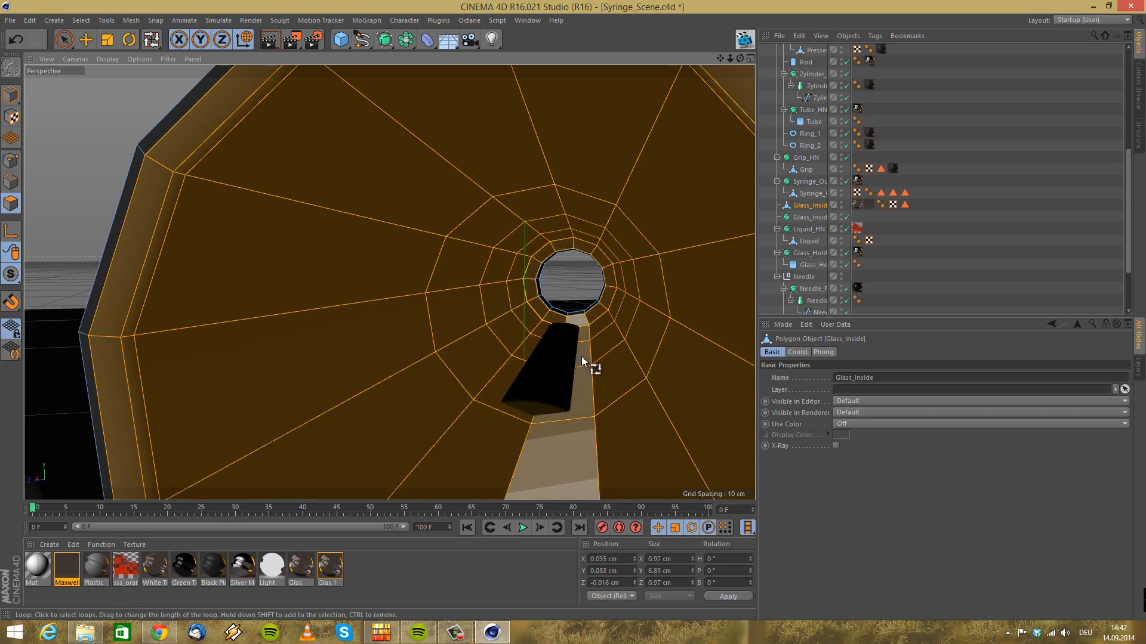
Add the remaining inner loops up to the narrow-end rim and delete all selected inner polygons of Glass_Inside
{"action": "scroll", "coordinate": [581, 361], "scroll_direction": "down", "scroll_amount": 5}
{"action": "left_click_drag", "start_coordinate": [587, 371], "coordinate": [404, 349], "text": "alt"}
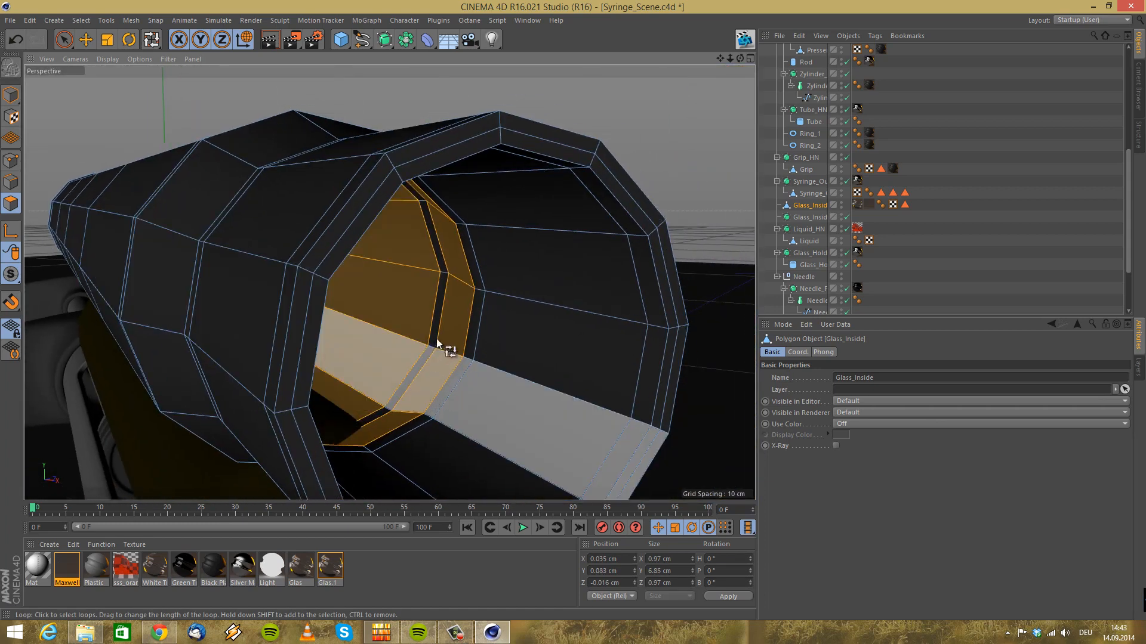
{"action": "left_click", "coordinate": [431, 348], "text": "shift"}
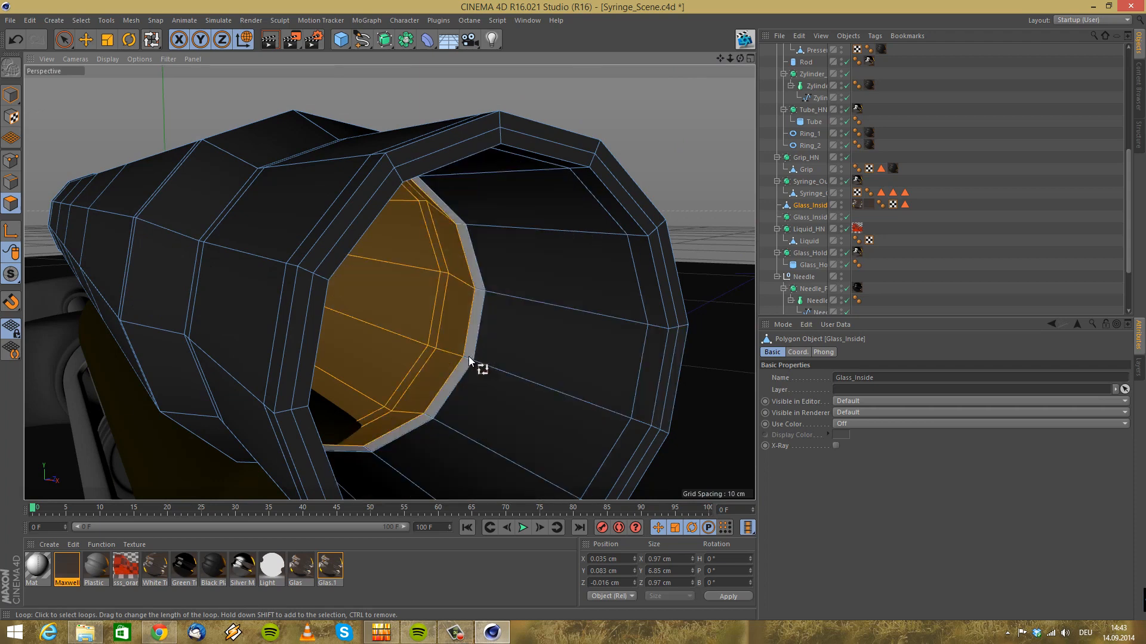
{"action": "left_click", "coordinate": [640, 389], "text": "shift"}
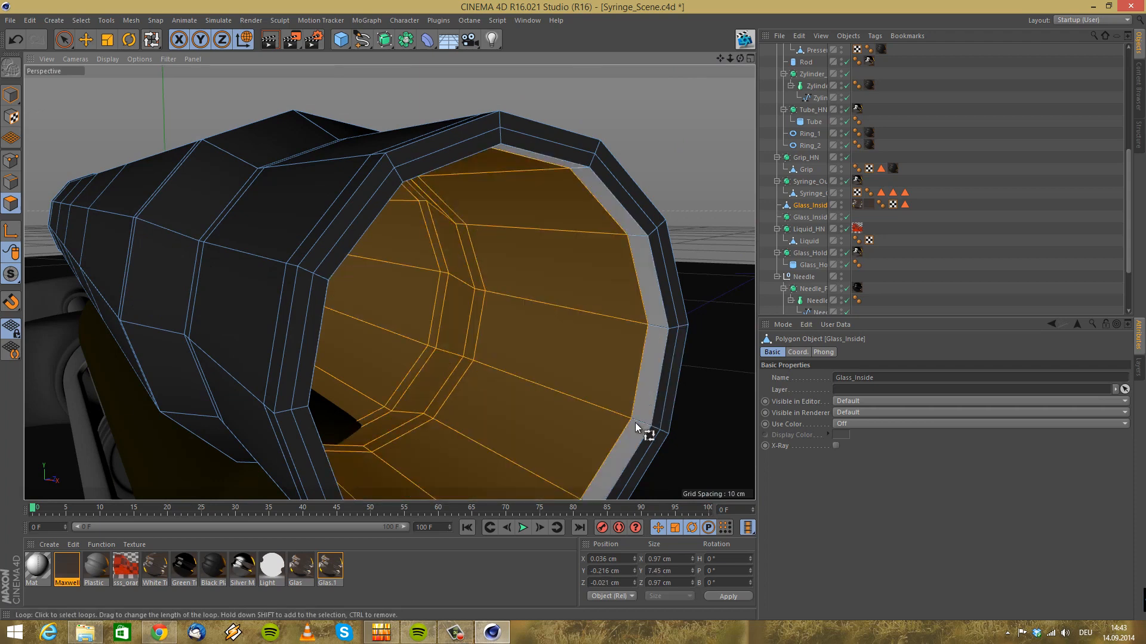
{"action": "left_click", "coordinate": [653, 428], "text": "shift"}
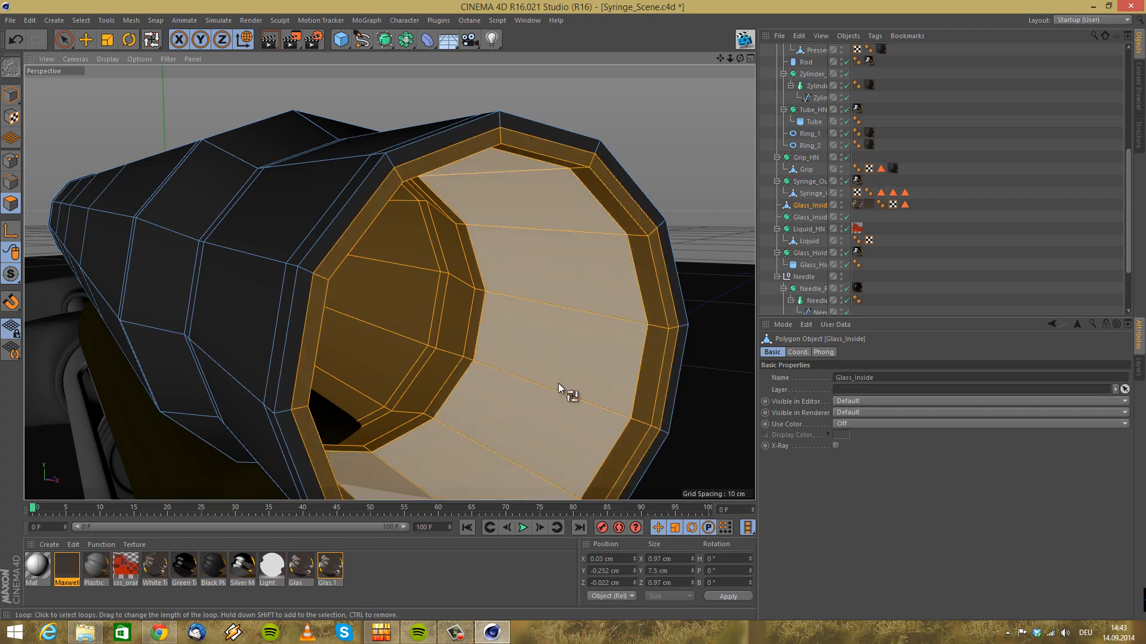
{"action": "key", "text": "Delete"}
{"action": "left_click_drag", "start_coordinate": [364, 343], "coordinate": [349, 382], "text": "alt"}
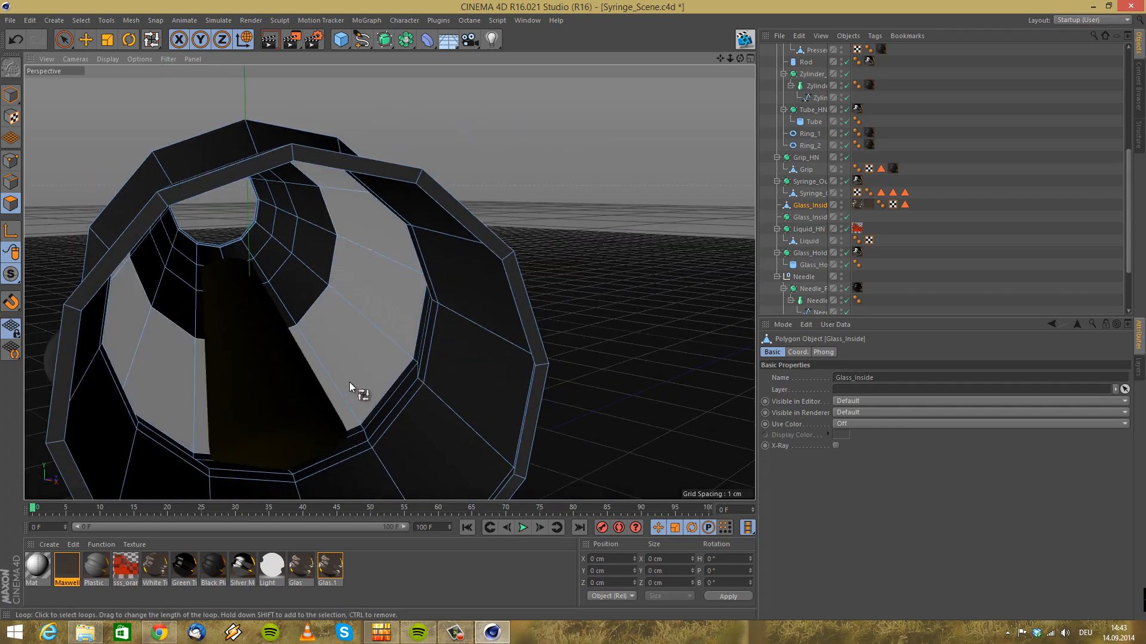
Examine the remaining shell of Glass_Inside through its openings and along its outer wall
{"action": "left_click", "coordinate": [11, 95]}
{"action": "key", "text": "e"}
{"action": "left_click", "coordinate": [267, 366]}
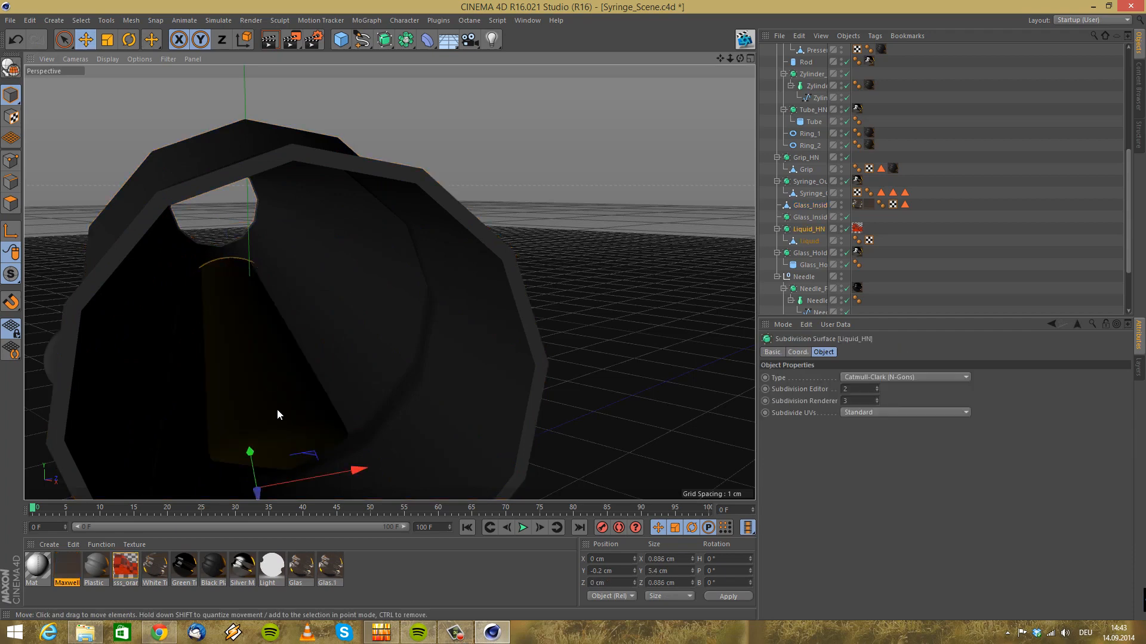
{"action": "mouse_move", "coordinate": [277, 415]}
{"action": "left_mouse_down", "text": "alt"}
{"action": "mouse_move", "coordinate": [274, 385]}
{"action": "mouse_move", "coordinate": [271, 405]}
{"action": "left_mouse_up", "text": "alt"}
{"action": "scroll", "coordinate": [269, 278], "scroll_direction": "down", "scroll_amount": 5}
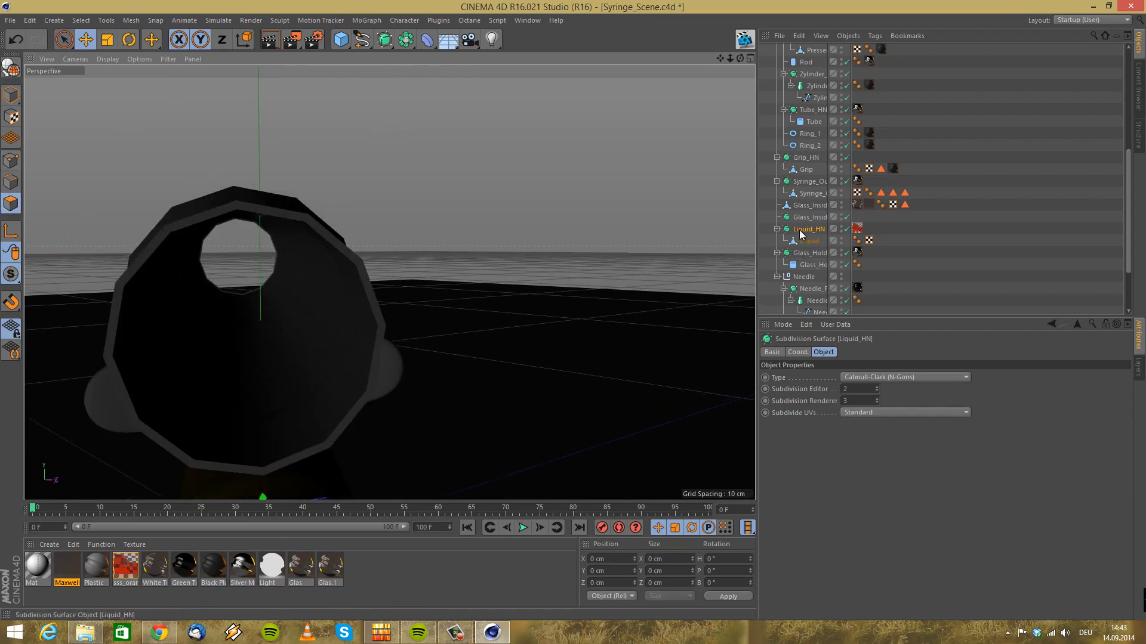
{"action": "left_click", "coordinate": [817, 205]}
{"action": "scroll", "coordinate": [221, 240], "scroll_direction": "up", "scroll_amount": 10}
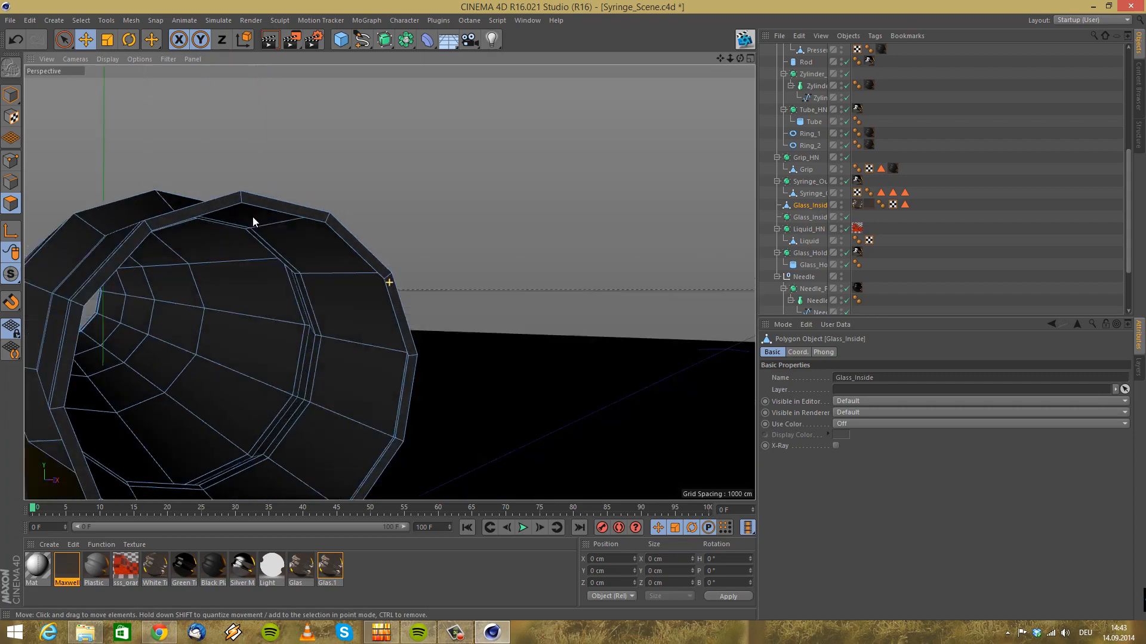
{"action": "scroll", "coordinate": [231, 282], "scroll_direction": "up", "scroll_amount": 10}
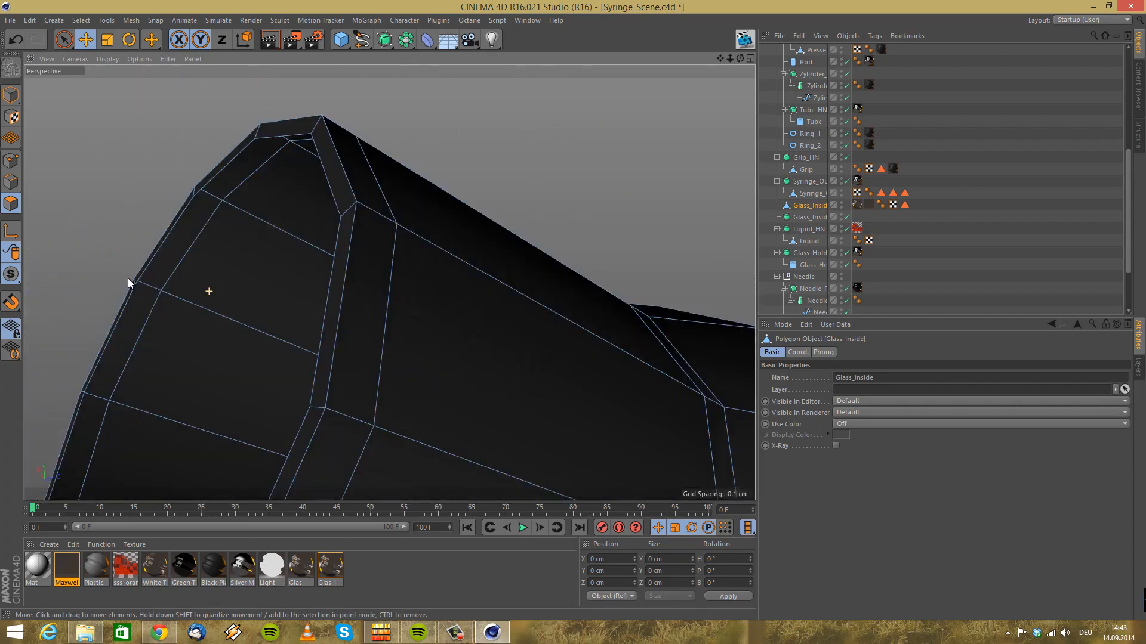
{"action": "left_click_drag", "start_coordinate": [127, 278], "coordinate": [22, 62], "text": "alt"}
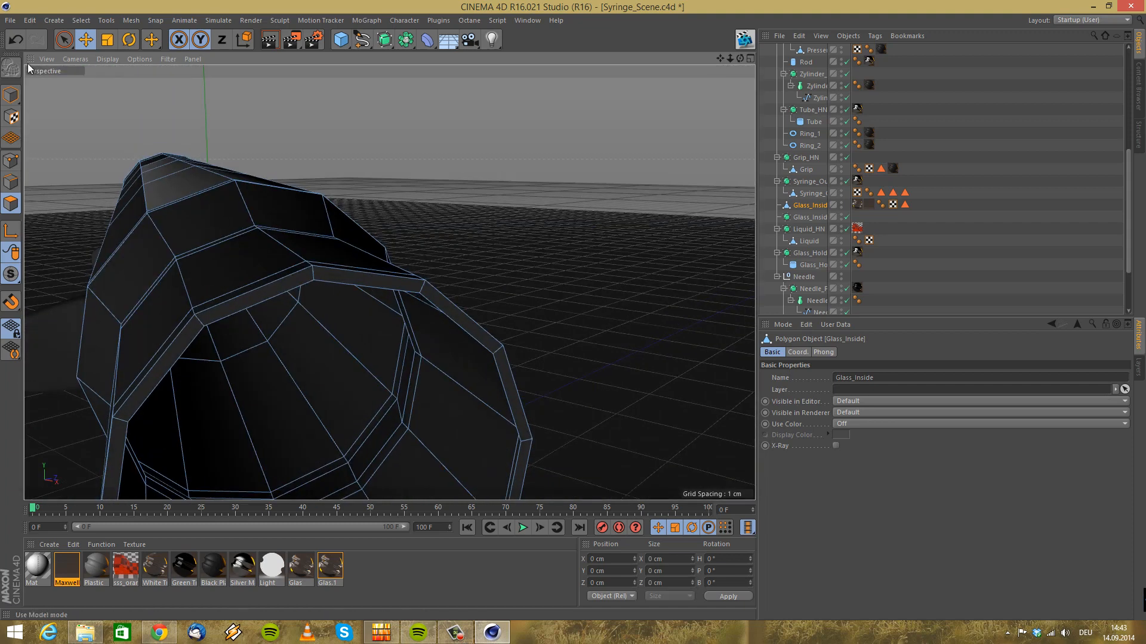
Loop-select the rim polygons at the narrow end of Glass_Inside, undoing the lengthwise loop picked first
{"action": "left_click", "coordinate": [81, 20]}
{"action": "left_click", "coordinate": [105, 102]}
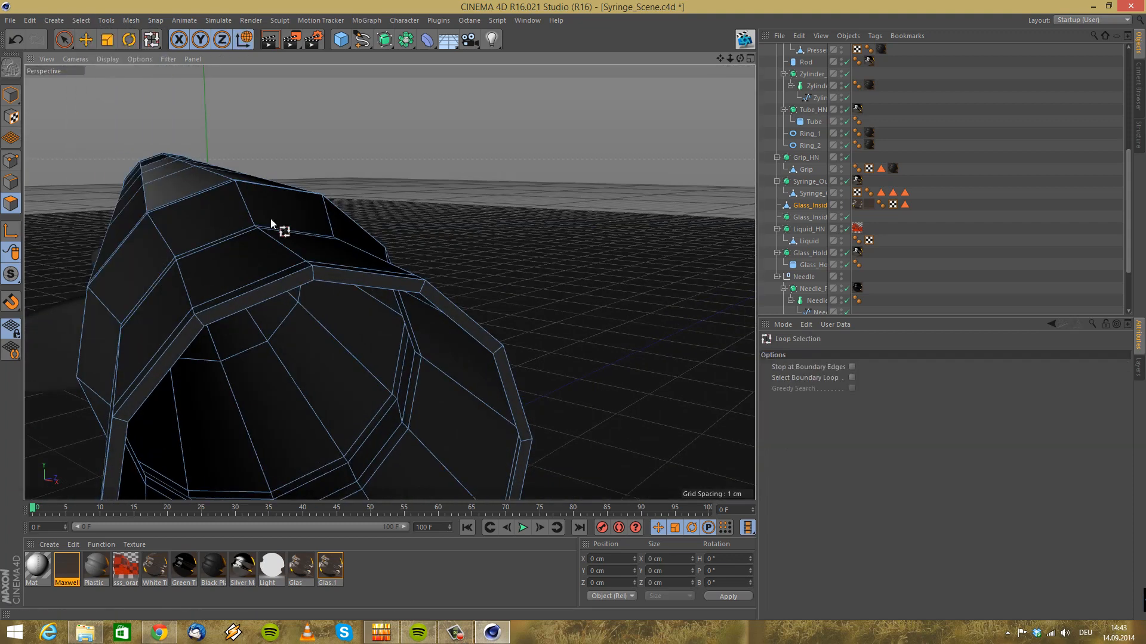
{"action": "left_click", "coordinate": [311, 278]}
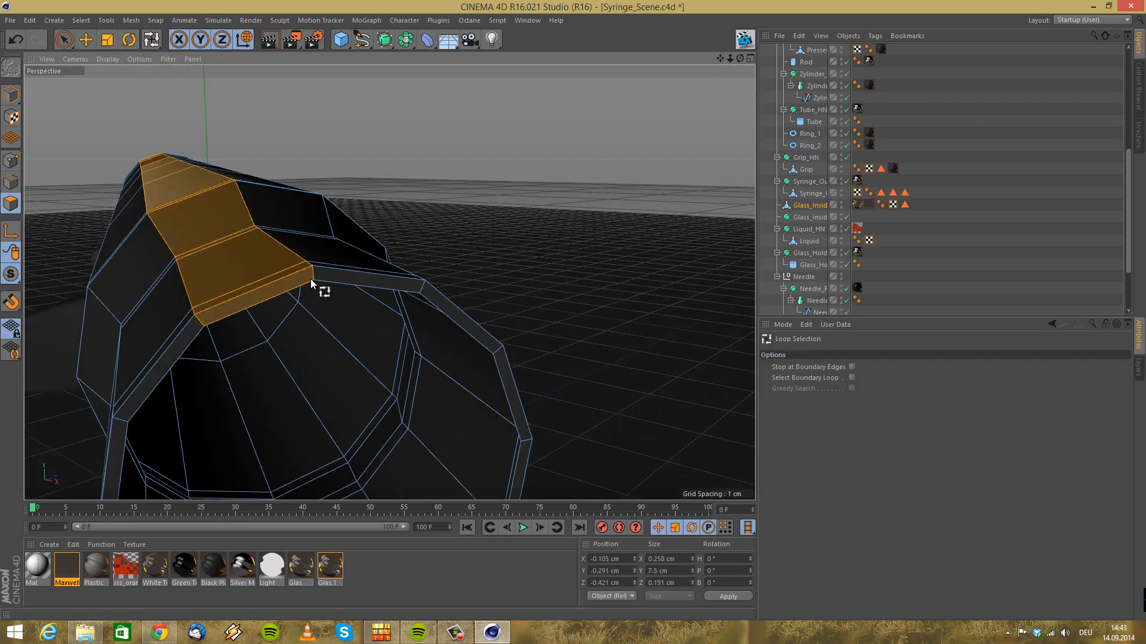
{"action": "left_click", "coordinate": [16, 44]}
{"action": "left_click", "coordinate": [313, 273]}
Examine the selected rim ring and the surrounding neck of Glass_Inside from several angles
{"action": "scroll", "coordinate": [465, 407], "scroll_direction": "up", "scroll_amount": 2}
{"action": "left_click_drag", "start_coordinate": [464, 407], "coordinate": [519, 338], "text": "alt"}
{"action": "scroll", "coordinate": [519, 338], "scroll_direction": "up", "scroll_amount": 3}
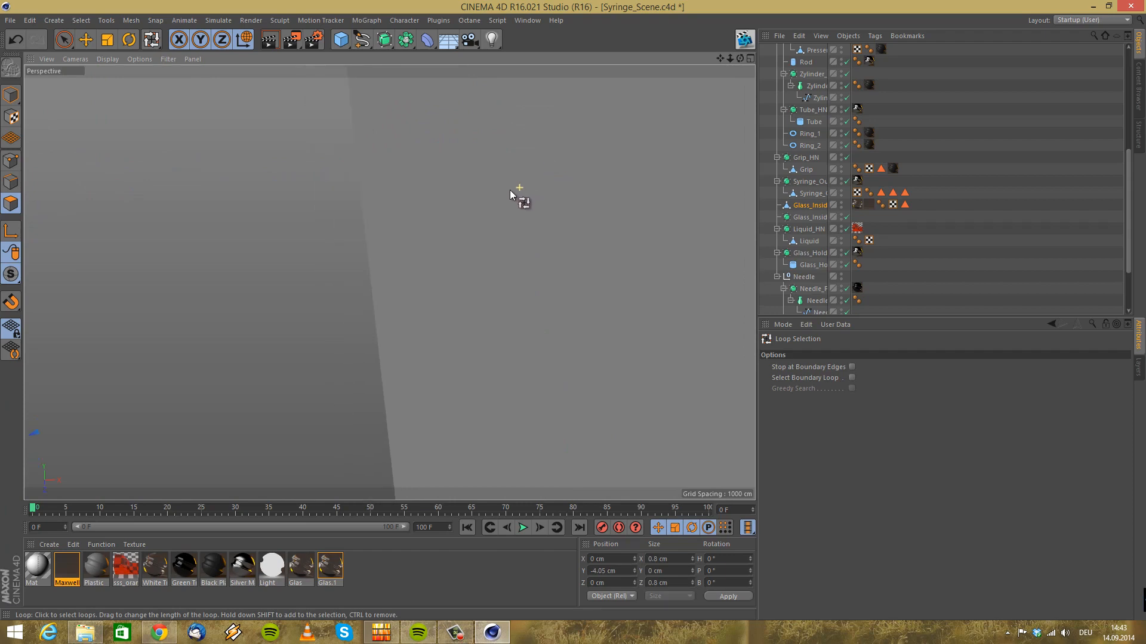
{"action": "scroll", "coordinate": [507, 235], "scroll_direction": "down", "scroll_amount": 3}
{"action": "left_click_drag", "start_coordinate": [451, 217], "coordinate": [448, 322], "text": "alt"}
{"action": "middle_click_drag", "start_coordinate": [450, 346], "coordinate": [487, 429], "text": "alt"}
{"action": "middle_click_drag", "start_coordinate": [512, 263], "coordinate": [463, 352], "text": "alt"}
{"action": "scroll", "coordinate": [445, 183], "scroll_direction": "up", "scroll_amount": 8}
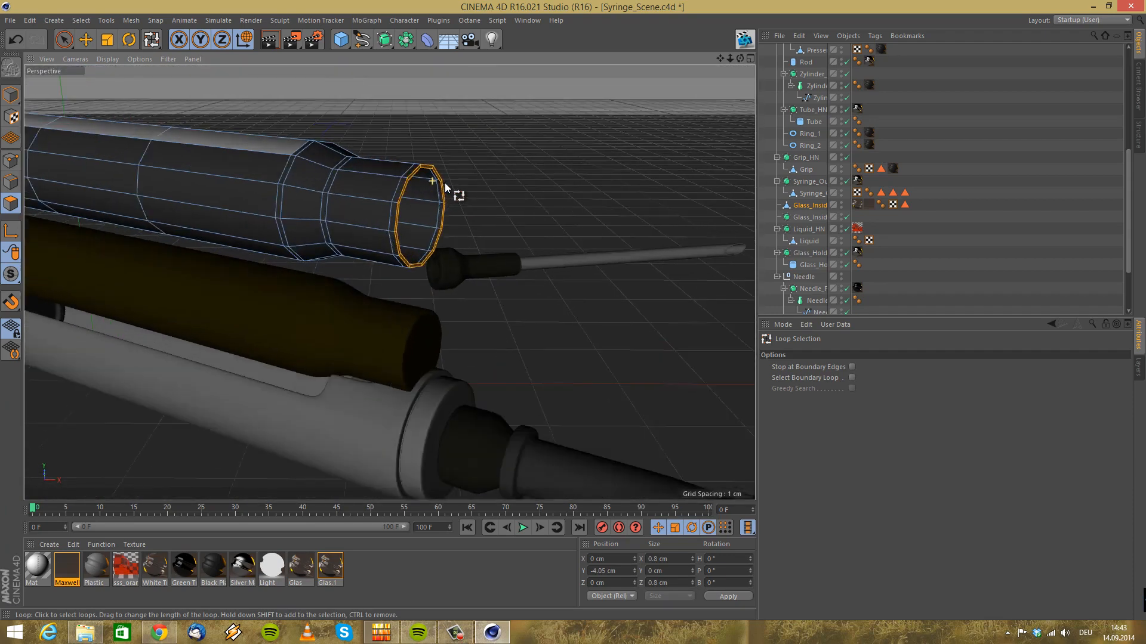
{"action": "scroll", "coordinate": [442, 230], "scroll_direction": "up", "scroll_amount": 4}
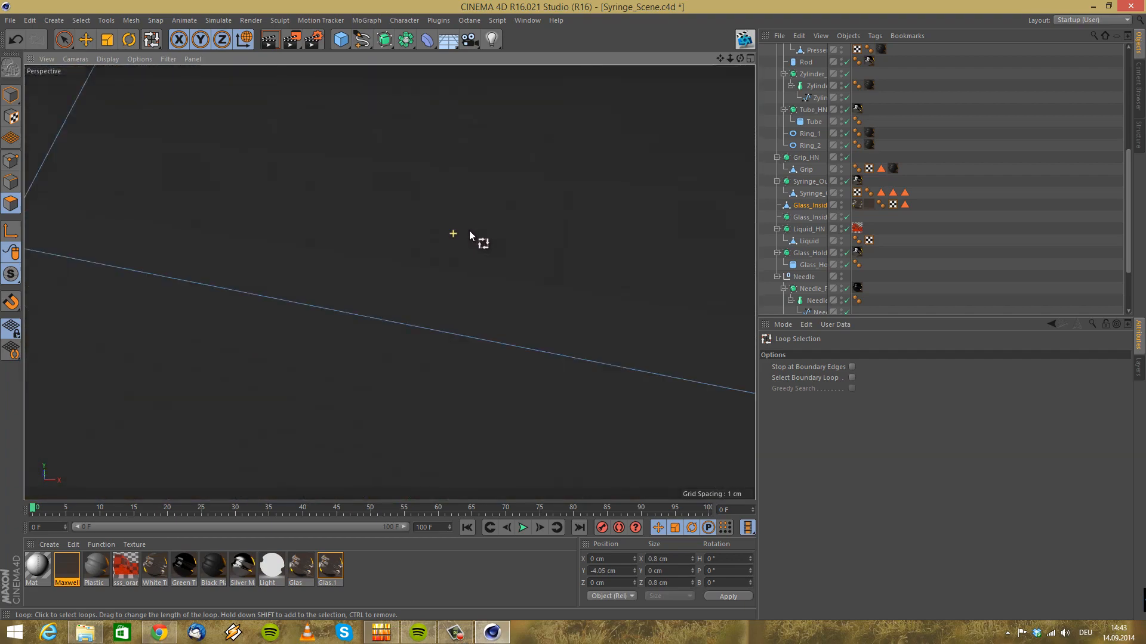
{"action": "scroll", "coordinate": [469, 231], "scroll_direction": "down", "scroll_amount": 6}
{"action": "scroll", "coordinate": [394, 305], "scroll_direction": "down", "scroll_amount": 3}
{"action": "scroll", "coordinate": [384, 327], "scroll_direction": "up", "scroll_amount": 9}
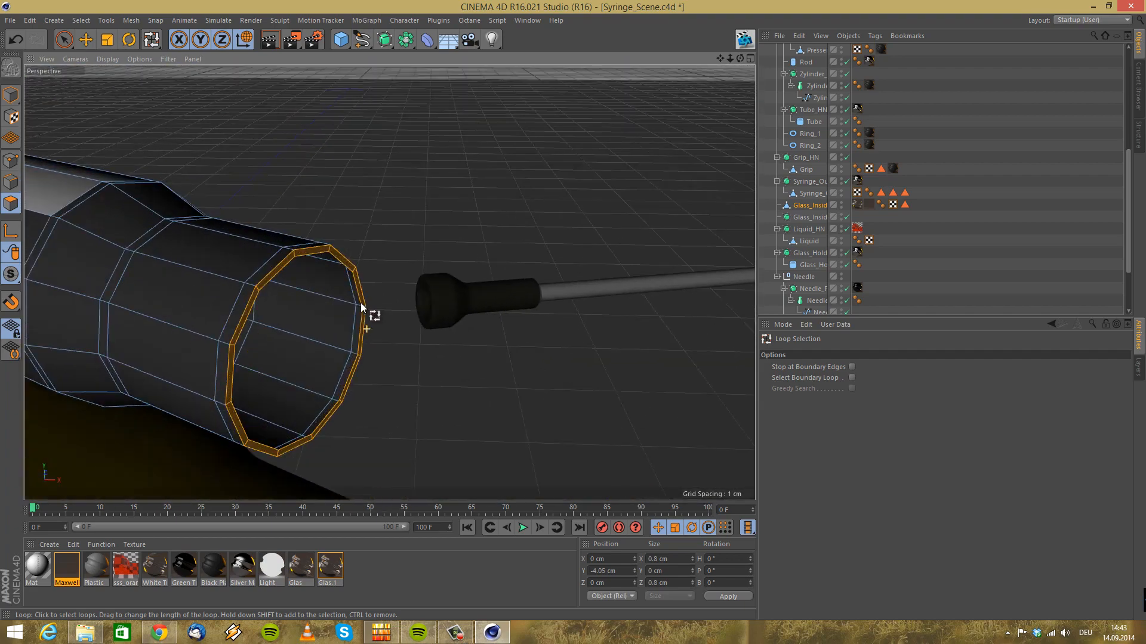
{"action": "left_click_drag", "start_coordinate": [399, 269], "coordinate": [319, 265], "text": "alt"}
{"action": "scroll", "coordinate": [289, 290], "scroll_direction": "down", "scroll_amount": 6}
Remove the stray leftover points of Glass_Inside in point mode with Optimize, undoing and repeating the command once
{"action": "left_click", "coordinate": [10, 164]}
{"action": "right_click", "coordinate": [403, 149]}
{"action": "left_click", "coordinate": [435, 447]}
{"action": "left_click_drag", "start_coordinate": [234, 239], "coordinate": [261, 242], "text": "alt"}
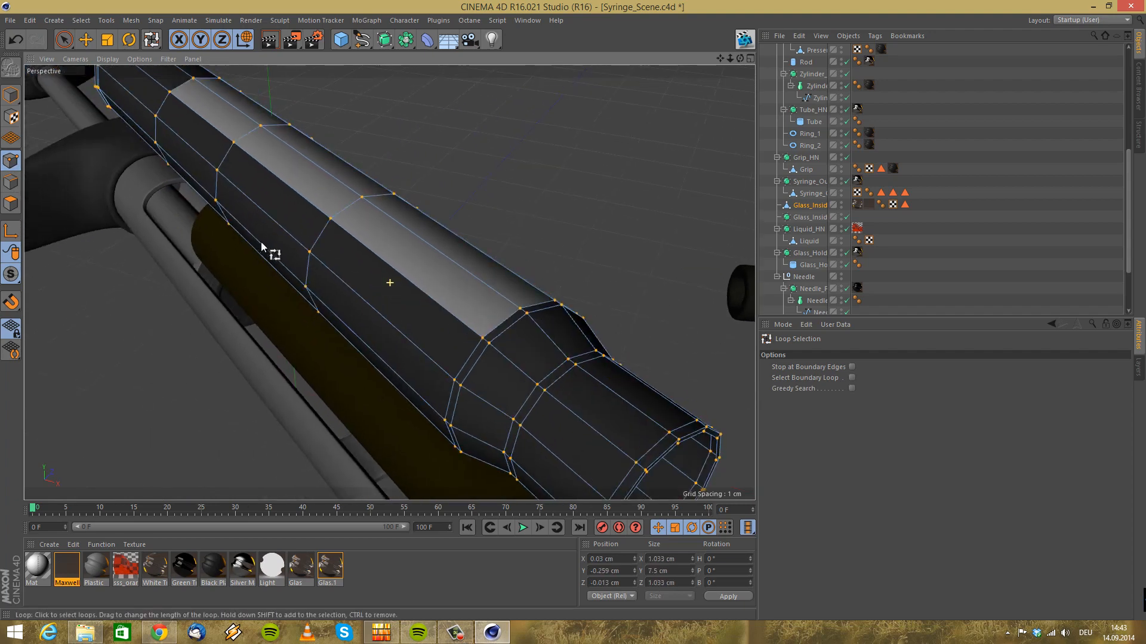
{"action": "left_click", "coordinate": [16, 40]}
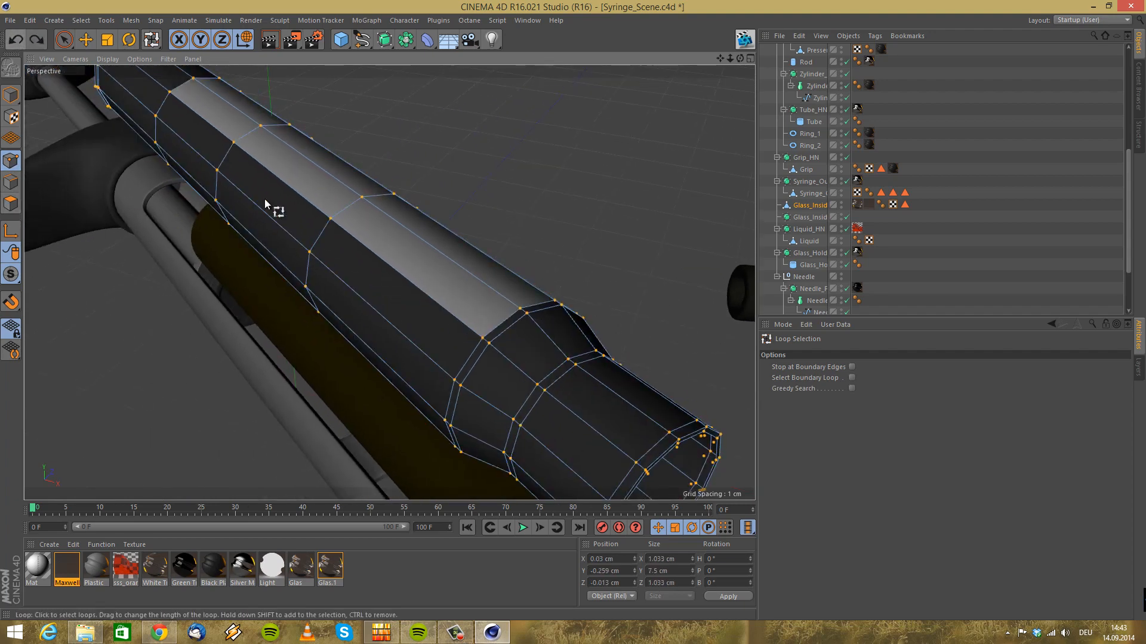
{"action": "left_click_drag", "start_coordinate": [274, 225], "coordinate": [287, 196], "text": "alt"}
{"action": "right_click", "coordinate": [317, 192]}
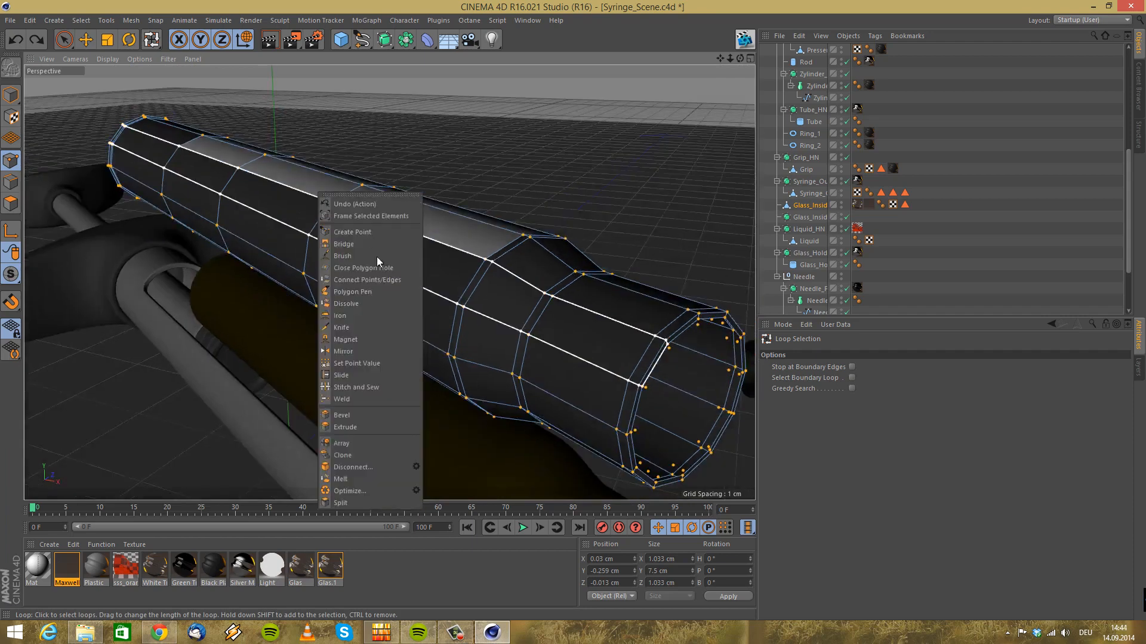
{"action": "left_click", "coordinate": [352, 487]}
Place Glass_Inside back under its Glass_Inside_HN subdivision surface and view the smoothed shell from its open end
{"action": "left_click", "coordinate": [87, 40]}
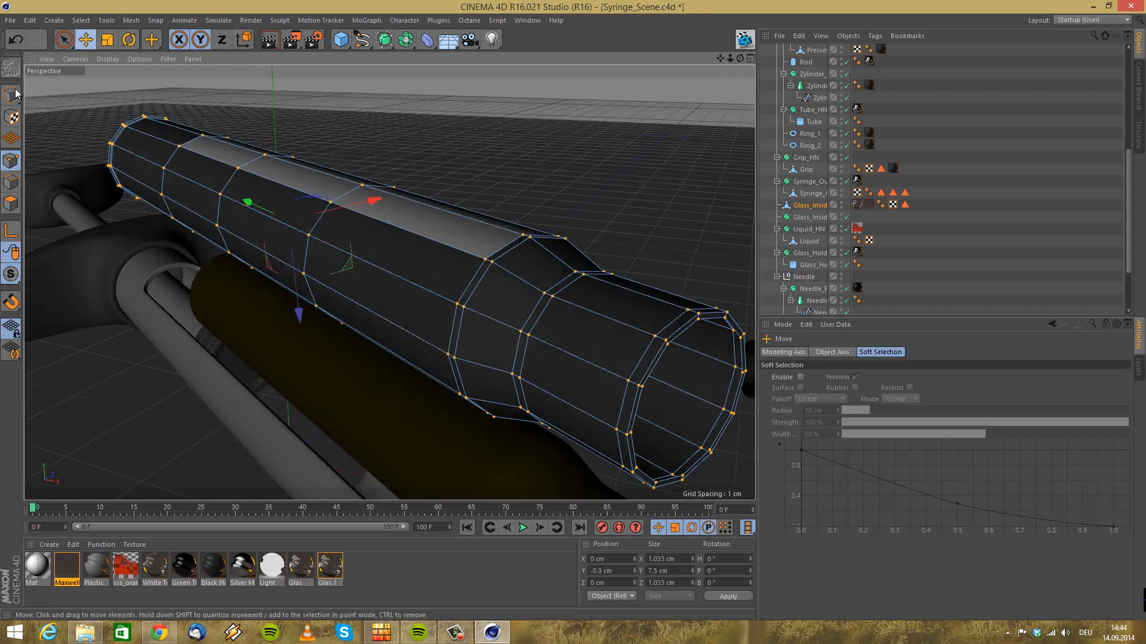
{"action": "left_click_drag", "start_coordinate": [811, 208], "coordinate": [823, 218]}
{"action": "left_click_drag", "start_coordinate": [511, 268], "coordinate": [560, 324], "text": "alt"}
{"action": "left_click_drag", "start_coordinate": [484, 224], "coordinate": [476, 194], "text": "alt"}
Select all polygons of Glass_Inside and check which way their normals face, leaving the Reverse Normals command unused
{"action": "left_click", "coordinate": [10, 203]}
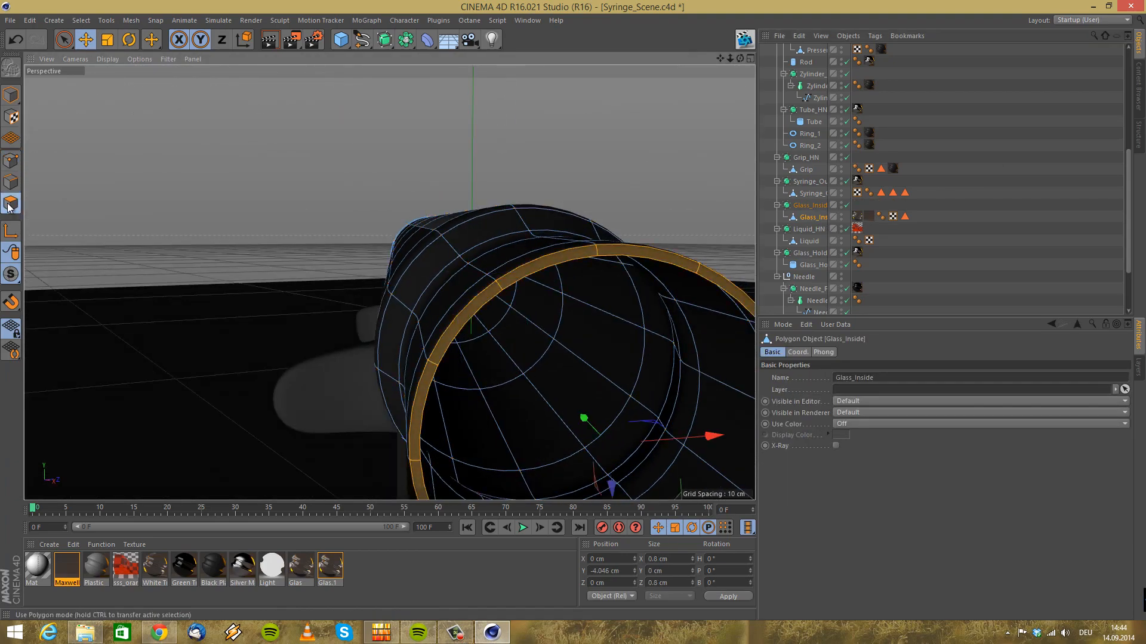
{"action": "key", "text": "ctrl+a"}
{"action": "left_click_drag", "start_coordinate": [468, 261], "coordinate": [414, 266], "text": "alt"}
{"action": "right_click", "coordinate": [415, 263]}
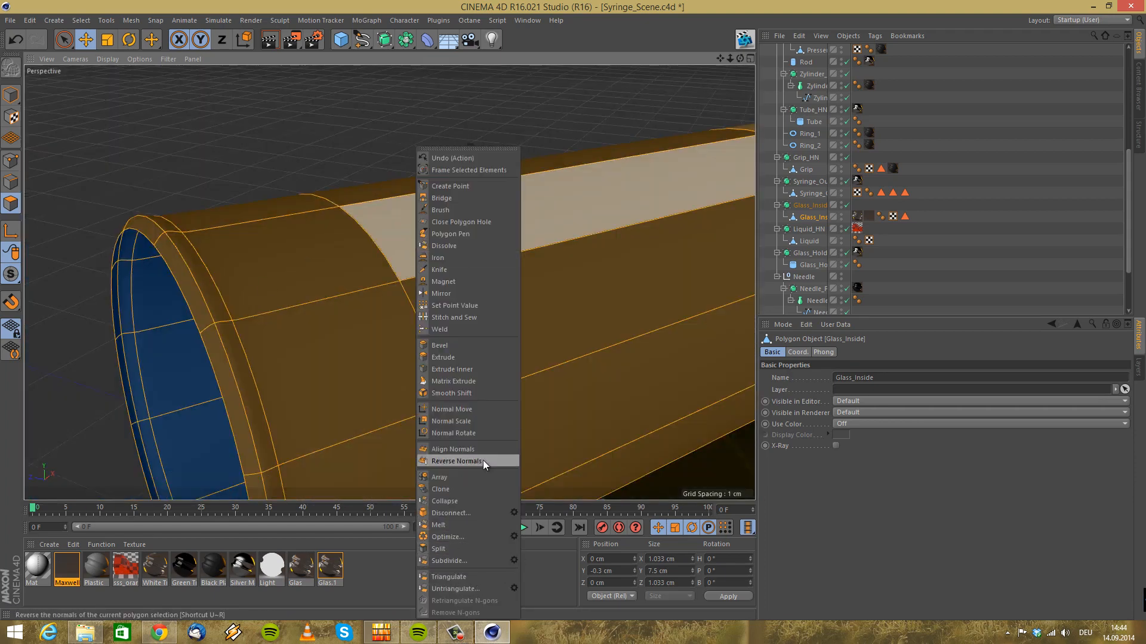
{"action": "left_click", "coordinate": [202, 5]}
{"action": "scroll", "coordinate": [398, 207], "scroll_direction": "down", "scroll_amount": 6}
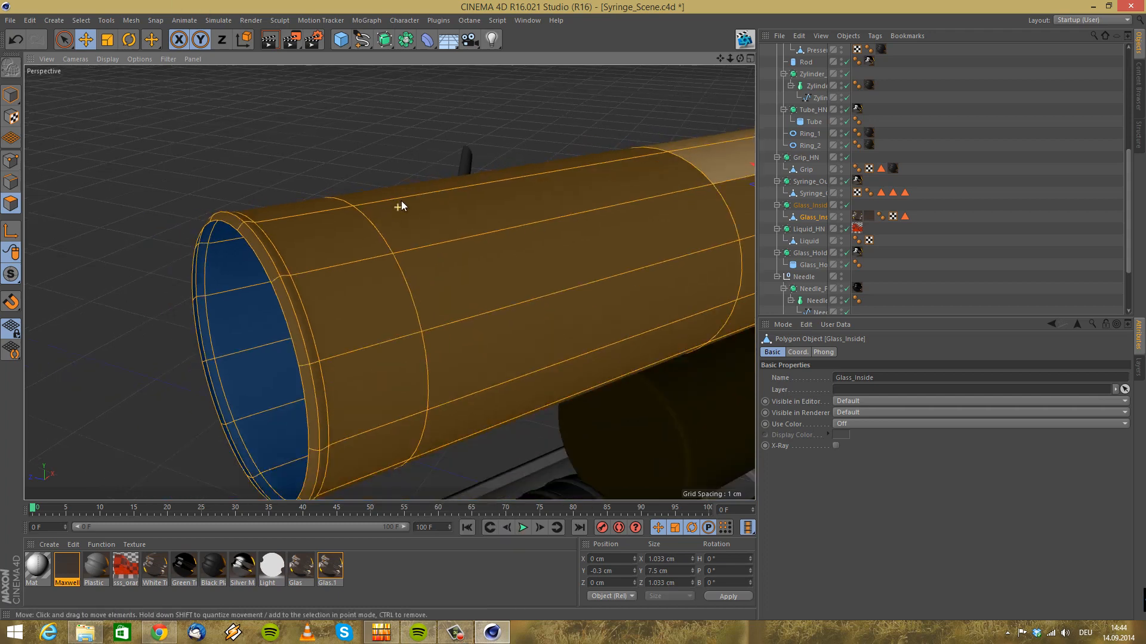
{"action": "right_click_drag", "start_coordinate": [309, 161], "coordinate": [250, 141], "text": "alt"}
Move Glass_Inside in model mode along its Z axis, down into the syringe body
{"action": "left_click", "coordinate": [10, 97]}
{"action": "middle_click_drag", "start_coordinate": [468, 188], "coordinate": [266, 145], "text": "alt"}
{"action": "left_click_drag", "start_coordinate": [474, 264], "coordinate": [460, 426]}
{"action": "scroll", "coordinate": [346, 365], "scroll_direction": "up", "scroll_amount": 2}
{"action": "left_click_drag", "start_coordinate": [297, 381], "coordinate": [246, 337], "text": "alt"}
{"action": "right_click_drag", "start_coordinate": [247, 336], "coordinate": [317, 363], "text": "alt"}
{"action": "middle_click_drag", "start_coordinate": [317, 363], "coordinate": [324, 268], "text": "alt"}
{"action": "scroll", "coordinate": [325, 261], "scroll_direction": "down", "scroll_amount": 3}
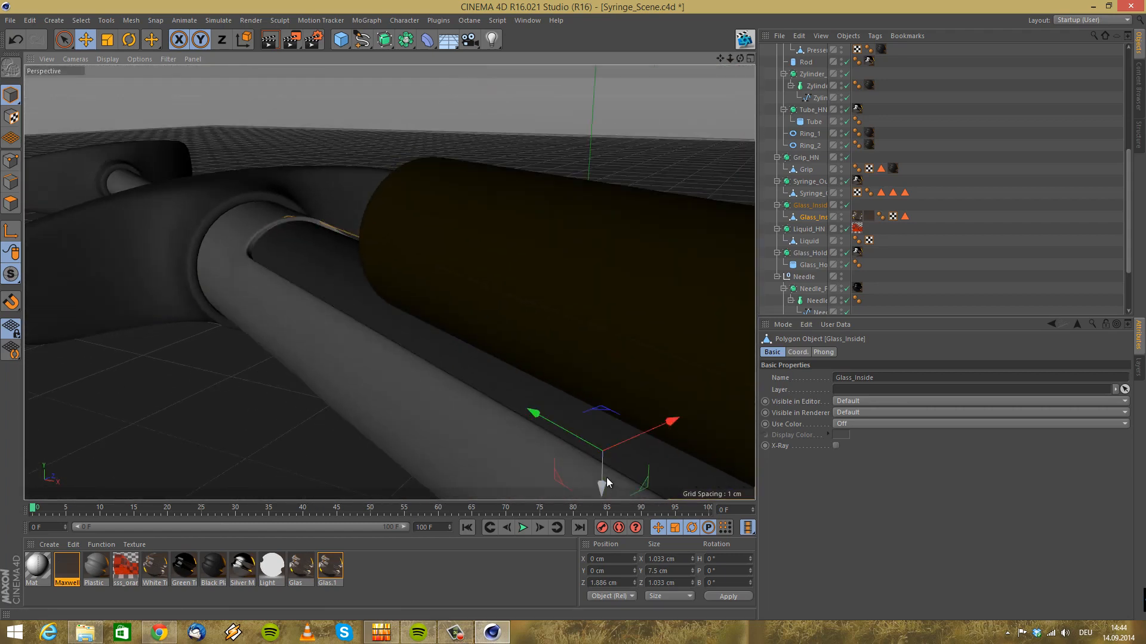
{"action": "left_click_drag", "start_coordinate": [602, 475], "coordinate": [600, 486]}
Select Liquid_HN and examine its position relative to the syringe in the perspective, Front and Right views
{"action": "left_click", "coordinate": [636, 267]}
{"action": "left_click_drag", "start_coordinate": [636, 268], "coordinate": [506, 251], "text": "alt"}
{"action": "middle_click", "coordinate": [506, 250]}
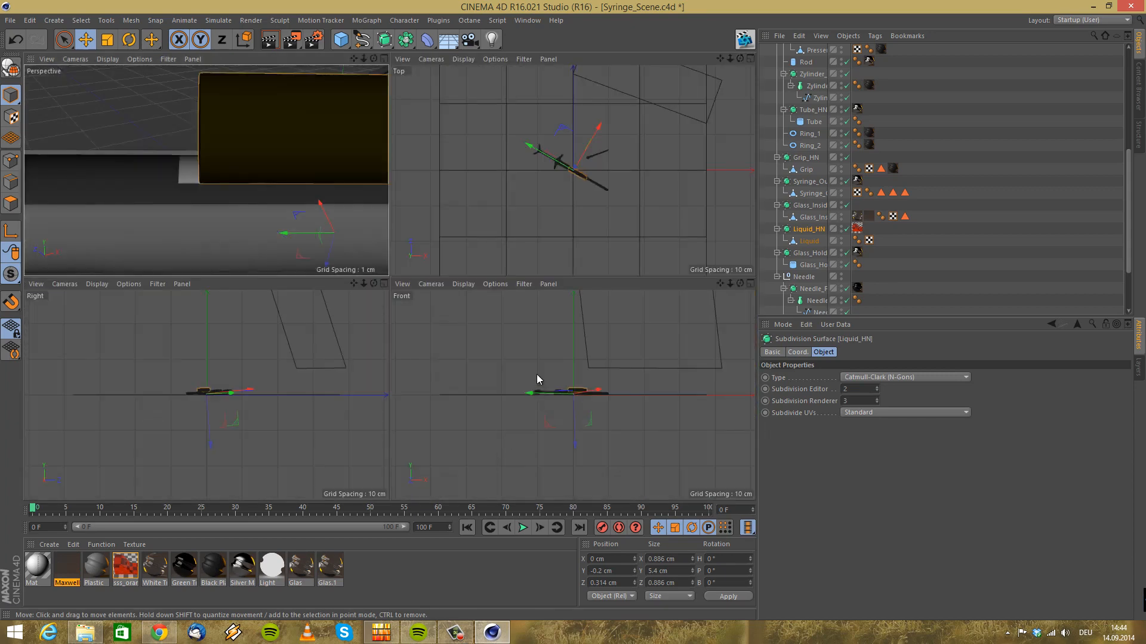
{"action": "middle_click", "coordinate": [537, 373]}
{"action": "right_click_drag", "start_coordinate": [331, 238], "coordinate": [584, 409], "text": "alt"}
{"action": "middle_click_drag", "start_coordinate": [583, 409], "coordinate": [296, 174], "text": "alt"}
{"action": "right_click_drag", "start_coordinate": [510, 359], "coordinate": [435, 334], "text": "alt"}
{"action": "middle_click_drag", "start_coordinate": [380, 321], "coordinate": [365, 325], "text": "alt"}
{"action": "right_click_drag", "start_coordinate": [365, 325], "coordinate": [425, 292], "text": "alt"}
{"action": "middle_click", "coordinate": [214, 217]}
{"action": "middle_click", "coordinate": [222, 355]}
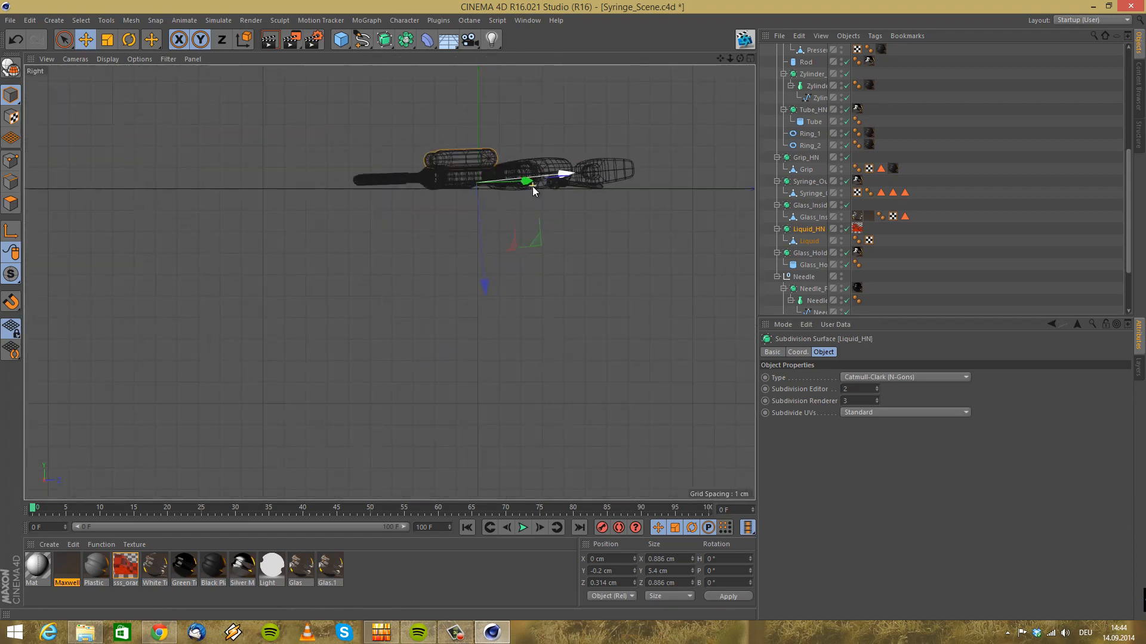
{"action": "middle_click", "coordinate": [550, 152]}
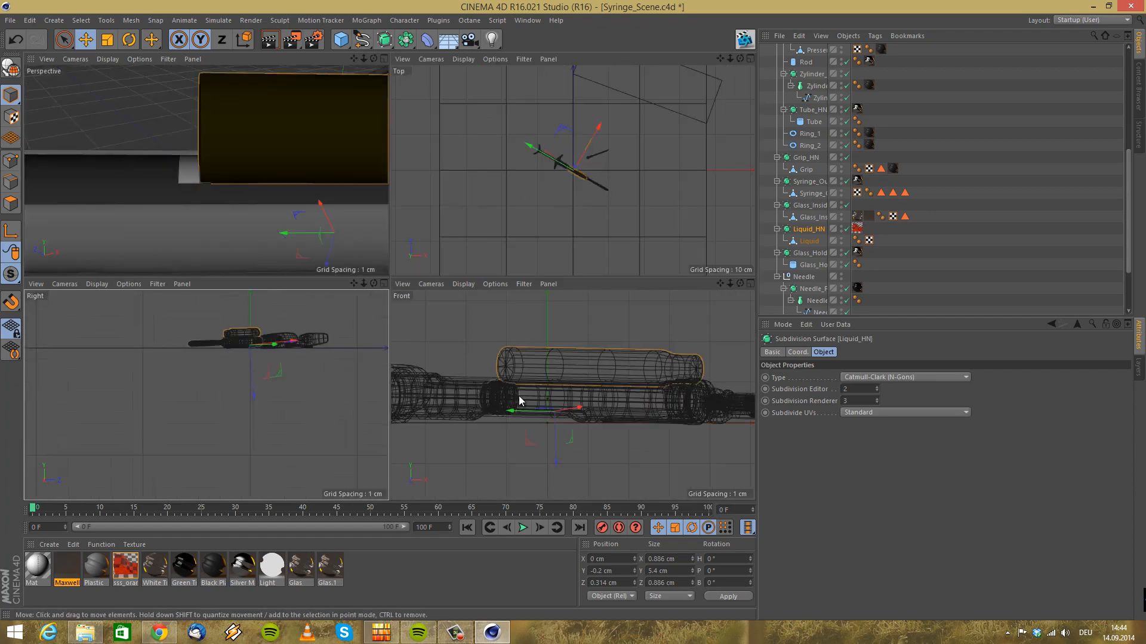
Move Liquid_HN down into the syringe barrel in the Front view, to 1.081 cm on Z, and check its placement in perspective
{"action": "middle_click", "coordinate": [519, 397]}
{"action": "right_click_drag", "start_coordinate": [334, 278], "coordinate": [365, 322], "text": "alt"}
{"action": "left_click_drag", "start_coordinate": [371, 439], "coordinate": [573, 311]}
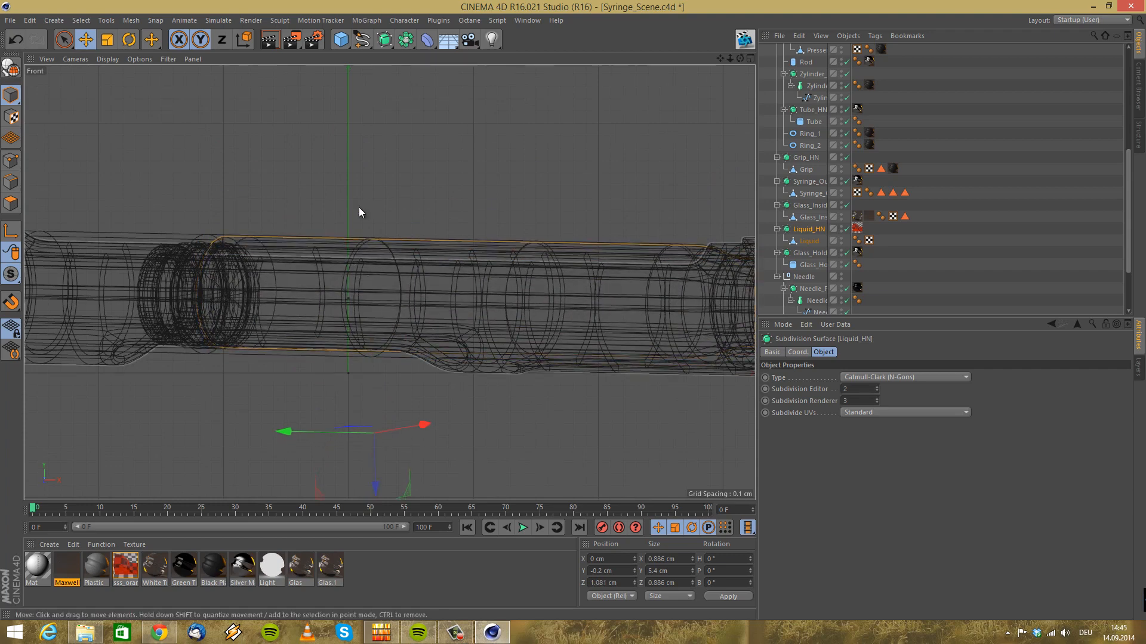
{"action": "middle_click", "coordinate": [358, 208]}
{"action": "middle_click", "coordinate": [277, 219]}
{"action": "left_click_drag", "start_coordinate": [260, 244], "coordinate": [349, 165], "text": "alt"}
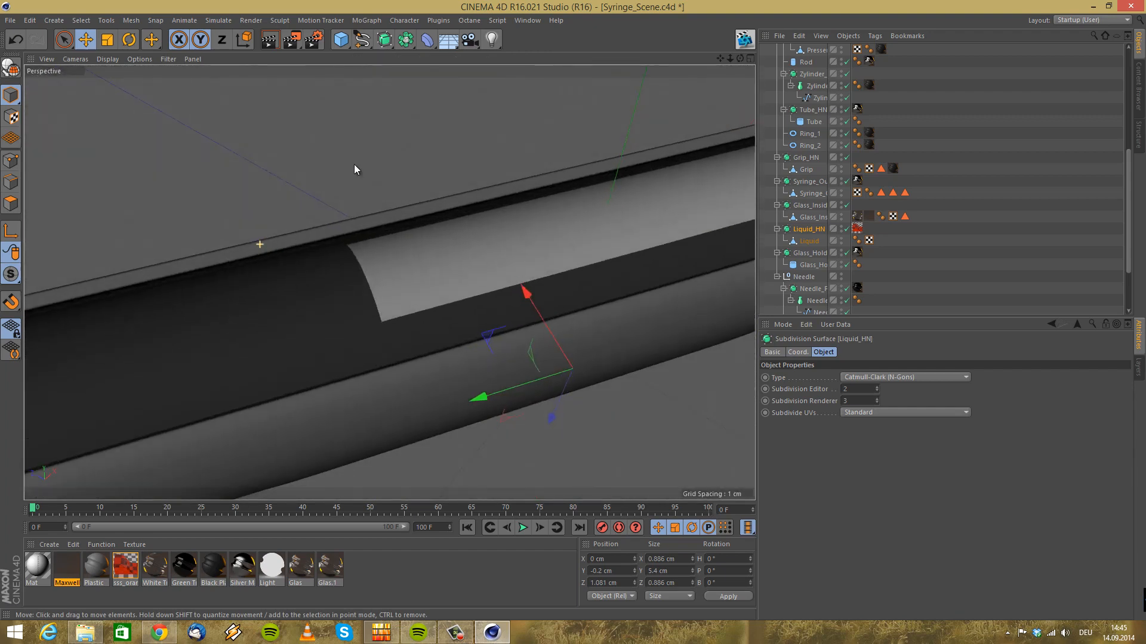
{"action": "scroll", "coordinate": [333, 169], "scroll_direction": "down", "scroll_amount": 6}
Look through the scene's Camera and open the engine settings of the Maxwell Scene object
{"action": "scroll", "coordinate": [901, 128], "scroll_direction": "up", "scroll_amount": 6}
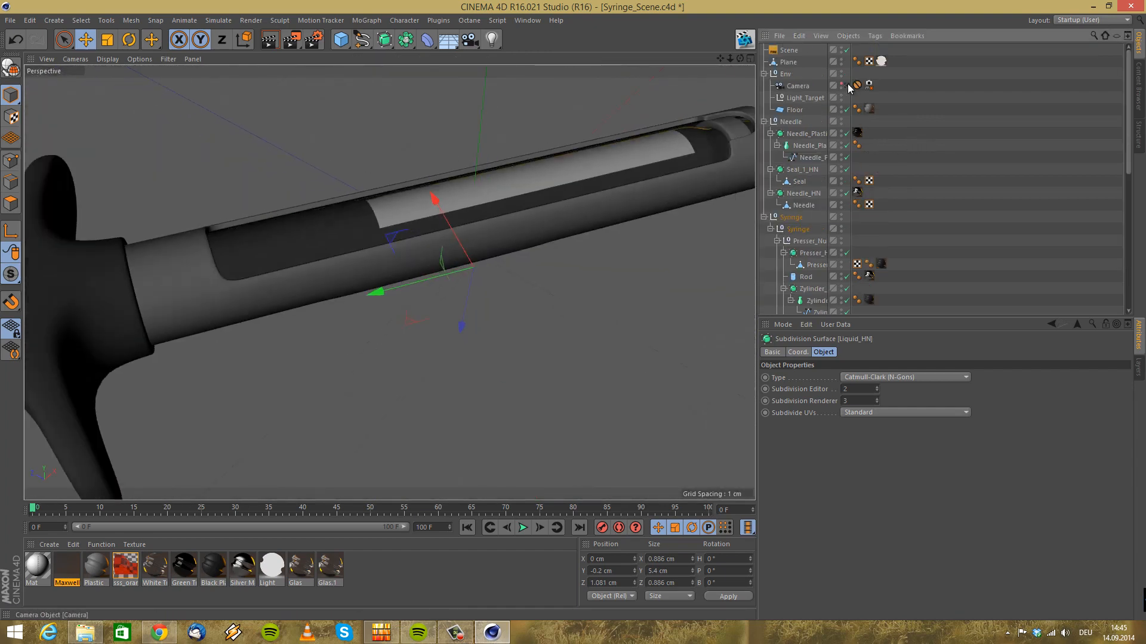
{"action": "left_click", "coordinate": [847, 85]}
{"action": "left_click", "coordinate": [788, 50]}
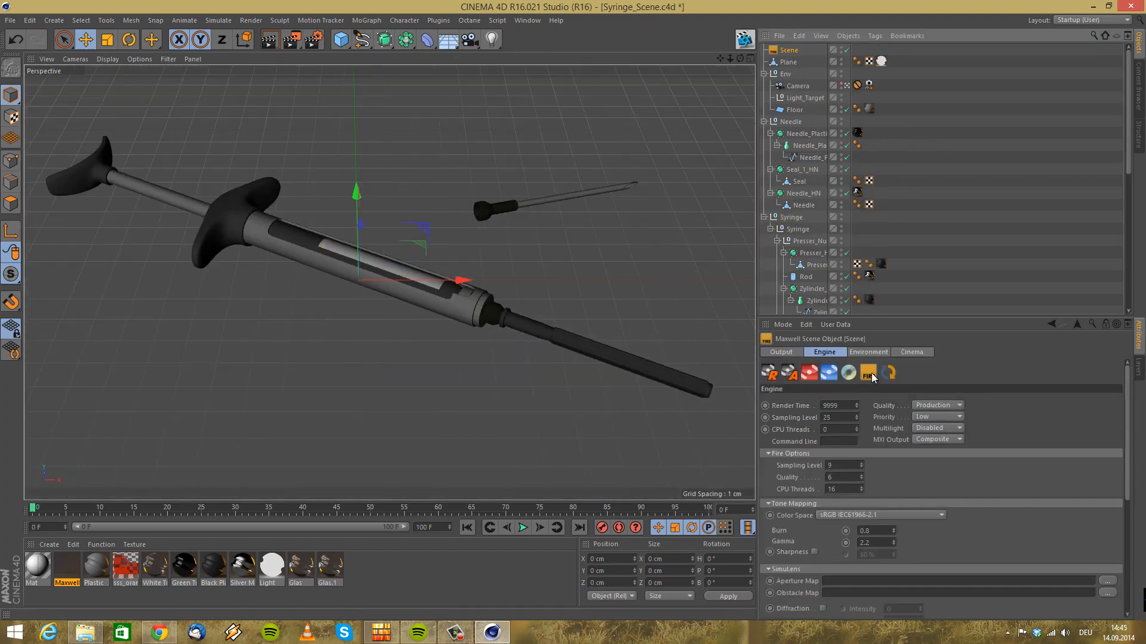
Start a Maxwell Fire preview of the syringe scene and move its window clear of the scene settings
{"action": "left_click", "coordinate": [865, 377]}
{"action": "left_click", "coordinate": [870, 376]}
{"action": "left_click_drag", "start_coordinate": [511, 121], "coordinate": [165, 67]}
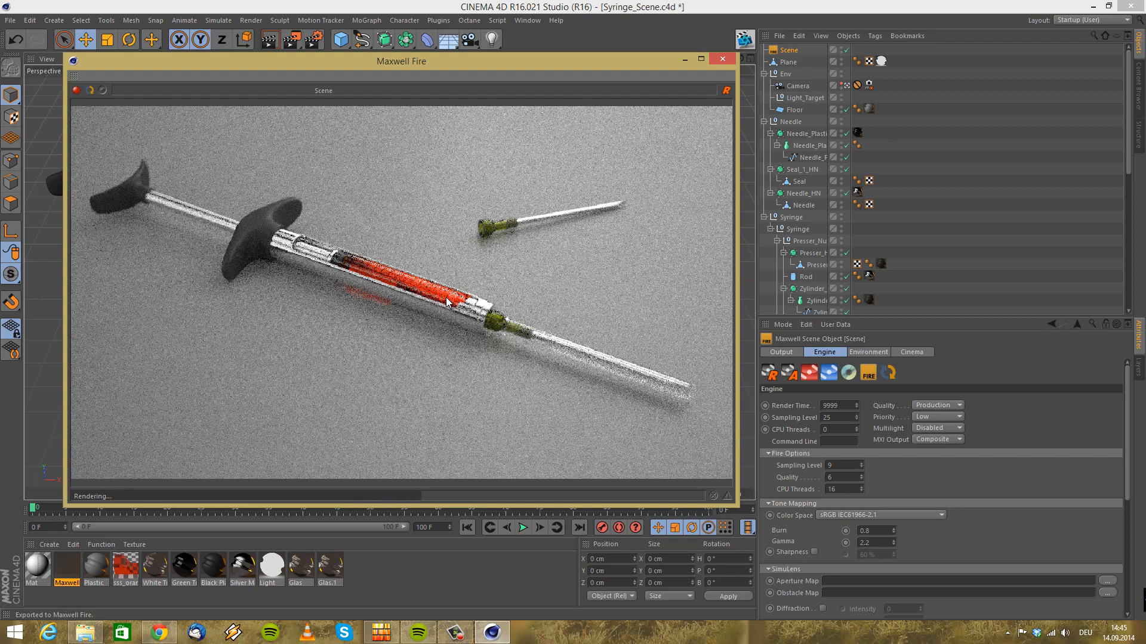
Open the sss_orange_juice material beside the preview and set its BSDF Attenuation to 10.8 cm
{"action": "double_click", "coordinate": [126, 578]}
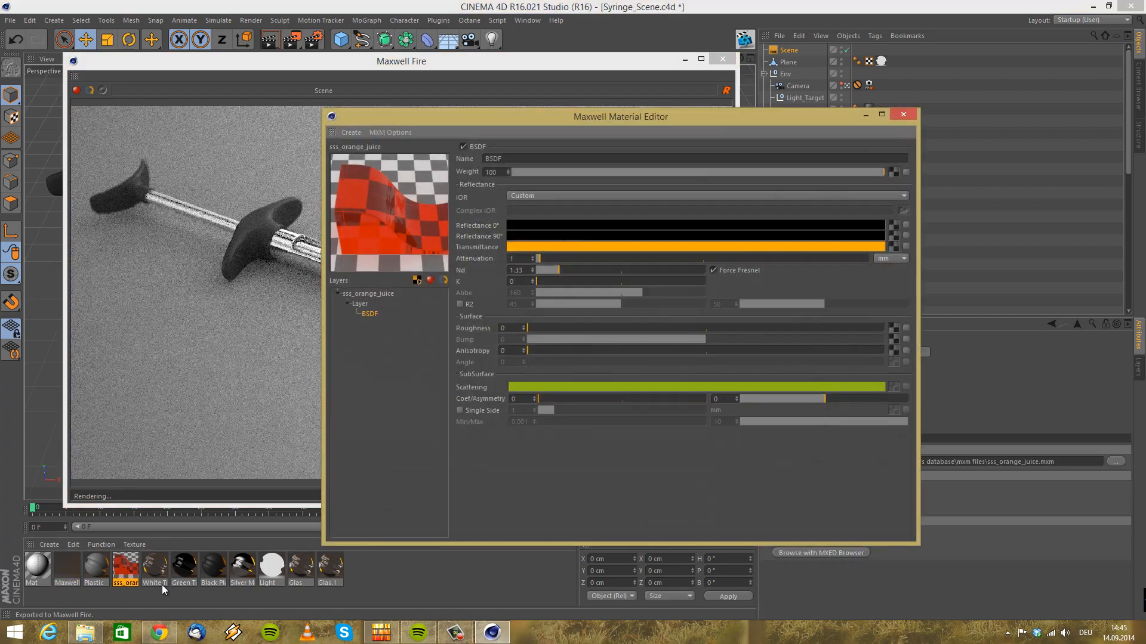
{"action": "left_click_drag", "start_coordinate": [600, 133], "coordinate": [789, 228]}
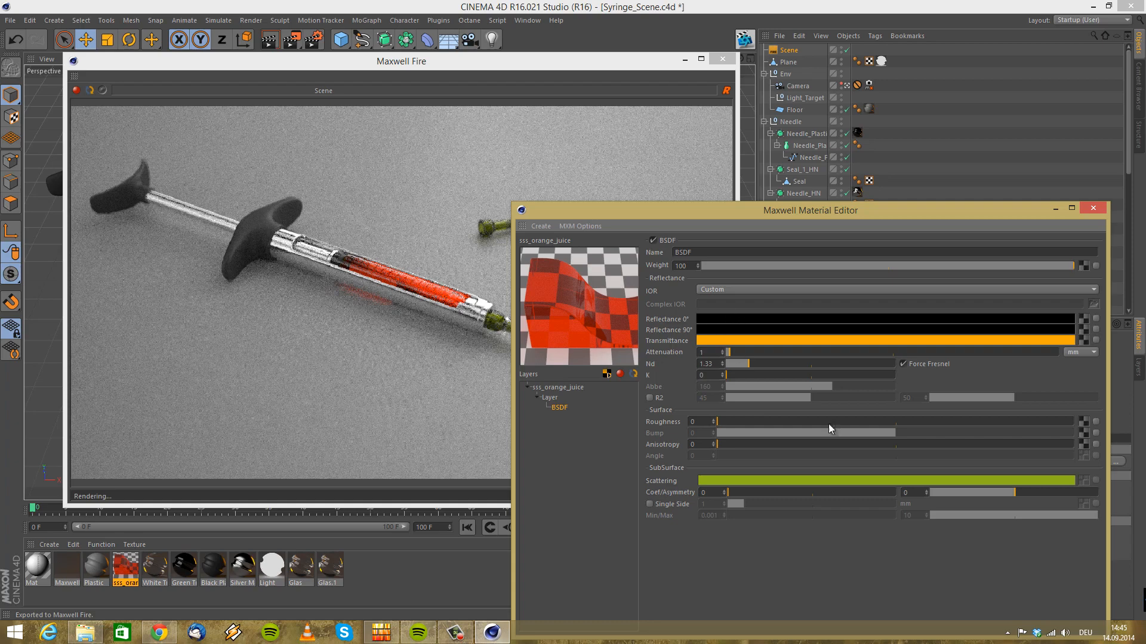
{"action": "left_click", "coordinate": [792, 341]}
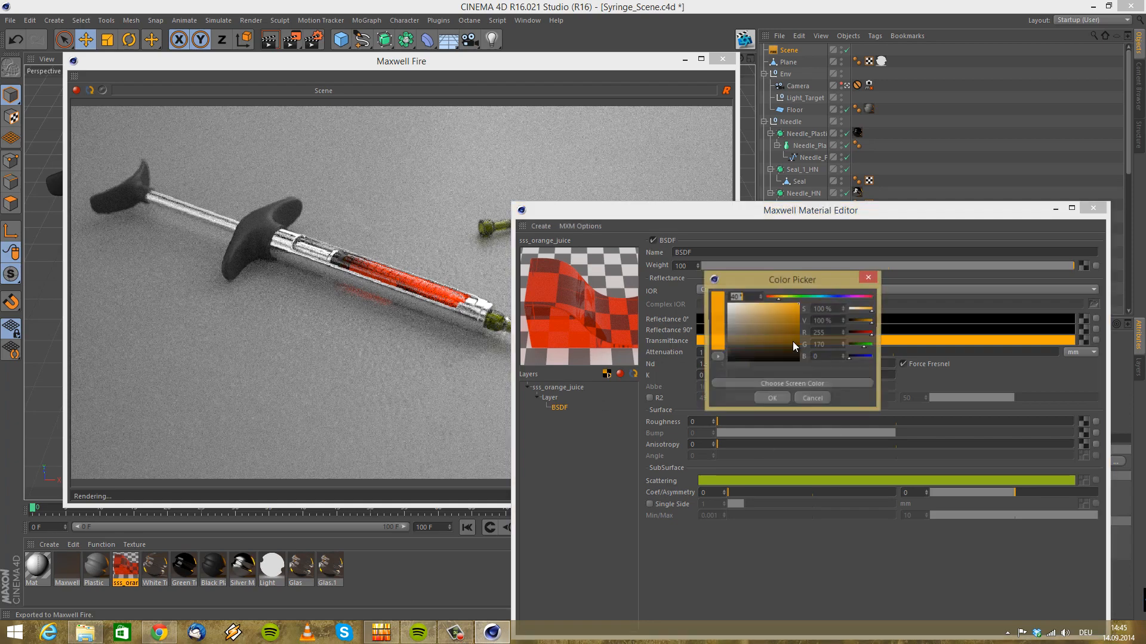
{"action": "left_click", "coordinate": [809, 399]}
{"action": "left_click", "coordinate": [1076, 352]}
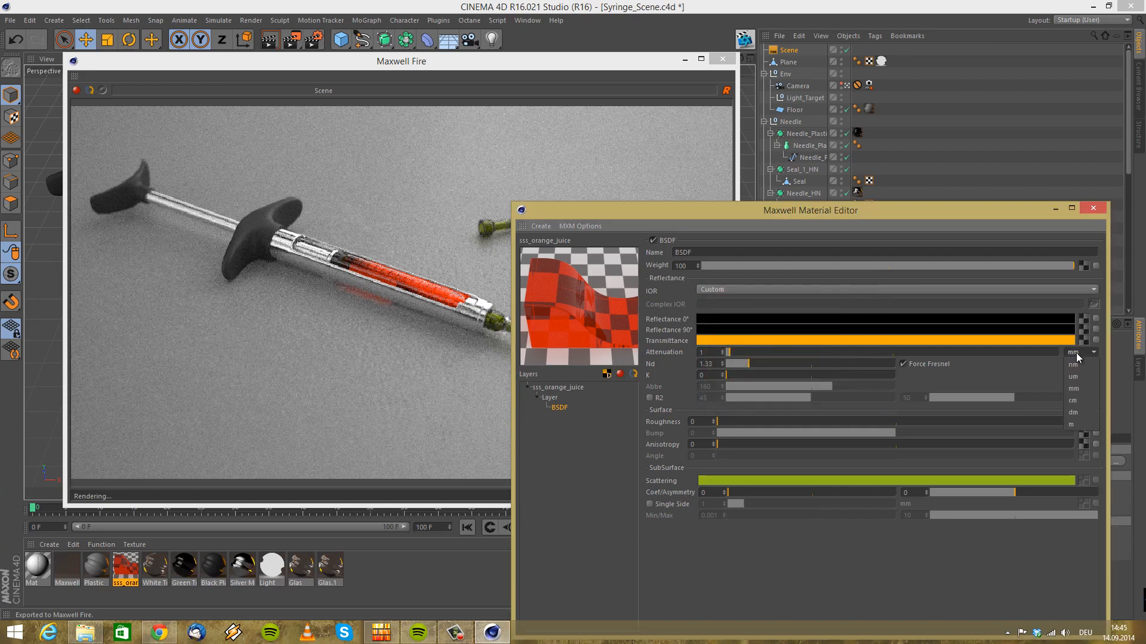
{"action": "left_click", "coordinate": [1076, 401]}
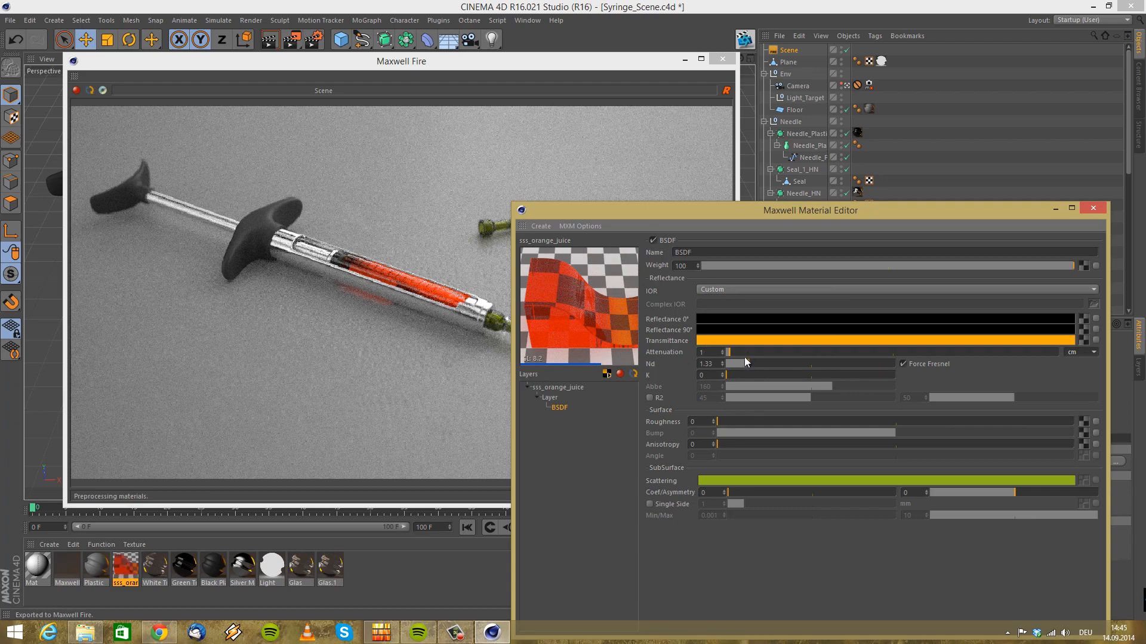
{"action": "left_click_drag", "start_coordinate": [797, 354], "coordinate": [778, 352]}
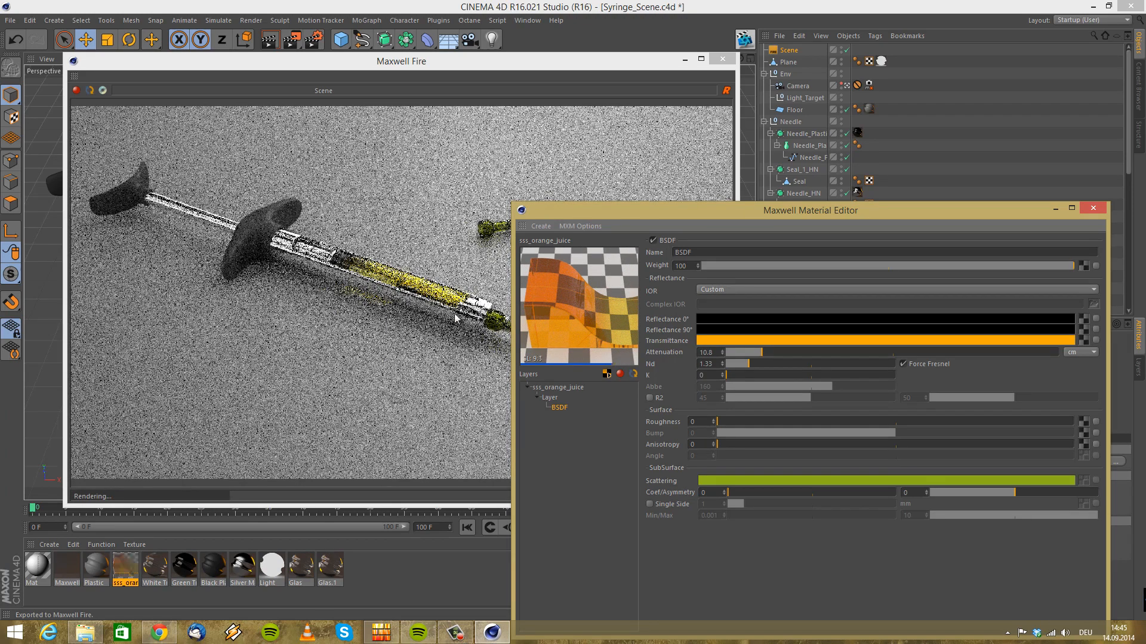
Change the sss_orange_juice SubSurface Scattering colour to orange with a hue of 25°
{"action": "left_click", "coordinate": [724, 481]}
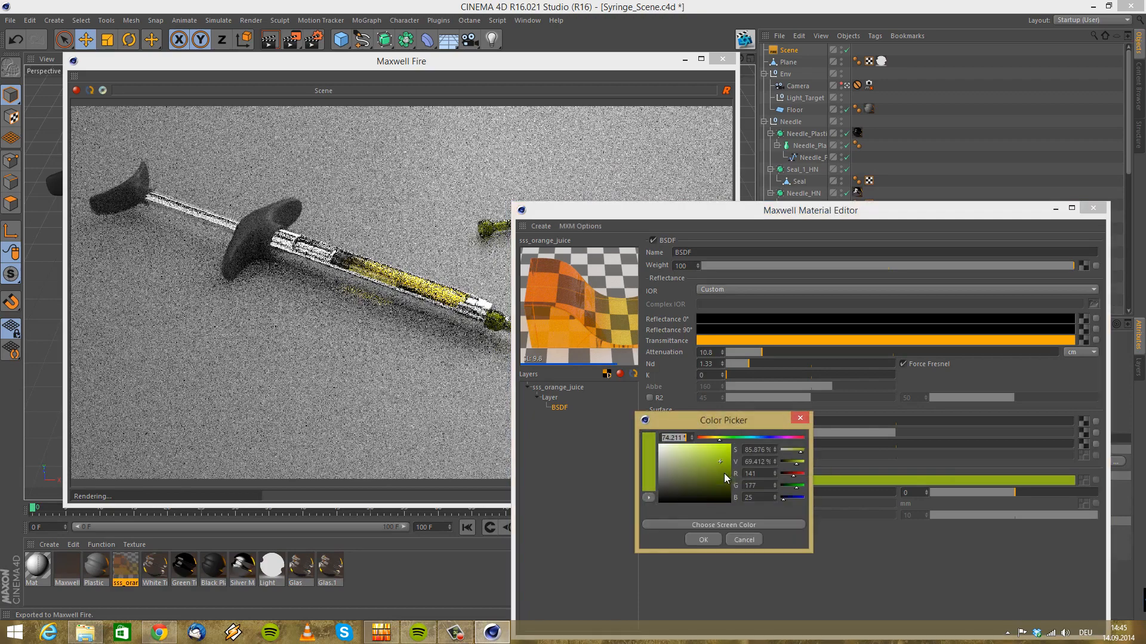
{"action": "left_click_drag", "start_coordinate": [719, 440], "coordinate": [705, 439]}
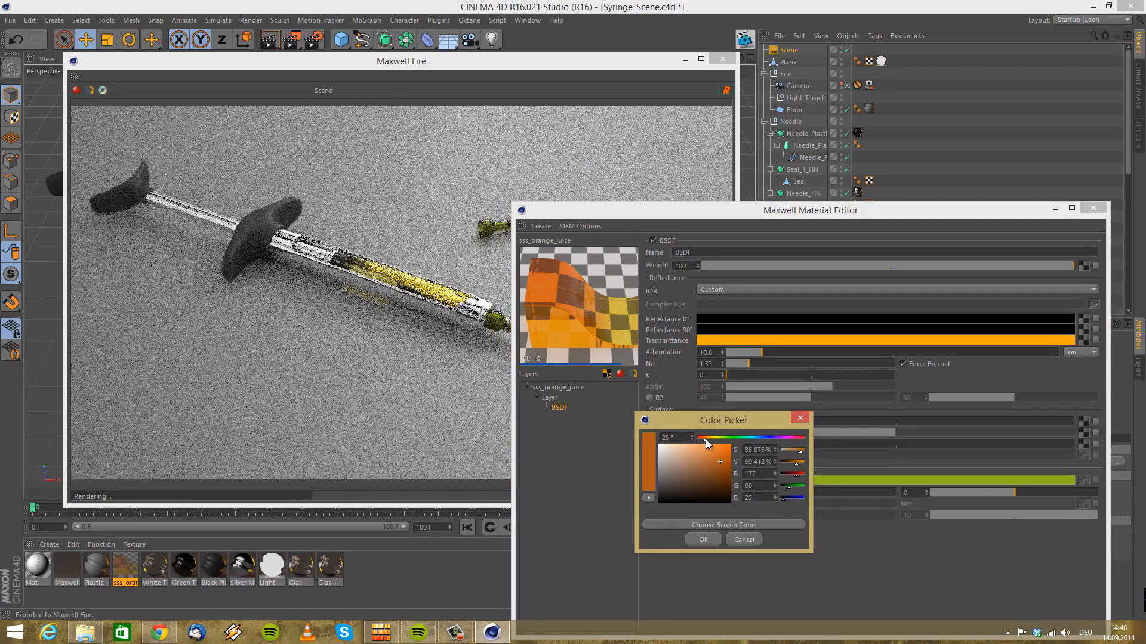
{"action": "left_click", "coordinate": [704, 539]}
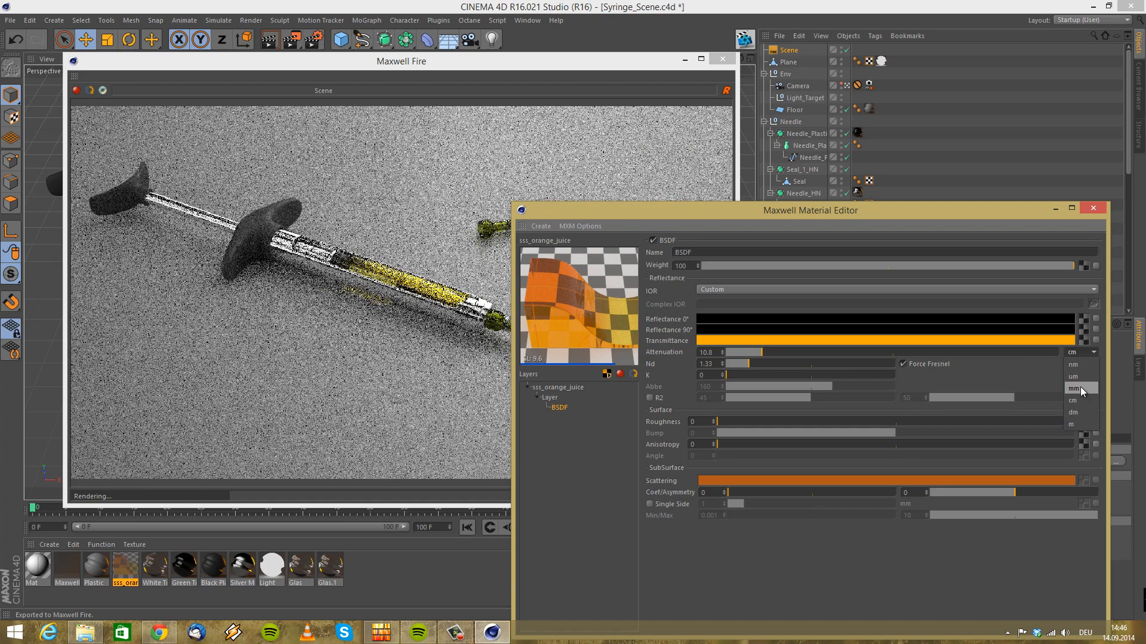
Switch the Attenuation unit to mm and lighten the Transmittance colour to a paler orange
{"action": "left_click", "coordinate": [1080, 388]}
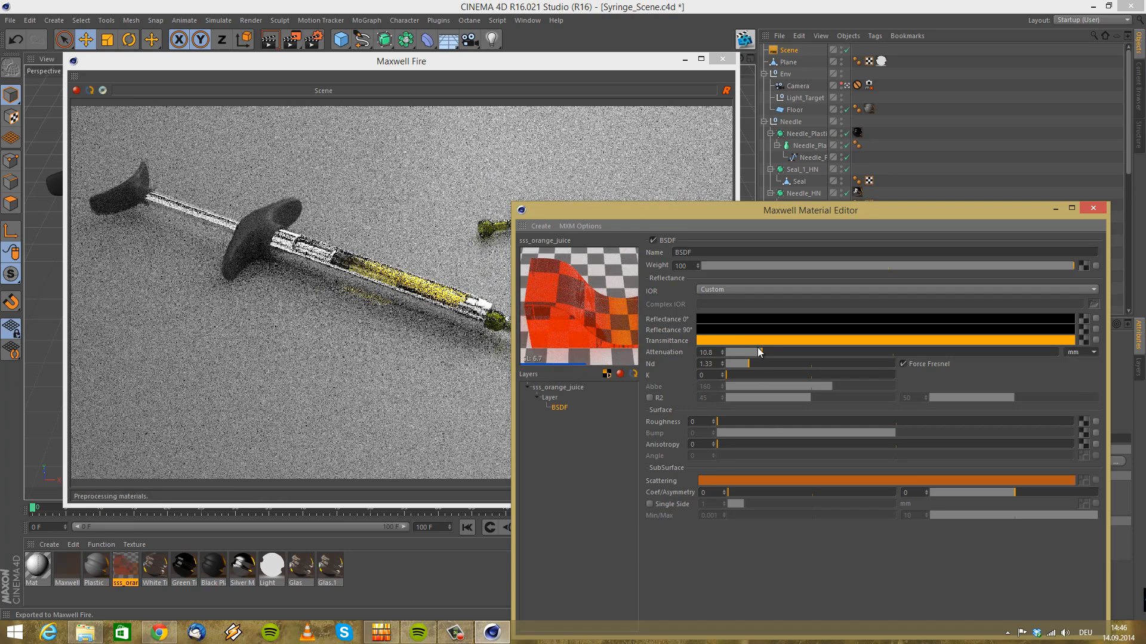
{"action": "left_click", "coordinate": [770, 341]}
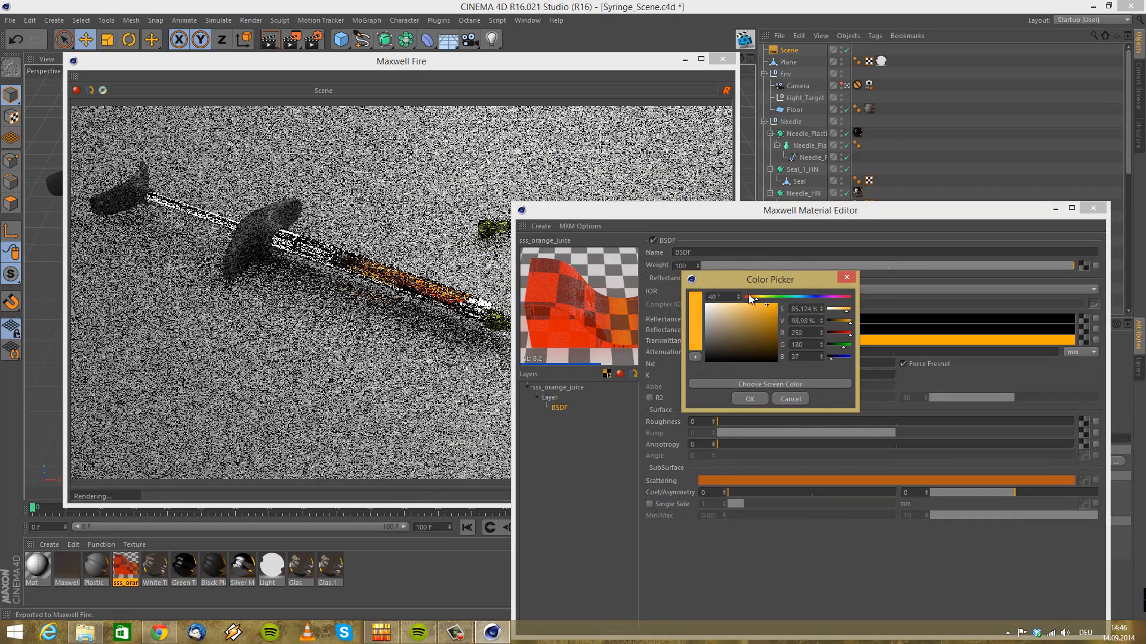
{"action": "left_click", "coordinate": [750, 399]}
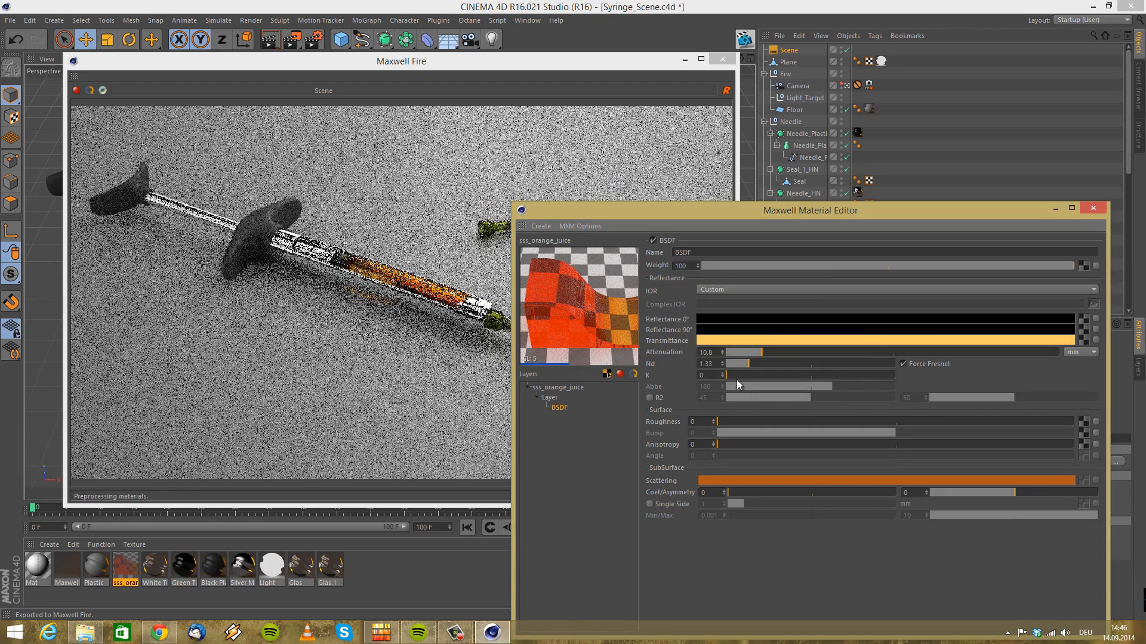
Adjust the liquid's Attenuation to 19 mm, then close the material editor and the Fire preview
{"action": "left_click_drag", "start_coordinate": [826, 348], "coordinate": [904, 350]}
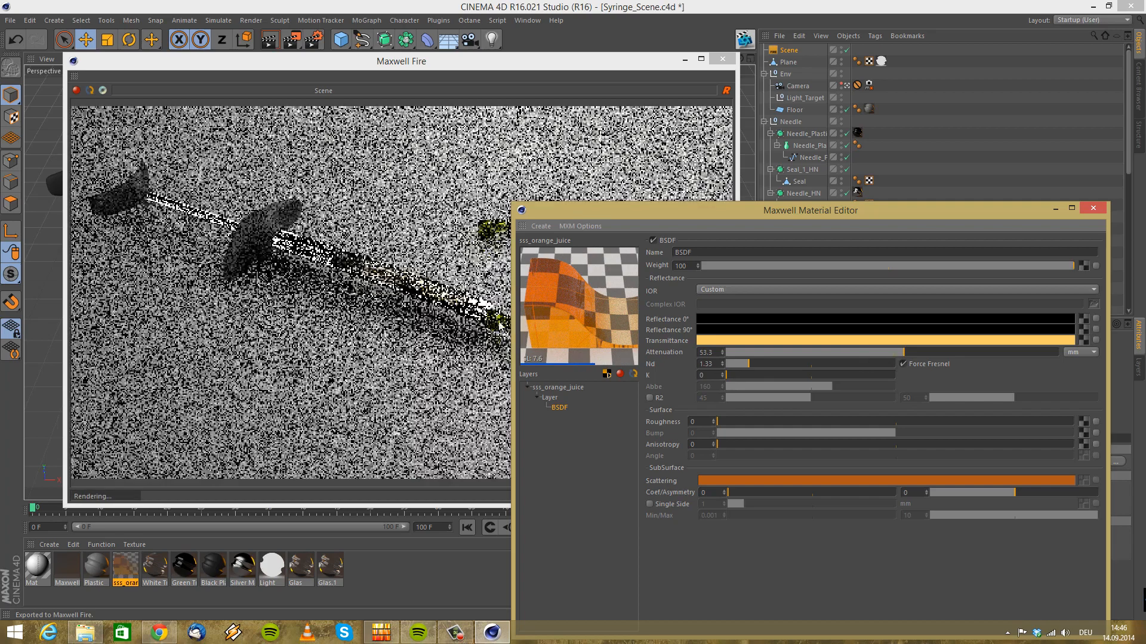
{"action": "left_click_drag", "start_coordinate": [907, 352], "coordinate": [785, 353]}
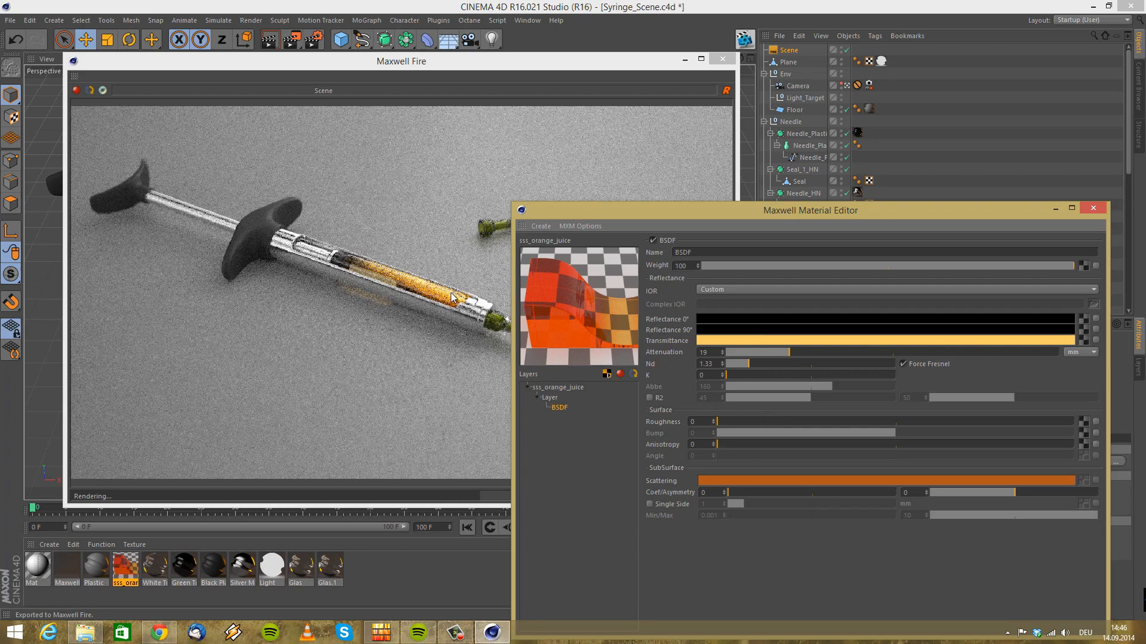
{"action": "left_click", "coordinate": [1093, 210]}
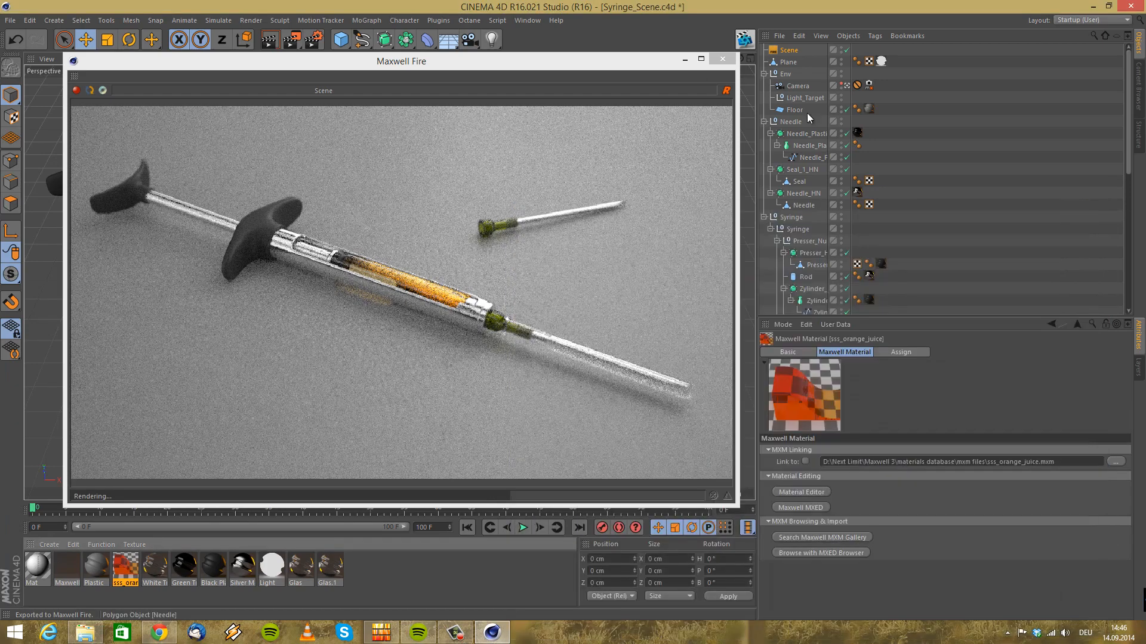
{"action": "left_click", "coordinate": [718, 63]}
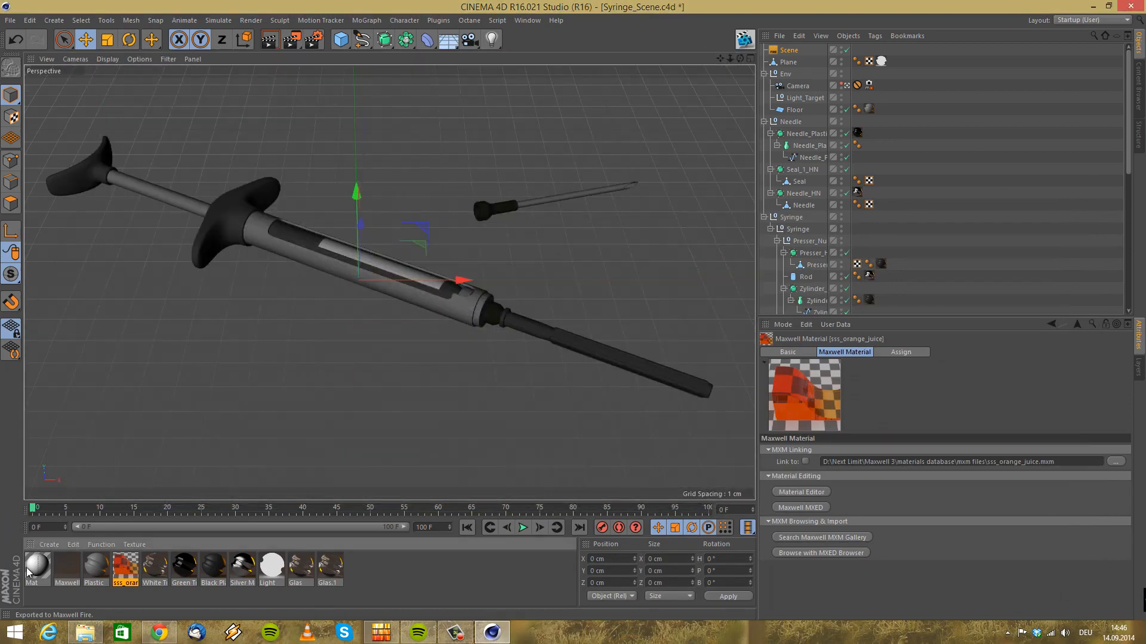
Create a new standard Cinema 4D material and start loading an image into its Color channel's texture
{"action": "double_click", "coordinate": [72, 601]}
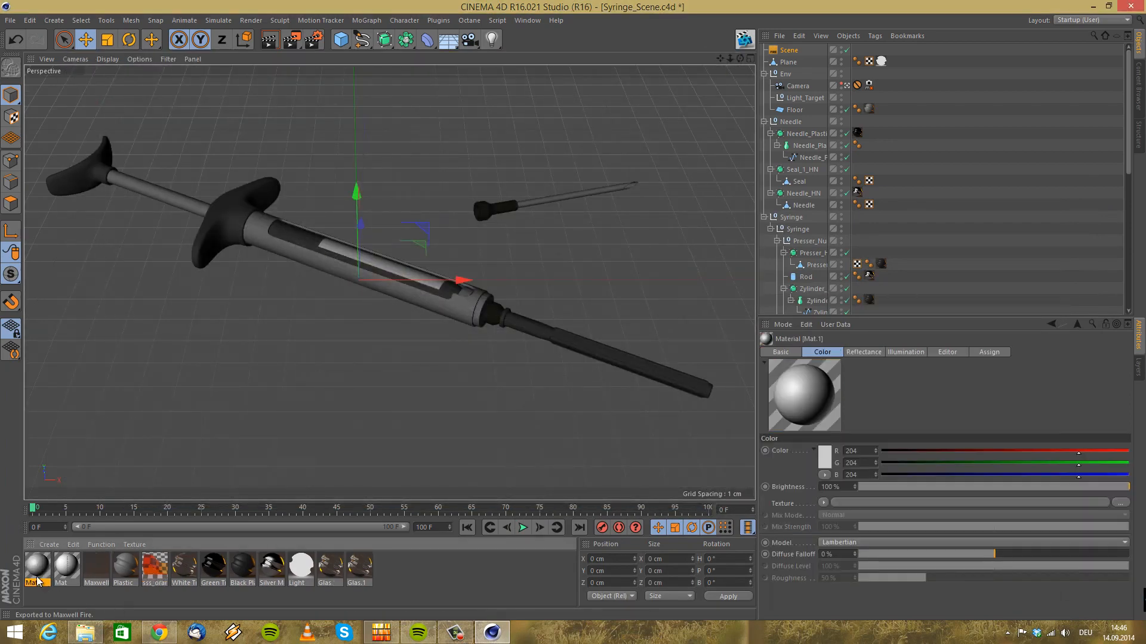
{"action": "double_click", "coordinate": [37, 566]}
{"action": "left_click", "coordinate": [322, 175]}
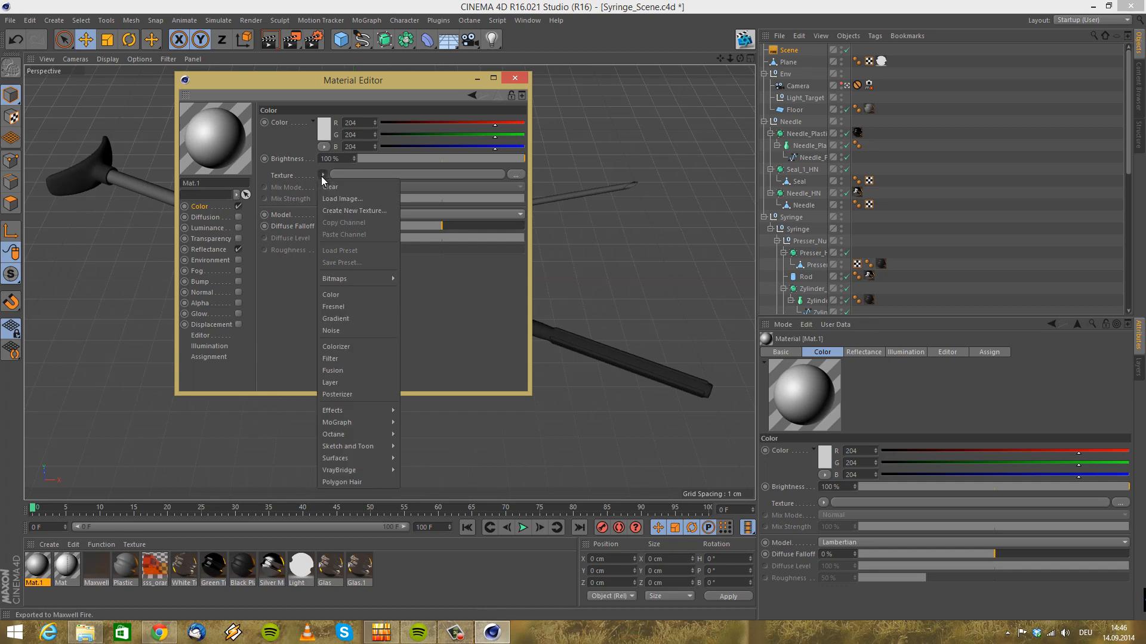
{"action": "mouse_move", "coordinate": [356, 277]}
{"action": "left_click", "coordinate": [334, 197]}
Examine the texture images in the Syringe_Scene tex folder, viewing RK_scratches_08 at full size
{"action": "left_click", "coordinate": [445, 181]}
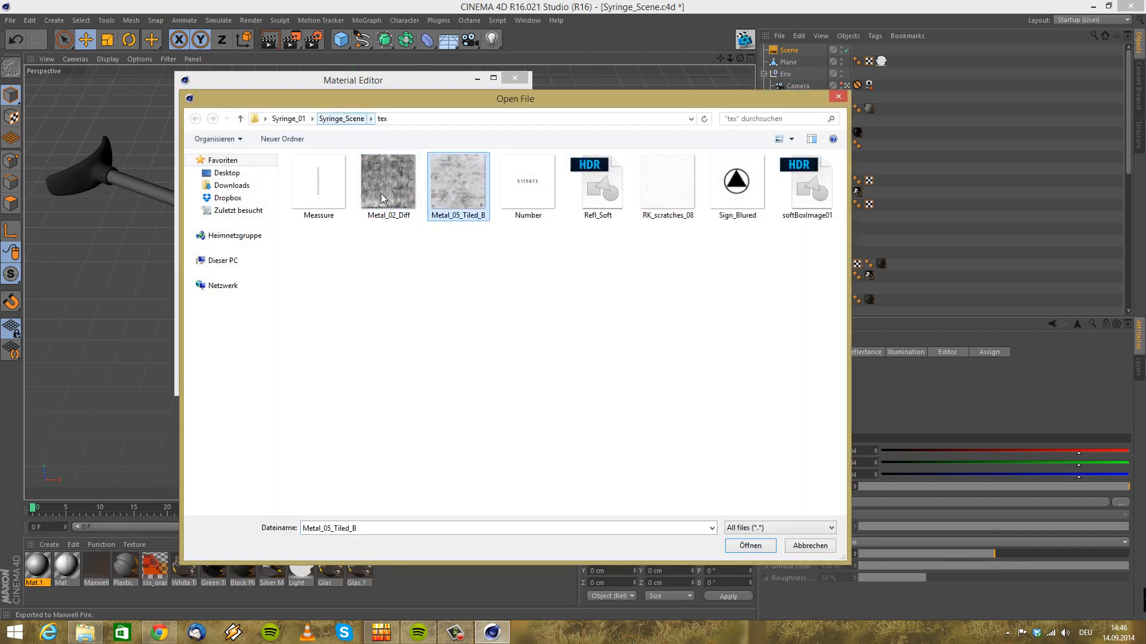
{"action": "left_click", "coordinate": [367, 173]}
{"action": "left_click", "coordinate": [458, 194]}
{"action": "left_click", "coordinate": [663, 199]}
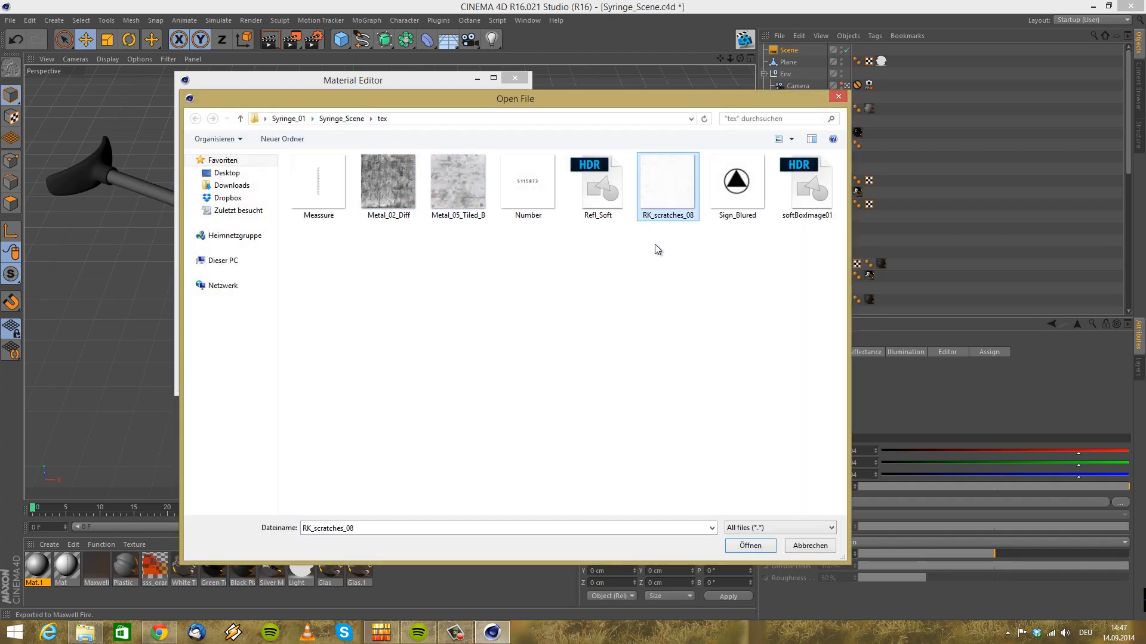
{"action": "left_click", "coordinate": [458, 184]}
{"action": "left_click", "coordinate": [660, 191]}
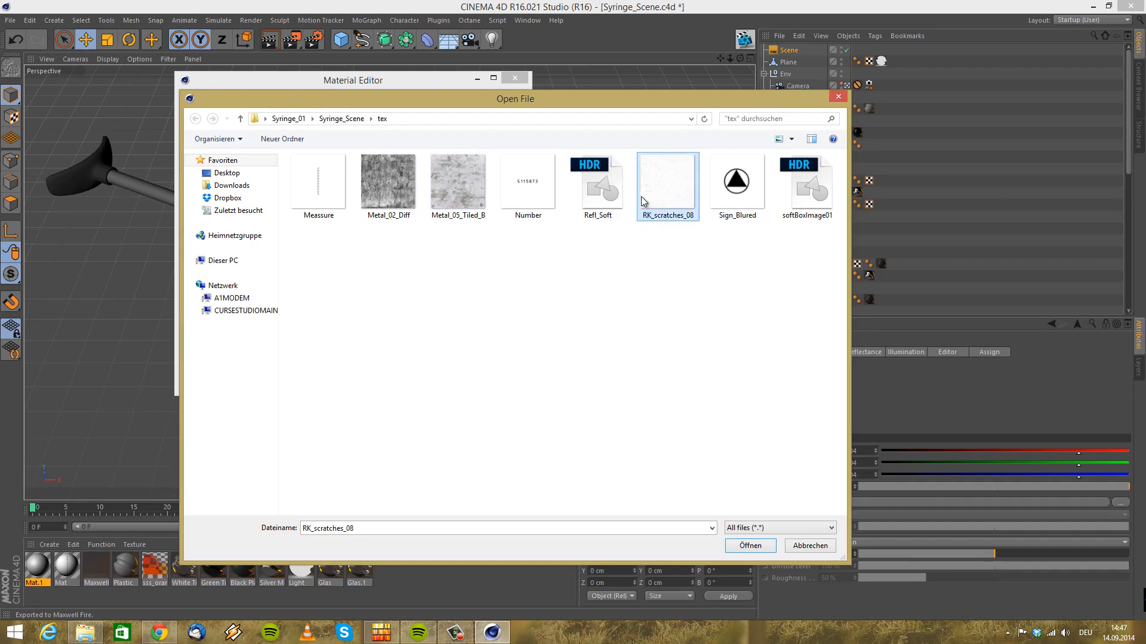
{"action": "right_click", "coordinate": [642, 199]}
{"action": "left_click", "coordinate": [674, 219]}
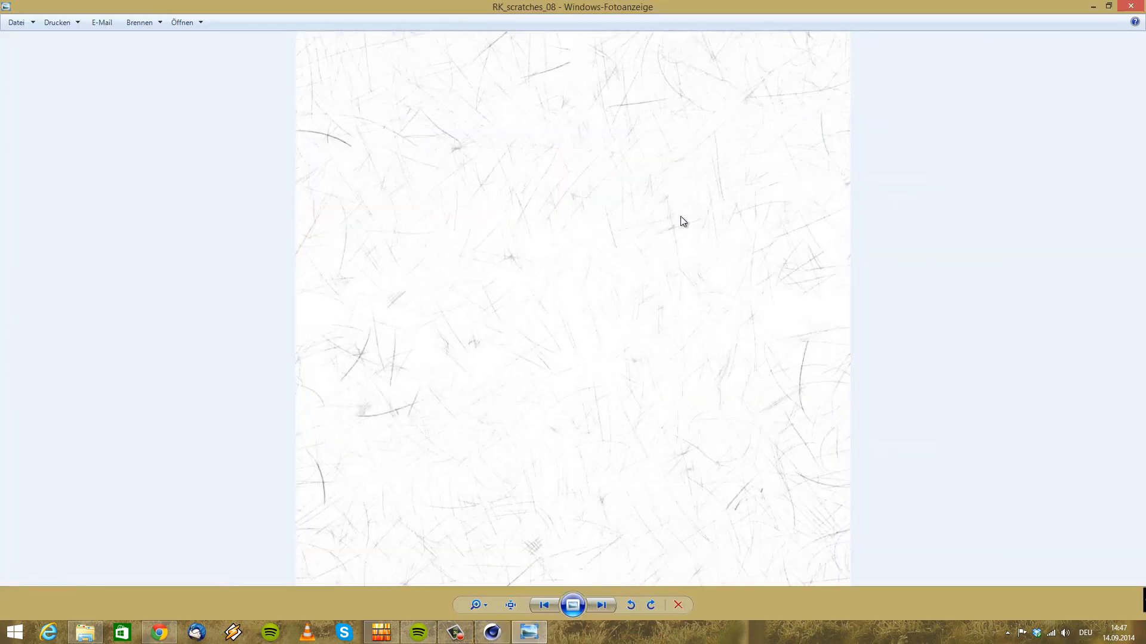
{"action": "left_click", "coordinate": [1130, 6]}
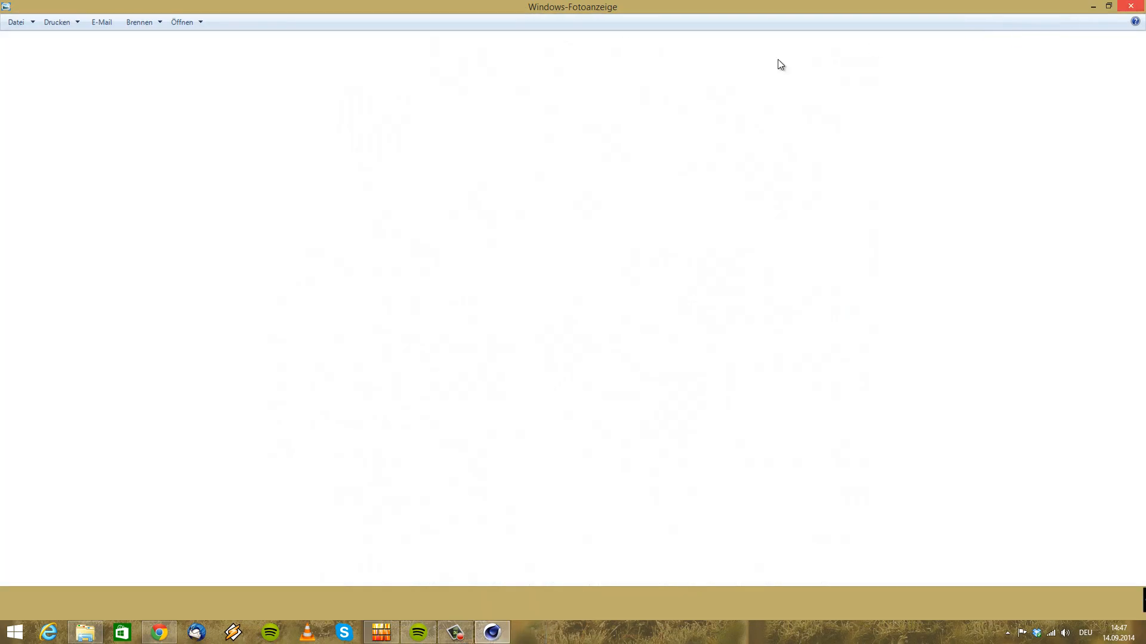
{"action": "left_click", "coordinate": [742, 196]}
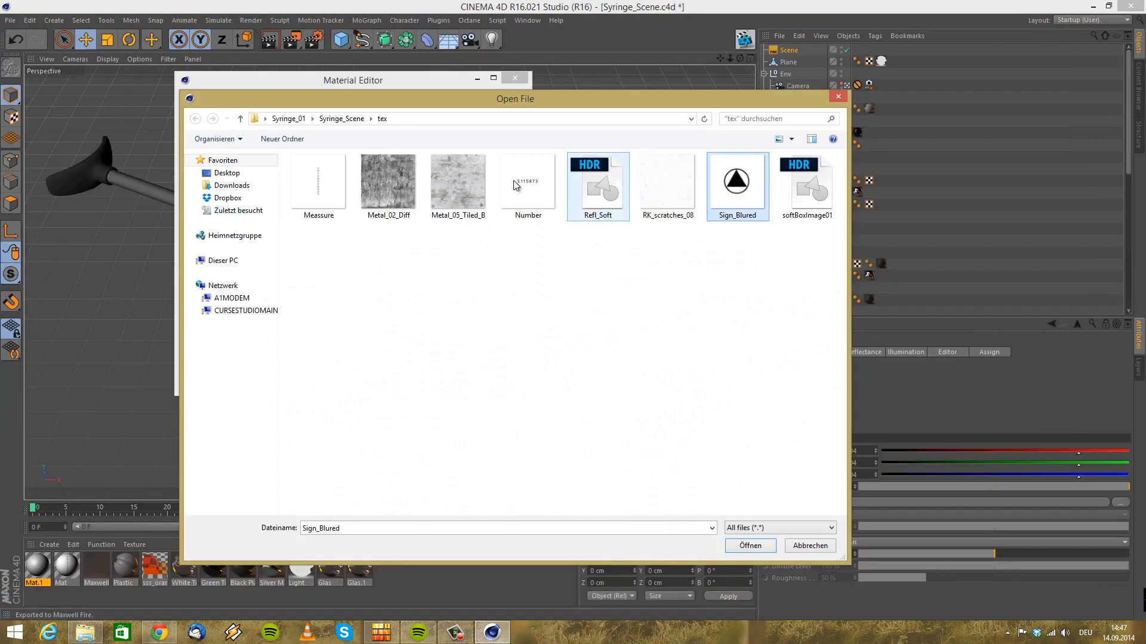
{"action": "left_click", "coordinate": [516, 187]}
{"action": "left_click", "coordinate": [455, 198]}
{"action": "left_click", "coordinate": [389, 215]}
{"action": "left_click", "coordinate": [456, 197]}
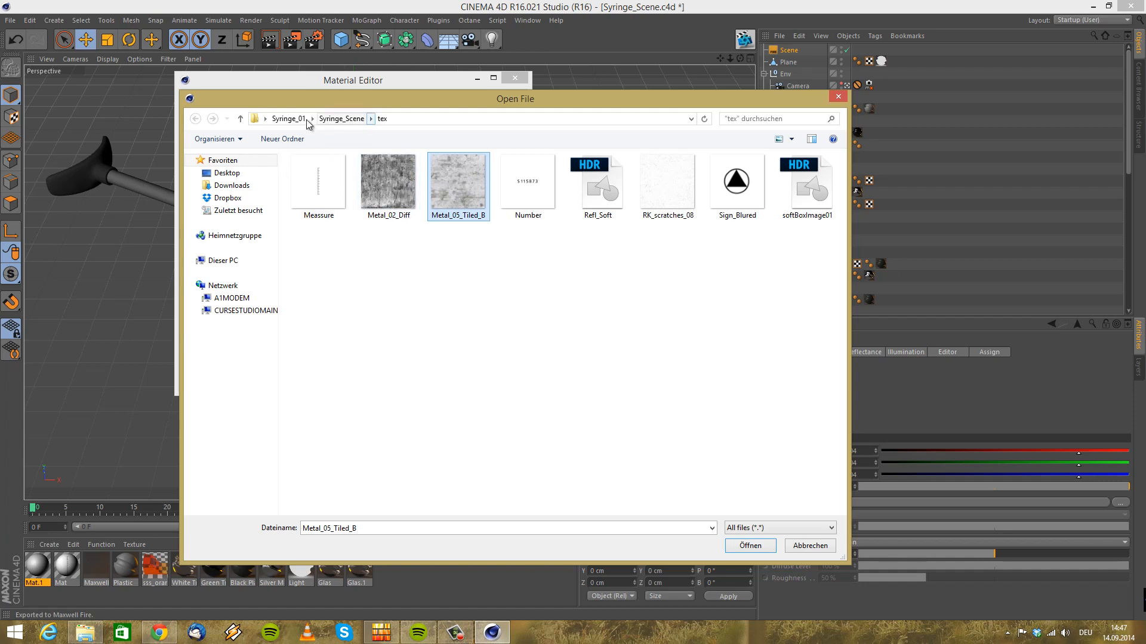
Browse to the parkinglot tex folder under WORK (E:), Personal, Asgard, Armadyne, ParkingLotWithAssets
{"action": "left_click", "coordinate": [287, 118]}
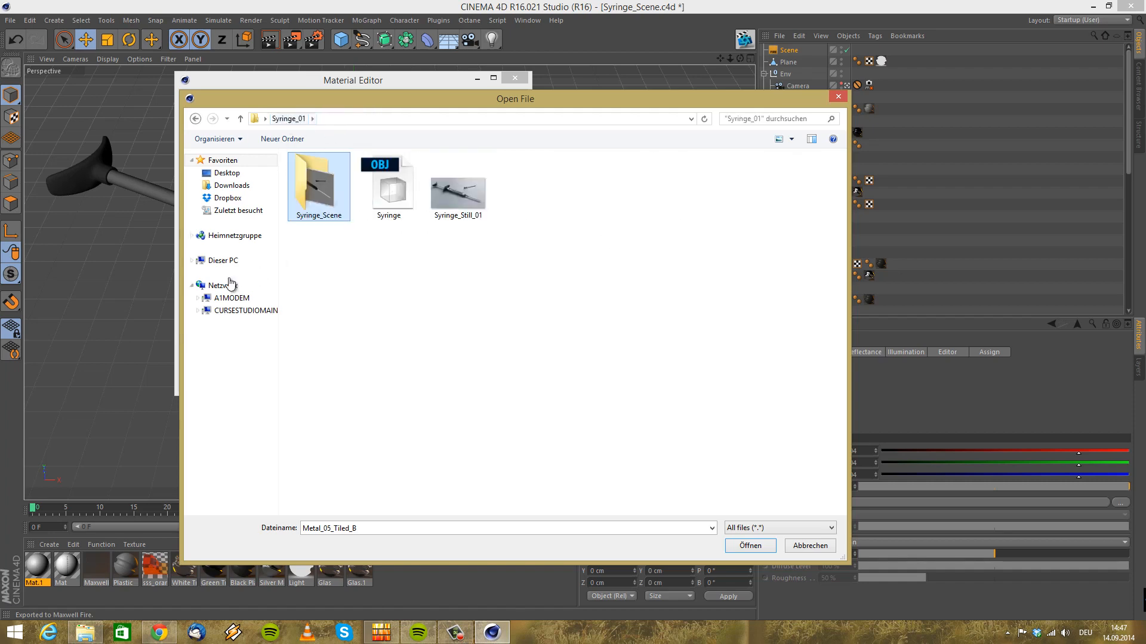
{"action": "left_click", "coordinate": [233, 260]}
{"action": "double_click", "coordinate": [656, 269]}
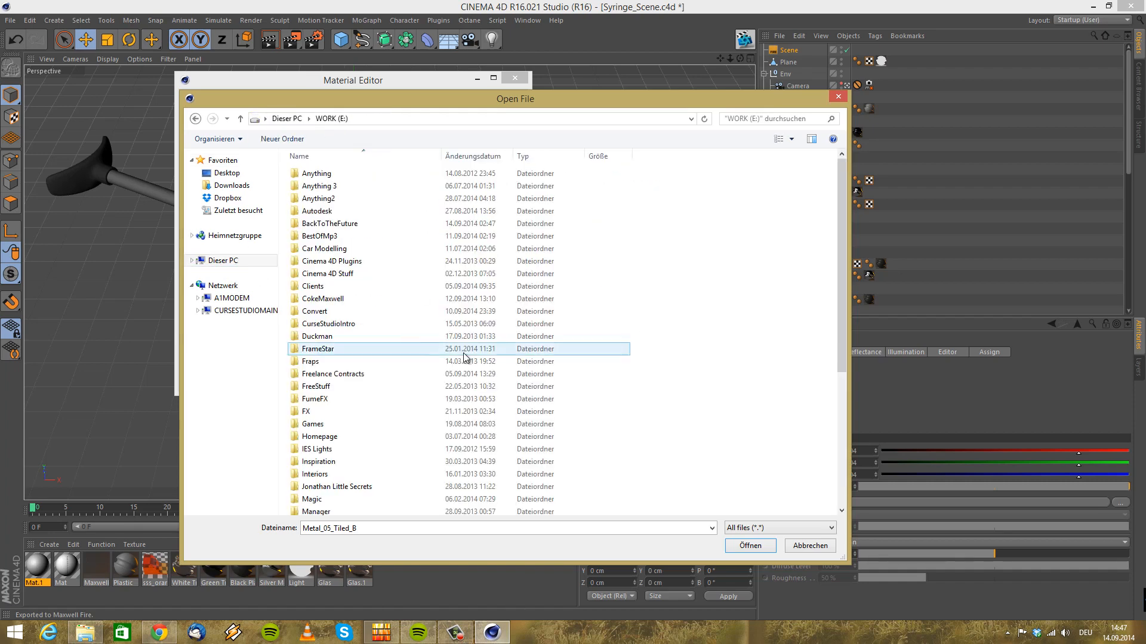
{"action": "scroll", "coordinate": [345, 484], "scroll_direction": "down", "scroll_amount": 5}
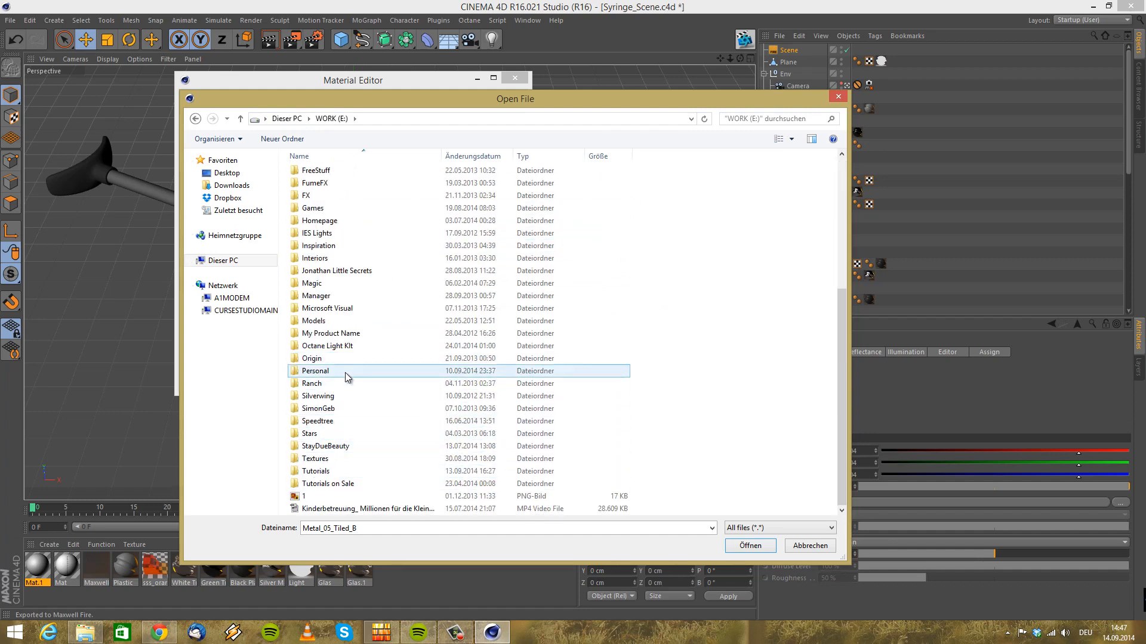
{"action": "double_click", "coordinate": [344, 371]}
{"action": "double_click", "coordinate": [312, 223]}
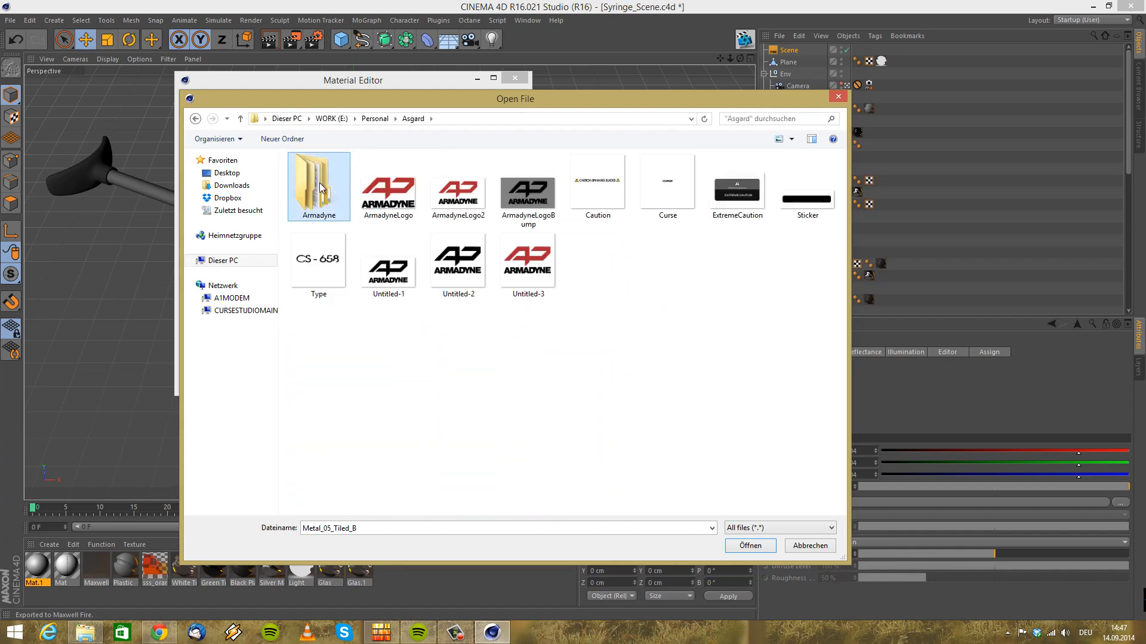
{"action": "double_click", "coordinate": [319, 182]}
{"action": "double_click", "coordinate": [322, 248]}
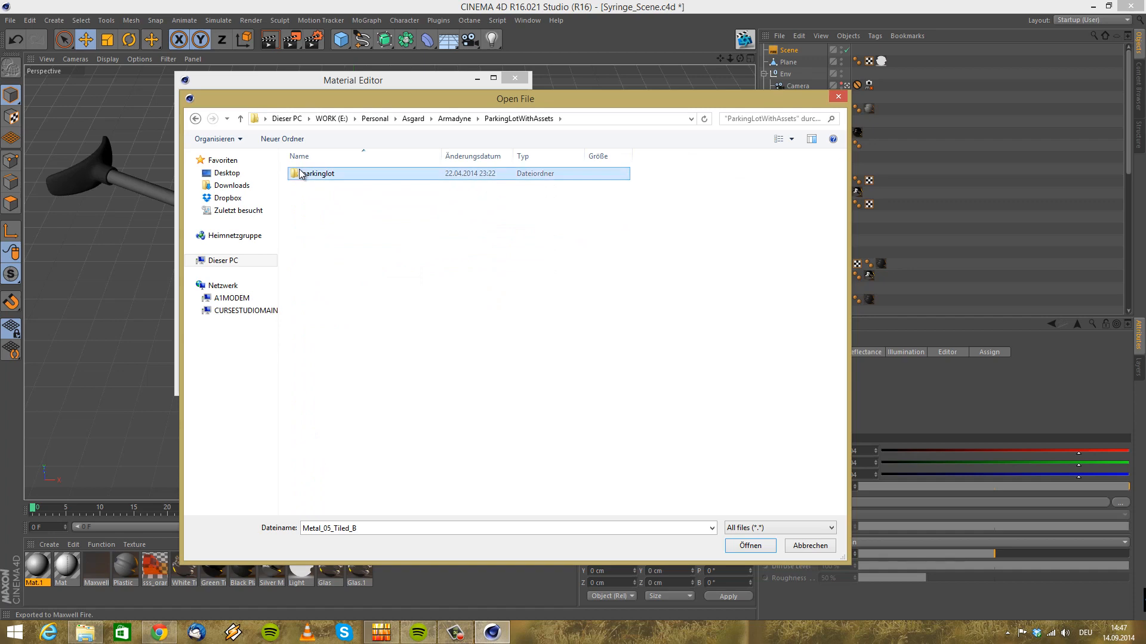
{"action": "double_click", "coordinate": [314, 174]}
{"action": "double_click", "coordinate": [310, 187]}
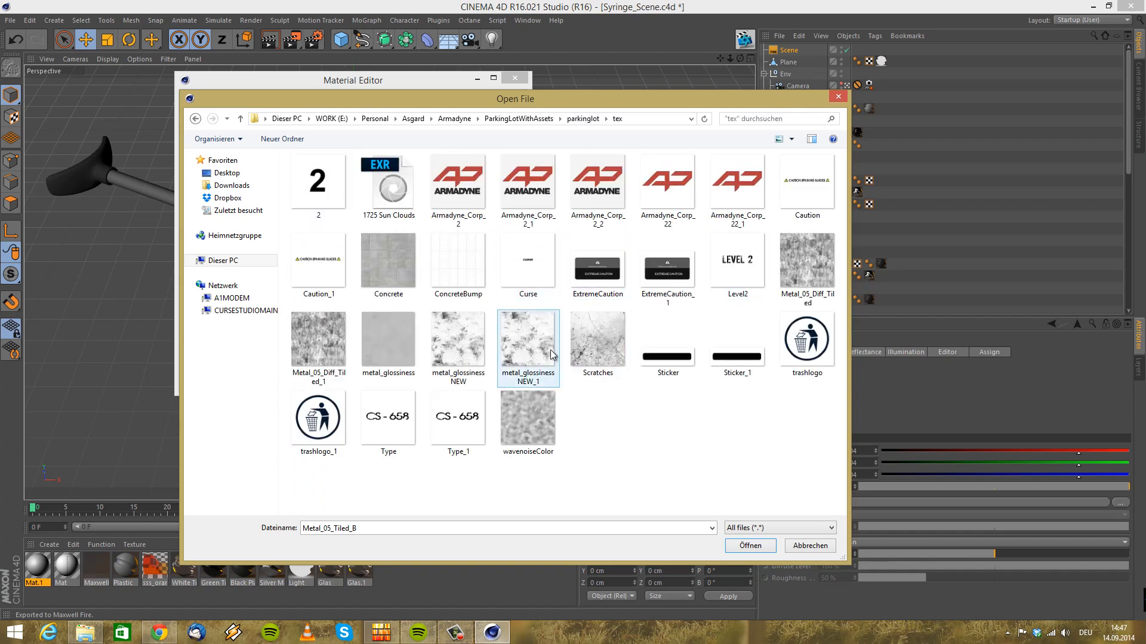
Load metal_glossinessNEW as the new material's colour texture without copying it to the project, and assign the material to Plane
{"action": "left_click", "coordinate": [456, 357]}
{"action": "left_click", "coordinate": [751, 545]}
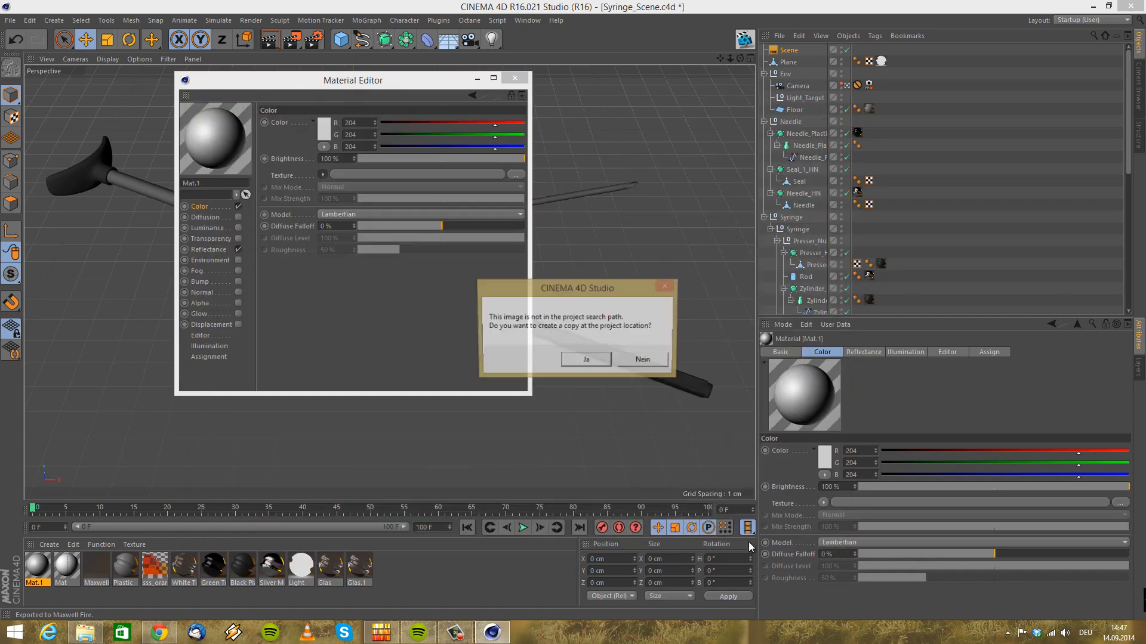
{"action": "left_click", "coordinate": [631, 361]}
{"action": "left_click", "coordinate": [514, 78]}
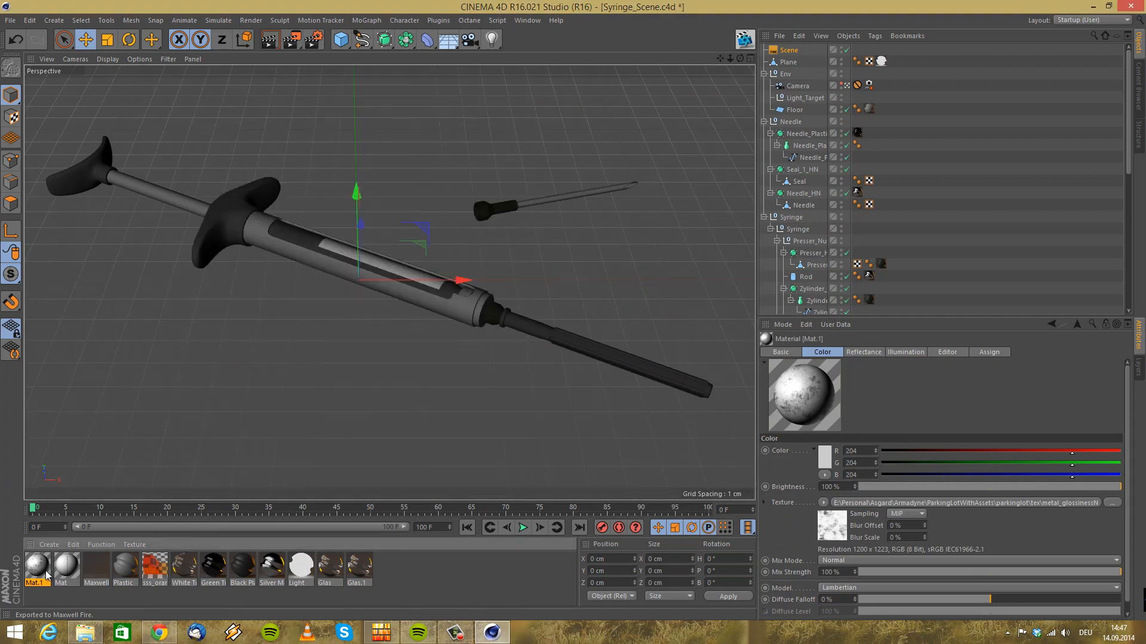
{"action": "left_click_drag", "start_coordinate": [883, 61], "coordinate": [881, 62]}
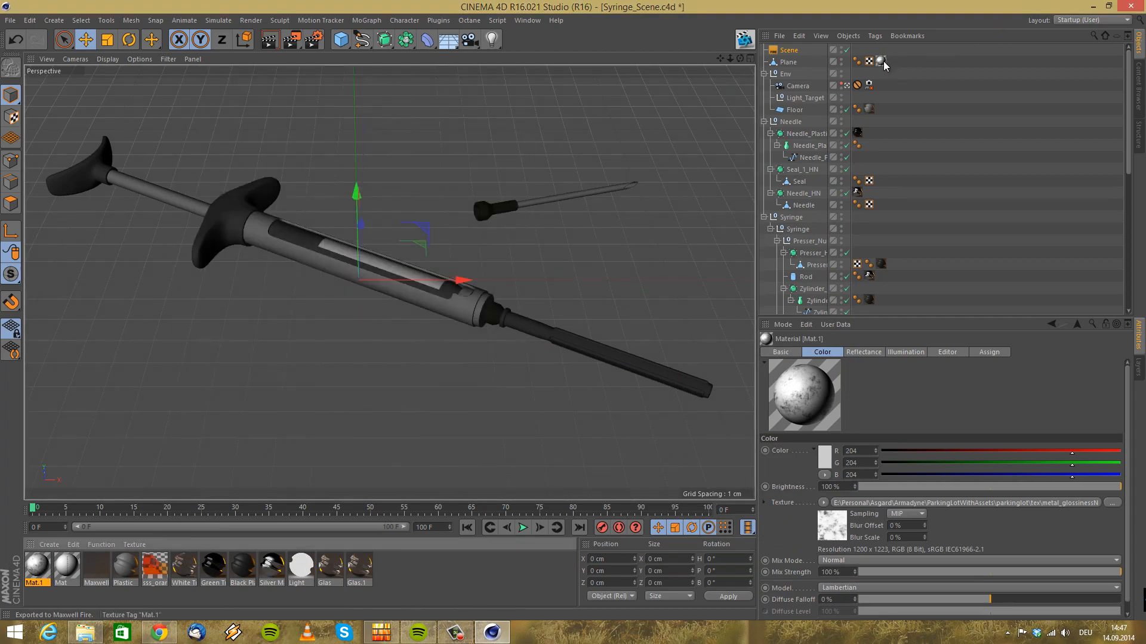
Undo the assignment of the Mat.1 material to Plane
{"action": "left_click", "coordinate": [880, 62]}
{"action": "left_click", "coordinate": [788, 62]}
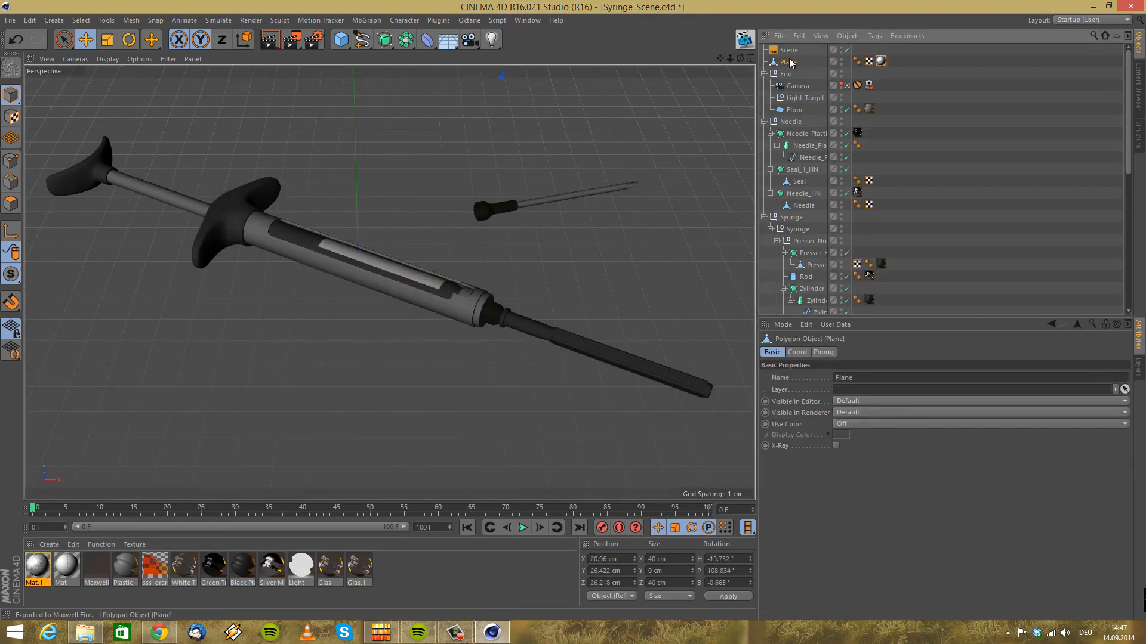
{"action": "left_click", "coordinate": [17, 41]}
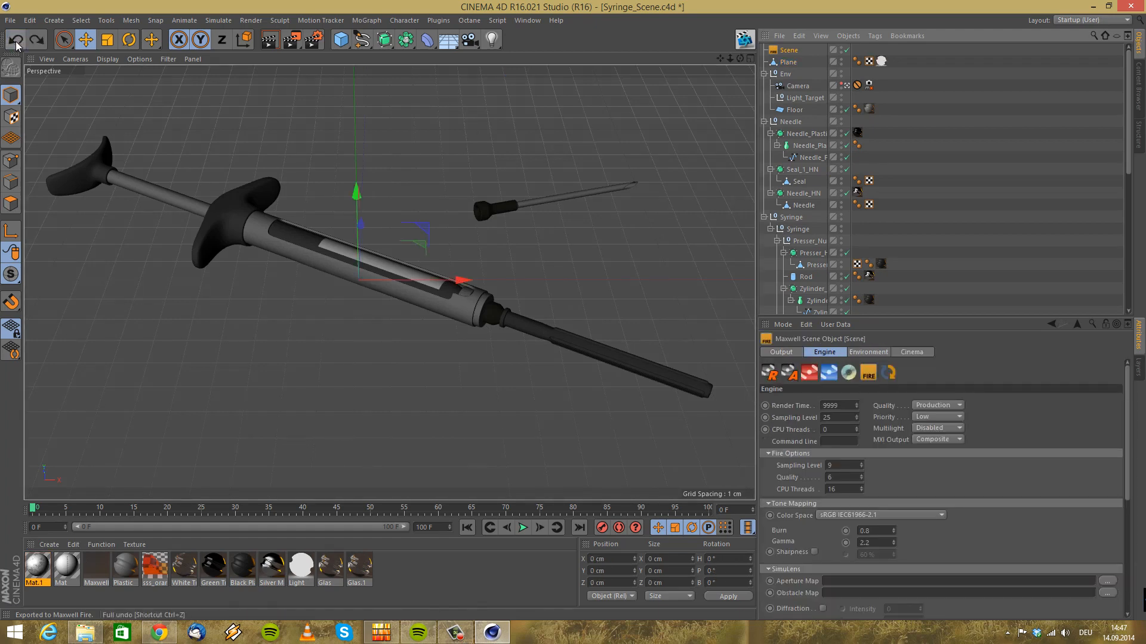
Assign the Mat.1 material to Floor in place of its current material and set the texture projection to Cubic
{"action": "left_click", "coordinate": [793, 109]}
{"action": "left_click_drag", "start_coordinate": [39, 570], "coordinate": [873, 112]}
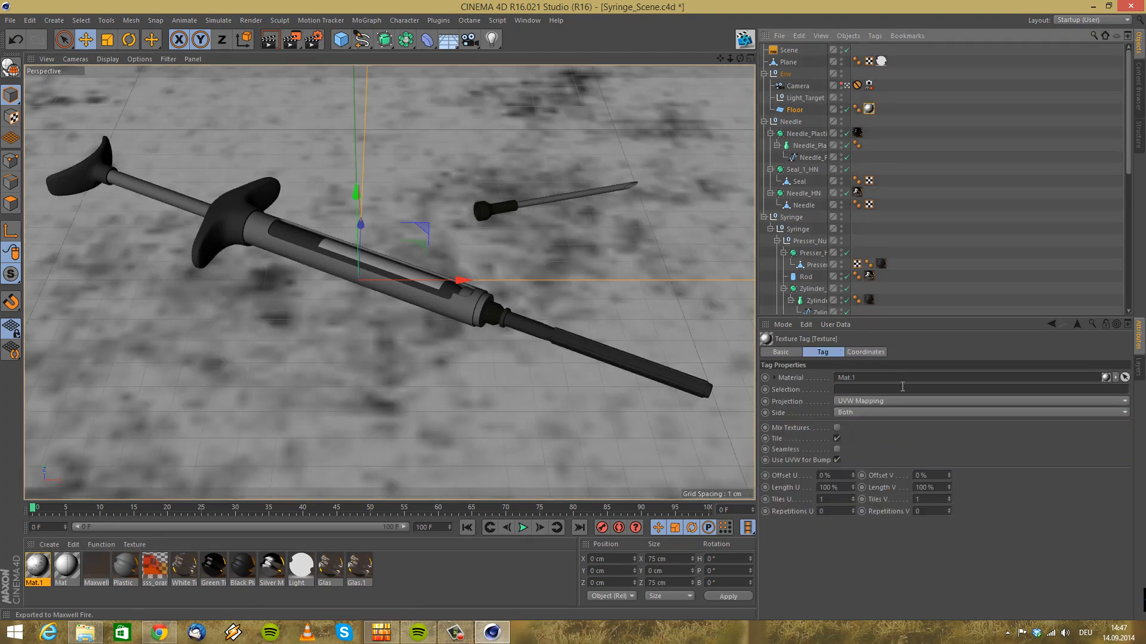
{"action": "left_click", "coordinate": [895, 401]}
{"action": "left_click", "coordinate": [879, 449]}
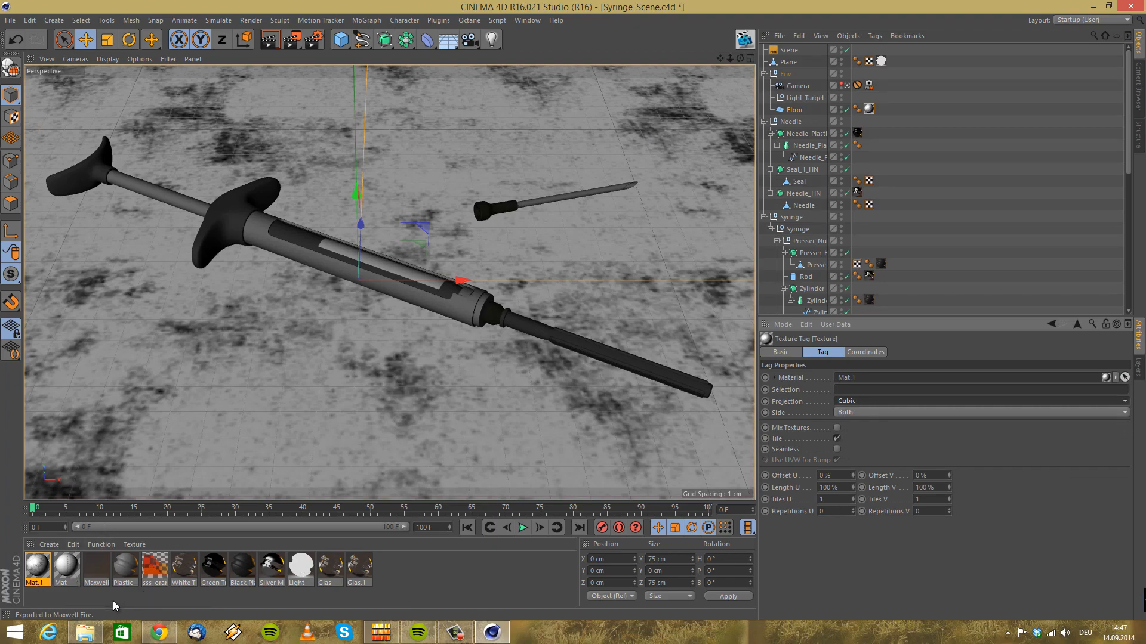
Rename the Plastic material FloorMAt and assign it to Floor's texture tag in place of Mat.1
{"action": "double_click", "coordinate": [124, 569]}
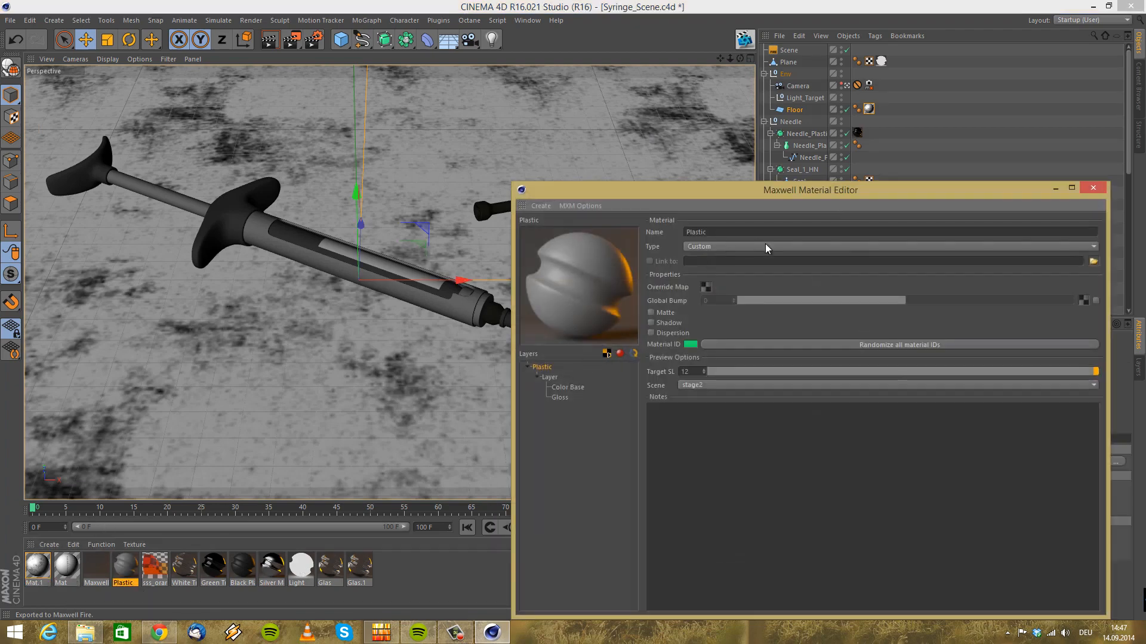
{"action": "key", "text": "ctrl+a"}
{"action": "type", "text": "FloorMAt"}
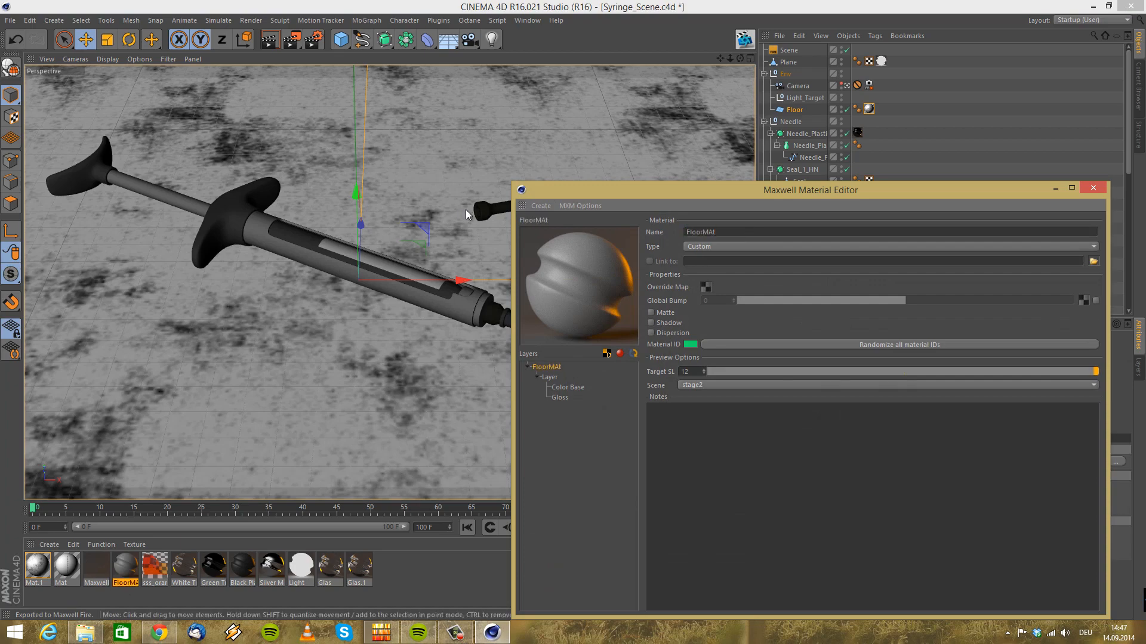
{"action": "left_click", "coordinate": [1093, 188]}
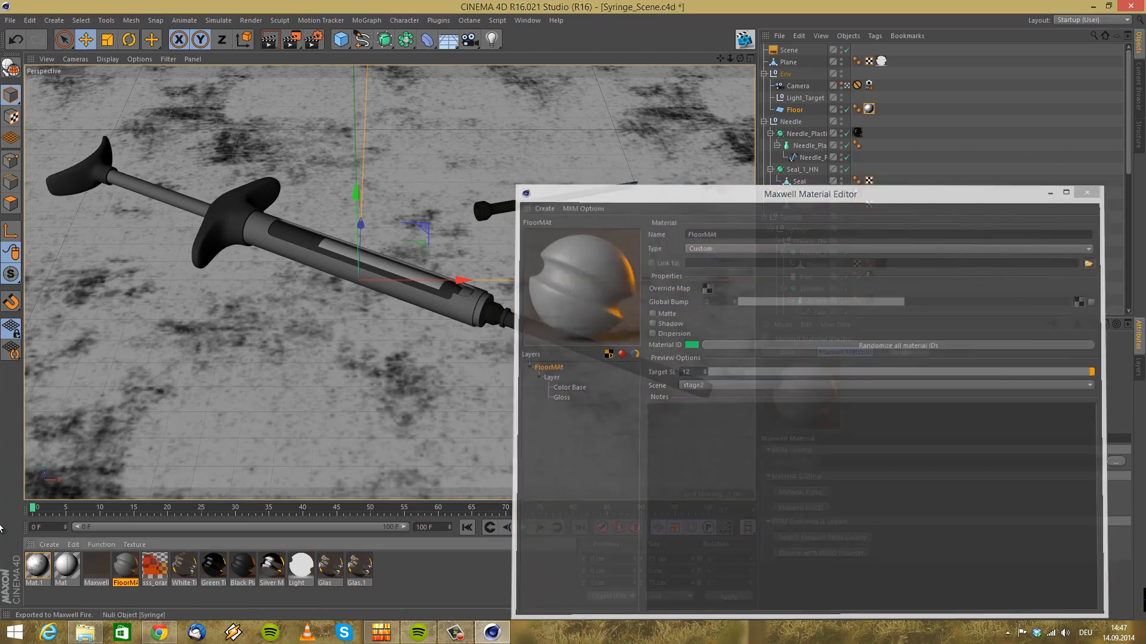
{"action": "left_click_drag", "start_coordinate": [124, 570], "coordinate": [870, 111]}
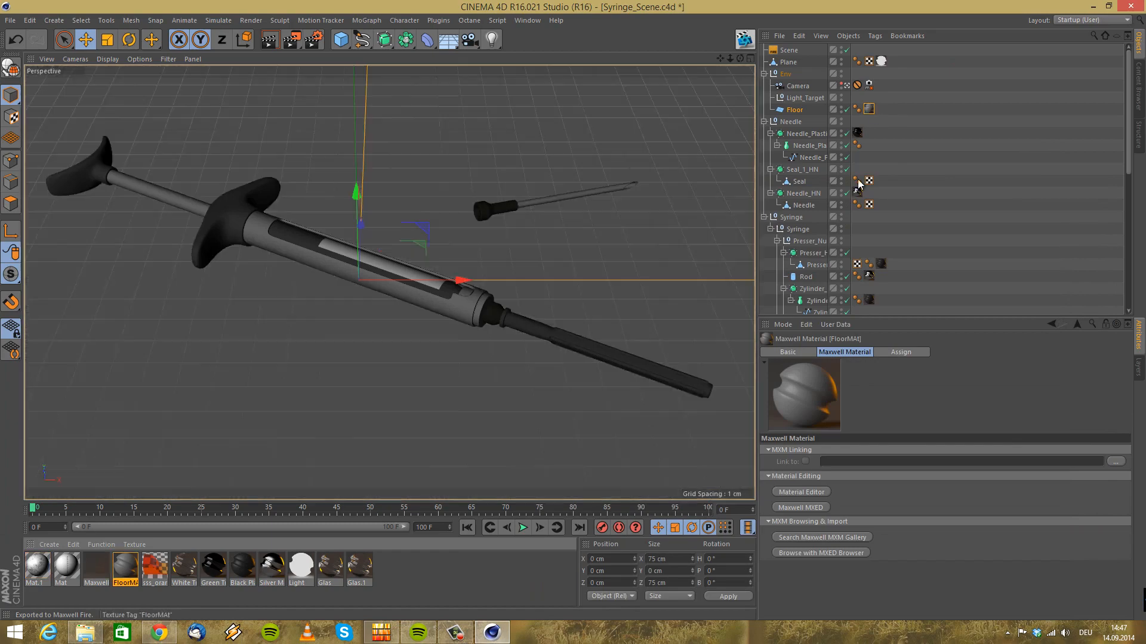
Set the Maxwell scene's Multilight to Intensity and render in Maxwell Render, overwriting the existing Syringe_Scene.mxs
{"action": "left_click", "coordinate": [786, 51]}
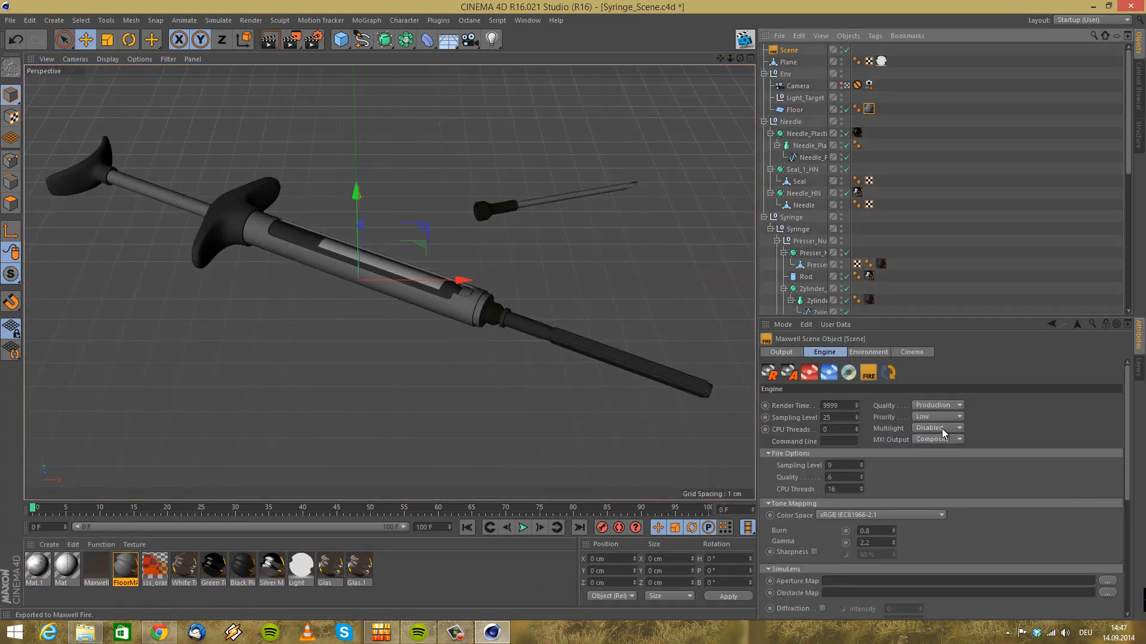
{"action": "left_click", "coordinate": [941, 428]}
{"action": "left_click", "coordinate": [1020, 430]}
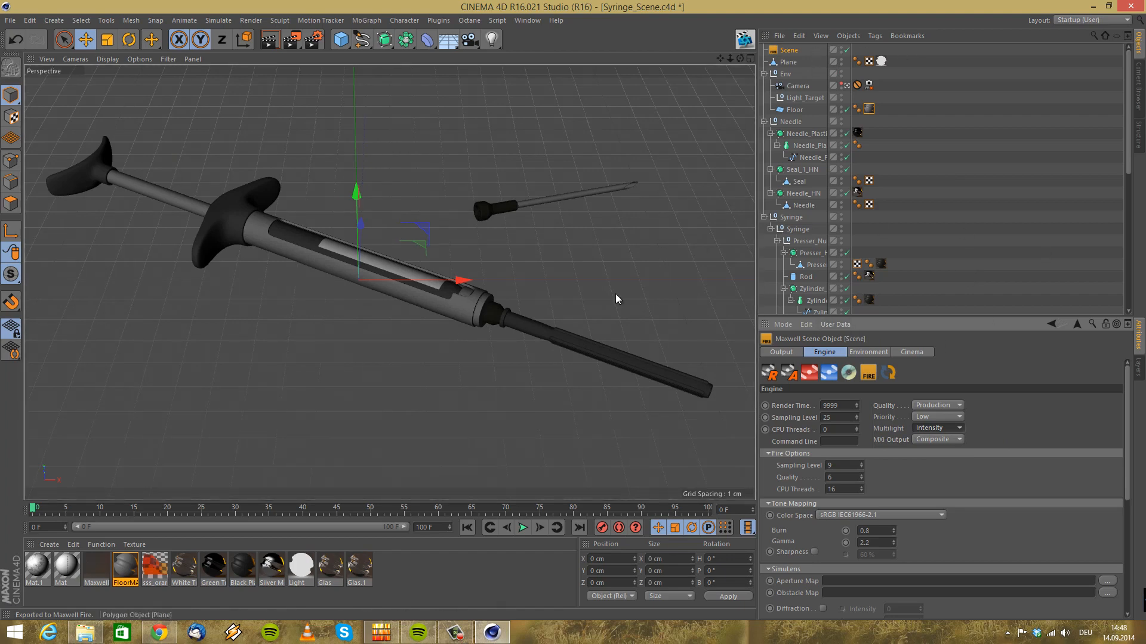
{"action": "left_click", "coordinate": [769, 373]}
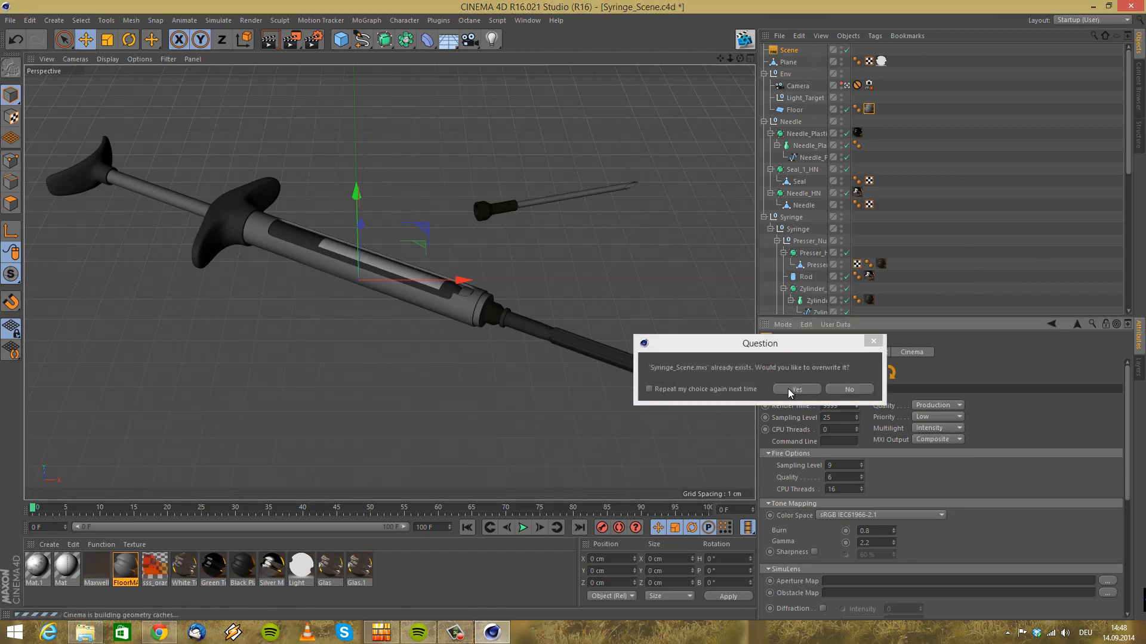
{"action": "left_click", "coordinate": [789, 389]}
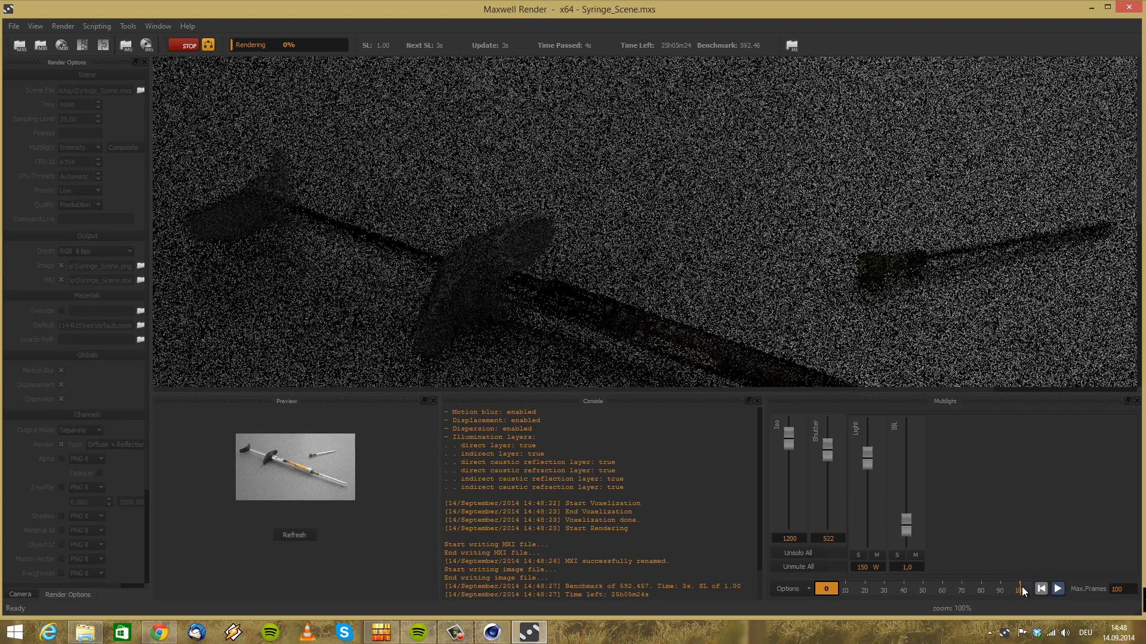
Create a Multilight key frame at frame 0 with the current light intensities
{"action": "left_click_drag", "start_coordinate": [628, 248], "coordinate": [574, 124]}
{"action": "scroll", "coordinate": [552, 191], "scroll_direction": "down", "scroll_amount": 1}
{"action": "scroll", "coordinate": [545, 205], "scroll_direction": "down", "scroll_amount": 1}
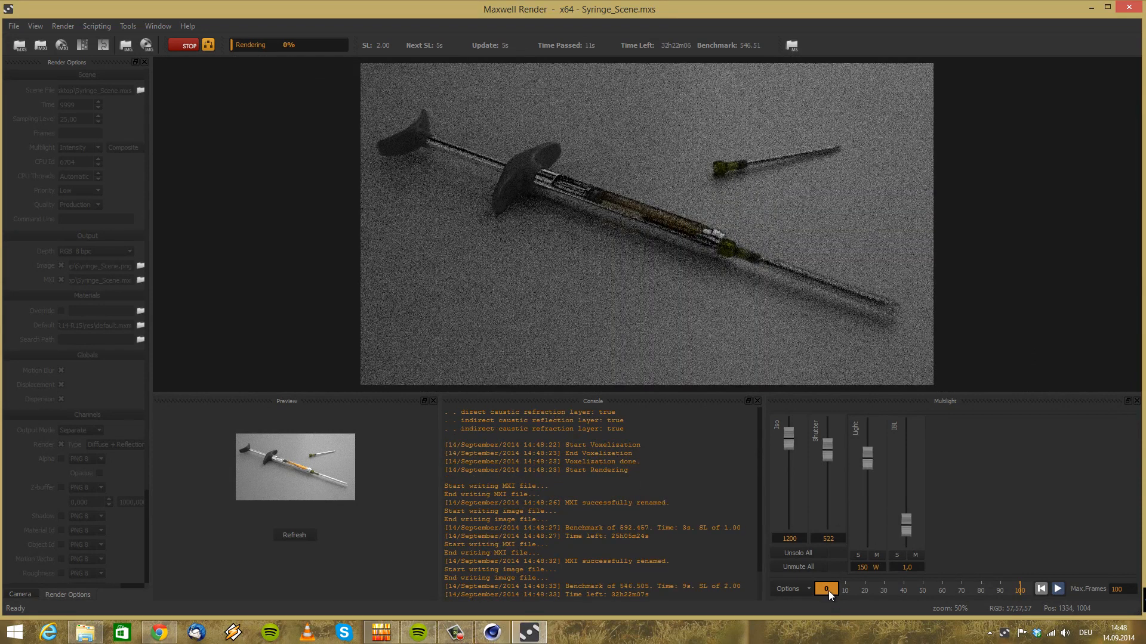
{"action": "right_click", "coordinate": [826, 593]}
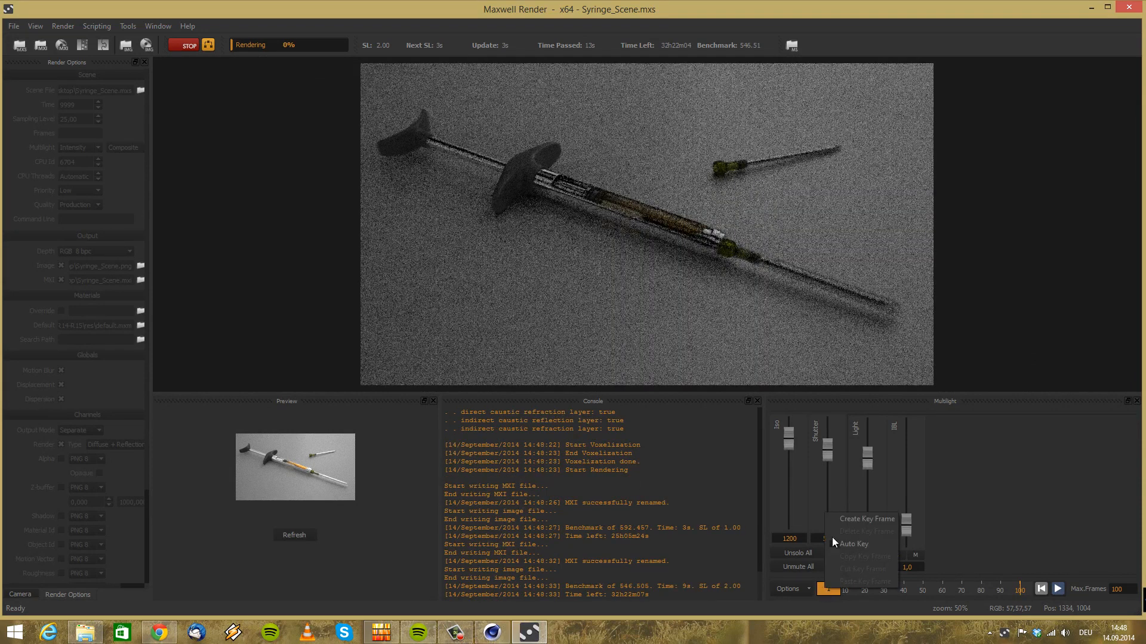
{"action": "left_click", "coordinate": [785, 503]}
{"action": "right_click", "coordinate": [827, 594]}
{"action": "left_click", "coordinate": [861, 521]}
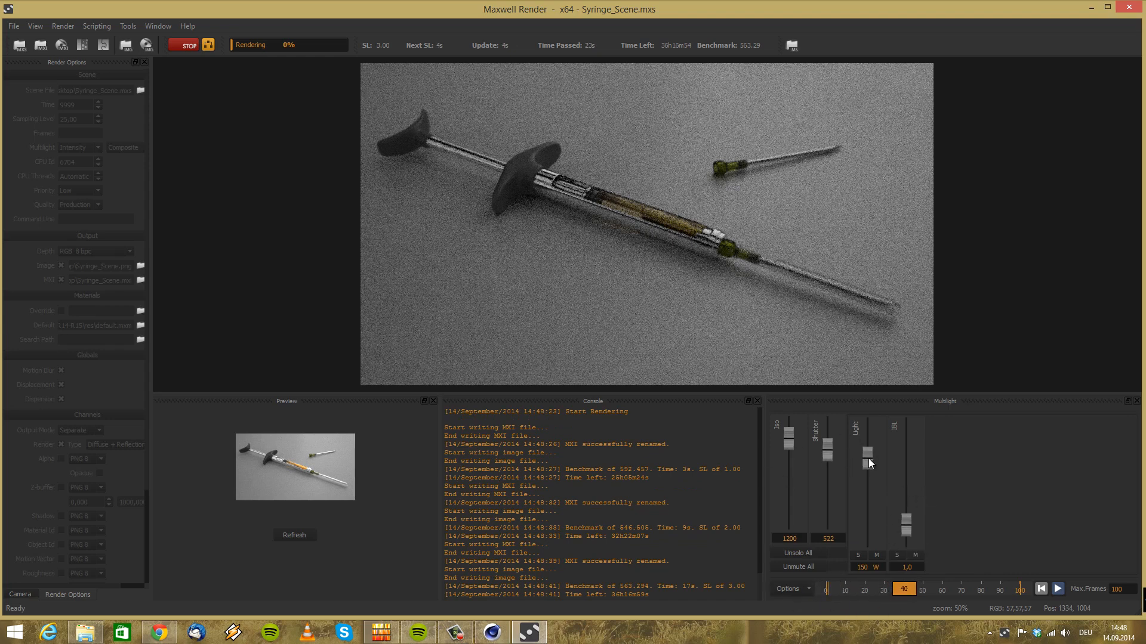
At frame 40, lower the Light emitter to 0 W and IBL to 0, and create a key frame
{"action": "left_click_drag", "start_coordinate": [869, 458], "coordinate": [869, 571]}
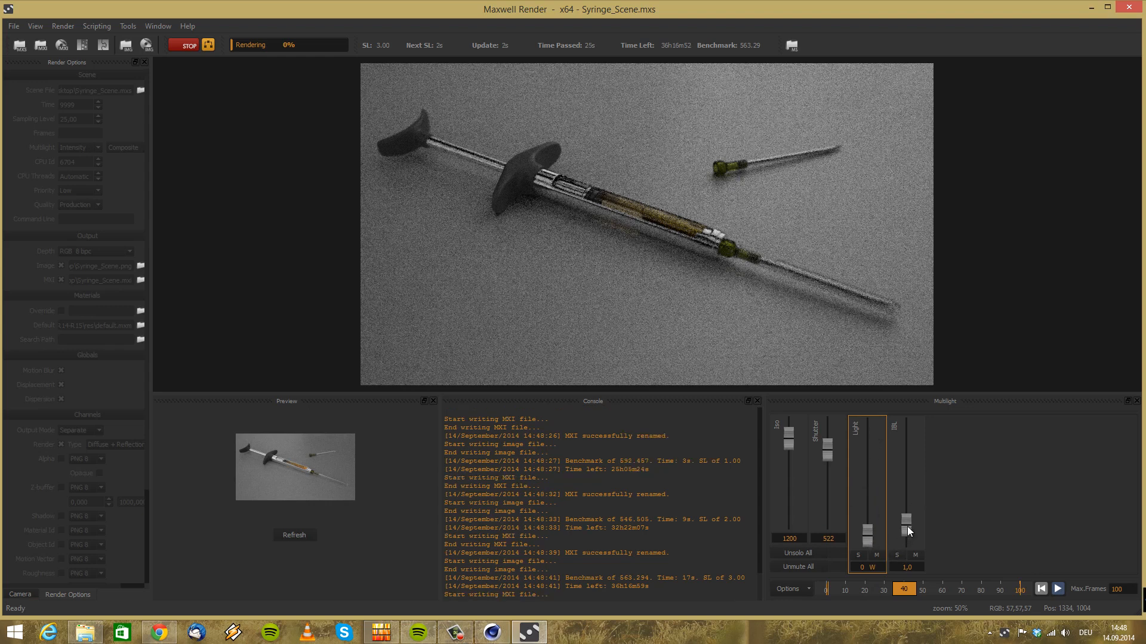
{"action": "left_click_drag", "start_coordinate": [906, 525], "coordinate": [906, 543]}
{"action": "right_click", "coordinate": [902, 589]}
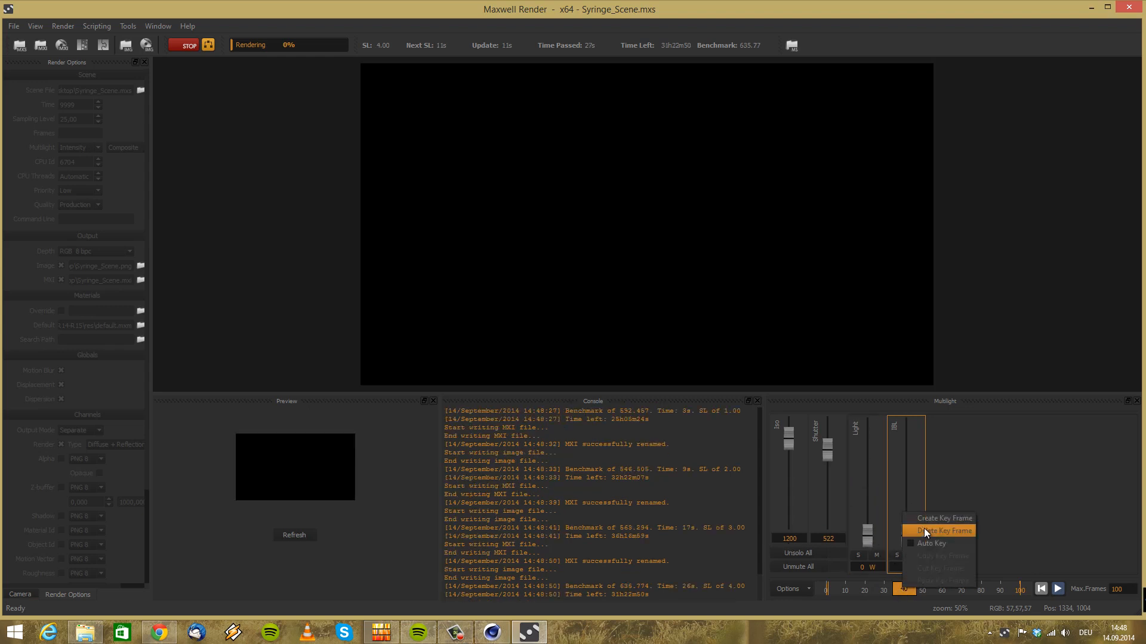
{"action": "left_click", "coordinate": [932, 519]}
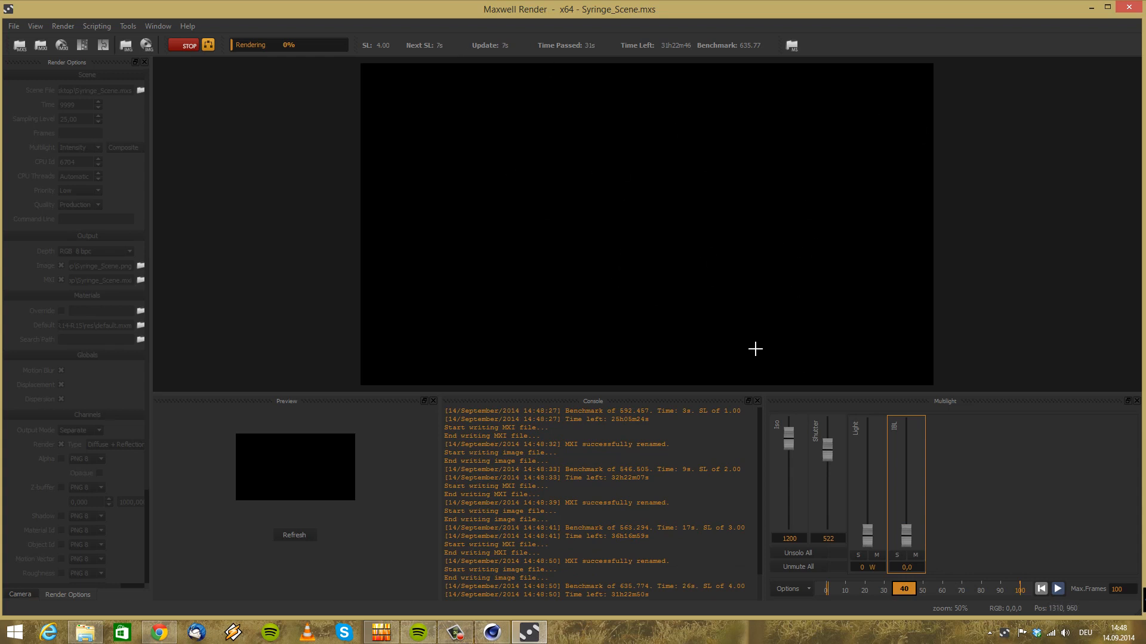
{"action": "right_click", "coordinate": [907, 588]}
{"action": "left_click", "coordinate": [903, 590]}
At frame 80, set the Light emitter to 150 W and IBL to 1, and create a key frame
{"action": "left_click_drag", "start_coordinate": [983, 594], "coordinate": [982, 594]}
{"action": "left_click_drag", "start_coordinate": [856, 569], "coordinate": [954, 572]}
{"action": "type", "text": "150"}
{"action": "key", "text": "Tab"}
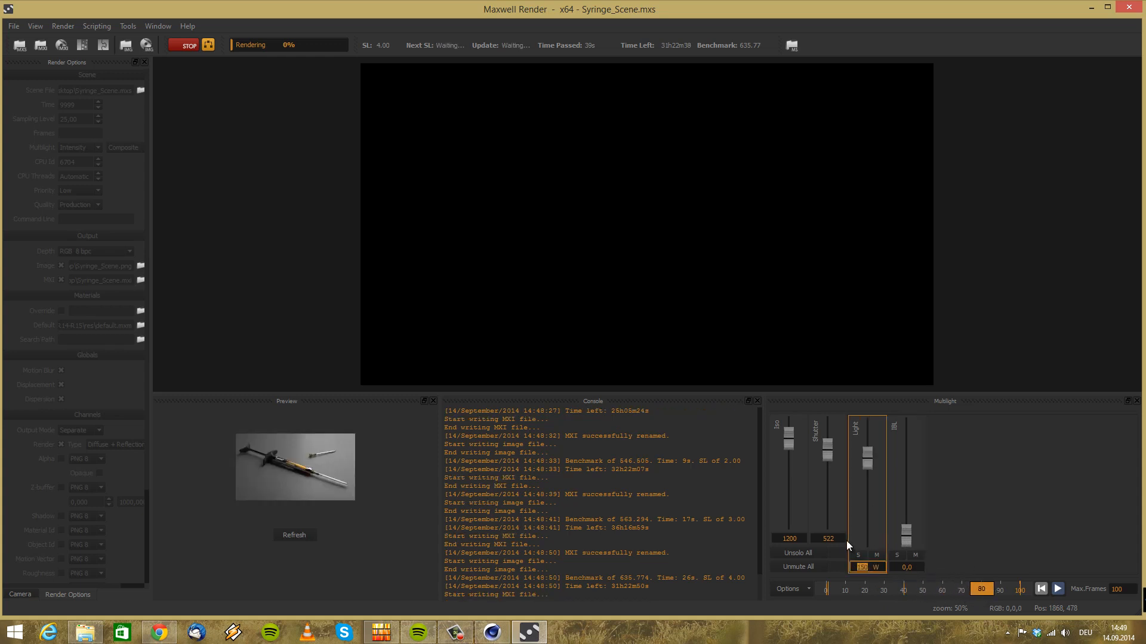
{"action": "type", "text": "1"}
{"action": "key", "text": "Return"}
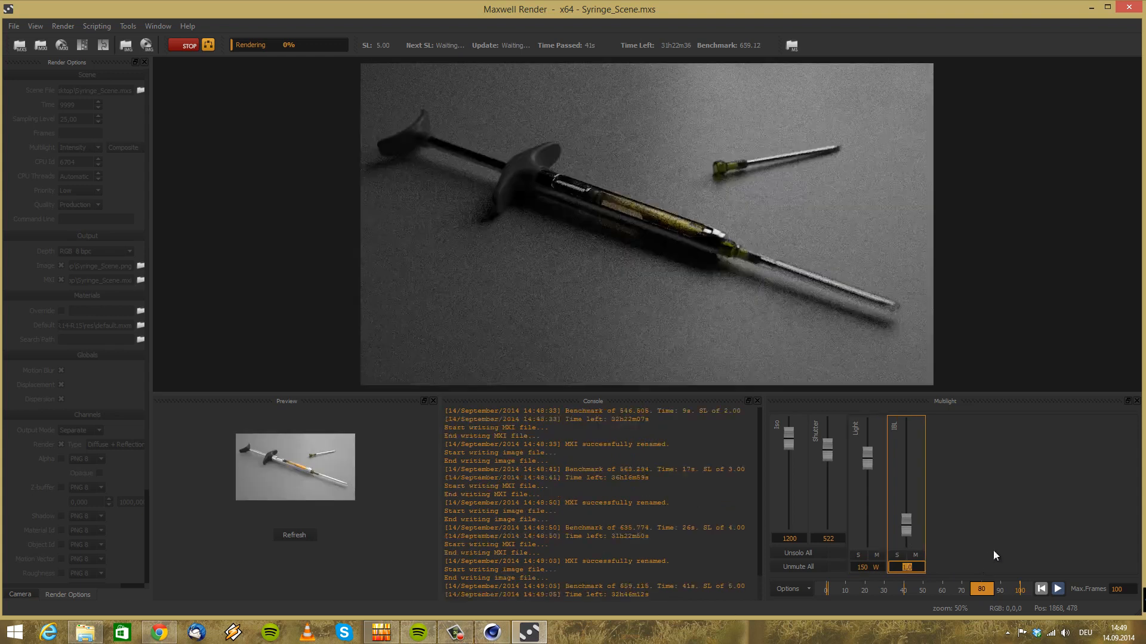
{"action": "right_click", "coordinate": [979, 590]}
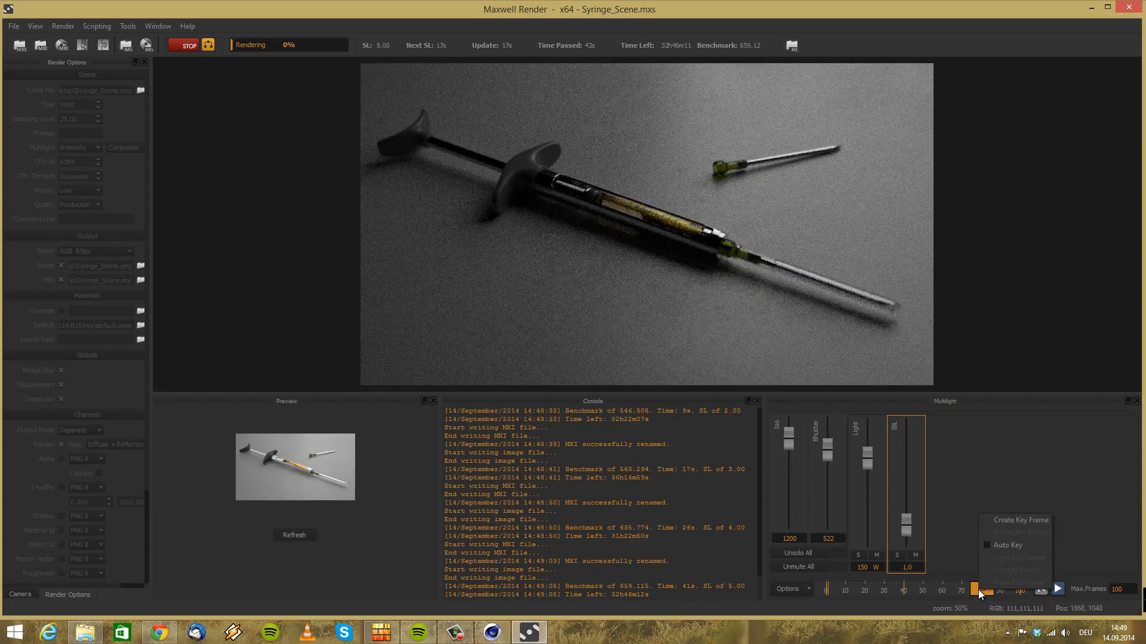
{"action": "left_click", "coordinate": [999, 521]}
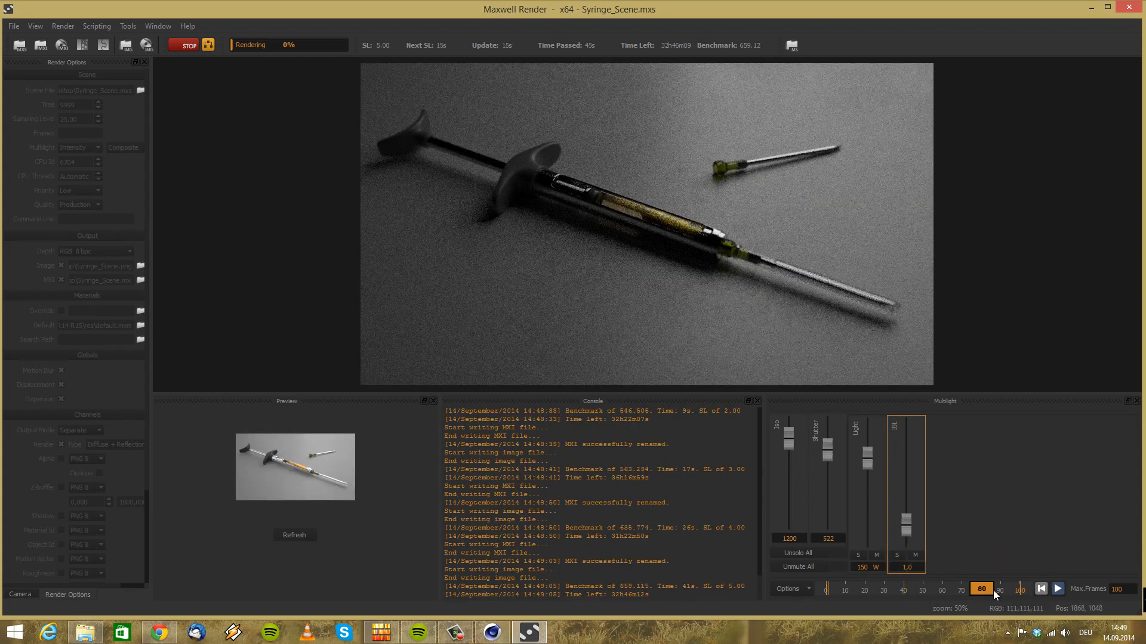
Scrub the Multilight timeline to frame 100 and find the Save Sequence command for the light animation
{"action": "left_click_drag", "start_coordinate": [1005, 597], "coordinate": [1005, 598]}
{"action": "left_click_drag", "start_coordinate": [1004, 592], "coordinate": [1040, 607]}
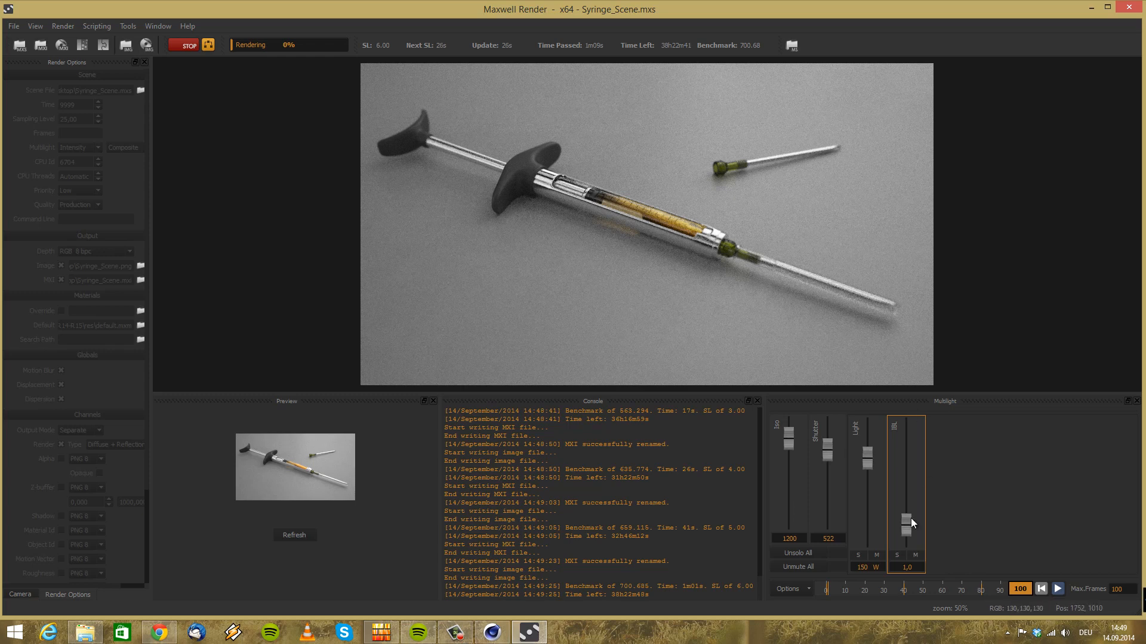
{"action": "left_click", "coordinate": [803, 593]}
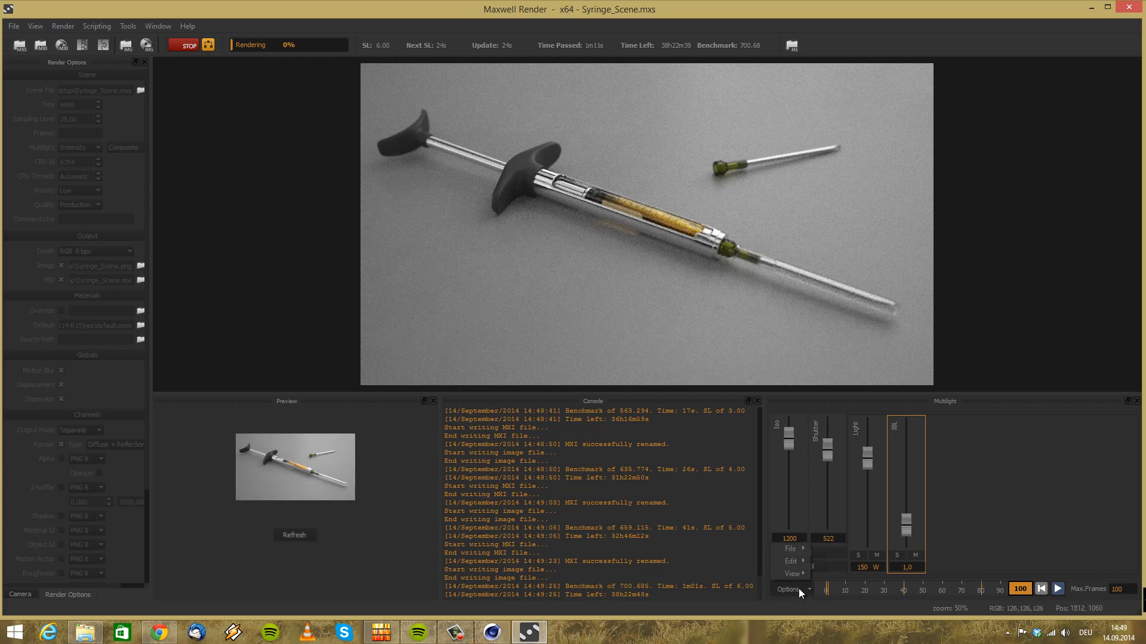
{"action": "mouse_move", "coordinate": [799, 549]}
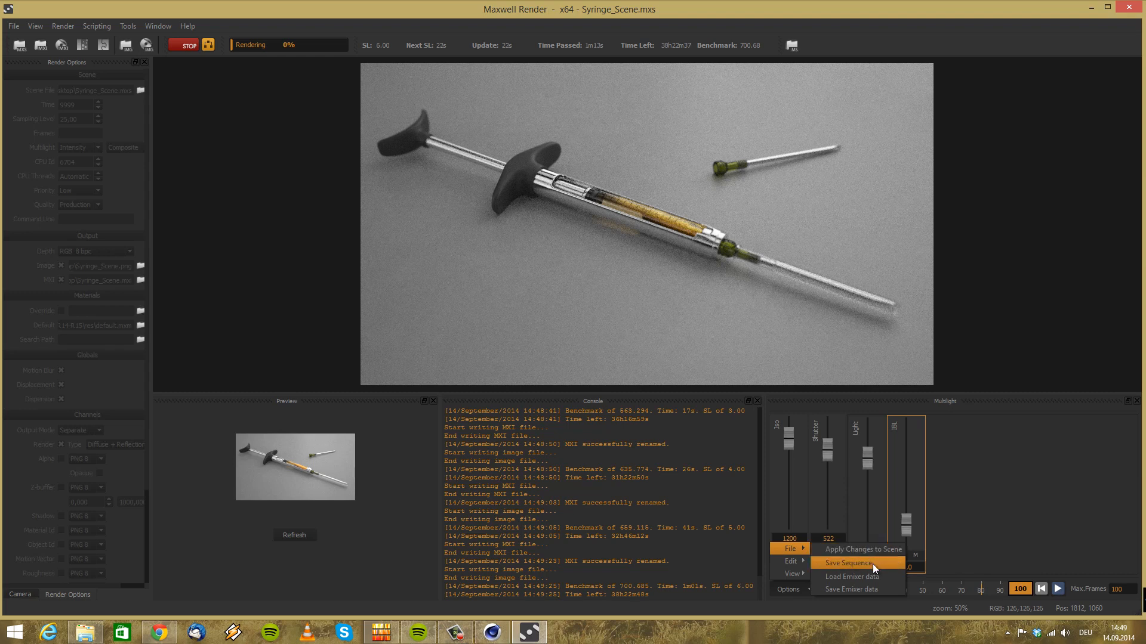
{"action": "left_click", "coordinate": [844, 563]}
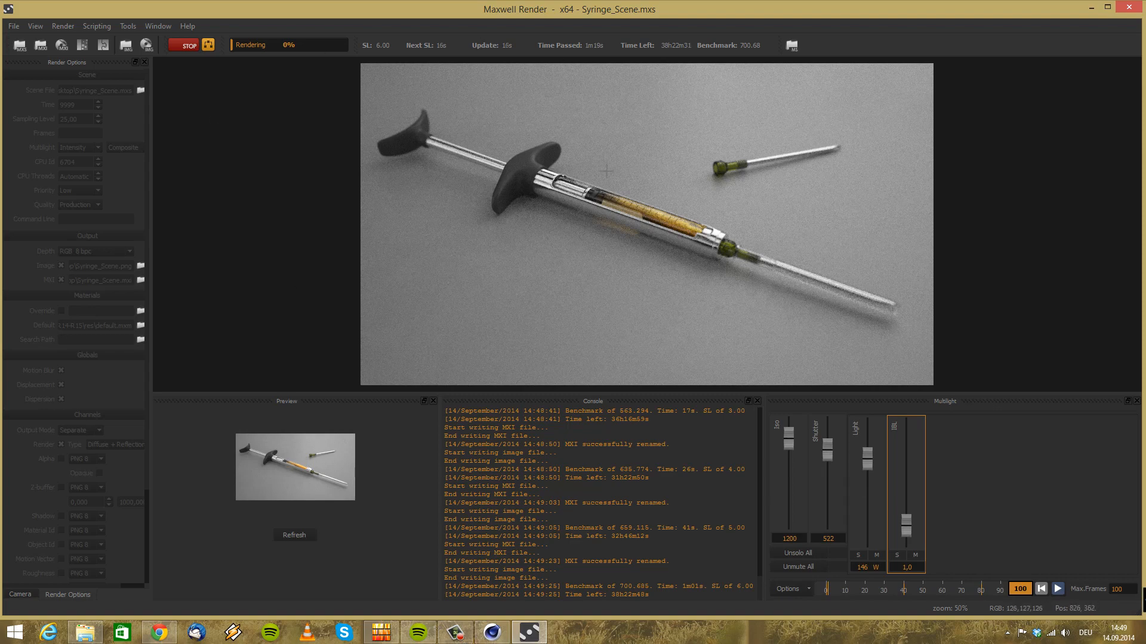
Examine the syringe's barrel, orange liquid and needle up close and as a whole in the progressing render
{"action": "scroll", "coordinate": [606, 171], "scroll_direction": "up", "scroll_amount": 2}
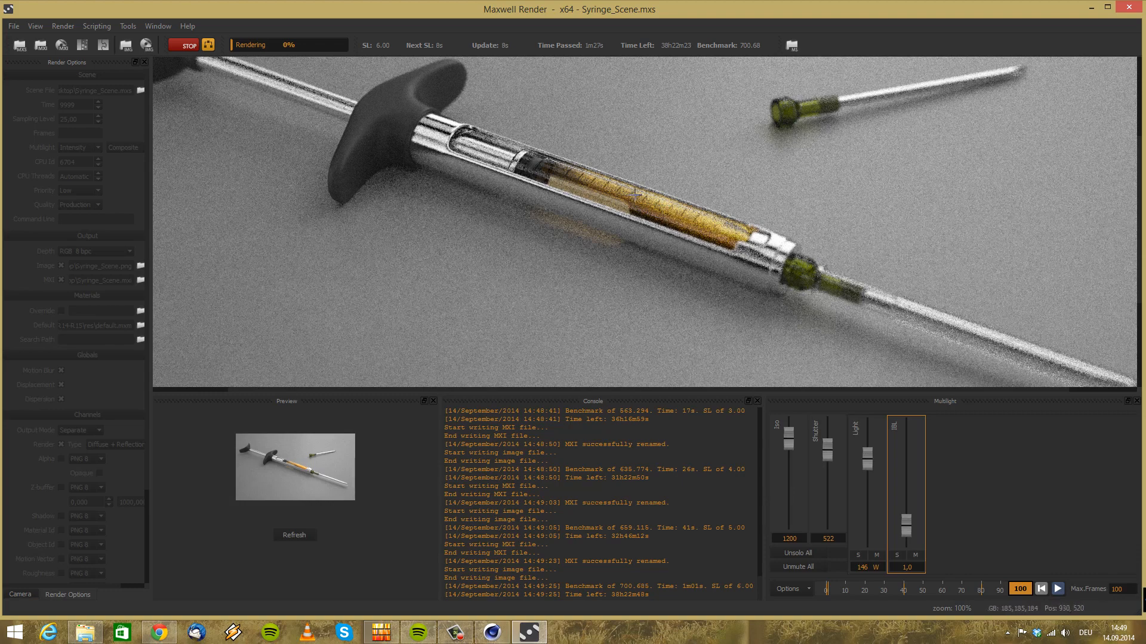
{"action": "scroll", "coordinate": [678, 189], "scroll_direction": "down", "scroll_amount": 1}
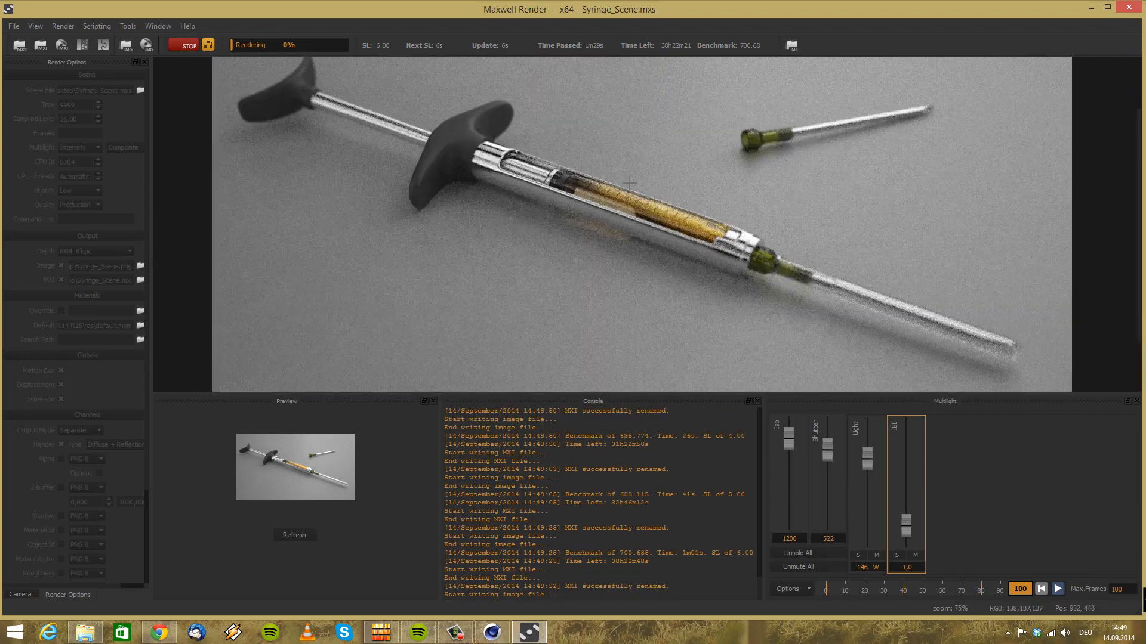
{"action": "scroll", "coordinate": [639, 190], "scroll_direction": "up", "scroll_amount": 1}
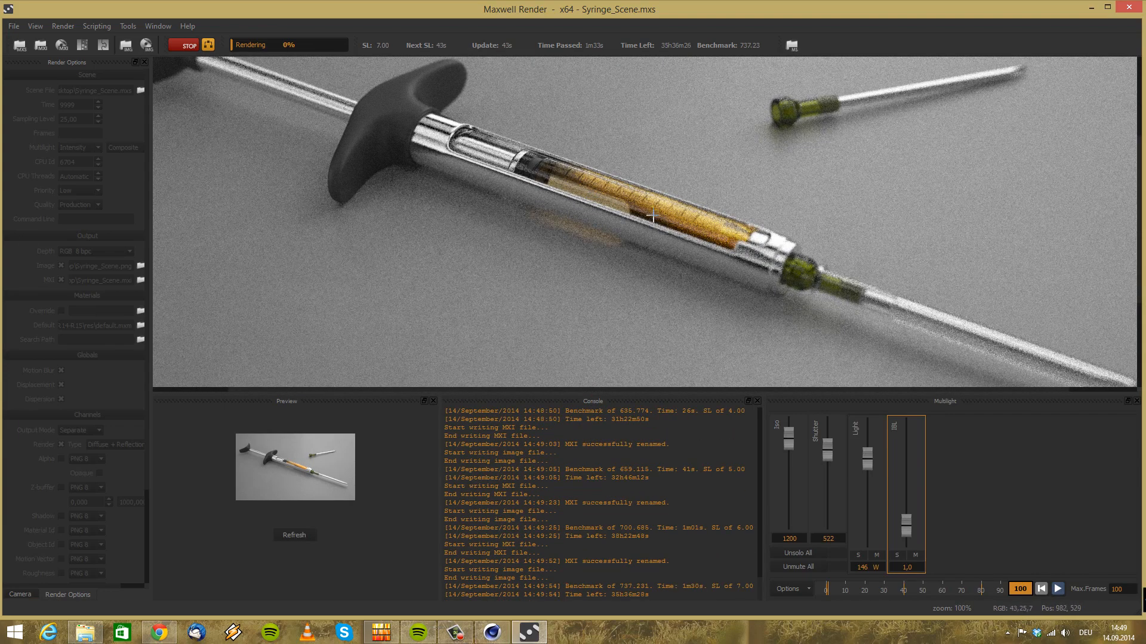
{"action": "scroll", "coordinate": [662, 205], "scroll_direction": "up", "scroll_amount": 2}
{"action": "scroll", "coordinate": [661, 208], "scroll_direction": "down", "scroll_amount": 2}
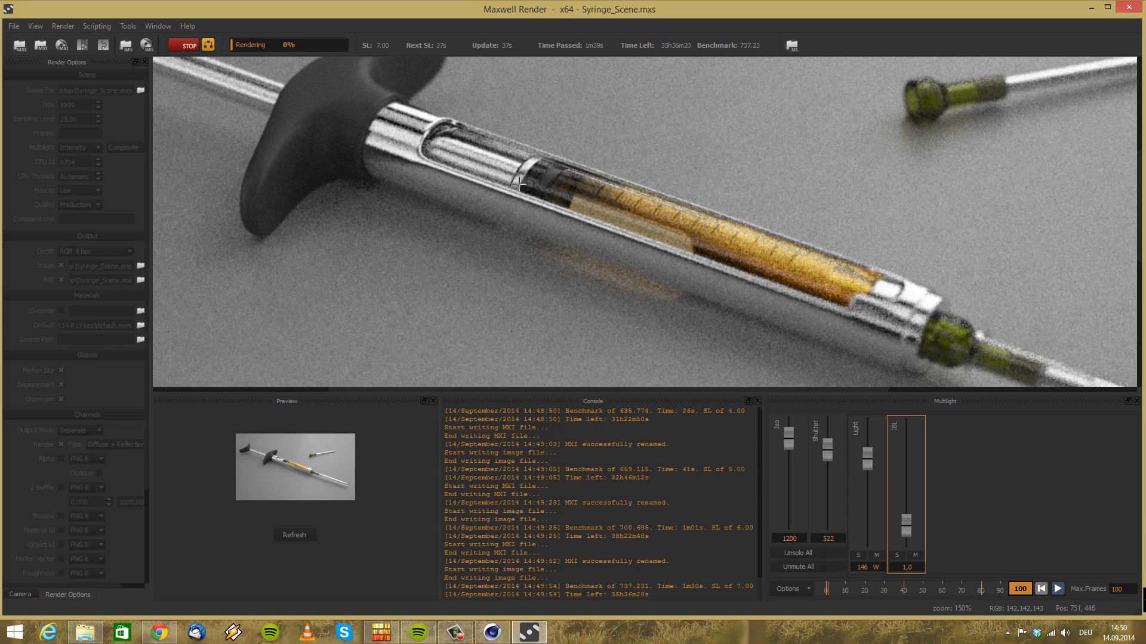
{"action": "middle_click_drag", "start_coordinate": [700, 240], "coordinate": [573, 198]}
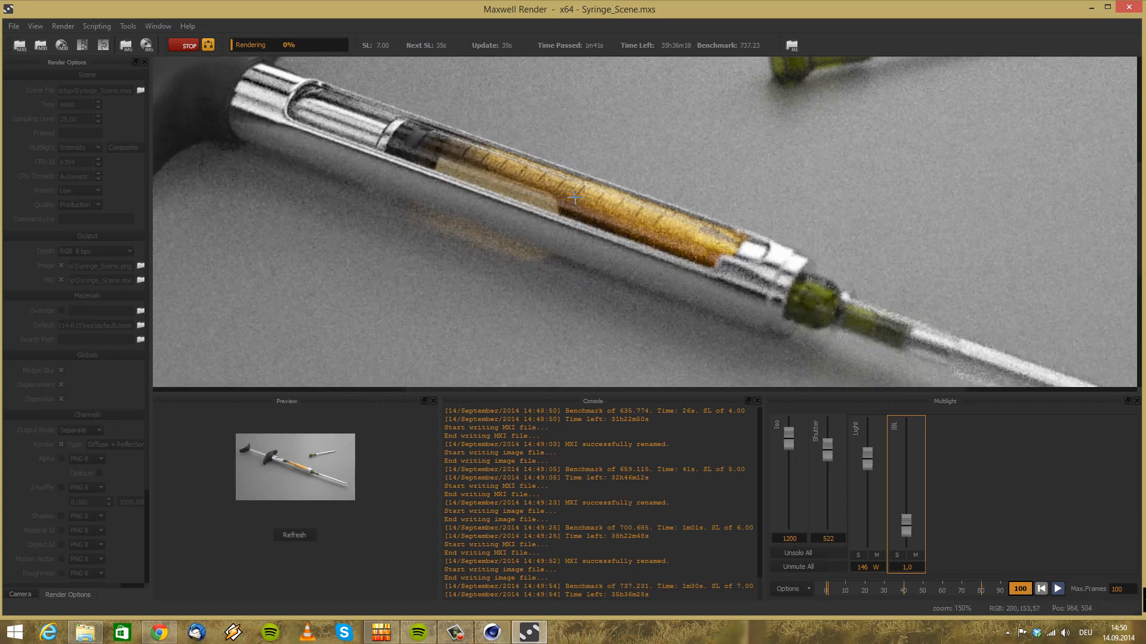
{"action": "scroll", "coordinate": [575, 197], "scroll_direction": "down", "scroll_amount": 3}
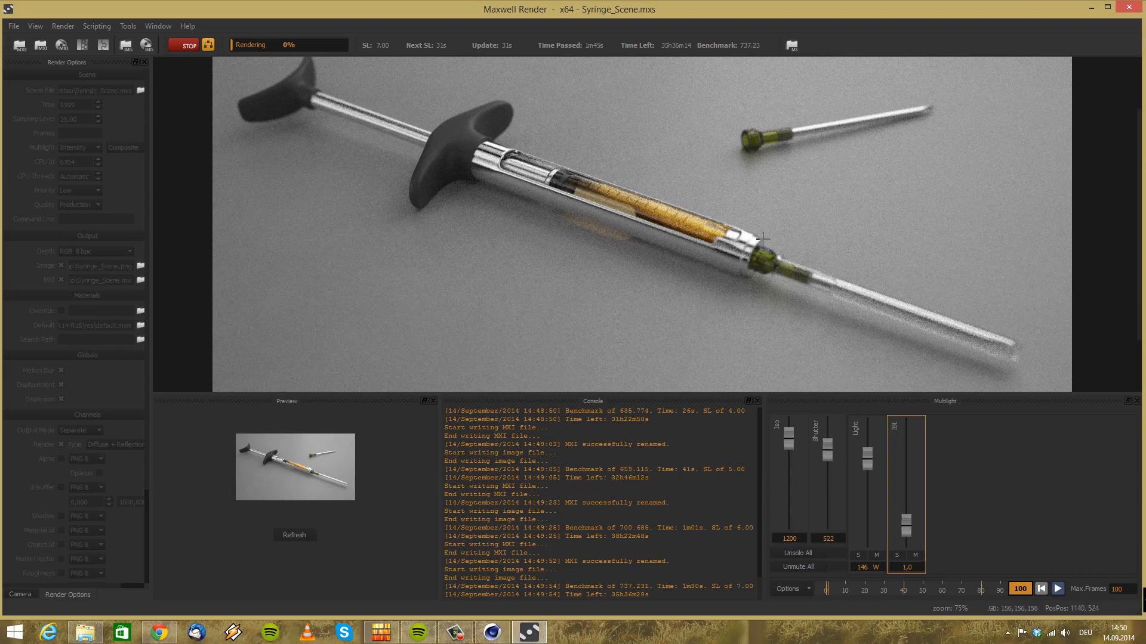
{"action": "left_click_drag", "start_coordinate": [662, 202], "coordinate": [692, 253]}
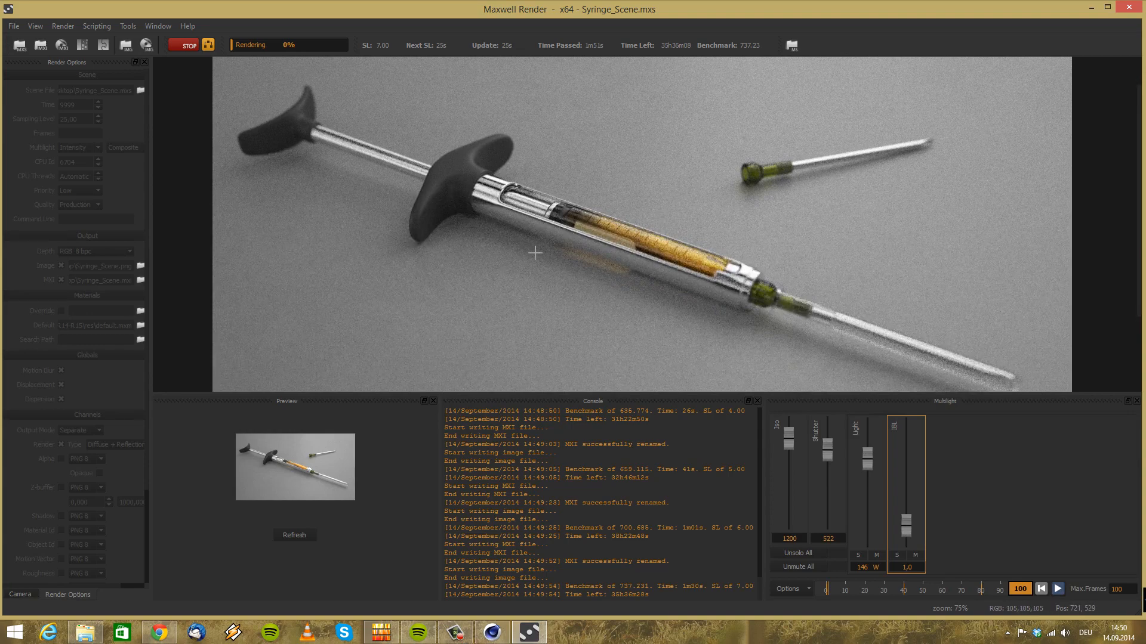
{"action": "left_click_drag", "start_coordinate": [600, 309], "coordinate": [986, 287]}
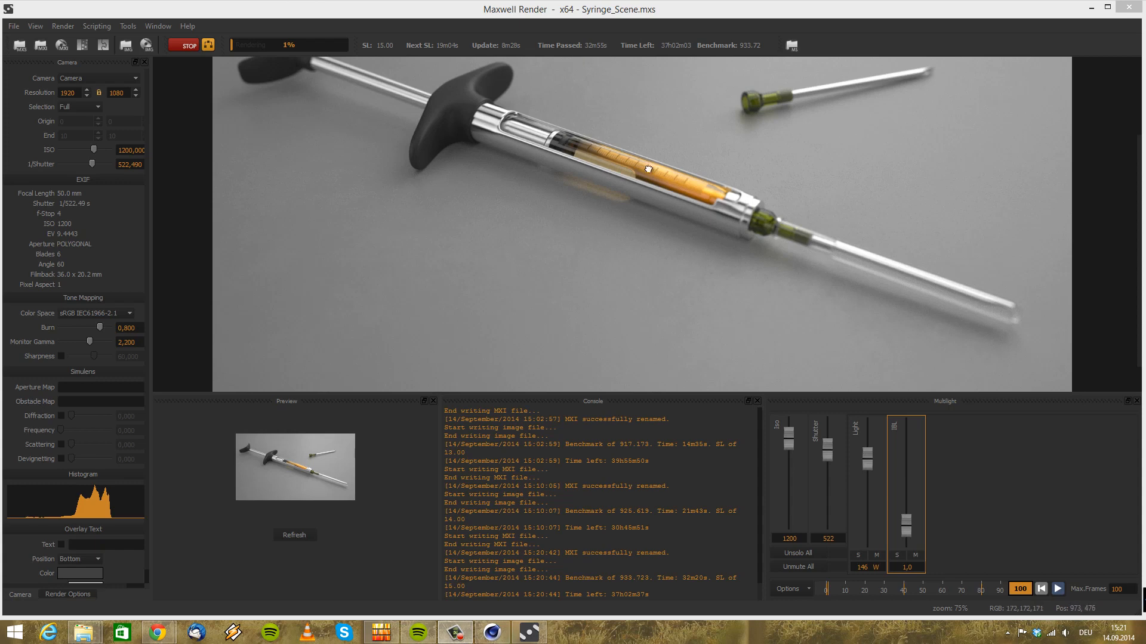
{"action": "left_click_drag", "start_coordinate": [648, 170], "coordinate": [648, 235]}
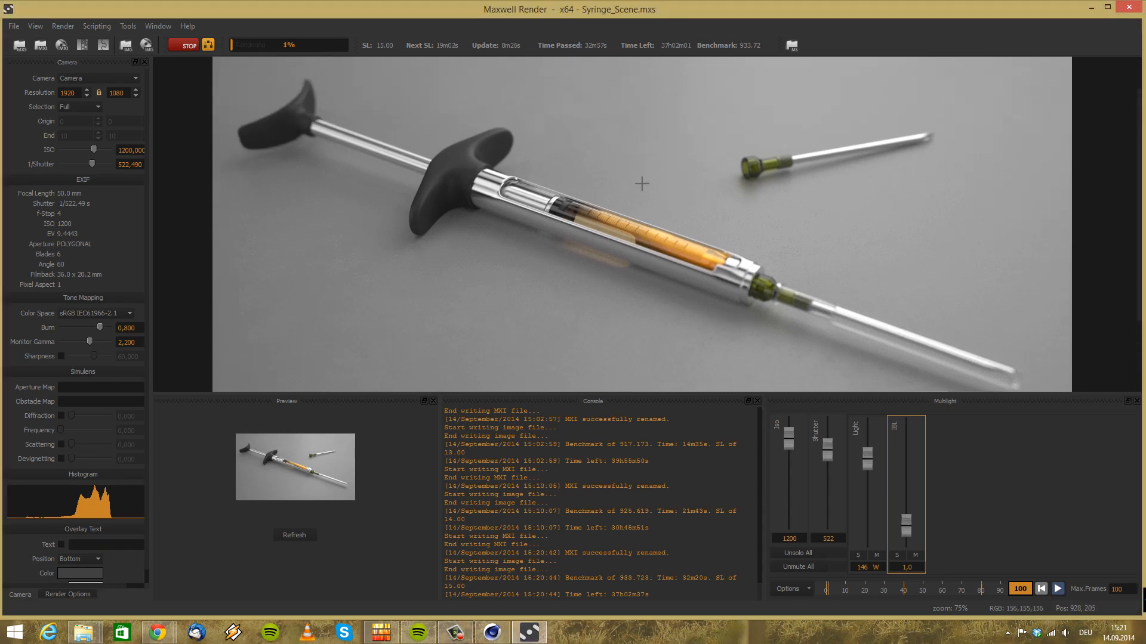
Check the needle end and the middle of the barrel at different magnifications in the render
{"action": "scroll", "coordinate": [673, 246], "scroll_direction": "up", "scroll_amount": 1}
{"action": "left_click_drag", "start_coordinate": [768, 290], "coordinate": [692, 174]}
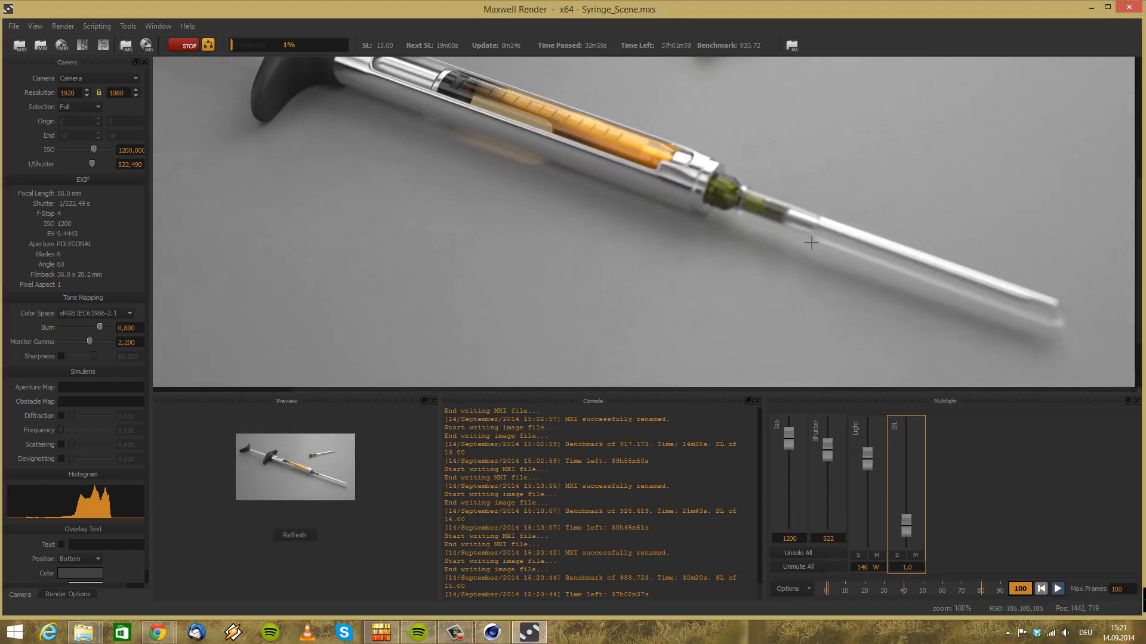
{"action": "scroll", "coordinate": [606, 179], "scroll_direction": "down", "scroll_amount": 2}
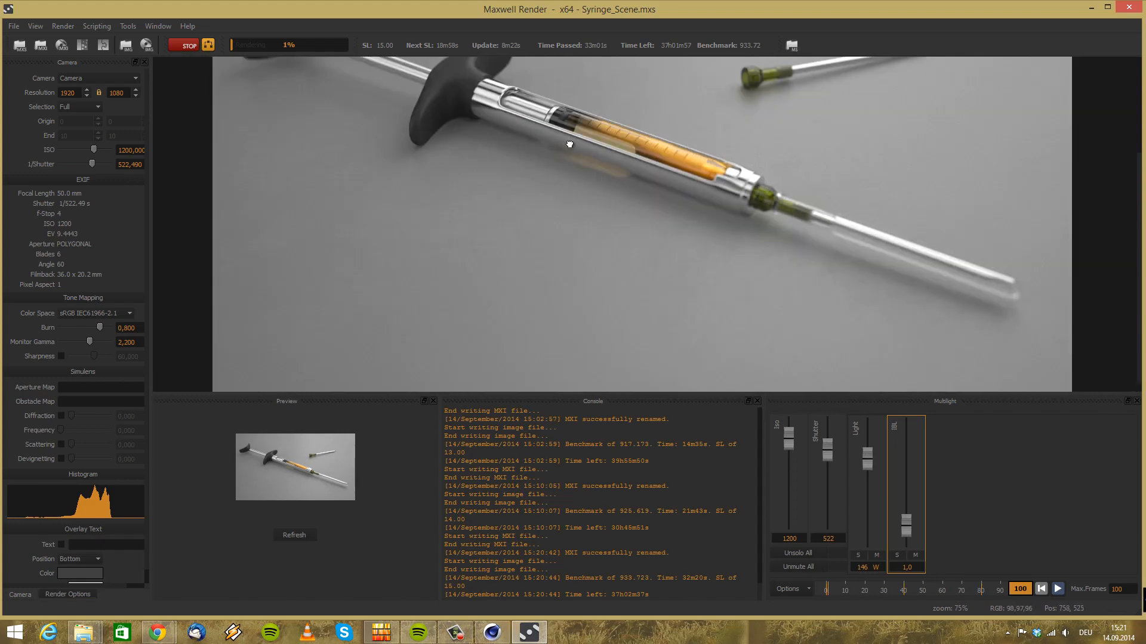
{"action": "scroll", "coordinate": [546, 222], "scroll_direction": "down", "scroll_amount": 1}
{"action": "scroll", "coordinate": [610, 249], "scroll_direction": "up", "scroll_amount": 1}
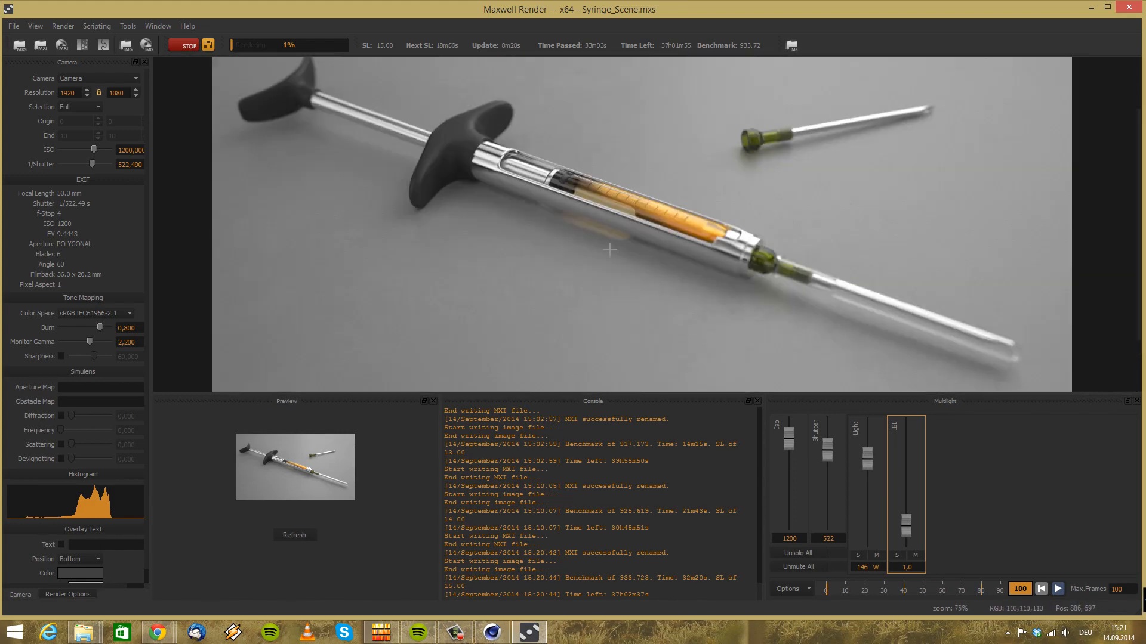
{"action": "scroll", "coordinate": [608, 198], "scroll_direction": "up", "scroll_amount": 1}
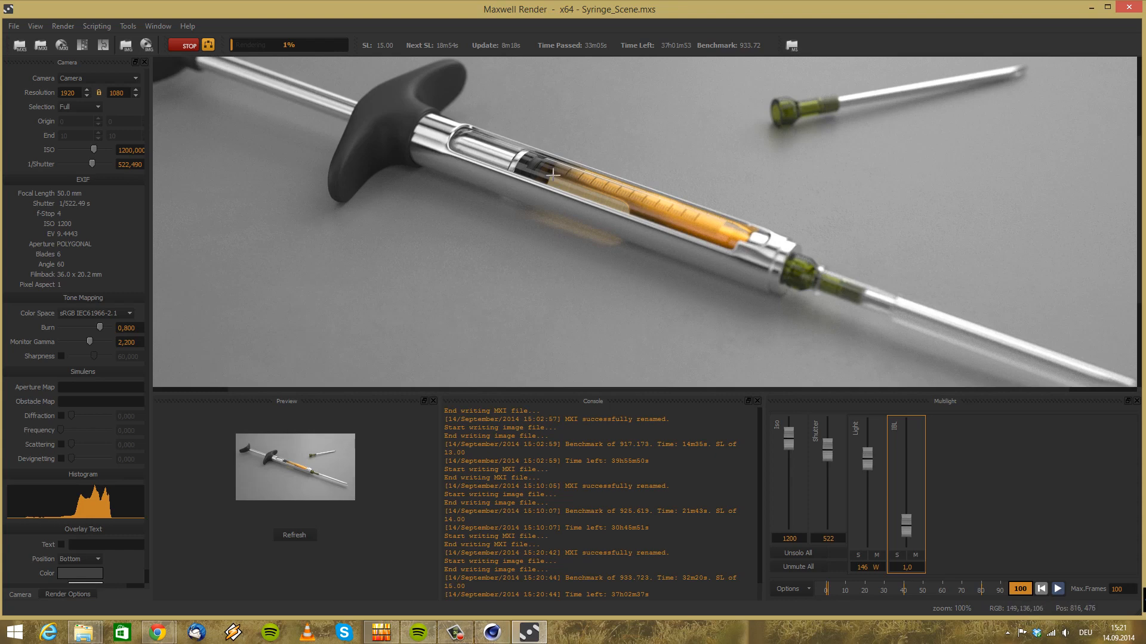
{"action": "scroll", "coordinate": [596, 154], "scroll_direction": "down", "scroll_amount": 1}
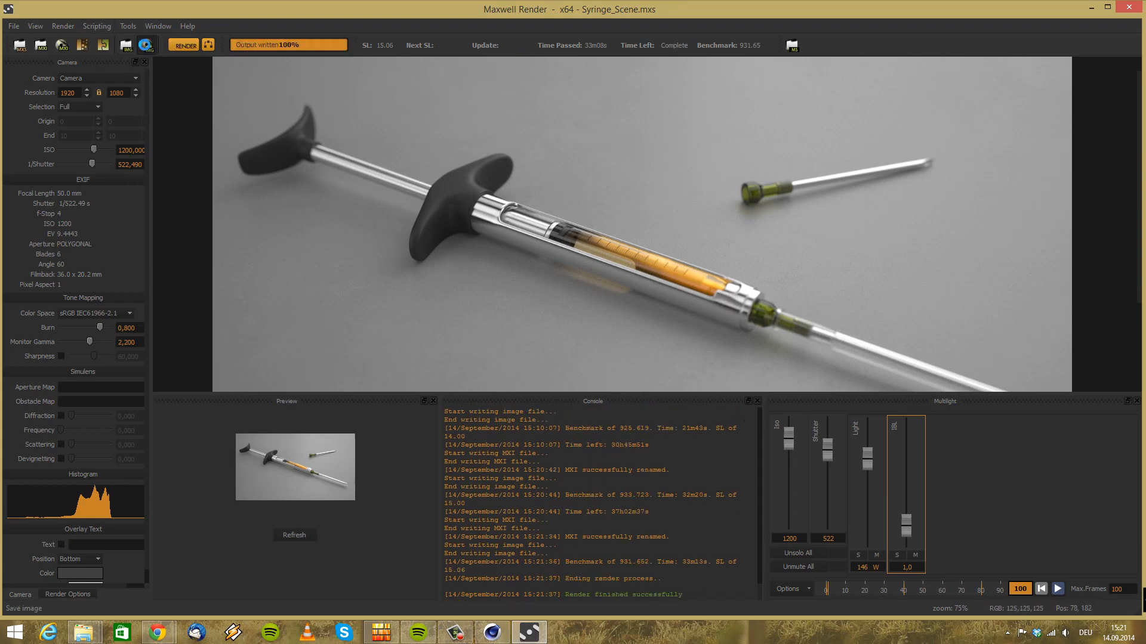
Start saving the rendered image to the Desktop under the file name Syringe
{"action": "left_click", "coordinate": [145, 45]}
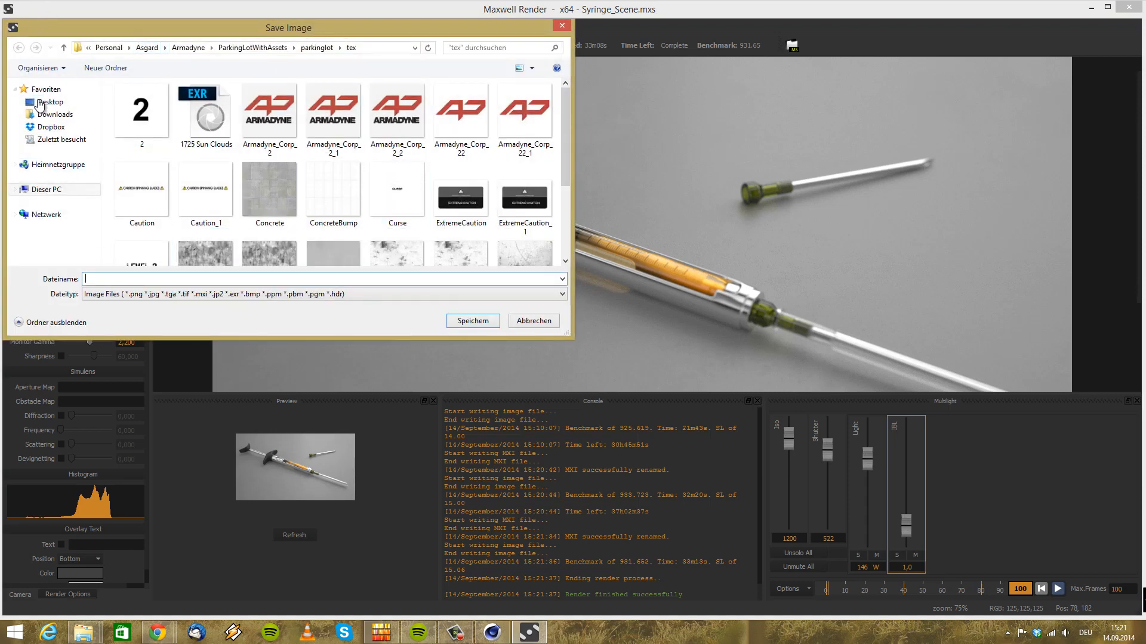
{"action": "left_click", "coordinate": [47, 101]}
{"action": "left_click", "coordinate": [116, 277]}
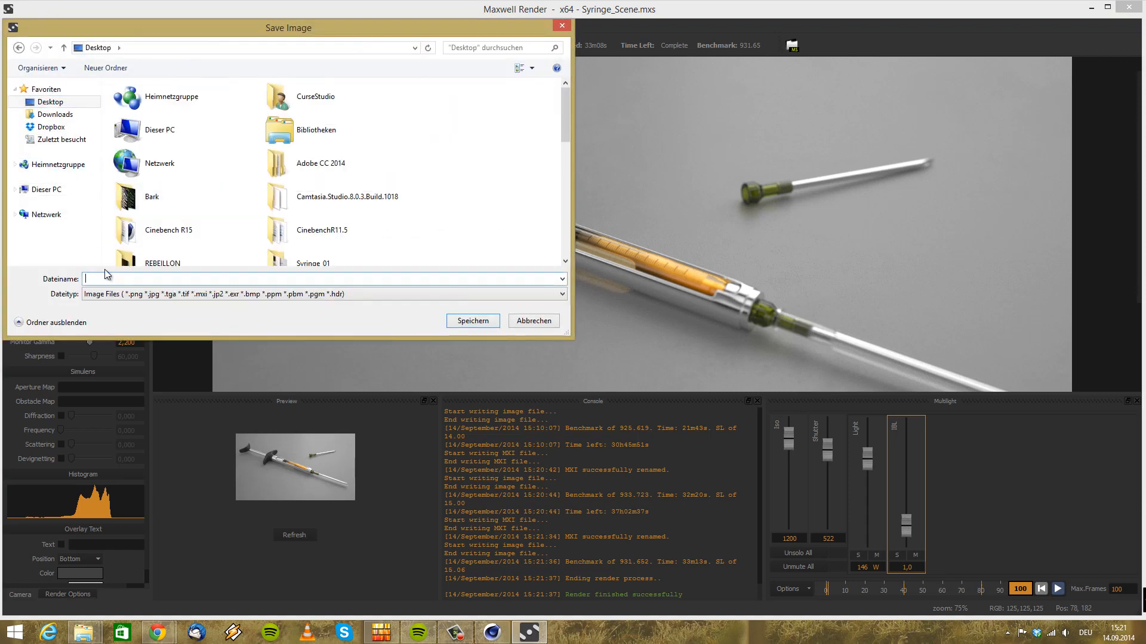
{"action": "type", "text": "Sy"}
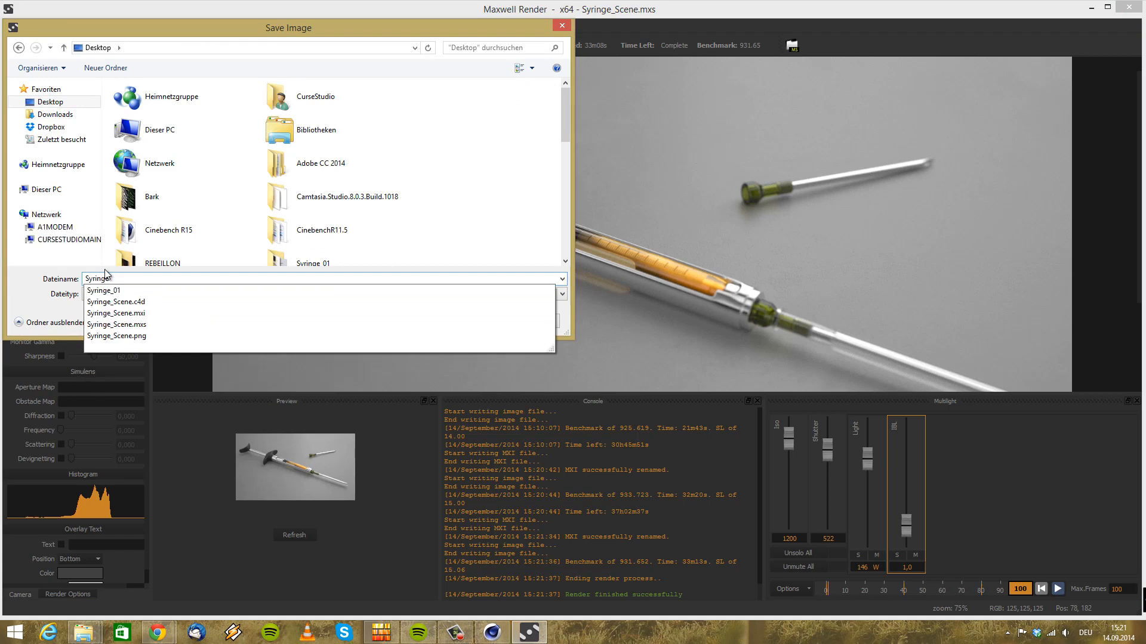
{"action": "type", "text": "ringe"}
Choose TIFF as the file type and save the image with a 16-bit depth
{"action": "left_click", "coordinate": [28, 293]}
{"action": "left_click", "coordinate": [123, 295]}
{"action": "left_click", "coordinate": [133, 336]}
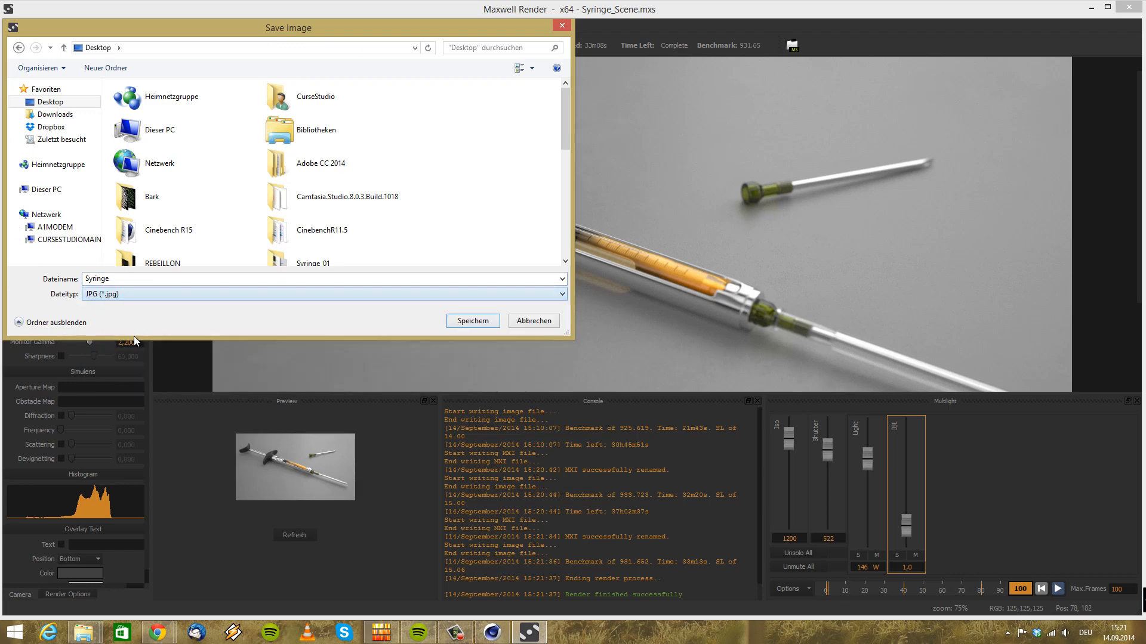
{"action": "left_click", "coordinate": [126, 295]}
{"action": "left_click", "coordinate": [134, 354]}
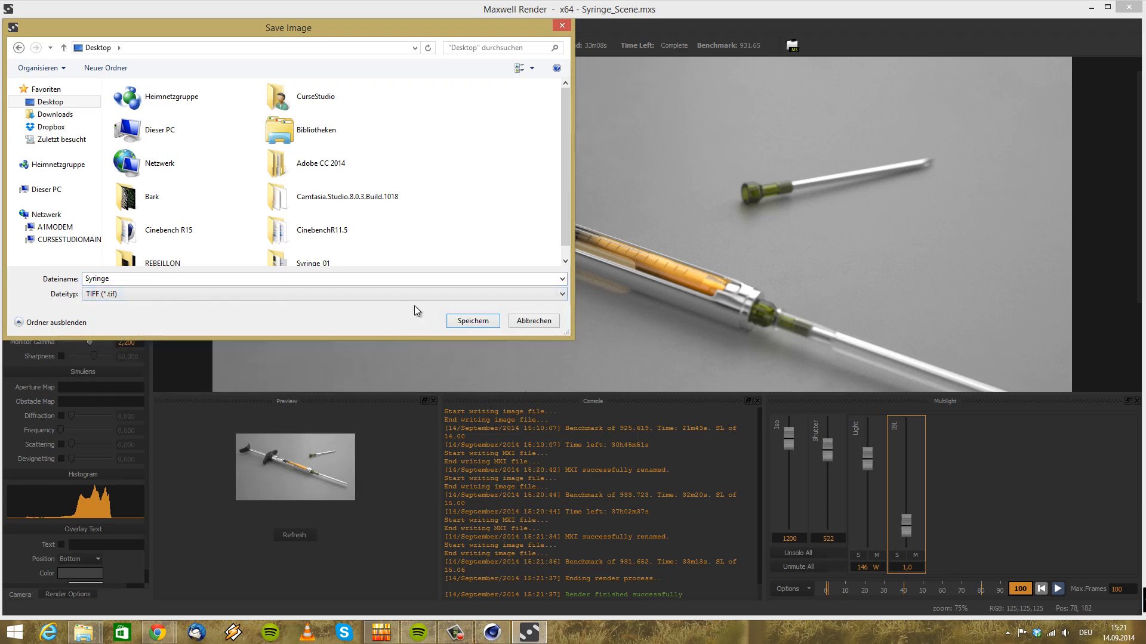
{"action": "left_click", "coordinate": [471, 321]}
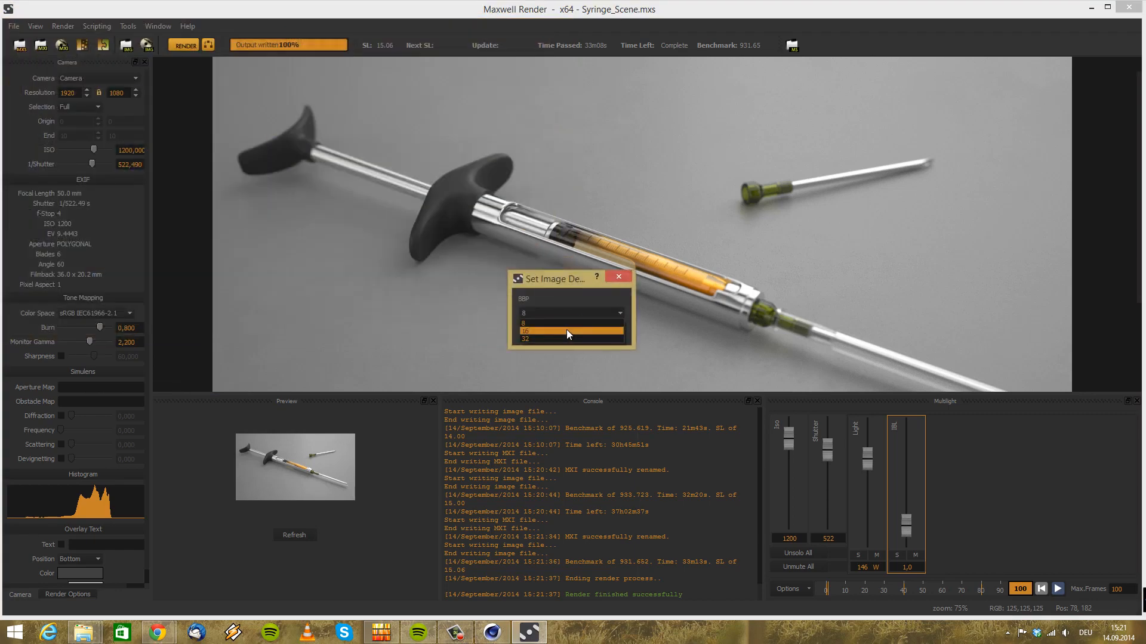
{"action": "left_click", "coordinate": [551, 332]}
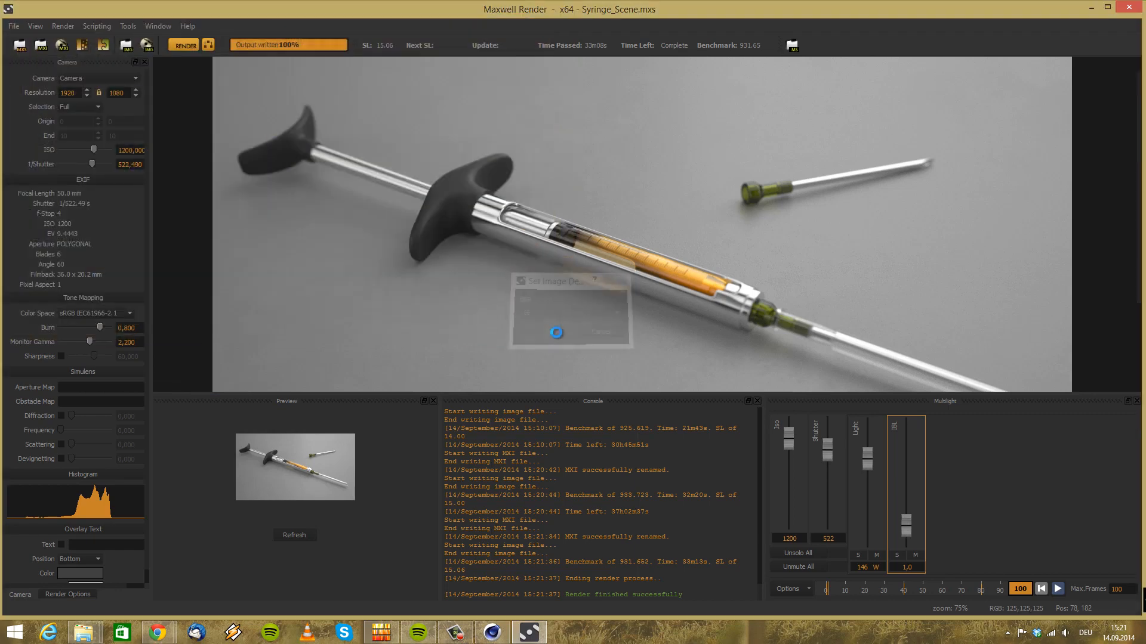
Minimize Maxwell Render and launch Photoshop
{"action": "left_click", "coordinate": [1093, 8]}
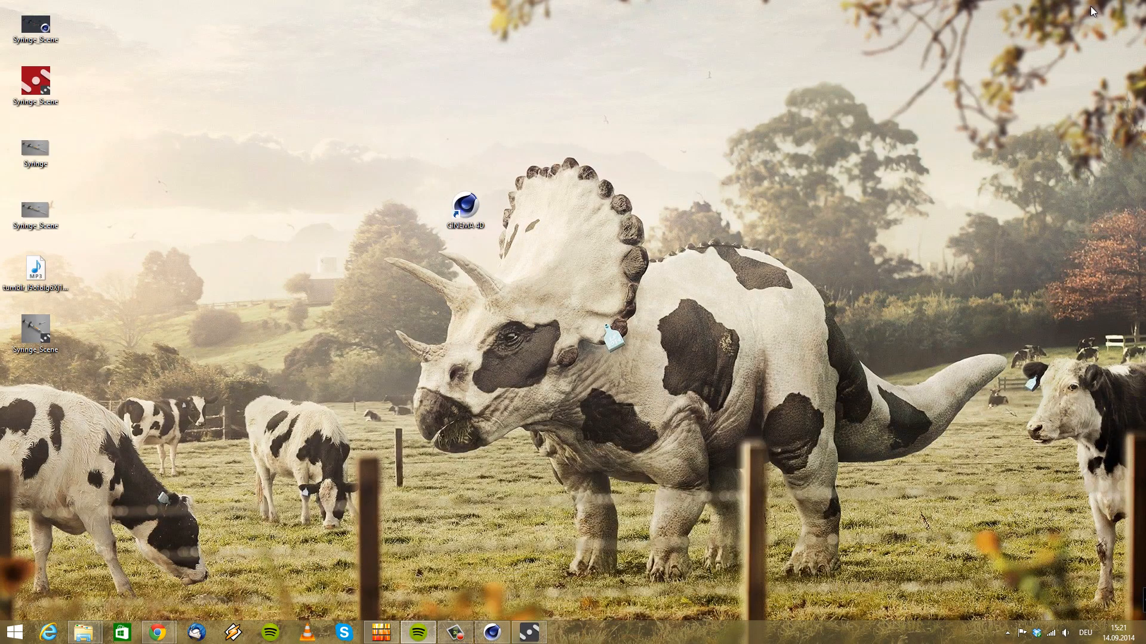
{"action": "left_click", "coordinate": [6, 633]}
{"action": "left_click", "coordinate": [621, 233]}
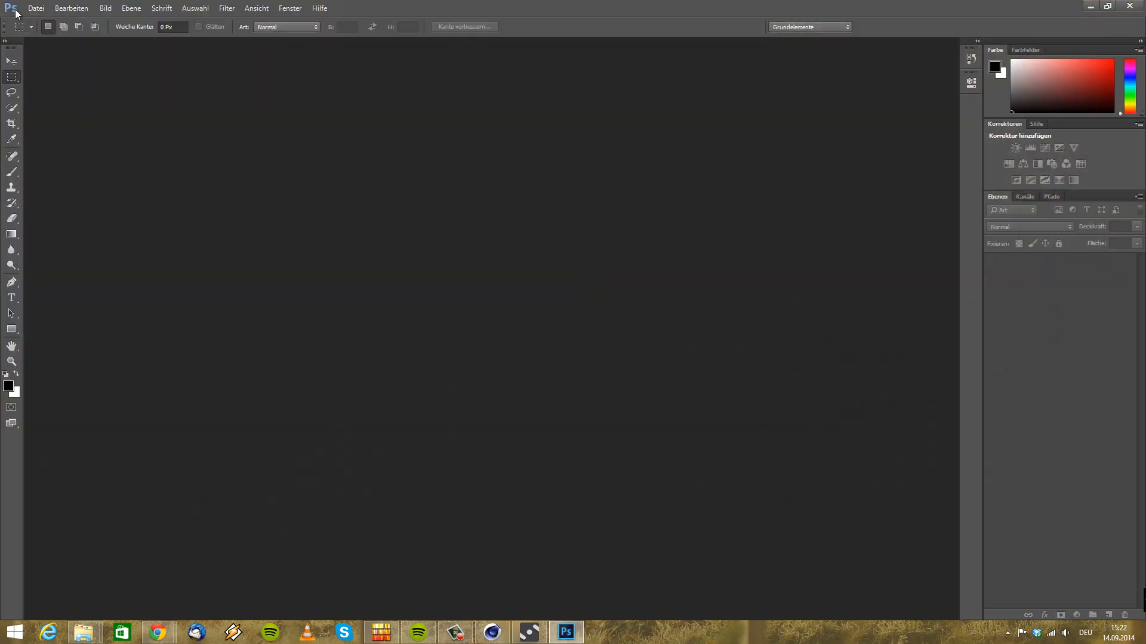
Open the Syringe TIFF image from the Desktop
{"action": "left_click", "coordinate": [36, 8]}
{"action": "left_click", "coordinate": [52, 34]}
{"action": "left_click", "coordinate": [329, 201]}
{"action": "scroll", "coordinate": [329, 197], "scroll_direction": "down", "scroll_amount": 8}
{"action": "left_click", "coordinate": [330, 192]}
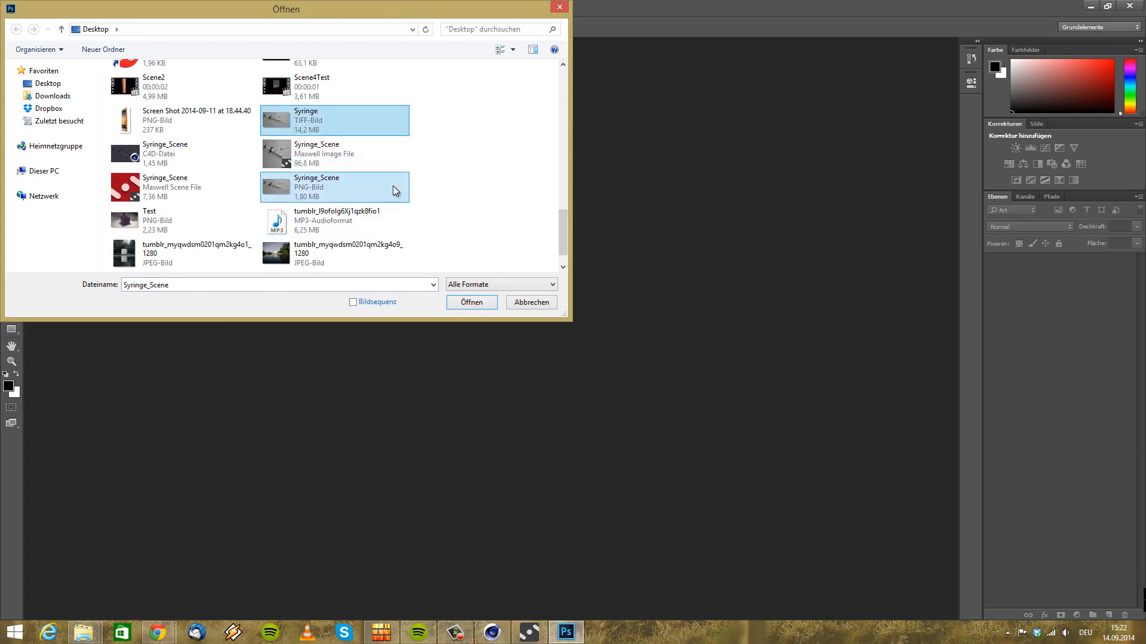
{"action": "left_click", "coordinate": [334, 119]}
{"action": "left_click", "coordinate": [470, 302]}
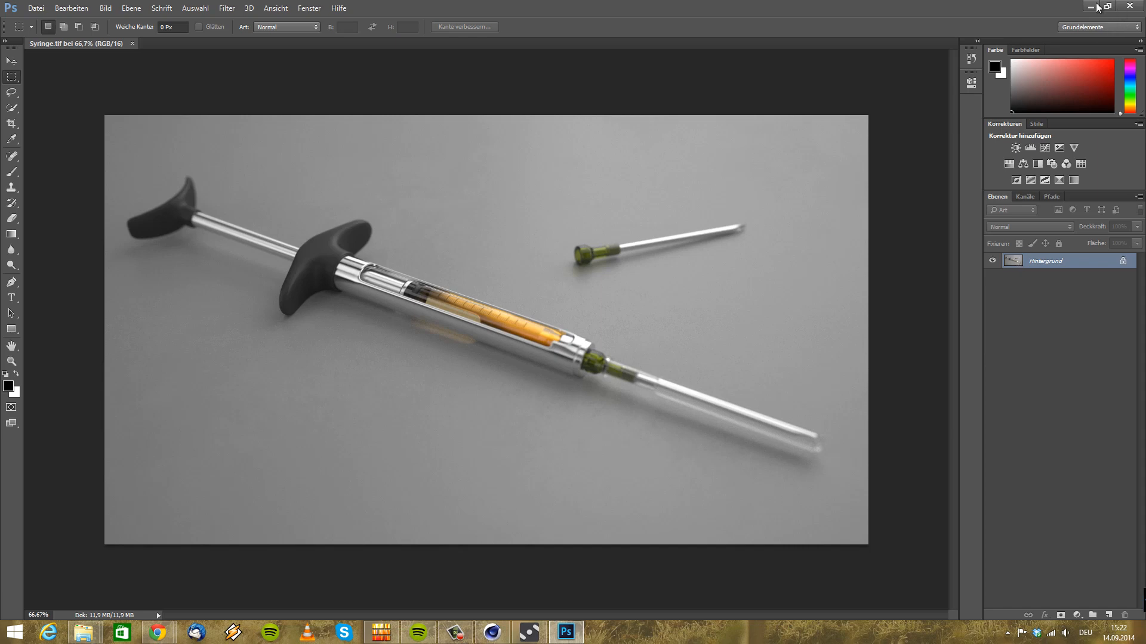
Switch to Maxwell Render and save the render to the Desktop as Syringe in EXR format with a 16-bit depth
{"action": "left_click", "coordinate": [538, 634]}
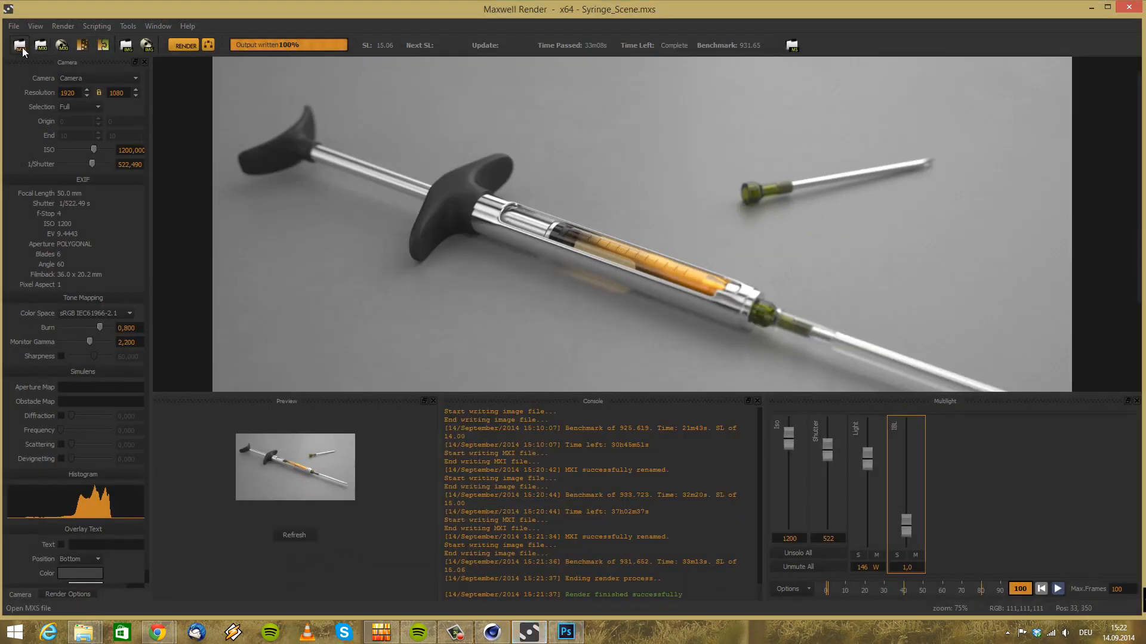
{"action": "left_click", "coordinate": [146, 45]}
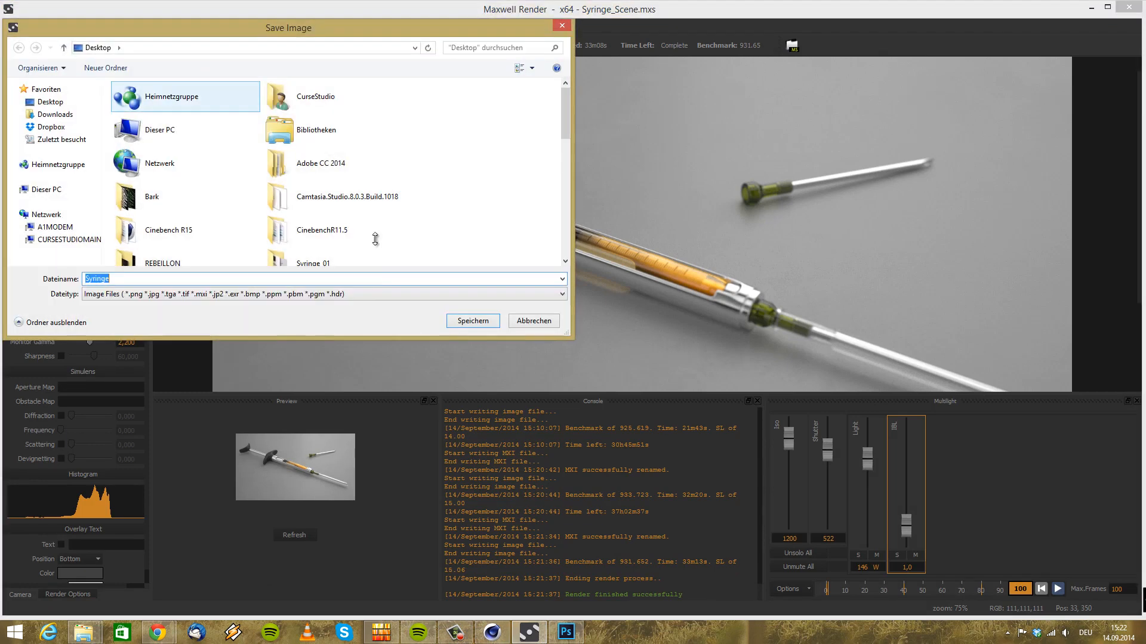
{"action": "left_click", "coordinate": [295, 295]}
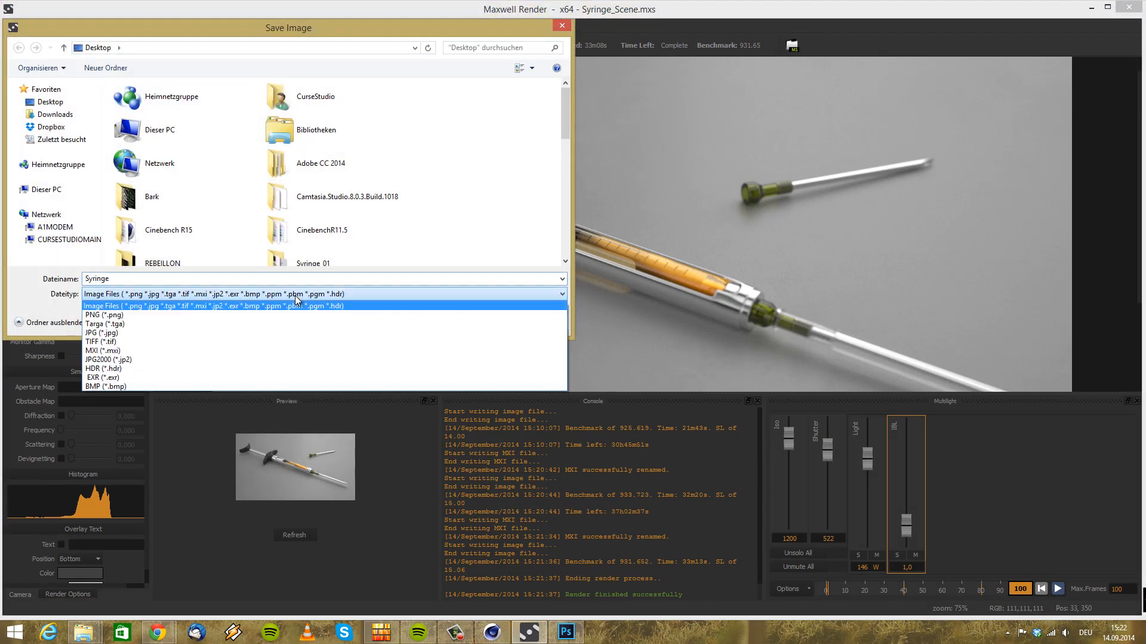
{"action": "left_click", "coordinate": [188, 379]}
{"action": "left_click", "coordinate": [150, 279]}
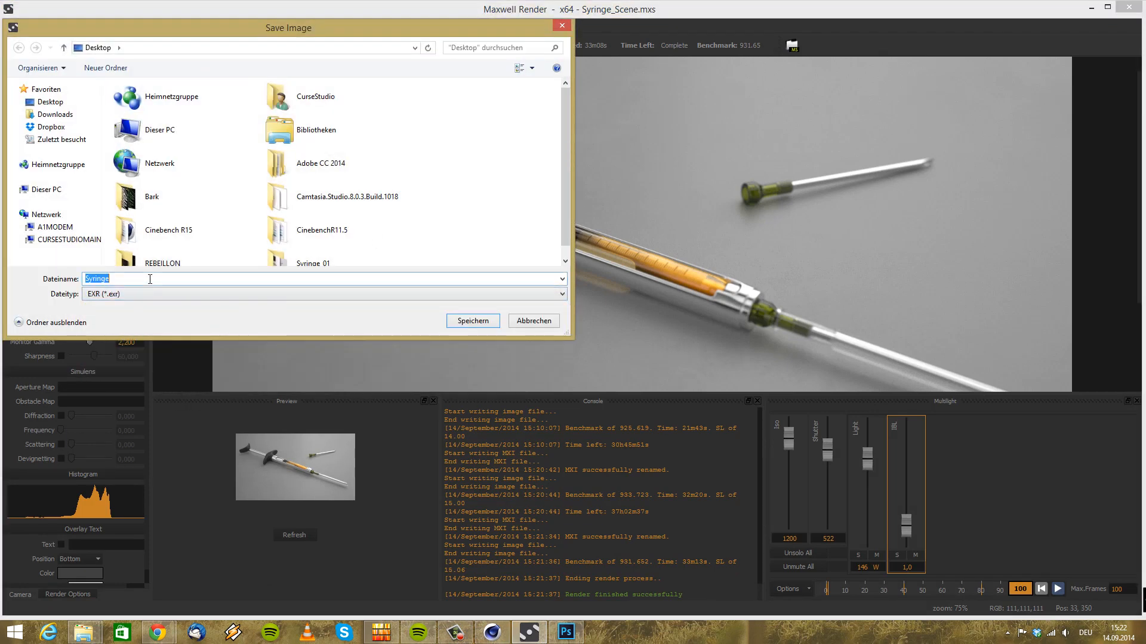
{"action": "left_click", "coordinate": [472, 322]}
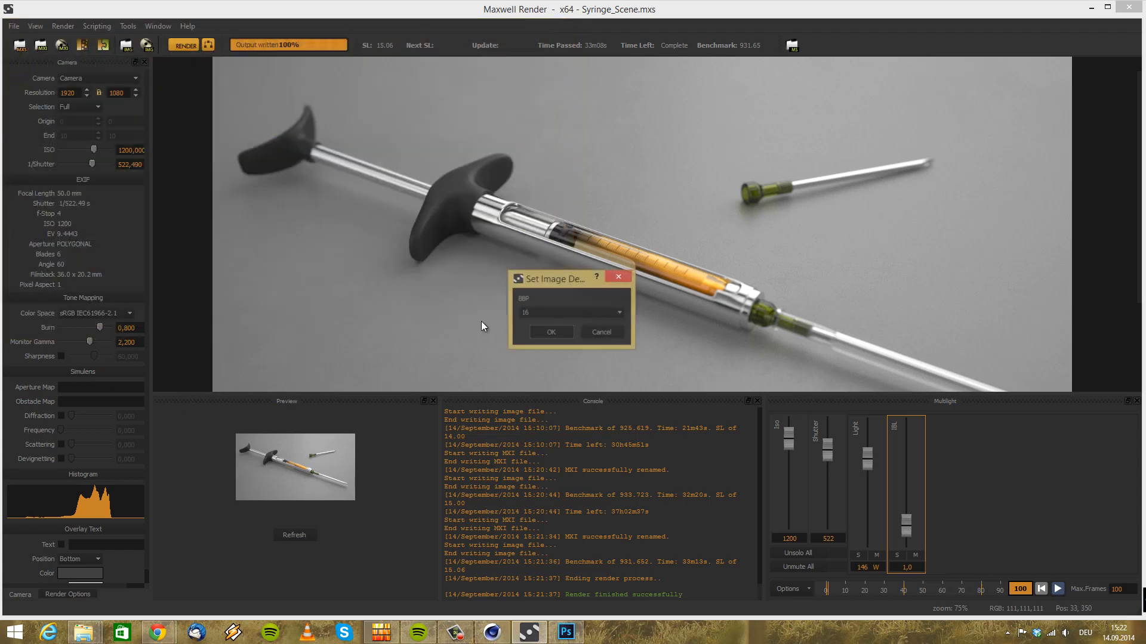
{"action": "left_click", "coordinate": [552, 333]}
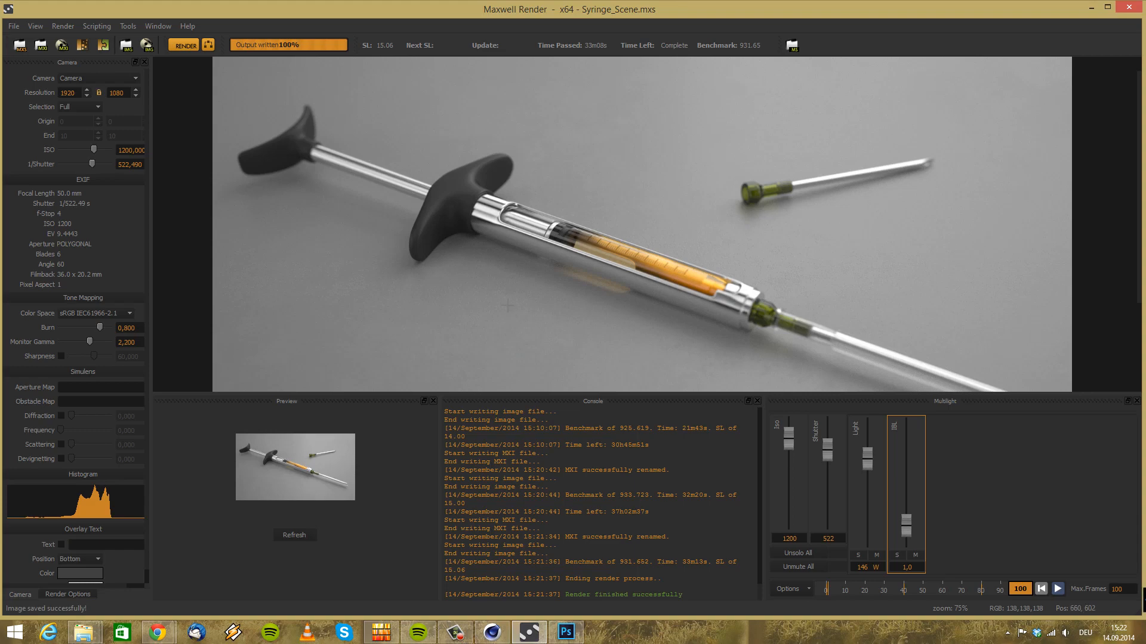
{"action": "scroll", "coordinate": [75, 323], "scroll_direction": "down", "scroll_amount": 1}
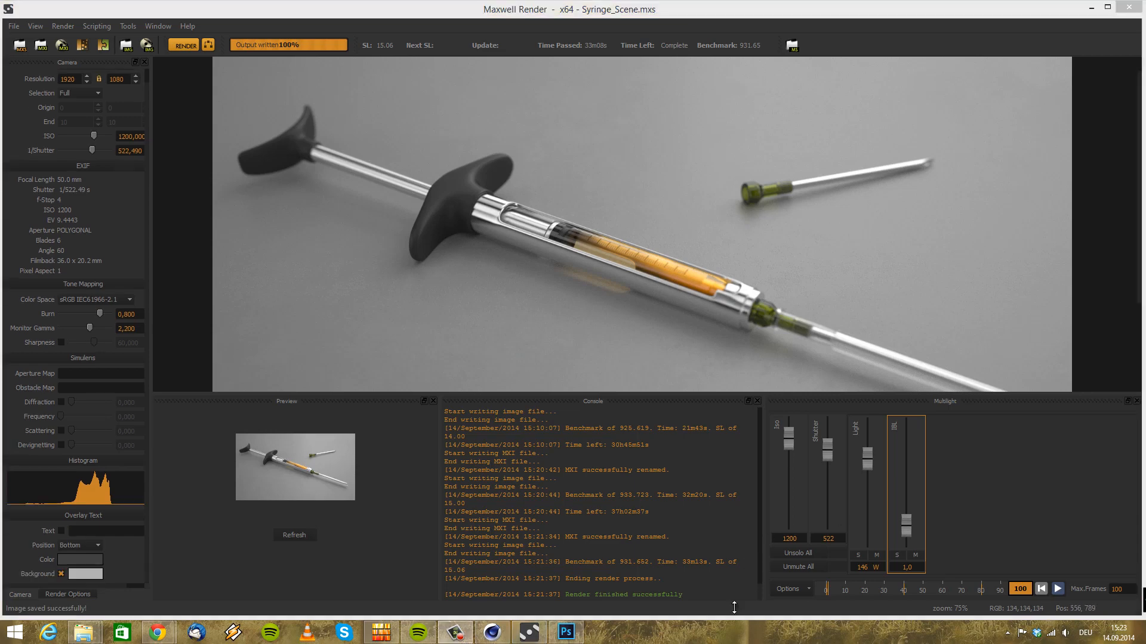
Switch to Photoshop, convert the locked background into a regular layer, and expand the tool palette to two columns
{"action": "left_click", "coordinate": [566, 631]}
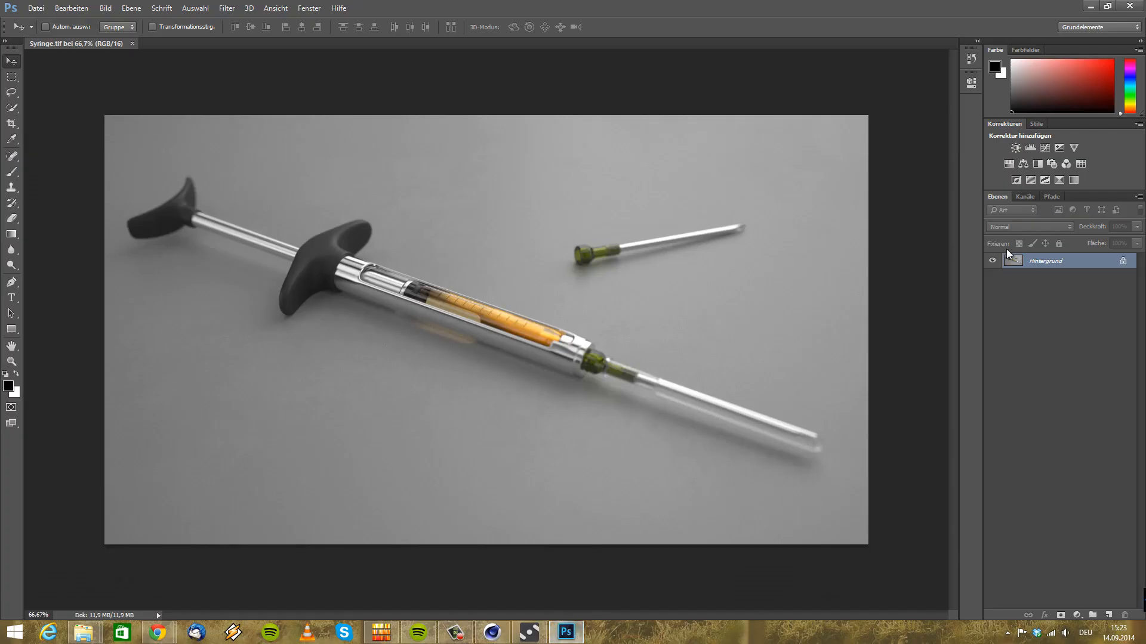
{"action": "double_click", "coordinate": [1008, 266]}
{"action": "left_click", "coordinate": [692, 201]}
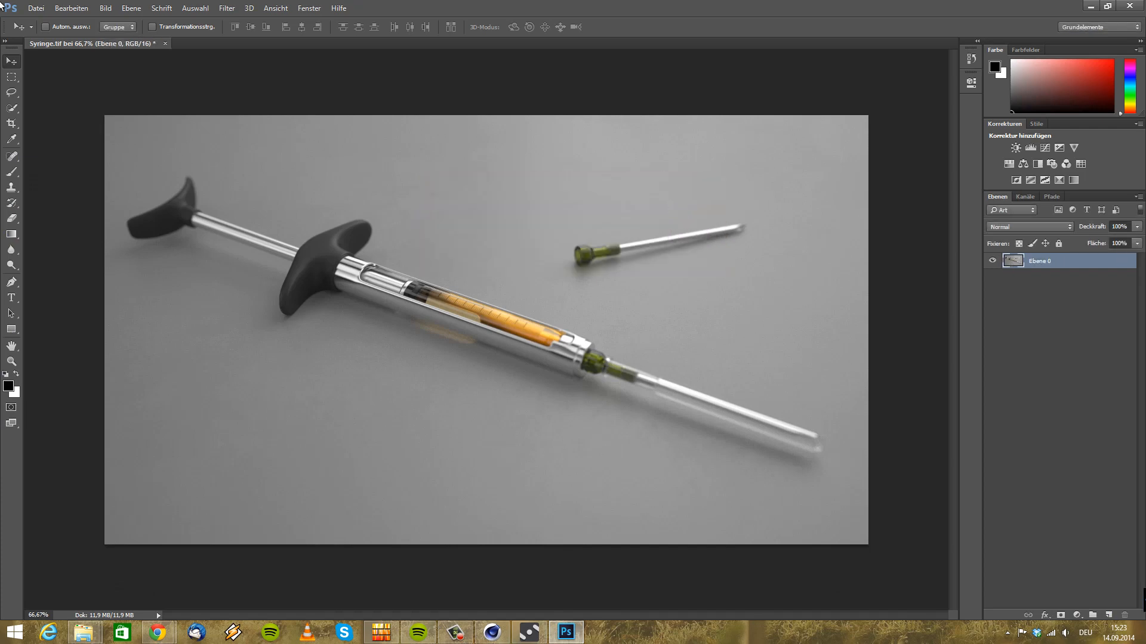
{"action": "left_click", "coordinate": [5, 41]}
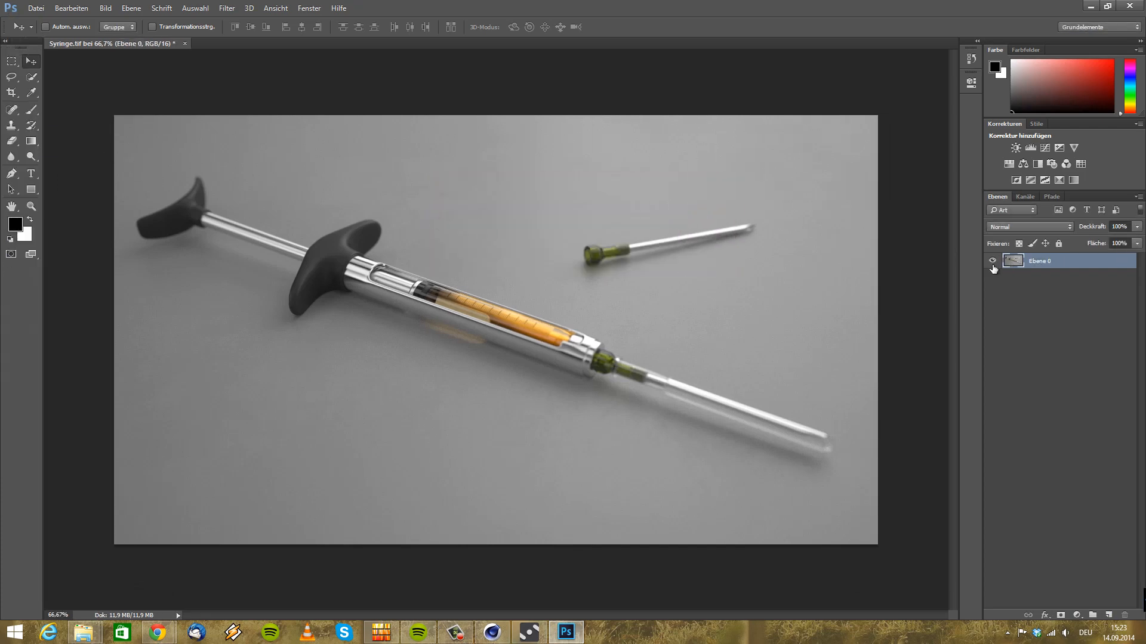
Apply the Camera Raw filter with color temperature -6, tint +2, exposure +0.55, contrast +18 and clarity +18
{"action": "left_click", "coordinate": [227, 8]}
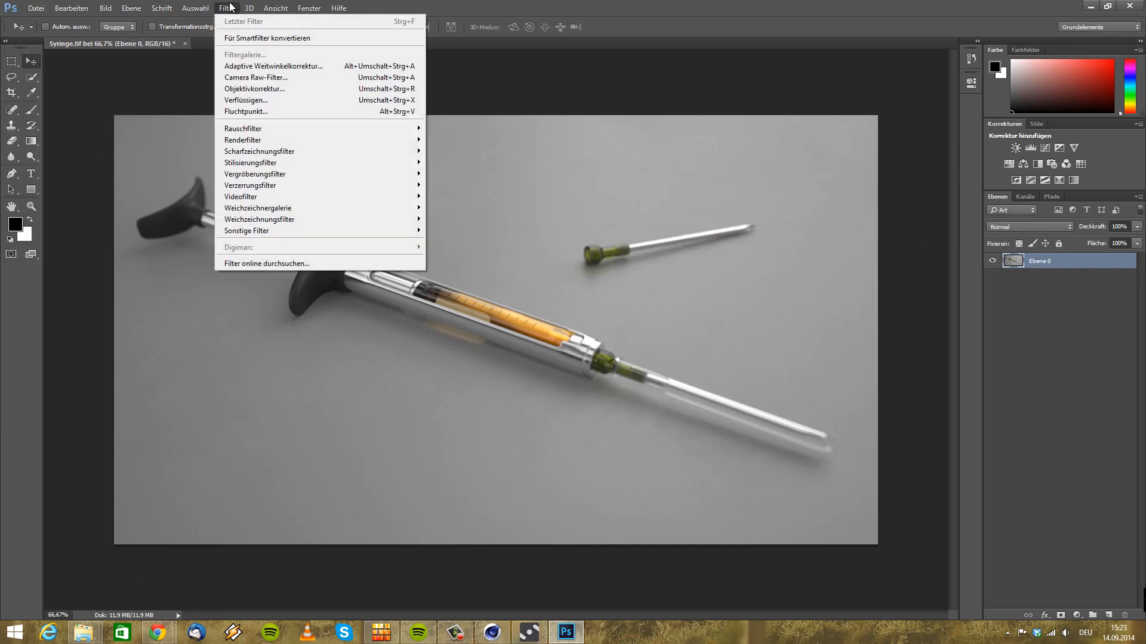
{"action": "left_click", "coordinate": [283, 81]}
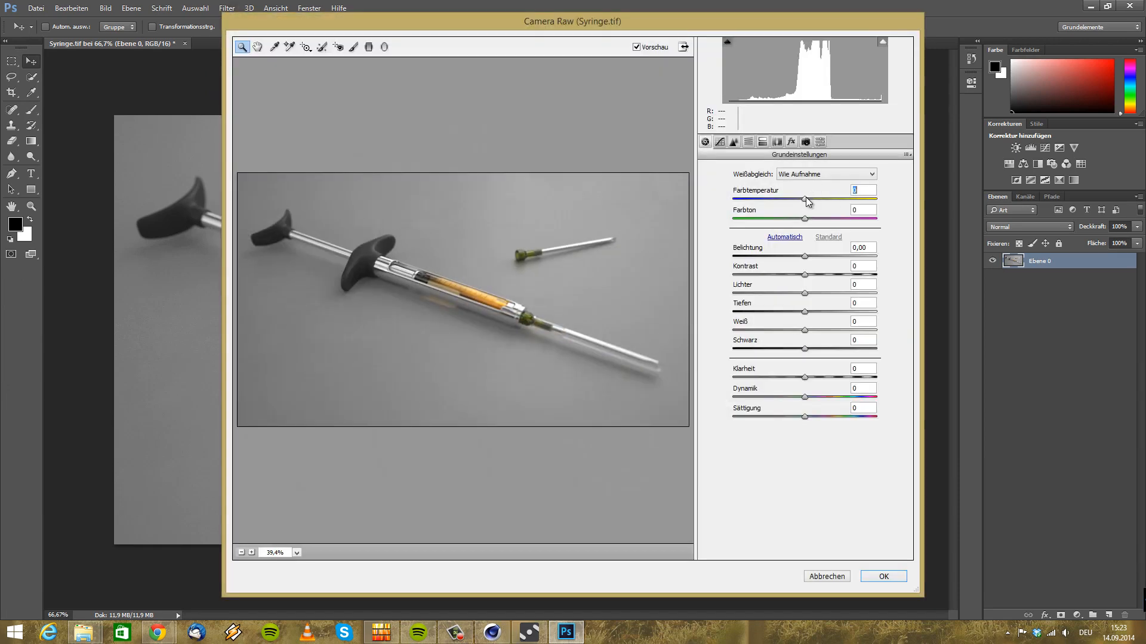
{"action": "left_click_drag", "start_coordinate": [806, 198], "coordinate": [817, 264]}
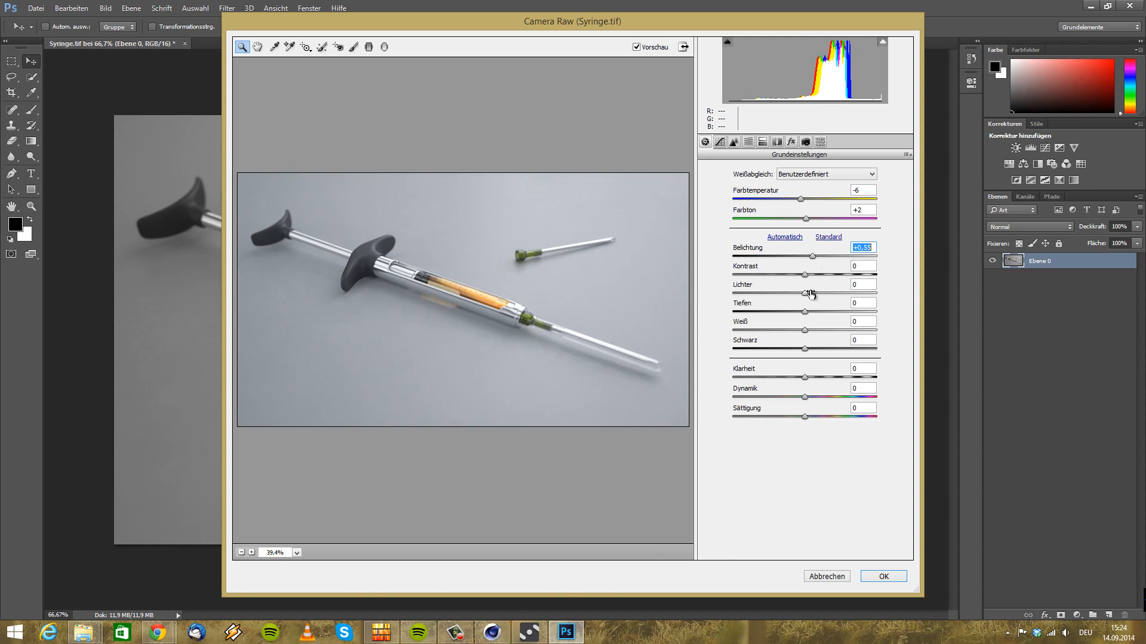
{"action": "mouse_move", "coordinate": [805, 276]}
{"action": "left_mouse_down"}
{"action": "mouse_move", "coordinate": [824, 280]}
{"action": "mouse_move", "coordinate": [789, 282]}
{"action": "mouse_move", "coordinate": [829, 285]}
{"action": "mouse_move", "coordinate": [817, 289]}
{"action": "left_mouse_up"}
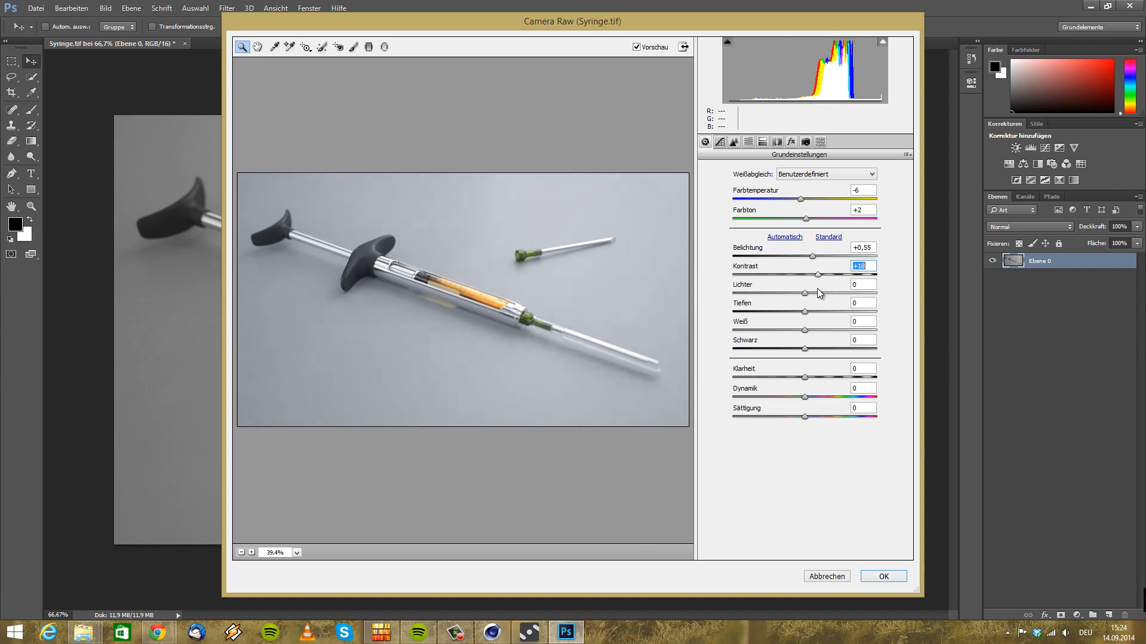
{"action": "mouse_move", "coordinate": [805, 382]}
{"action": "left_mouse_down"}
{"action": "mouse_move", "coordinate": [853, 391]}
{"action": "mouse_move", "coordinate": [798, 391]}
{"action": "mouse_move", "coordinate": [827, 392]}
{"action": "mouse_move", "coordinate": [800, 394]}
{"action": "mouse_move", "coordinate": [817, 396]}
{"action": "left_mouse_up"}
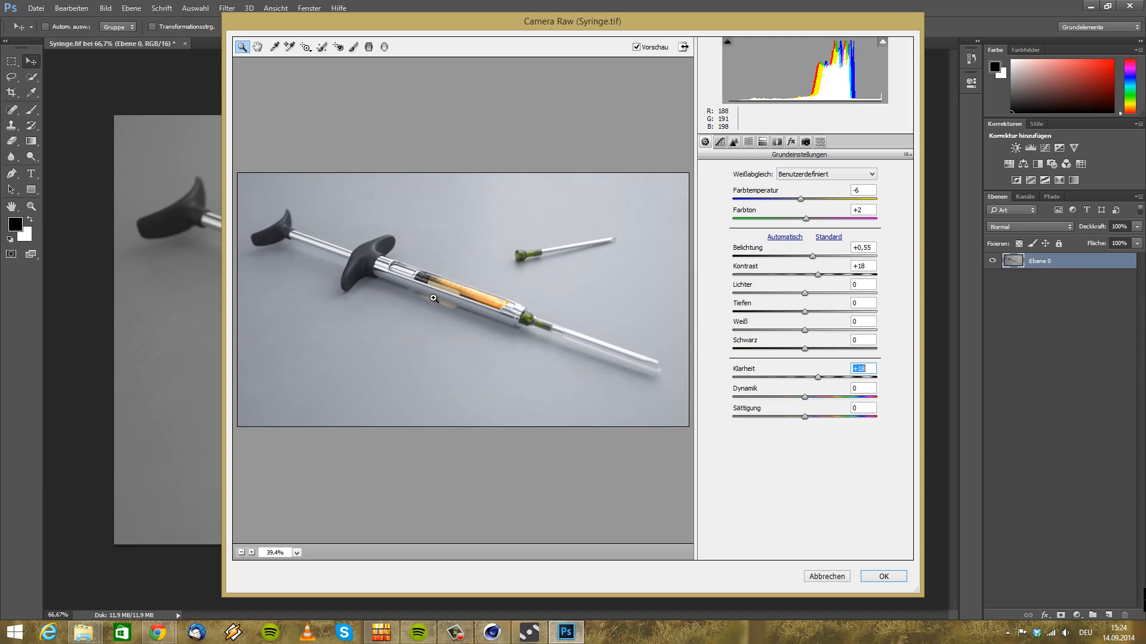
Set the HSL hue shifts to reds +1, oranges -100, yellows -18, greens -50 and aquas +2, and apply the Camera Raw filter
{"action": "left_click", "coordinate": [764, 143]}
{"action": "left_click", "coordinate": [777, 142]}
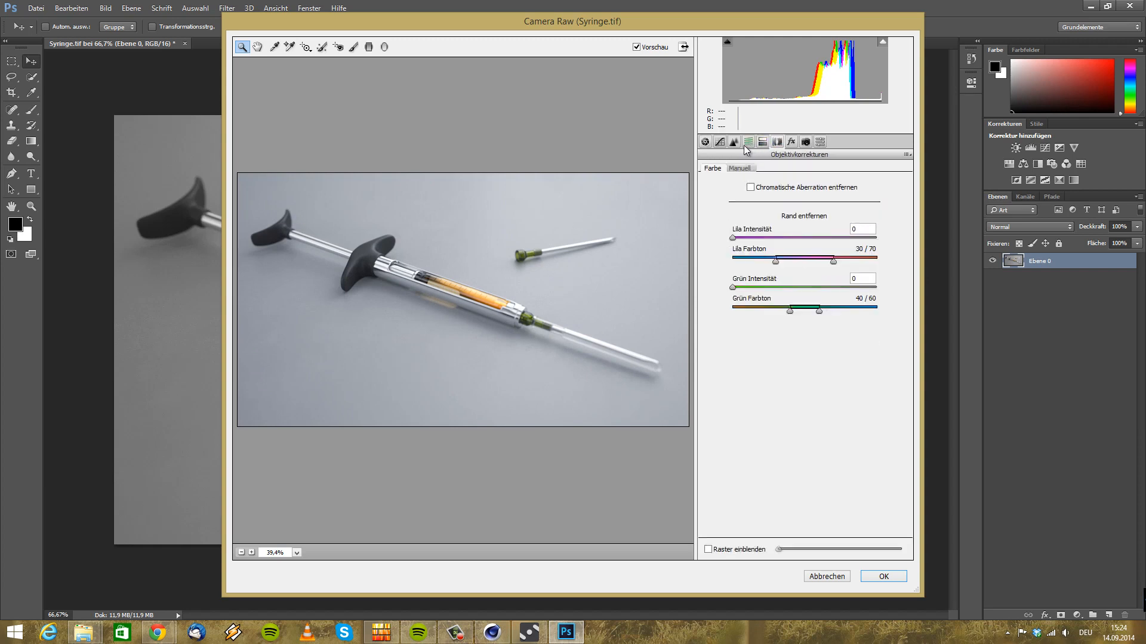
{"action": "left_click", "coordinate": [749, 142]}
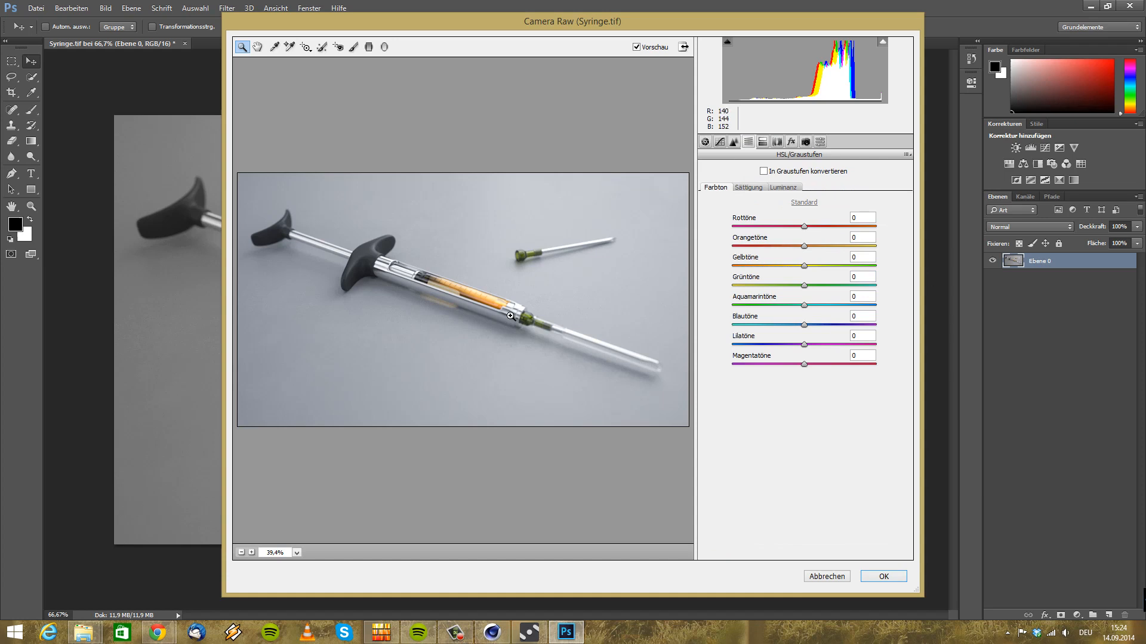
{"action": "left_click_drag", "start_coordinate": [804, 266], "coordinate": [769, 290]}
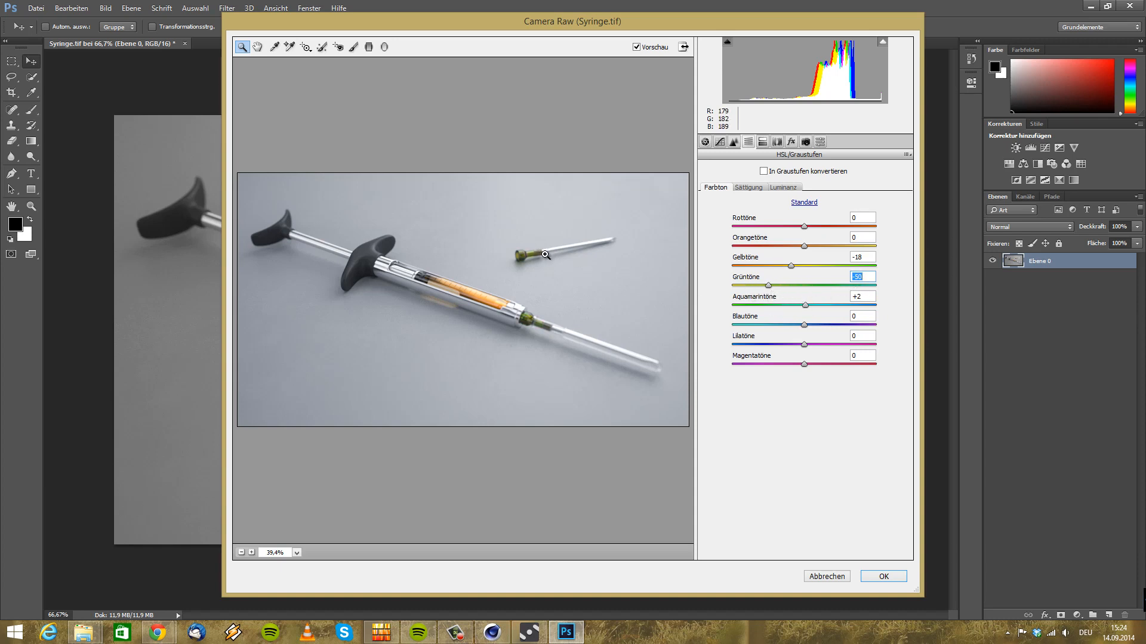
{"action": "left_click_drag", "start_coordinate": [809, 231], "coordinate": [694, 258]}
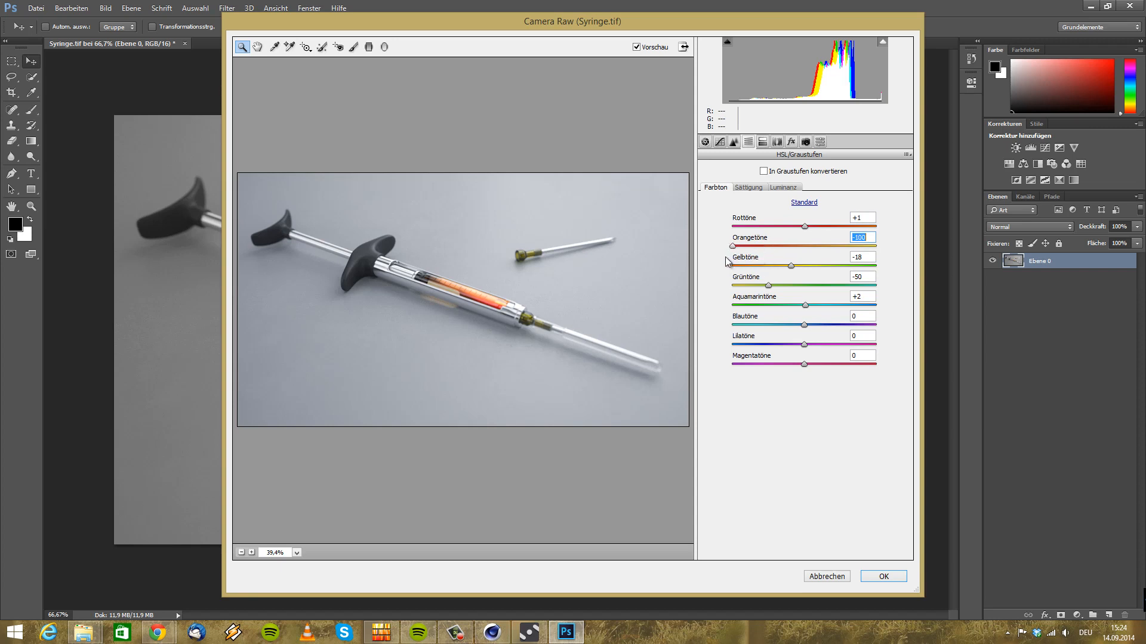
{"action": "left_click", "coordinate": [883, 576]}
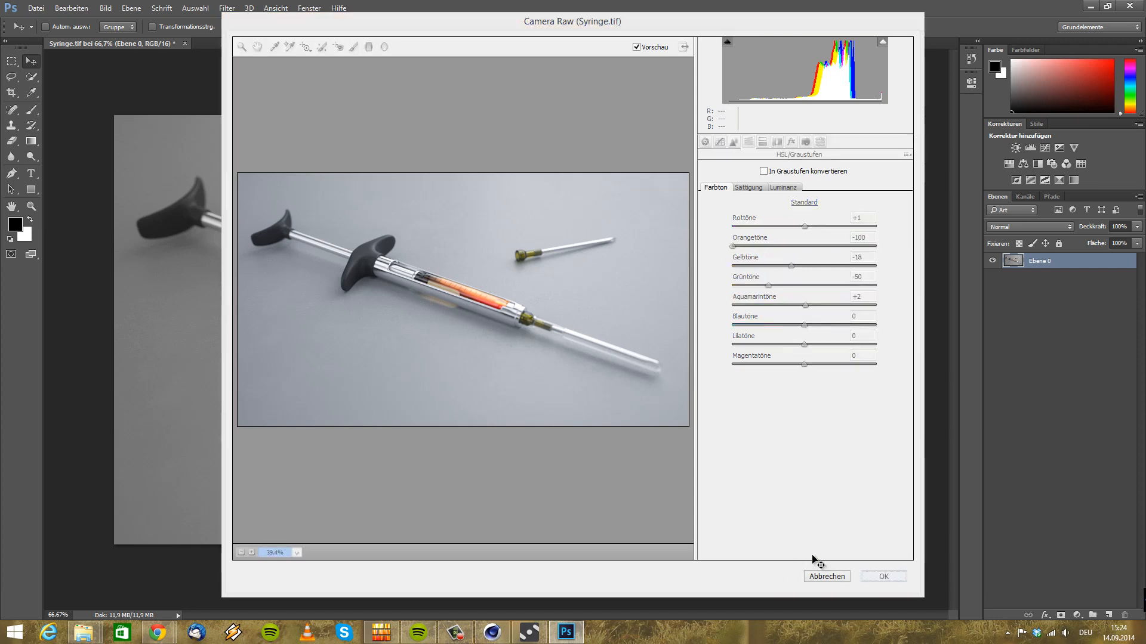
Apply a Curves adjustment to the blue channel with slightly lowered midtones and points at input 221, output 224 and input 62, output 55
{"action": "left_click", "coordinate": [105, 8]}
{"action": "mouse_move", "coordinate": [139, 44]}
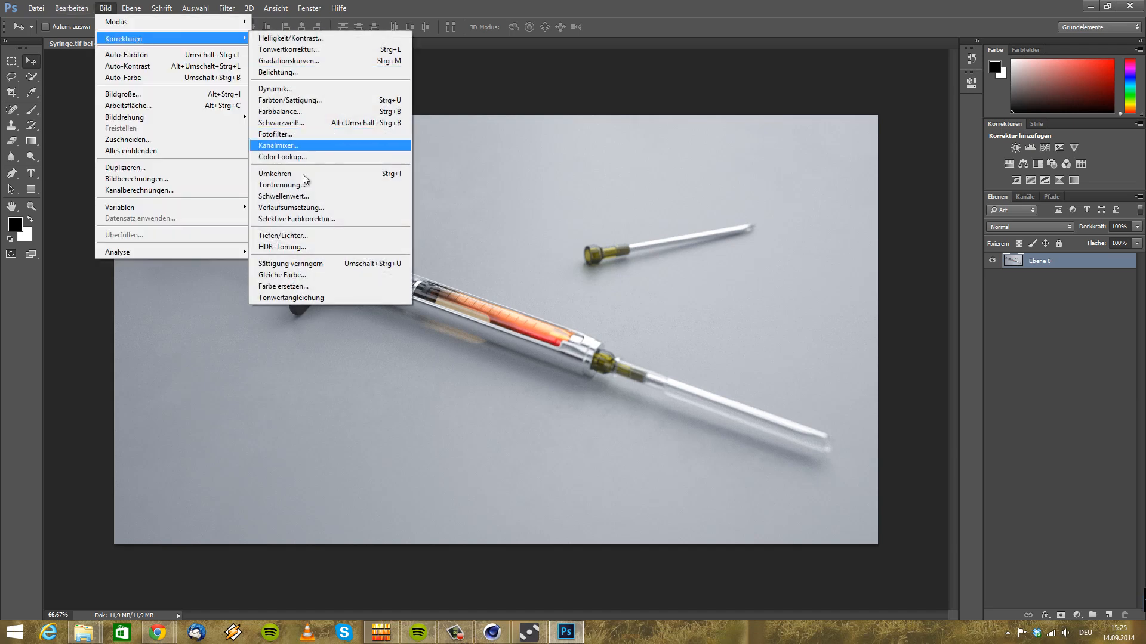
{"action": "left_click", "coordinate": [308, 60]}
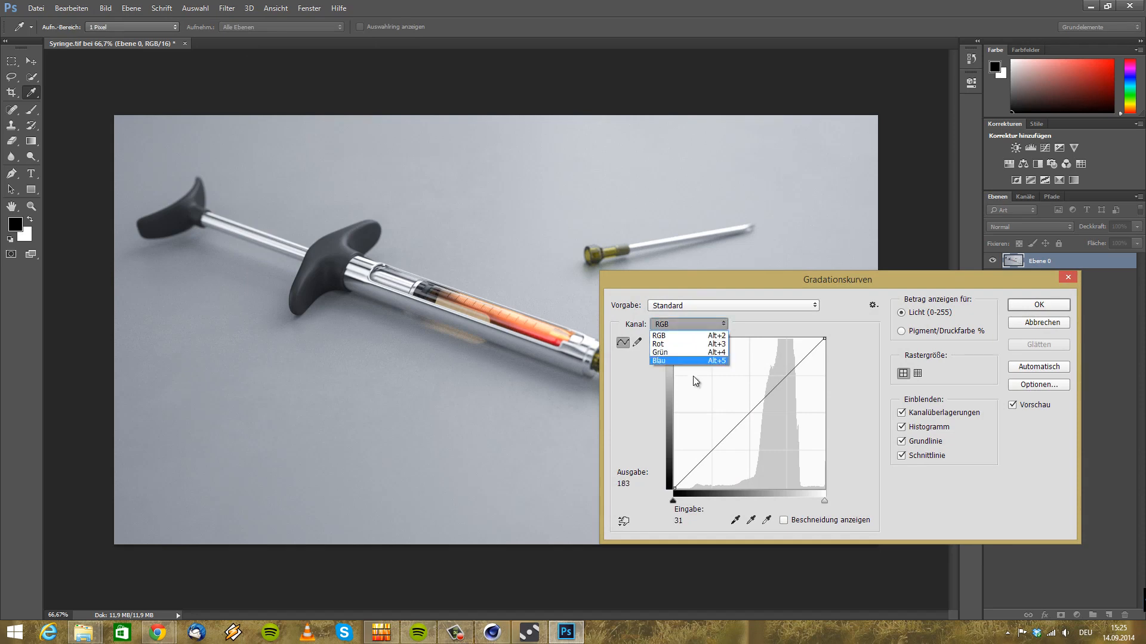
{"action": "left_click", "coordinate": [698, 360]}
{"action": "left_click_drag", "start_coordinate": [750, 416], "coordinate": [751, 420]}
{"action": "mouse_move", "coordinate": [798, 362]}
{"action": "left_mouse_down"}
{"action": "mouse_move", "coordinate": [808, 370]}
{"action": "mouse_move", "coordinate": [805, 356]}
{"action": "left_mouse_up"}
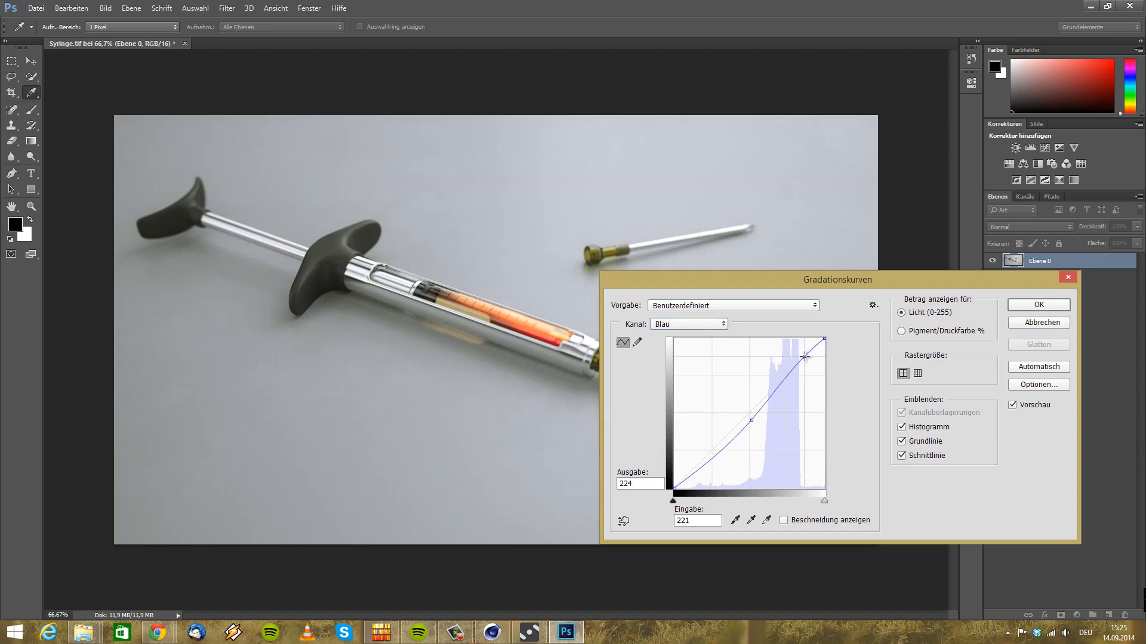
{"action": "mouse_move", "coordinate": [714, 460]}
{"action": "left_mouse_down"}
{"action": "mouse_move", "coordinate": [677, 461]}
{"action": "mouse_move", "coordinate": [711, 456]}
{"action": "left_mouse_up"}
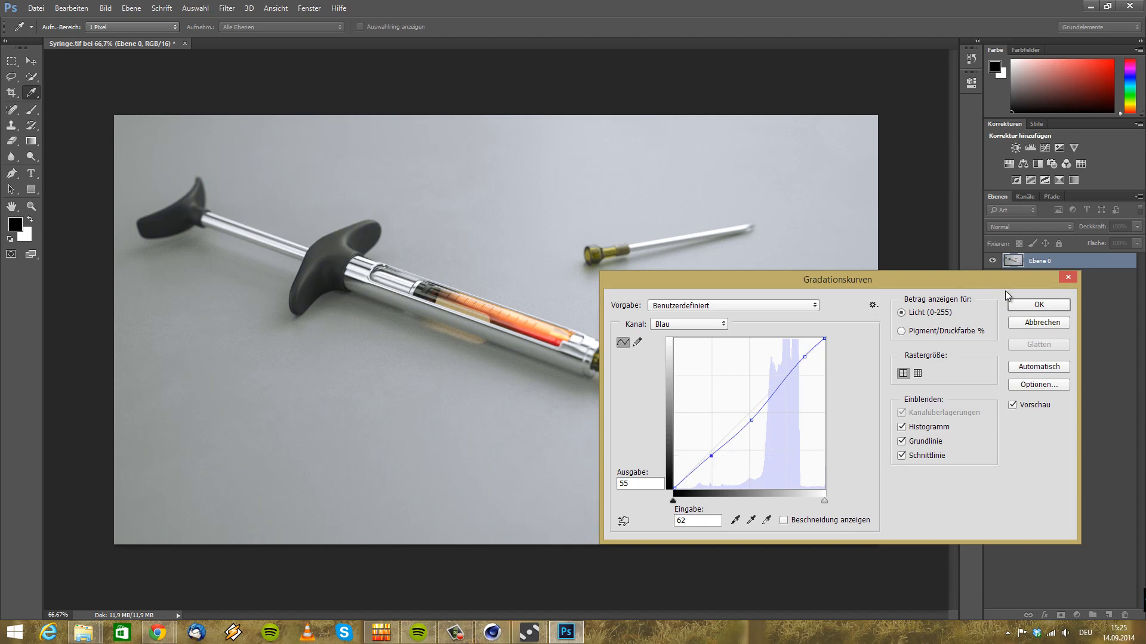
{"action": "left_click", "coordinate": [1027, 305]}
{"action": "key", "text": "v"}
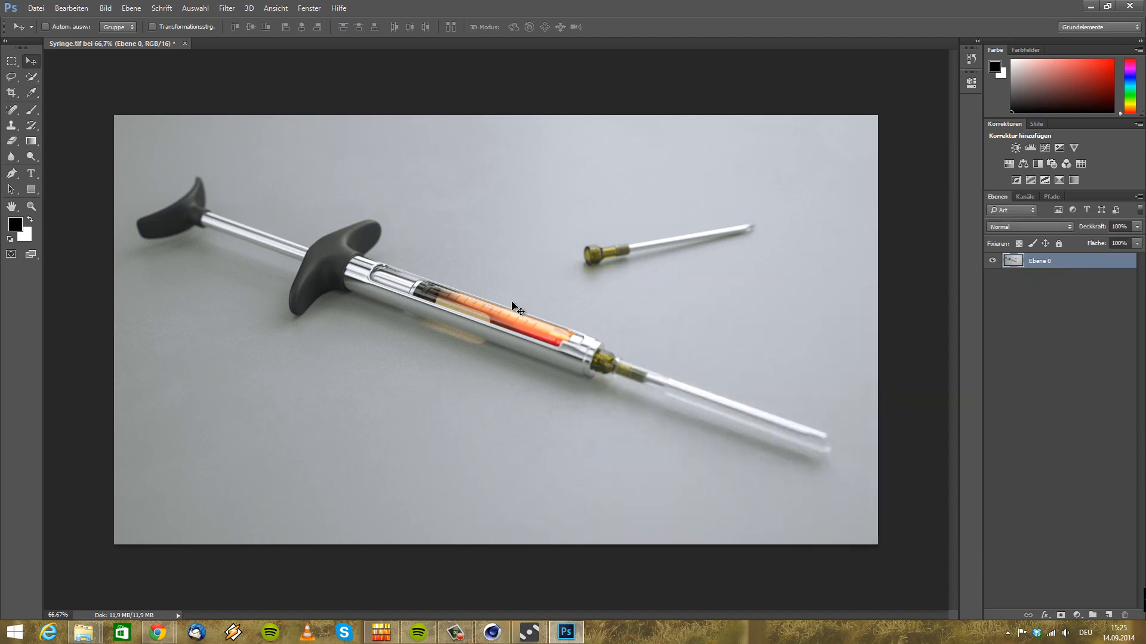